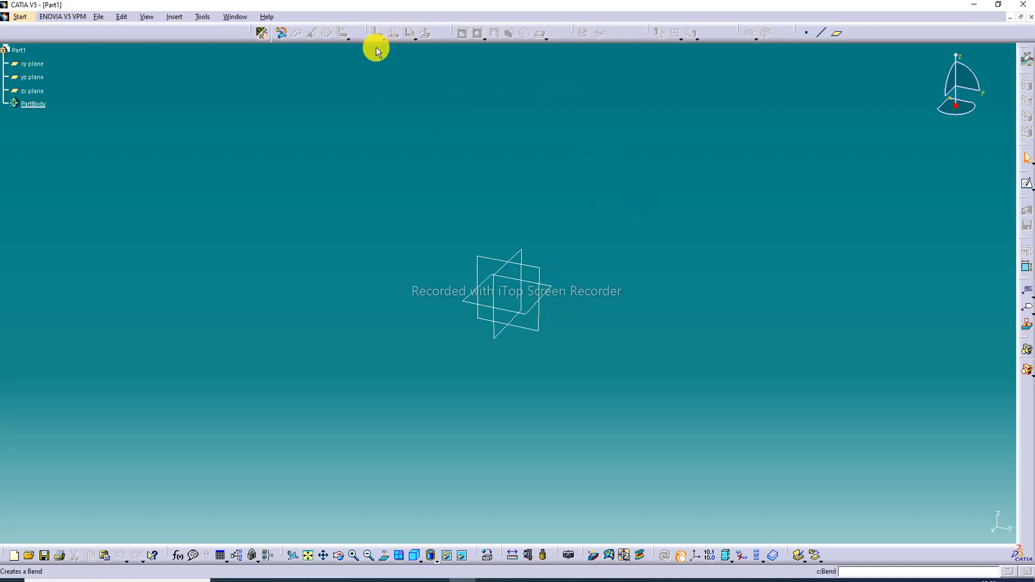
Start a sketch on the xy plane and draw a centered rectangle about 166 mm wide and 113 mm high around the origin.
left_click(554, 296)
left_click(1027, 183)
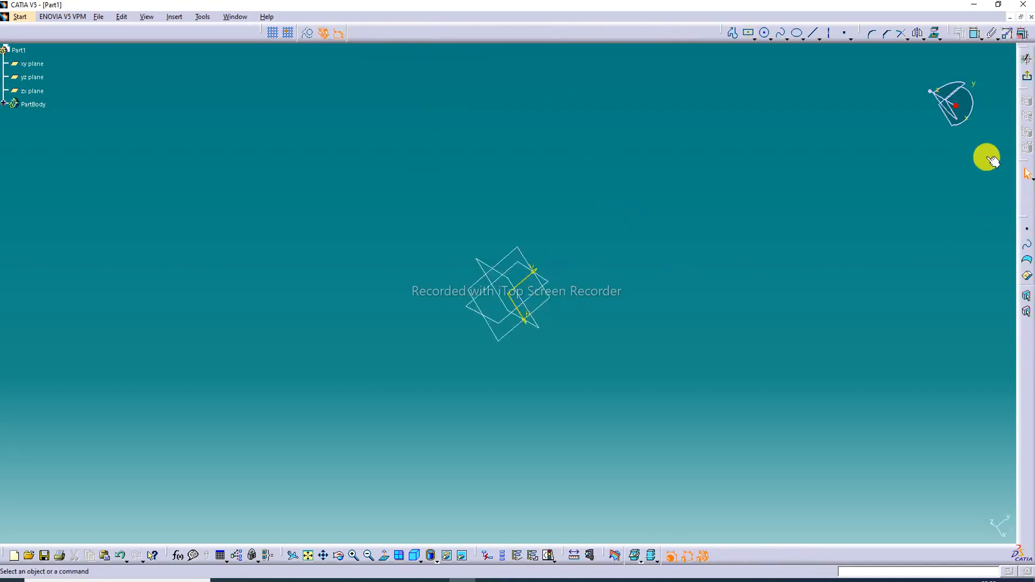
left_click(749, 33)
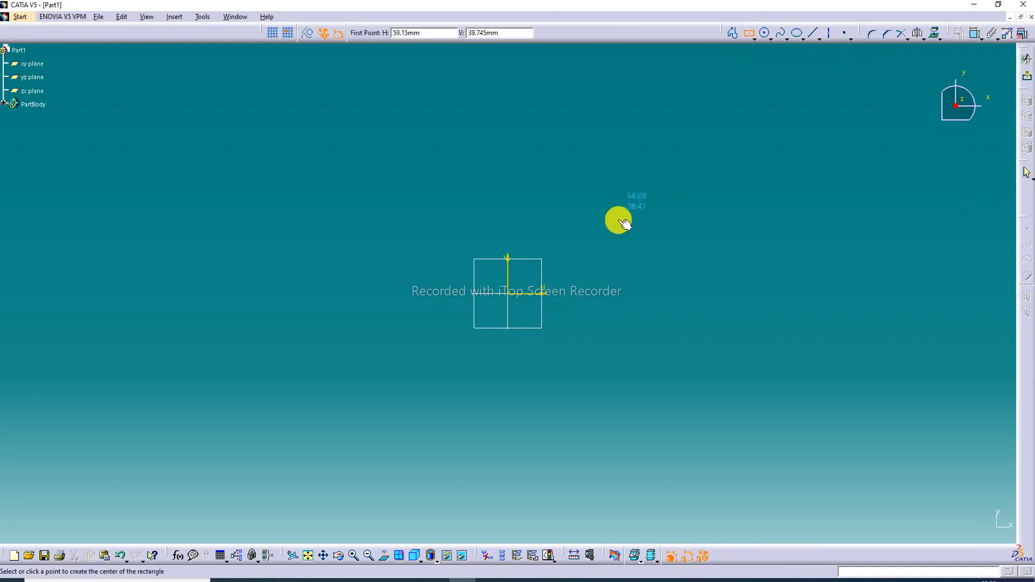
left_click(509, 295)
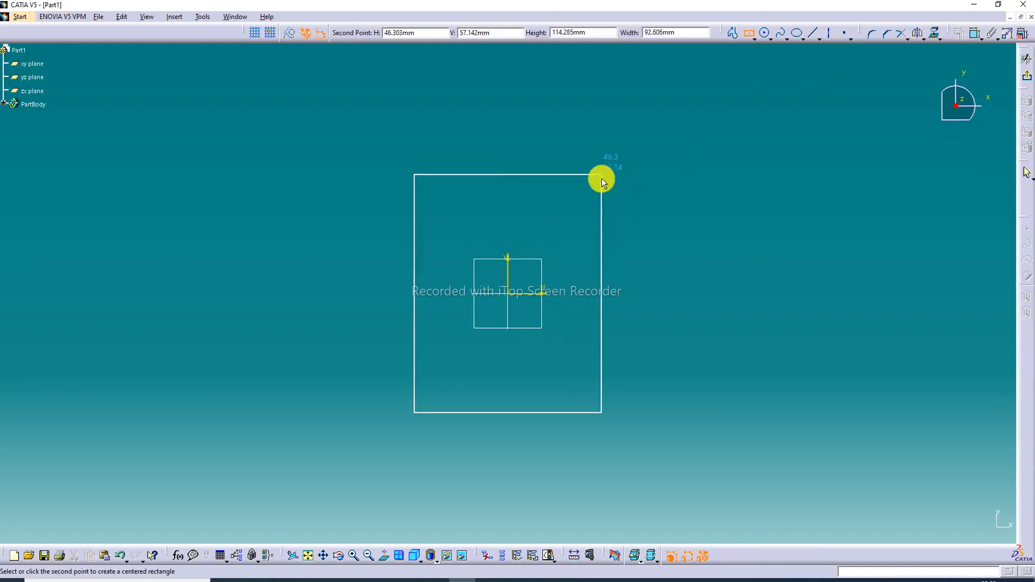
left_click(674, 177)
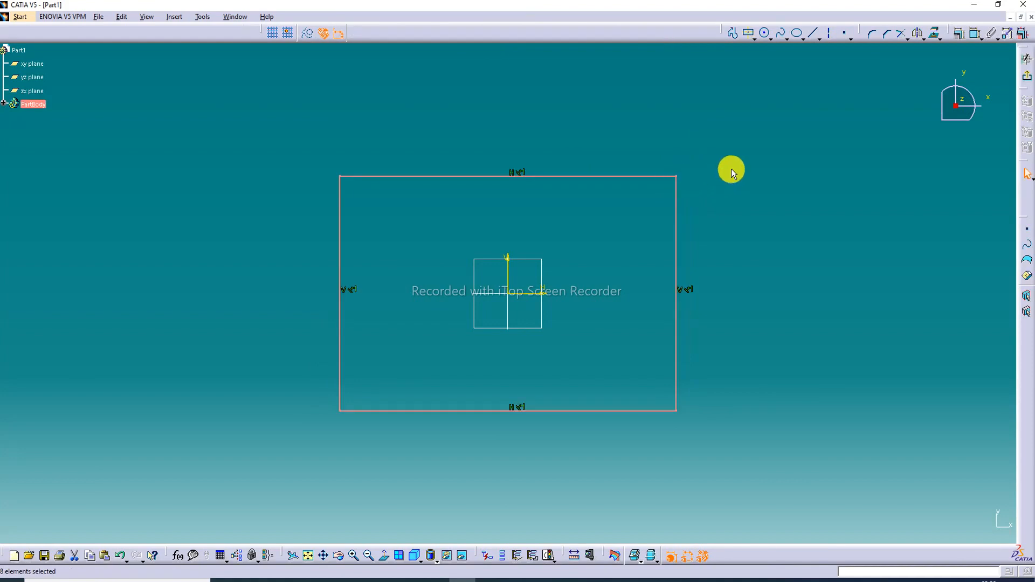
Dimension the rectangle's width along its upper edge and its height along its right edge.
left_click(977, 34)
left_click(529, 175)
left_click(520, 130)
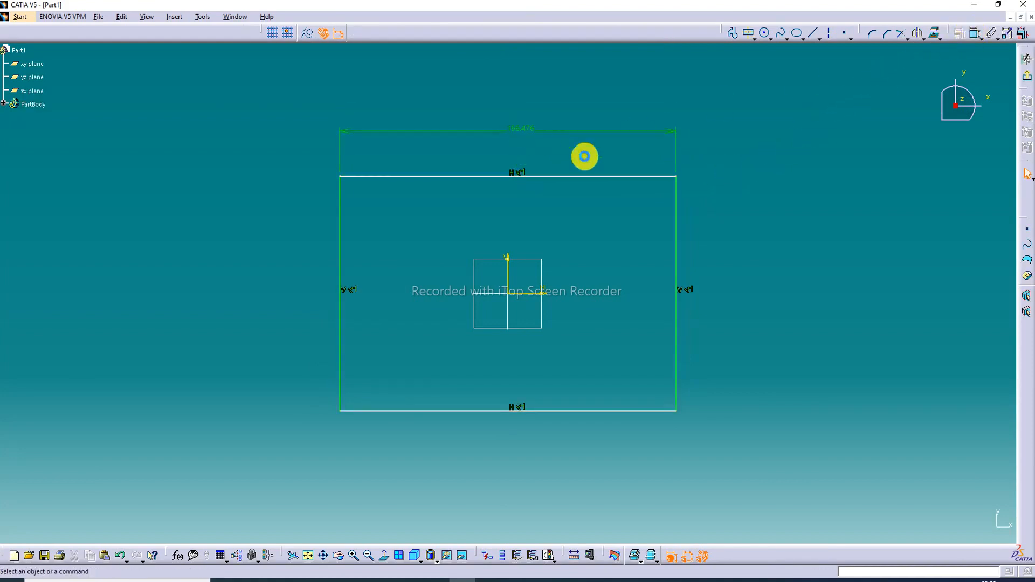
left_click(976, 35)
left_click(677, 244)
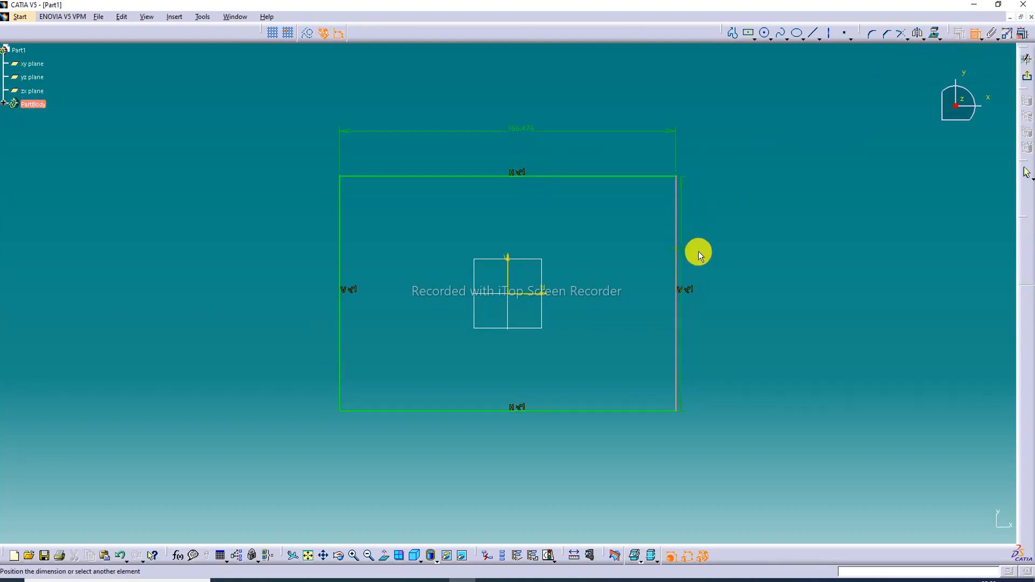
left_click(711, 249)
Set the rectangle's width to 120 mm.
double_click(523, 130)
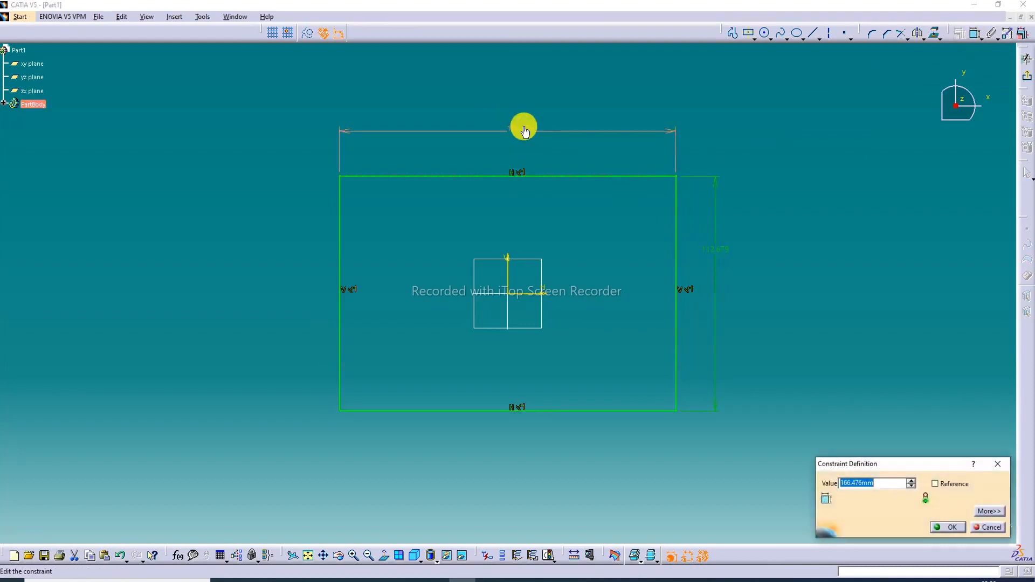
type("1")
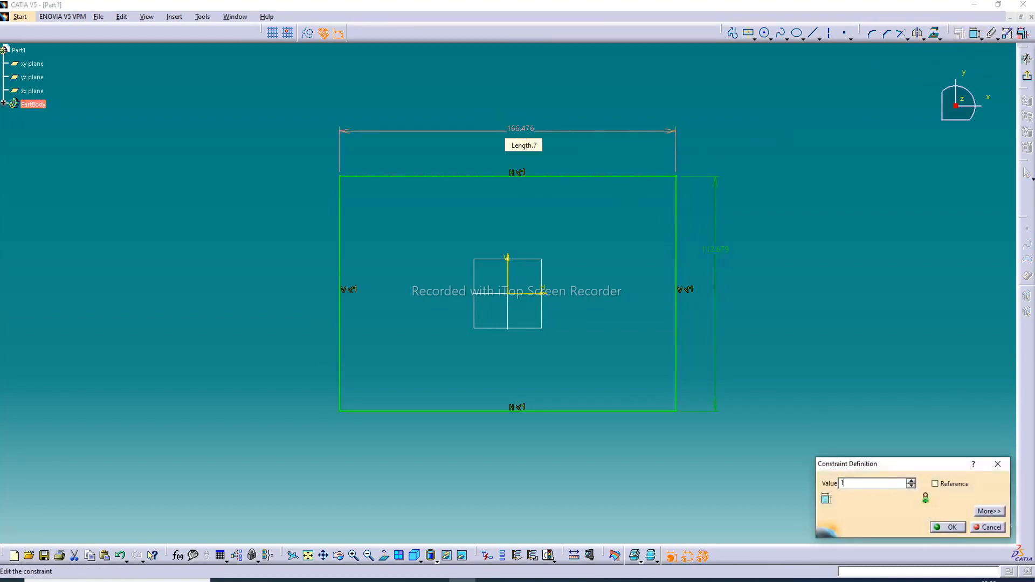
type("20")
key("Return")
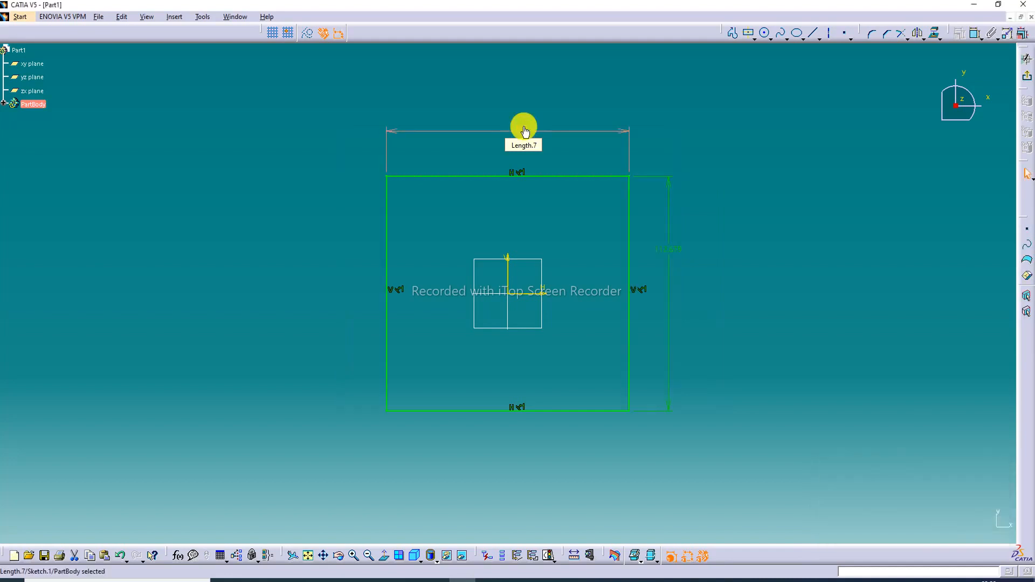
Set the rectangle's height to 100 mm.
left_click(669, 252)
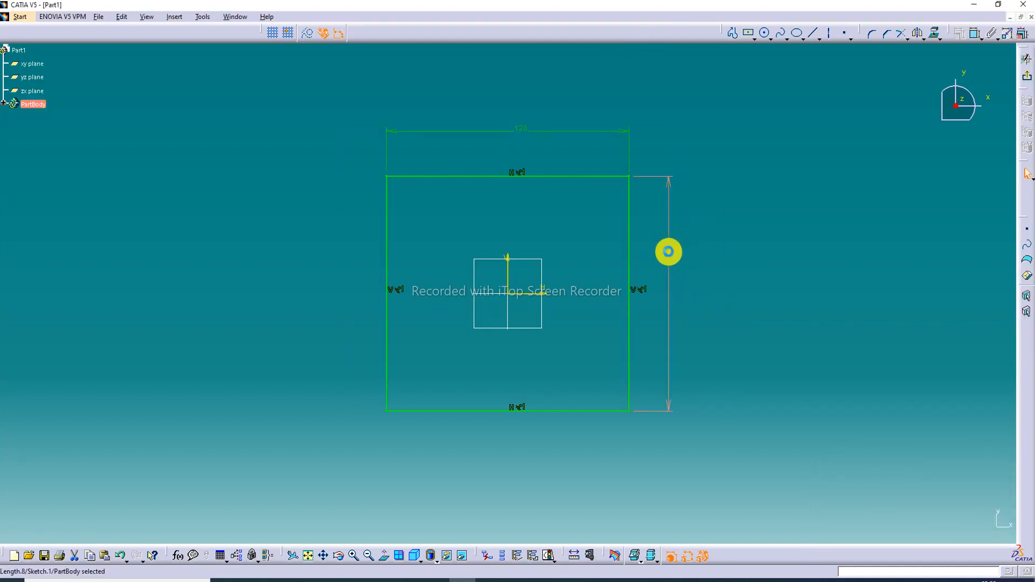
double_click(669, 252)
type("10")
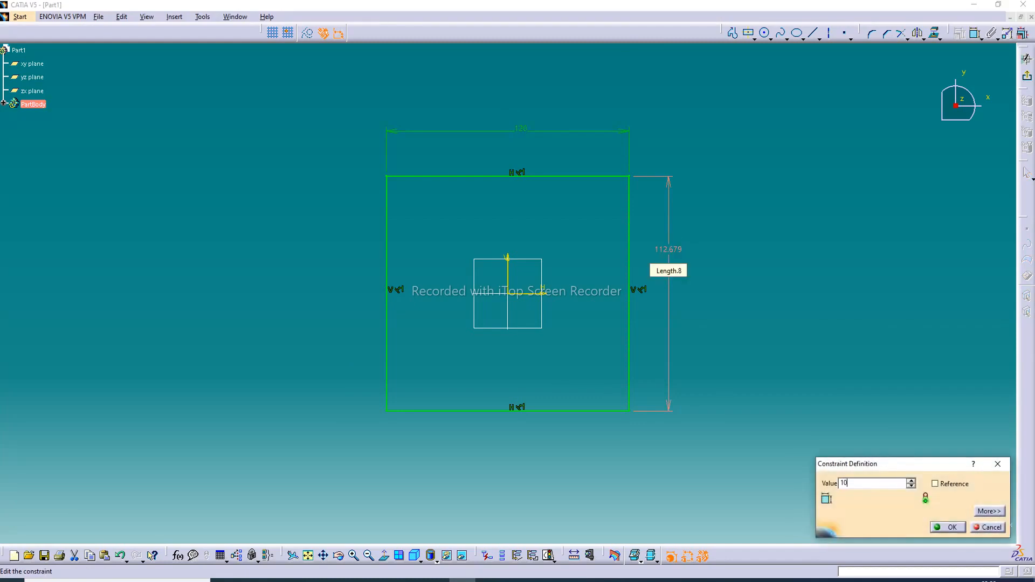
type("0")
key("Return")
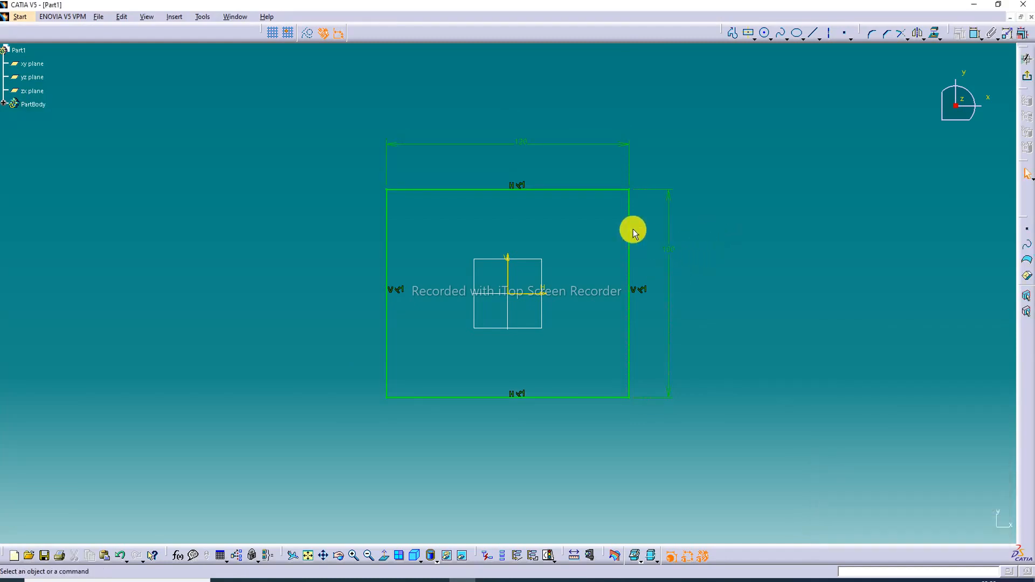
Set the rectangle's width to 140 mm and exit the sketch.
double_click(522, 139)
type("1")
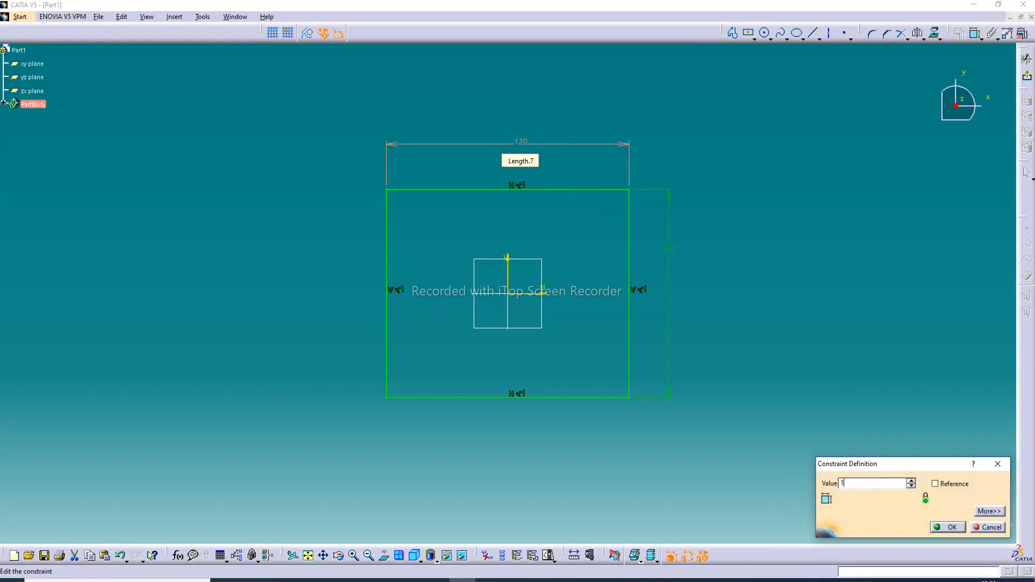
type("40")
key("Return")
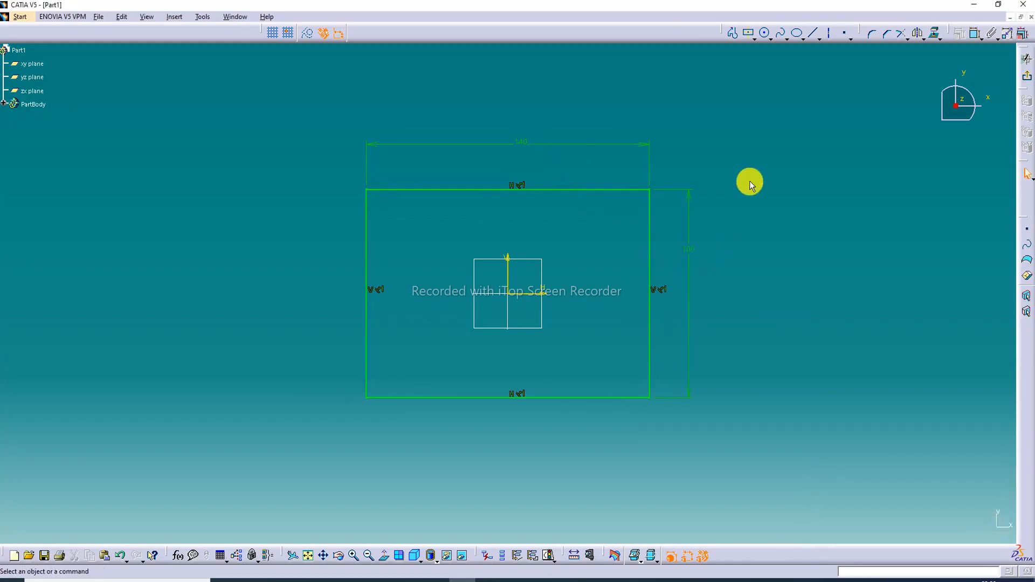
left_click(1027, 58)
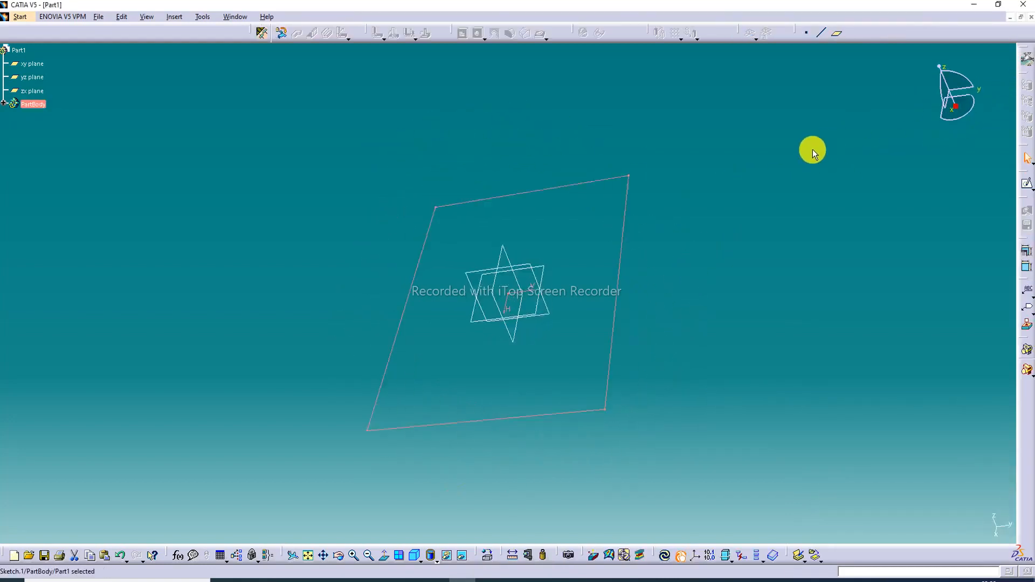
left_click(480, 120)
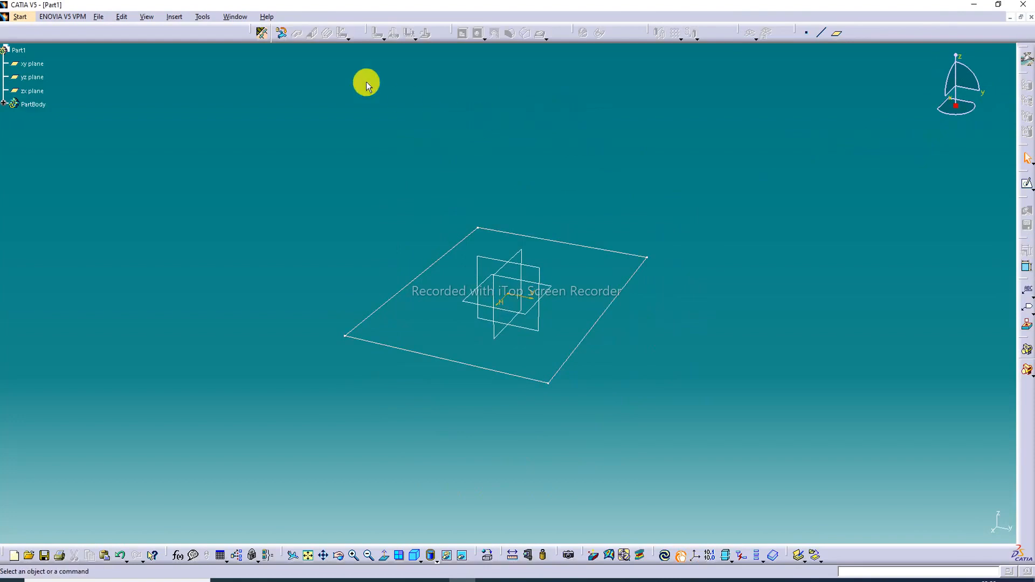
Create the sheet metal parameters with 2 mm thickness, 4 mm default bend radius and bend extremities of Minimum with no relief.
left_click(262, 34)
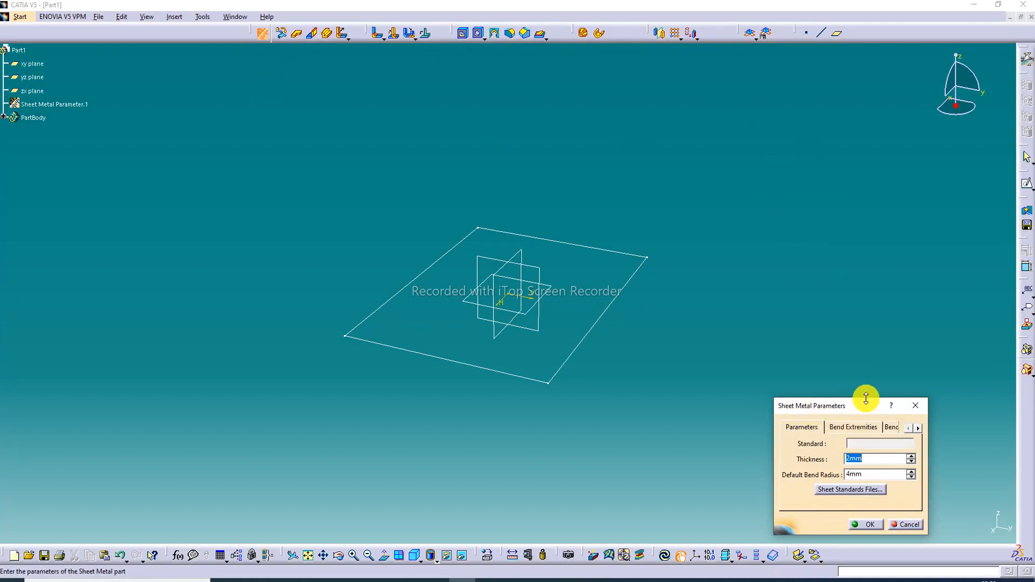
left_click(801, 429)
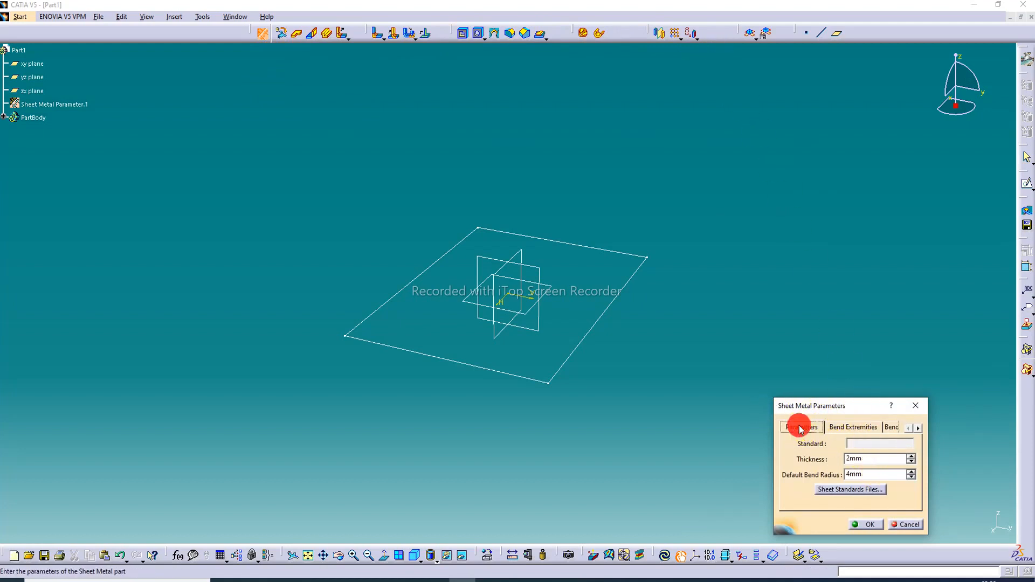
left_click(849, 429)
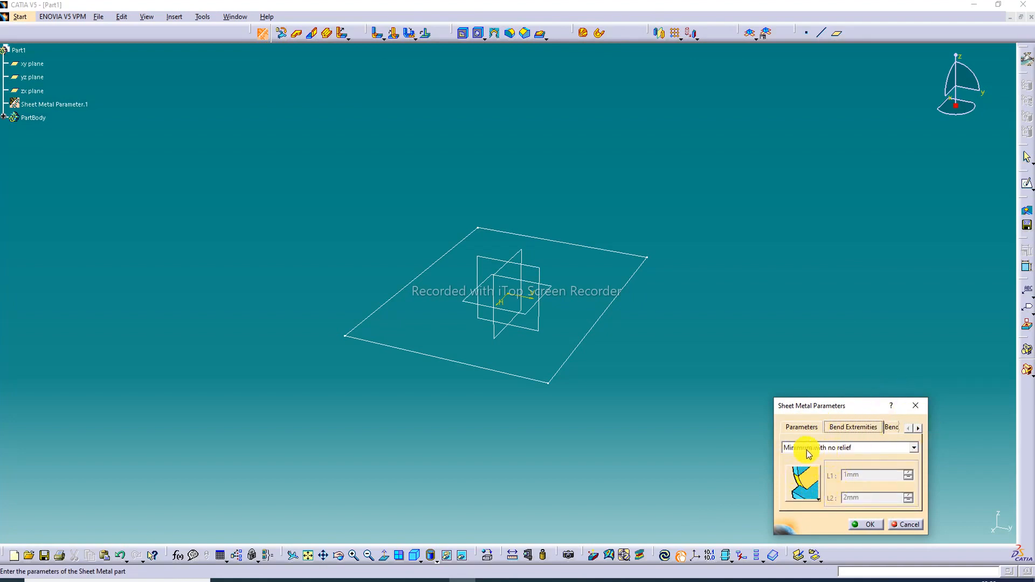
left_click(866, 449)
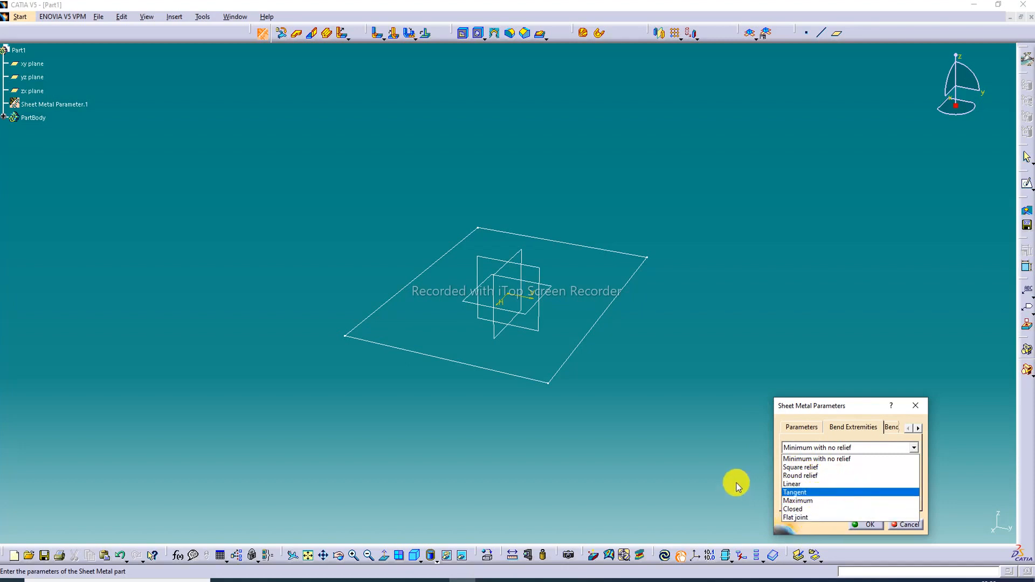
left_click(794, 429)
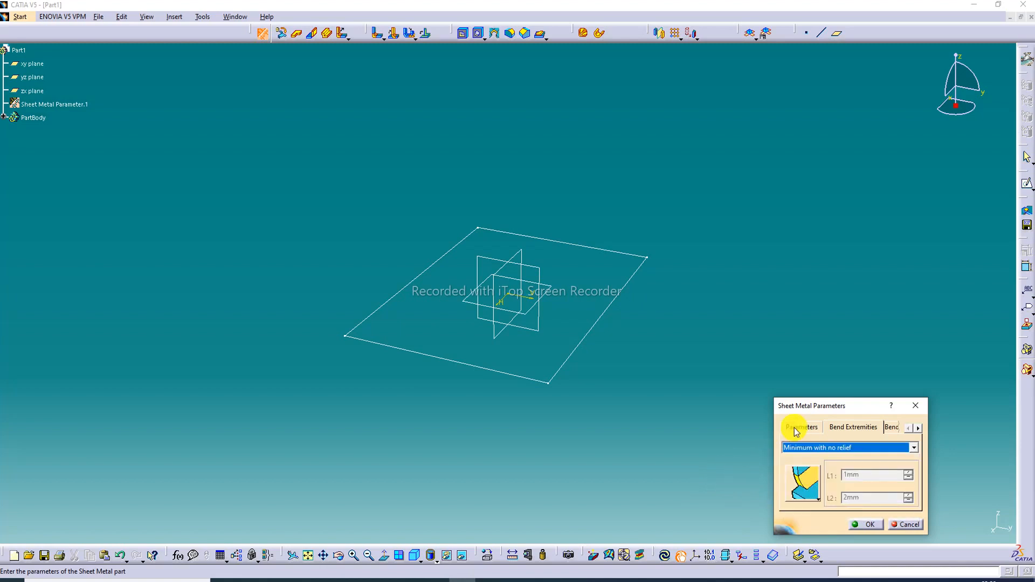
left_click(802, 429)
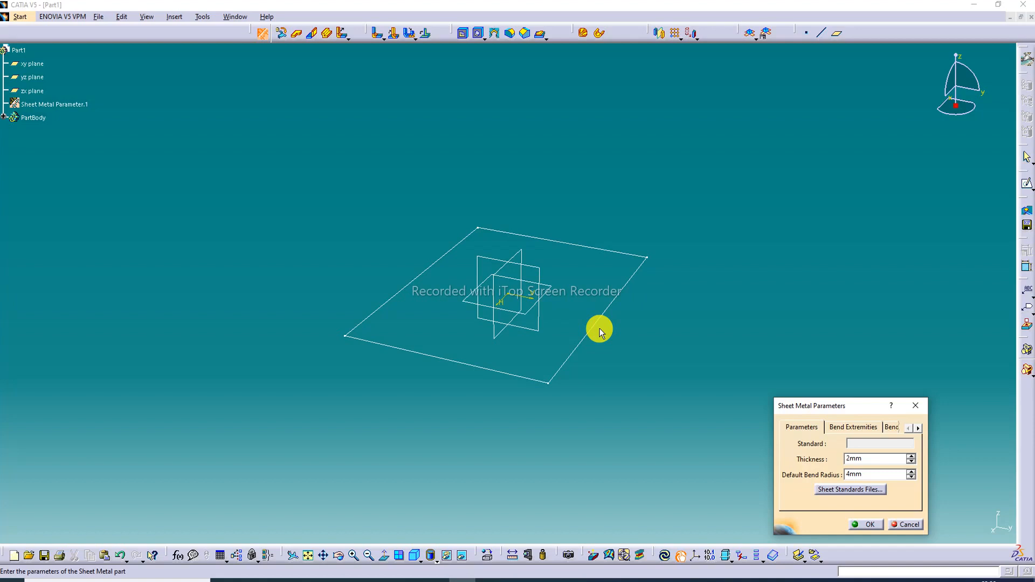
left_click(872, 523)
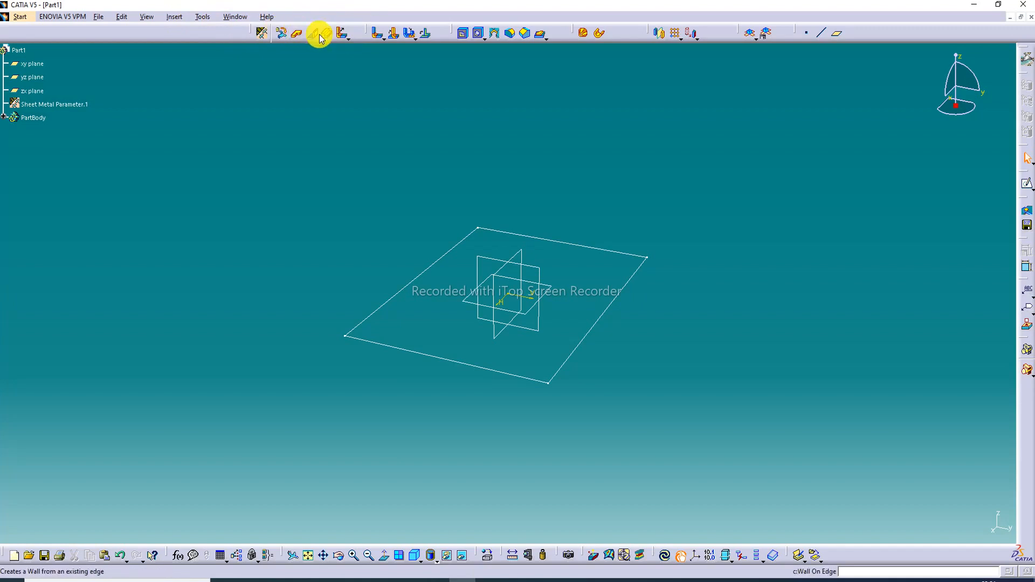
left_click(174, 17)
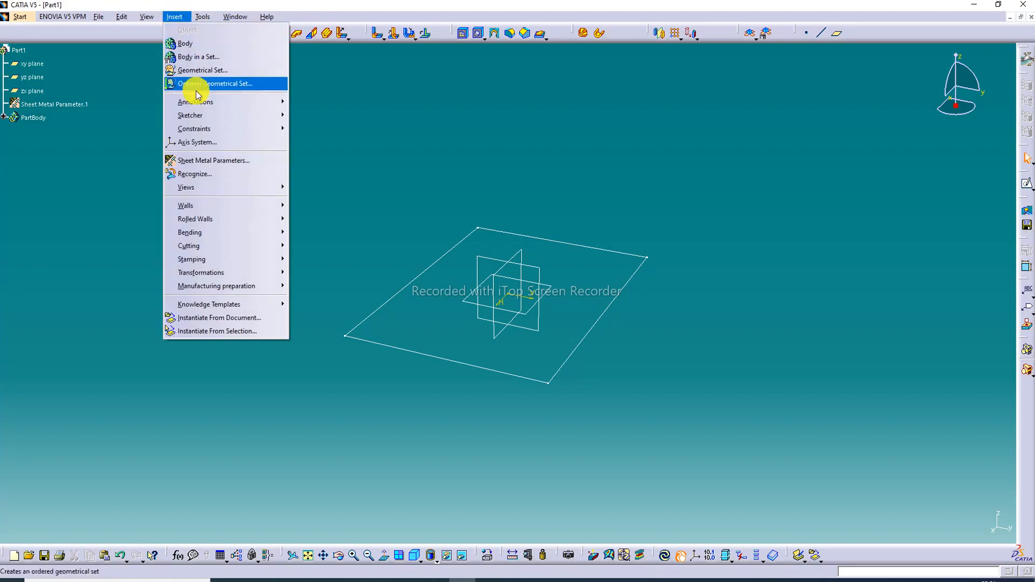
mouse_move(207, 207)
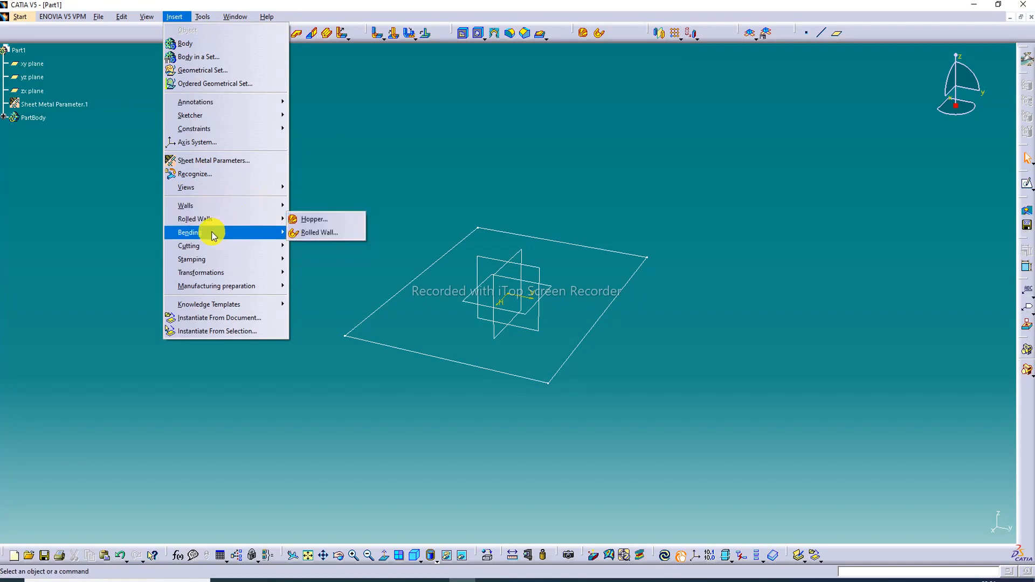
mouse_move(238, 252)
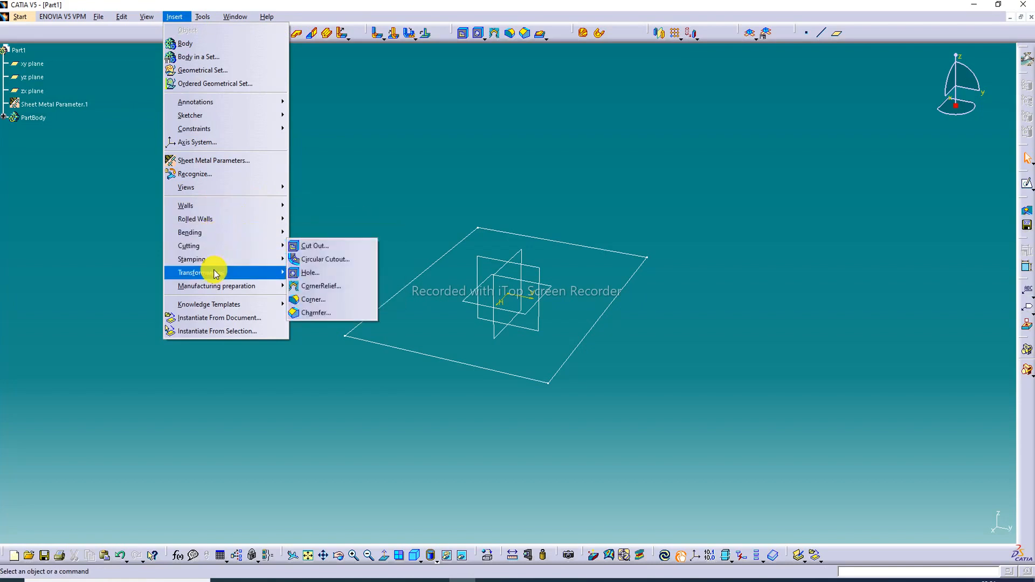
mouse_move(241, 276)
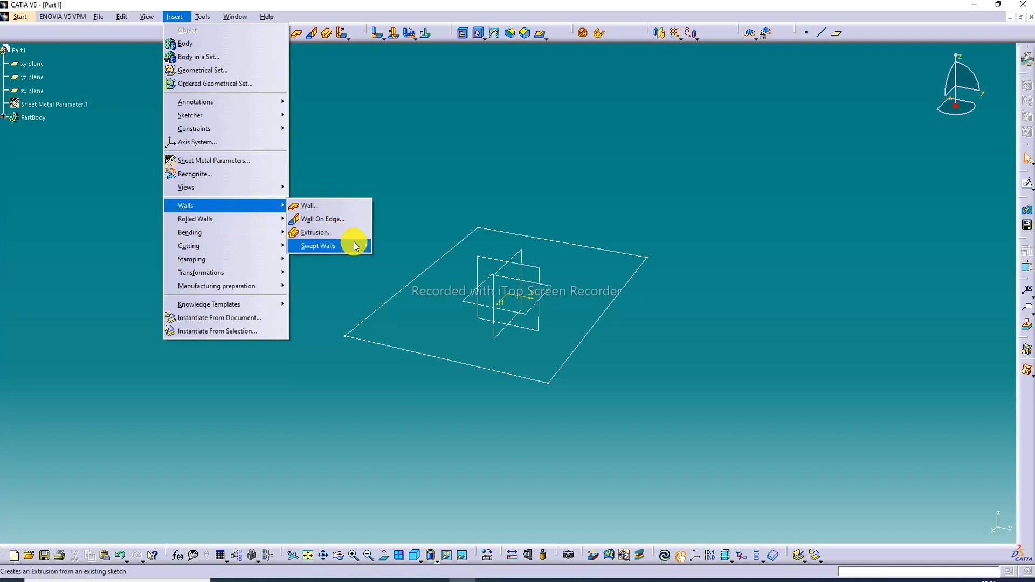
mouse_move(352, 248)
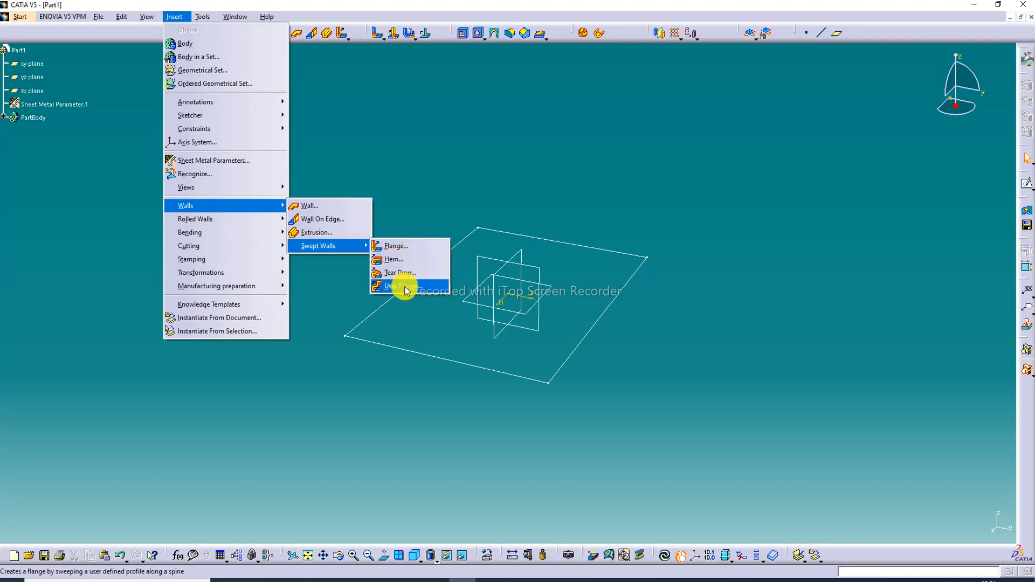
mouse_move(270, 220)
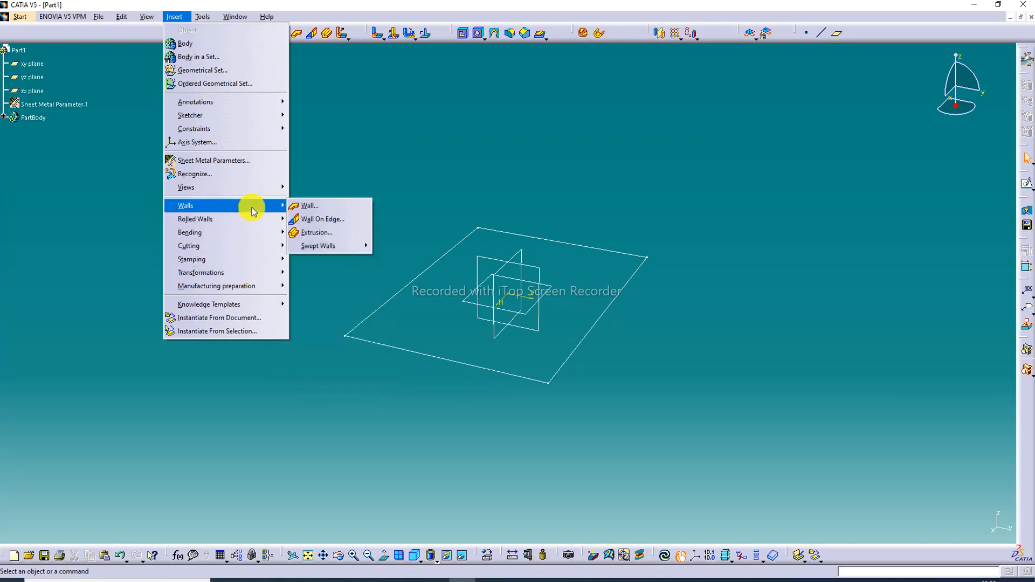
left_click(321, 207)
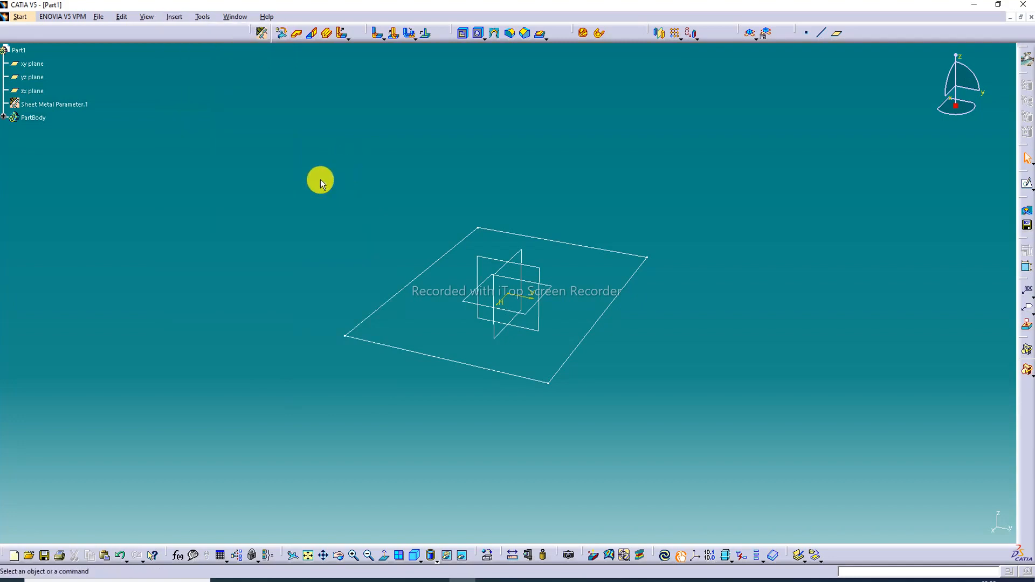
Create the base wall from the rectangle sketch, with the sketch at the extreme position.
left_click(298, 35)
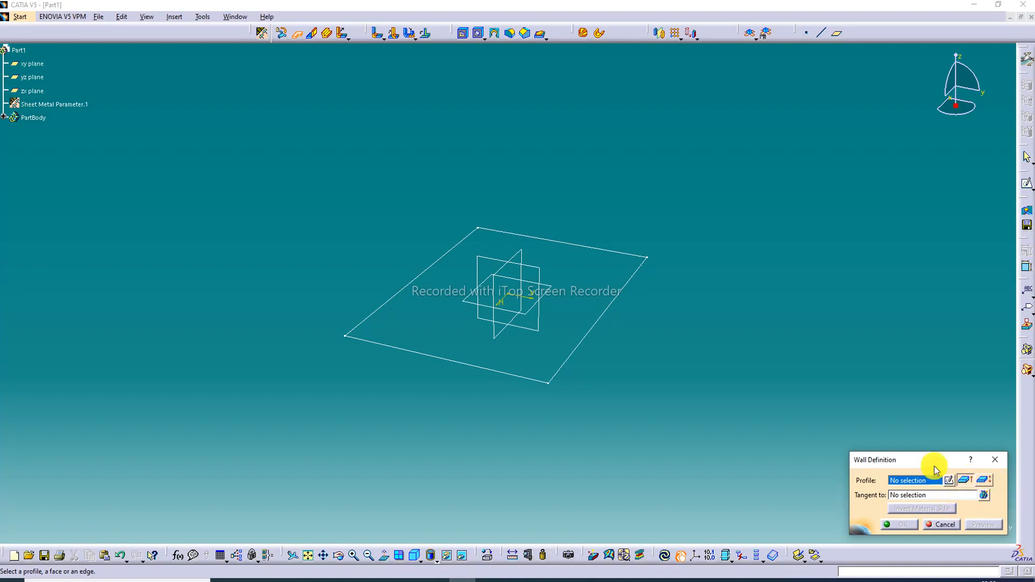
left_click(610, 303)
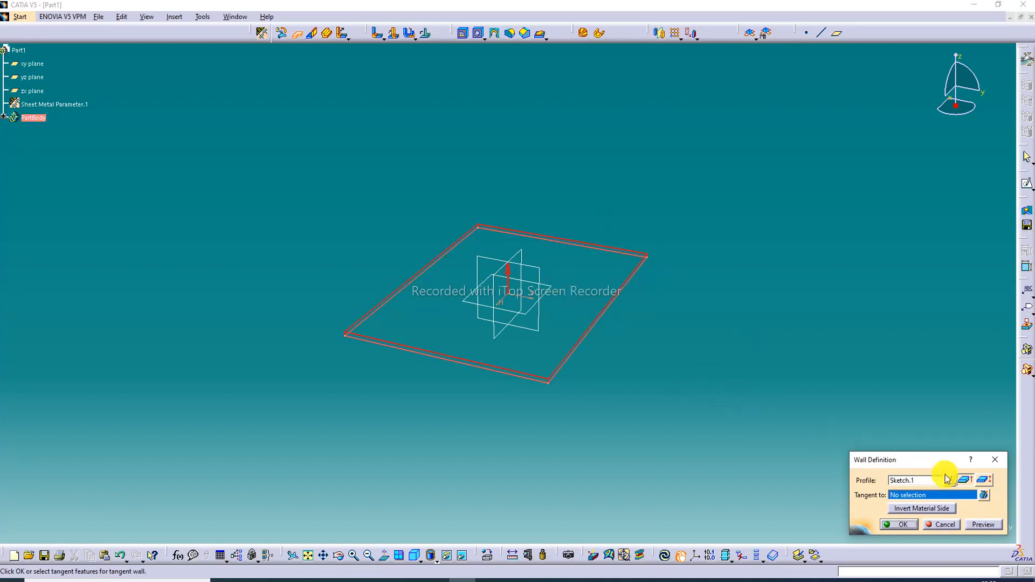
left_click(478, 581)
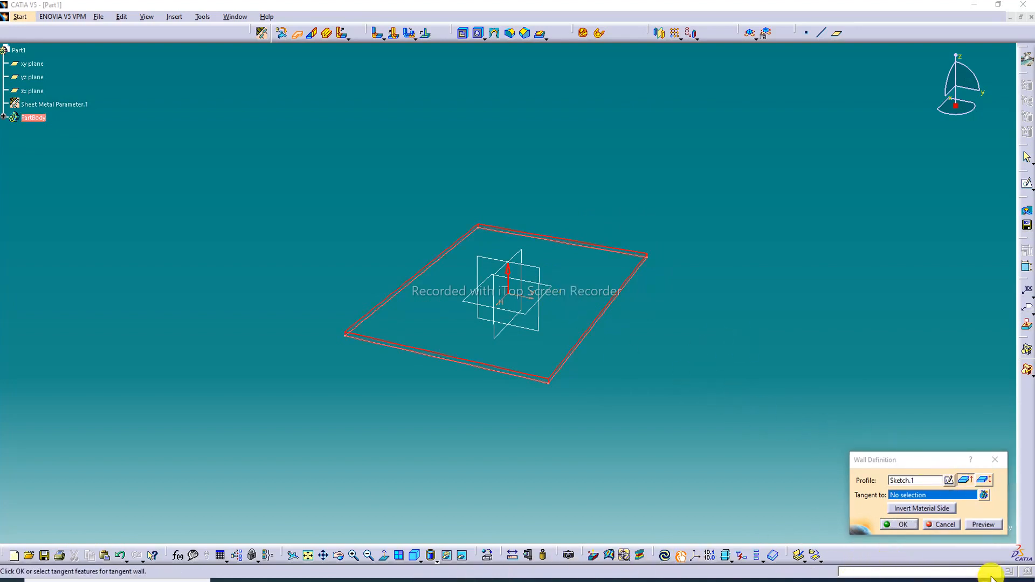
left_click(941, 471)
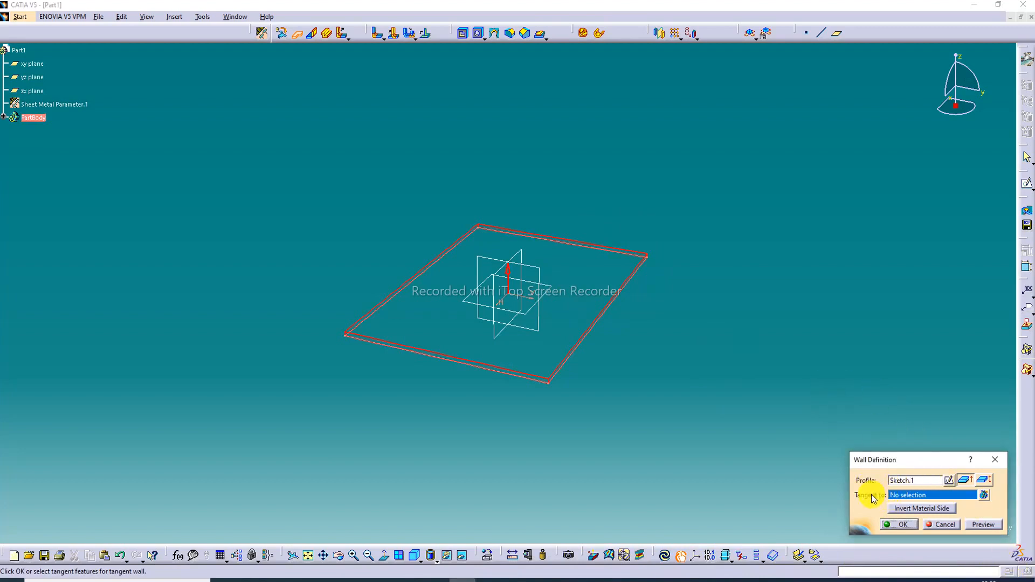
left_click(965, 480)
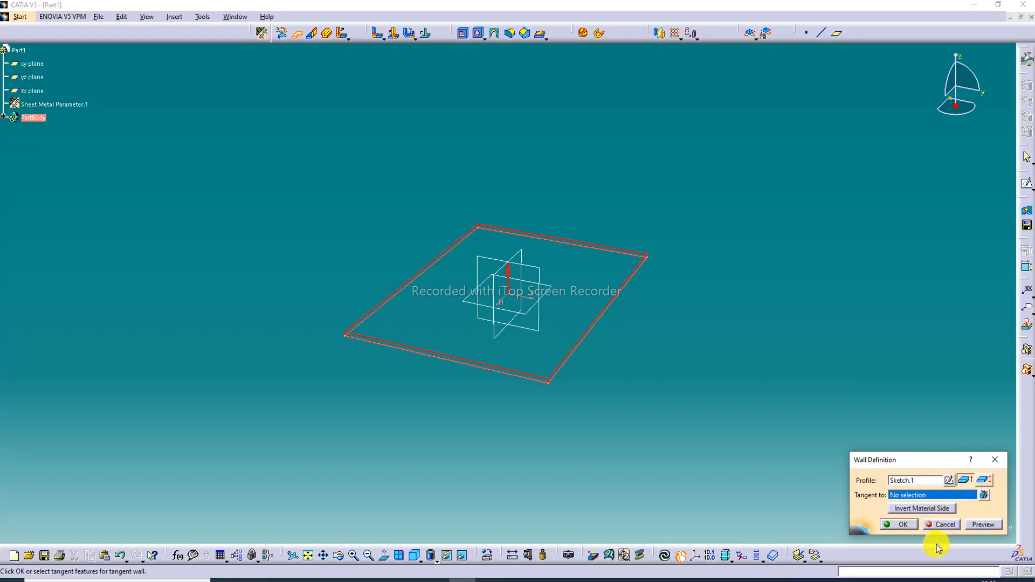
left_click(983, 525)
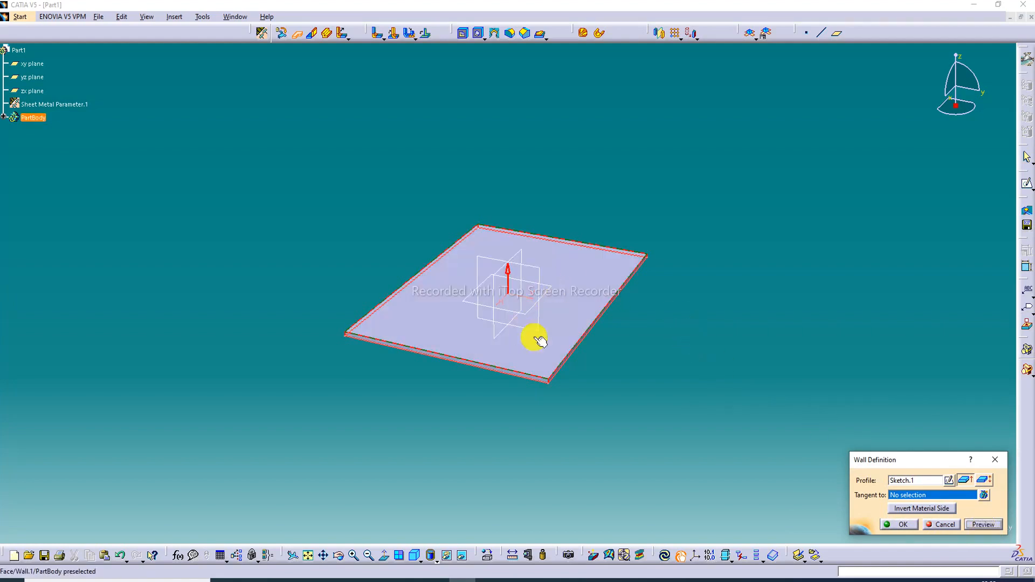
left_click(899, 525)
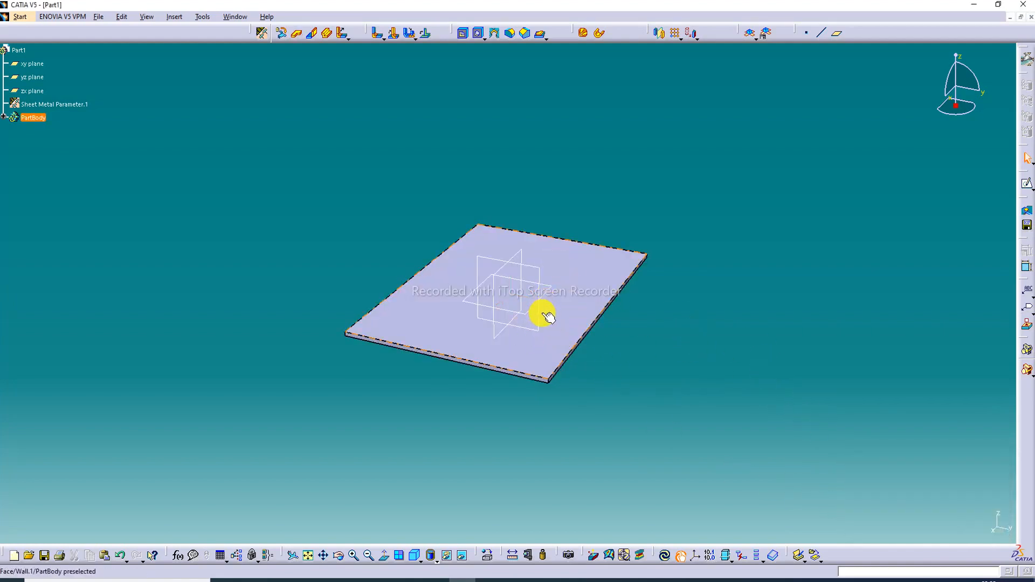
middle_click_drag(541, 312, 525, 190)
middle_click_drag(564, 244, 467, 339)
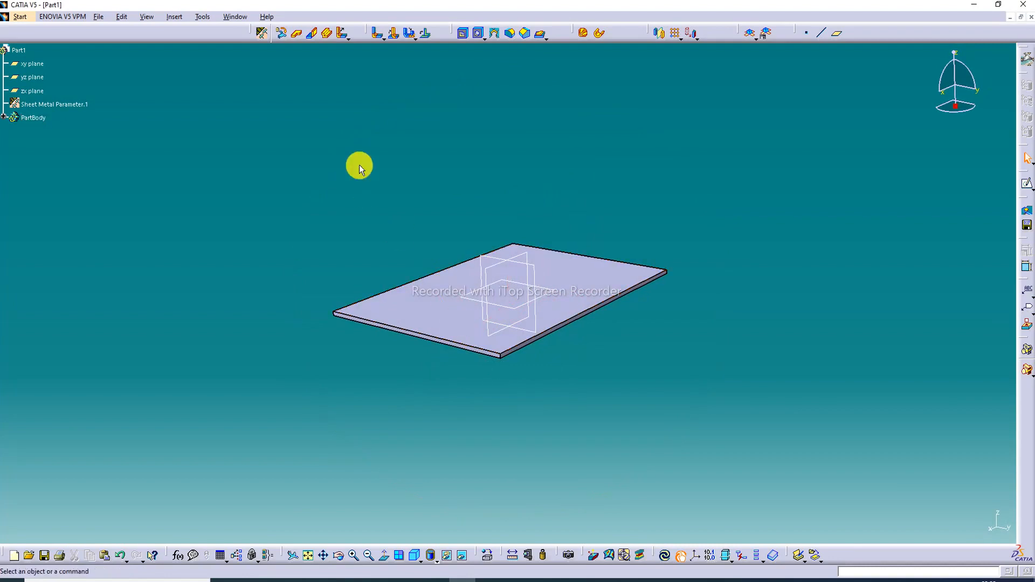
Review the sheet metal thickness and bend radius settings and compare them with the wall's edge.
left_click(262, 33)
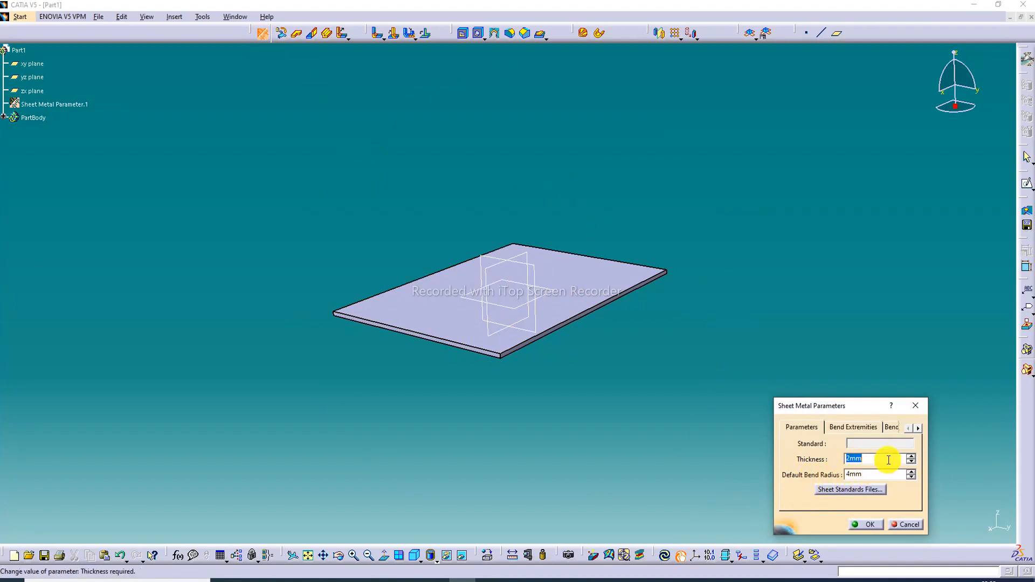
left_click(868, 524)
middle_click_drag(505, 310, 429, 326)
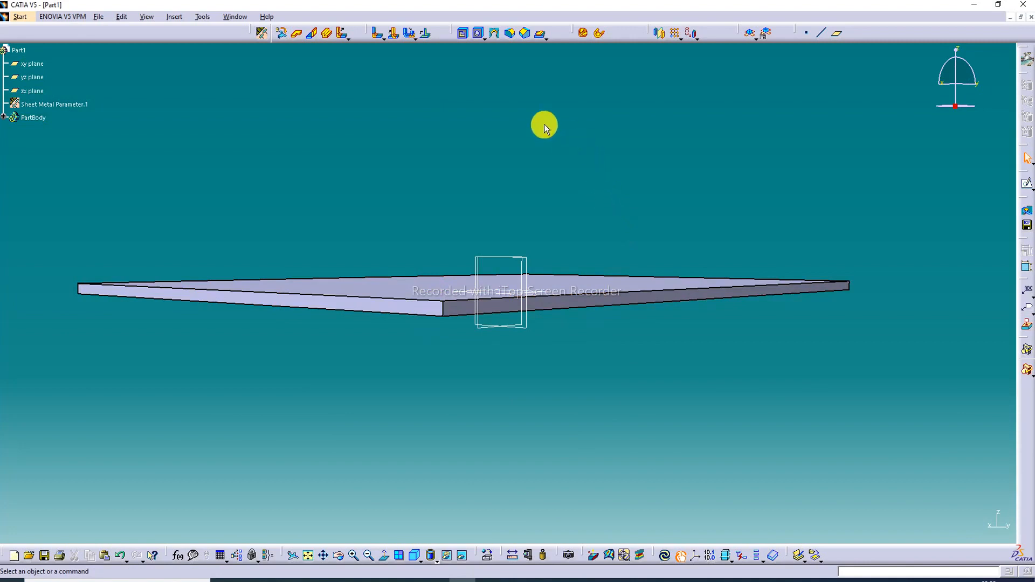
Change the base wall so its sketch lies at the middle position of the thickness.
middle_click_drag(522, 121, 534, 211)
left_click(560, 305)
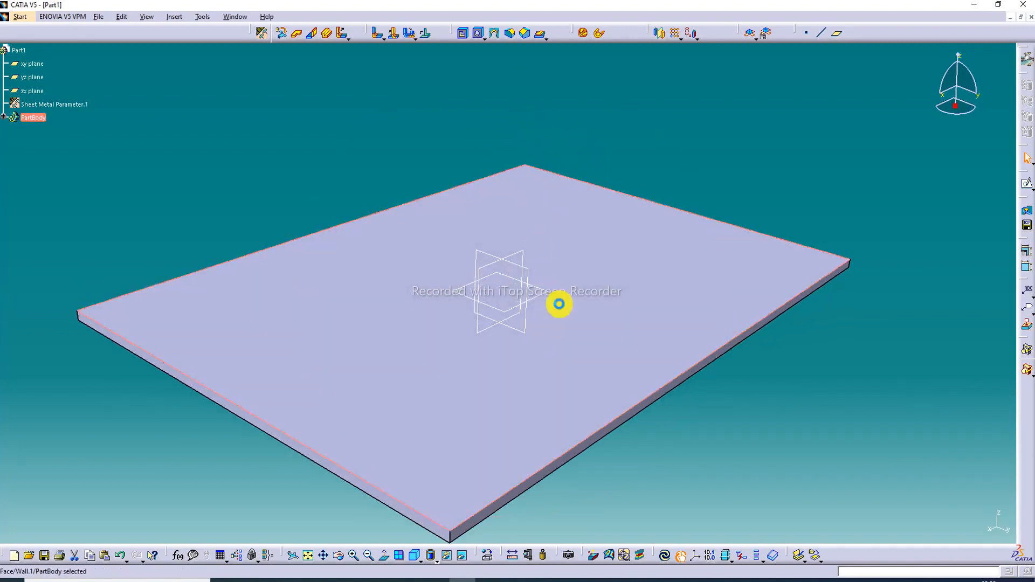
double_click(564, 314)
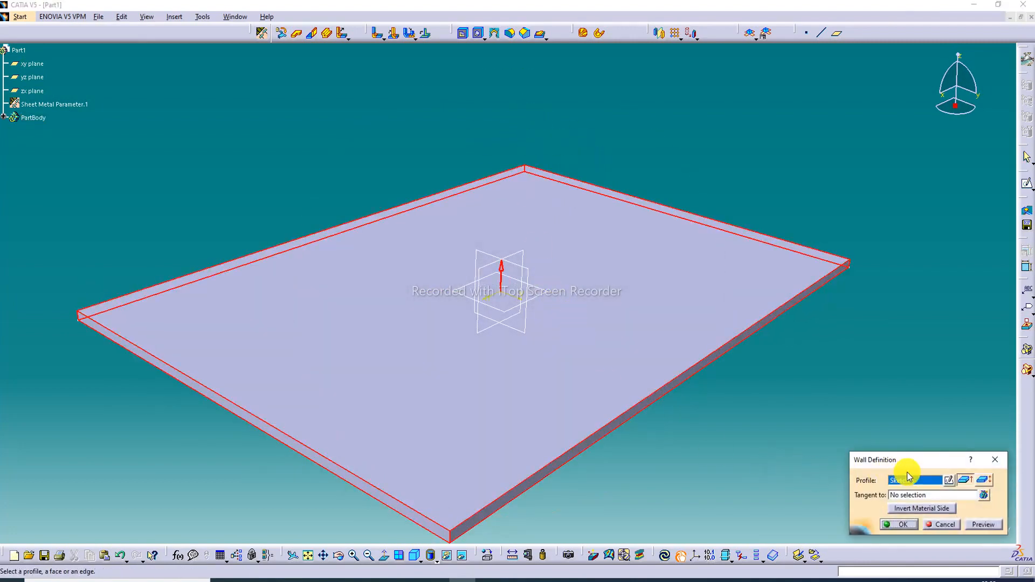
left_click(965, 481)
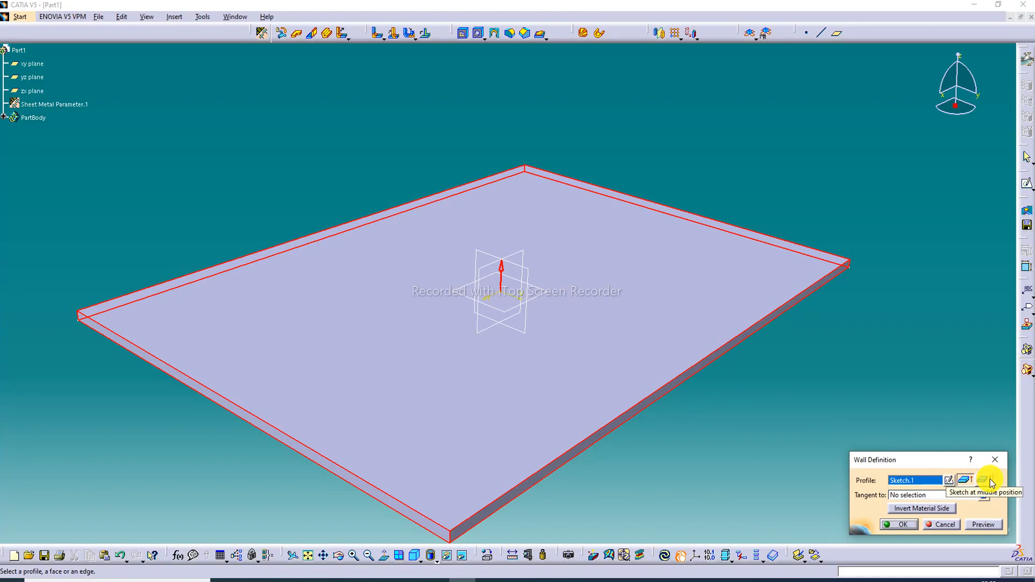
left_click(989, 480)
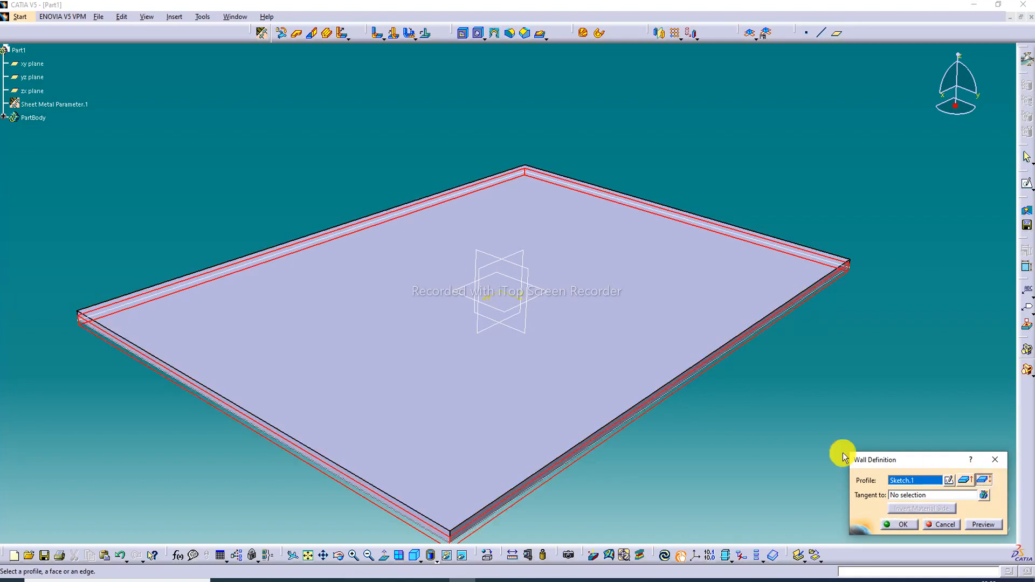
middle_click_drag(522, 515, 512, 448)
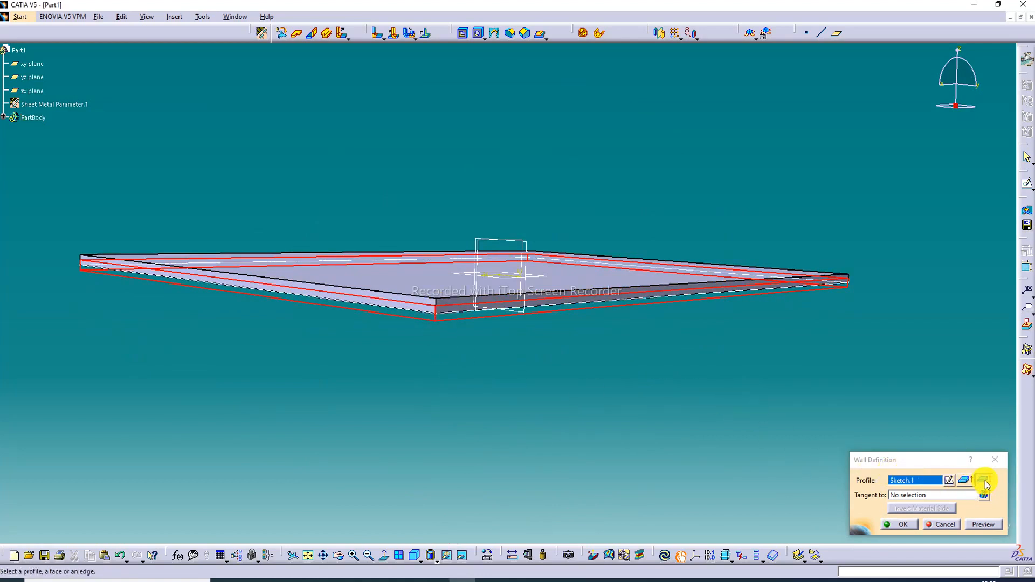
left_click(985, 480)
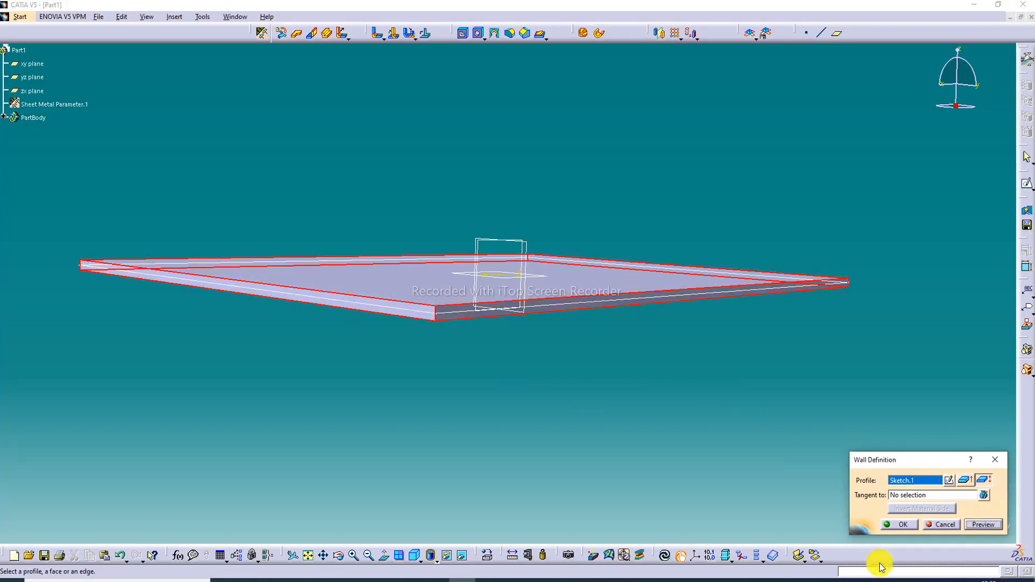
left_click(903, 525)
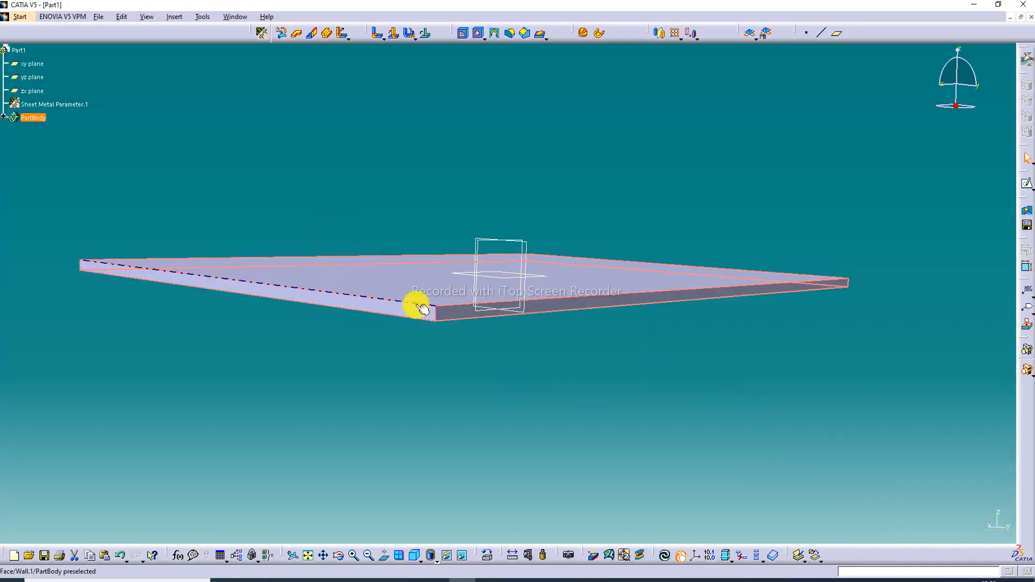
Set the base wall back to having its sketch at the extreme position.
middle_click_drag(453, 271, 561, 371)
double_click(561, 371)
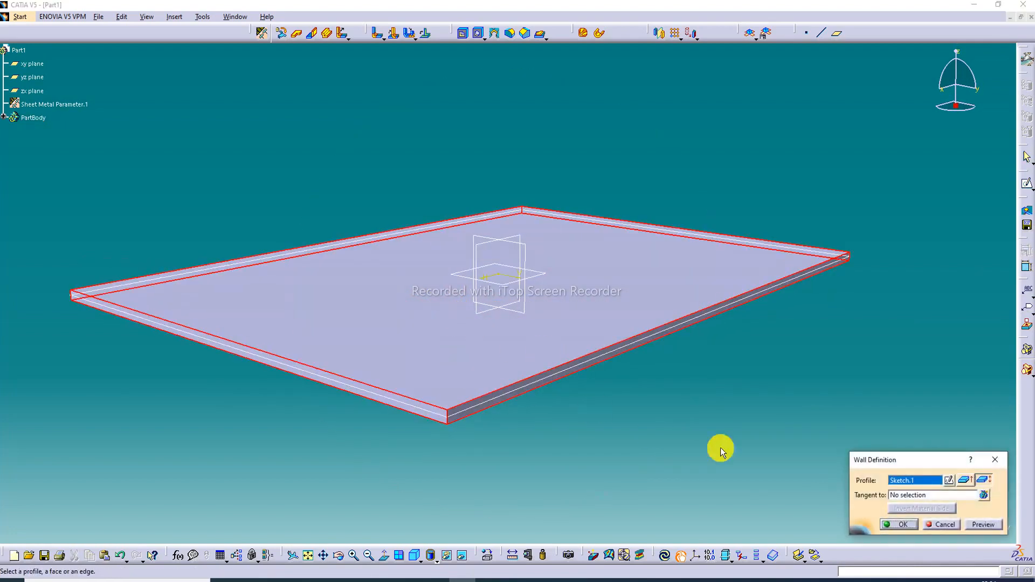
left_click(965, 482)
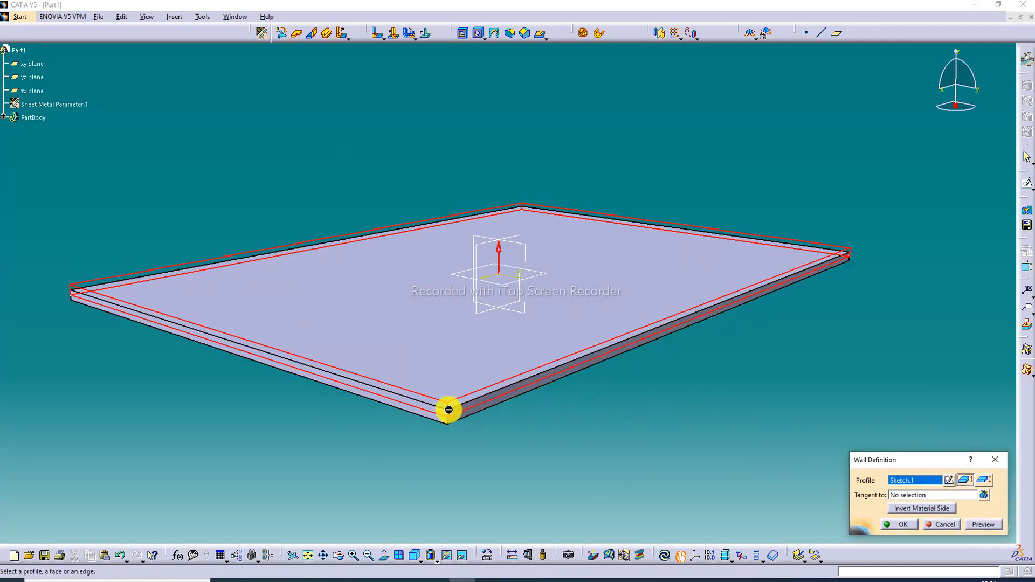
left_click(902, 525)
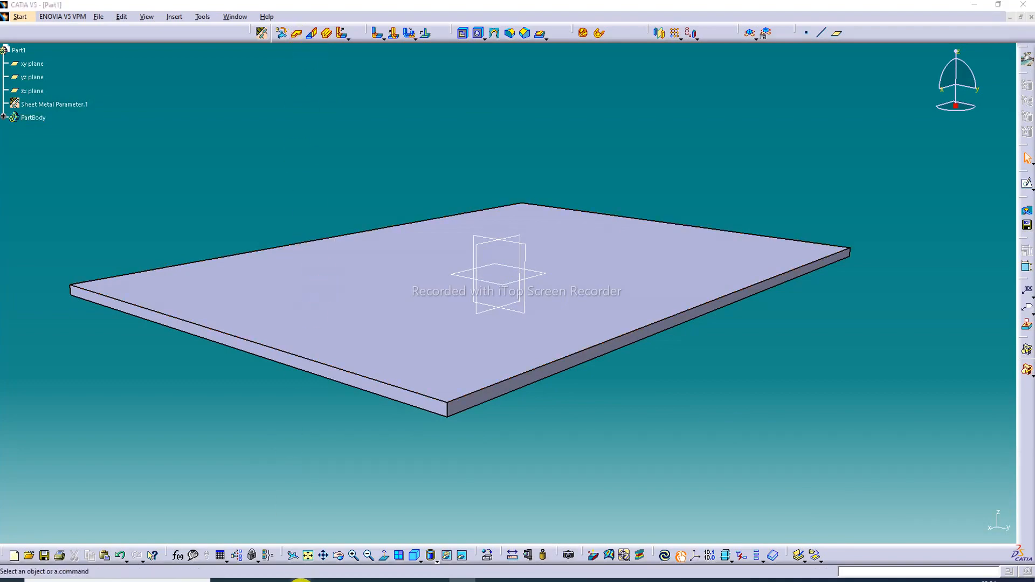
Switch to the browser to check the lecture's command list, and return to CATIA.
left_click(302, 581)
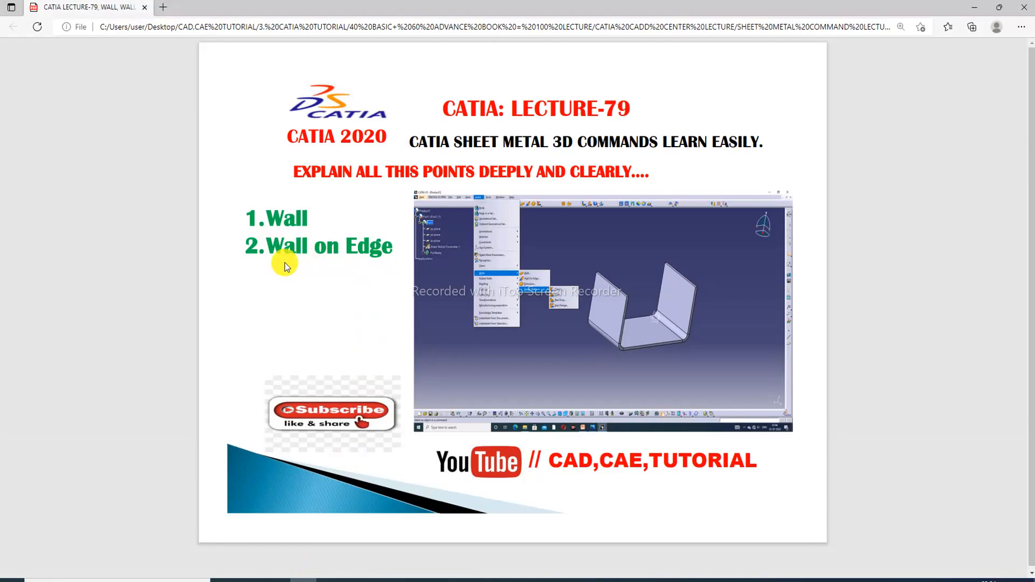
left_click(467, 581)
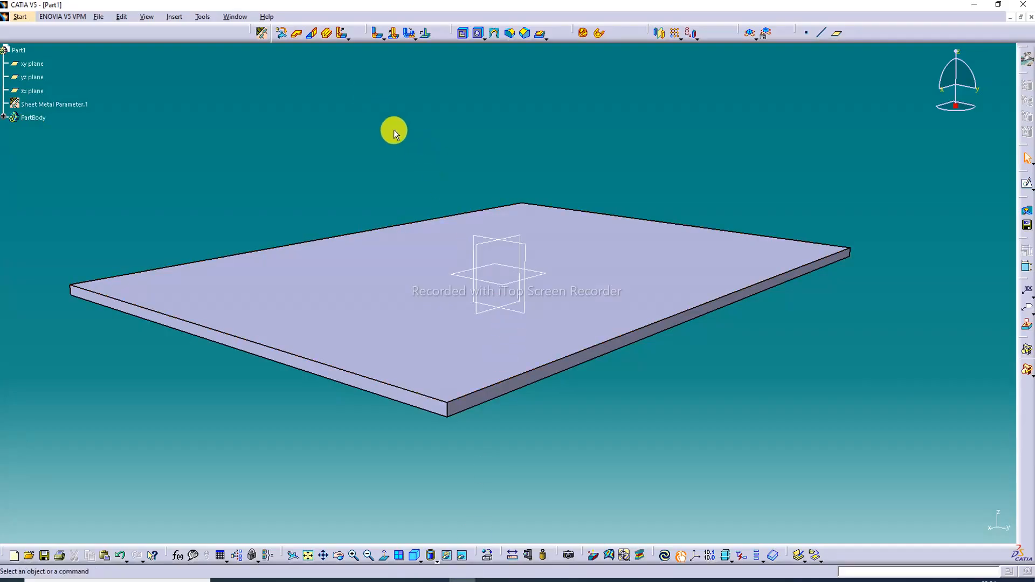
Start an Automatic Wall On Edge on the near short edge of the base wall.
middle_click_drag(394, 130, 419, 174)
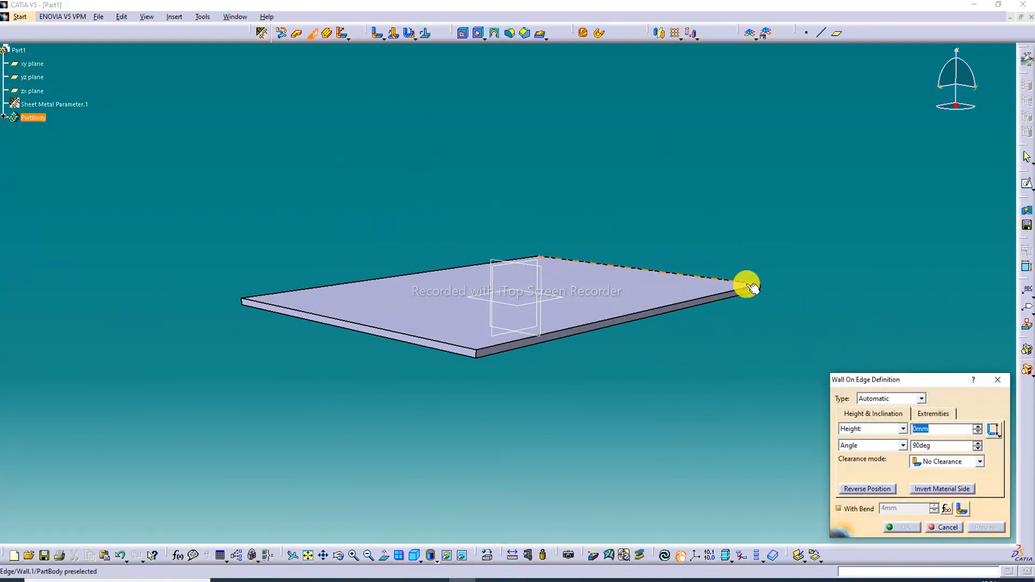
left_click(875, 399)
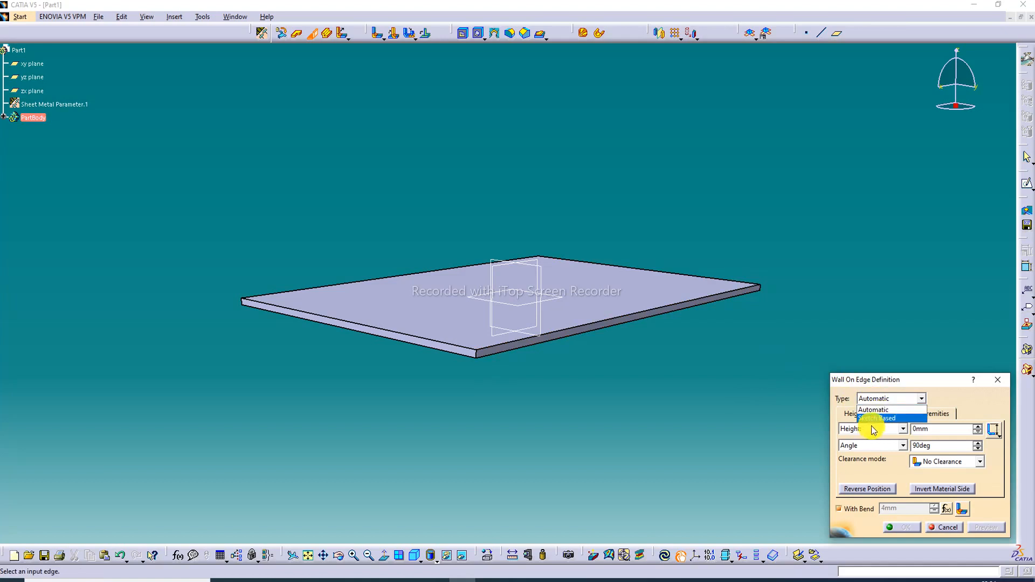
left_click(891, 313)
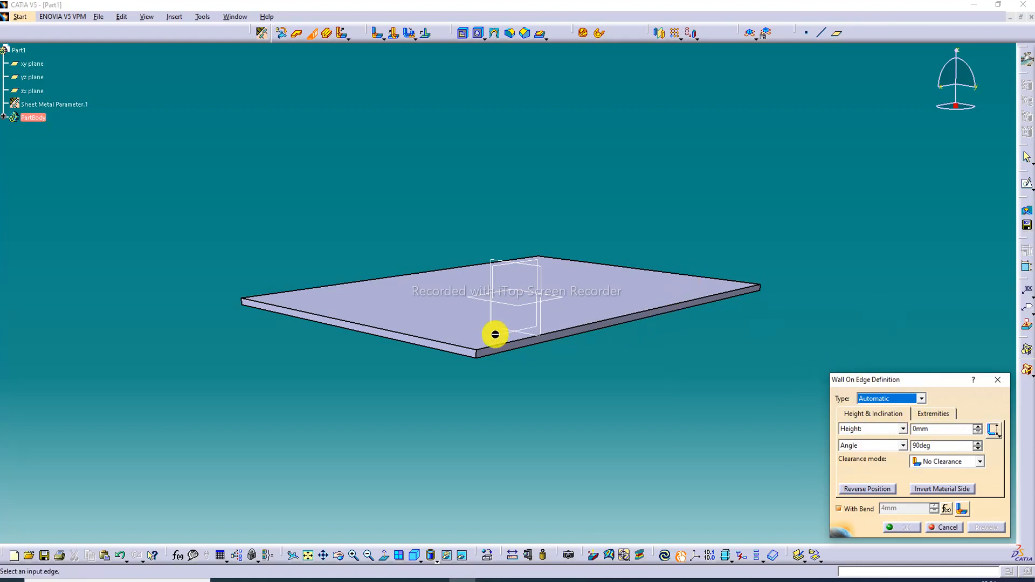
middle_click_drag(493, 336, 454, 355)
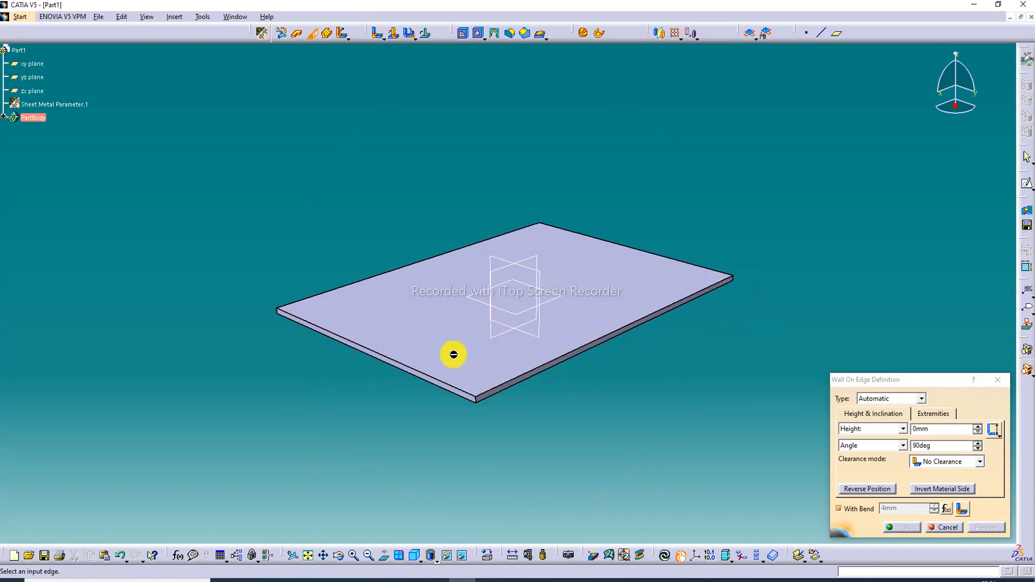
left_click(420, 372)
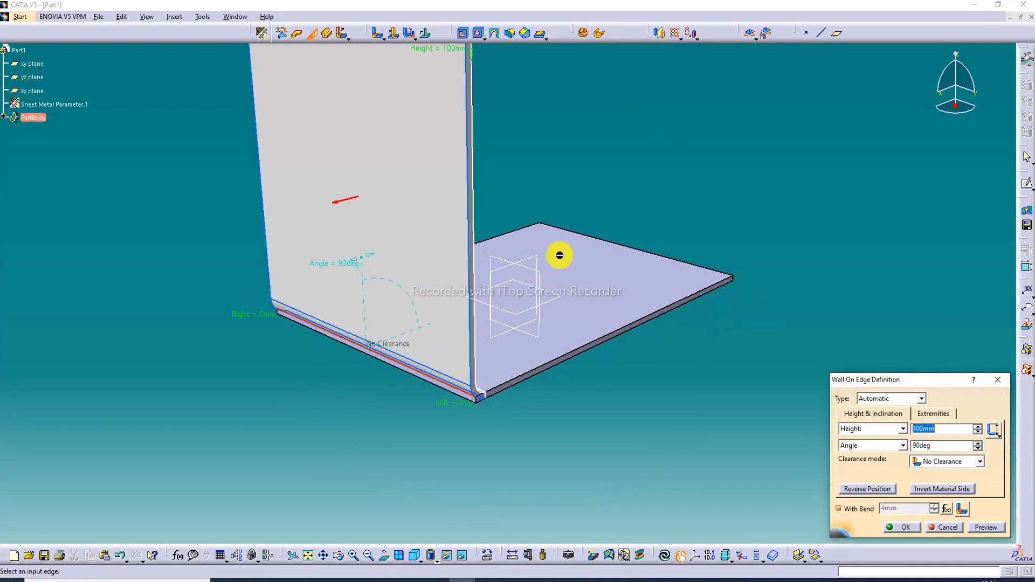
middle_click_drag(652, 205, 620, 221)
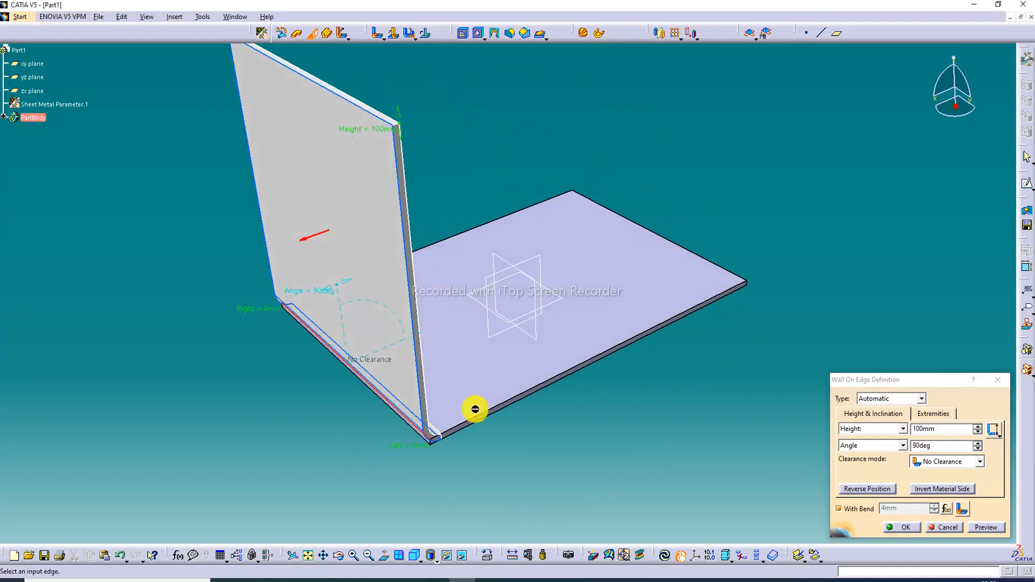
left_click(306, 554)
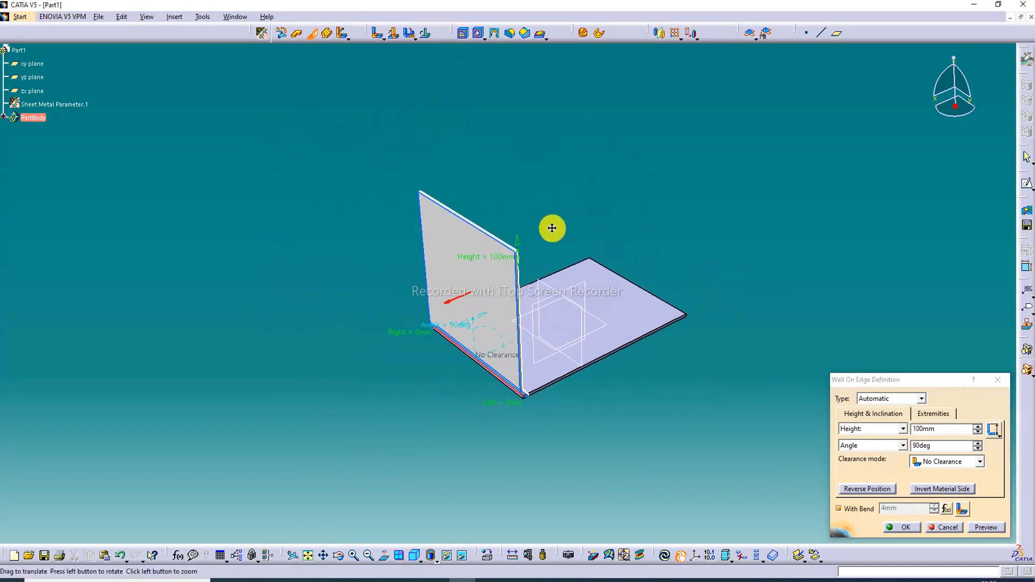
middle_click_drag(550, 227, 491, 169)
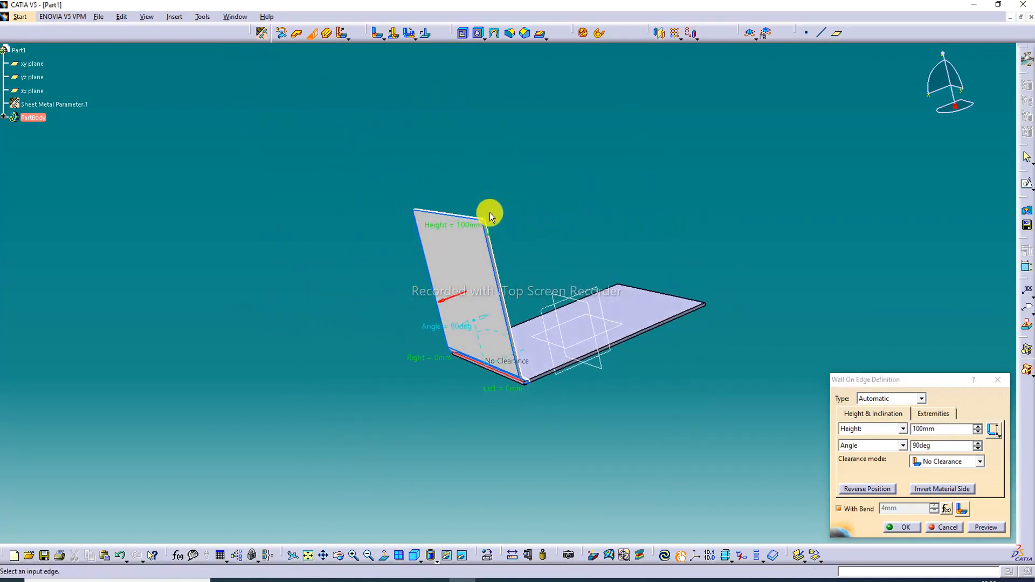
Set the edge wall's height to 90 mm and tilt it to an angle of 84 degrees.
left_click_drag(483, 211, 490, 238)
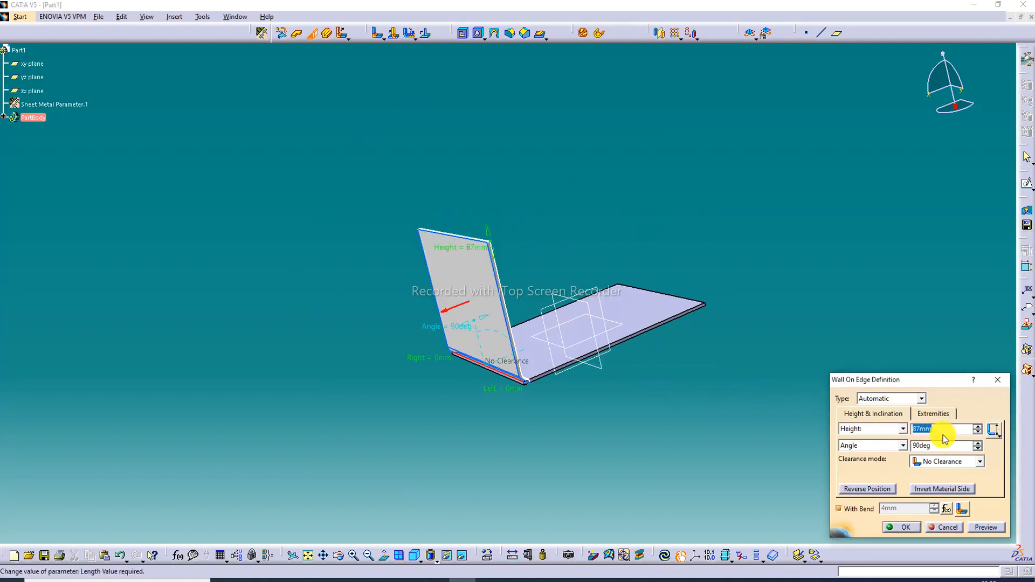
left_click(979, 427)
left_click(979, 428)
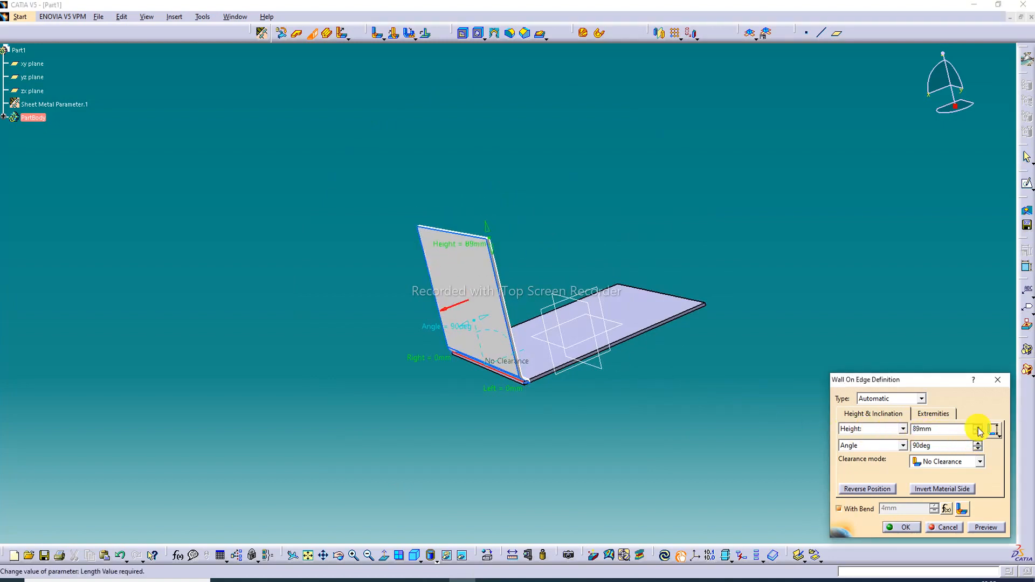
left_click(979, 428)
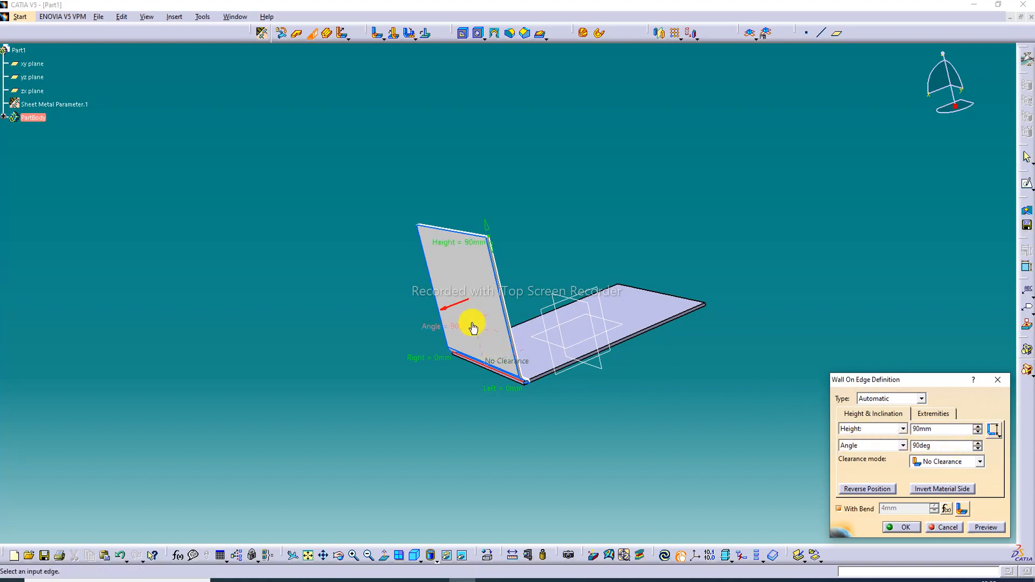
mouse_move(470, 327)
left_mouse_down()
mouse_move(488, 305)
mouse_move(455, 330)
mouse_move(472, 322)
left_mouse_up()
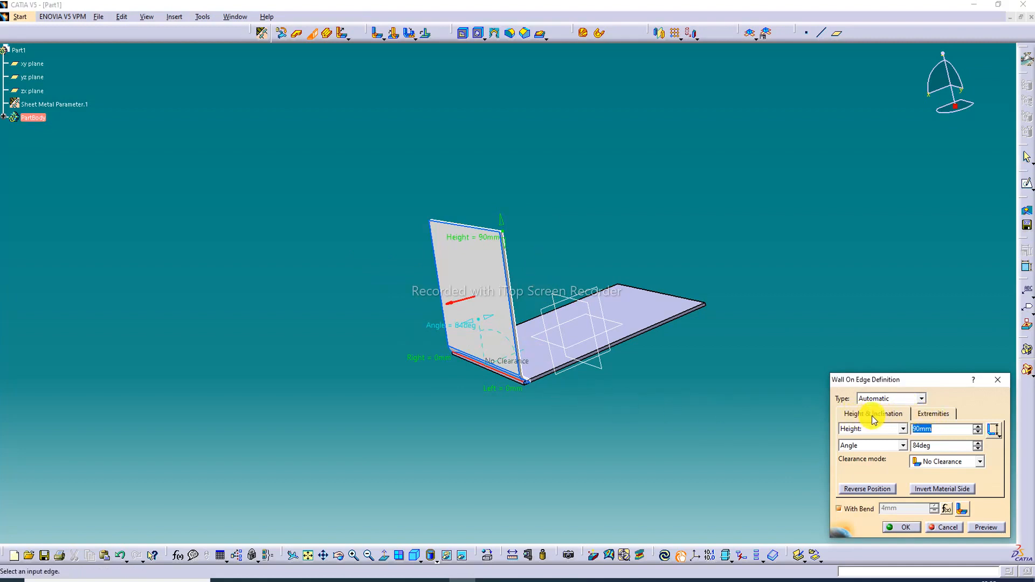
Pull in both sides of the edge wall to a right offset of -20 mm and a left offset of -18 mm.
left_click(934, 416)
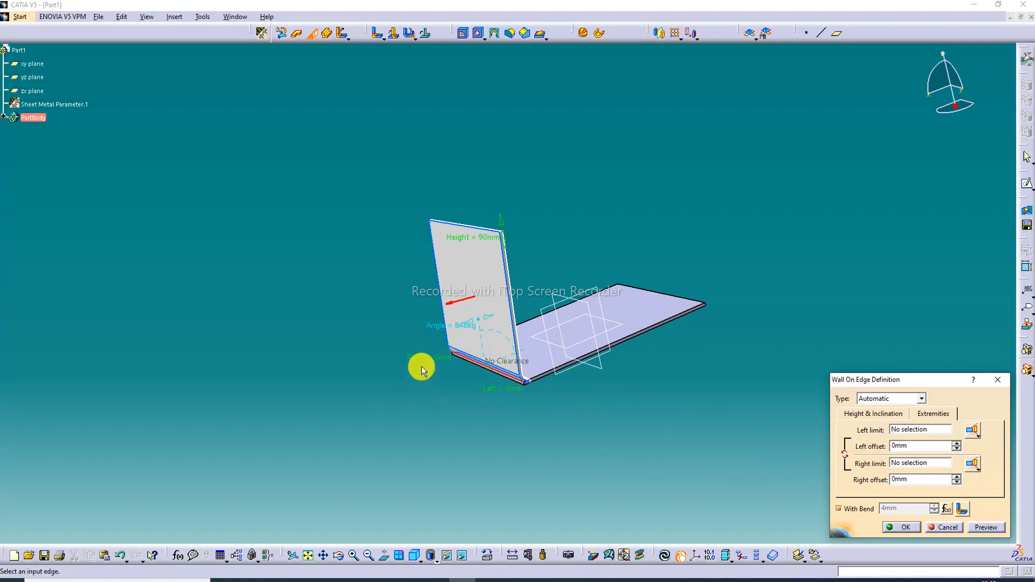
left_click_drag(429, 361, 442, 368)
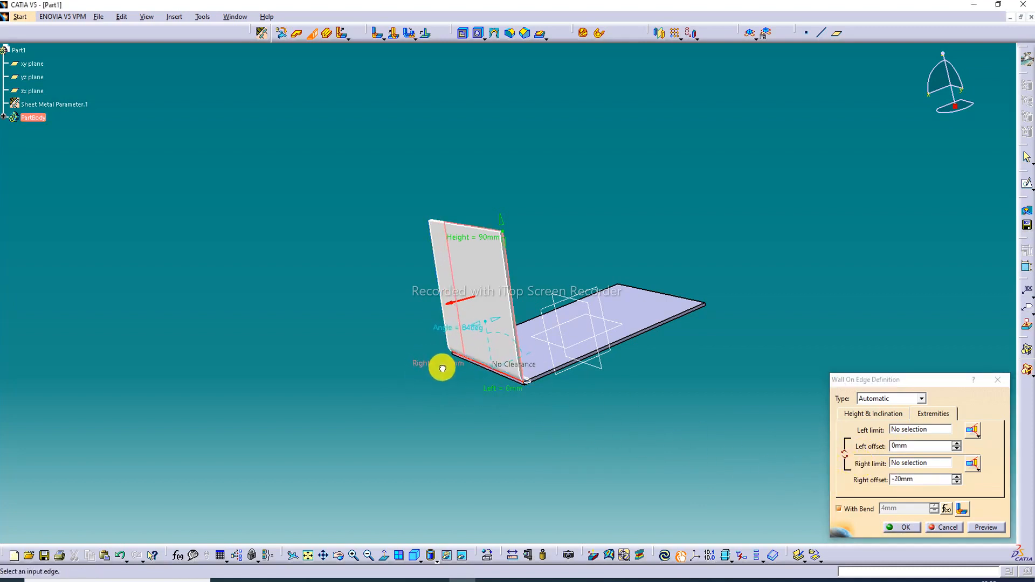
left_click_drag(503, 388, 490, 380)
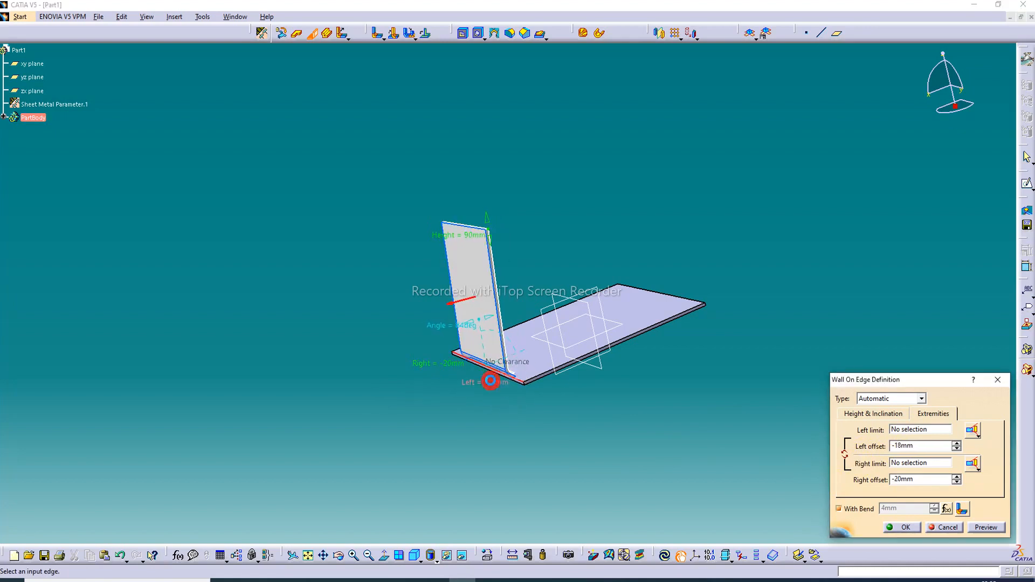
Adjust the edge wall's left offset to -14 mm and its right offset to -16 mm.
left_click(959, 443)
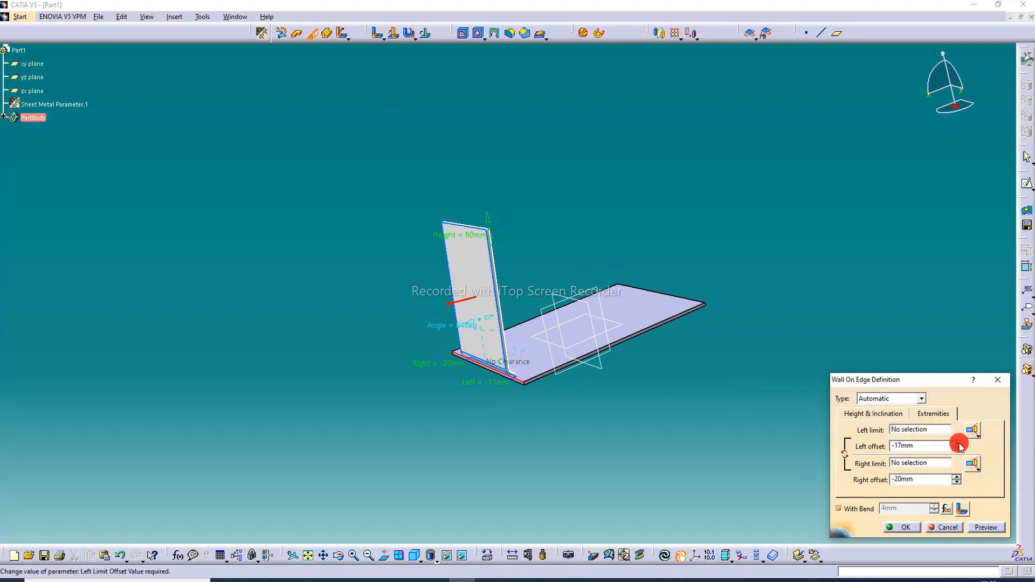
left_click(958, 444)
left_click(957, 444)
left_click(958, 443)
left_click(957, 477)
left_click(957, 477)
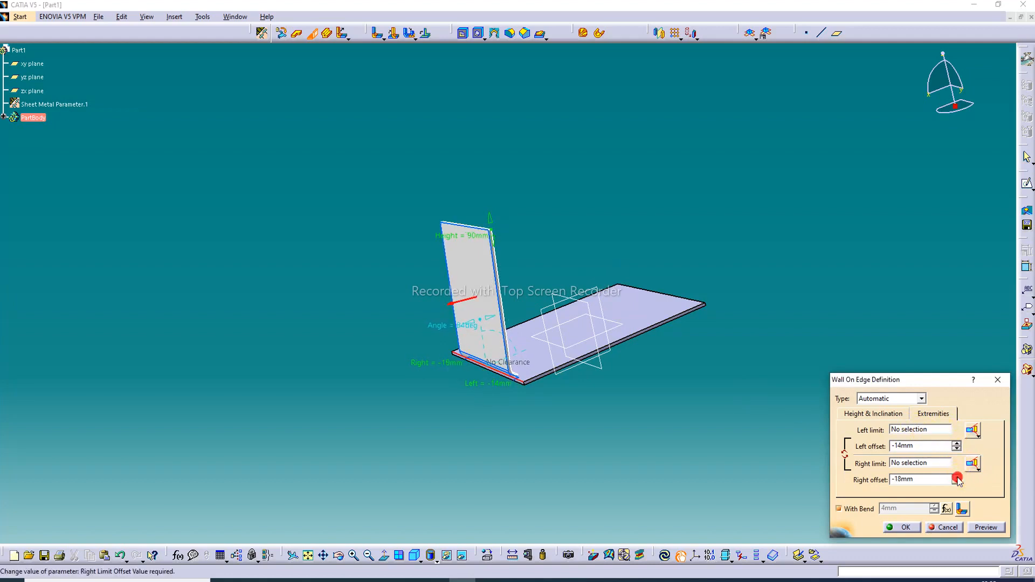
left_click(957, 477)
left_click(957, 477)
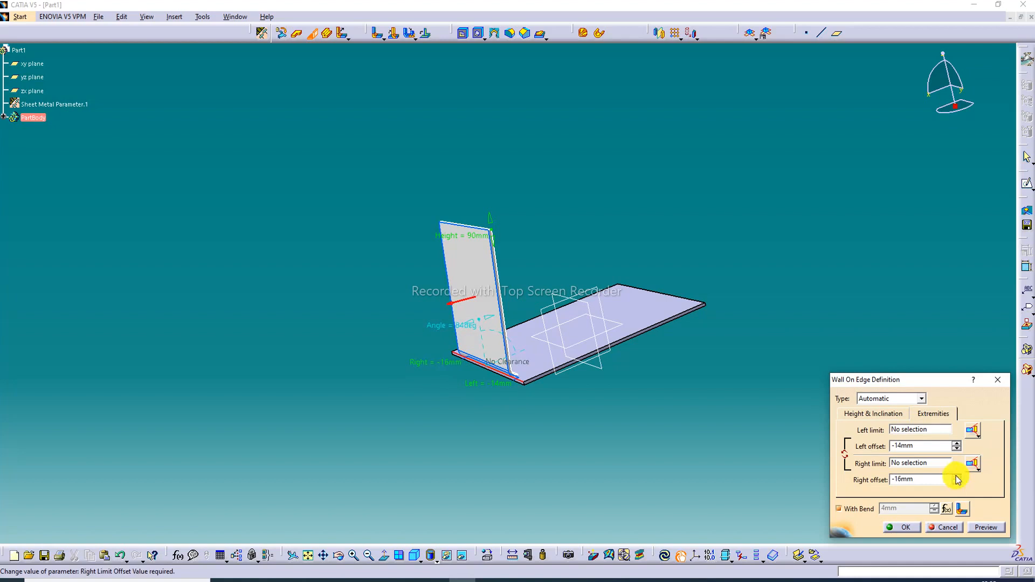
Lower the edge wall's height to 75 mm.
left_click(892, 412)
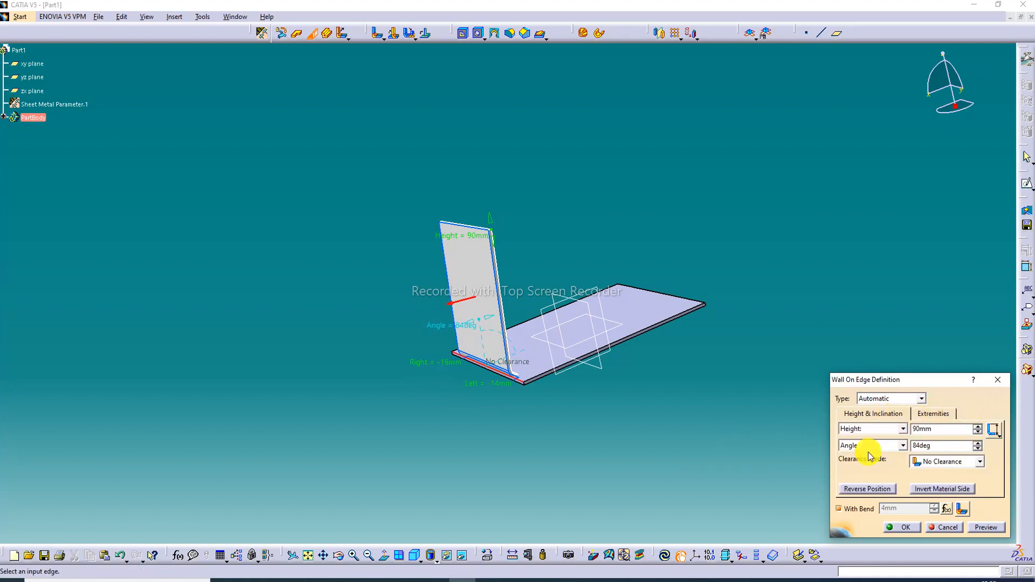
mouse_move(562, 277)
middle_mouse_down()
mouse_move(462, 324)
mouse_move(460, 297)
middle_mouse_up()
left_click_drag(450, 254, 454, 273)
middle_click_drag(705, 346, 611, 397)
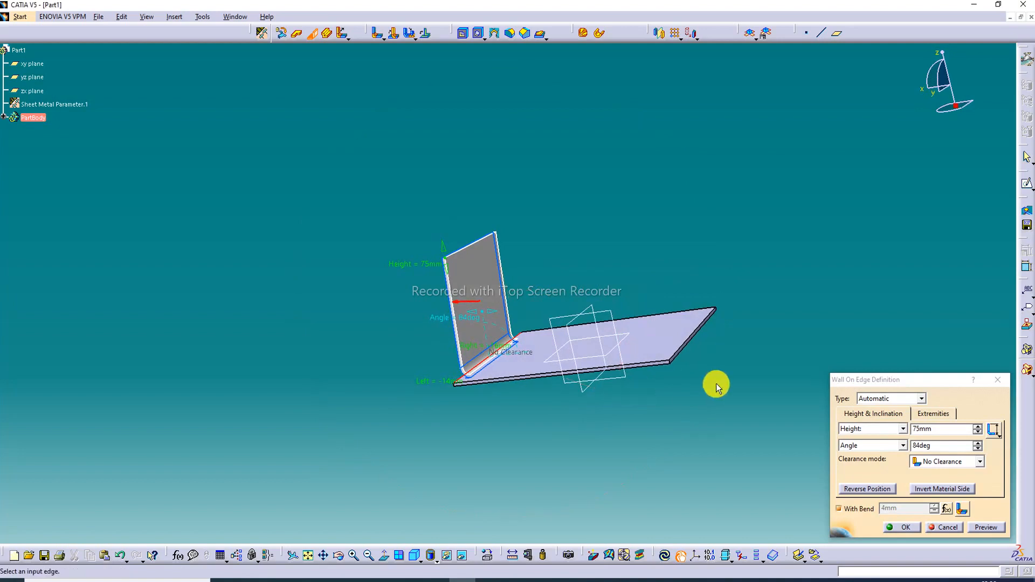
Reverse the edge wall's position to the underside of the base wall, then reverse it back.
left_click(862, 492)
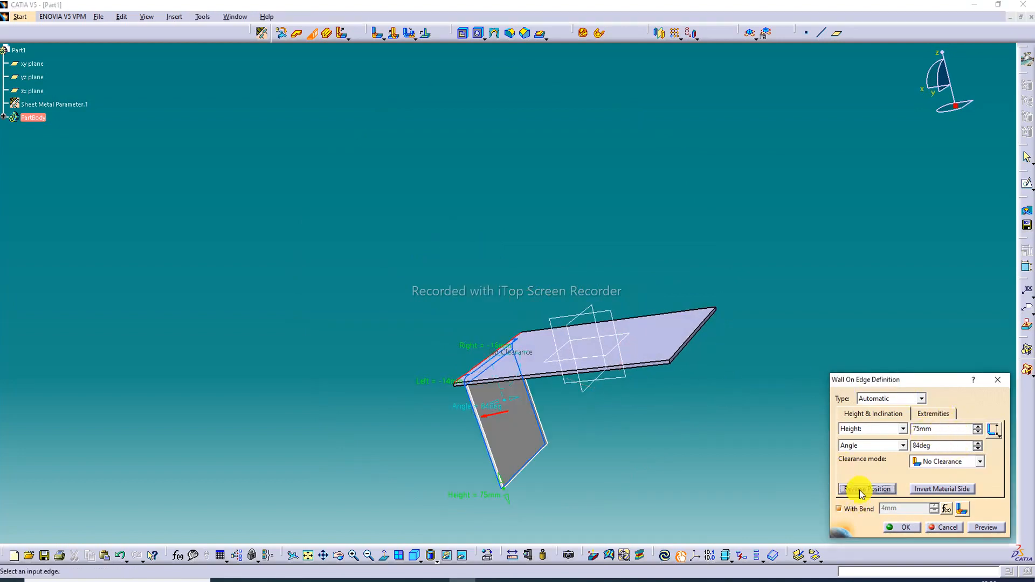
middle_click_drag(499, 383, 609, 413)
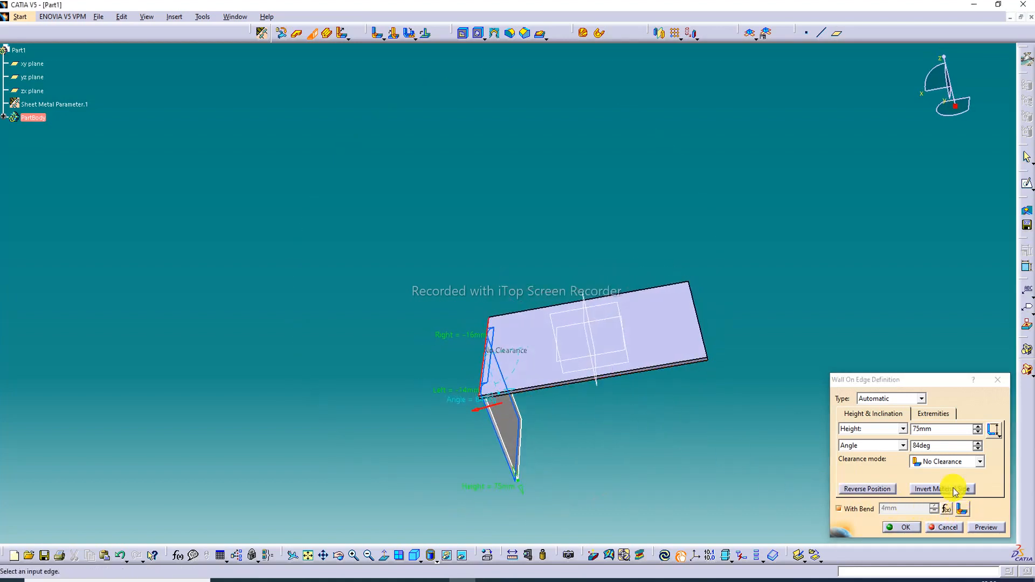
left_click(881, 488)
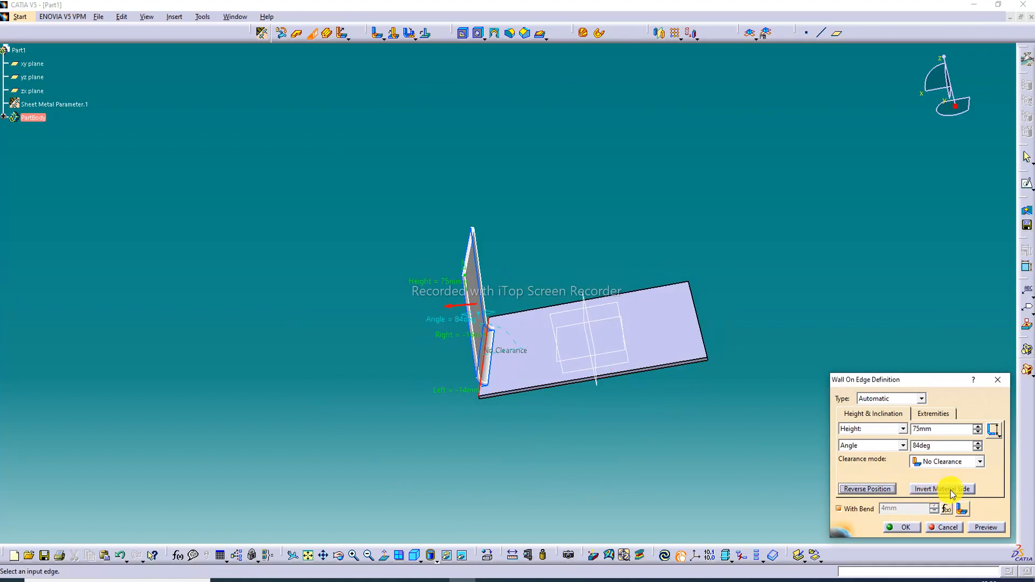
Invert the edge wall's material side, preview the result and create the bent wall.
left_click(924, 491)
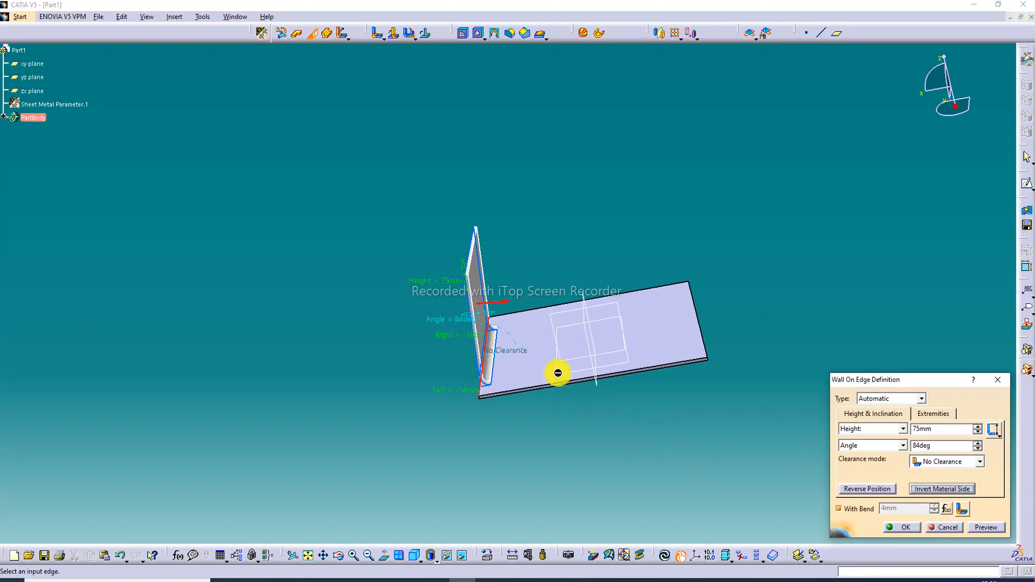
left_click(988, 527)
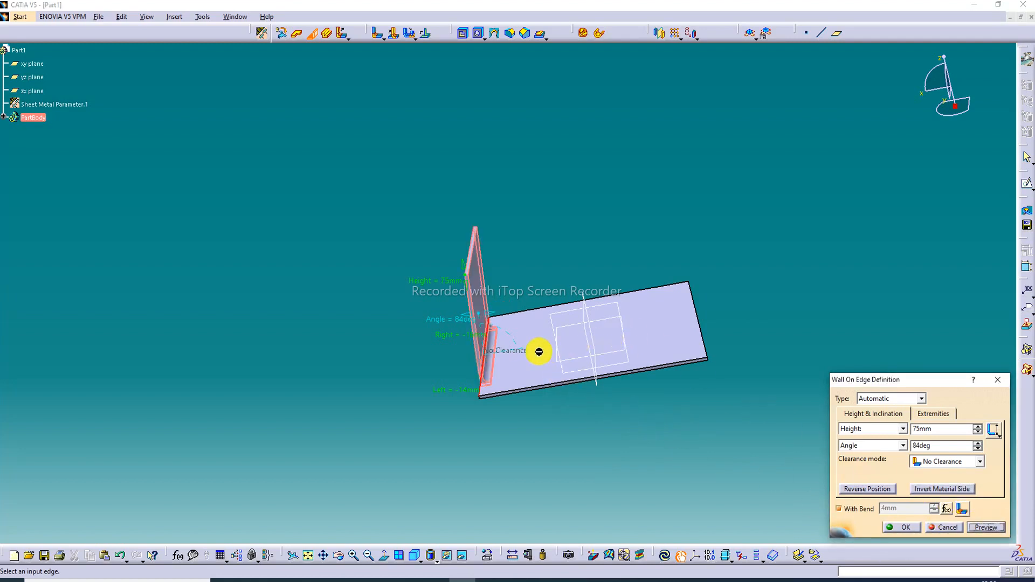
middle_click_drag(539, 353, 629, 317)
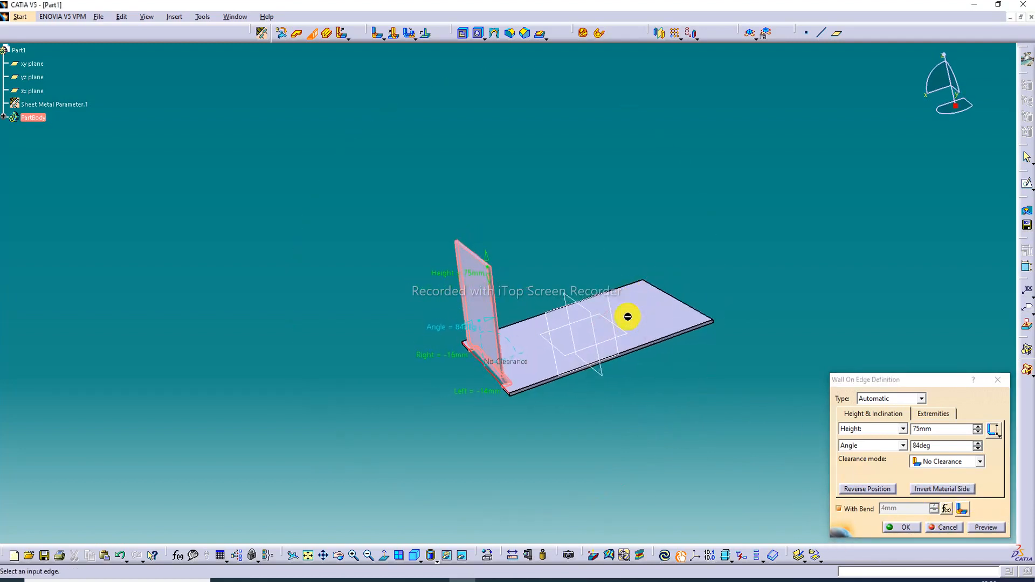
left_click(901, 527)
Reopen the edge wall's definition and set both its left and right offsets to 0 mm.
middle_click_drag(515, 356, 567, 419)
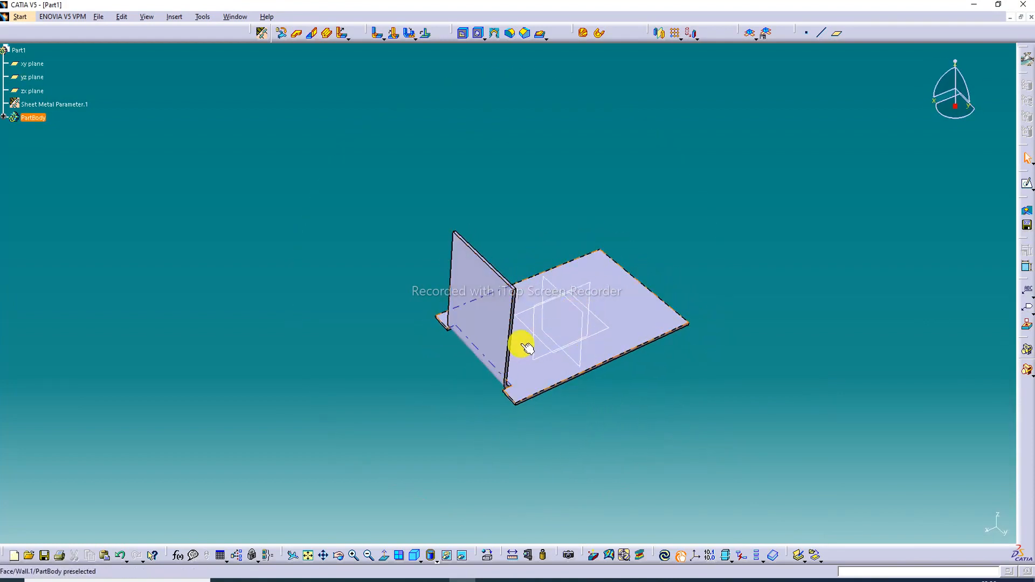
middle_click_drag(521, 357, 493, 342)
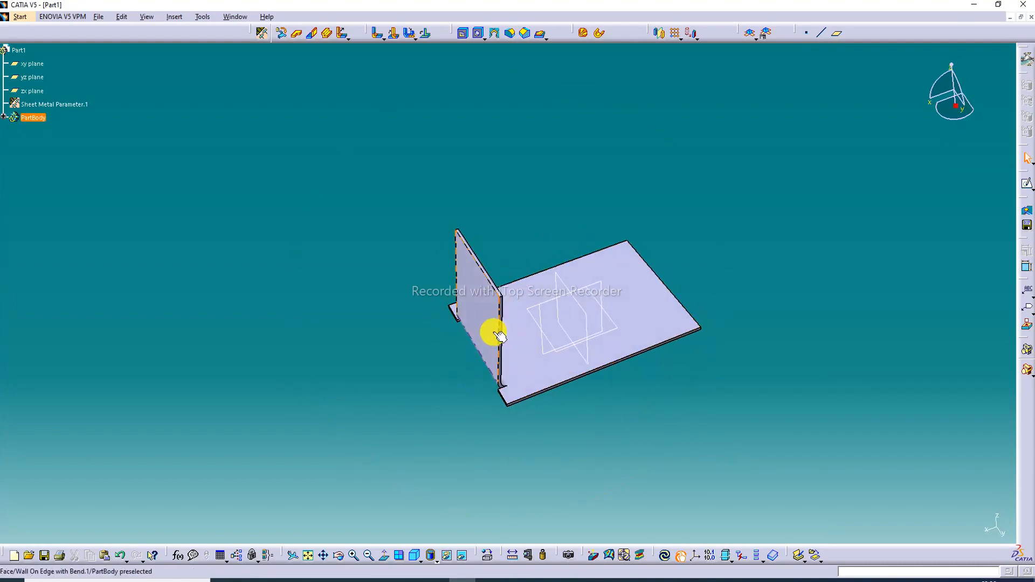
left_click(490, 335)
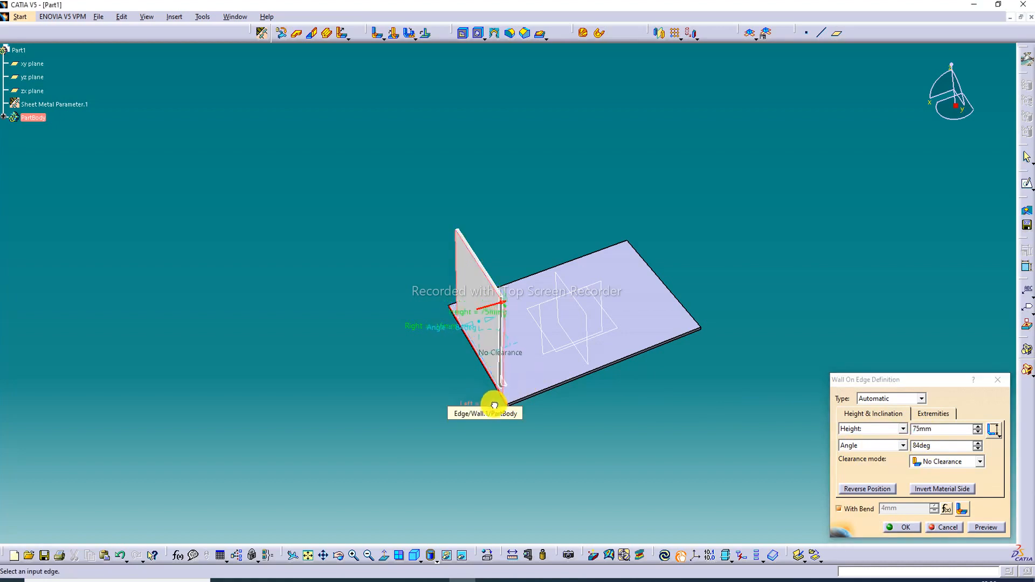
left_click_drag(503, 414, 505, 420)
left_click_drag(445, 325, 439, 307)
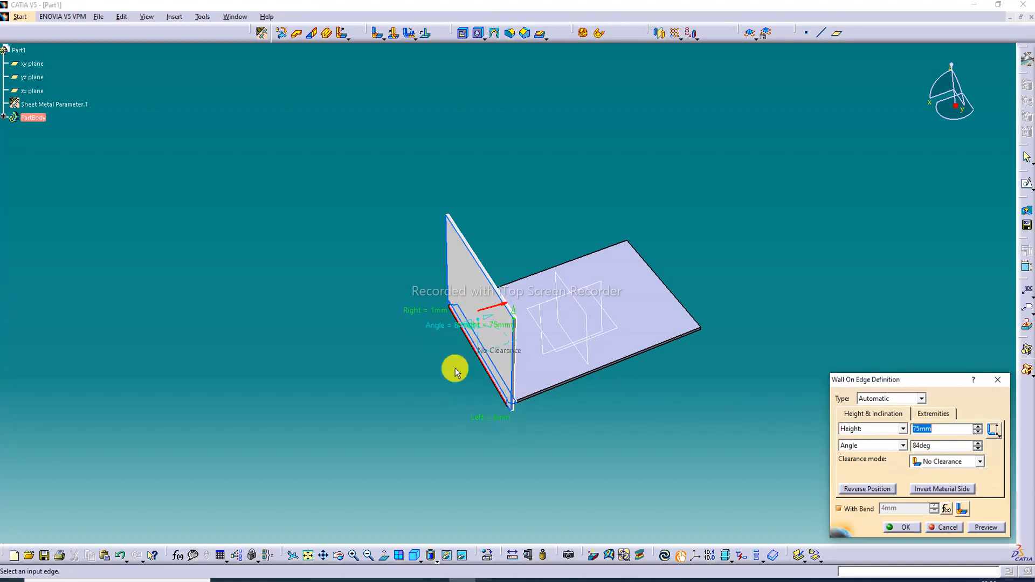
left_click_drag(497, 421, 497, 418)
double_click(497, 419)
type("0")
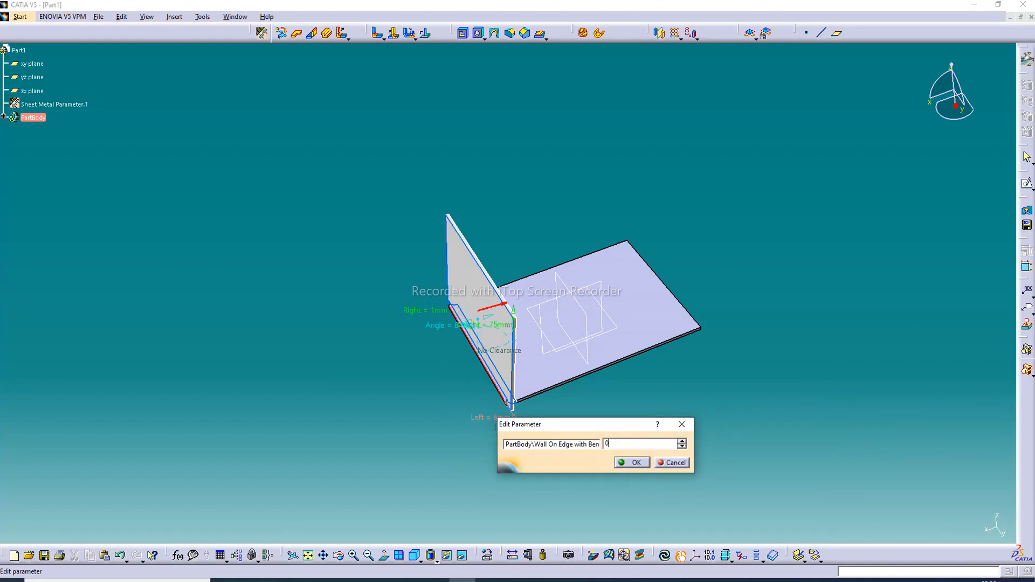
key("Return")
double_click(430, 312)
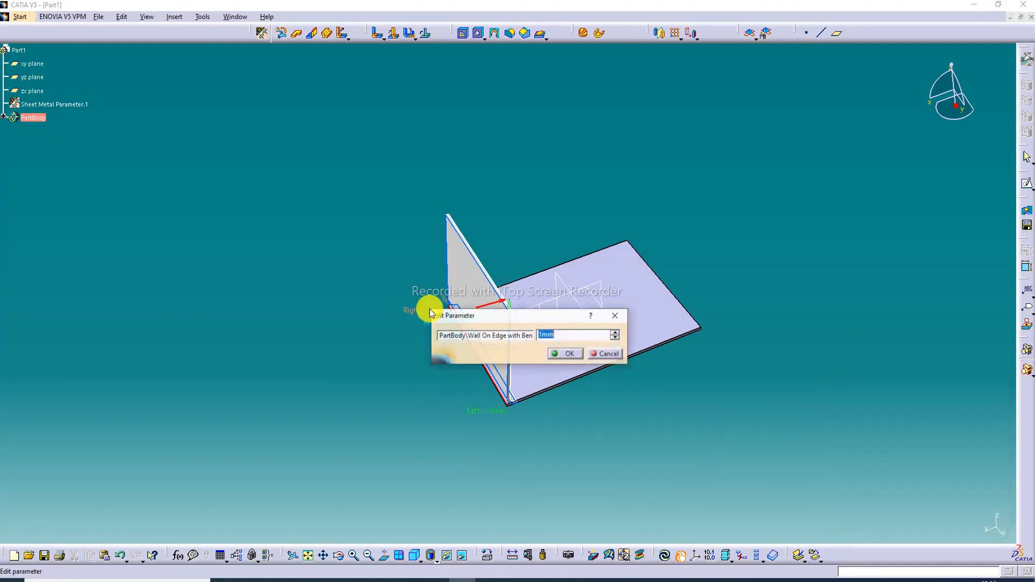
type("0")
key("Return")
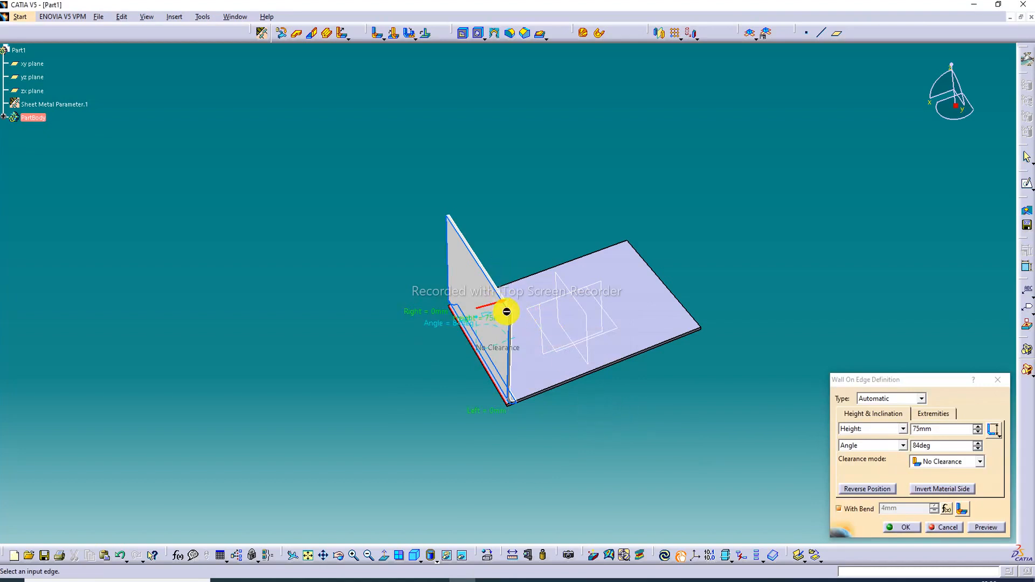
Raise the edge wall's height to 108 mm, invert its material side and apply the definition.
left_click_drag(510, 298, 535, 248)
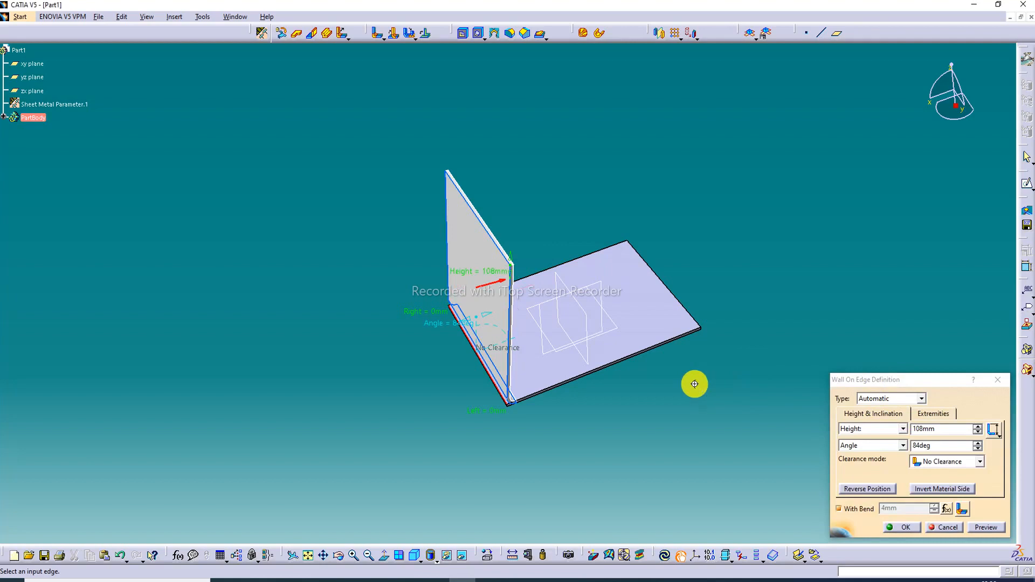
middle_click_drag(693, 383, 650, 356)
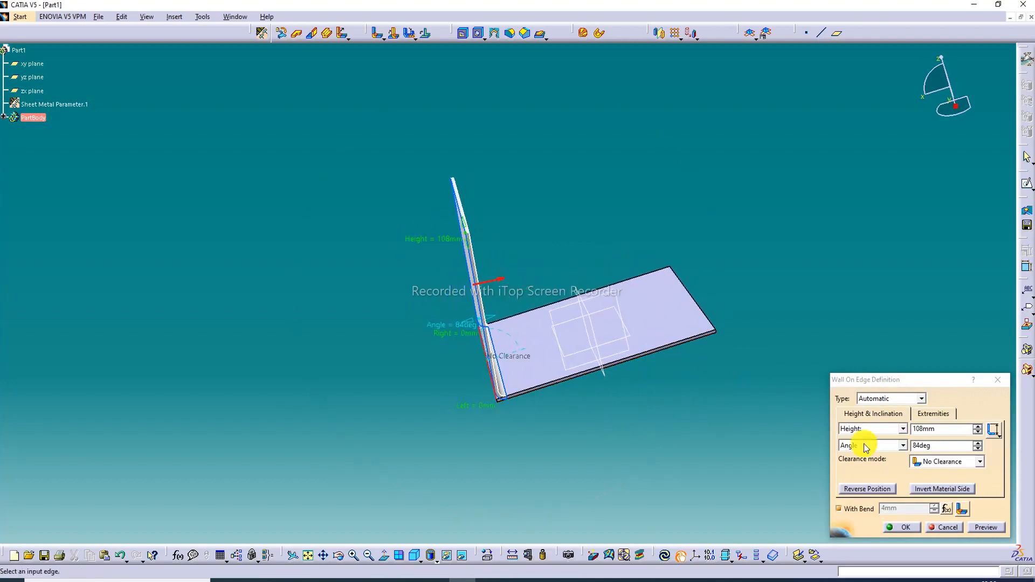
left_click(944, 490)
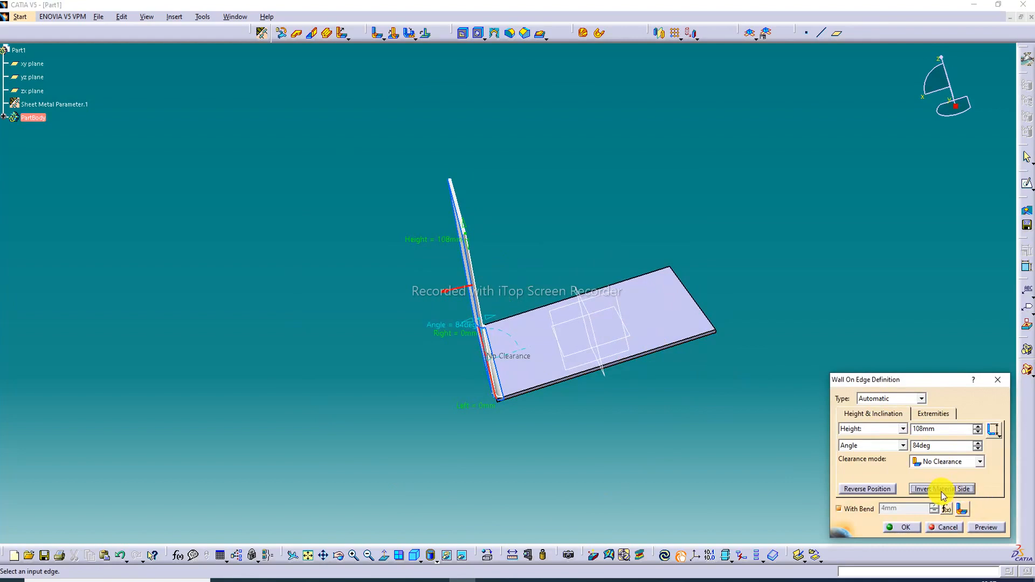
left_click(983, 527)
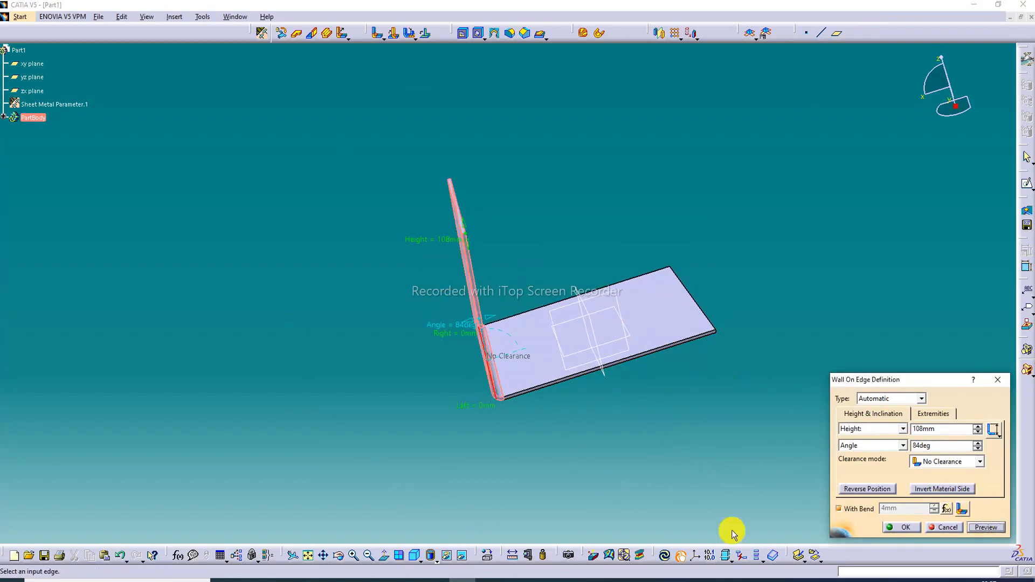
left_click(887, 526)
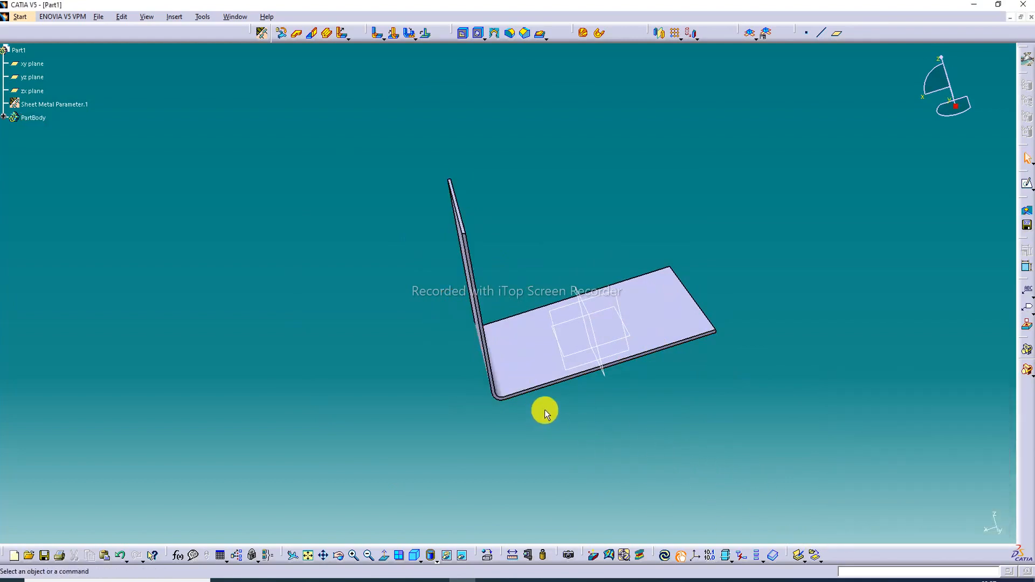
Reopen the edge wall's definition and step its height up to 109 mm and back to 108 mm.
middle_click_drag(543, 410, 453, 365)
middle_click_drag(547, 374, 601, 314)
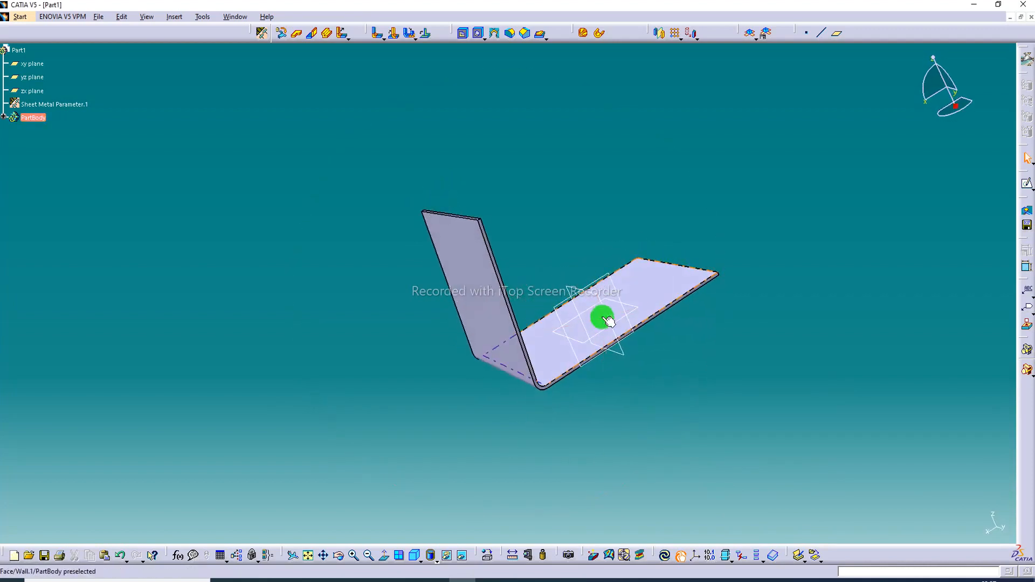
double_click(492, 310)
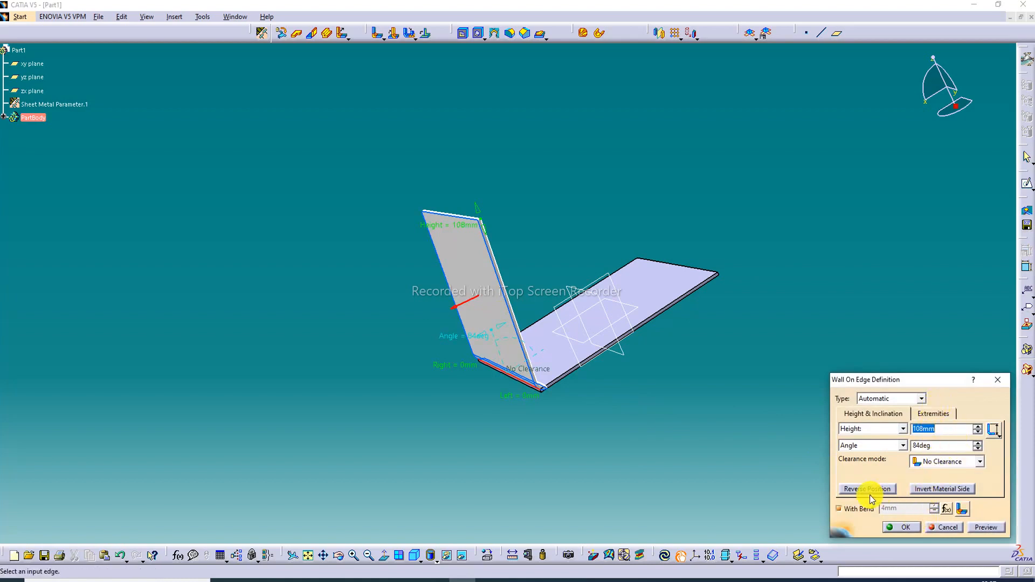
left_click(978, 426)
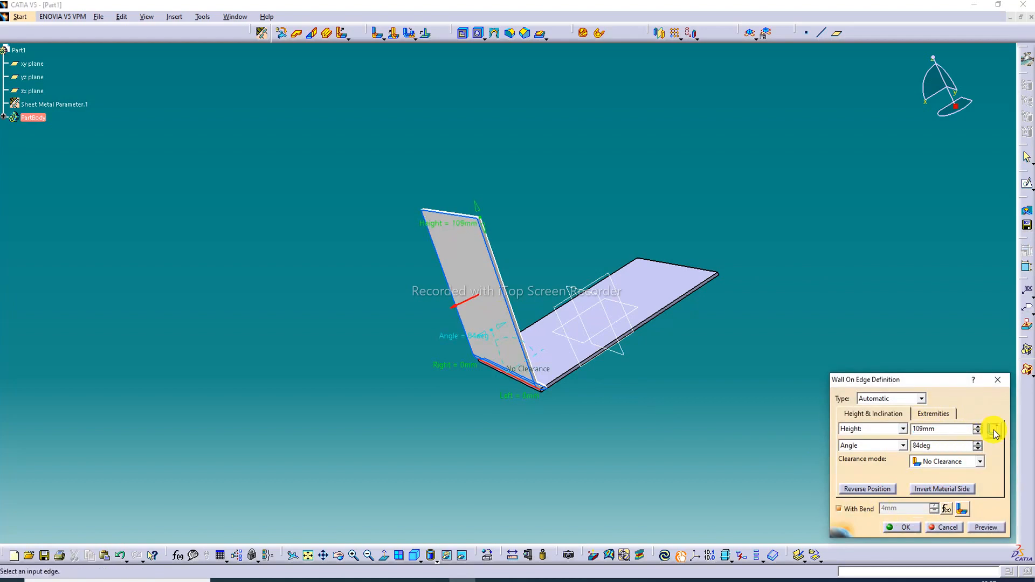
left_click(979, 432)
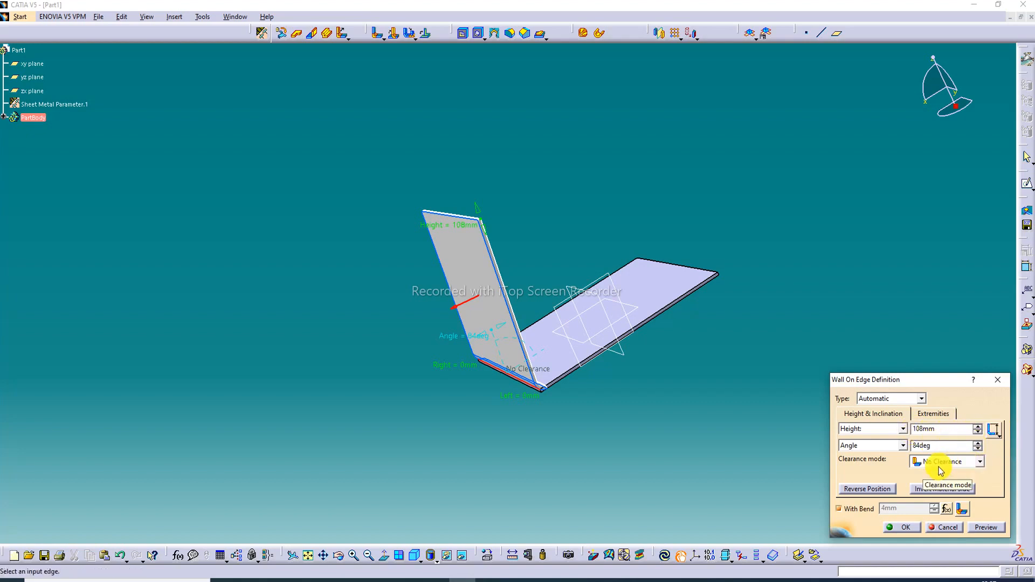
Change the edge wall's clearance mode to Monodirectional, preview it and apply the definition.
middle_click_drag(646, 345, 818, 406)
left_click(979, 462)
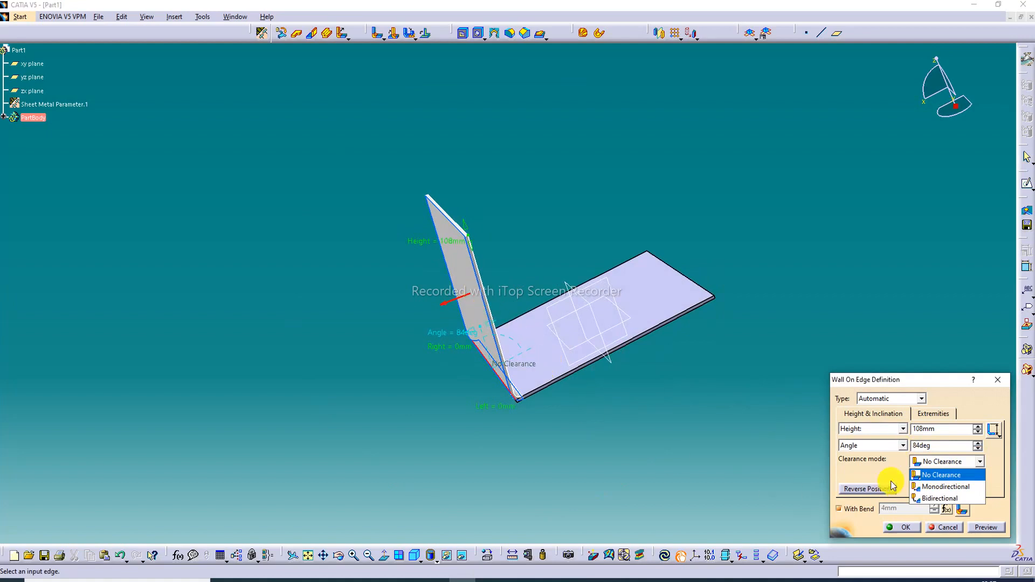
left_click(958, 487)
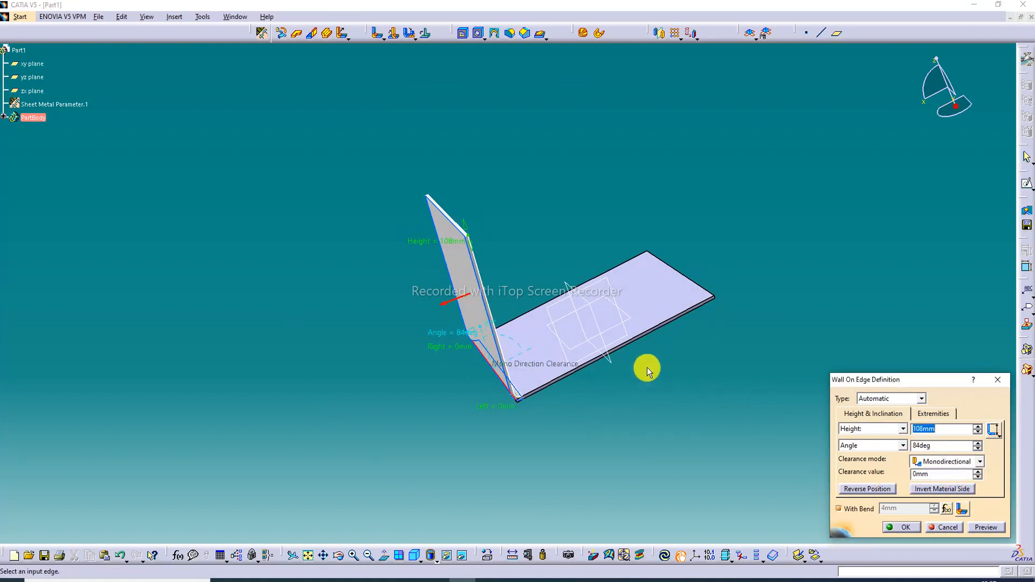
middle_click_drag(492, 338, 400, 365)
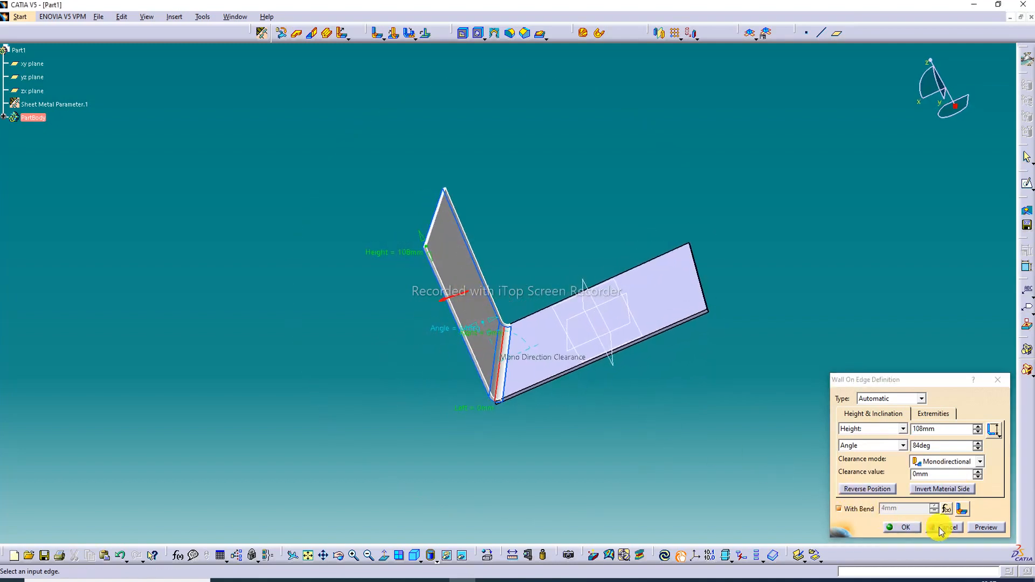
left_click(987, 526)
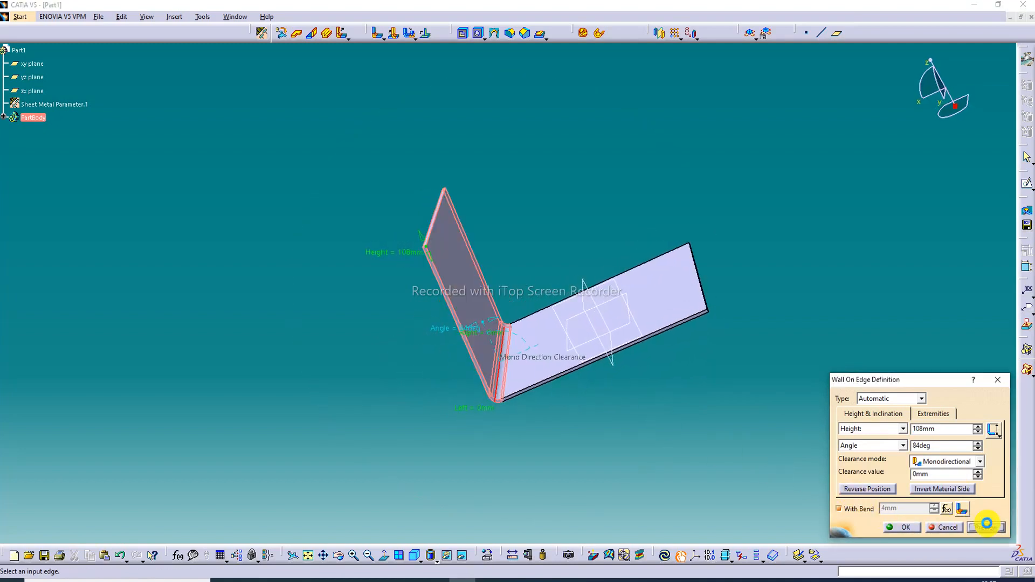
left_click(901, 526)
left_click(538, 251)
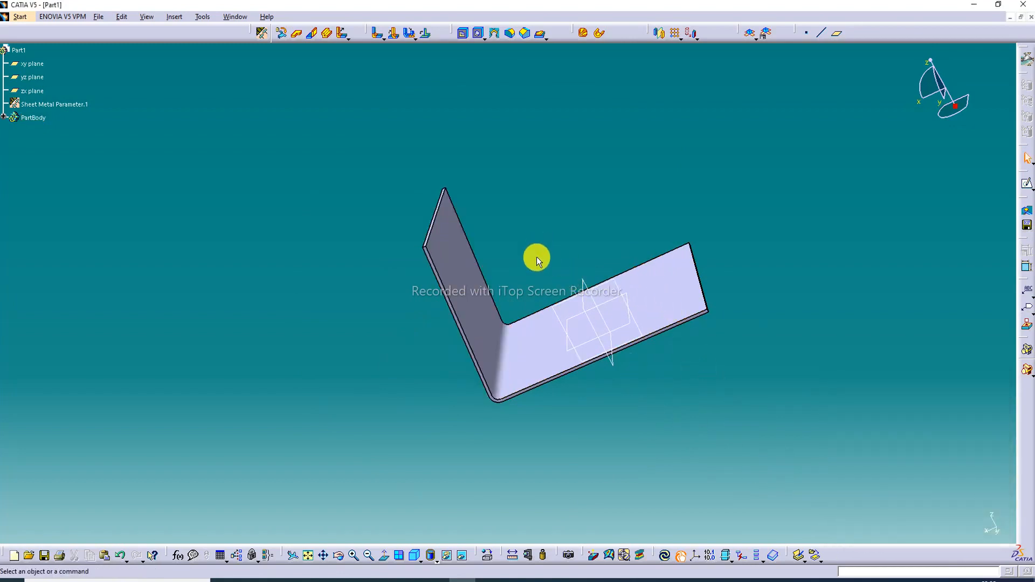
Reopen the edge wall's definition, set its monodirectional clearance value to 10 mm and apply it.
middle_click_drag(536, 256, 511, 303)
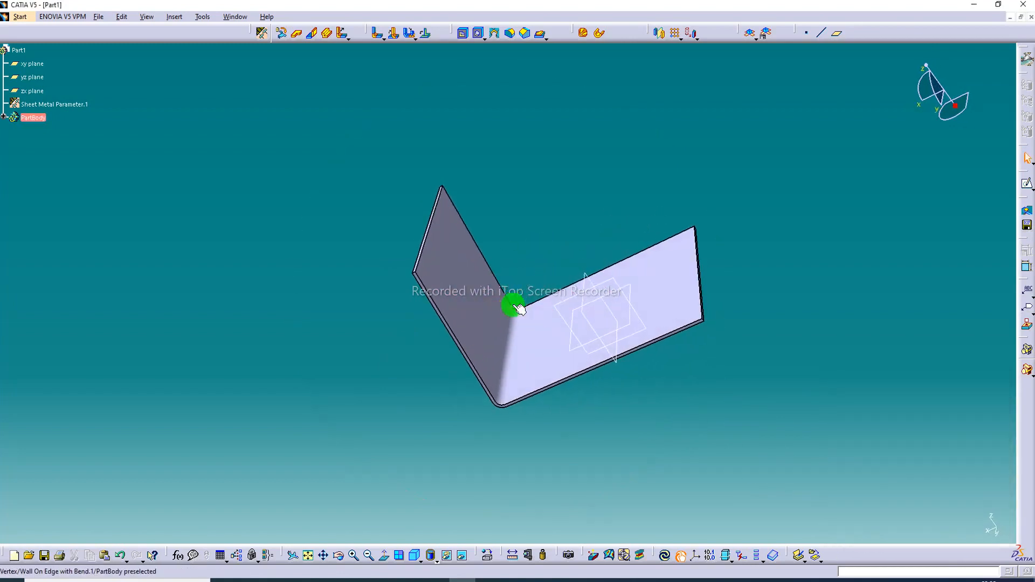
double_click(460, 291)
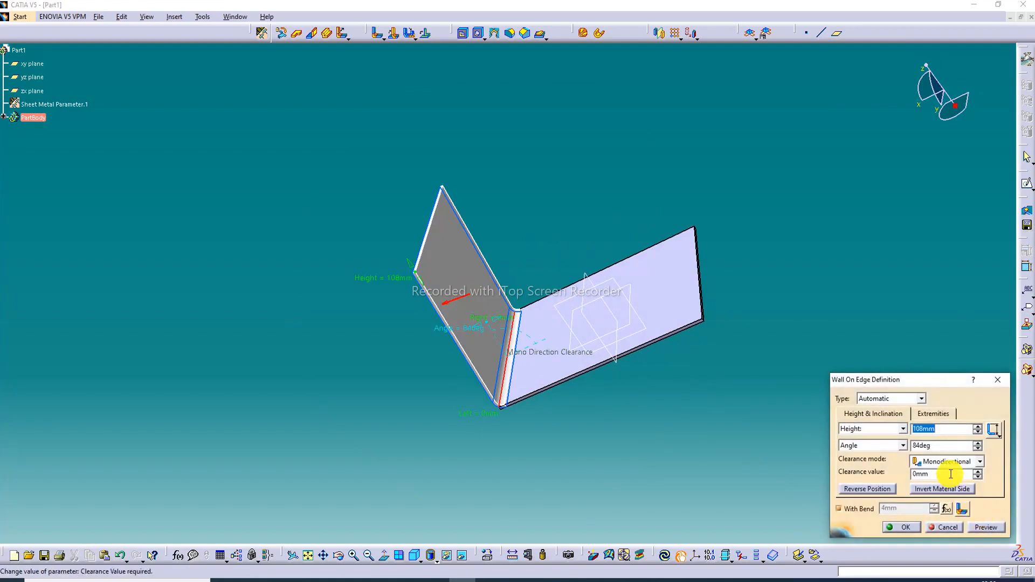
left_click(979, 463)
left_click(947, 487)
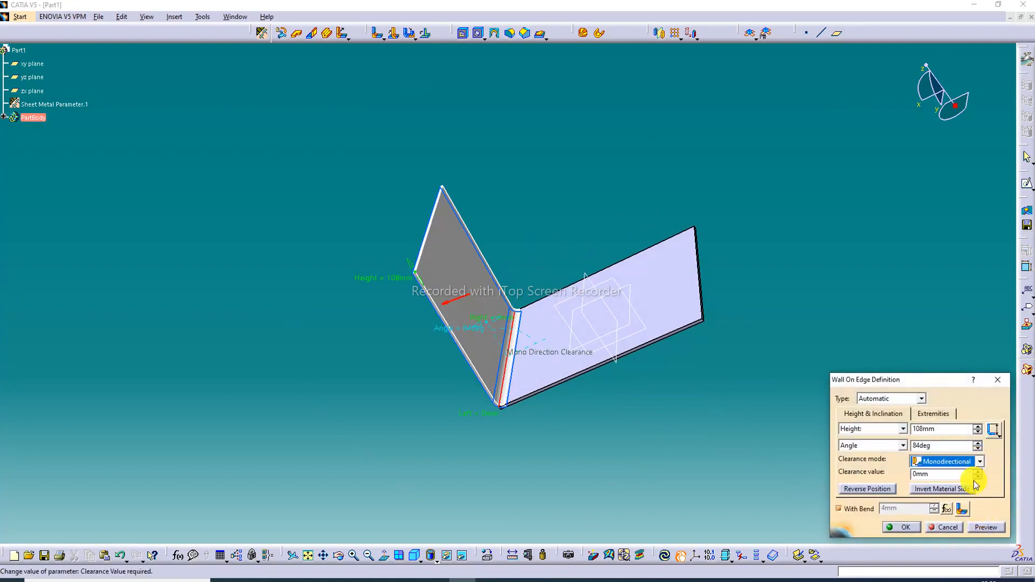
left_click_drag(933, 477, 881, 475)
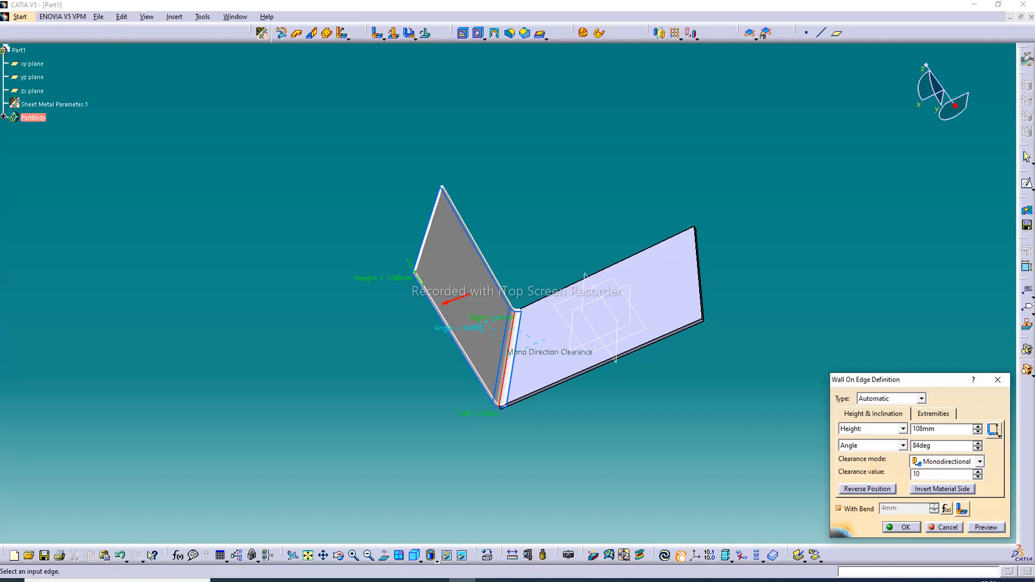
key("Return")
Reopen the edge wall's definition, step its clearance value up to 17 mm and back to 16 mm, and preview it.
double_click(465, 353)
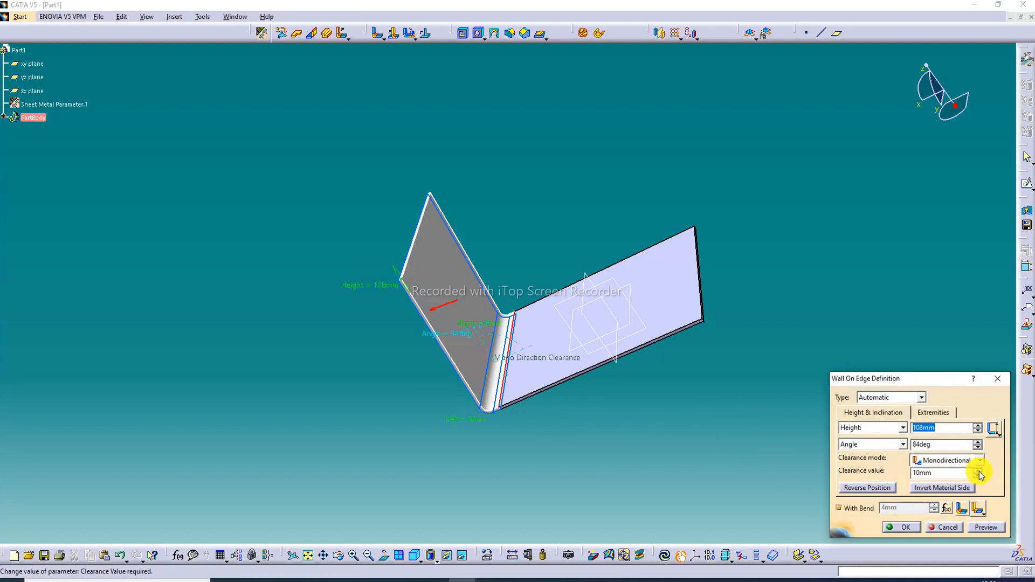
left_click(978, 471)
left_click(978, 470)
left_click(979, 471)
left_click(979, 471)
left_click(979, 470)
left_click(978, 471)
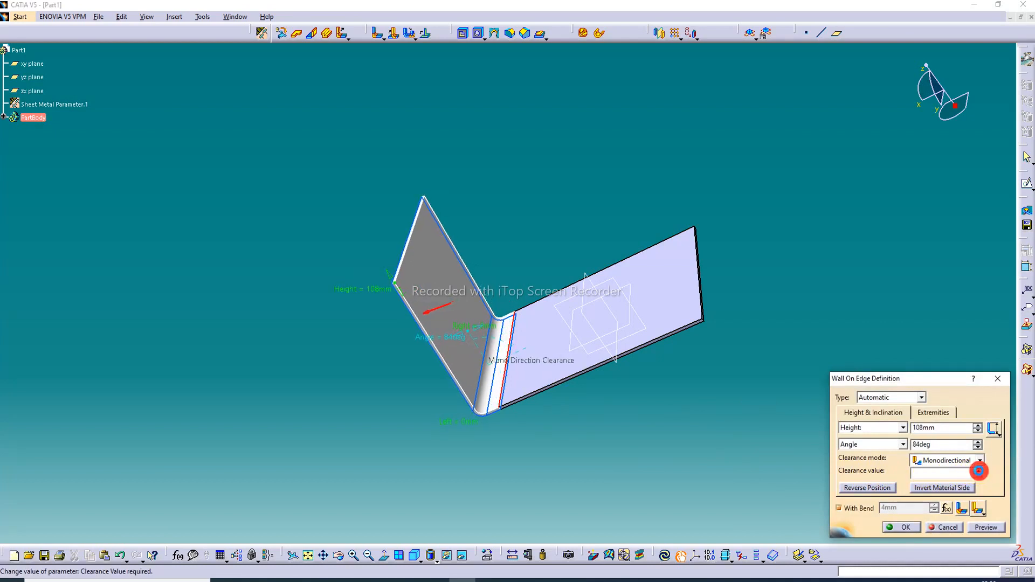
left_click(979, 471)
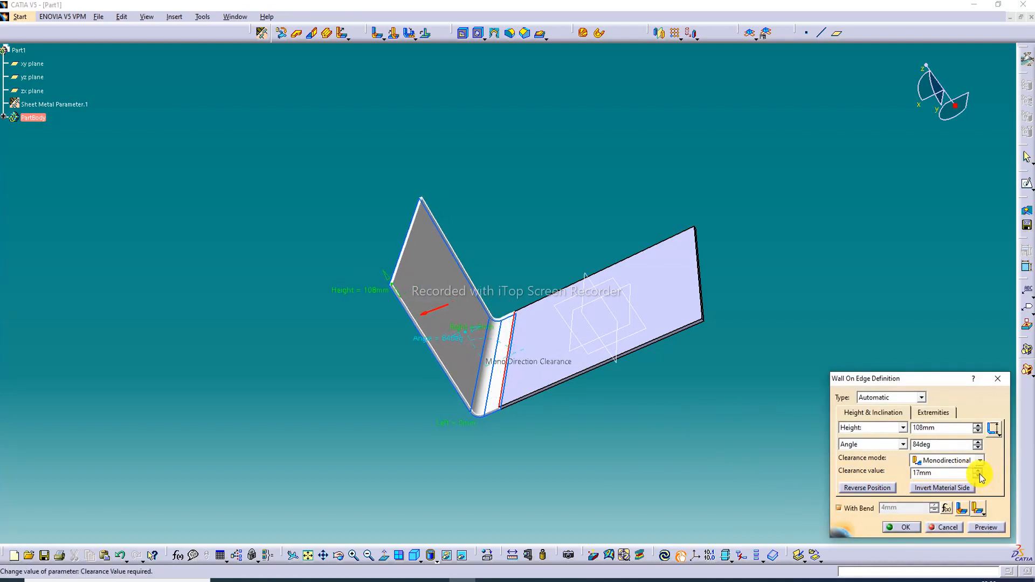
left_click(979, 477)
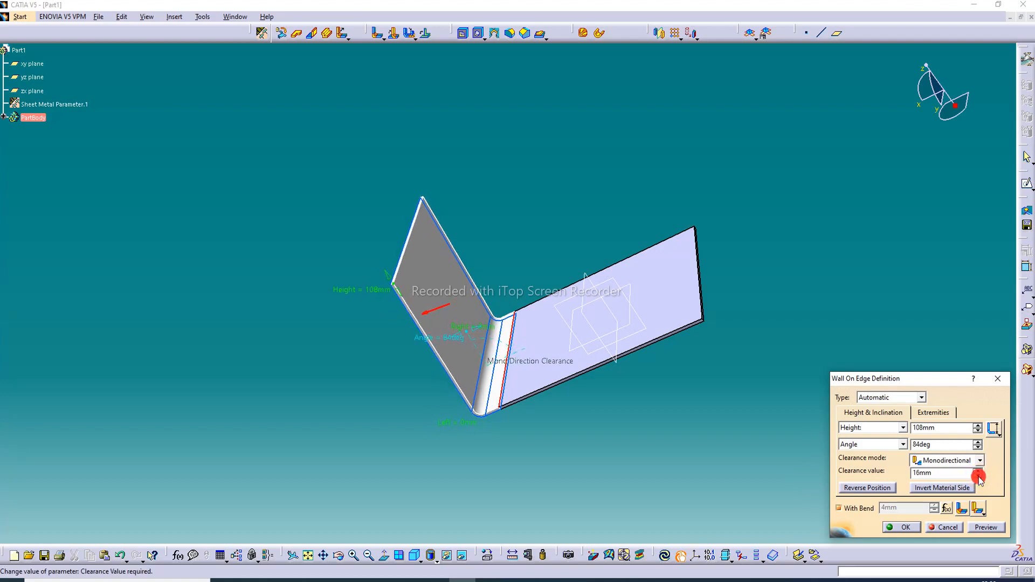
left_click(987, 528)
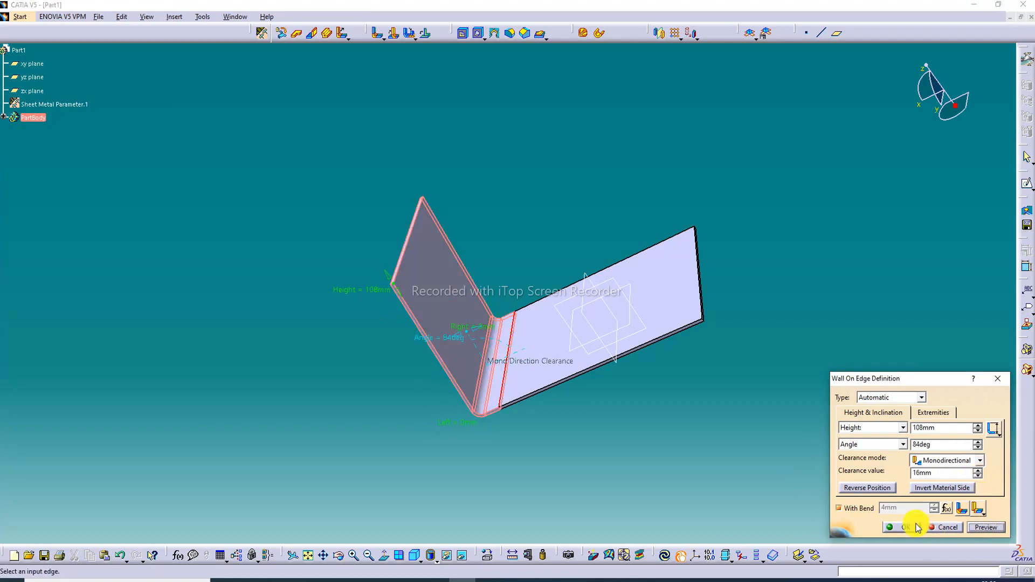
Change the edge wall's clearance mode to Bidirectional and accept creating the bend-linked formula.
left_click(979, 460)
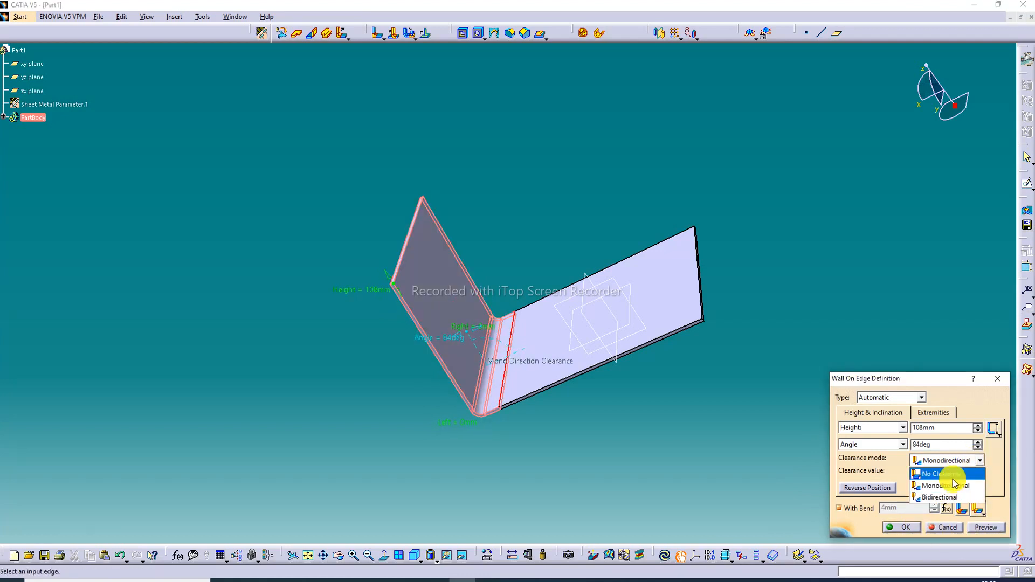
left_click(943, 497)
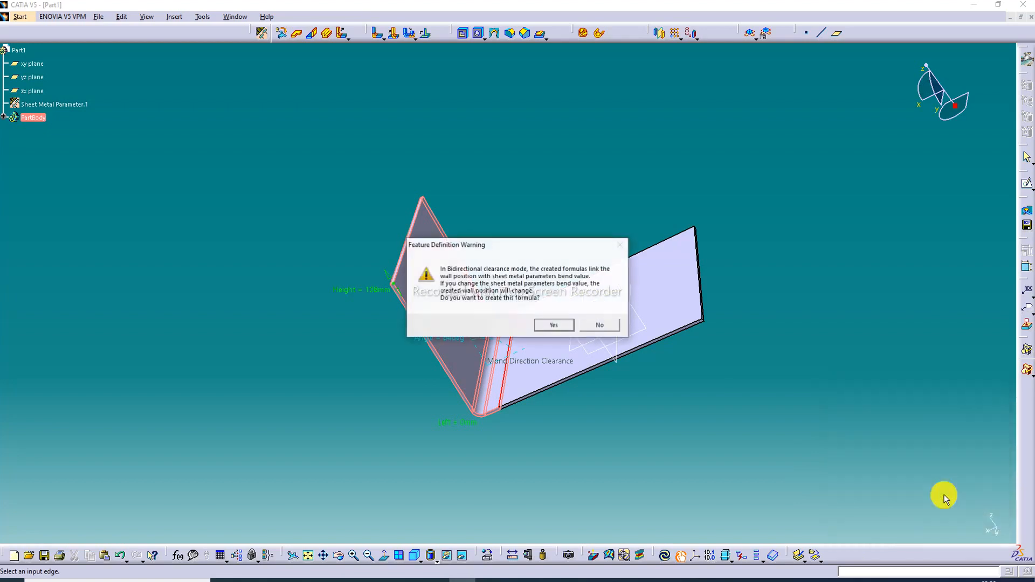
left_click(563, 325)
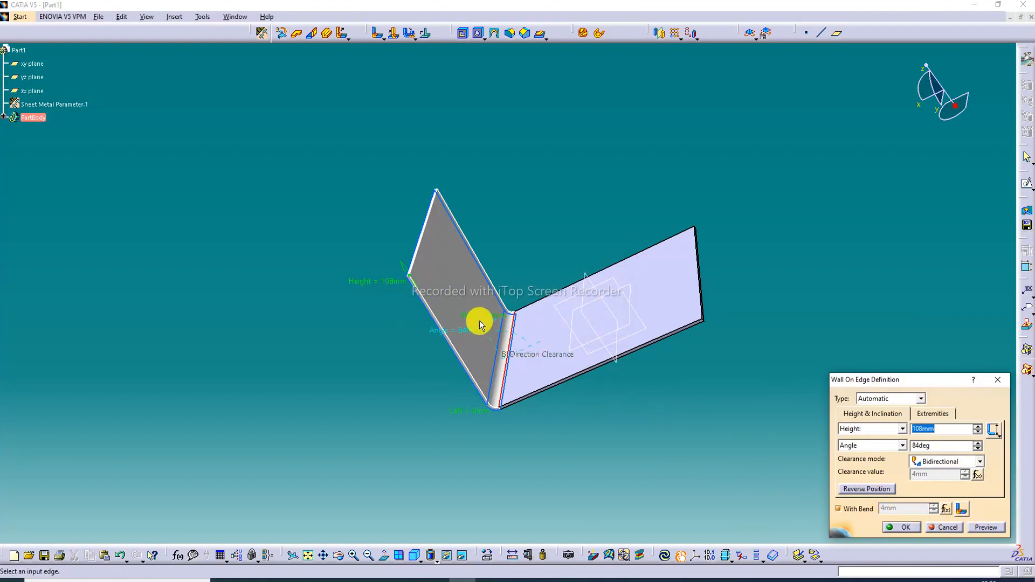
middle_click_drag(498, 319, 493, 285)
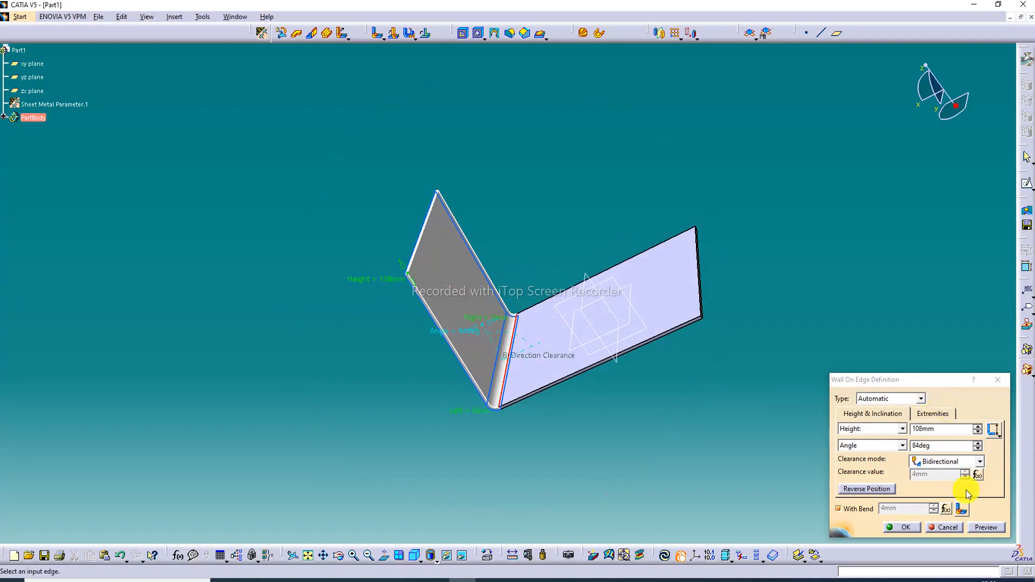
Reverse the edge wall's position, flip it back to the upper side and preview the wall.
left_click(864, 491)
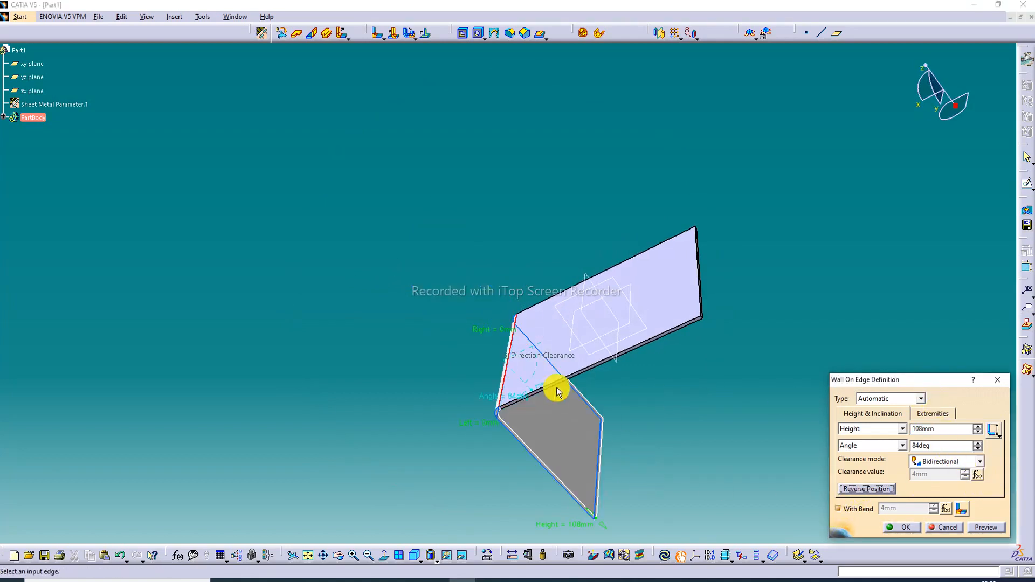
left_click(874, 489)
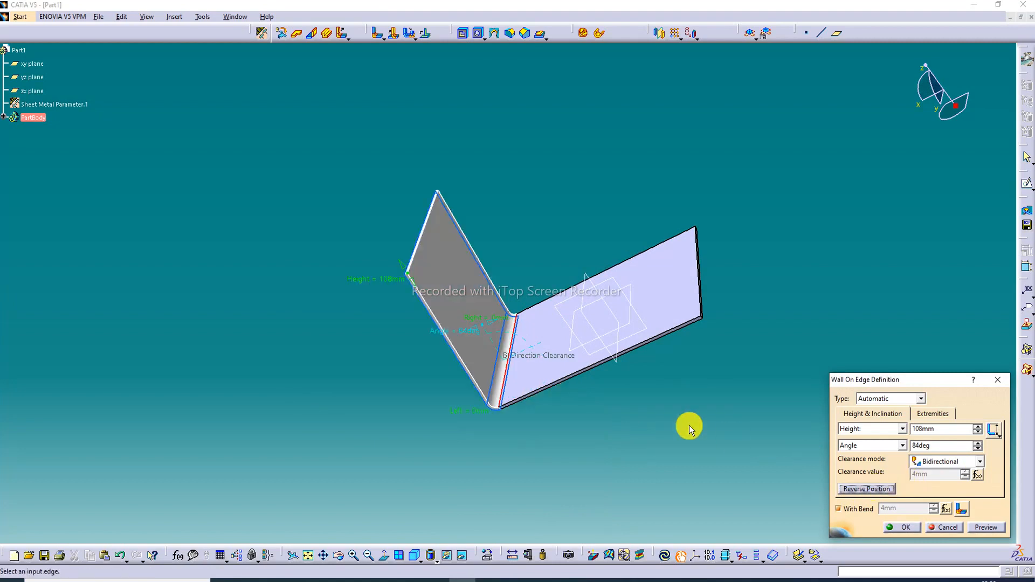
left_click(985, 527)
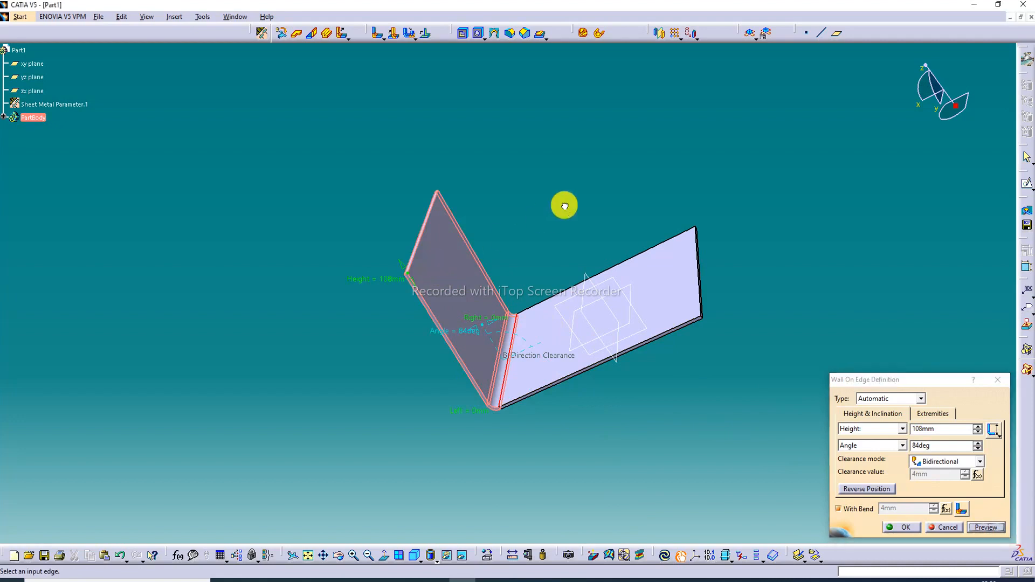
Set the edge wall's clearance mode to No Clearance and apply the definition.
left_click(983, 463)
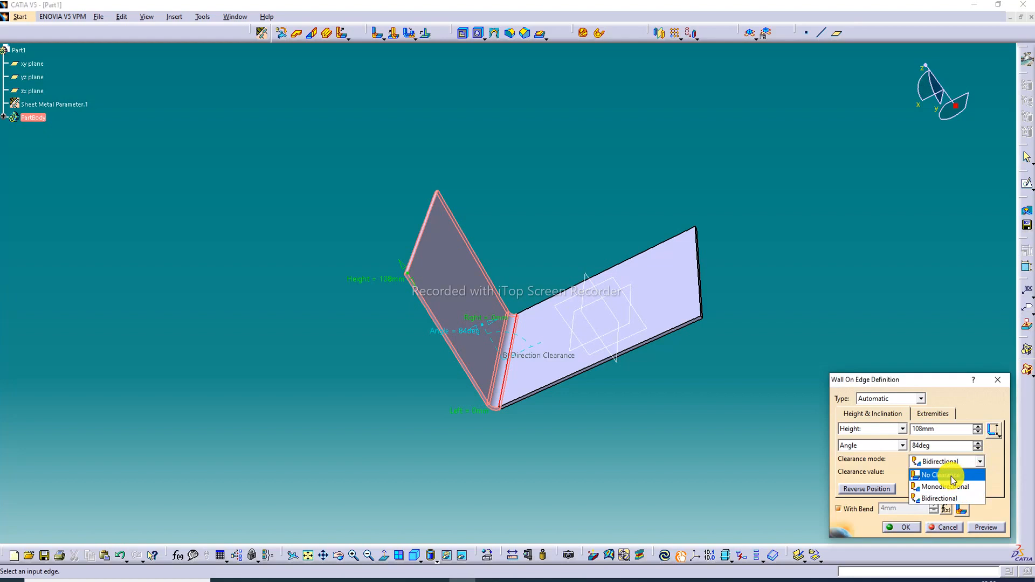
left_click(952, 476)
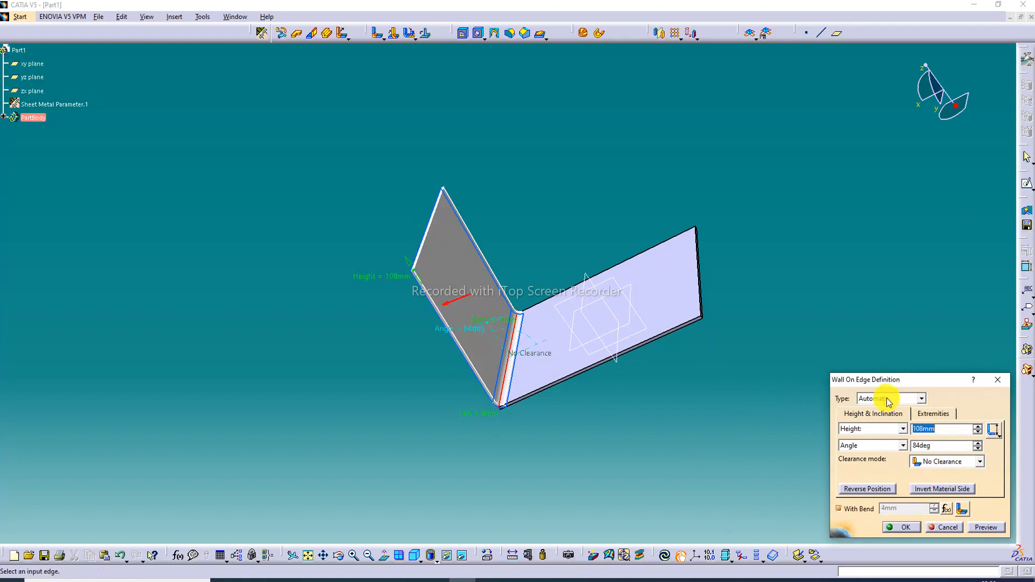
middle_click_drag(494, 270, 549, 305)
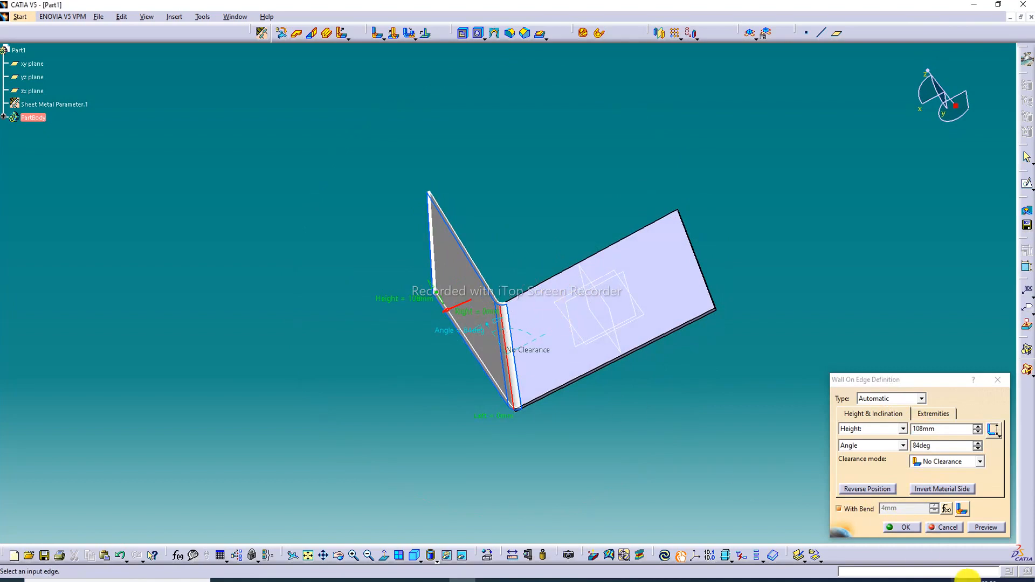
left_click(904, 528)
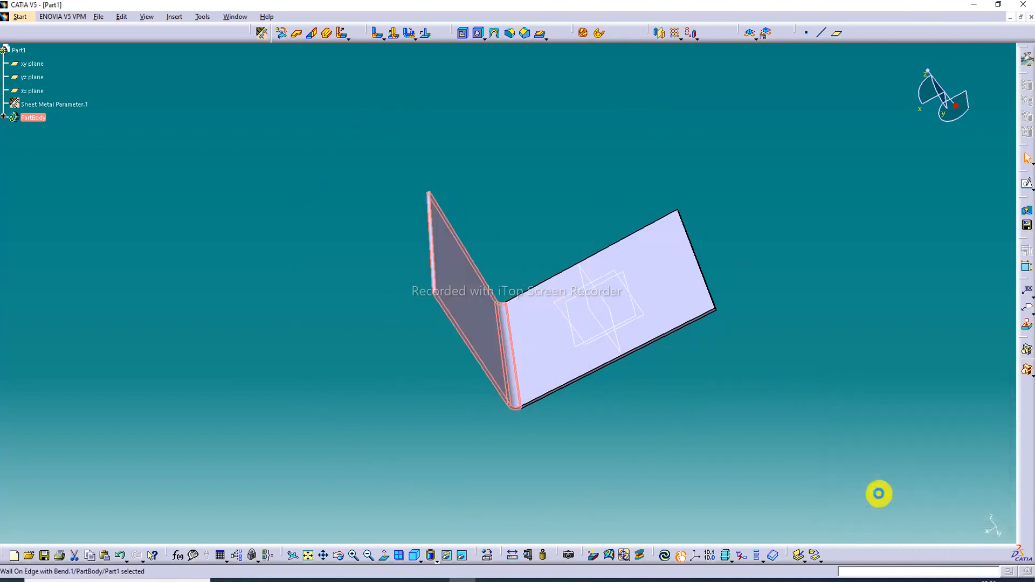
Reopen the edge wall's definition and examine its type choices and extremity limits, keeping the Automatic type.
left_click(642, 191)
middle_click_drag(545, 300, 529, 282)
left_click(476, 301)
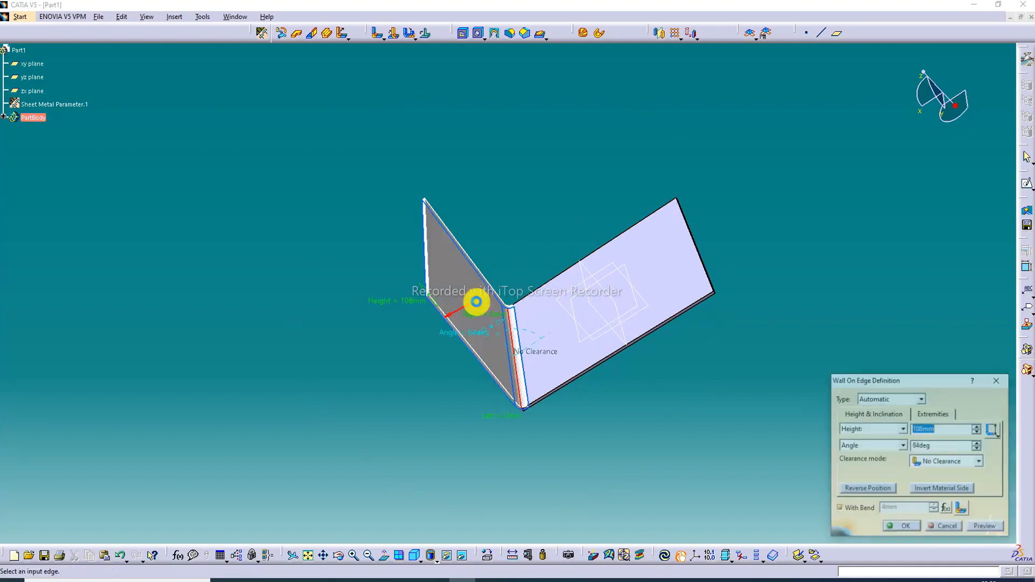
left_click(878, 491)
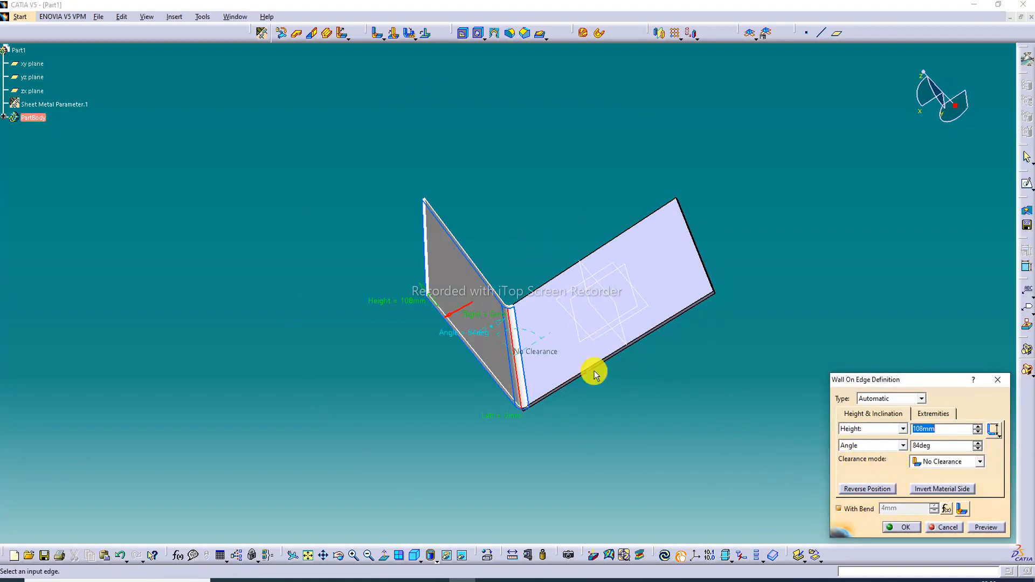
left_click(511, 297)
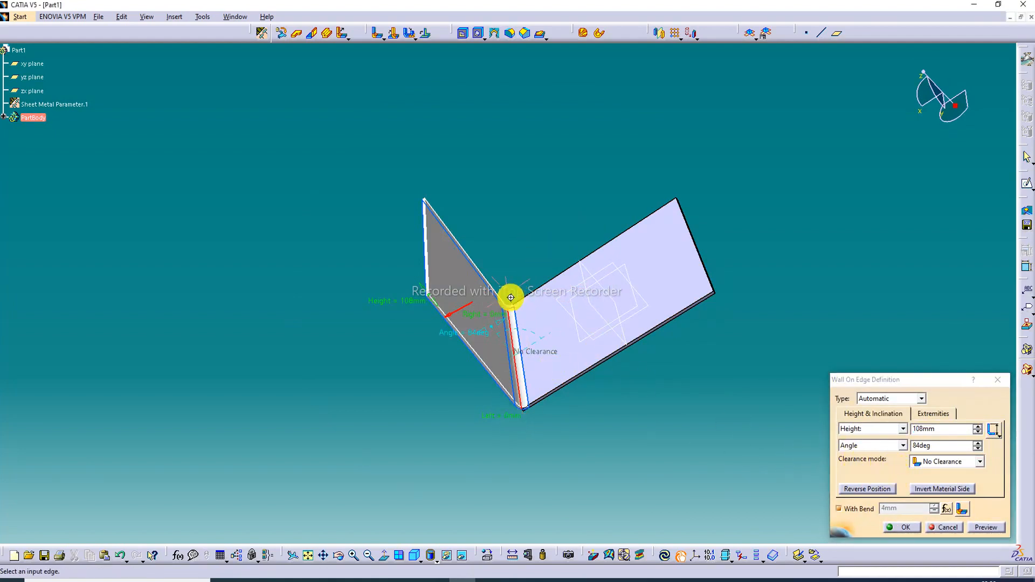
middle_click_drag(511, 301, 600, 269)
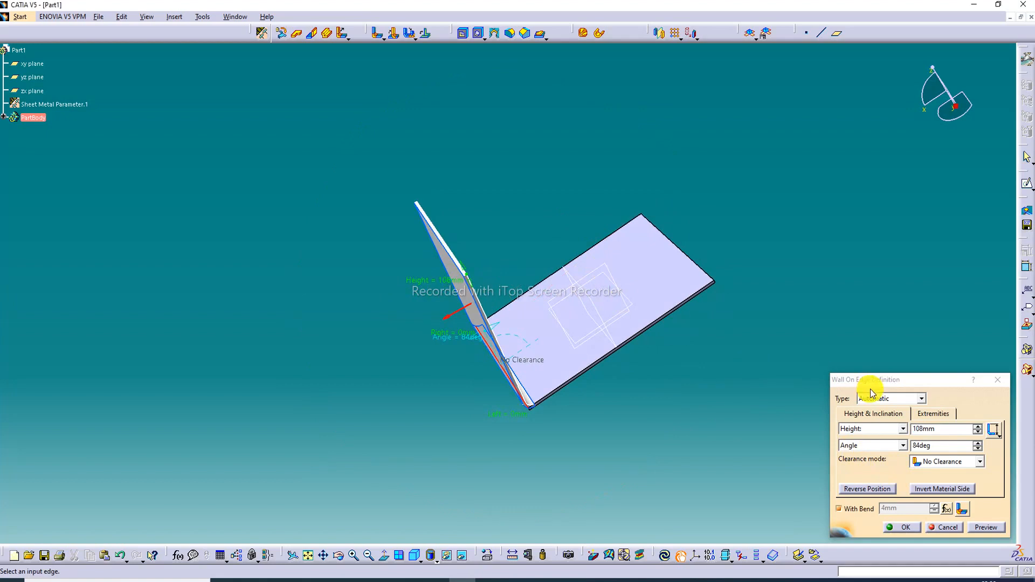
left_click(908, 400)
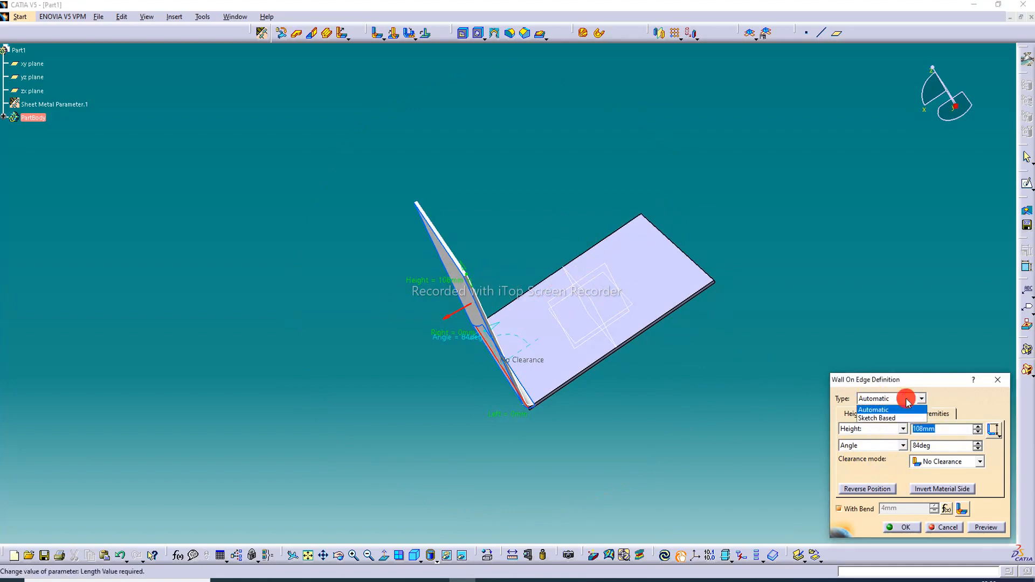
left_click(890, 410)
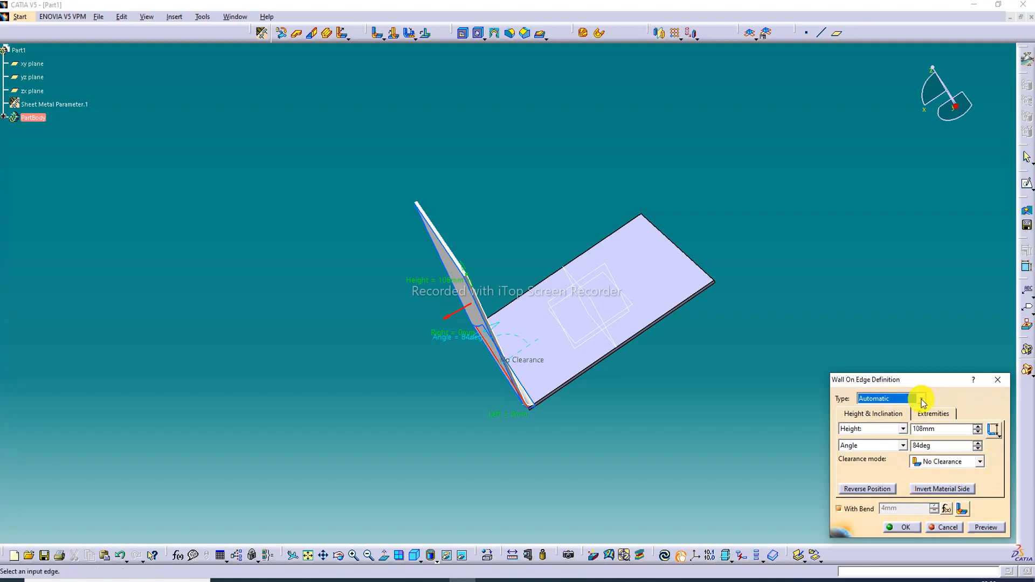
left_click(935, 414)
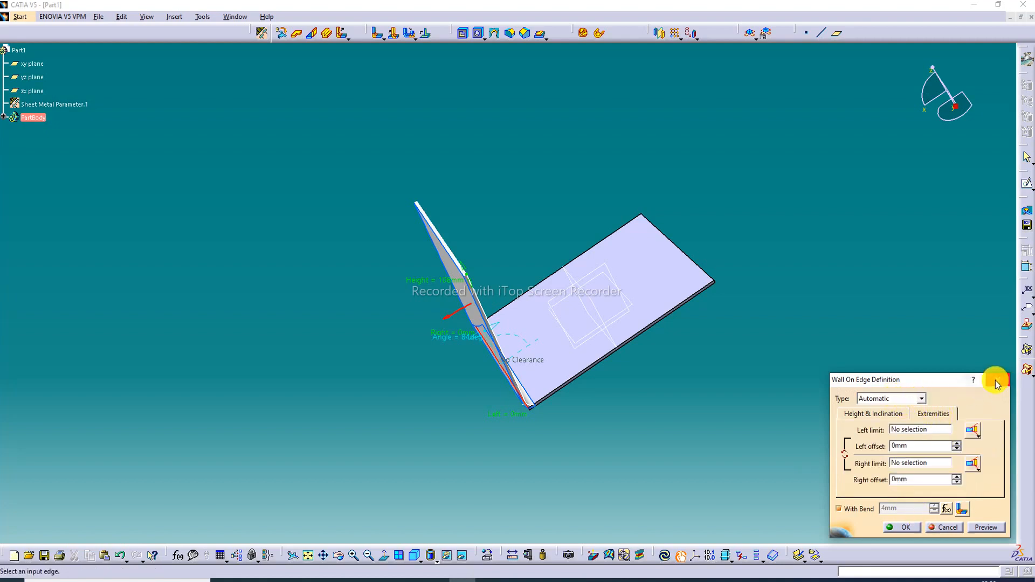
left_click(909, 528)
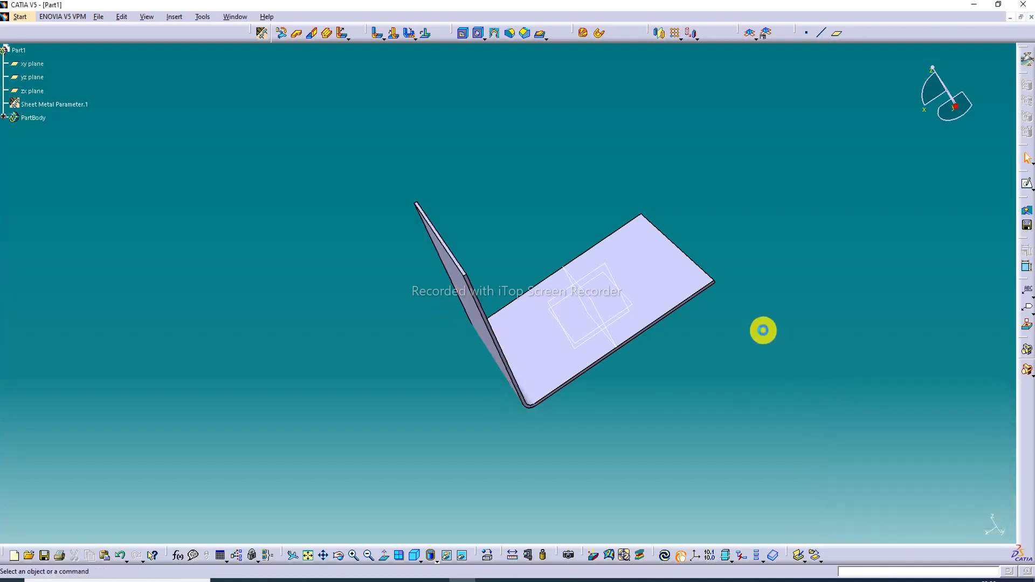
Check the thickness and default bend radius in the part's sheet metal parameters.
left_click(261, 33)
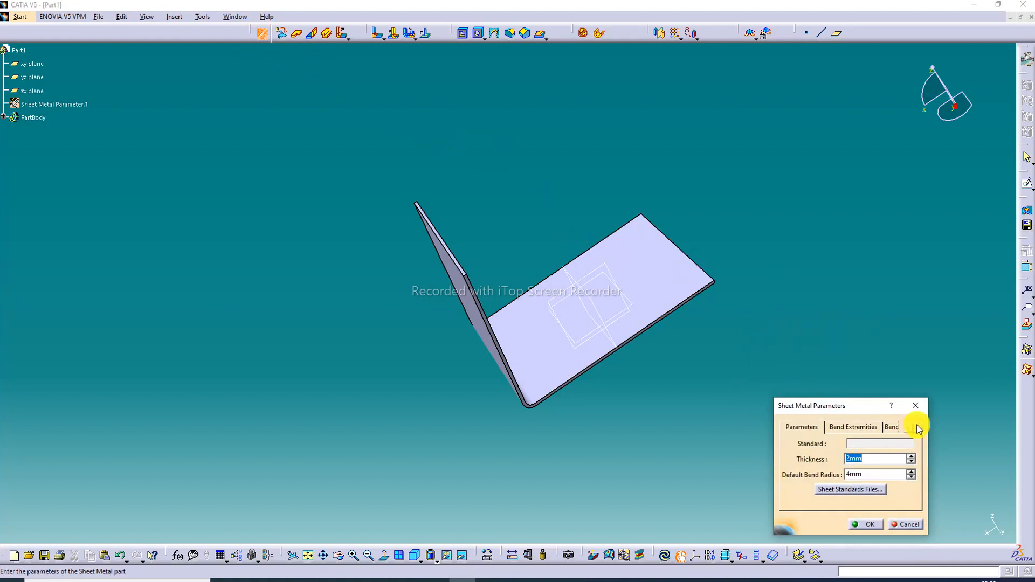
left_click(916, 406)
middle_click_drag(614, 286, 493, 377)
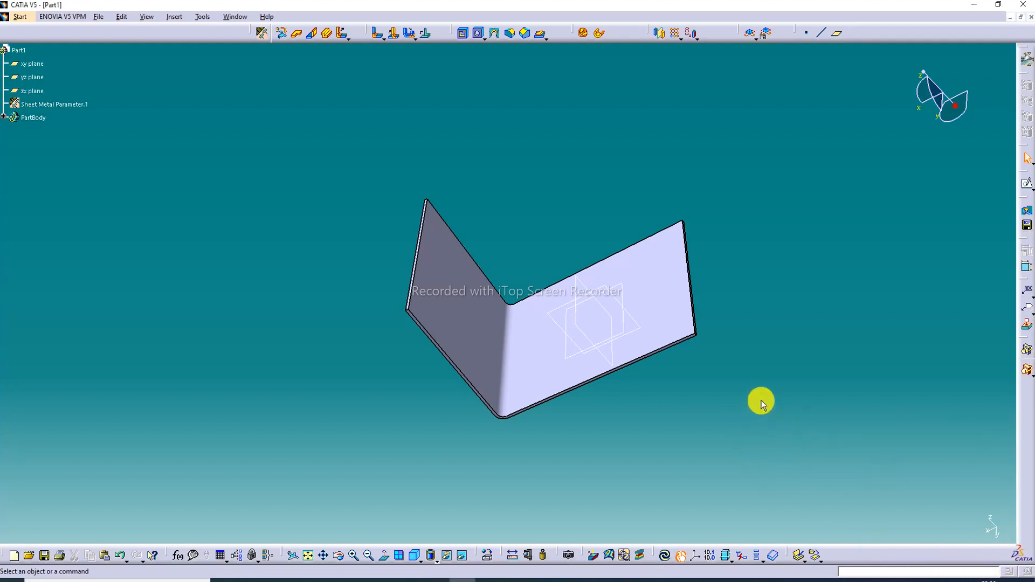
Add a Wall On Edge along the base's edge opposite the existing wall and the adjoining rear edge, 108 mm high at 84 degrees, No Clearance.
middle_click_drag(640, 309, 672, 319)
scroll(562, 311, "up", 1)
middle_click(530, 314)
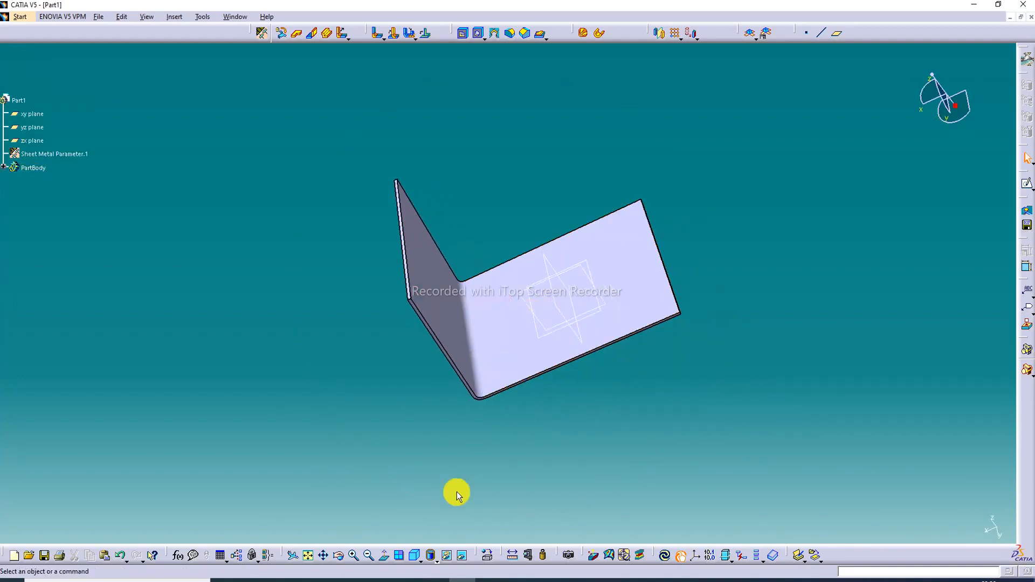
mouse_move(504, 356)
middle_mouse_down("ctrl")
mouse_move(492, 305)
mouse_move(509, 340)
middle_mouse_up("ctrl")
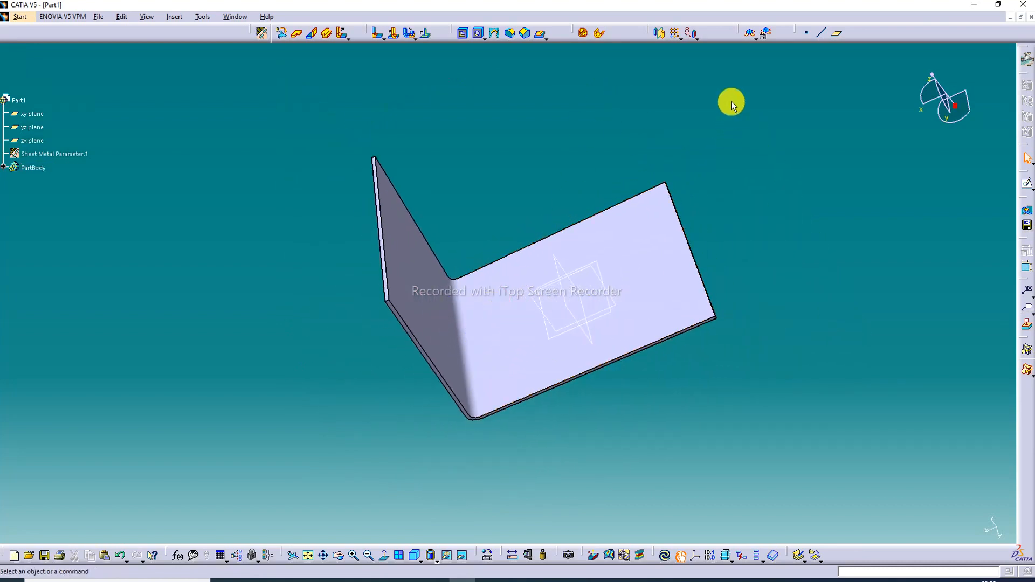
left_click(314, 35)
left_click(707, 279)
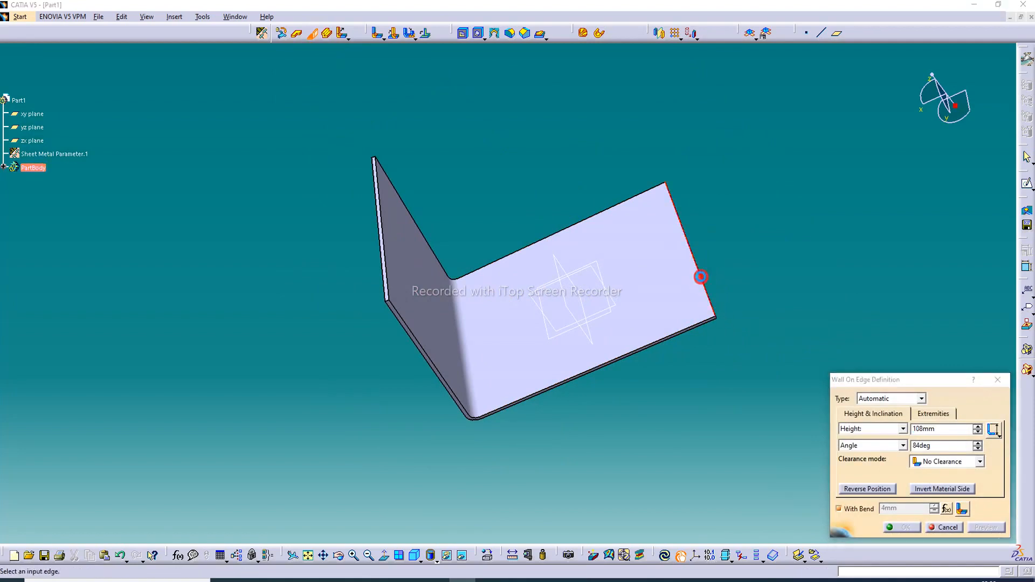
middle_click_drag(718, 232, 655, 151)
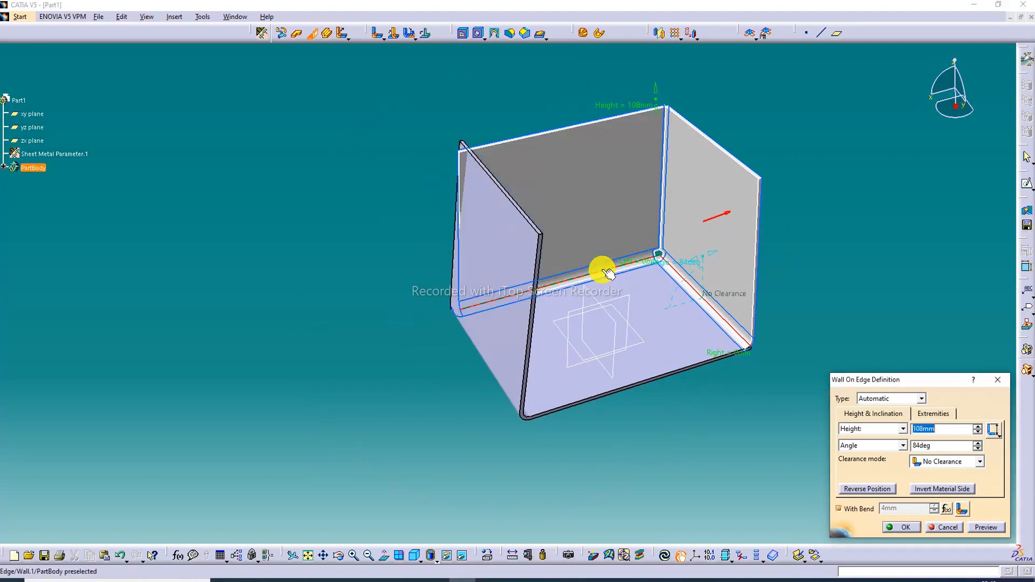
middle_click_drag(658, 247, 578, 269)
middle_click_drag(505, 304, 432, 328)
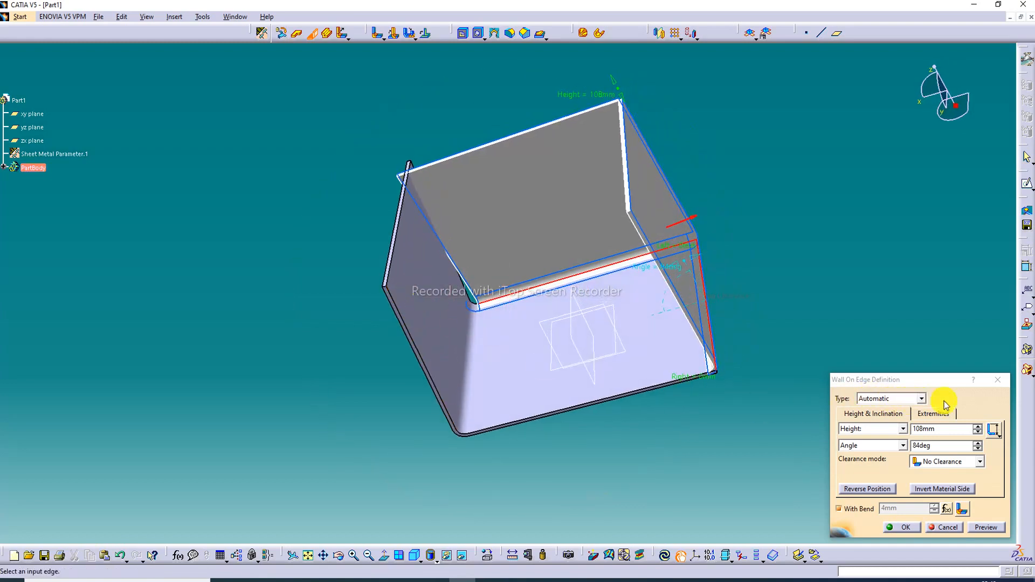
left_click(913, 526)
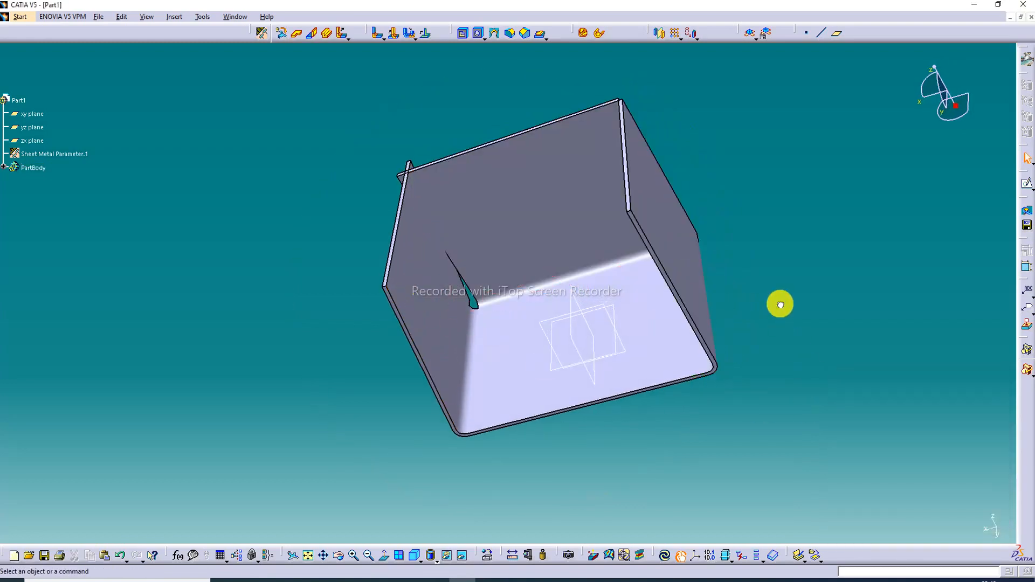
Set the first edge wall's angle to 90 degrees and apply the definition.
double_click(427, 279)
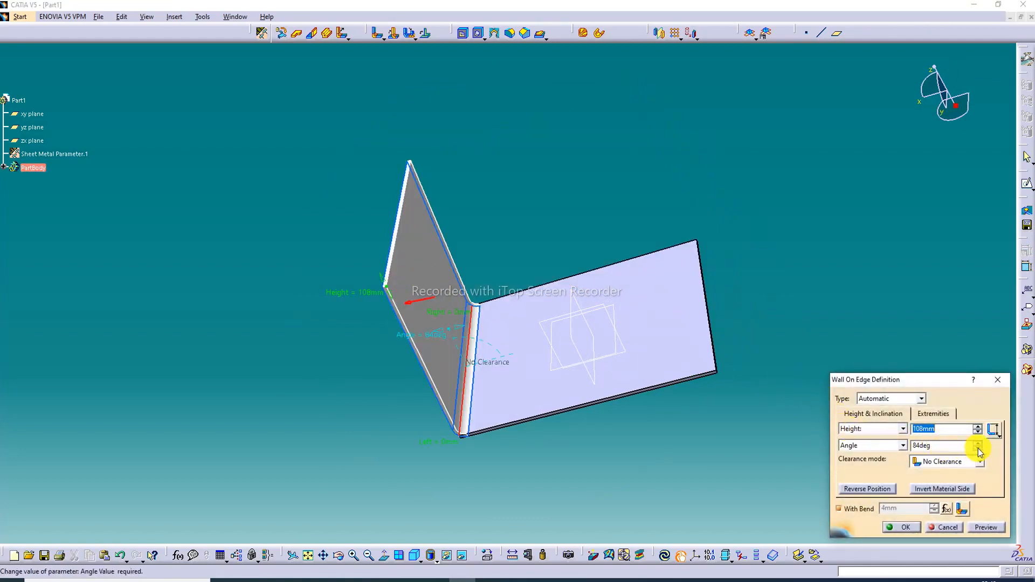
left_click_drag(948, 446, 894, 451)
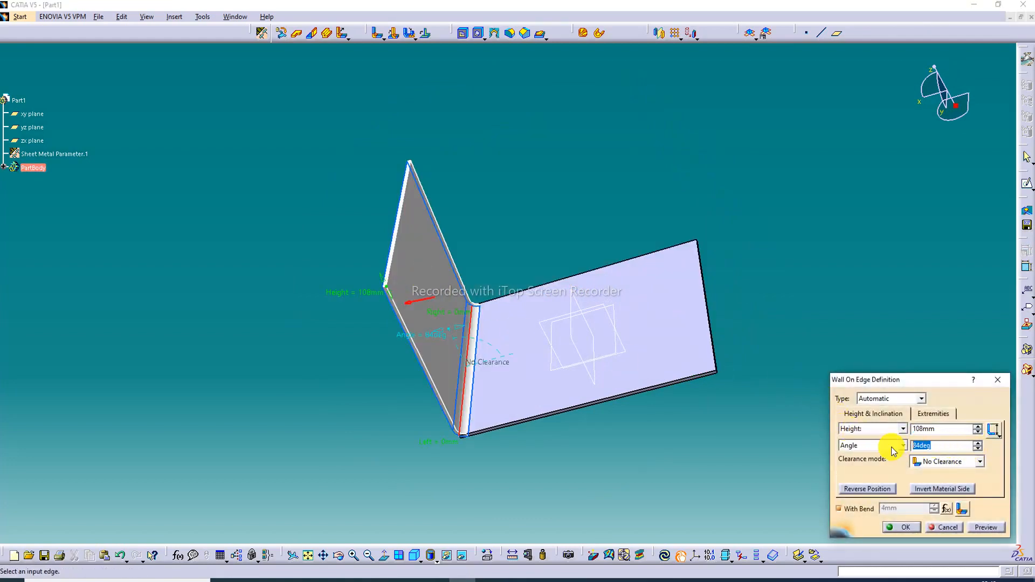
type("90")
key("Return")
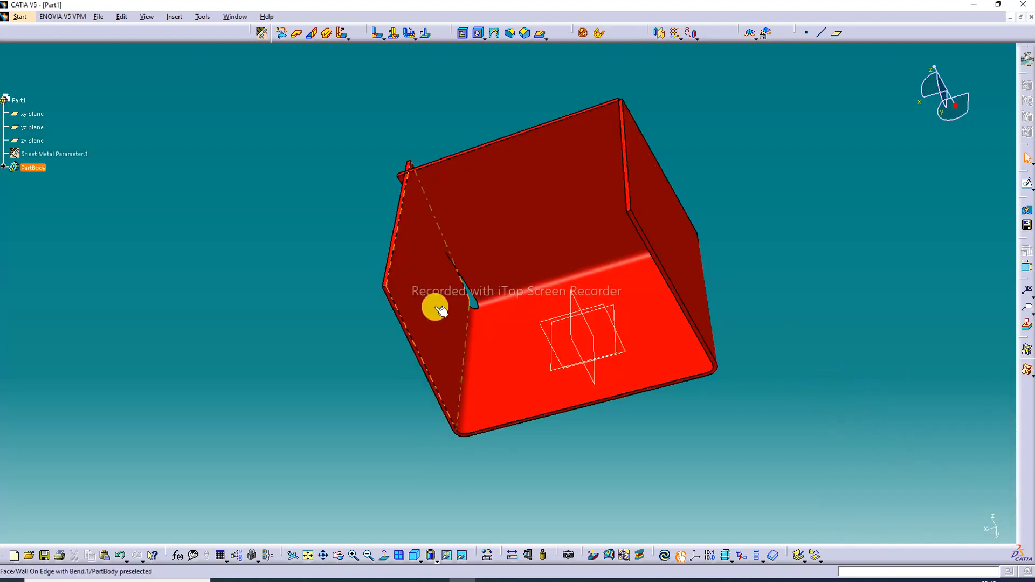
Undo the wall angle edit and the wall spanning two edges, leaving the base with its first edge wall.
left_click(122, 558)
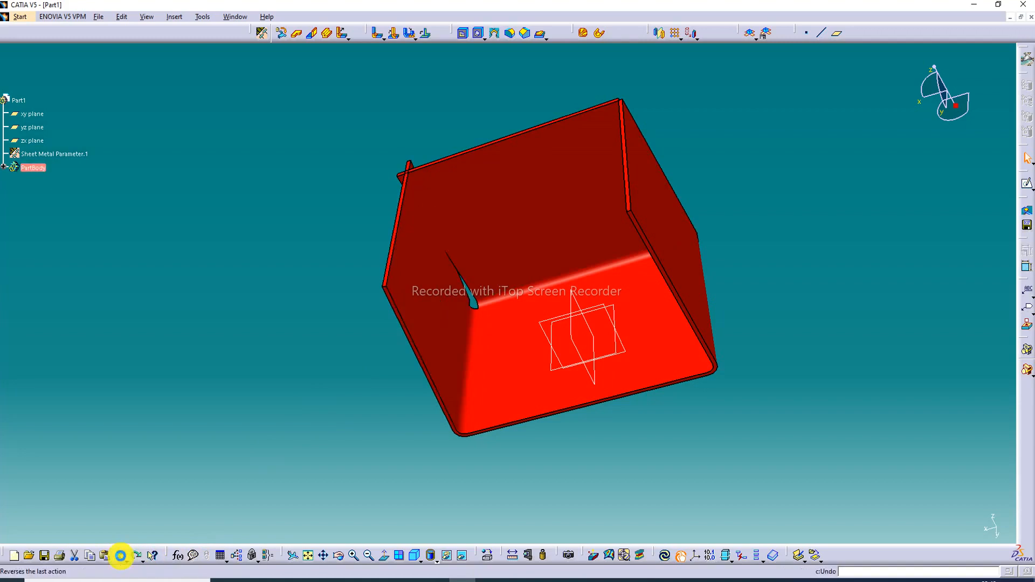
middle_click_drag(499, 287, 648, 259)
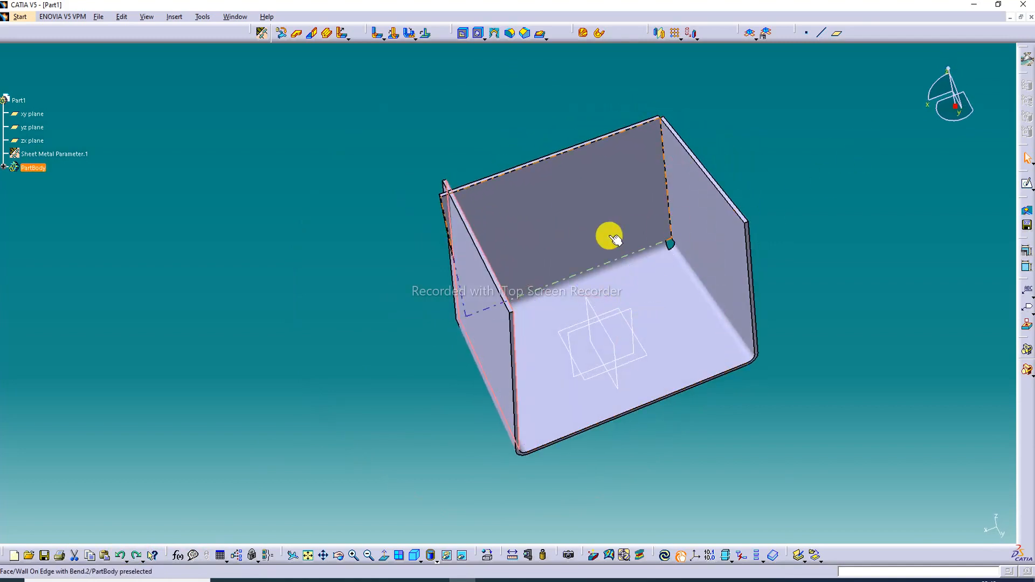
left_click(494, 374)
left_click(120, 557)
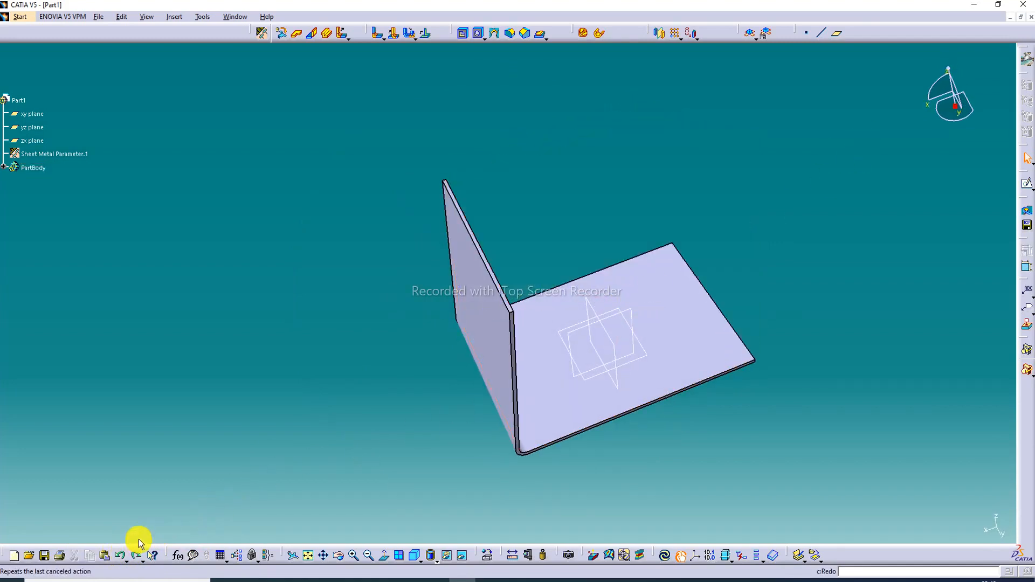
Add a Wall On Edge only along the base's edge opposite the existing wall.
middle_click_drag(715, 256, 528, 194)
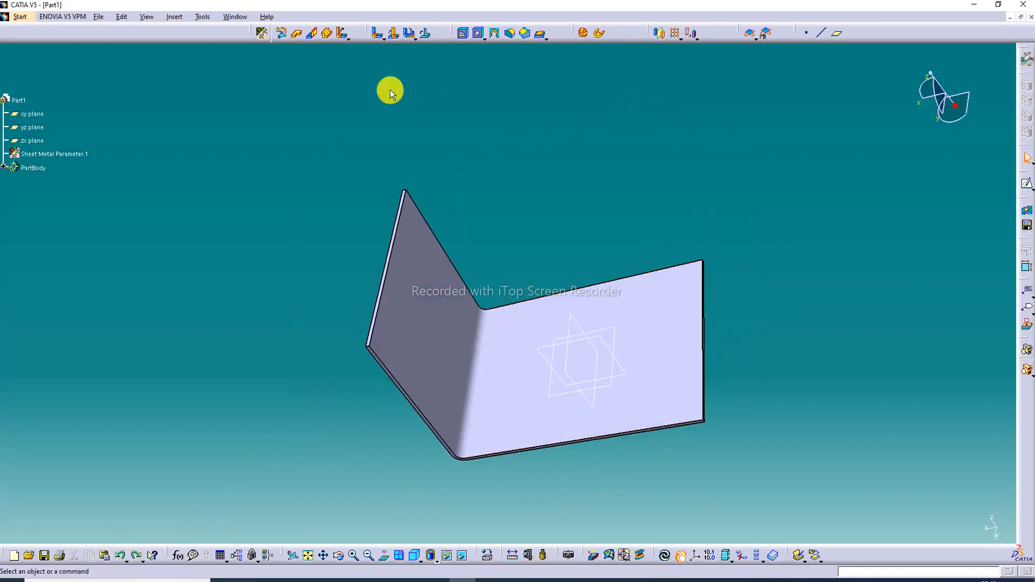
left_click(314, 35)
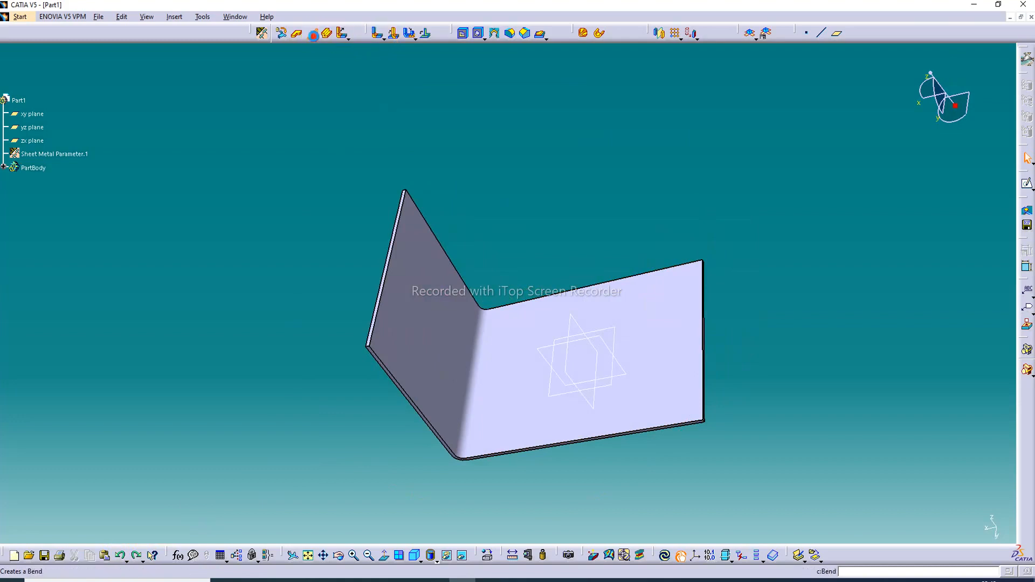
left_click(708, 327)
left_click(905, 528)
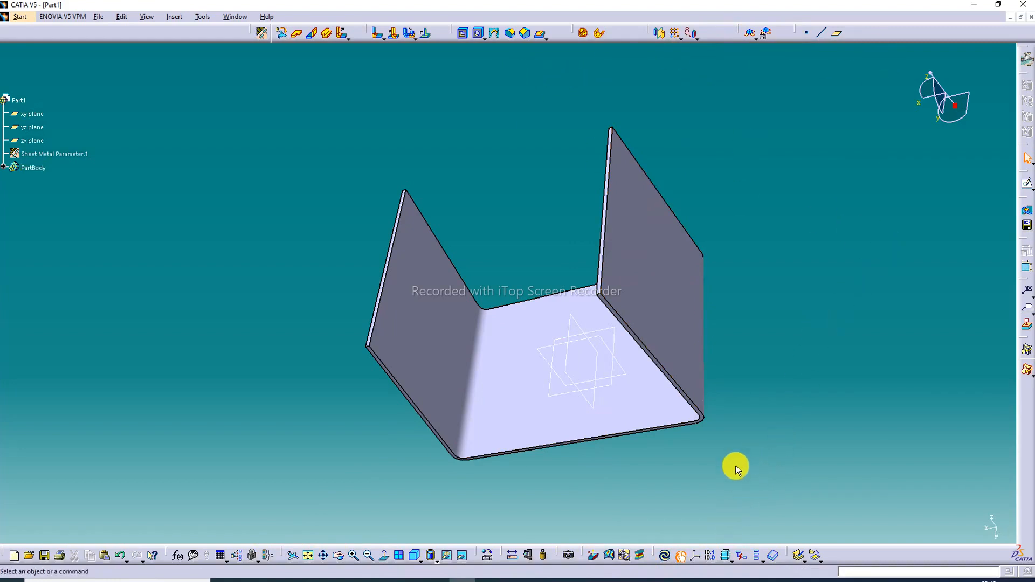
Apply the B&W Tiling construction material to the part and switch the display to shading with material.
left_click(493, 561)
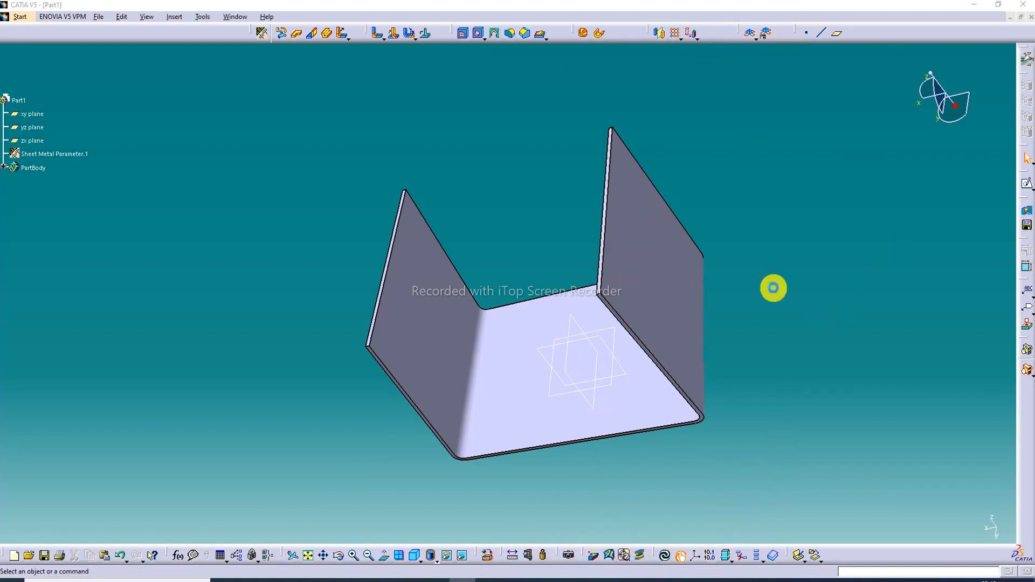
left_click_drag(715, 297, 612, 326)
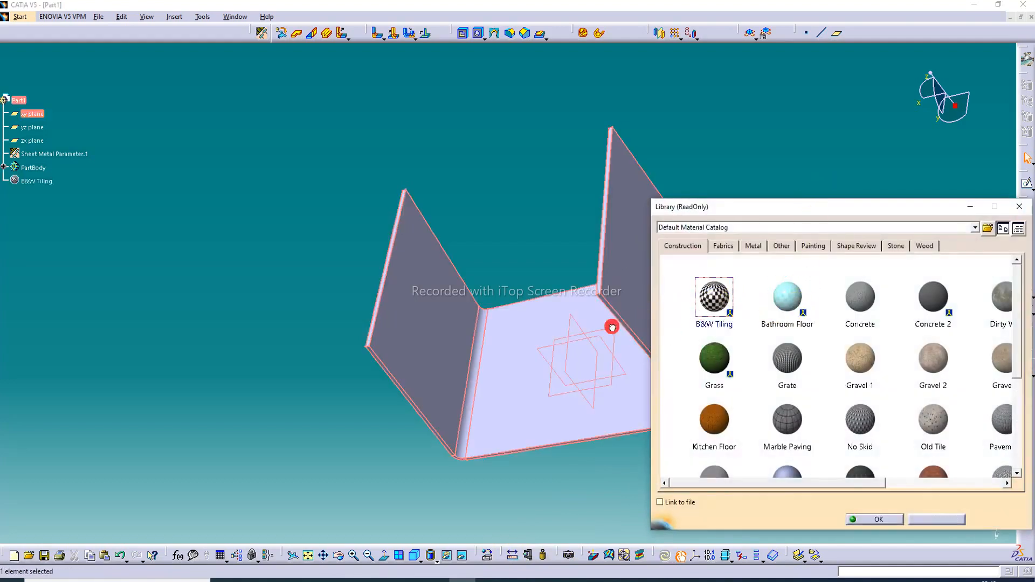
left_click(438, 564)
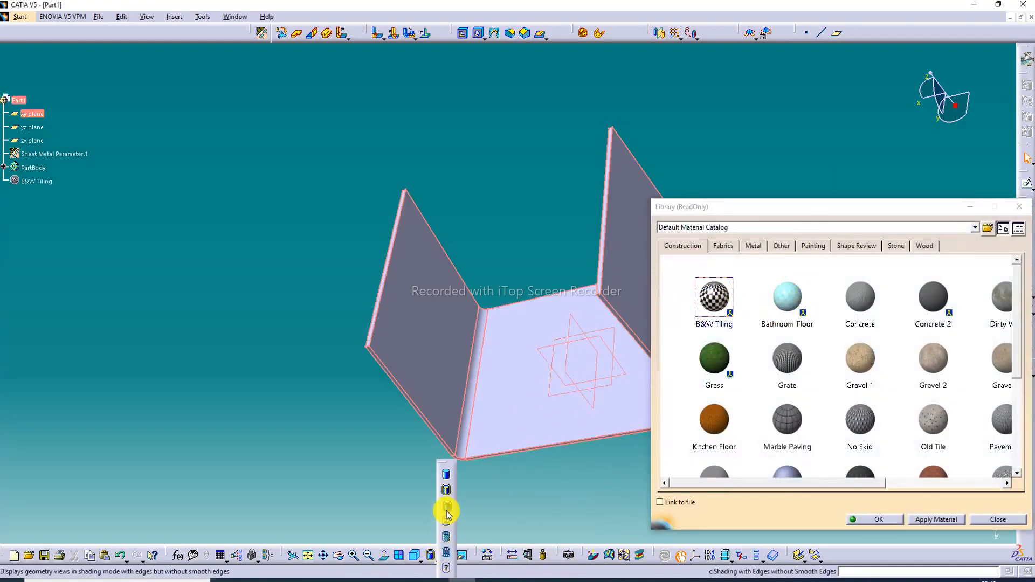
left_click(446, 536)
middle_click_drag(515, 385, 404, 330)
middle_click_drag(681, 109, 697, 133)
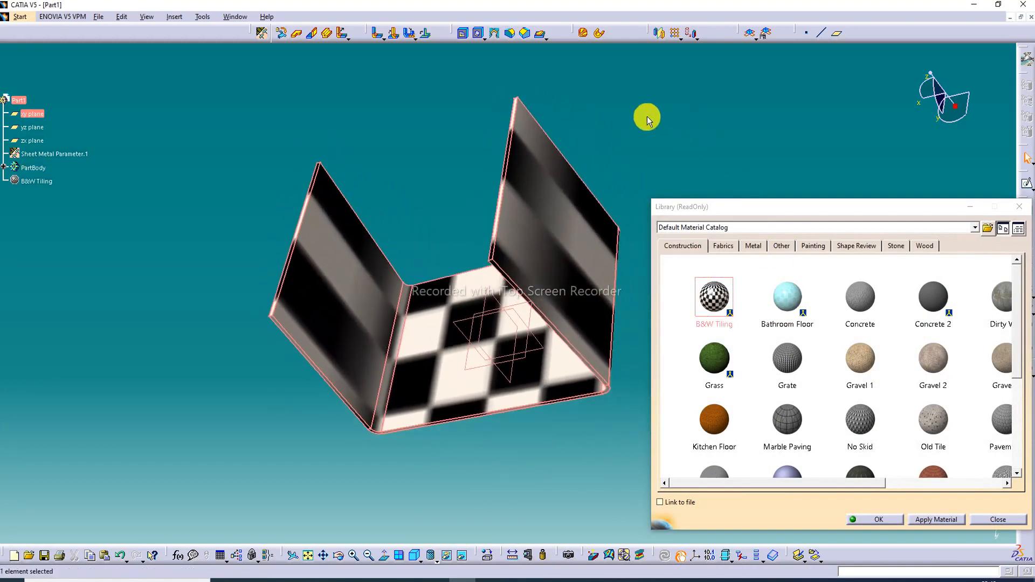
Try to apply the Kitchen Floor material to the tiled part body.
left_click(712, 421)
left_click_drag(711, 420, 375, 306)
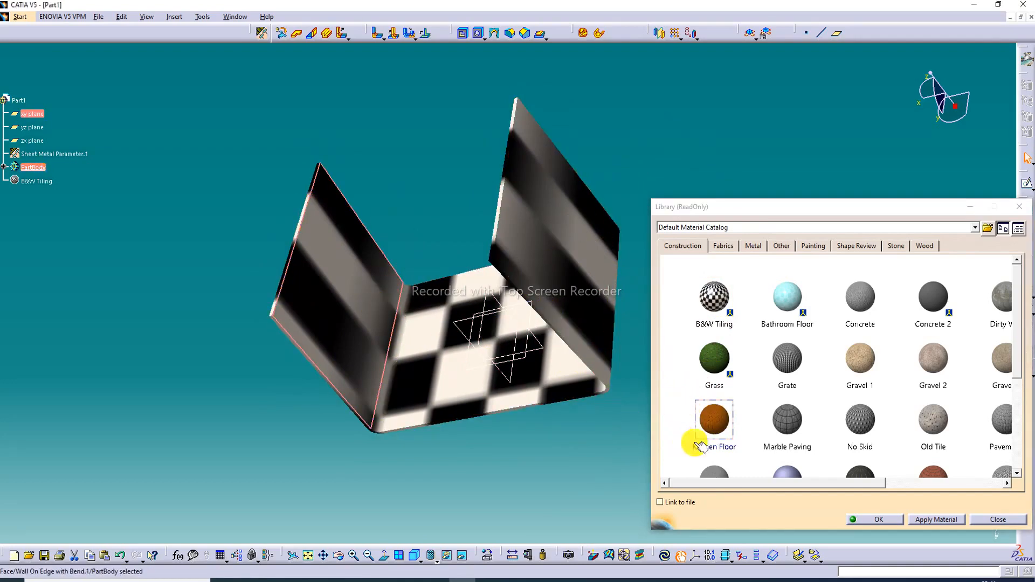
left_click_drag(708, 428, 456, 351)
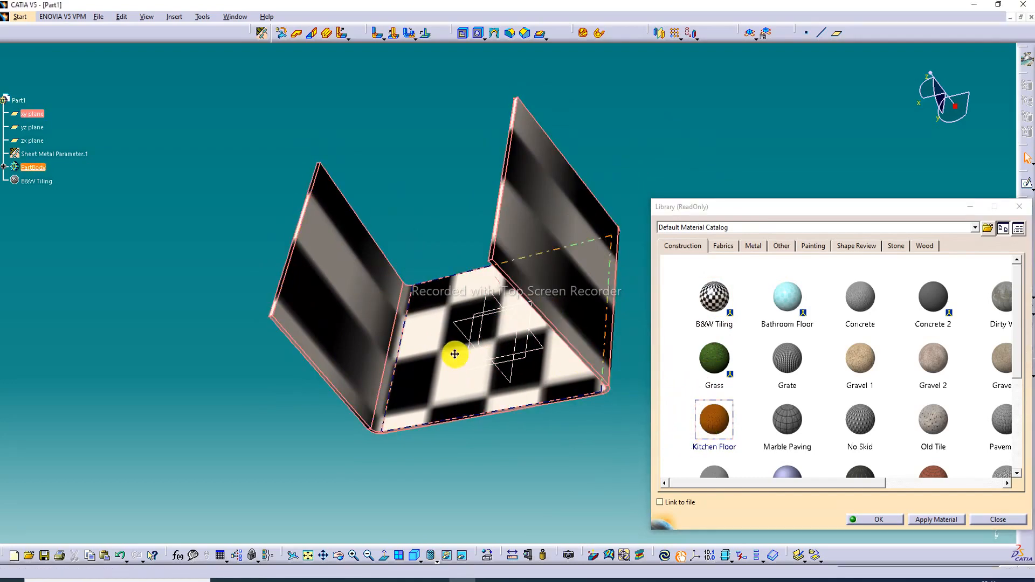
middle_click_drag(456, 351, 374, 337)
left_click(581, 278)
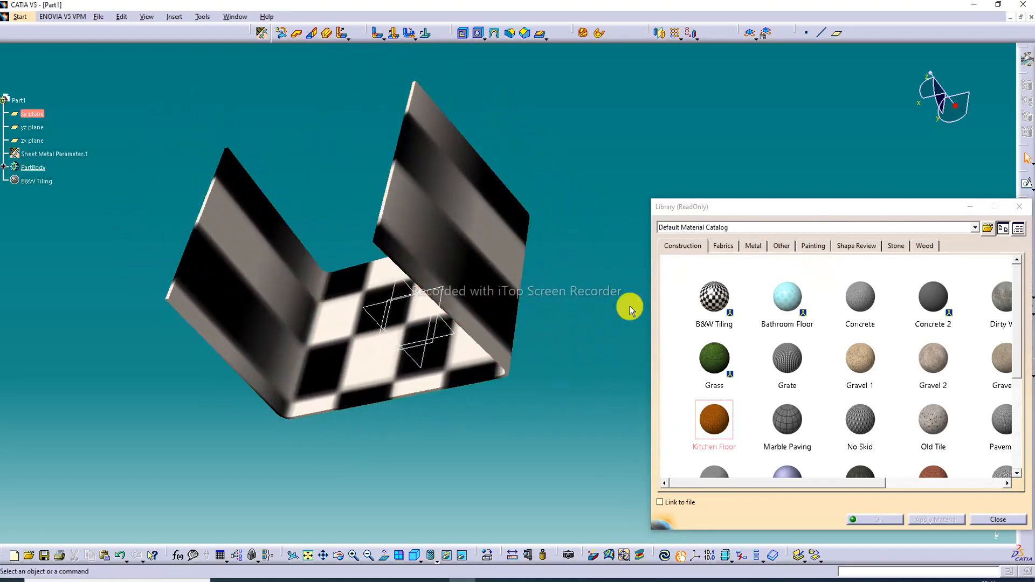
middle_click_drag(493, 242, 586, 276)
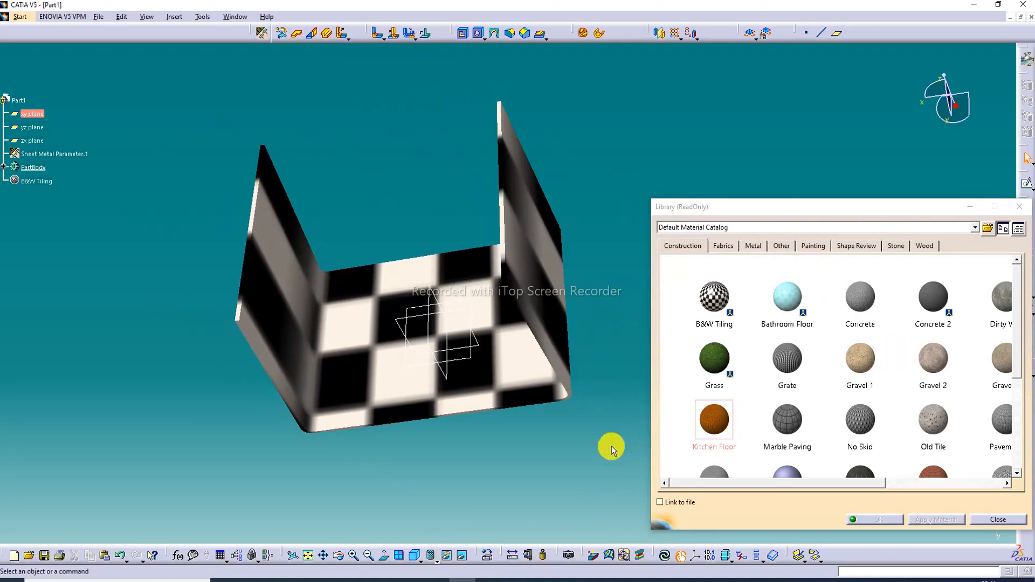
Try the Gravel 1 material on the part body and undo the material applications, including B&W Tiling.
left_click(860, 359)
left_click_drag(844, 361, 524, 354)
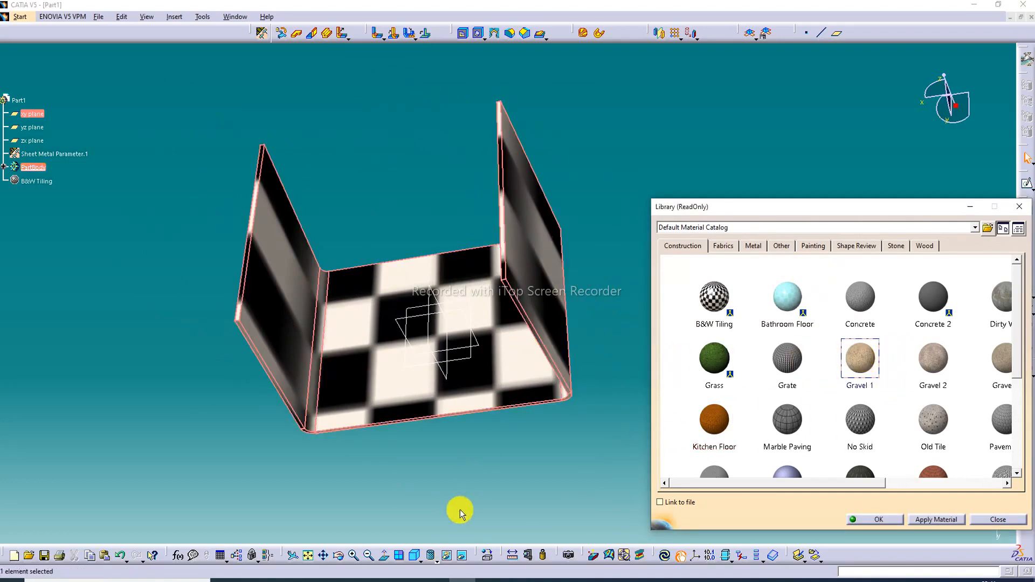
left_click(120, 556)
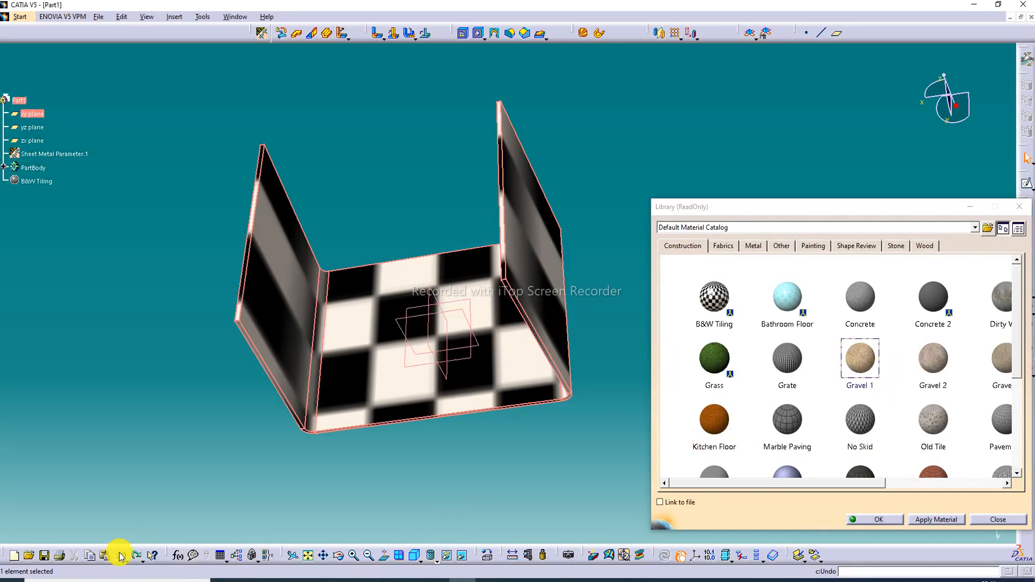
left_click(121, 556)
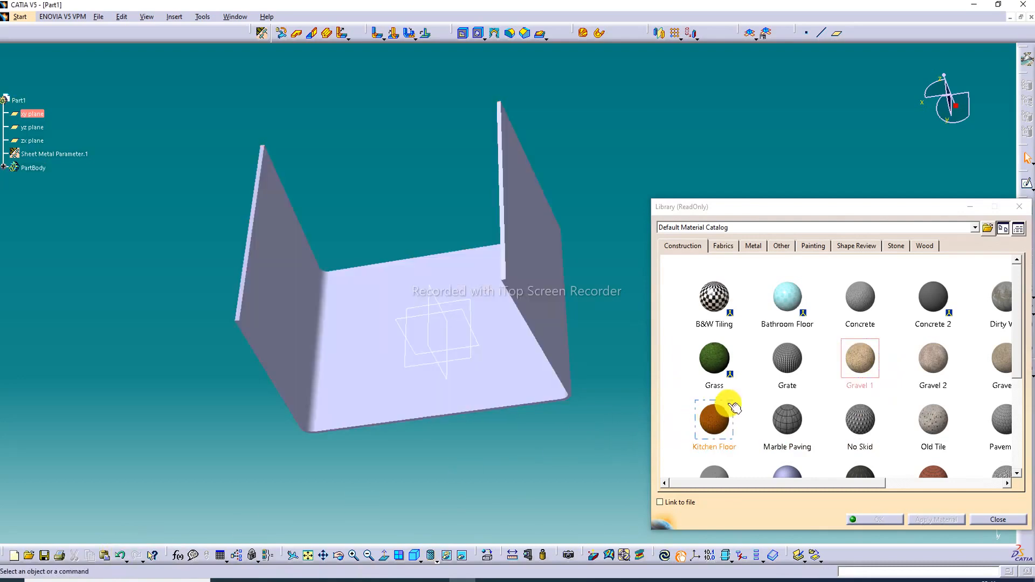
Apply the Kitchen Floor material to the part body and replace it with Gravel 1.
left_click_drag(715, 420, 548, 347)
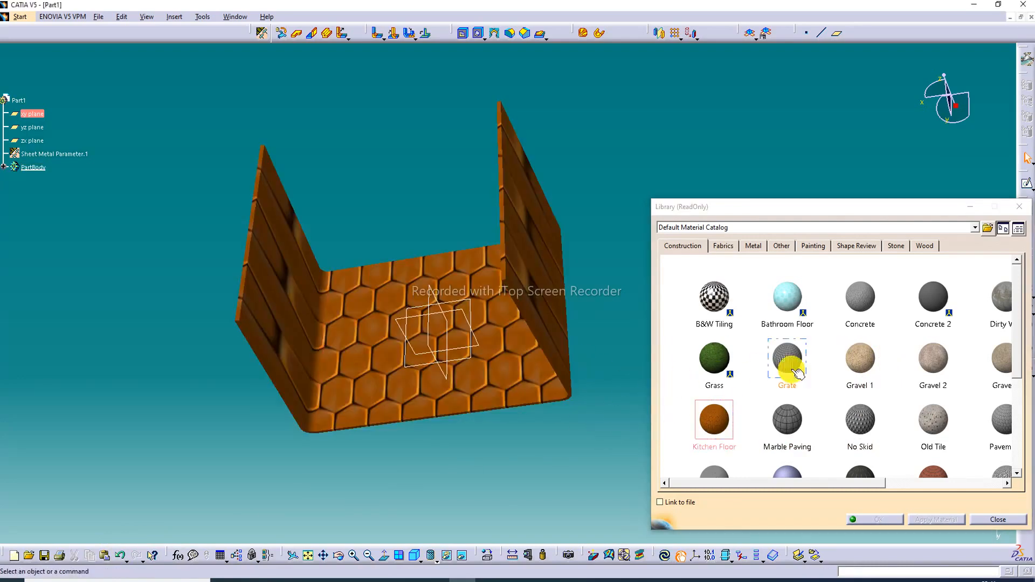
left_click_drag(860, 361, 547, 363)
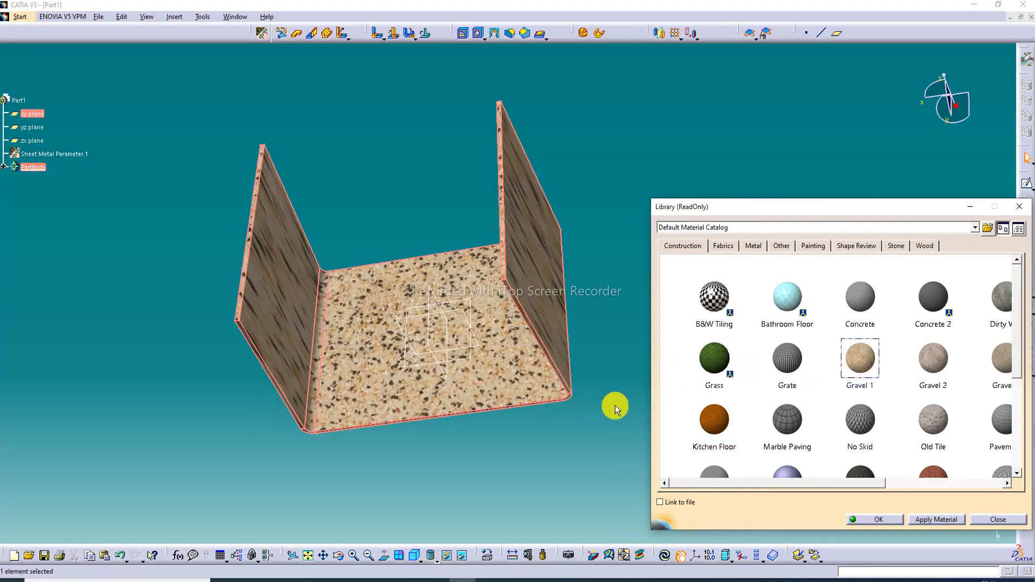
Try to apply the Wall of Bricks material to the part body and close the material library.
scroll(870, 337, "down", 5)
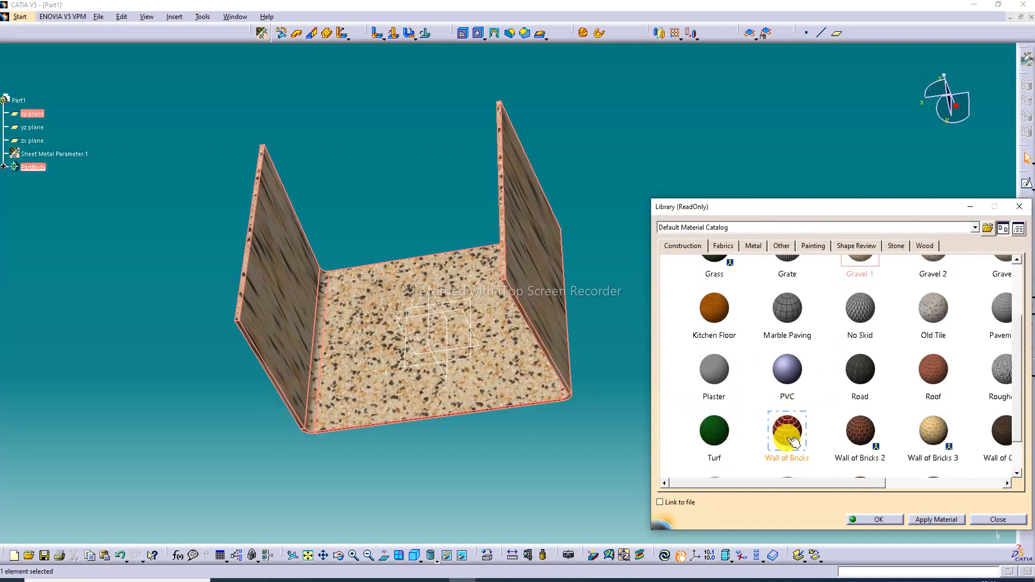
left_click_drag(785, 432, 494, 364)
left_click_drag(778, 420, 523, 363)
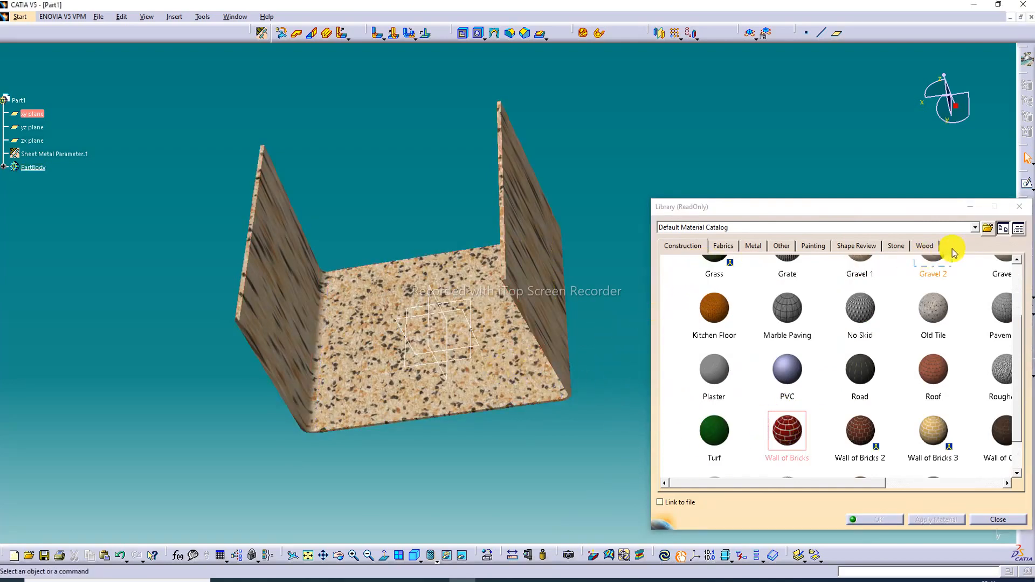
left_click(1022, 207)
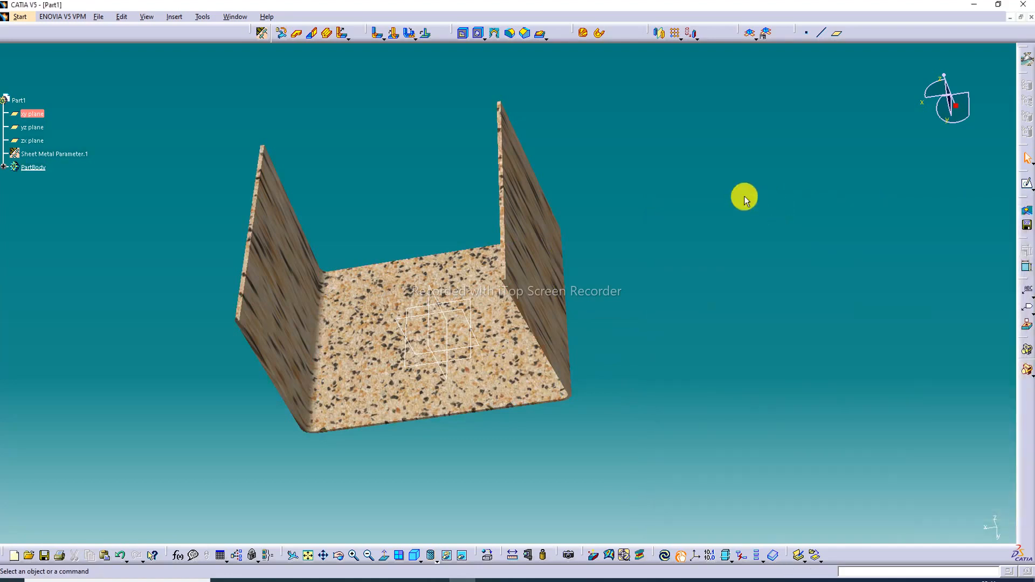
middle_click_drag(460, 266, 582, 232)
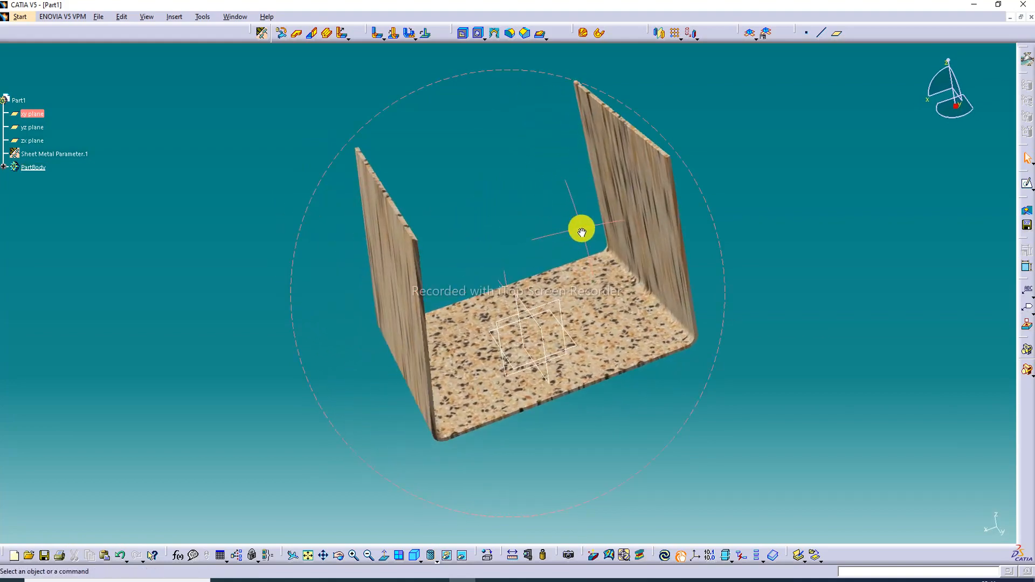
middle_click_drag(601, 266, 521, 341)
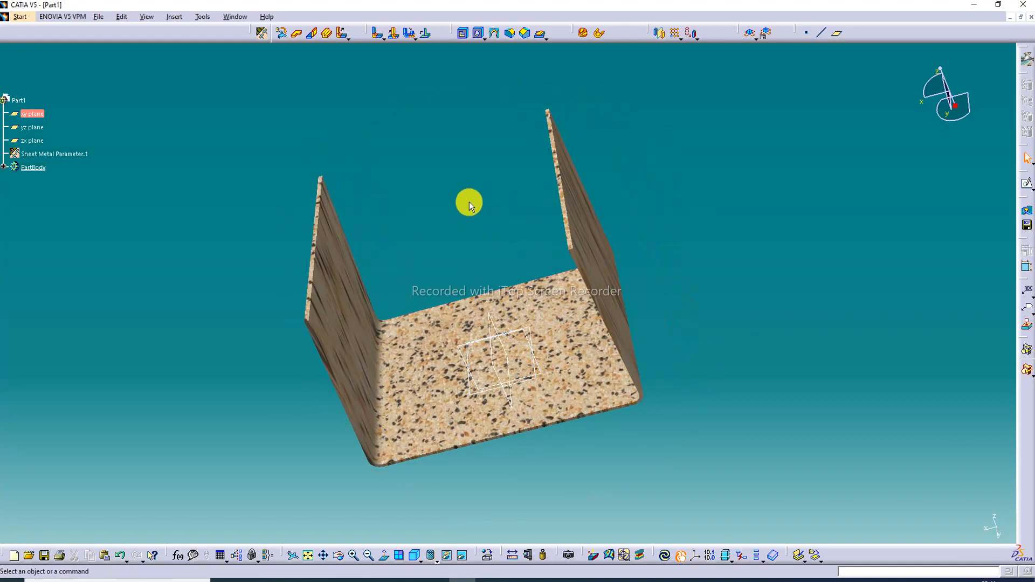
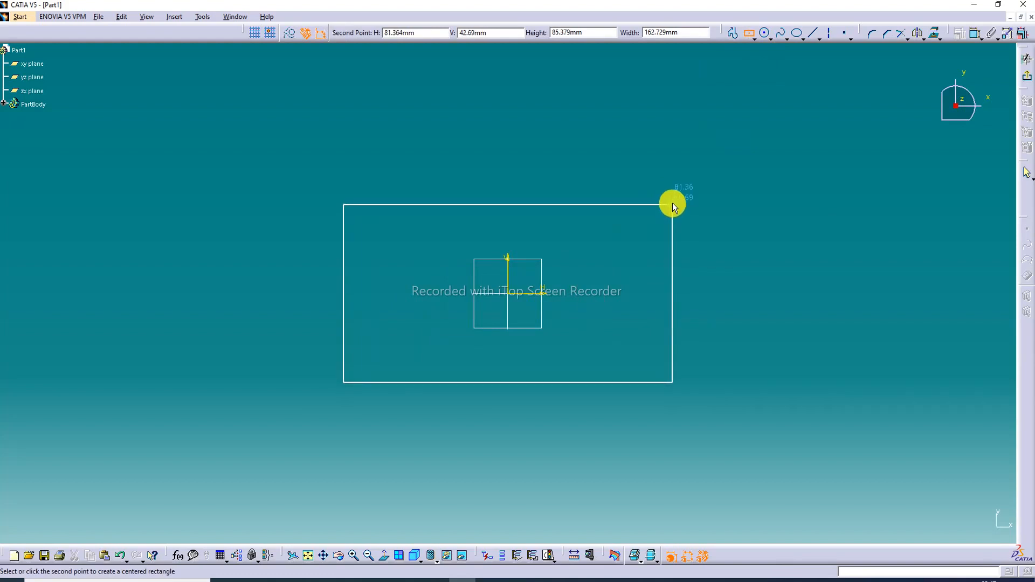
Sketch a centered rectangle about 163 mm wide and 85 mm high around the origin of the new part's sketch.
left_click(672, 203)
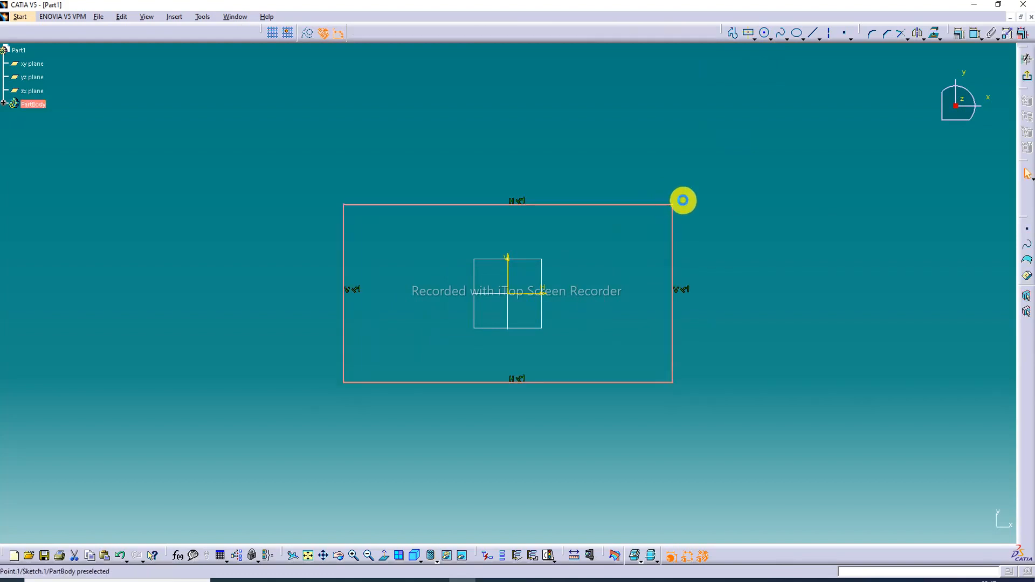
Dimension the width and the height of the centered rectangle.
left_click(975, 34)
left_click(534, 204)
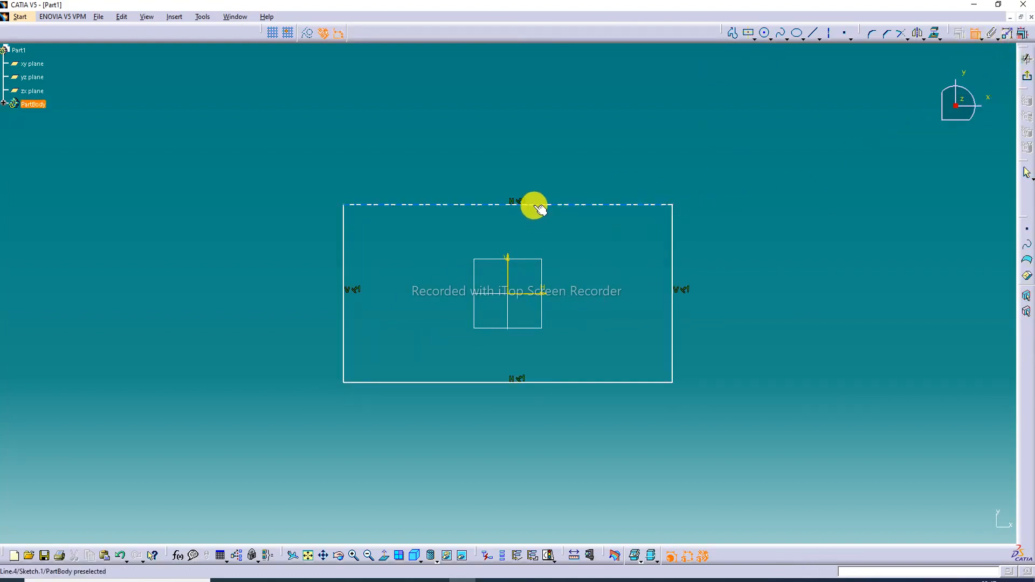
left_click(526, 183)
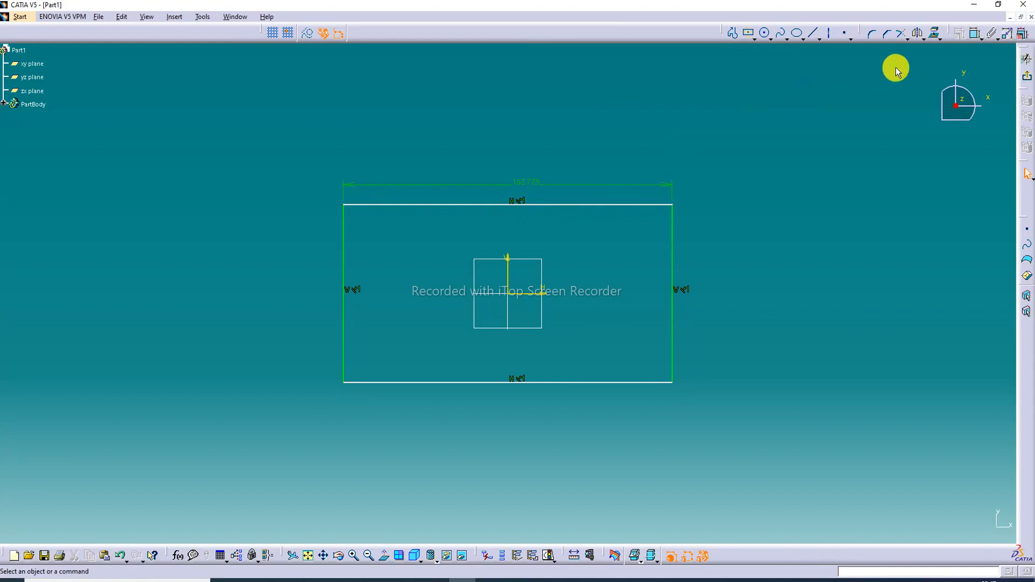
left_click(975, 34)
left_click(674, 307)
left_click(698, 298)
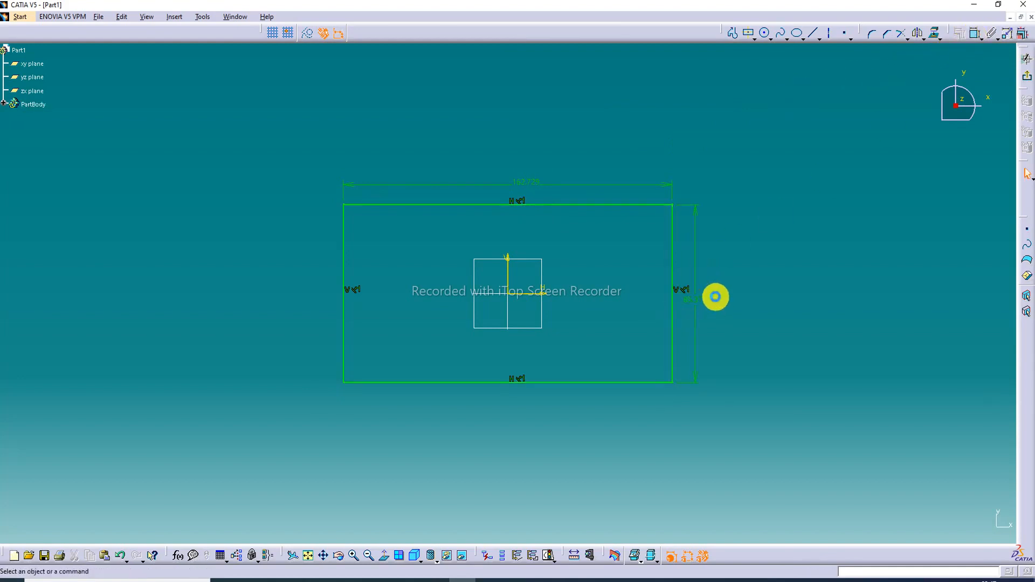
Set the rectangle's width to 150 mm, increase its height, and exit the sketch.
double_click(526, 184)
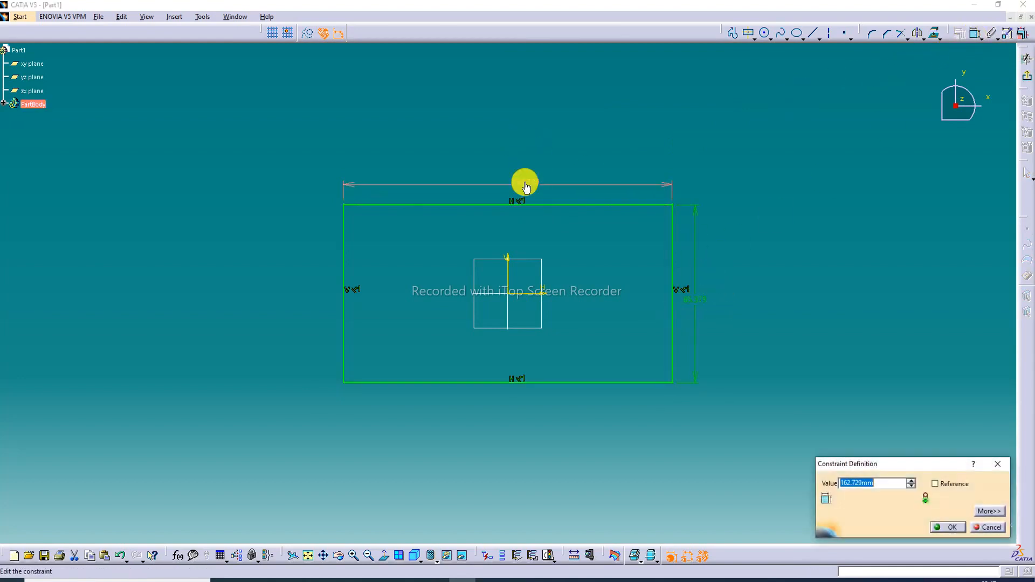
type("15")
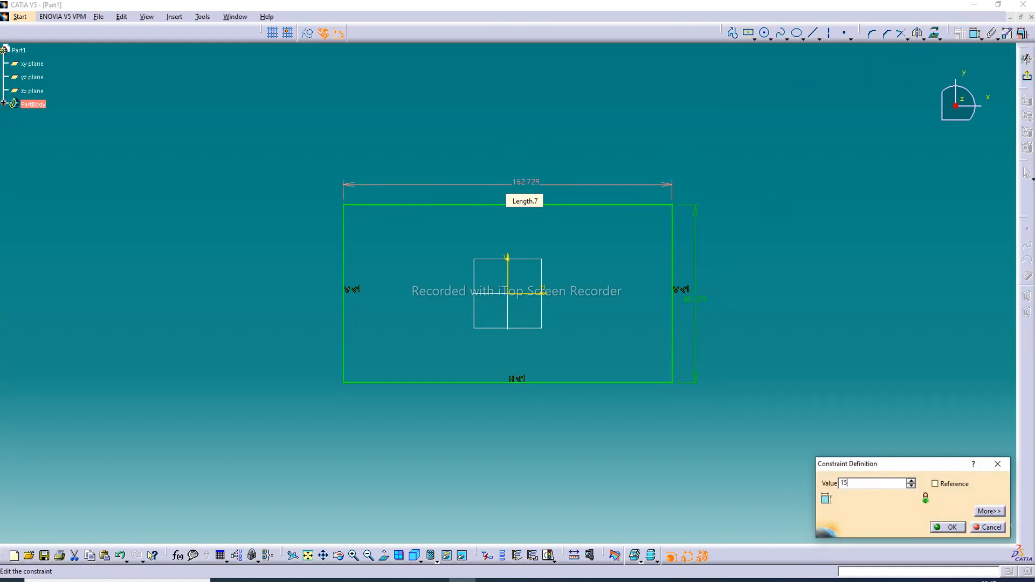
type("0mm")
key("Return")
double_click(674, 304)
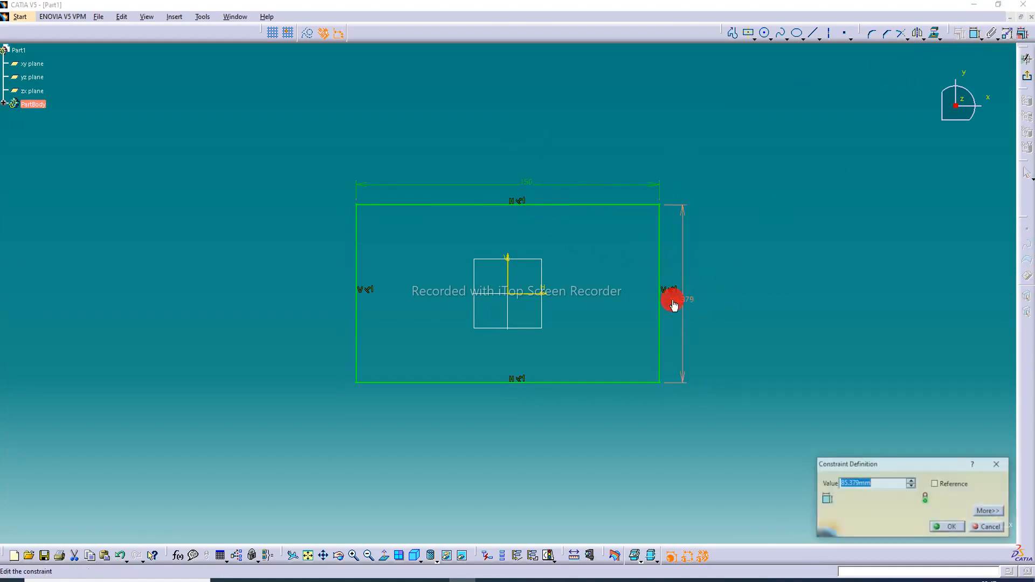
key("Return")
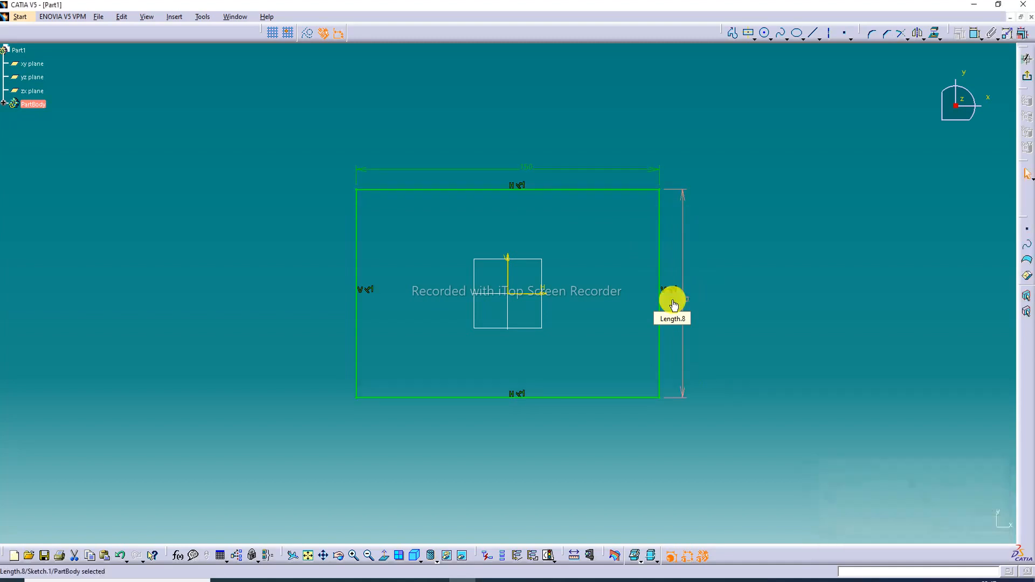
left_click(1029, 79)
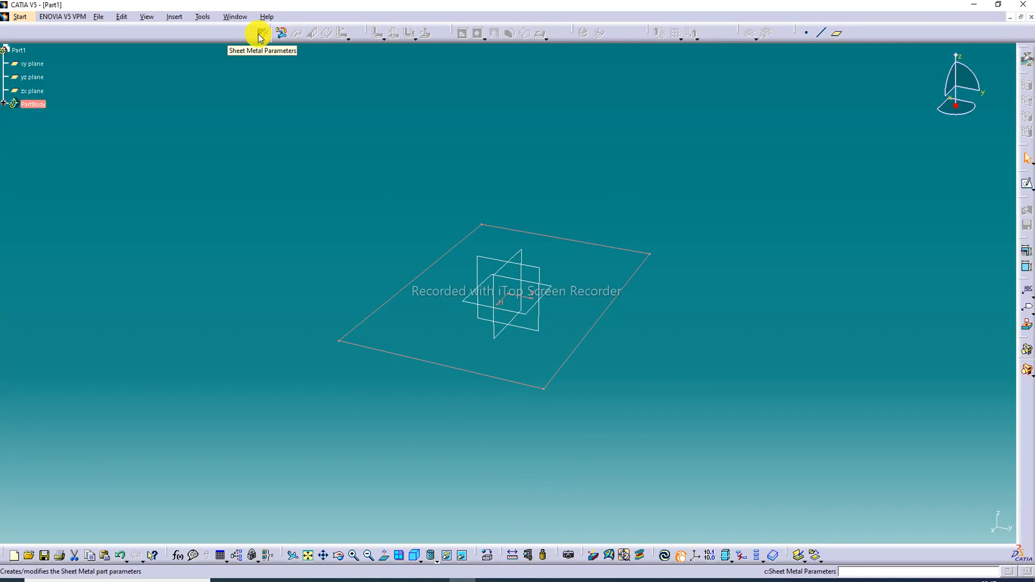
Set the sheet metal parameters to 2 mm thickness and 4 mm bend radius, and create a wall from the rectangle sketch.
left_click(261, 34)
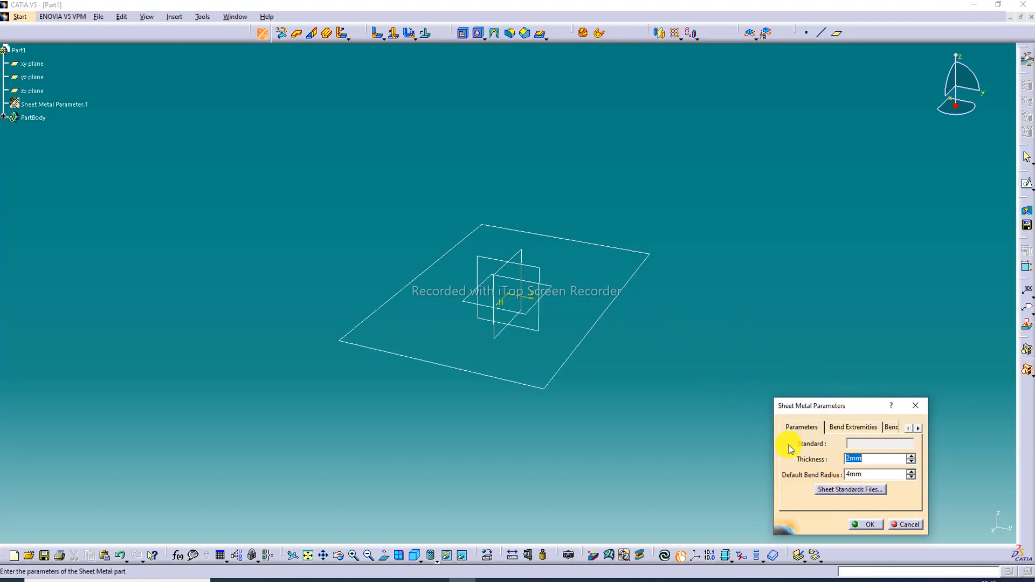
left_click(871, 525)
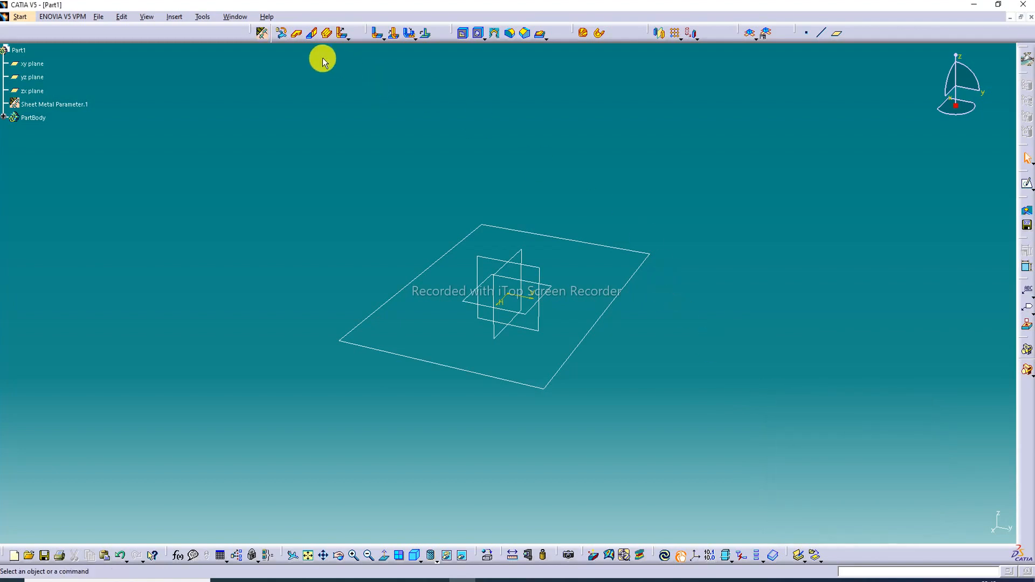
left_click(296, 34)
left_click(602, 326)
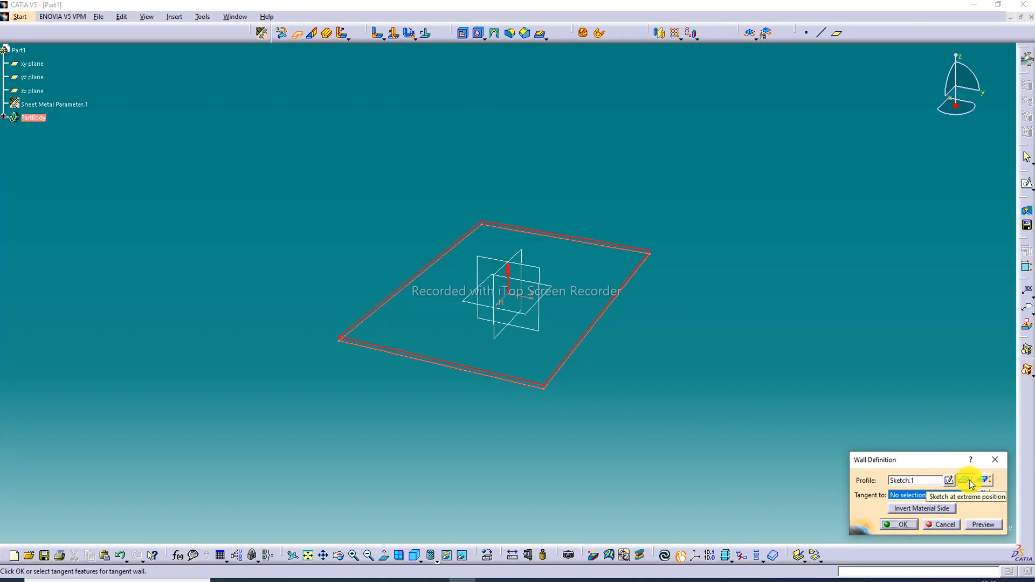
left_click(903, 525)
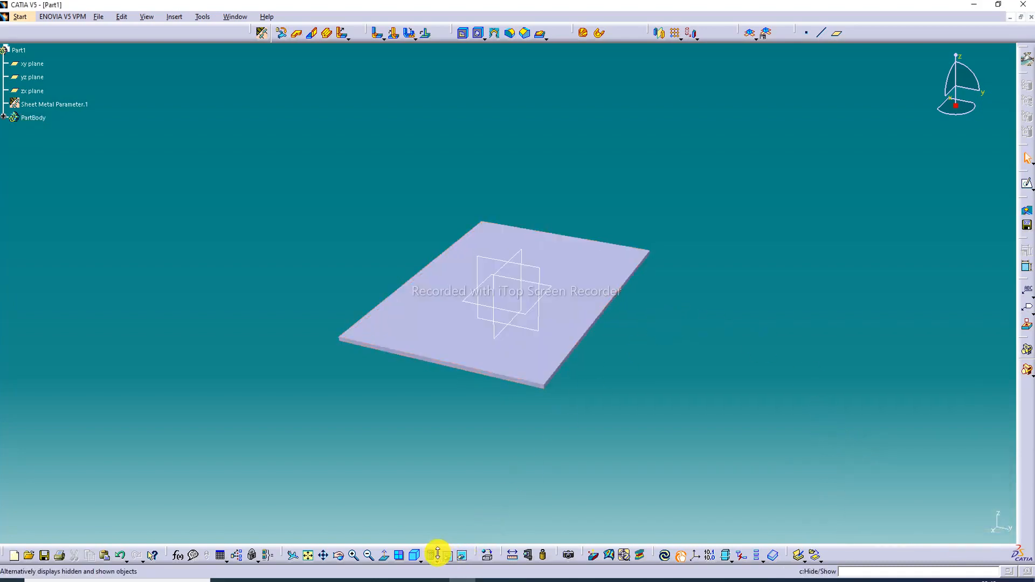
Add 100 mm high bent Wall On Edge flanges at 90 degrees on the two opposite short edges of the base wall.
middle_click_drag(542, 351, 560, 244)
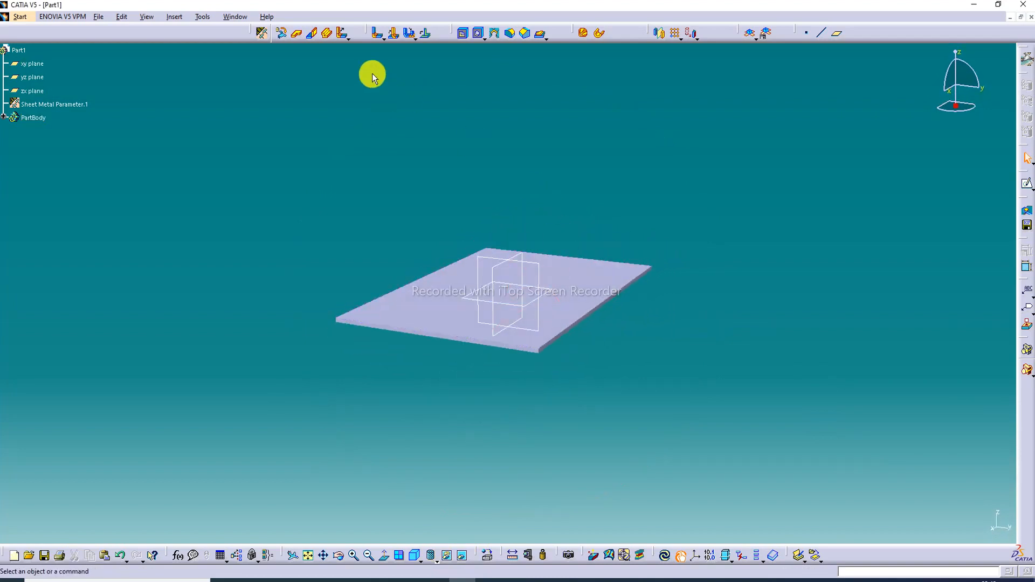
left_click(312, 34)
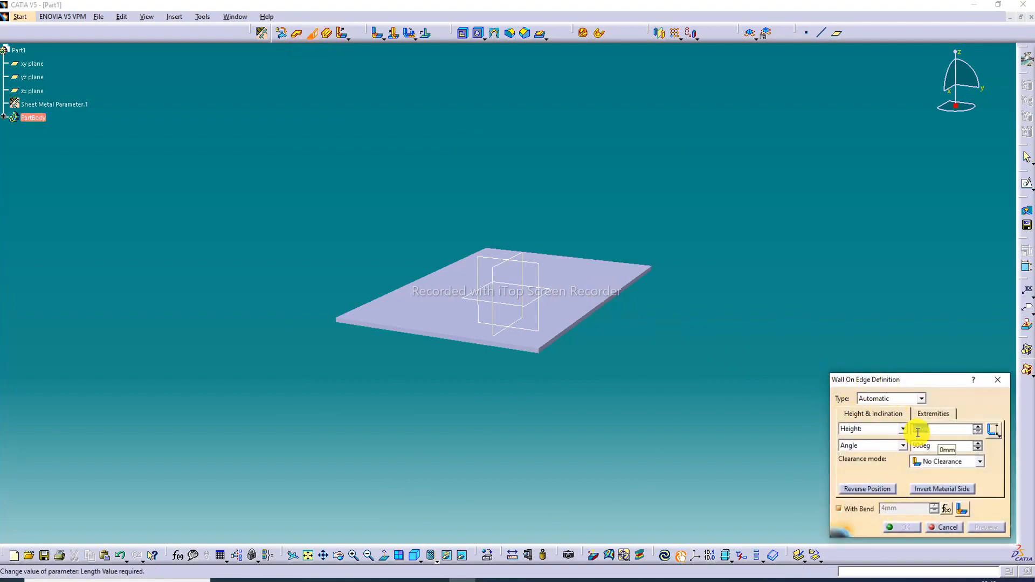
left_click(444, 336)
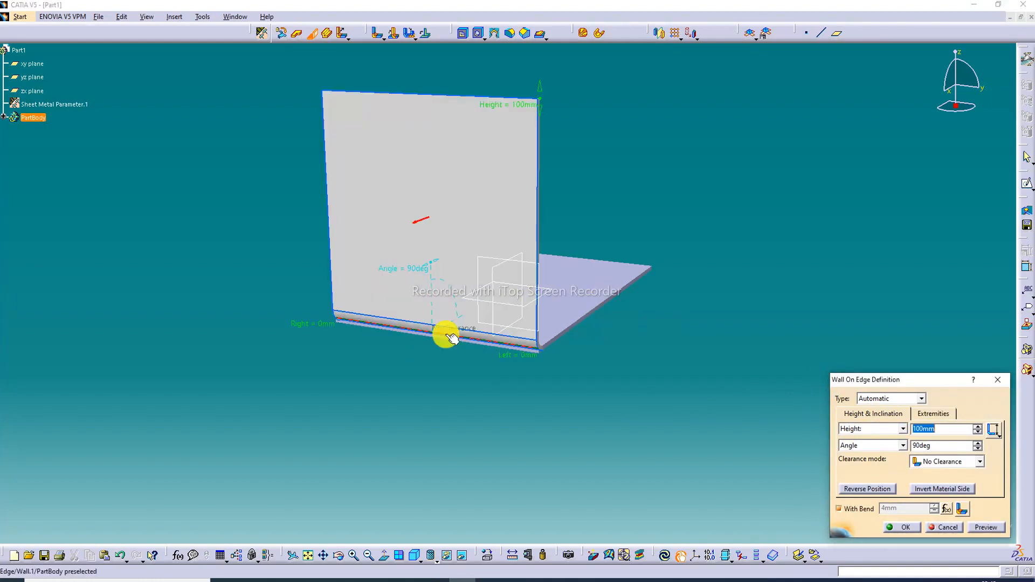
middle_click_drag(610, 328, 411, 432)
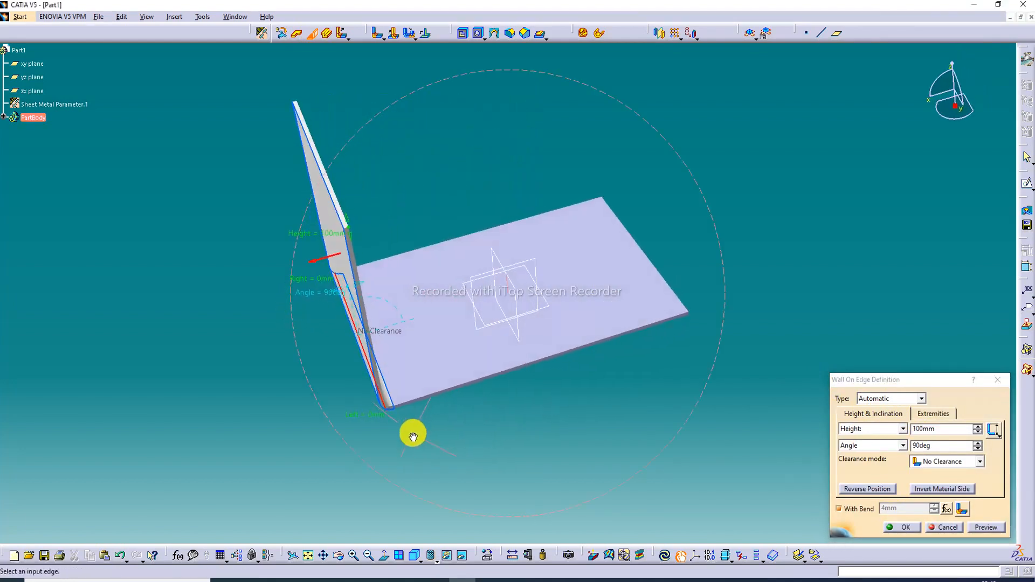
left_click(655, 262)
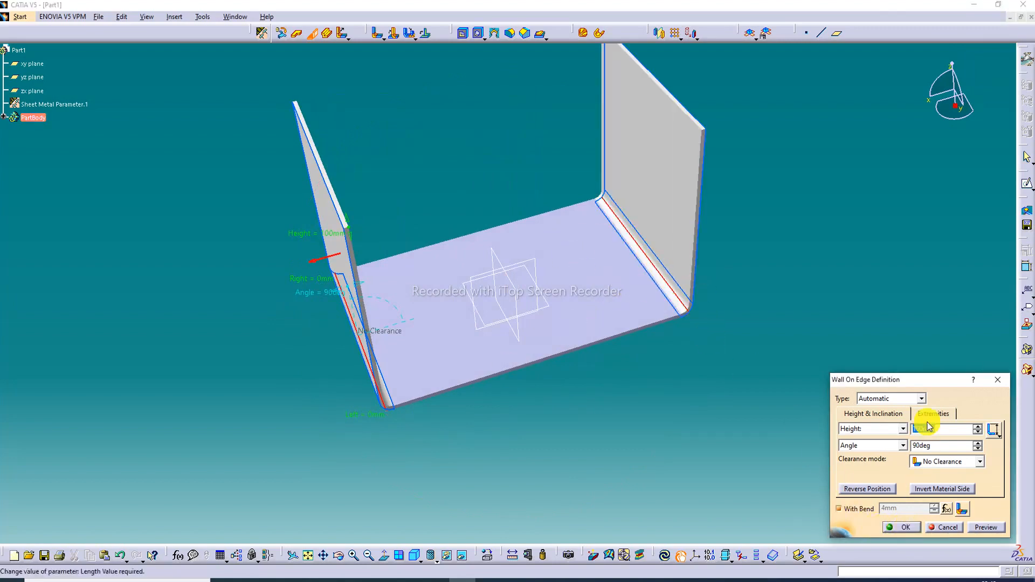
left_click(909, 528)
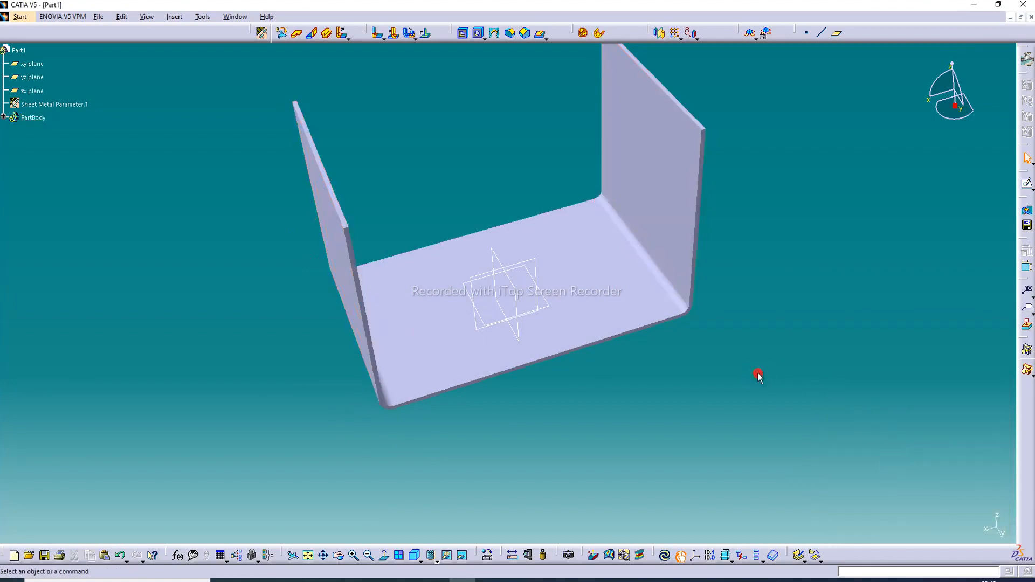
middle_click_drag(568, 155, 560, 102)
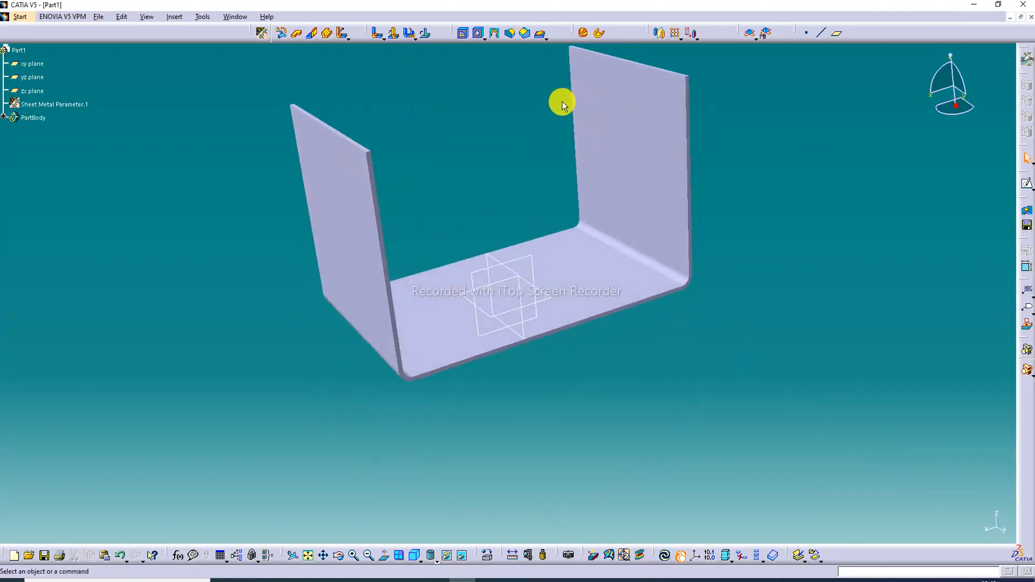
Try reducing the paired edge walls to about 72 mm height with limits of about -18 mm left and -21 mm right.
left_click(264, 34)
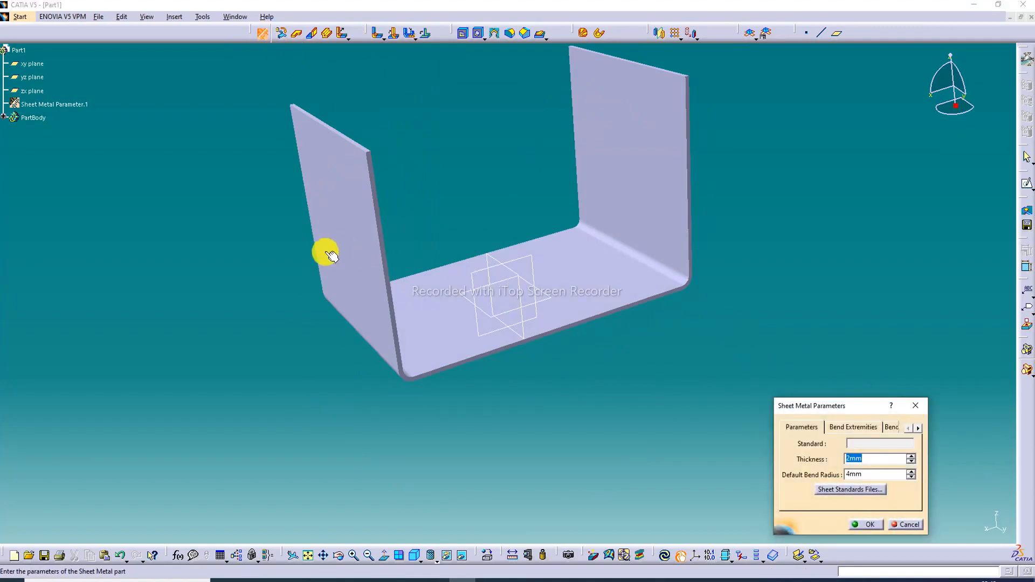
left_click(917, 407)
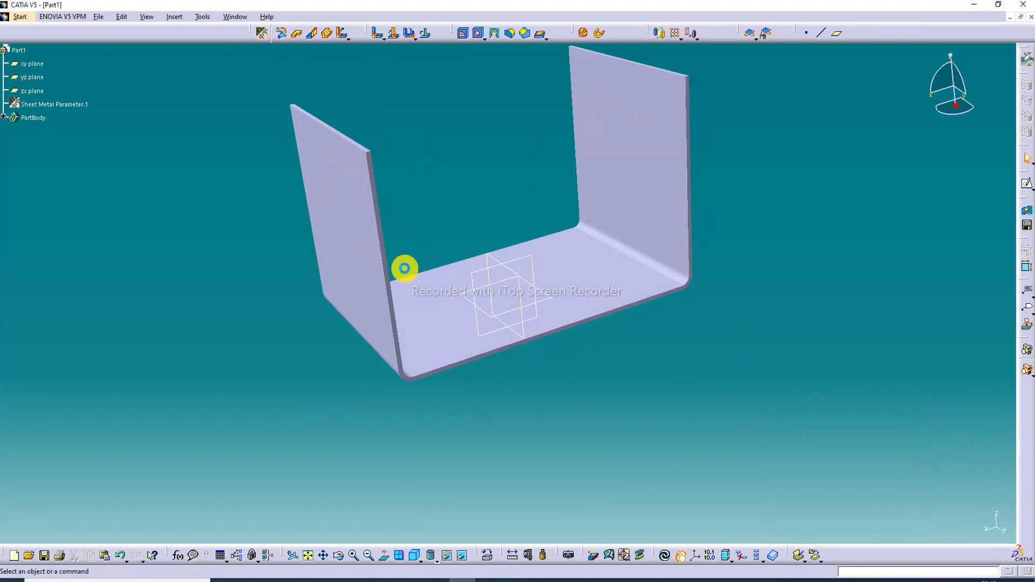
double_click(362, 239)
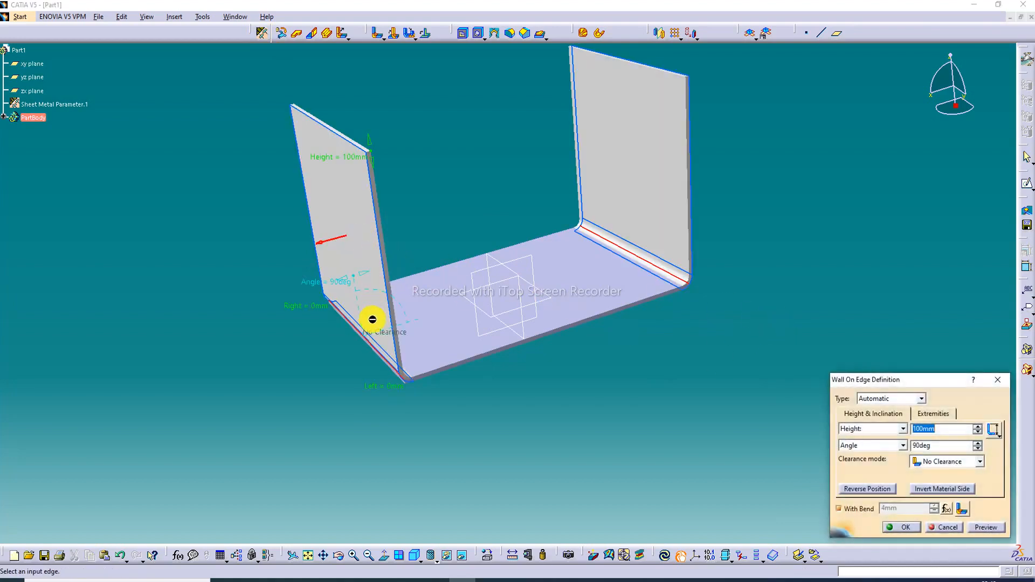
middle_click_drag(419, 186, 493, 208)
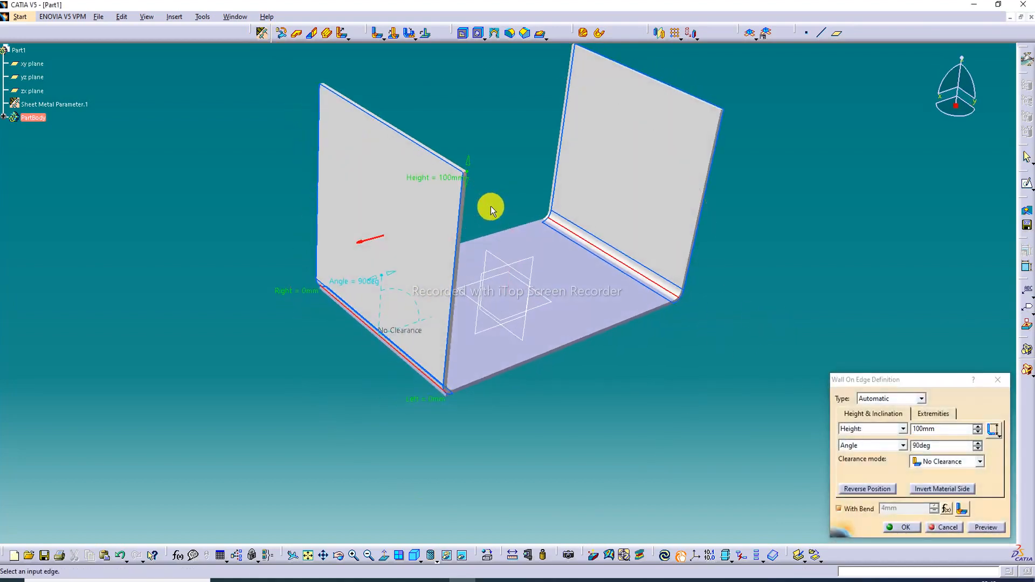
left_click_drag(470, 166, 457, 232)
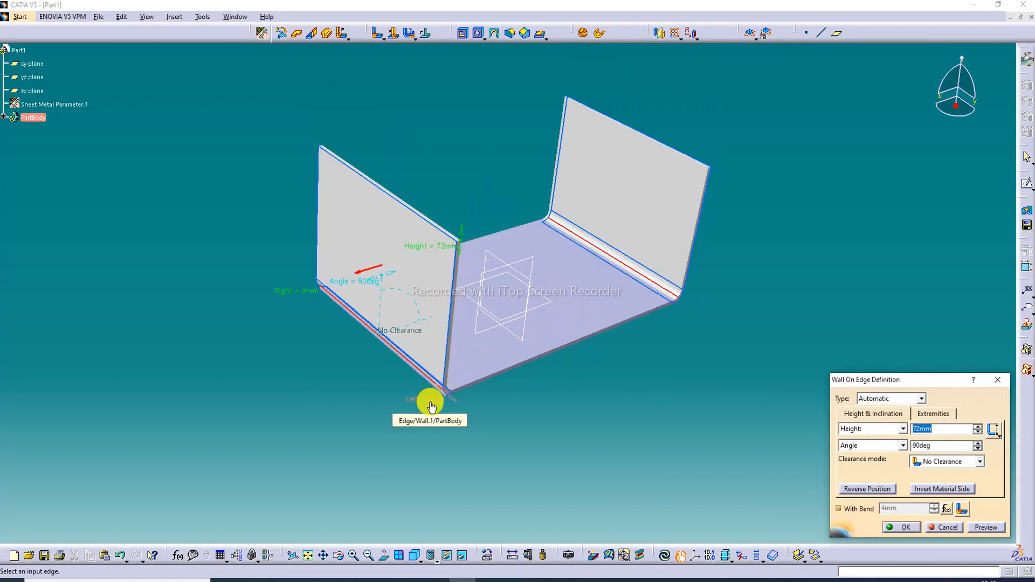
left_click_drag(427, 404, 367, 358)
left_click_drag(296, 296, 310, 316)
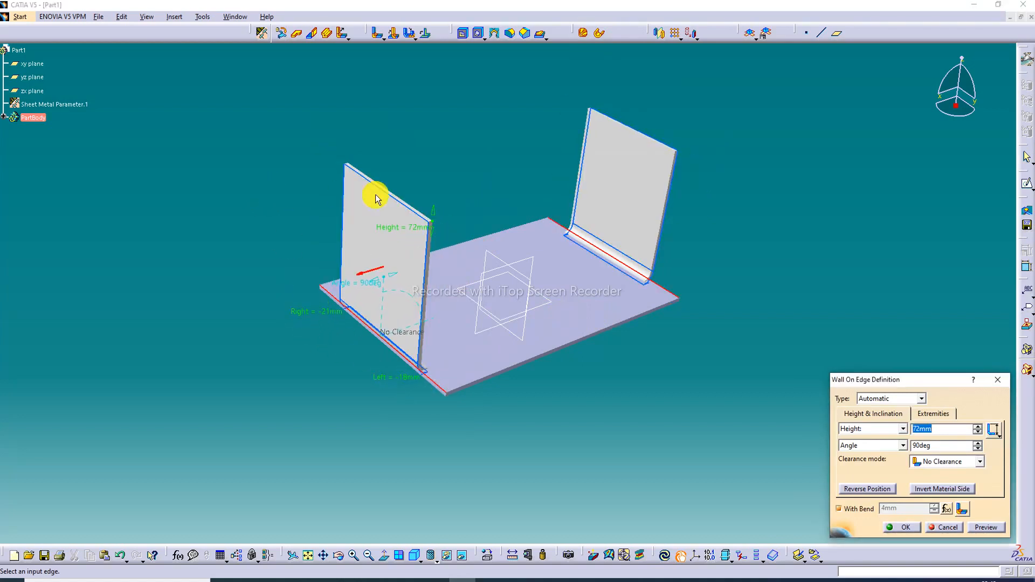
middle_click_drag(406, 143, 555, 117)
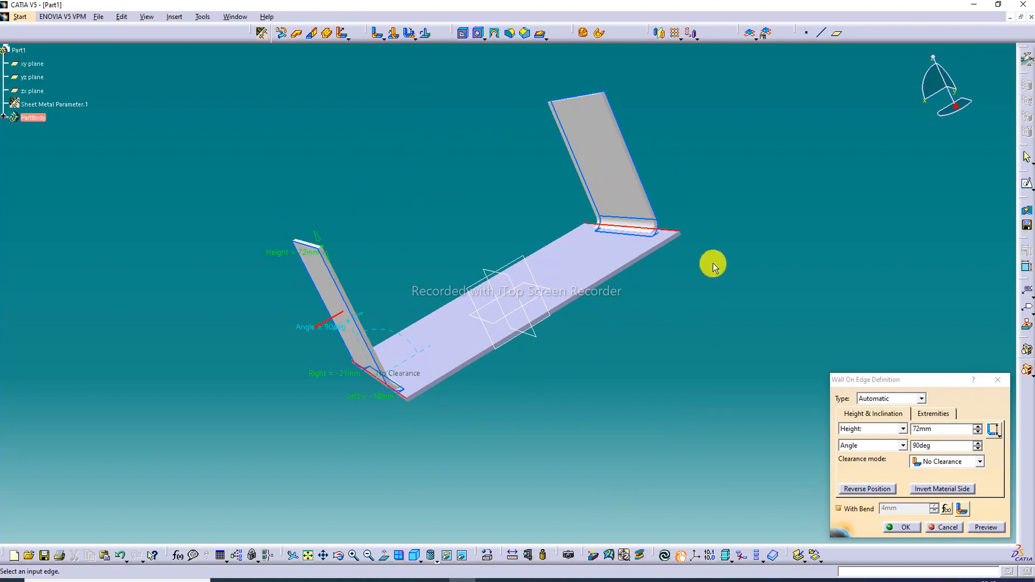
left_click(998, 381)
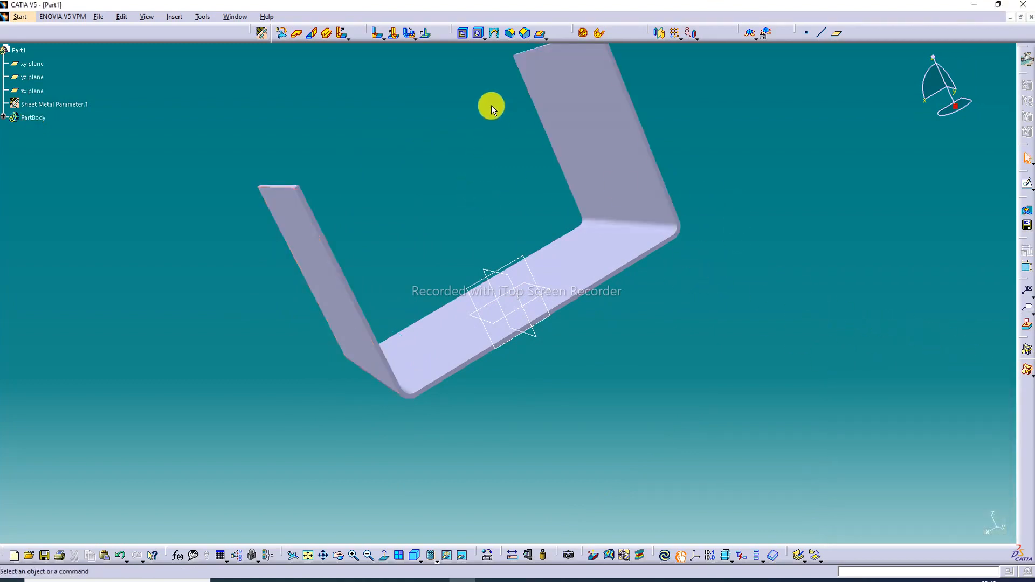
Delete the Wall On Edge feature that forms both end walls, keeping the base plate.
double_click(620, 152)
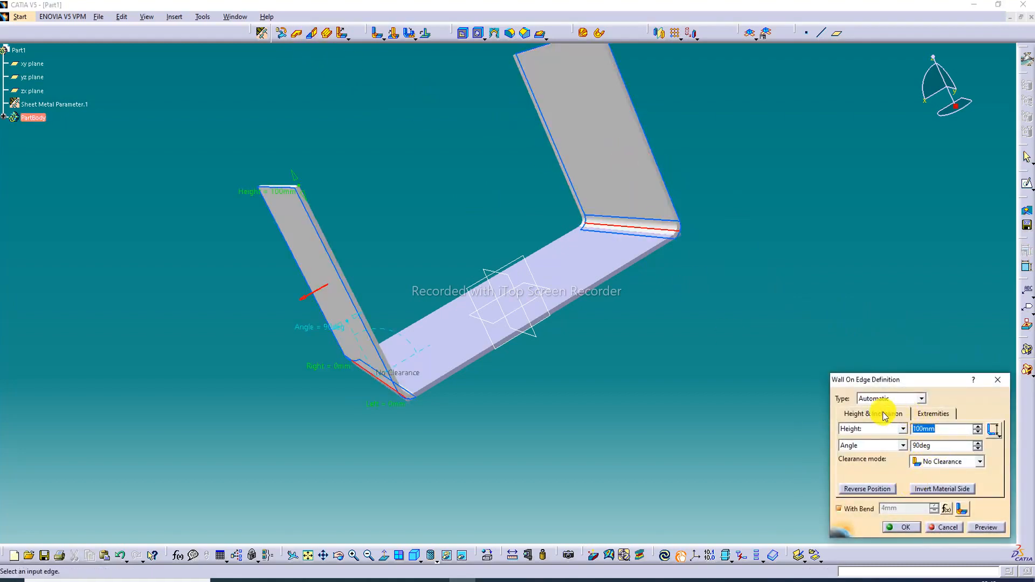
left_click(1001, 384)
right_click(618, 165)
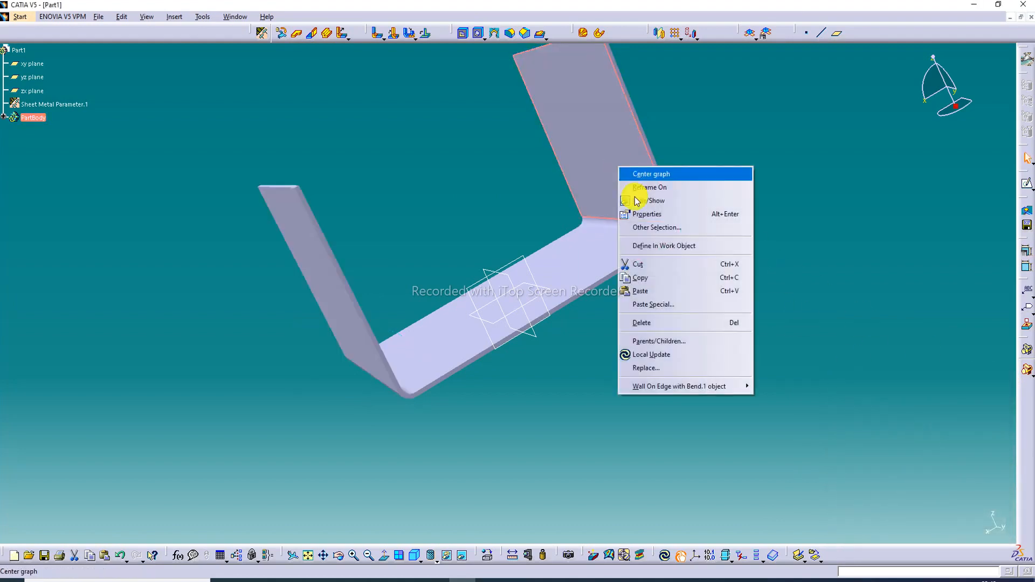
left_click(642, 322)
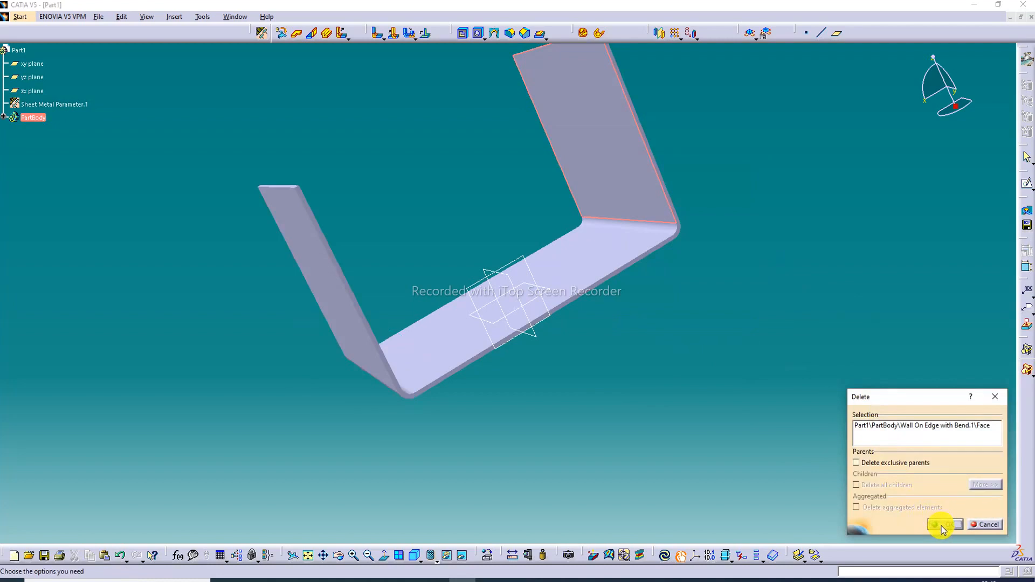
left_click(942, 526)
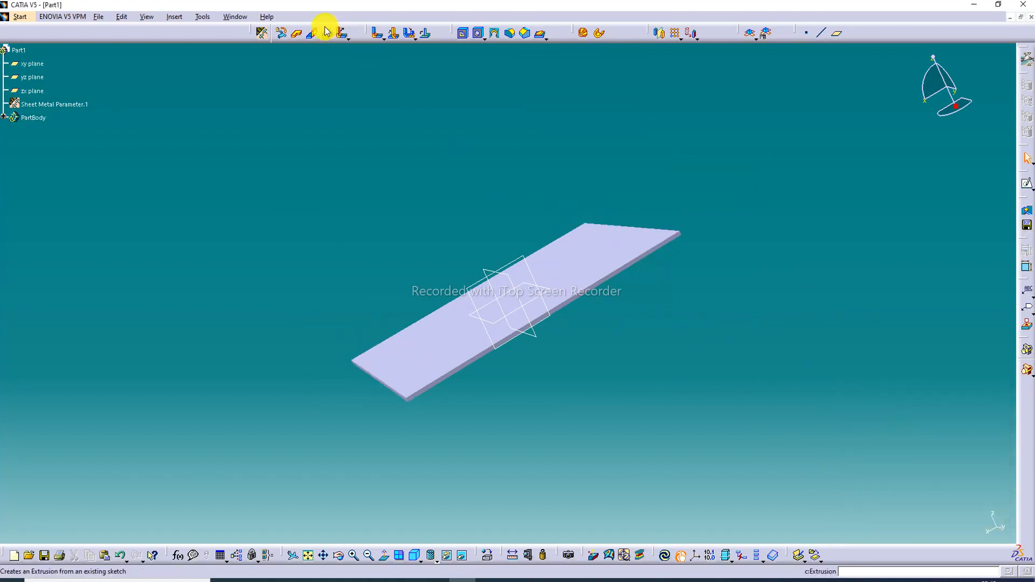
Create a 100 mm high bent Wall On Edge at 90 degrees on the near short edge of the base plate.
left_click(312, 33)
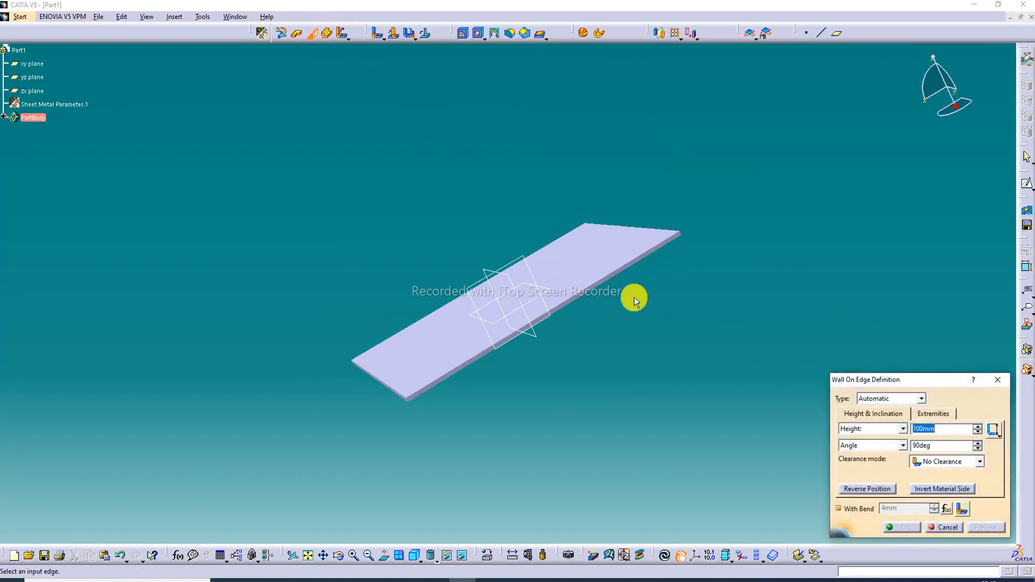
left_click(394, 390)
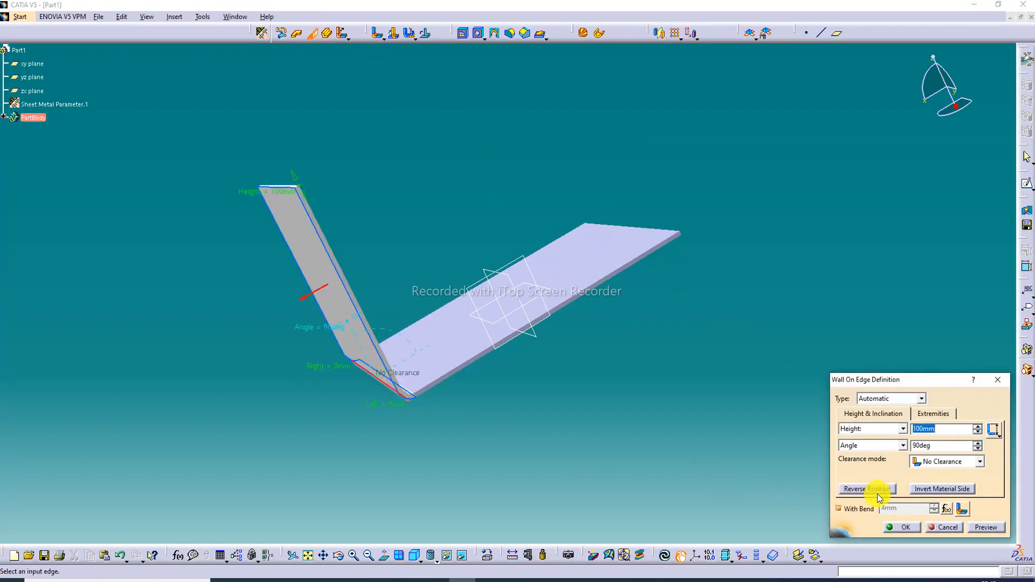
left_click(906, 527)
Reduce the edge wall's height to about 79 mm and move its left and right limits inward from the edge ends.
middle_click_drag(446, 185, 340, 296)
double_click(319, 323)
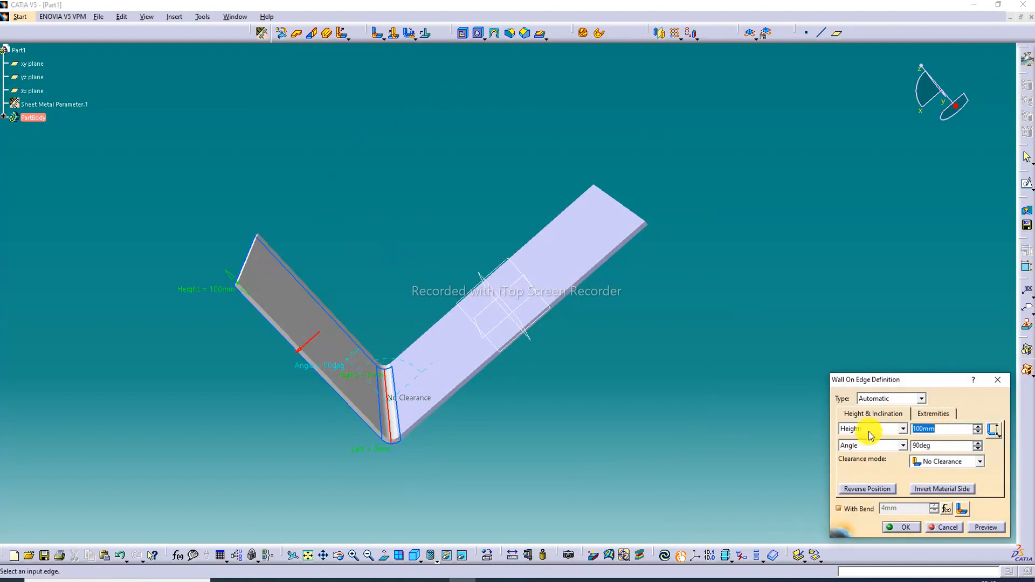
left_click_drag(245, 293, 294, 349)
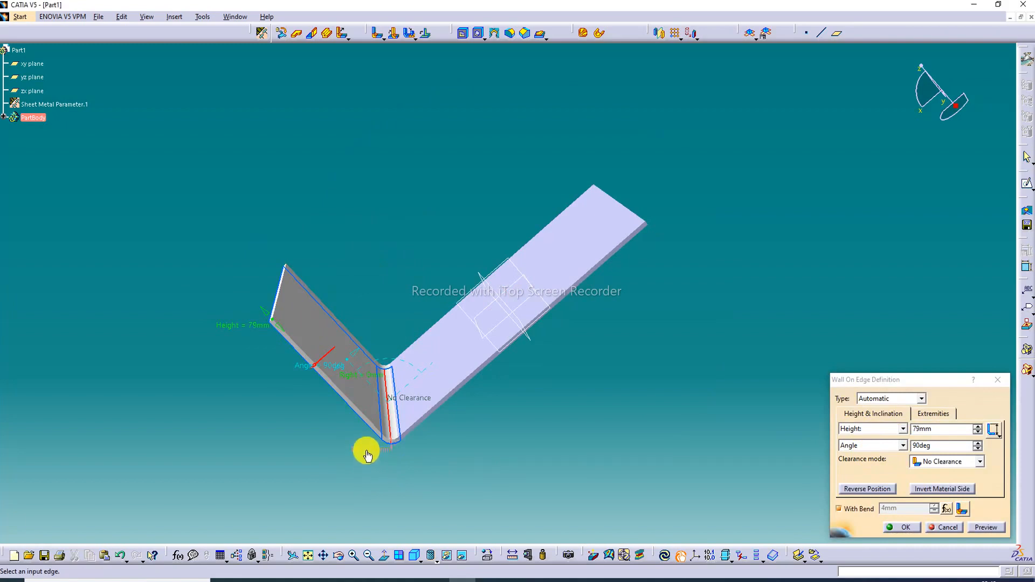
left_click_drag(367, 451, 361, 434)
middle_click_drag(328, 398, 396, 365)
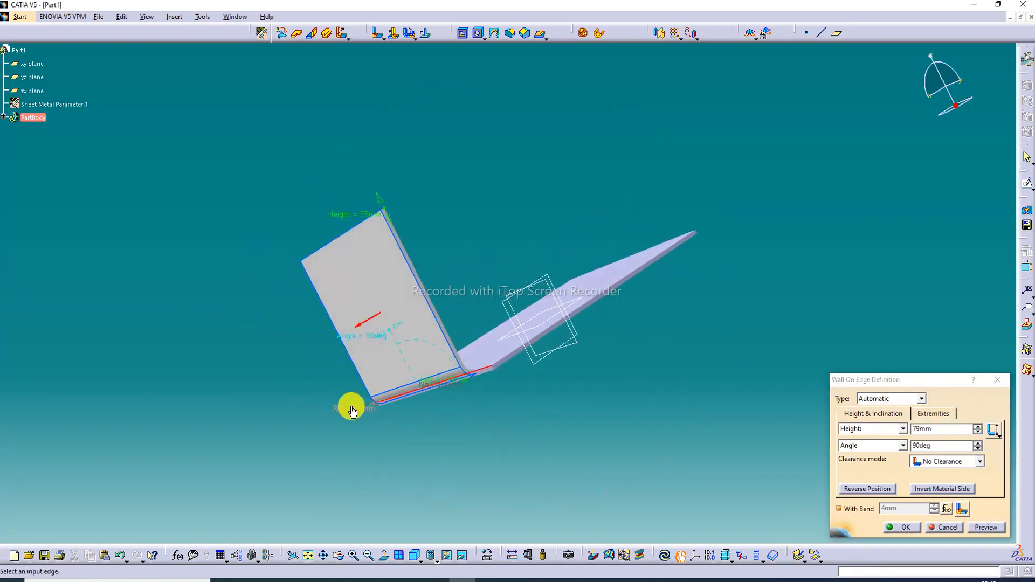
left_click_drag(352, 411, 372, 402)
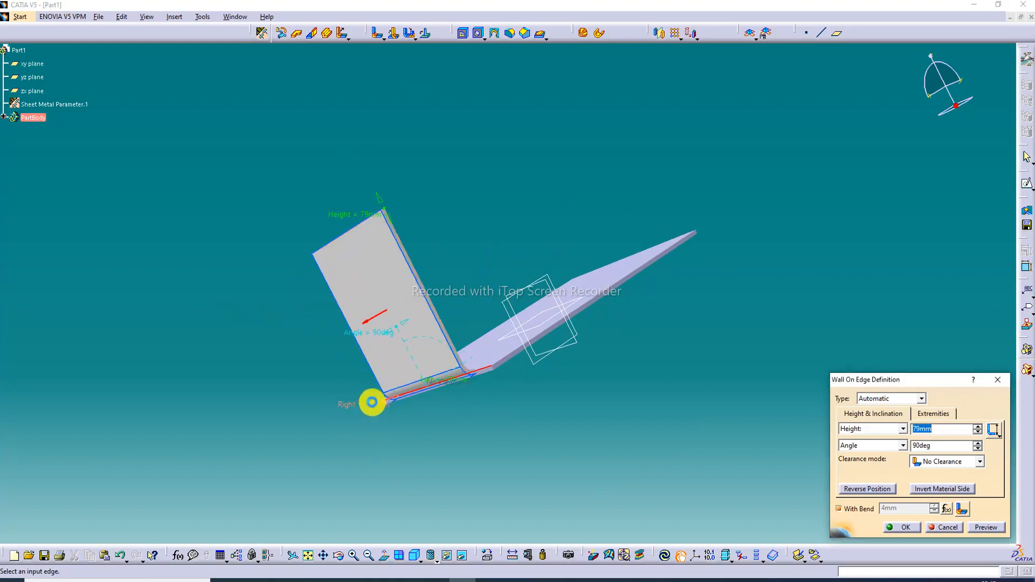
middle_click_drag(478, 199, 576, 104)
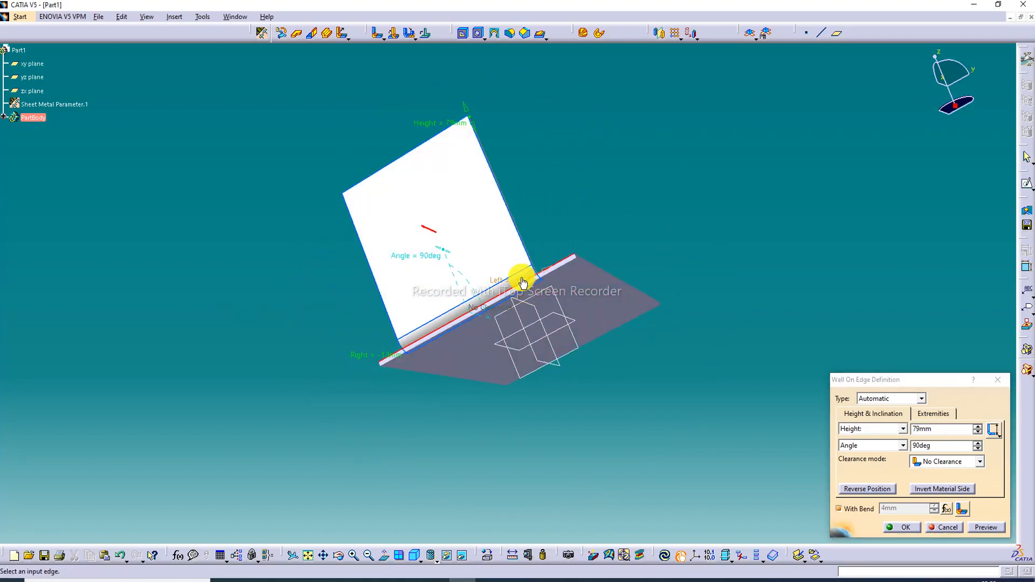
left_click_drag(522, 280, 548, 270)
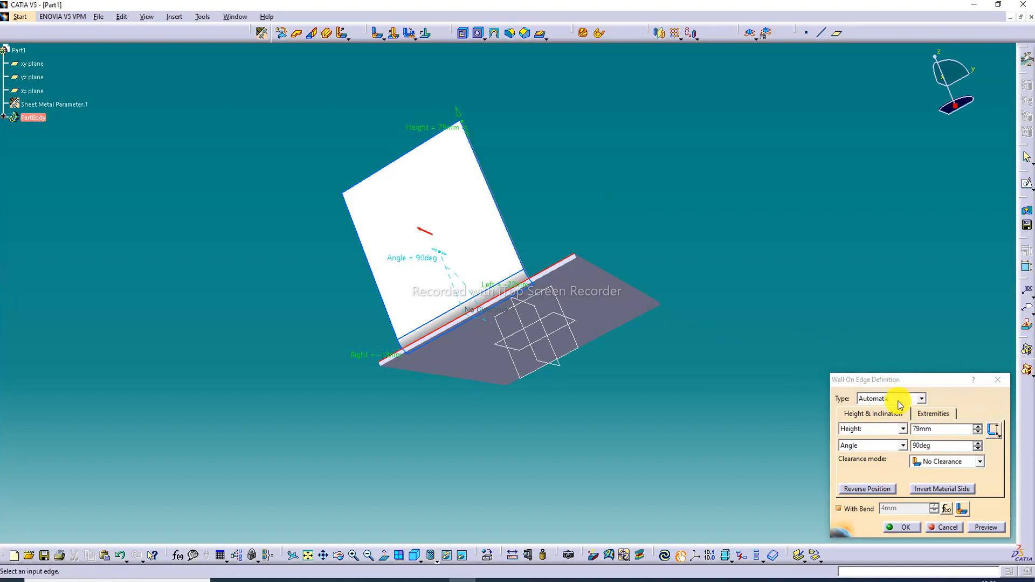
Reverse the edge wall's position, switch it back to the original side, and accept the Wall On Edge definition.
left_click(868, 489)
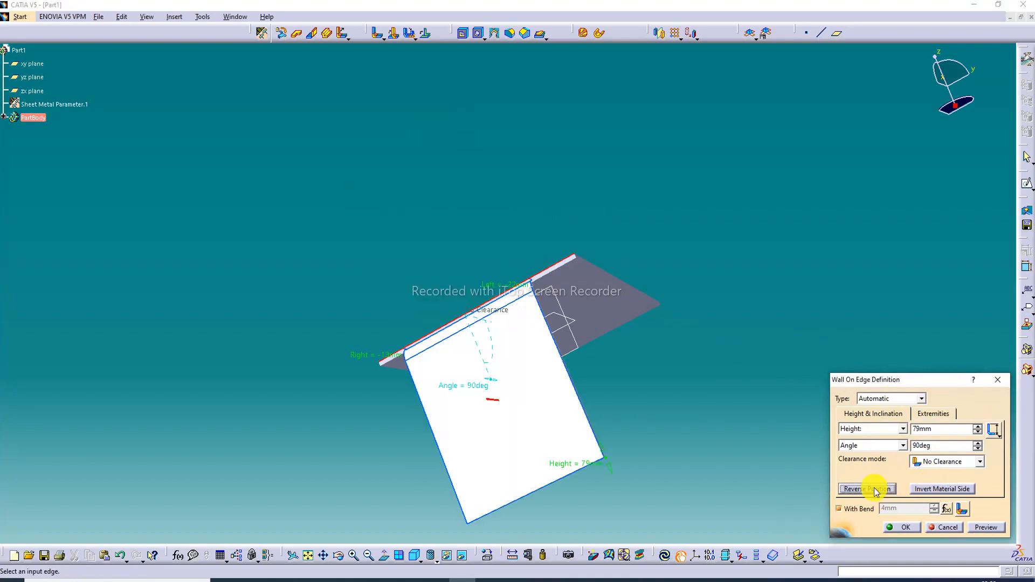
left_click(876, 490)
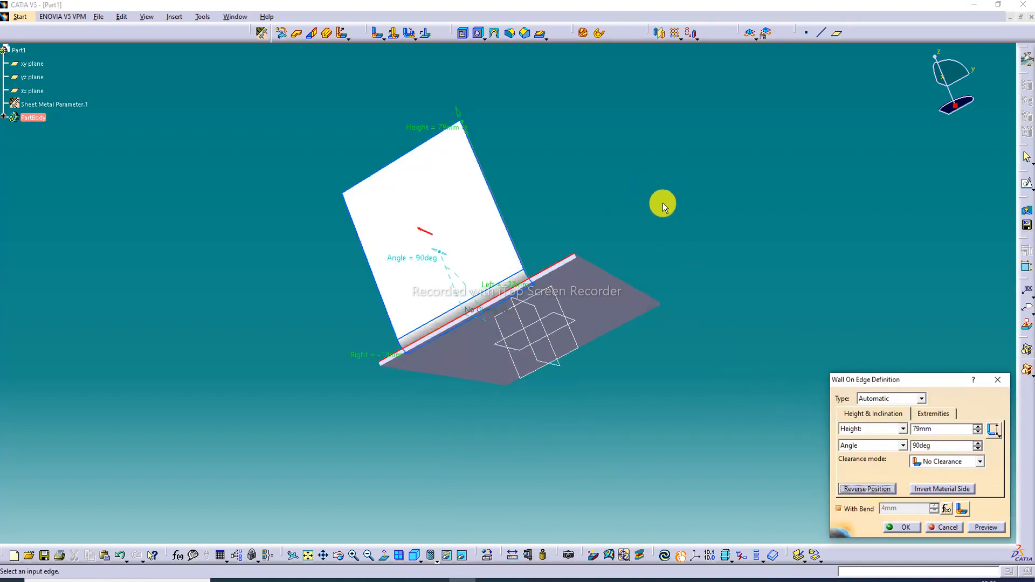
left_click(906, 528)
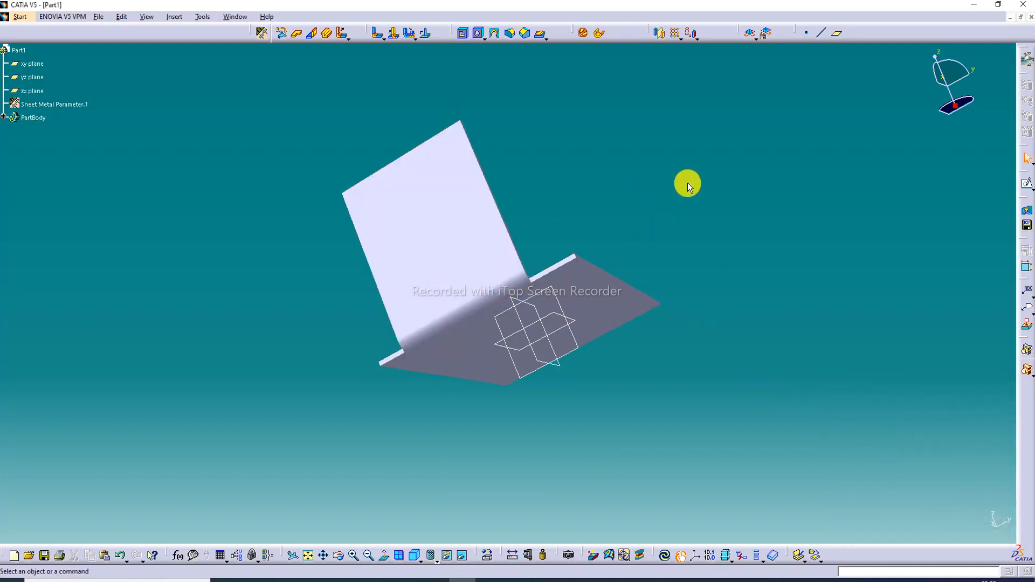
Display the part in Shading with Edges without Smooth Edges and examine the bend ends of the edge wall.
middle_click_drag(546, 128, 630, 205)
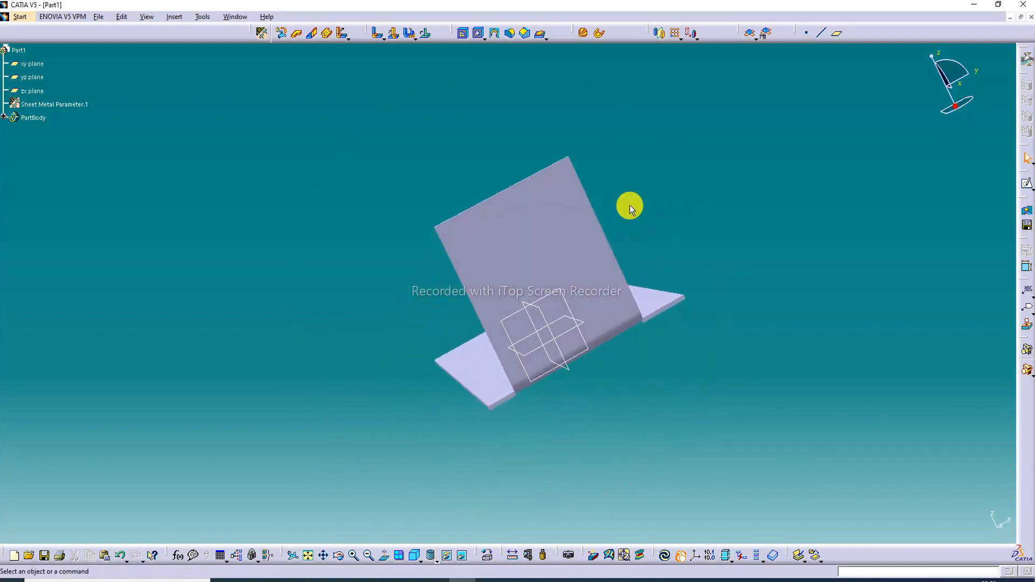
left_click(431, 557)
left_click(442, 505)
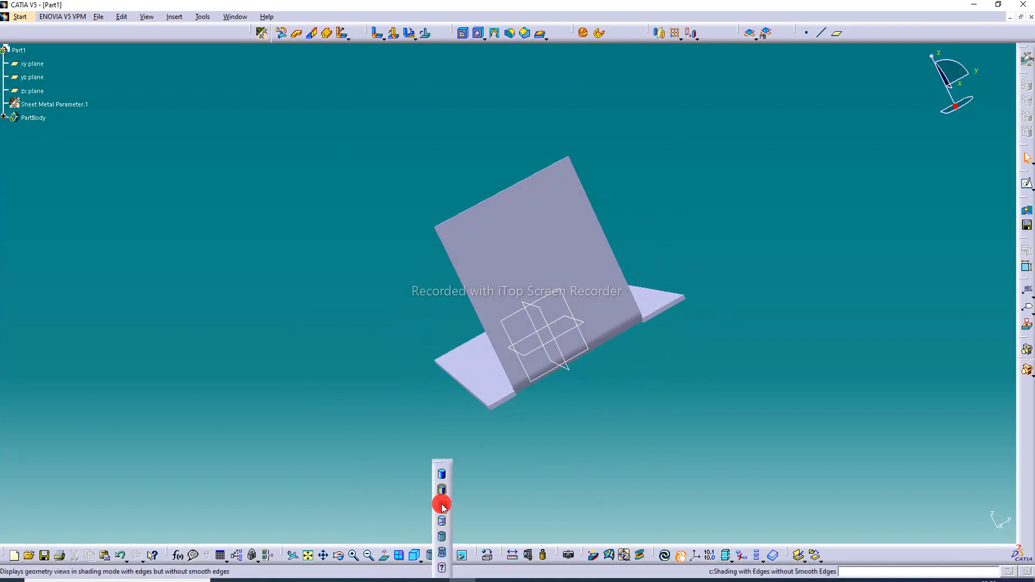
middle_click_drag(675, 342, 619, 393)
middle_click_drag(618, 347, 663, 375)
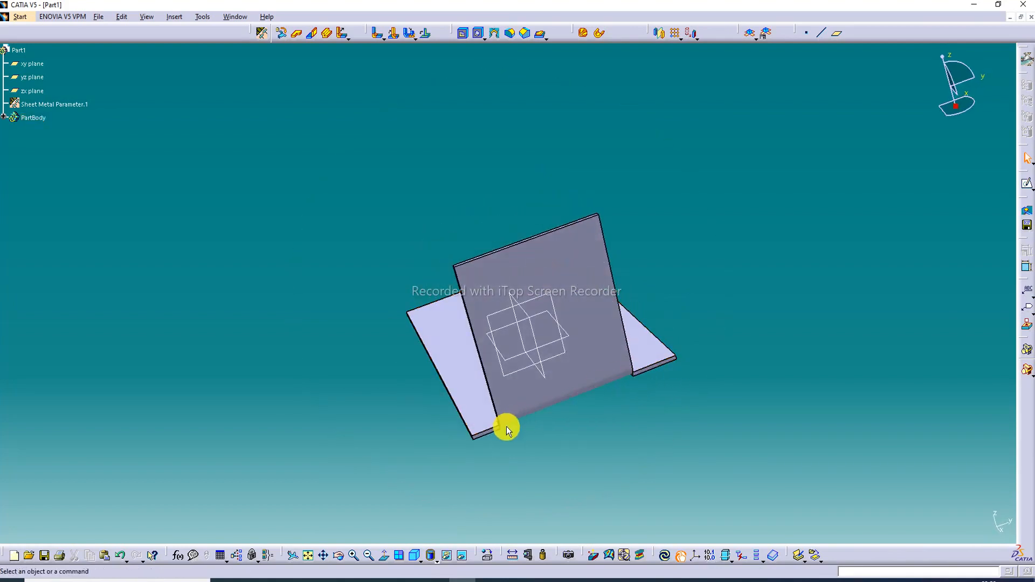
middle_click_drag(500, 423, 345, 449)
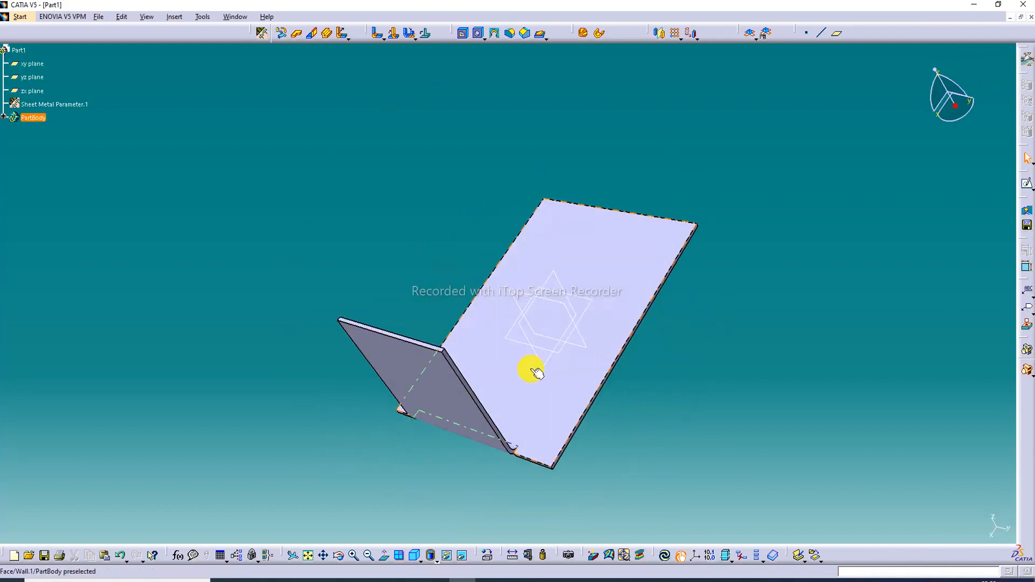
middle_click_drag(531, 365, 508, 455)
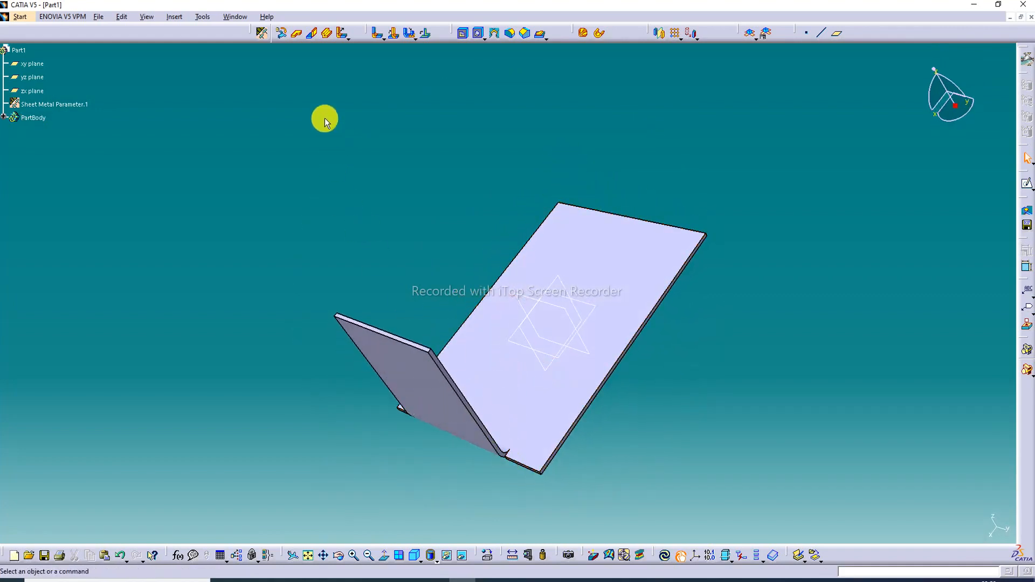
Set the part's bend extremities to Square relief in the sheet metal parameters, with L1 1 mm and L2 2 mm.
left_click(262, 33)
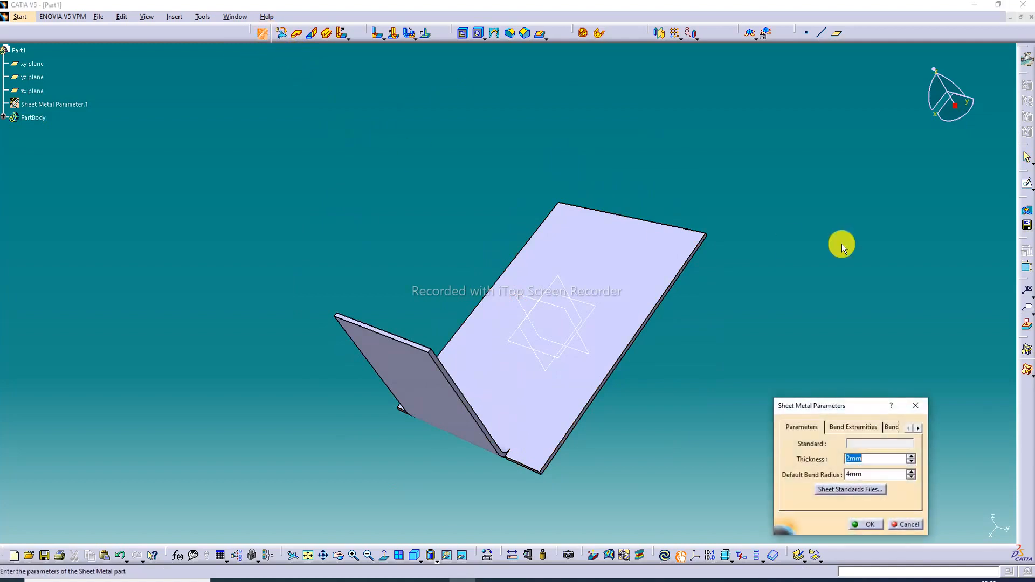
left_click(852, 428)
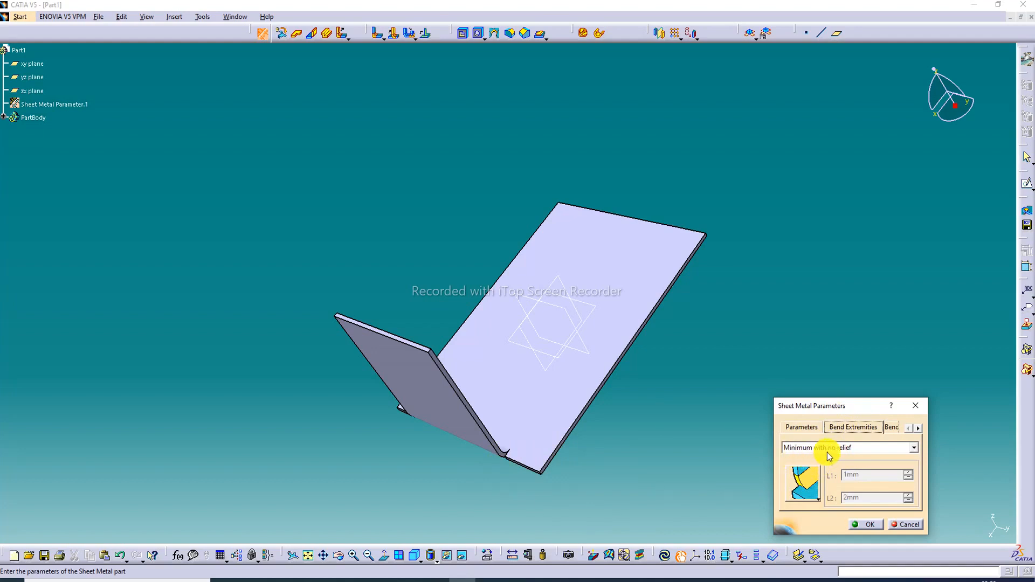
left_click(849, 450)
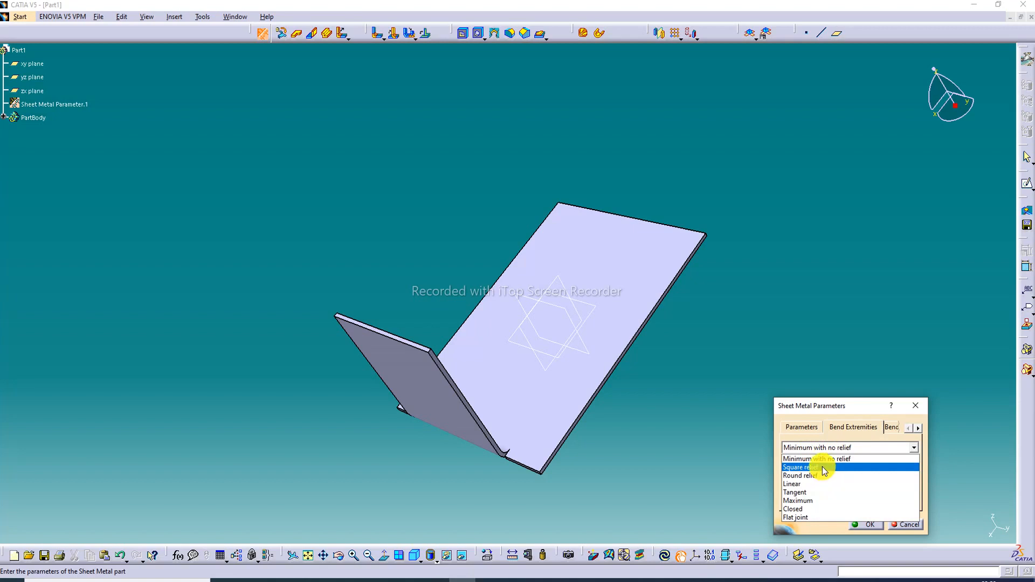
left_click(823, 467)
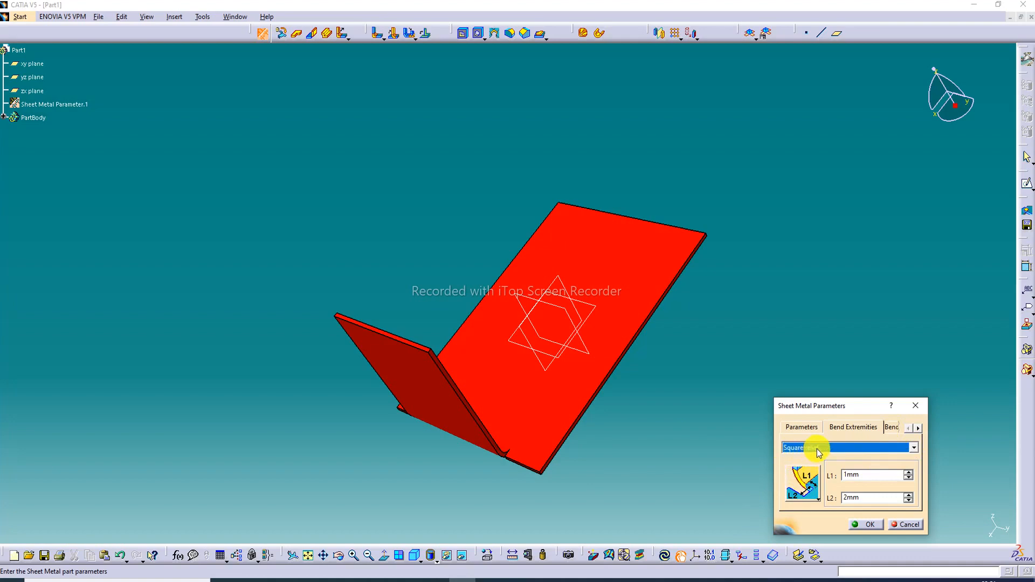
left_click(870, 522)
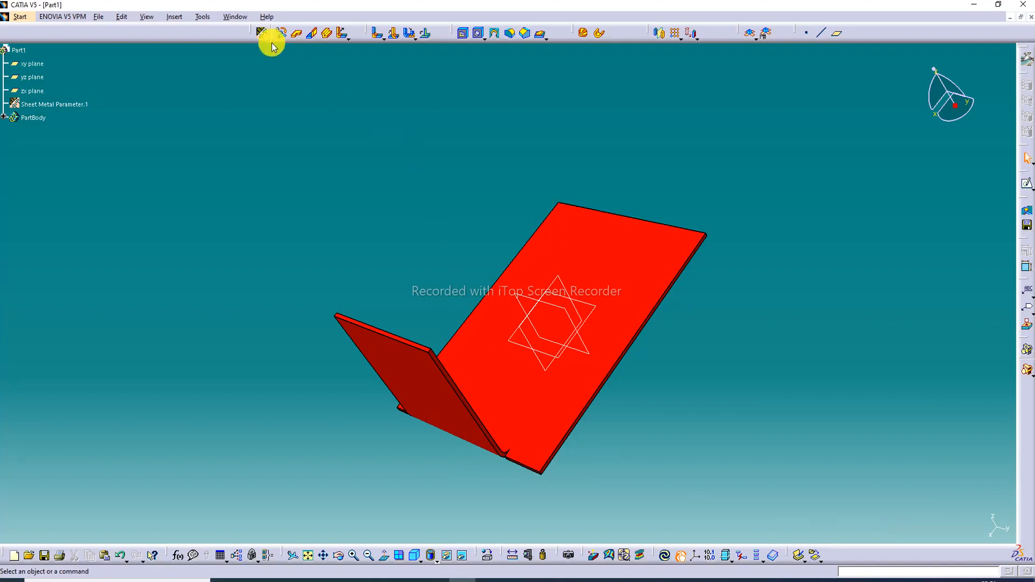
Update the part by reopening and accepting the edge wall's definition, and view the square relief at its bend.
double_click(429, 387)
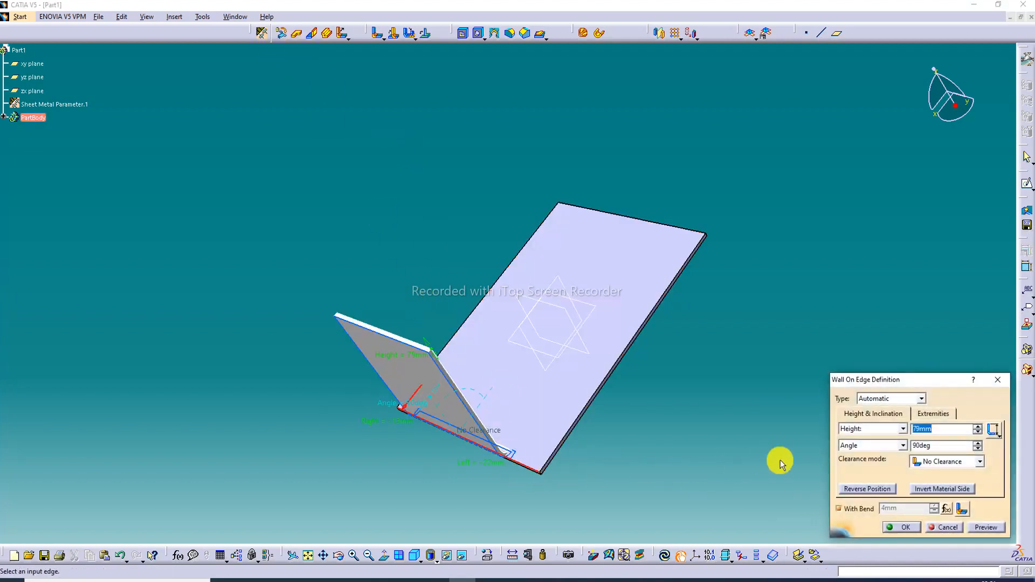
left_click(900, 526)
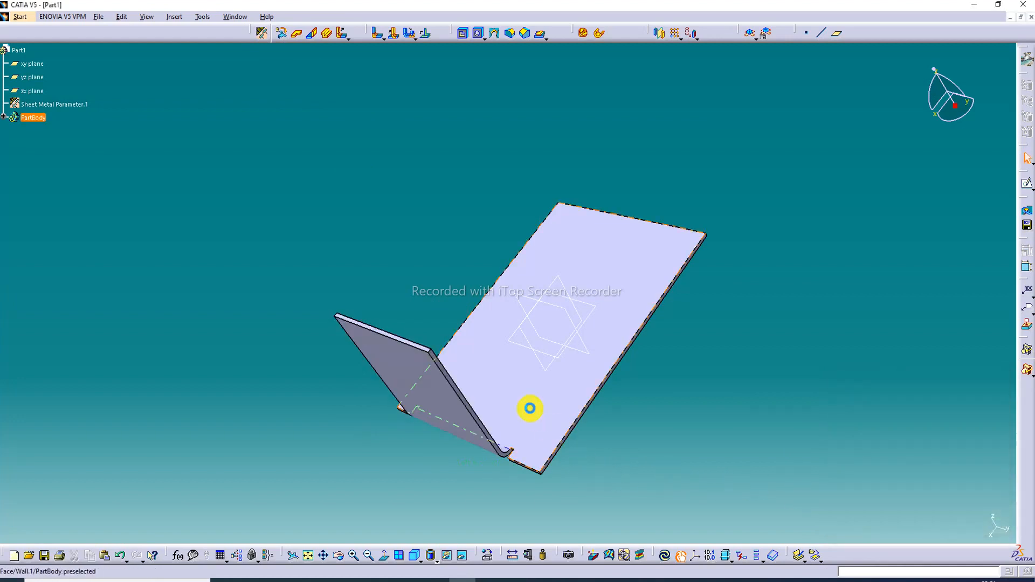
middle_click_drag(567, 418, 578, 447)
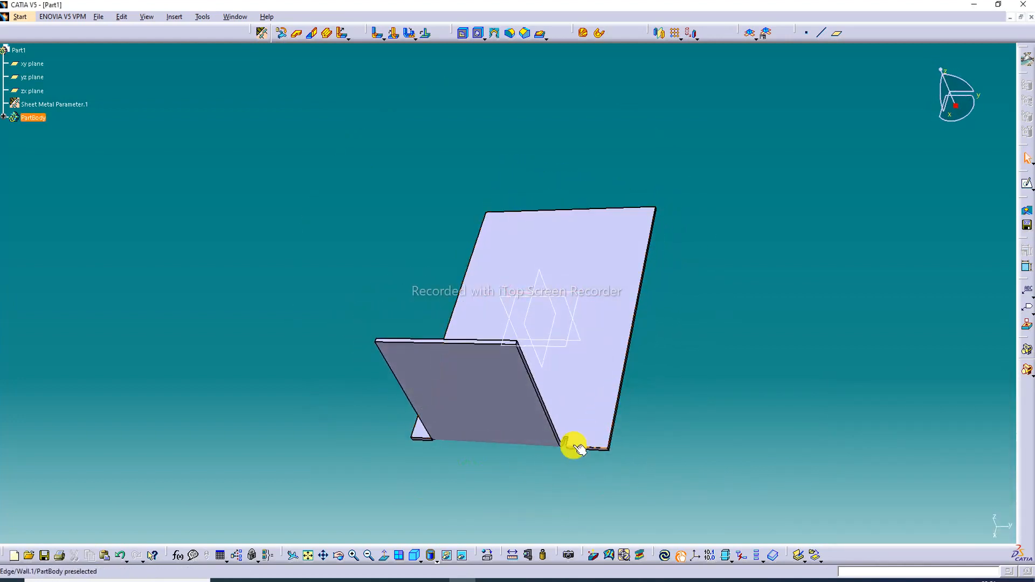
Enlarge the square relief in the sheet metal parameters to L1 6 mm and L2 7 mm.
left_click(263, 33)
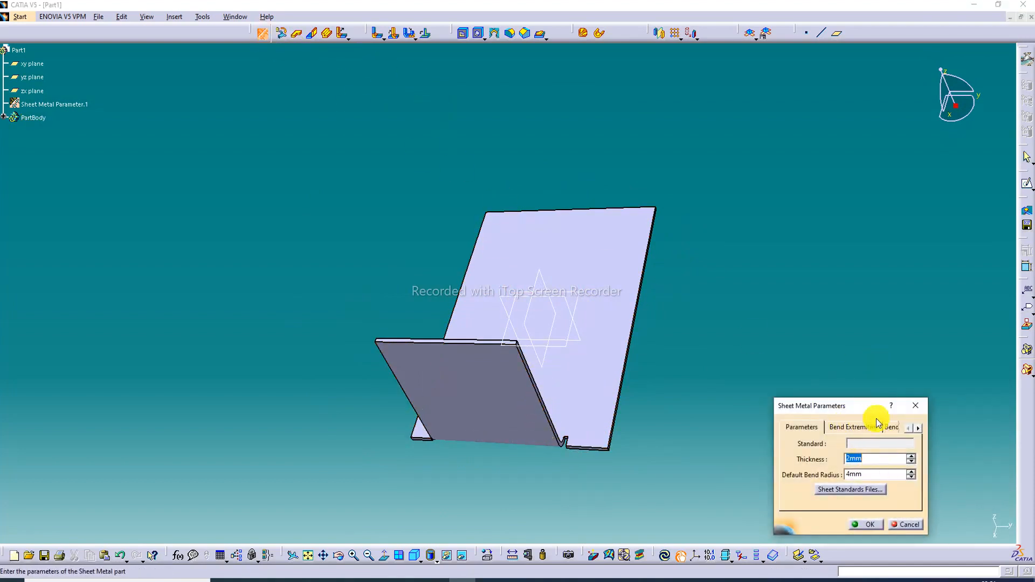
left_click(859, 427)
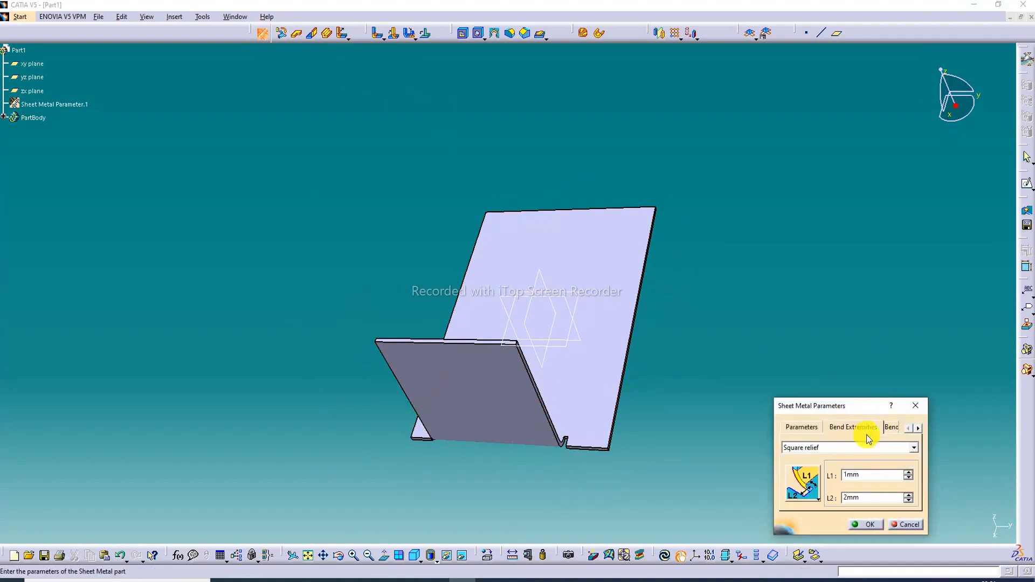
left_click(908, 473)
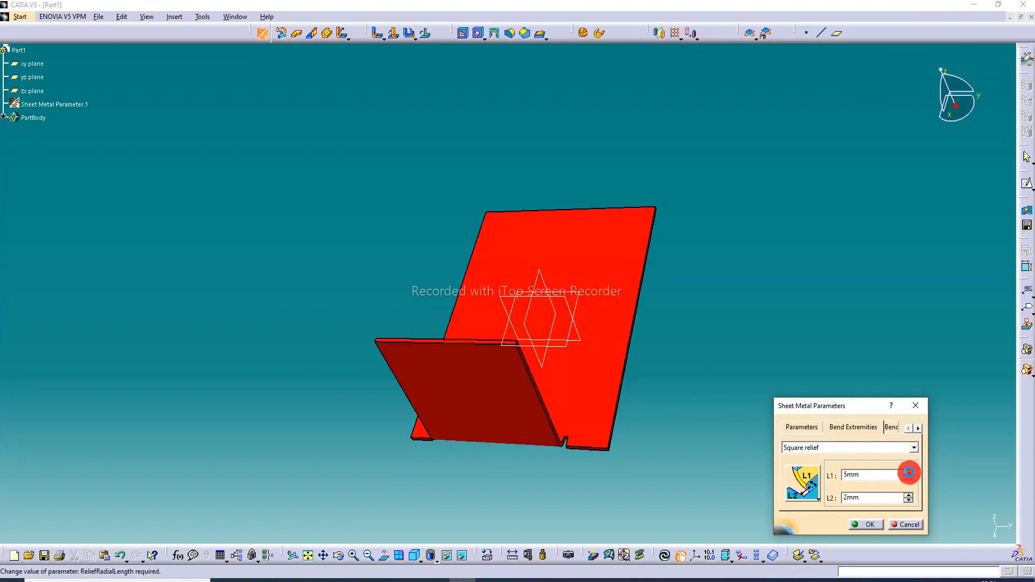
left_click(908, 495)
left_click(879, 526)
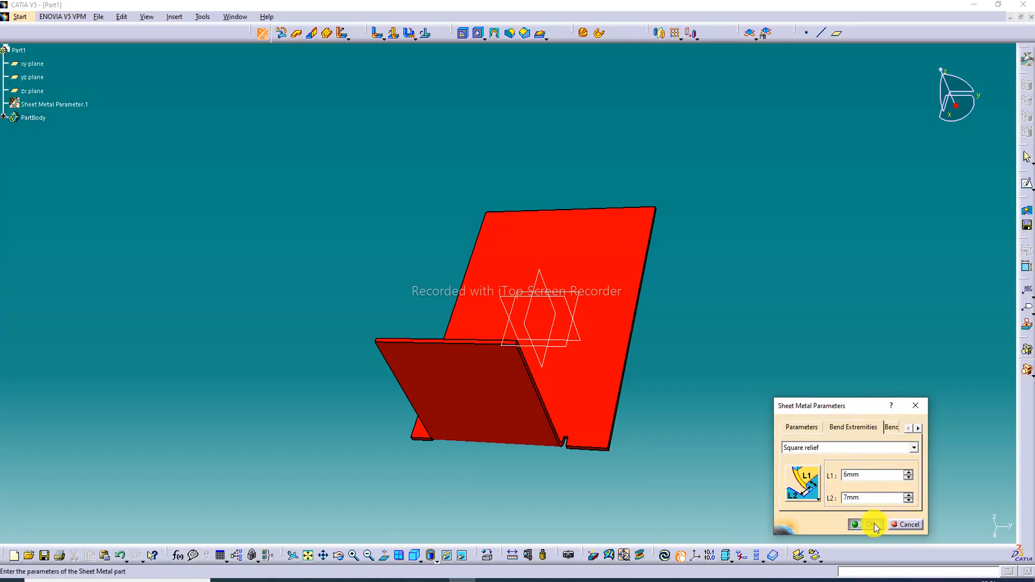
Preview and accept the edge wall's definition again to update the part, and inspect the enlarged relief notches beside the bend.
left_click(503, 412)
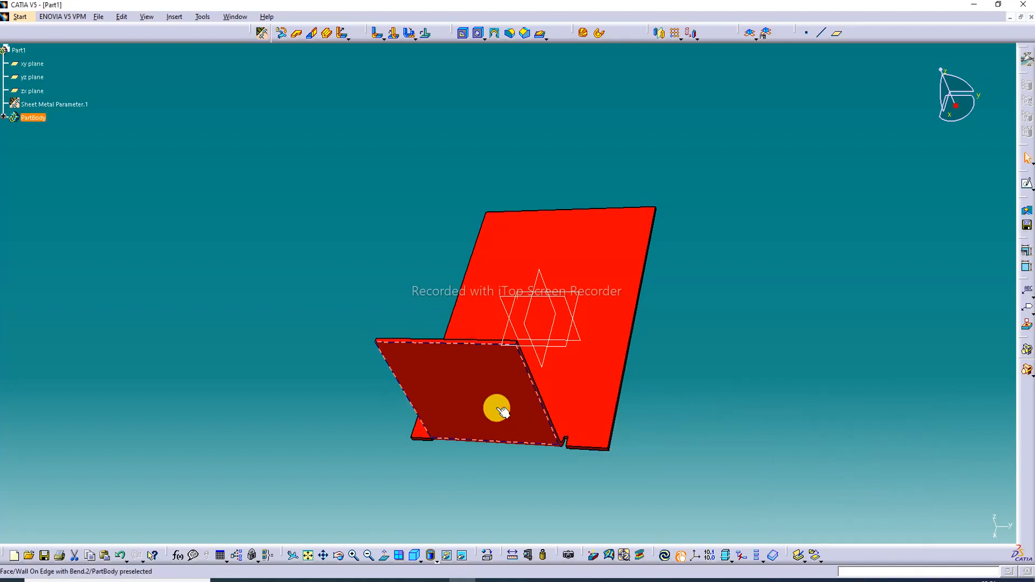
double_click(497, 408)
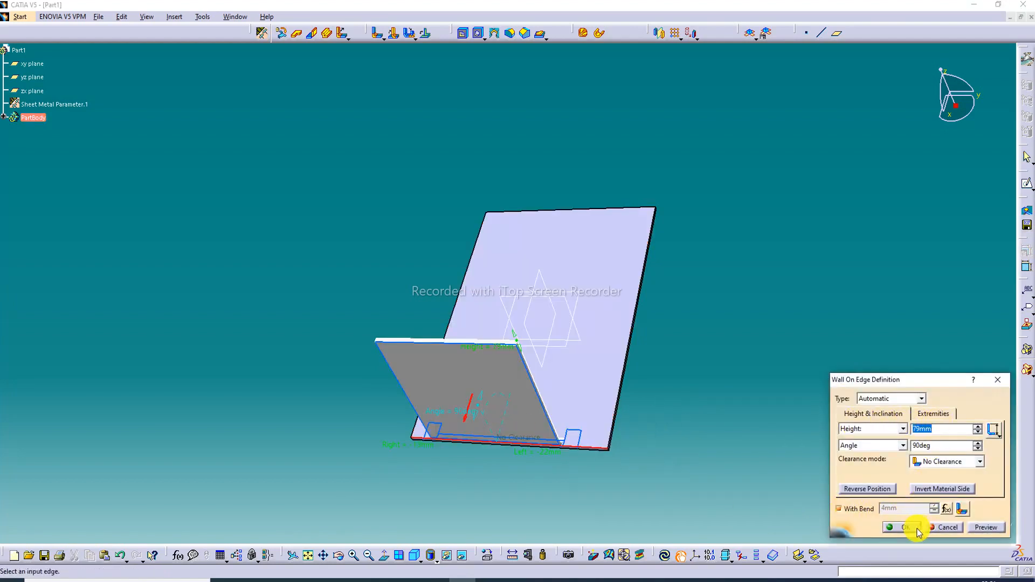
left_click(974, 529)
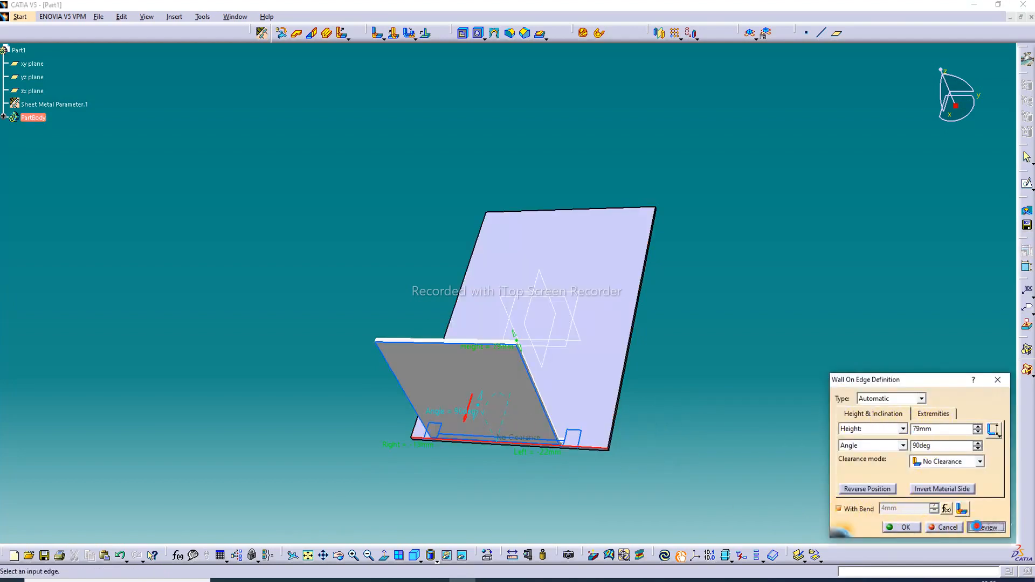
left_click(907, 529)
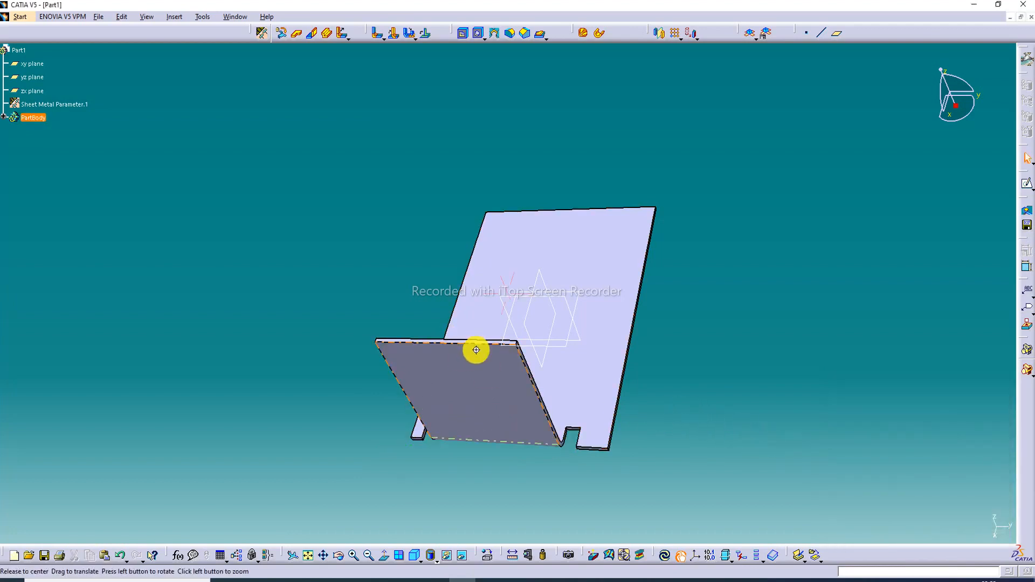
middle_click_drag(476, 350, 407, 361)
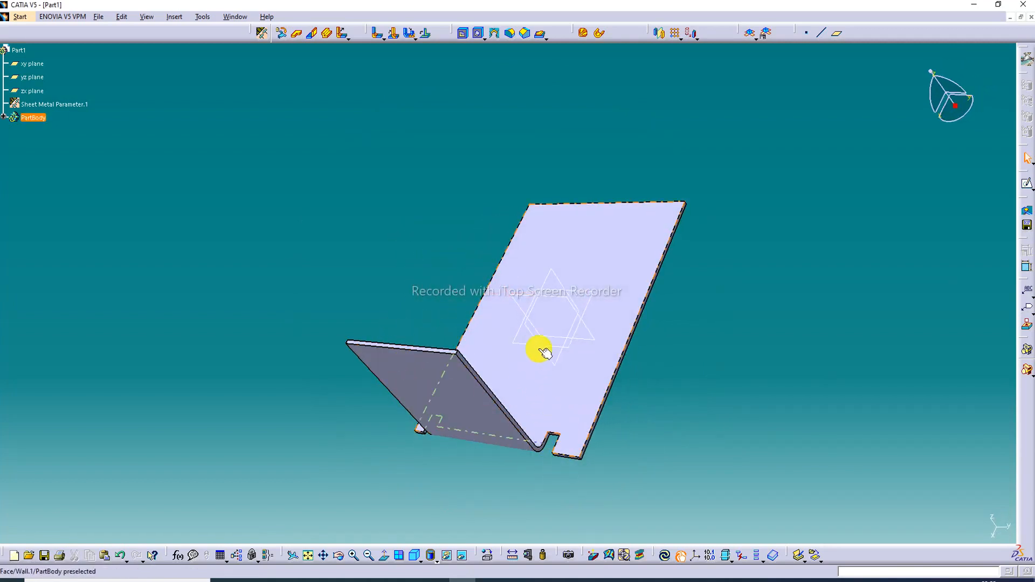
middle_click_drag(527, 369, 676, 179)
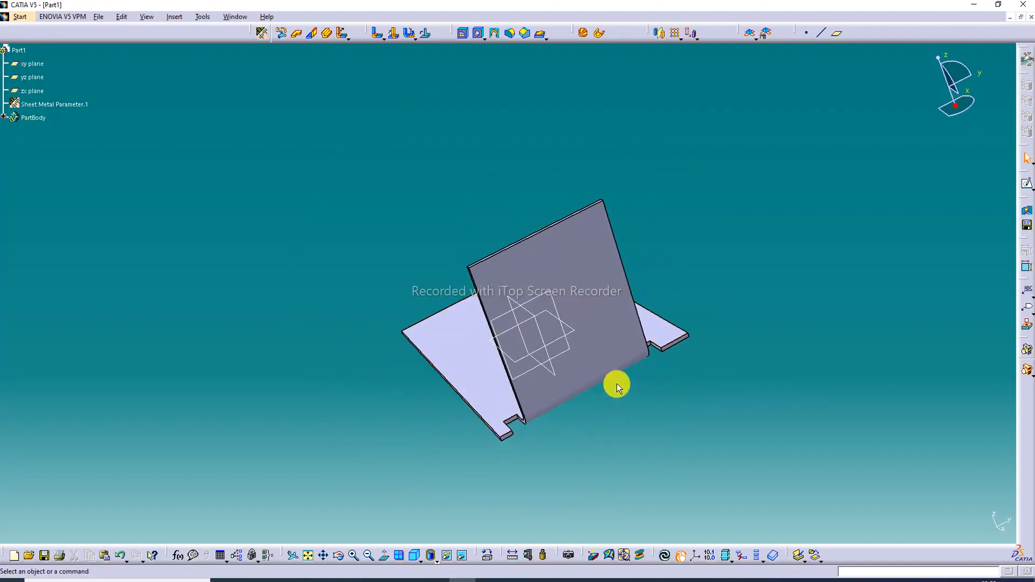
middle_click_drag(617, 384, 684, 356)
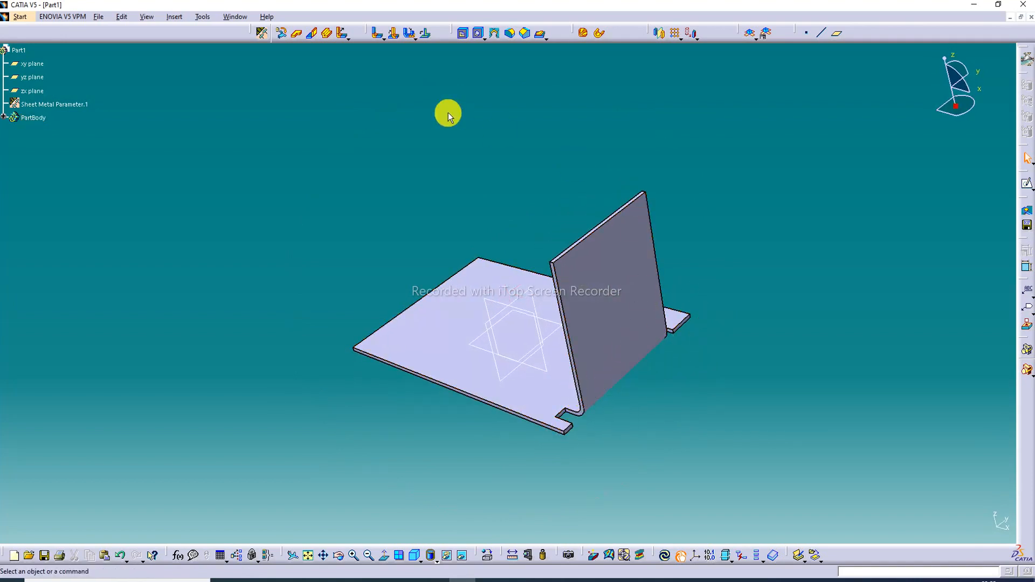
Change the part's bend extremities to Round relief in the sheet metal parameters.
left_click(262, 33)
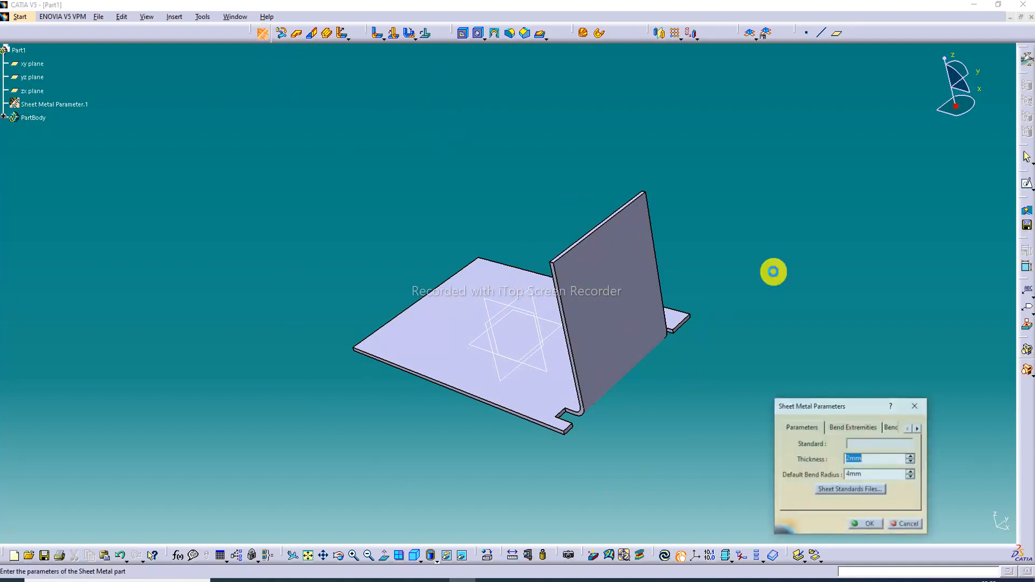
left_click(859, 432)
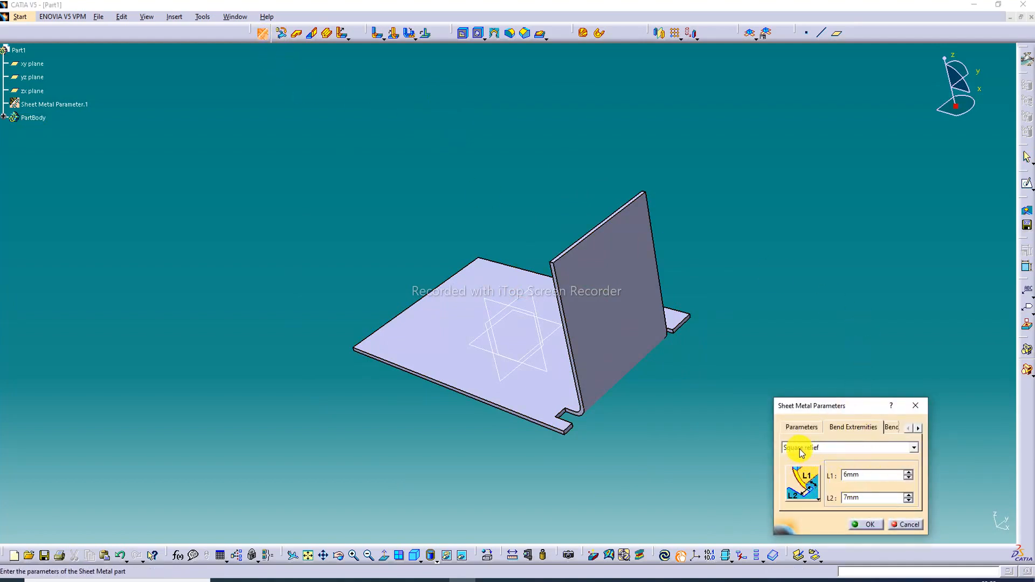
left_click(834, 448)
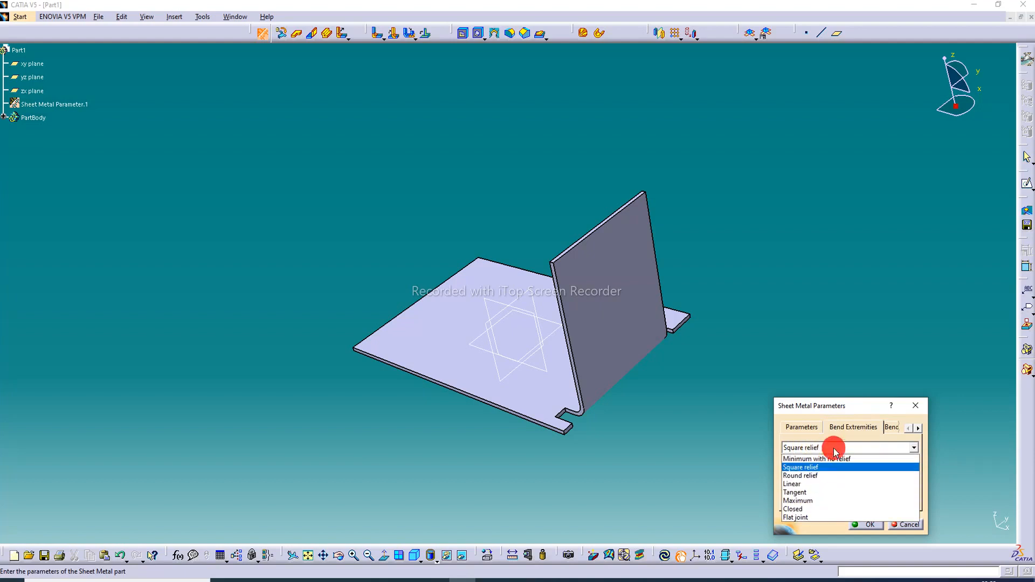
left_click(818, 476)
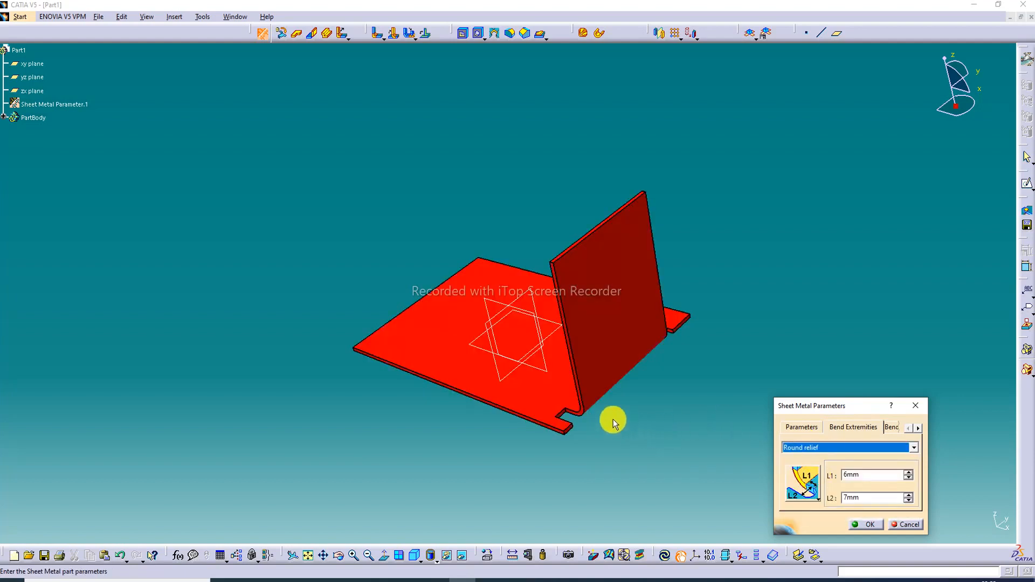
left_click(868, 525)
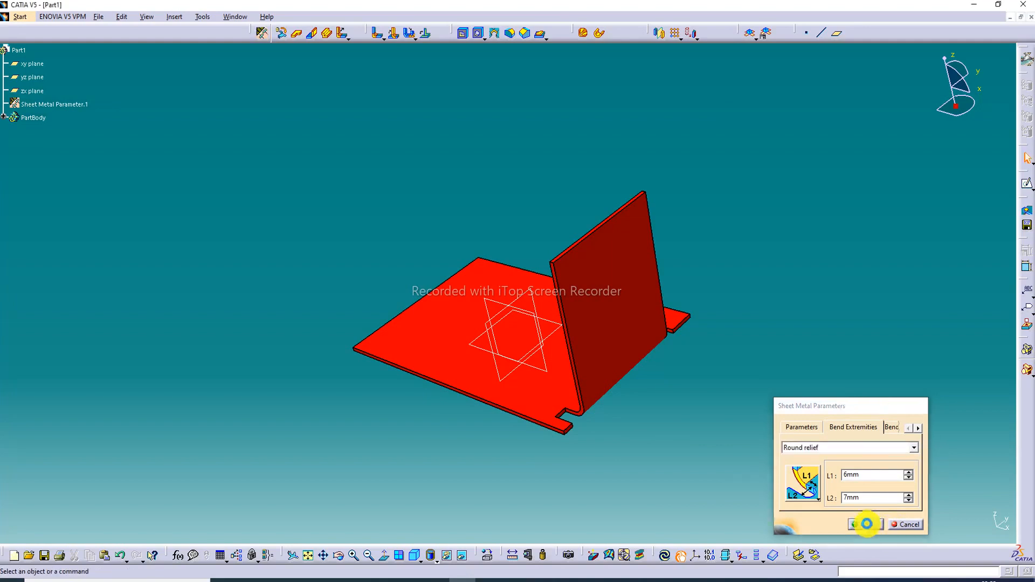
Update the part by reopening and accepting the edge wall's definition, and view the relief notches beside the bend.
double_click(620, 330)
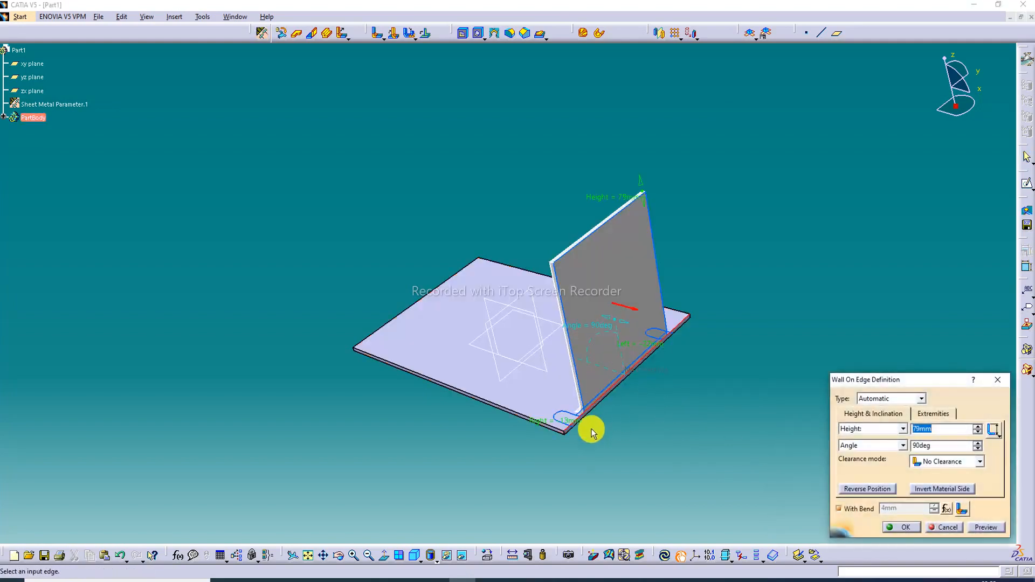
left_click(913, 530)
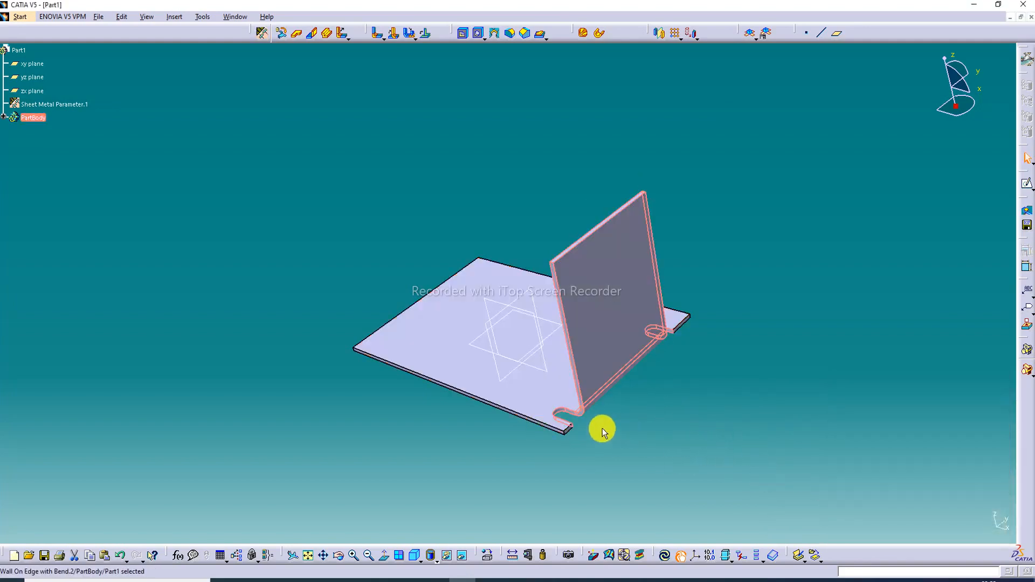
left_click(659, 386)
middle_click_drag(659, 386, 458, 446)
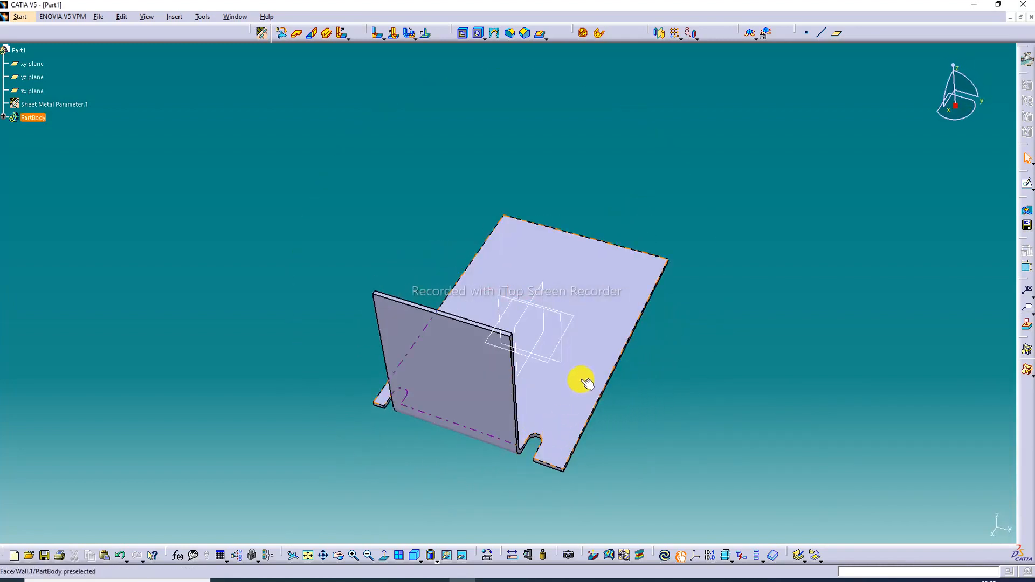
double_click(483, 398)
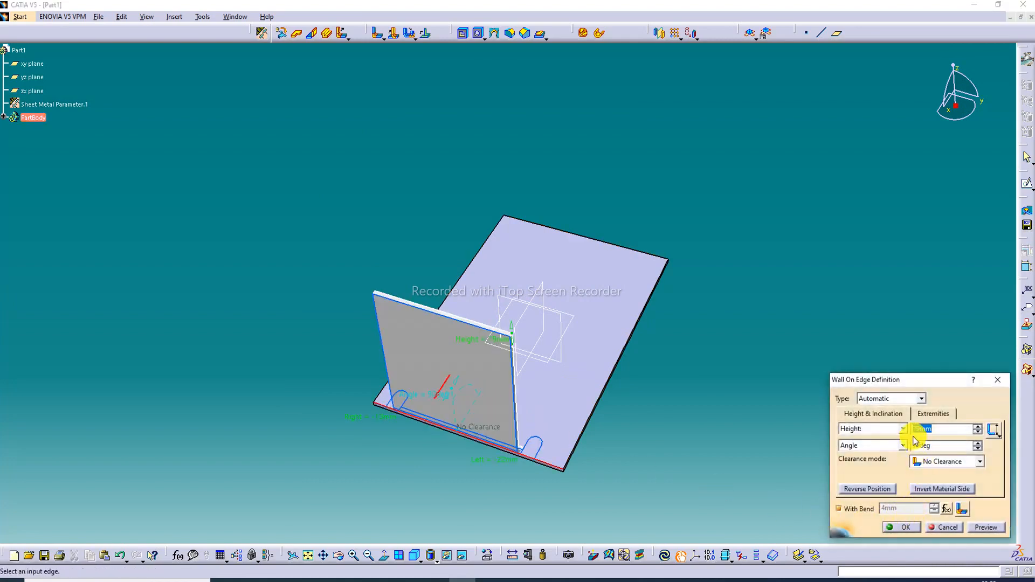
left_click(998, 380)
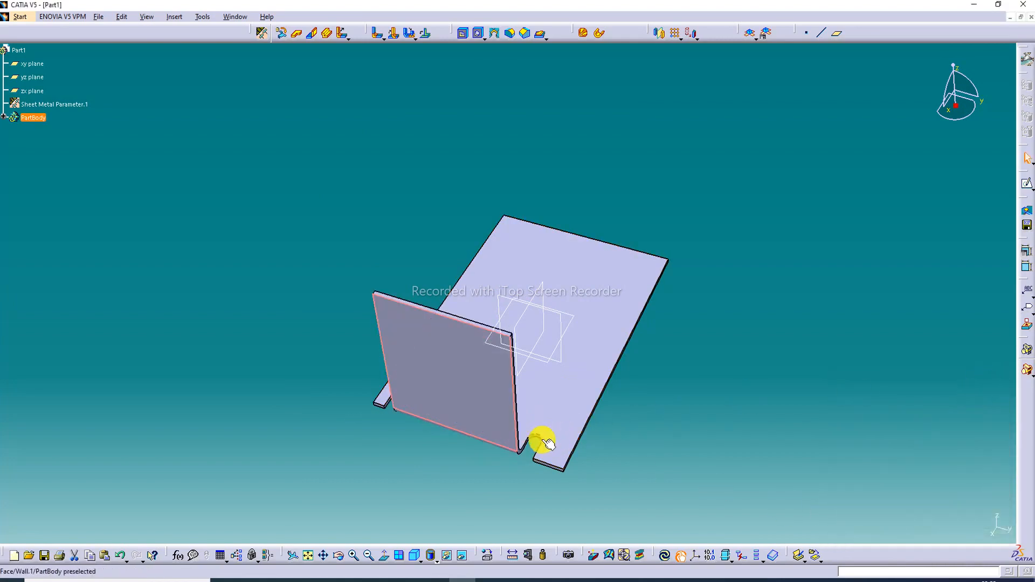
left_click(527, 445)
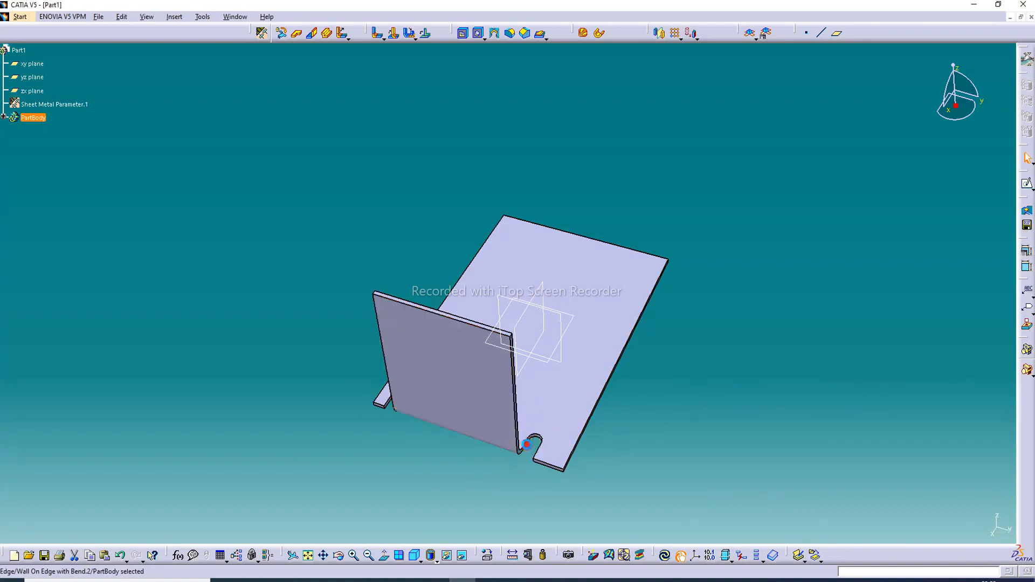
double_click(527, 445)
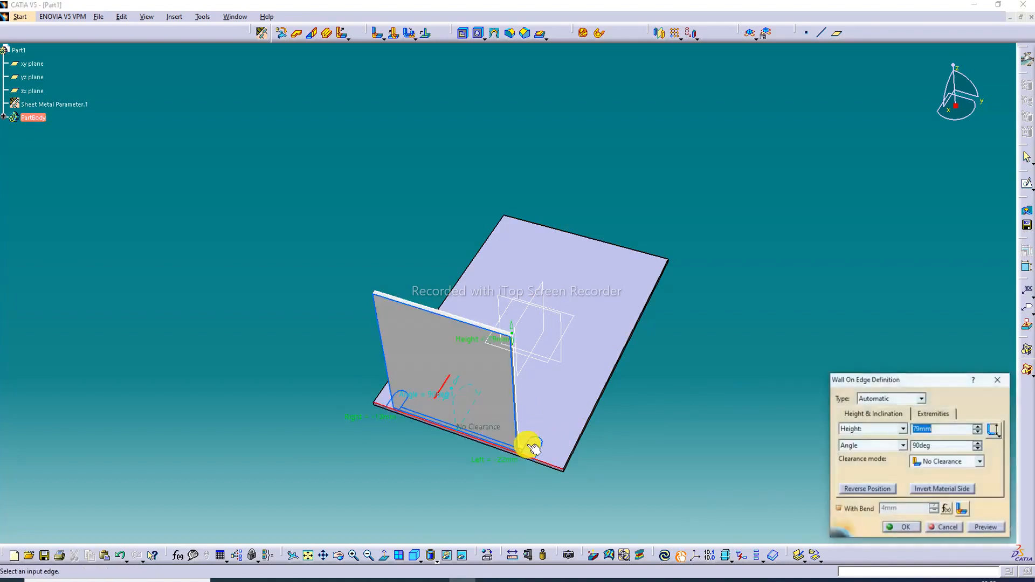
left_click(998, 380)
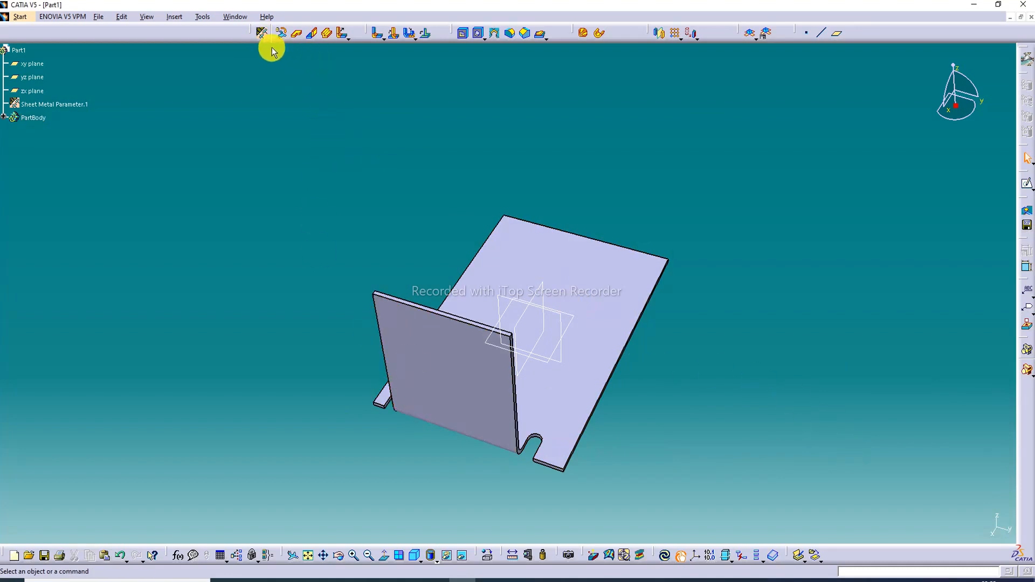
Enlarge the round relief in the sheet metal parameters to L1 10 mm and L2 8 mm.
left_click(262, 34)
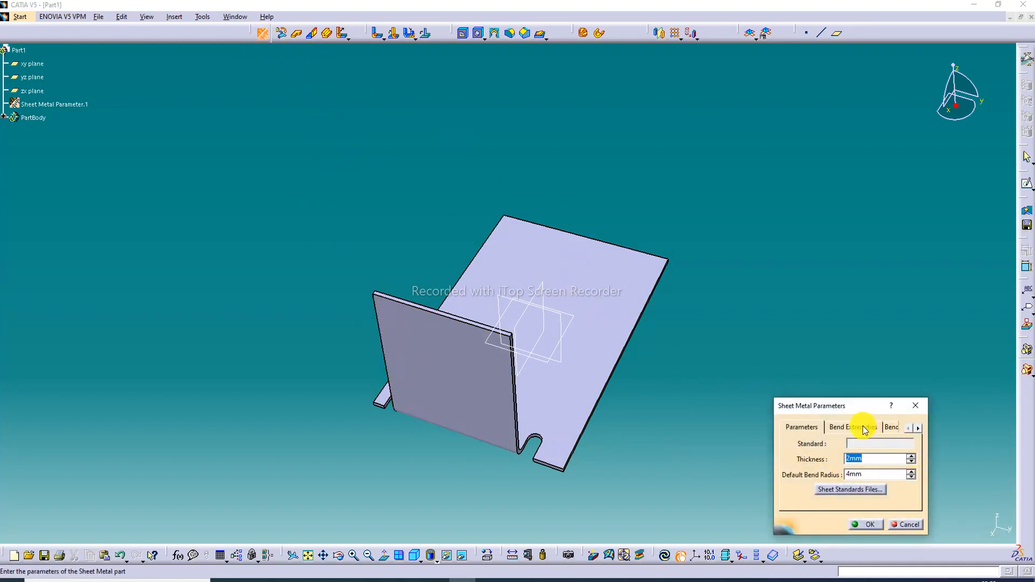
left_click(863, 427)
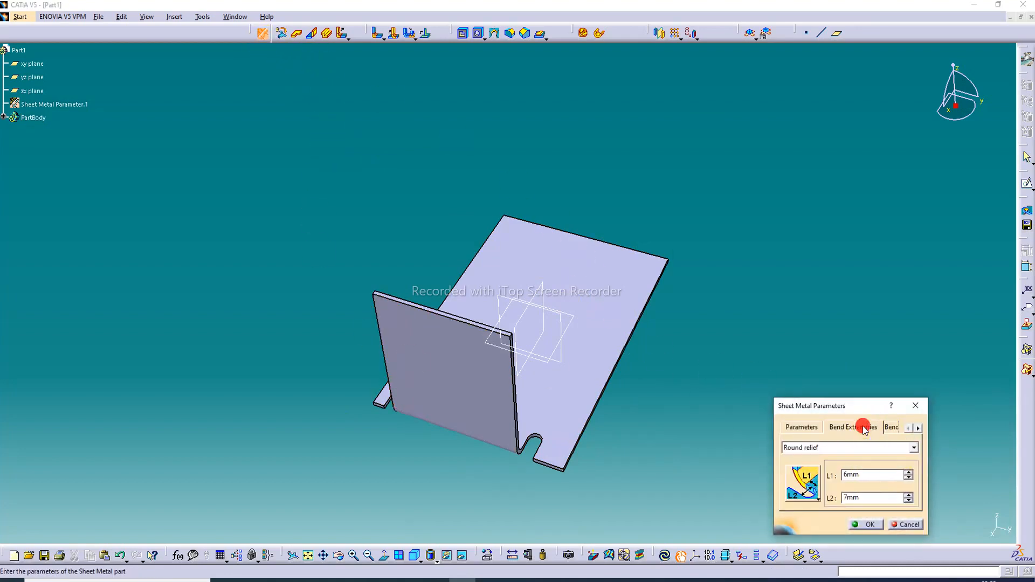
left_click(909, 473)
left_click(909, 473)
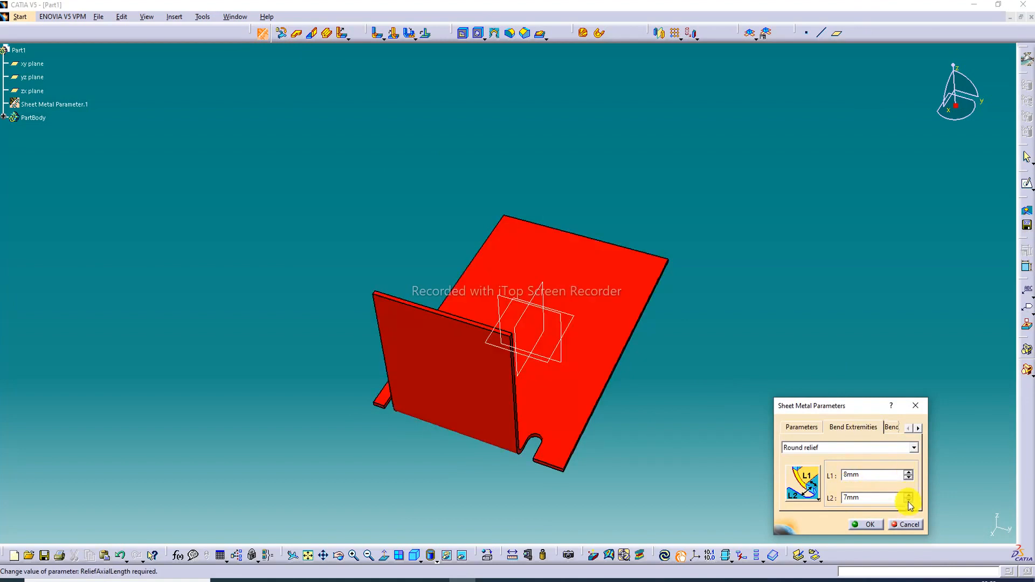
left_click(910, 473)
left_click(909, 473)
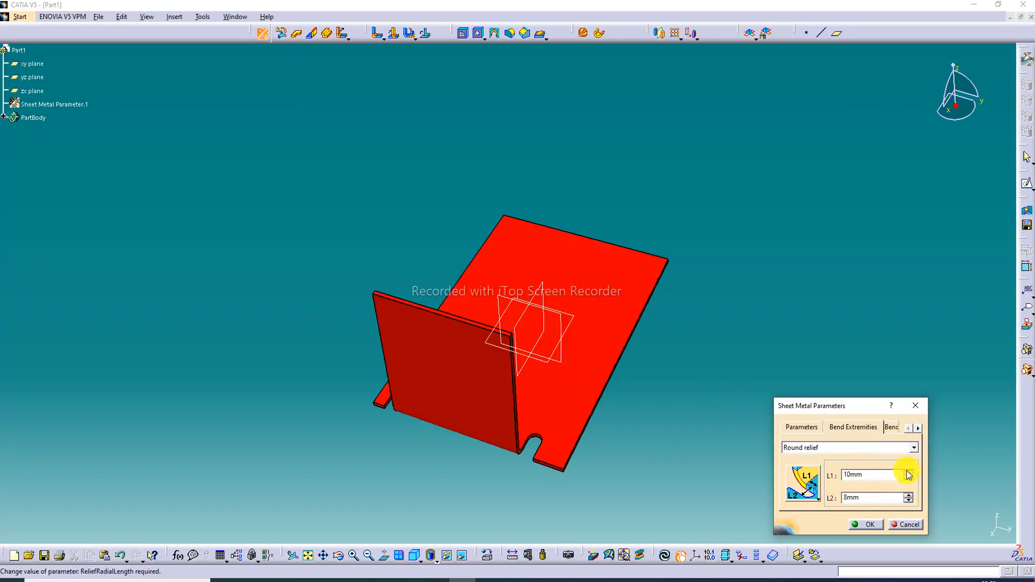
left_click(869, 525)
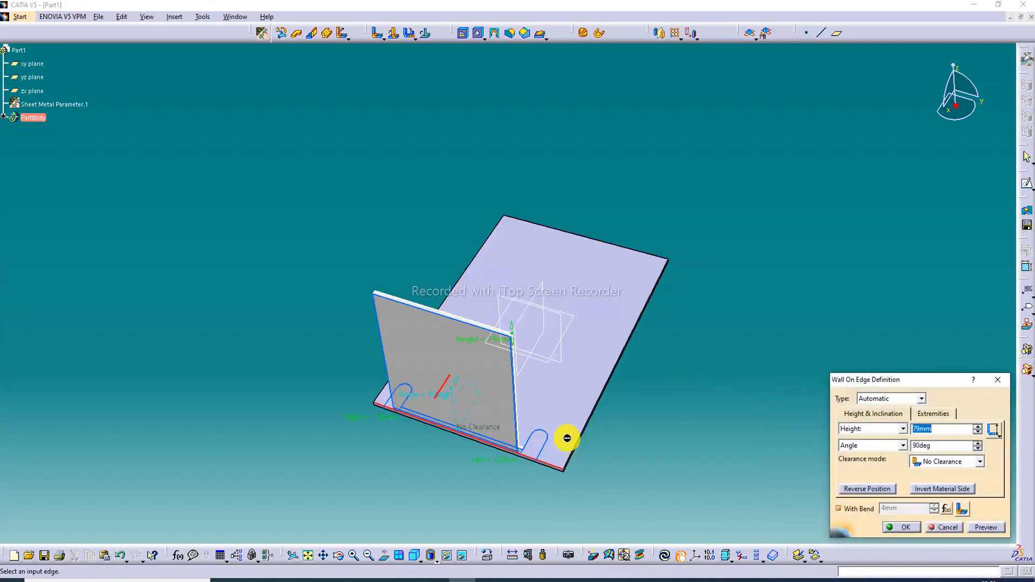
Accept the edge wall's definition to apply the enlarged round relief, and inspect the notches on both sides of the bend.
left_click(906, 527)
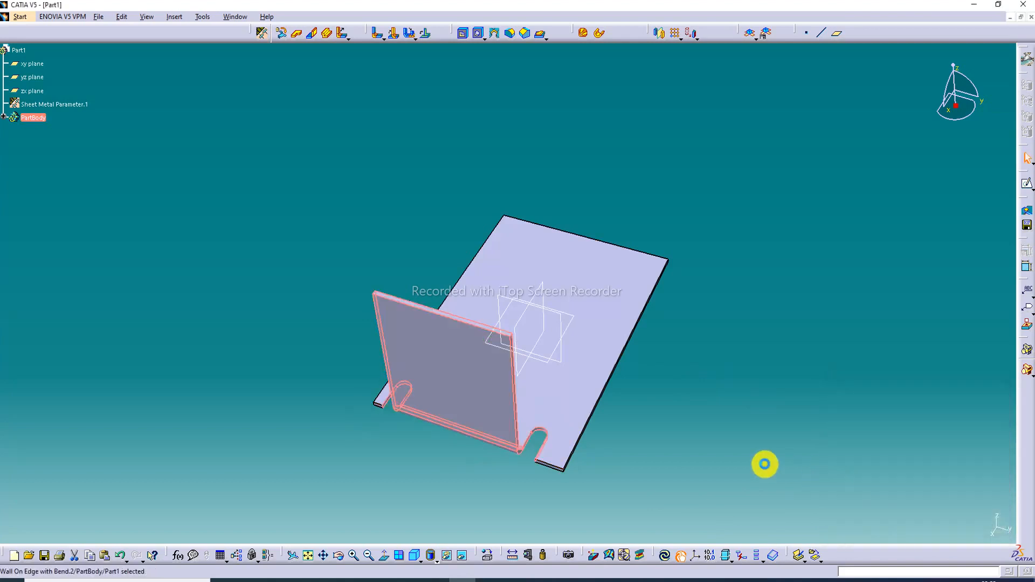
middle_click_drag(586, 336, 455, 319)
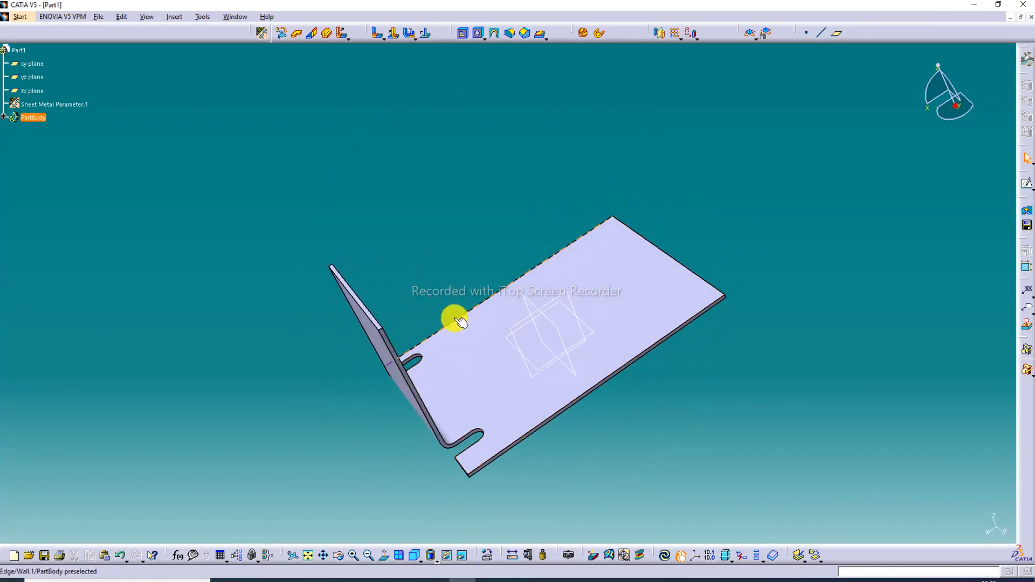
middle_click_drag(667, 290, 562, 244)
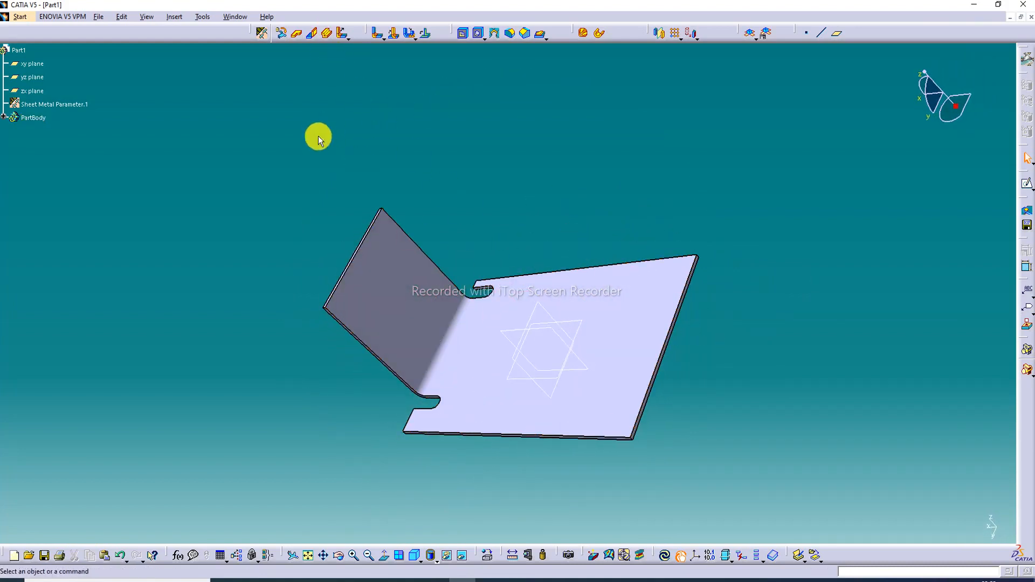
Start a new Wall On Edge and set its type to Sketch Based.
left_click(312, 34)
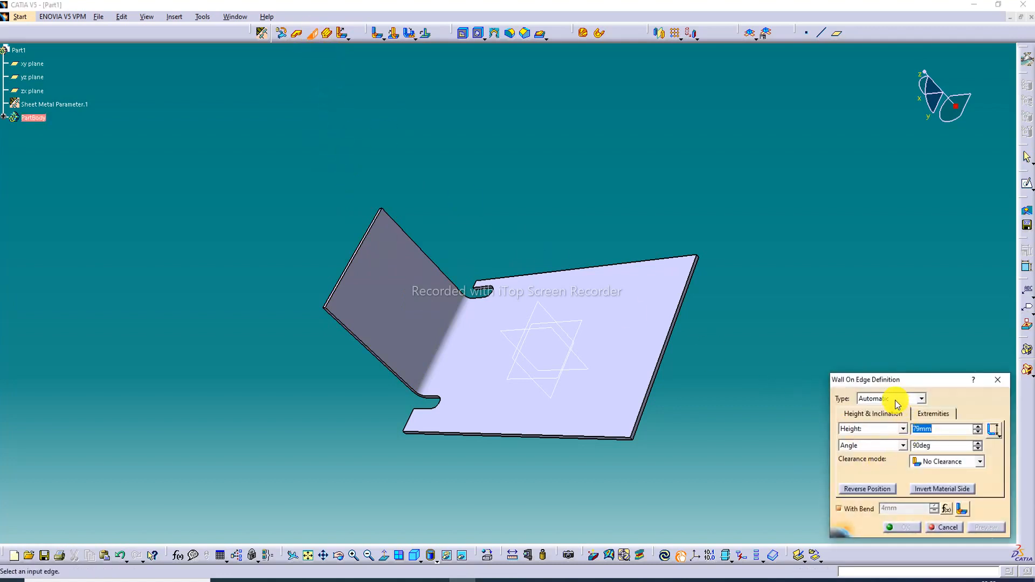
left_click(904, 401)
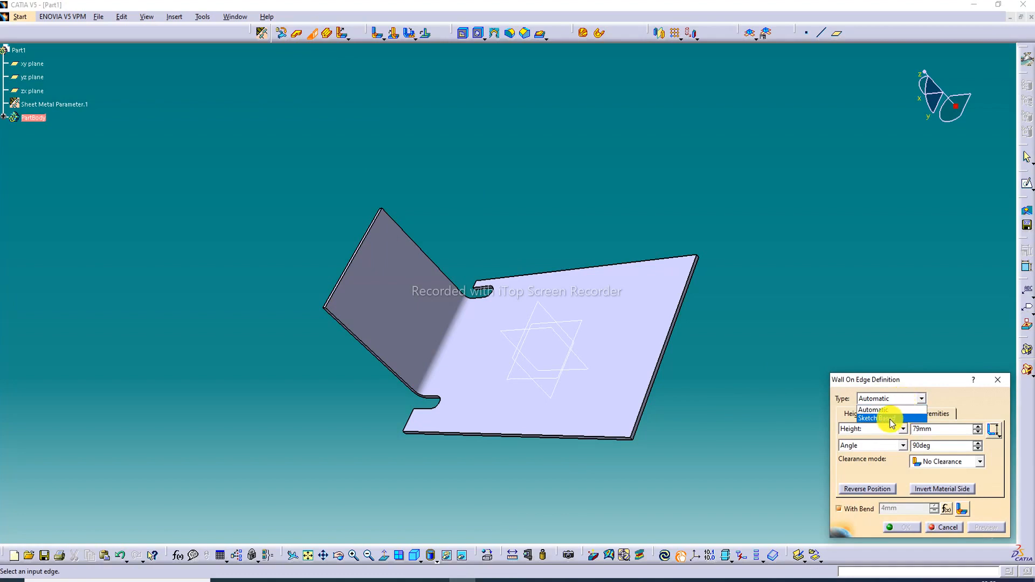
left_click(891, 420)
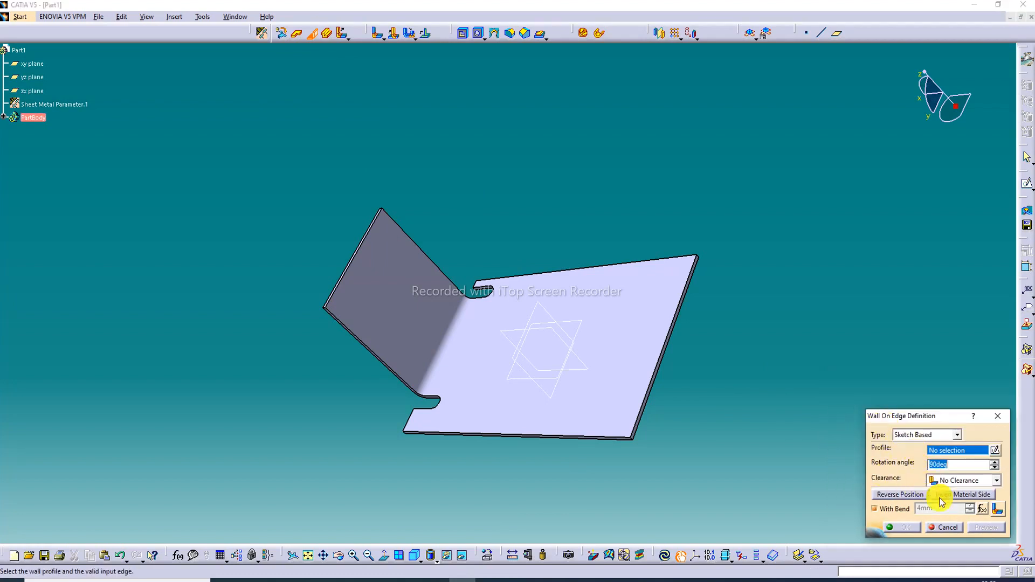
left_click(685, 371)
middle_click_drag(685, 371, 649, 361)
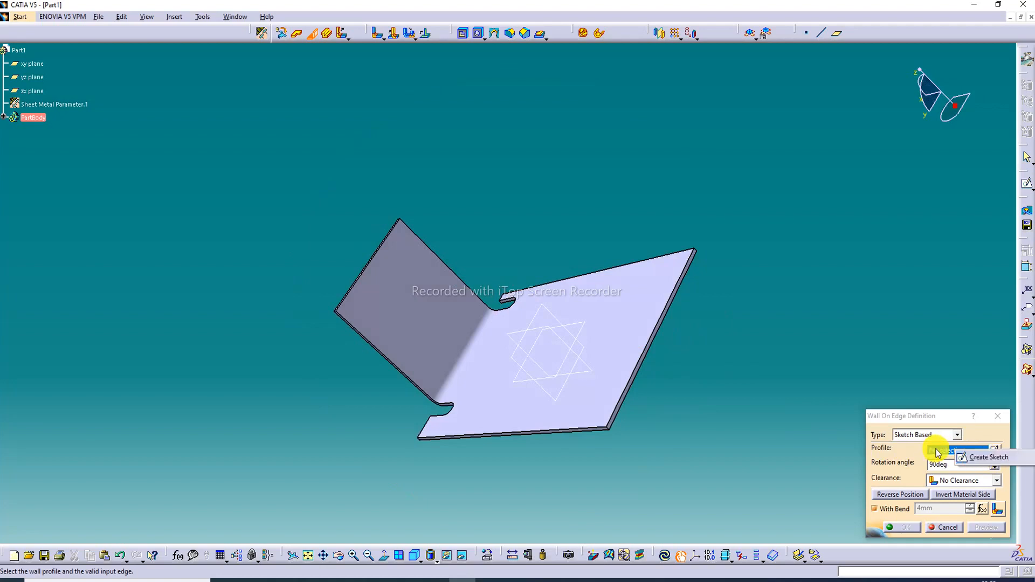
left_click(927, 367)
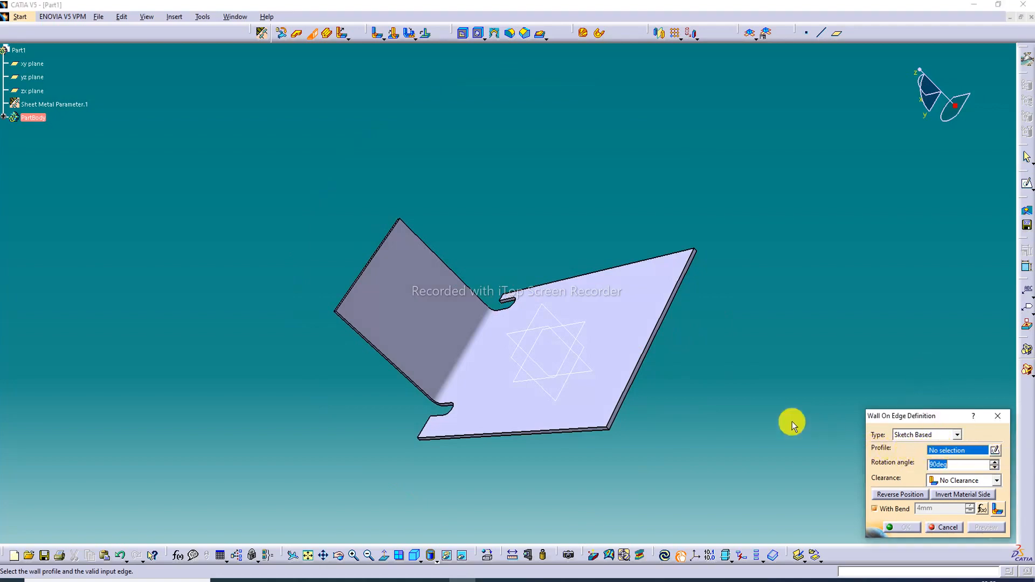
Create the wall's profile sketch on the base plate's thin end face opposite the existing edge wall.
right_click(950, 451)
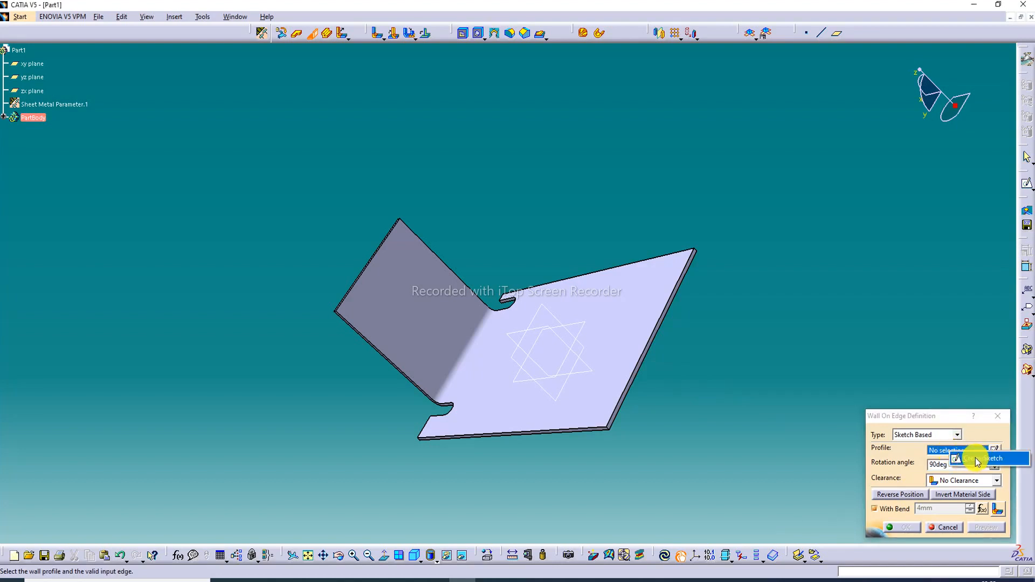
left_click(975, 459)
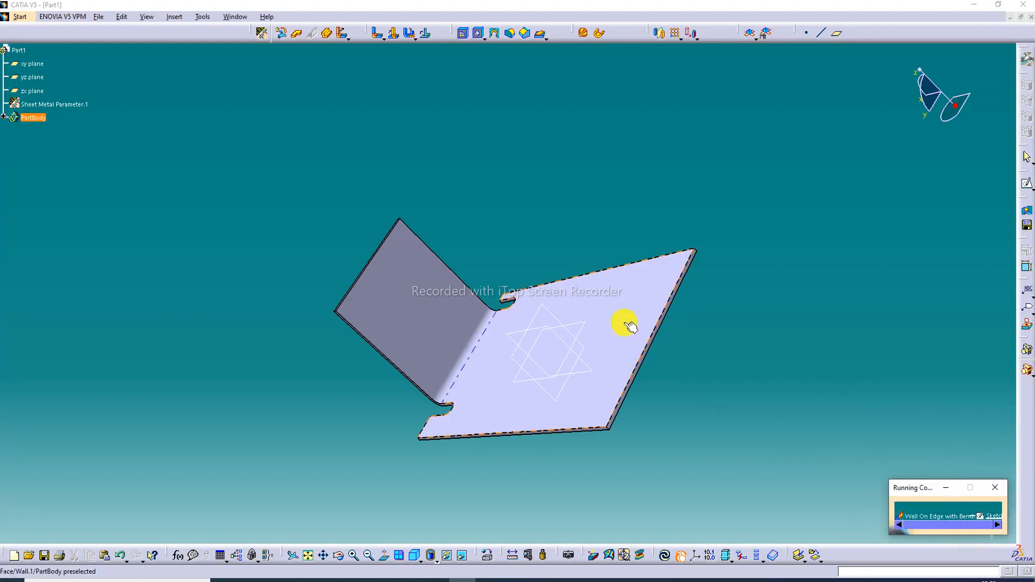
middle_click_drag(683, 365, 658, 326)
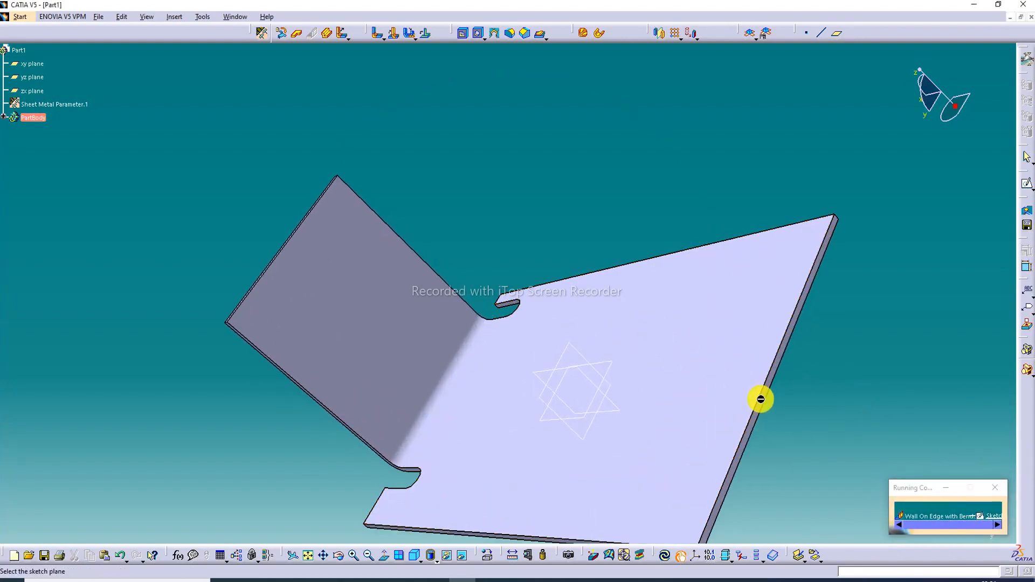
middle_click_drag(760, 404, 712, 324)
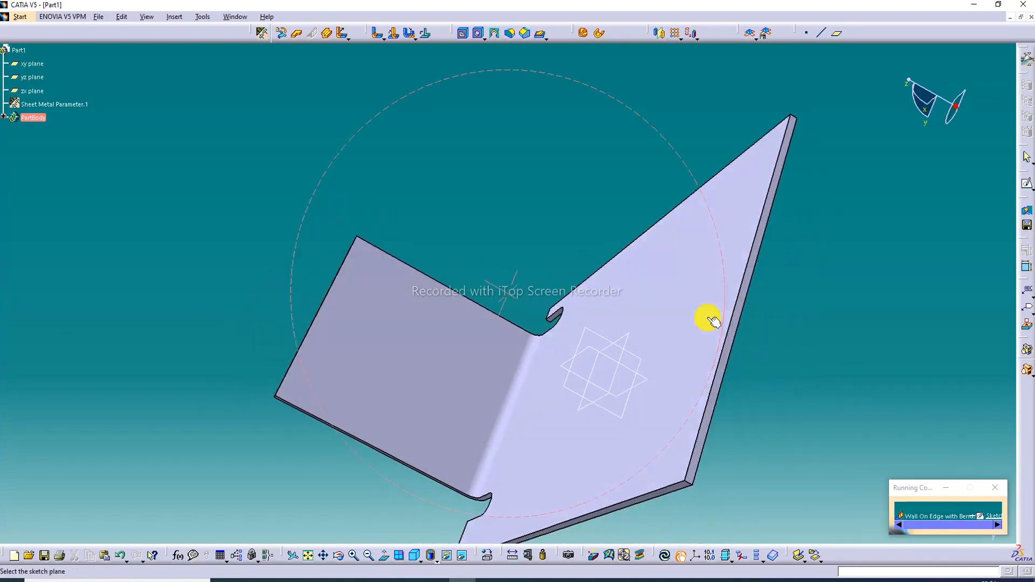
left_click(725, 354)
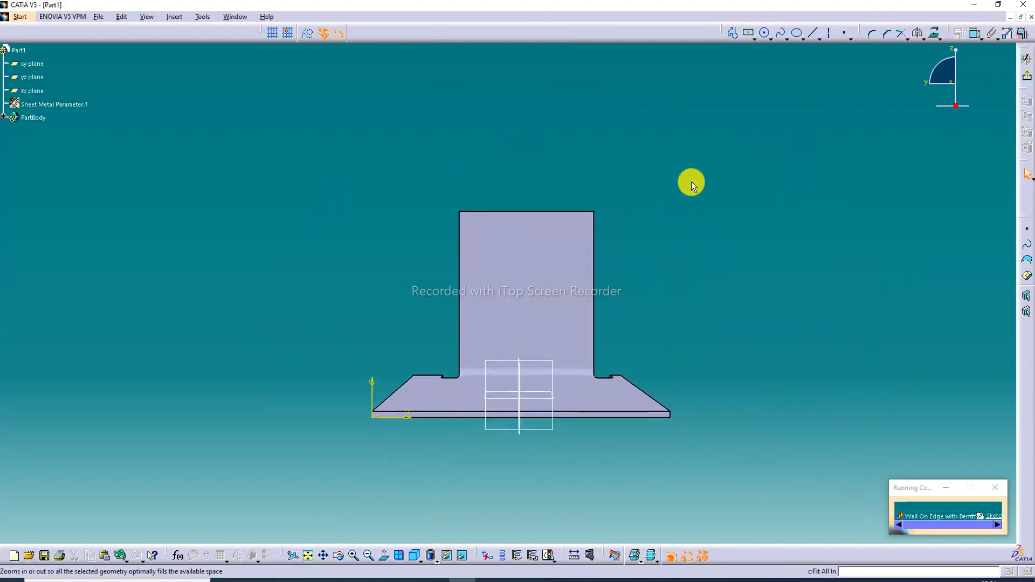
Project the upper long edge of the base plate's end face onto the sketch plane with Project 3D Elements.
left_click(734, 33)
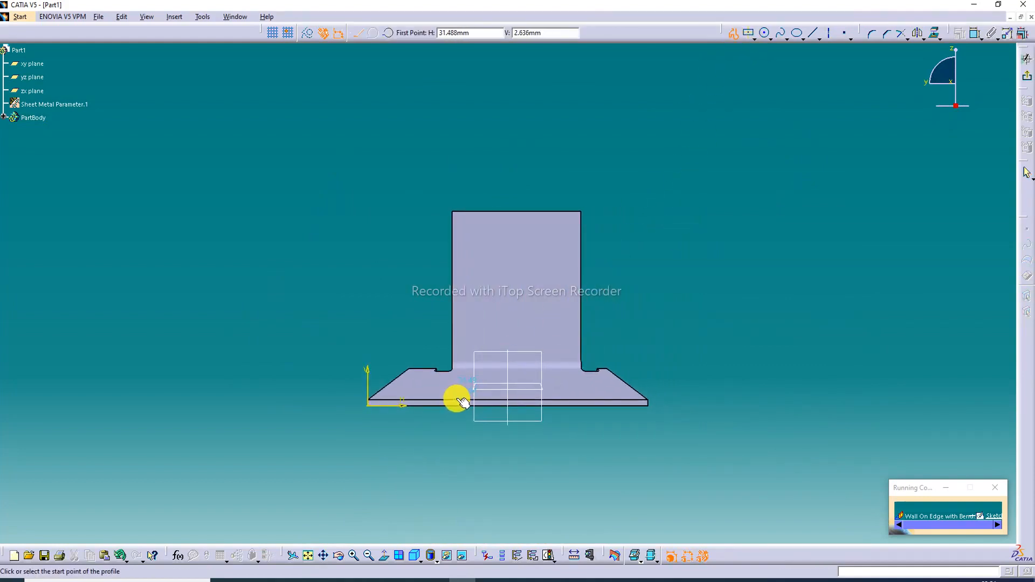
left_click(734, 33)
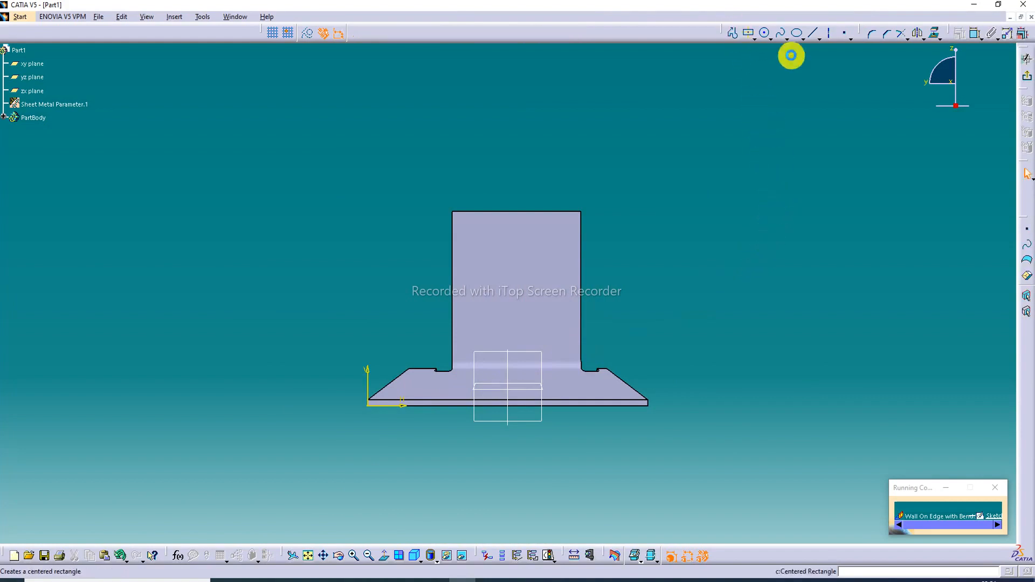
left_click(935, 34)
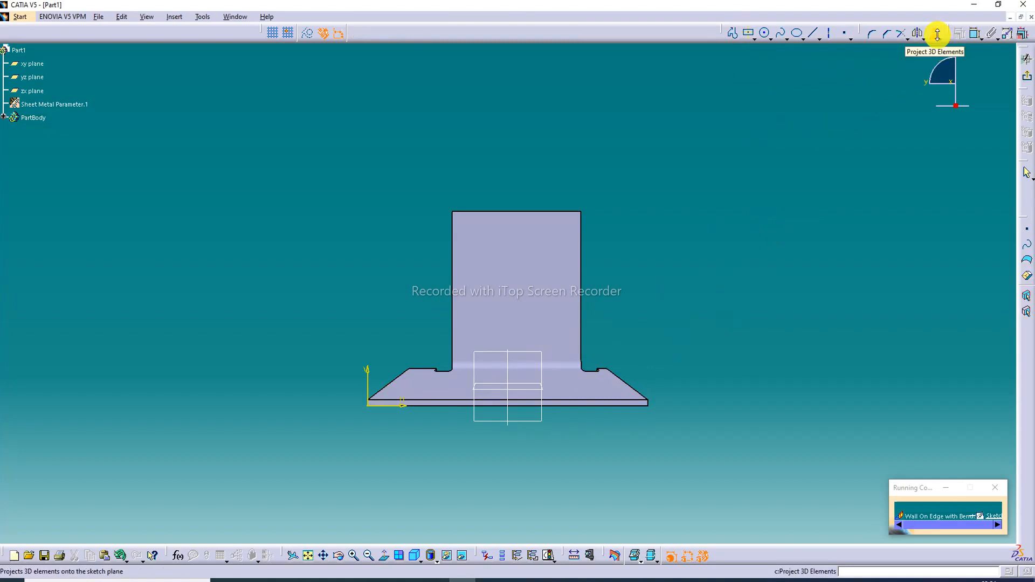
left_click(938, 34)
left_click(583, 400)
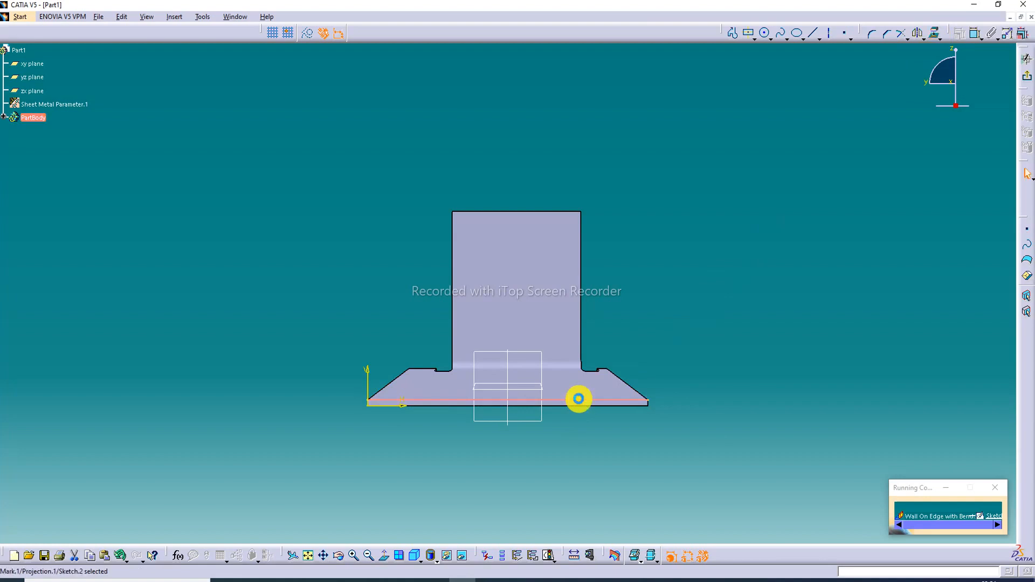
Sketch a three-sided open profile about 51 mm wide and 36 mm high, rising from the projected edge with vertical sides.
left_click(927, 136)
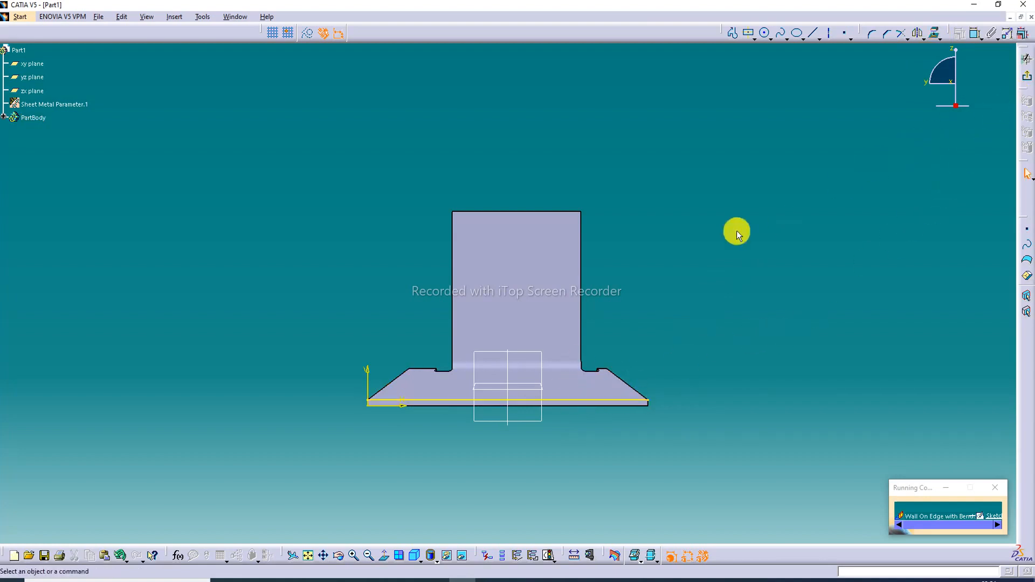
left_click(733, 33)
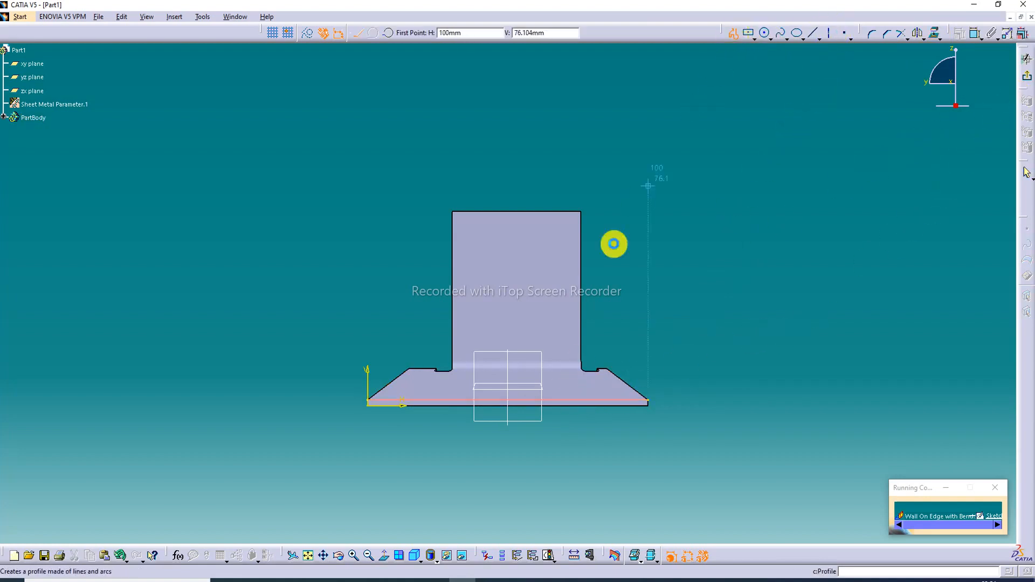
left_click(455, 399)
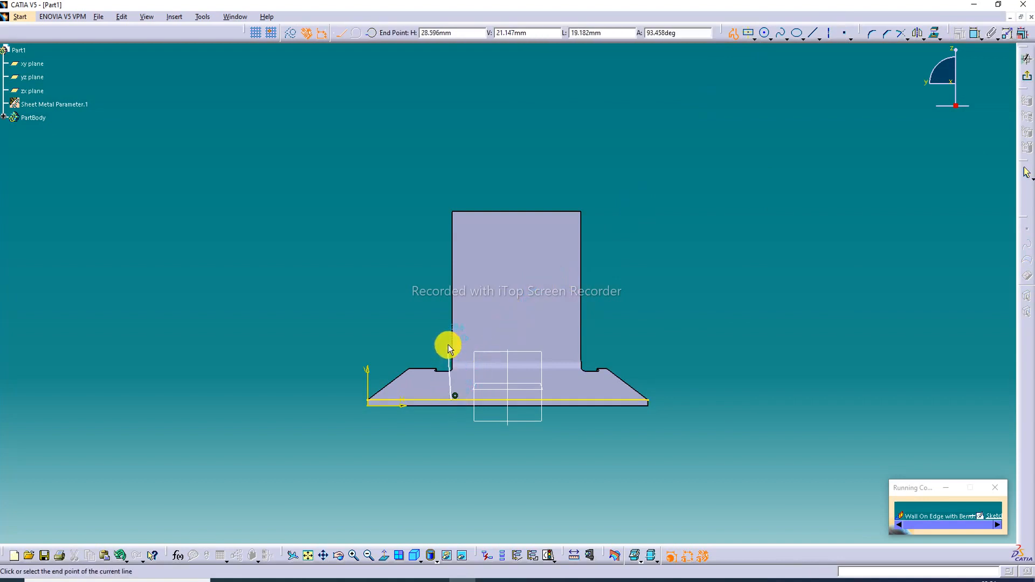
left_click(451, 295)
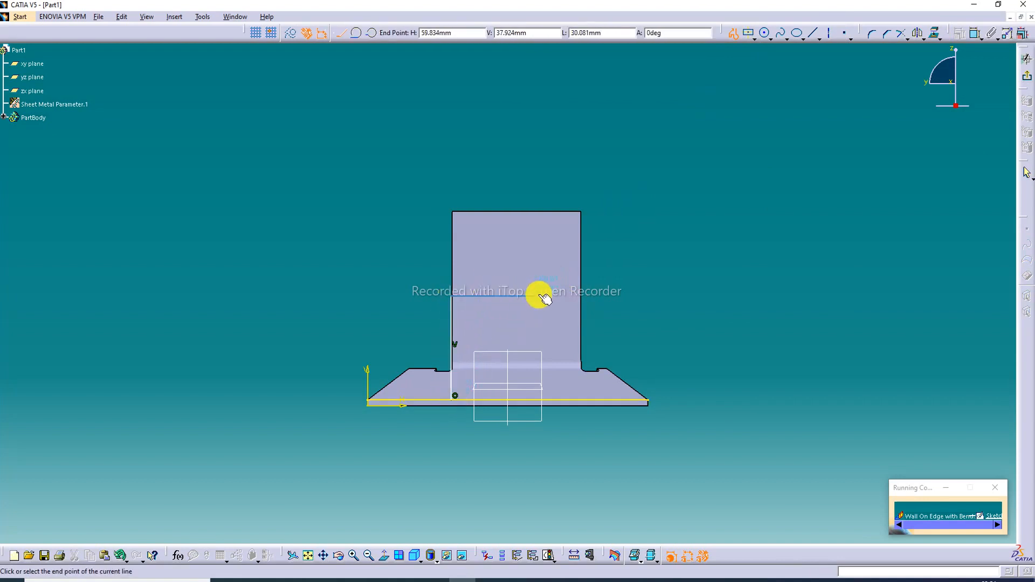
left_click(597, 297)
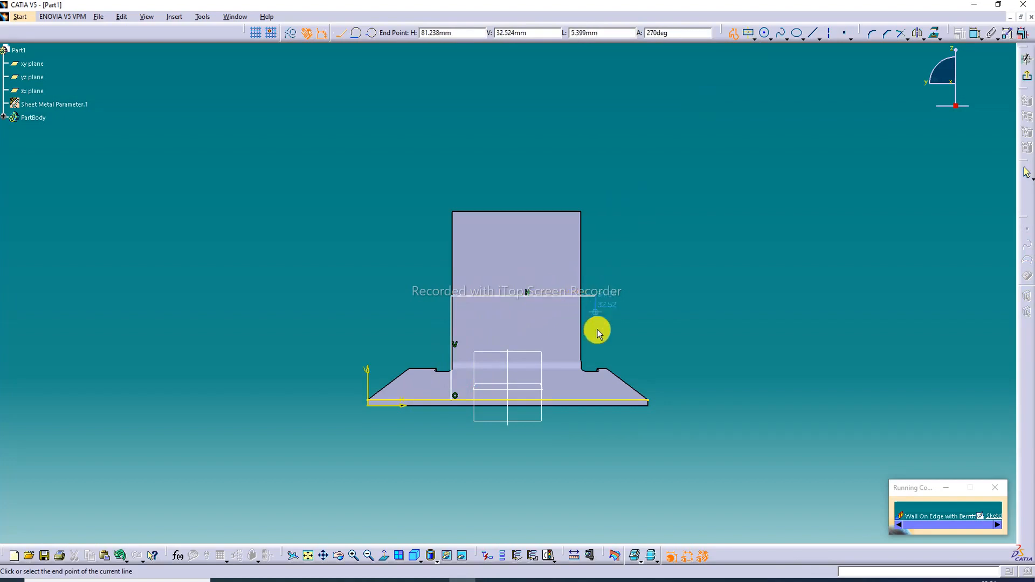
left_click(599, 398)
left_click(733, 33)
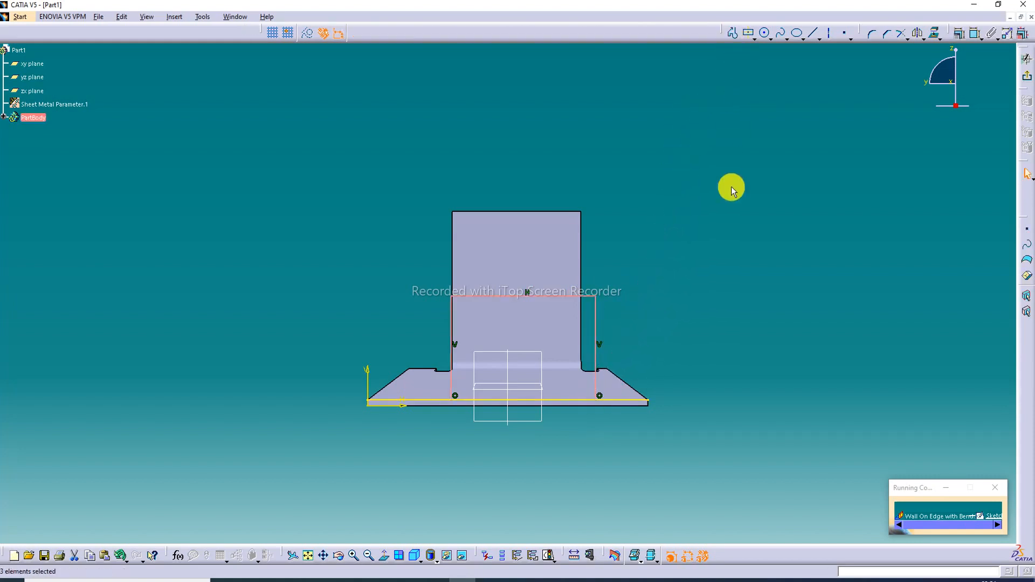
left_click(733, 184)
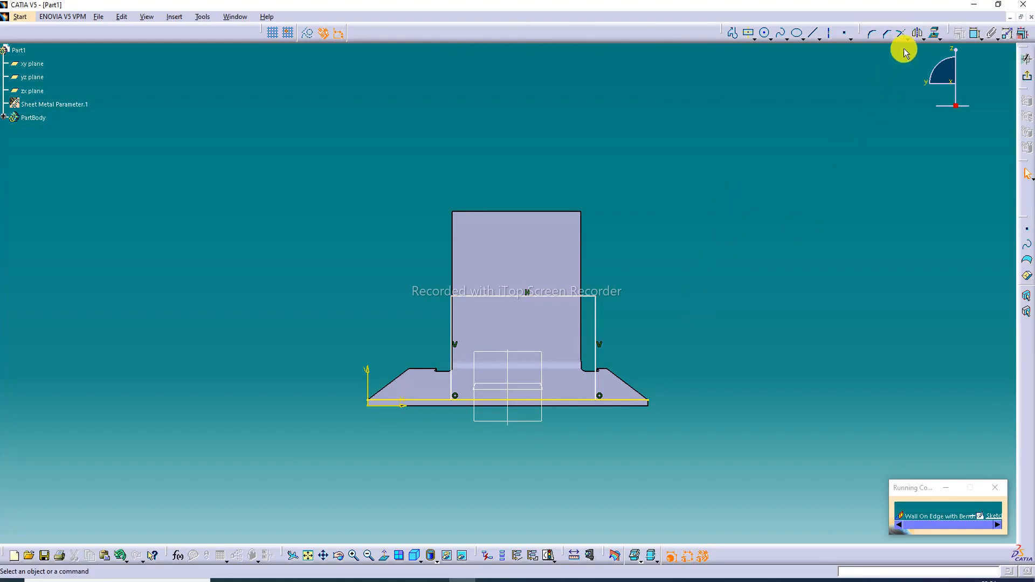
Trim the projected edge with Quick Trim, removing the portions outside both vertical profile lines.
left_click(934, 35)
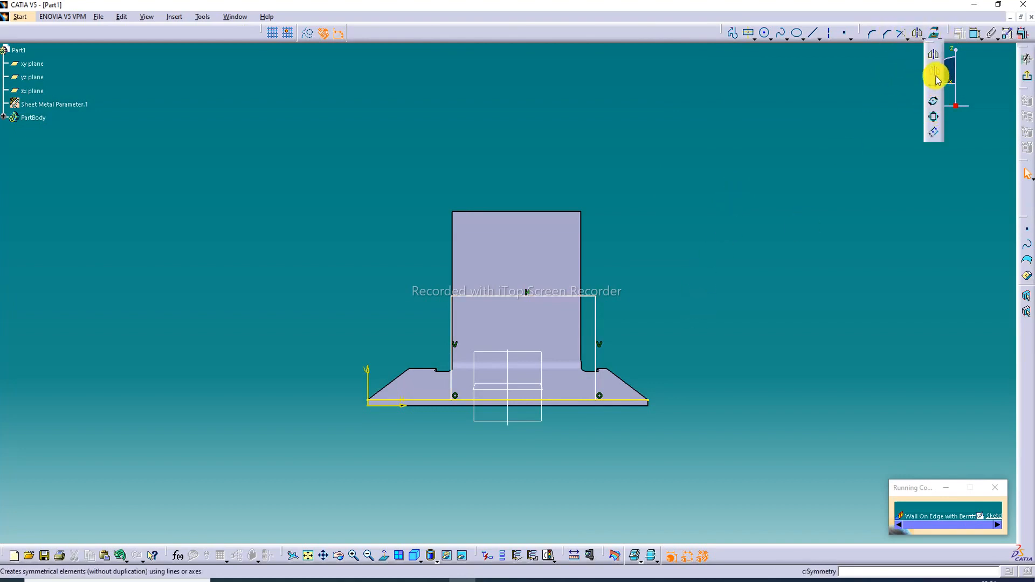
left_click(908, 39)
left_click(918, 100)
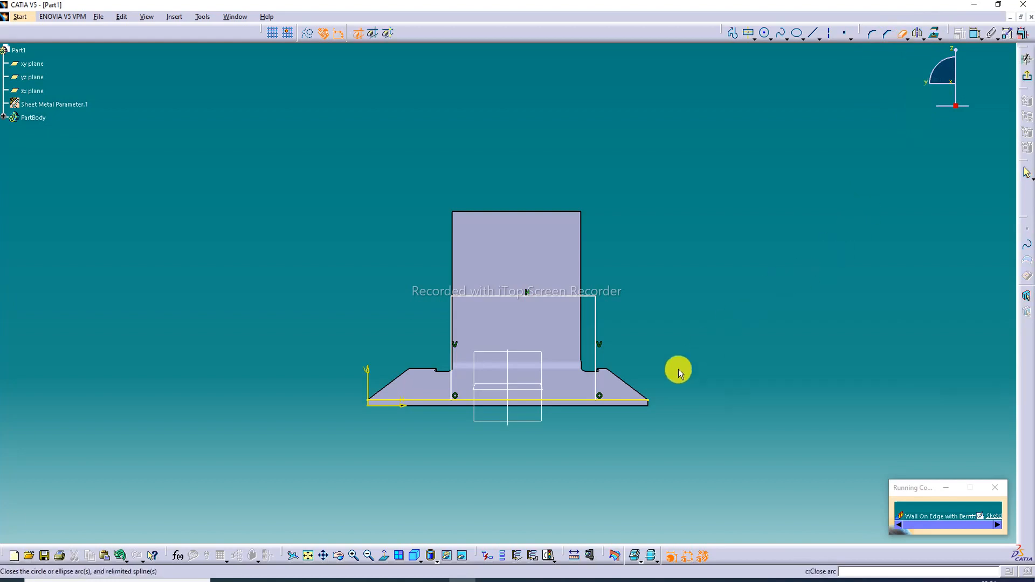
left_click(626, 388)
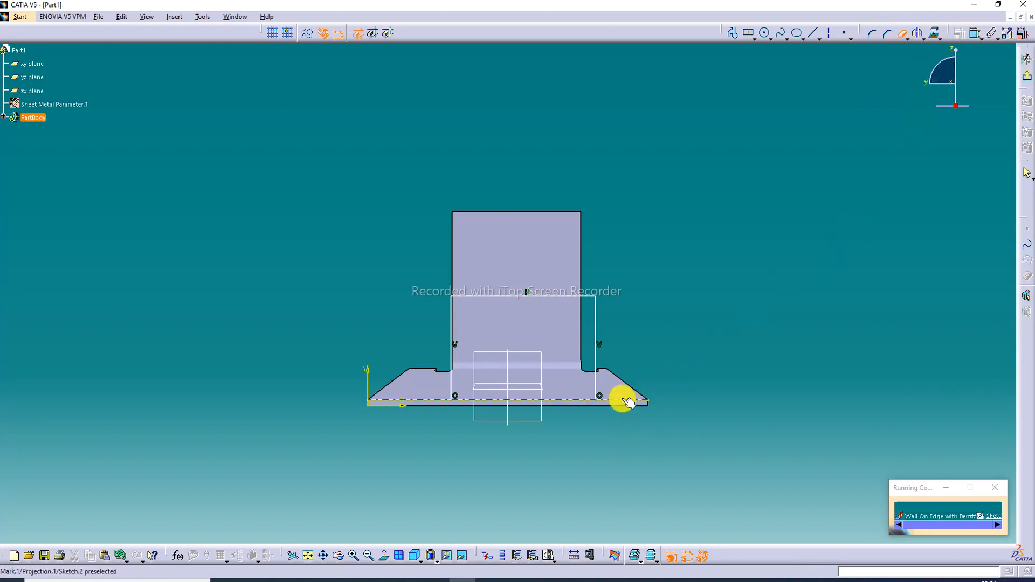
left_click(421, 404)
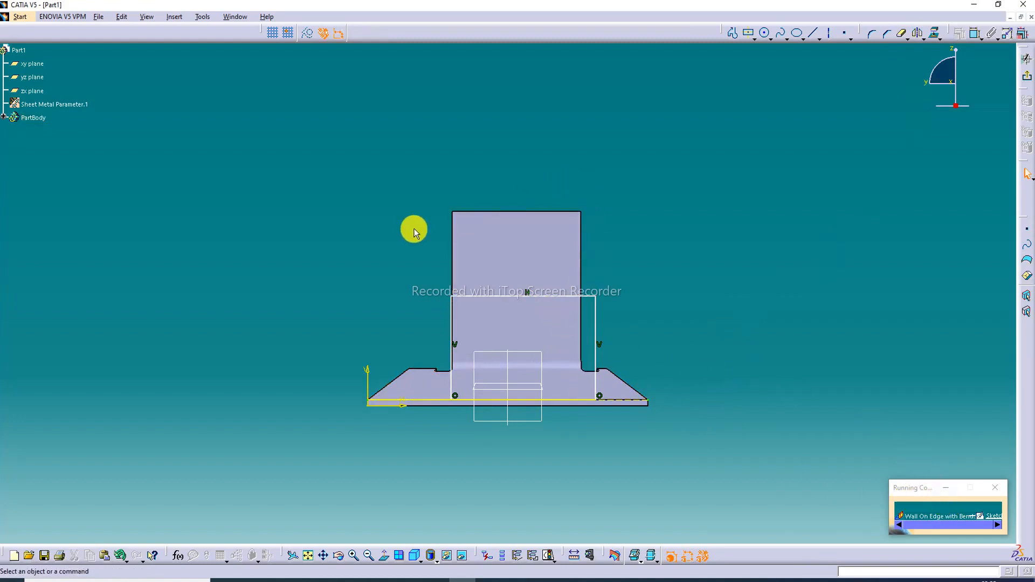
middle_click_drag(416, 229, 620, 350)
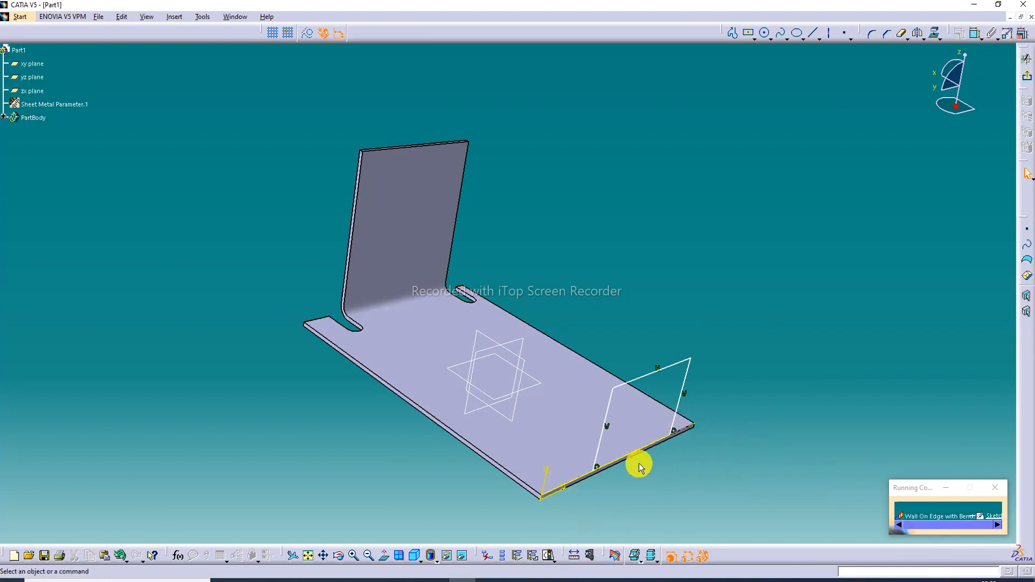
middle_click_drag(637, 465, 591, 402)
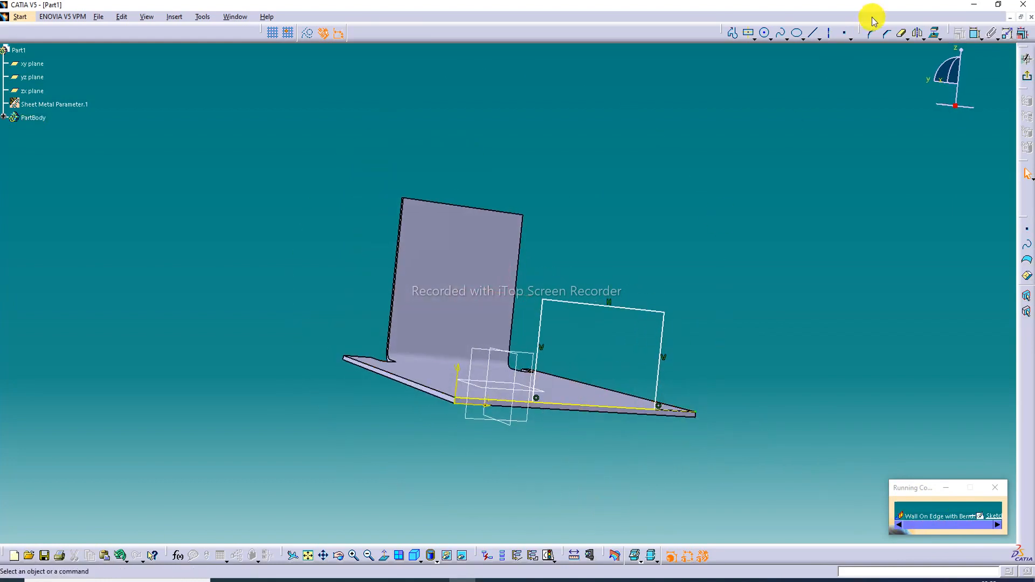
left_click(902, 37)
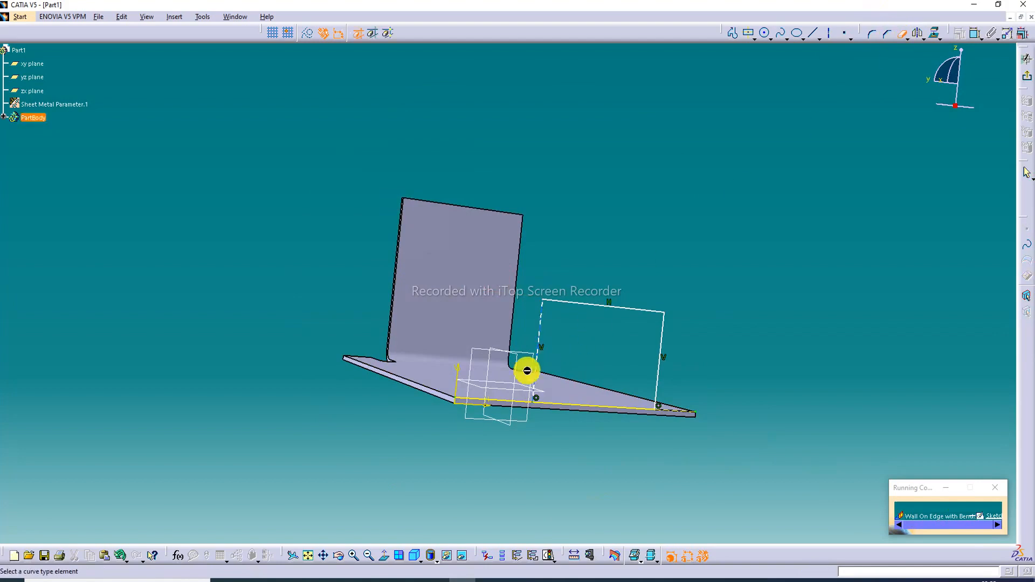
left_click(498, 400)
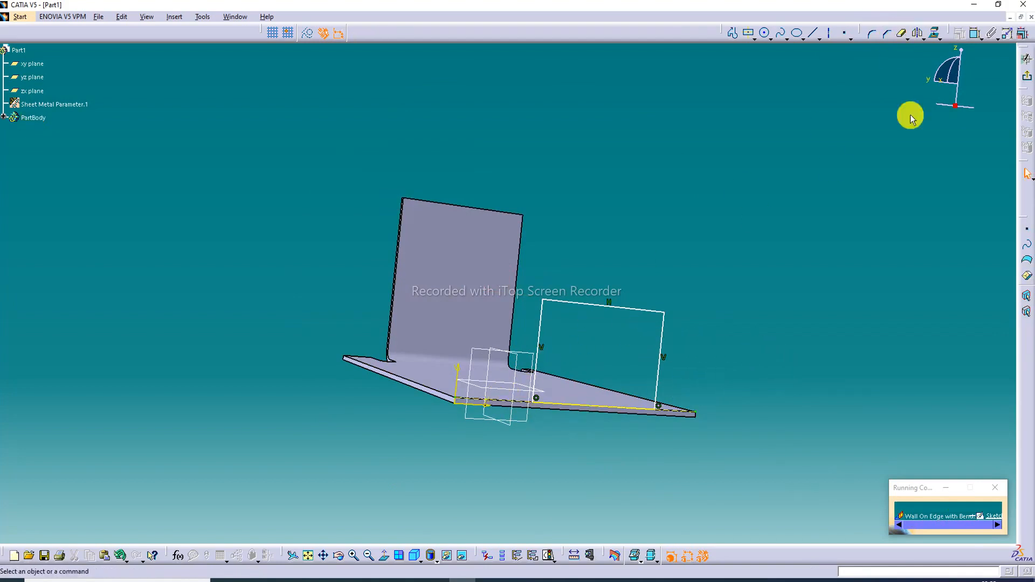
Exit the profile sketch and cancel the Sketch Based wall definition.
middle_click_drag(645, 243, 716, 328)
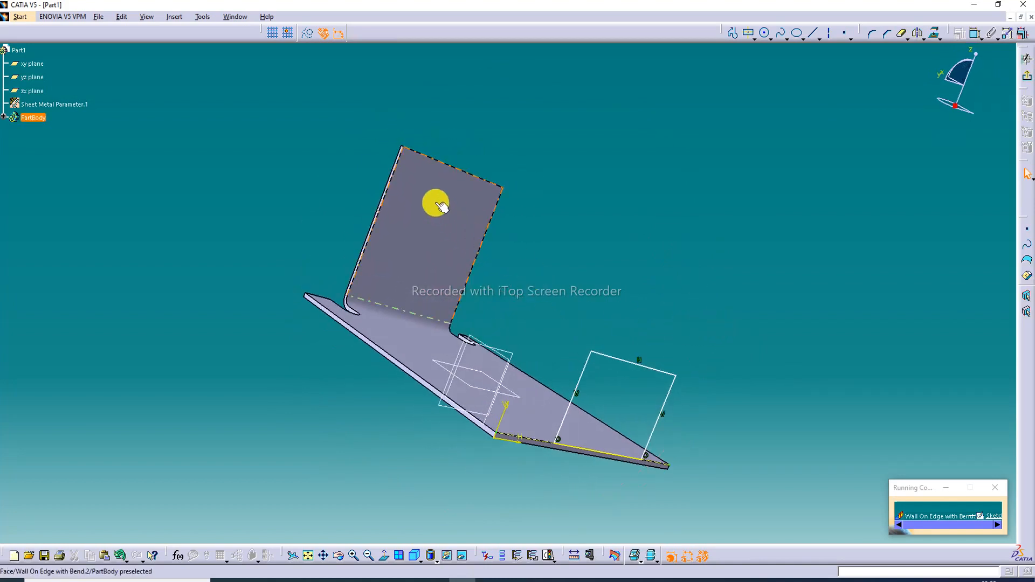
middle_click_drag(426, 250, 359, 340)
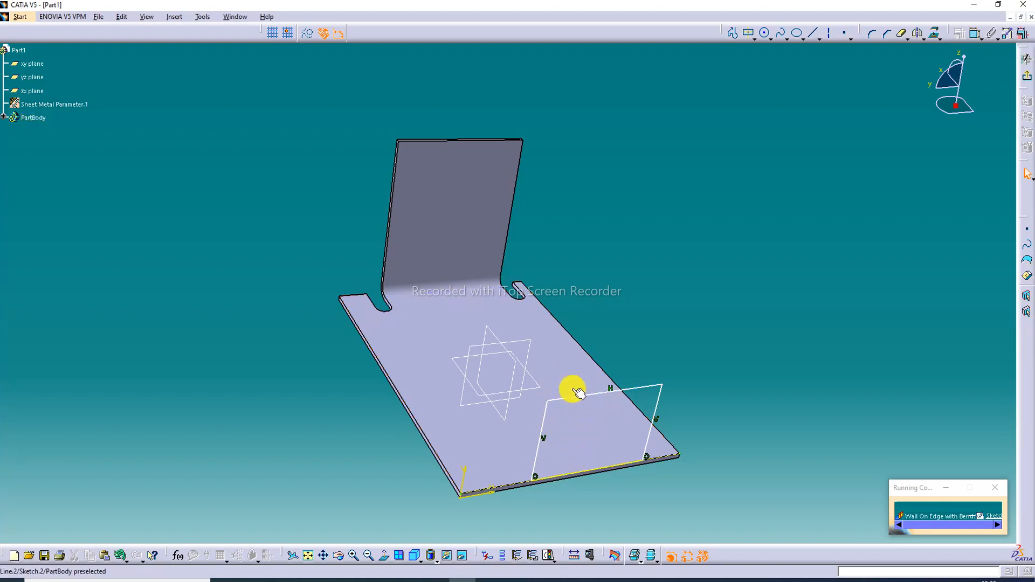
left_click(1027, 76)
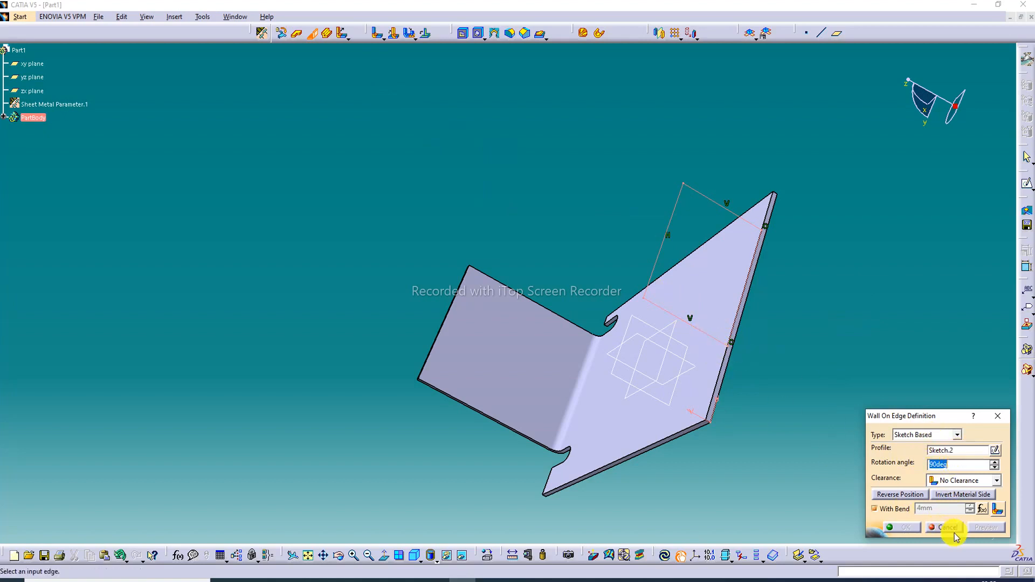
left_click(999, 415)
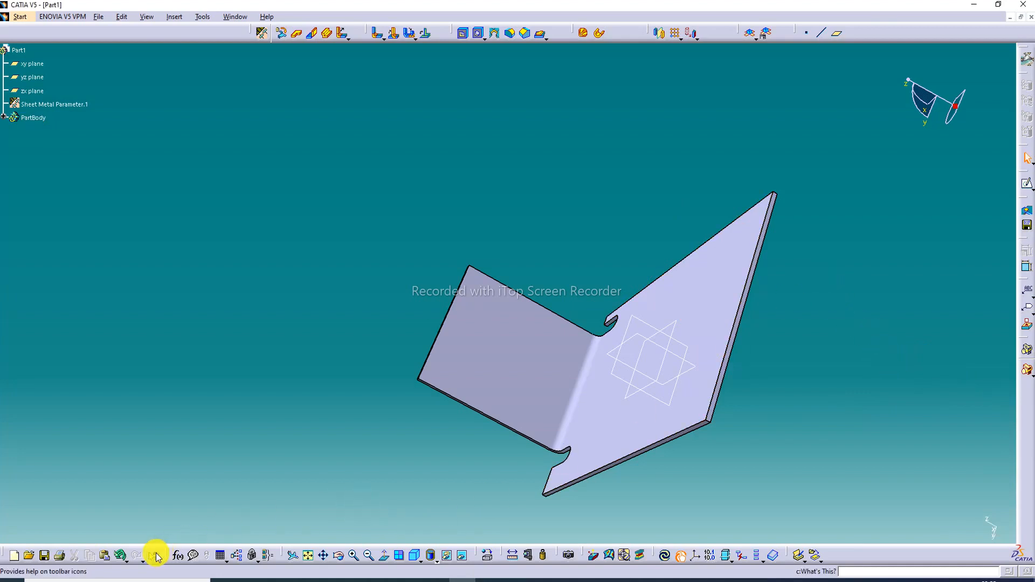
left_click(122, 557)
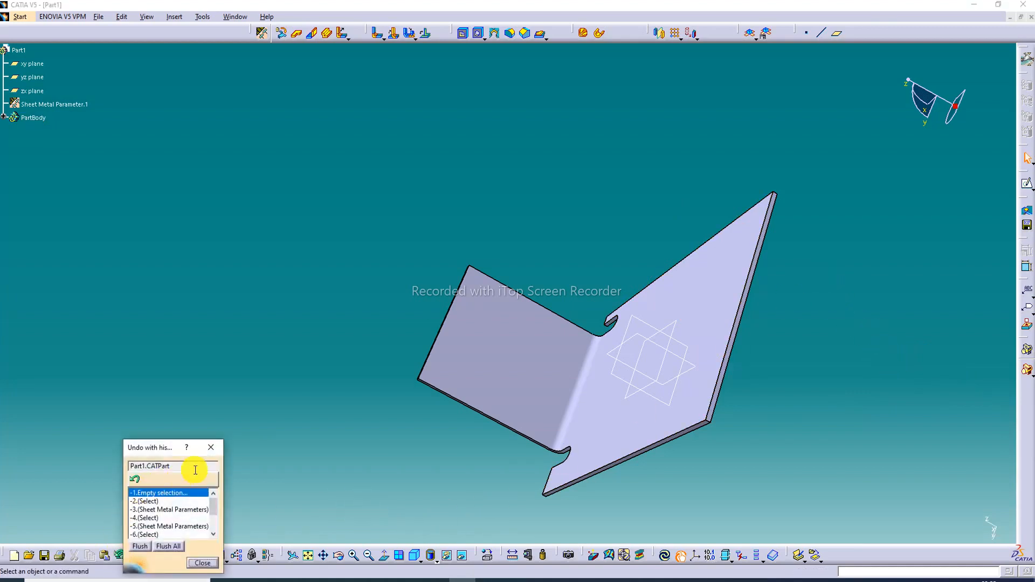
left_click(210, 448)
left_click(120, 557)
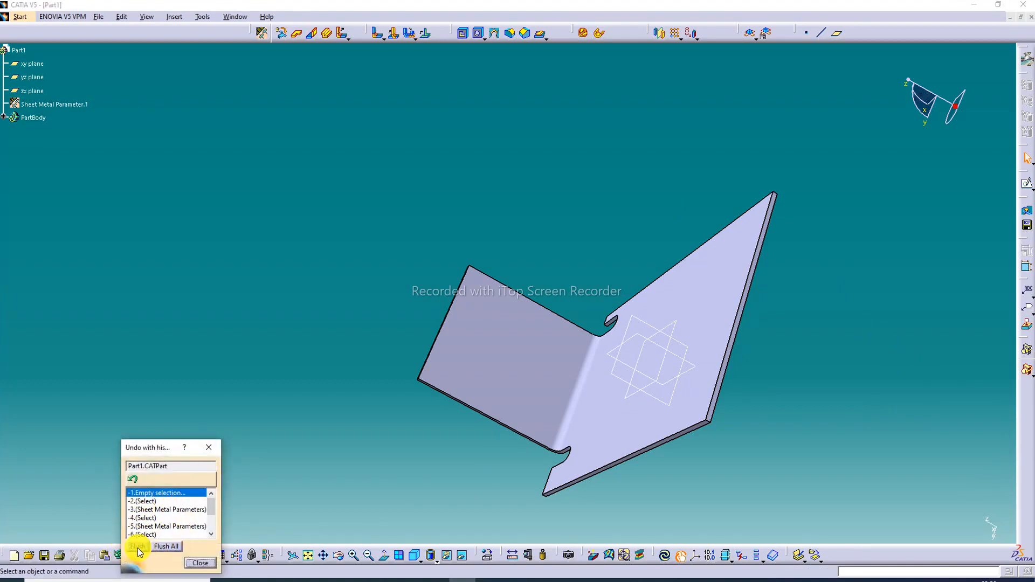
left_click(210, 448)
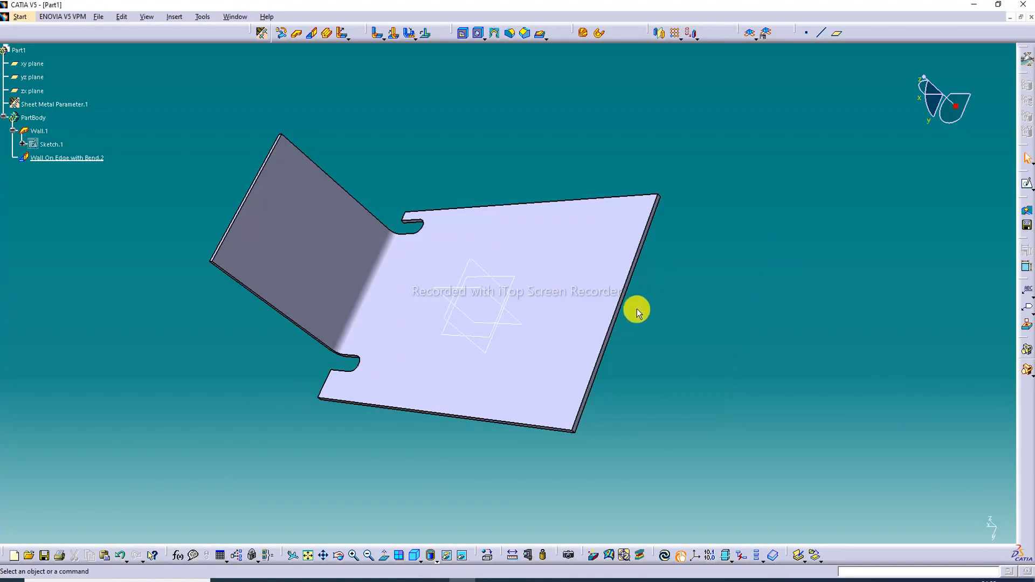
Start a Wall On Edge of type Sketch Based and select the base plate's upper edge opposite the existing bent wall.
middle_click_drag(625, 324, 541, 261)
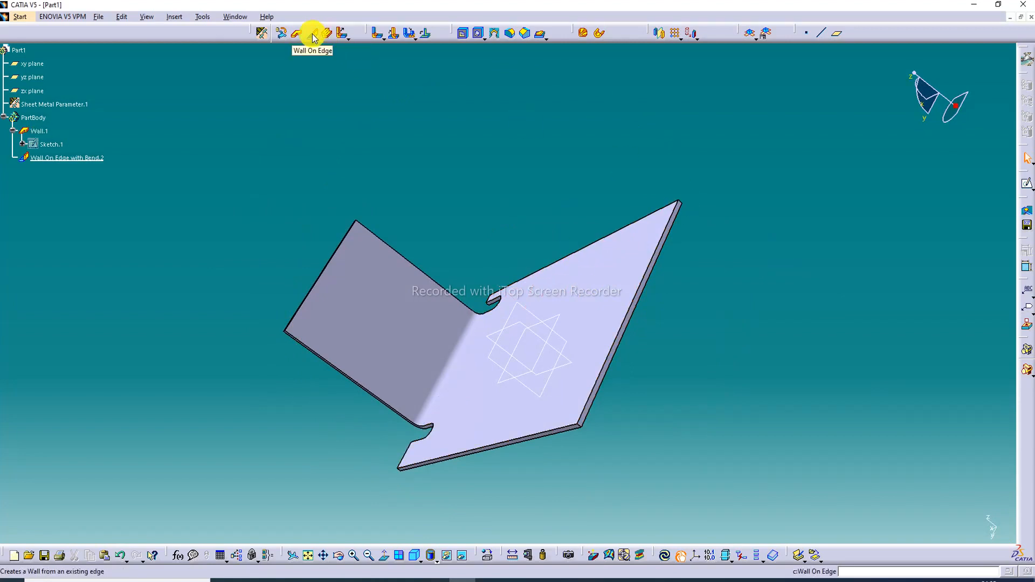
left_click(312, 33)
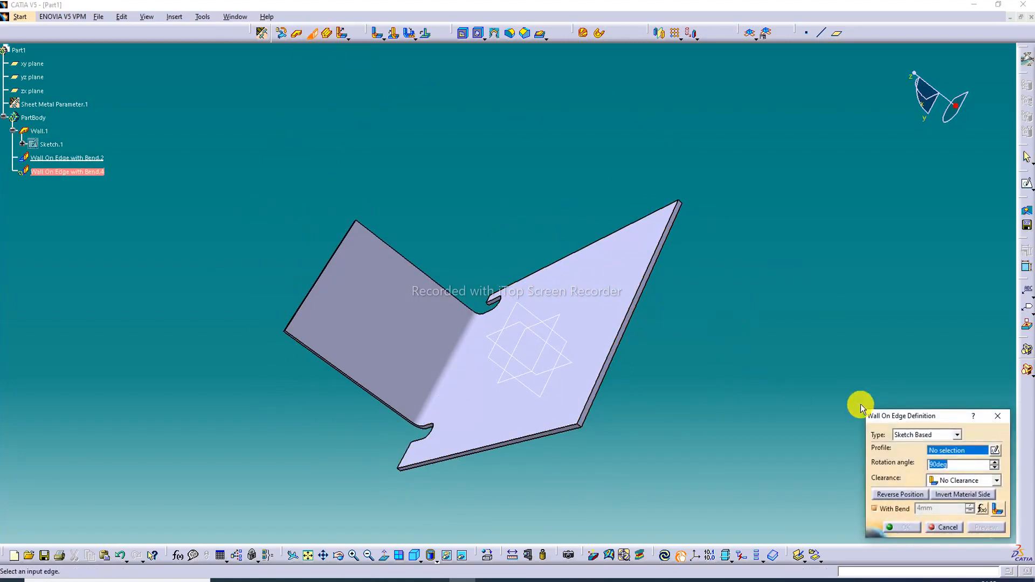
left_click(905, 437)
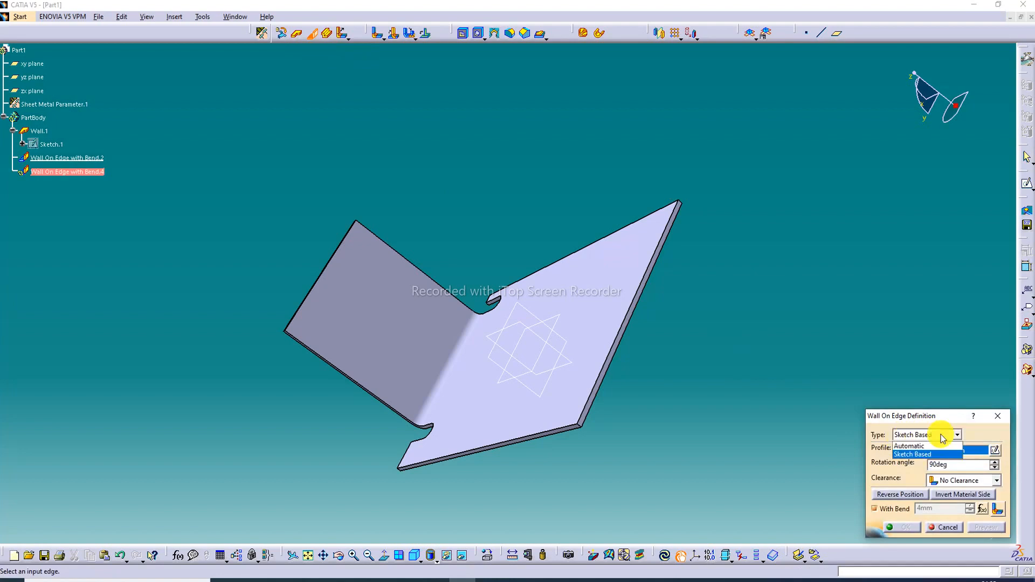
left_click(914, 454)
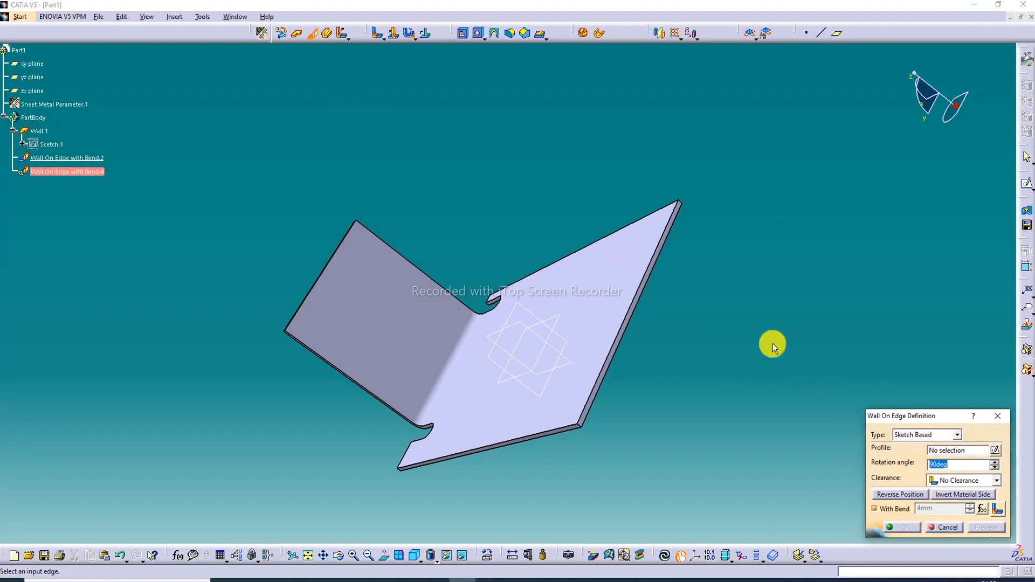
middle_click_drag(610, 316, 595, 285, "ctrl")
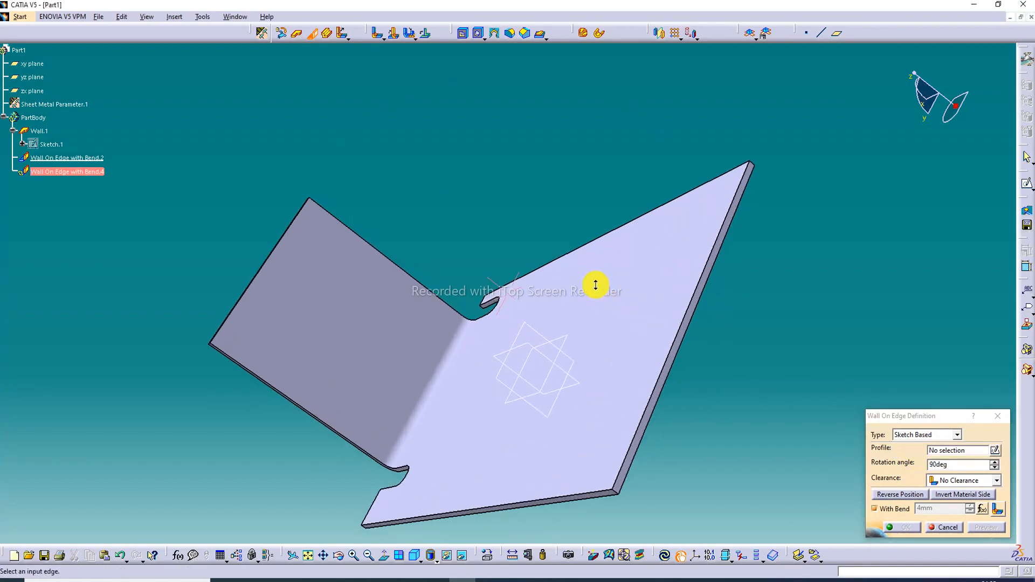
left_click(691, 311)
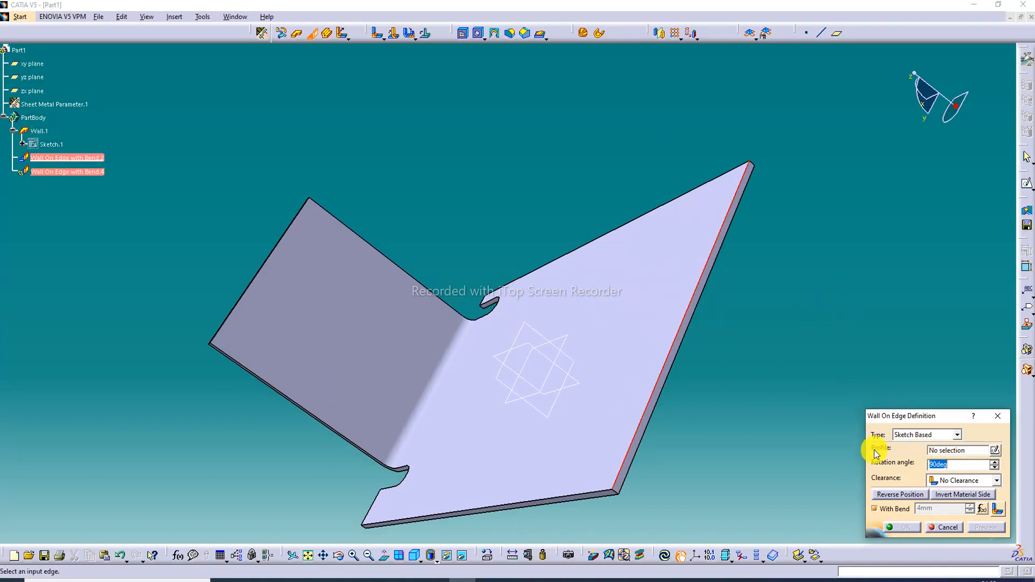
Create a new profile sketch for the wall on the base plate's thin end face beside the selected edge.
left_click(962, 451)
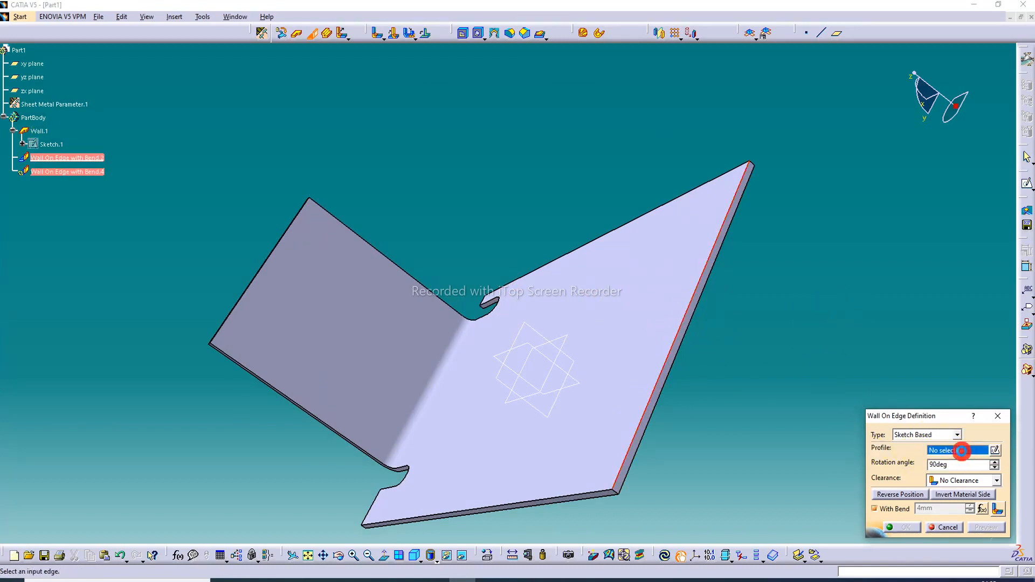
right_click(964, 454)
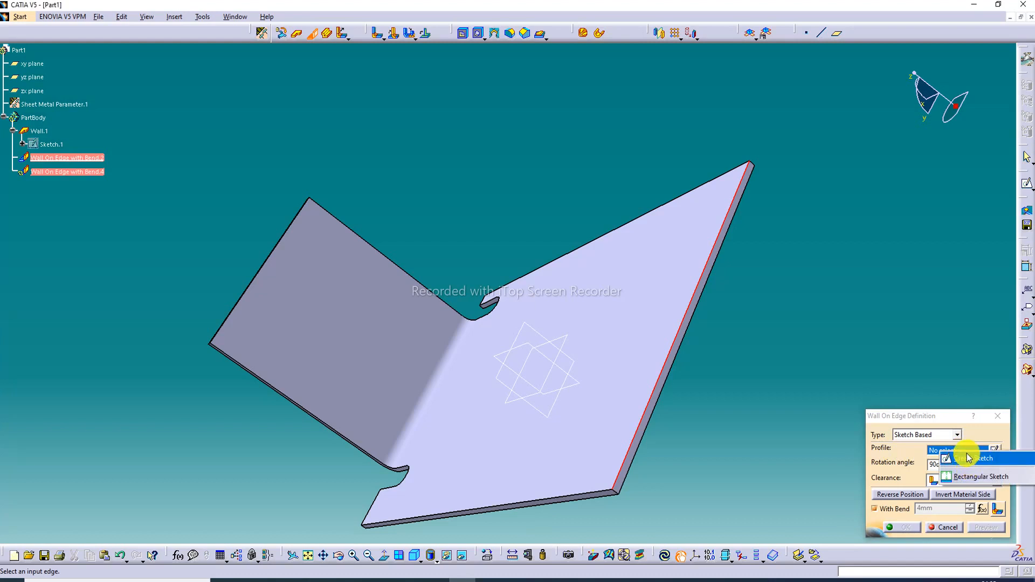
left_click(967, 458)
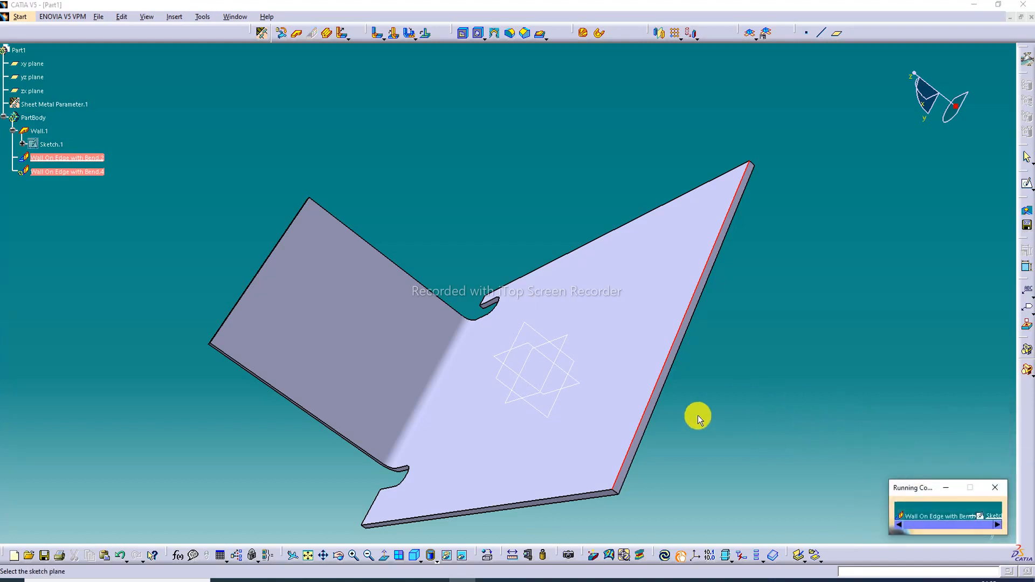
middle_click_drag(693, 370, 680, 324)
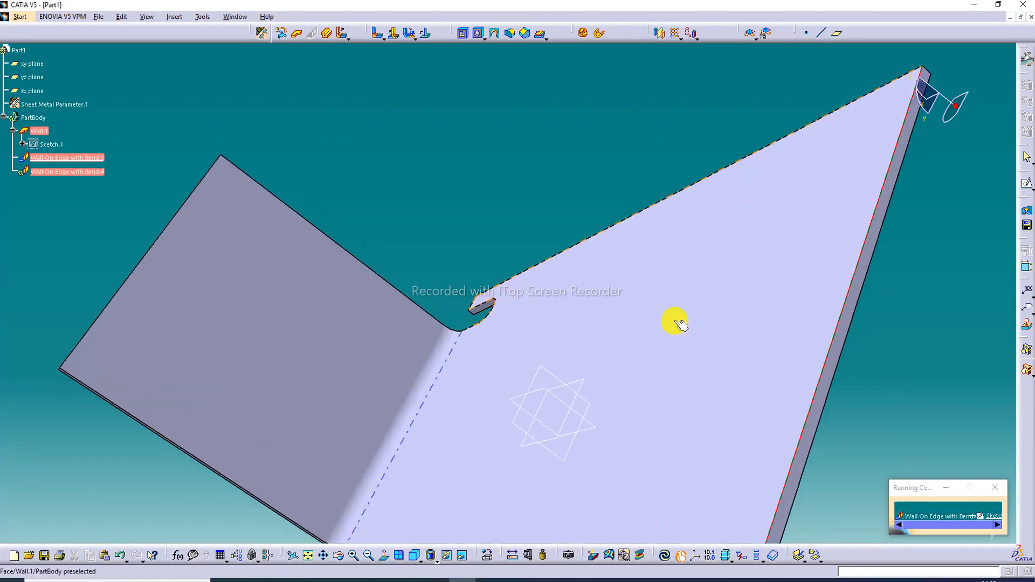
left_click(828, 388)
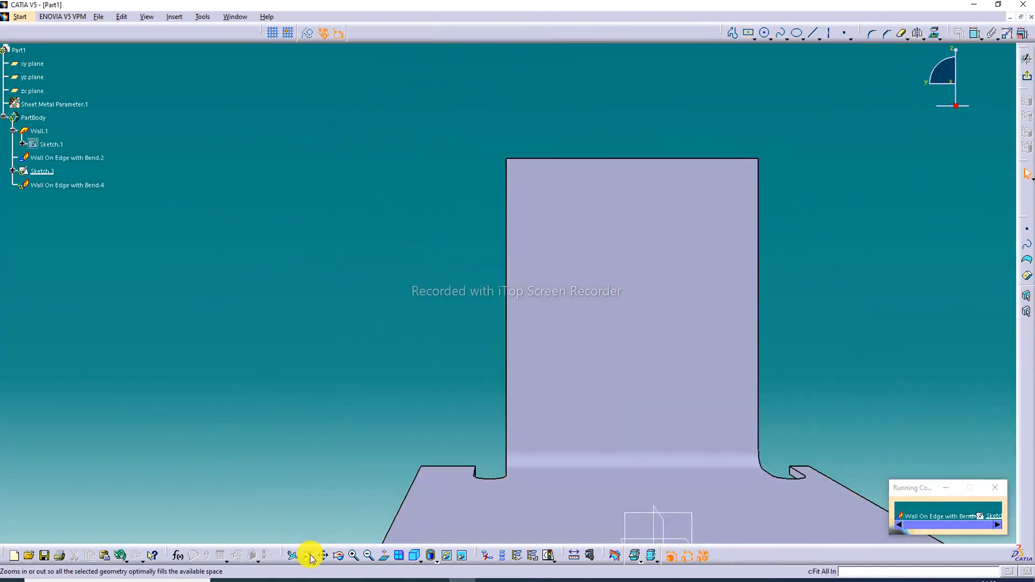
Project the base plate's near upper edge onto the profile sketch with Project 3D Elements.
left_click(310, 558)
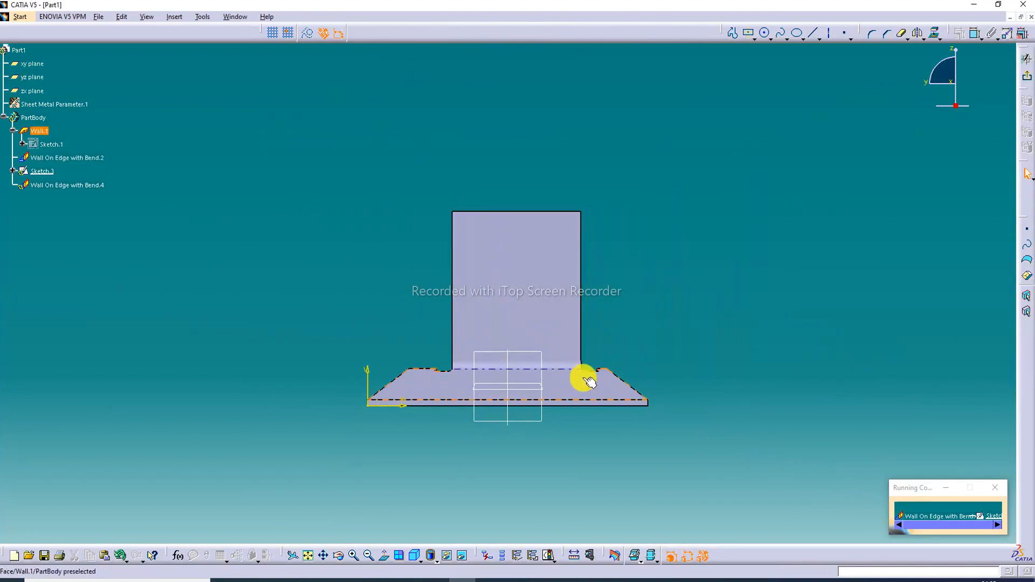
left_click(934, 36)
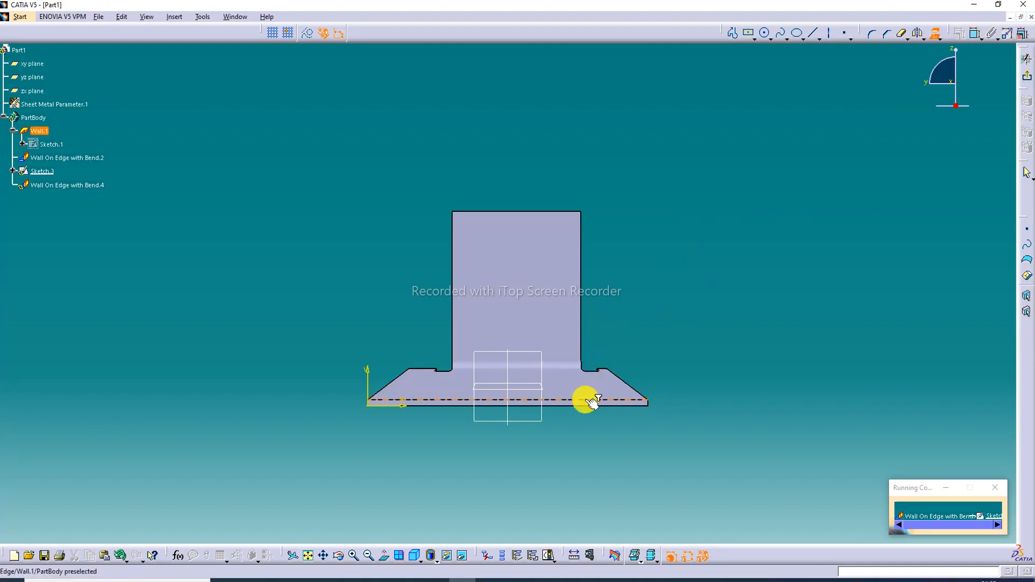
left_click(493, 399)
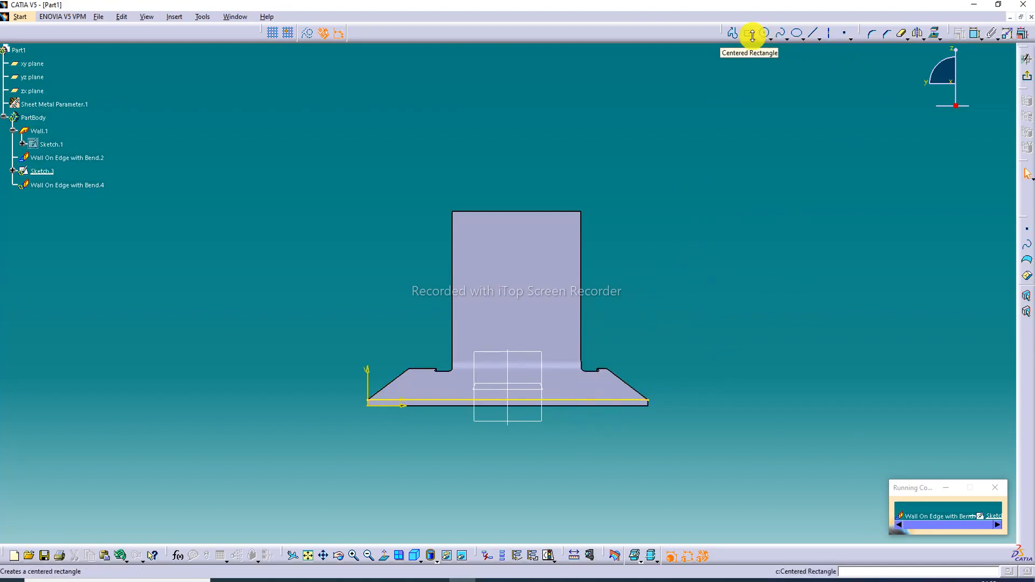
Draw an open three-sided profile, about 40 mm wide and 47 mm high, with both vertical lines starting on the projected edge.
left_click(734, 35)
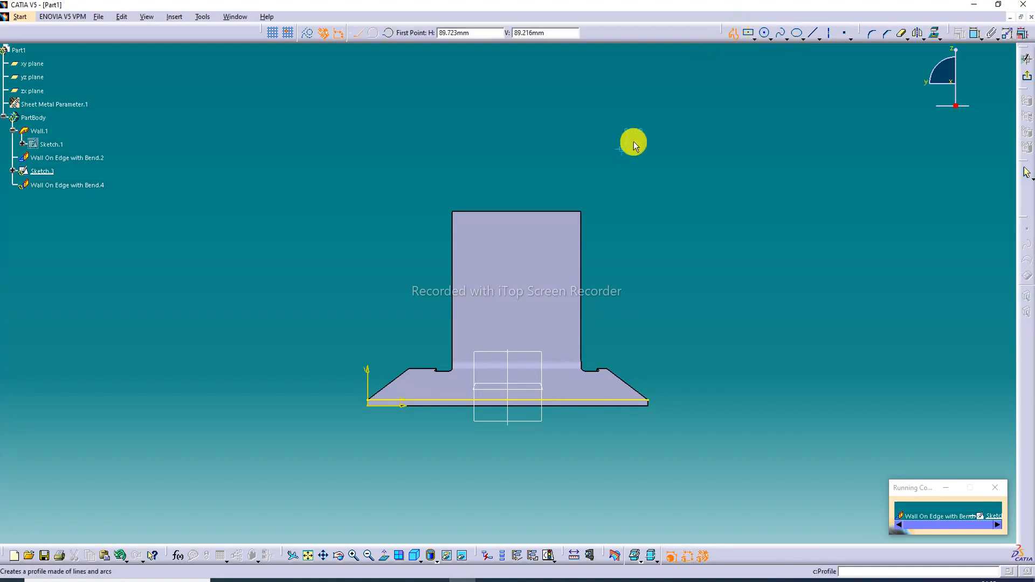
left_click(460, 400)
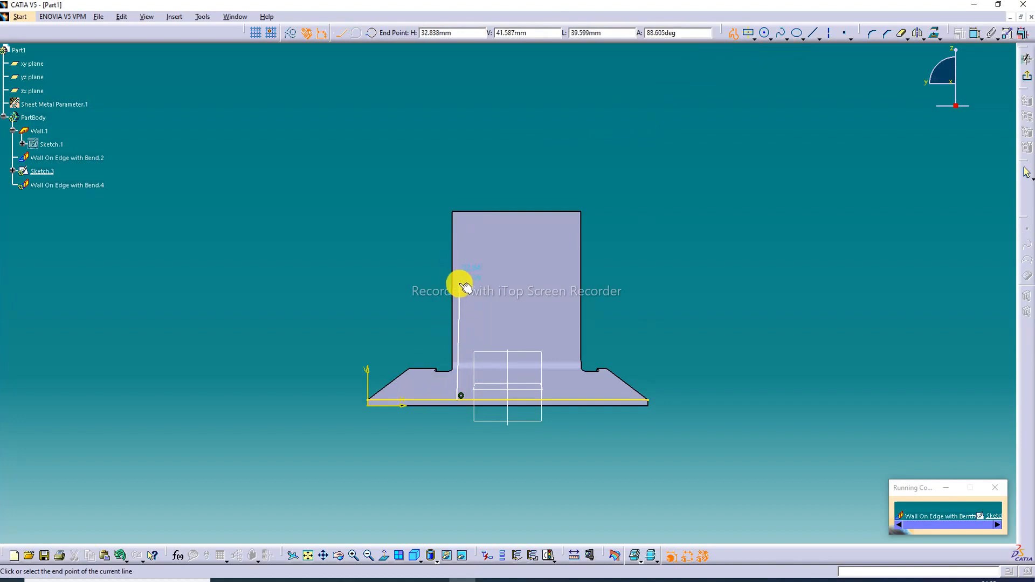
left_click(459, 264)
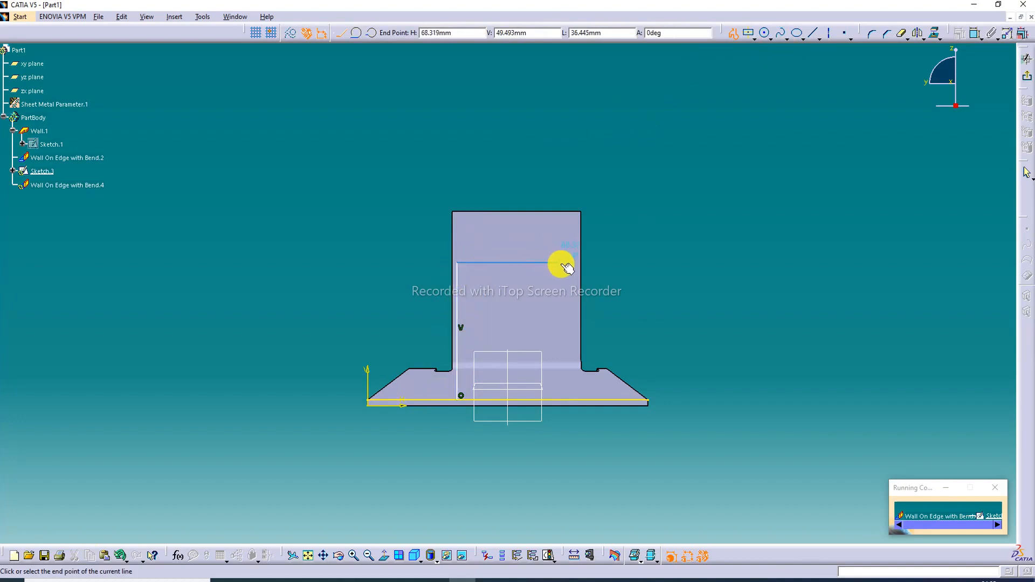
left_click(568, 263)
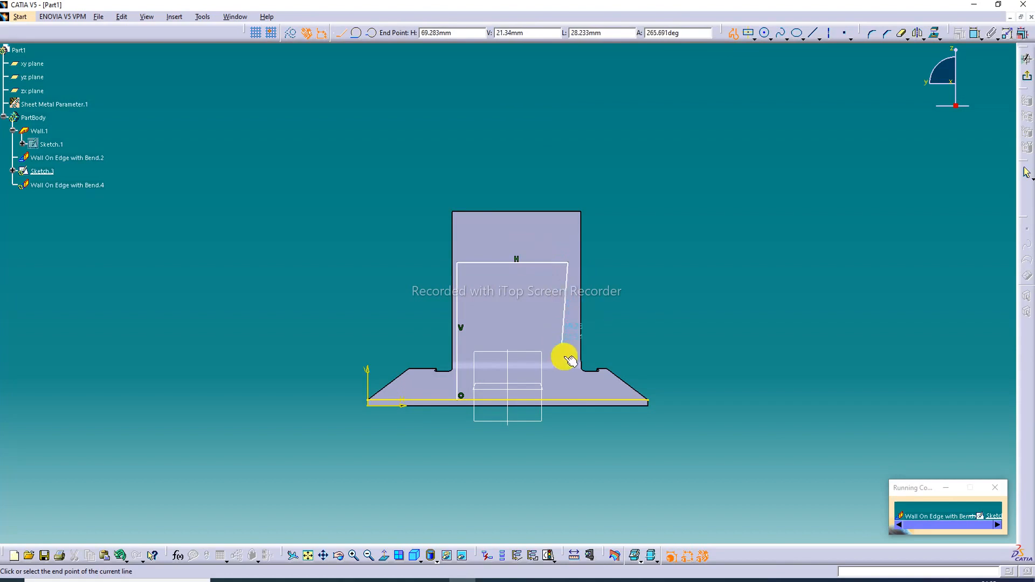
left_click(572, 400)
left_click(733, 33)
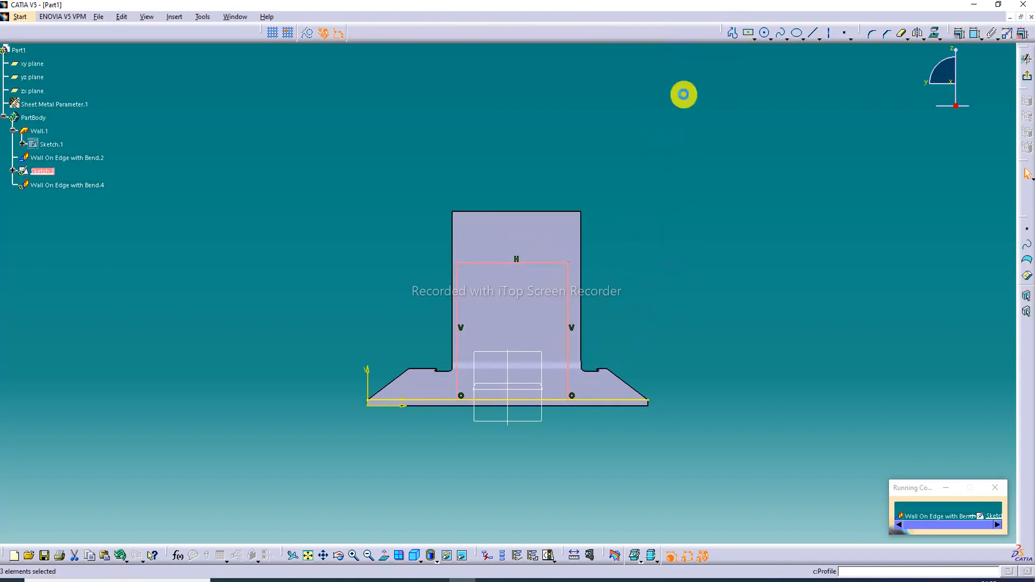
left_click(684, 262)
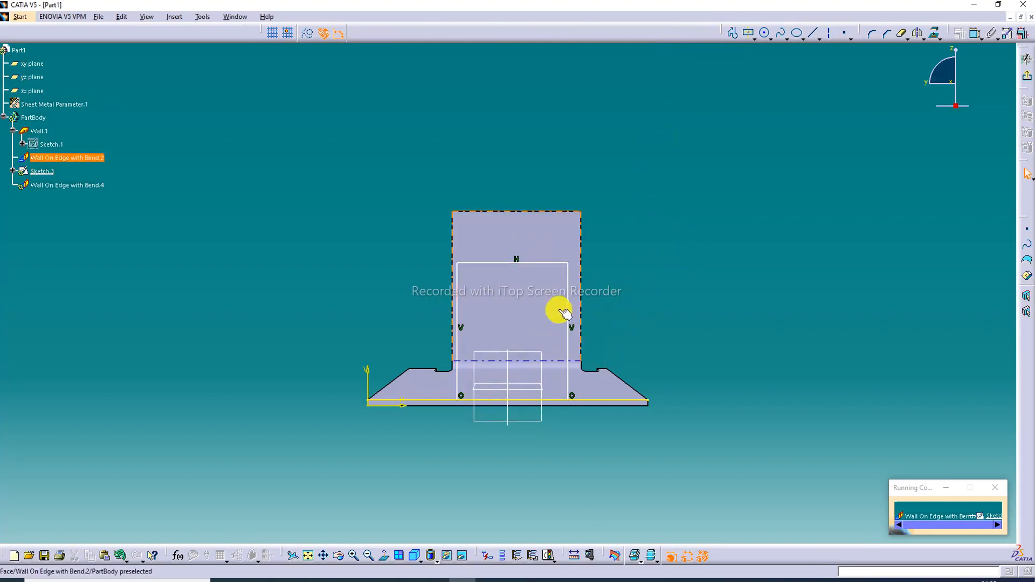
Trim the projected edge outside both vertical profile lines with Quick Trim and exit the sketch.
left_click(902, 33)
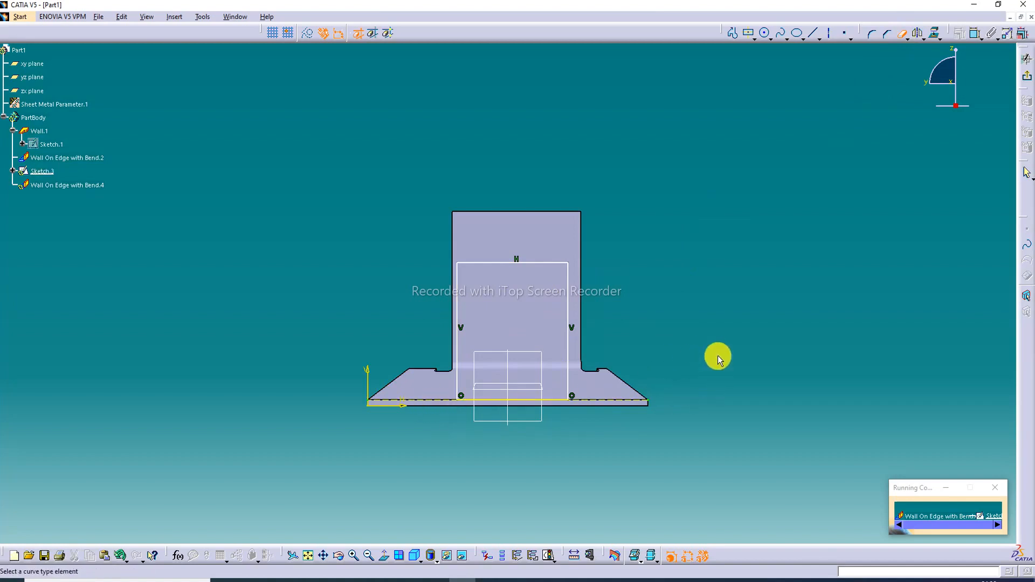
left_click(902, 33)
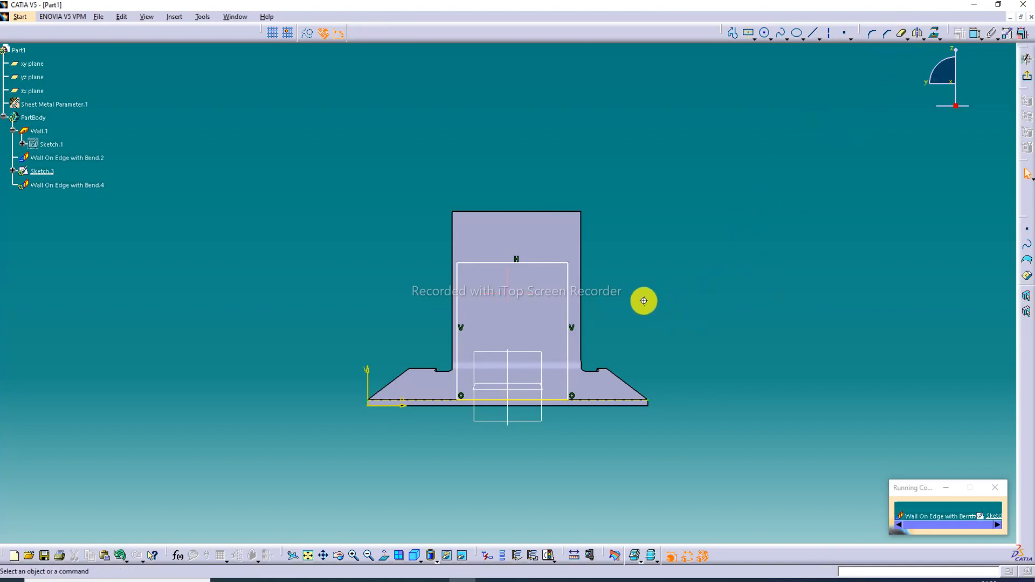
middle_click_drag(645, 305, 747, 344)
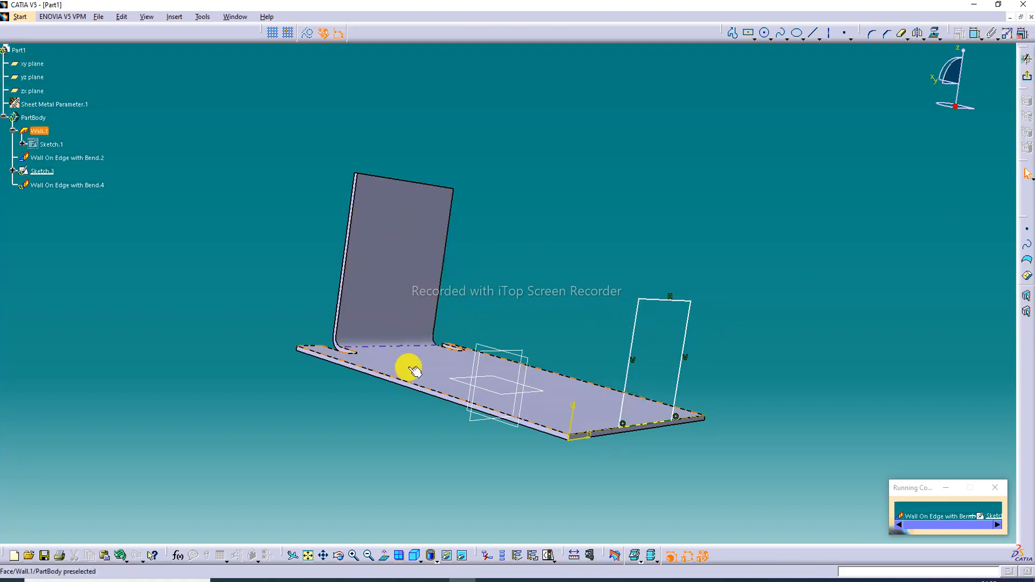
middle_click_drag(408, 367, 416, 438)
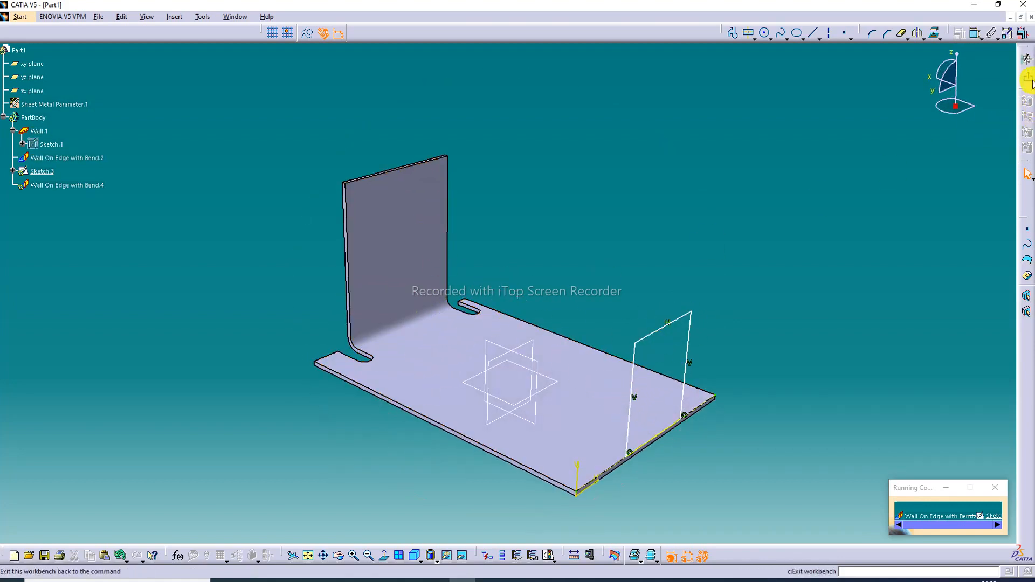
left_click(1029, 80)
Preview and create the Sketch Based wall with 0deg rotation, No Clearance and With Bend enabled.
mouse_move(922, 144)
middle_mouse_down()
mouse_move(814, 278)
mouse_move(814, 254)
mouse_move(751, 259)
mouse_move(567, 312)
mouse_move(387, 328)
mouse_move(462, 361)
mouse_move(457, 329)
middle_mouse_up()
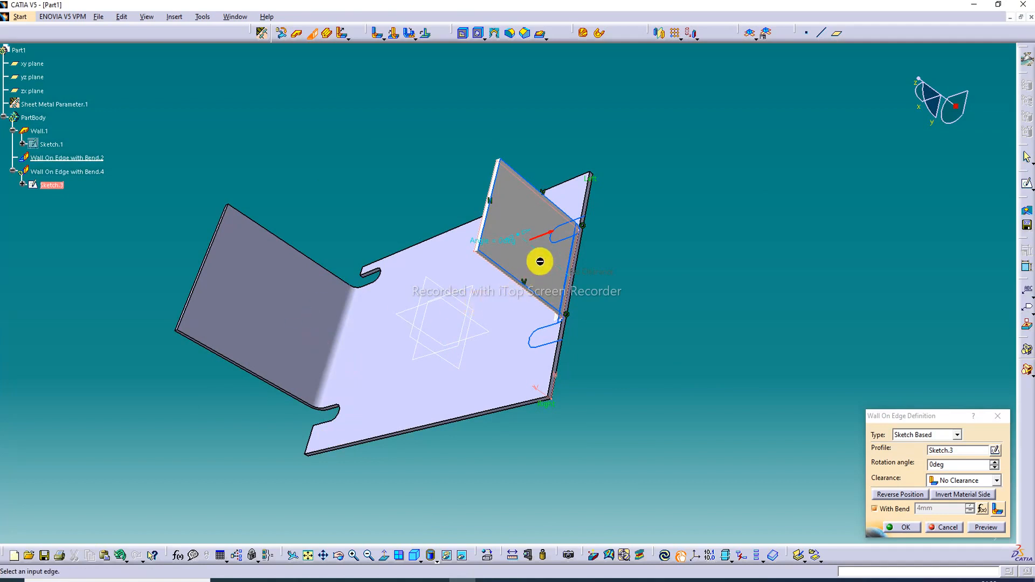
middle_click_drag(543, 225, 629, 238)
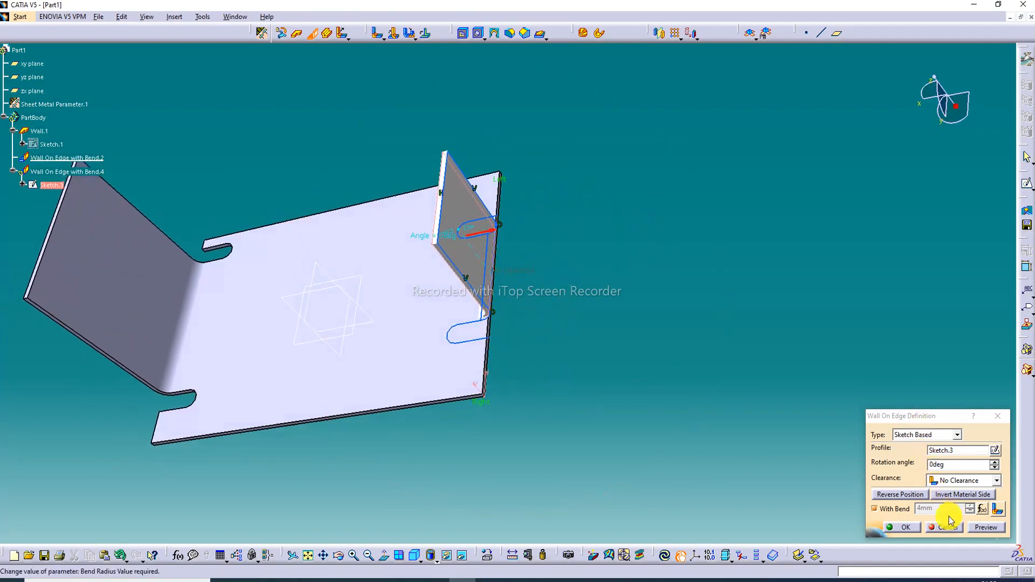
left_click(987, 527)
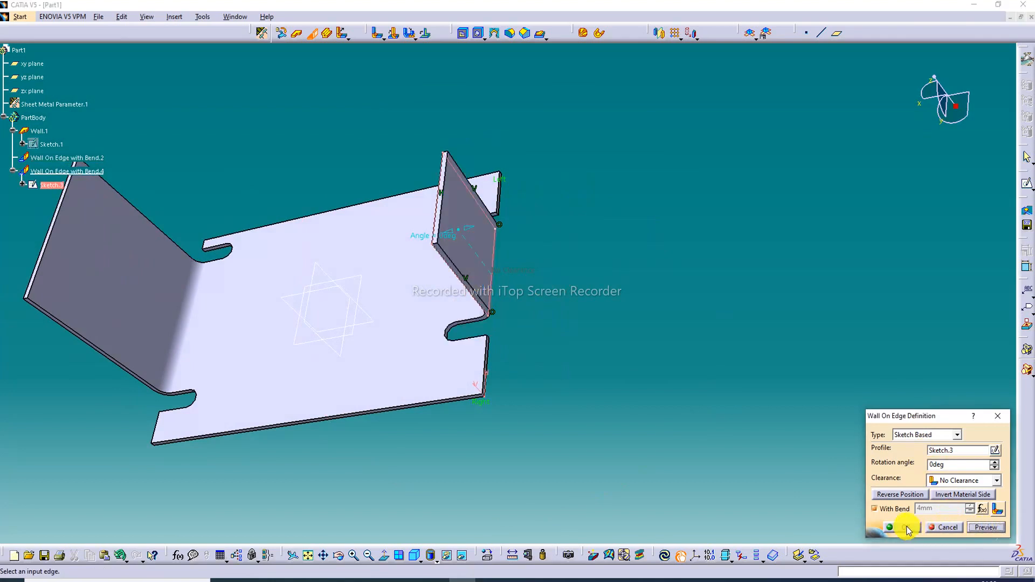
left_click(905, 527)
middle_click_drag(390, 155, 490, 194)
middle_click_drag(211, 158, 494, 239)
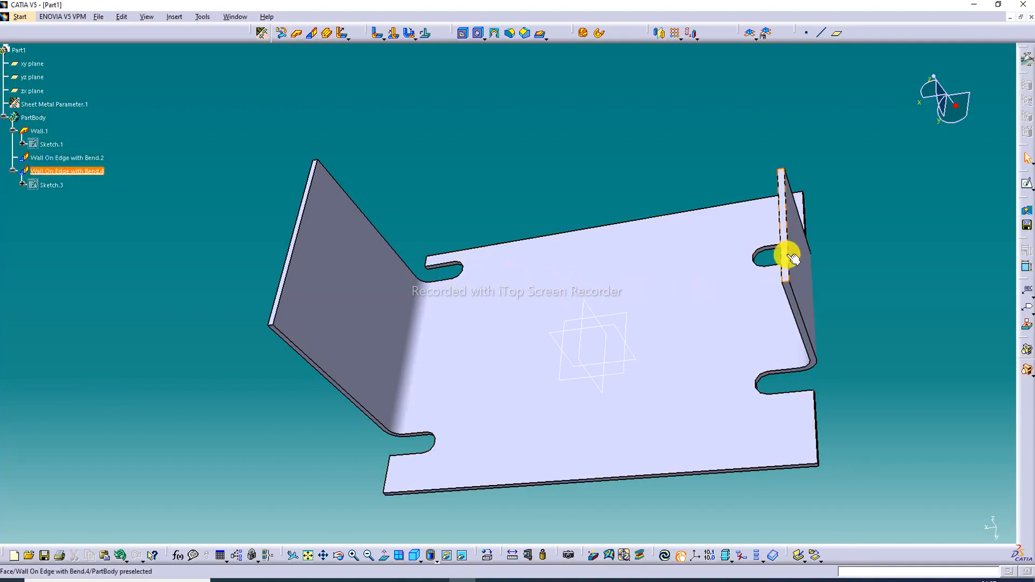
middle_click_drag(737, 360, 684, 386)
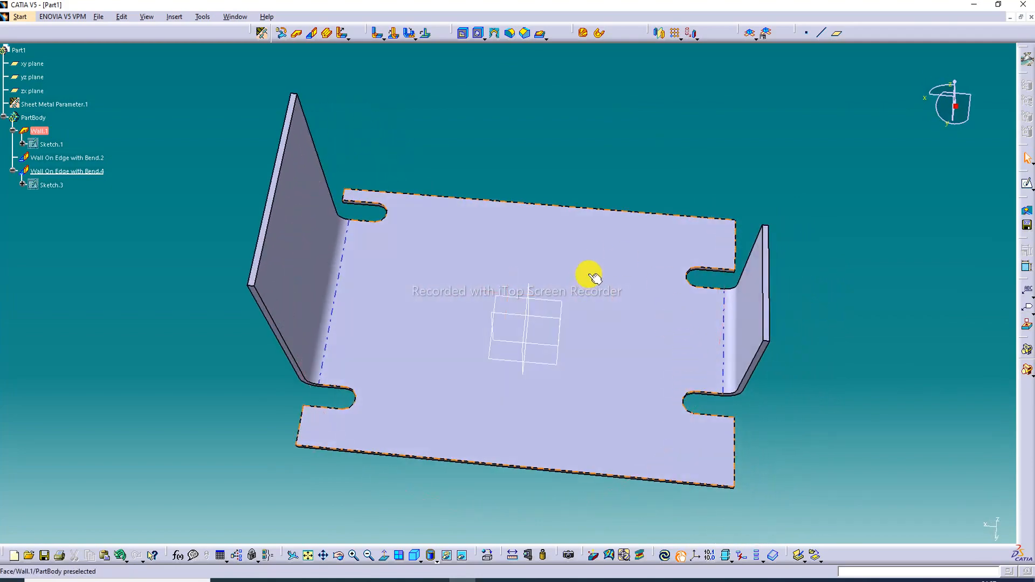
middle_click_drag(594, 272, 639, 275)
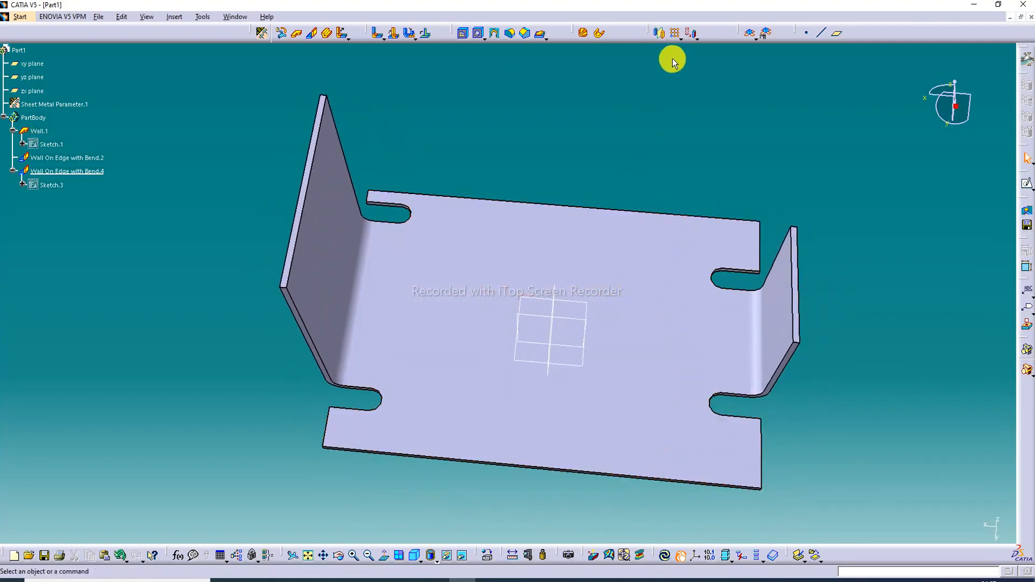
Apply the Kitchen Floor construction material to the part body and switch the display to shading with material.
left_click(488, 561)
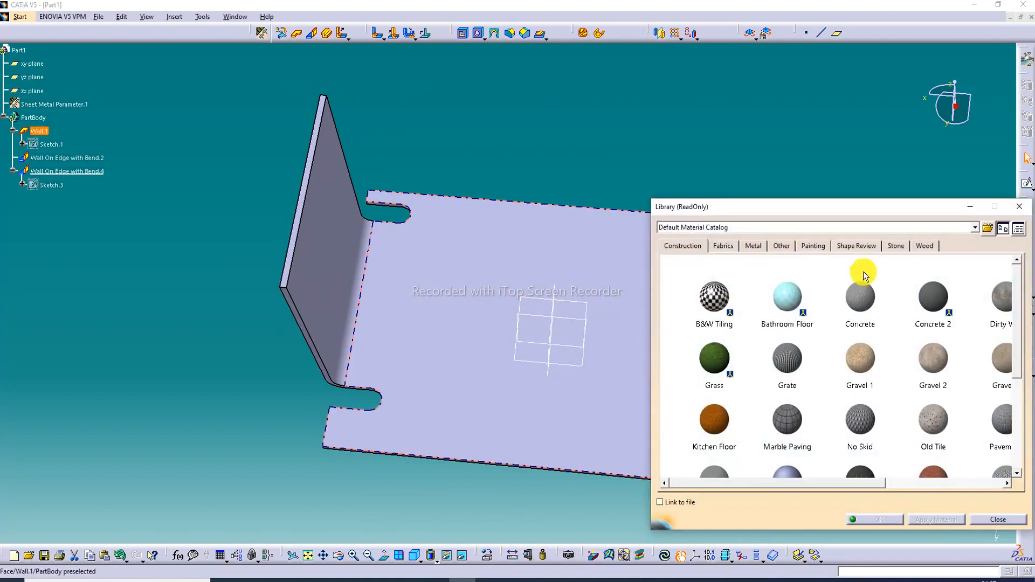
left_click(876, 366)
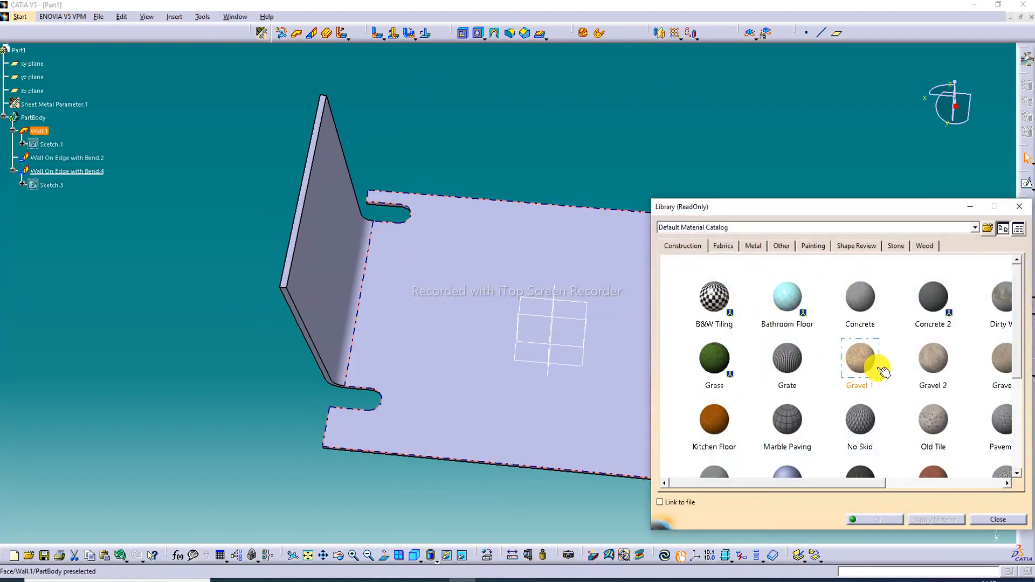
left_click_drag(711, 418, 579, 383)
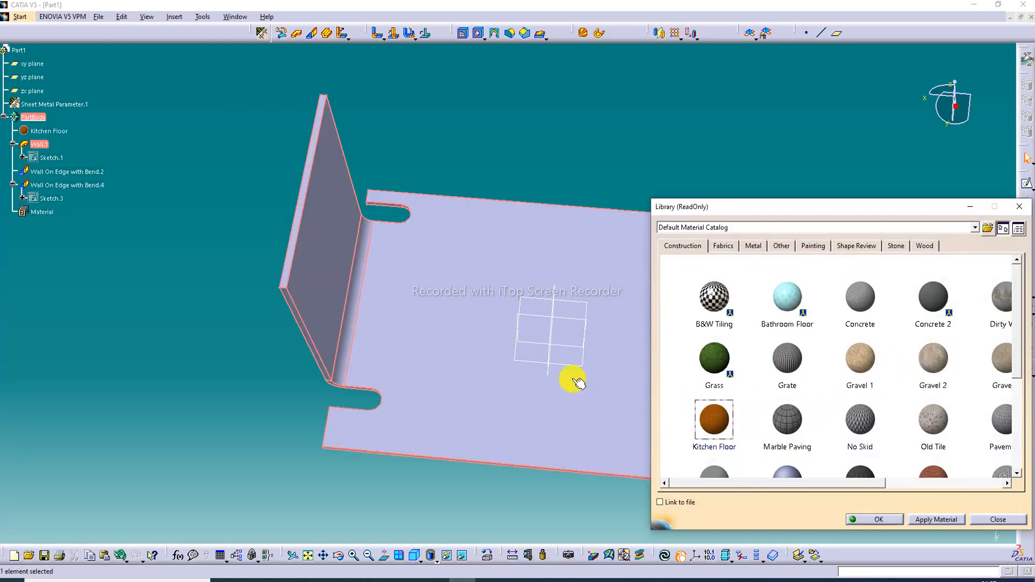
left_click(443, 561)
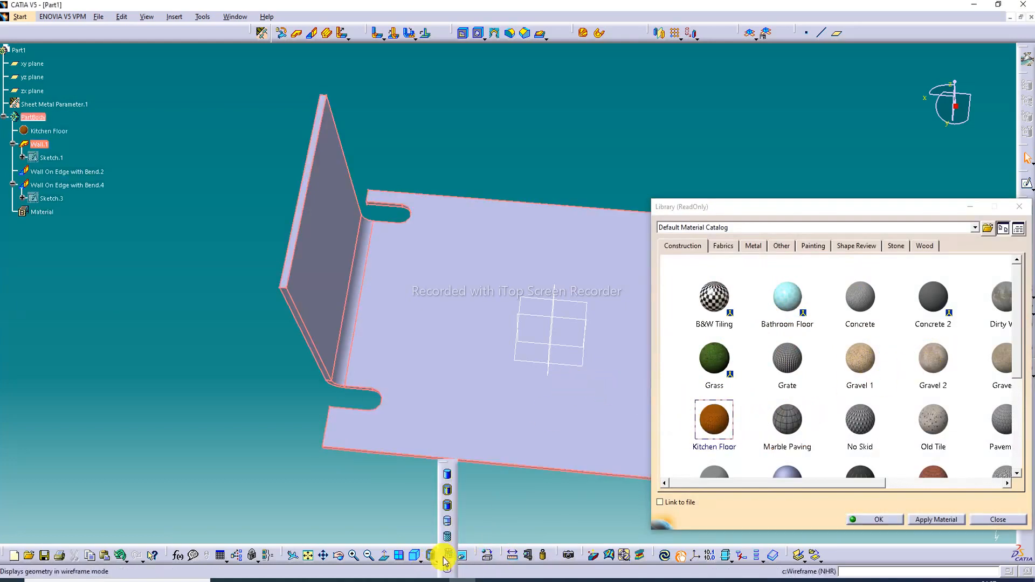
left_click(447, 536)
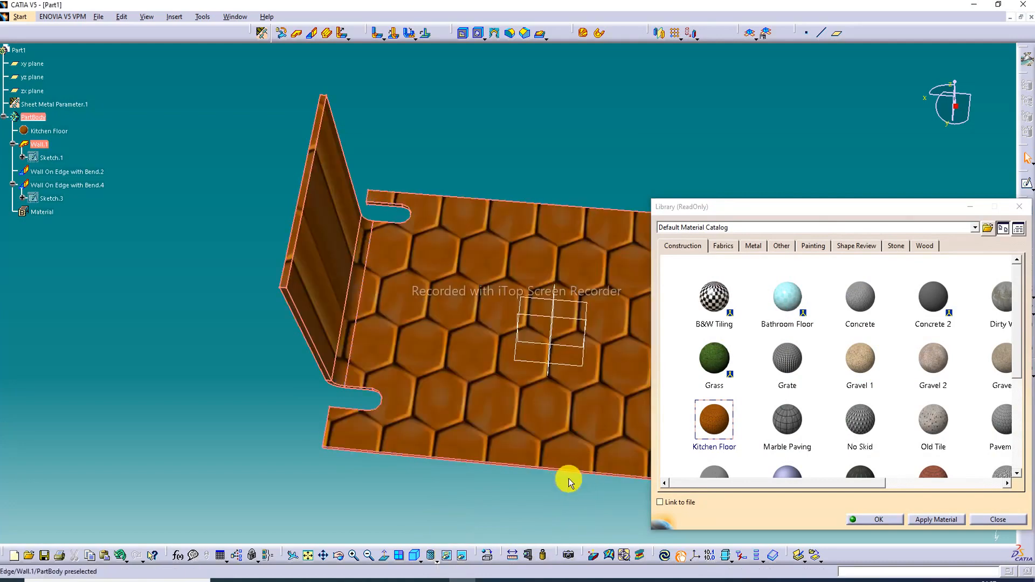
middle_click_drag(462, 351, 292, 250)
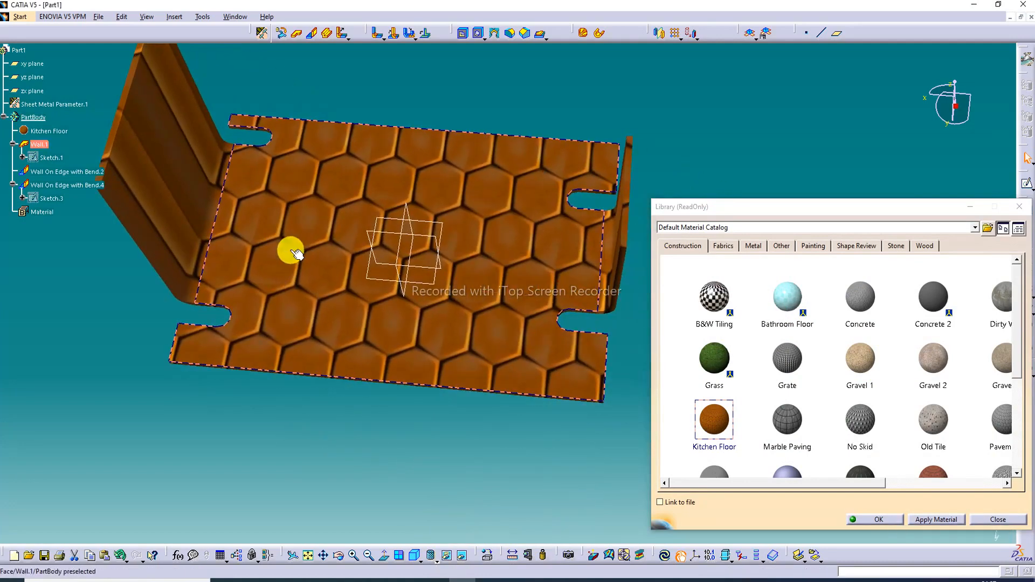
Replace the part body's material with Gravel 2 from the Construction materials.
left_click(515, 456)
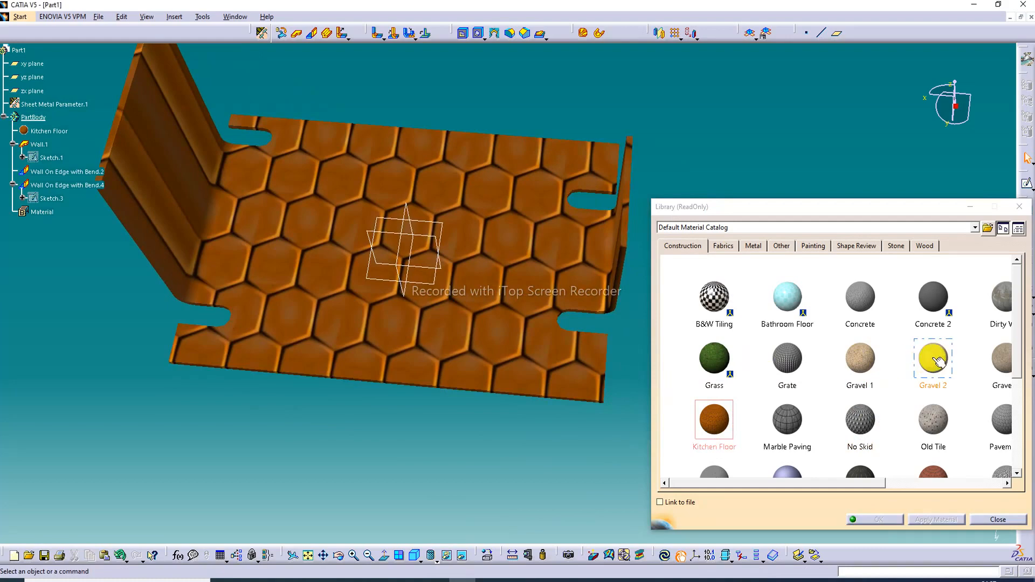
middle_click_drag(938, 361, 841, 364)
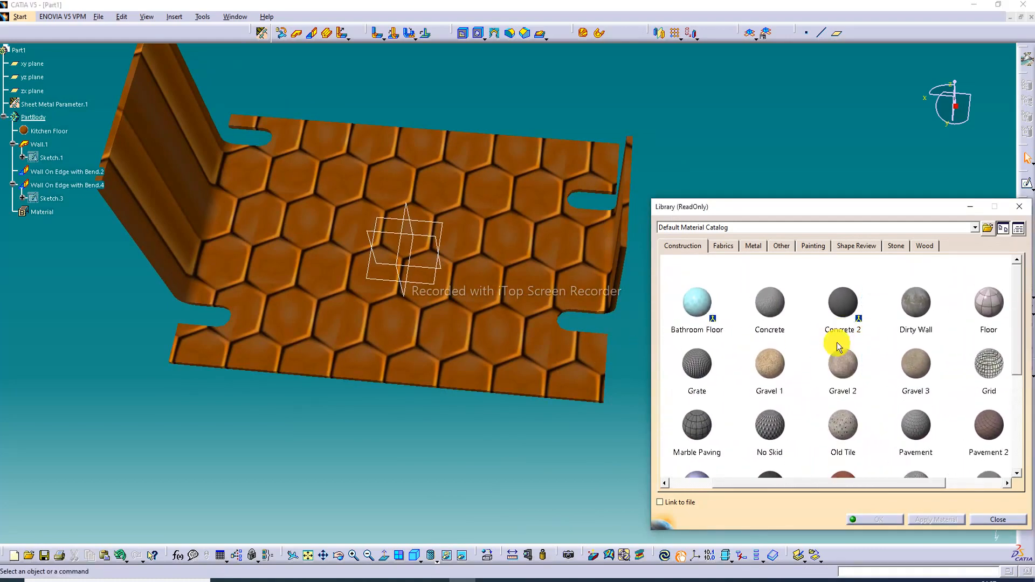
left_click_drag(844, 363, 536, 330)
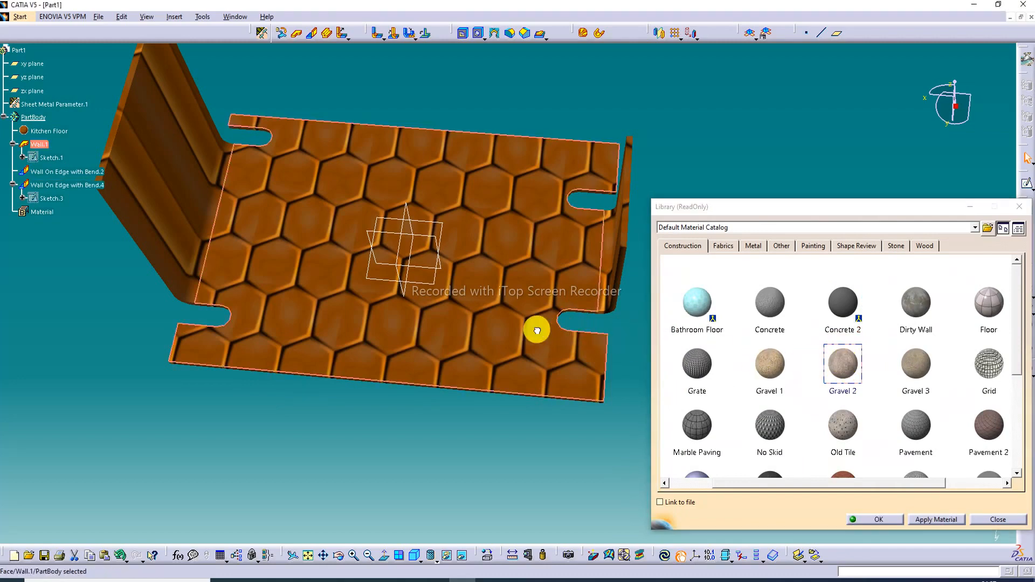
left_click_drag(838, 366, 561, 308)
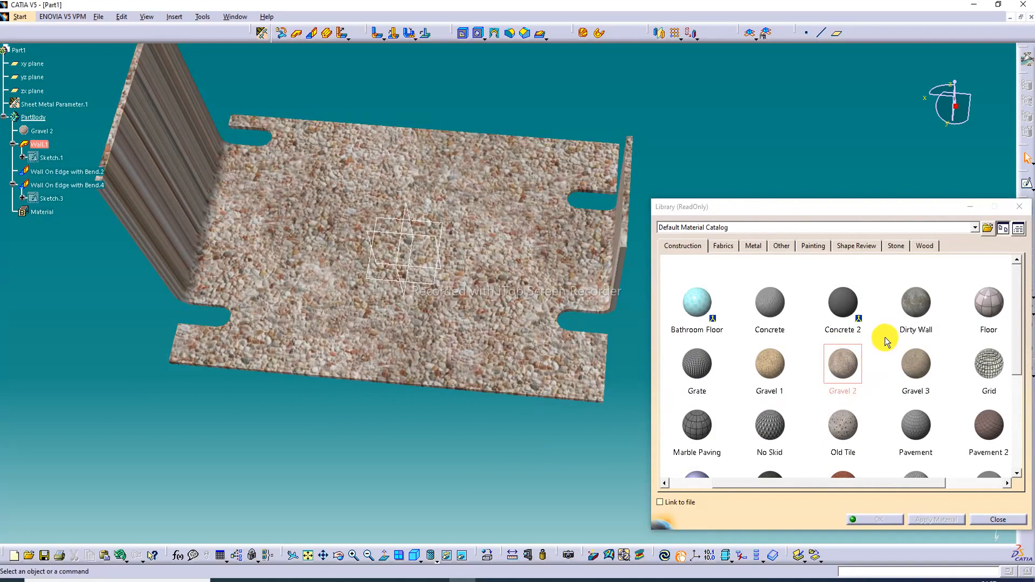
Apply the Brown Onyx material from the Stone family to the part body and close the material library.
scroll(885, 338, "down", 1)
left_click(896, 246)
left_click(869, 310)
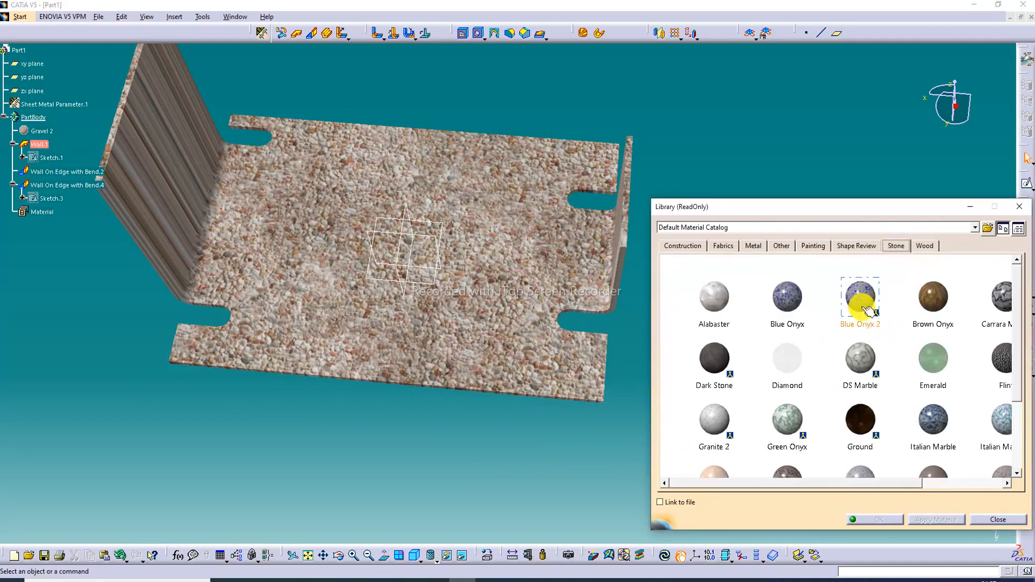
left_click_drag(932, 297, 544, 351)
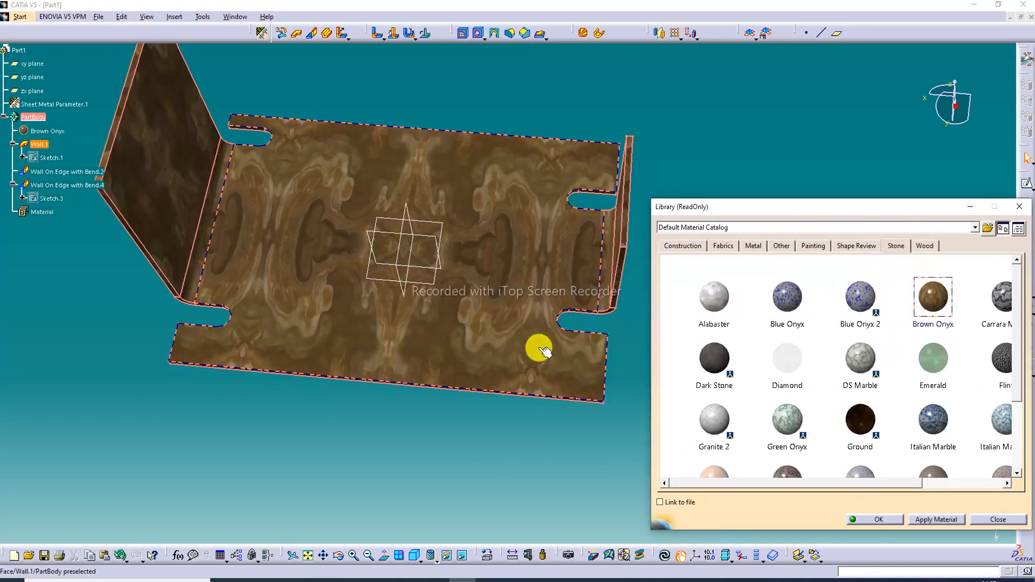
middle_click_drag(555, 282, 402, 243)
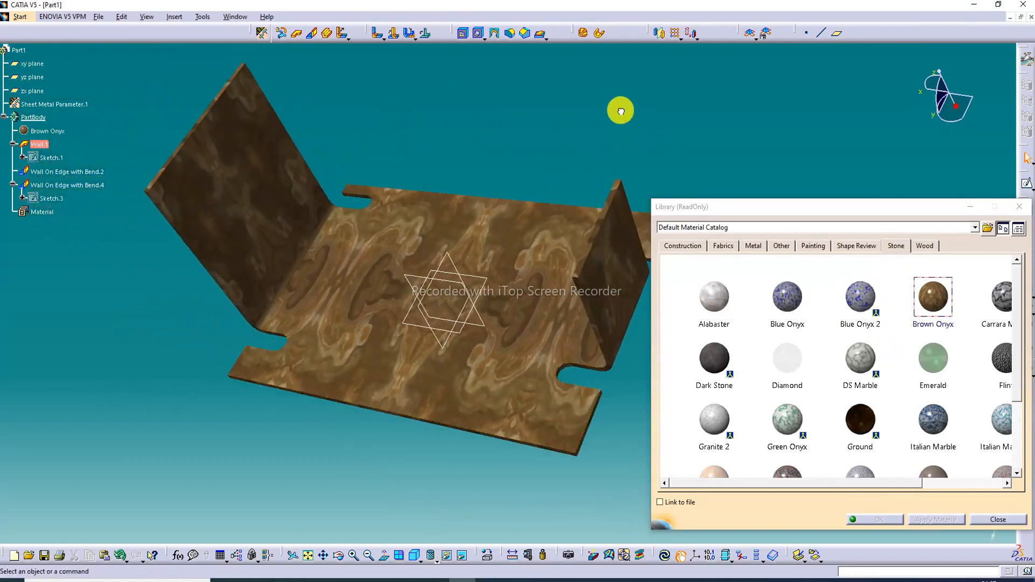
middle_click_drag(497, 261, 488, 178)
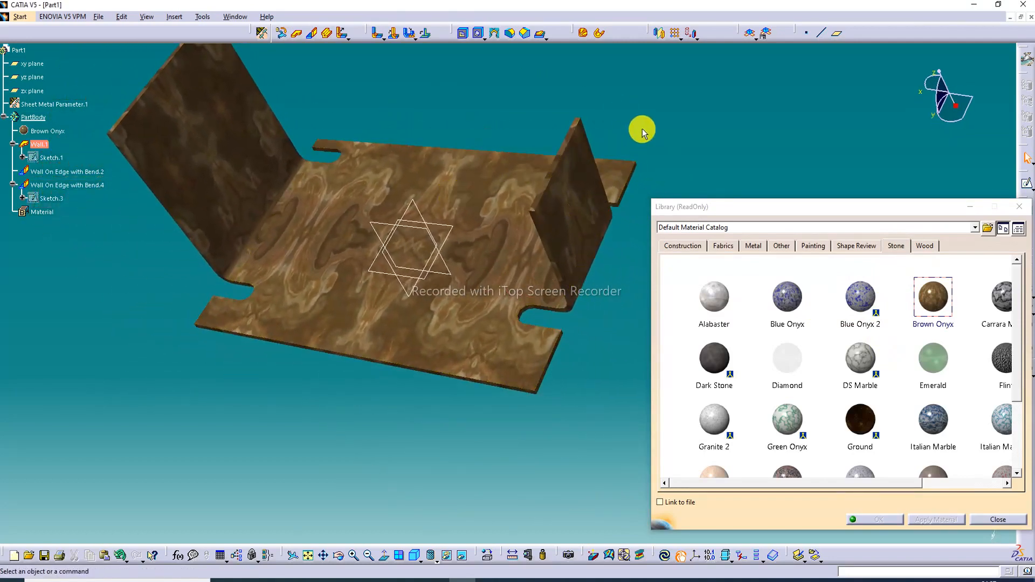
scroll(830, 426, "down", 1)
left_click(861, 452)
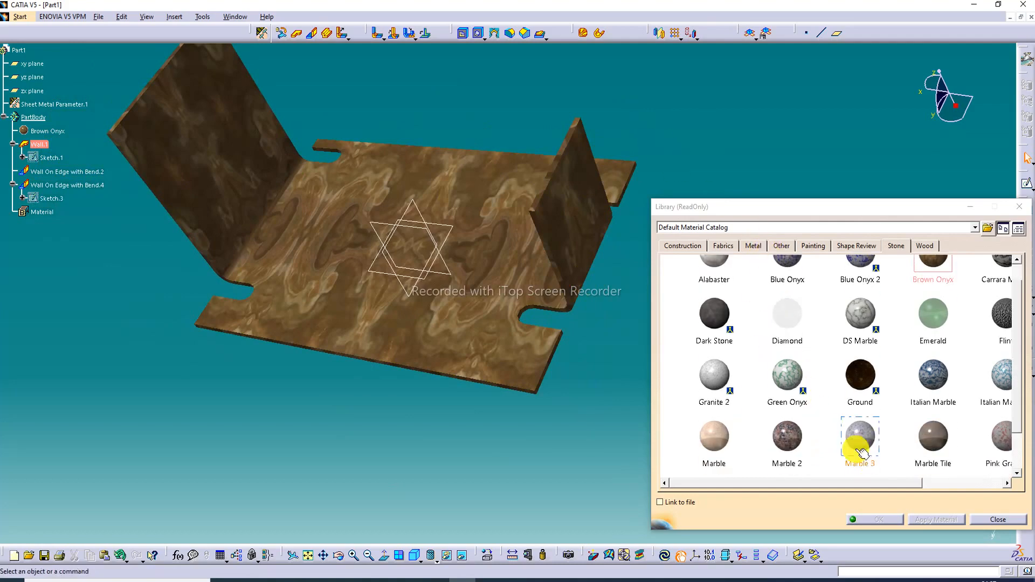
left_click(995, 520)
middle_click_drag(481, 277, 613, 340)
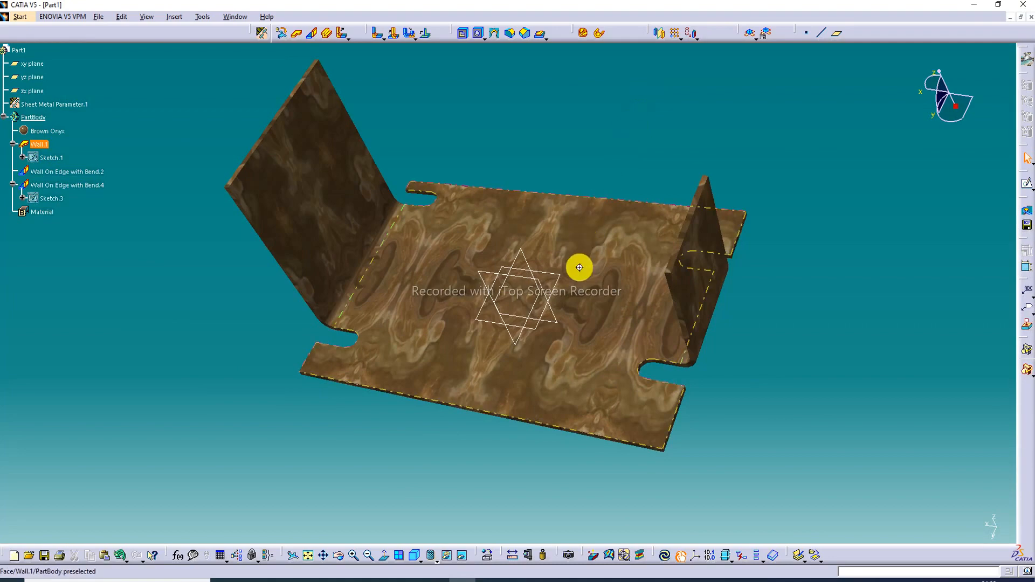
Inspect the Brown Onyx sheet metal part from several angles, including the standard isometric view and an enlarged view.
middle_click_drag(580, 266, 483, 249)
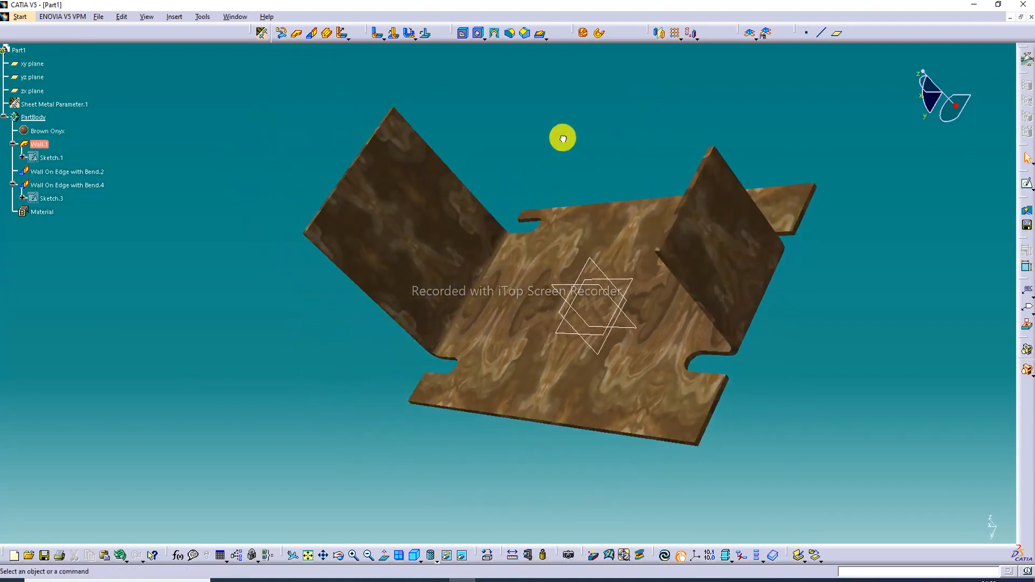
middle_click_drag(582, 212, 657, 232)
middle_click_drag(589, 232, 581, 242)
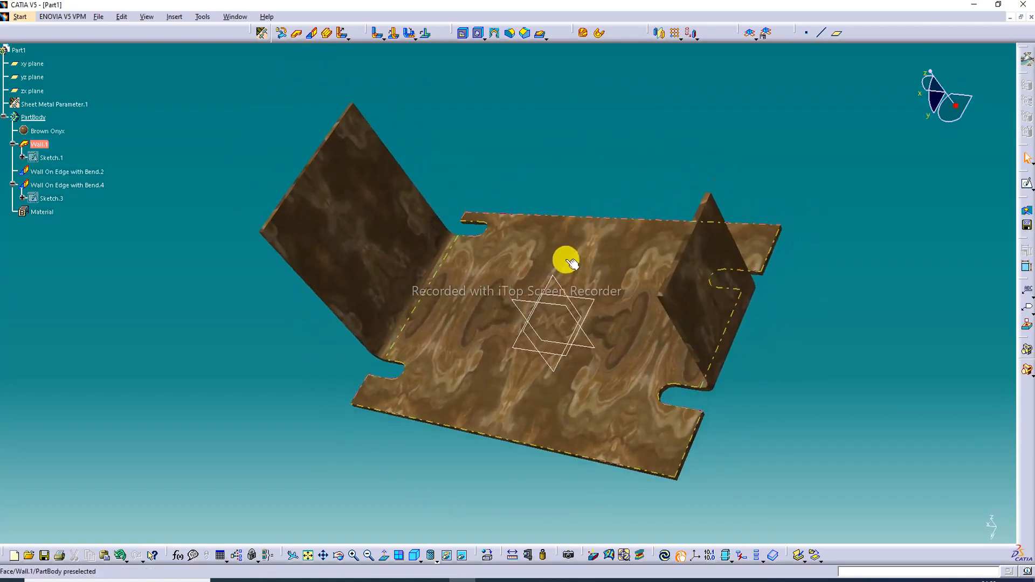
left_click(307, 556)
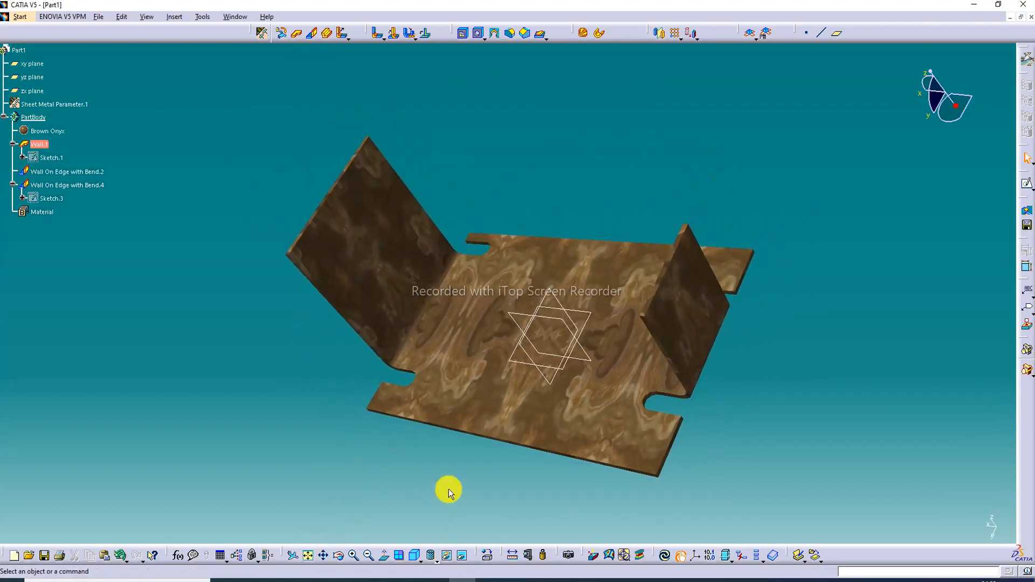
left_click(415, 555)
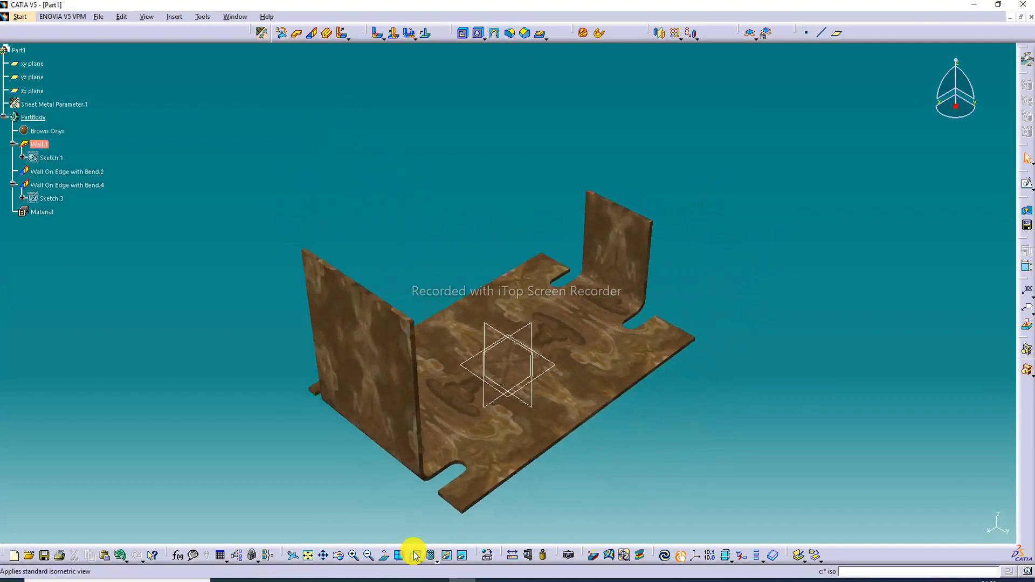
middle_click_drag(555, 335, 572, 261)
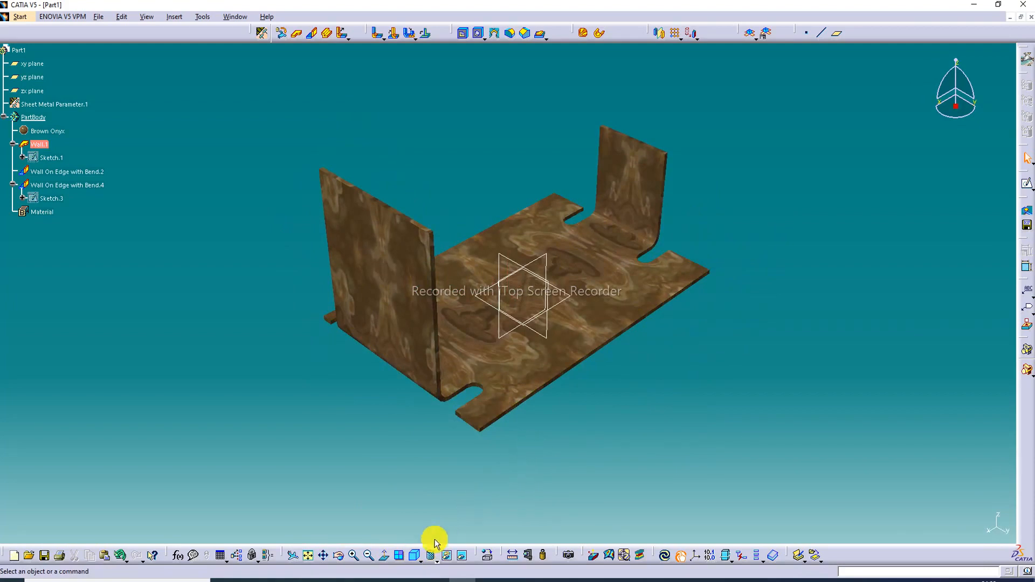
left_click(353, 555)
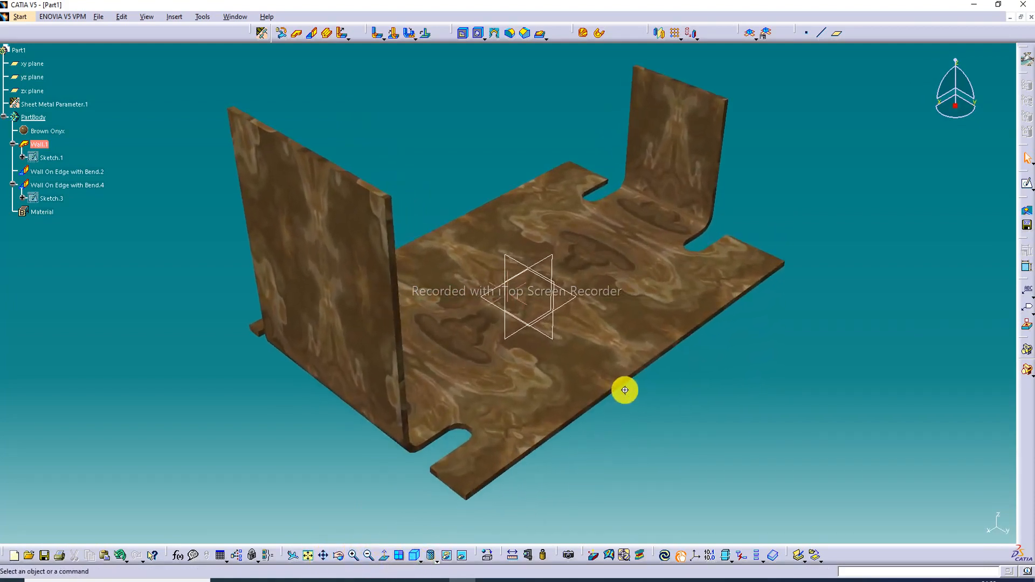
mouse_move(625, 389)
middle_mouse_down()
mouse_move(620, 404)
mouse_move(620, 382)
mouse_move(616, 391)
middle_mouse_up()
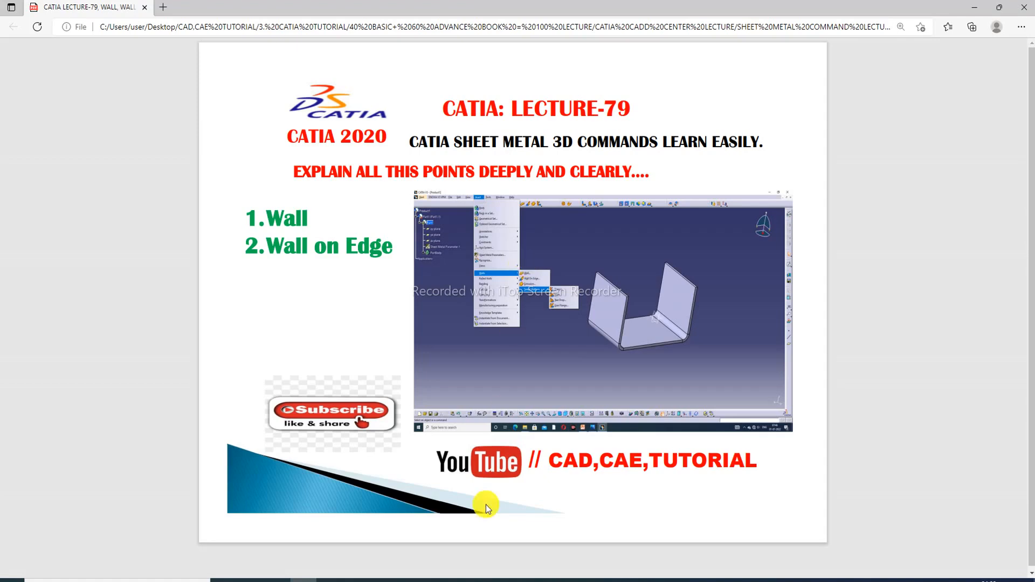
left_click(432, 581)
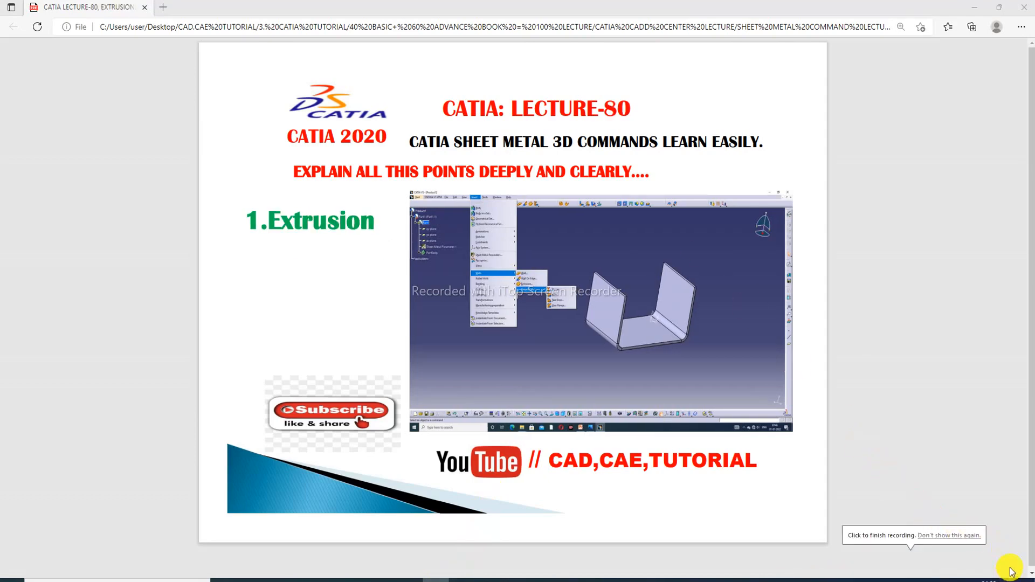
left_click(869, 371)
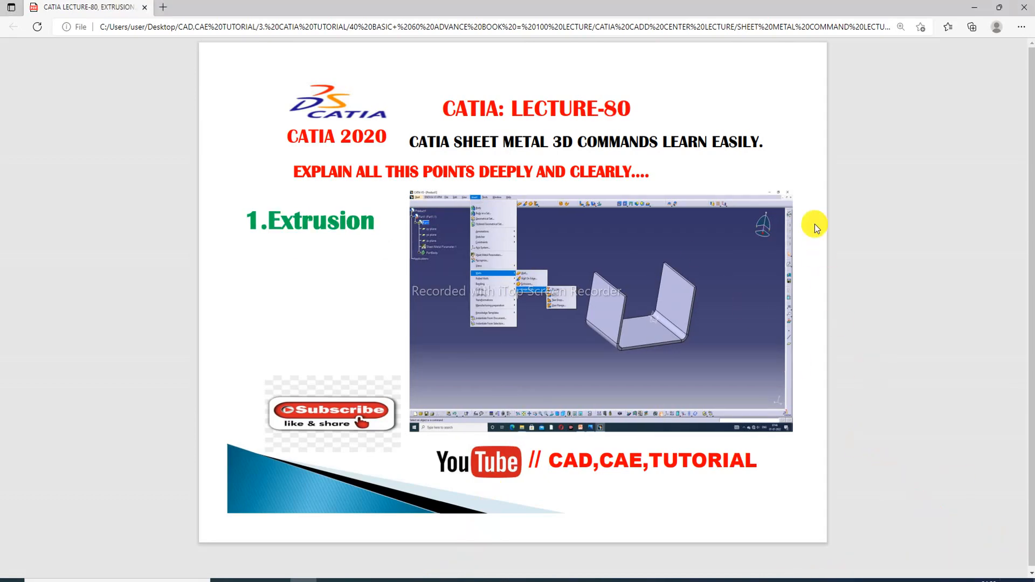
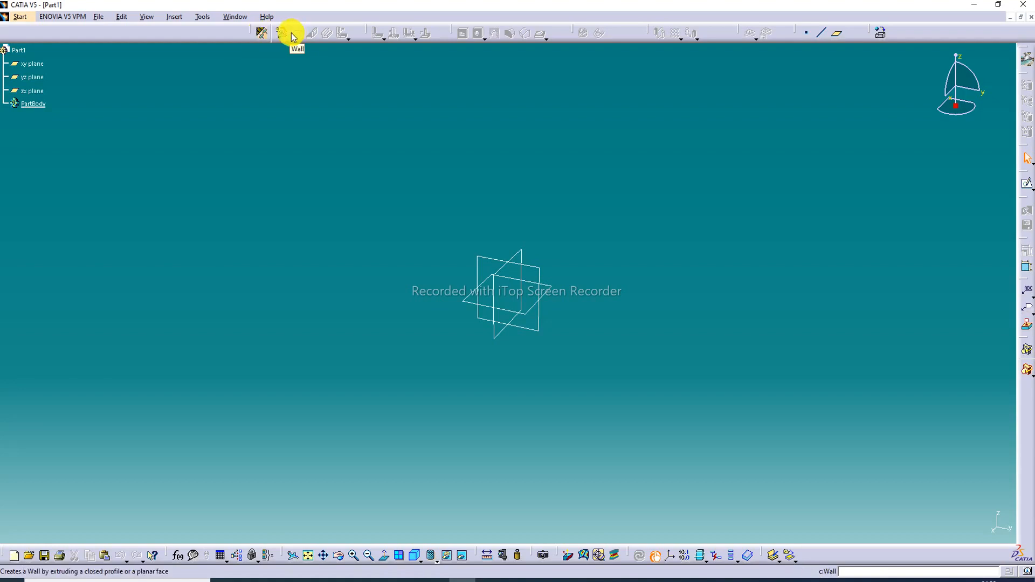
Sketch a centred rectangle about 170 by 104 mm around the origin on the xy plane.
left_click(263, 33)
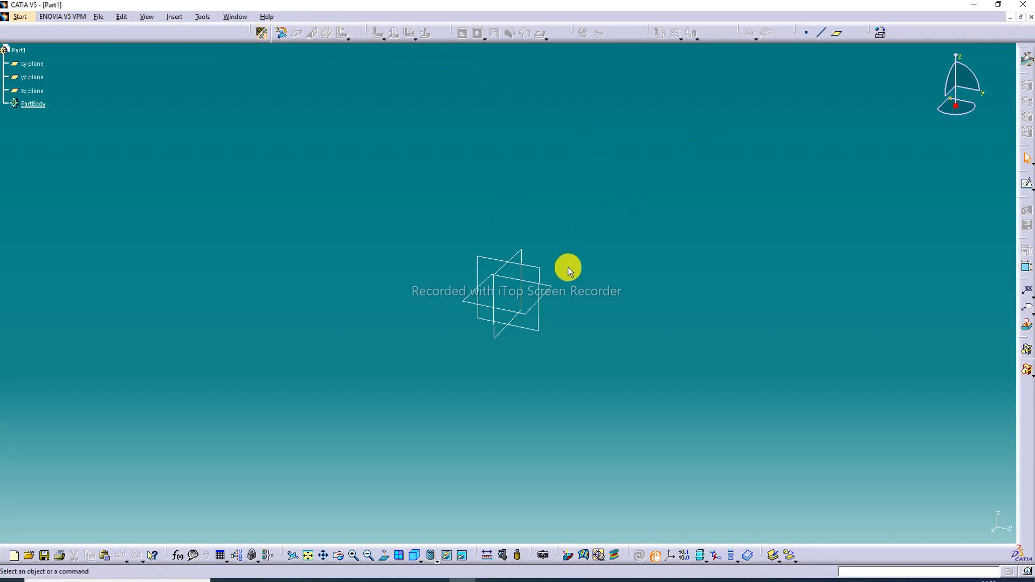
left_click(555, 291)
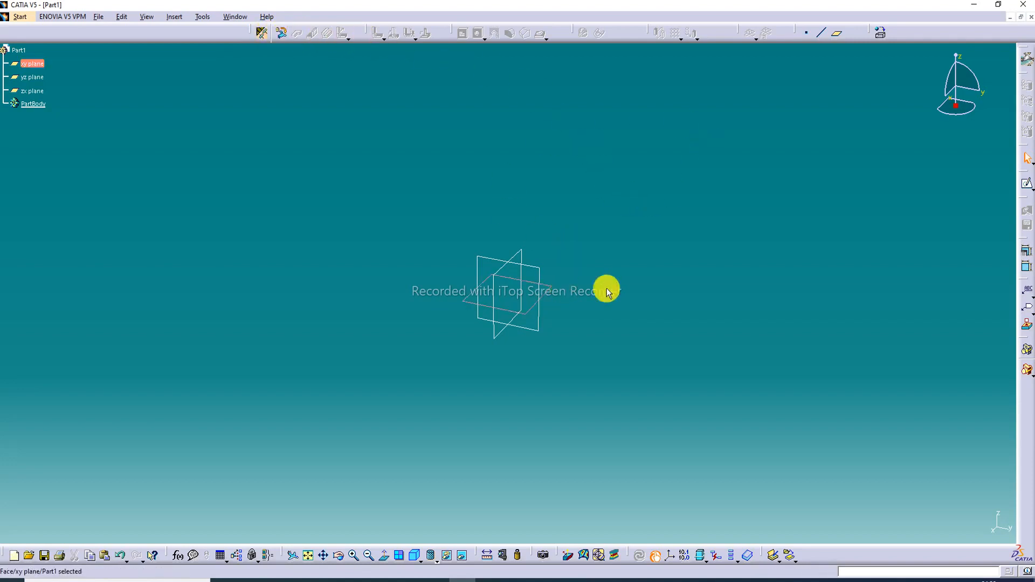
left_click(1028, 185)
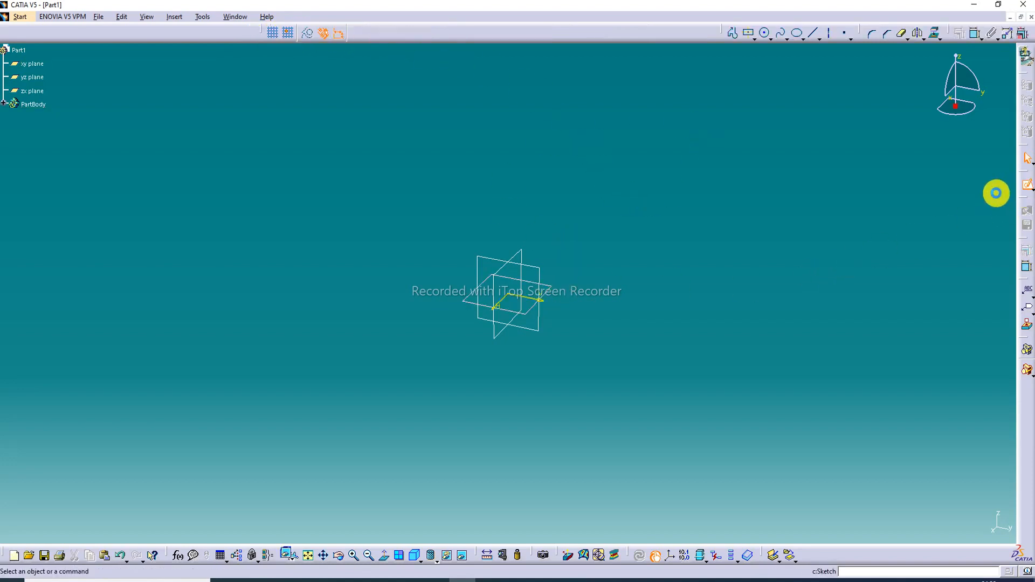
left_click(749, 33)
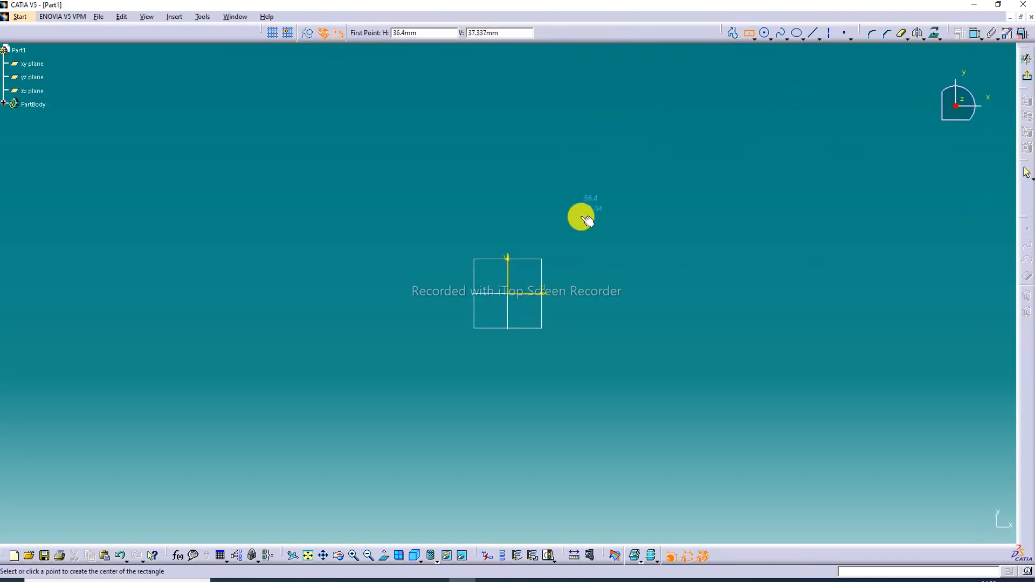
left_click(512, 296)
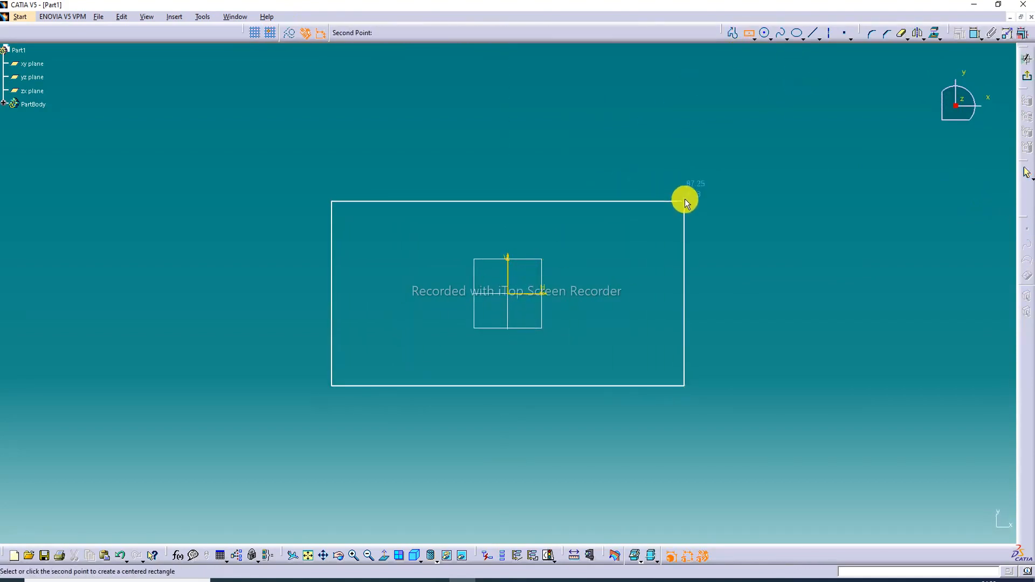
left_click(679, 186)
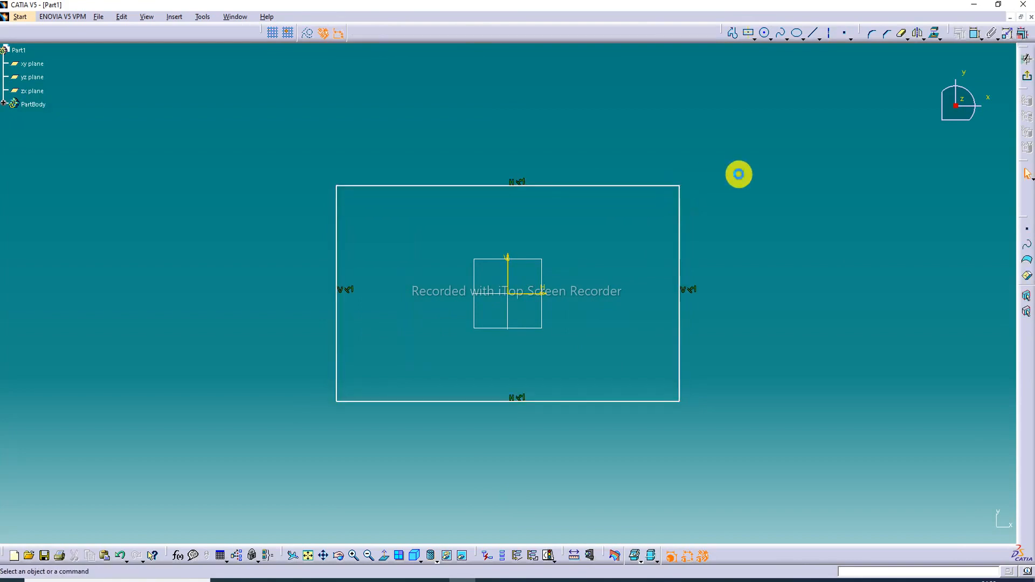
Dimension the rectangle's horizontal and vertical sides.
left_click(975, 33)
left_click(534, 186)
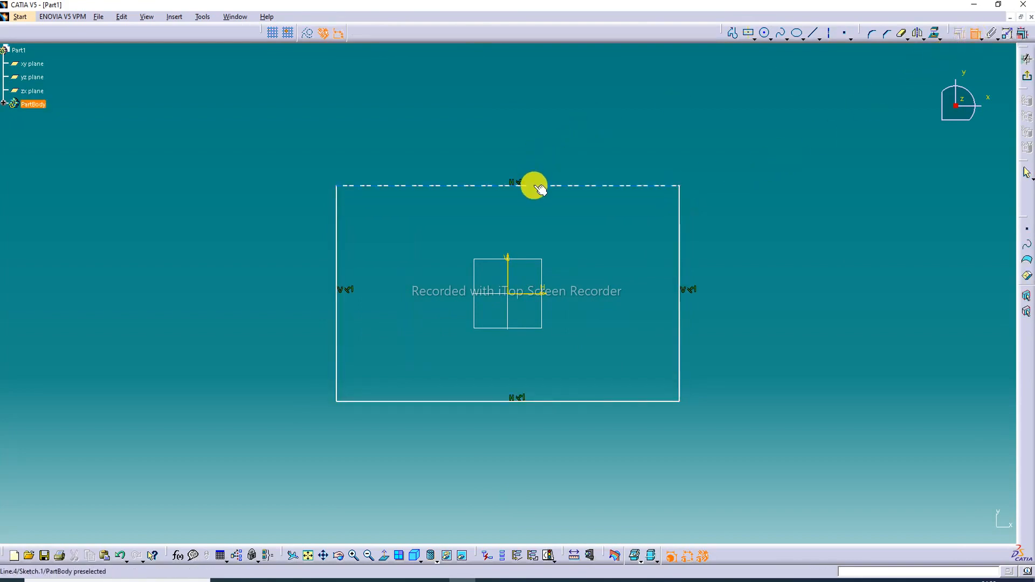
left_click(534, 153)
left_click(976, 33)
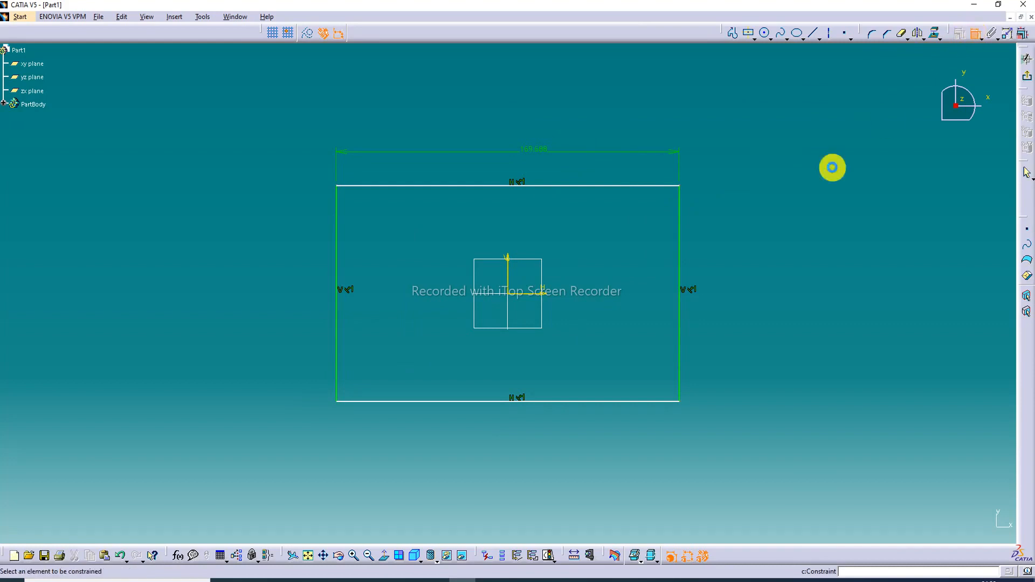
left_click(679, 256)
left_click(720, 253)
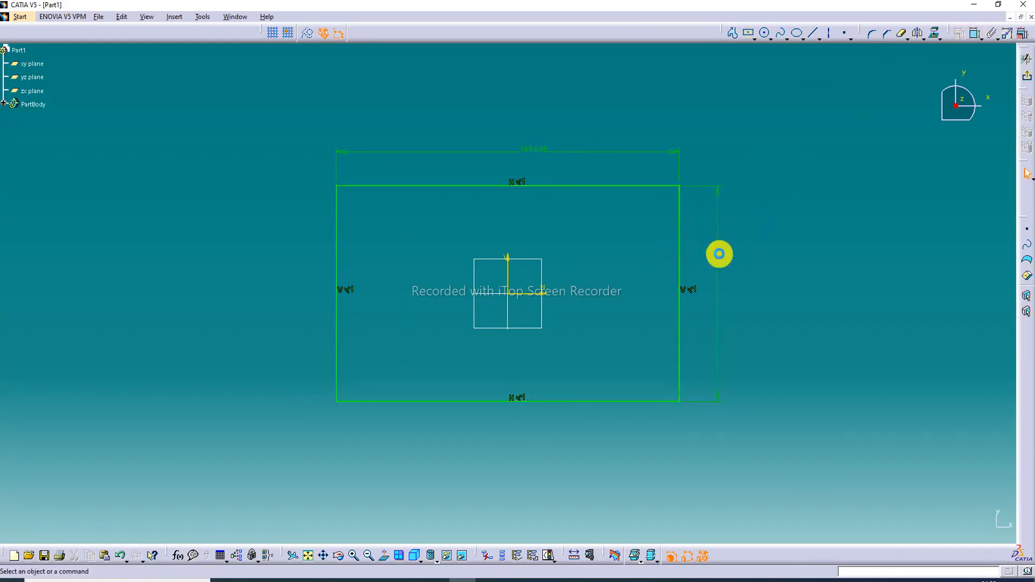
Set the rectangle's width to 140 mm and its height to 100 mm, and exit the sketch.
double_click(536, 151)
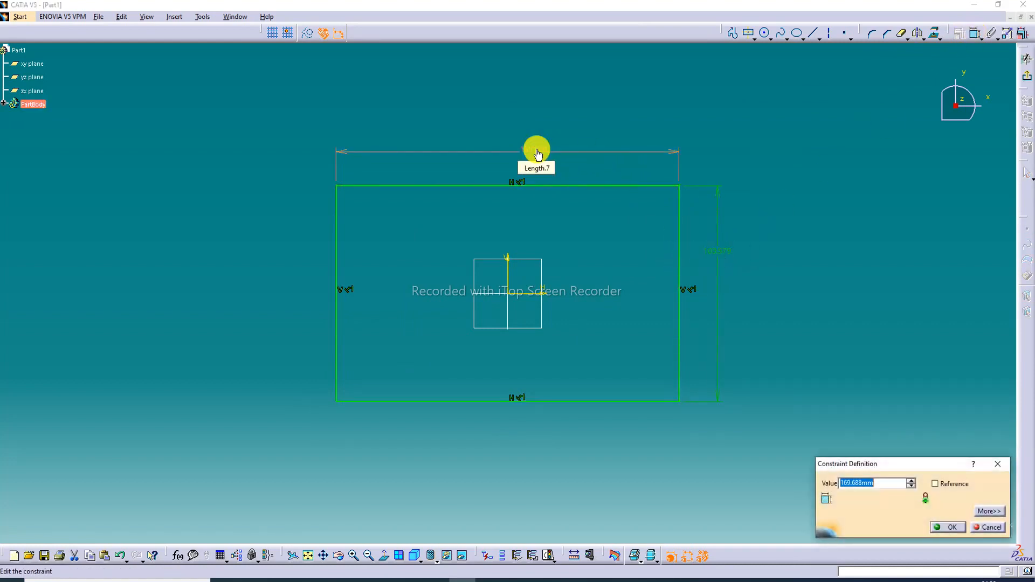
type("140")
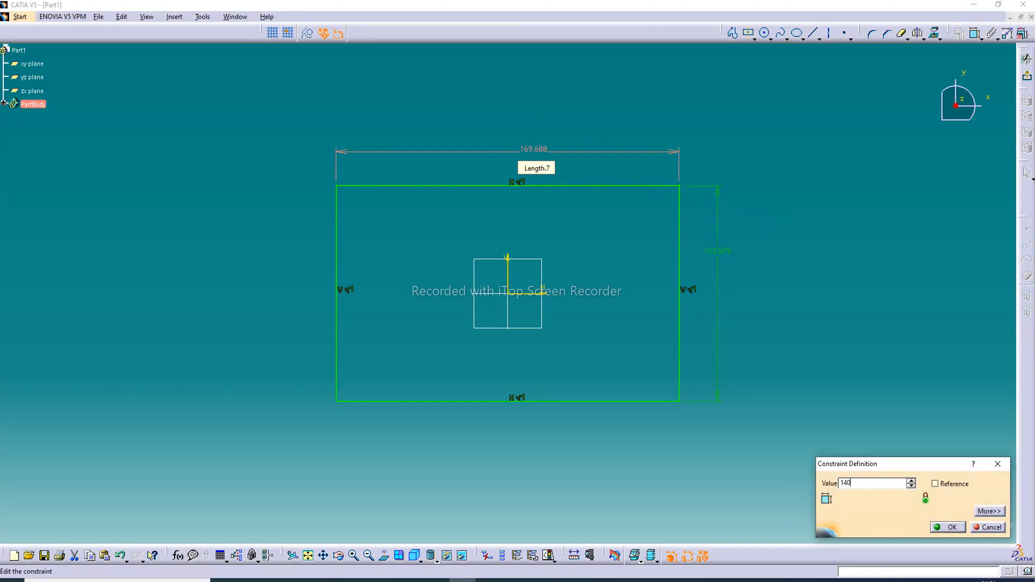
key("Return")
double_click(682, 252)
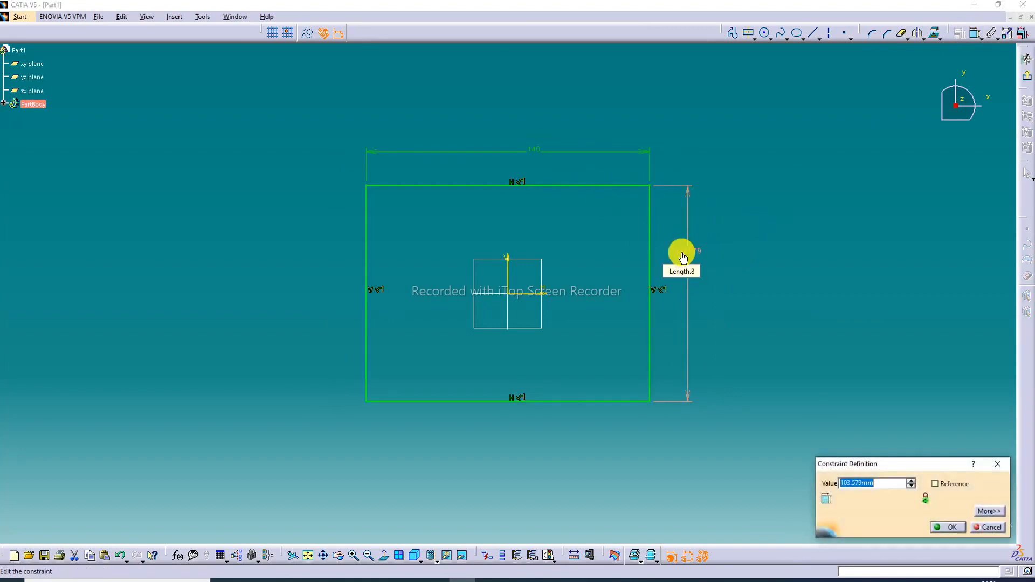
type("100")
key("Return")
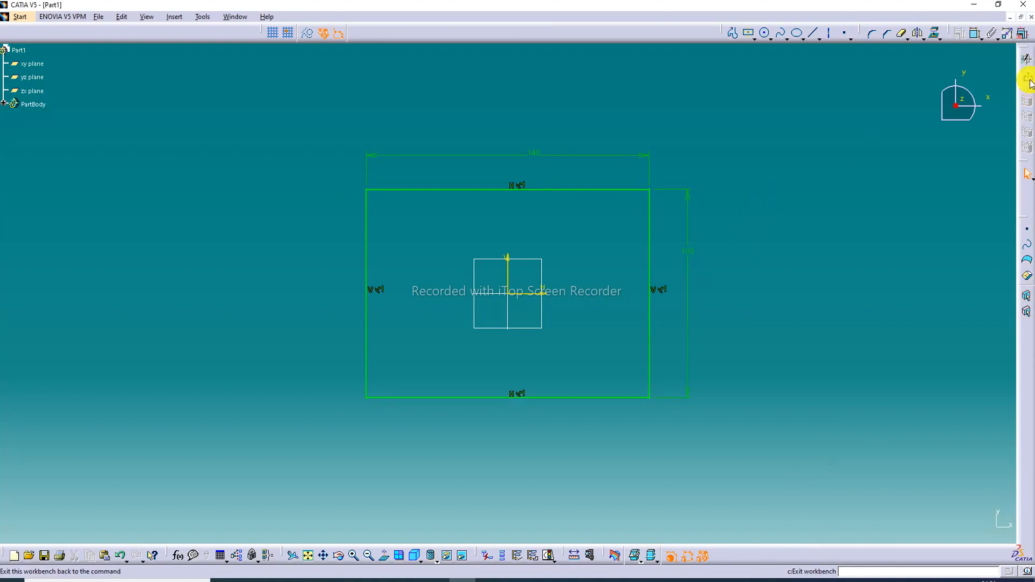
left_click(1027, 58)
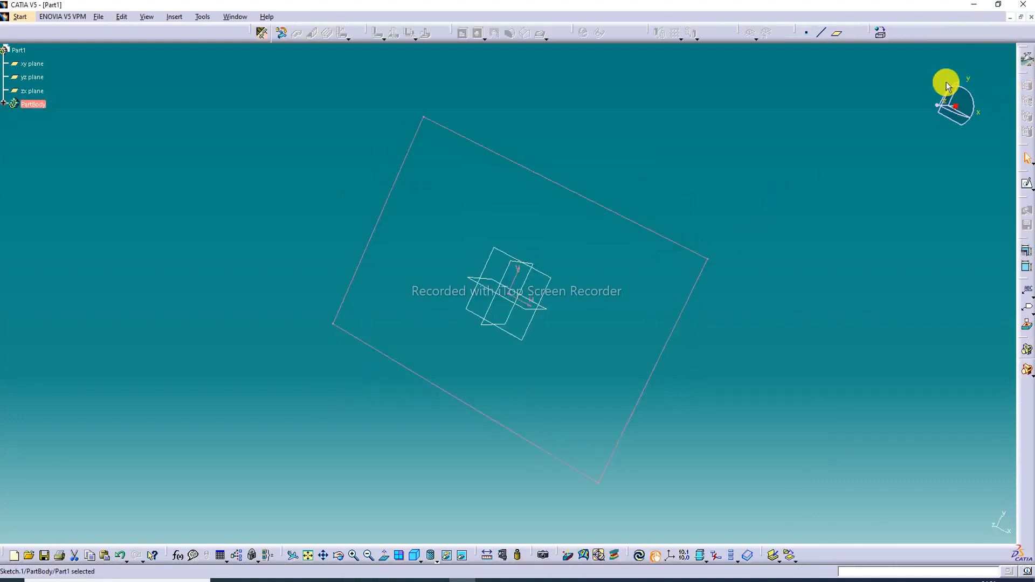
Accept sheet metal parameters of 2 mm thickness and 4 mm bend radius, and create a Wall from the rectangle sketch.
left_click(262, 34)
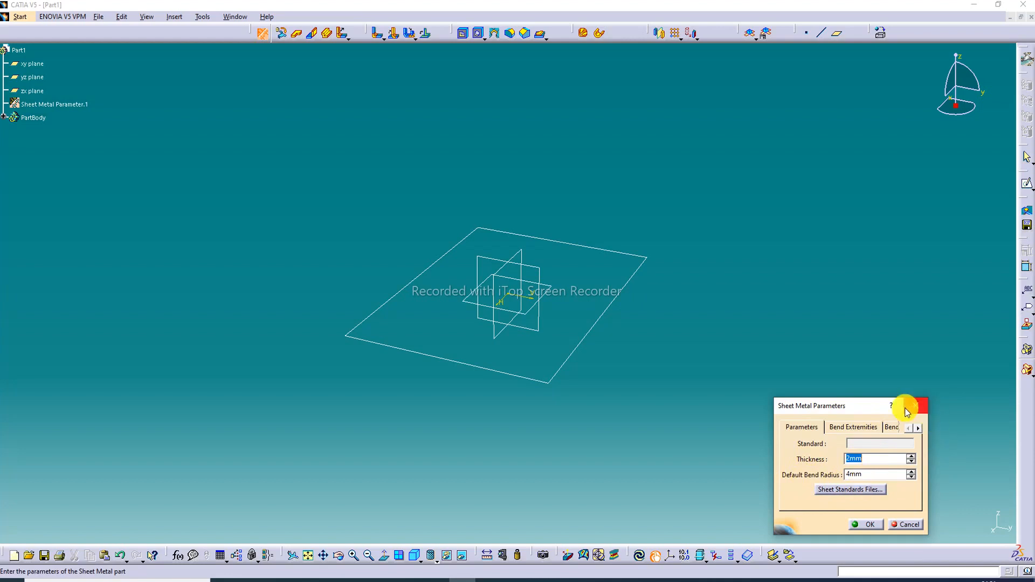
left_click(865, 524)
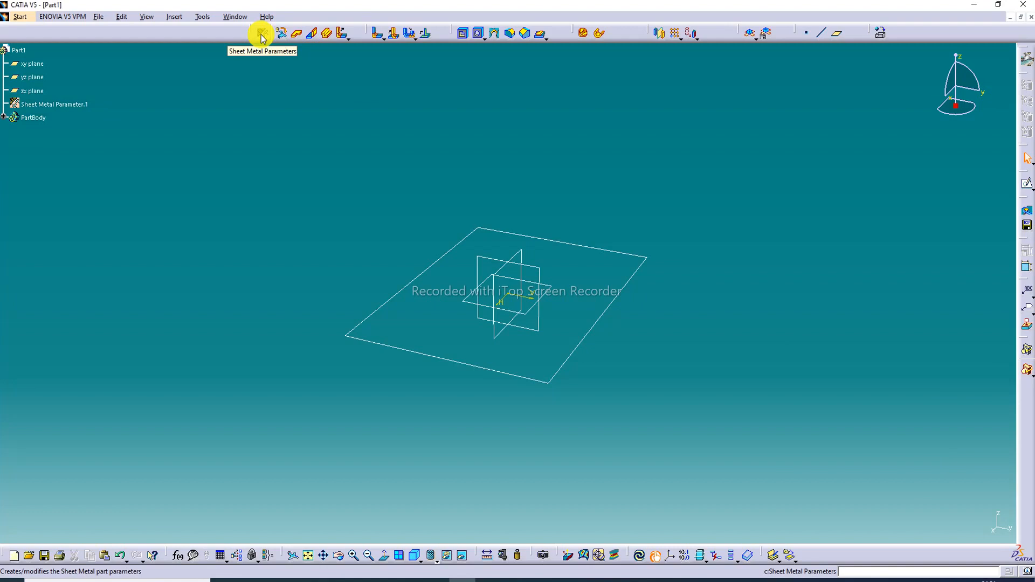
left_click(297, 35)
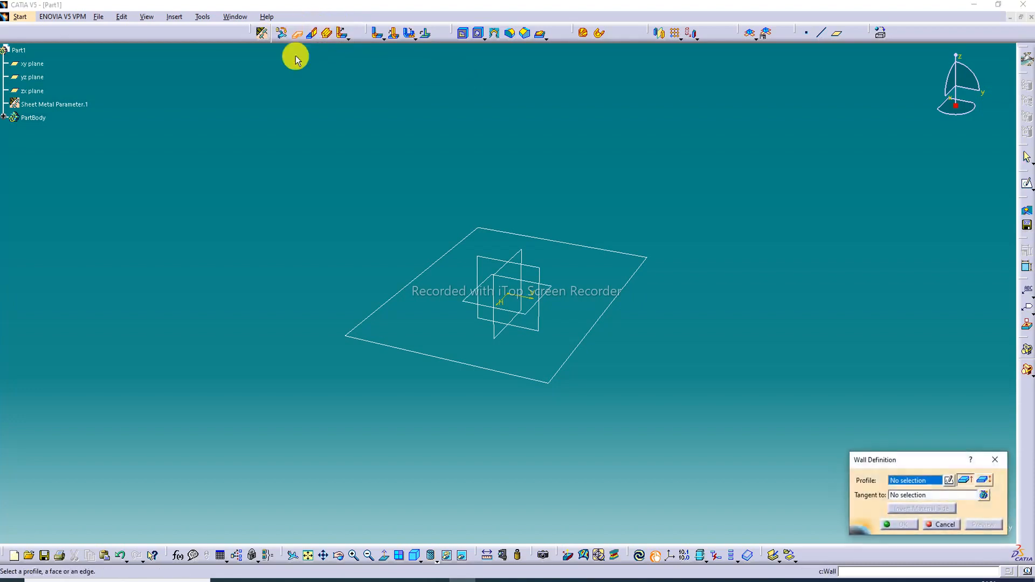
left_click(586, 348)
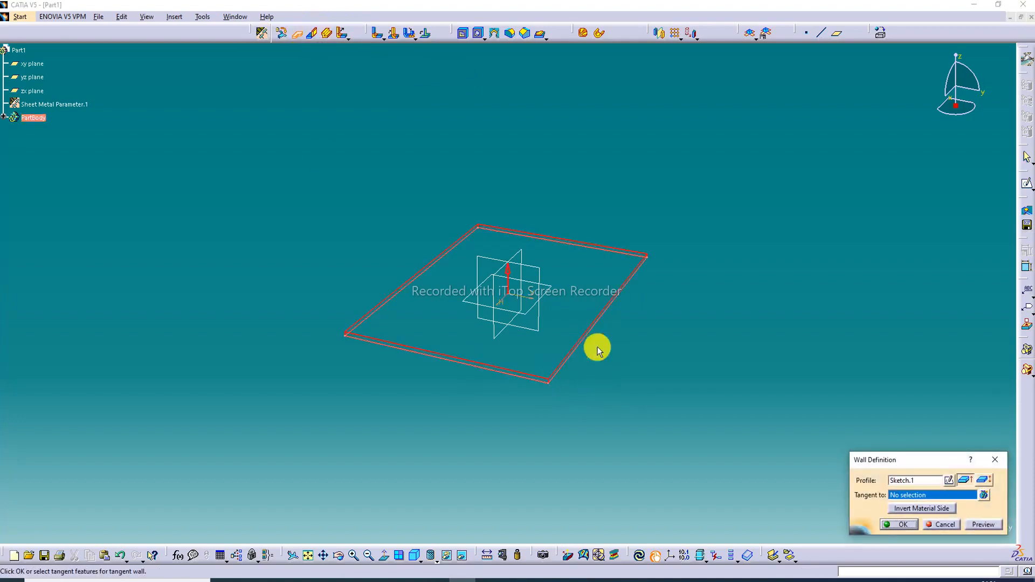
left_click(908, 525)
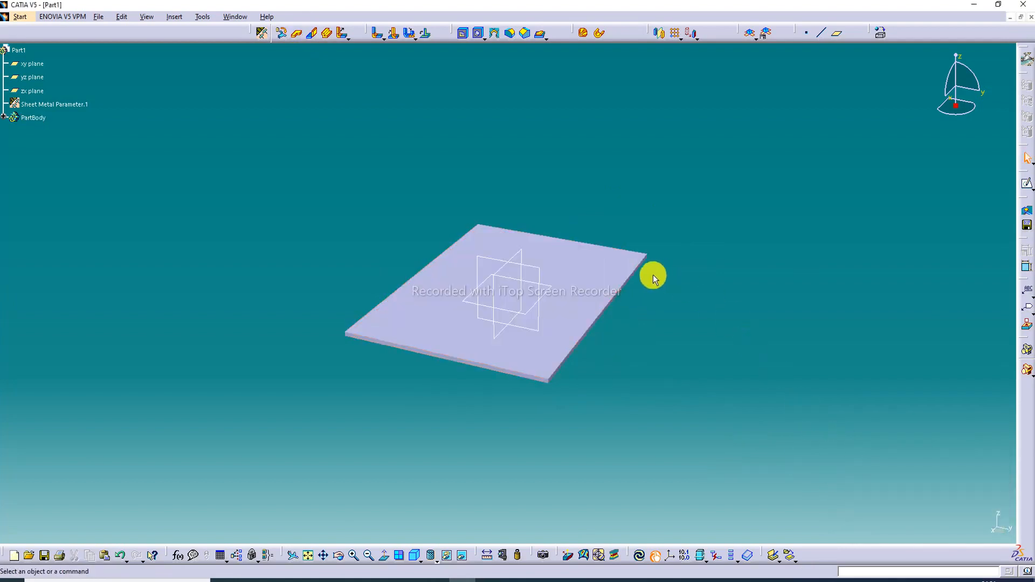
Set up a Wall On Edge on the base wall's two opposite short edges, with a height of 81 mm.
middle_click_drag(573, 326, 569, 300)
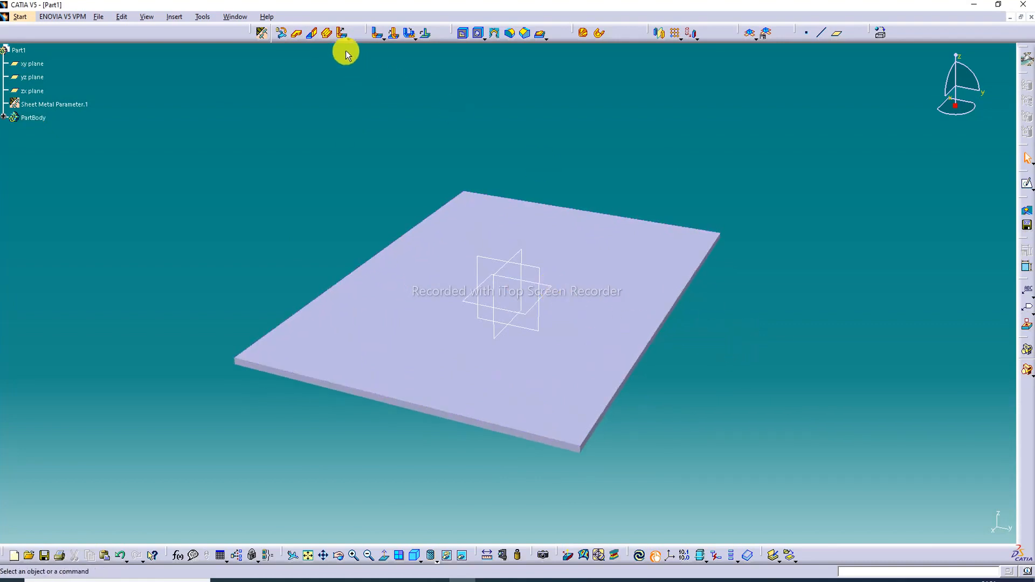
left_click(313, 39)
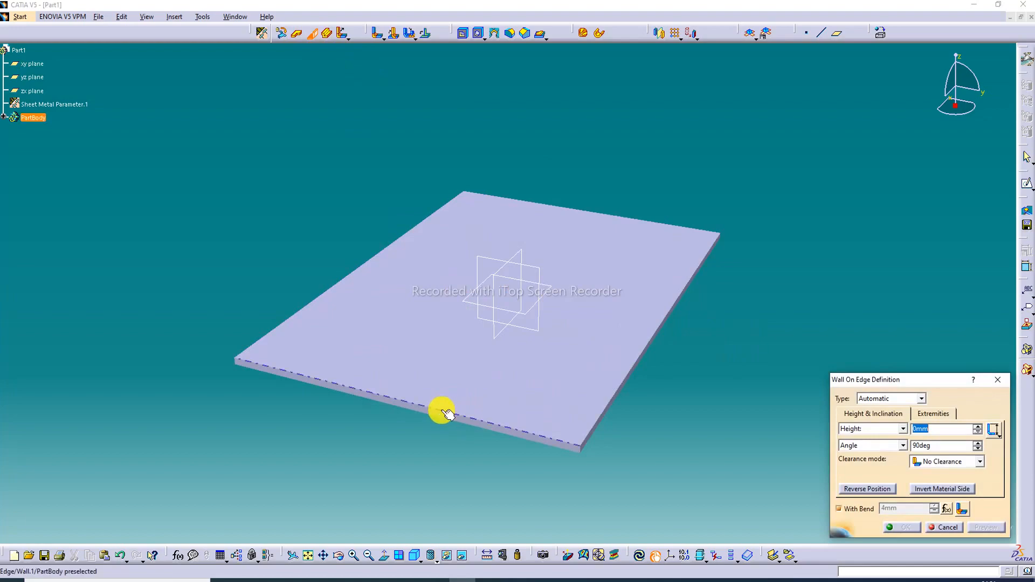
left_click(448, 413)
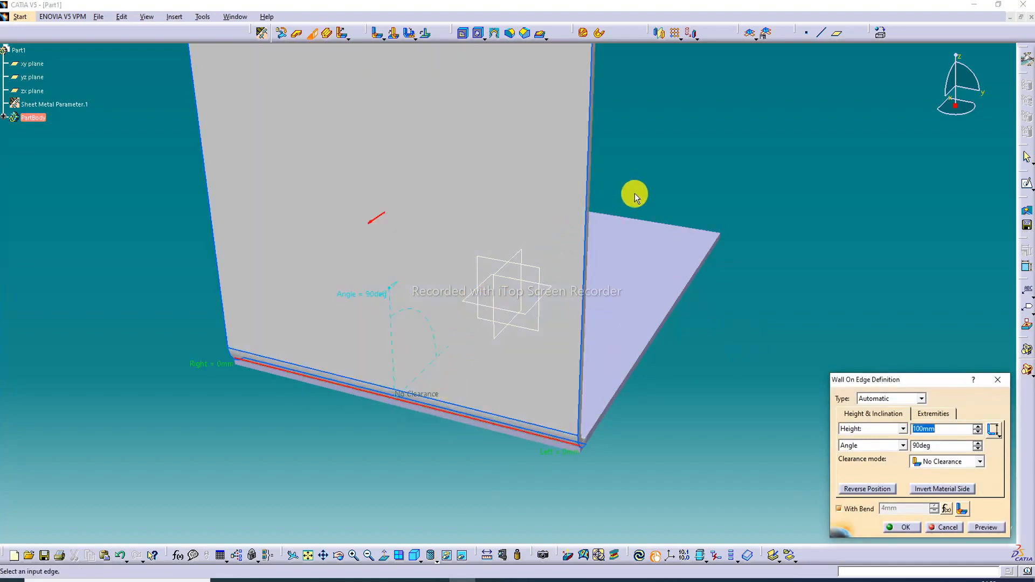
middle_click_drag(636, 197, 662, 178)
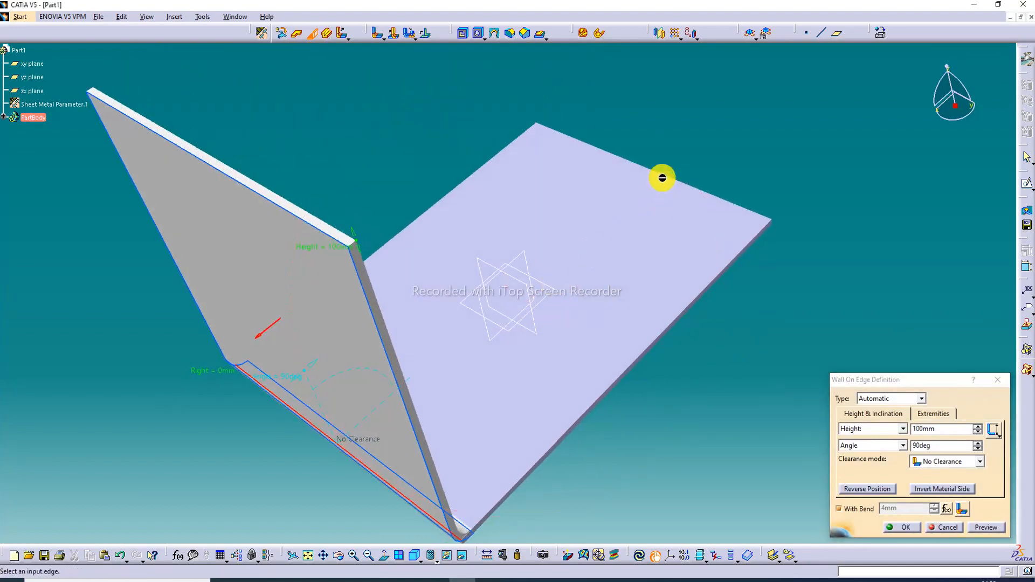
left_click(663, 177)
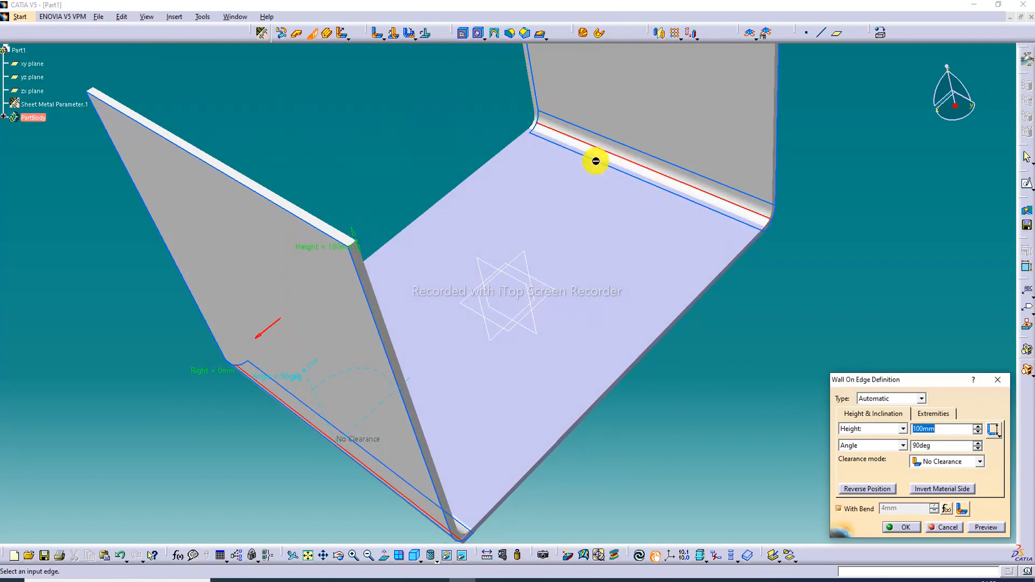
left_click_drag(354, 233, 365, 305)
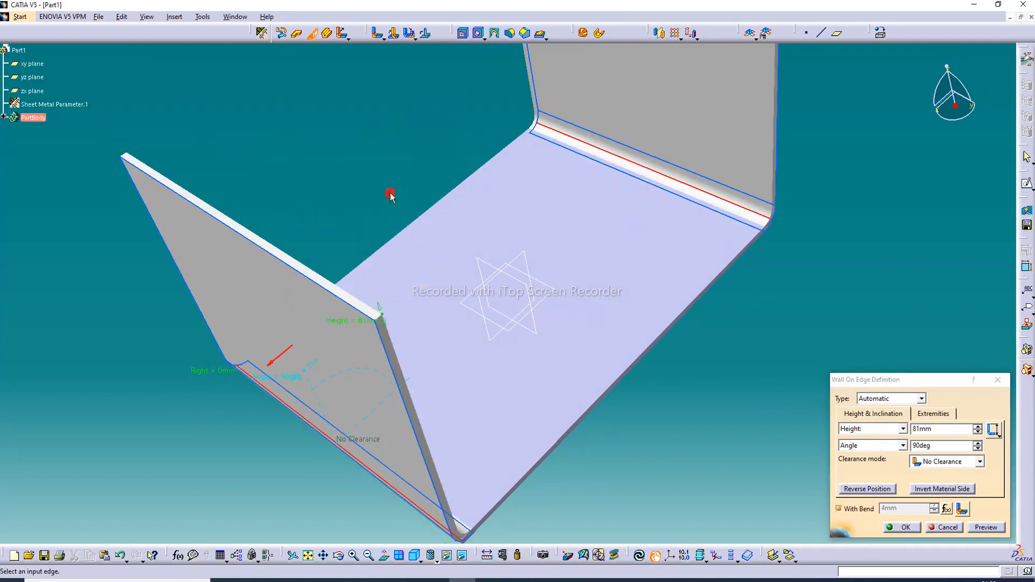
left_click(308, 555)
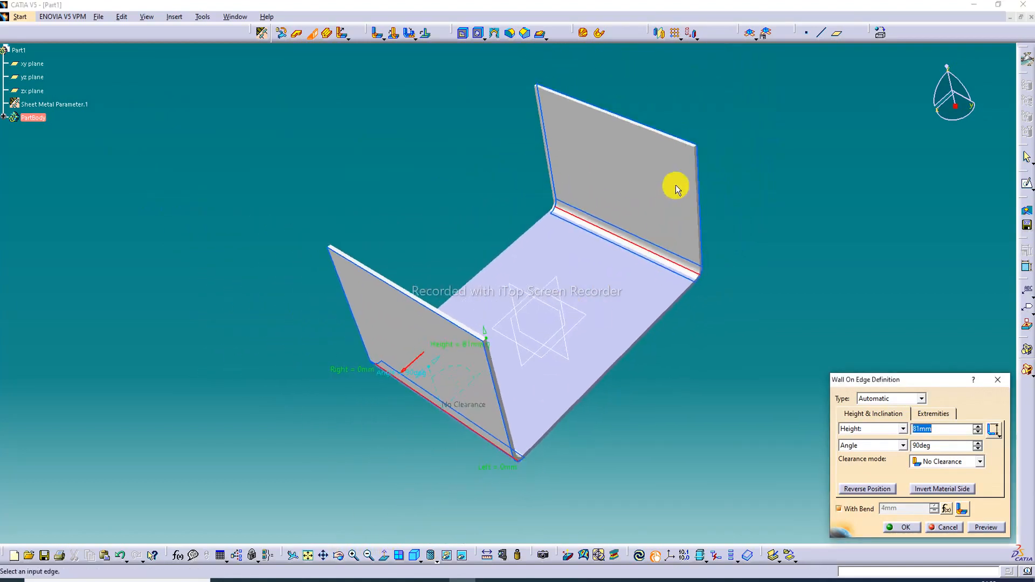
middle_click_drag(592, 286, 687, 224)
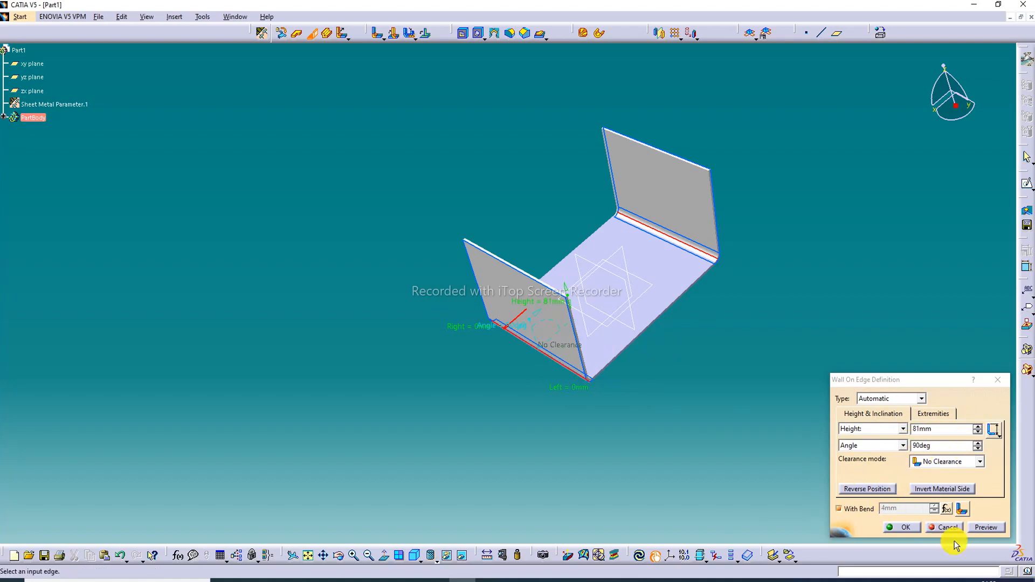
Reverse the edge walls' position to point downward, flip them back upward, and create both walls.
left_click(861, 492)
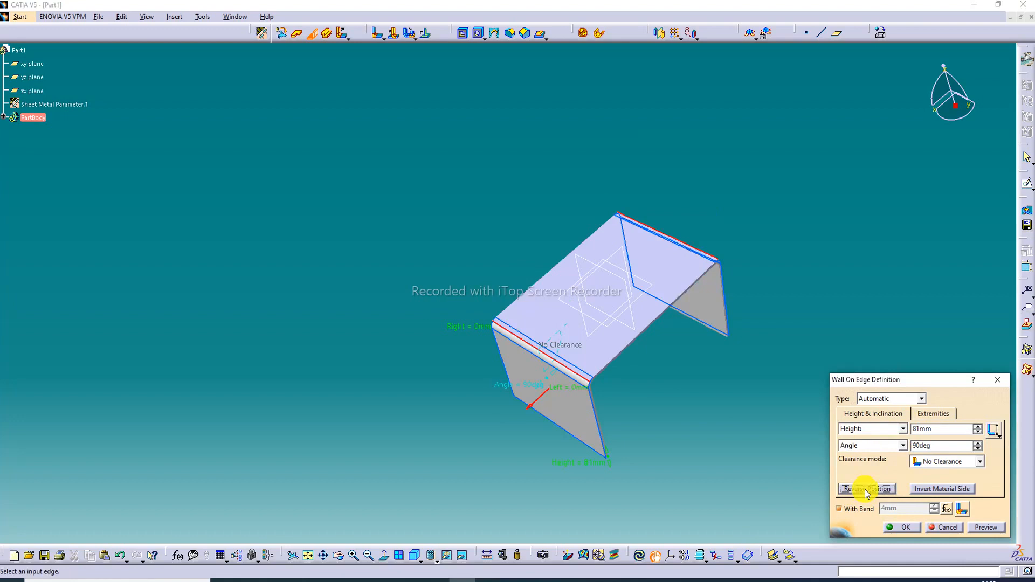
left_click(867, 491)
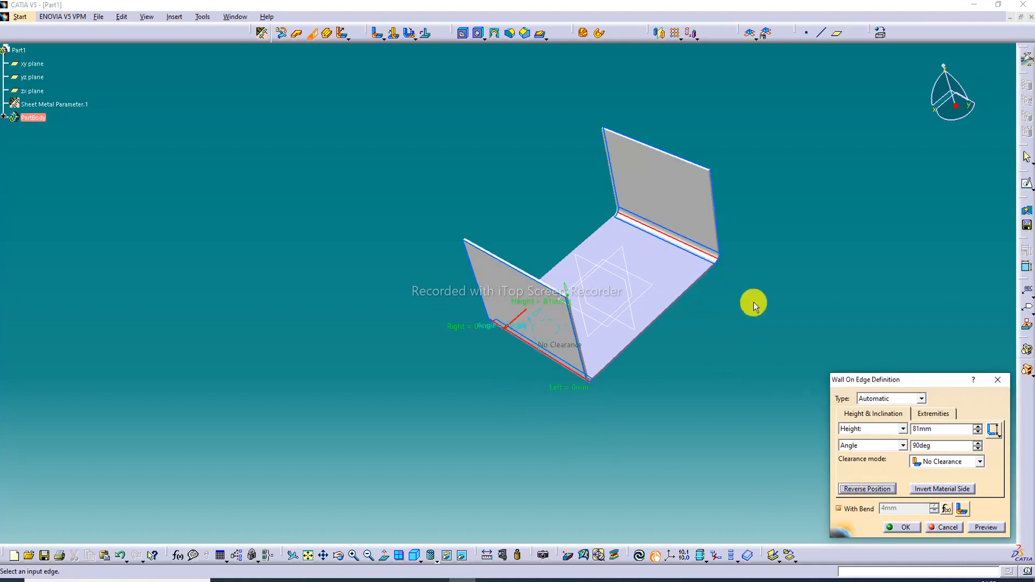
left_click(900, 527)
left_click(785, 393)
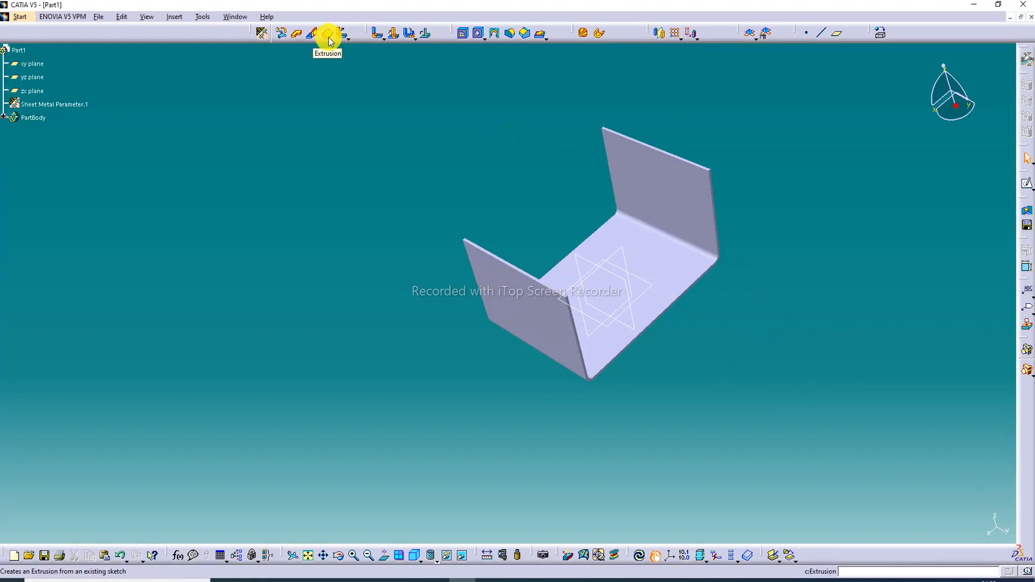
Open a sketch on the base wall's upper face and start a spline.
middle_click_drag(643, 270, 628, 338)
left_click(684, 265)
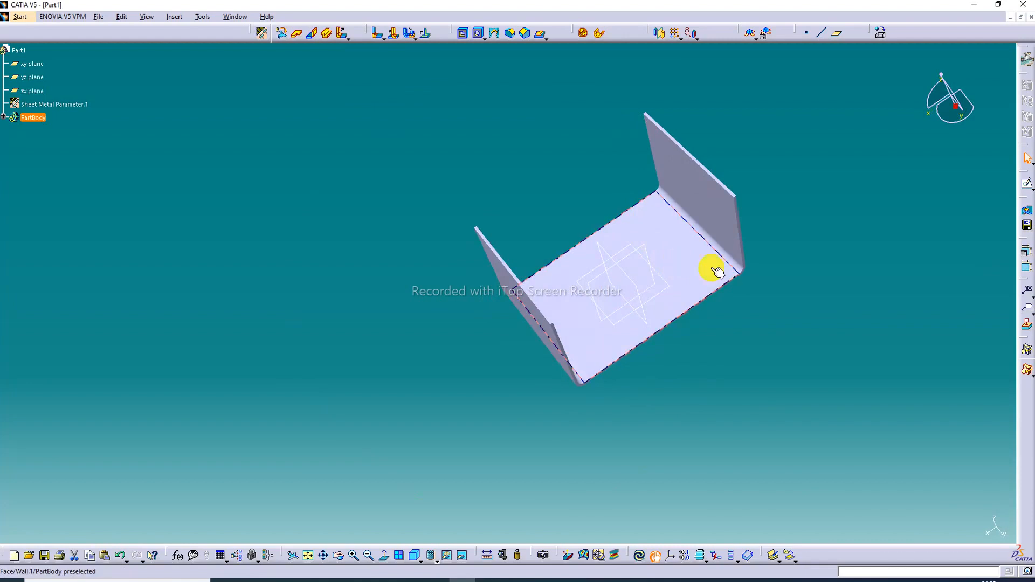
left_click(1027, 184)
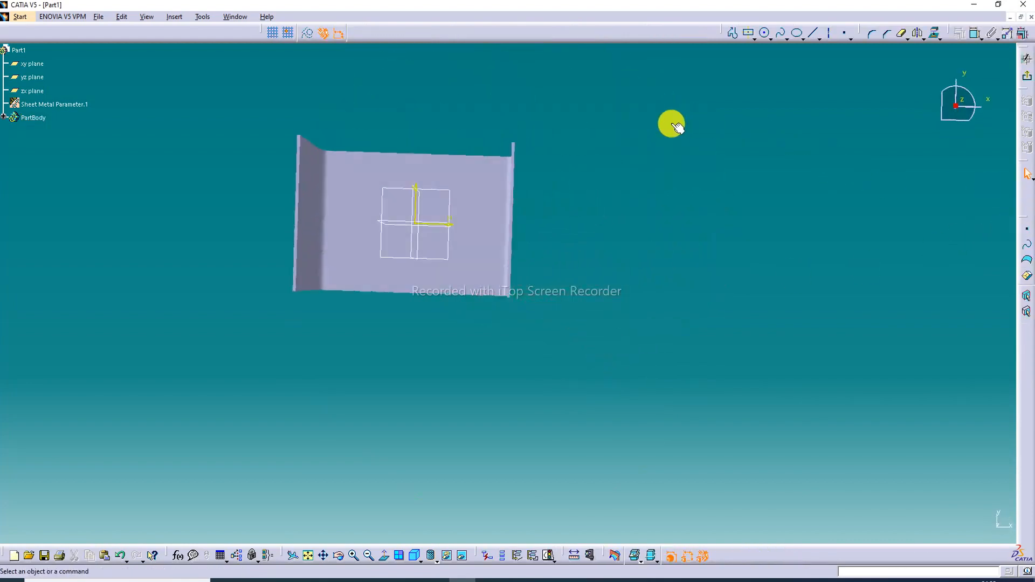
left_click(782, 36)
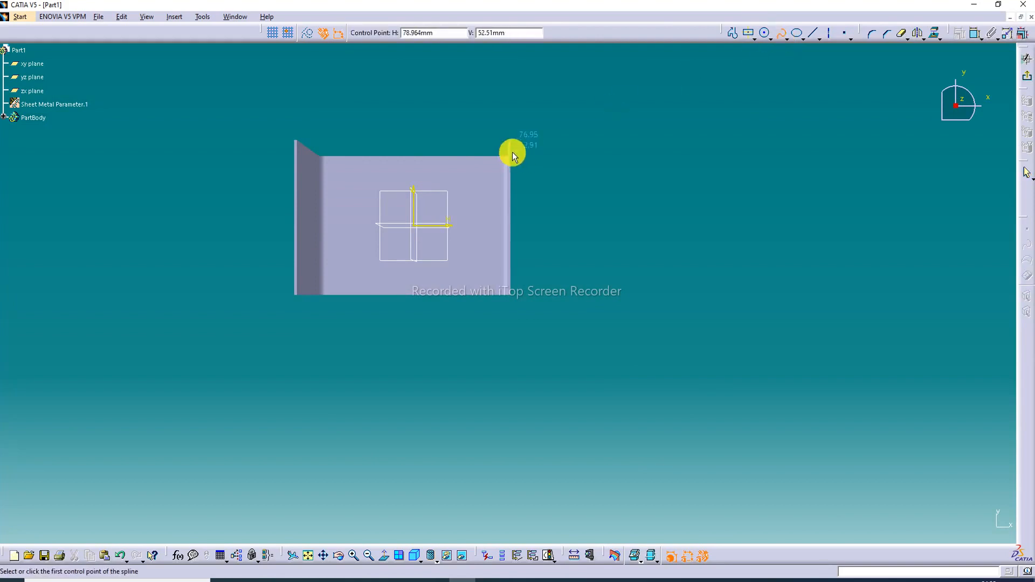
Draw an open arch-shaped spline through four points around the sketch origin, peaking about 36 mm above it.
left_click(365, 225)
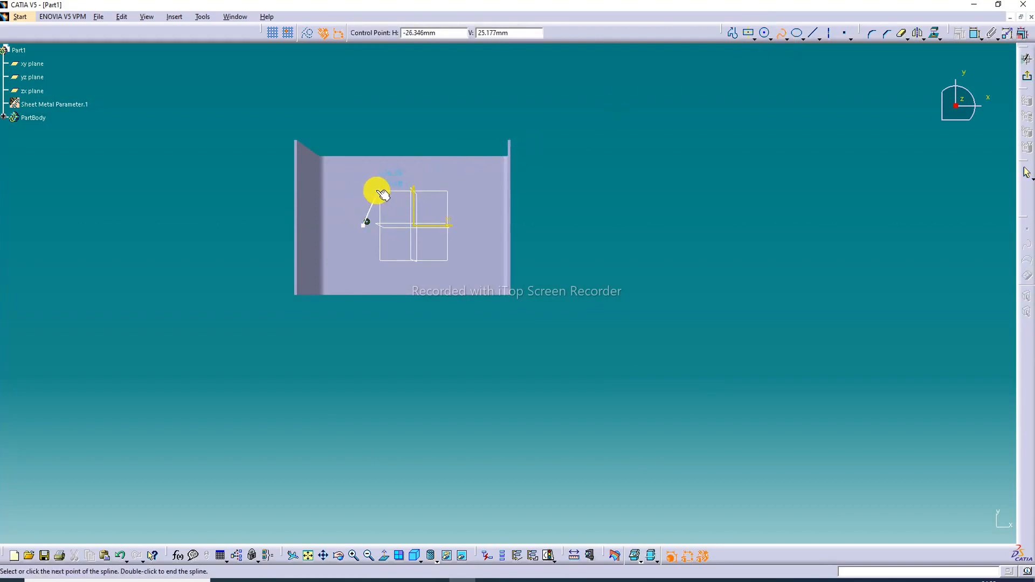
left_click(369, 189)
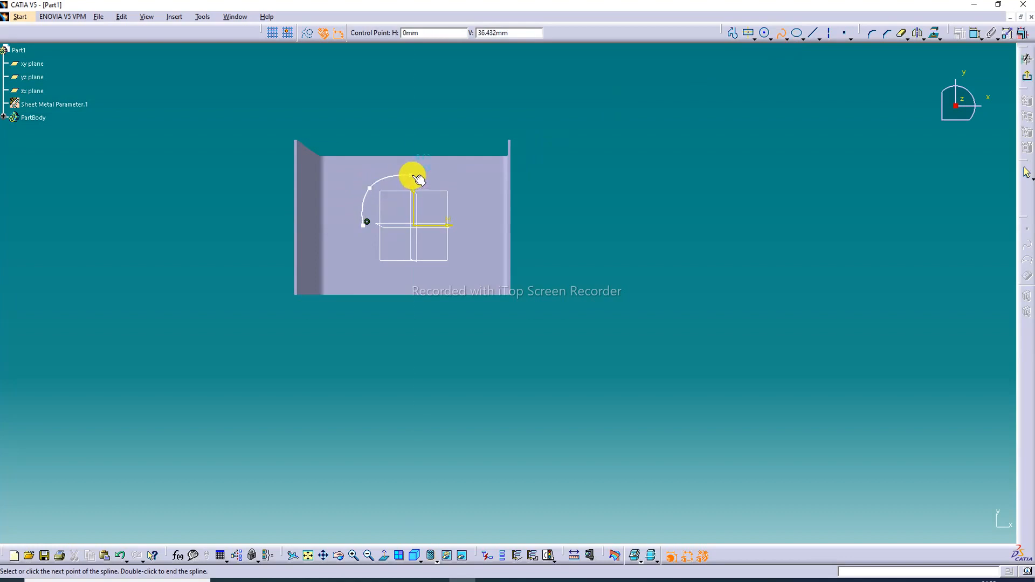
left_click(420, 177)
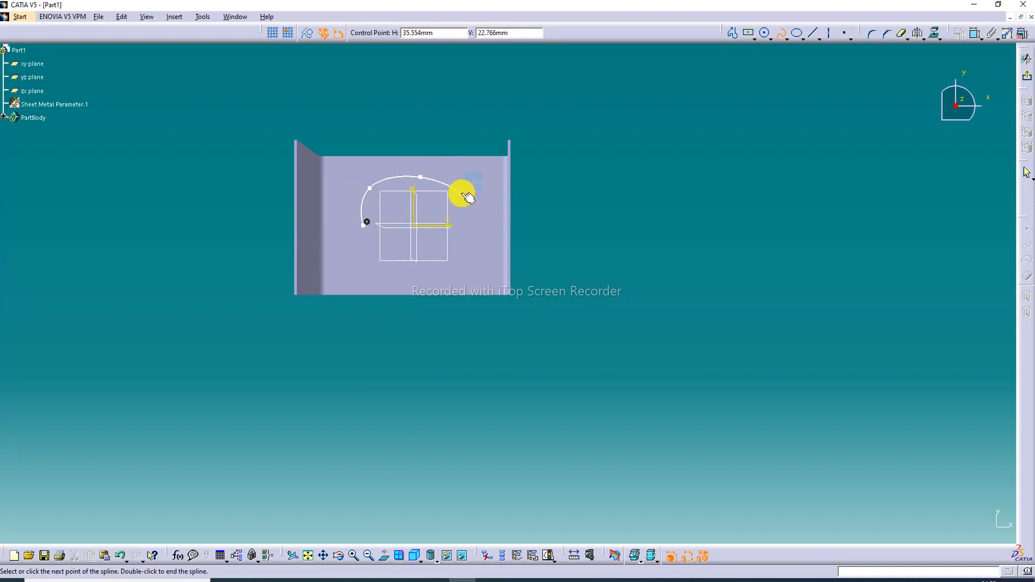
left_click(461, 224)
left_click(737, 35)
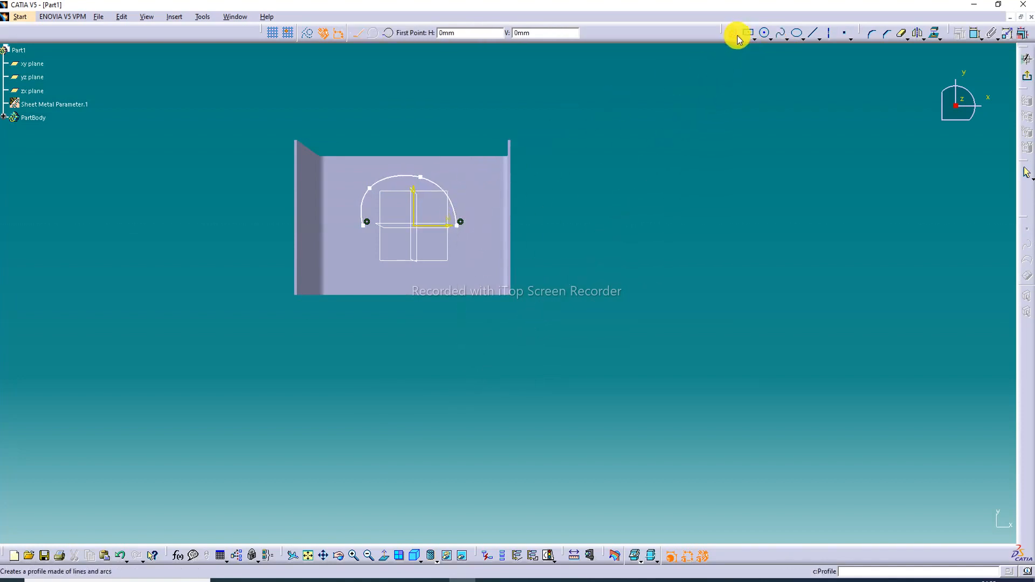
left_click(675, 114)
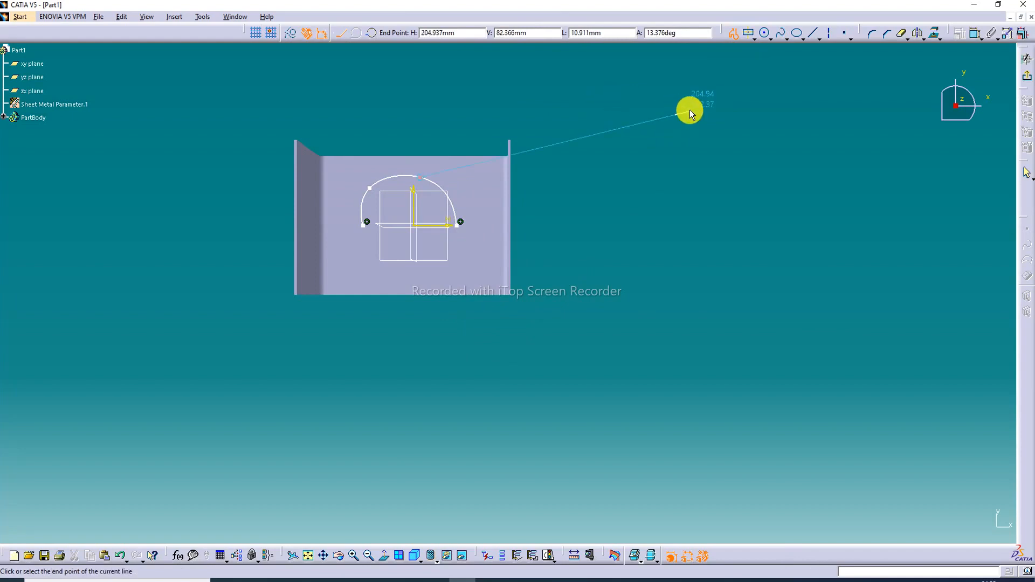
key("Escape")
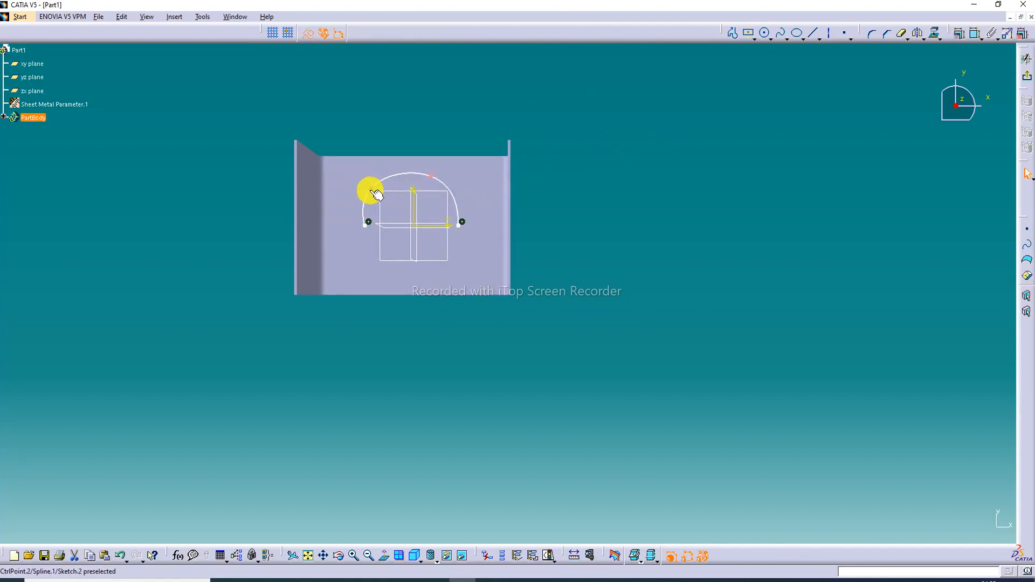
Even out the arch by repositioning the spline's two upper control points, and exit the sketch.
left_click_drag(370, 190, 438, 174)
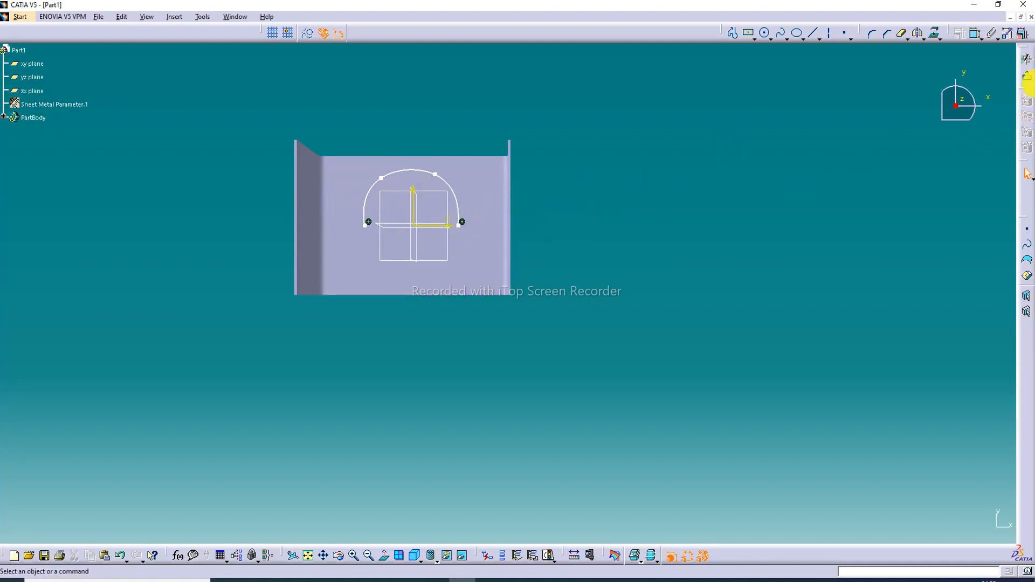
left_click(1028, 75)
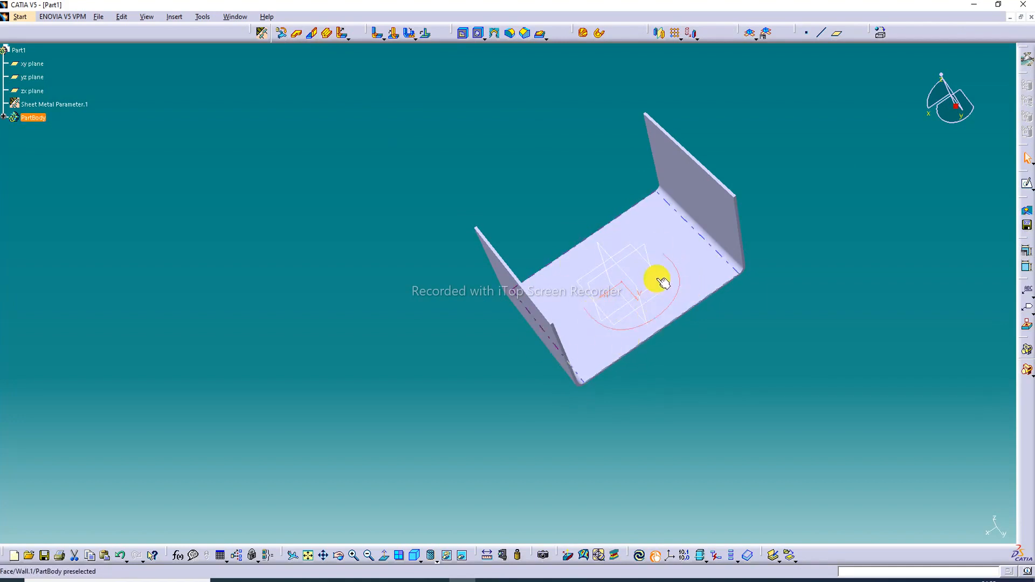
left_click(668, 225)
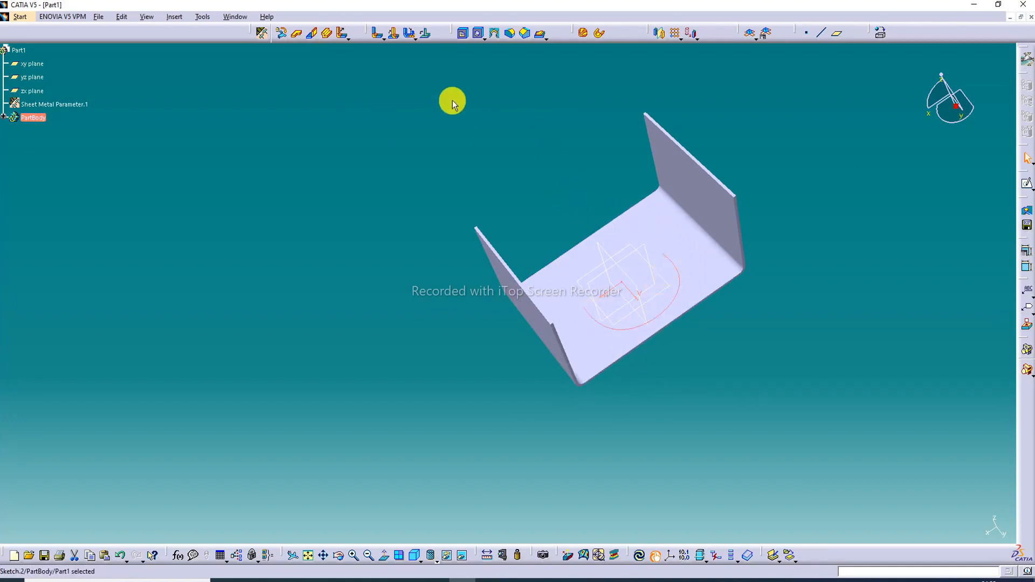
left_click(555, 181)
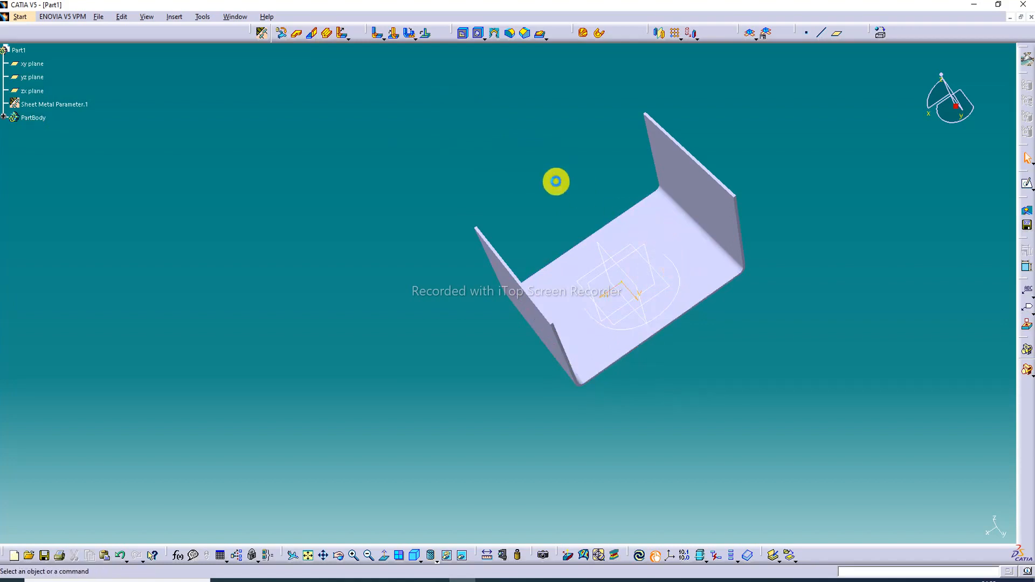
Define a sheet metal extrusion of the arch spline sketch with limit 1 at 101 mm and limit 2 at 38 mm.
left_click(330, 37)
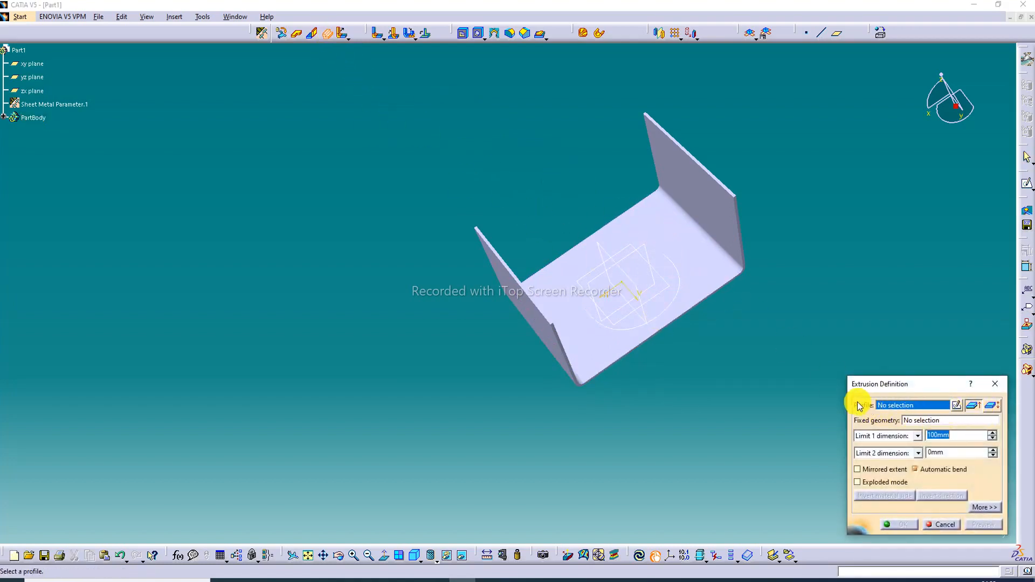
left_click(677, 301)
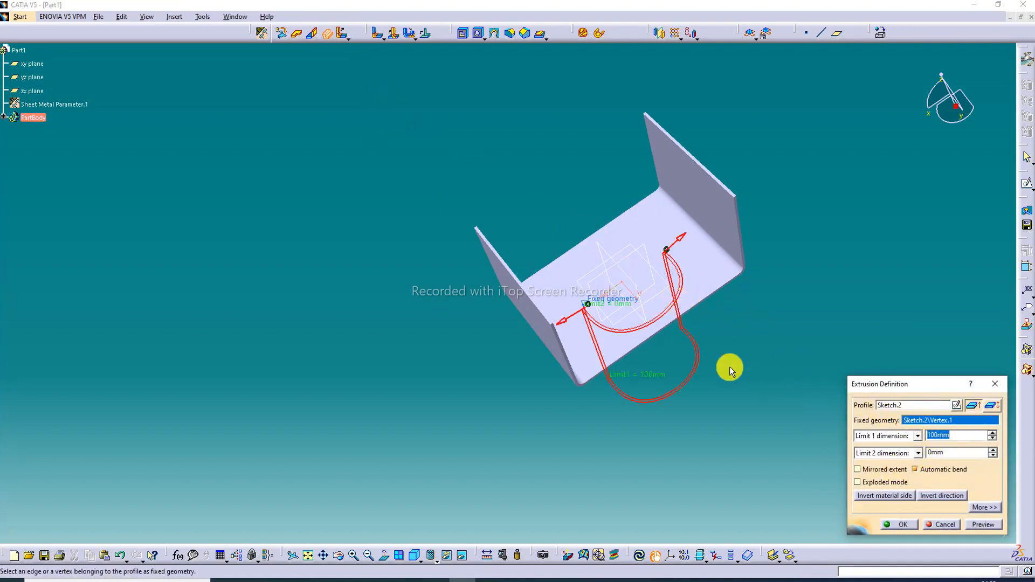
middle_click_drag(690, 337, 697, 306)
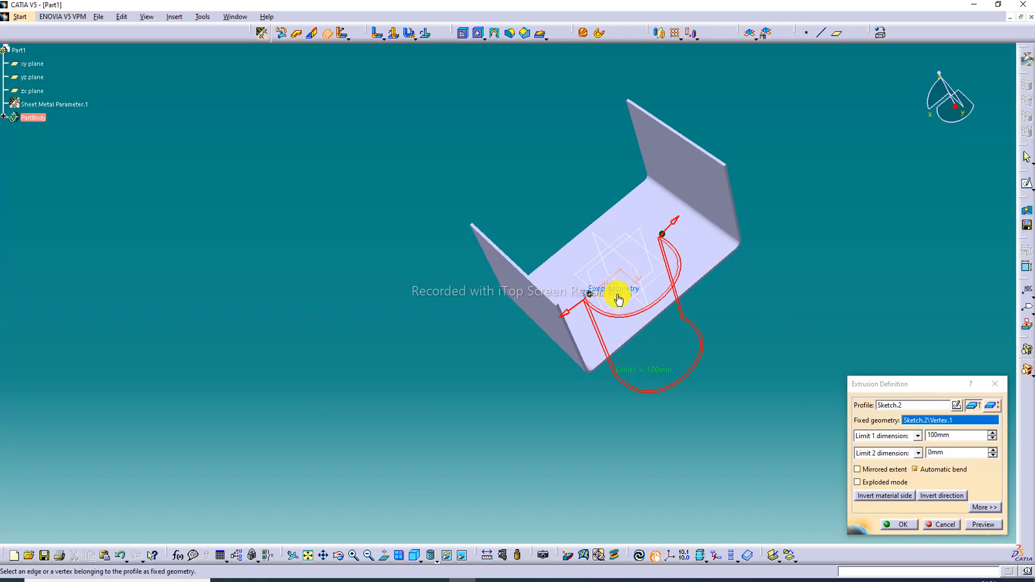
left_click_drag(618, 300, 615, 270)
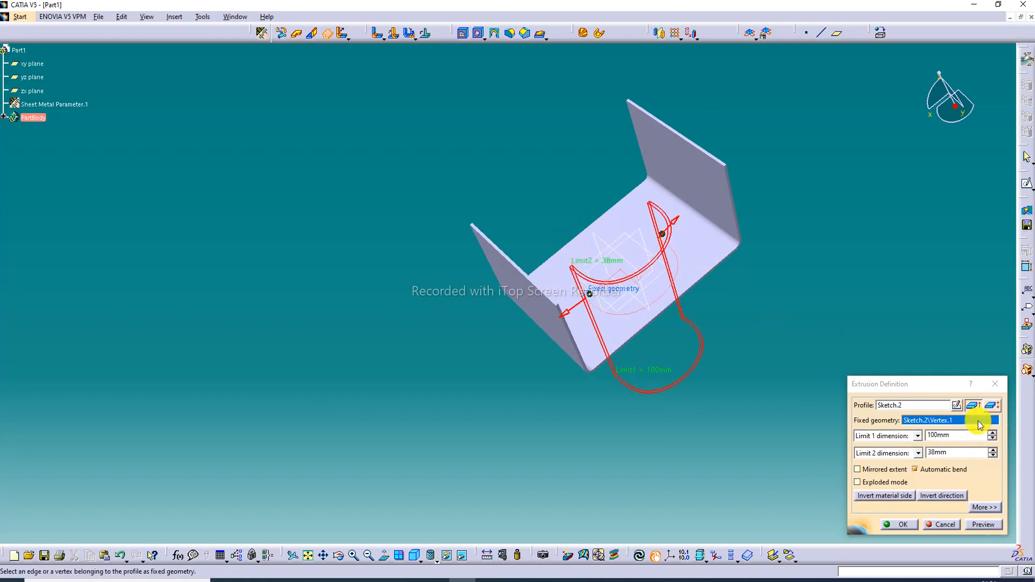
left_click(991, 433)
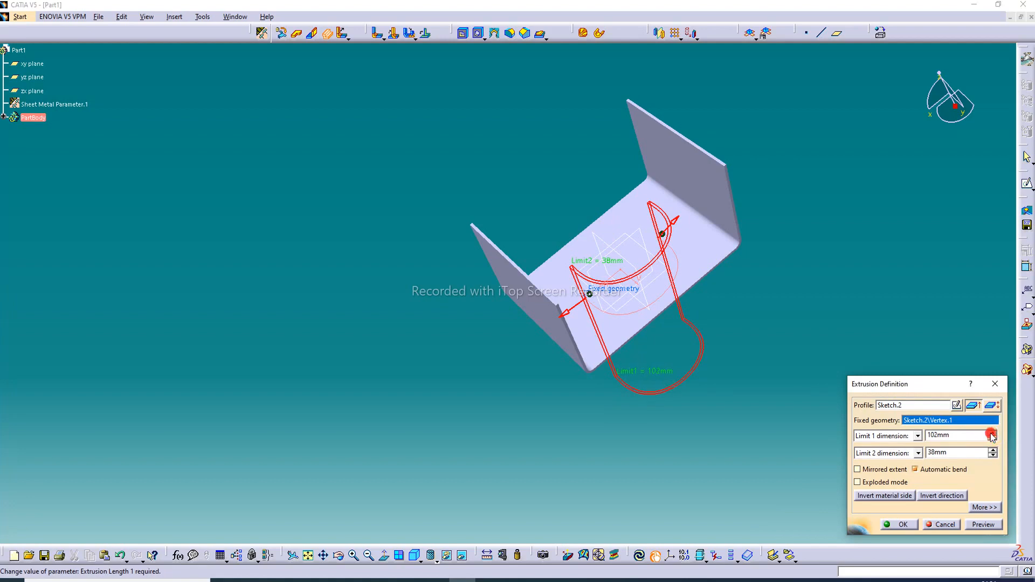
left_click(991, 434)
left_click(994, 440)
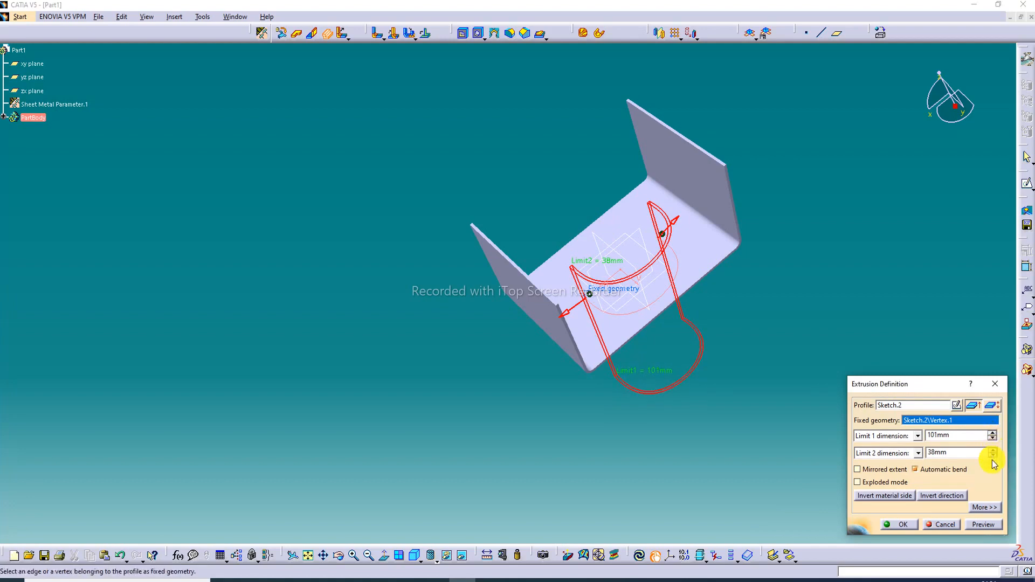
Set the extrusion's limit 2 to 39 mm and preview the curved wall.
left_click(993, 450)
left_click(993, 450)
left_click(993, 450)
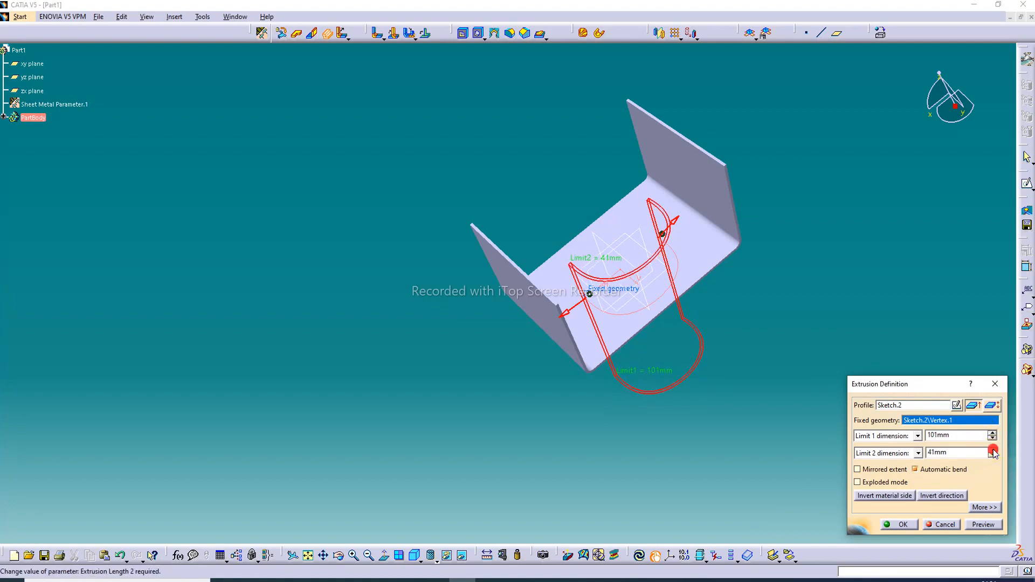
left_click(993, 456)
left_click(993, 456)
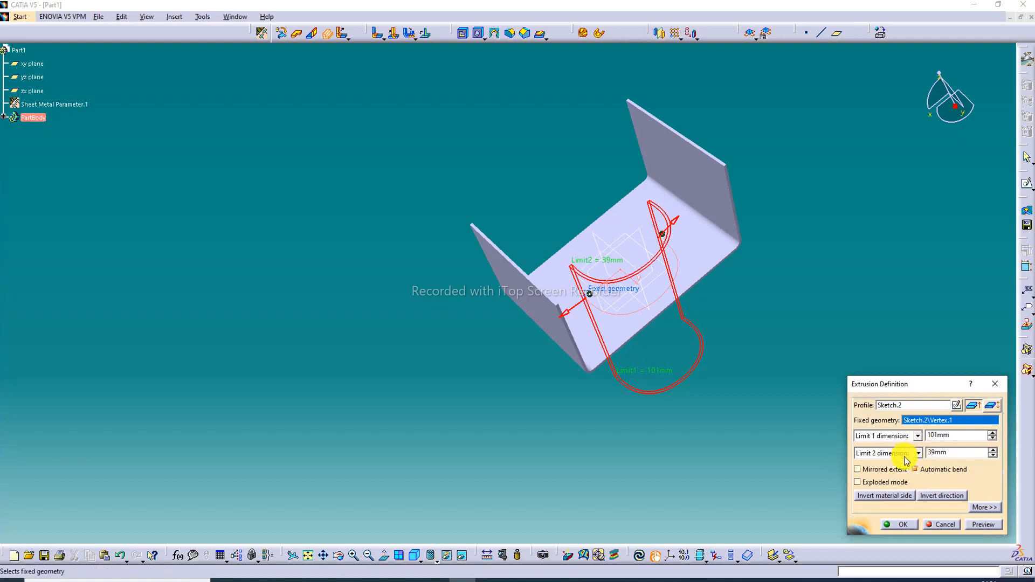
left_click(979, 526)
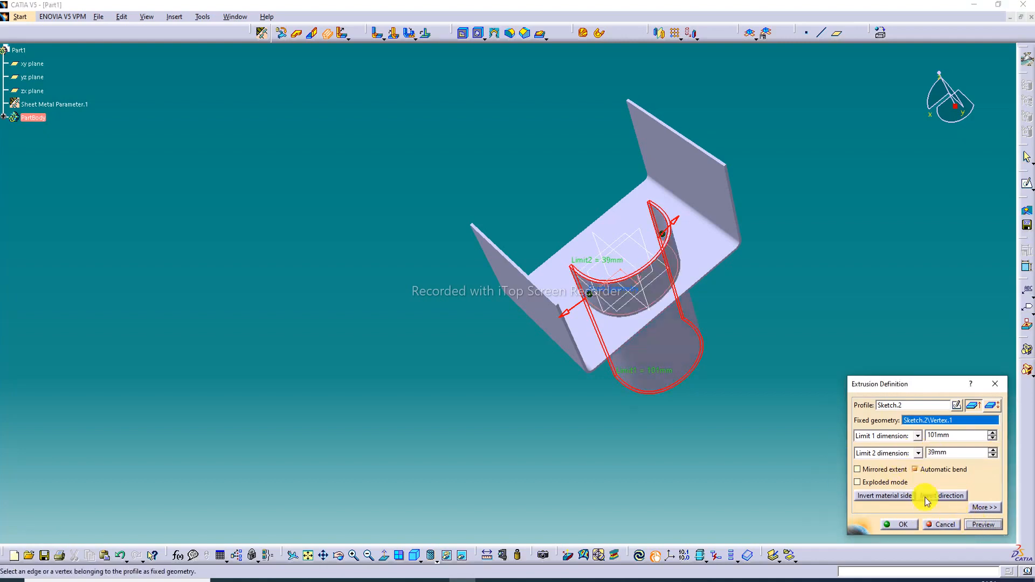
middle_click_drag(763, 324, 649, 275)
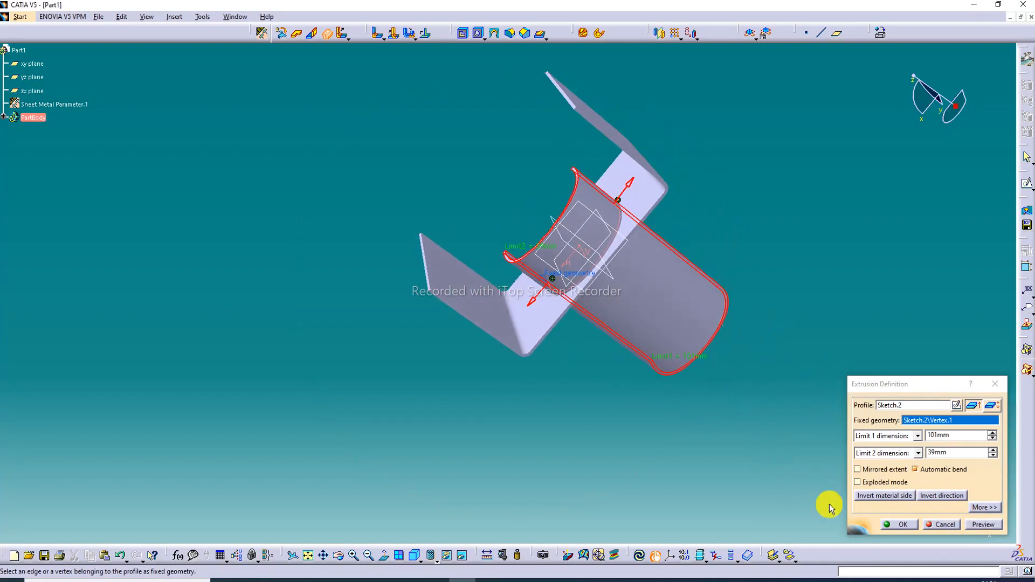
Apply a mirrored extent to the extrusion, preview it, create the curved wall and dismiss the warning.
left_click(879, 475)
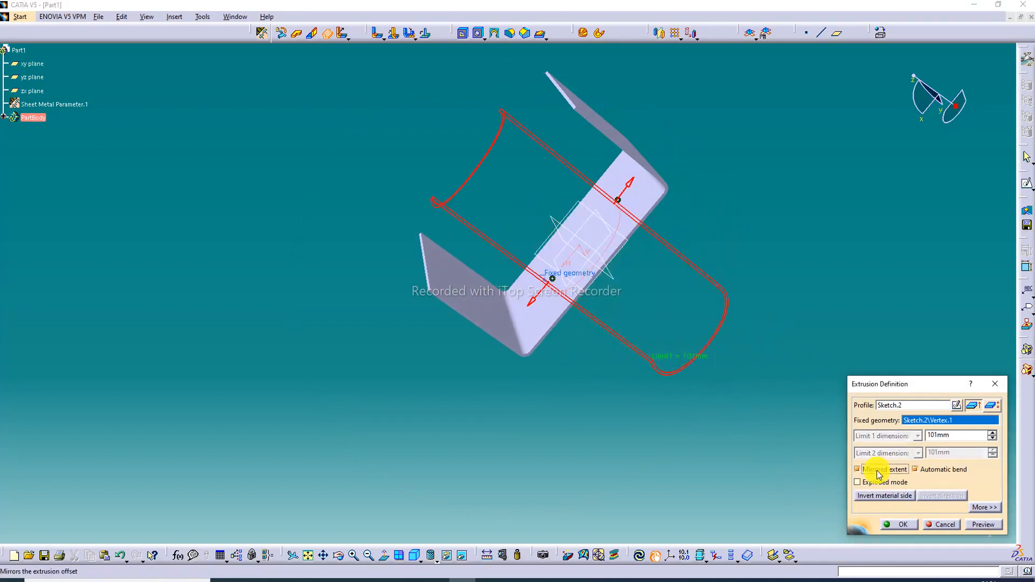
left_click(984, 525)
mouse_move(793, 226)
middle_mouse_down()
mouse_move(735, 406)
mouse_move(622, 432)
middle_mouse_up()
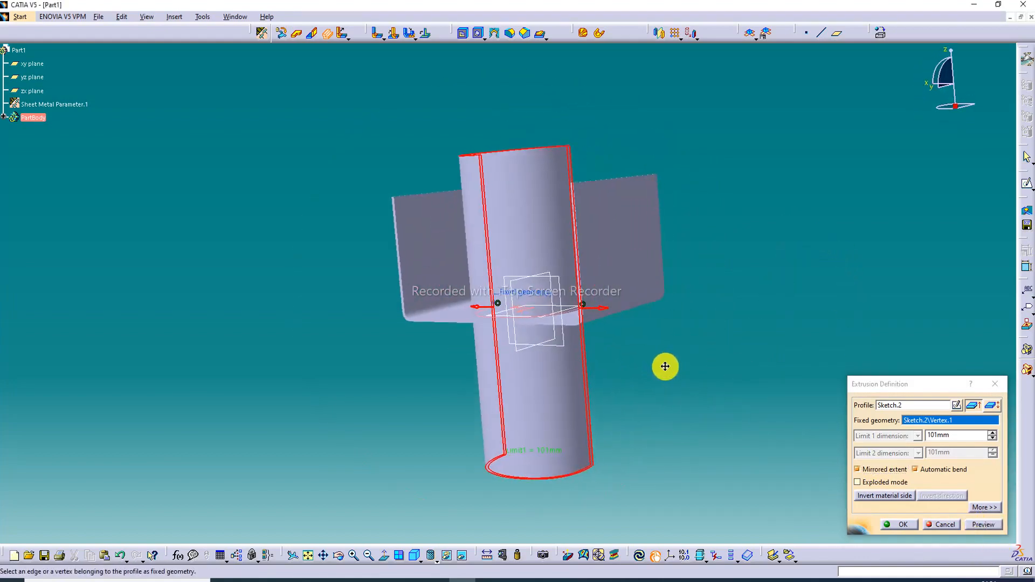
middle_click_drag(666, 367, 752, 308)
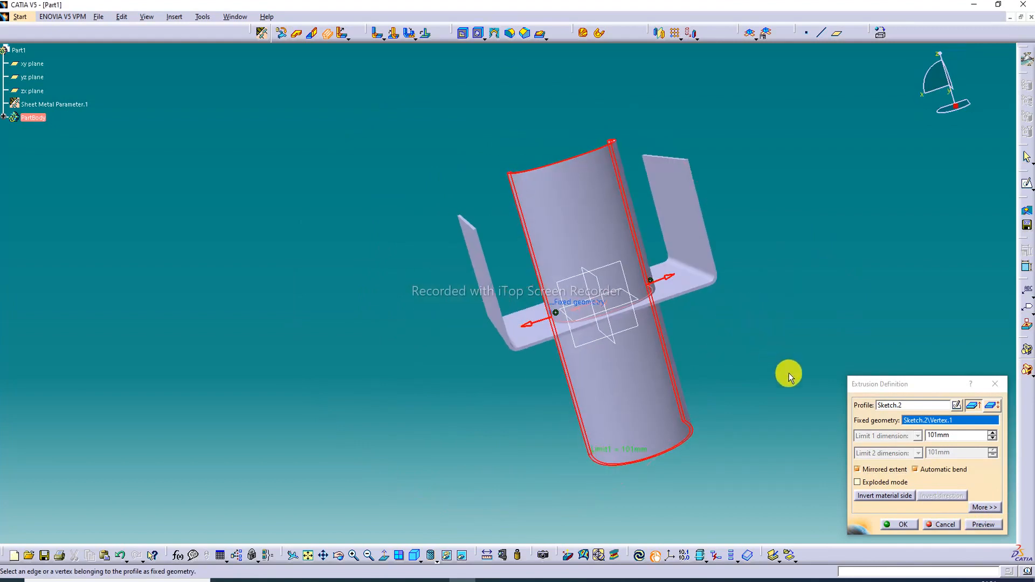
left_click(899, 524)
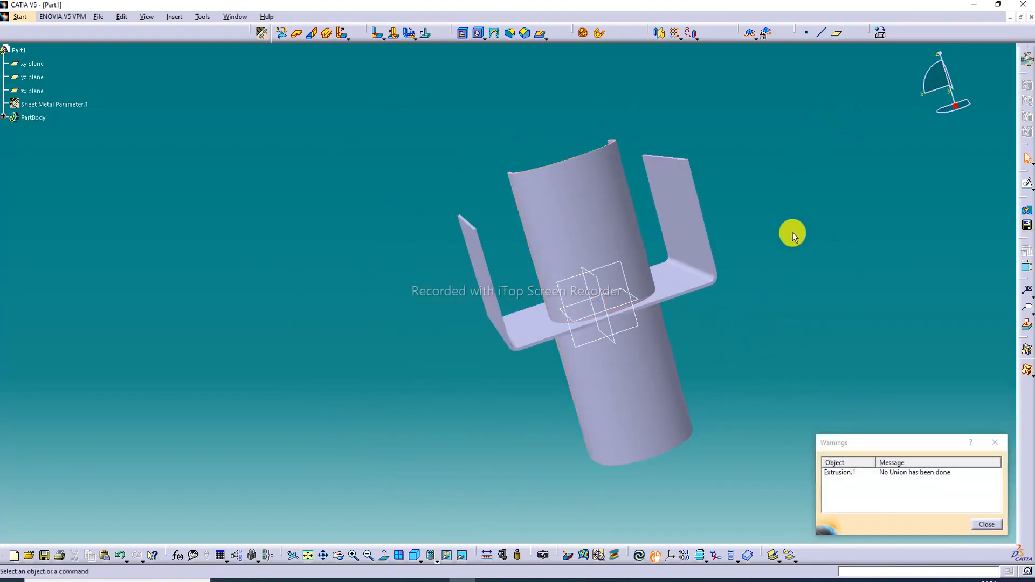
middle_click(793, 231)
scroll(793, 232, "up", 1)
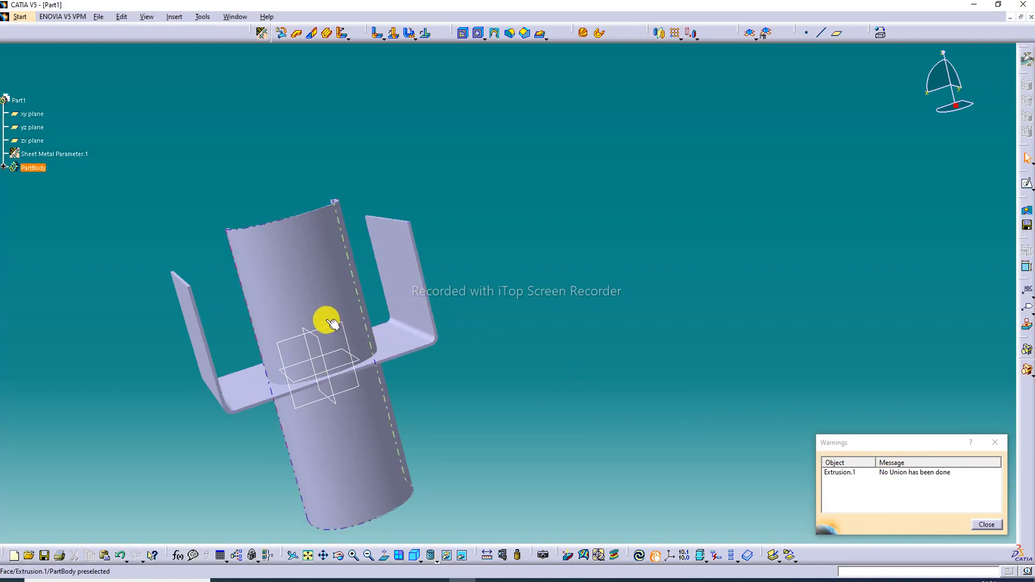
middle_click_drag(397, 343, 398, 399)
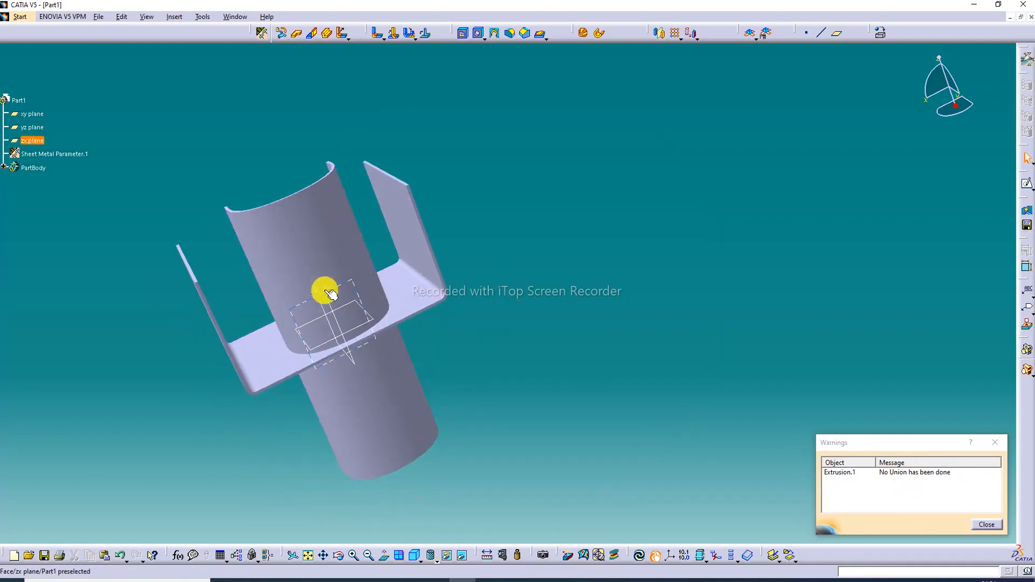
left_click(989, 524)
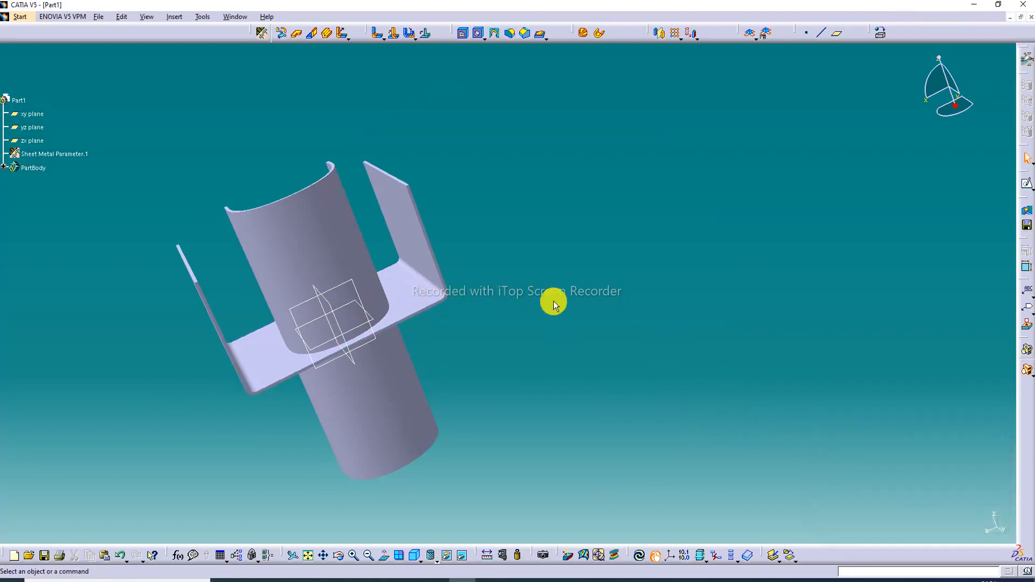
Edit the curved wall's extrusion to place the sketch at the middle position of the thickness, preview it and apply the change.
middle_click_drag(419, 187, 570, 156)
mouse_move(415, 216)
middle_mouse_down()
mouse_move(359, 294)
mouse_move(372, 303)
mouse_move(670, 189)
mouse_move(402, 204)
middle_mouse_up()
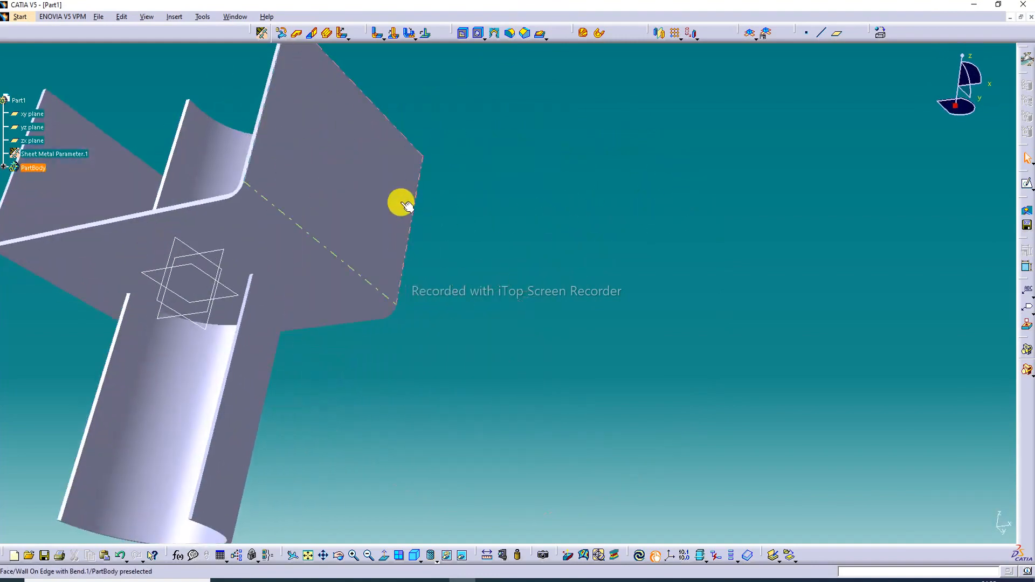
middle_click_drag(314, 206, 526, 380)
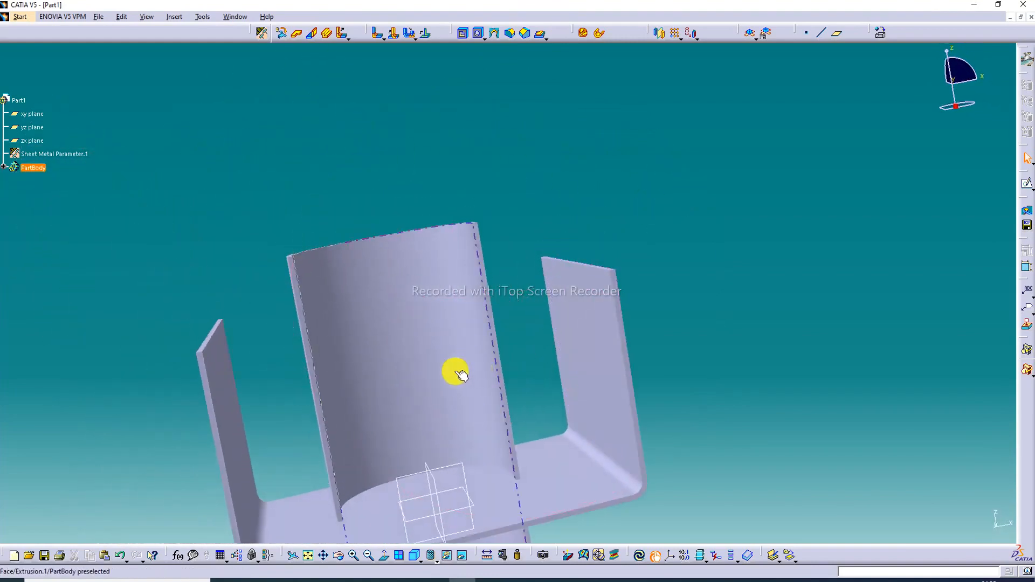
left_click(311, 553)
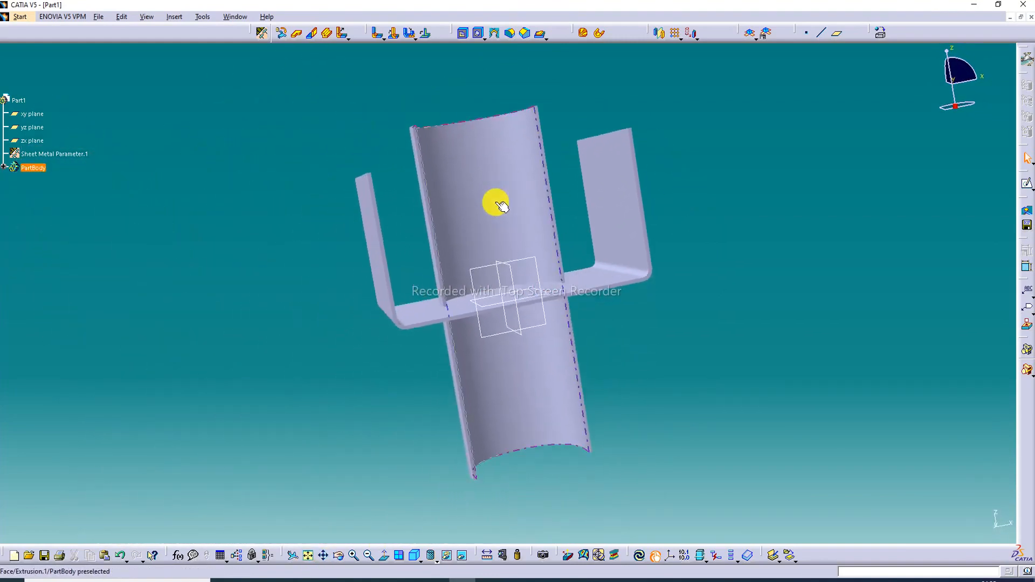
double_click(496, 202)
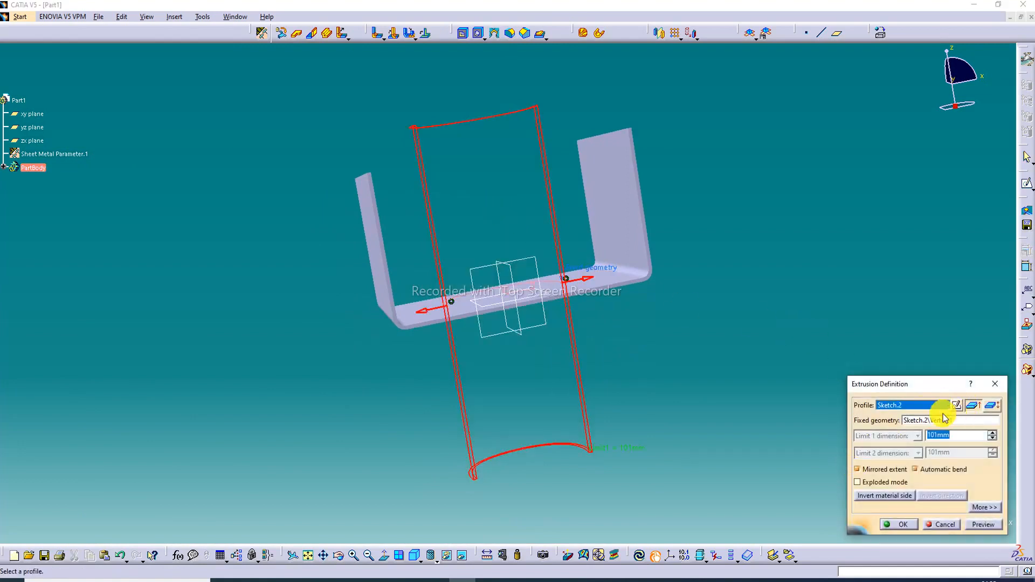
left_click(974, 406)
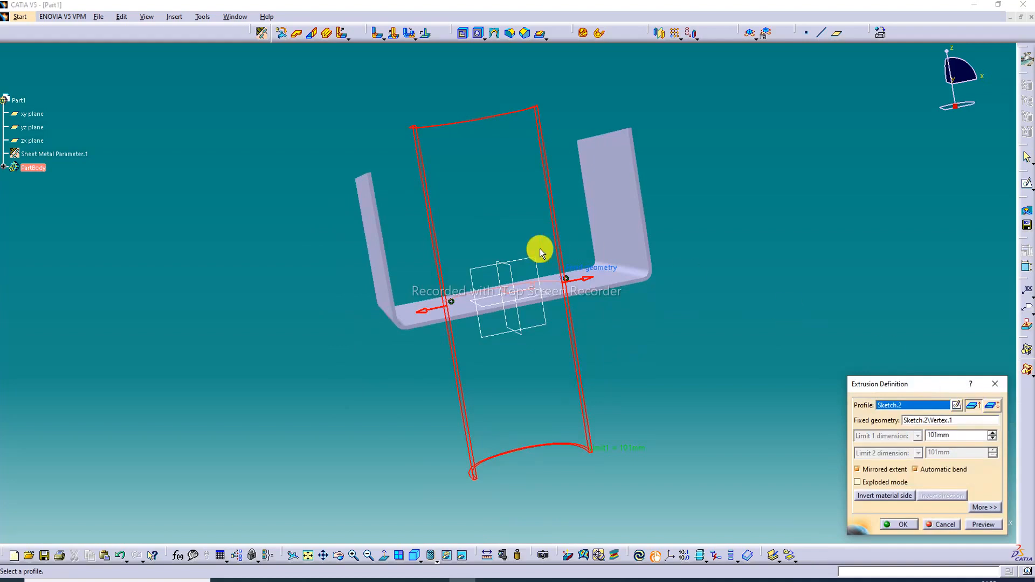
left_click(991, 406)
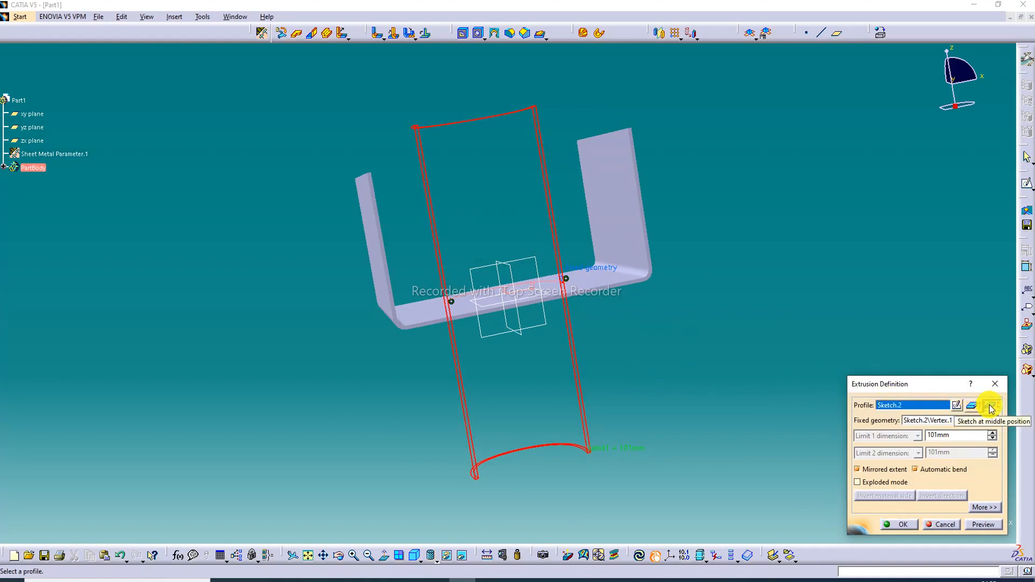
left_click(982, 525)
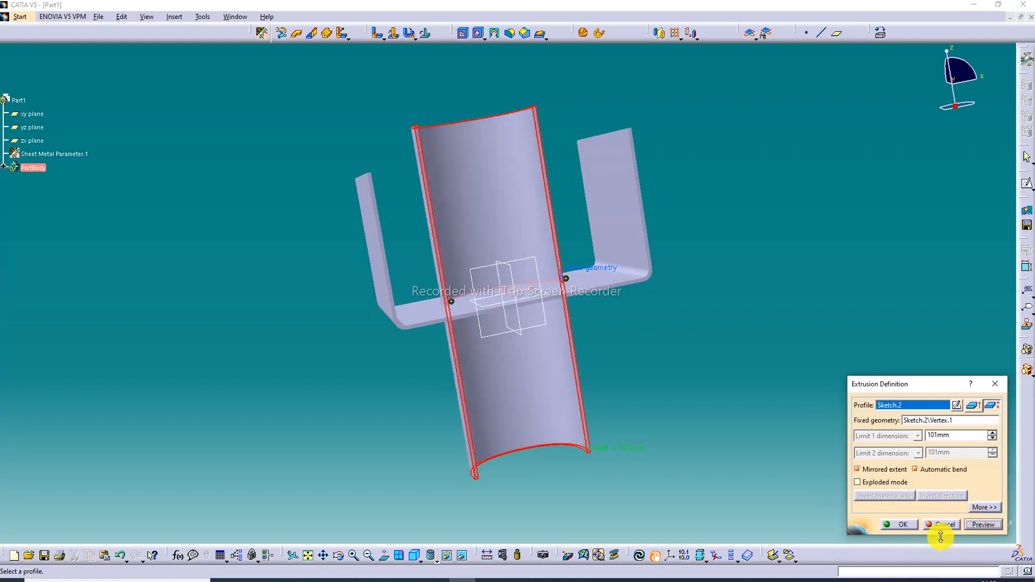
left_click(899, 526)
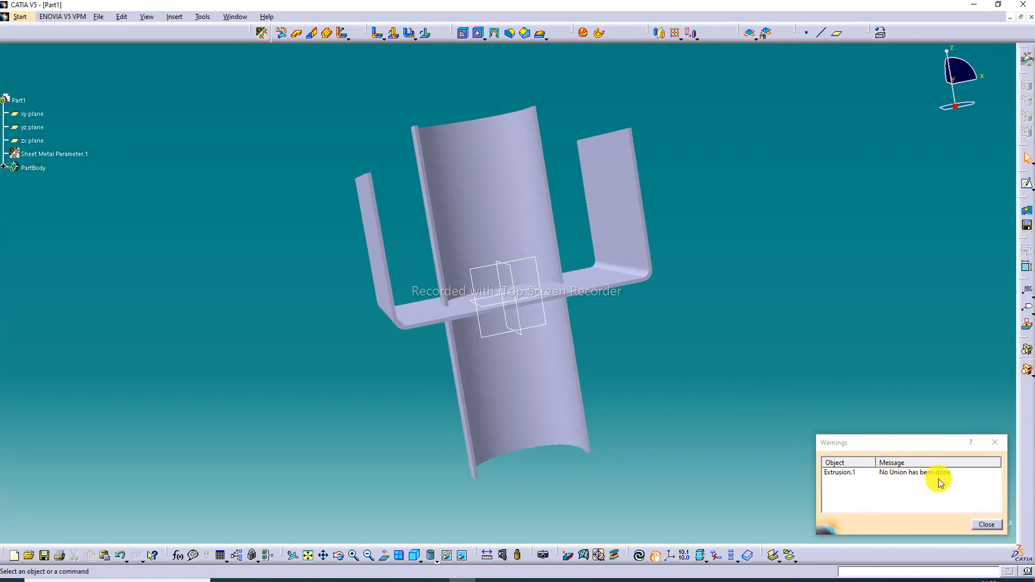
Try the extreme sketch position in the curved wall's extrusion, switch back to the middle position and apply, dismissing the warnings.
left_click(987, 525)
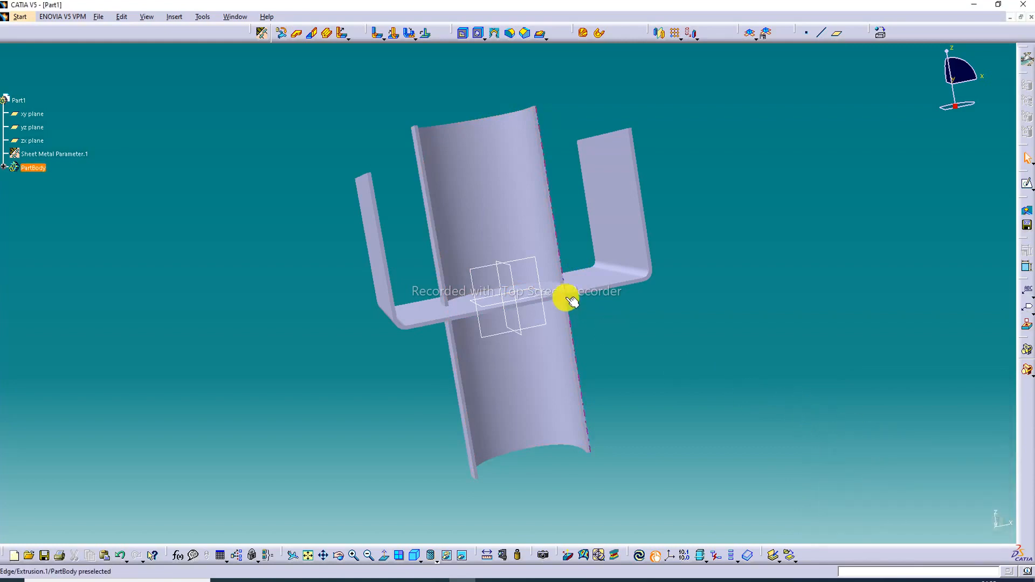
double_click(467, 206)
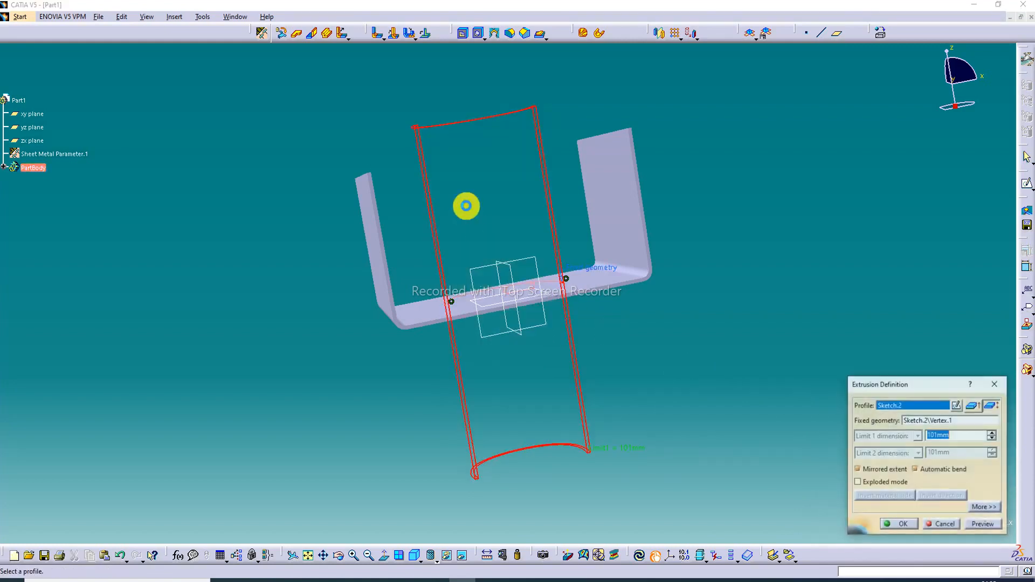
left_click(975, 406)
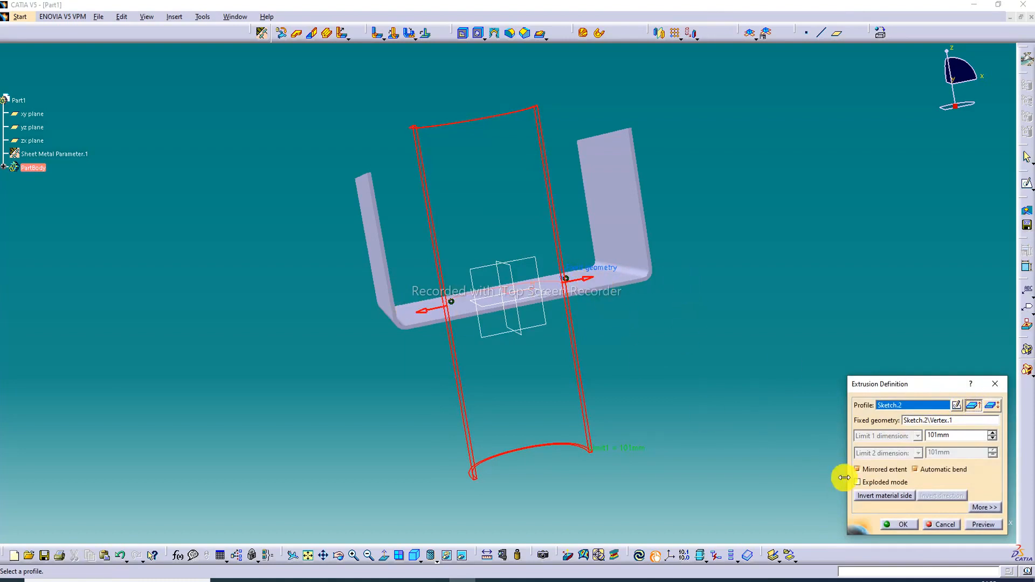
left_click(992, 407)
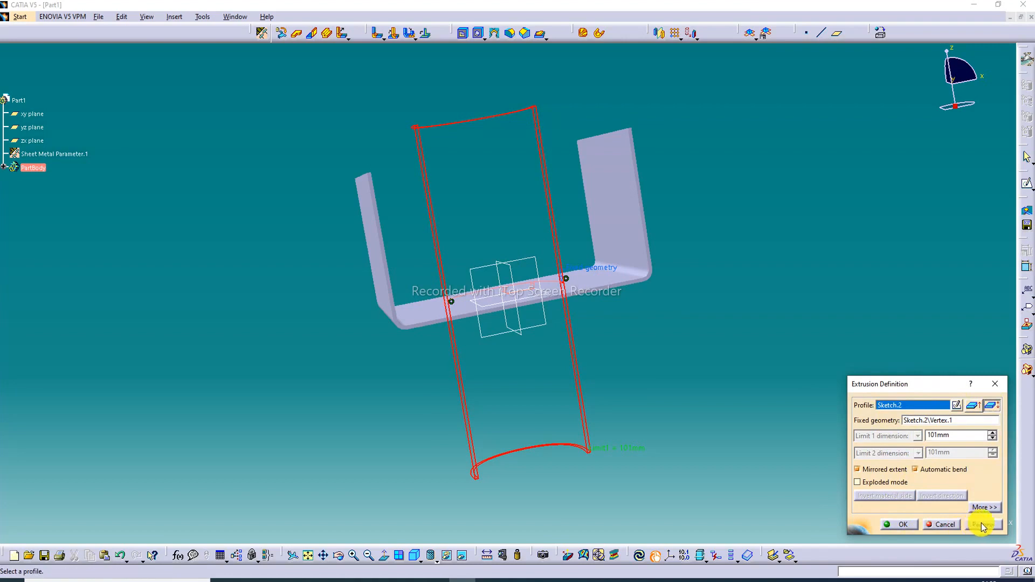
left_click(903, 526)
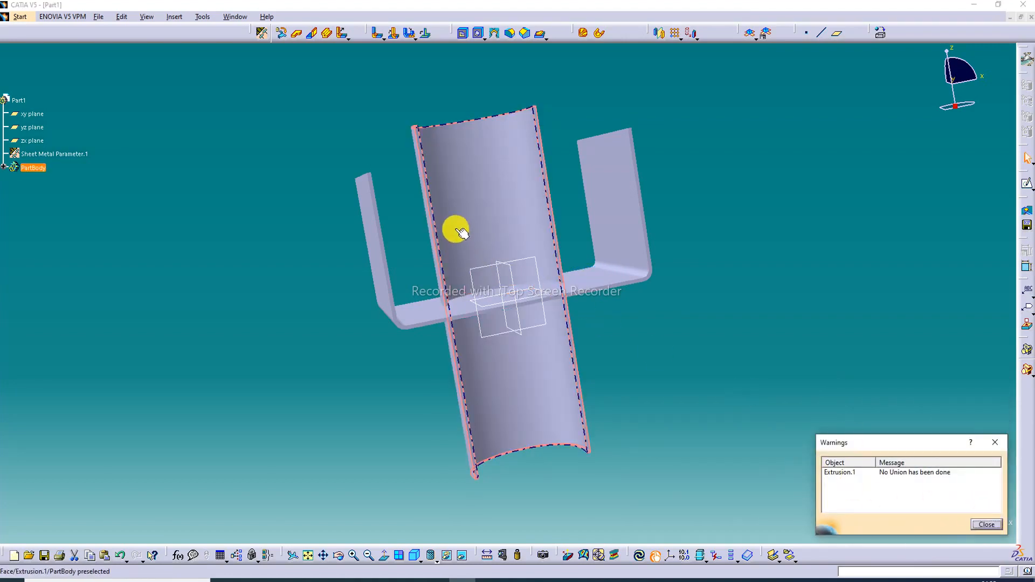
left_click(985, 525)
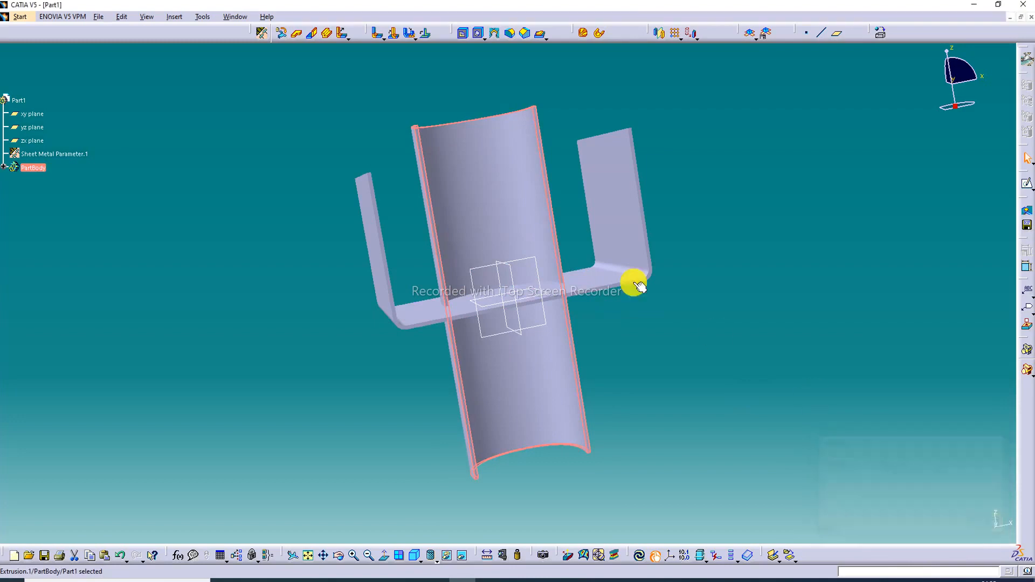
Edit the curved wall's extrusion to place the sketch at the extreme position of the thickness, apply it and dismiss the warning.
double_click(492, 203)
left_click(975, 407)
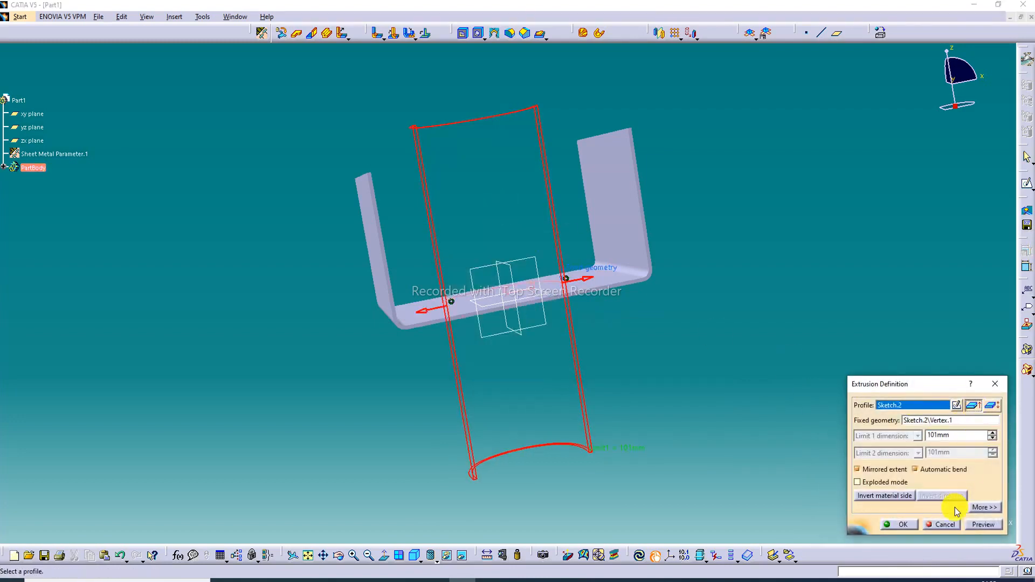
left_click(903, 526)
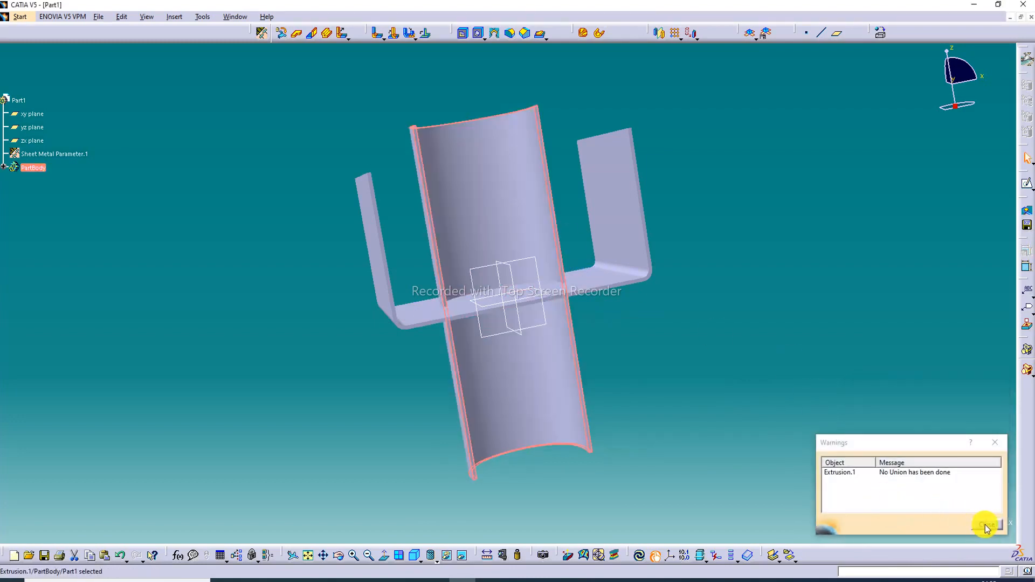
left_click(985, 525)
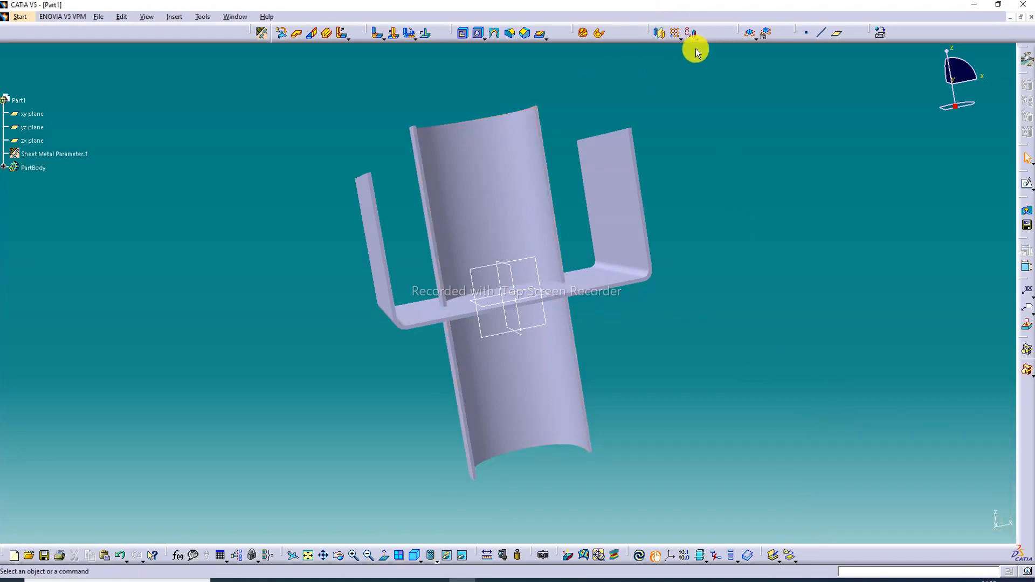
Apply the Steel material from the Metal family of the default material catalog to the part body.
left_click(884, 32)
left_click(792, 321)
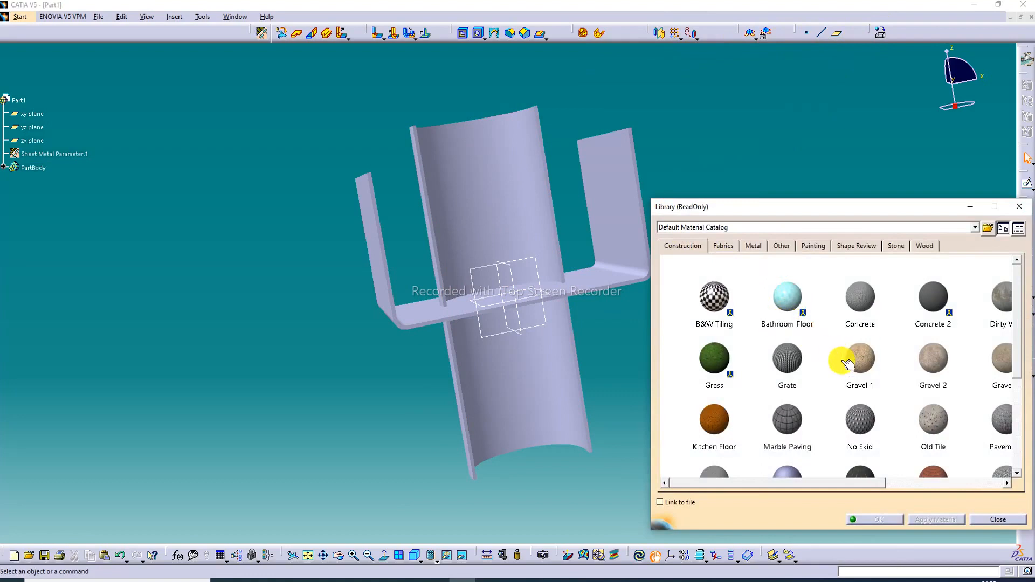
left_click(763, 293)
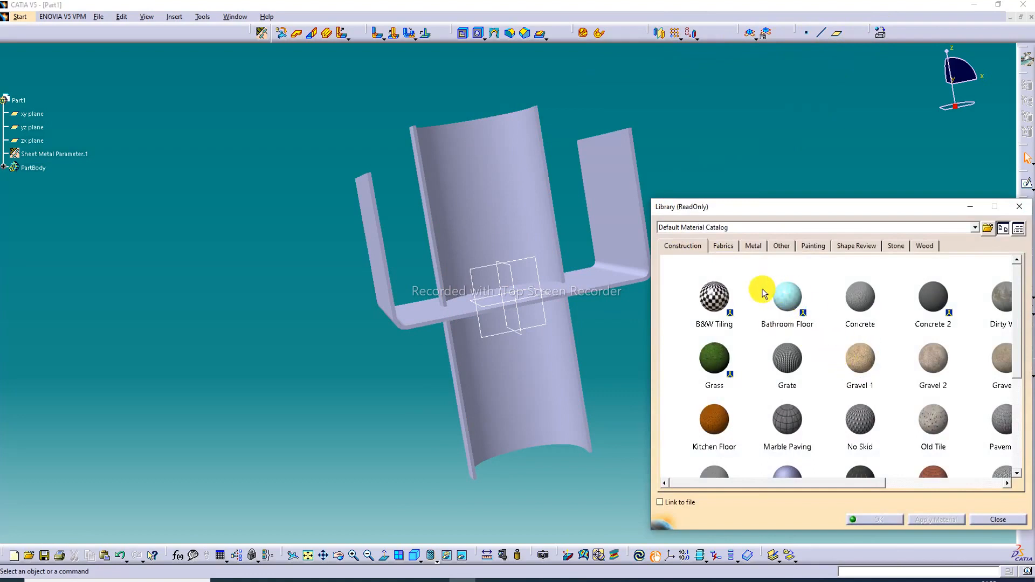
left_click(752, 247)
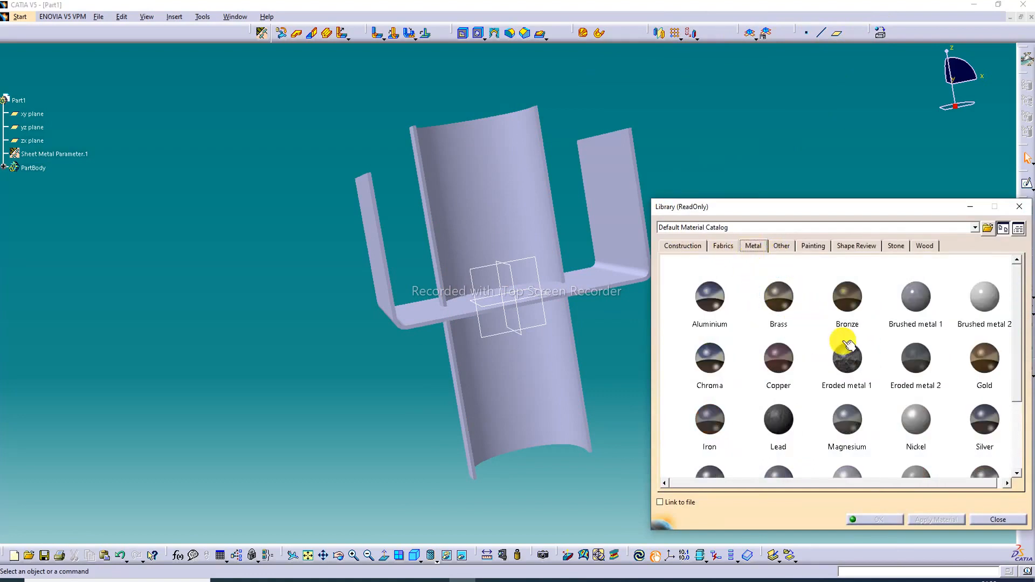
left_click(799, 360)
scroll(801, 359, "down", 1)
scroll(788, 378, "down", 2)
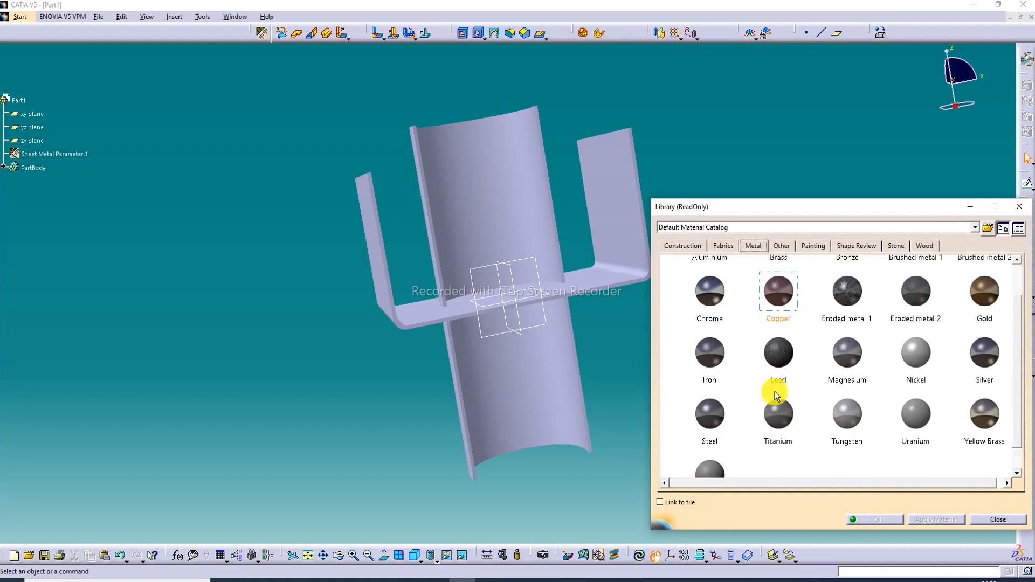
left_click_drag(713, 431, 563, 345)
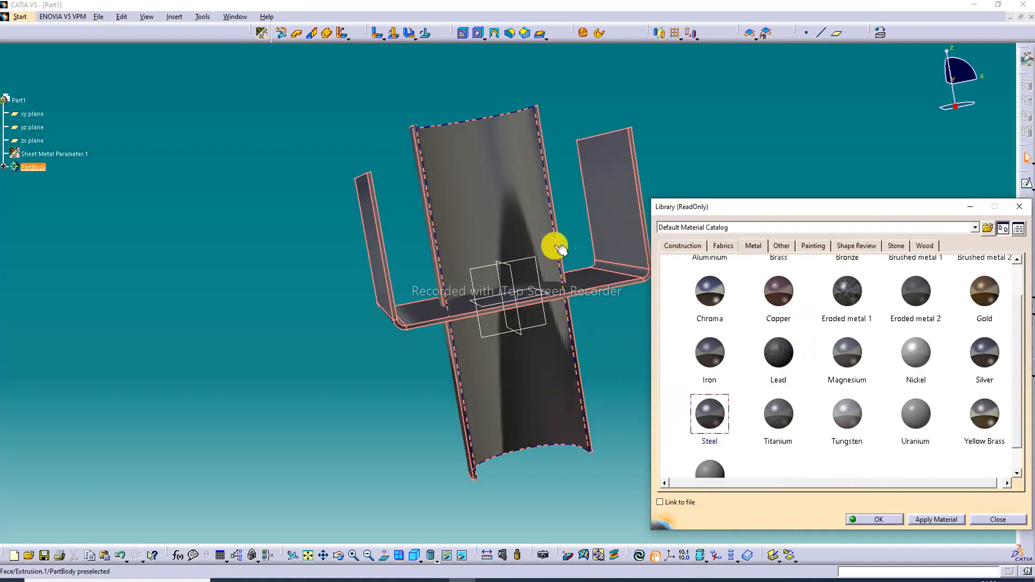
middle_click_drag(535, 206, 437, 212)
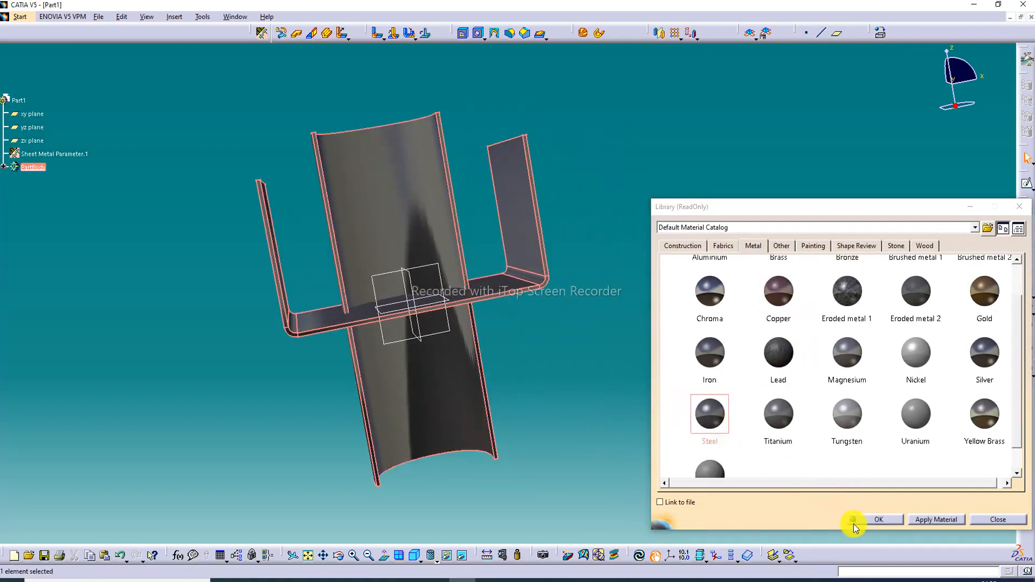
left_click(869, 519)
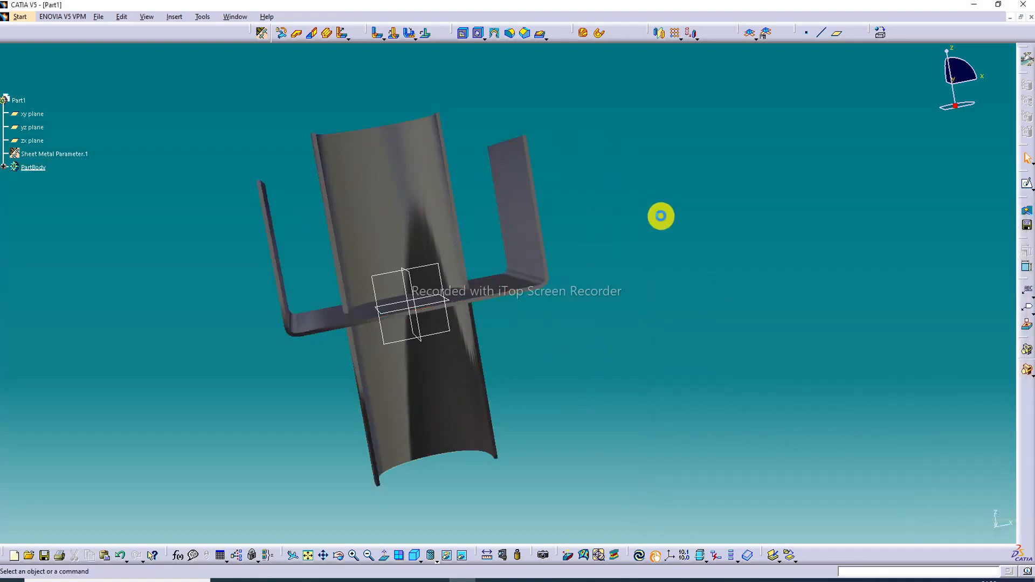
Set the Steel material's reflectivity to 1.00 with the predefined Big place reflection image and confirm the material properties.
left_click(4, 168)
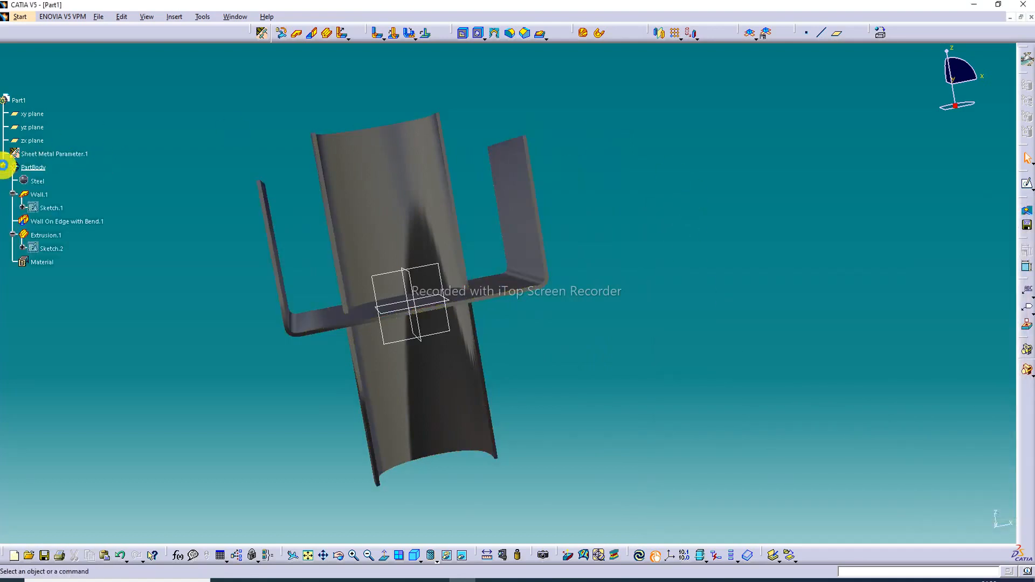
double_click(34, 181)
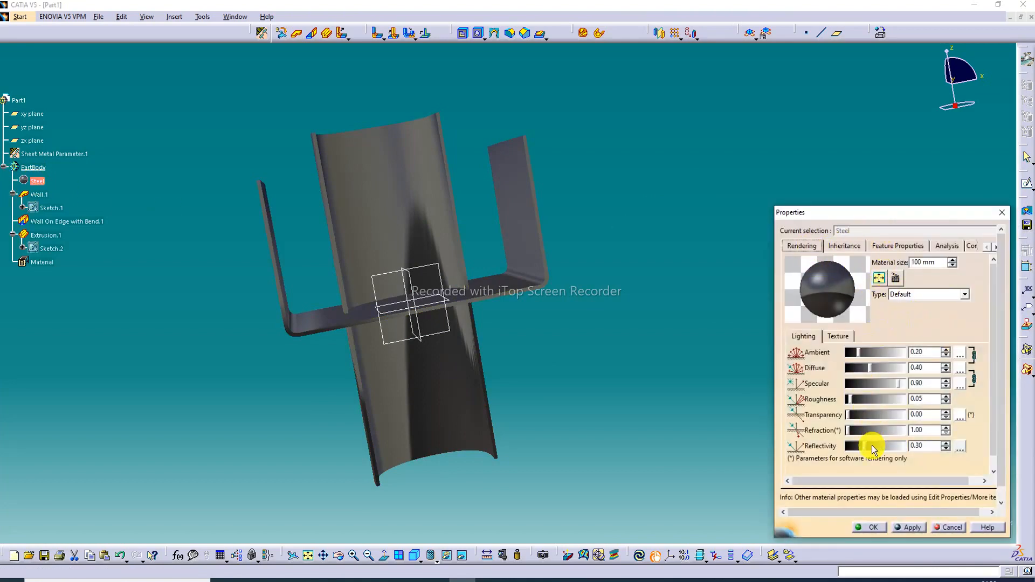
left_click_drag(866, 446, 903, 450)
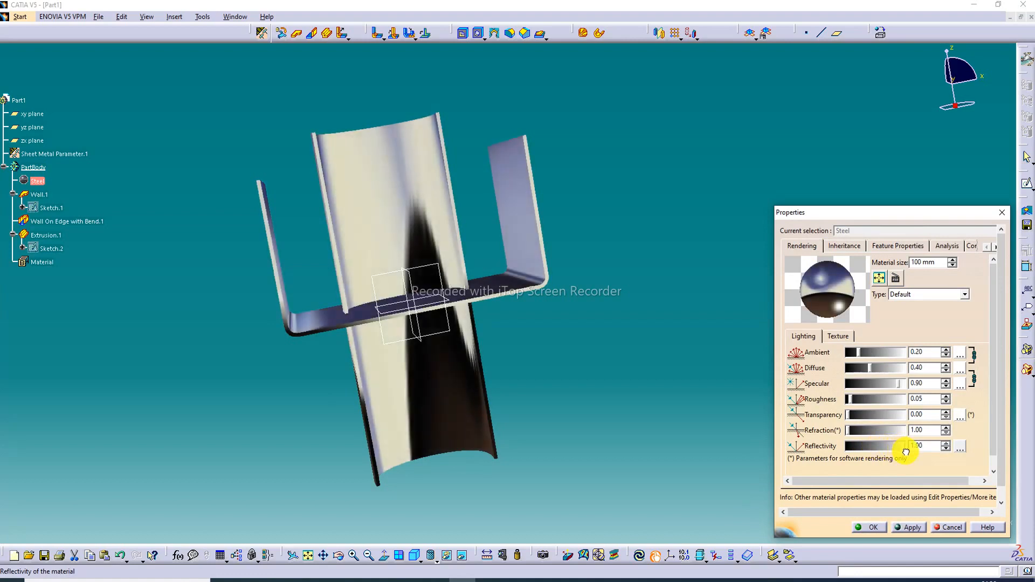
left_click(961, 446)
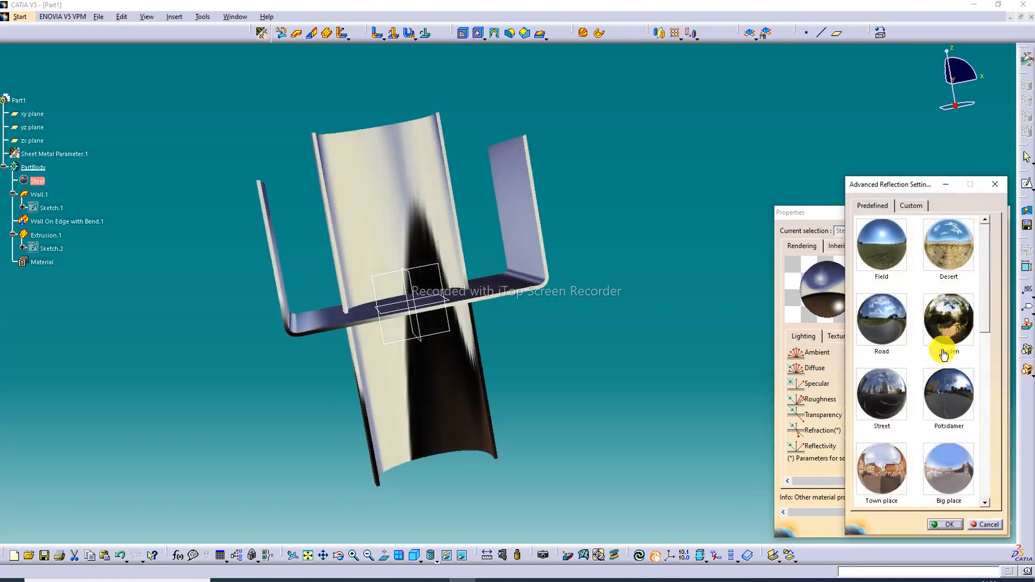
scroll(946, 396, "down", 1)
left_click(948, 402)
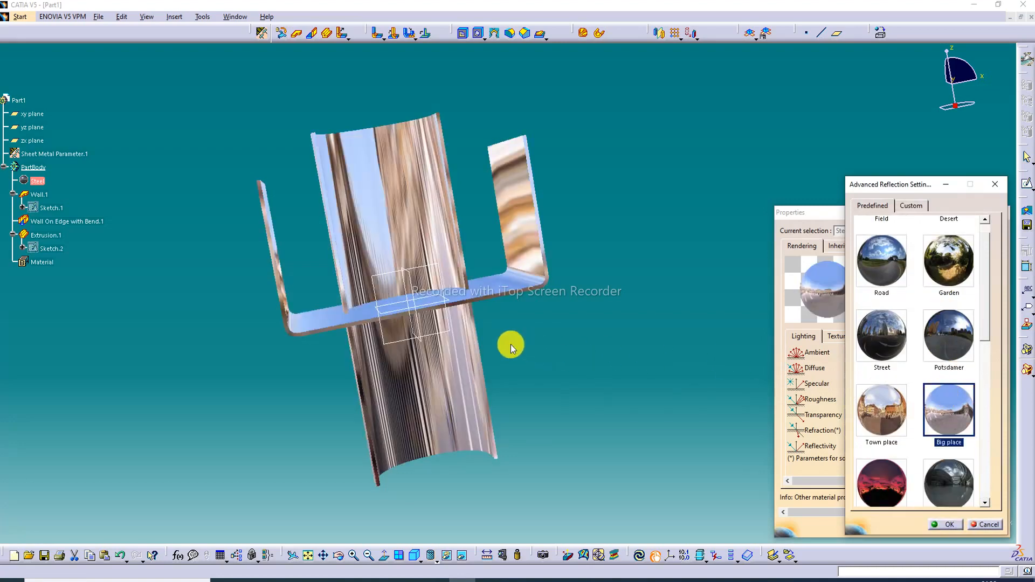
left_click(952, 525)
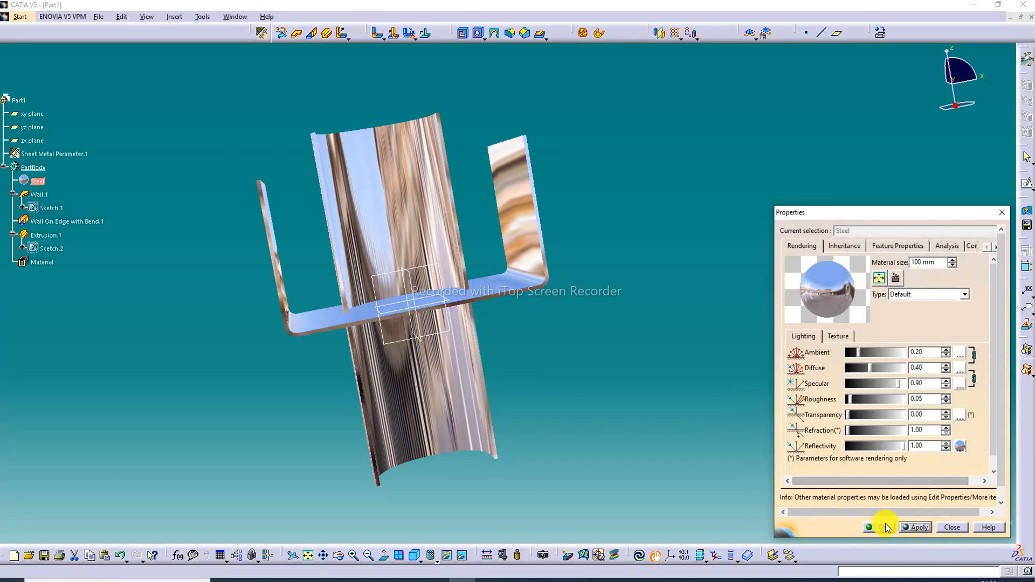
left_click(867, 527)
Examine the steel bent part and its curved wall from several angles, up close and in a fitted isometric view.
middle_click_drag(480, 216, 412, 233)
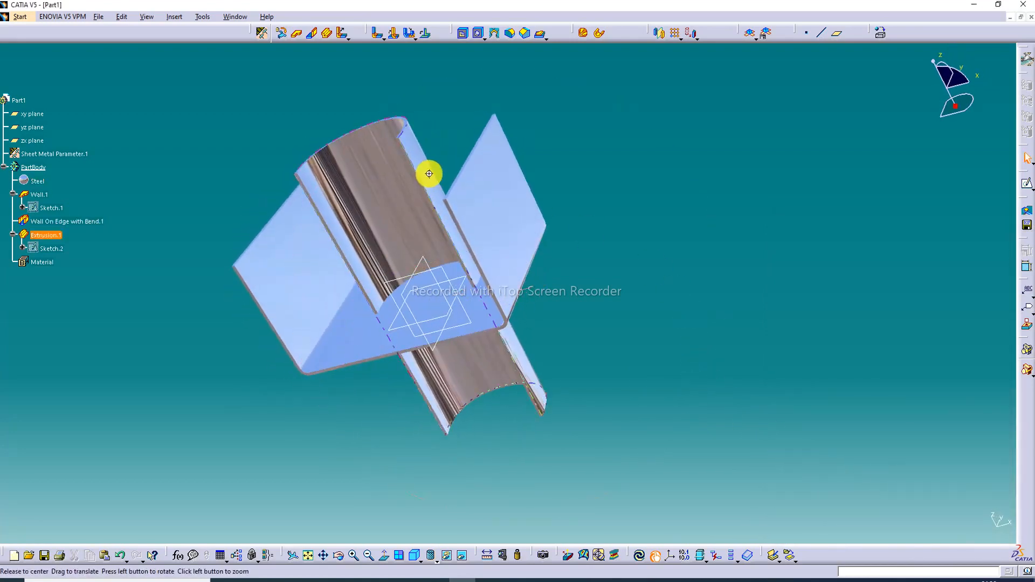
middle_click_drag(427, 173, 572, 118)
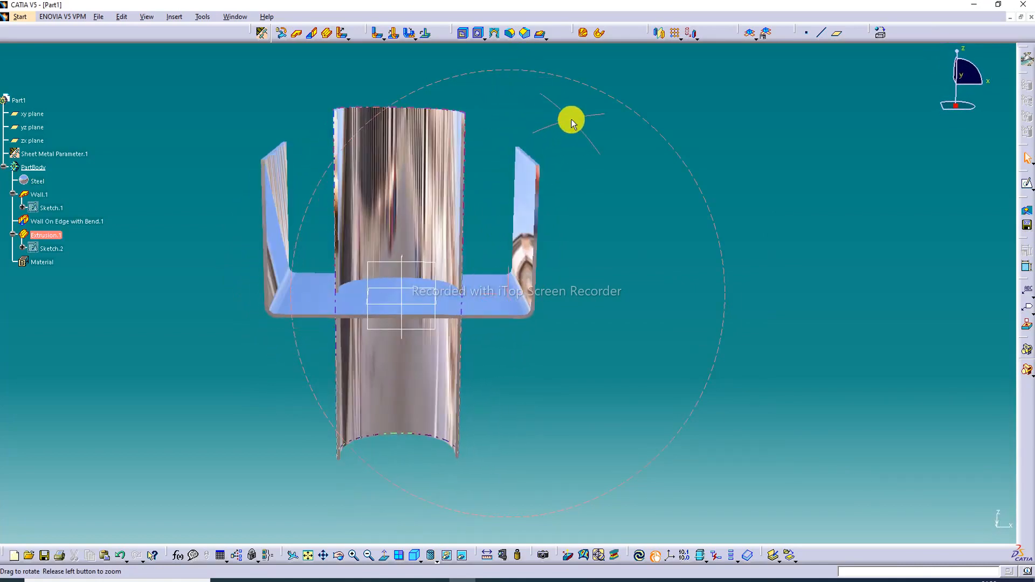
left_click(415, 555)
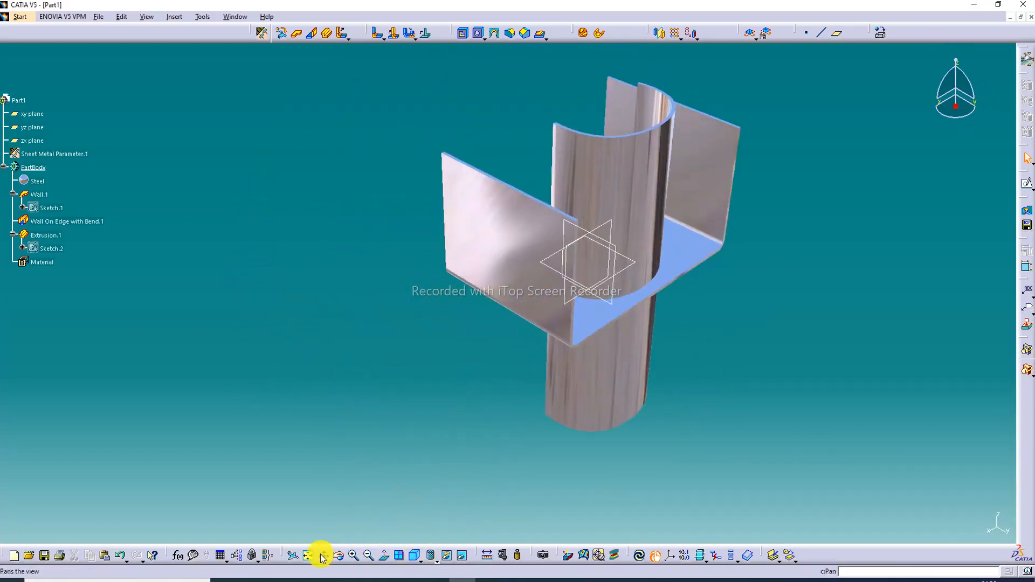
left_click(308, 555)
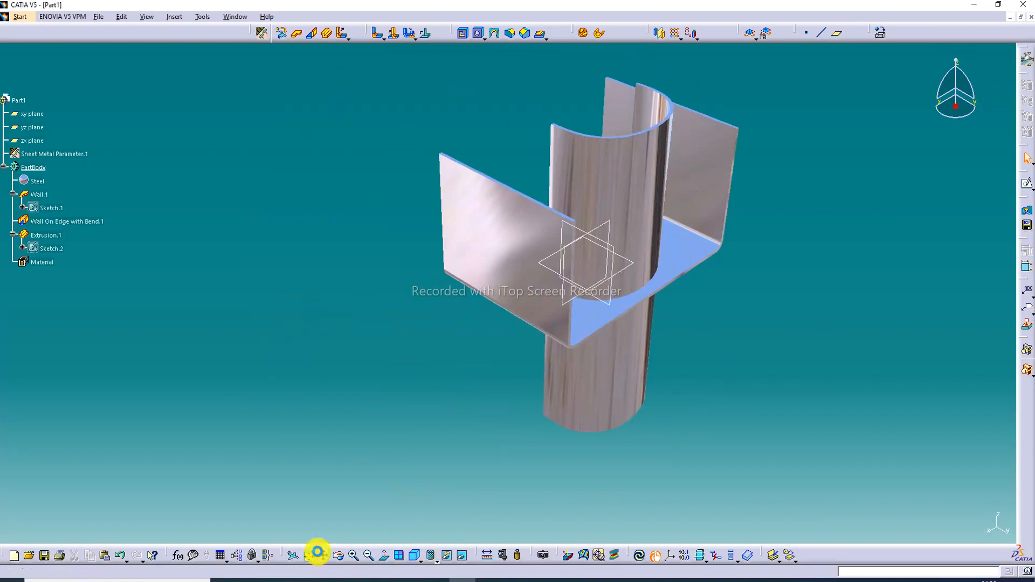
left_click(353, 555)
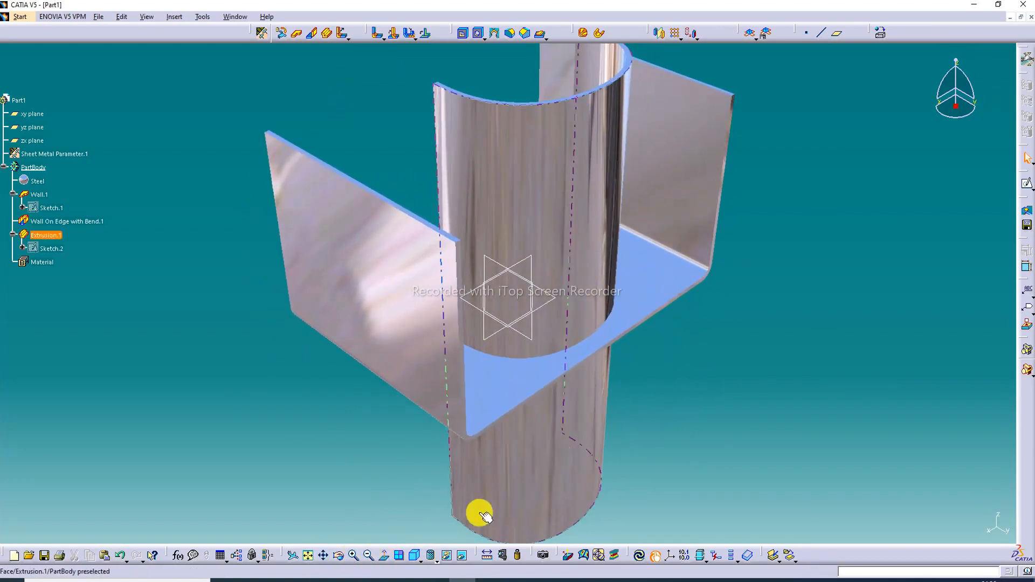
left_click(370, 555)
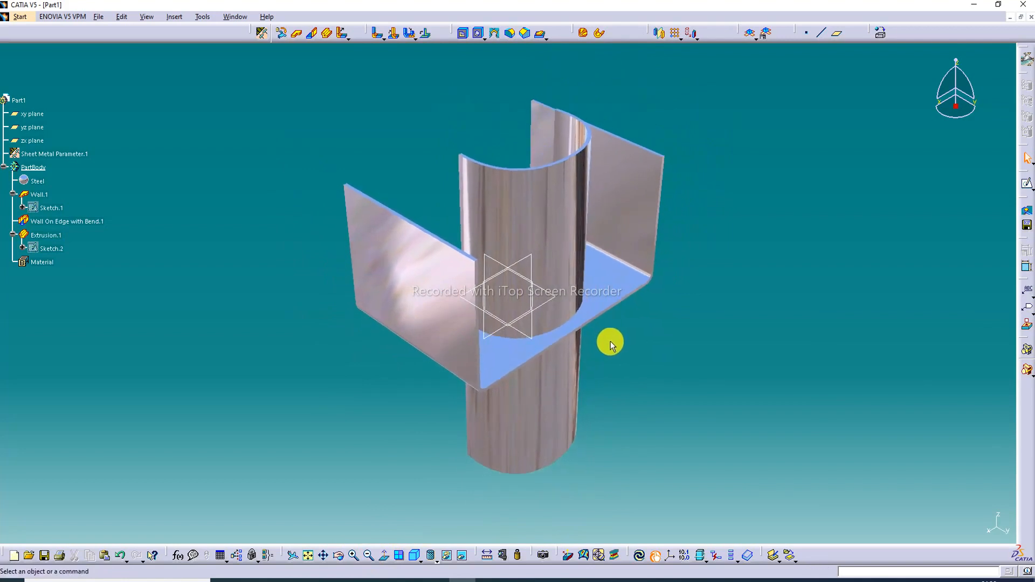
middle_click_drag(611, 342, 561, 286)
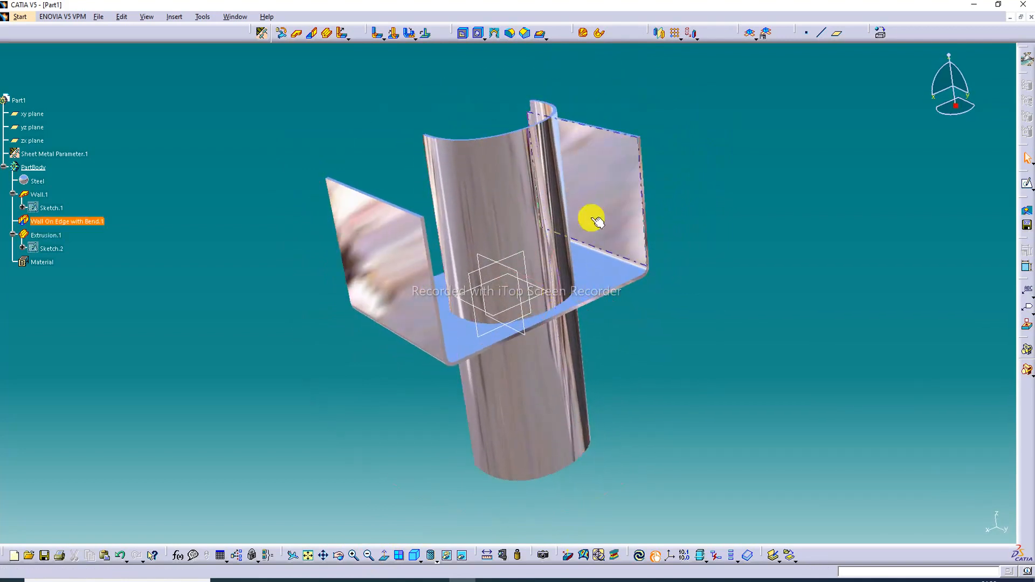
middle_click_drag(616, 119, 615, 171)
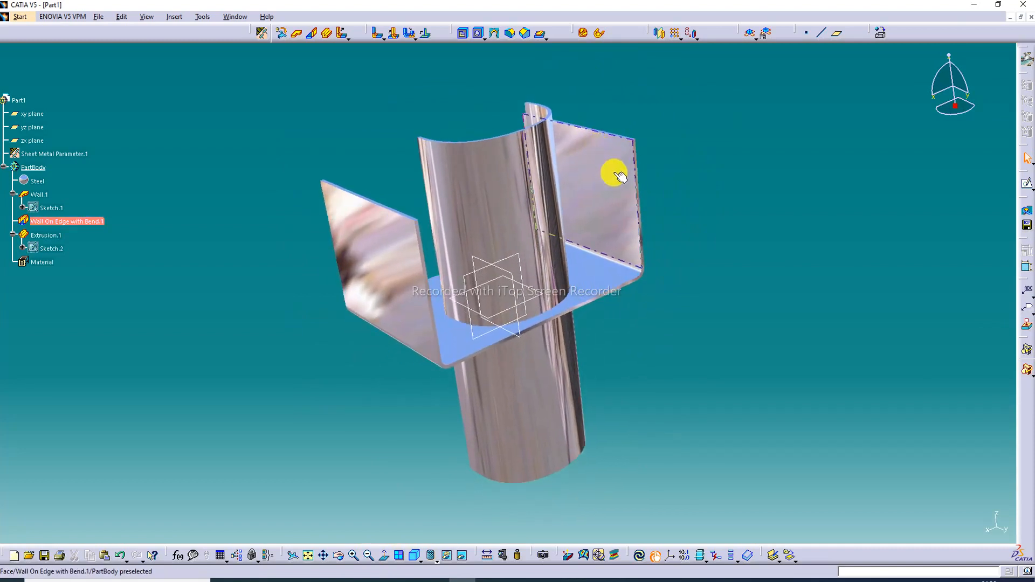
scroll(302, 364, "down", 2)
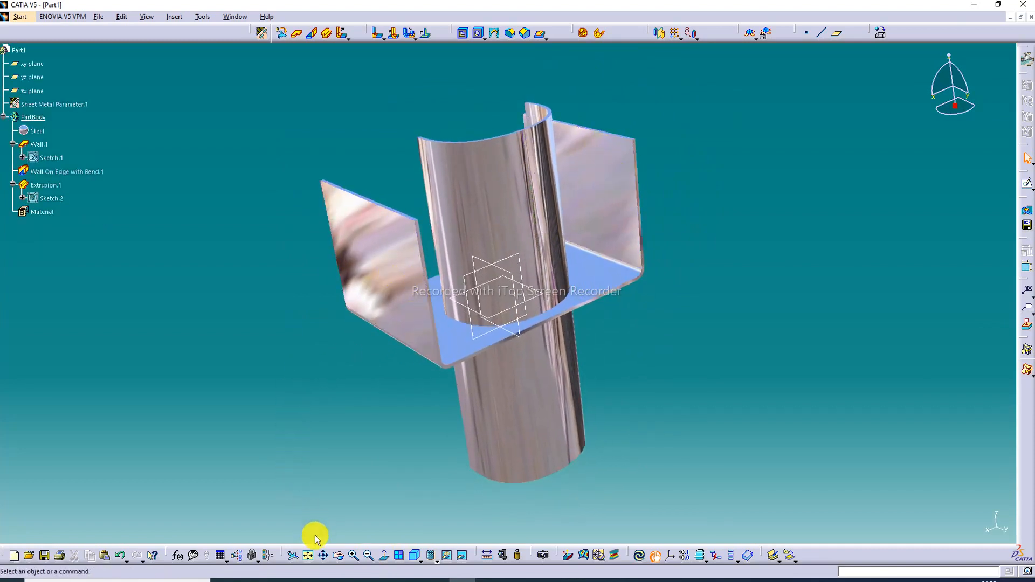
left_click(312, 556)
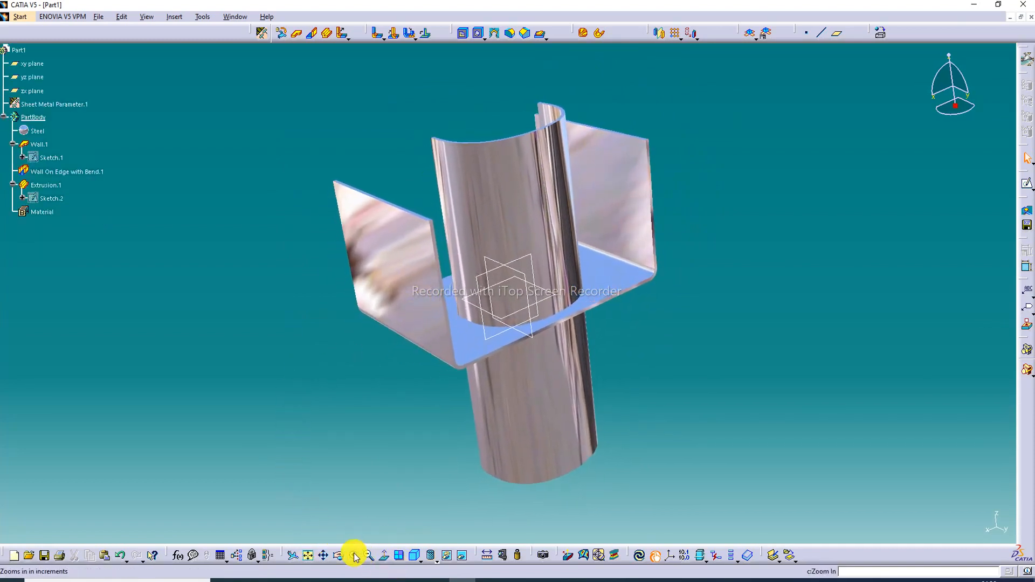
left_click(355, 556)
left_click(356, 556)
middle_click_drag(536, 358, 415, 420)
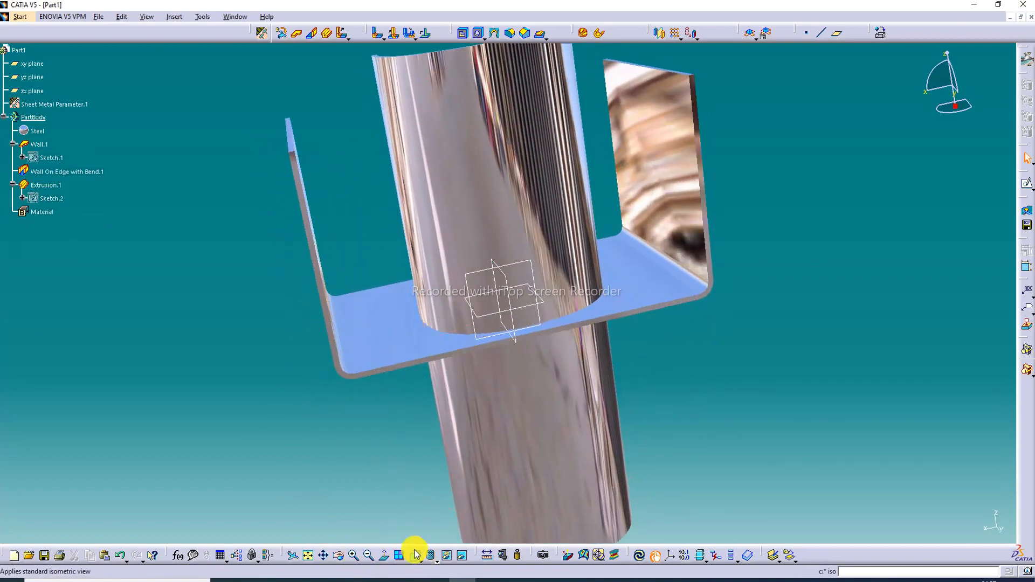
left_click(417, 554)
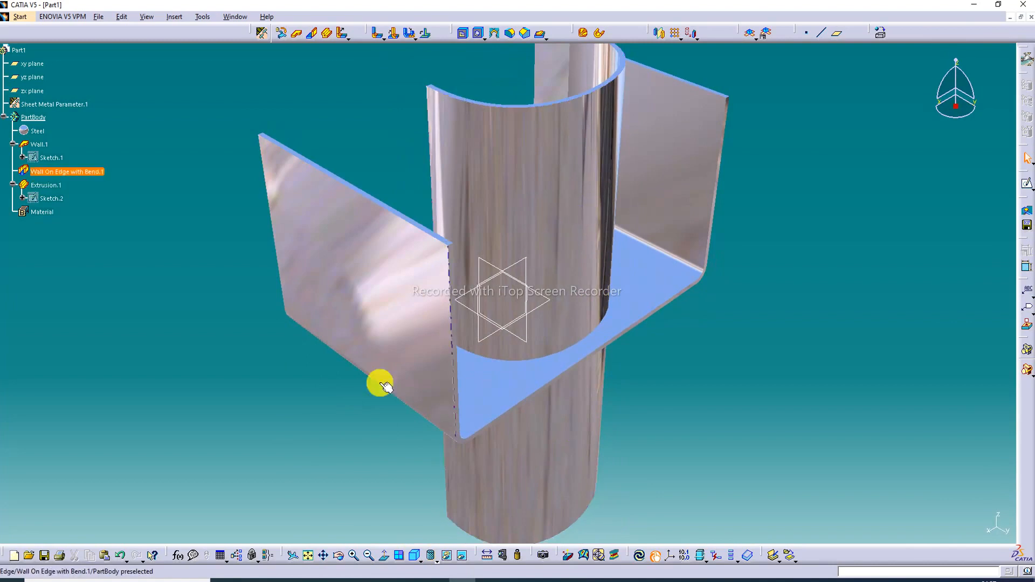
left_click(308, 556)
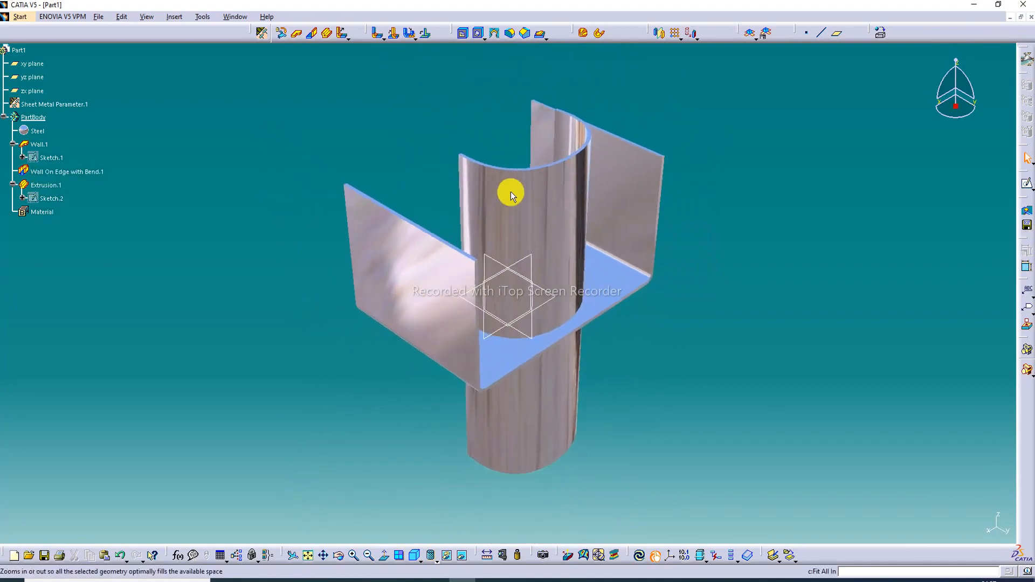
Inspect the reflective steel part from below, the side and inside the curved wall, ending in a fitted isometric view.
middle_click_drag(518, 204, 676, 270)
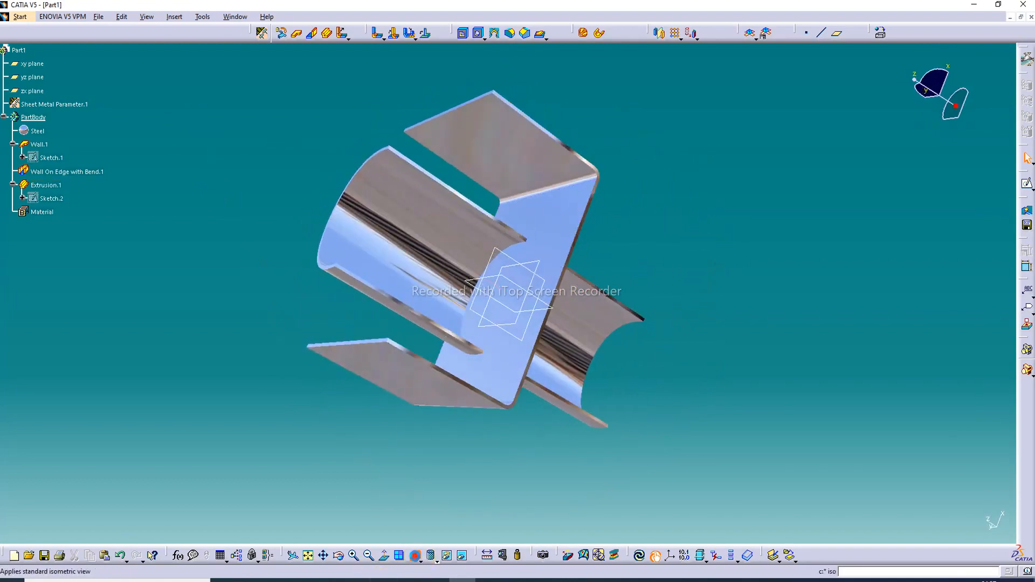
left_click(415, 556)
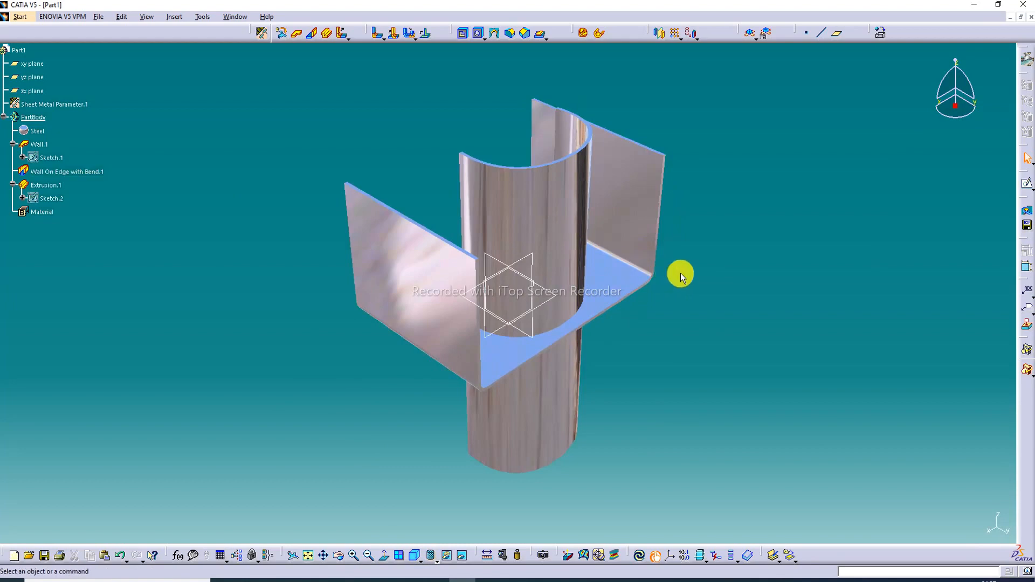
middle_click_drag(681, 273, 772, 244)
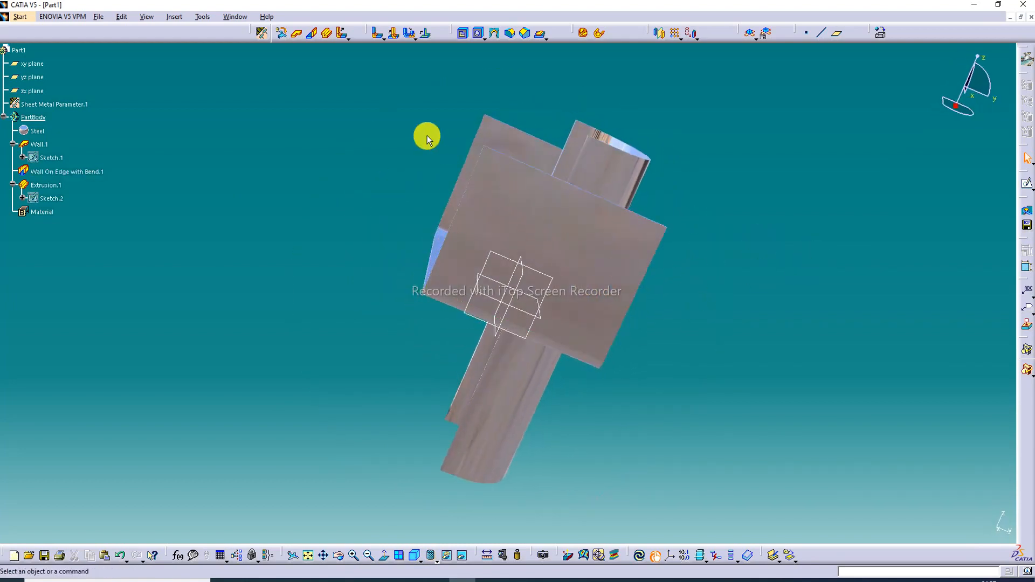
middle_click_drag(427, 137, 513, 329)
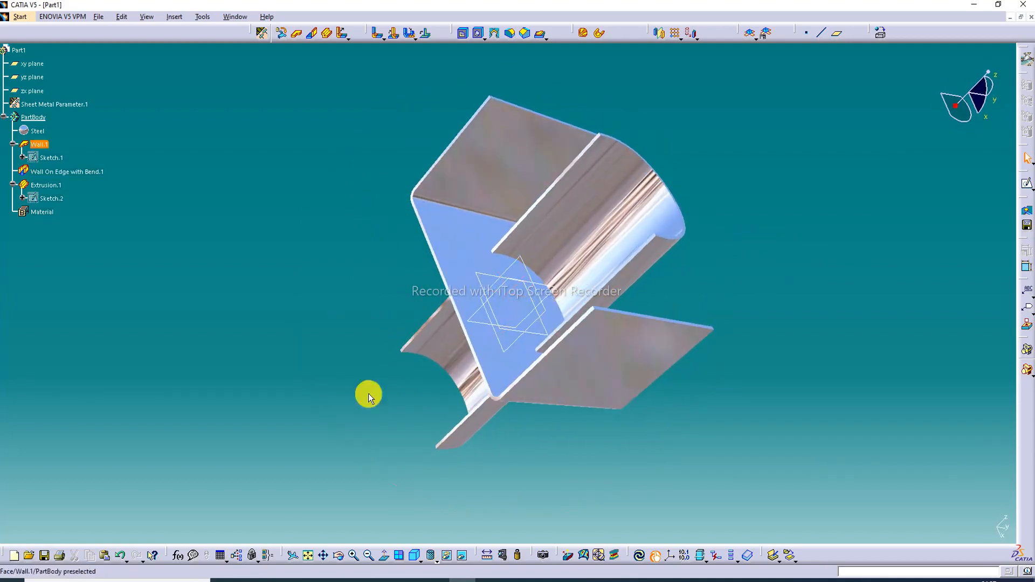
left_click(309, 558)
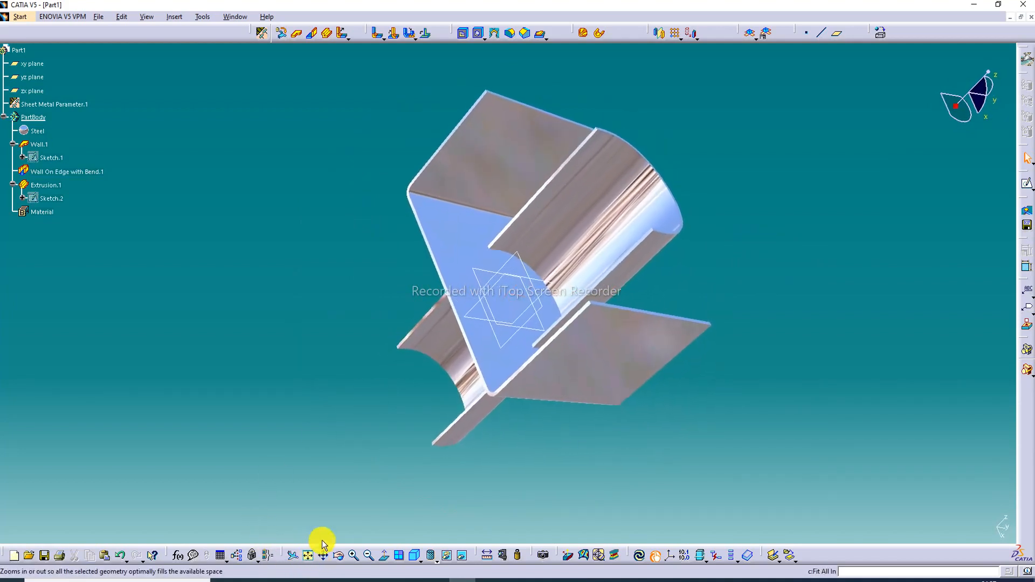
left_click(353, 550)
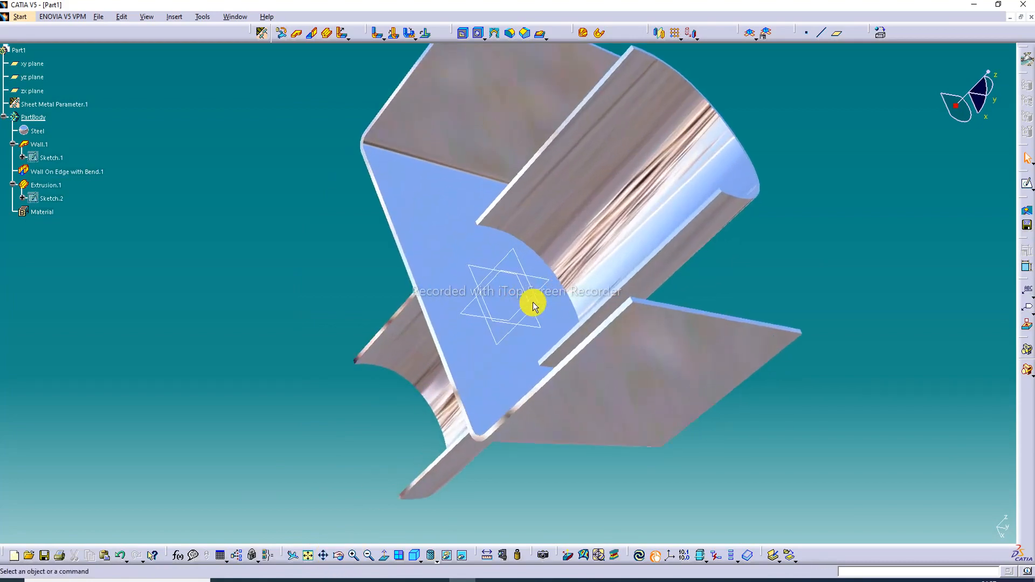
middle_click_drag(533, 302, 691, 133)
middle_click_drag(628, 293, 779, 437)
middle_click_drag(627, 190, 527, 314)
left_click(423, 551)
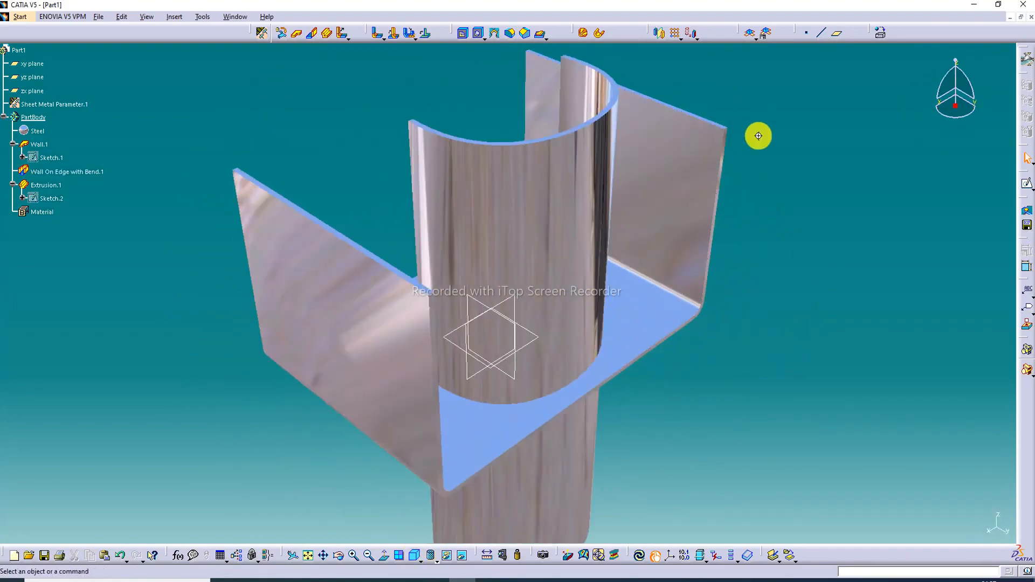
middle_click_drag(758, 136, 758, 144)
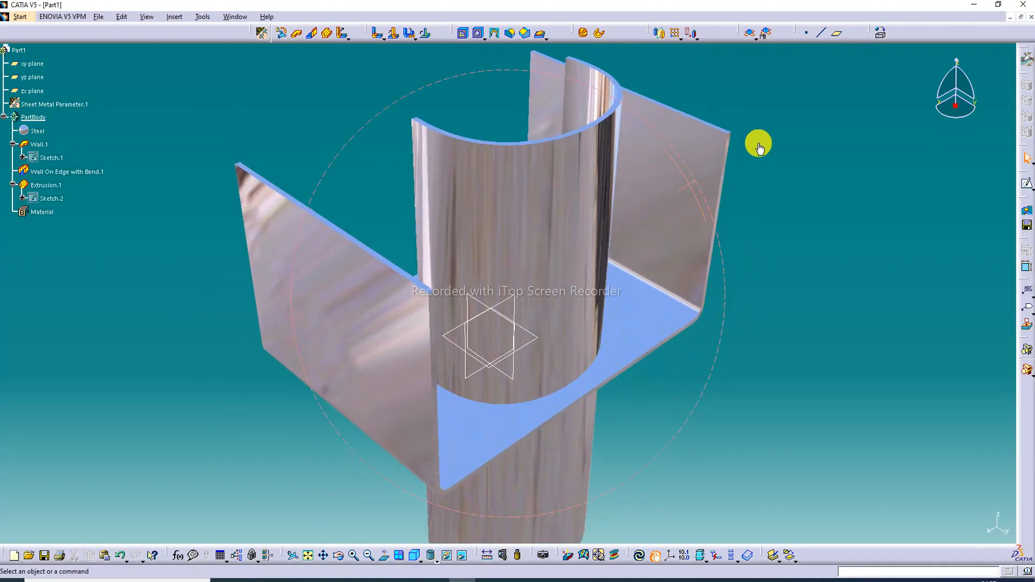
left_click(308, 556)
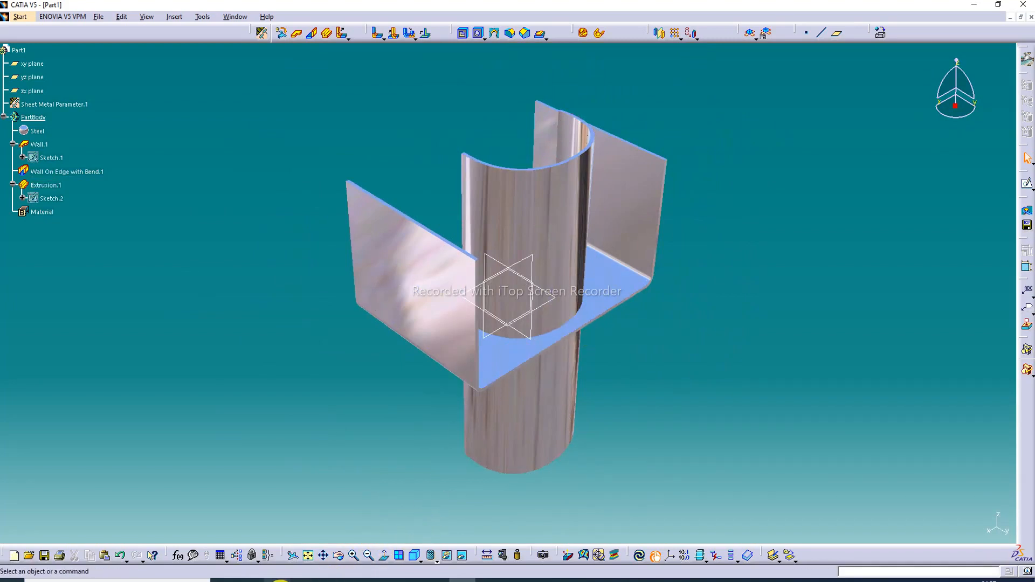
Switch to the browser and view the CATIA lecture title slides.
left_click(300, 581)
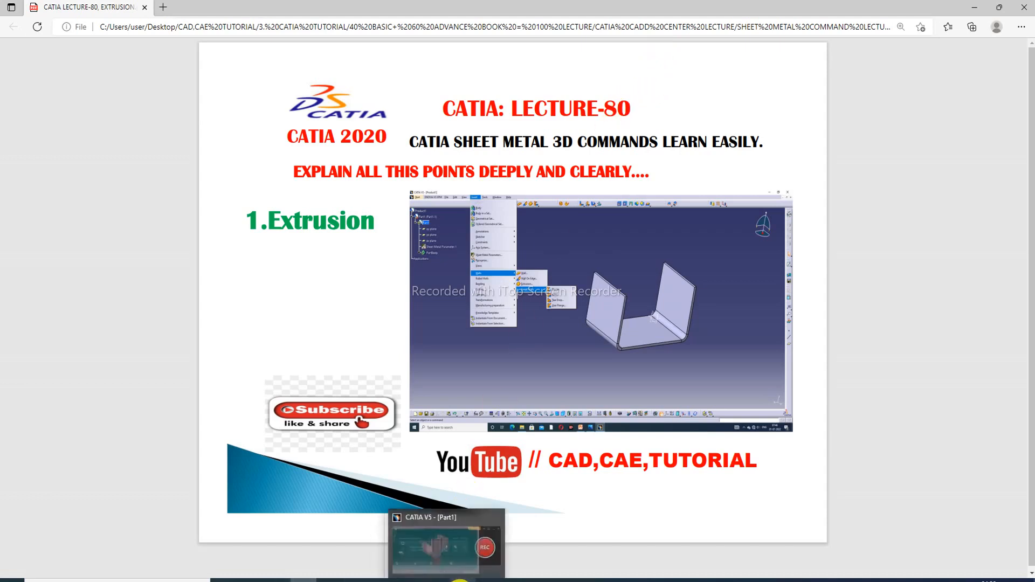
left_click(453, 544)
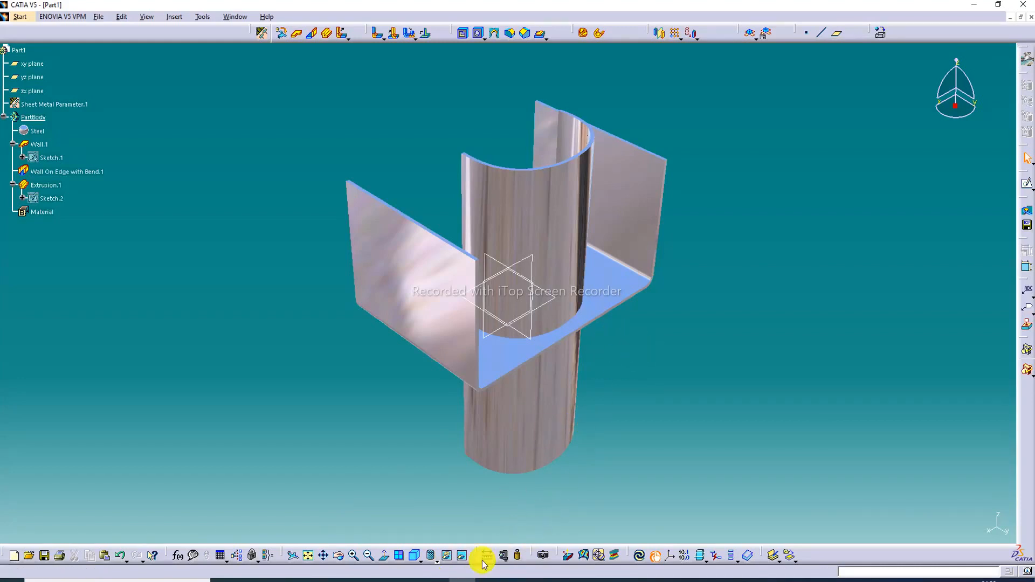
left_click(897, 574)
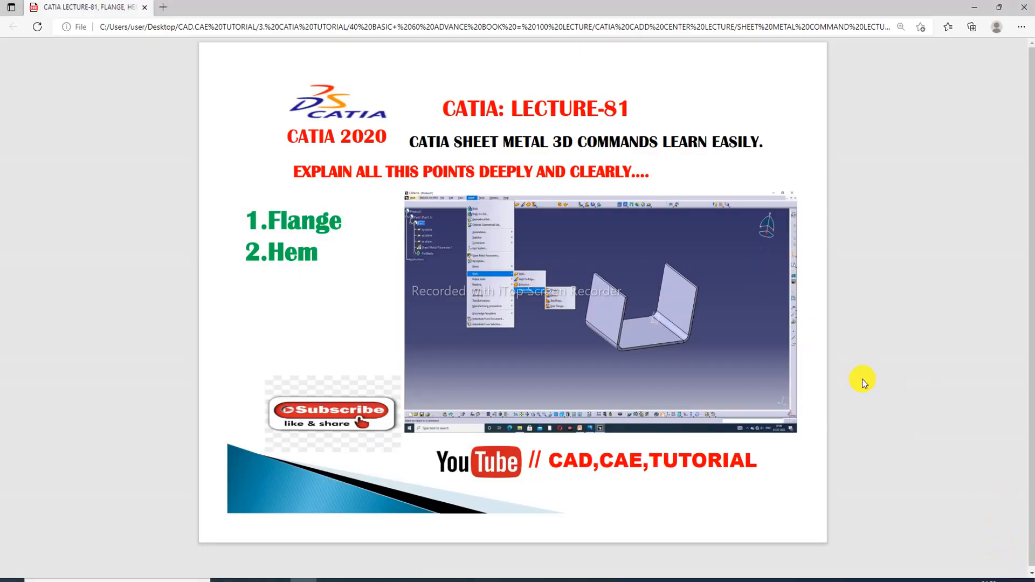
left_click(436, 581)
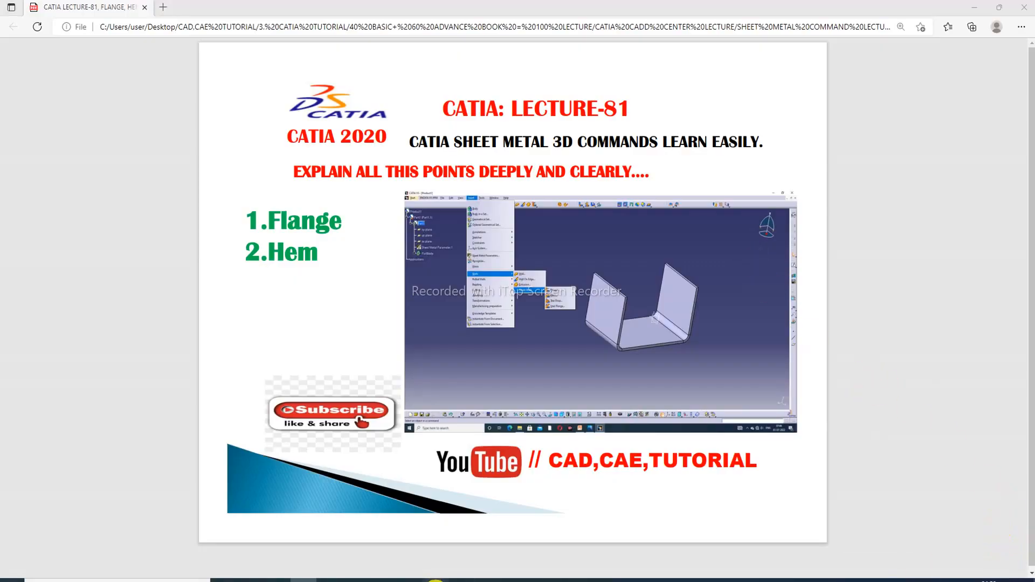
left_click(1011, 566)
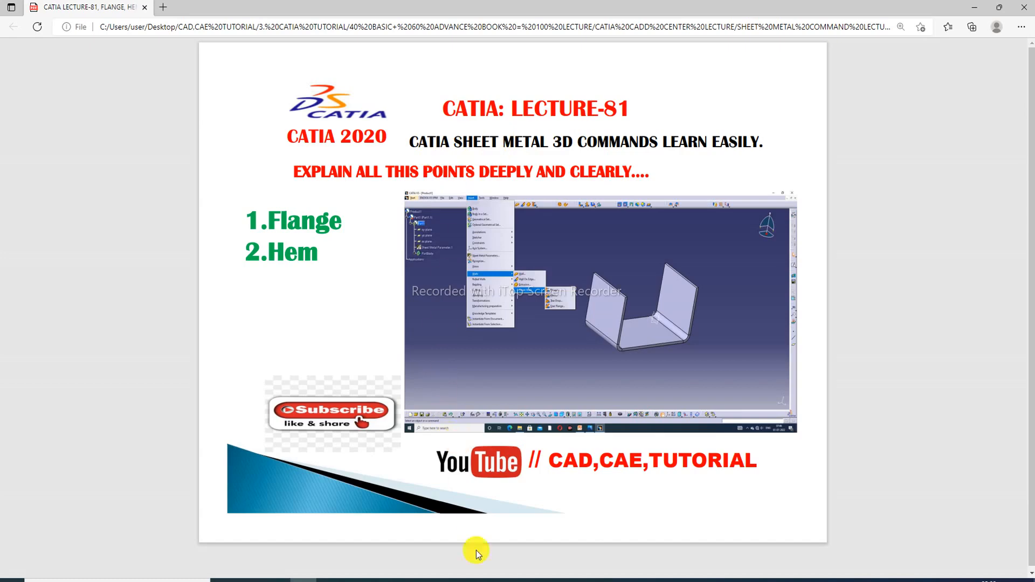
Switch to CATIA V5 and close the open bent sheet metal part.
left_click(464, 580)
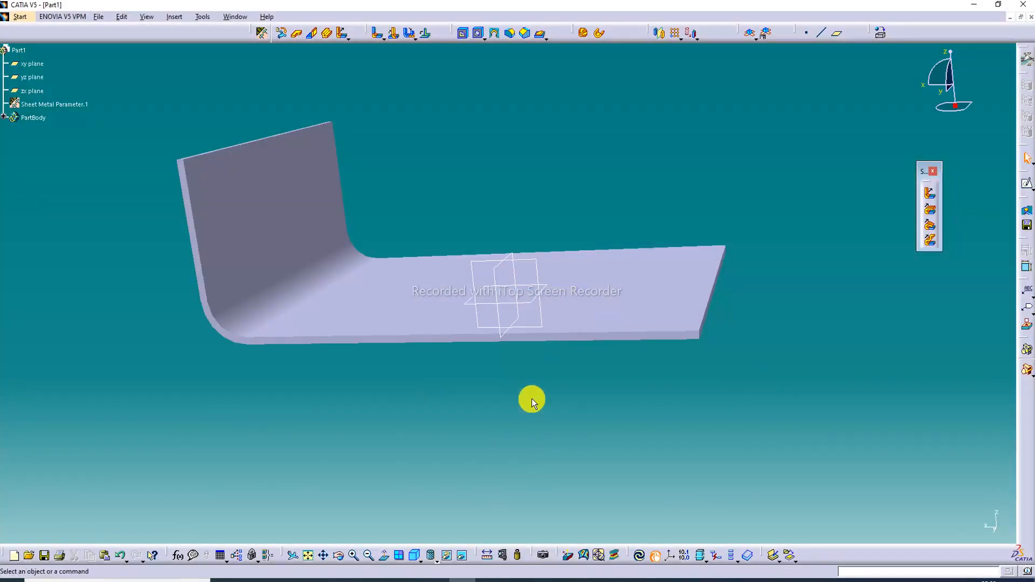
left_click(1030, 17)
left_click(546, 315)
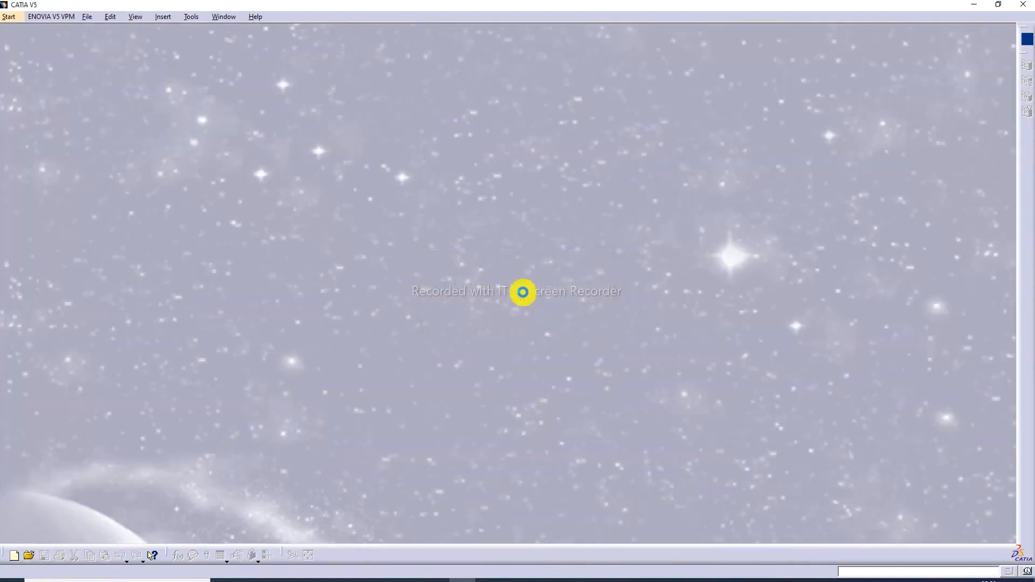
Create a new part named Part1 in the Generative Sheetmetal Design workbench with hybrid design enabled.
left_click(16, 19)
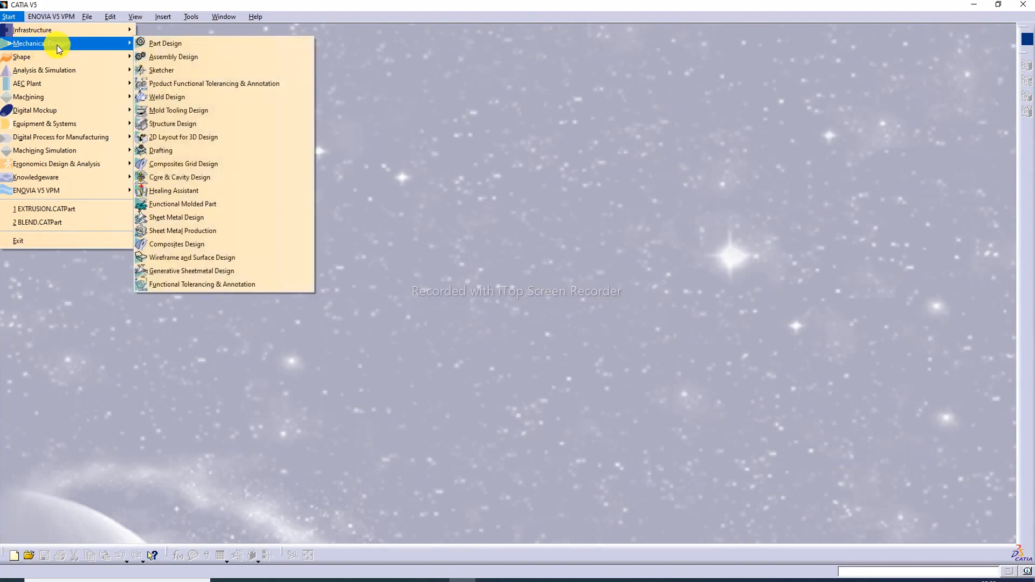
left_click(211, 271)
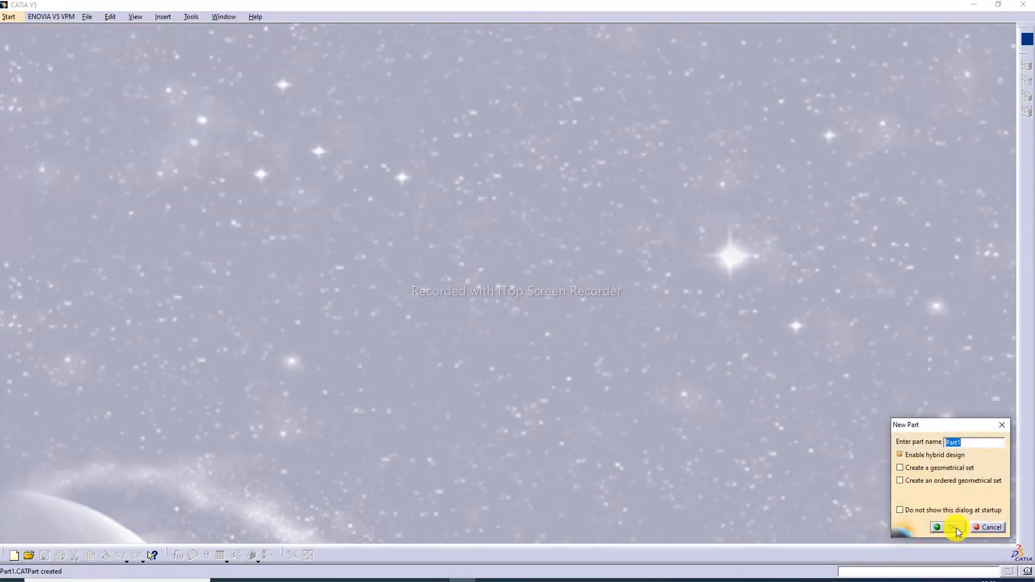
left_click(957, 528)
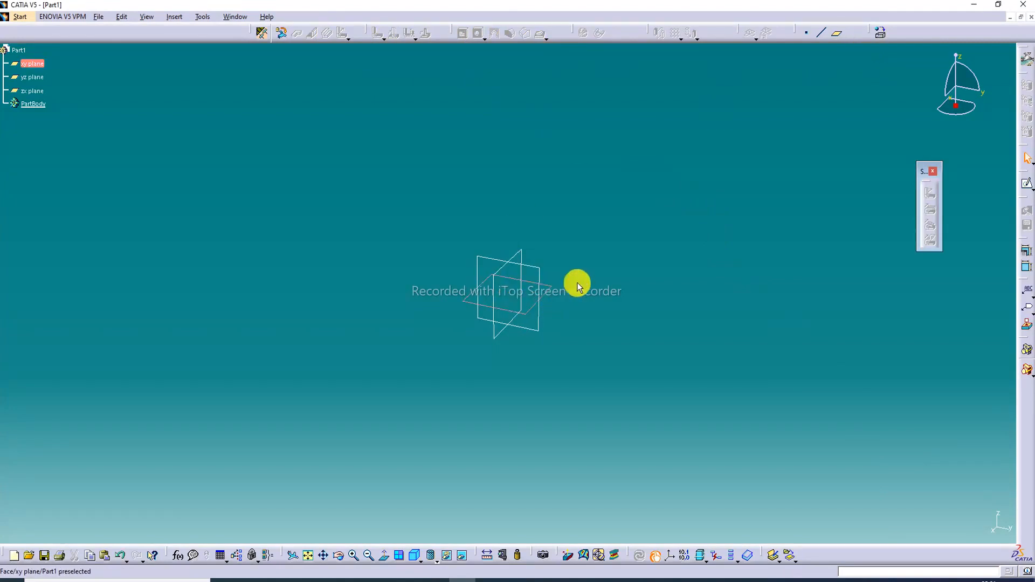
Open a sketch on the xy plane and draw a centered rectangle about 157 by 87 mm at the origin.
left_click(1026, 184)
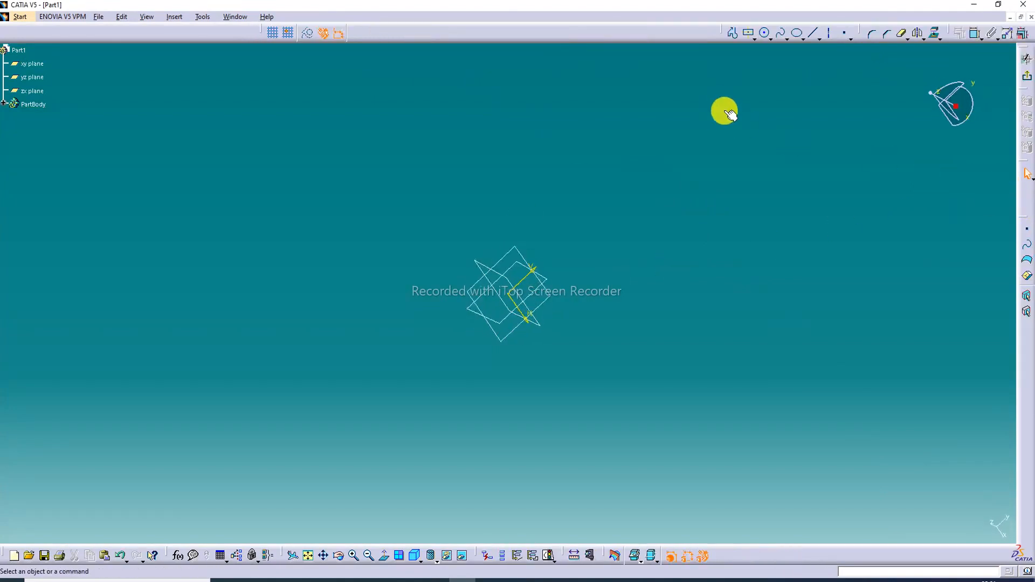
left_click(751, 35)
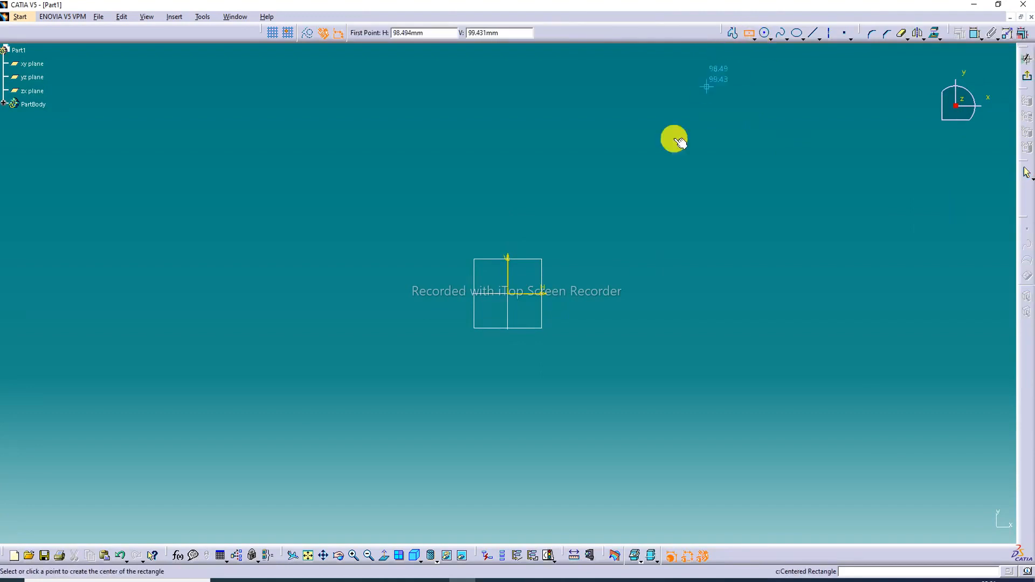
left_click(513, 296)
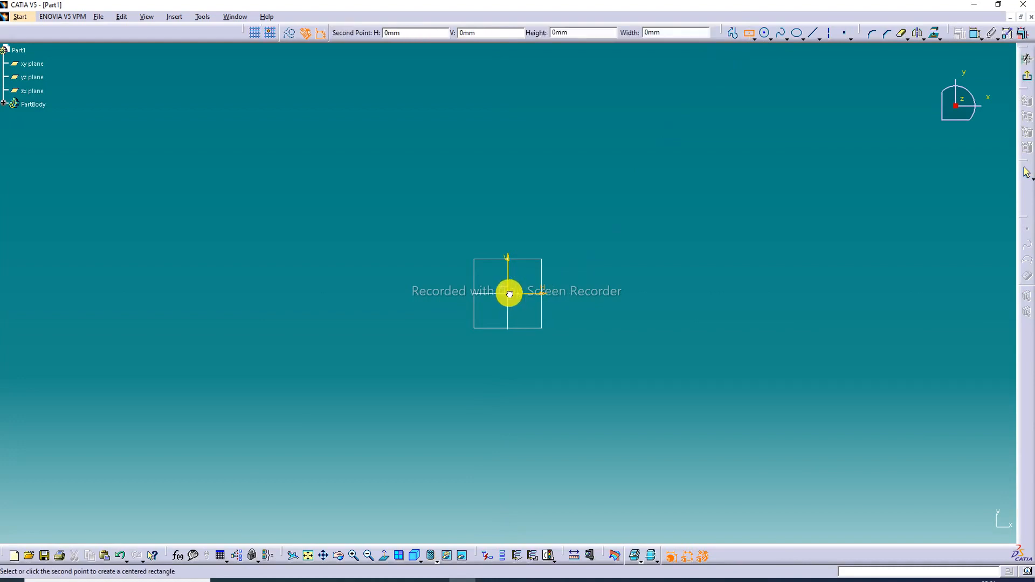
left_click(667, 203)
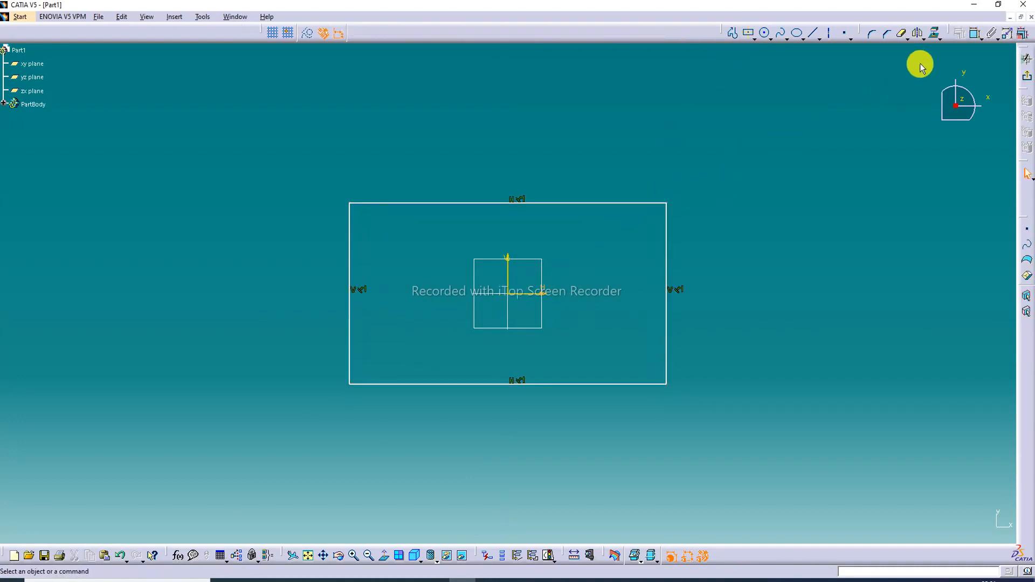
Dimension the rectangle's horizontal width and its vertical height.
left_click(973, 32)
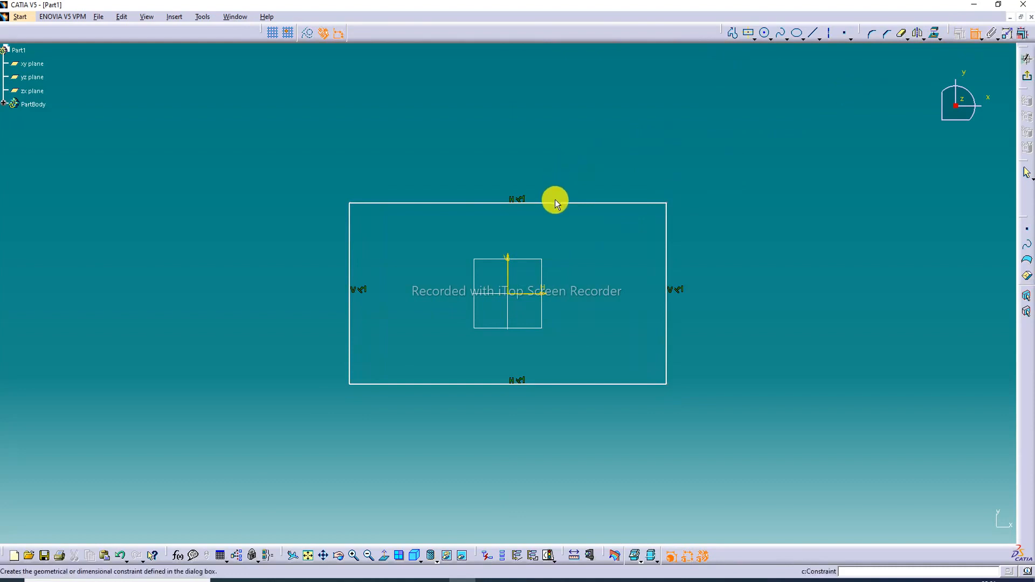
left_click(556, 203)
left_click(562, 170)
left_click(974, 32)
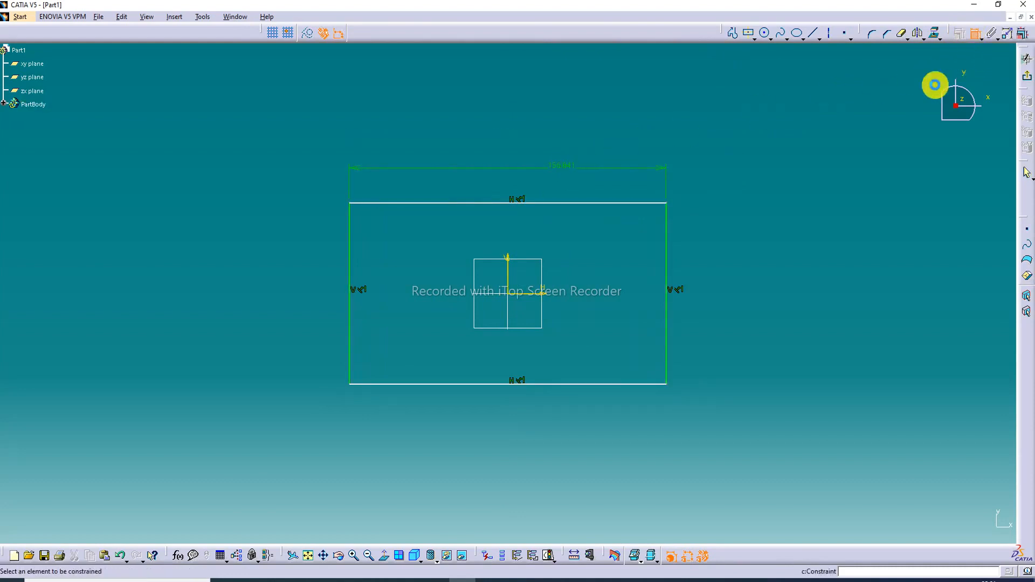
left_click(666, 270)
left_click(695, 276)
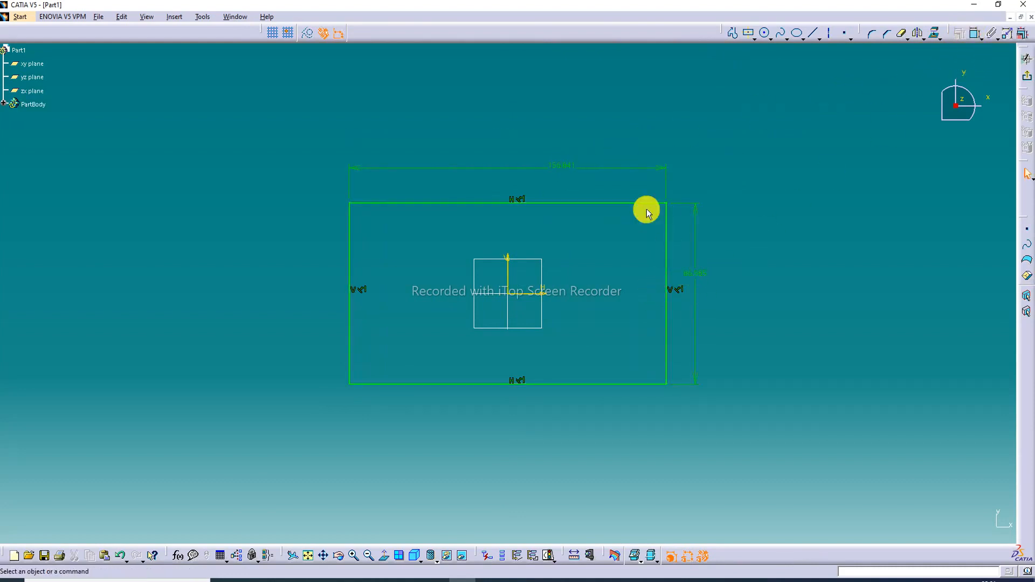
Set the rectangle's width to 130 mm and its height to 95 mm, and exit the sketch.
double_click(570, 169)
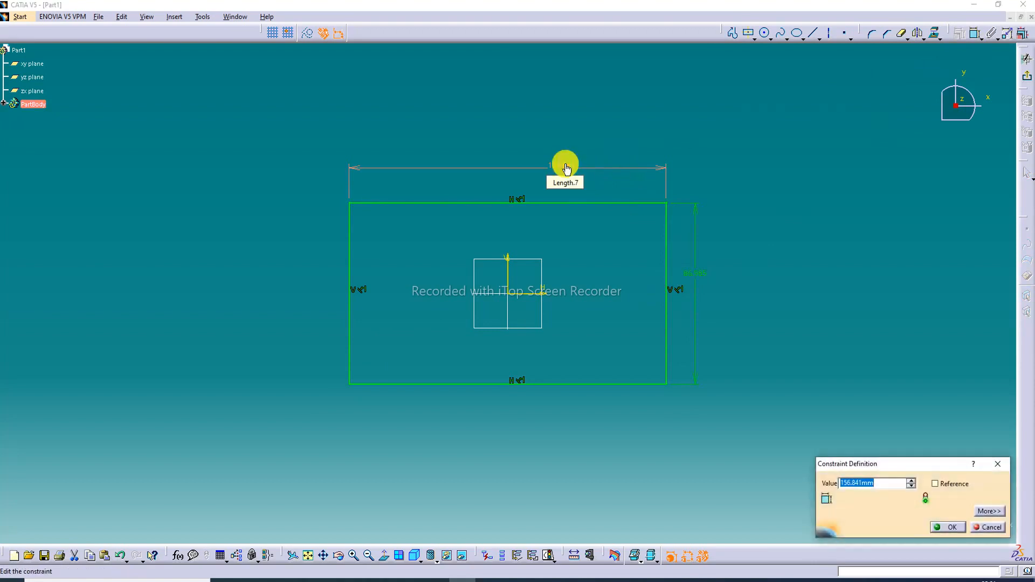
type("130")
key("Return")
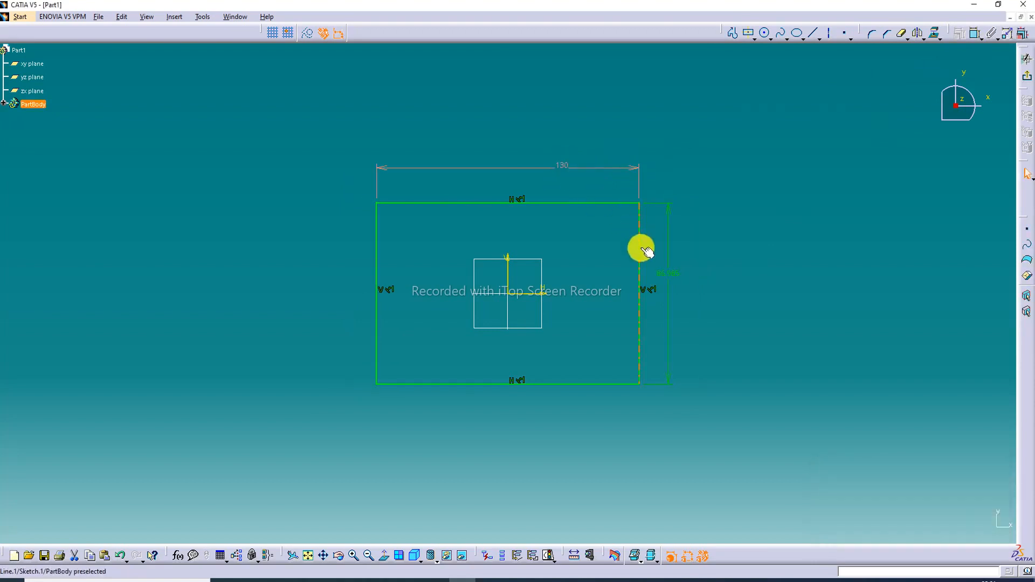
double_click(669, 274)
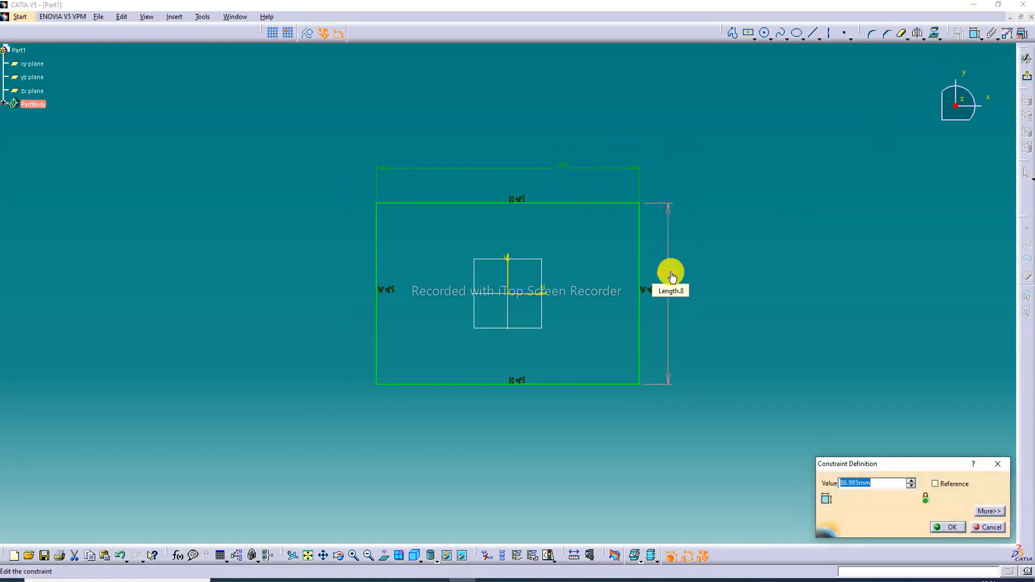
type("95")
key("Return")
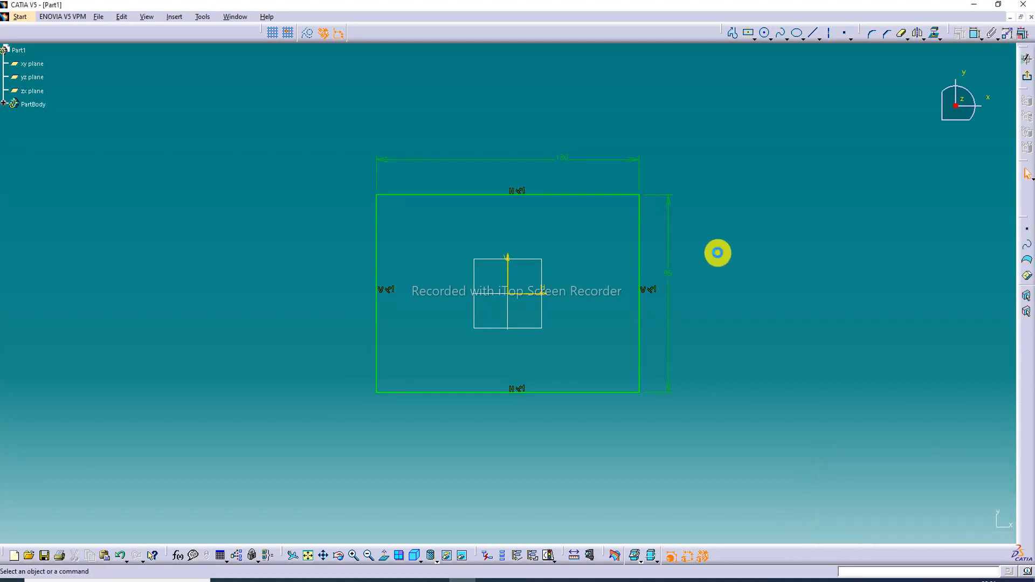
left_click(1028, 79)
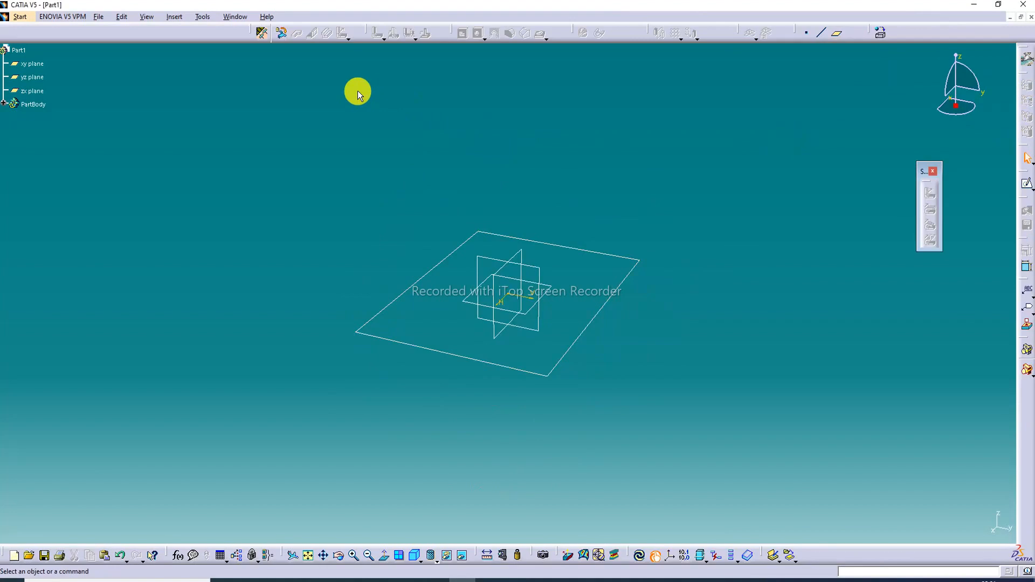
Define the part's sheet metal parameters with a default bend radius of 4 mm.
left_click(263, 35)
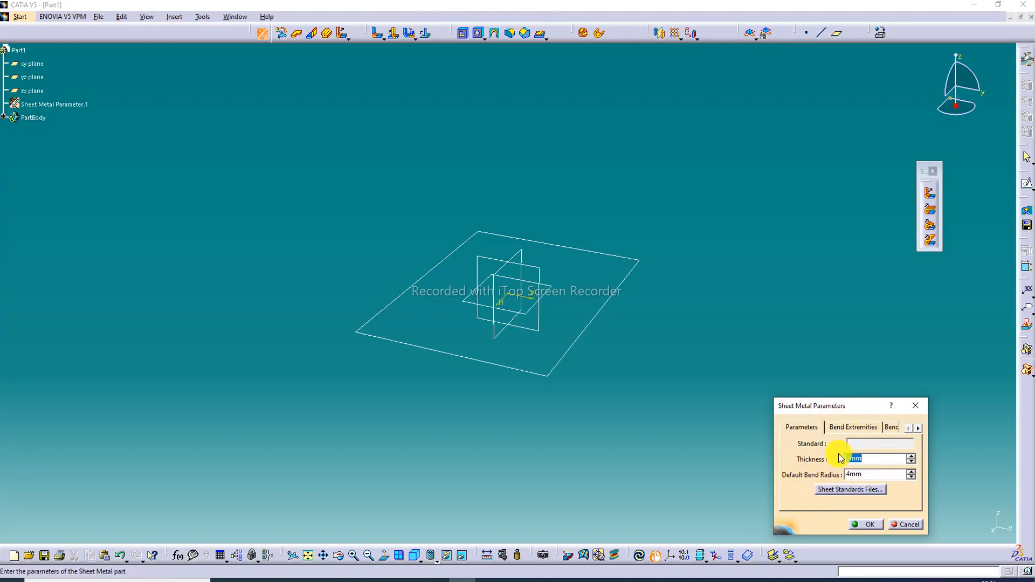
left_click(870, 524)
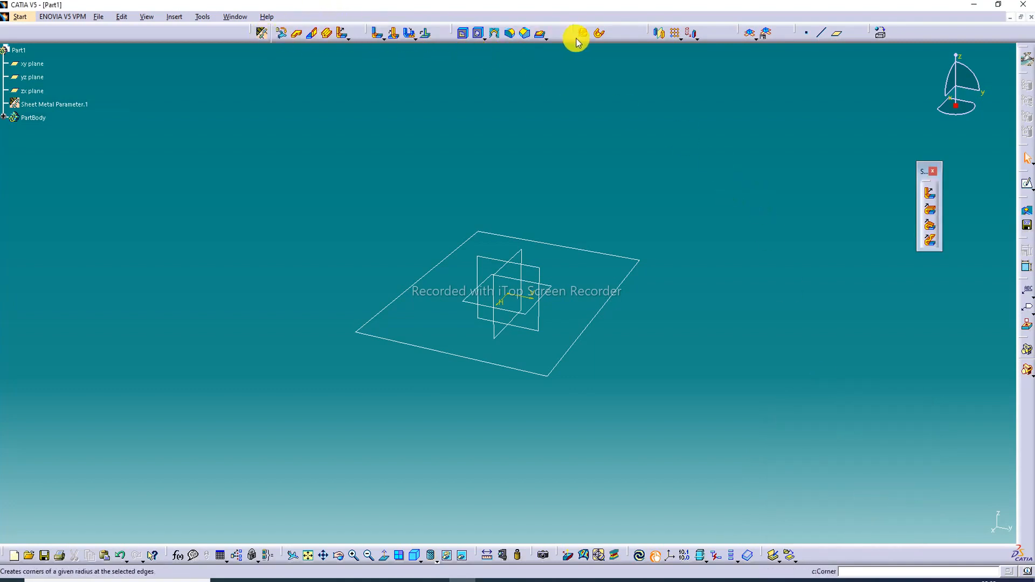
Create a sheet metal wall from the rectangle sketch.
left_click(298, 33)
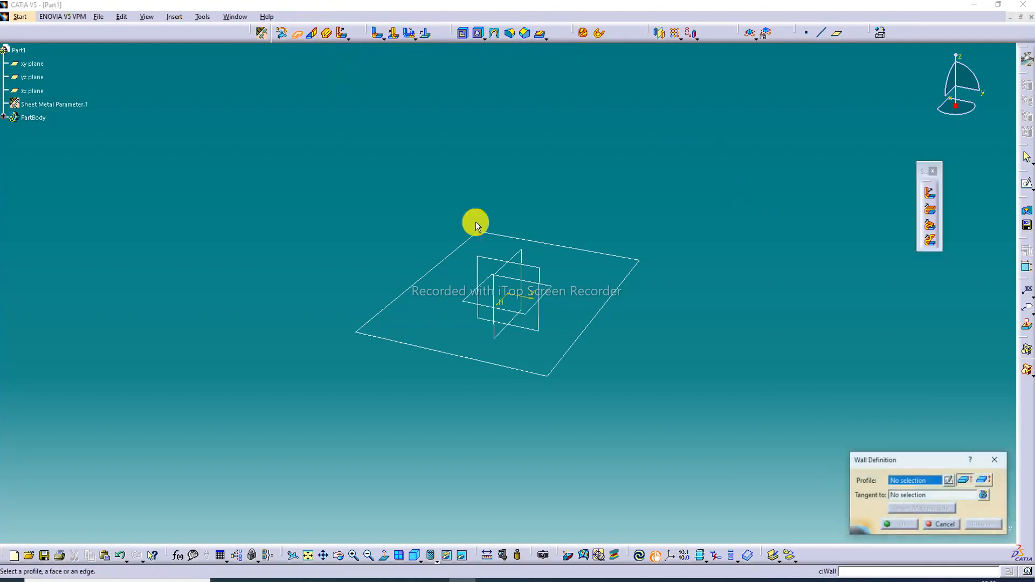
left_click(627, 279)
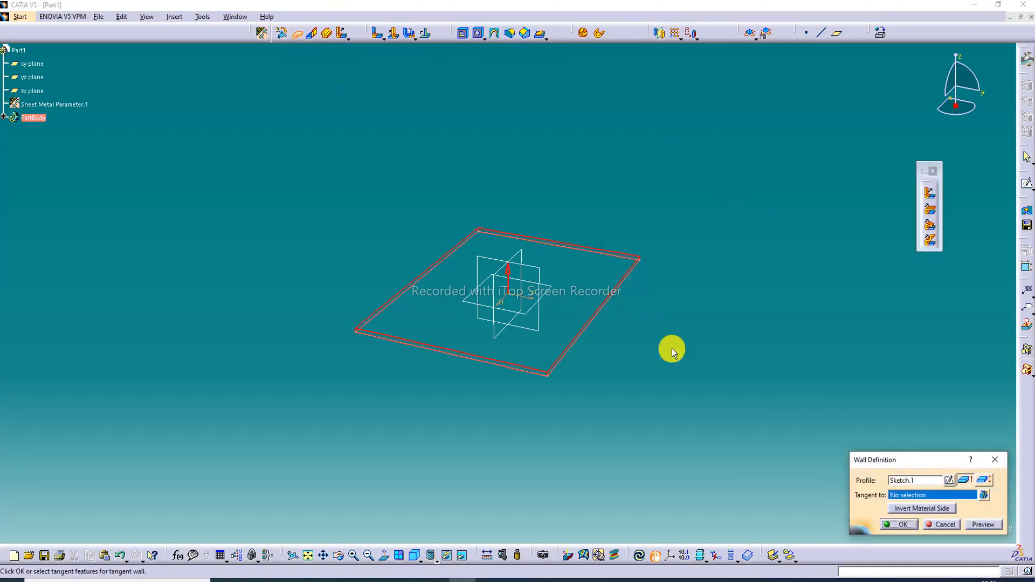
left_click(901, 524)
left_click(734, 289)
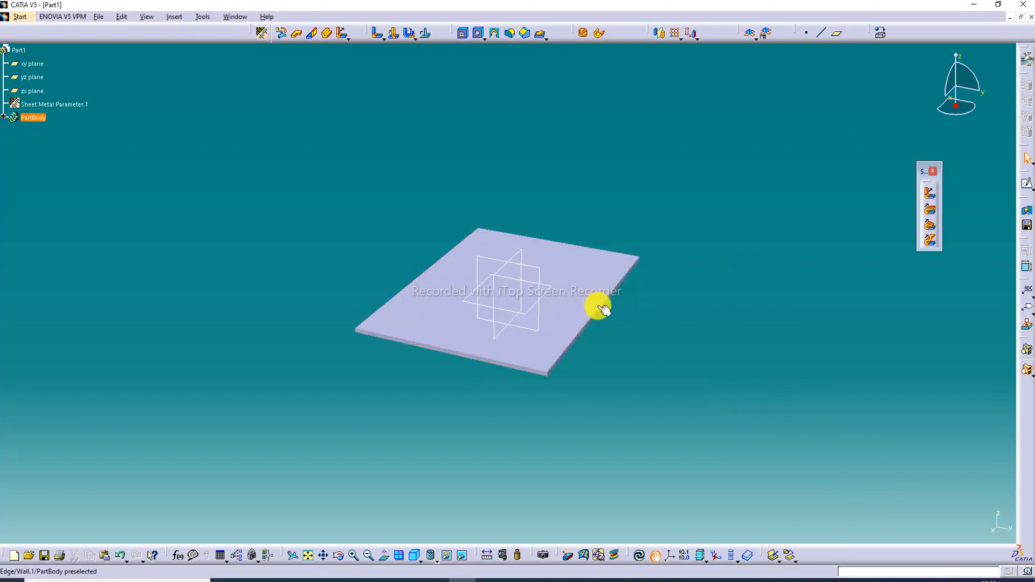
Start a basic Flange on one short edge of the wall and reverse its direction so it bends upward.
middle_click_drag(578, 296, 620, 294)
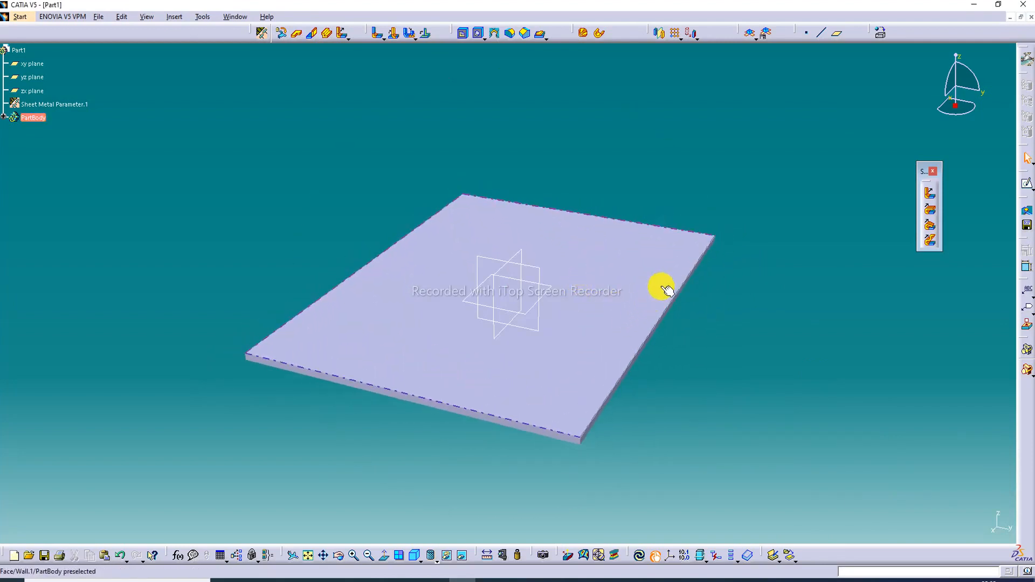
middle_click_drag(624, 340, 629, 311)
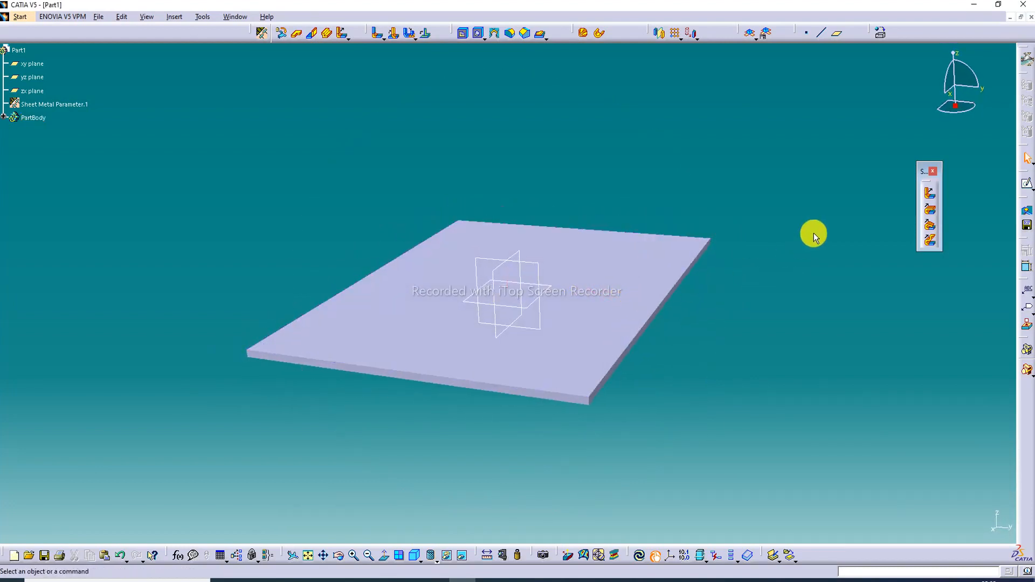
left_click(928, 197)
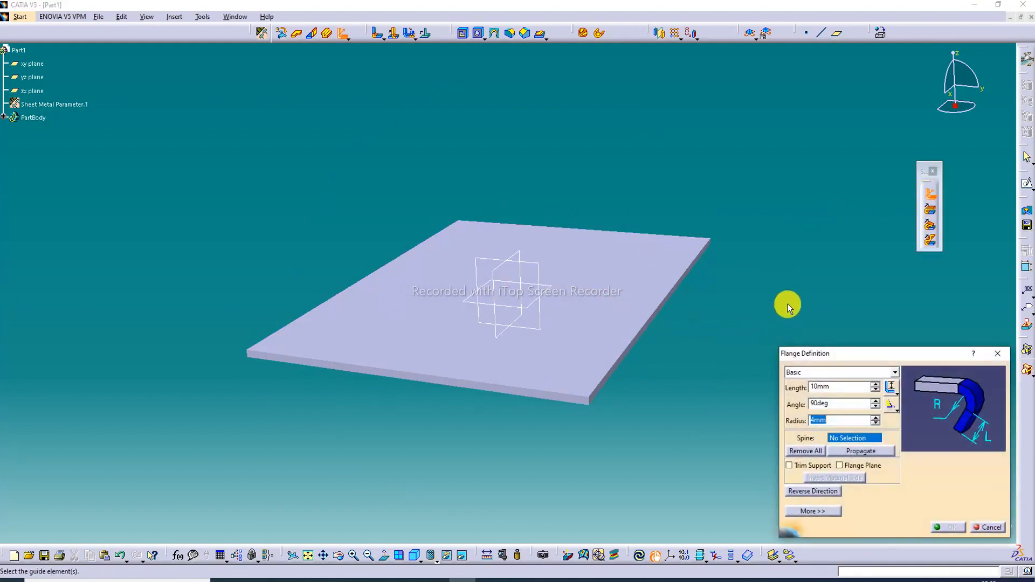
left_click(513, 389)
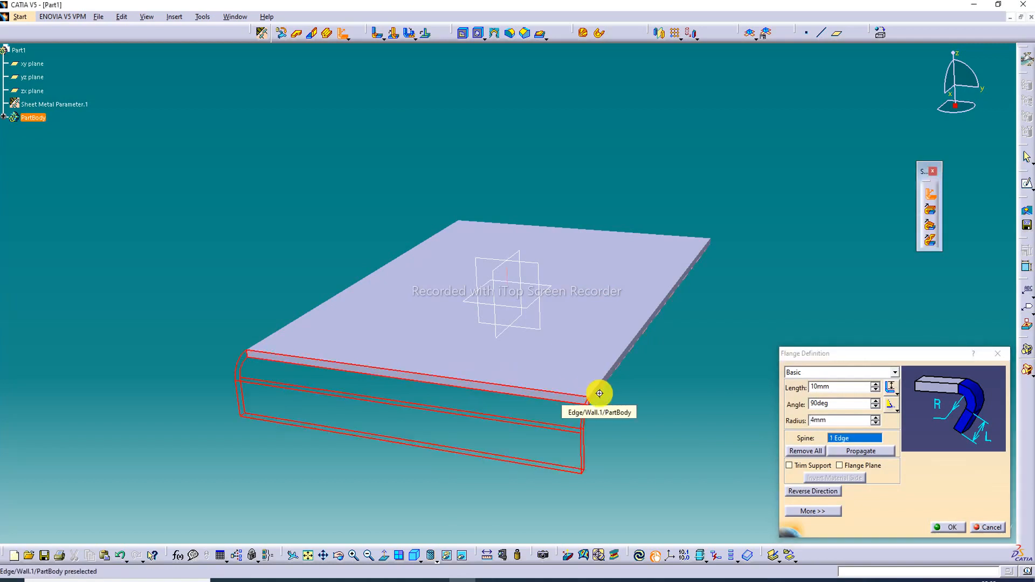
middle_click_drag(596, 396, 446, 421)
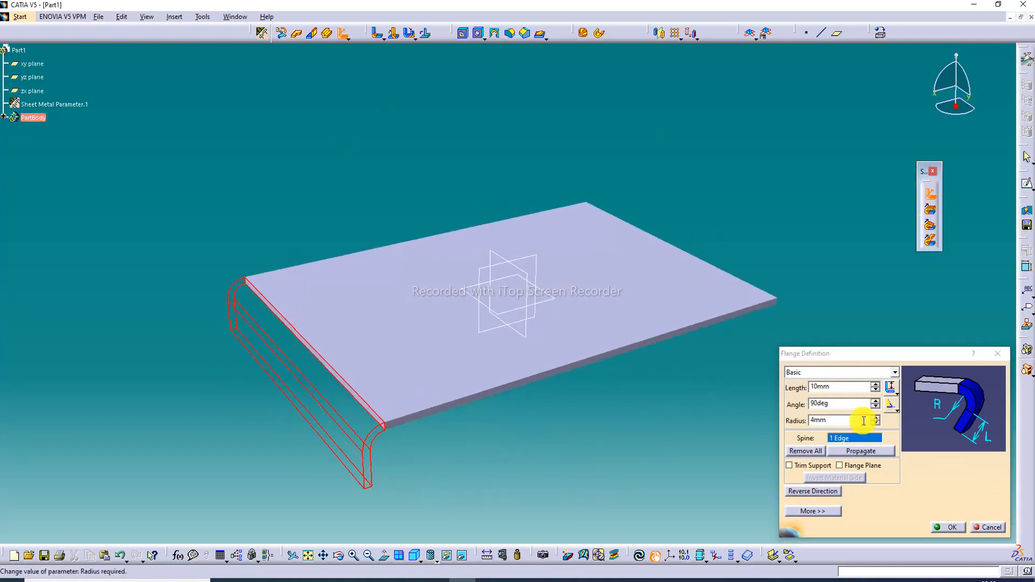
left_click(818, 490)
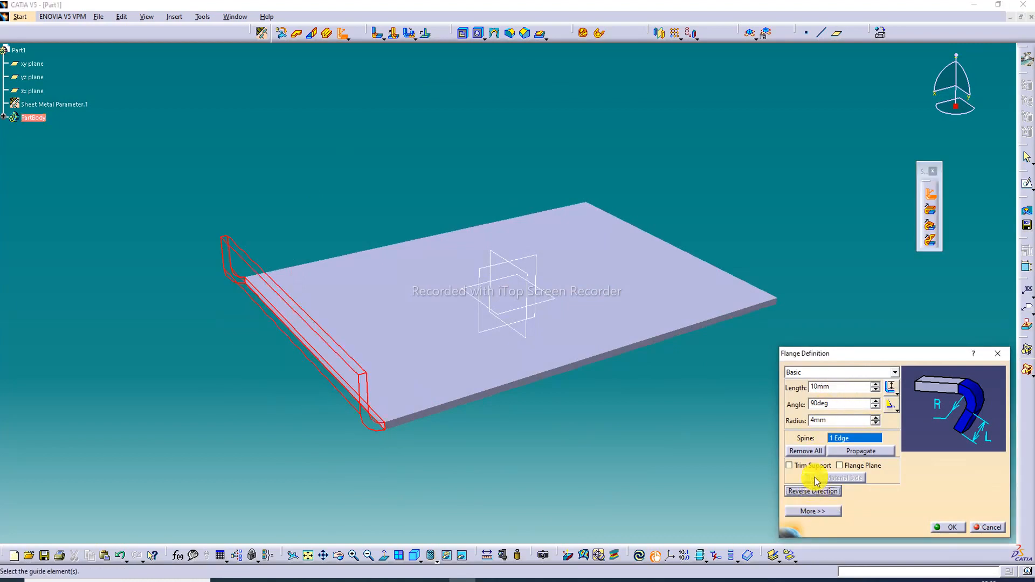
middle_click_drag(684, 380, 613, 411)
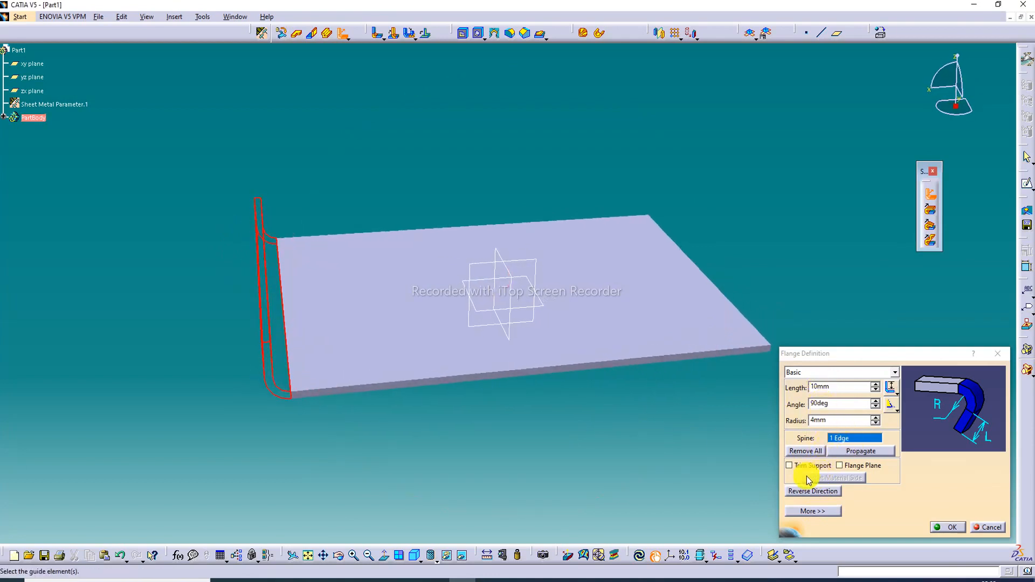
Set the flange's length to 28 mm.
left_click(876, 385)
left_click(876, 385)
left_click(876, 385)
left_click(875, 385)
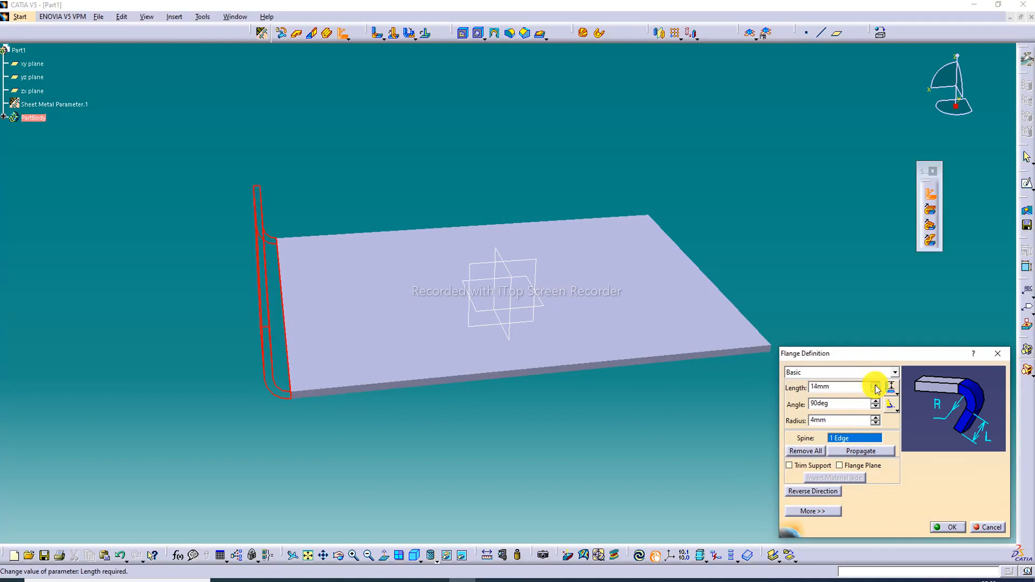
middle_click_drag(763, 365, 729, 358)
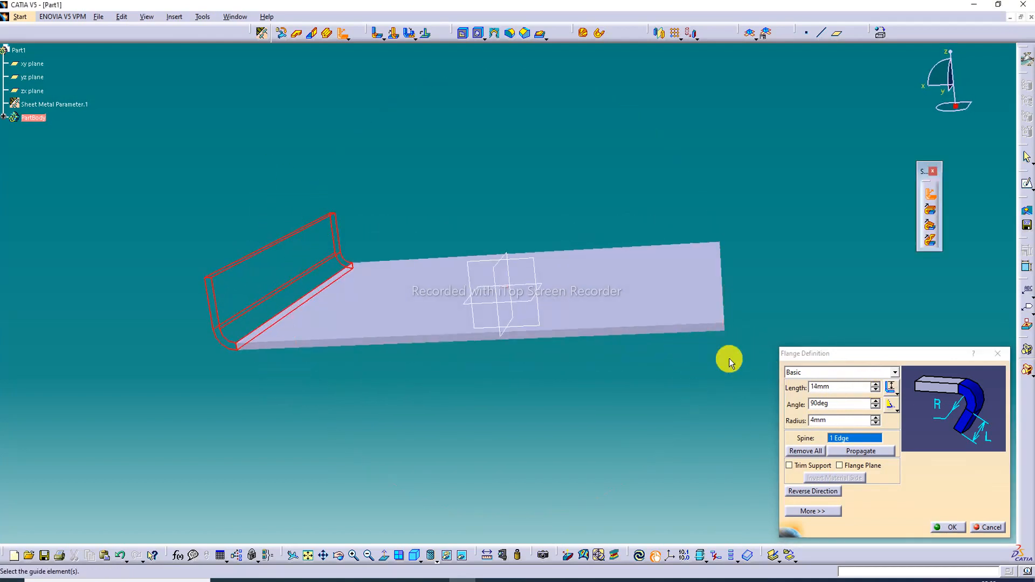
left_click(875, 385)
left_click(876, 385)
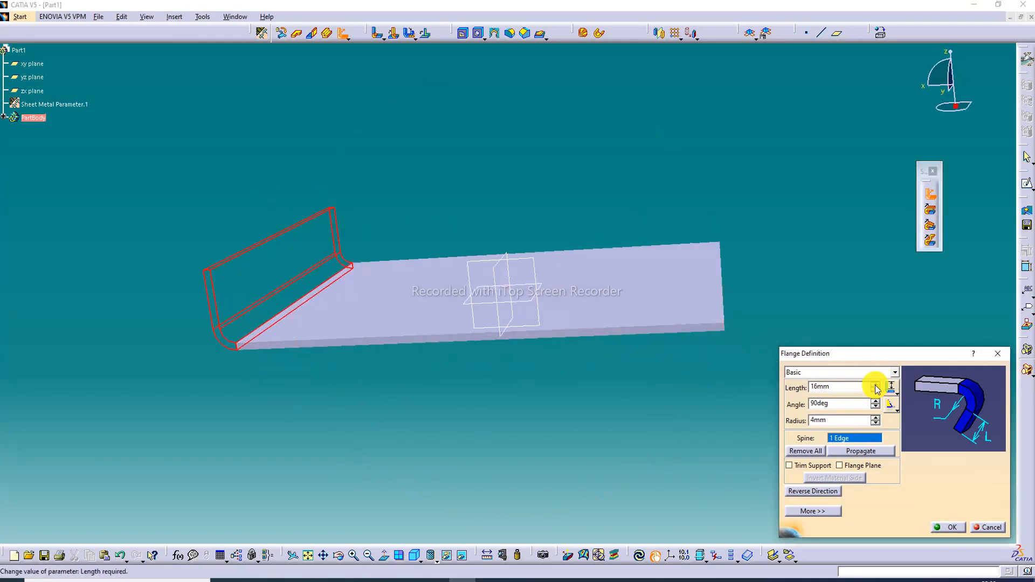
left_click(876, 385)
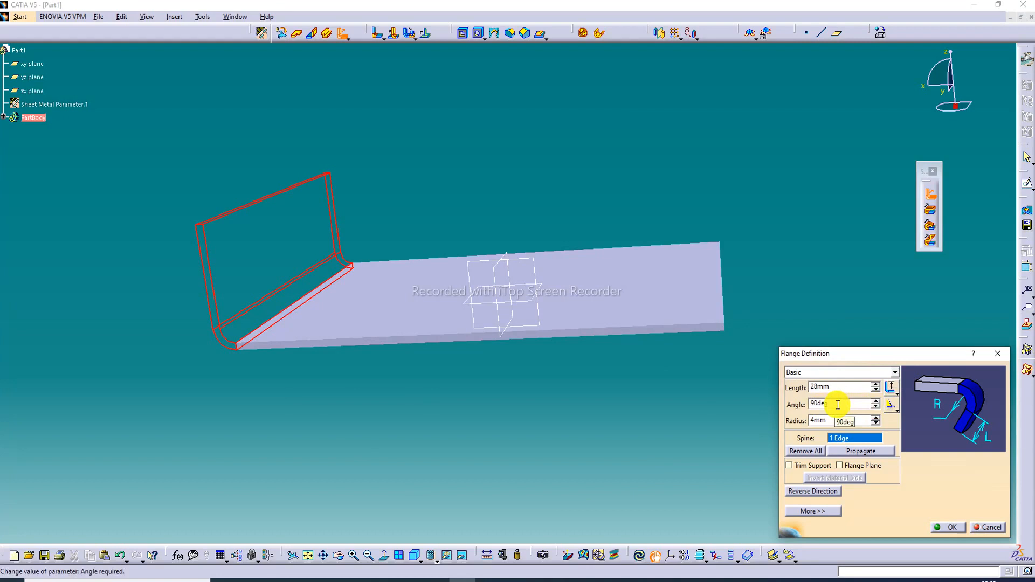
Set the flange's angle to 60 degrees and create the flange.
left_click_drag(838, 405, 794, 406)
type("60")
key("Return")
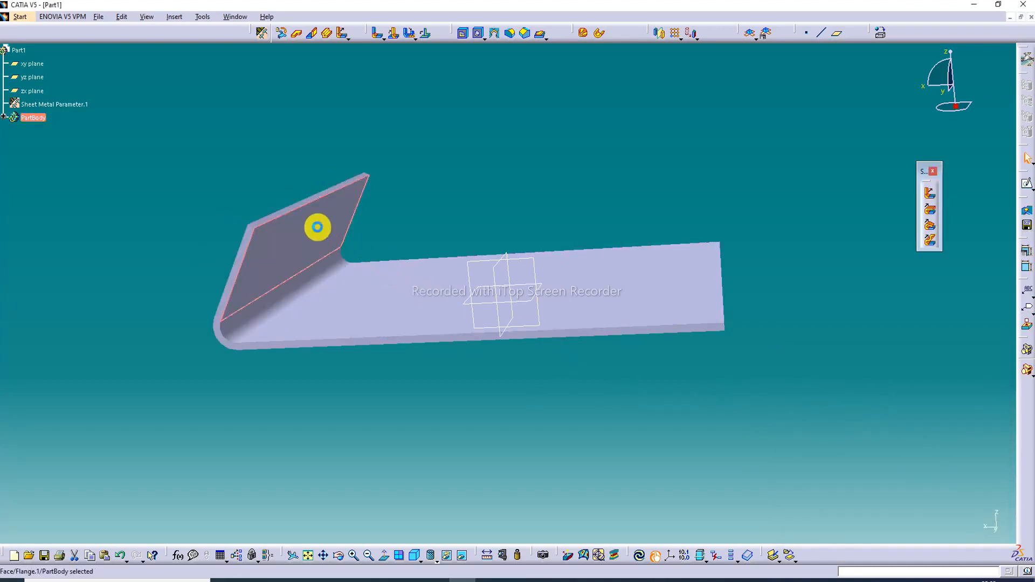
Edit the flange, set its angle to 90 degrees and apply the change.
double_click(320, 227)
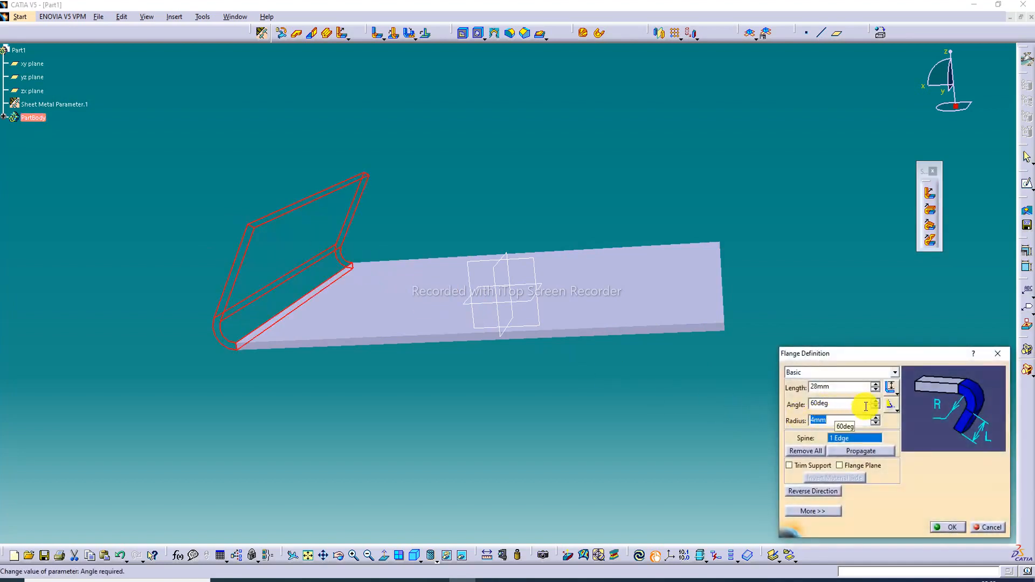
double_click(836, 403)
type("9")
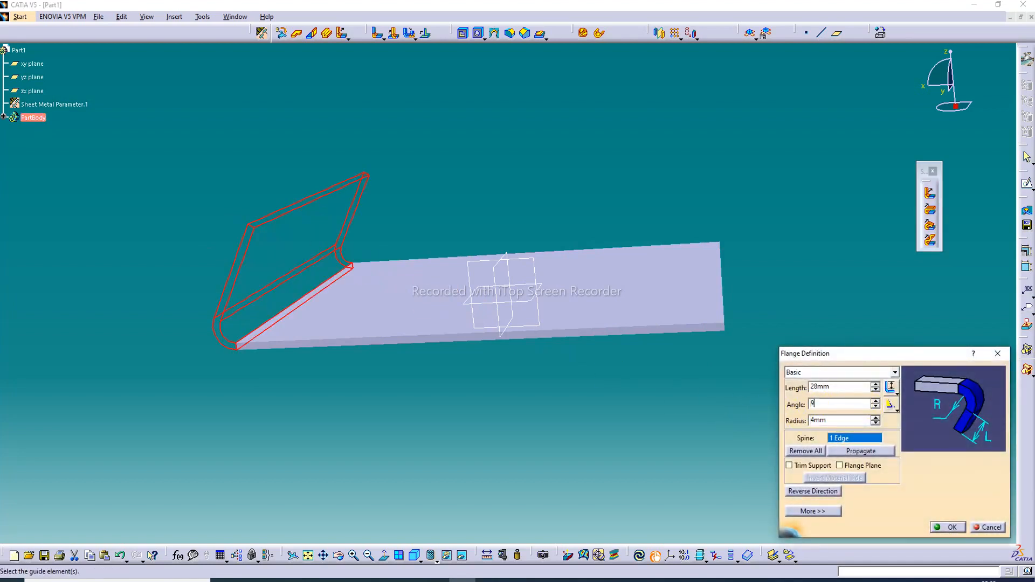
type("0")
key("Return")
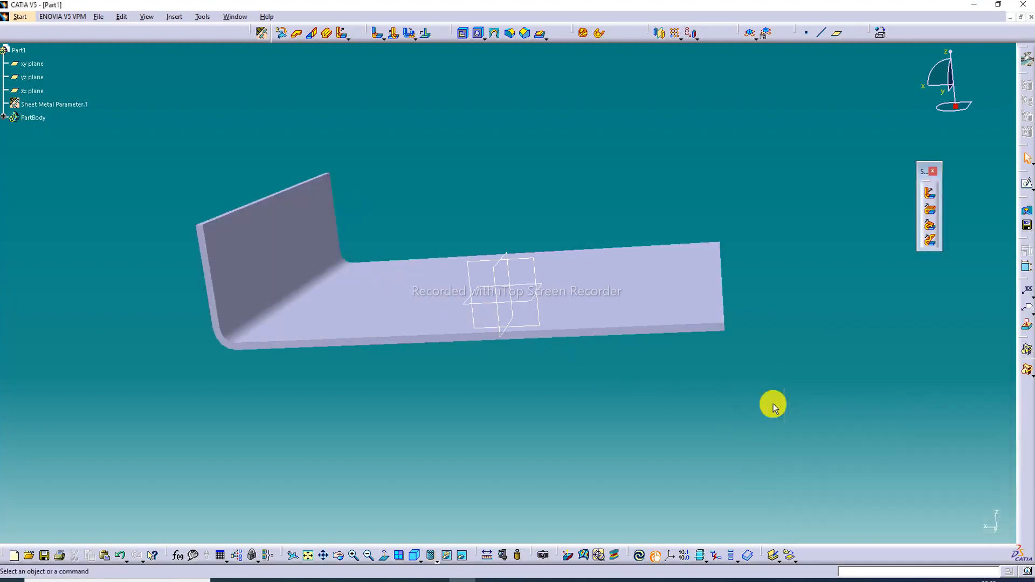
Reopen the flange definition and set its bend radius to 7 mm.
double_click(308, 240)
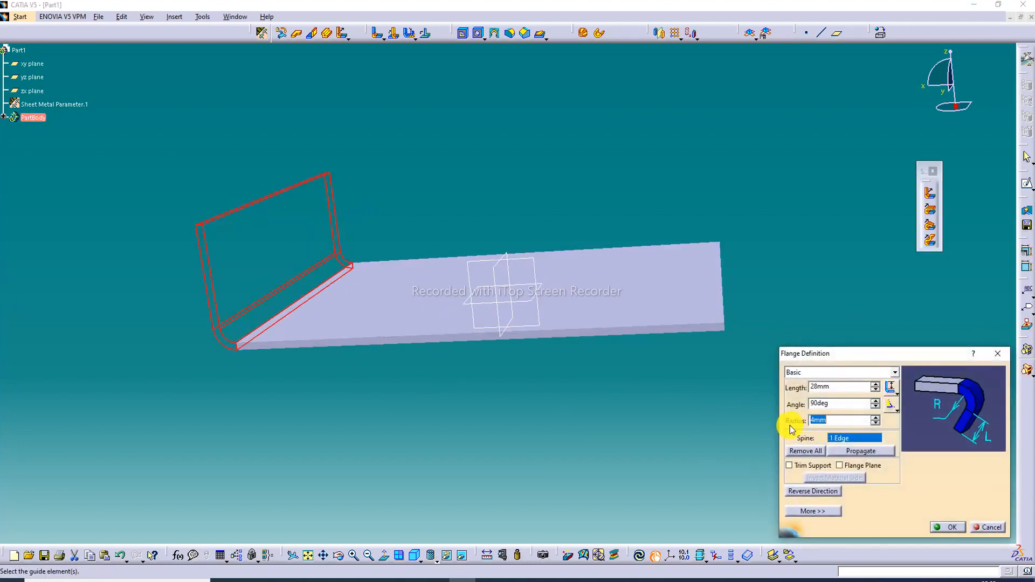
left_click(875, 418)
left_click(876, 418)
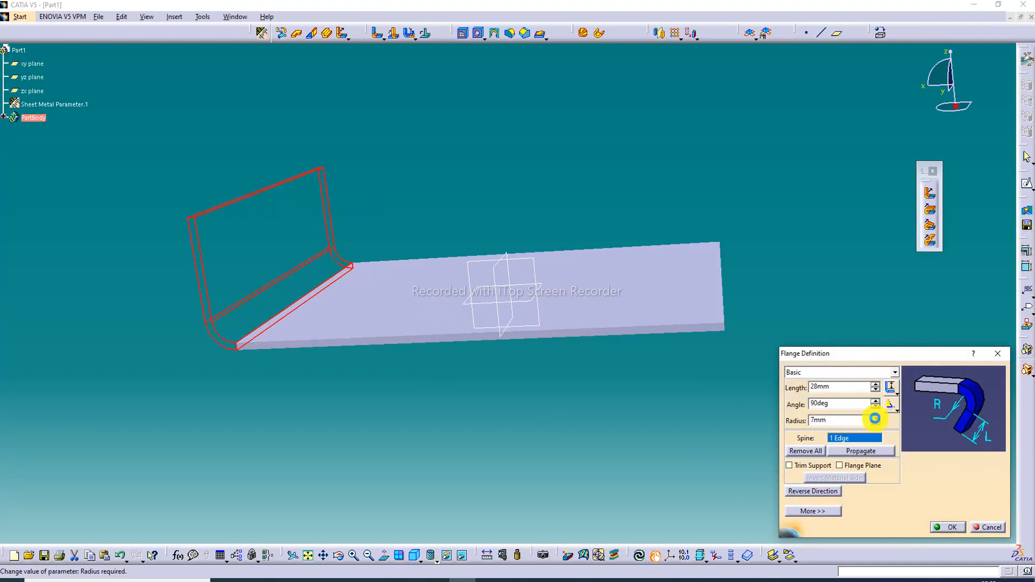
left_click(875, 418)
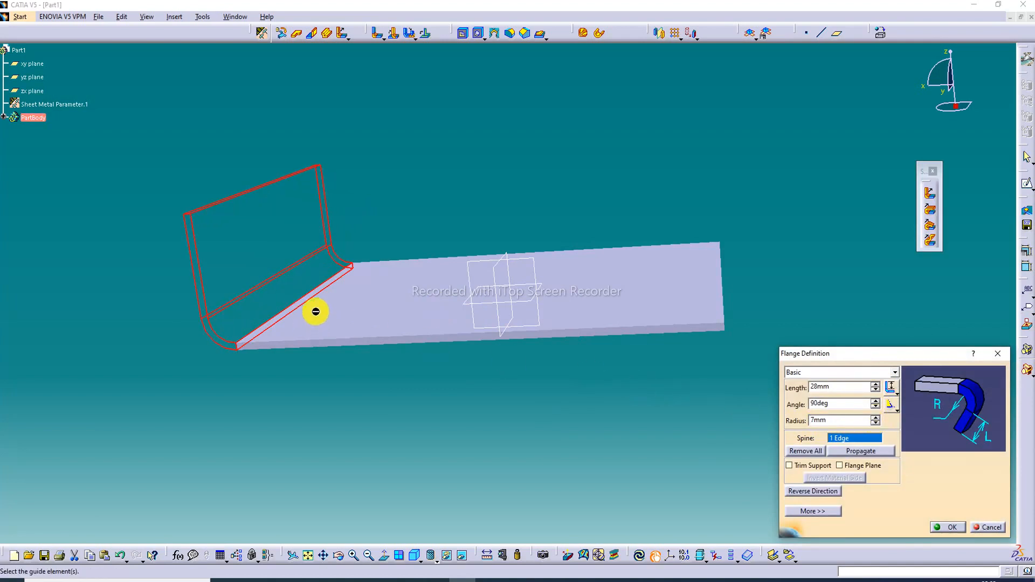
Examine the length types and angle types available for the flange.
left_click(892, 391)
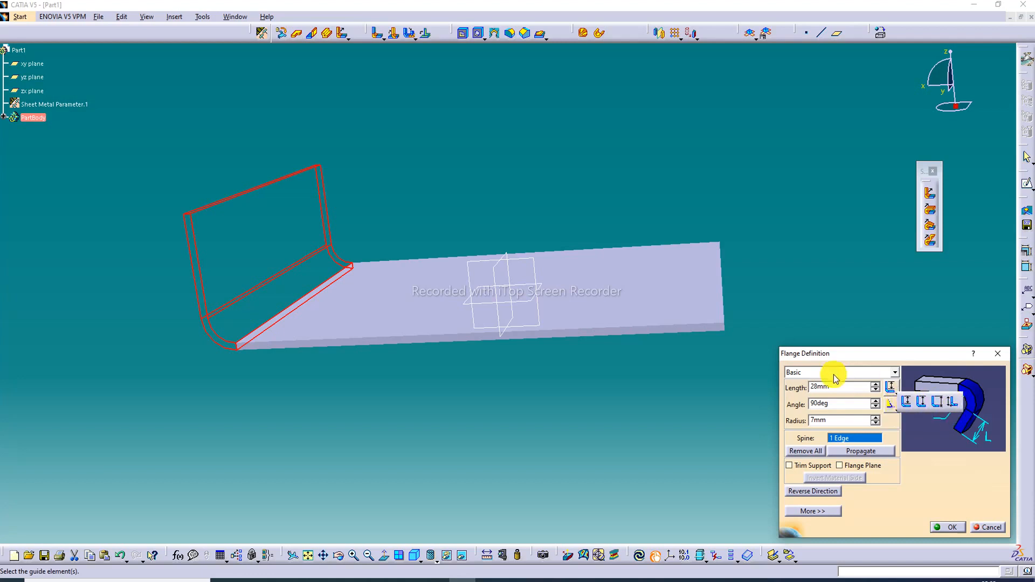
left_click(926, 434)
left_click(893, 405)
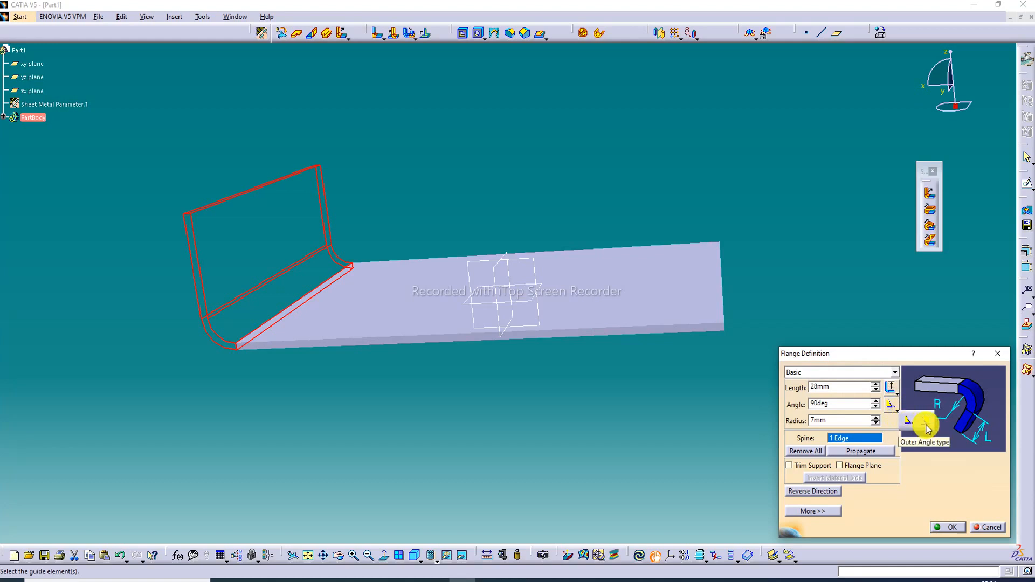
left_click(927, 426)
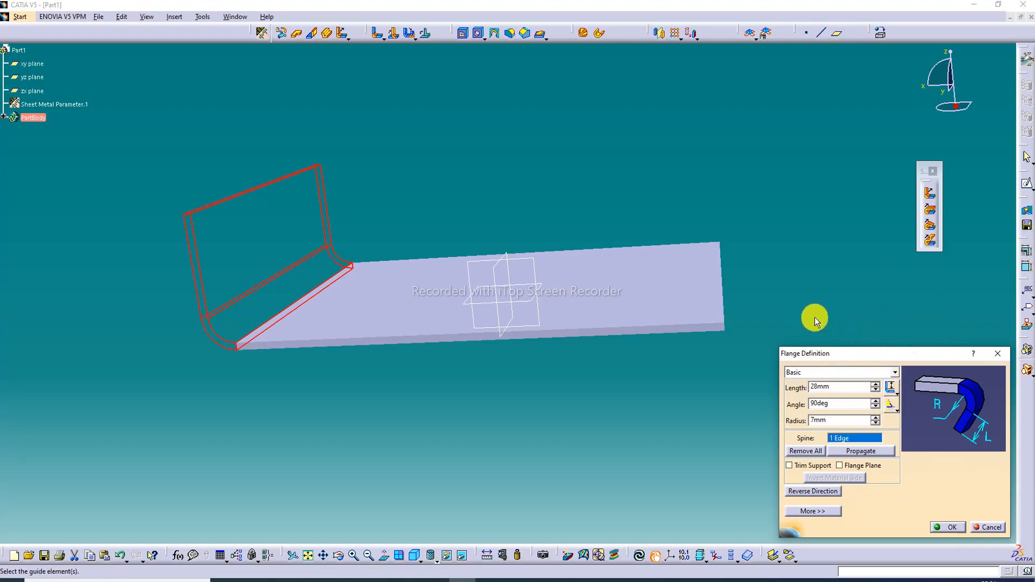
Enable Trim Support for the flange and apply the change.
left_click(812, 465)
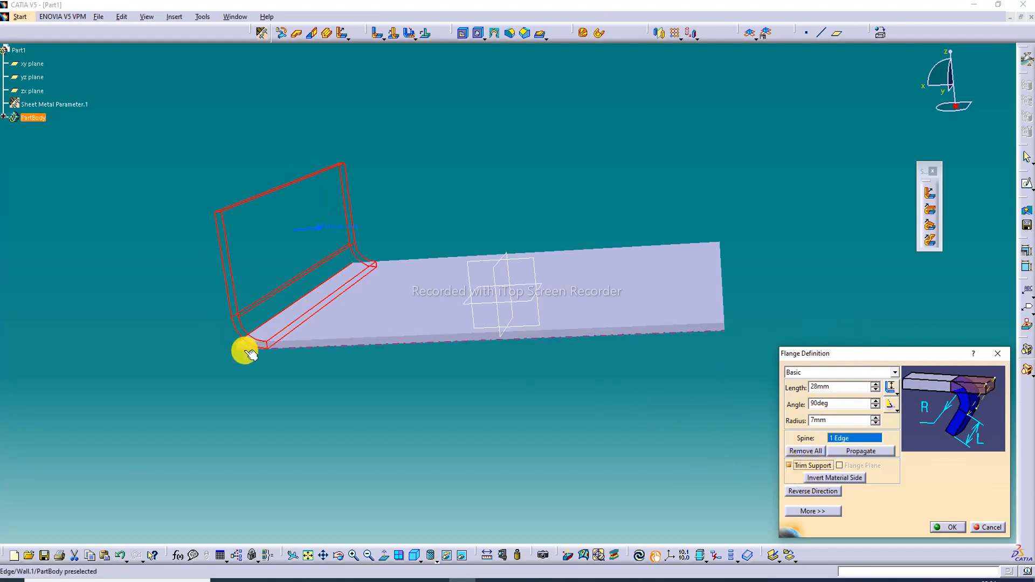
middle_click_drag(267, 328, 342, 337)
left_click(947, 529)
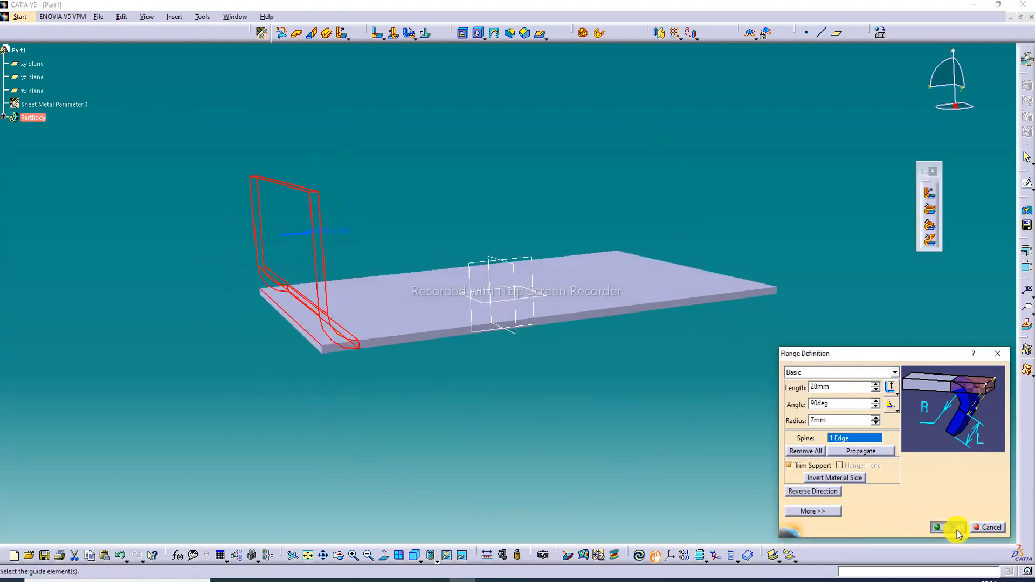
Edit the flange to turn off Trim Support, enable Flange Plane with the yz plane as its reference, and apply the change.
double_click(296, 242)
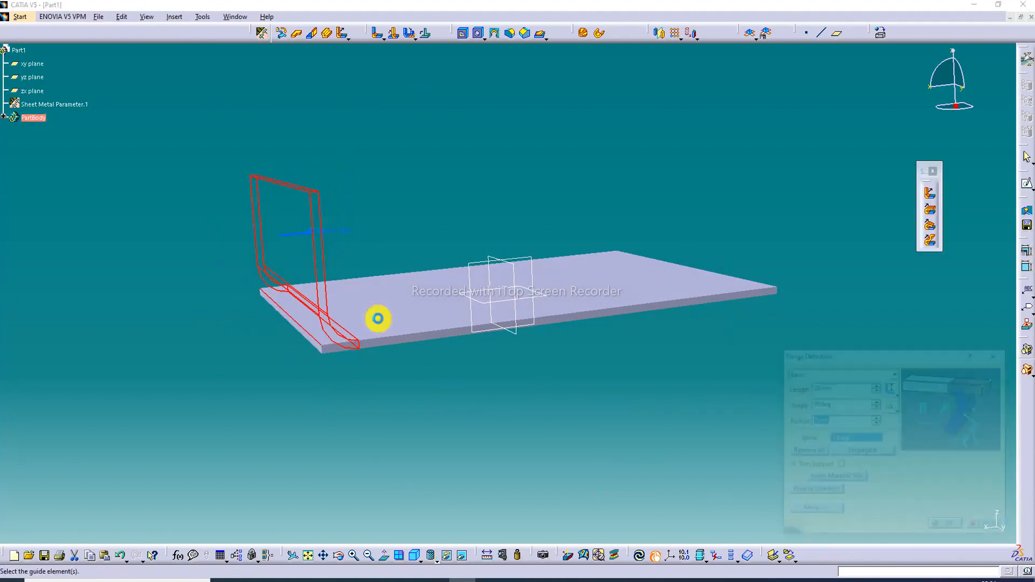
left_click(813, 465)
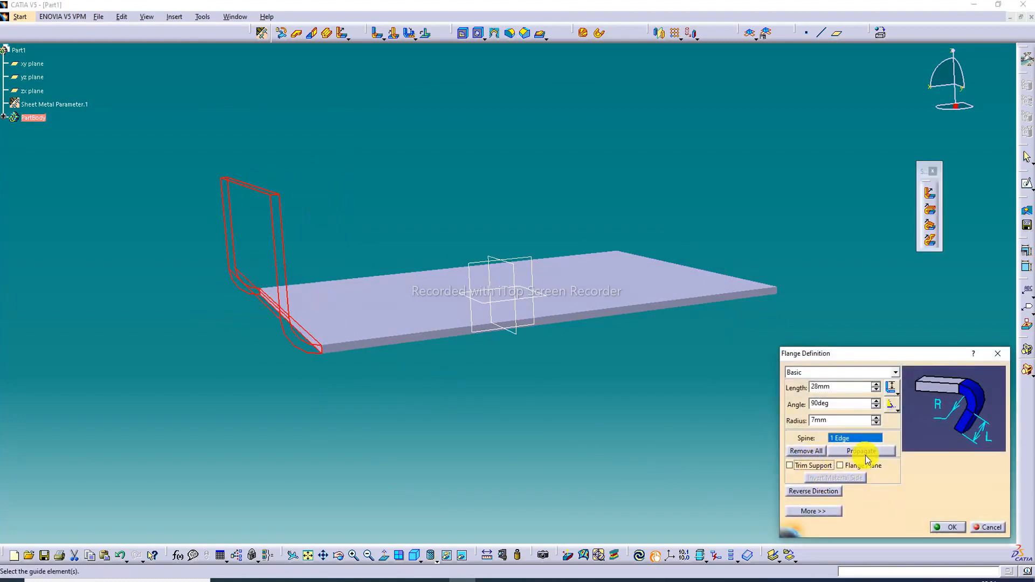
left_click(855, 467)
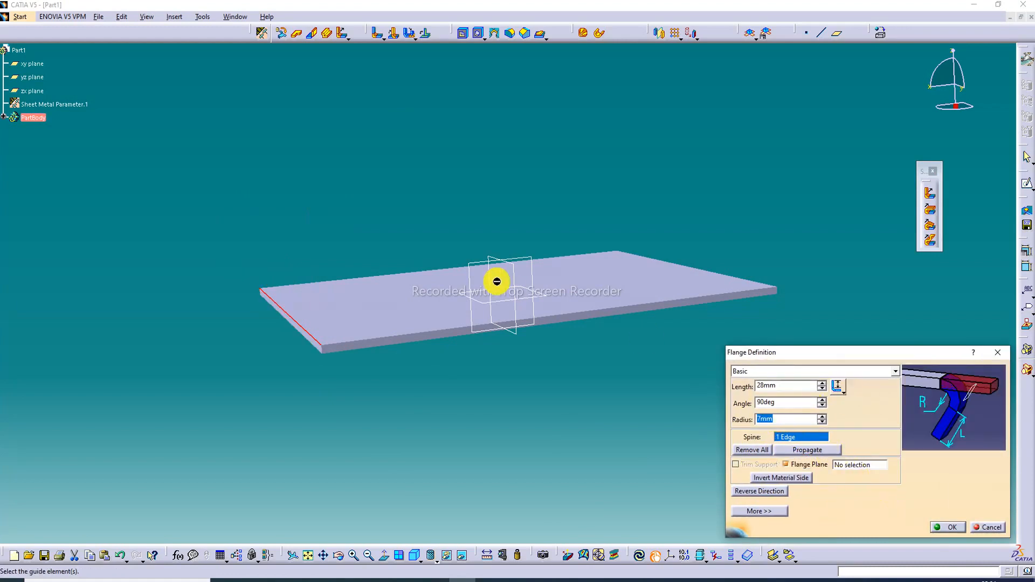
left_click(852, 467)
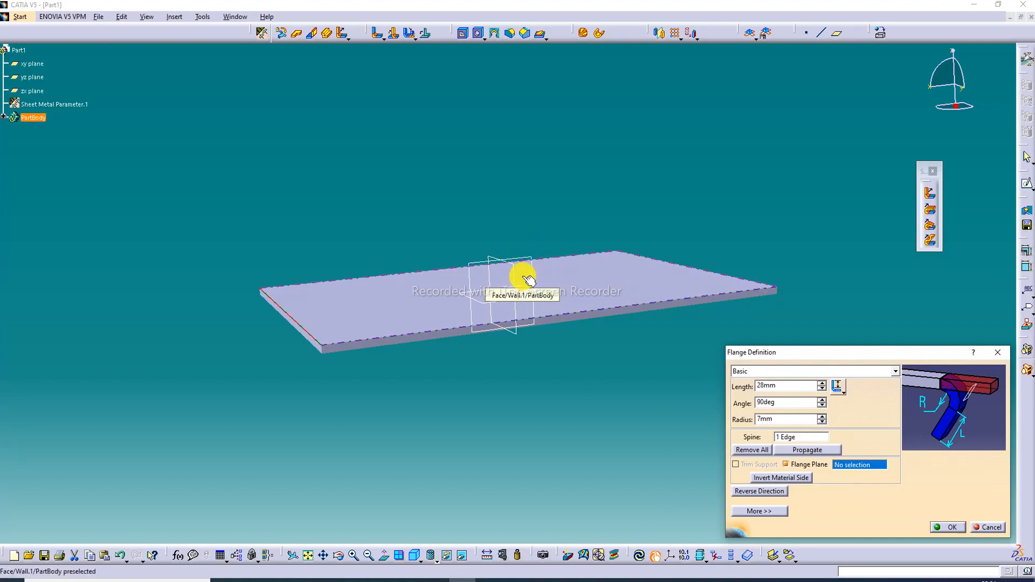
middle_click_drag(523, 276, 512, 302)
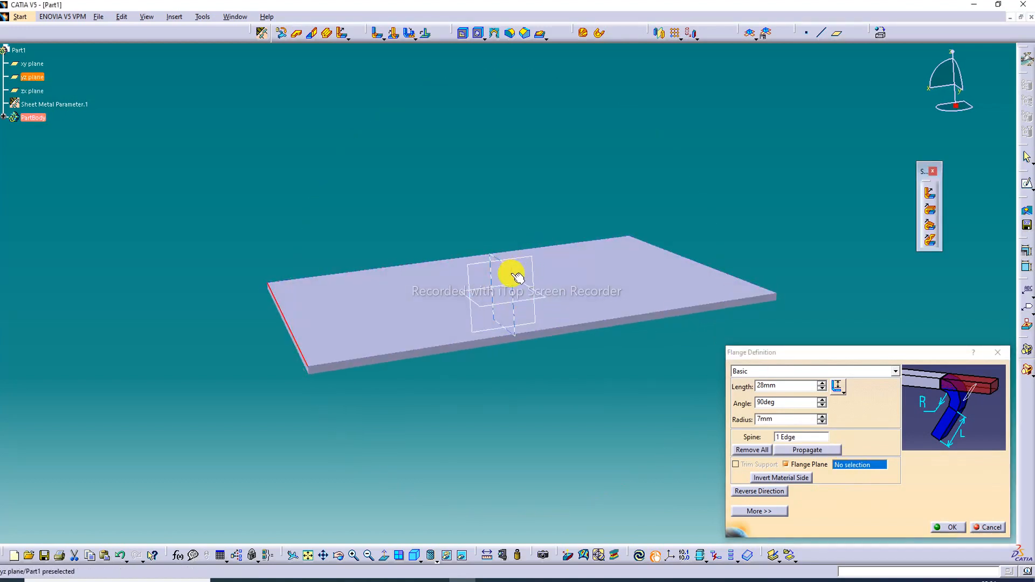
left_click(516, 278)
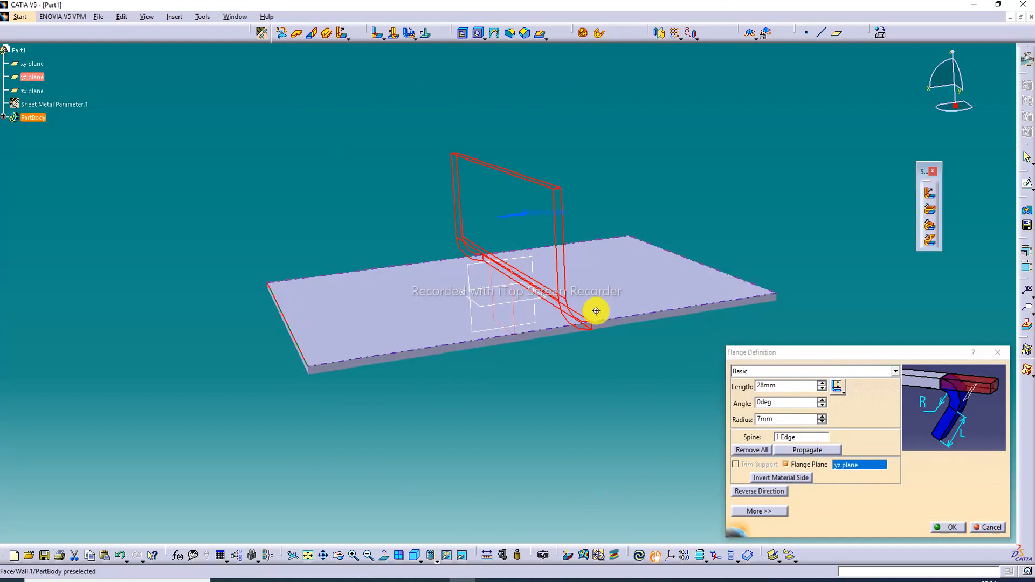
middle_click_drag(597, 311, 506, 312)
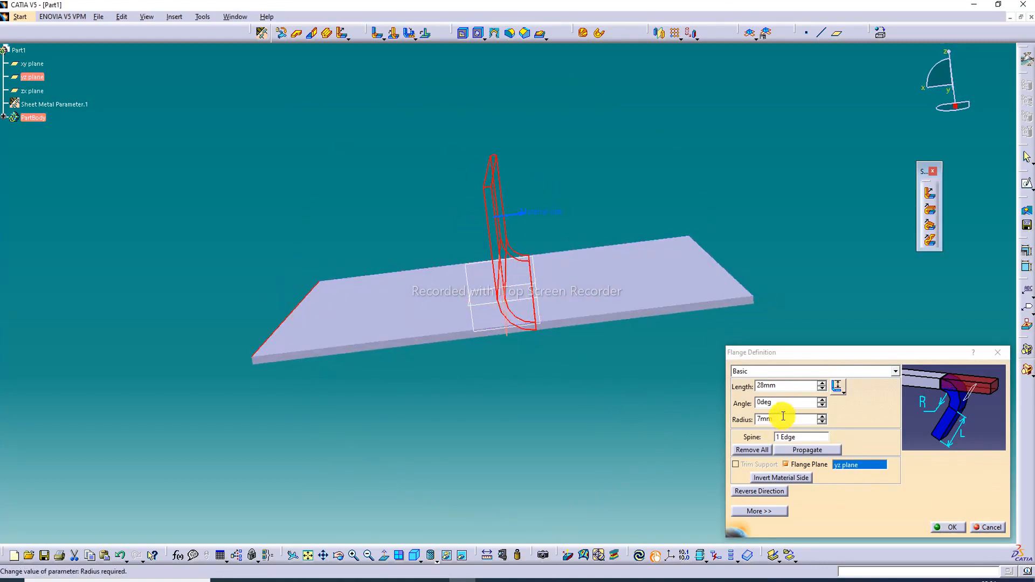
left_click(943, 521)
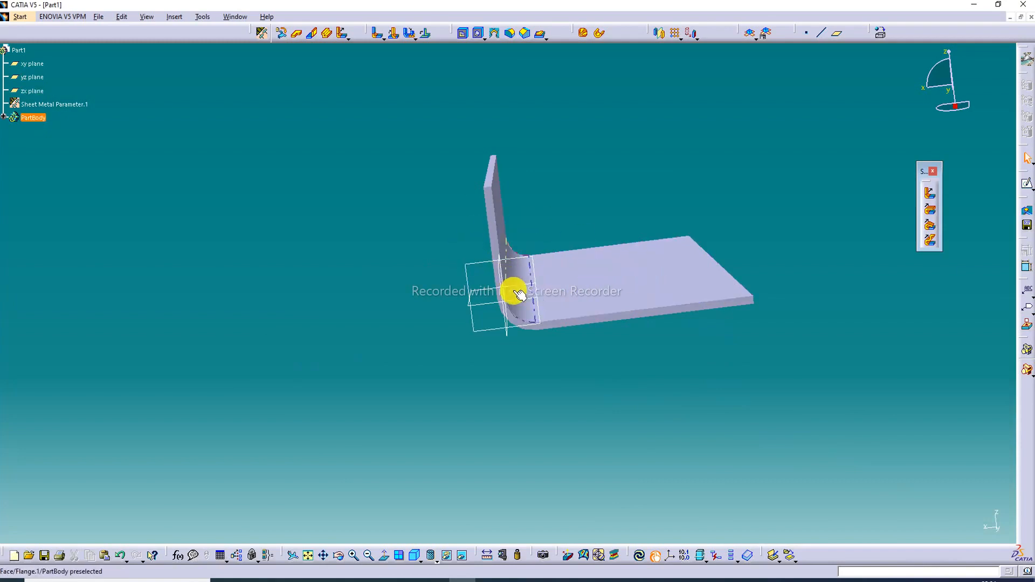
mouse_move(519, 295)
middle_mouse_down()
mouse_move(542, 300)
mouse_move(518, 280)
mouse_move(526, 290)
middle_mouse_up()
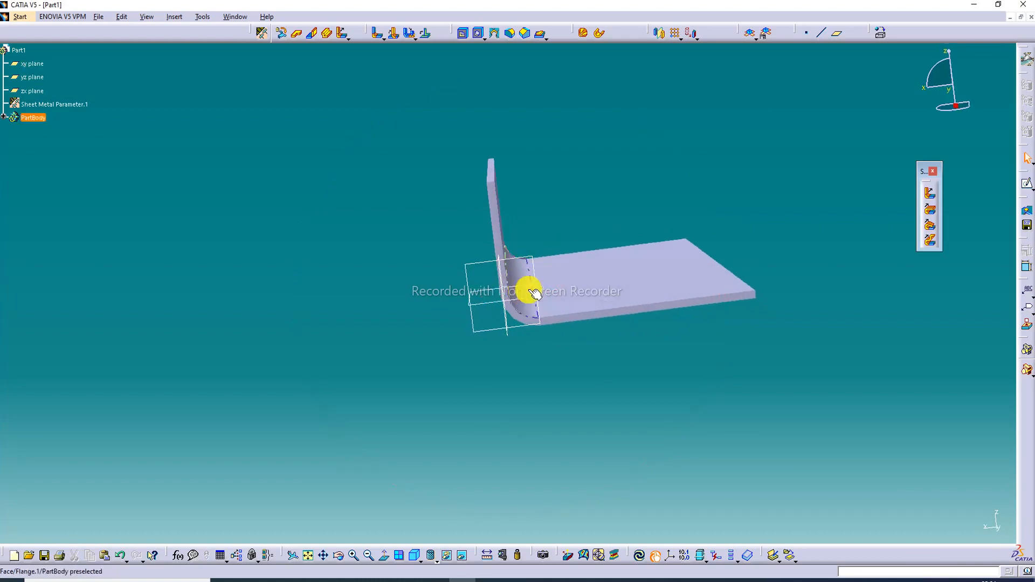
Reopen the flange definition and turn off Flange Plane.
middle_click_drag(555, 238, 513, 261)
left_click(507, 226)
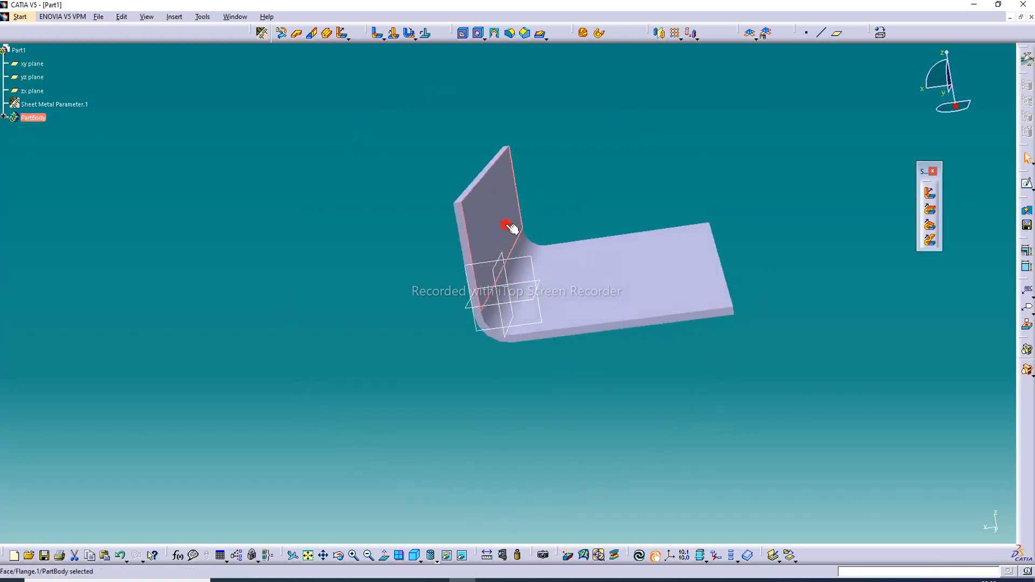
double_click(507, 226)
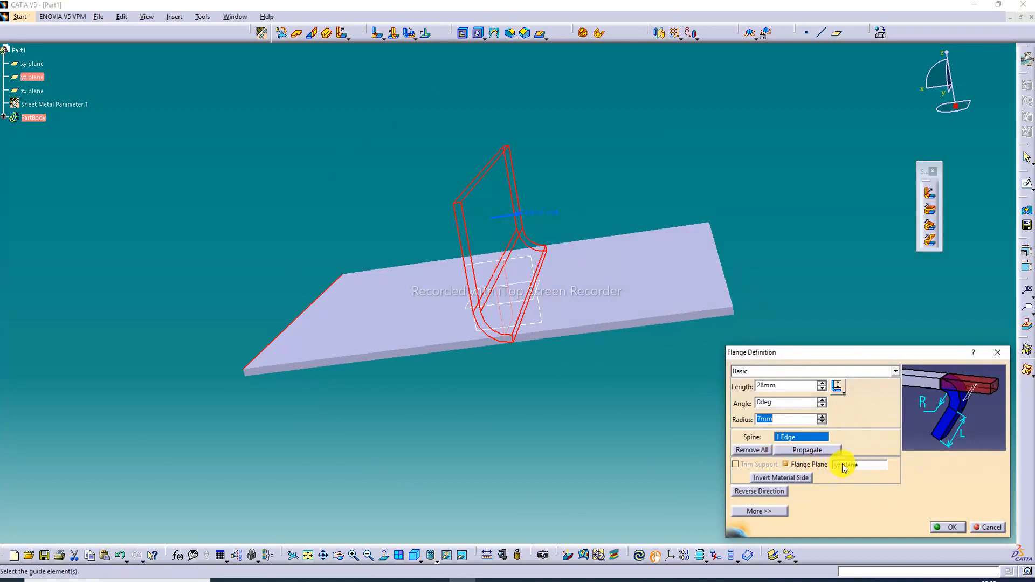
left_click(786, 464)
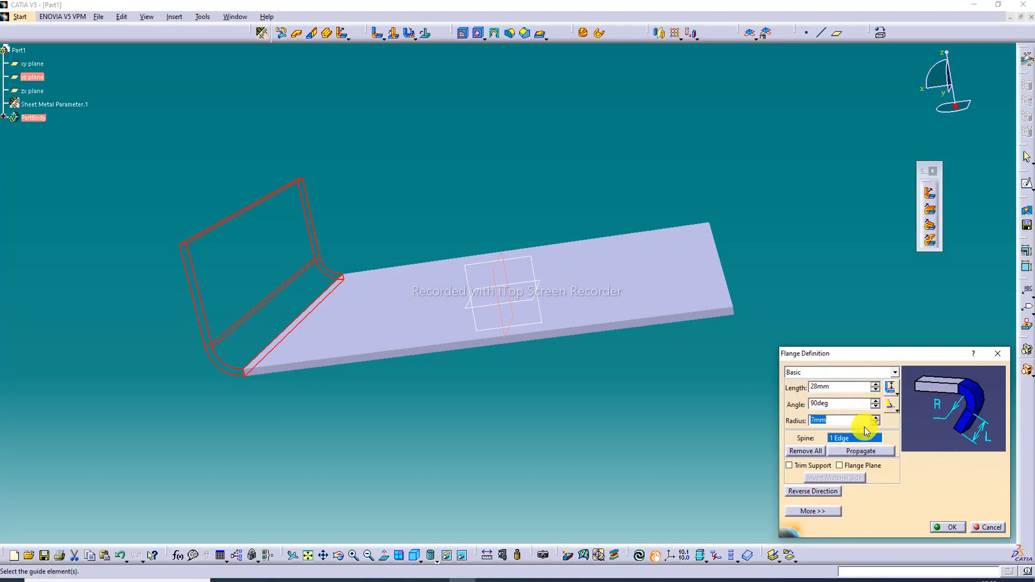
Try the Relimited flange type, return the type to Basic, and apply the flange definition.
left_click(828, 373)
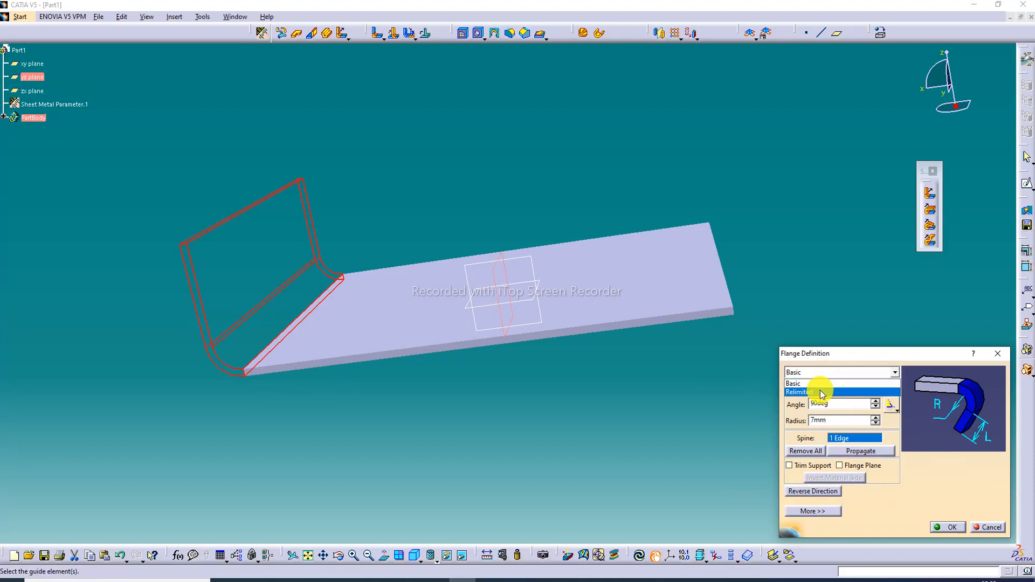
left_click(821, 392)
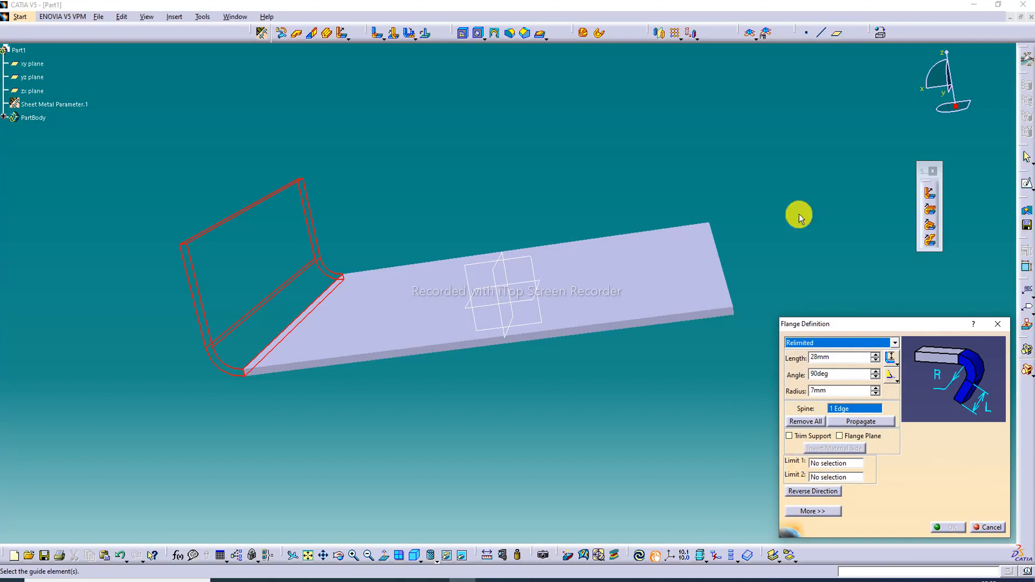
middle_click_drag(777, 244, 693, 313)
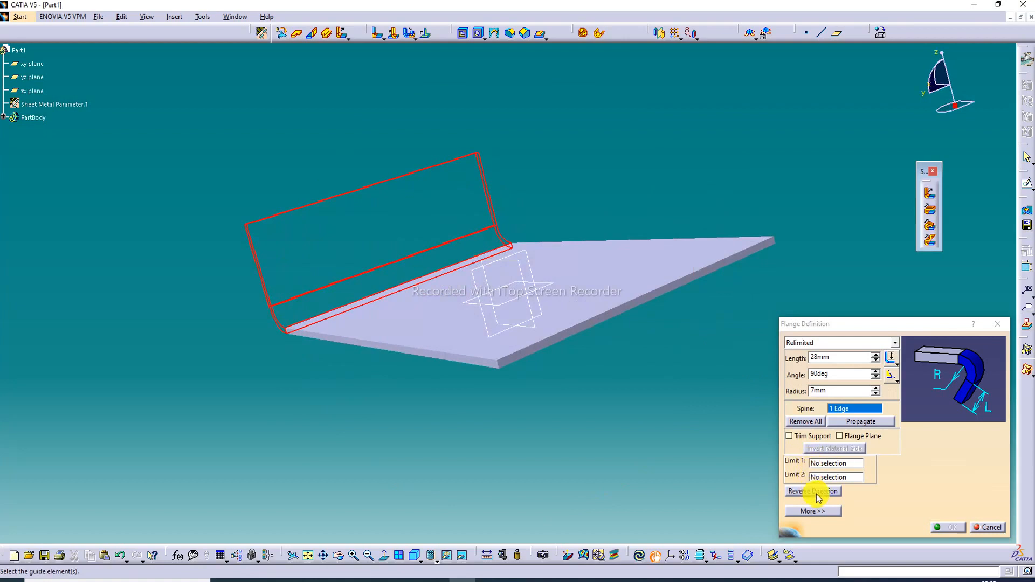
left_click(831, 345)
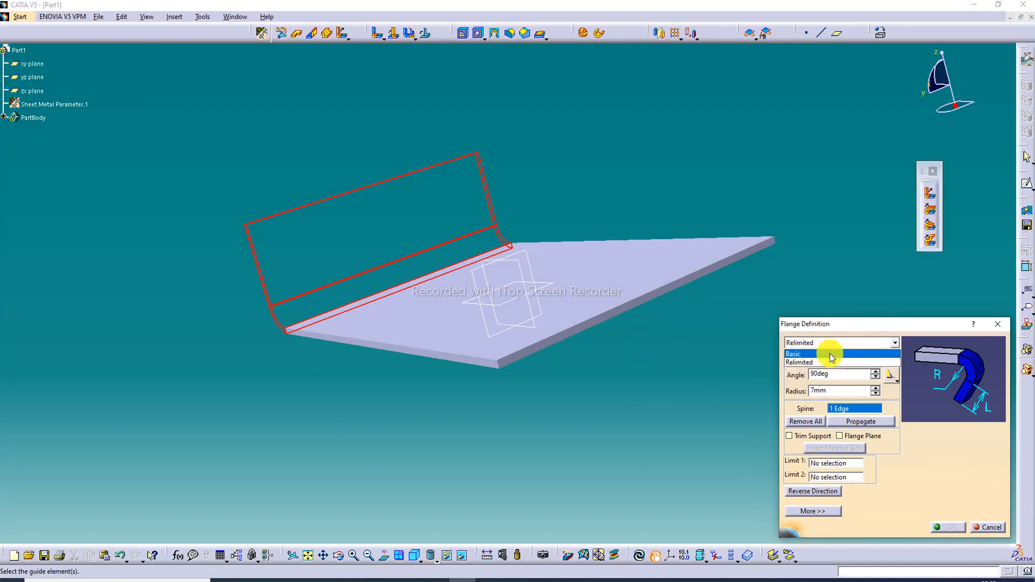
left_click(825, 355)
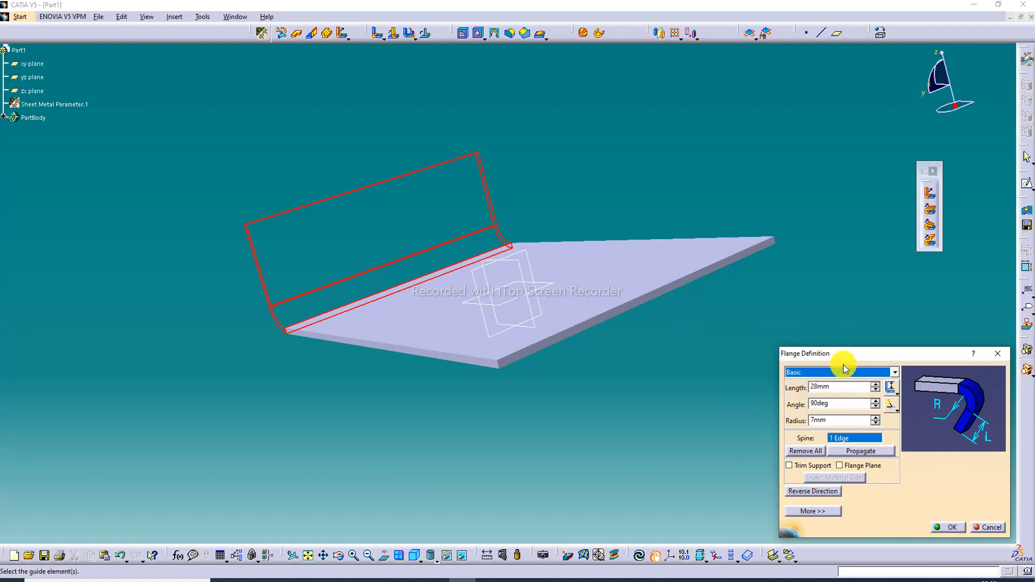
left_click(948, 528)
middle_click_drag(599, 169, 664, 226)
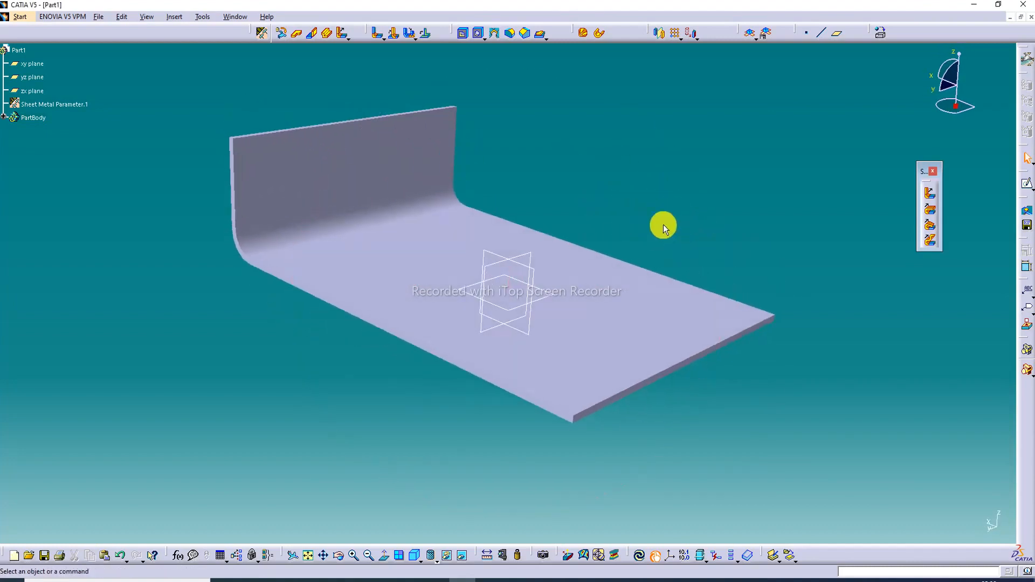
Start a Basic hem on the base wall's short edge opposite the flange and reverse its direction.
left_click(931, 210)
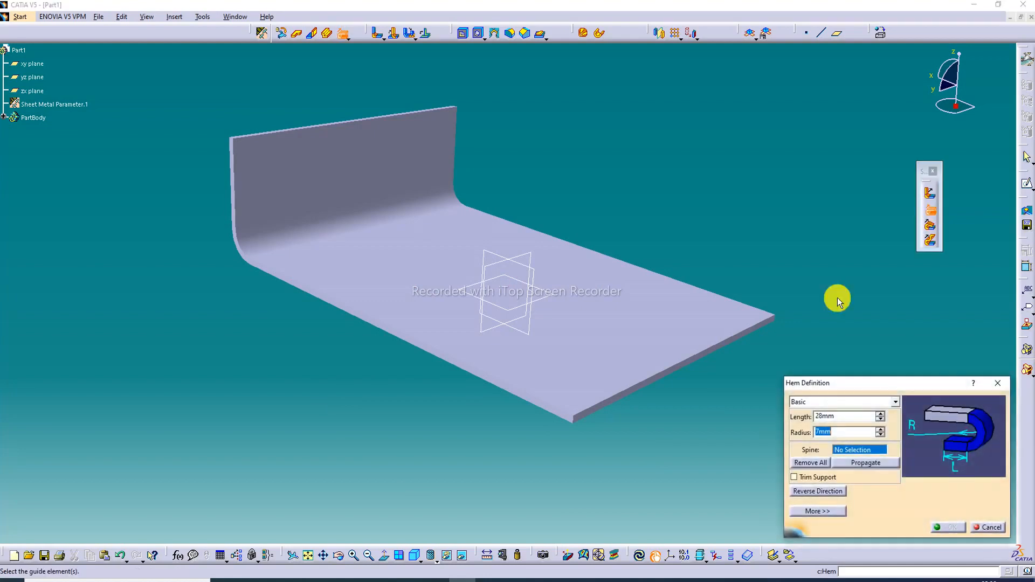
left_click(810, 402)
left_click(819, 401)
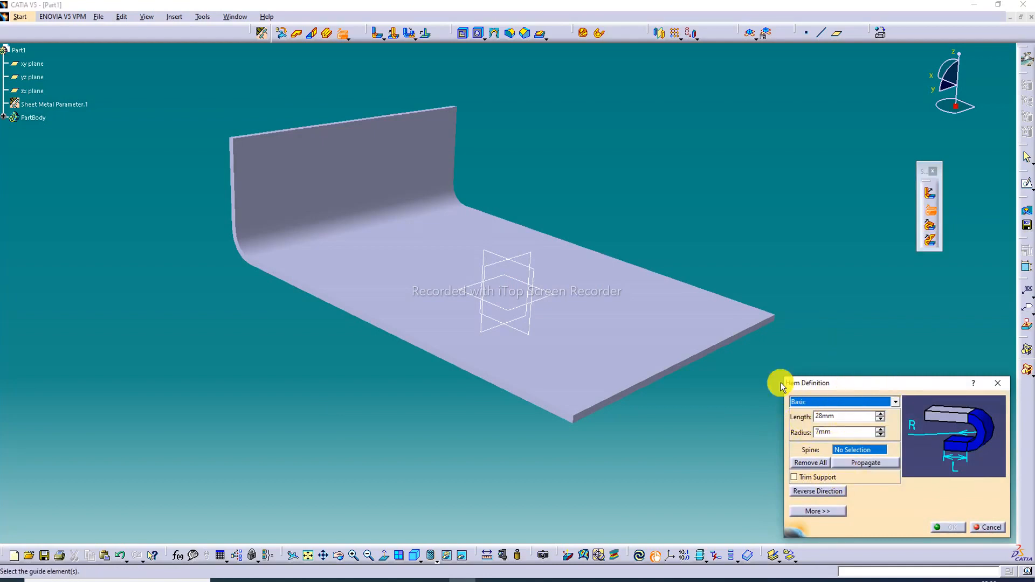
left_click(693, 361)
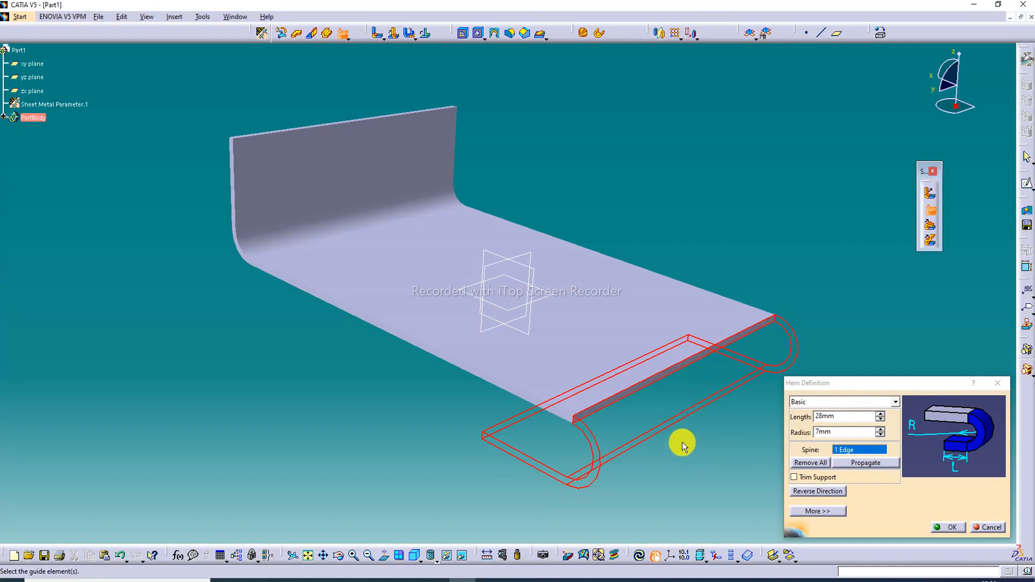
mouse_move(680, 439)
middle_mouse_down()
mouse_move(704, 424)
mouse_move(730, 358)
middle_mouse_up()
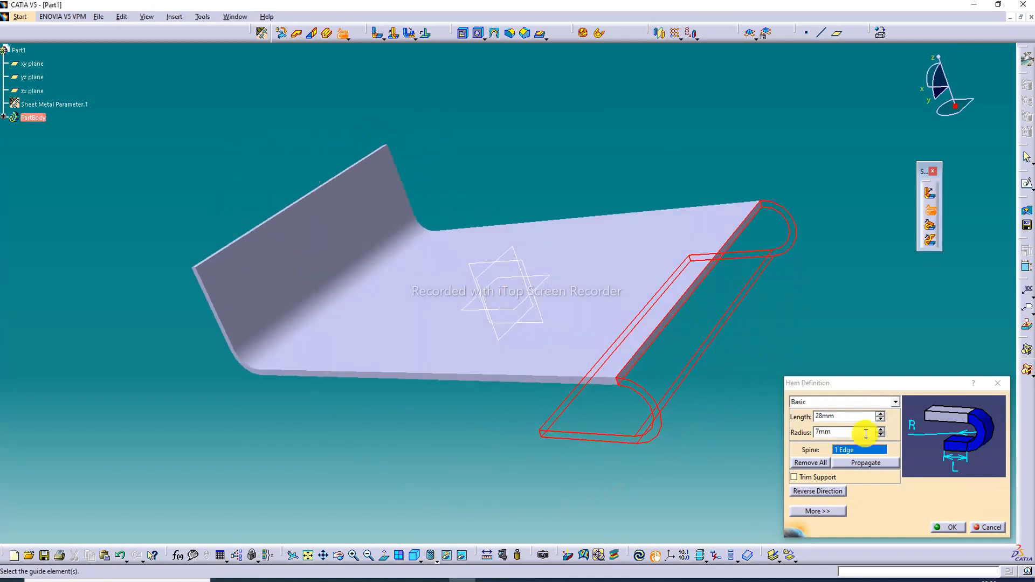
left_click(819, 493)
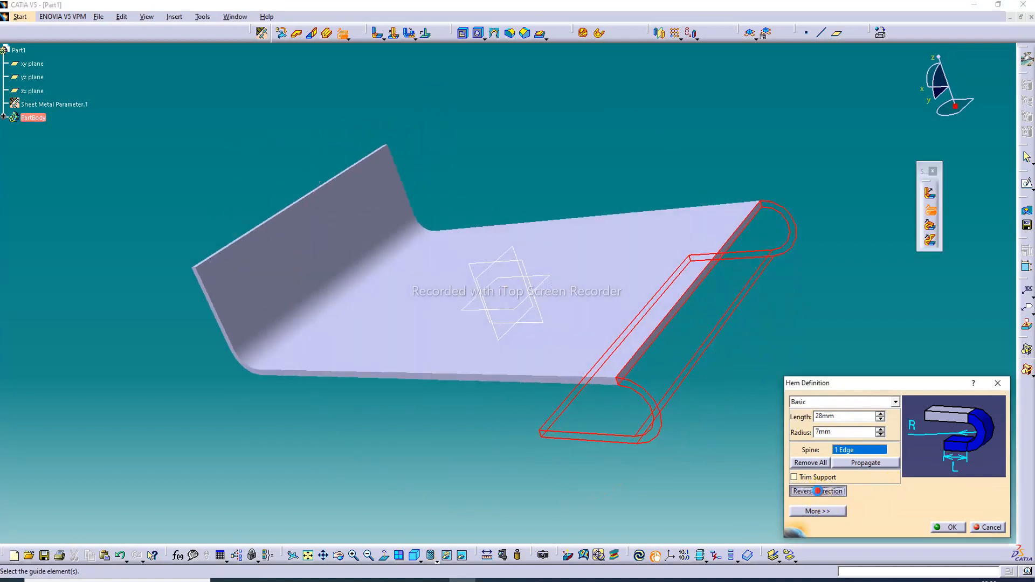
Set the hem's length to 31 mm and its radius to 10 mm.
left_click(880, 414)
left_click(880, 415)
left_click(881, 414)
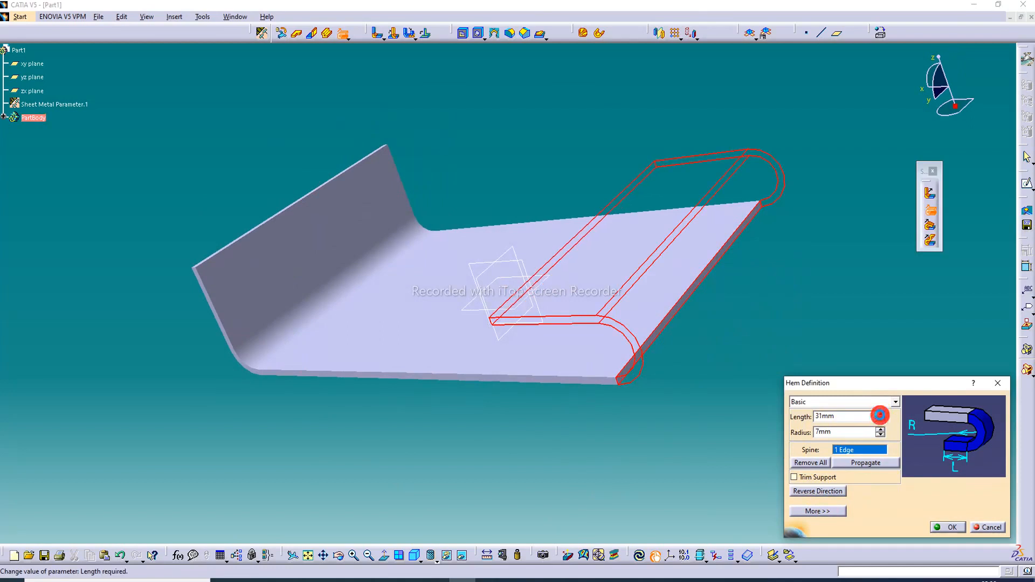
left_click(880, 430)
left_click(880, 430)
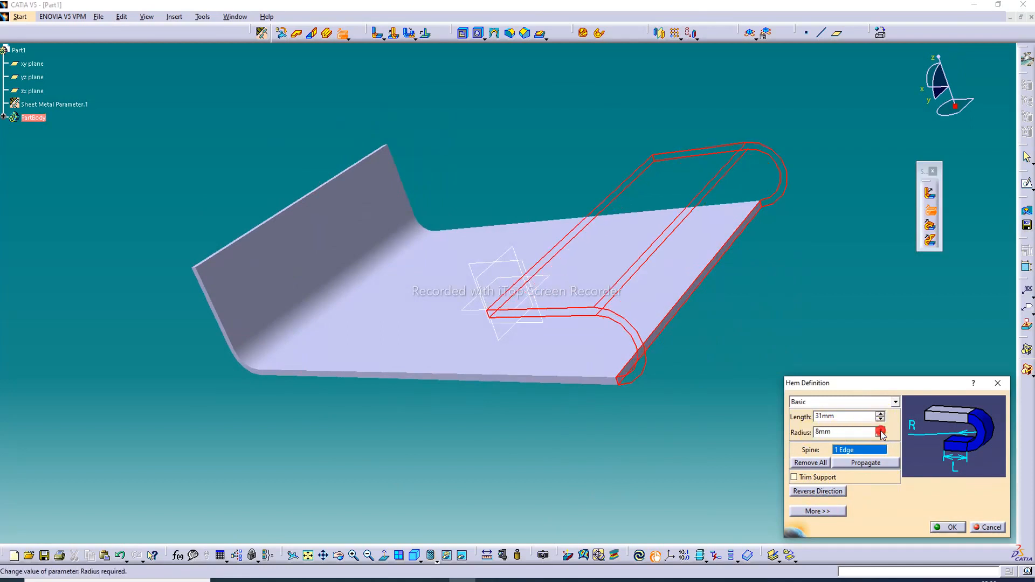
left_click(881, 430)
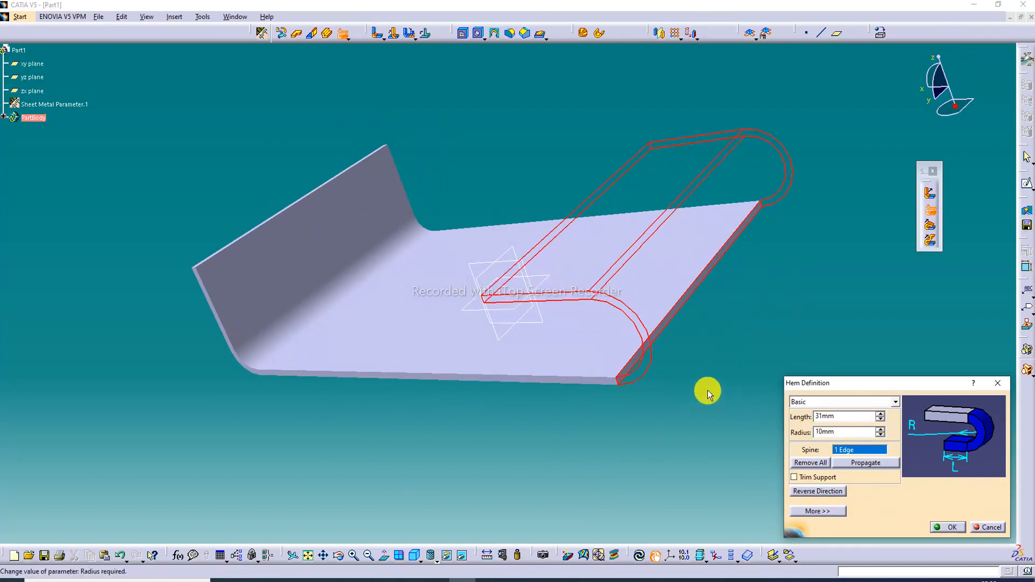
Enable Trim Support for the hem and create it.
middle_click_drag(709, 392, 821, 286)
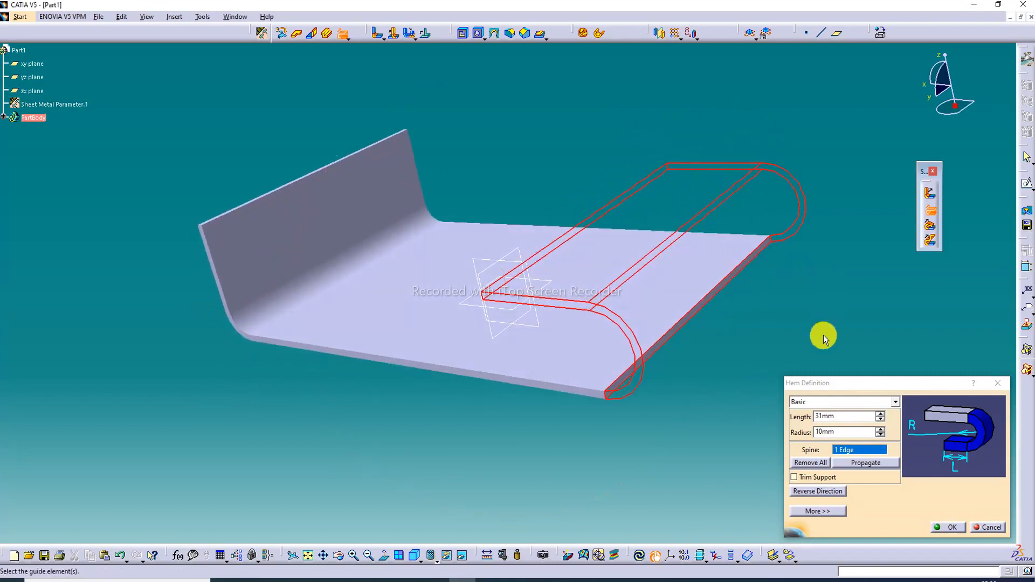
left_click(811, 478)
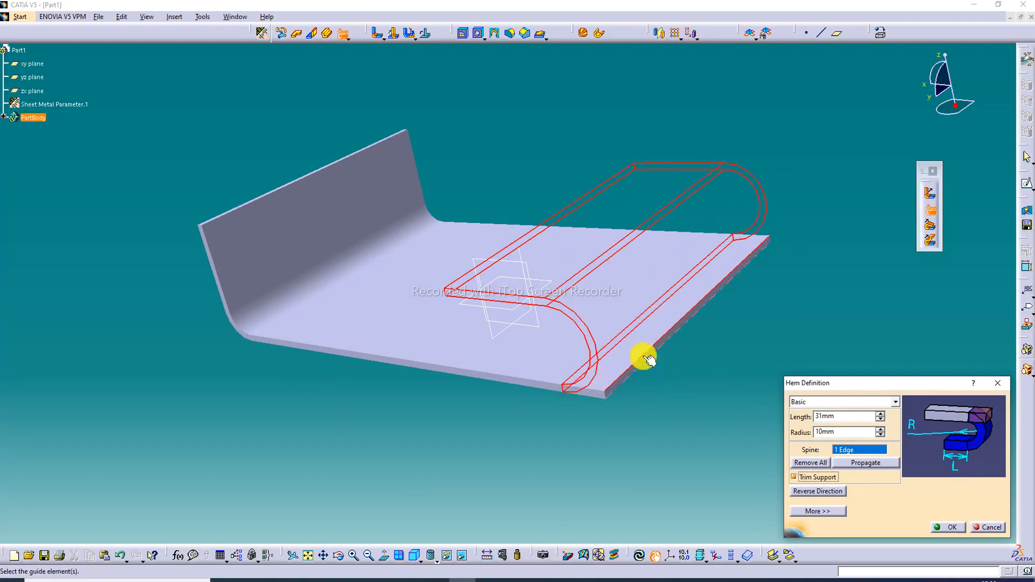
left_click(951, 527)
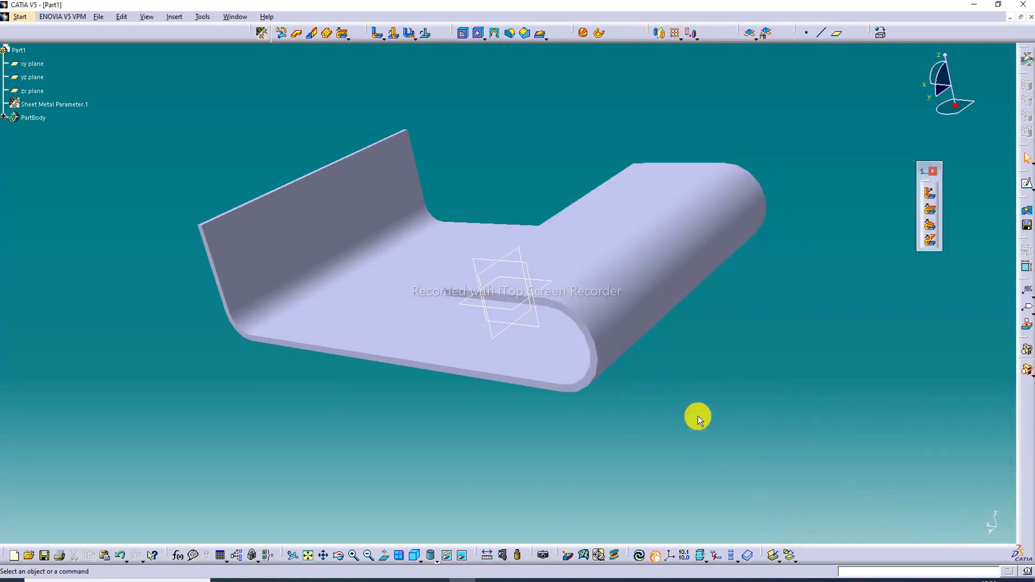
Edit the hem to turn off Trim Support and set its length to 32 mm.
double_click(607, 258)
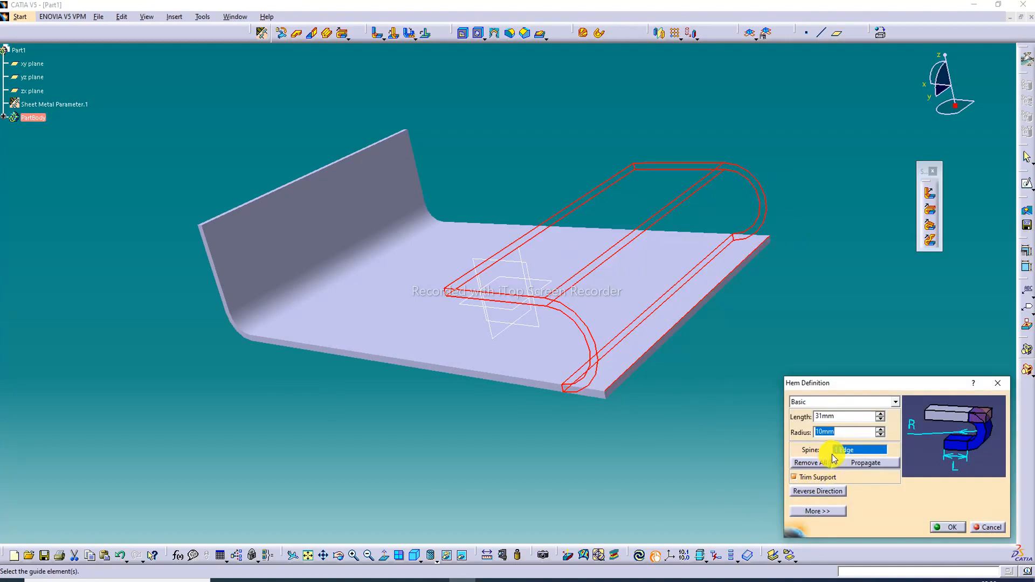
left_click(815, 484)
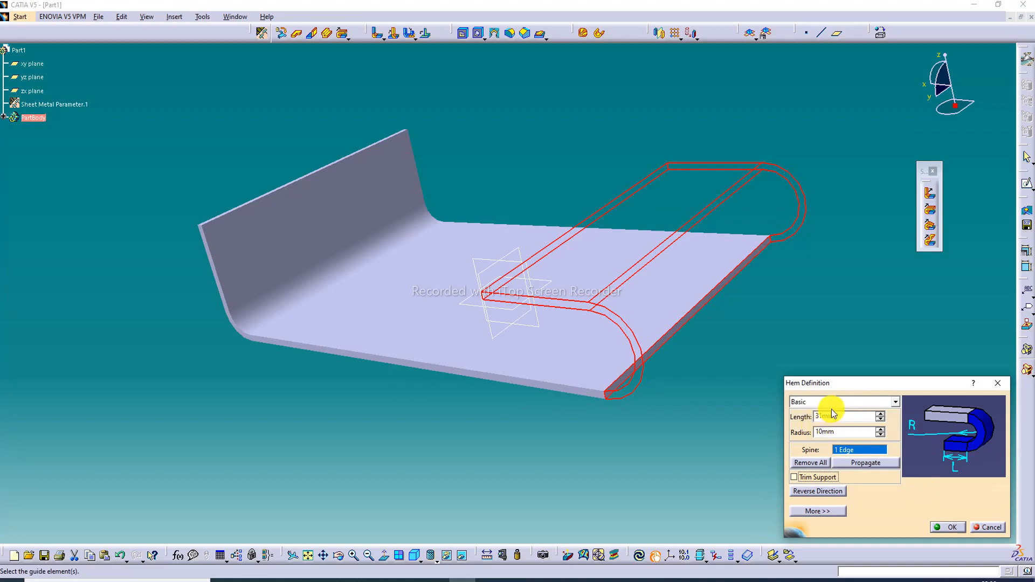
left_click(881, 414)
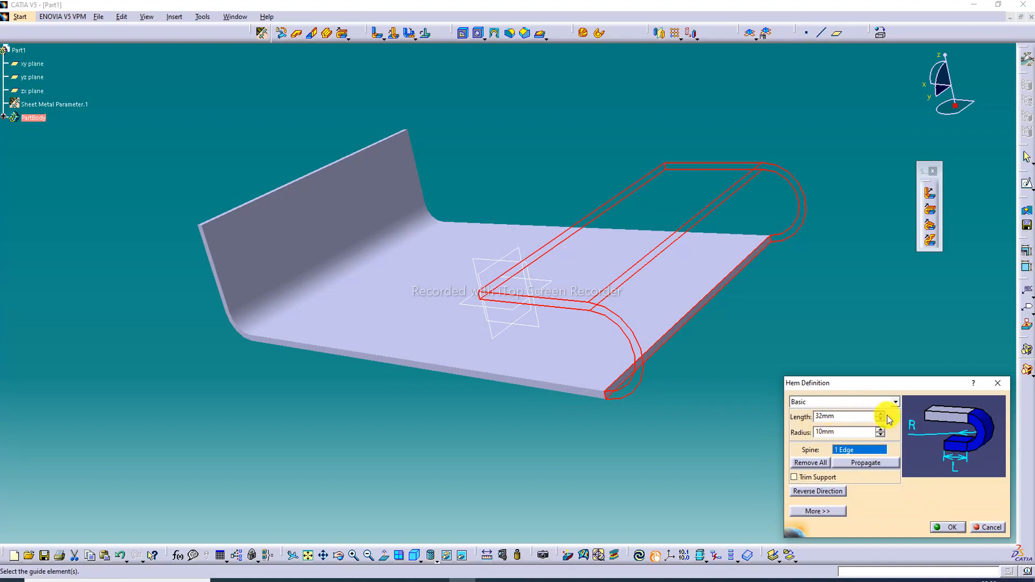
left_click(958, 528)
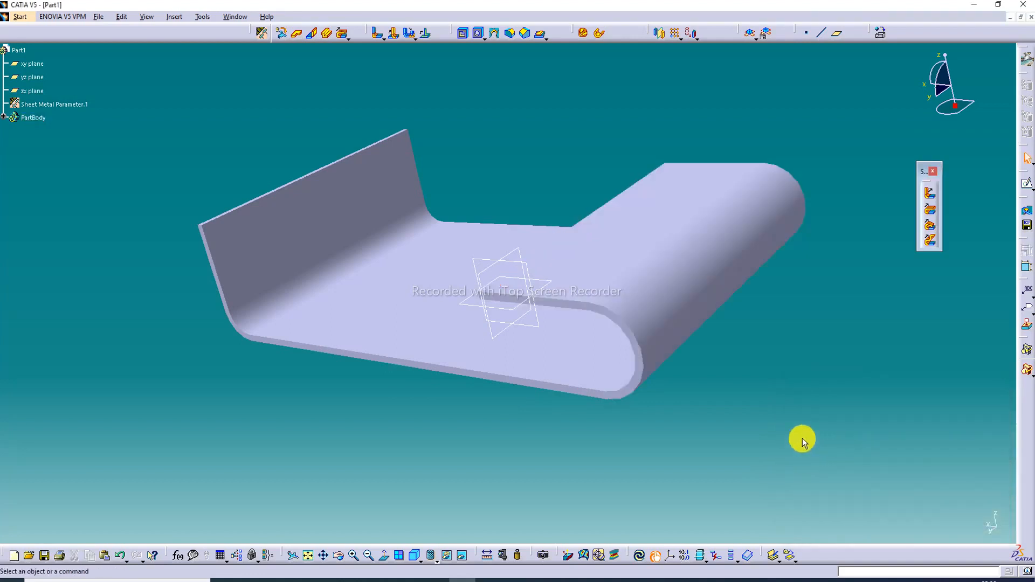
Try to lengthen the flange to 45 mm.
middle_click_drag(685, 276, 504, 211)
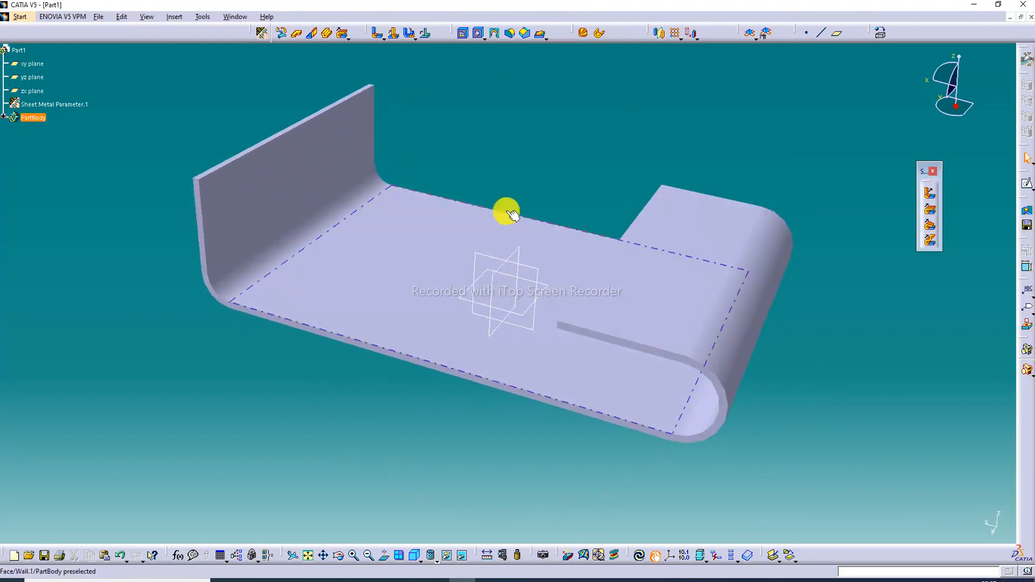
double_click(328, 178)
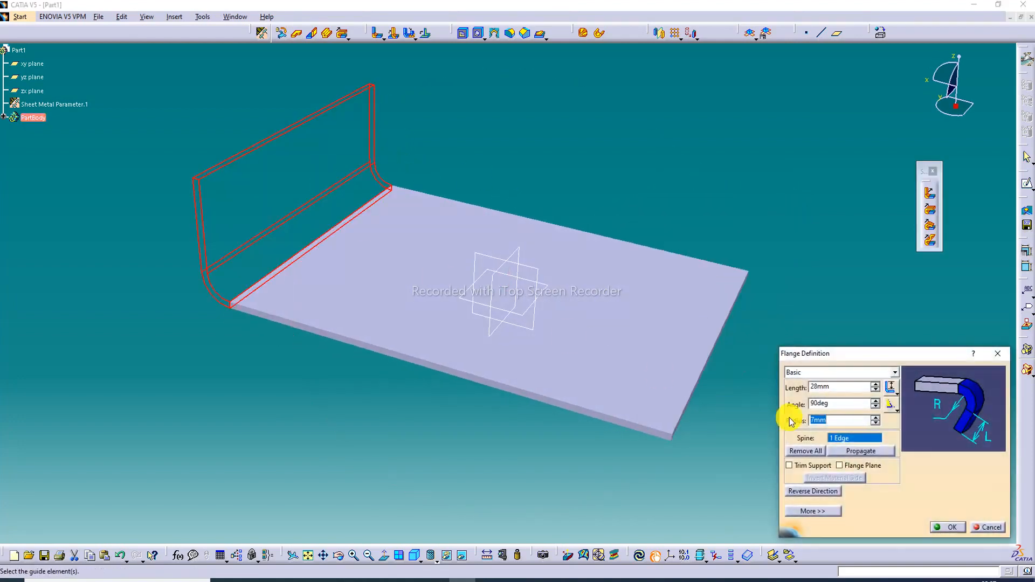
left_click(876, 387)
left_click(876, 386)
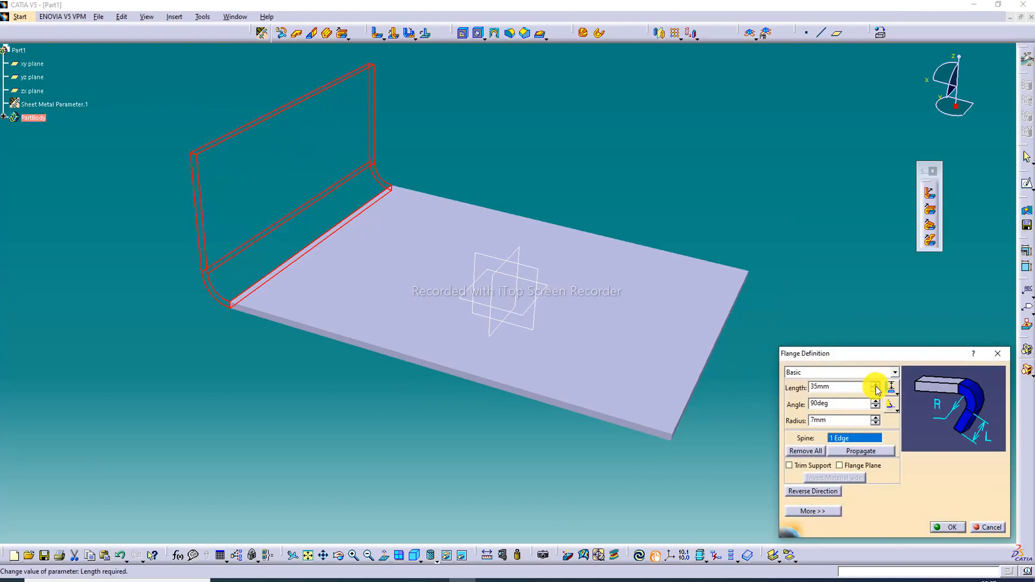
left_click(813, 514)
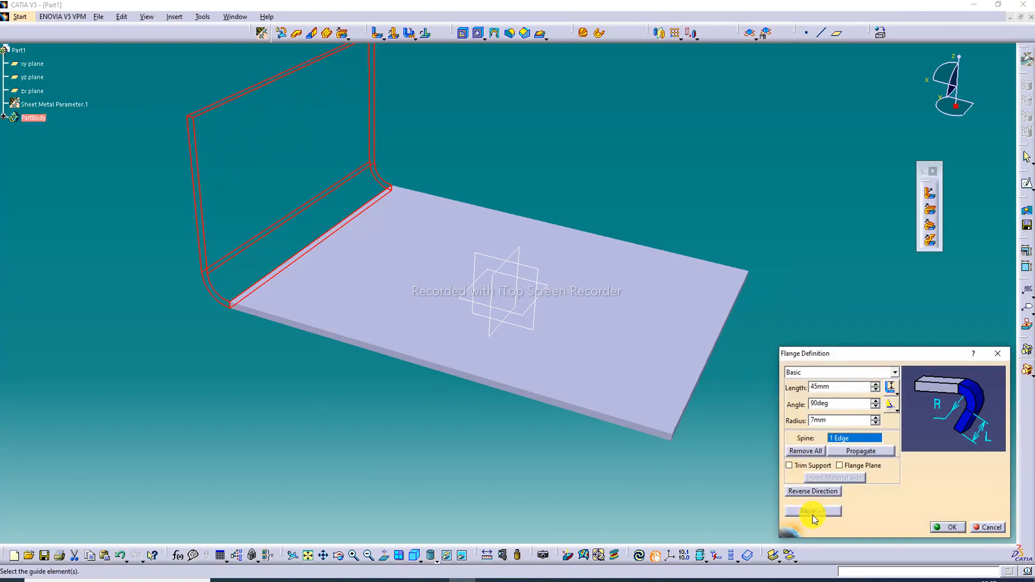
left_click(947, 528)
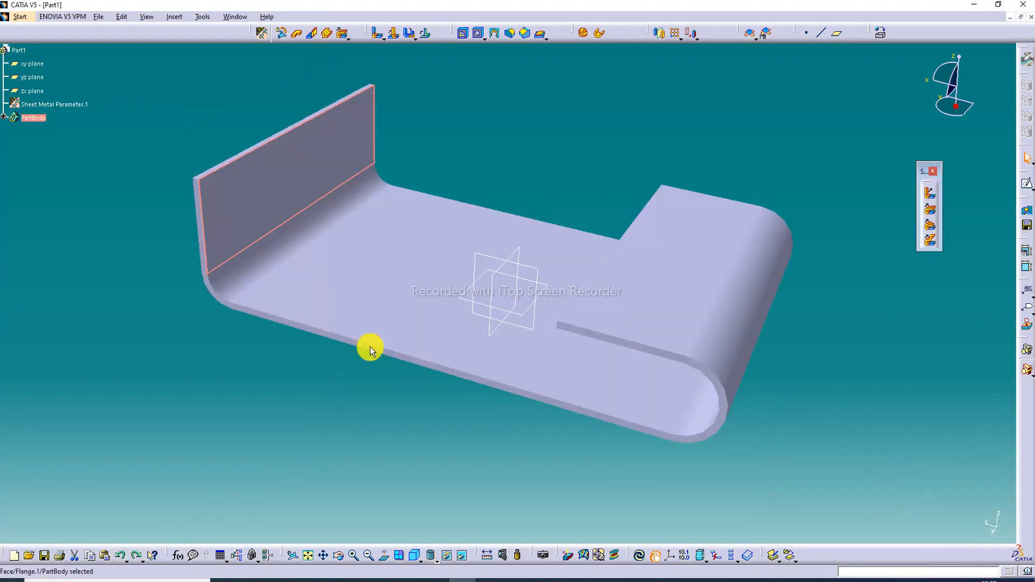
Apply the Steel material from the metal catalog to the part and expand PartBody in the specification tree.
middle_click_drag(572, 182, 629, 163)
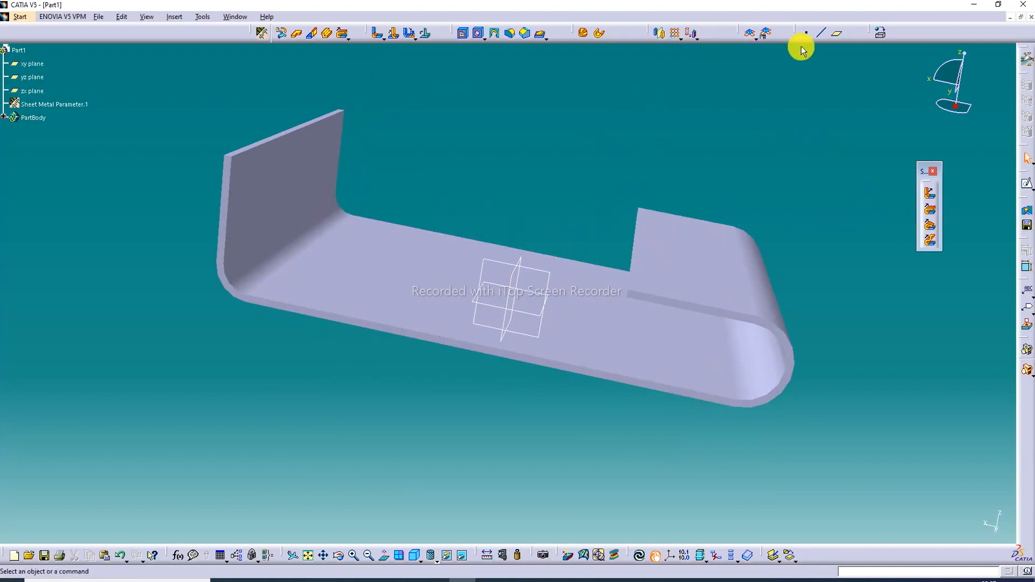
left_click(878, 31)
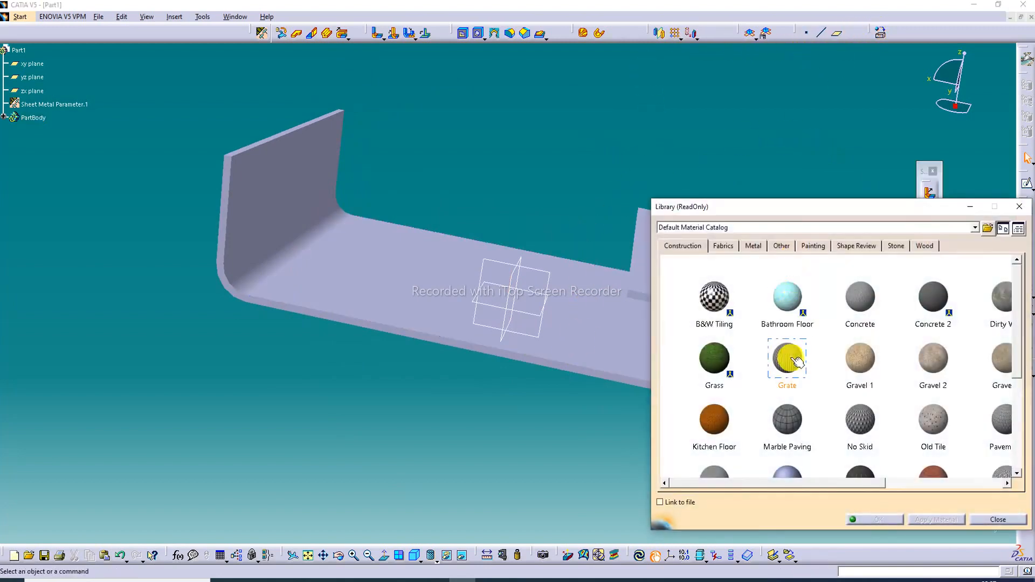
left_click(752, 247)
scroll(831, 437, "down", 1)
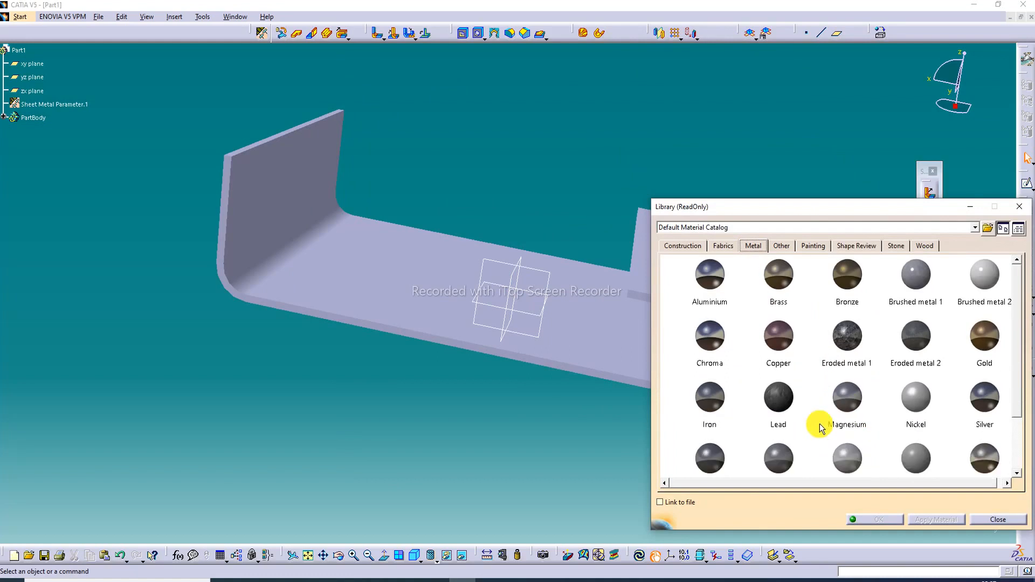
scroll(720, 439, "down", 3)
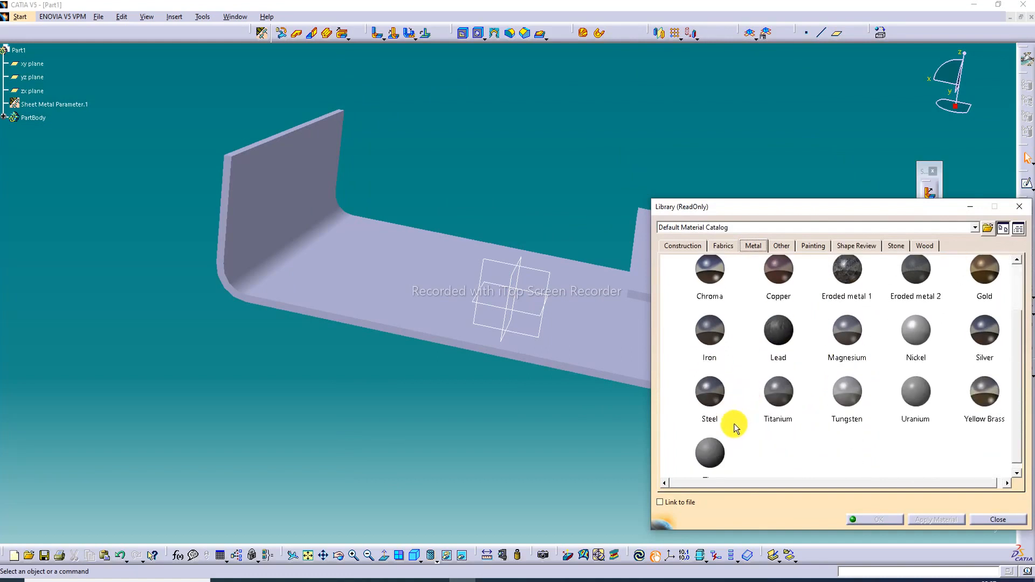
left_click(723, 398)
left_click_drag(722, 398, 501, 281)
left_click(891, 520)
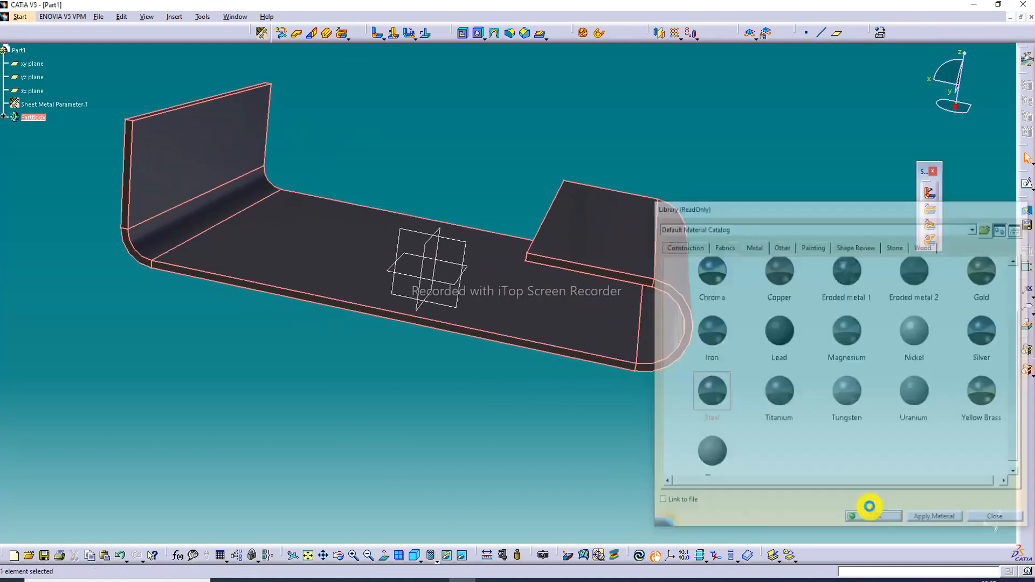
left_click(3, 122)
left_click(5, 118)
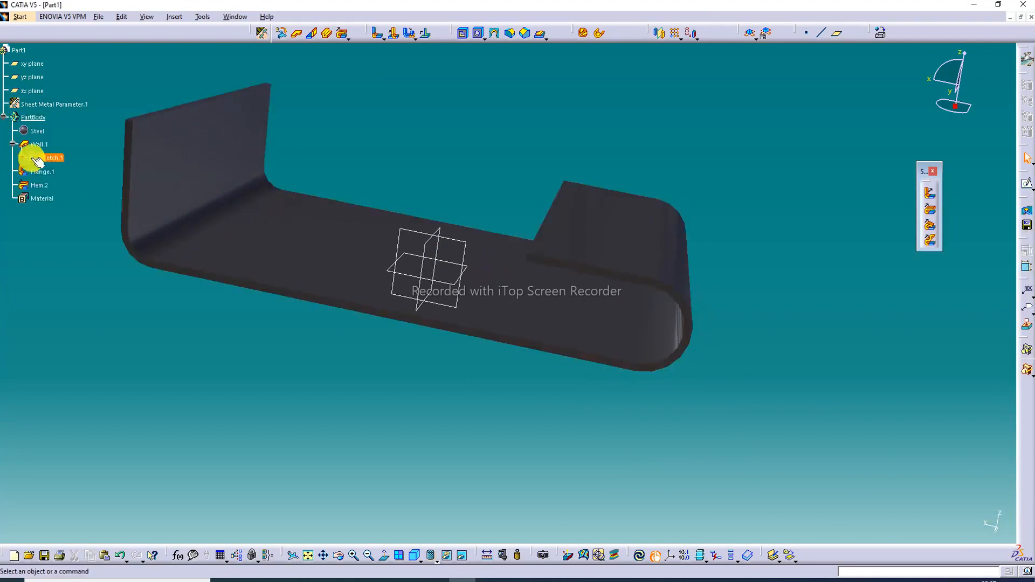
Set the Steel material's reflectivity to 0.90 and open its advanced reflection settings.
double_click(38, 132)
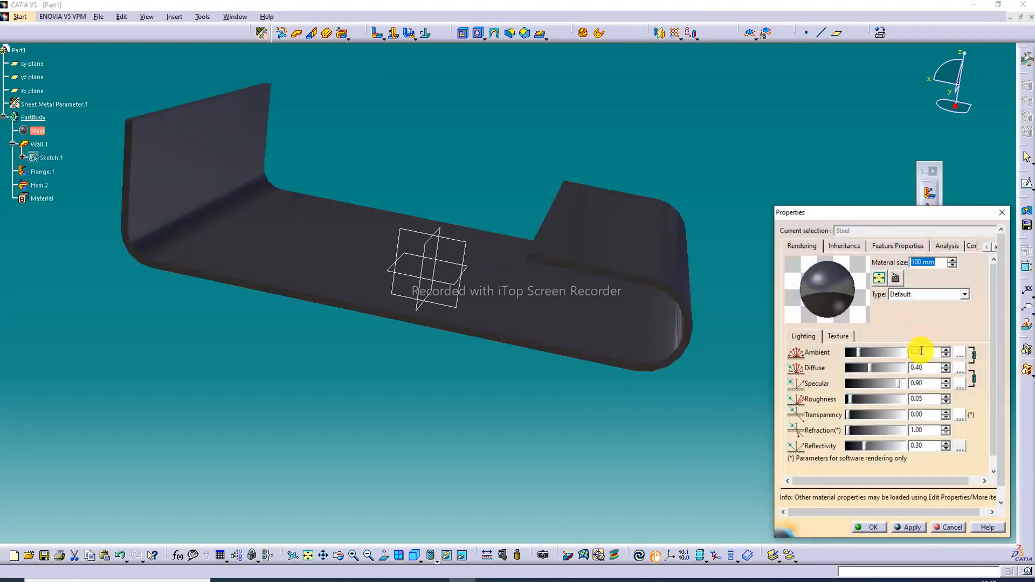
left_click_drag(866, 448, 899, 447)
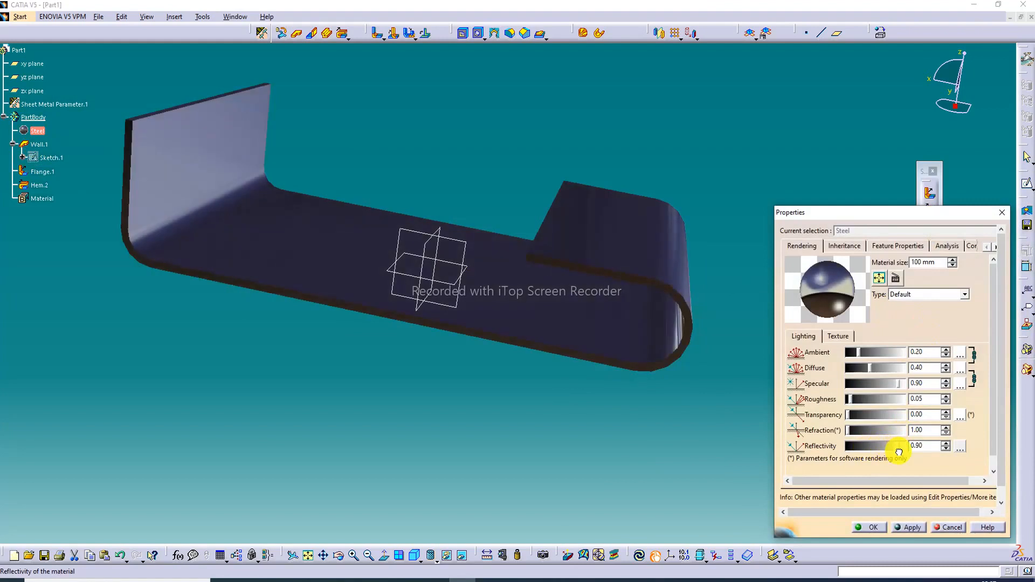
left_click(960, 447)
Preview the Desert, Garden, Road, Town place, Sunset and Hall reflection environments on the part.
left_click(954, 251)
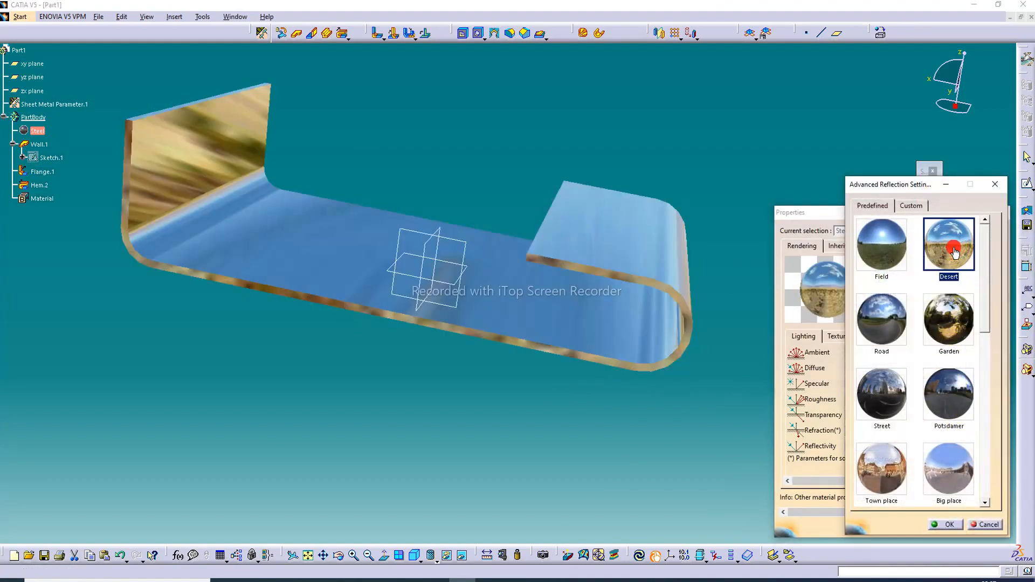
left_click(954, 321)
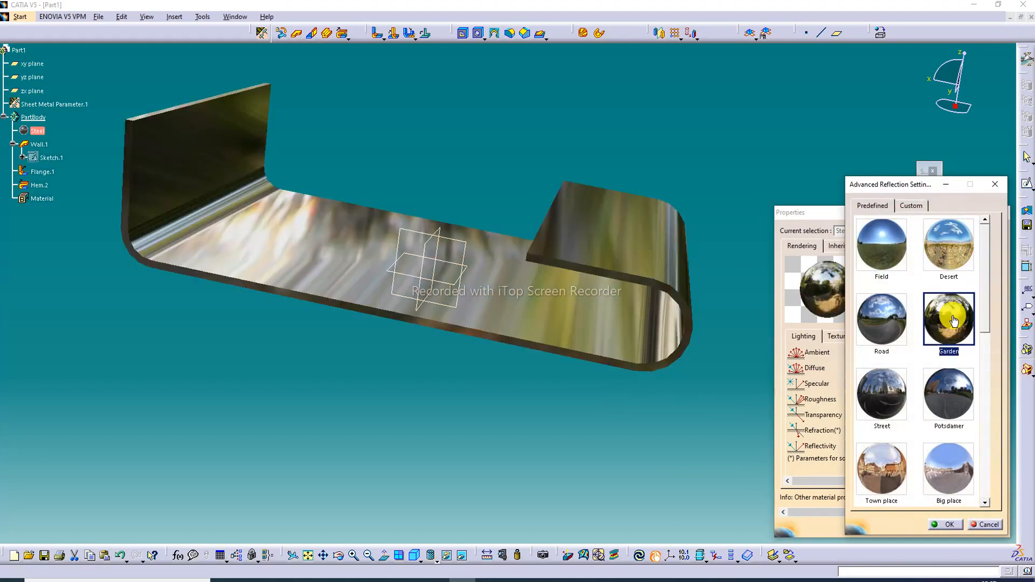
left_click(891, 335)
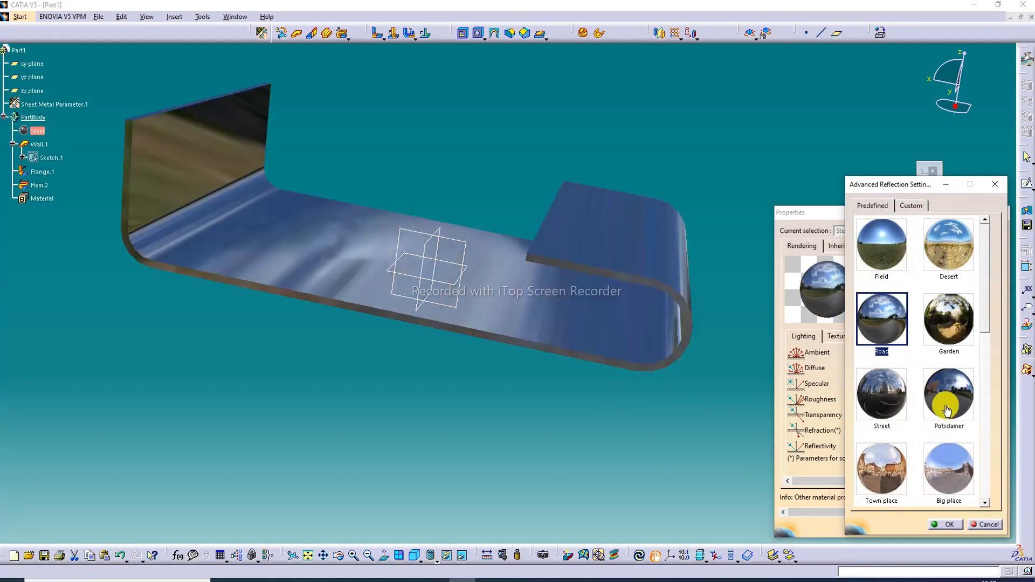
left_click(883, 468)
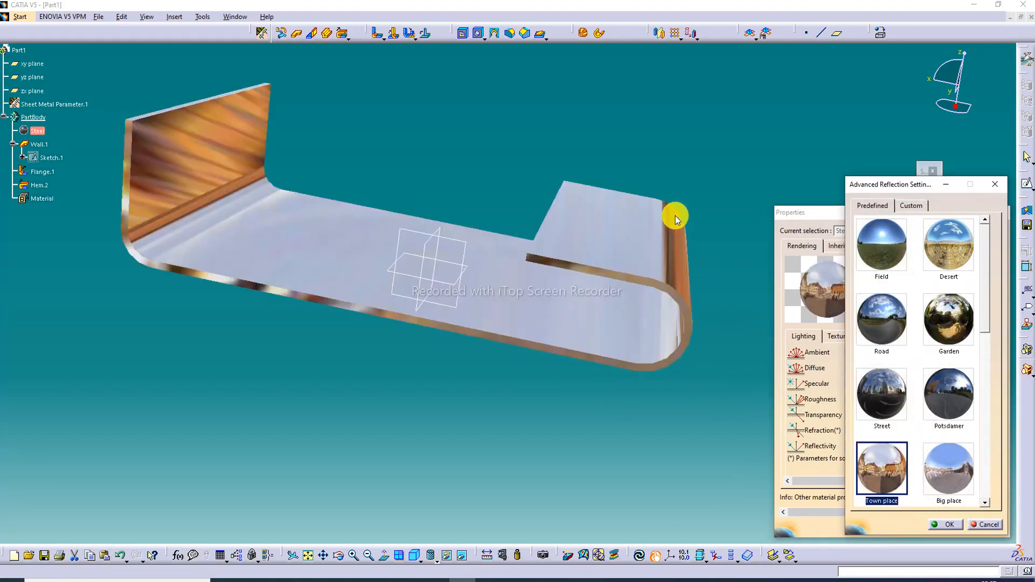
scroll(882, 464, "down", 3)
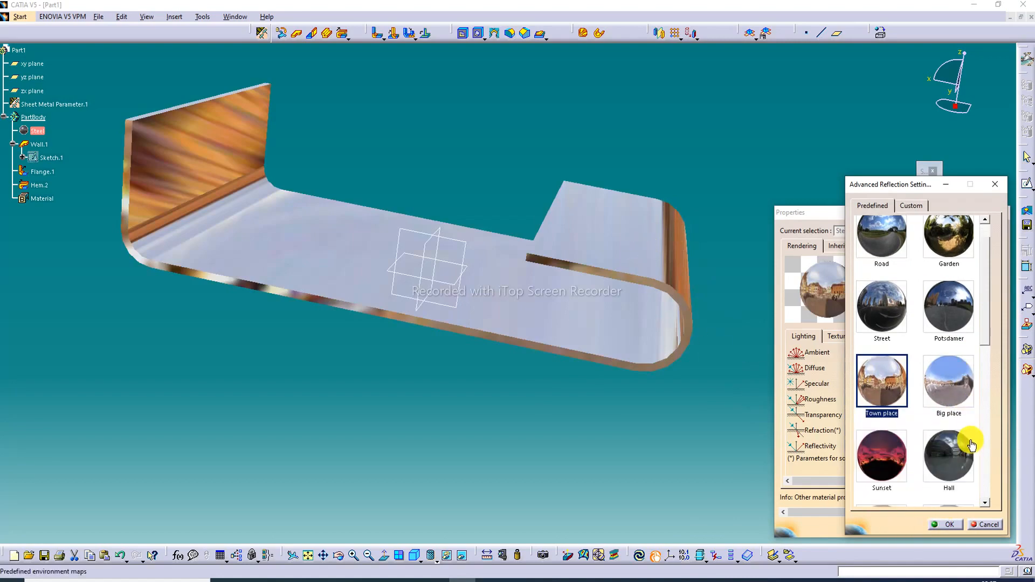
left_click(883, 459)
left_click(957, 452)
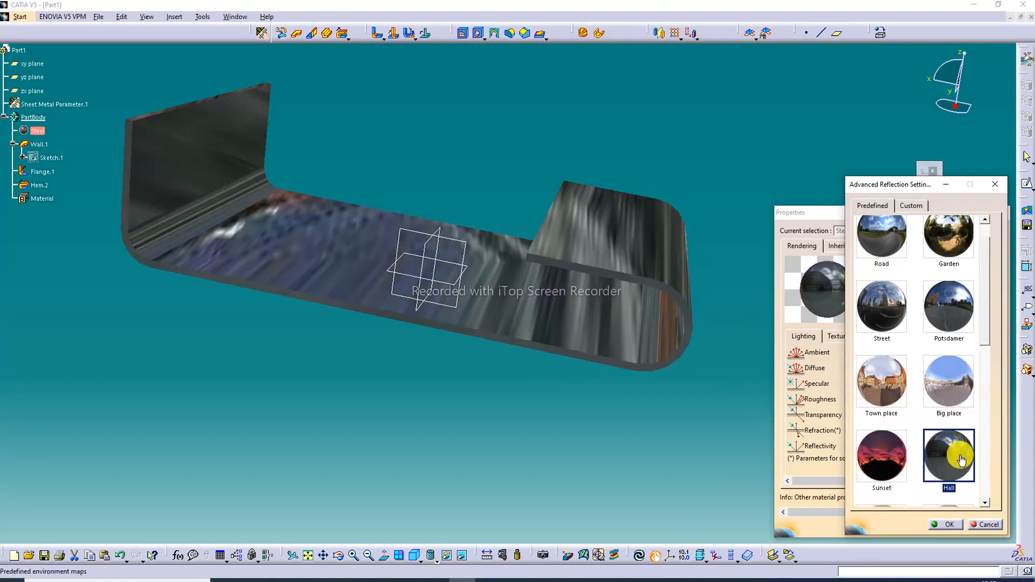
Choose the Town place reflection environment for the Steel material and apply the changed properties.
left_click(883, 380)
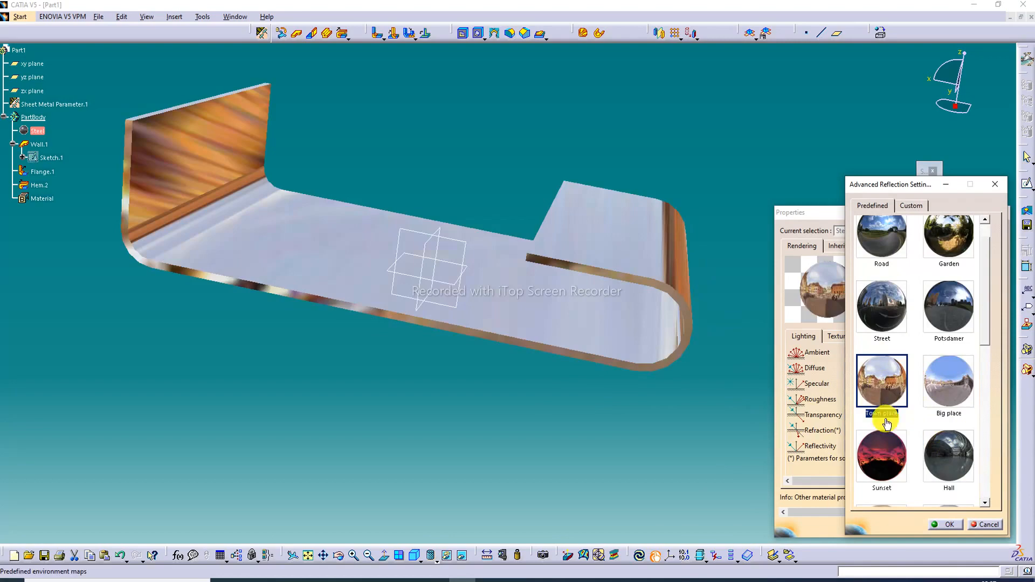
left_click(949, 526)
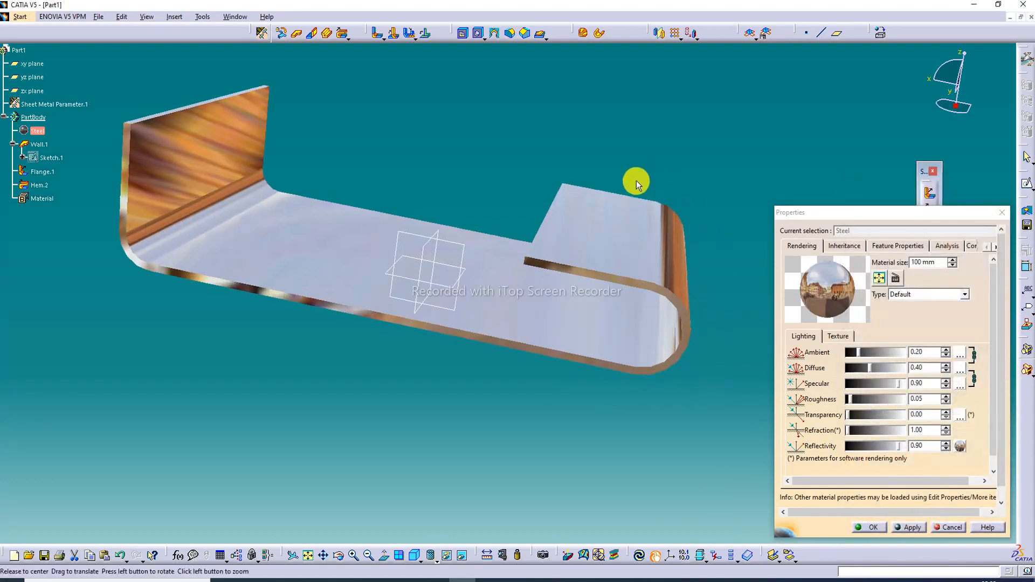
left_click(911, 530)
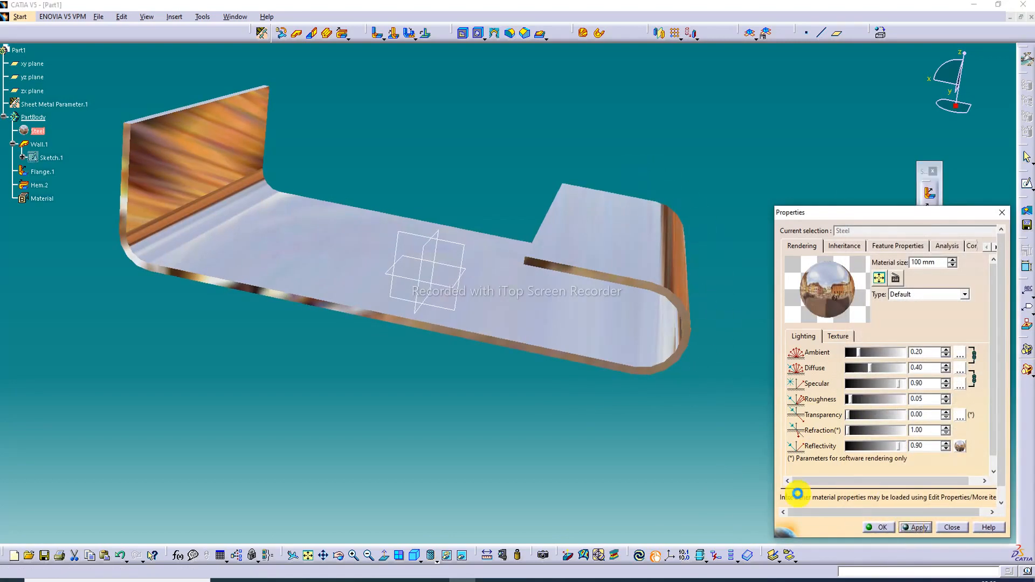
left_click(883, 524)
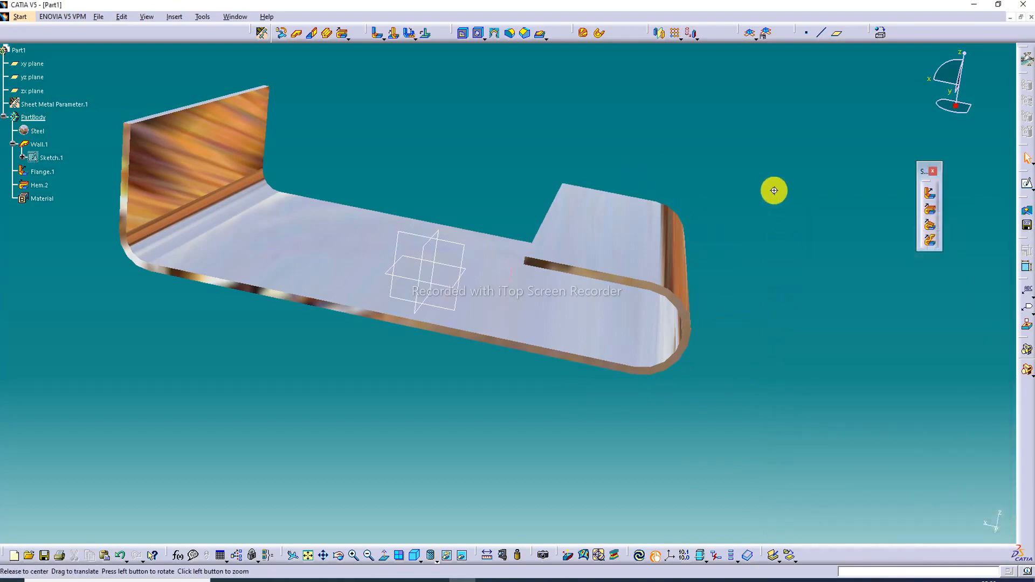
Examine the reflective finish on the part's underside and in an isometric view fitted to the window.
middle_click_drag(774, 189, 616, 207)
middle_click_drag(483, 179, 429, 289)
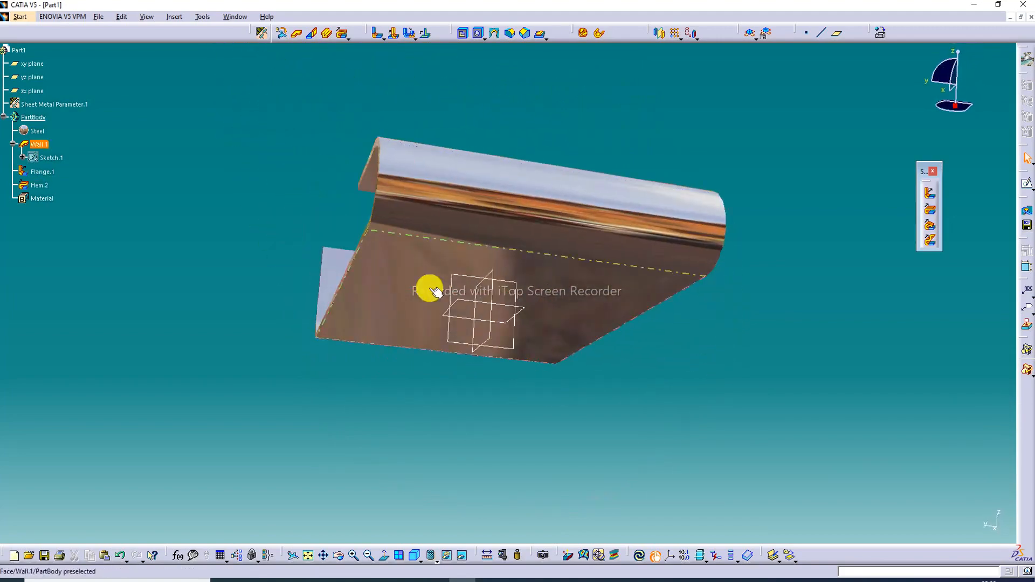
left_click(413, 556)
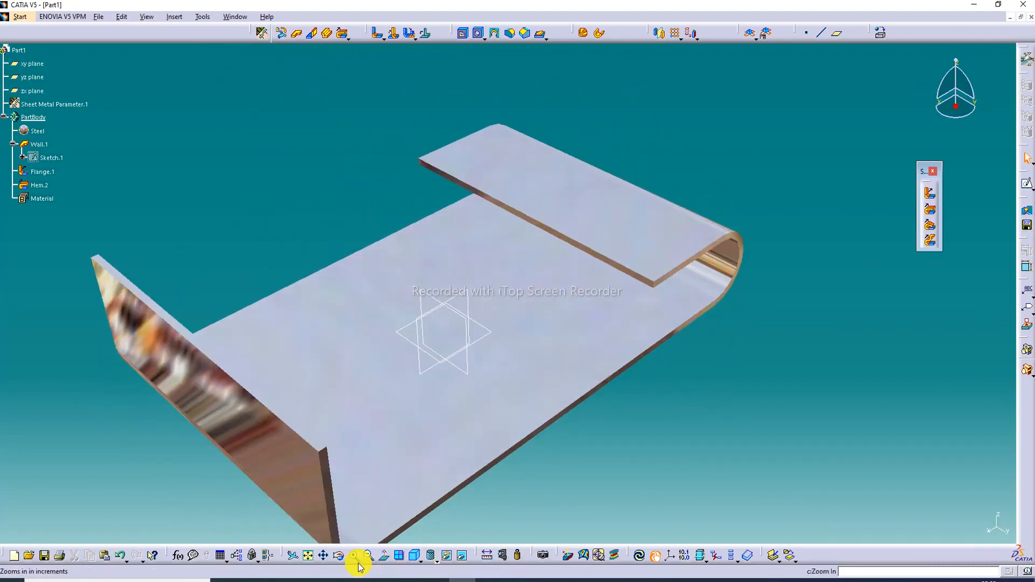
left_click(310, 557)
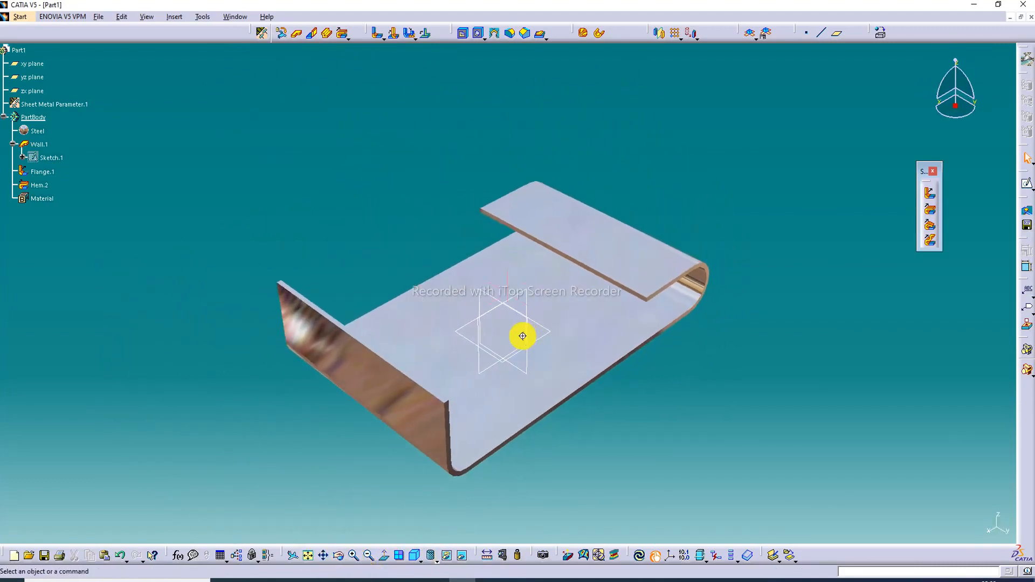
middle_click_drag(522, 335, 476, 248)
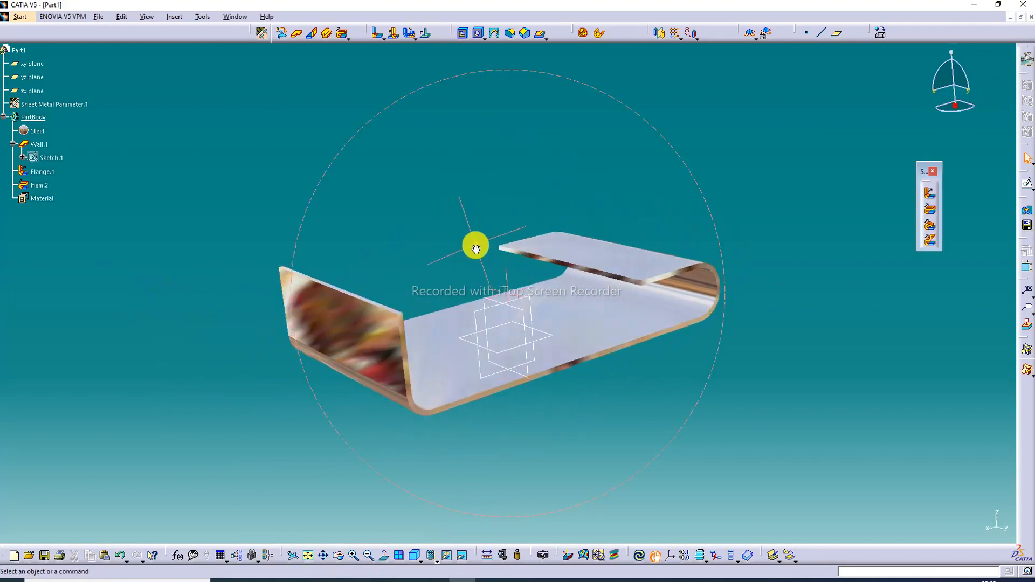
left_click(353, 554)
middle_click_drag(548, 364, 574, 336)
Hide the xy, yz and zx reference planes shown at the middle of the wall.
left_click(517, 263)
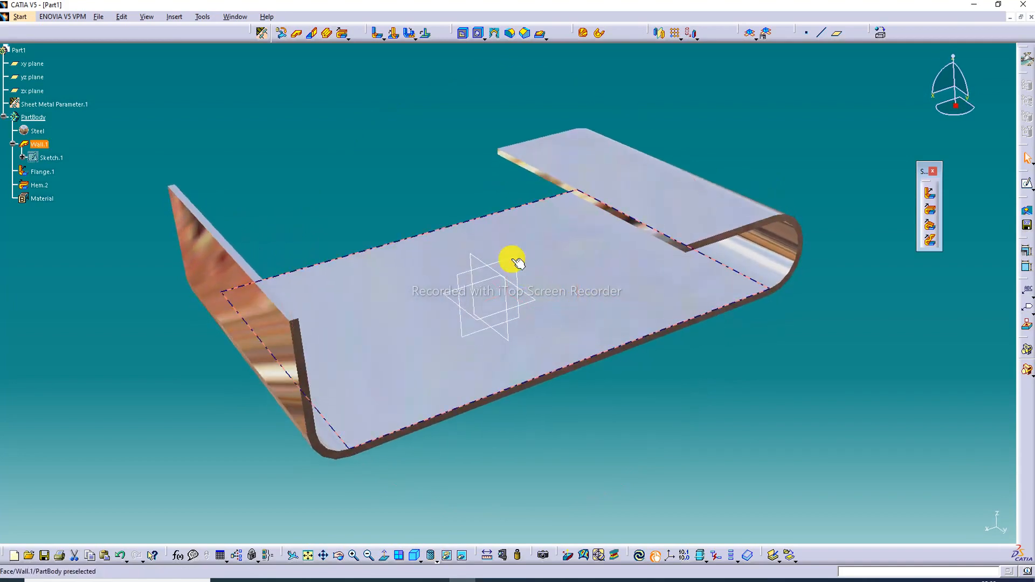
right_click(518, 264)
left_click(517, 290)
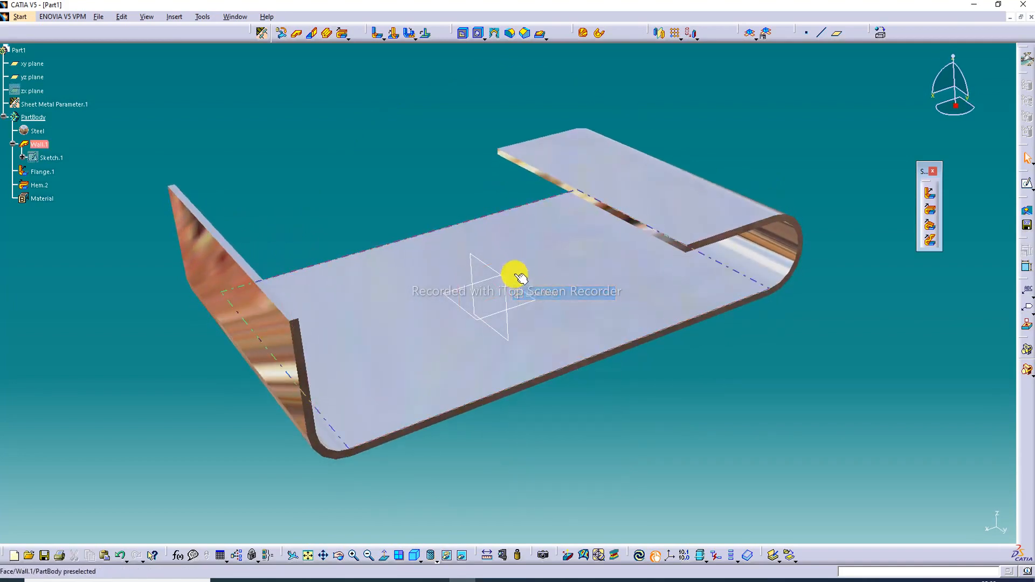
right_click(509, 281)
left_click(515, 316)
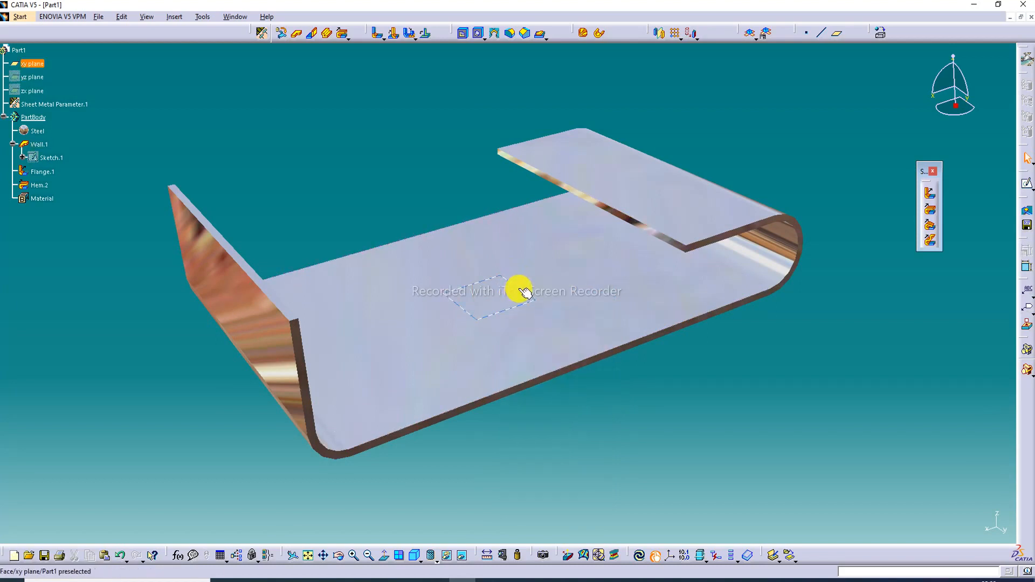
right_click(518, 290)
left_click(542, 324)
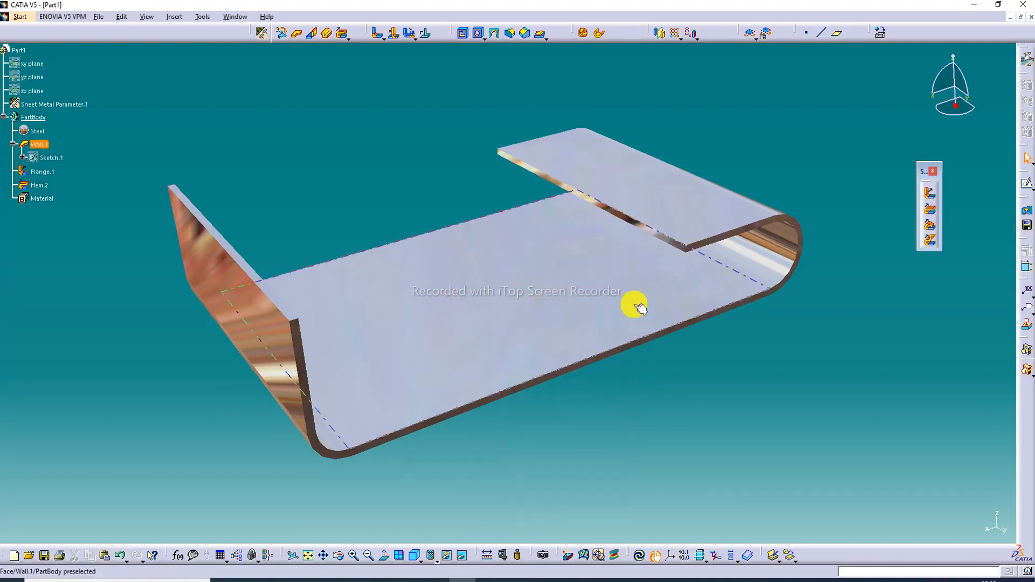
Examine the wall, flange and hem with the reference planes hidden, in isometric view and from nearby angles.
middle_click_drag(632, 292, 622, 300)
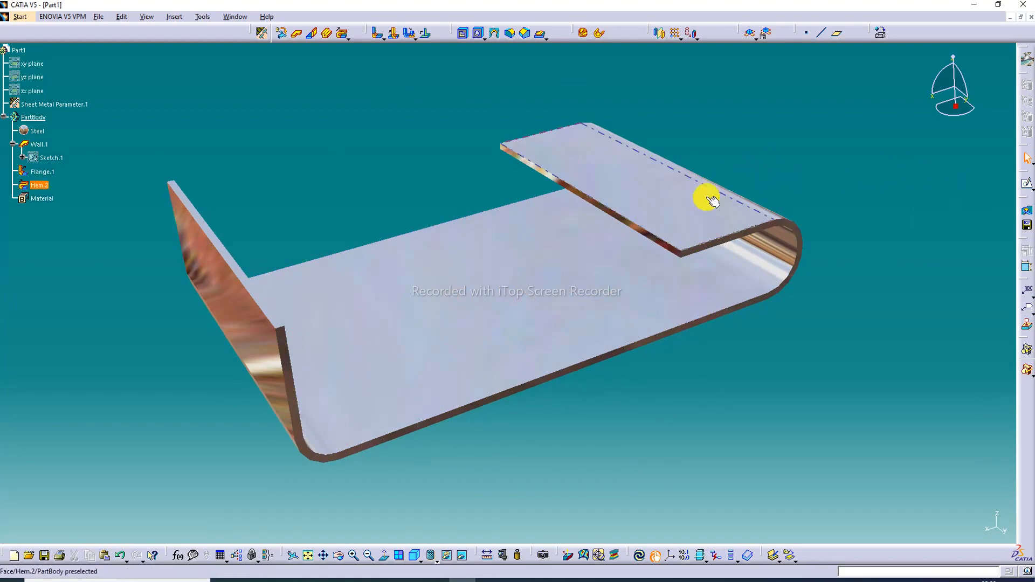
middle_click_drag(711, 197, 731, 202)
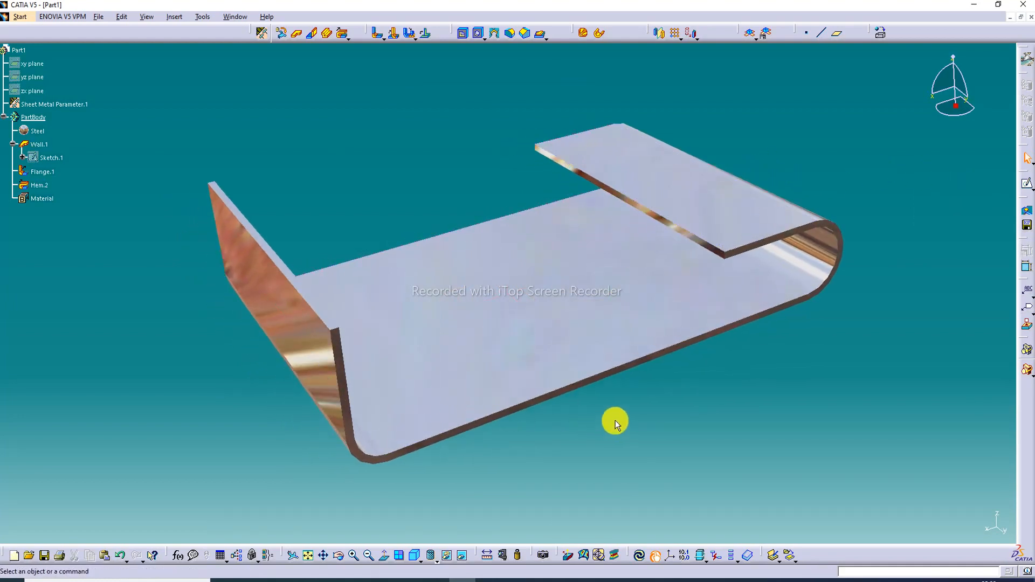
left_click(414, 555)
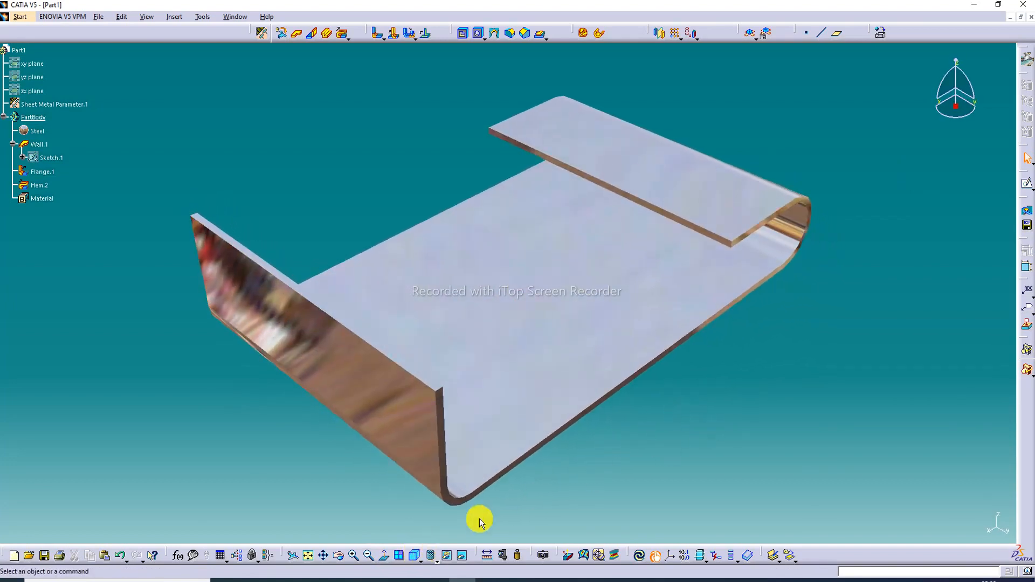
left_click(309, 556)
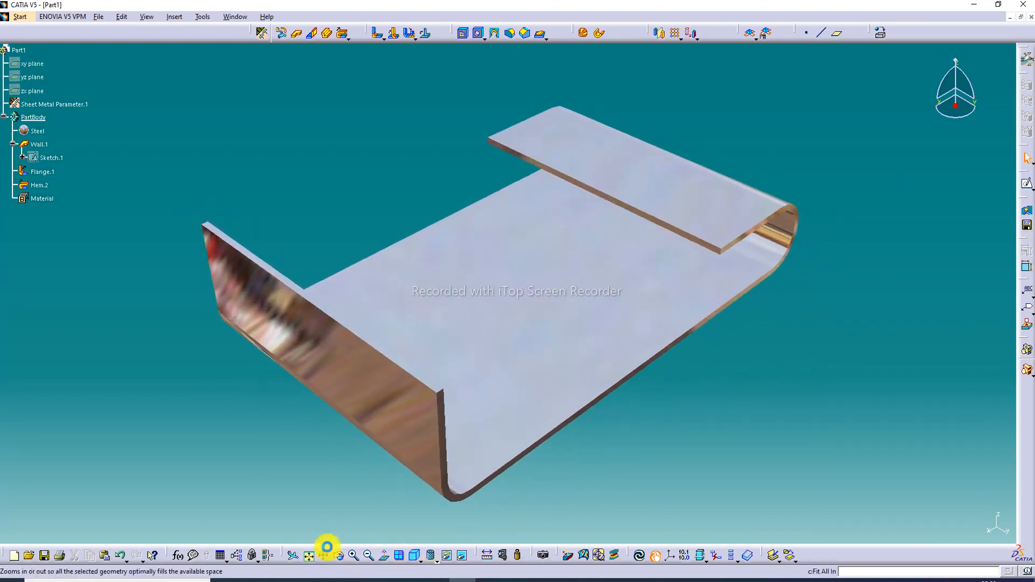
middle_click_drag(536, 342, 432, 351)
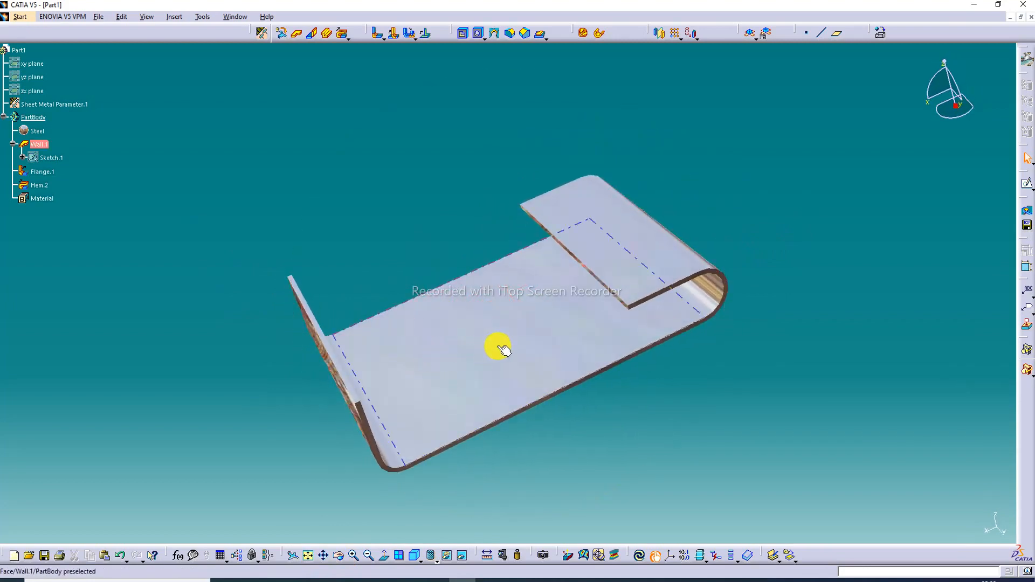
middle_click_drag(504, 349, 480, 365)
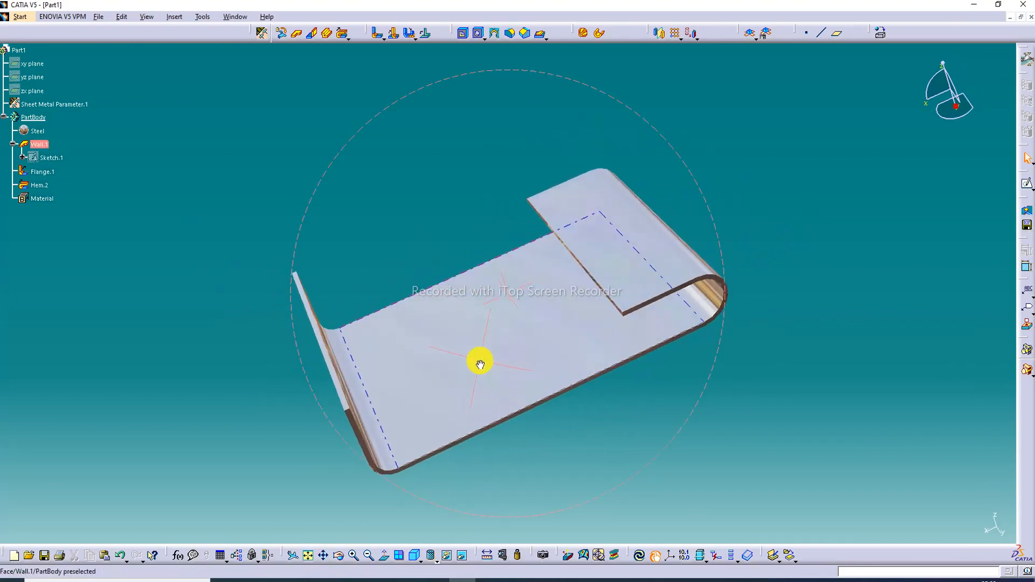
left_click(355, 556)
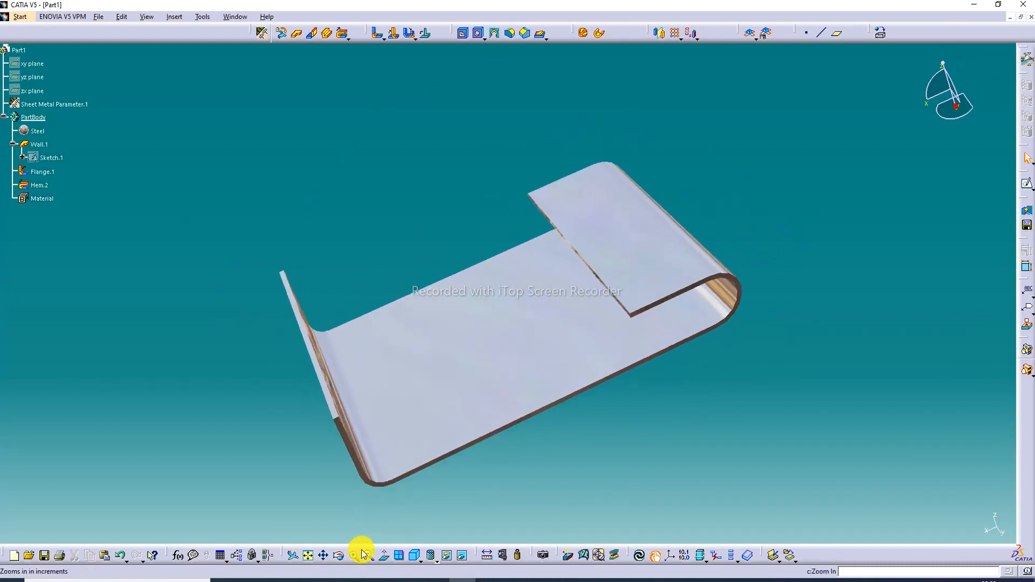
middle_click_drag(458, 419, 448, 354)
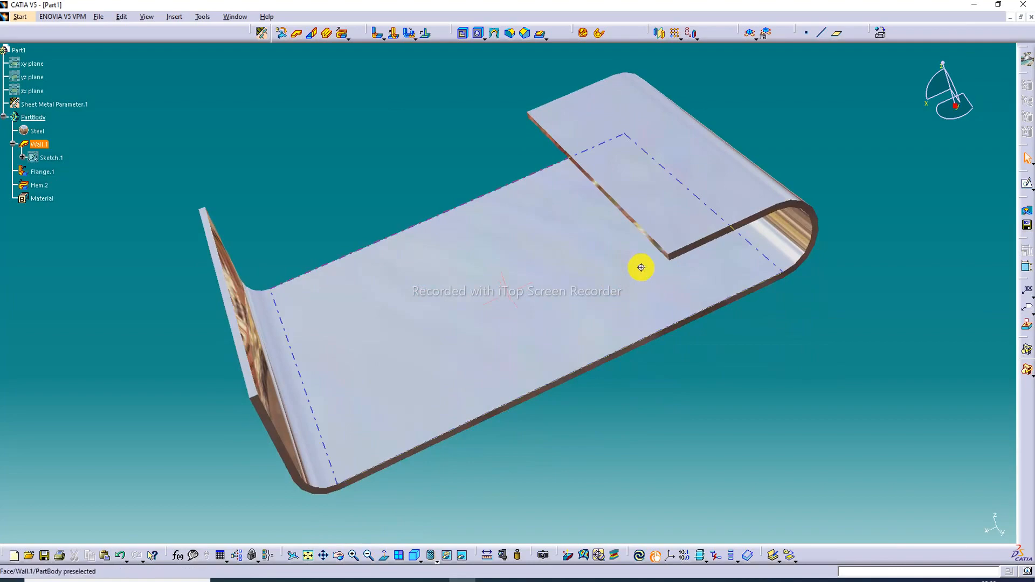
middle_click_drag(640, 266, 673, 226)
middle_click_drag(458, 326, 683, 287)
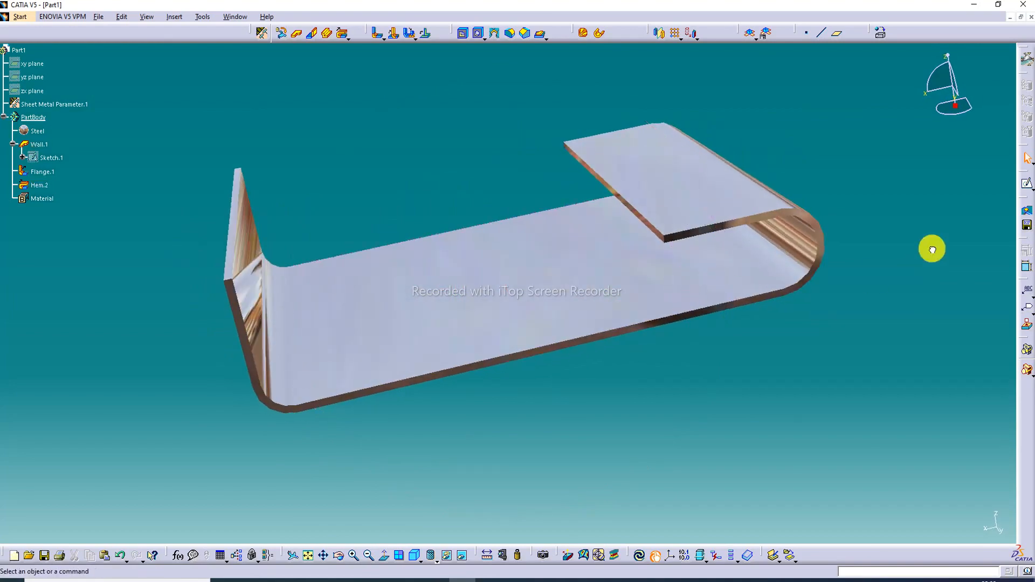
Inspect the part from the opposite side, up close on the flange and hem, and display it in four views.
middle_click_drag(572, 287, 901, 152)
middle_click_drag(376, 132, 506, 295)
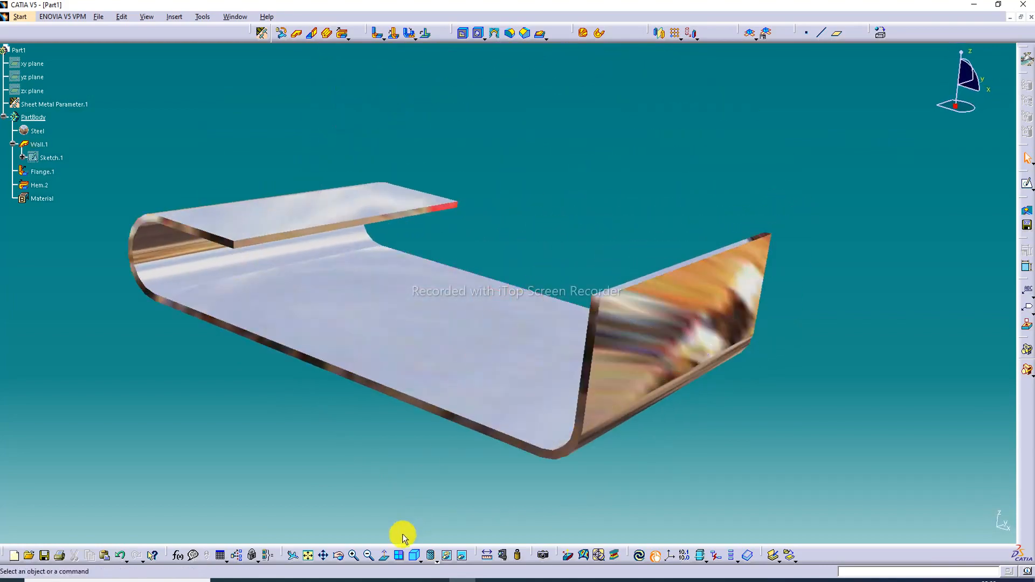
left_click(352, 556)
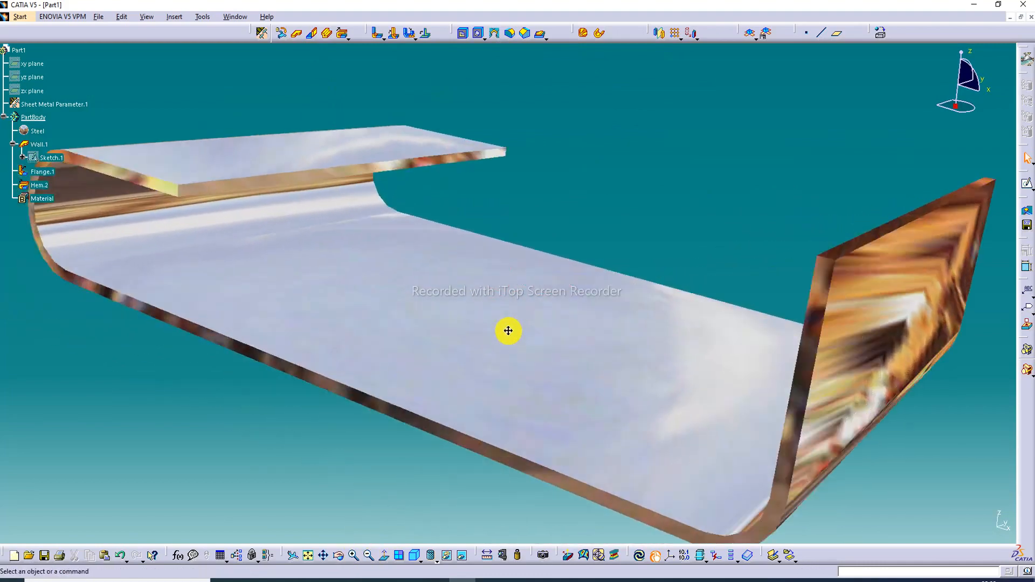
left_click(366, 556)
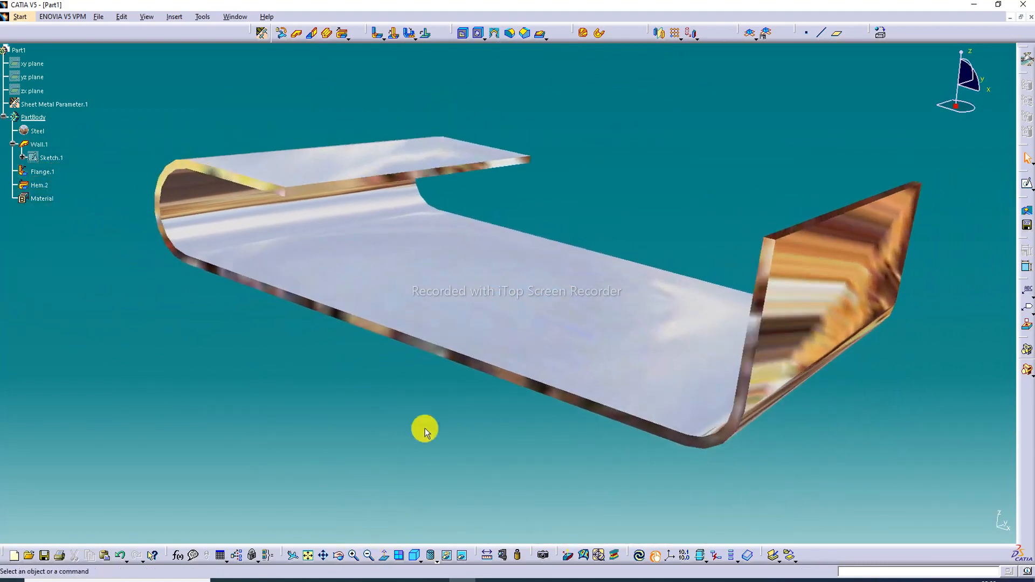
mouse_move(468, 303)
middle_mouse_down()
mouse_move(480, 277)
mouse_move(478, 291)
middle_mouse_up()
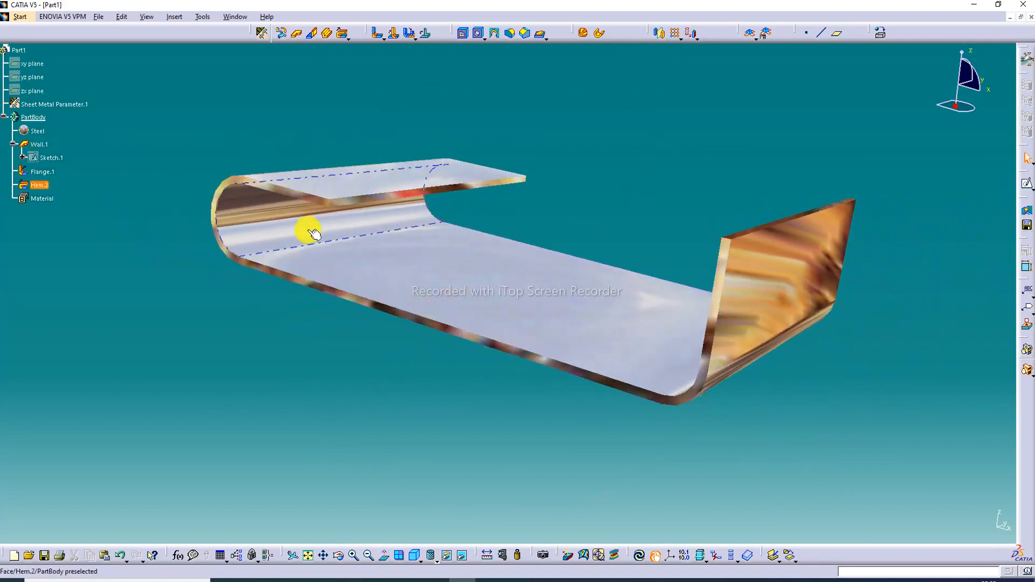
middle_click_drag(308, 228, 308, 250)
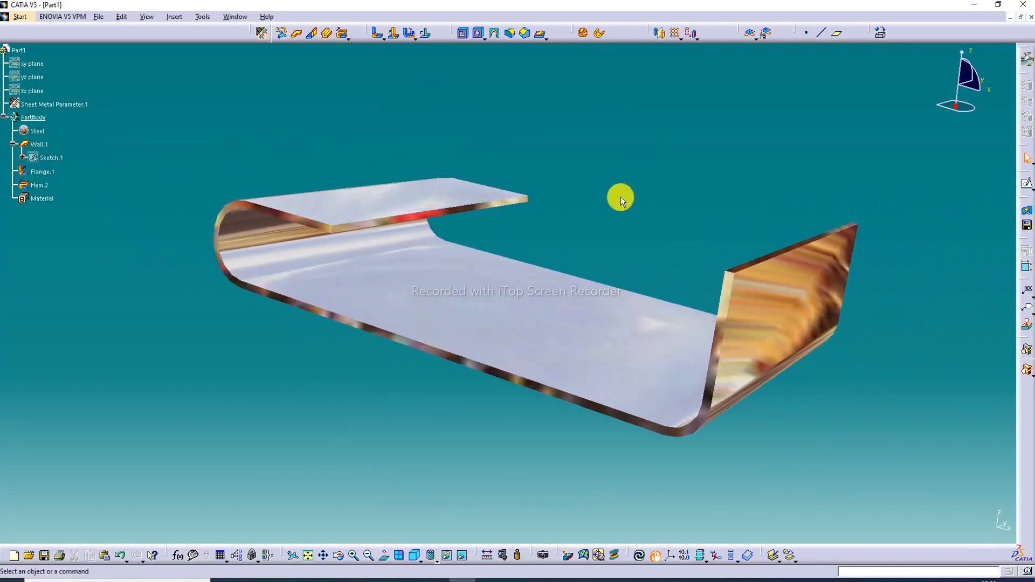
left_click(416, 555)
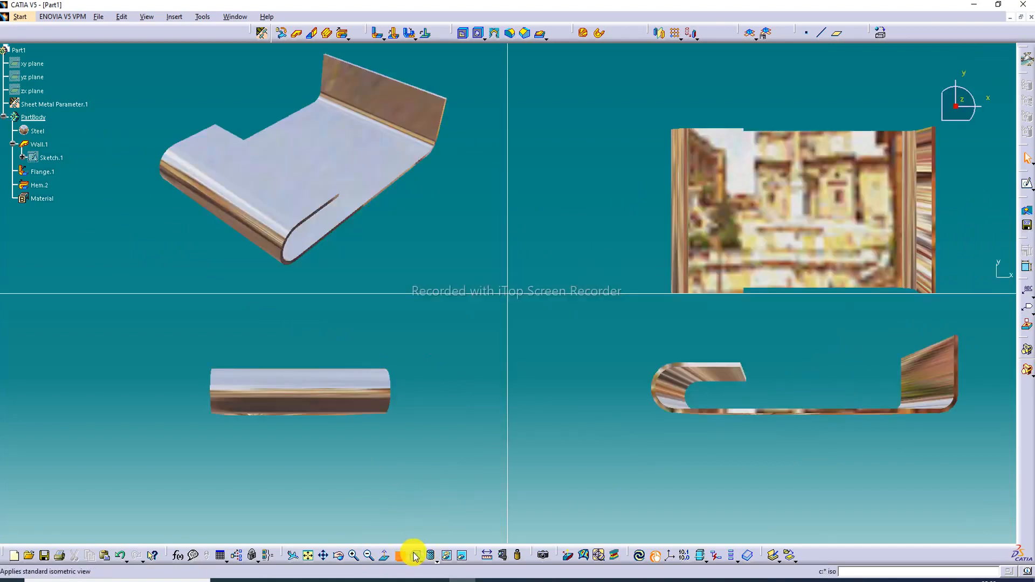
Examine the part in each of the four views, centring it in the top, front, side and isometric views.
middle_click_drag(689, 224, 632, 196)
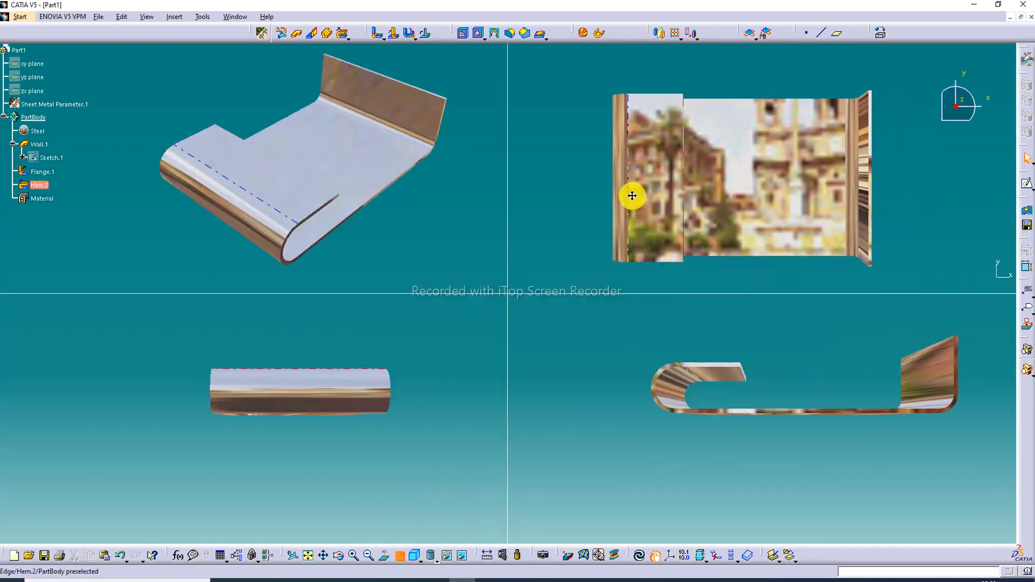
middle_click_drag(693, 363, 614, 389)
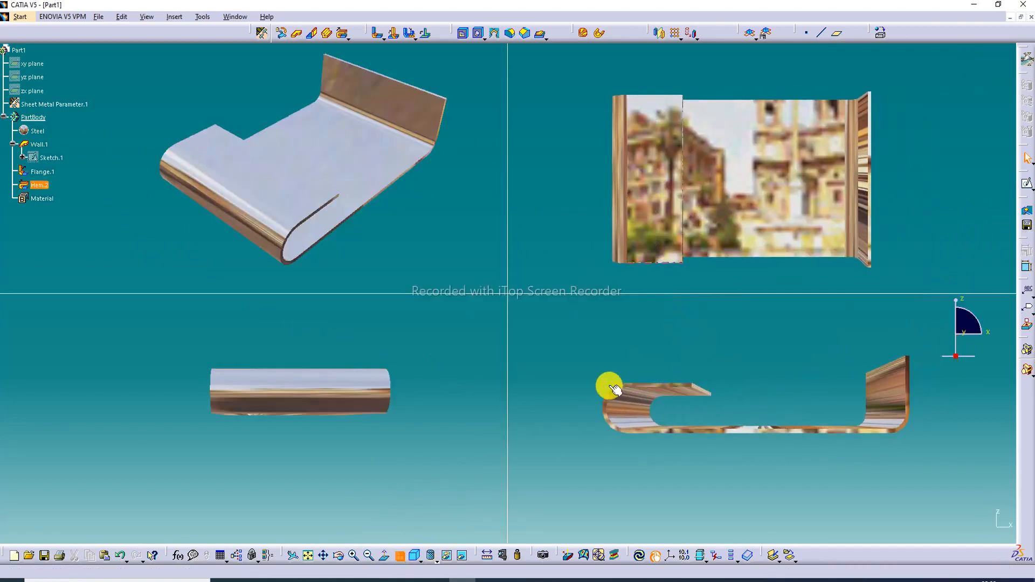
middle_click_drag(398, 389, 371, 419)
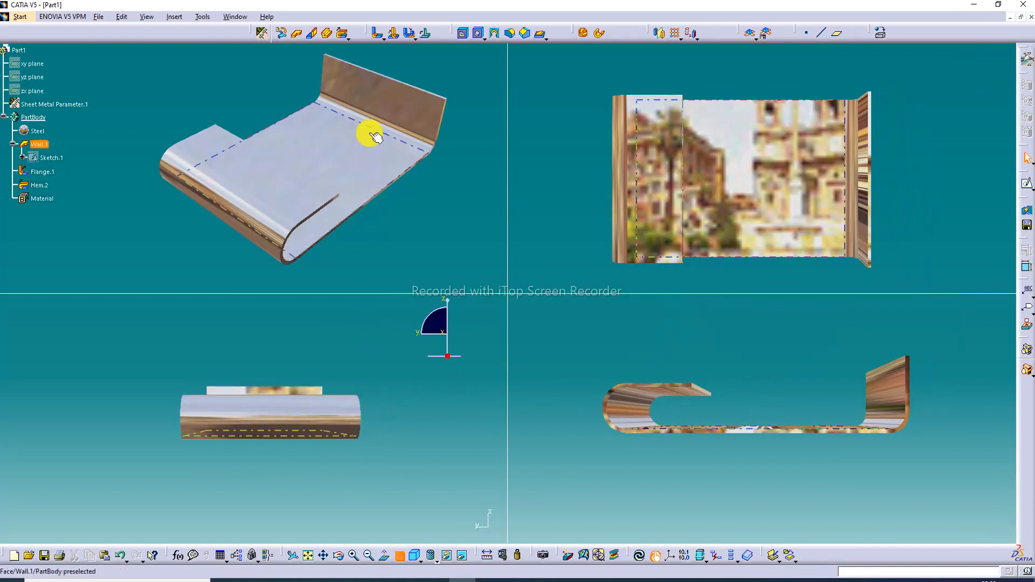
middle_click_drag(376, 138, 345, 154)
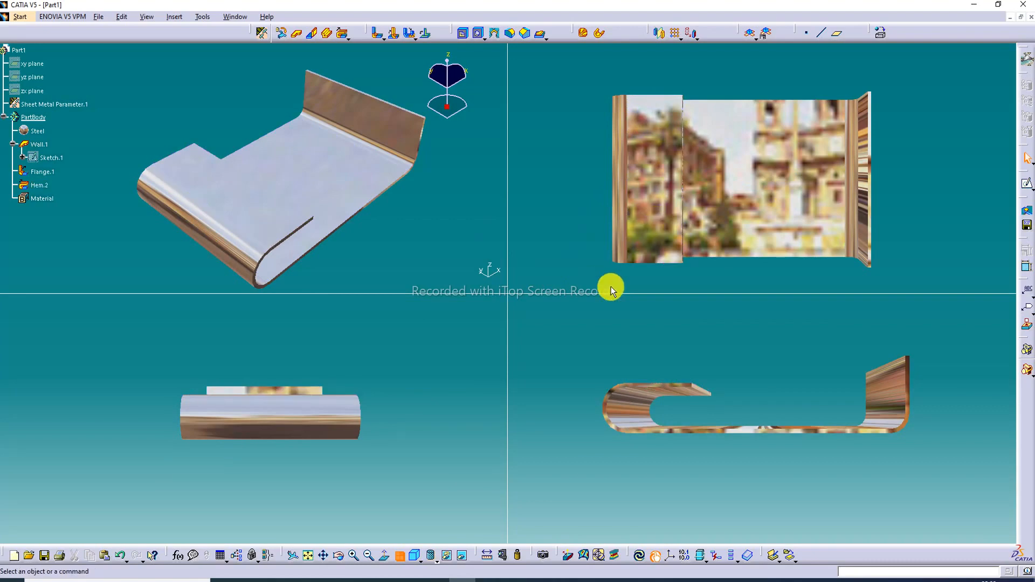
middle_click_drag(743, 203, 710, 192)
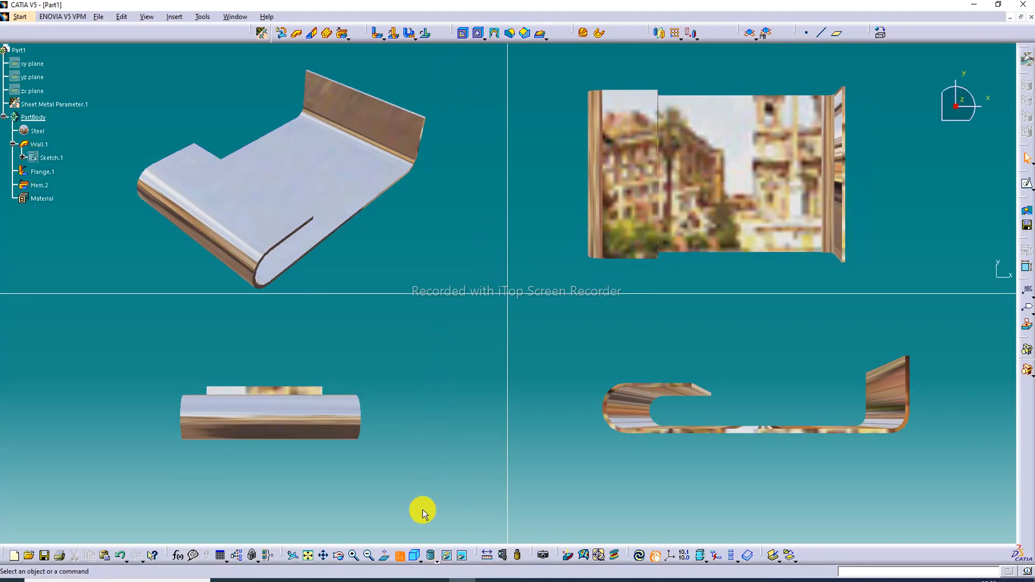
Change the top view and the side view of the four-view display to isometric orientation.
left_click(416, 558)
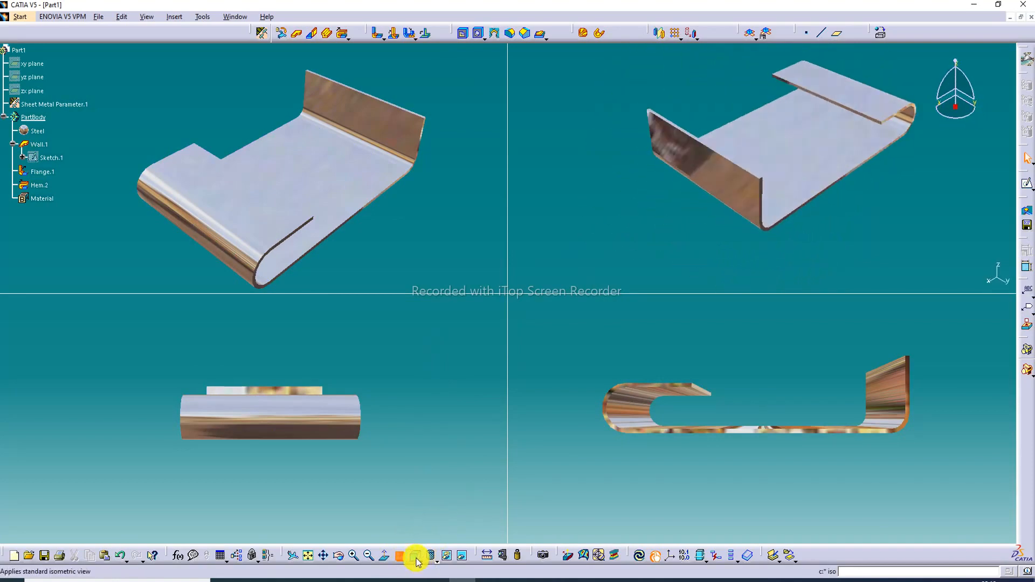
left_click(339, 417)
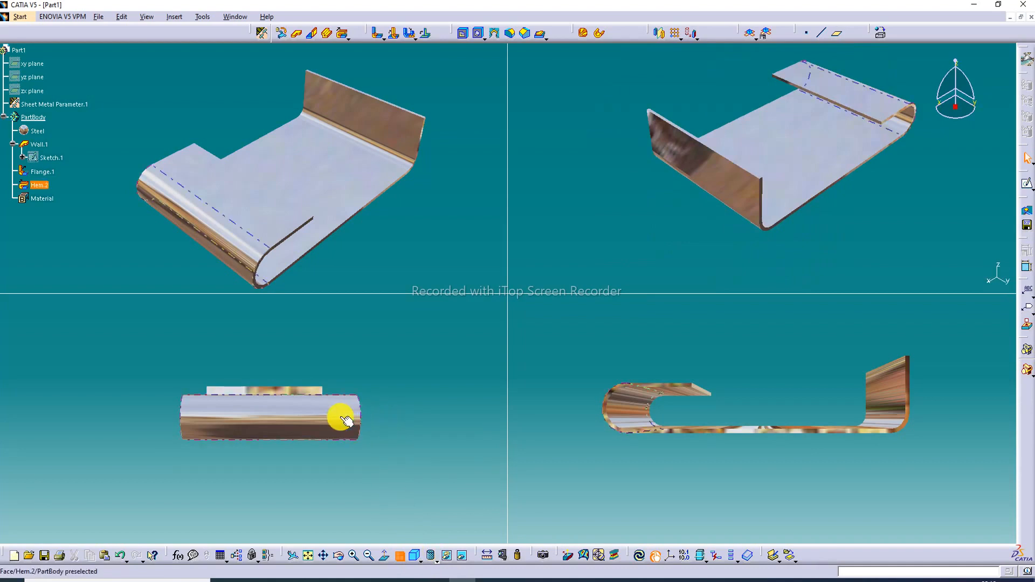
left_click(416, 560)
left_click(413, 558)
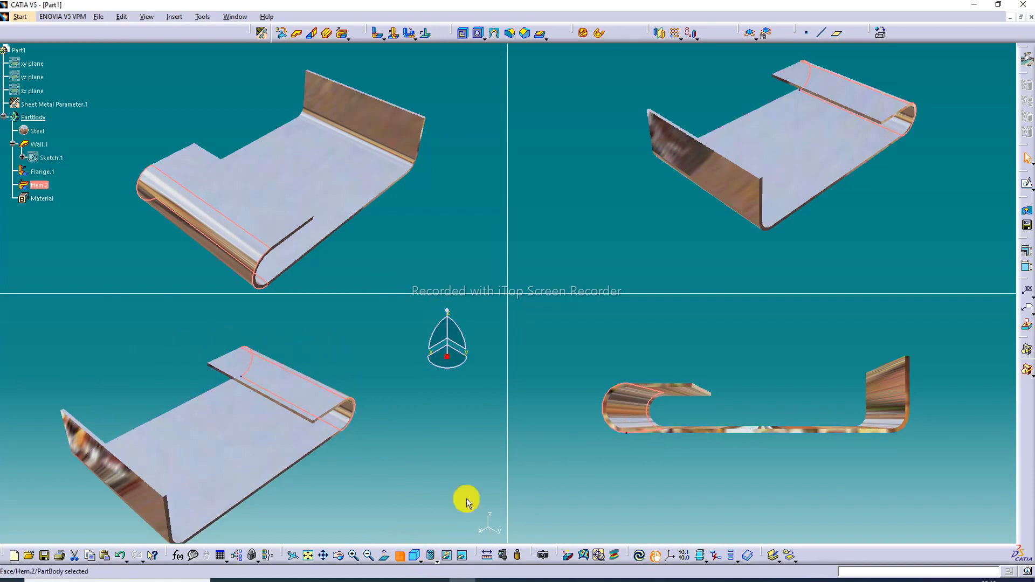
Restore the single view and examine the whole part from the side, the flange end and up close in isometric view.
left_click(400, 555)
middle_click_drag(496, 329, 493, 303)
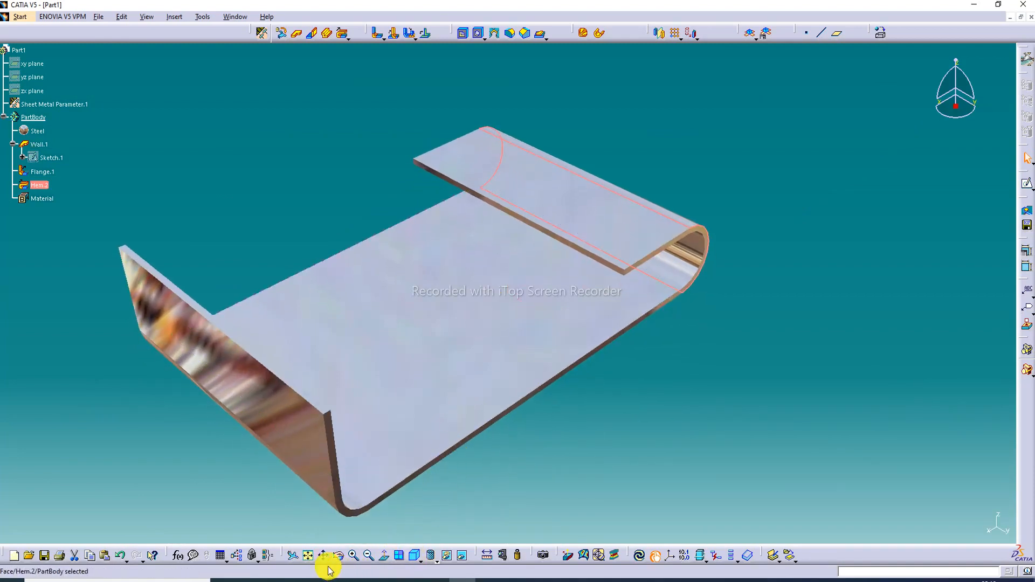
left_click(306, 556)
middle_click_drag(464, 357, 291, 306)
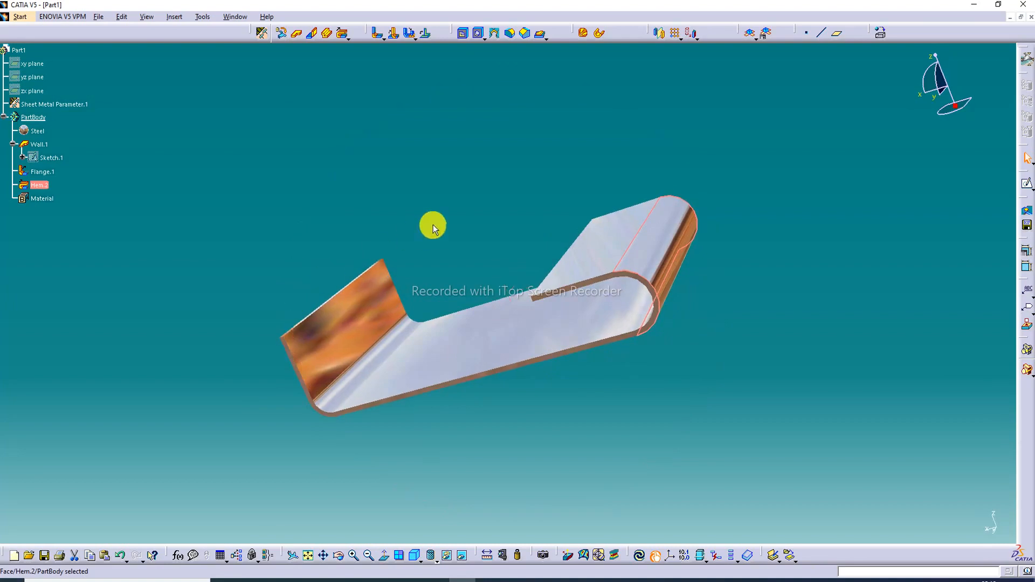
middle_click_drag(453, 338, 725, 295)
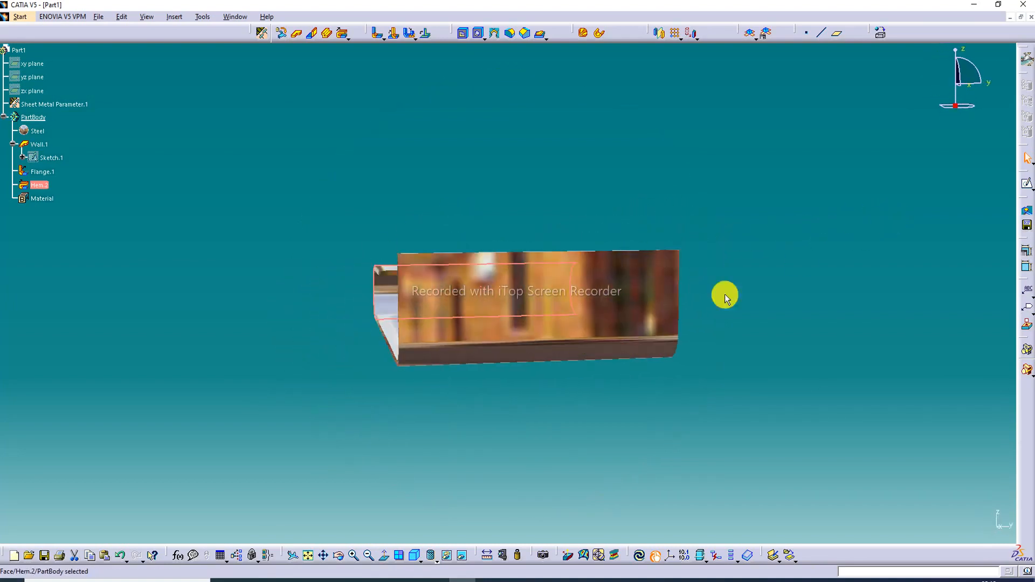
left_click(416, 556)
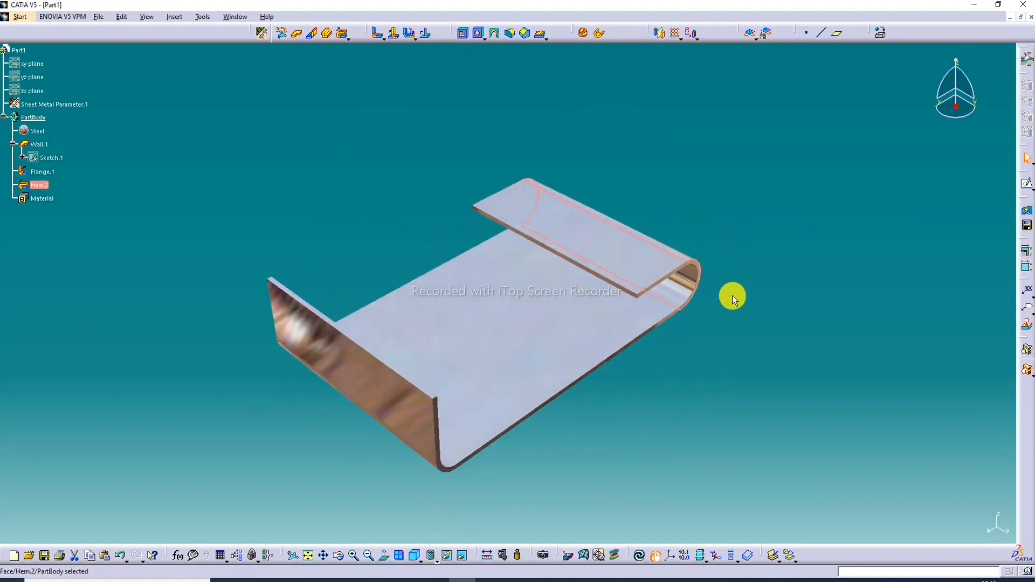
middle_click_drag(585, 335, 581, 328)
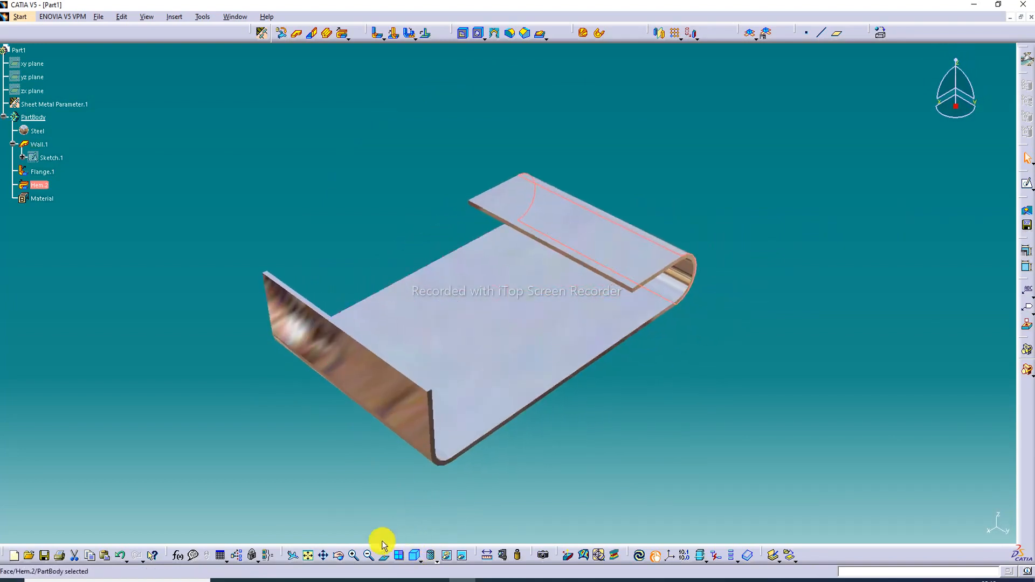
left_click(353, 556)
middle_click_drag(584, 389, 597, 332)
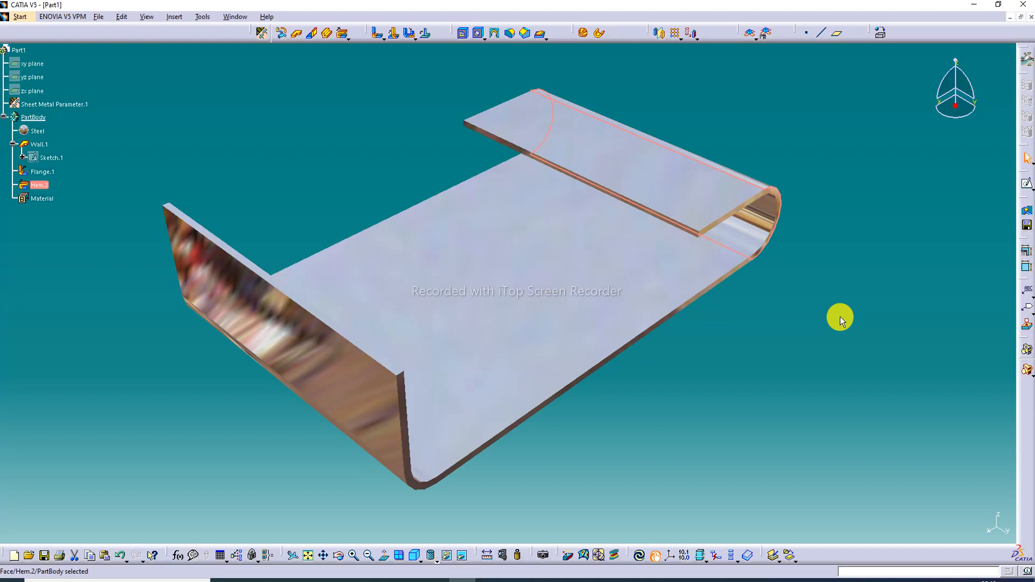
left_click(599, 466)
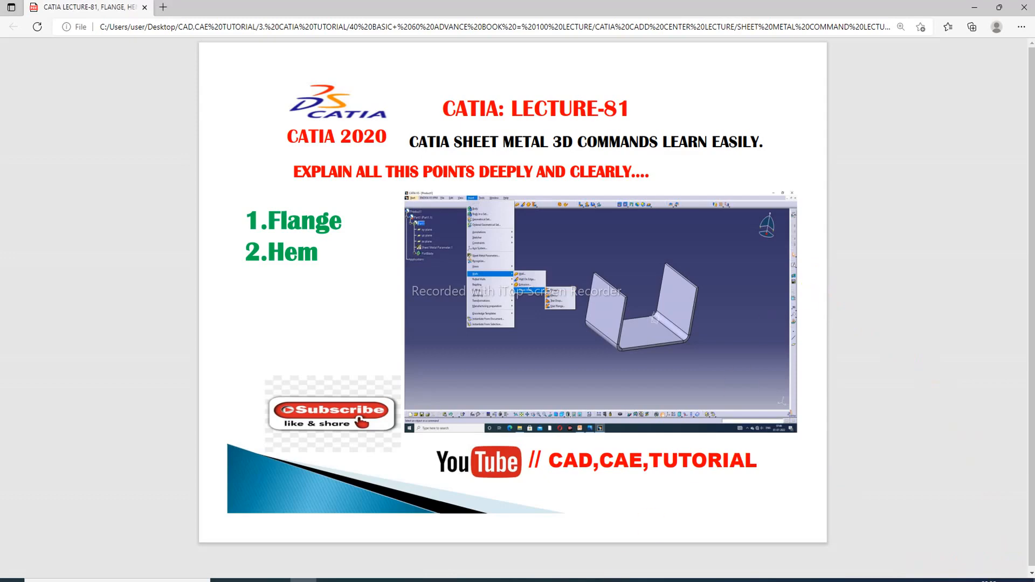
left_click(445, 580)
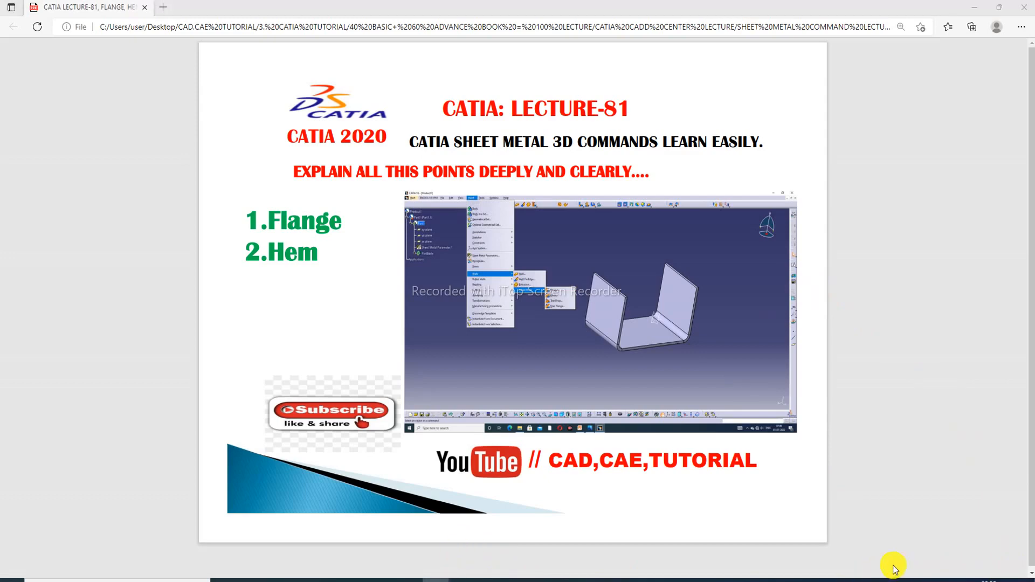
left_click(1010, 561)
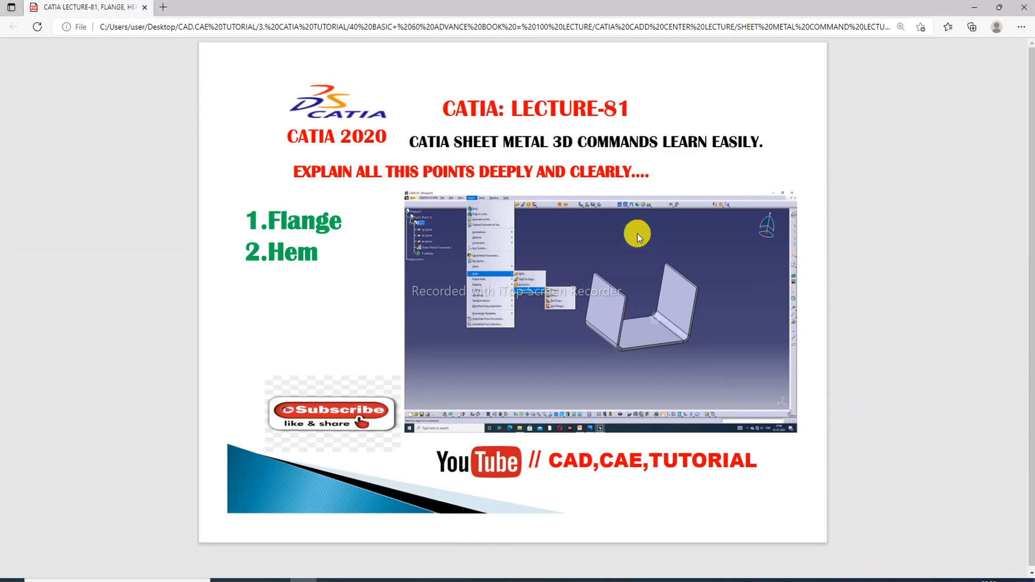
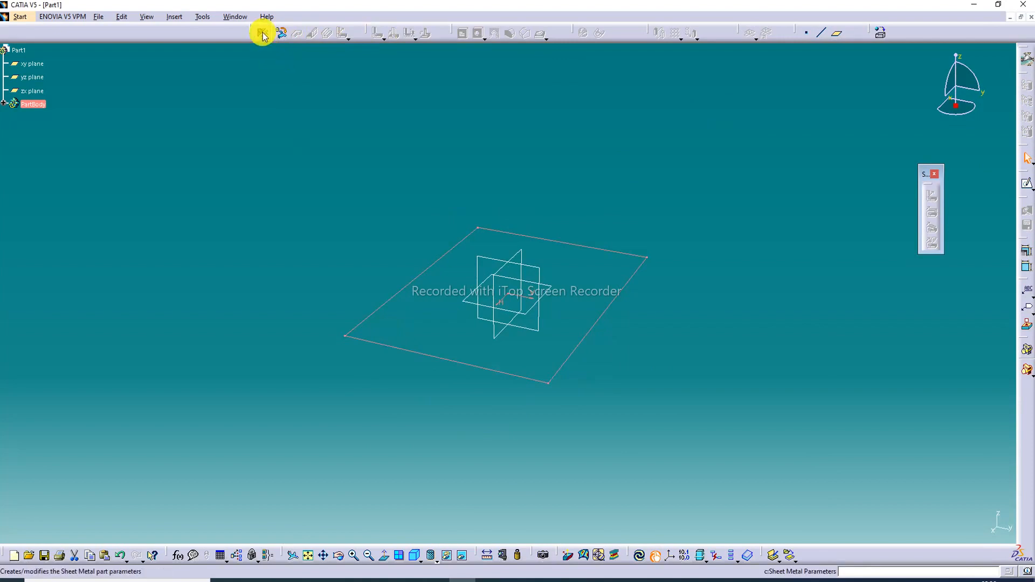
Define the sheet metal parameters with 2 mm thickness and 4 mm bend radius, and create a wall from the rectangular sketch.
left_click(263, 34)
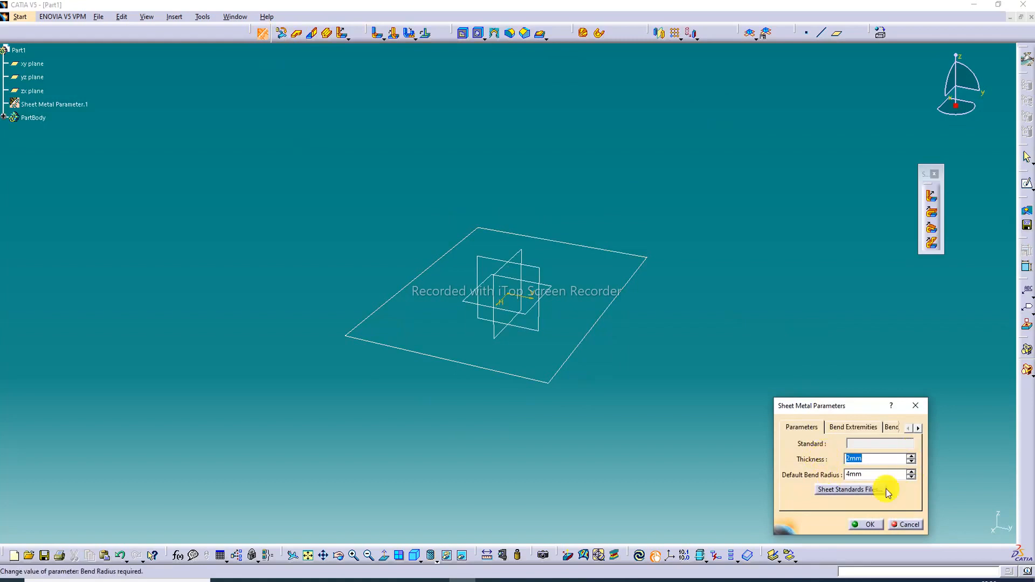
left_click(871, 525)
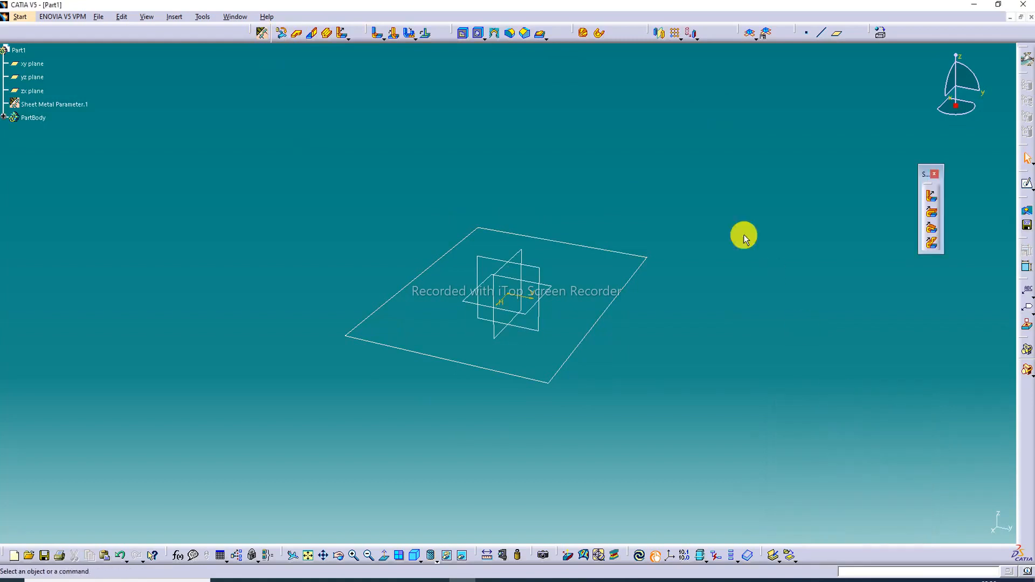
left_click(300, 34)
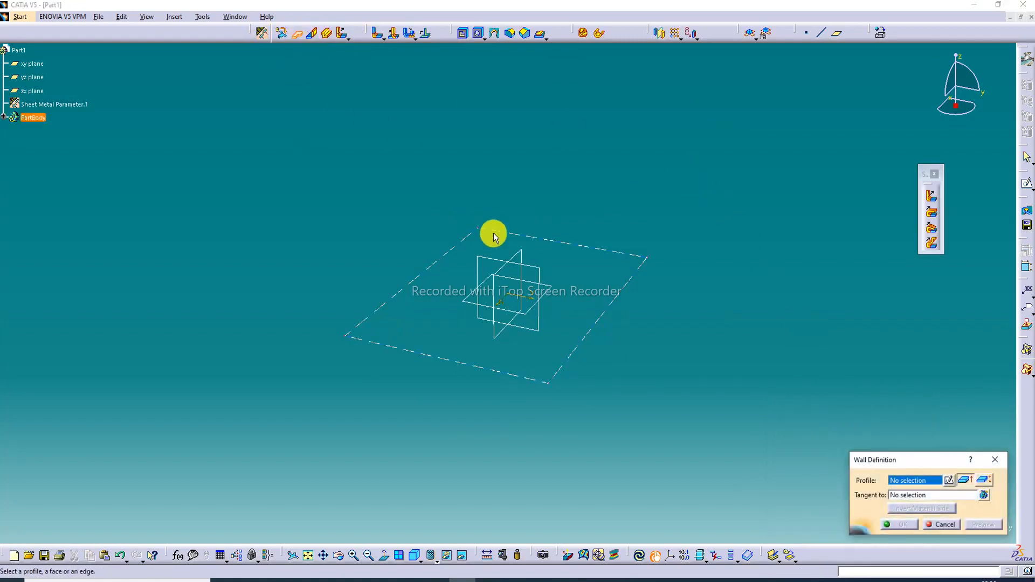
left_click(615, 299)
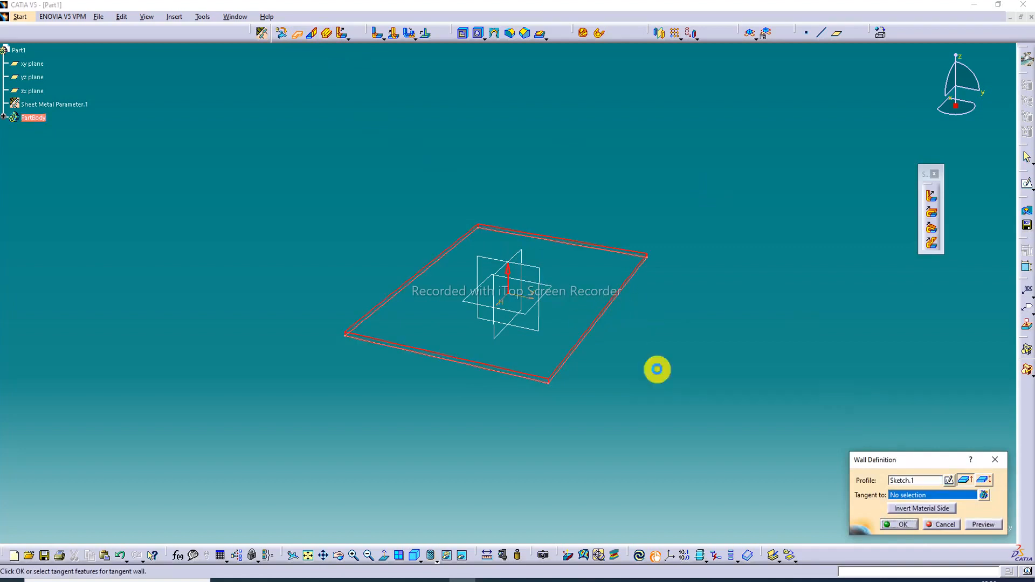
left_click(909, 526)
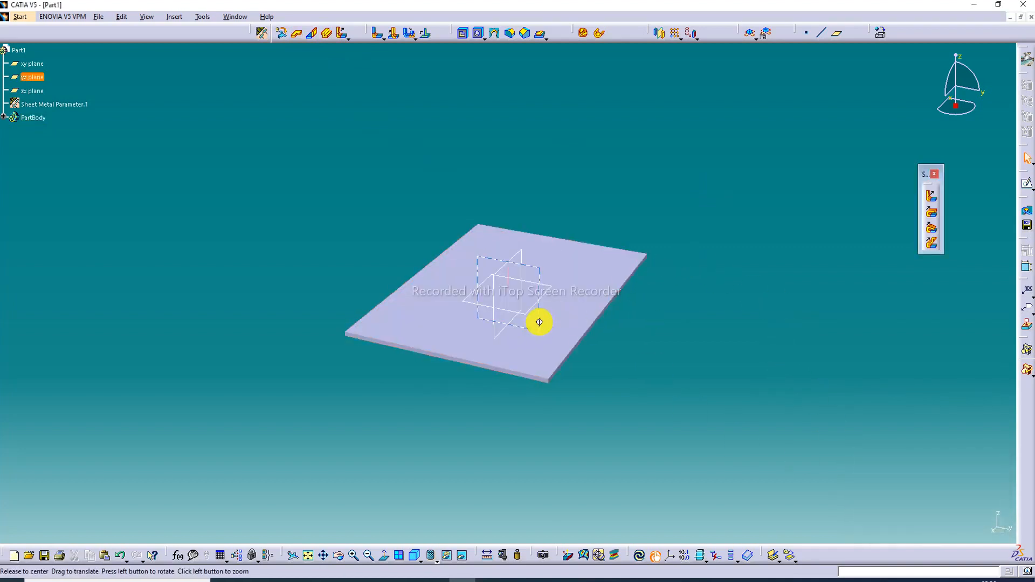
Set up a 90-degree flange on the wall's front short edge, pointing upward, with a length of 32 mm and a 4 mm radius.
middle_click_drag(539, 322, 539, 294)
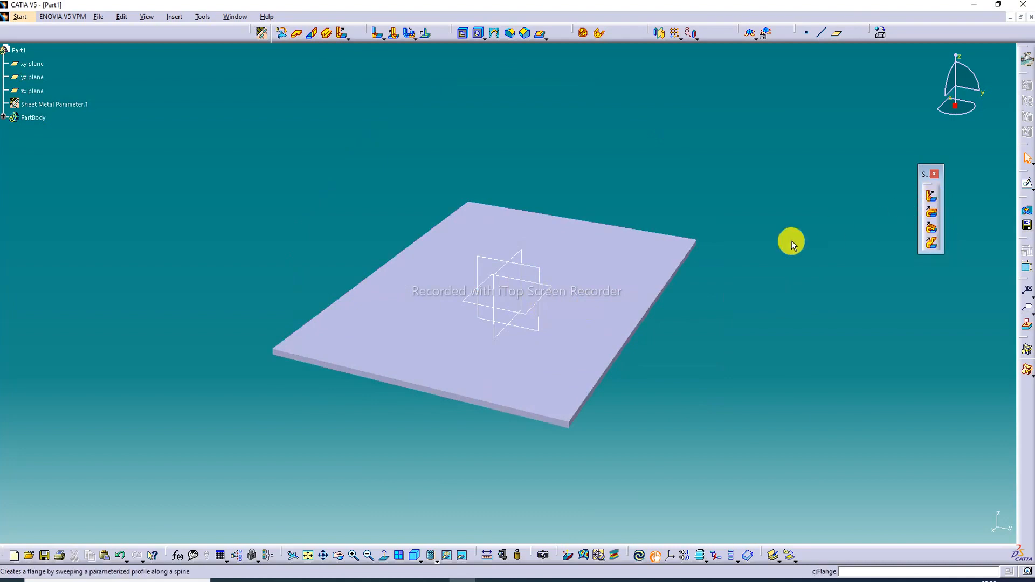
left_click(933, 199)
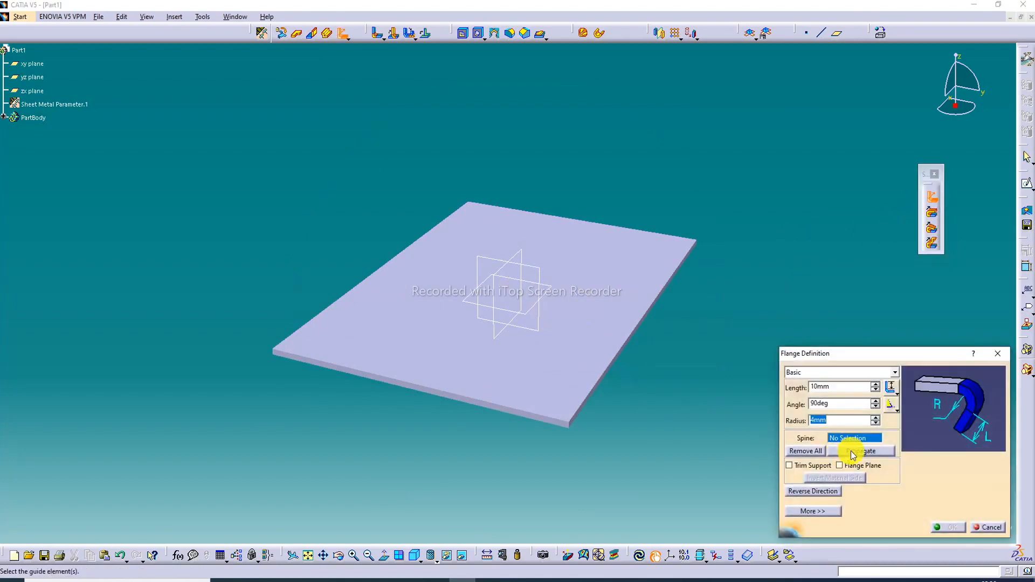
left_click(531, 416)
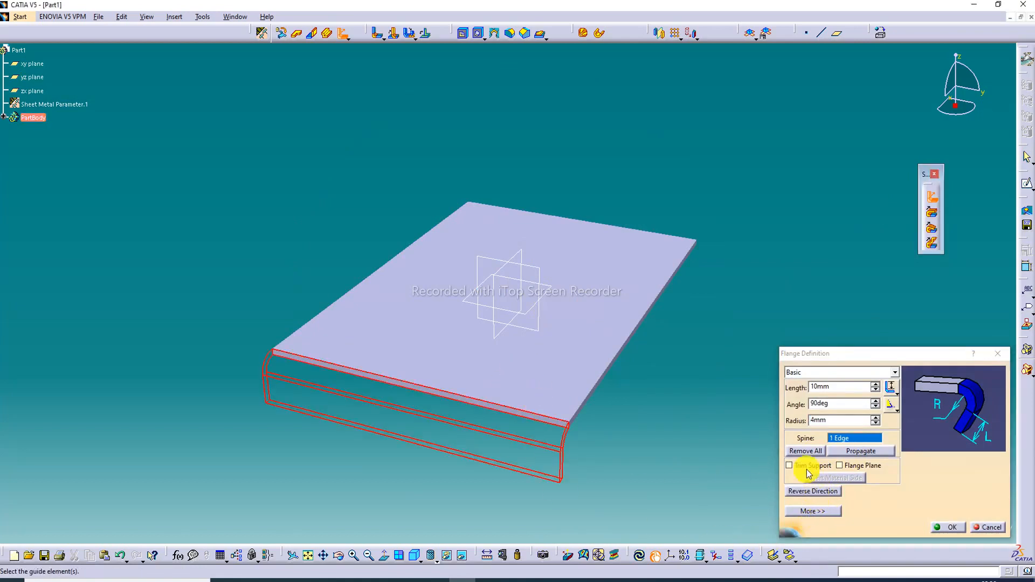
left_click(806, 492)
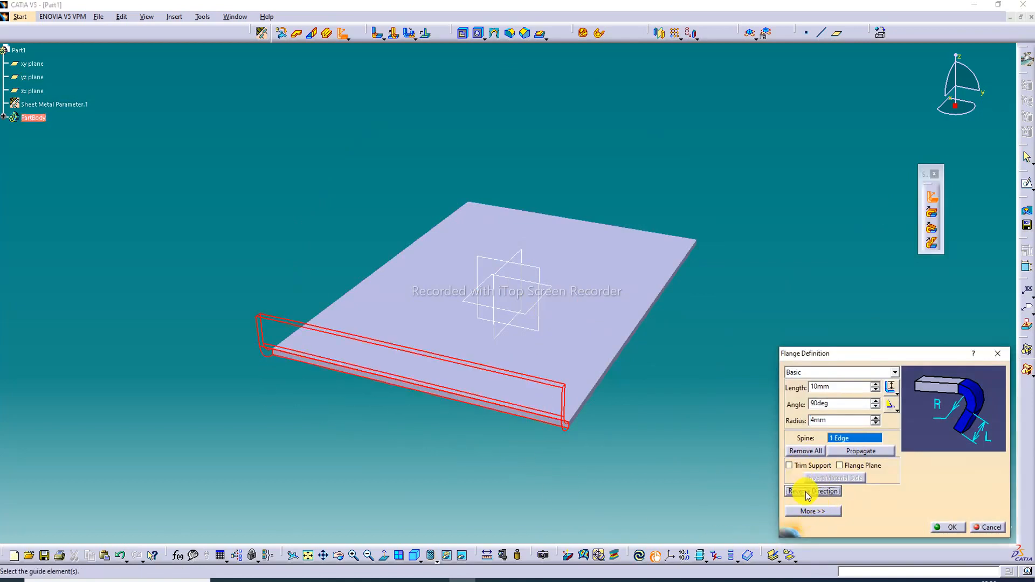
left_click(876, 385)
left_click(876, 384)
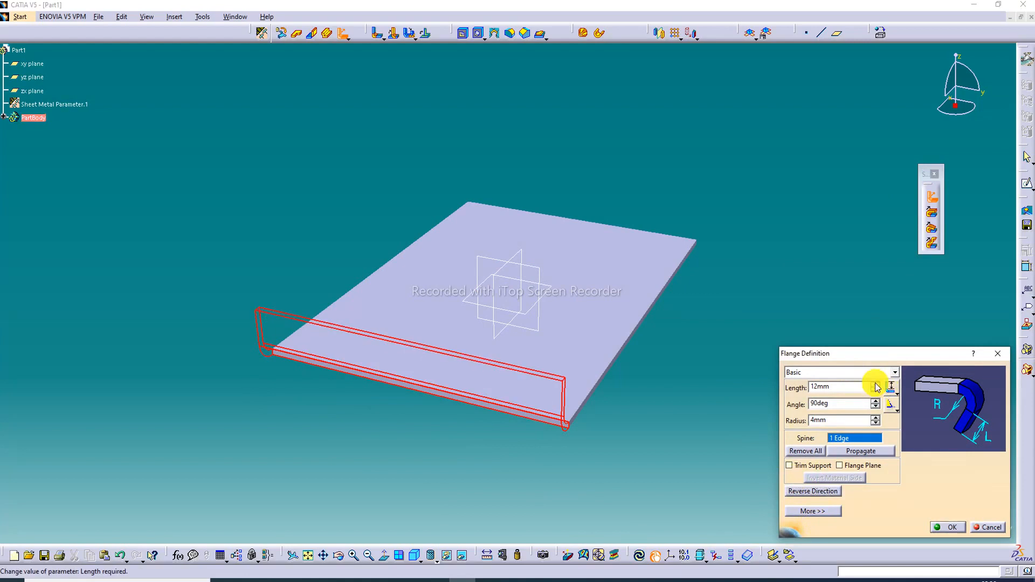
left_click_drag(876, 385, 875, 383)
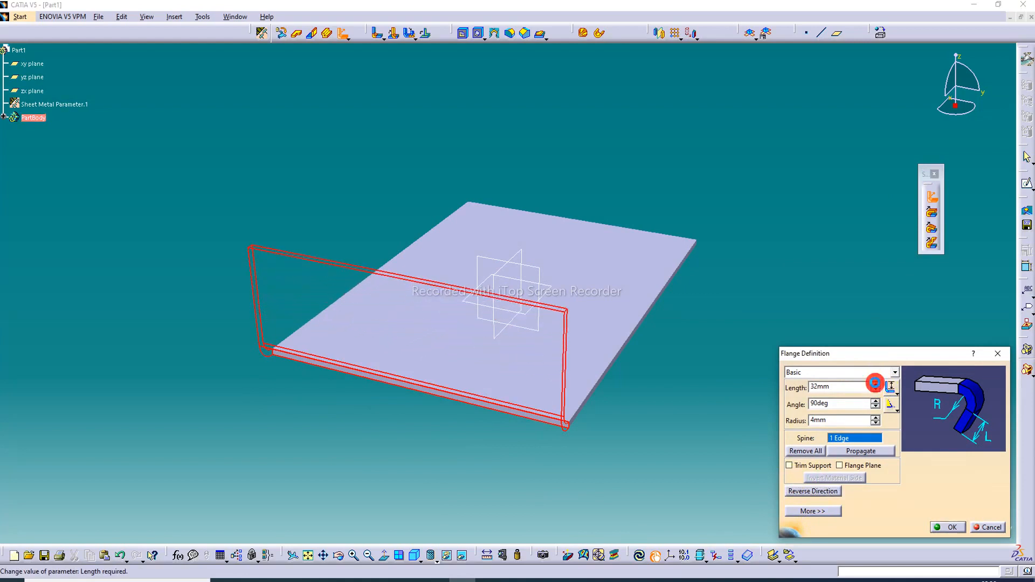
middle_click_drag(656, 404, 514, 436)
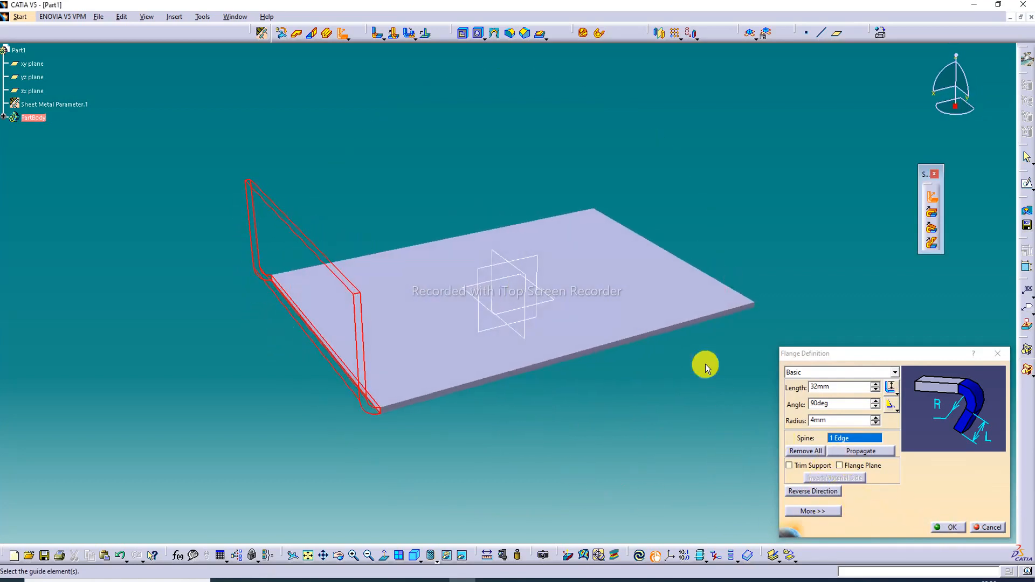
middle_click_drag(682, 316, 593, 303)
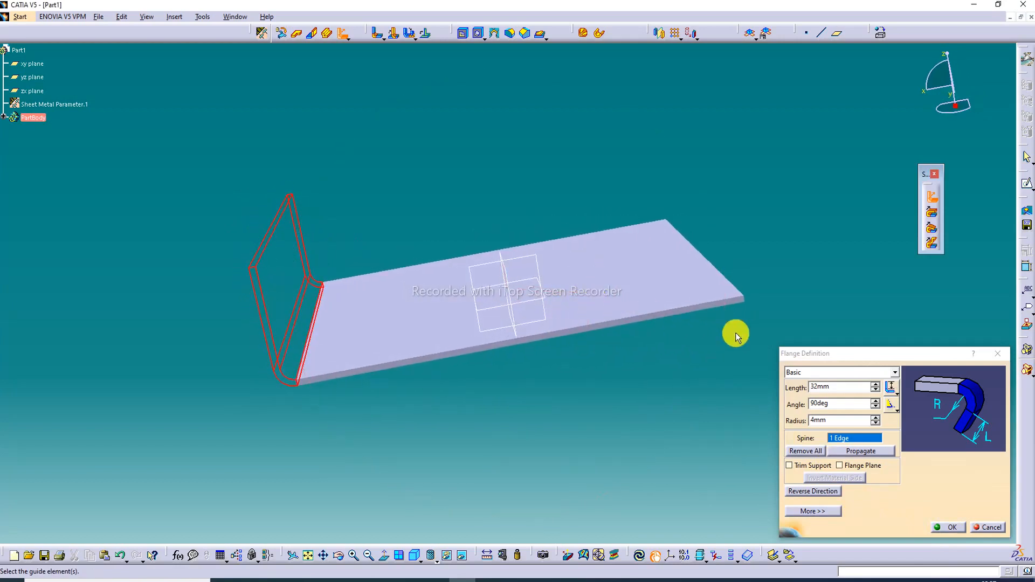
Make the flange relimited and create its first limit as a point on the flange edge, about 81.6 mm from the extremity.
left_click(829, 378)
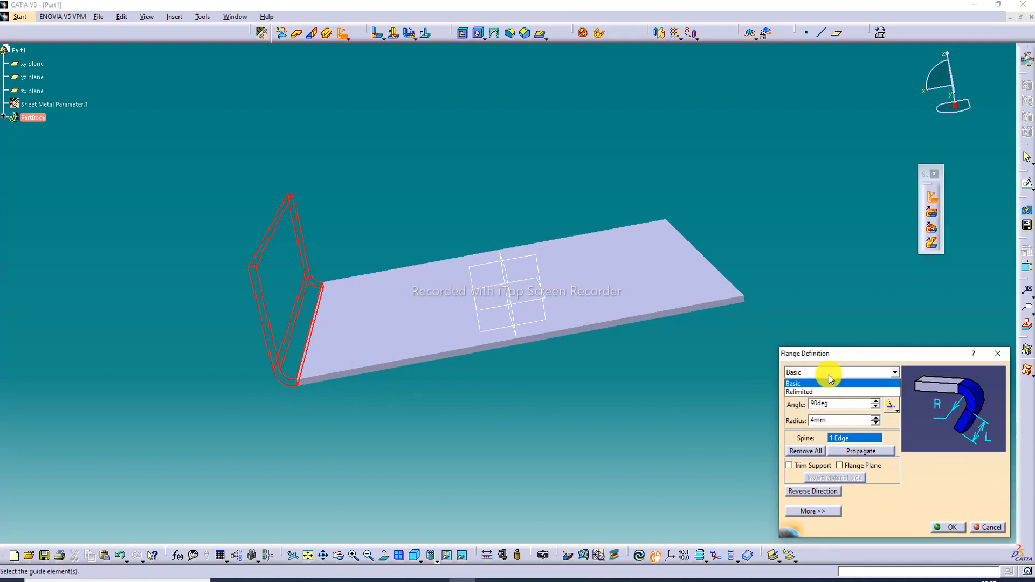
left_click(820, 391)
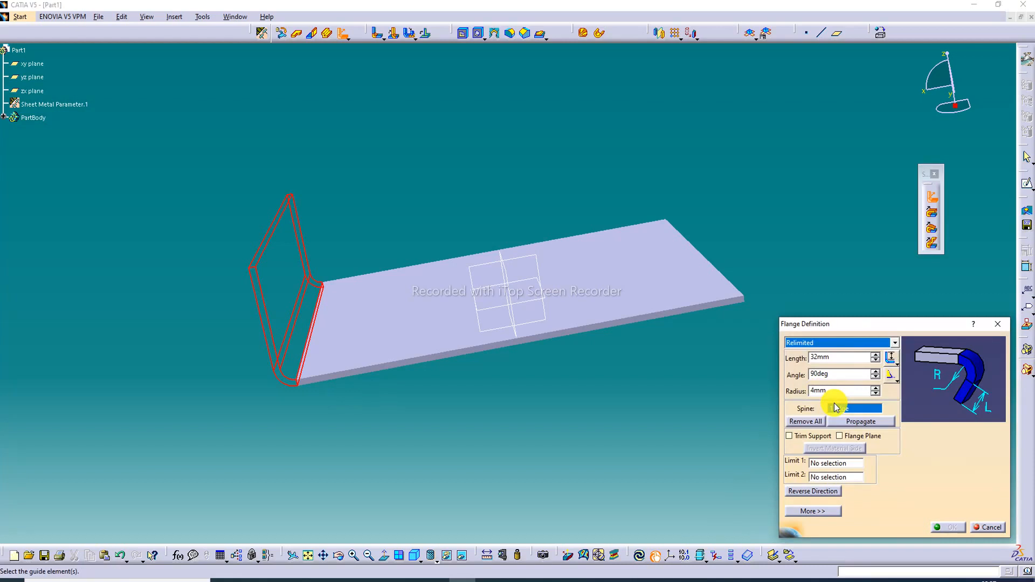
left_click(828, 464)
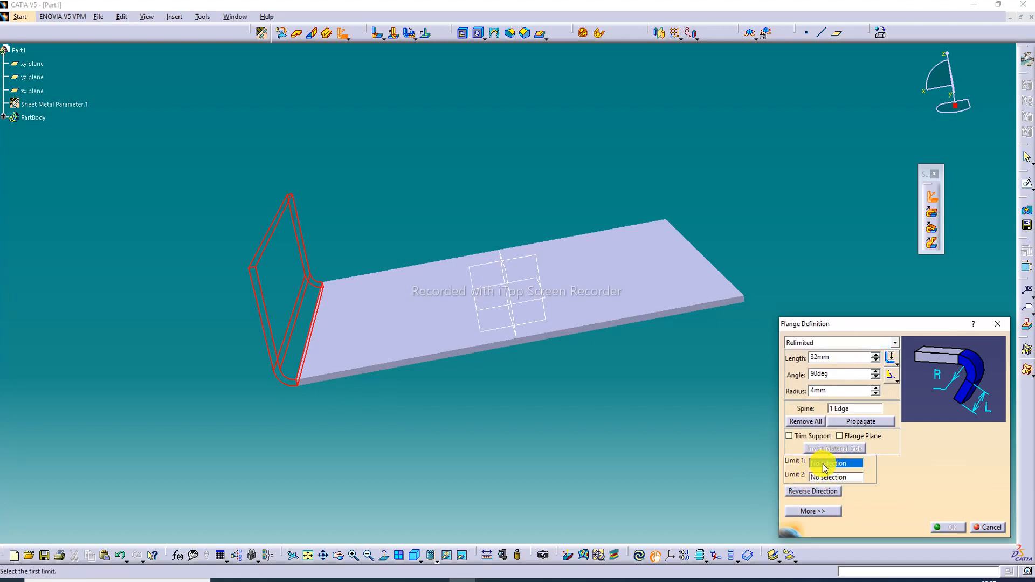
right_click(824, 467)
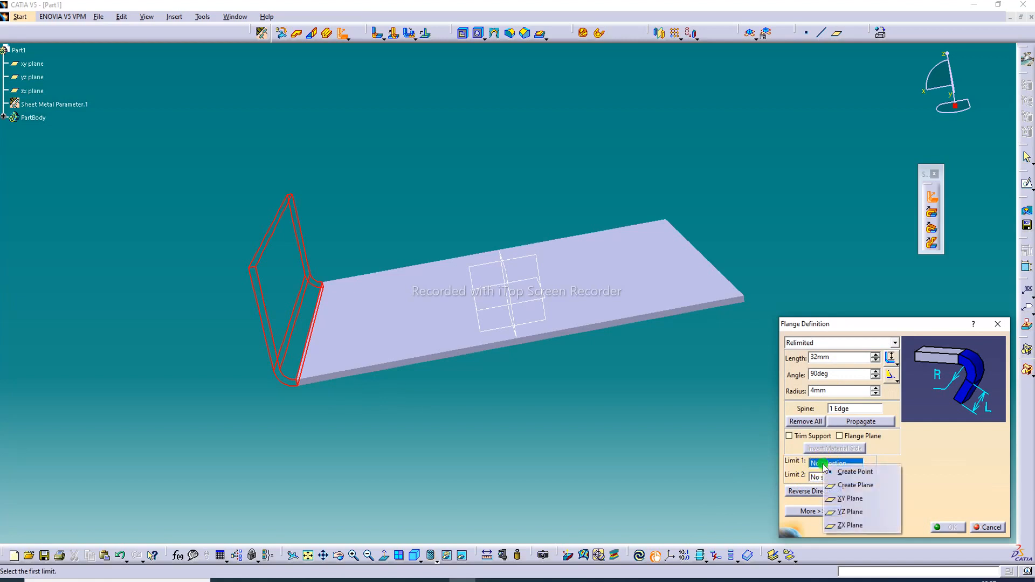
left_click(848, 476)
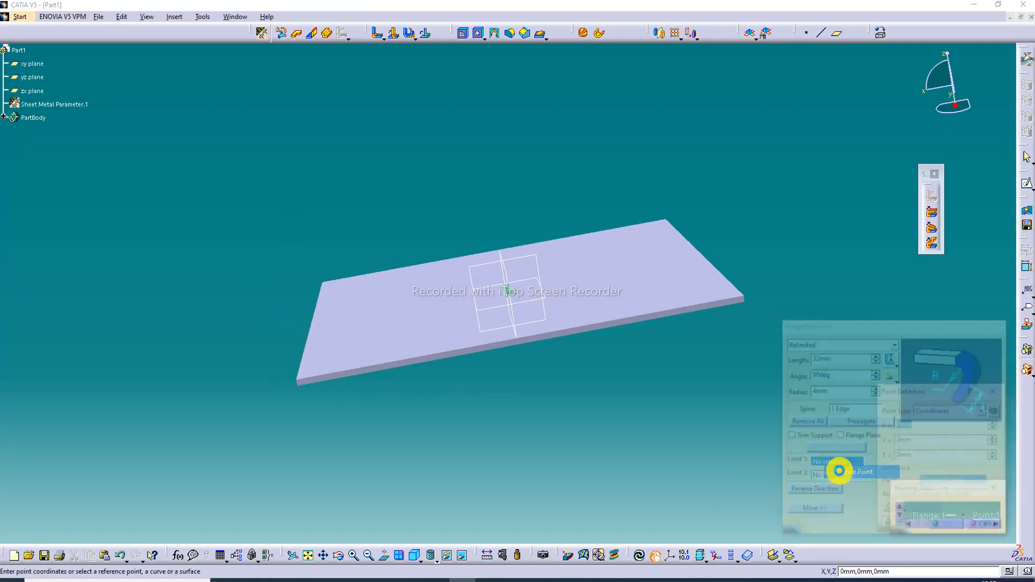
middle_click_drag(336, 332, 516, 301)
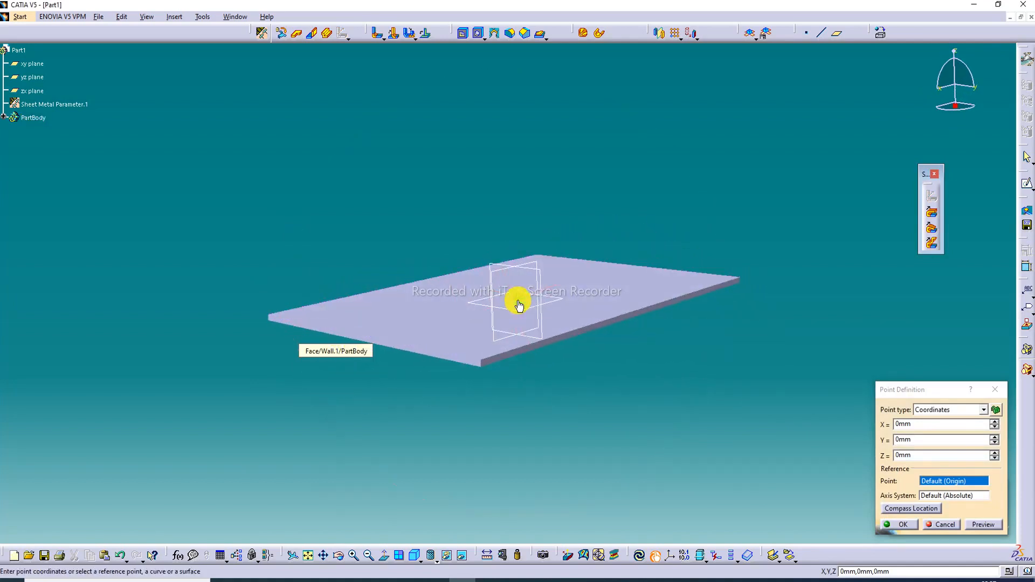
left_click(478, 360)
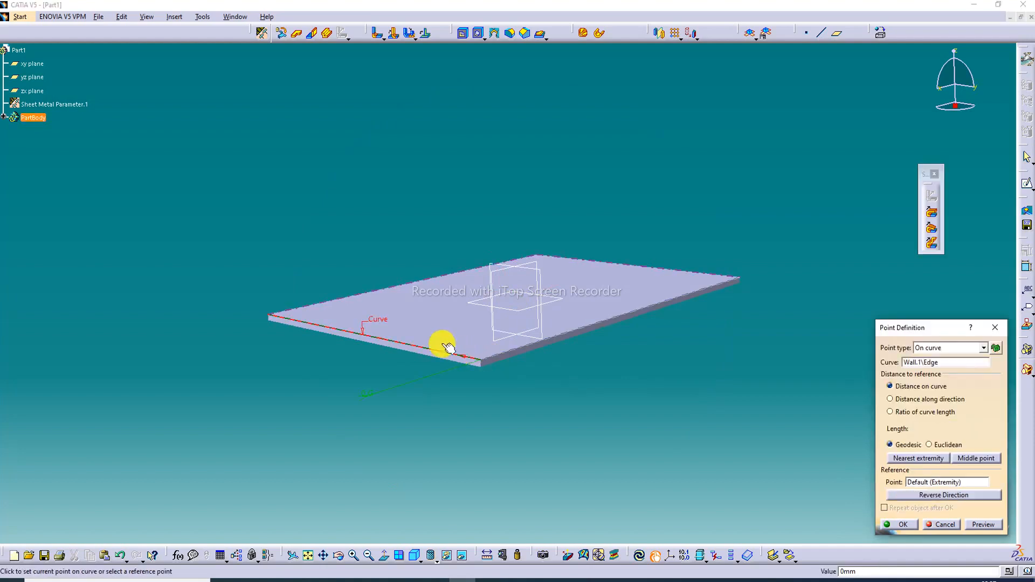
left_click(302, 322)
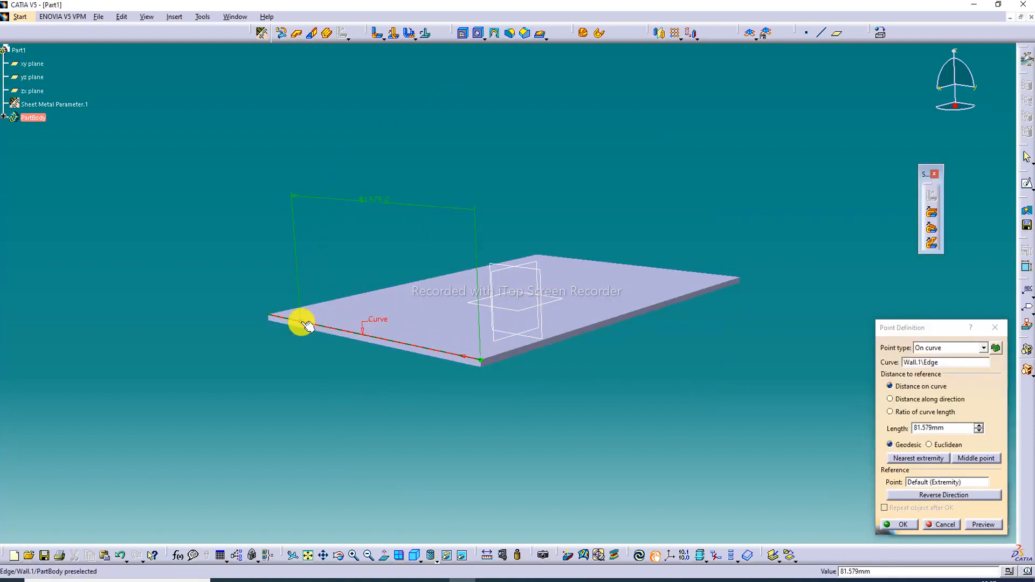
left_click(903, 525)
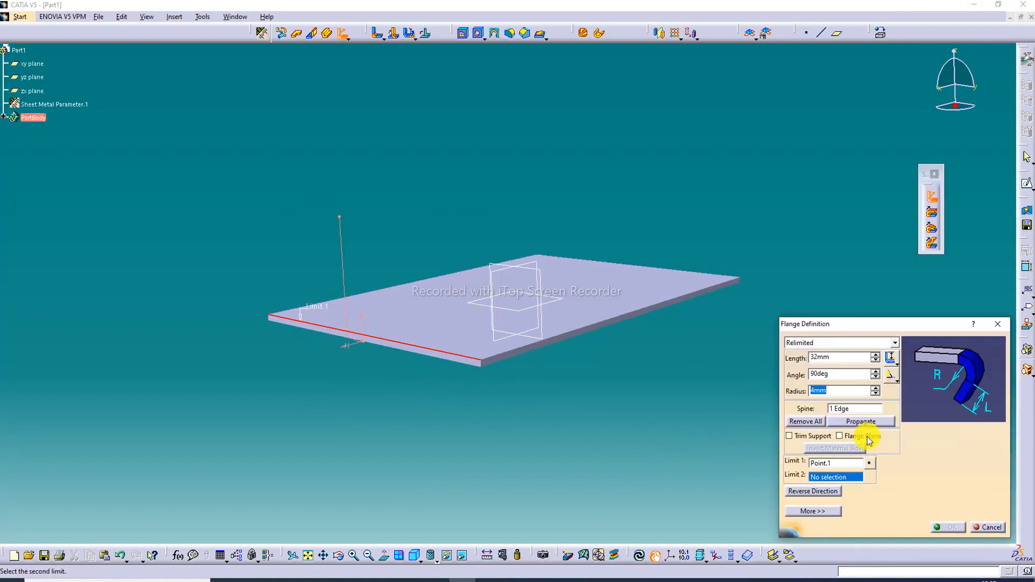
Create the second limit point about 17.2 mm from the edge's extremity and complete the relimited flange.
right_click(843, 477)
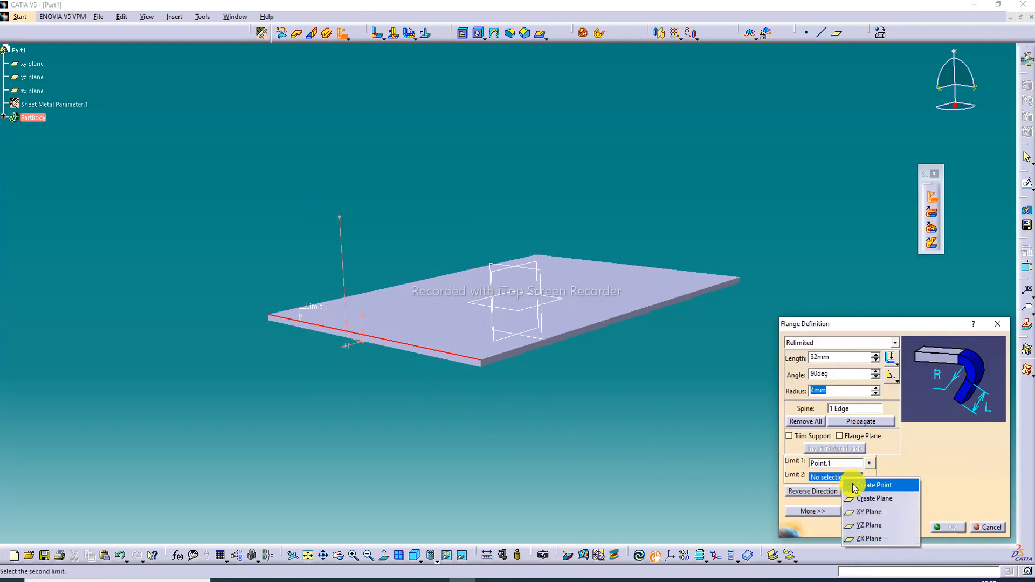
left_click(862, 484)
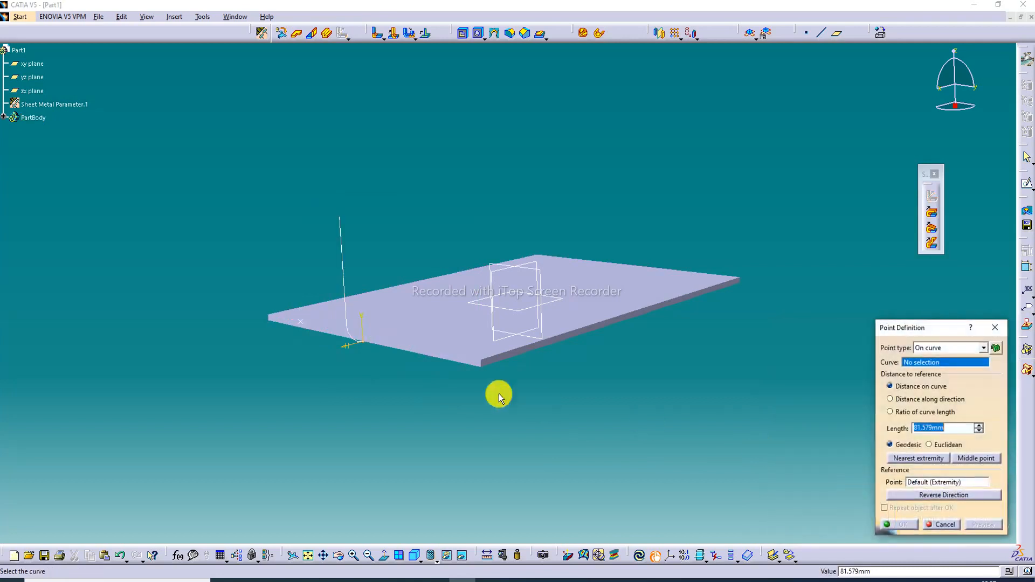
left_click(469, 357)
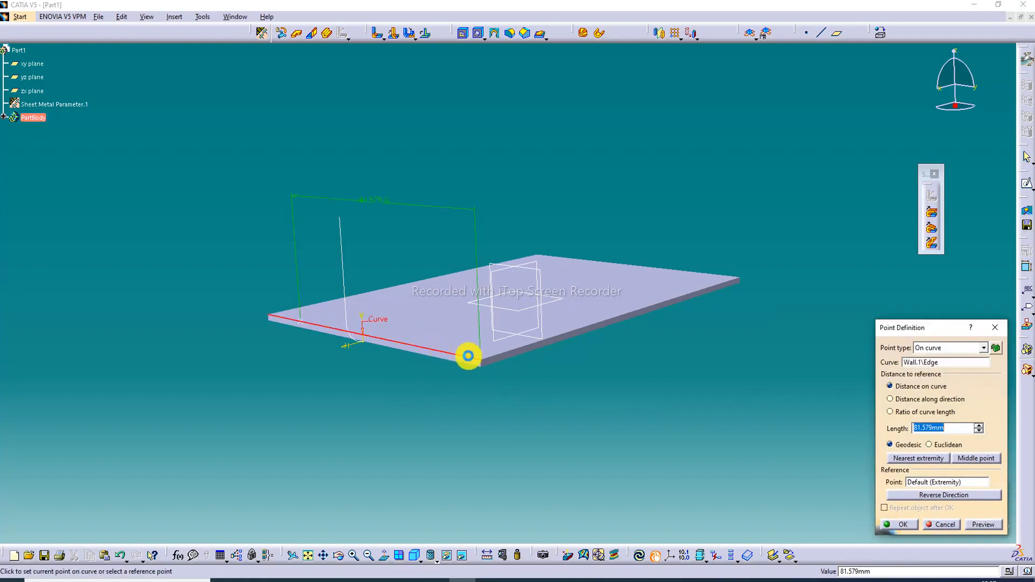
left_click(437, 352)
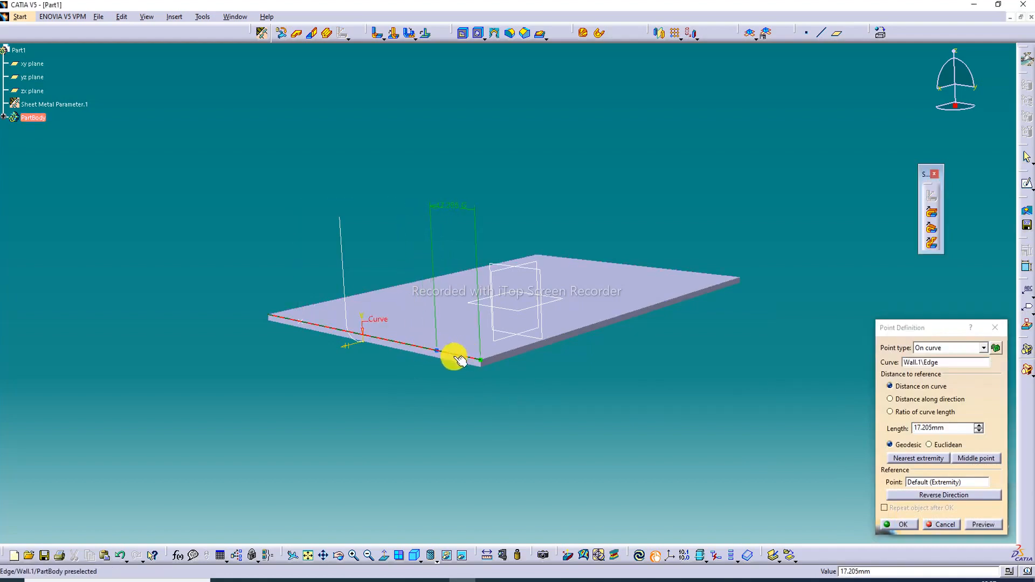
left_click(904, 524)
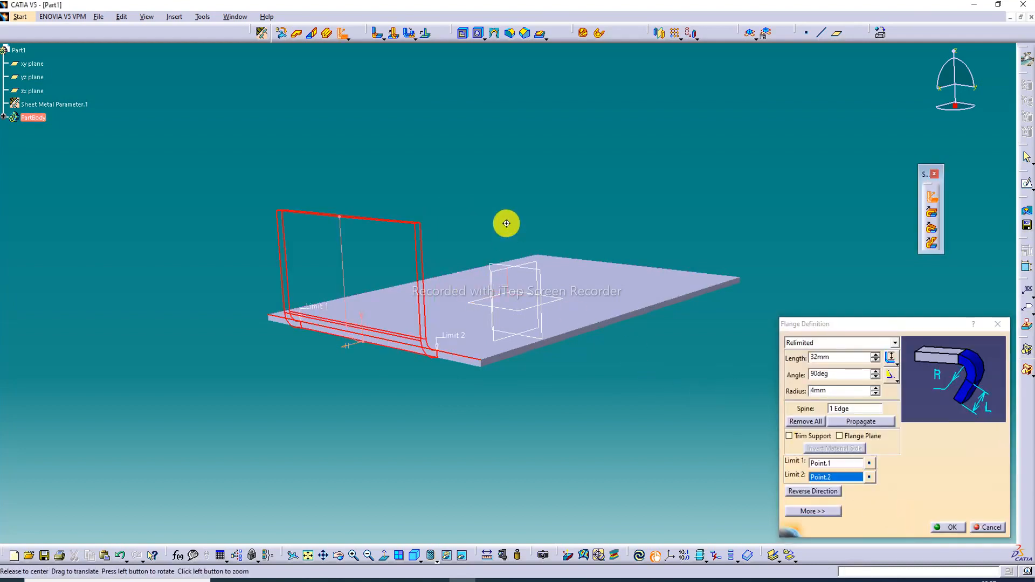
middle_click_drag(507, 223, 464, 319)
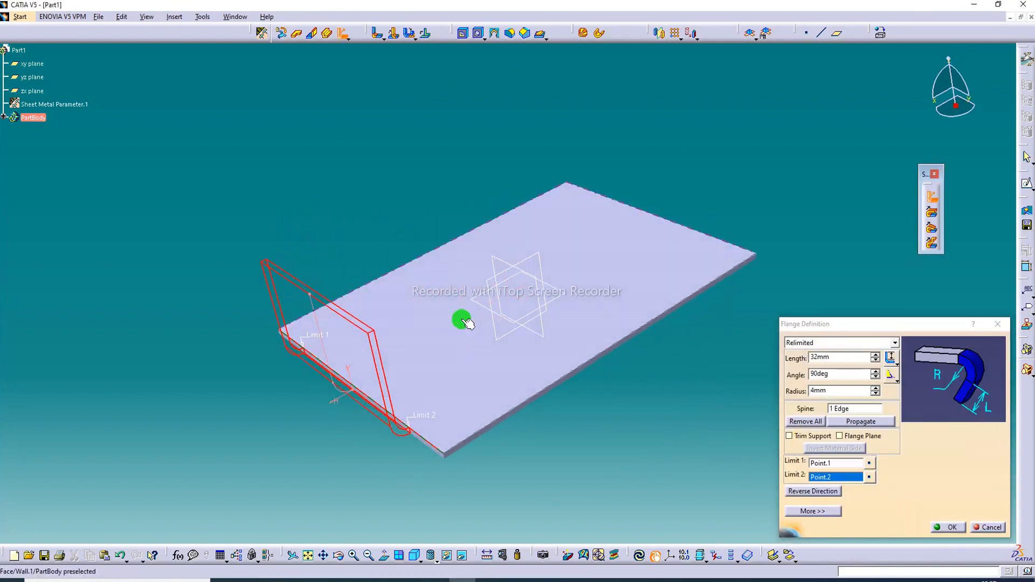
left_click(941, 528)
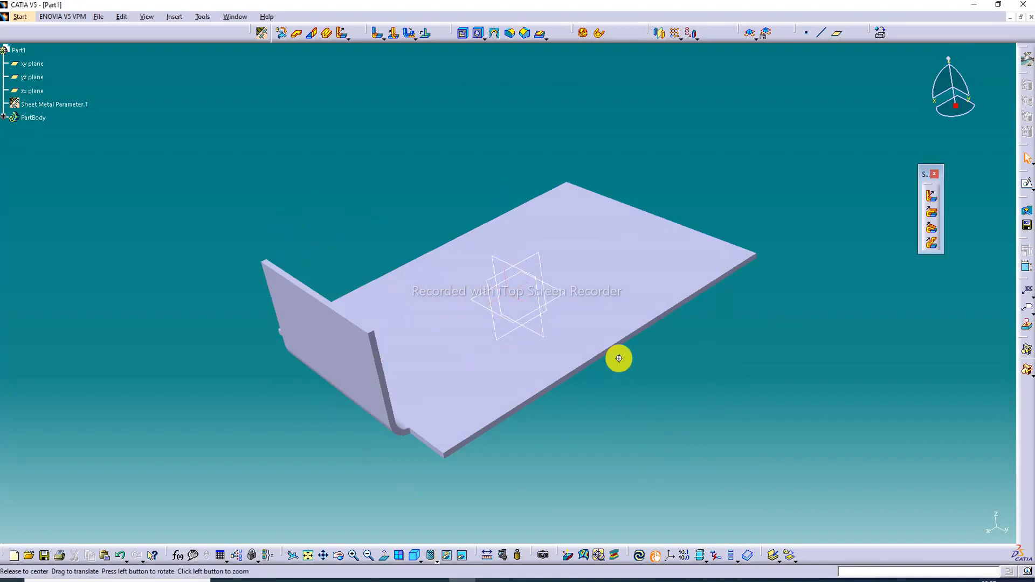
Set up a basic hem on the short edge opposite the flange, folding upward over the wall.
middle_click_drag(617, 358, 596, 372)
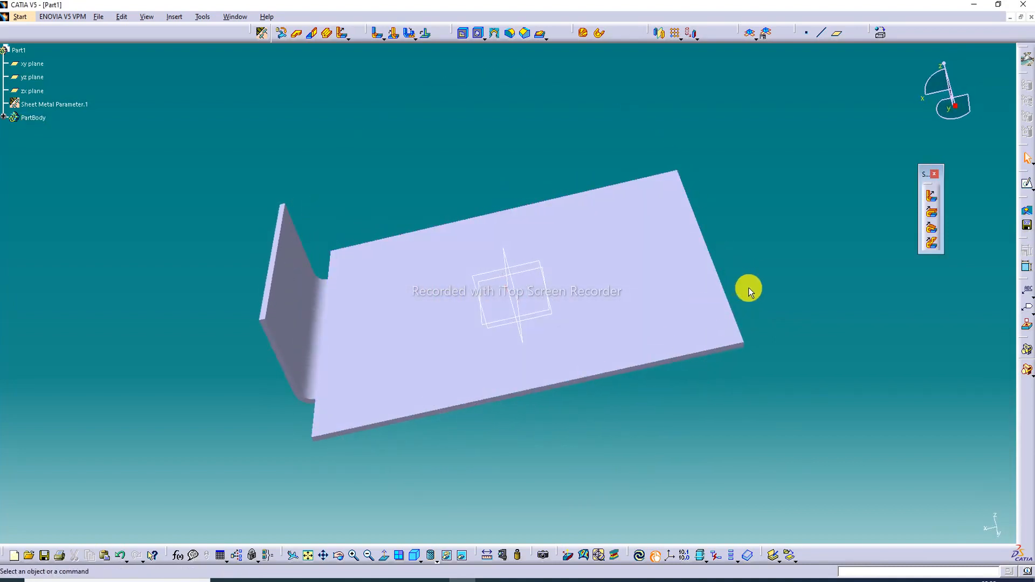
middle_click_drag(746, 287, 908, 258)
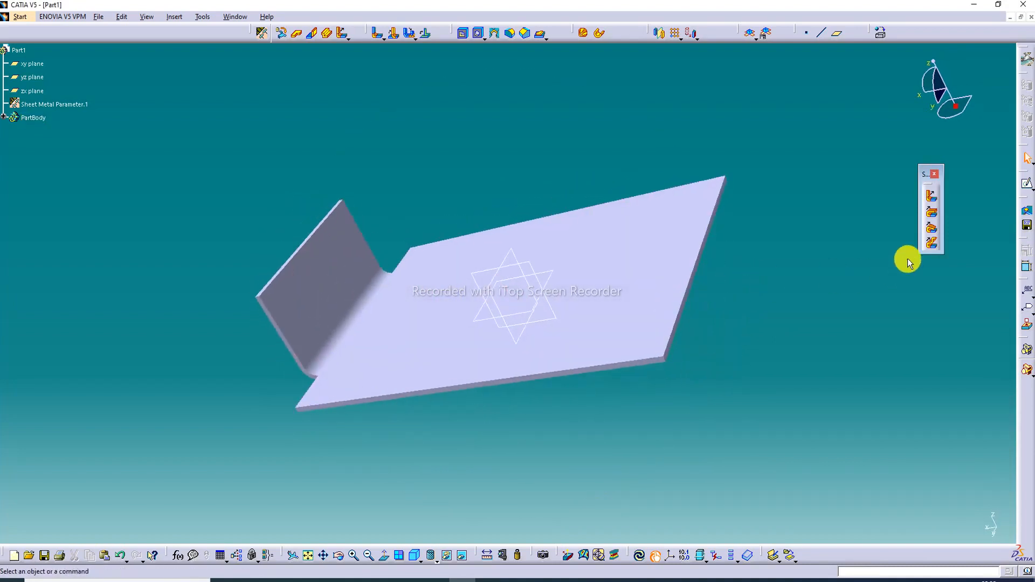
left_click(933, 214)
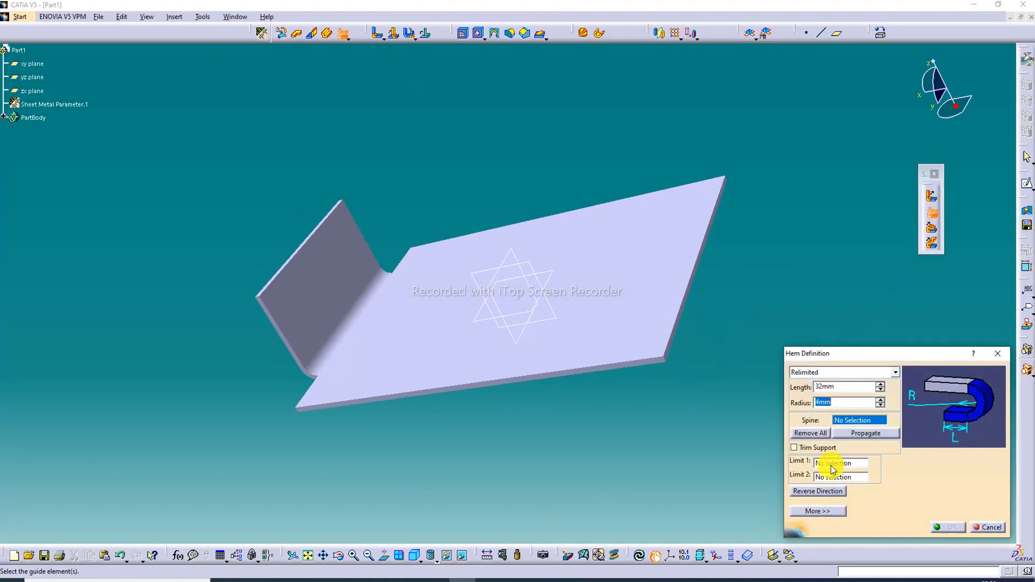
left_click(695, 275)
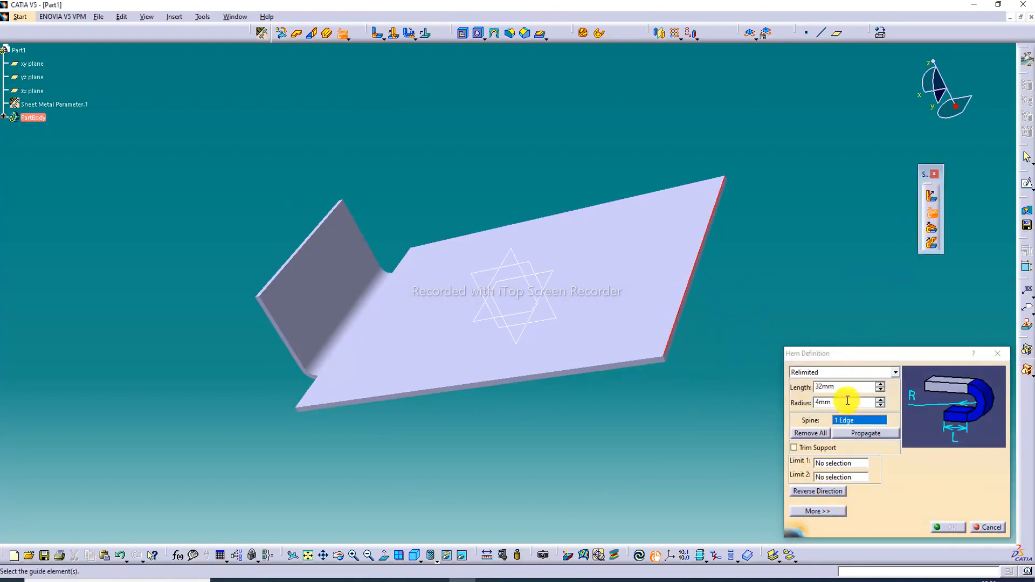
left_click(846, 372)
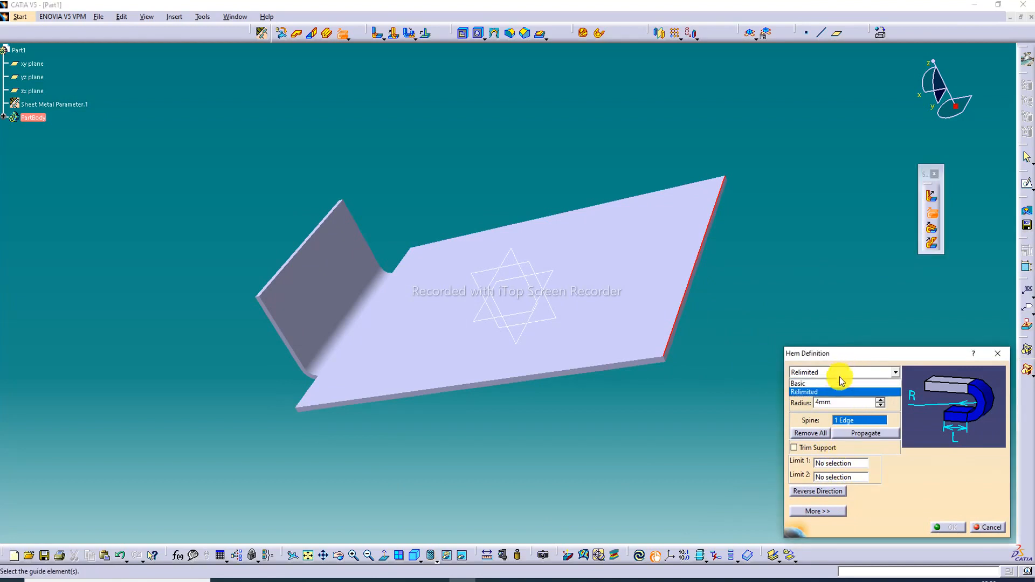
left_click(830, 381)
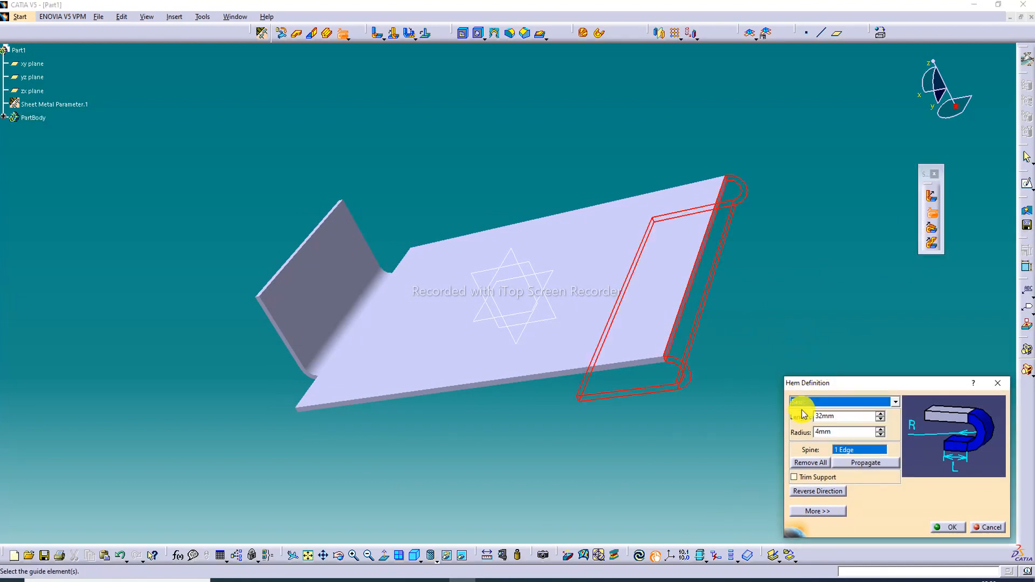
left_click(818, 491)
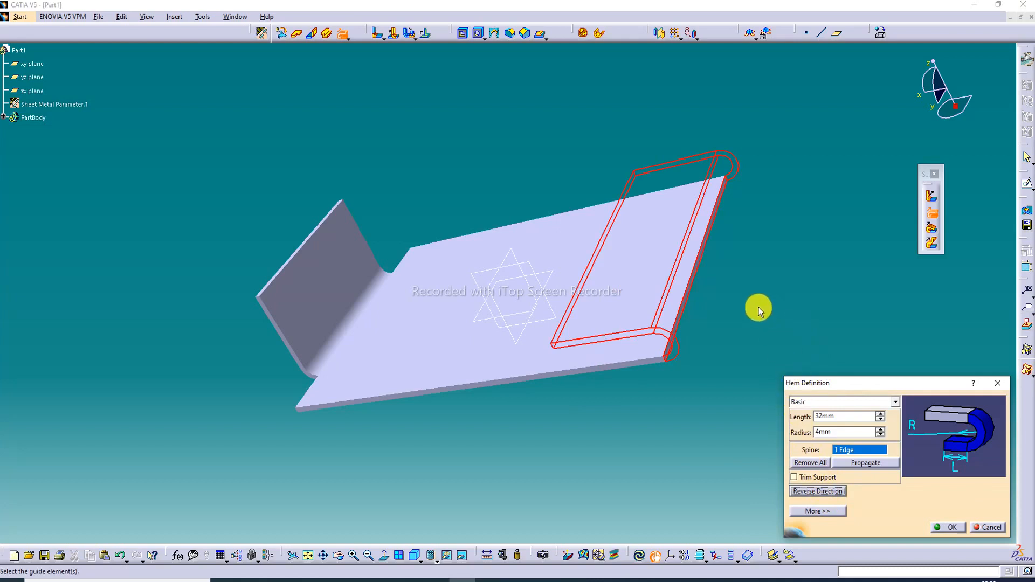
Set the hem's radius to 9 mm and its length to 33 mm.
middle_click_drag(740, 317, 682, 252)
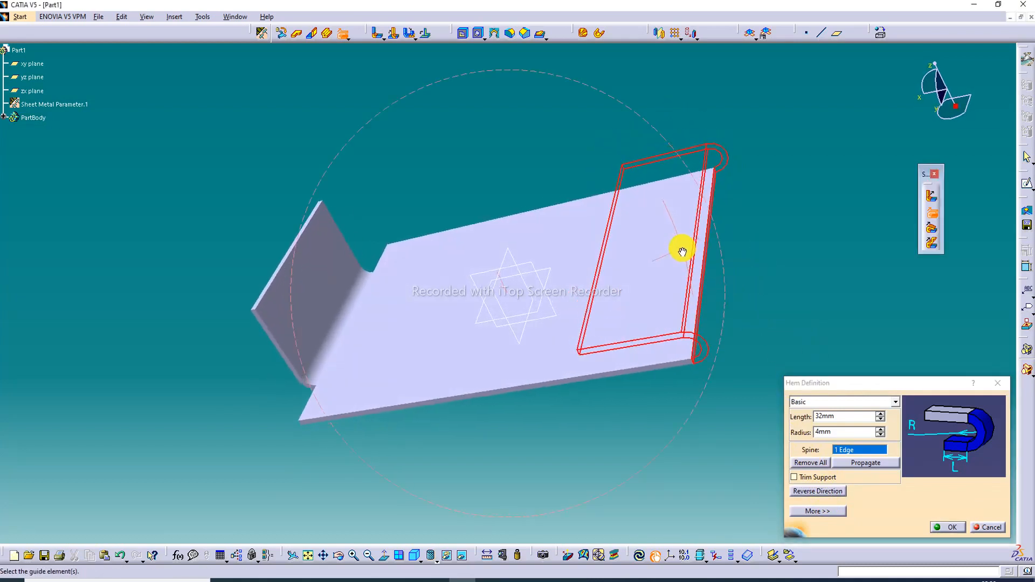
left_click(881, 430)
left_click(882, 429)
left_click(882, 430)
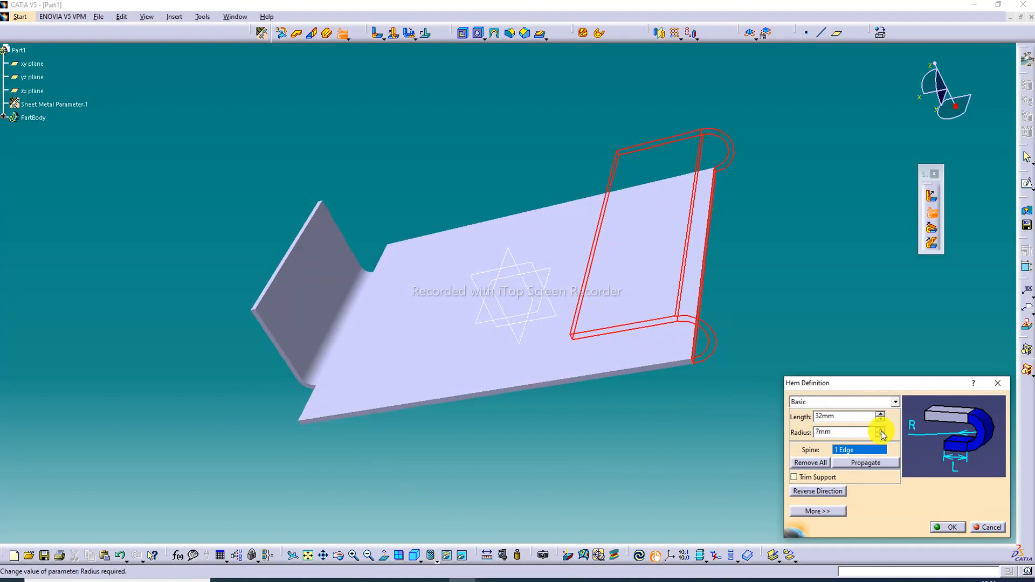
left_click(882, 430)
left_click(881, 430)
left_click(881, 416)
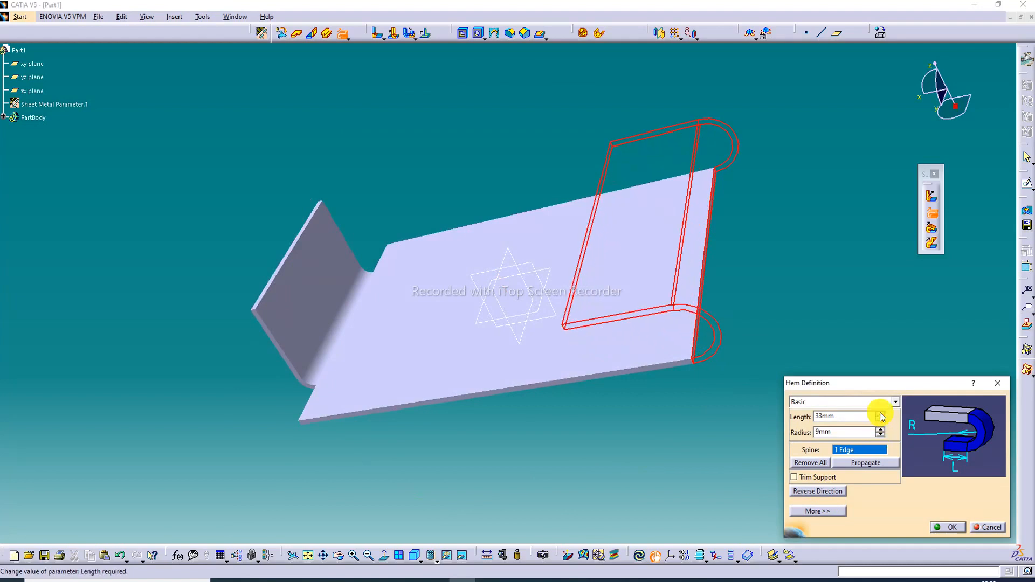
Make the hem relimited and create its first limit as a point on the hem edge, about 17.4 mm from the extremity.
left_click(830, 402)
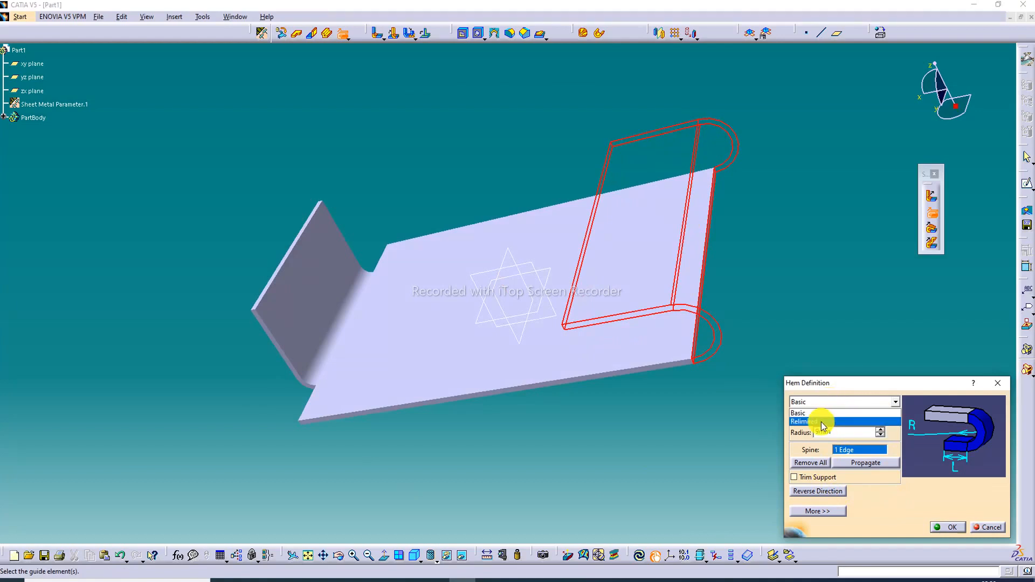
left_click(825, 418)
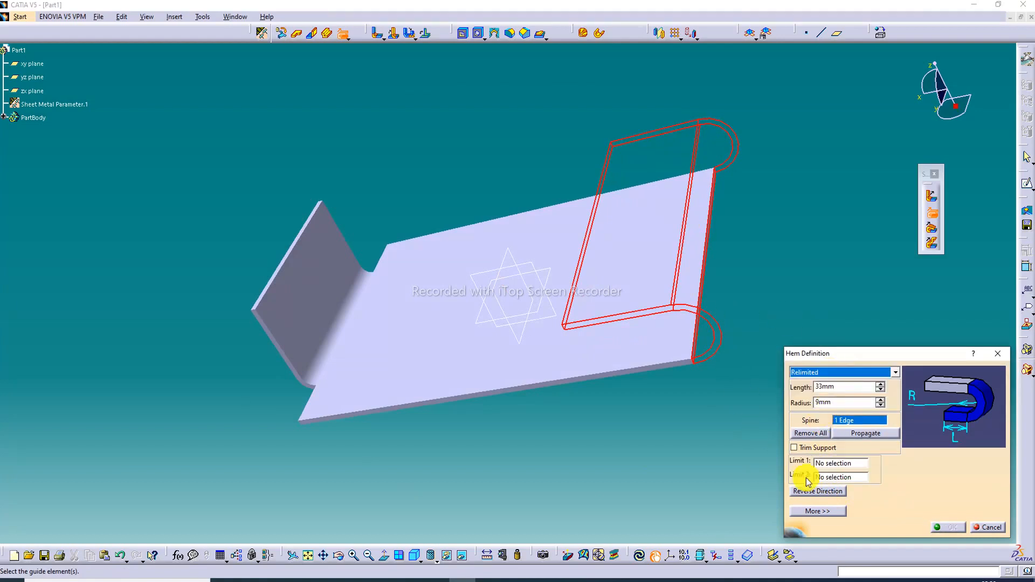
left_click(829, 462)
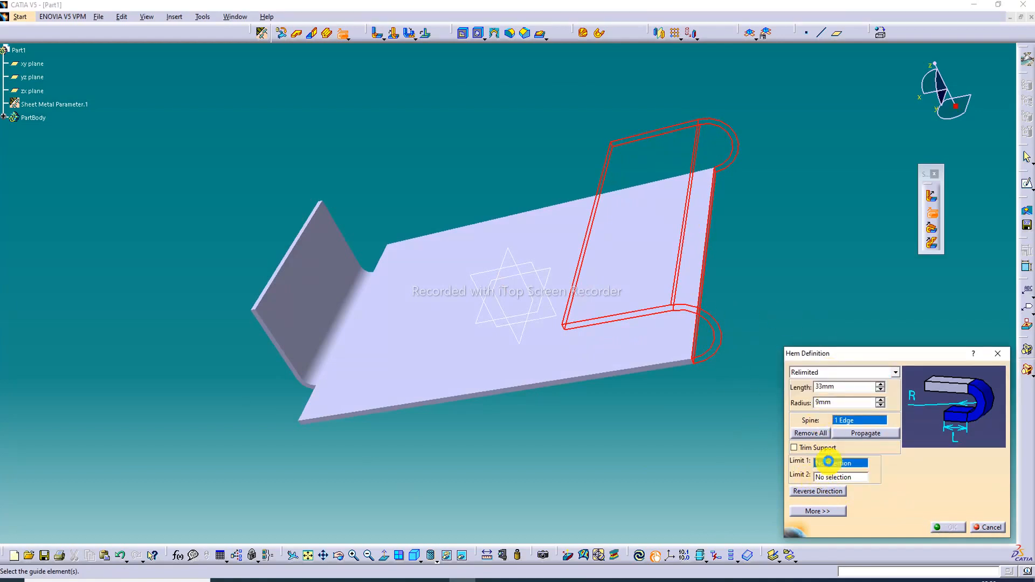
right_click(860, 462)
left_click(868, 469)
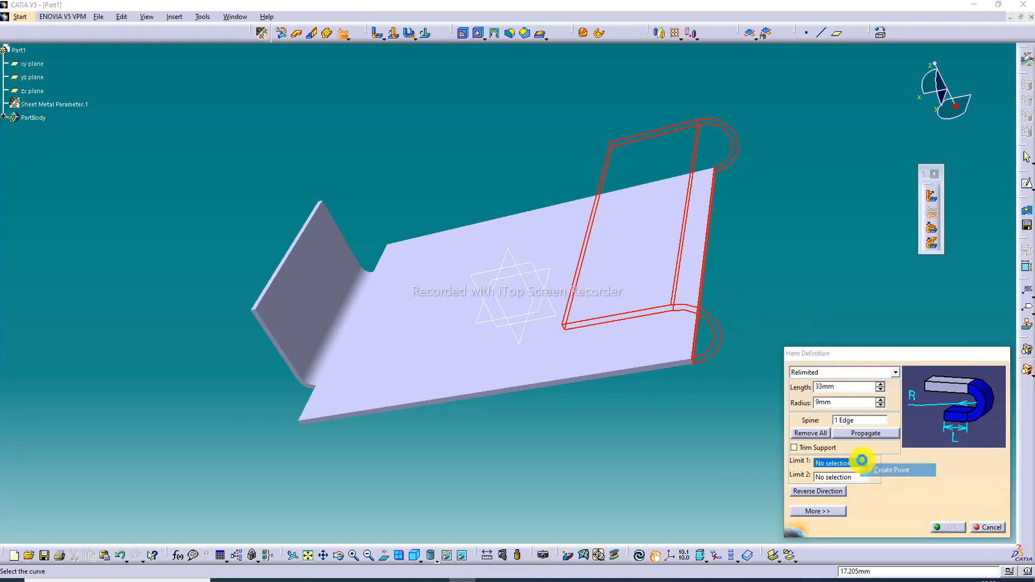
middle_click_drag(719, 355, 677, 345)
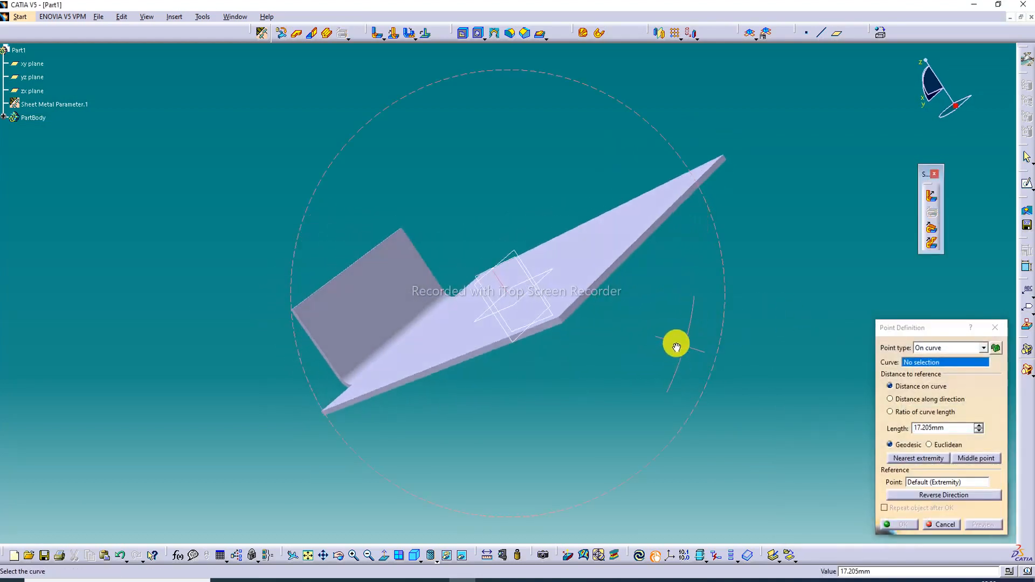
left_click(580, 298)
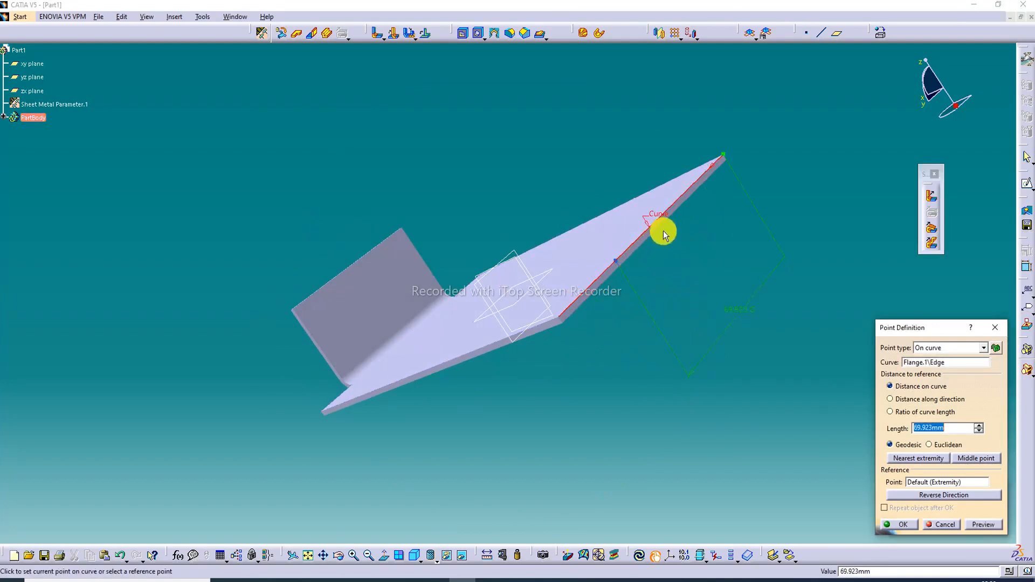
left_click(701, 180)
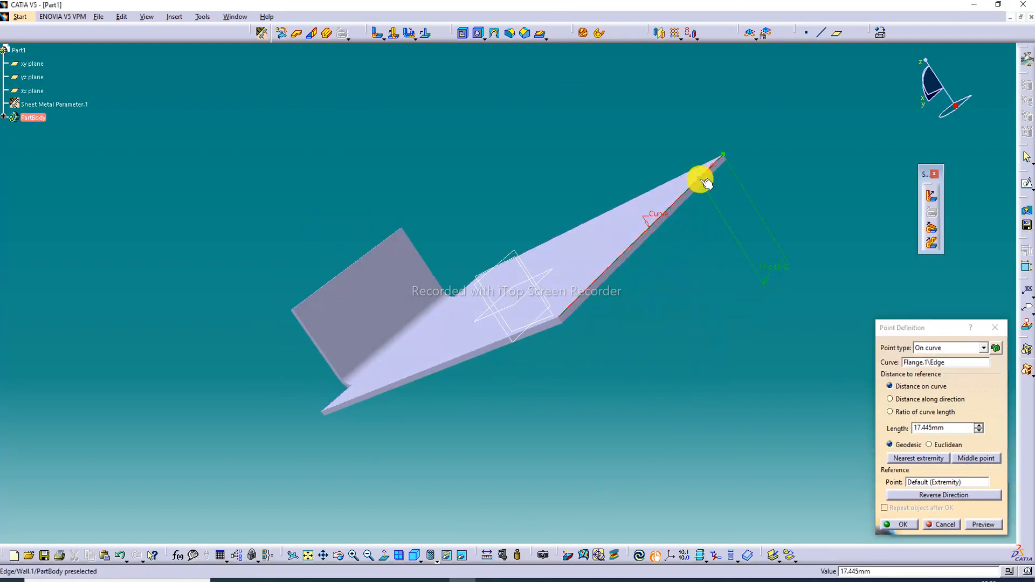
left_click(905, 526)
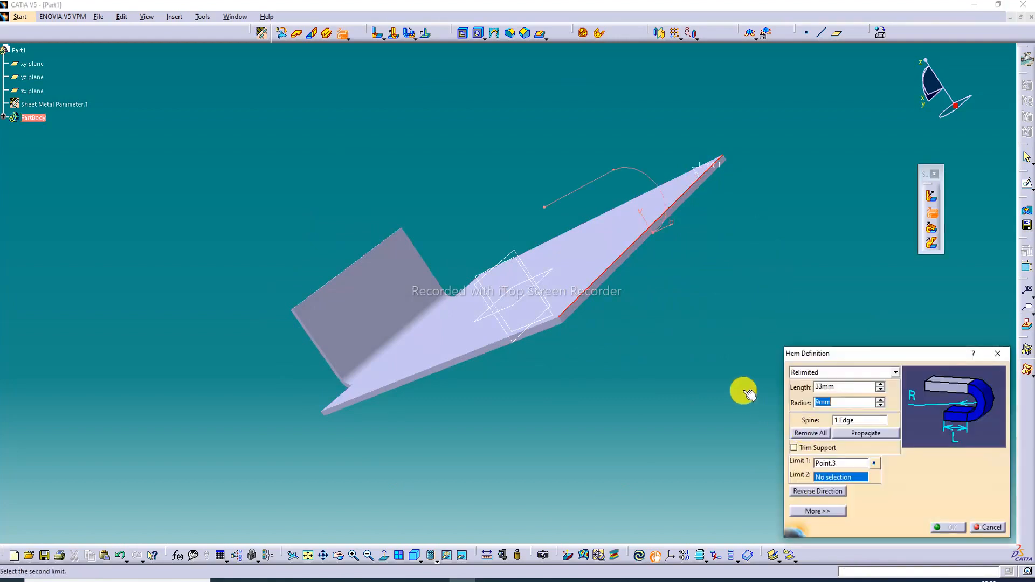
Create the hem's second limit as a point on the hem edge, about 85.8 mm from the extremity, and complete the relimited hem.
right_click(837, 476)
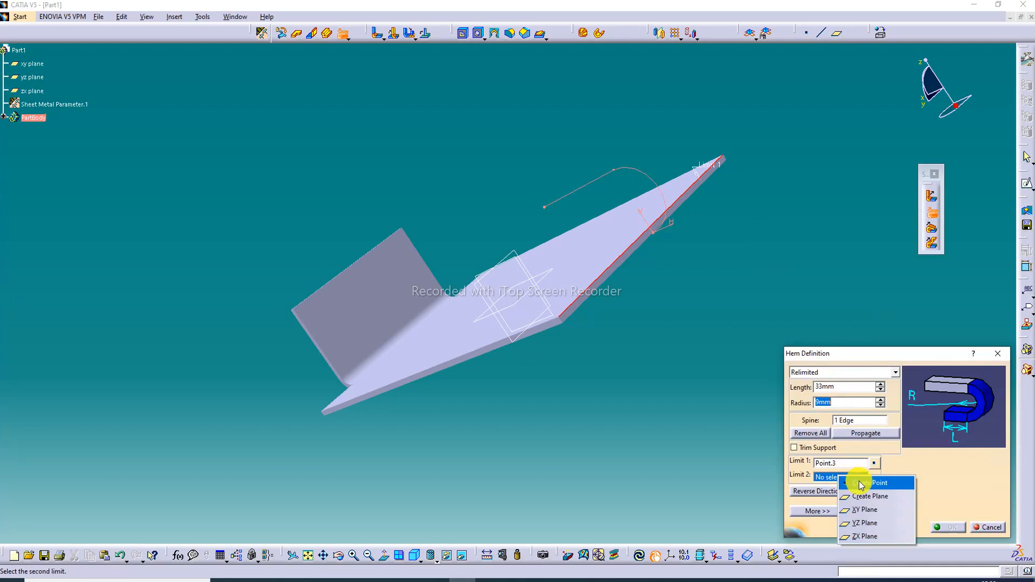
left_click(862, 484)
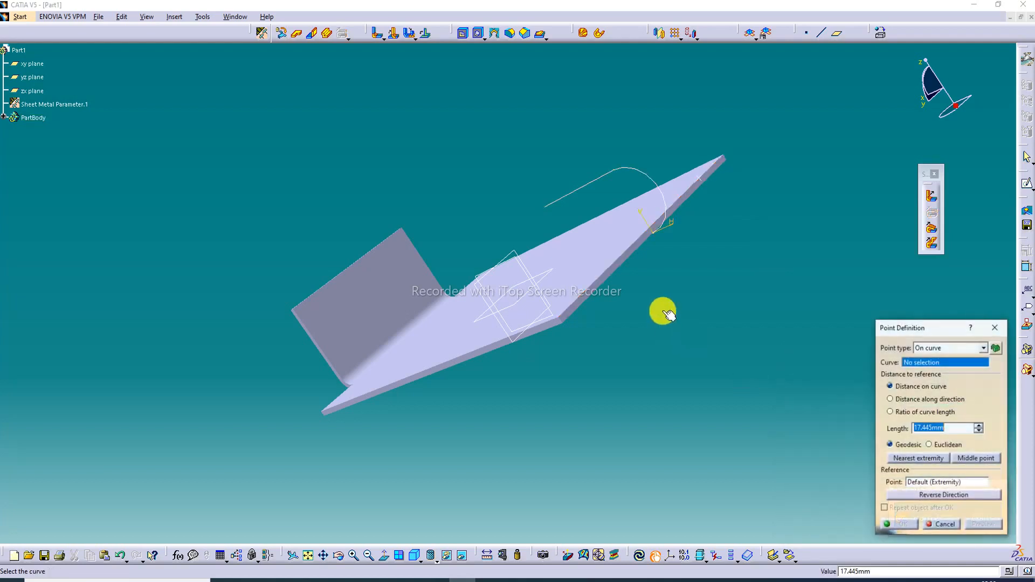
left_click(579, 302)
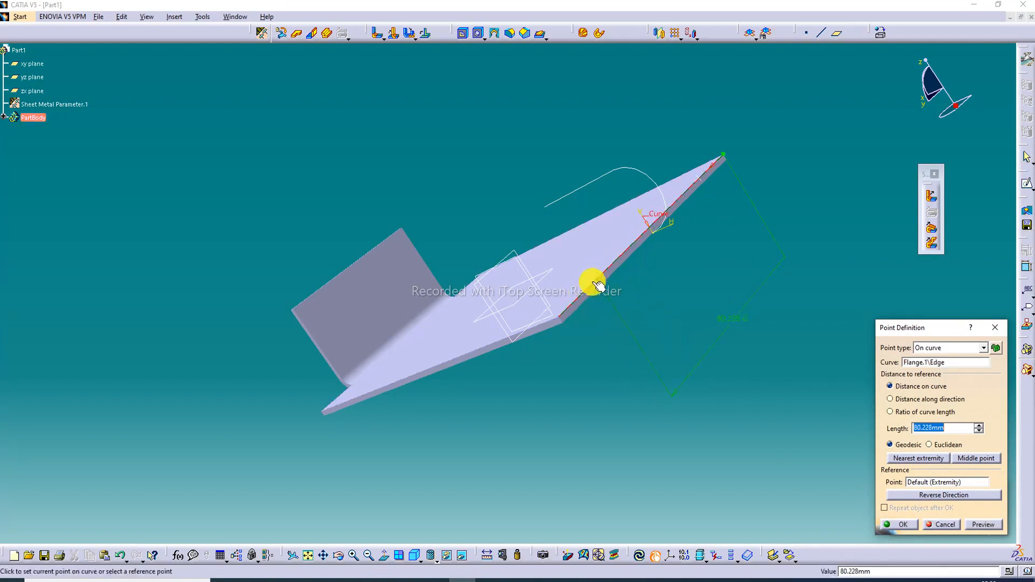
left_click(589, 294)
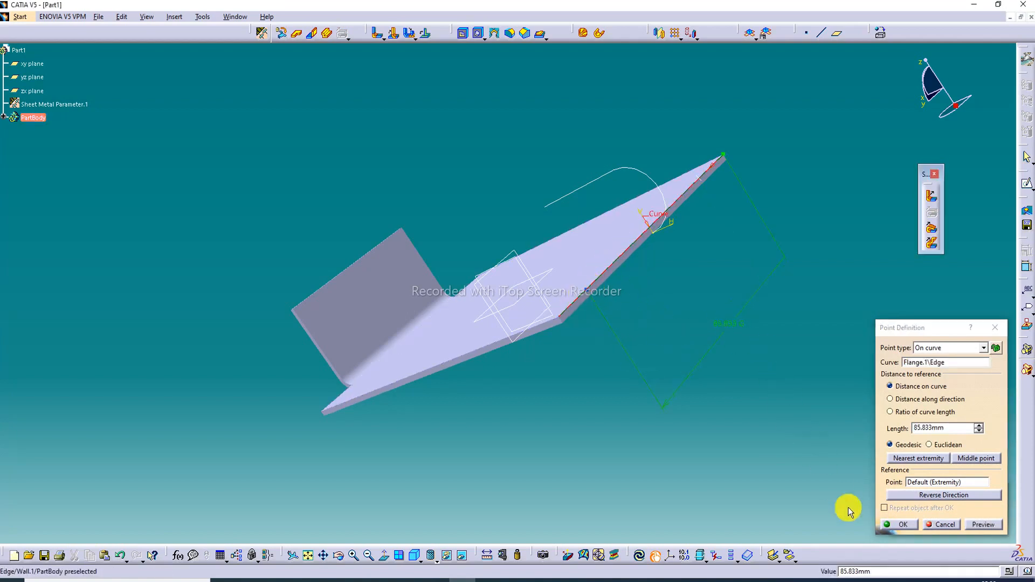
left_click(902, 524)
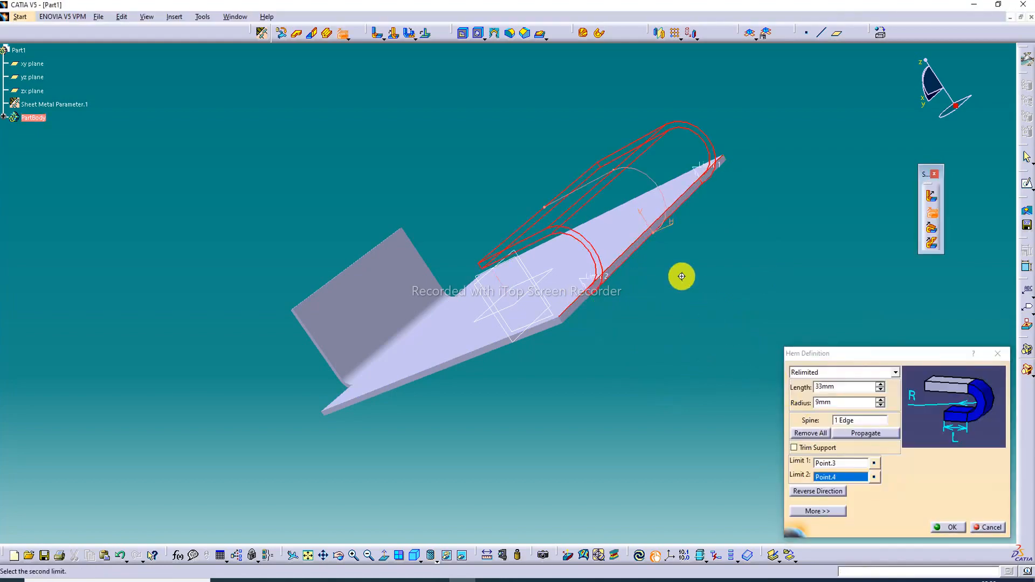
middle_click_drag(682, 277, 731, 330)
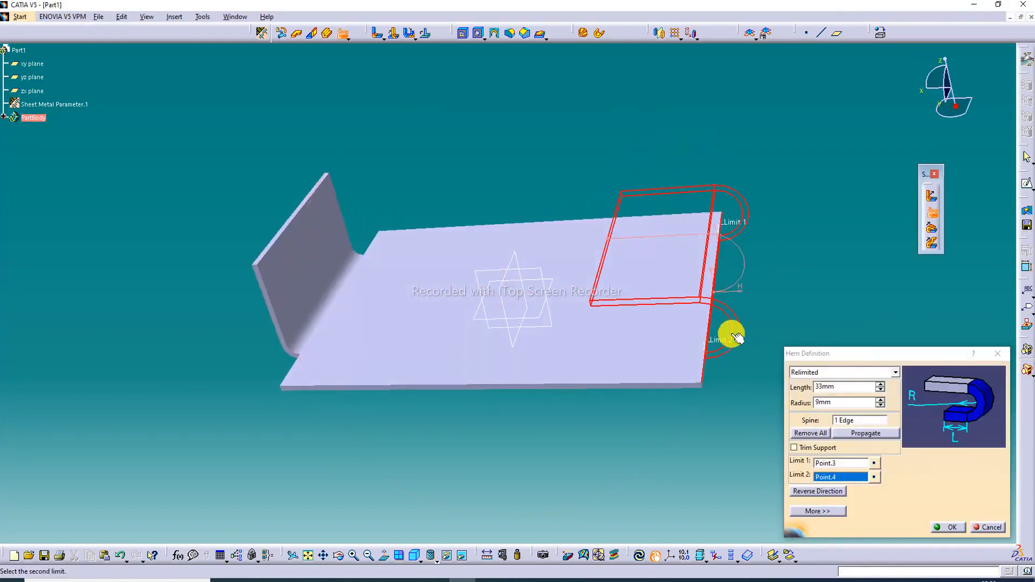
left_click(950, 527)
Apply the Steel material from the Metal family of the default material catalog to the part body.
middle_click_drag(814, 266, 805, 303)
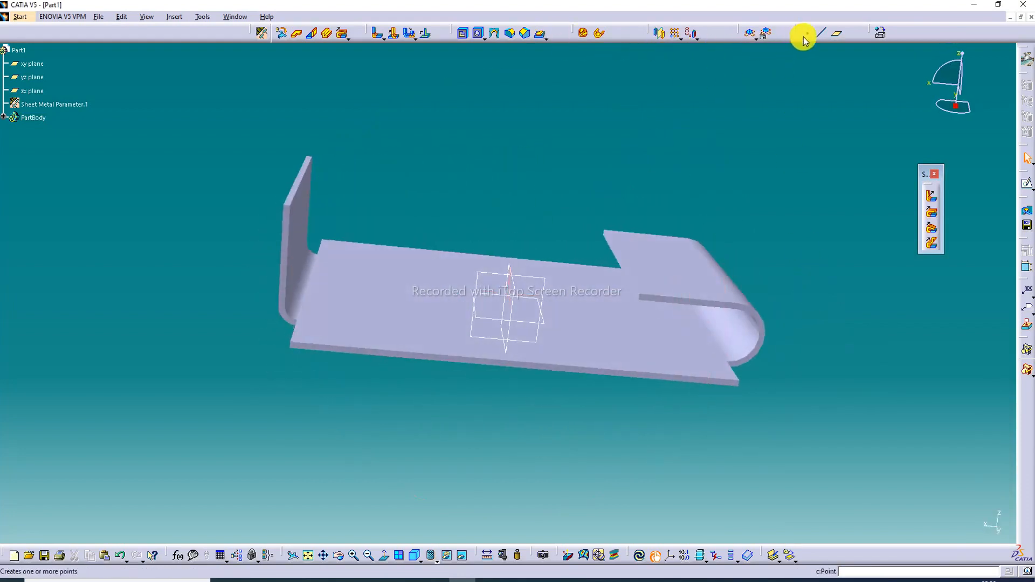
left_click(879, 32)
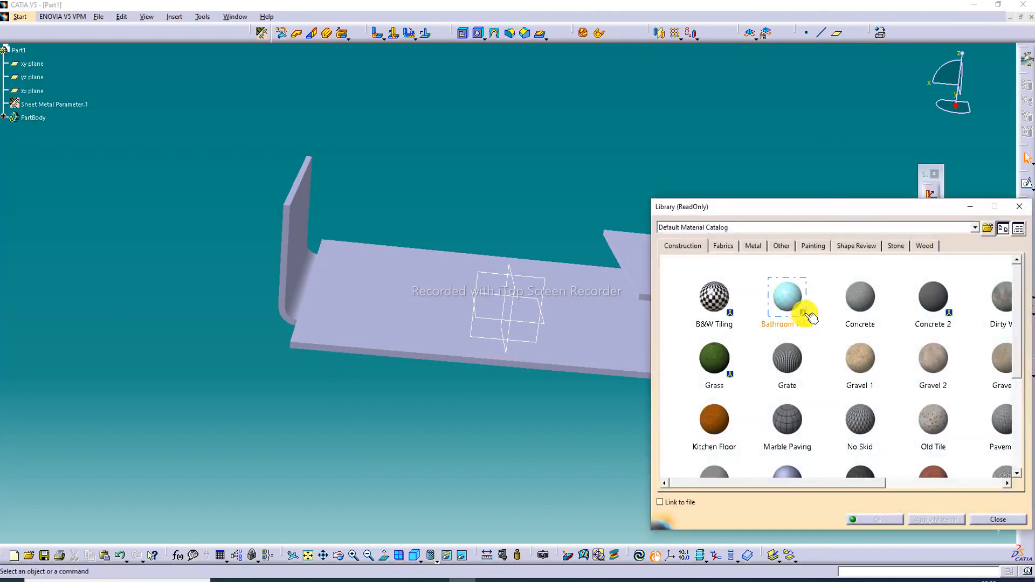
left_click(754, 246)
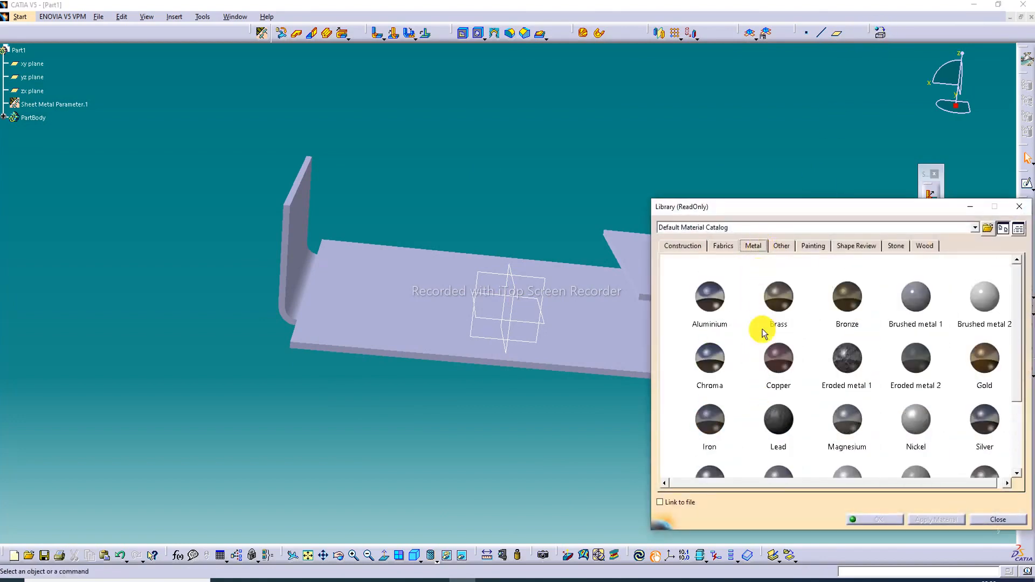
scroll(765, 331, "down", 2)
scroll(716, 409, "down", 1)
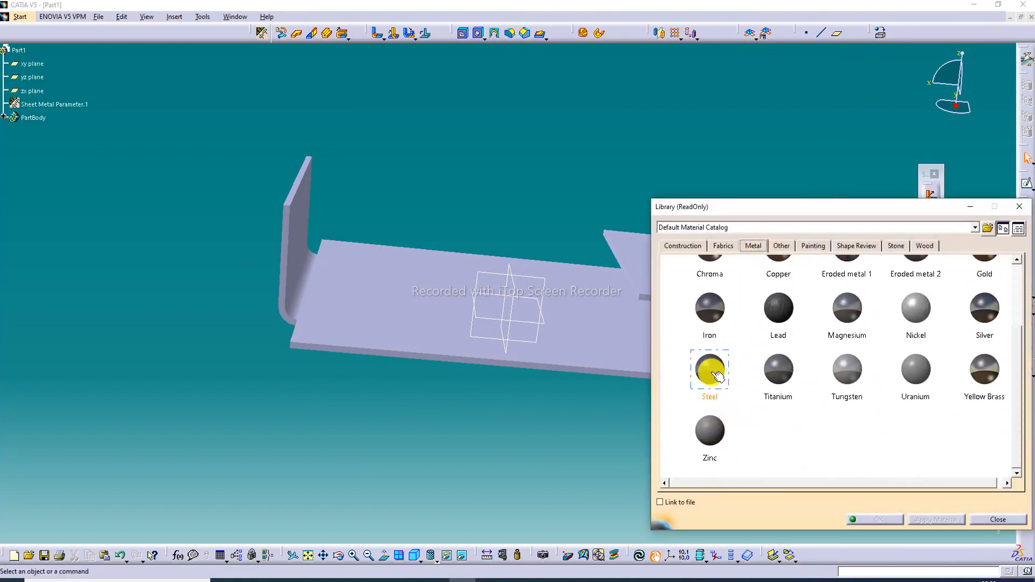
left_click_drag(708, 370, 586, 322)
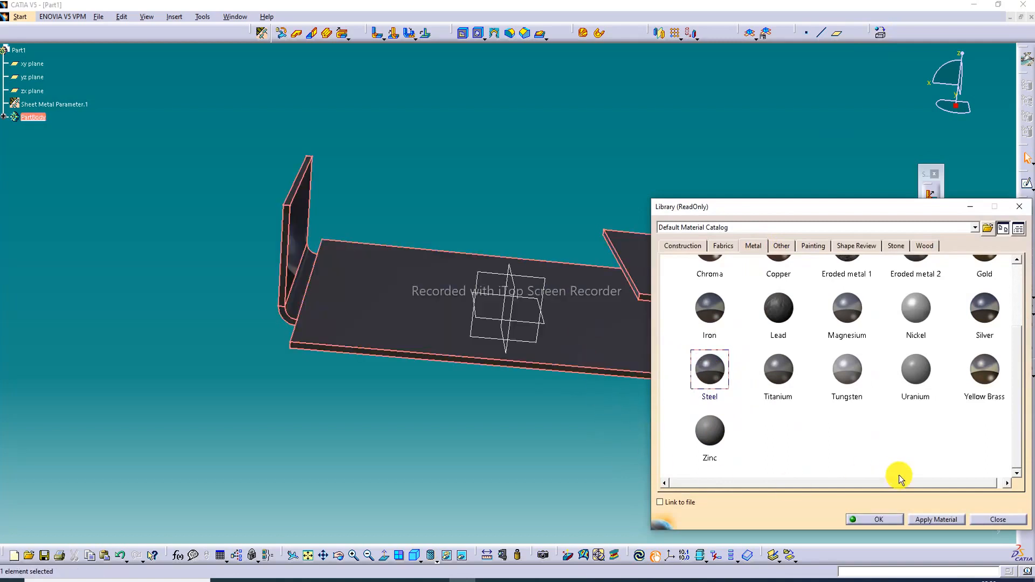
left_click(879, 520)
left_click(531, 173)
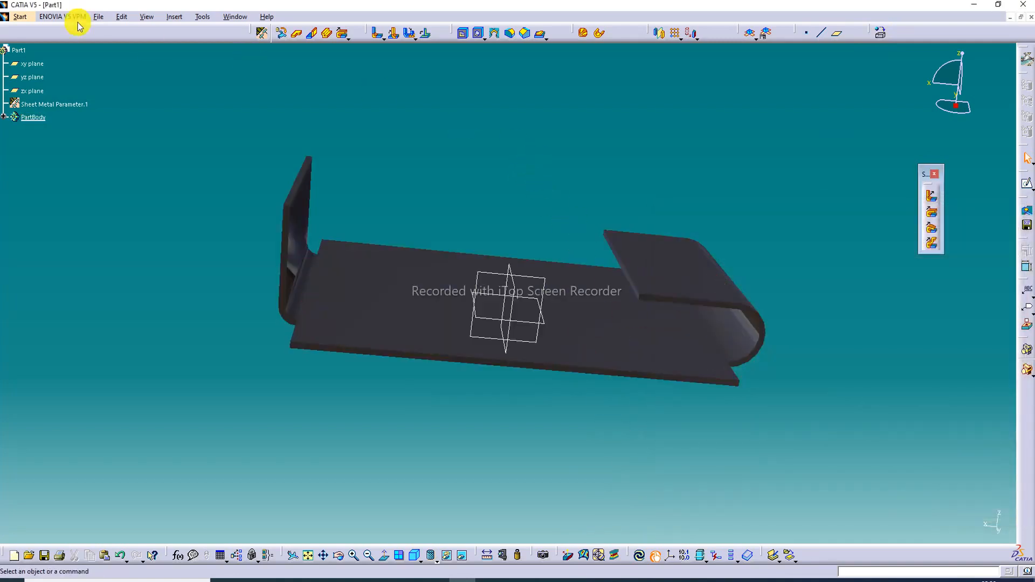
Open the properties of the Steel material applied to the part body and raise its reflectivity to about 0.95.
left_click(3, 116)
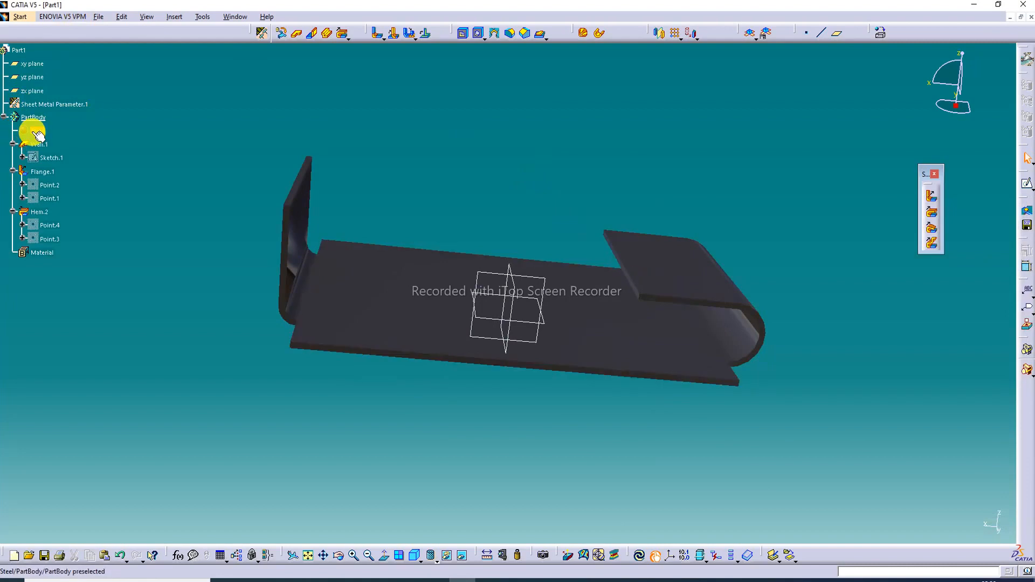
left_click(34, 132)
double_click(33, 132)
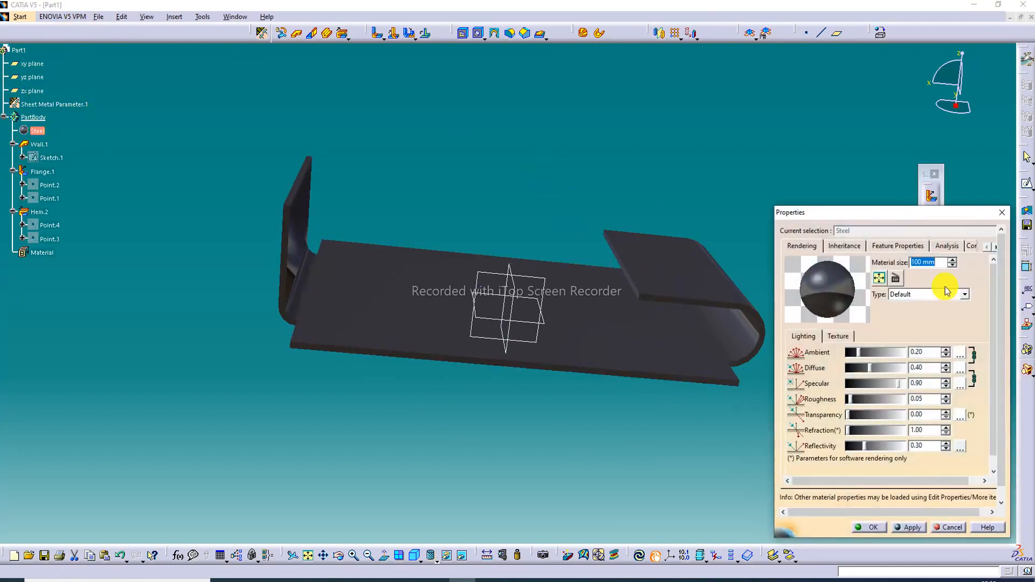
left_click_drag(865, 449, 902, 448)
Preview the Desert reflection, then assign the predefined Garden reflection to the Steel material and accept its properties.
left_click(960, 446)
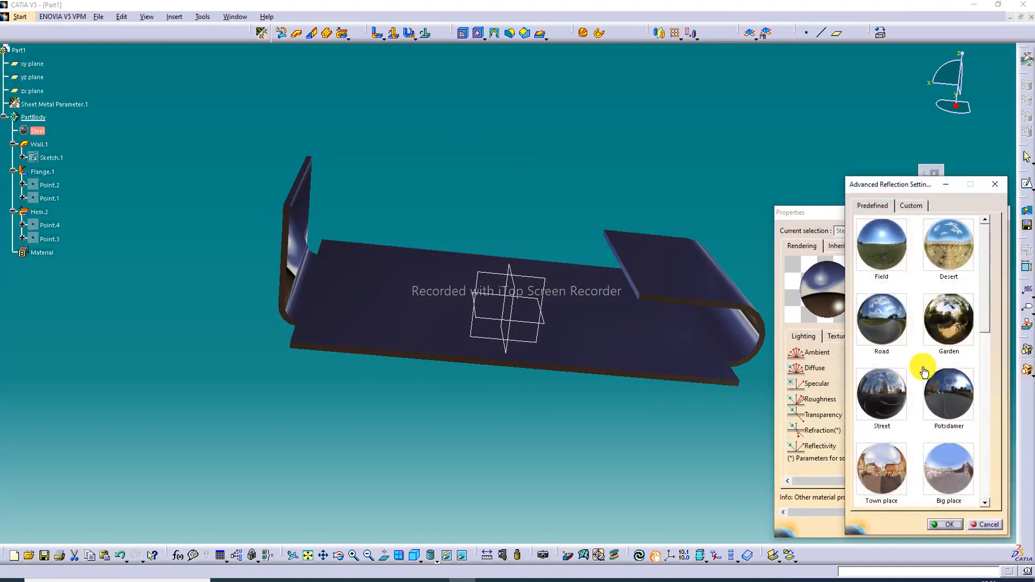
left_click(947, 250)
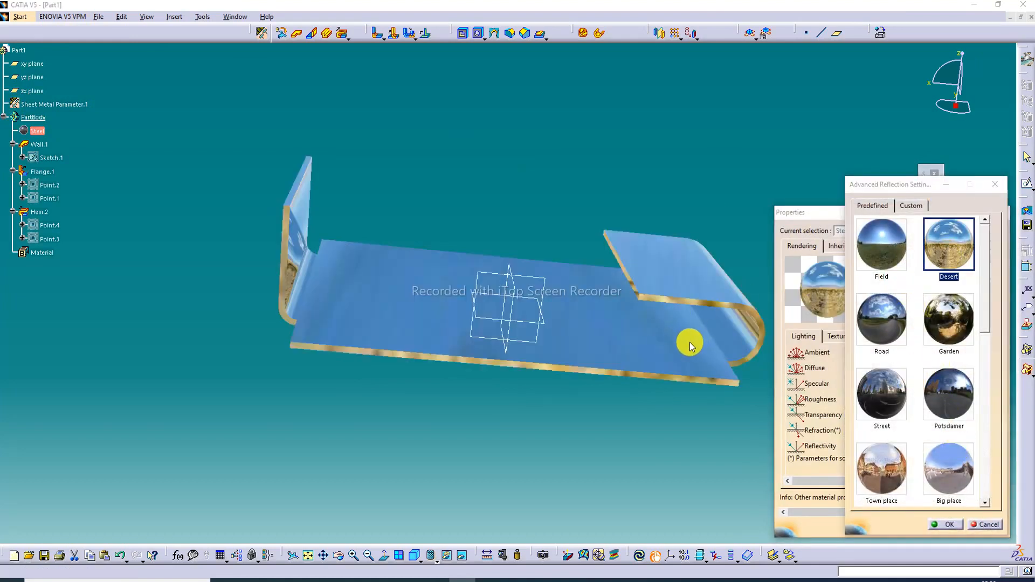
left_click(943, 326)
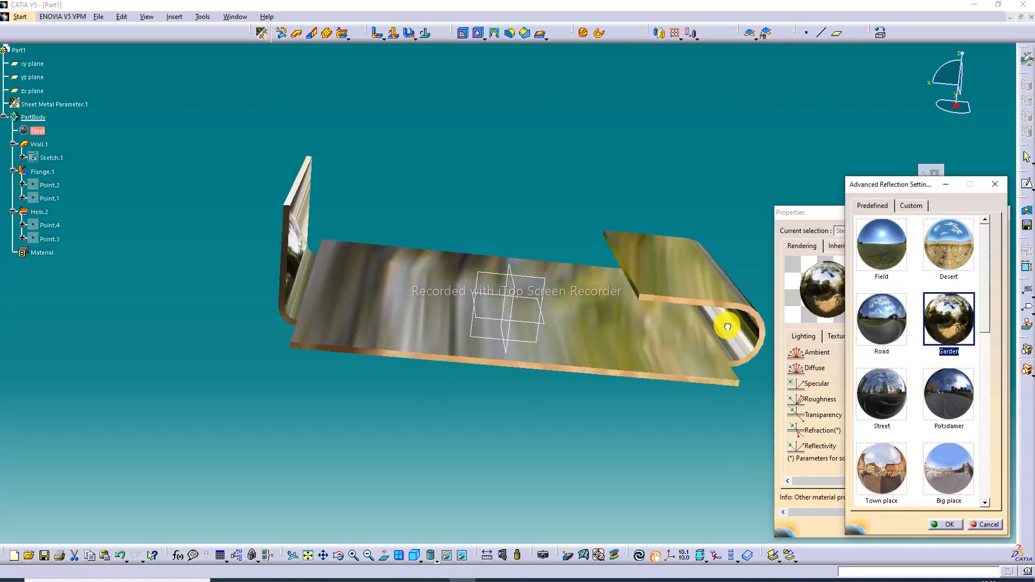
left_click(945, 523)
left_click(882, 528)
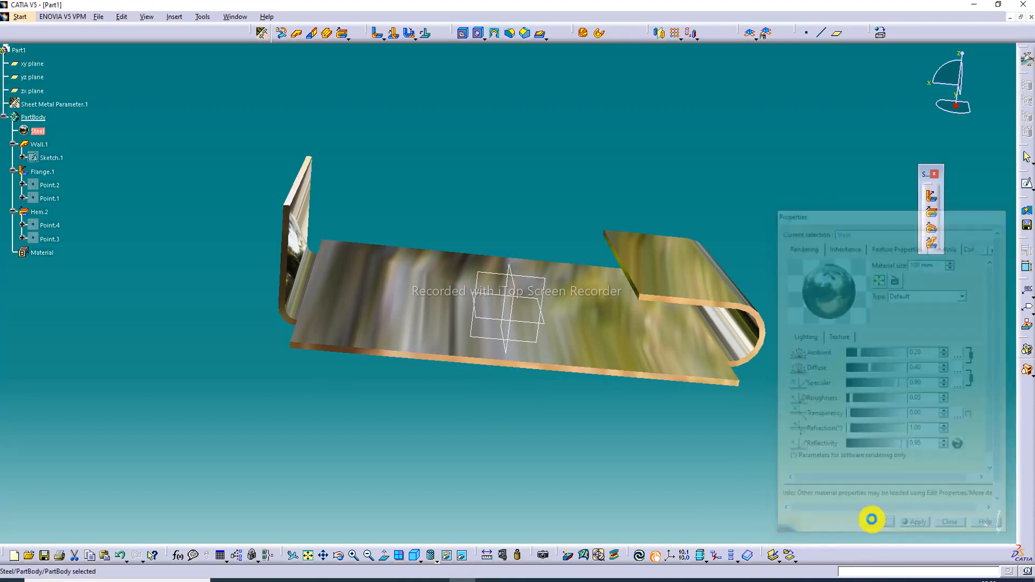
Examine the steel-rendered wall, relimited flange and relimited hem from the isometric view and several other angles, near and far.
middle_click_drag(753, 289, 678, 370)
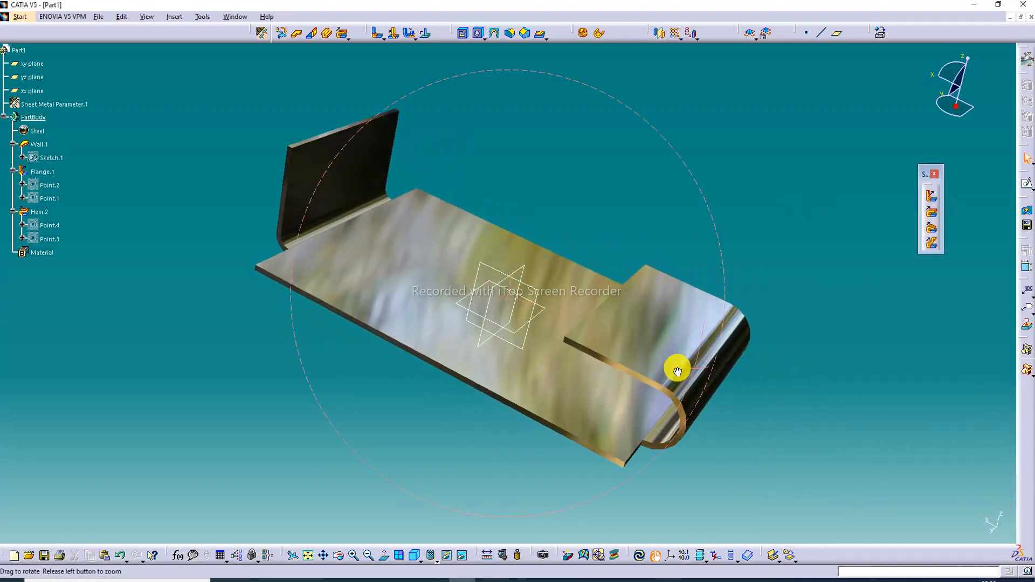
left_click(415, 556)
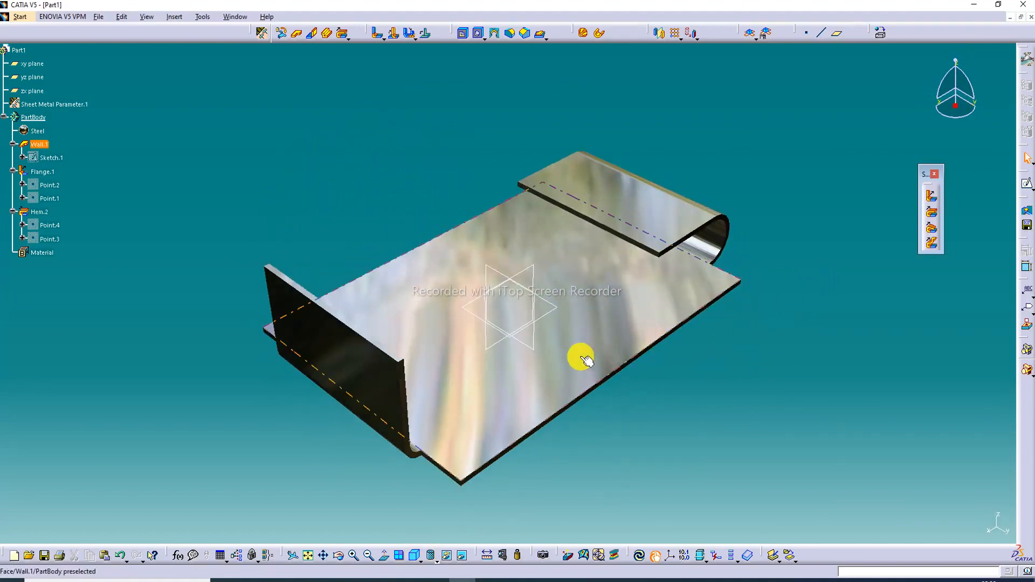
middle_click_drag(581, 356, 550, 349)
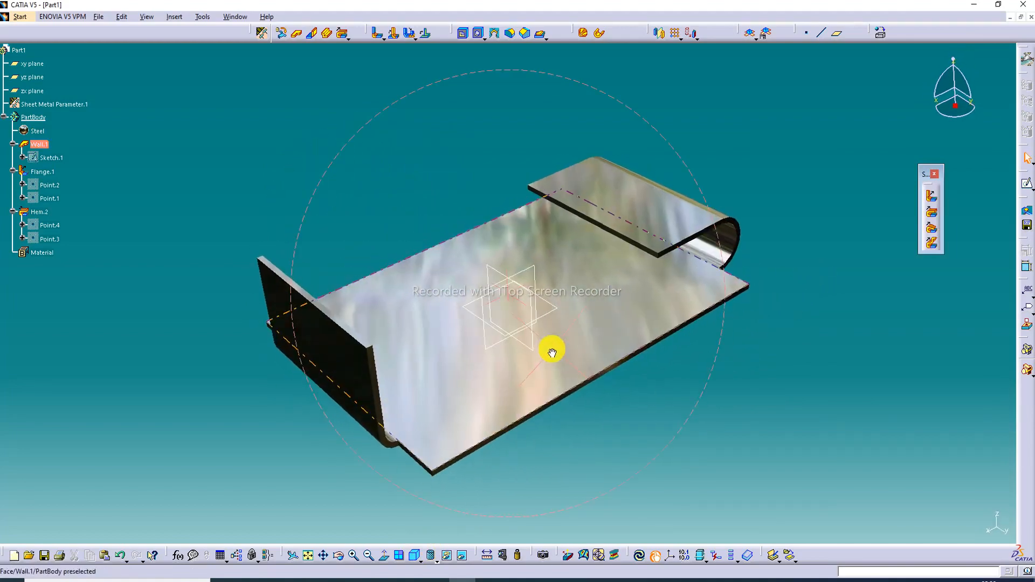
left_click(306, 559)
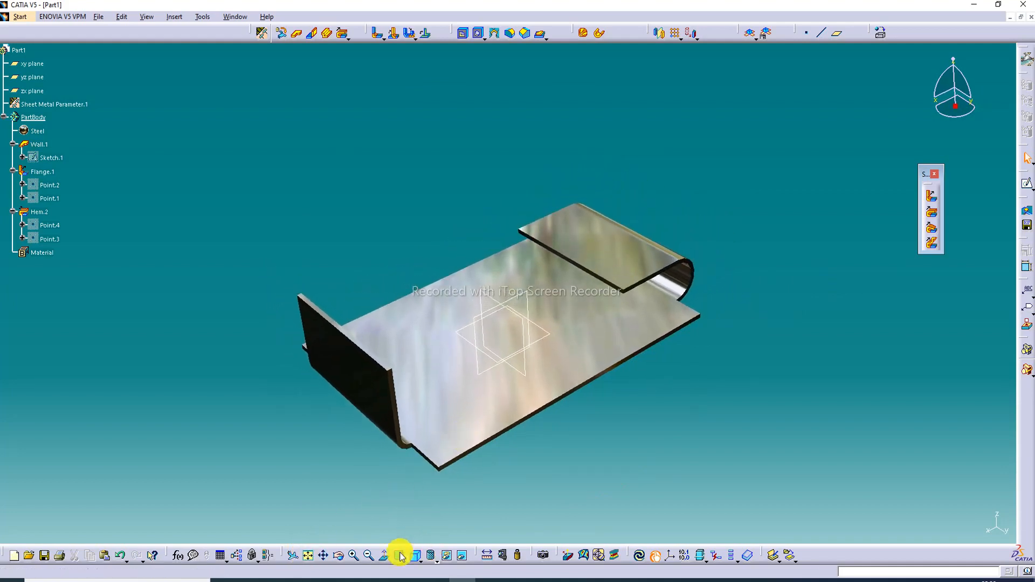
left_click(353, 557)
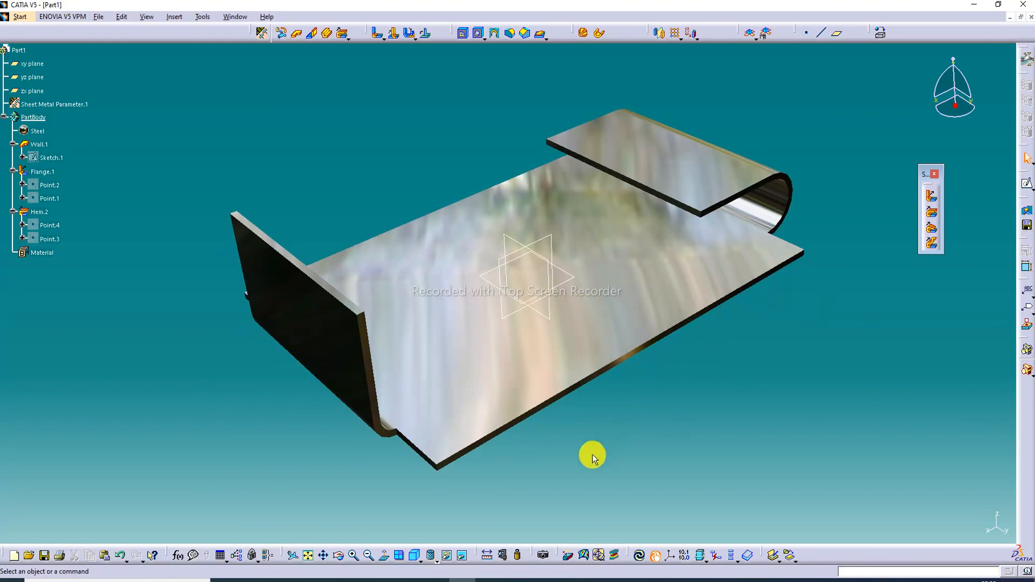
middle_click_drag(493, 374, 346, 320)
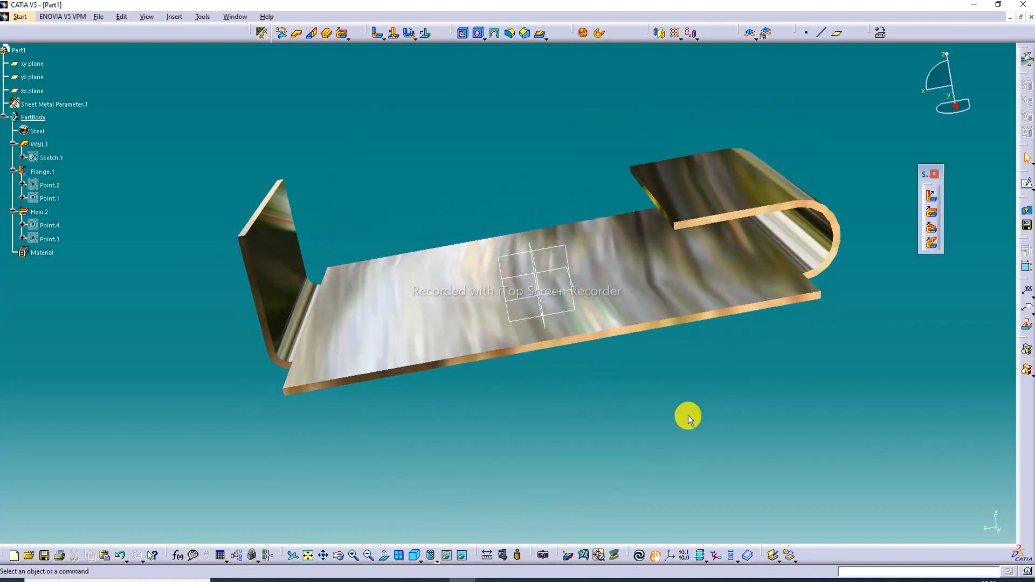
middle_click_drag(659, 289, 634, 312)
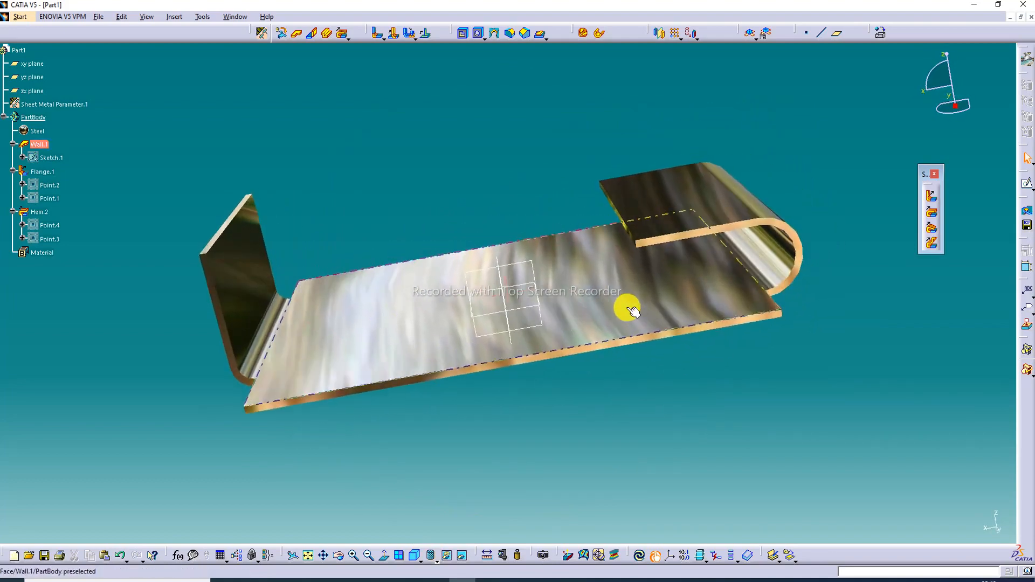
left_click(355, 554)
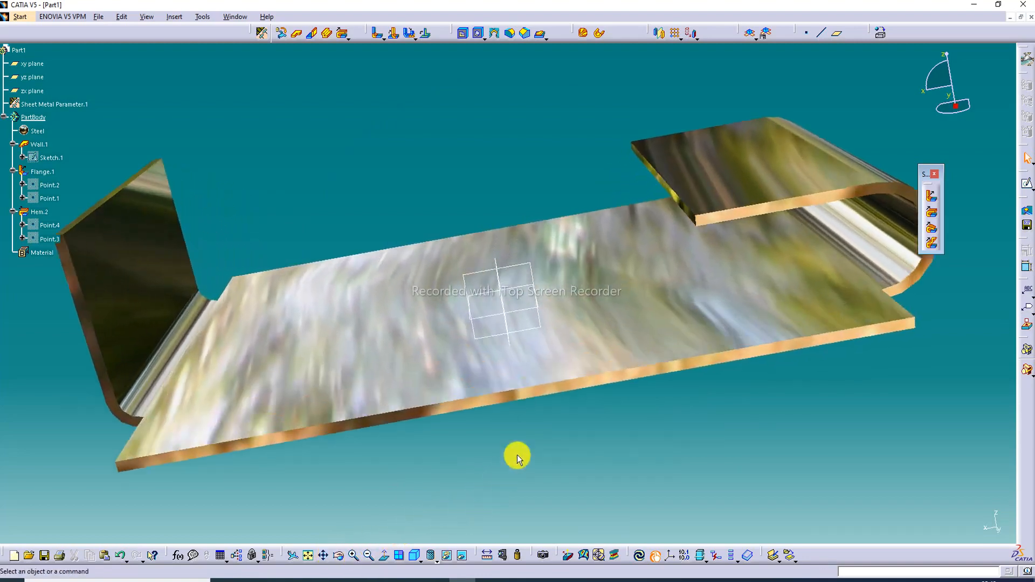
middle_click_drag(561, 354, 557, 322)
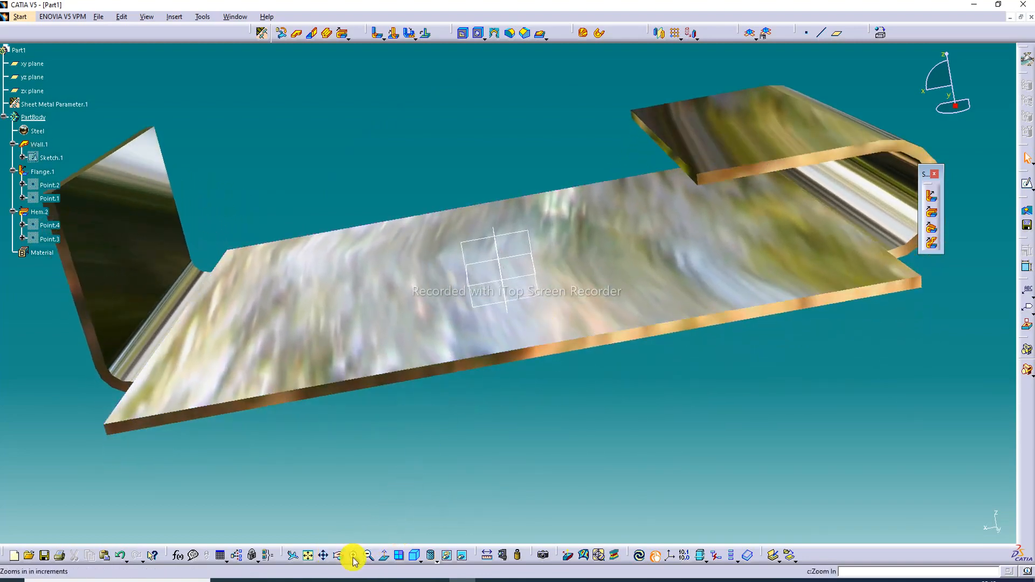
left_click(368, 555)
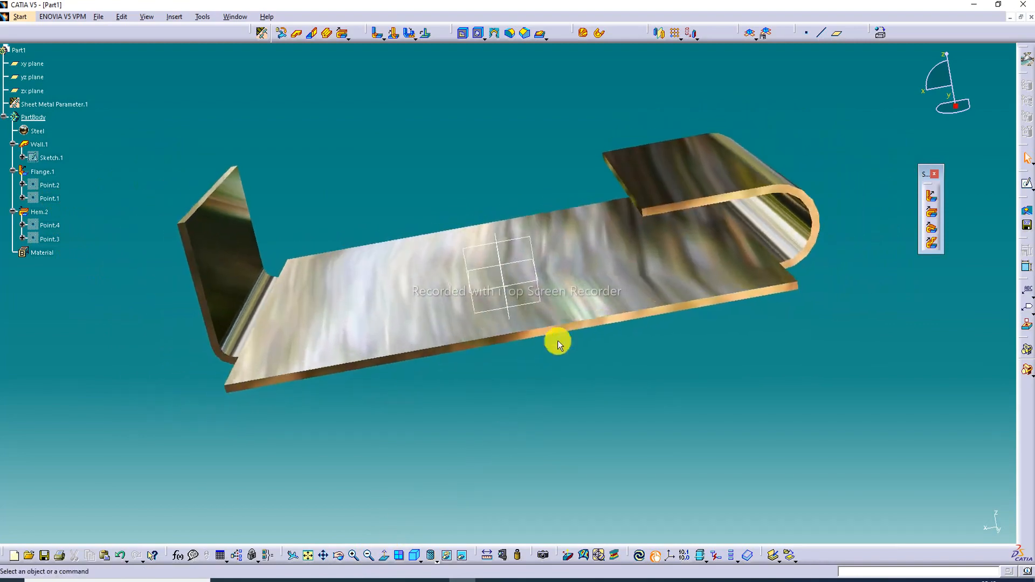
middle_click_drag(583, 278, 583, 317)
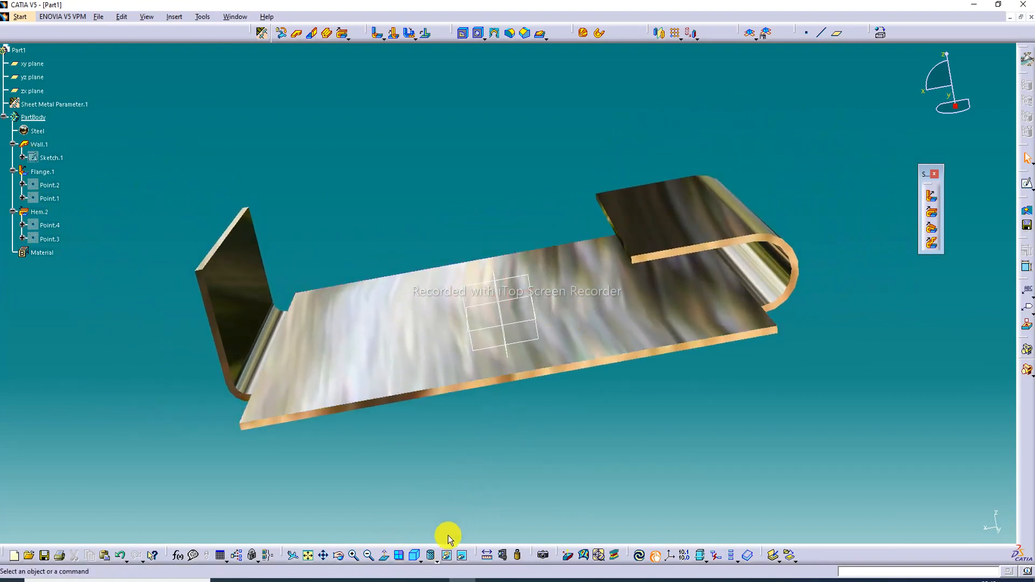
middle_click_drag(572, 334, 559, 365)
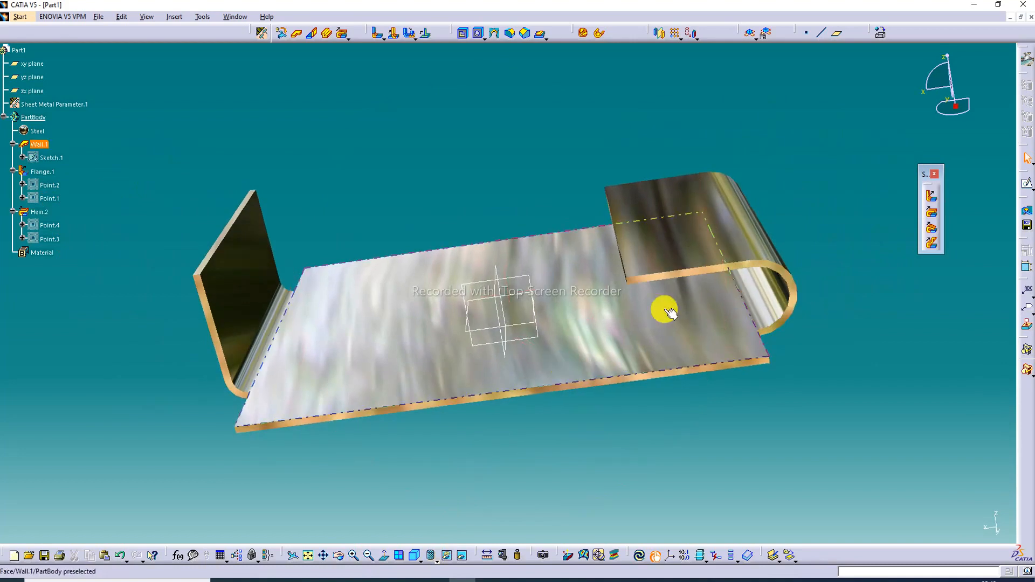
middle_click_drag(654, 307, 647, 270)
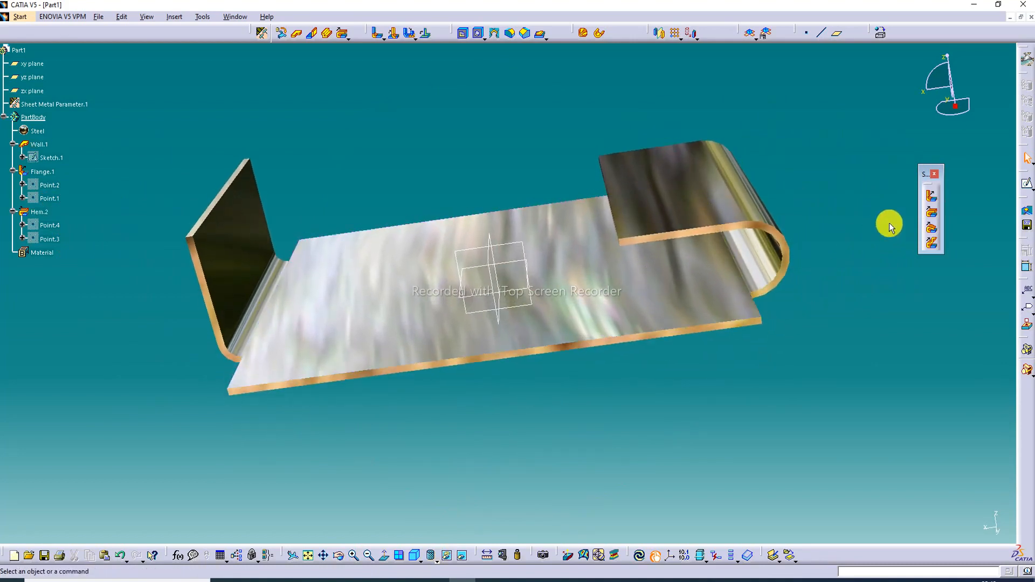
Hide the zx, yz and xy reference planes at the centre of the wall.
right_click(503, 251)
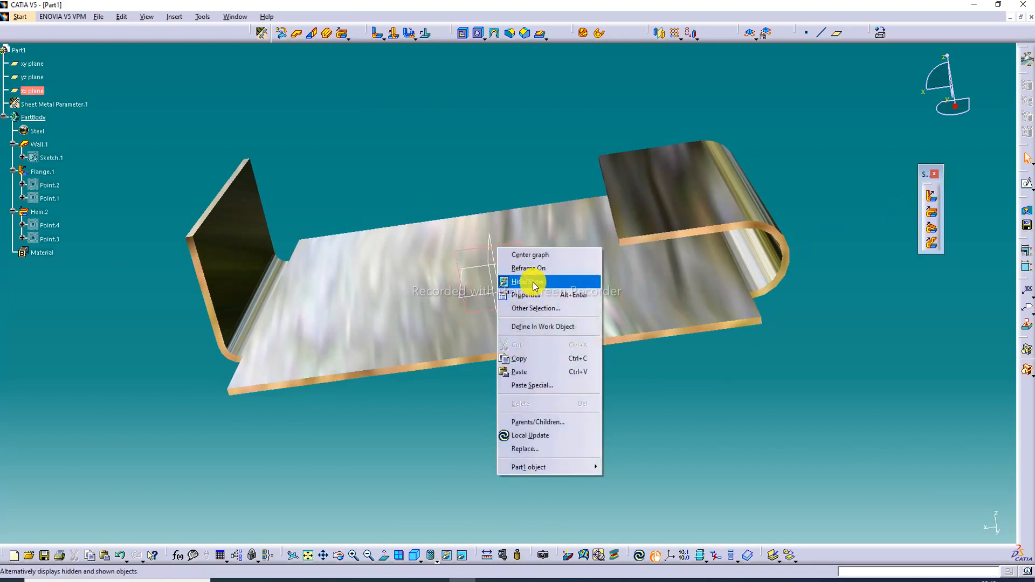
left_click(530, 282)
right_click(493, 250)
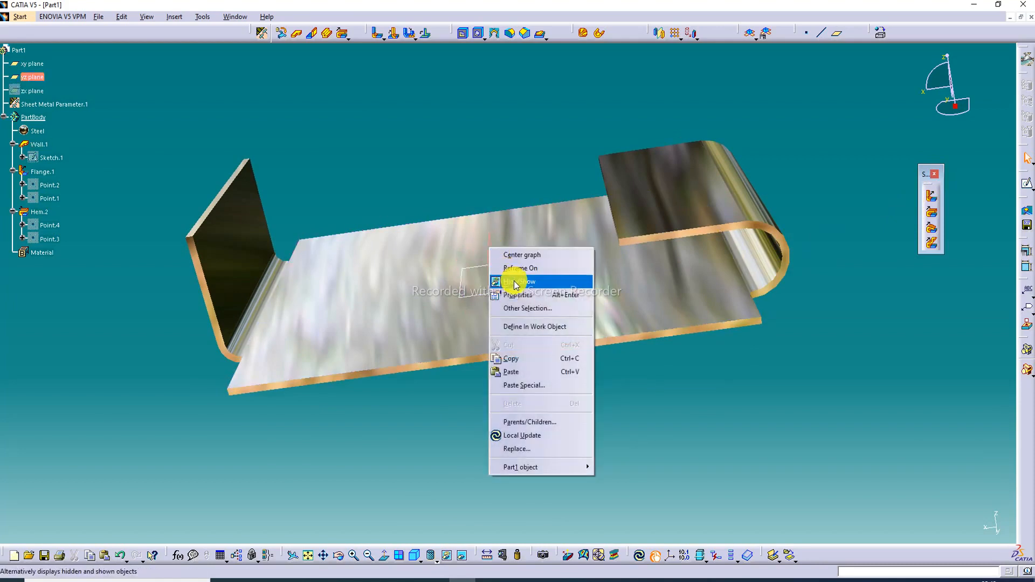
left_click(530, 280)
right_click(522, 263)
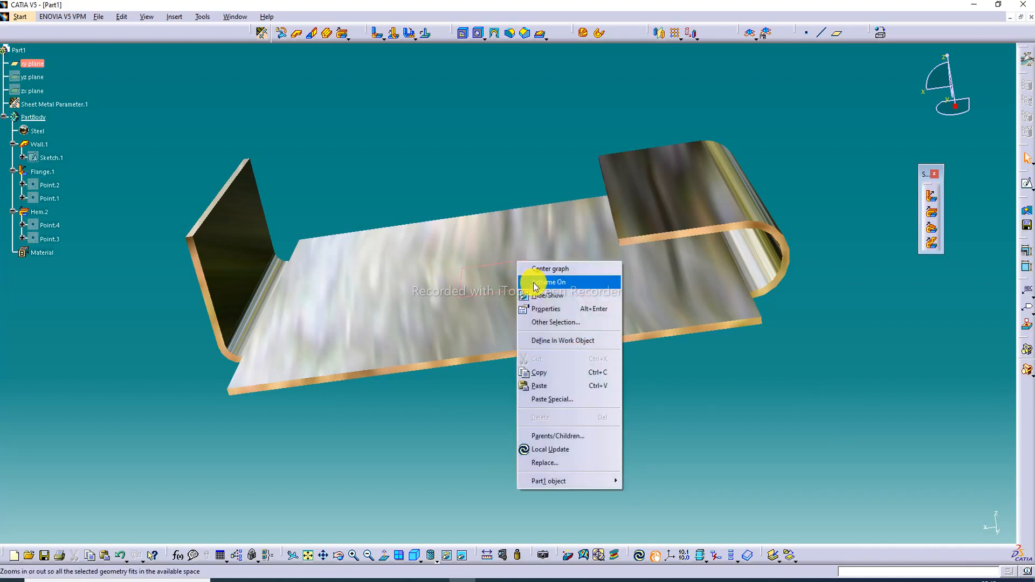
left_click(534, 294)
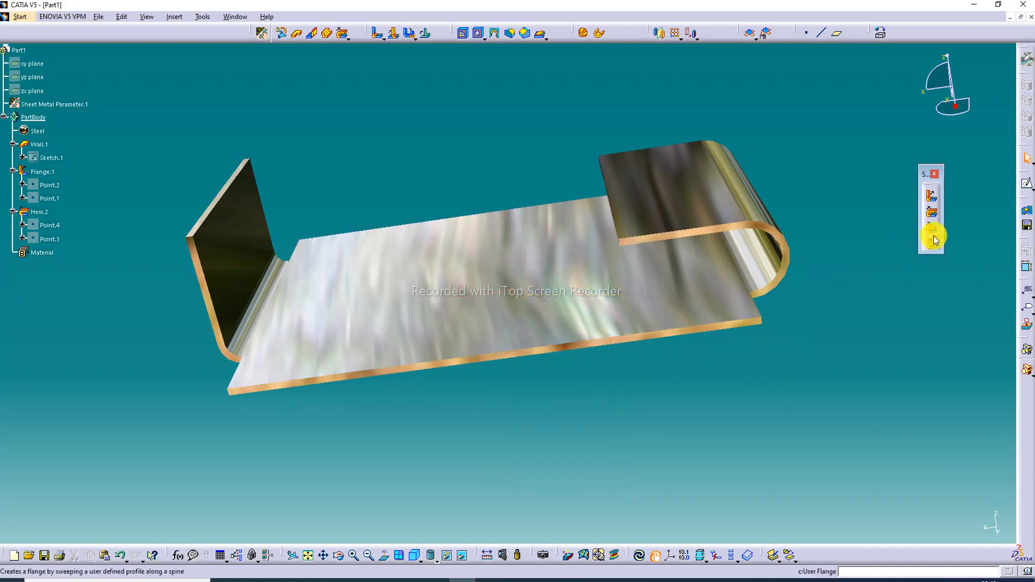
Dismiss the floating set of swept wall commands beside the finished part.
left_click(935, 174)
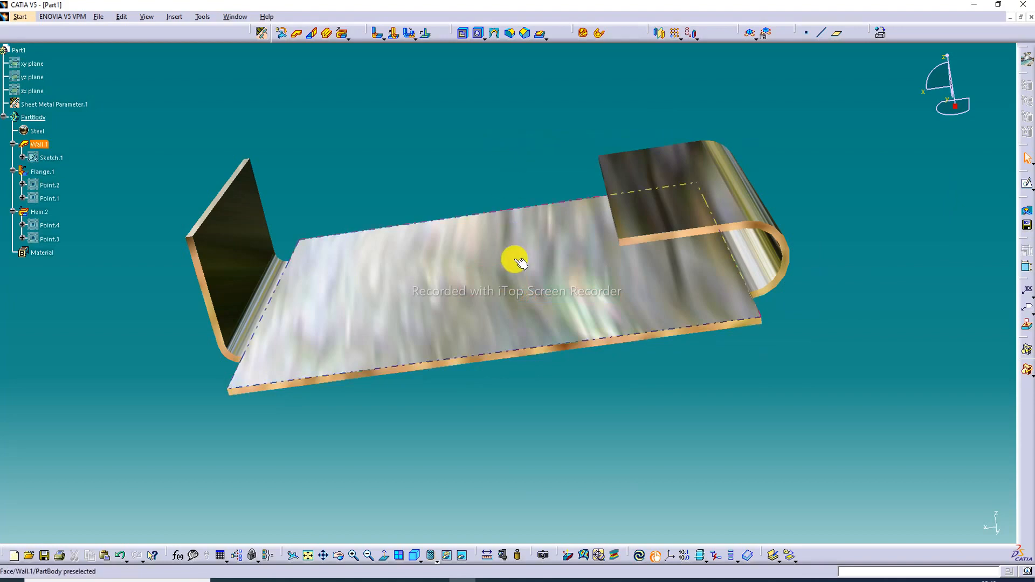
middle_click_drag(517, 261, 540, 261)
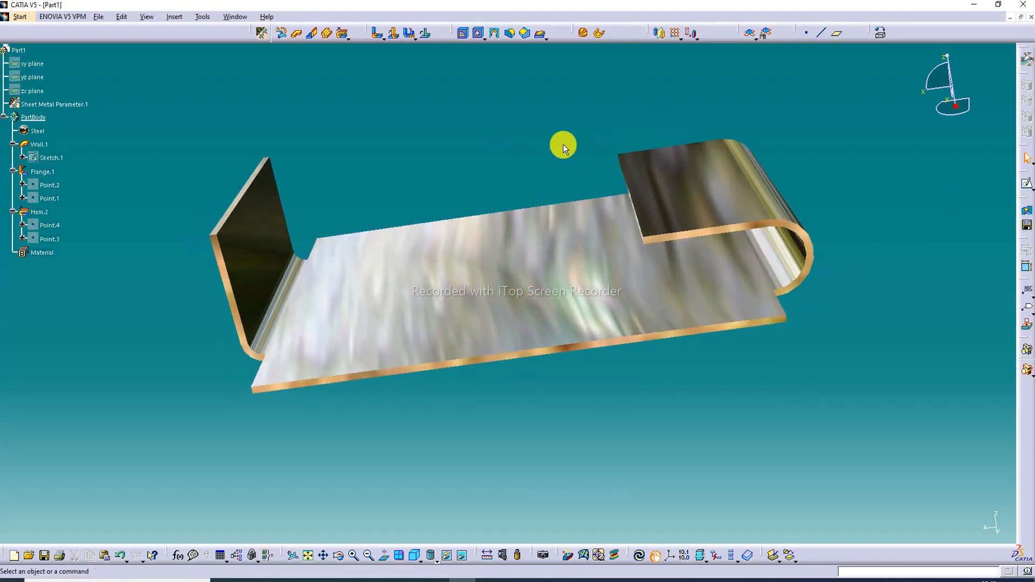
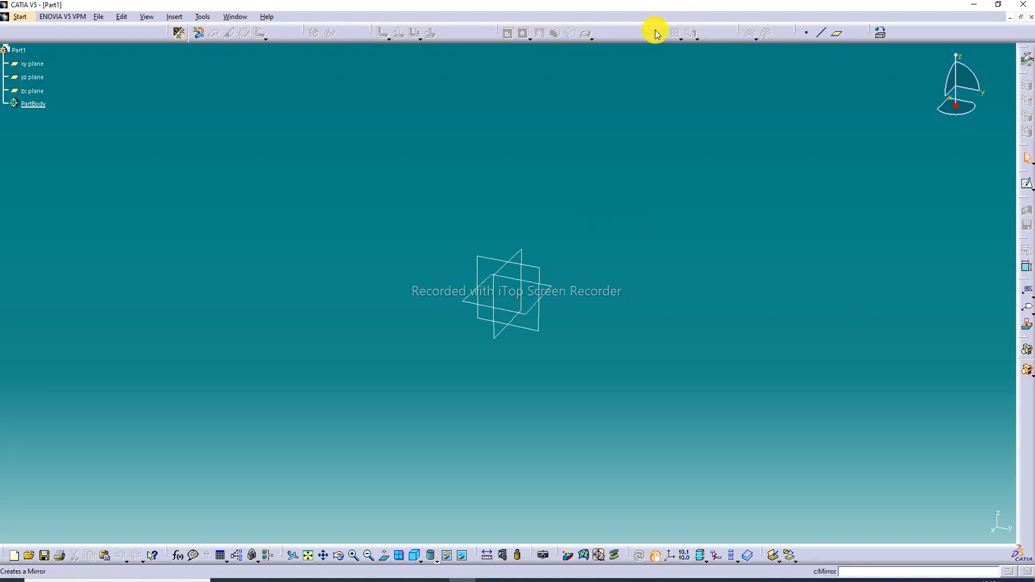
Sketch a centered rectangle about 157 by 101 mm on the xy plane, centred on the origin.
left_click(545, 288)
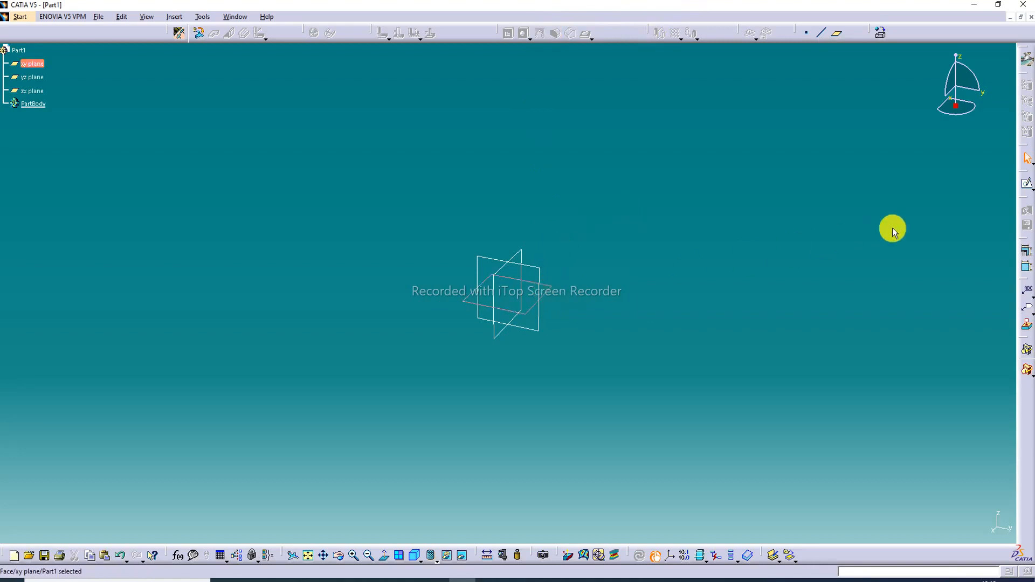
left_click(1027, 187)
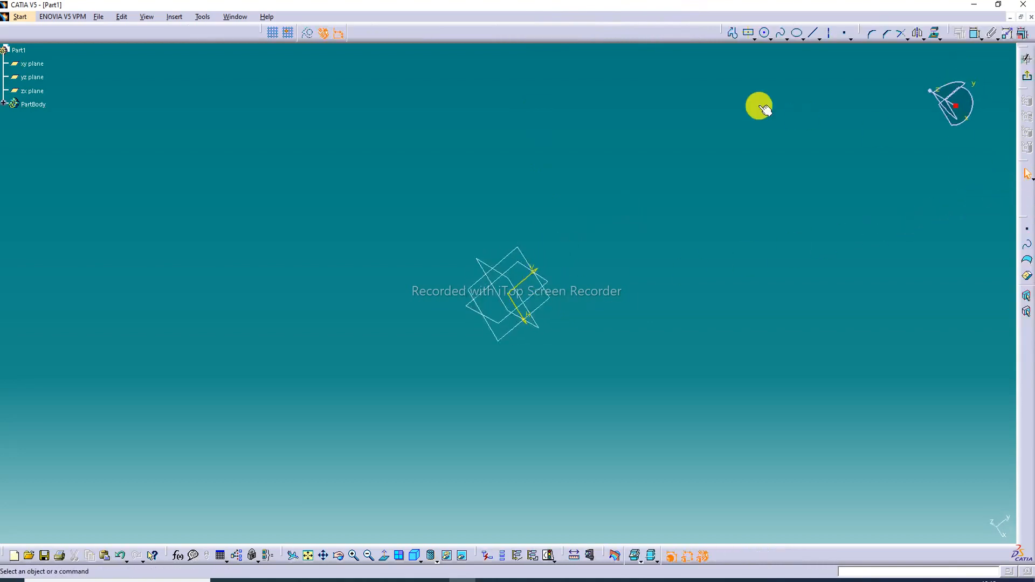
left_click(751, 35)
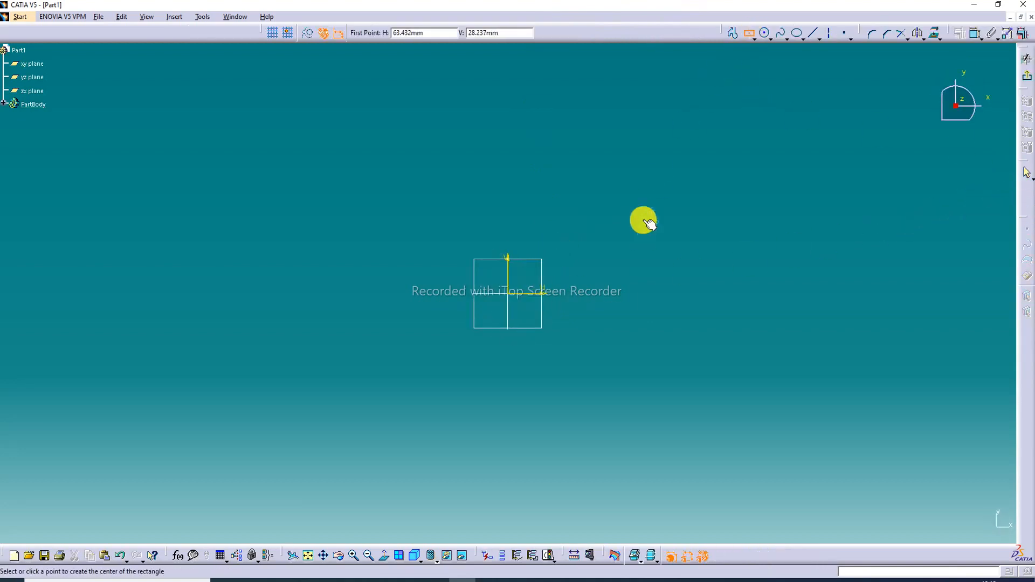
left_click(512, 295)
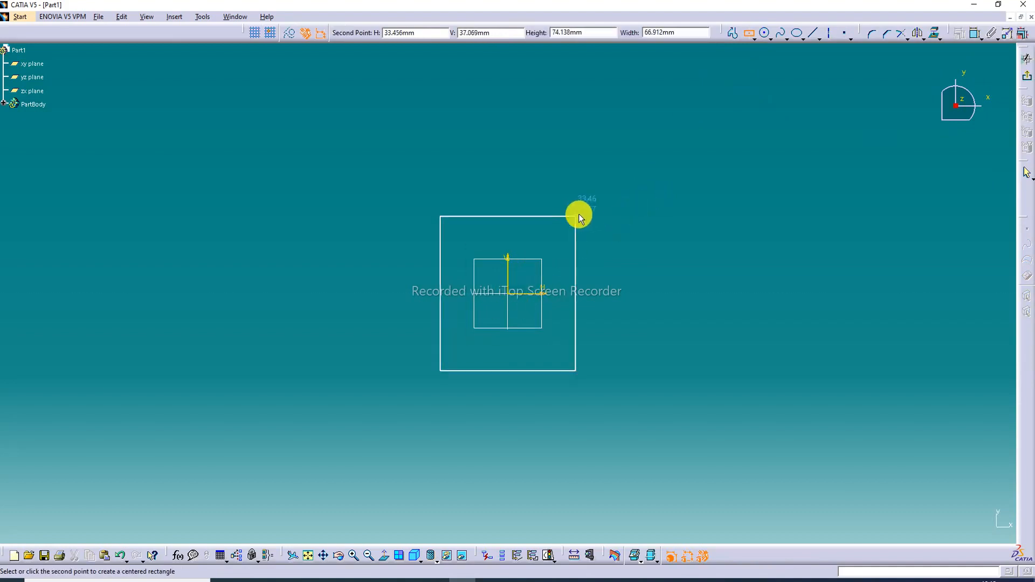
left_click(667, 188)
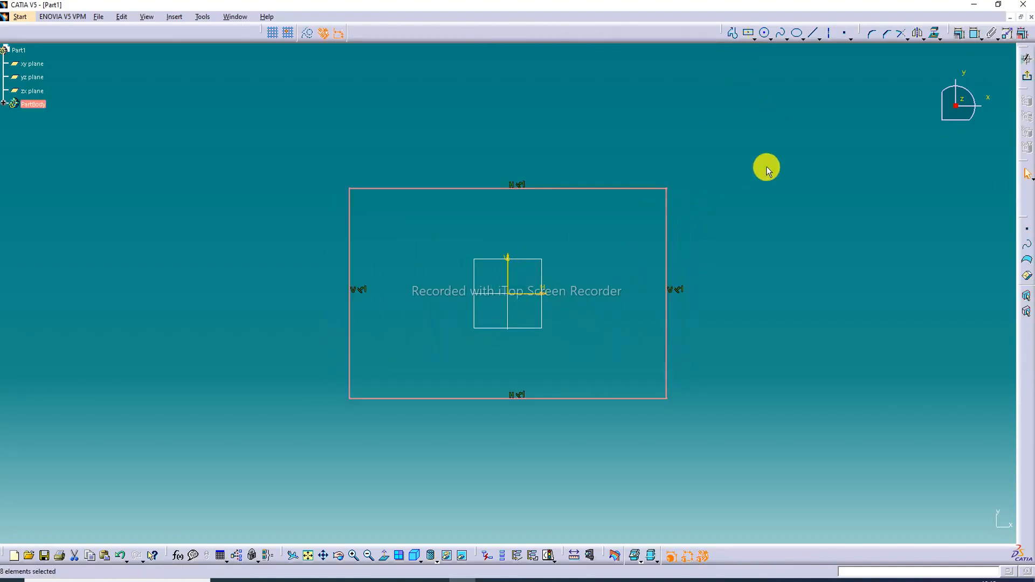
Dimension the rectangle's horizontal length and its vertical height.
left_click(976, 37)
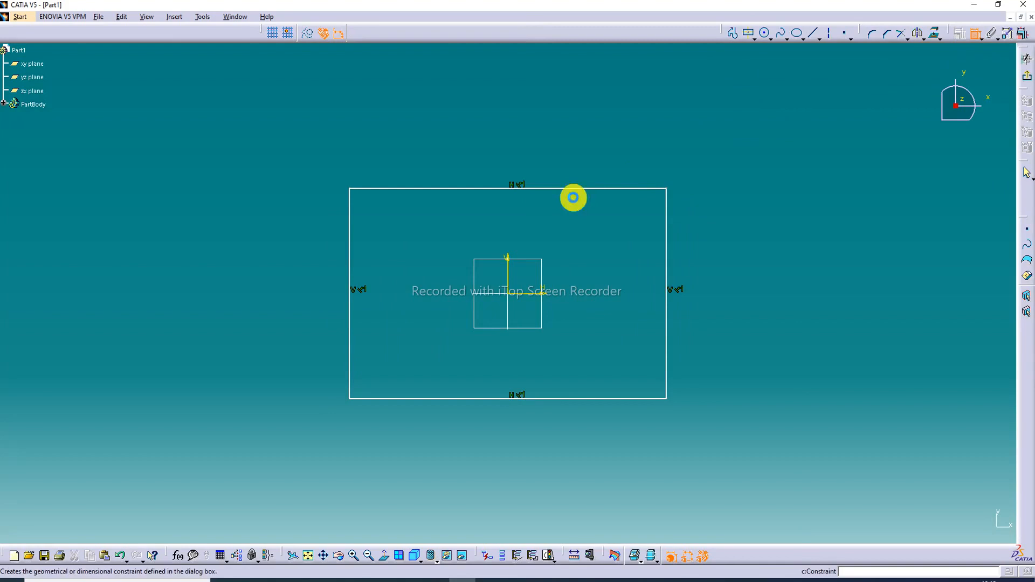
left_click(534, 189)
left_click(542, 159)
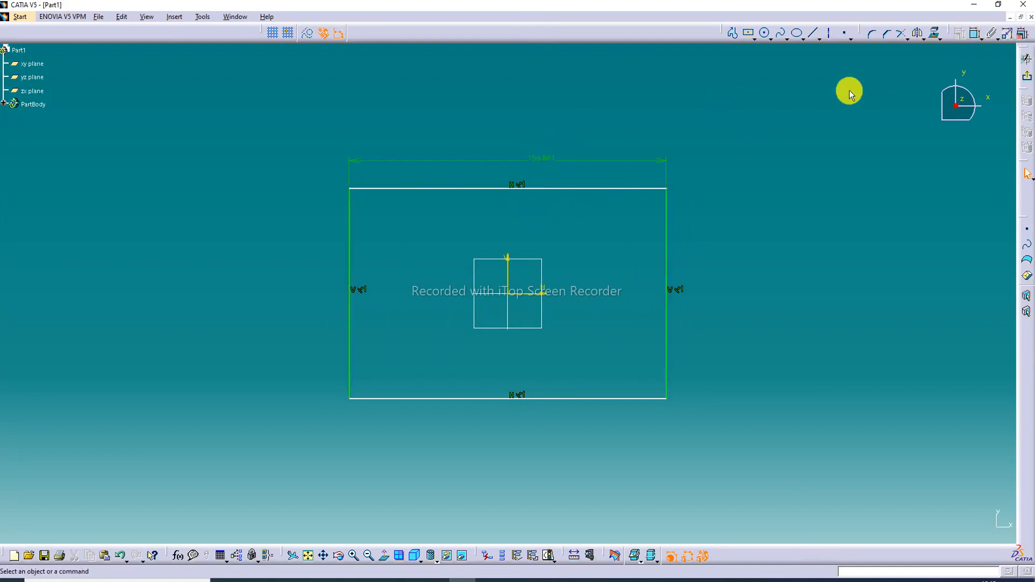
left_click(975, 37)
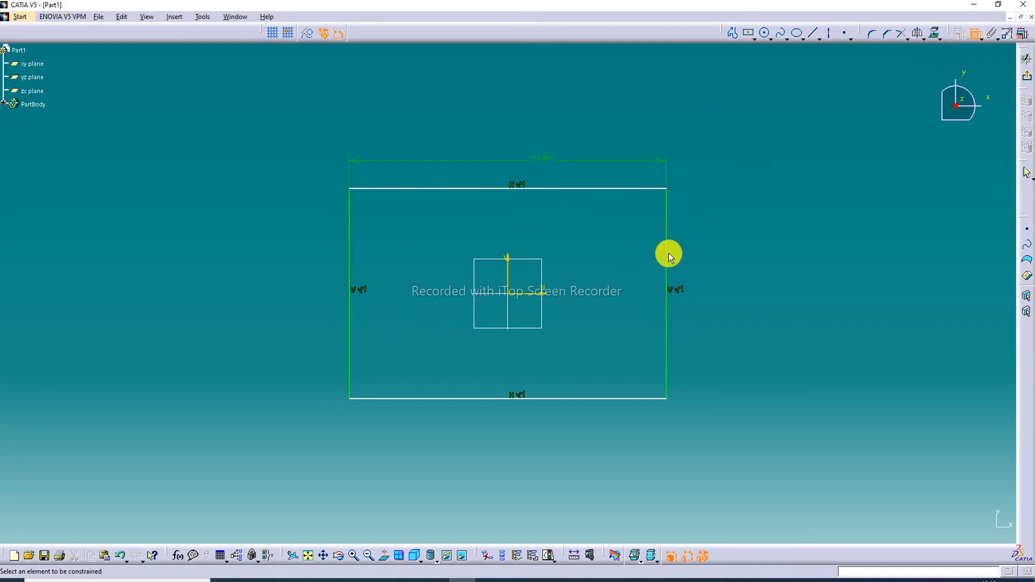
left_click(669, 253)
left_click(700, 256)
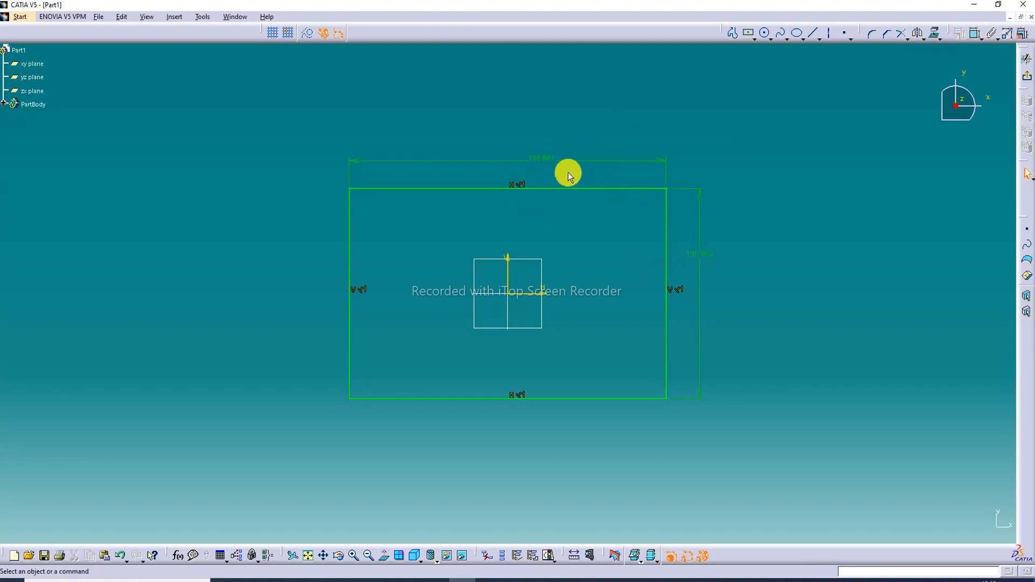
Set the rectangle's length to 150 mm and its height to 110 mm, and leave the sketch.
double_click(536, 162)
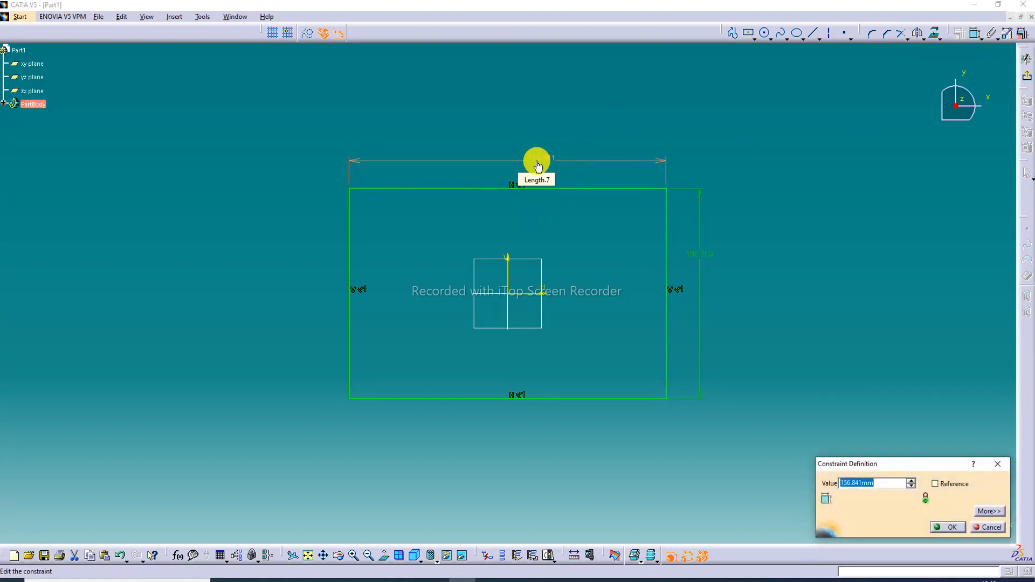
type("1")
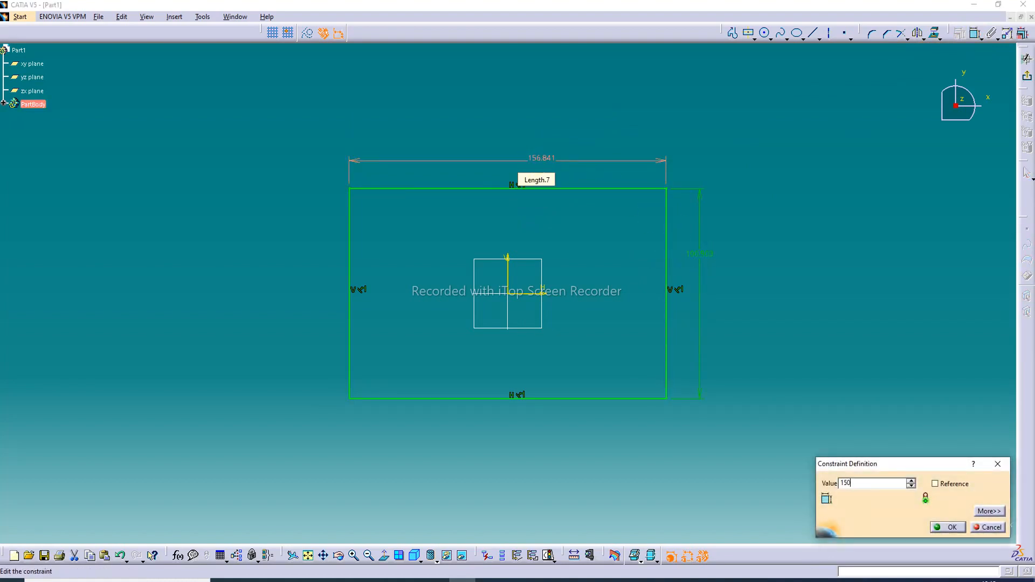
type("50")
key("Return")
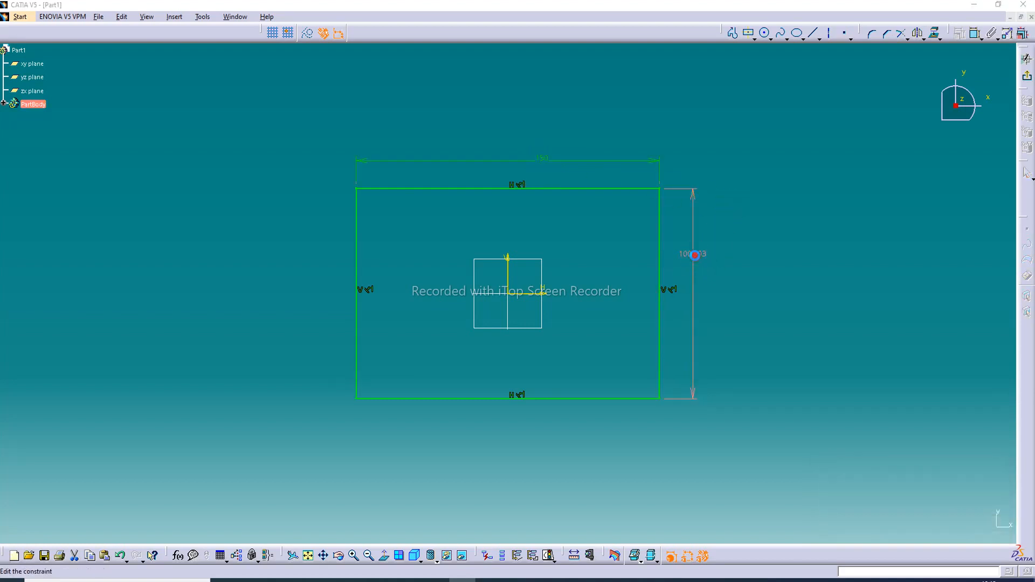
double_click(695, 255)
type("110")
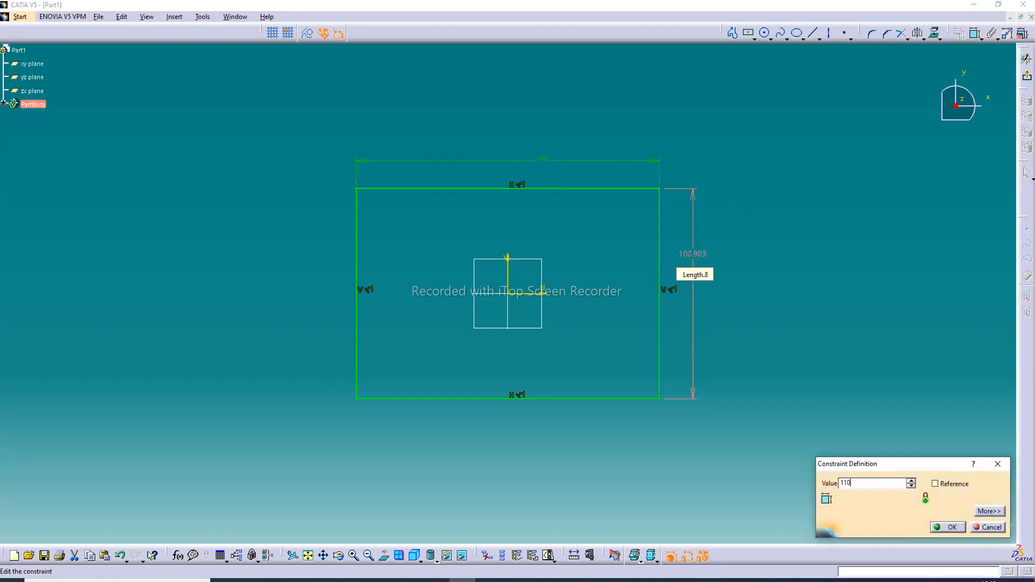
key("Return")
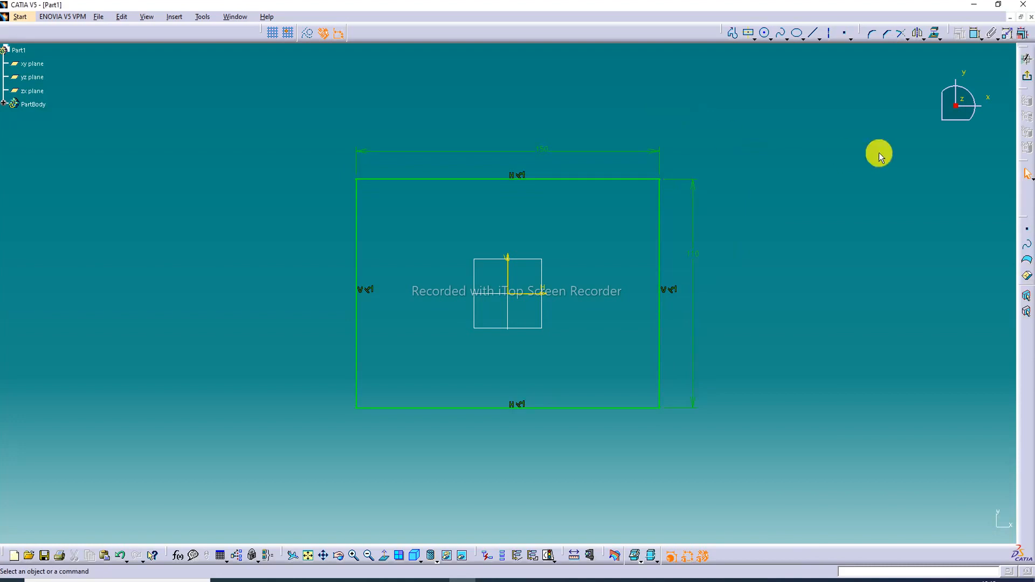
left_click(1026, 76)
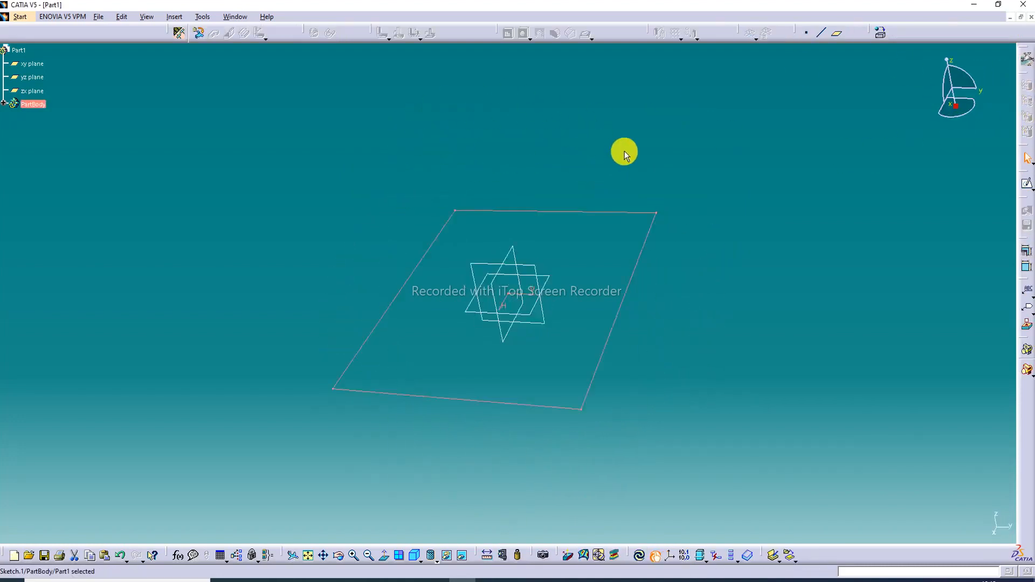
Accept sheet metal parameters of 2 mm thickness and 4 mm bend radius, and create a wall from the rectangle sketch.
left_click(180, 36)
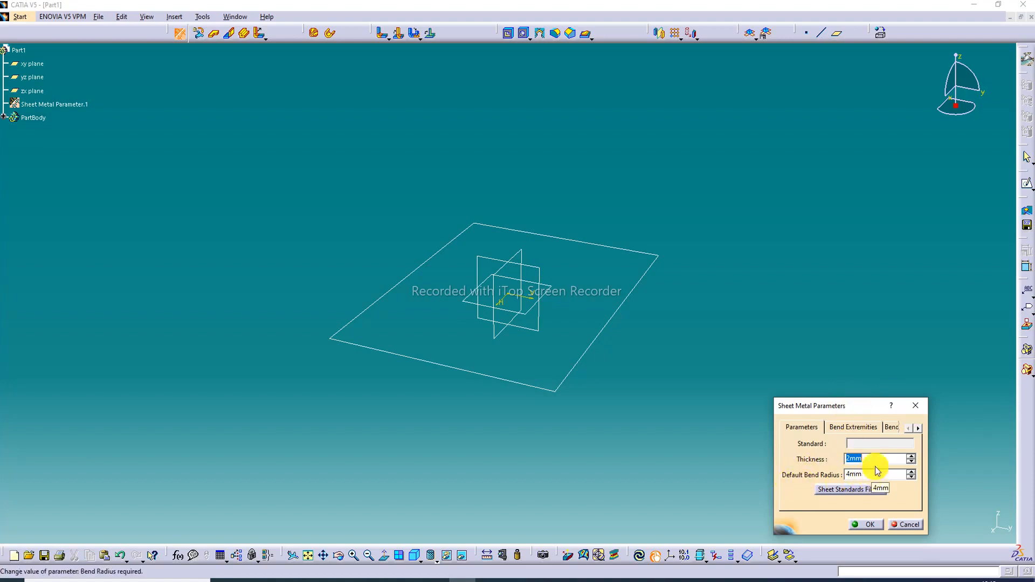
left_click(869, 525)
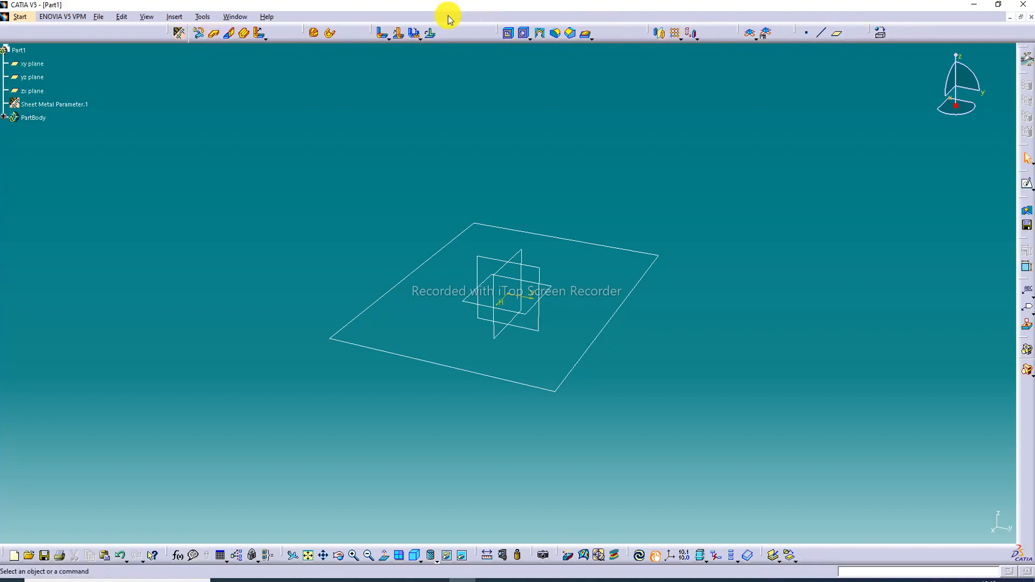
left_click(215, 35)
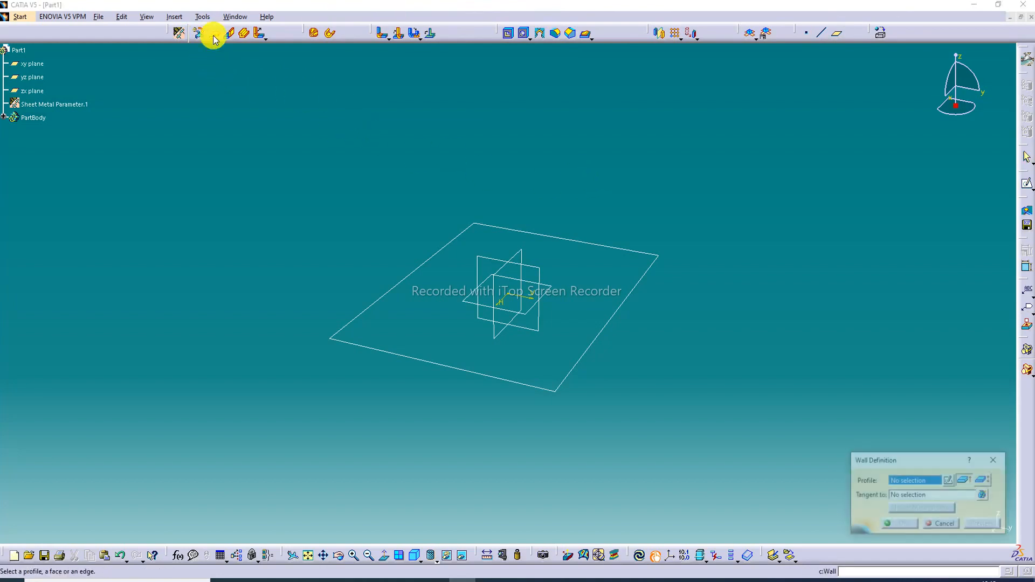
left_click(624, 305)
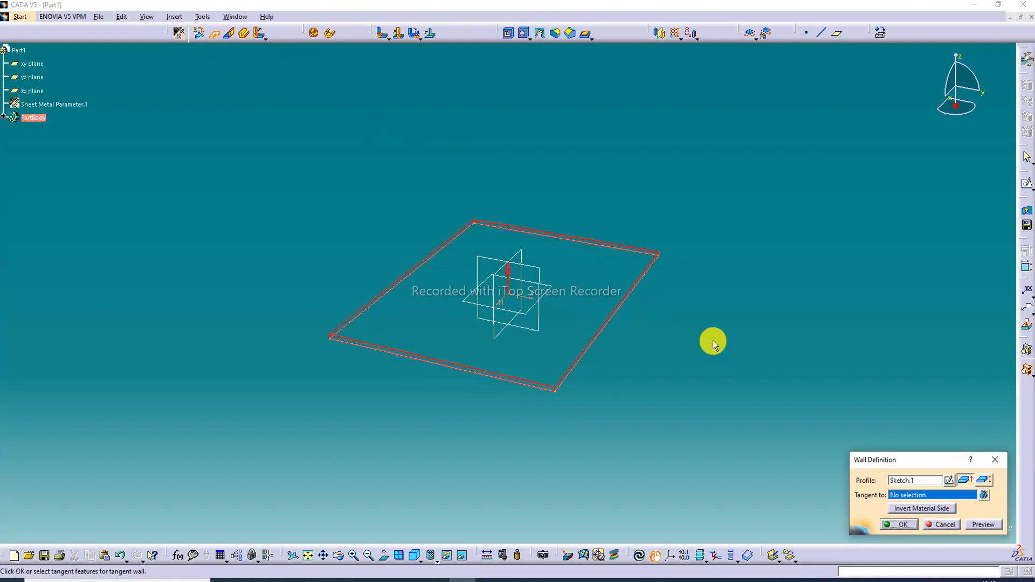
left_click(899, 523)
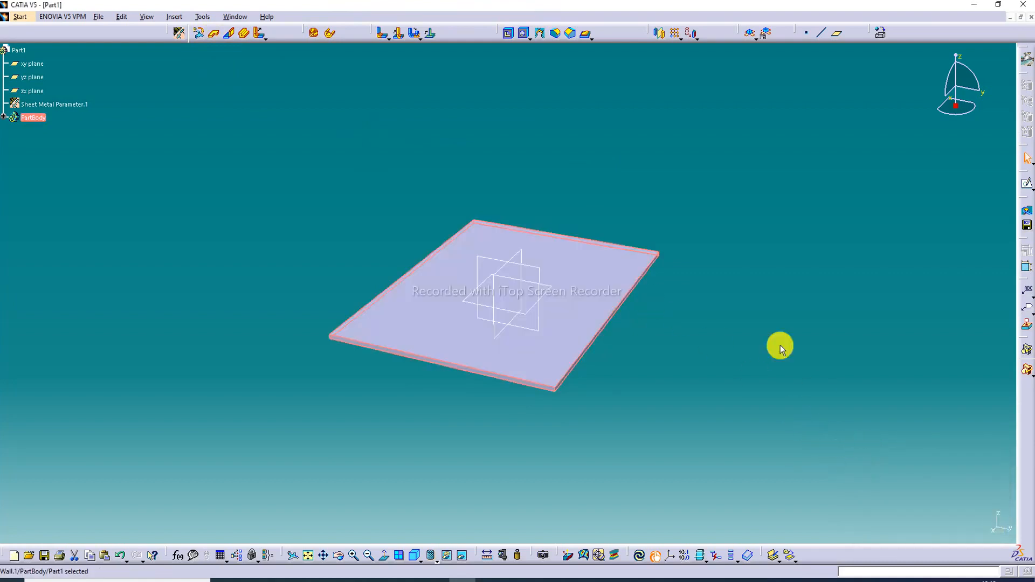
Detach the group of swept wall commands as a floating set beside the wall.
middle_click_drag(561, 280, 555, 188)
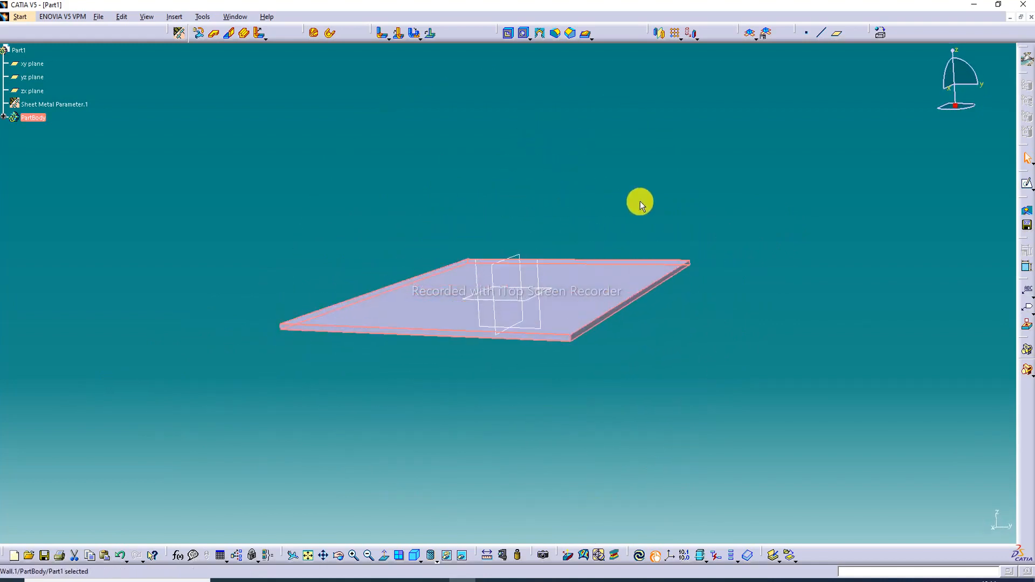
middle_click_drag(592, 222, 459, 229)
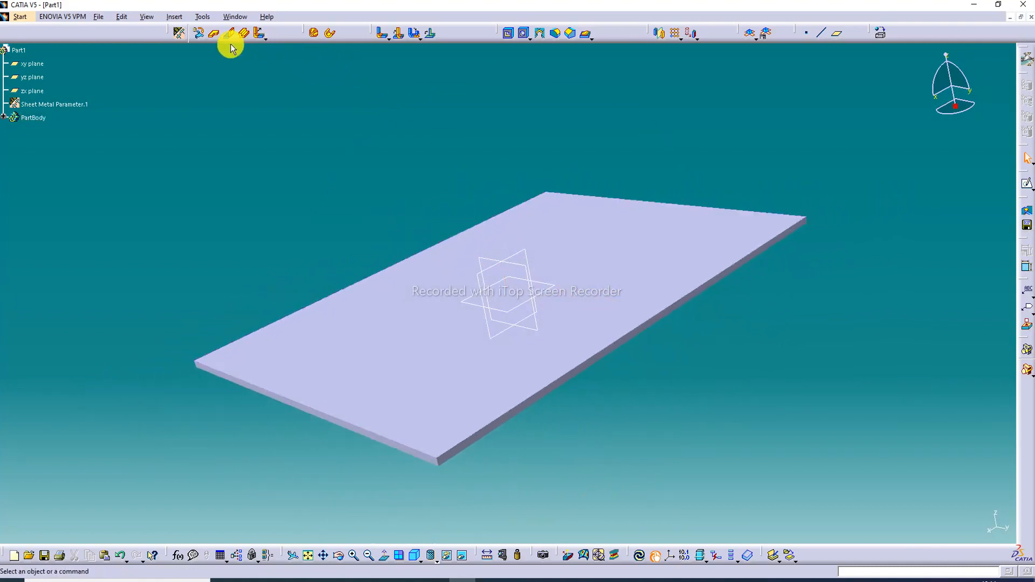
left_click(264, 37)
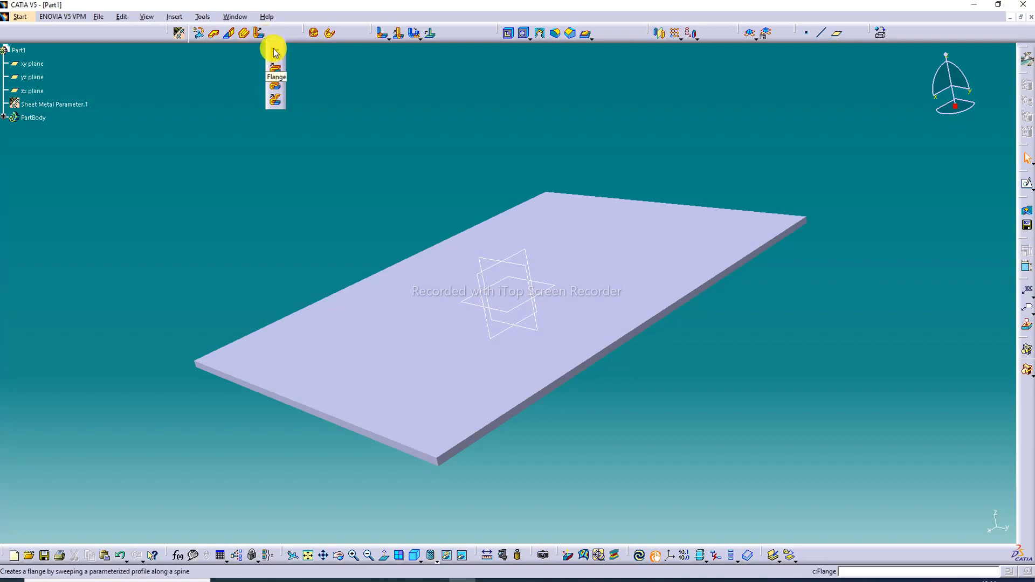
left_click_drag(380, 82, 918, 180)
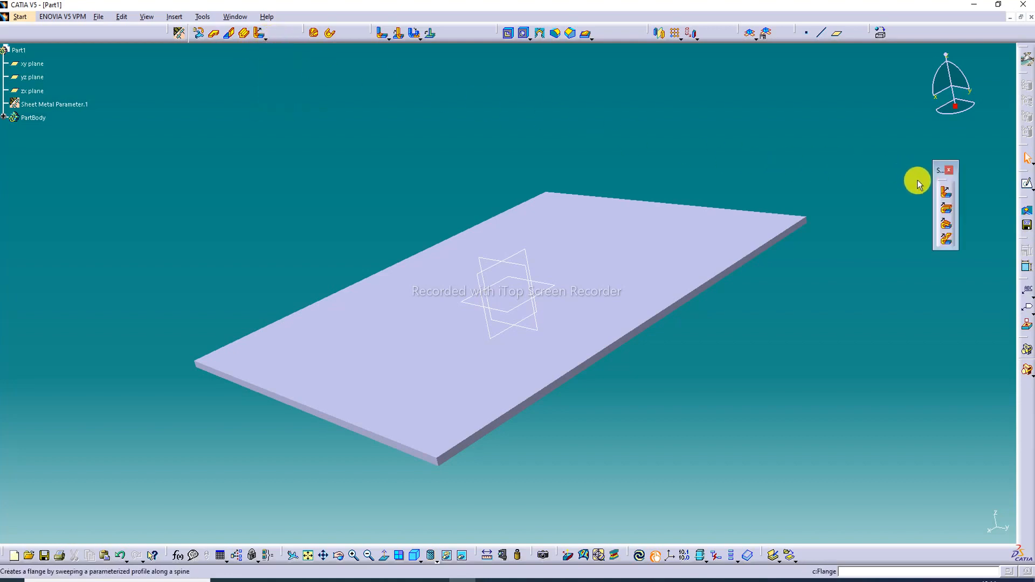
Start a basic Tear Drop on the wall's short front edge and reverse its direction so it curls above the wall.
left_click(947, 225)
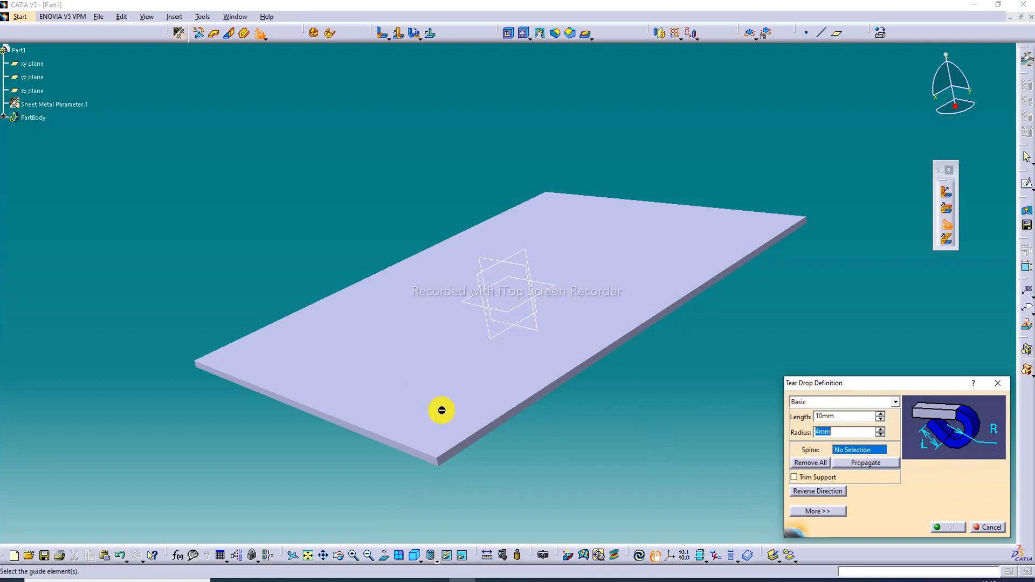
left_click(386, 436)
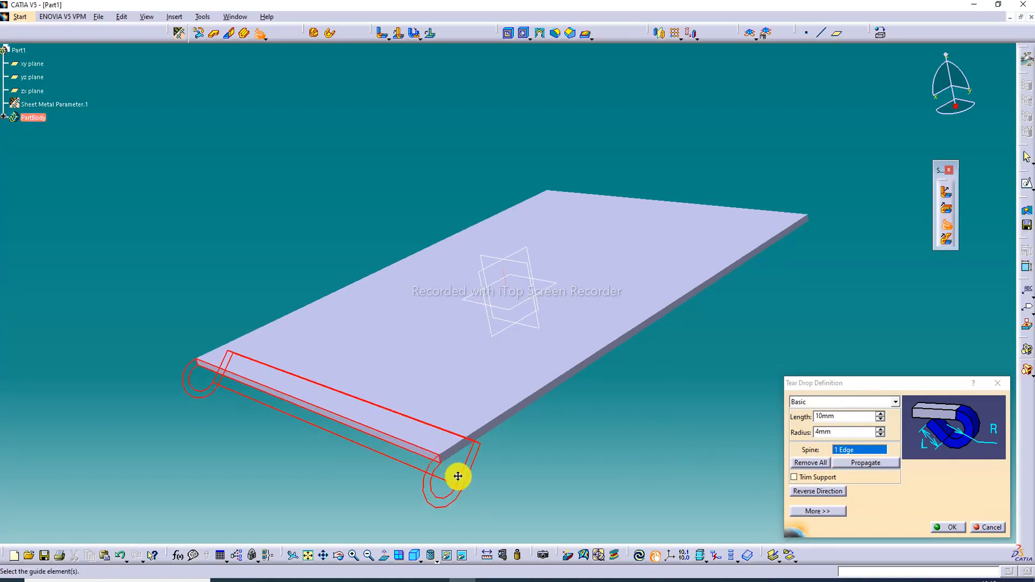
middle_click_drag(458, 476, 393, 418)
middle_click_drag(461, 356, 397, 324)
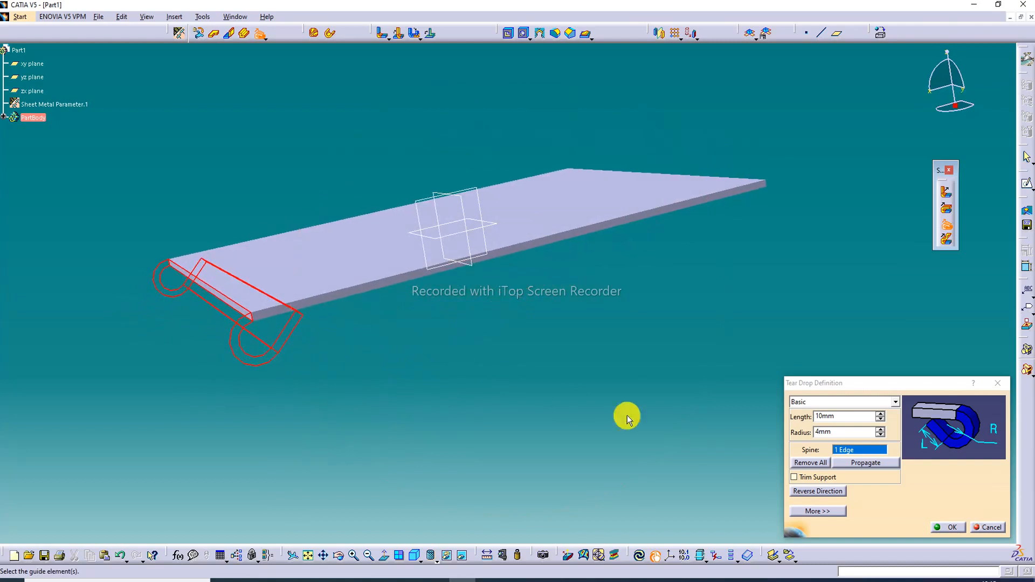
left_click(806, 492)
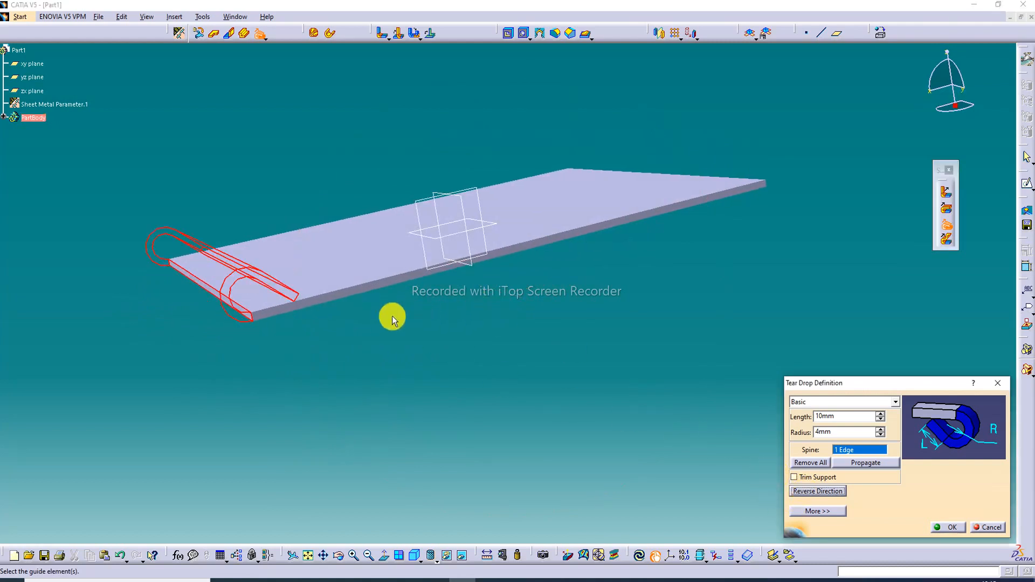
Set the tear drop's length to 23 mm and its radius to 6 mm.
left_click(881, 414)
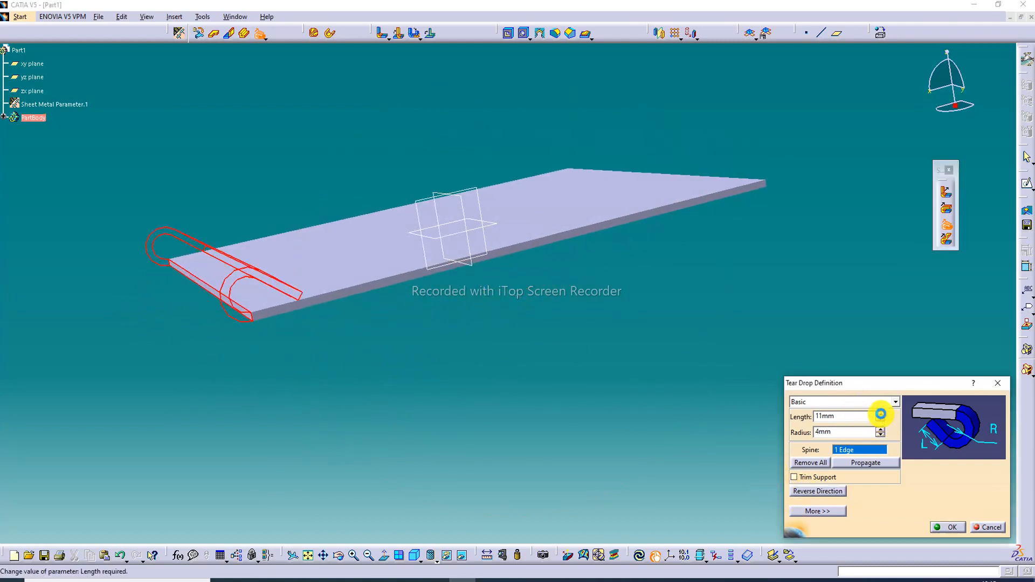
left_click(881, 414)
left_click(881, 413)
left_click(881, 413)
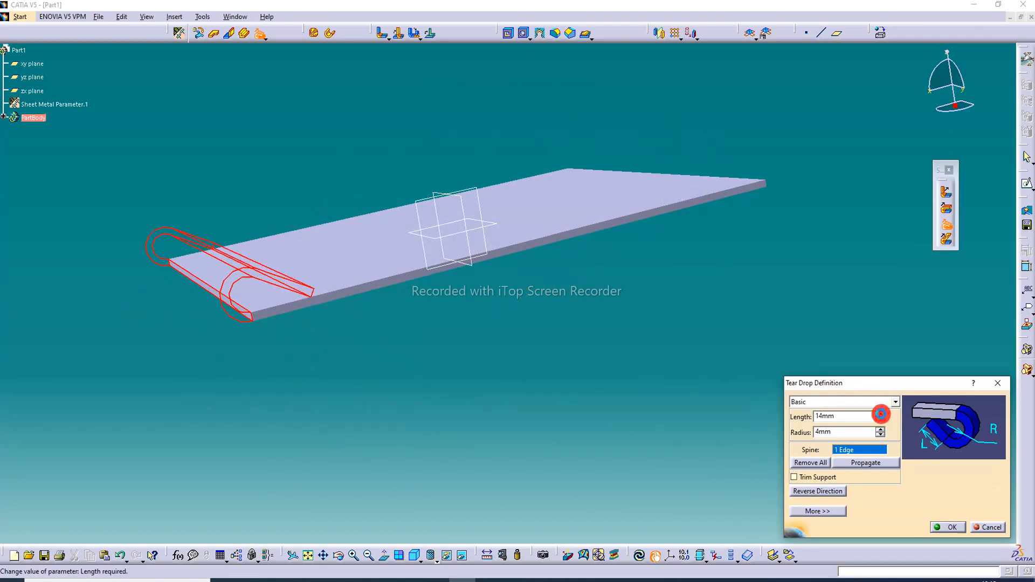
left_click(881, 413)
left_click(881, 414)
left_click(881, 413)
left_click(880, 414)
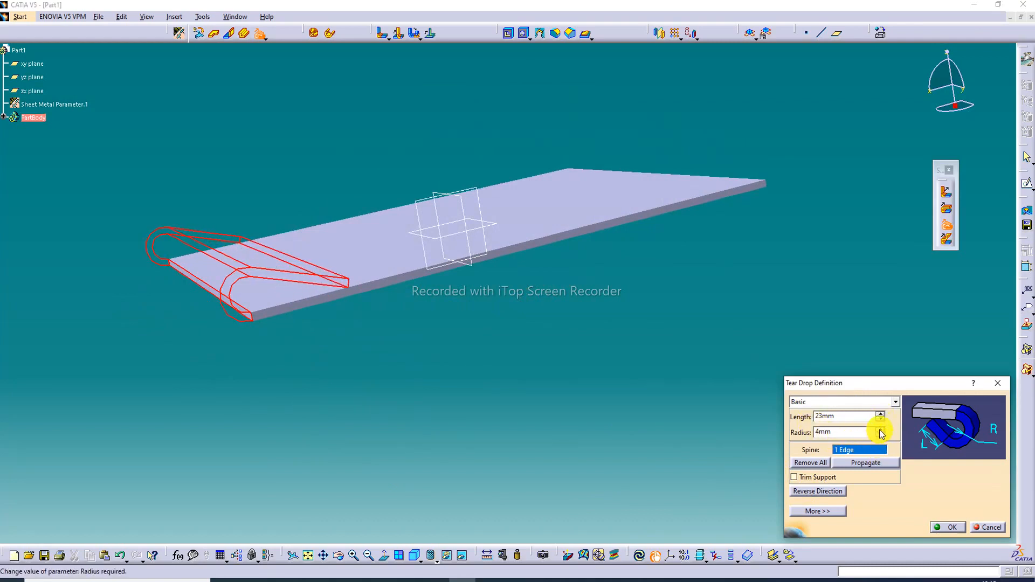
left_click(881, 429)
left_click(880, 429)
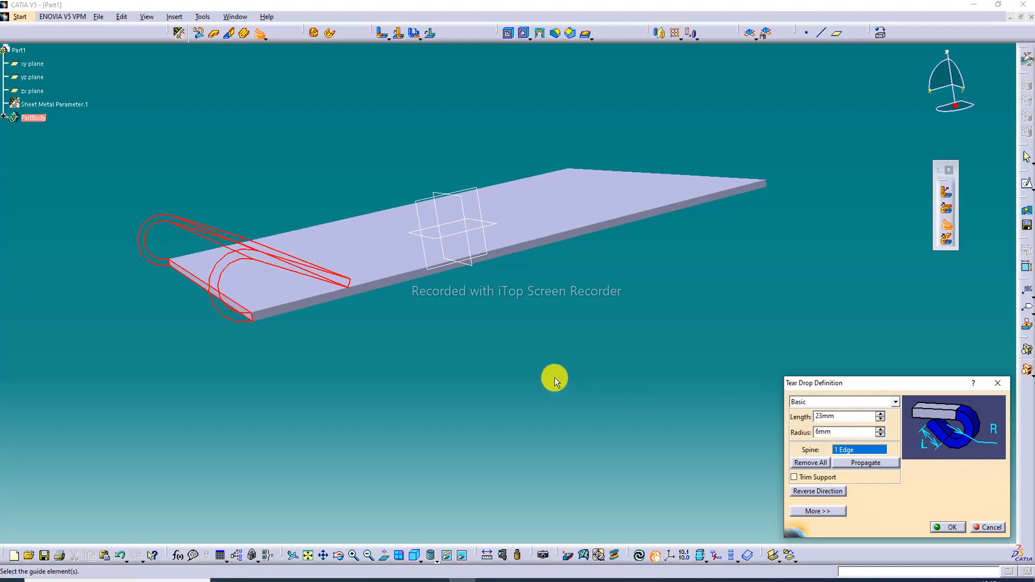
Set the tear drop's length to 25 mm, enable Trim Support and accept the feature.
left_click(880, 413)
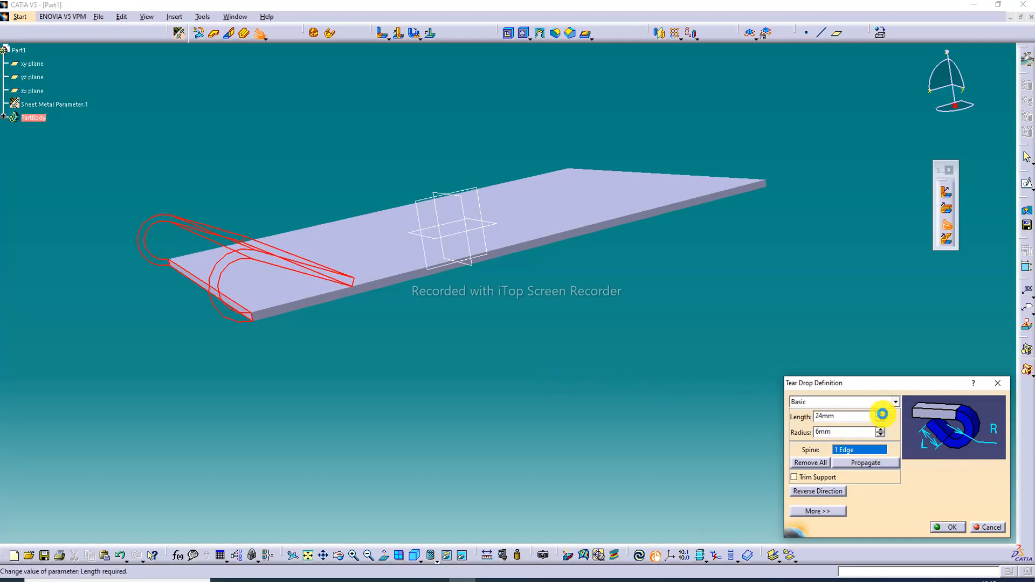
left_click(880, 414)
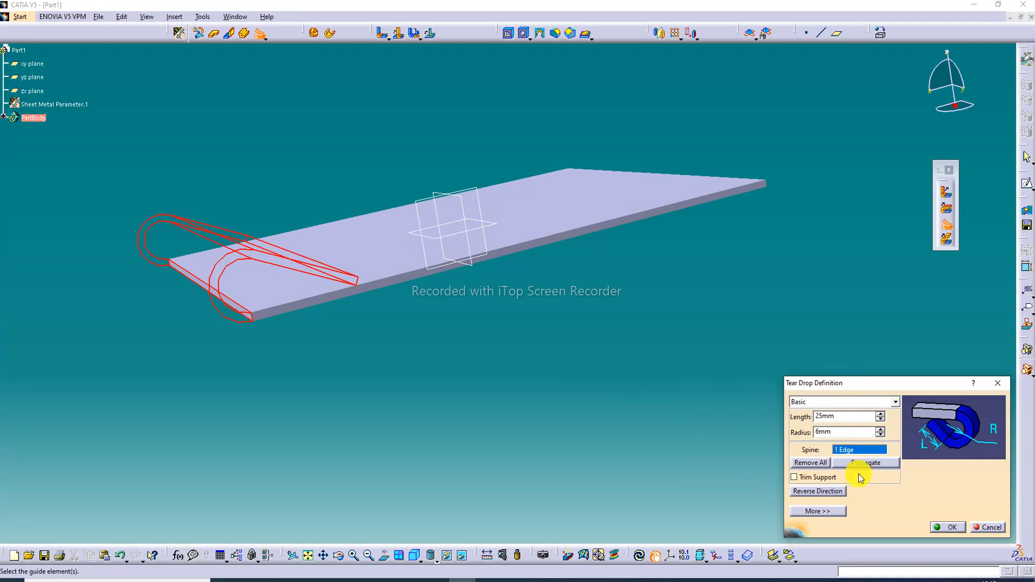
left_click(795, 479)
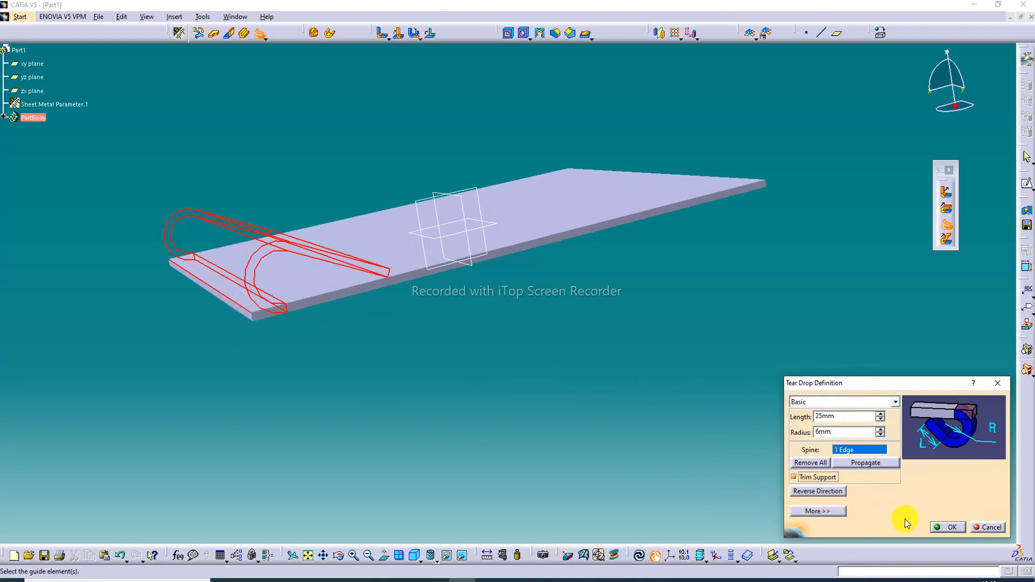
left_click(950, 528)
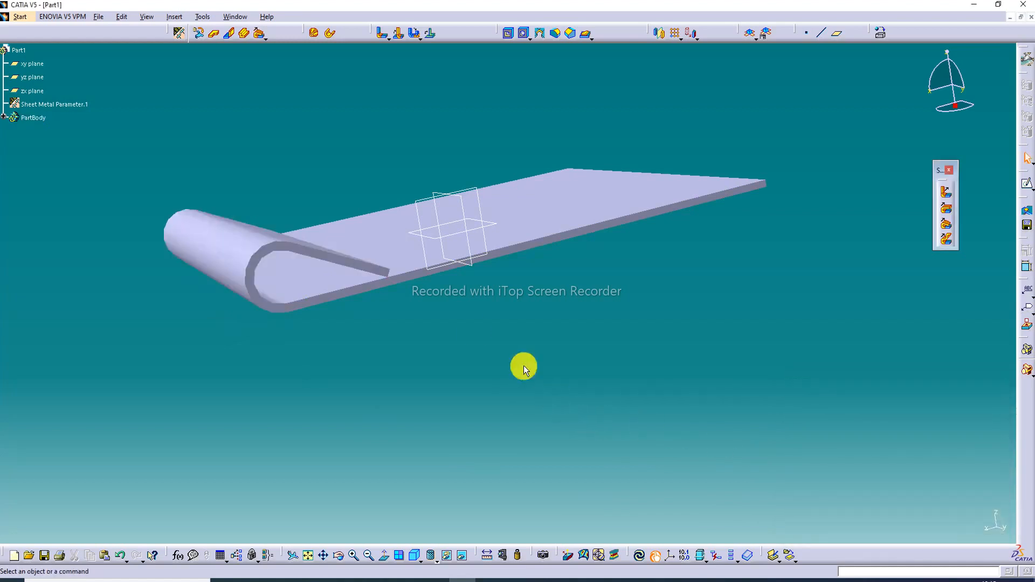
Edit the tear drop to disable Trim Support, reverse its direction and back so it curls above the wall, and accept.
middle_click_drag(335, 220, 442, 289)
double_click(359, 309)
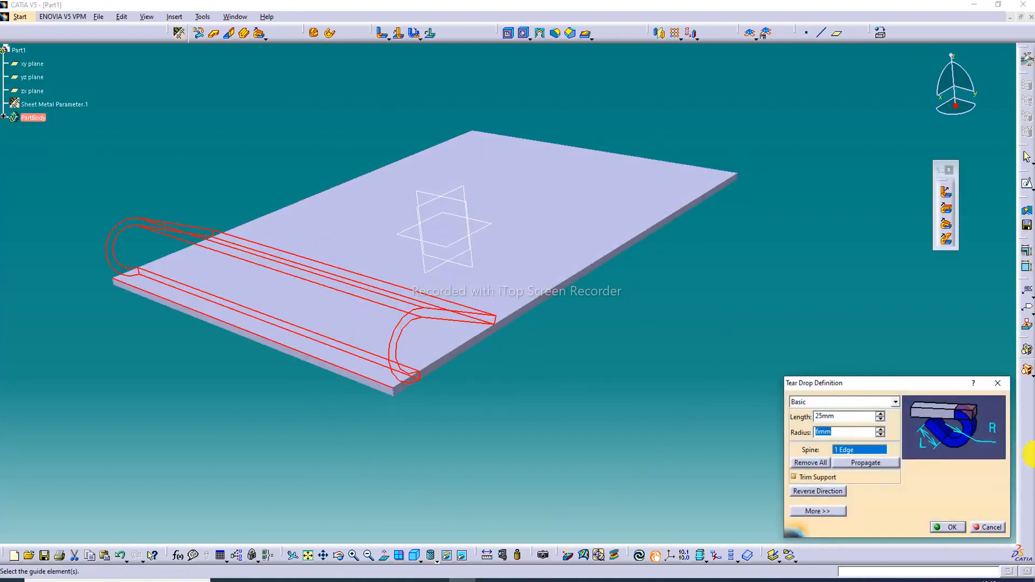
left_click(805, 479)
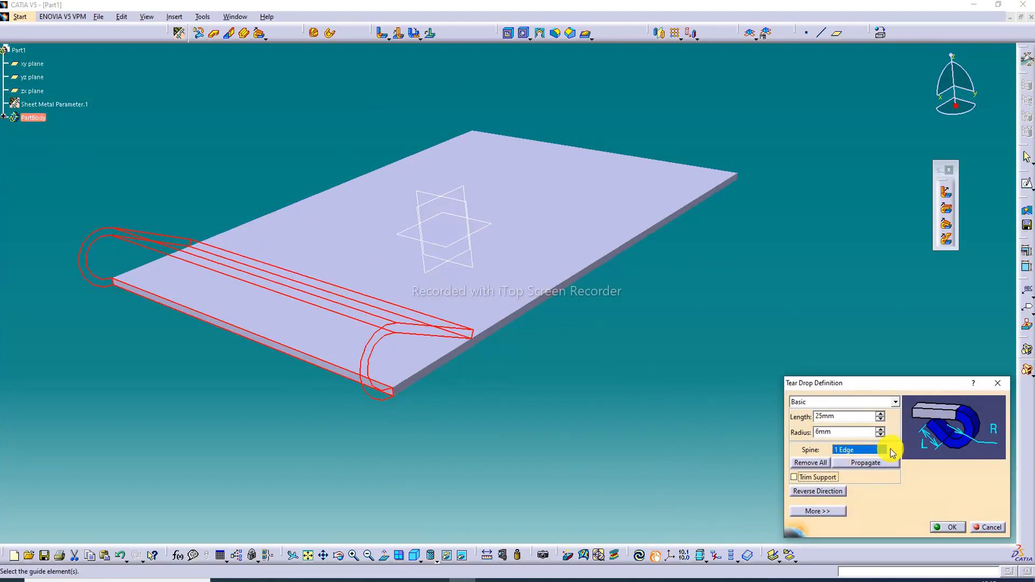
left_click(804, 492)
left_click(804, 492)
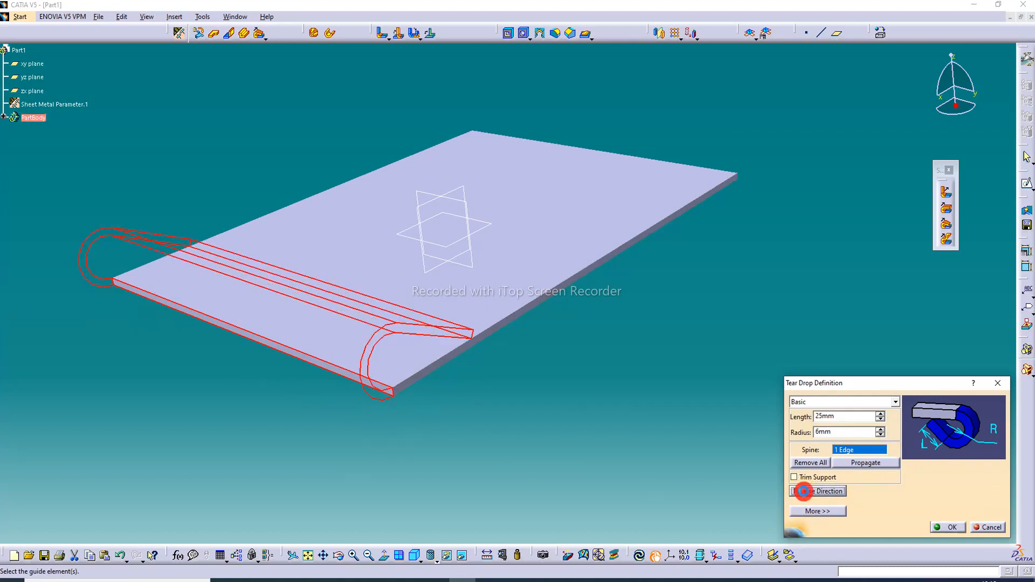
left_click(806, 492)
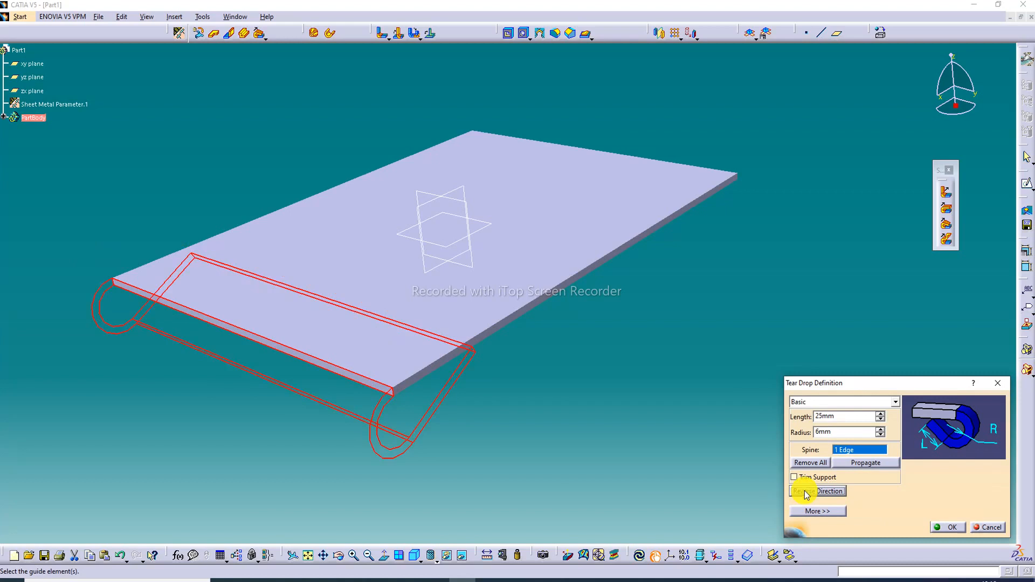
left_click(806, 492)
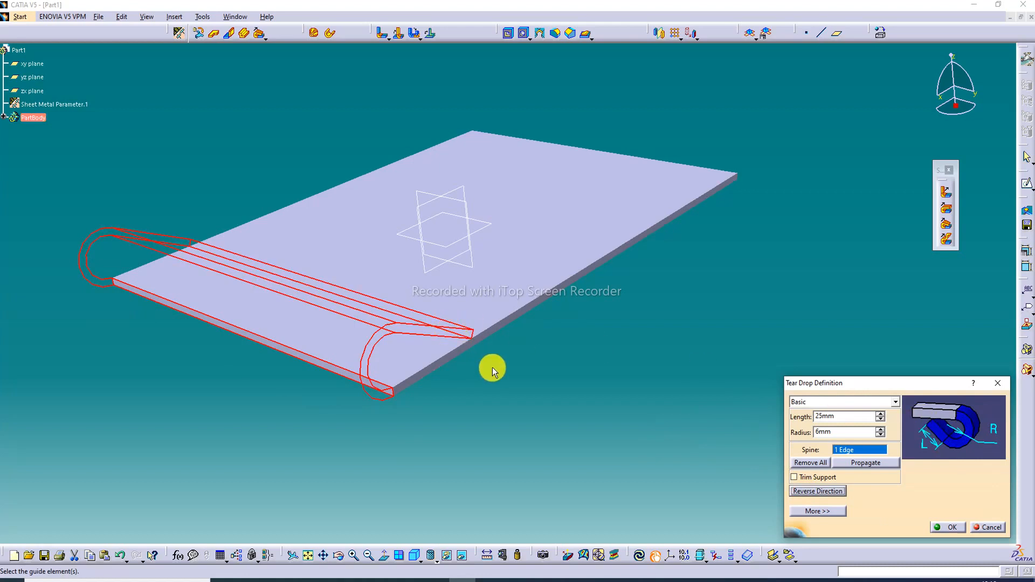
middle_click_drag(487, 337, 437, 368)
scroll(436, 368, "up", 1)
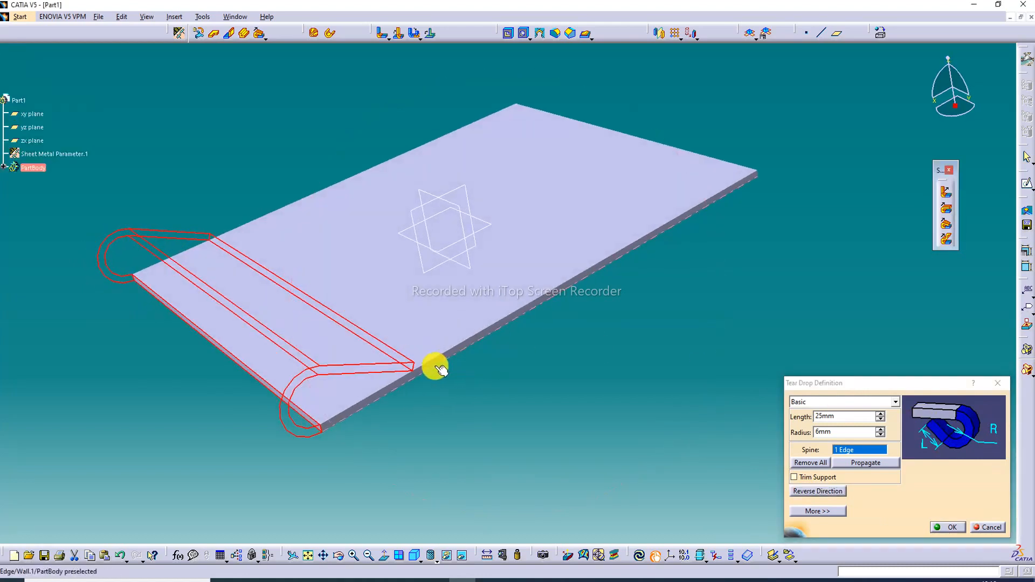
left_click(950, 528)
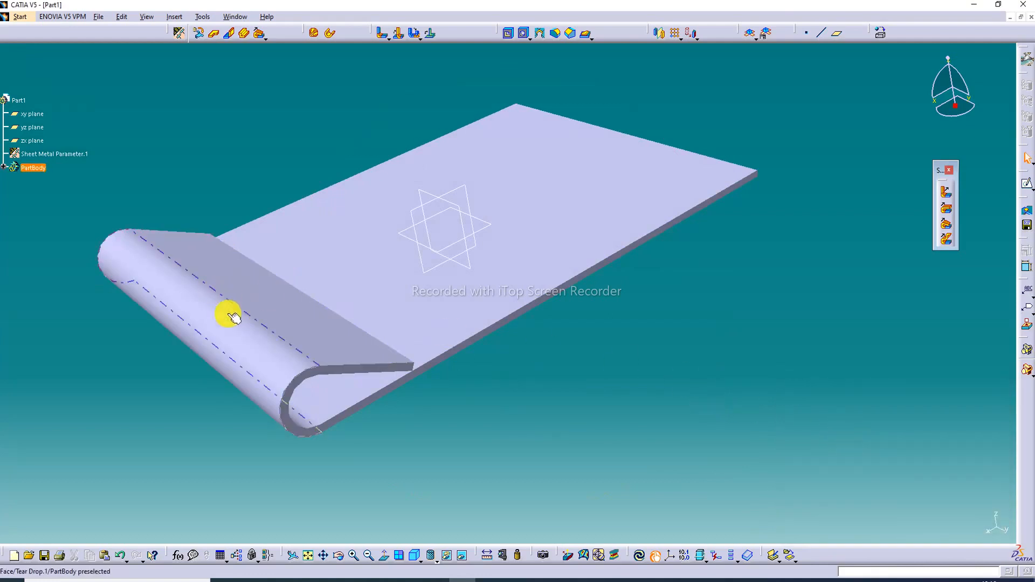
Reopen the tear drop's definition and change its type from Basic to Relimited.
double_click(244, 332)
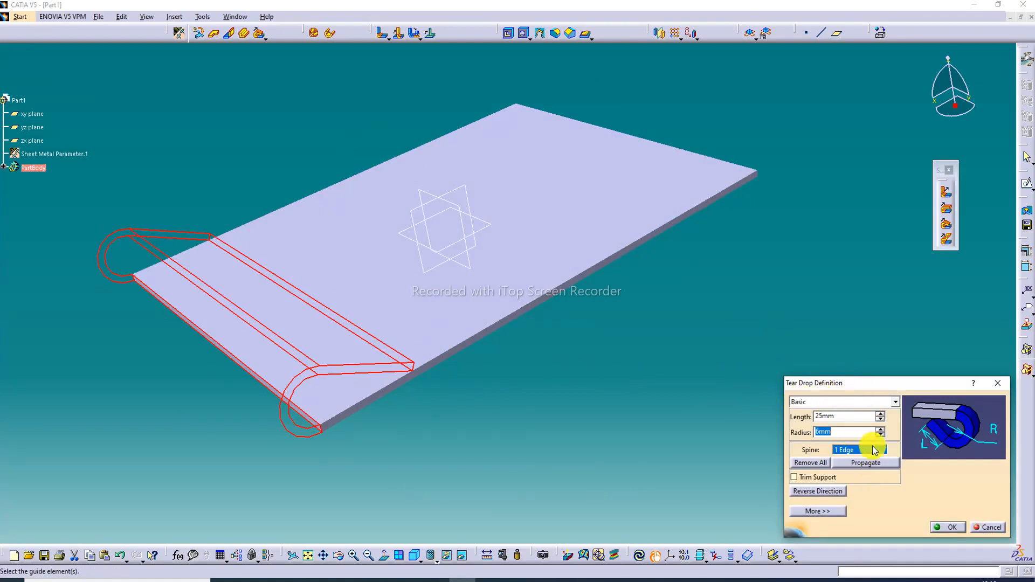
left_click(849, 402)
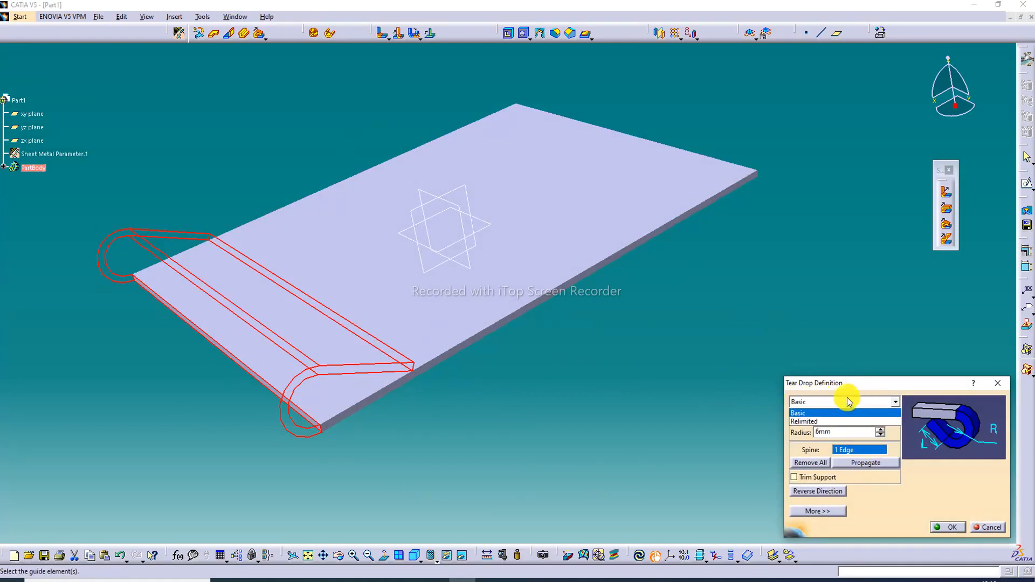
left_click(821, 423)
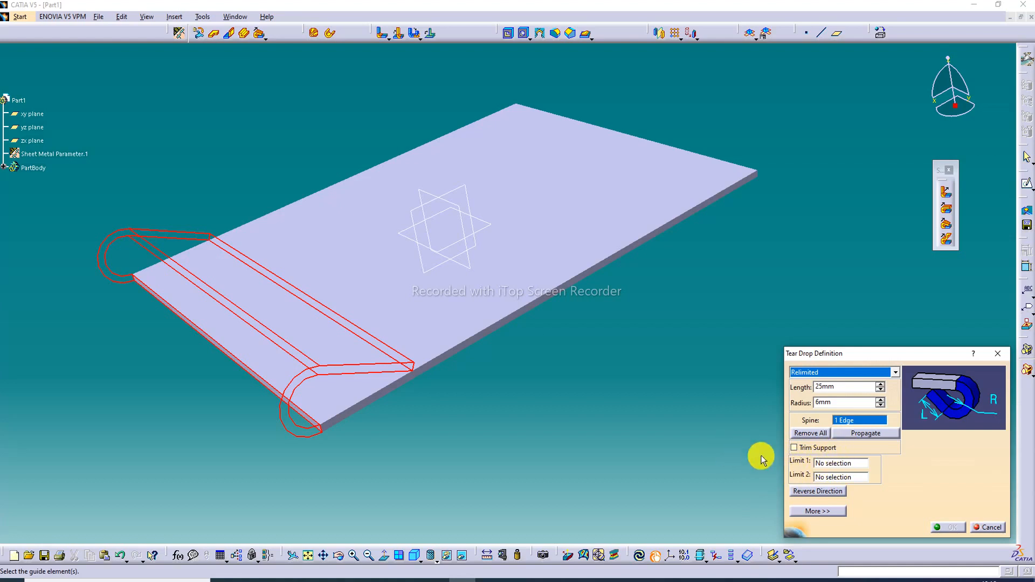
Create a point for Limit 1 on the wall's short front edge, about 86 mm along it from the near corner.
left_click(831, 464)
right_click(834, 465)
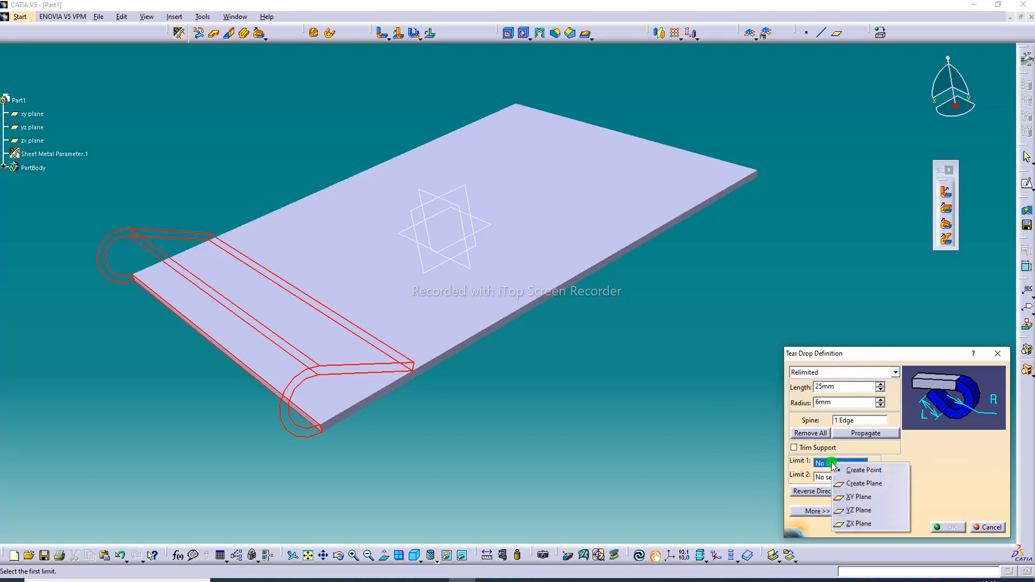
left_click(863, 472)
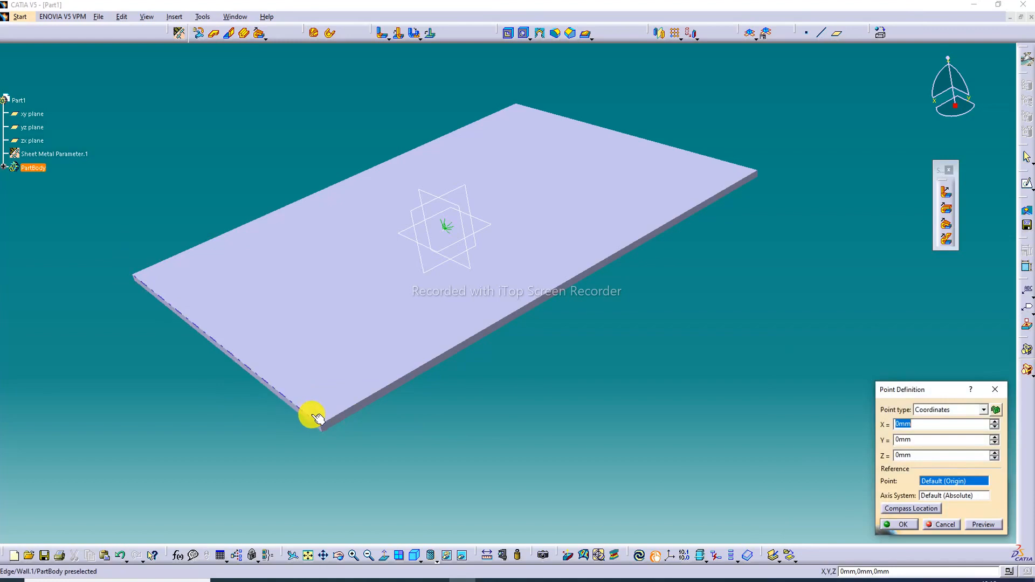
middle_click_drag(301, 363, 306, 339)
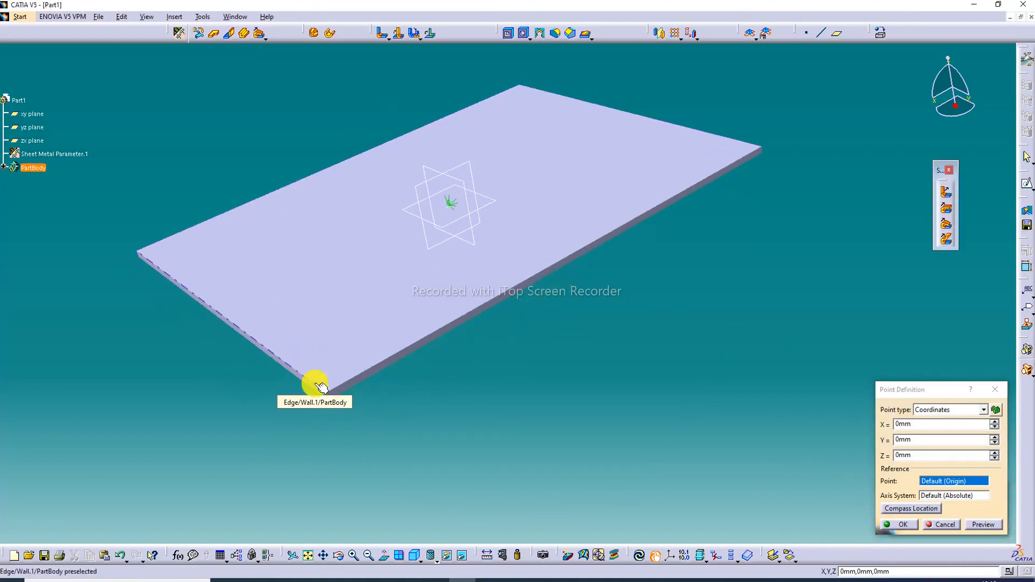
left_click(314, 383)
left_click_drag(314, 383, 175, 281)
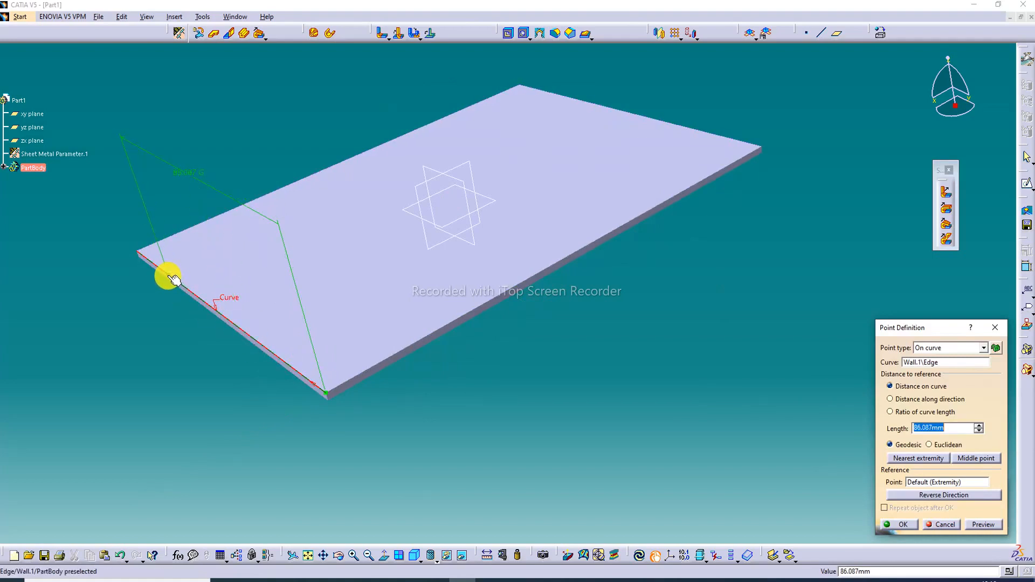
left_click(168, 276)
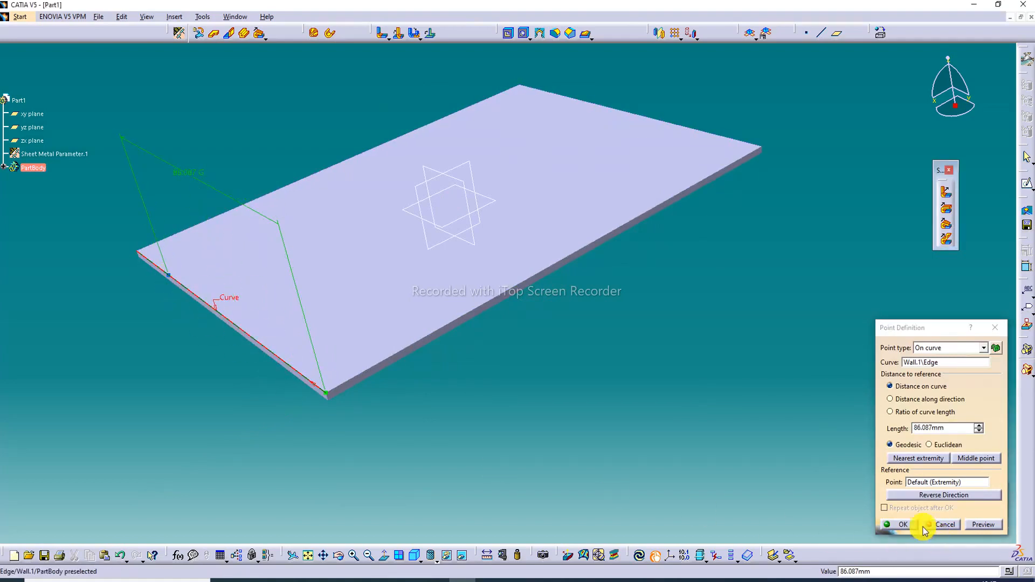
left_click(904, 524)
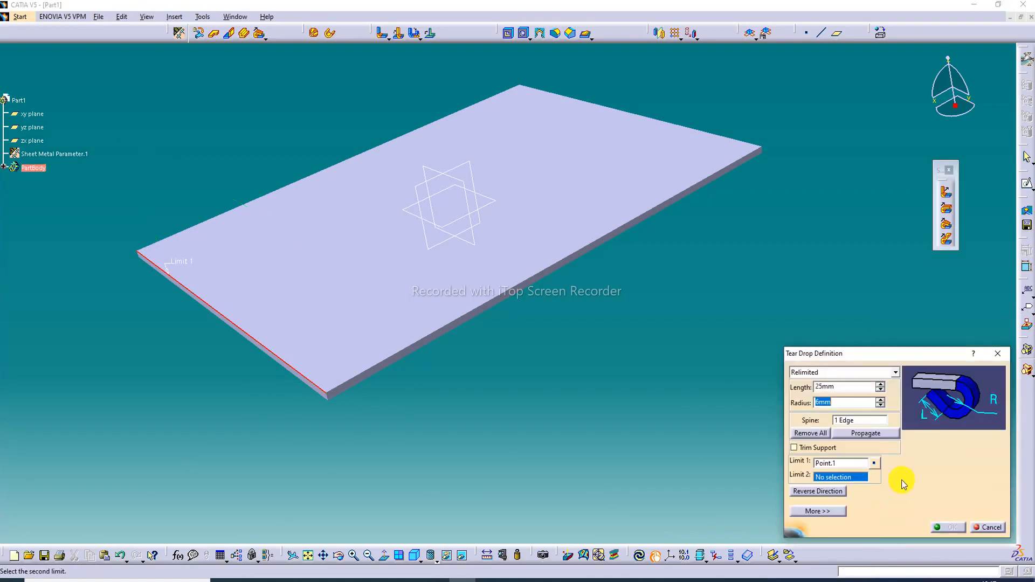
Create a point for Limit 2 on the same edge, about 11 mm from the near corner, and accept the relimited tear drop.
right_click(849, 477)
left_click(863, 483)
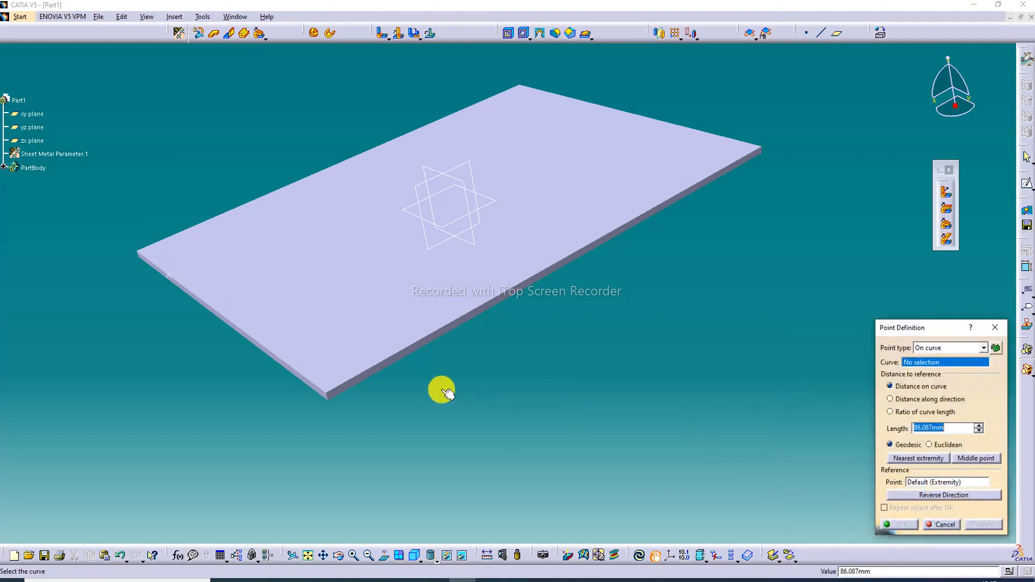
left_click(320, 388)
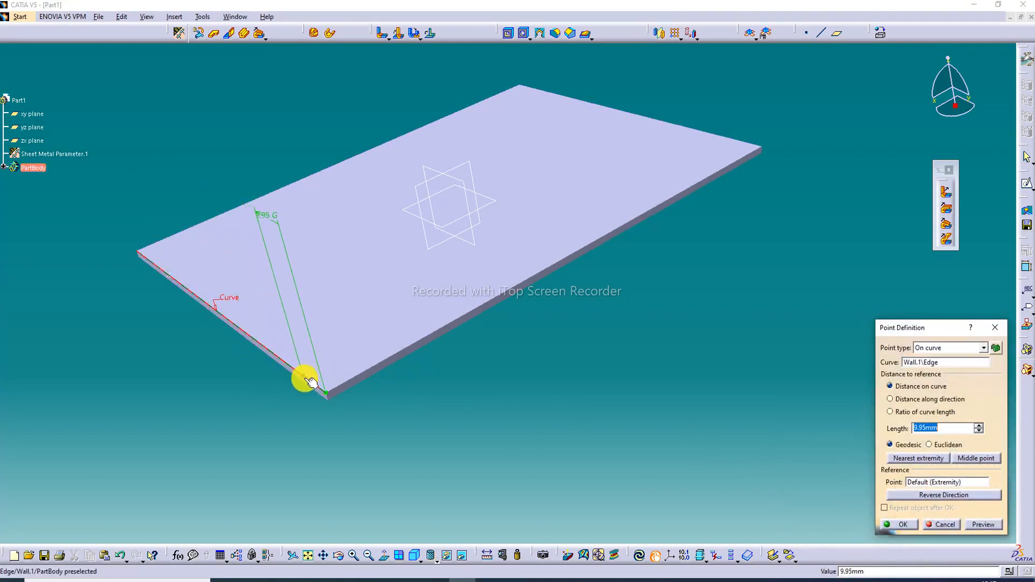
left_click(300, 374)
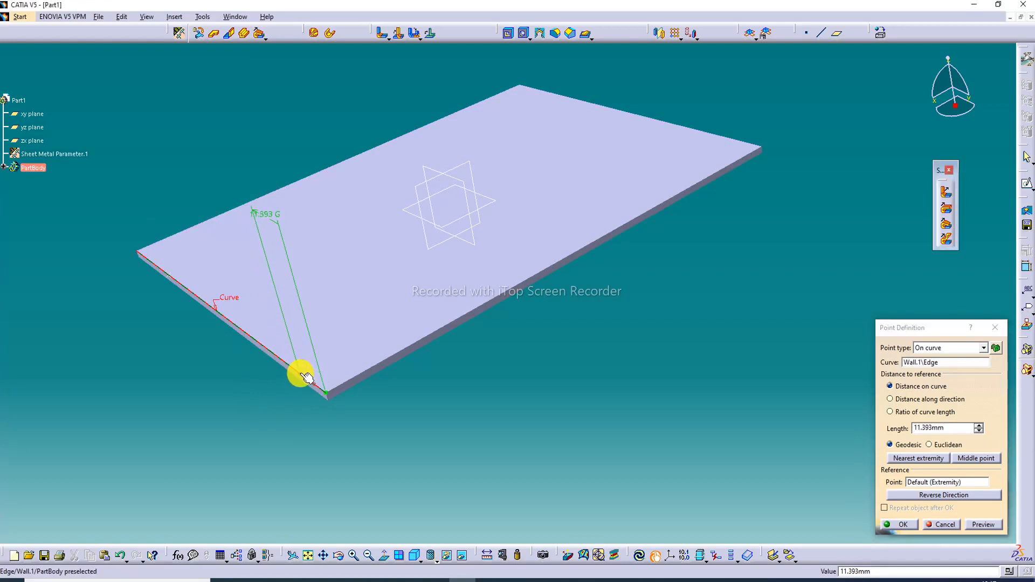
left_click(911, 524)
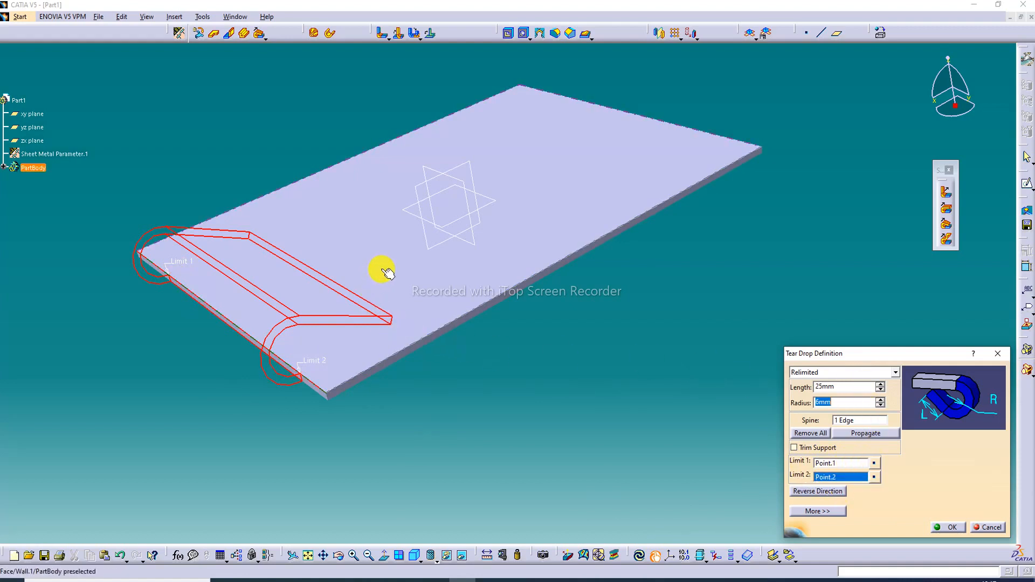
mouse_move(381, 273)
middle_mouse_down()
mouse_move(342, 326)
mouse_move(365, 275)
middle_mouse_up()
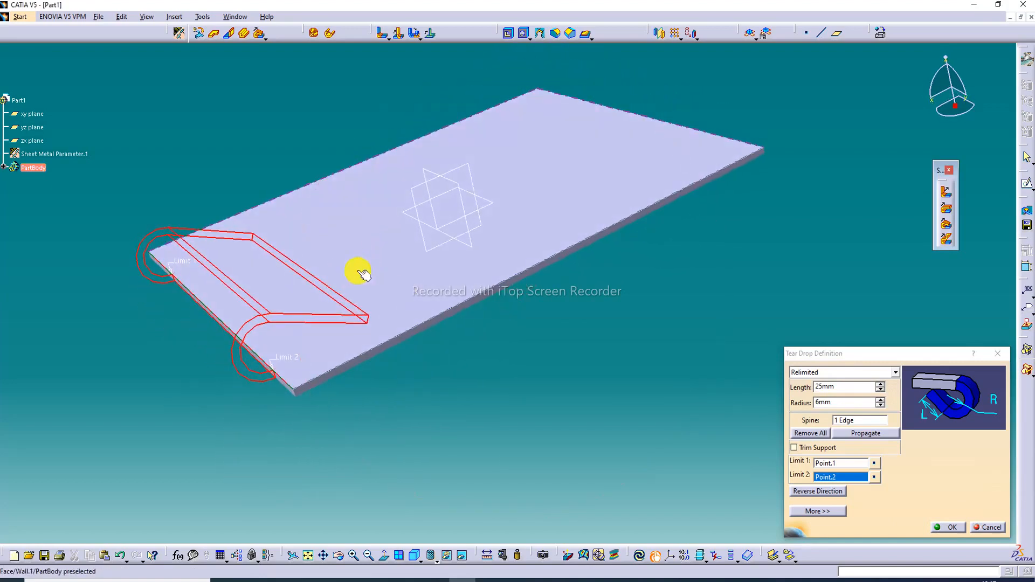
left_click(949, 528)
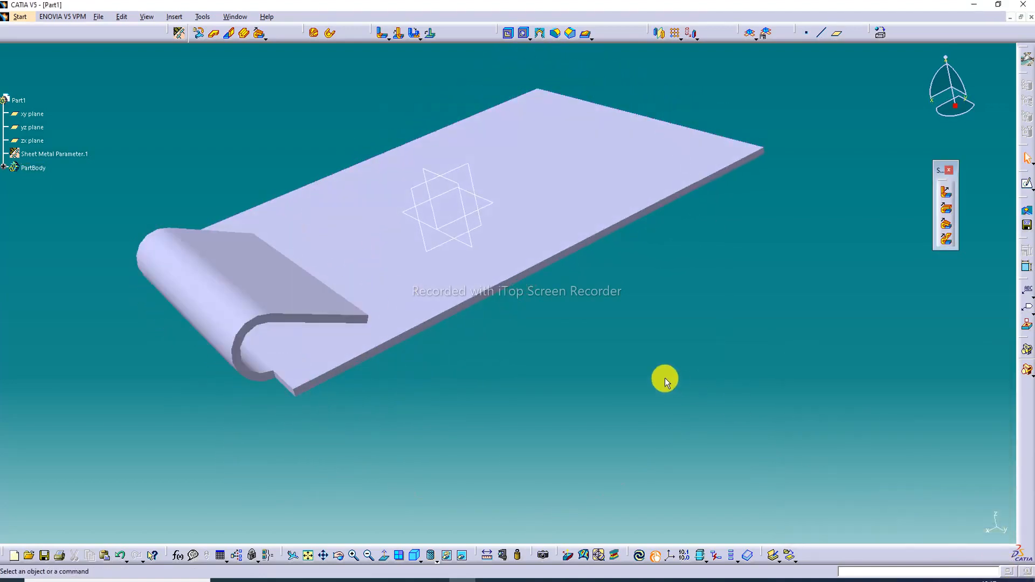
Select the wall's long narrow side face as the support for a new sketch.
middle_click_drag(296, 215, 293, 169)
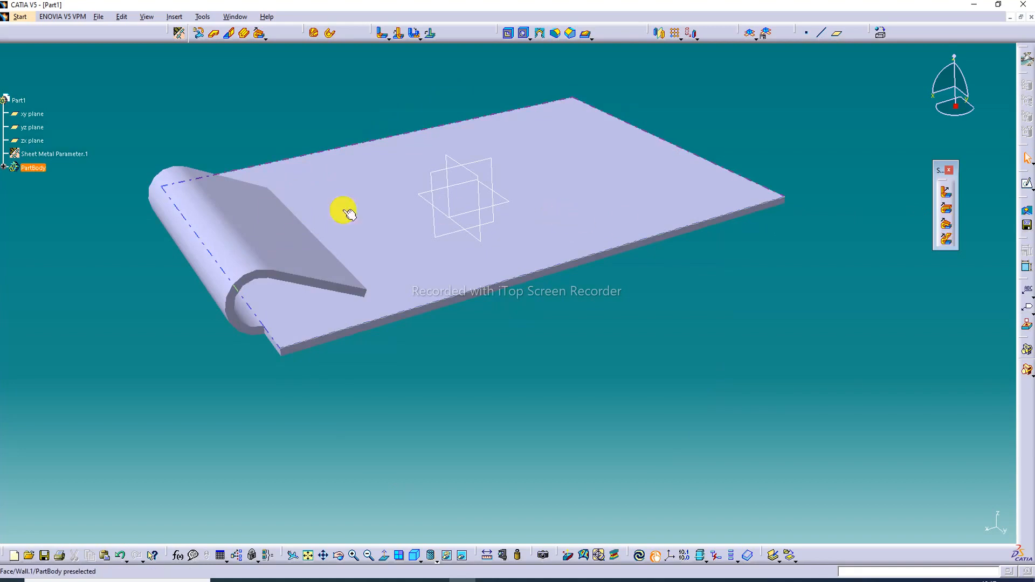
middle_click_drag(259, 231, 358, 273)
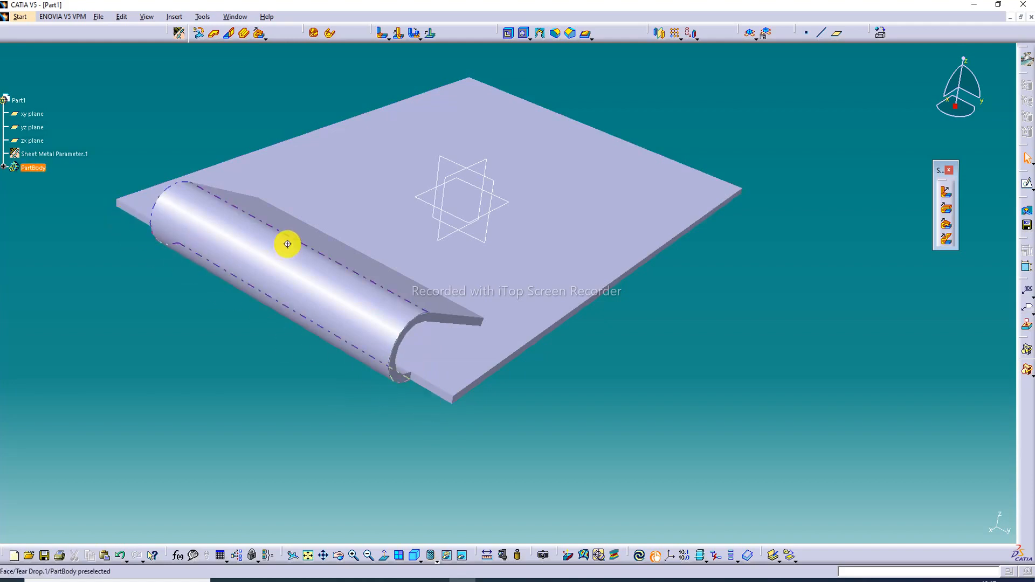
middle_click_drag(288, 244, 349, 244)
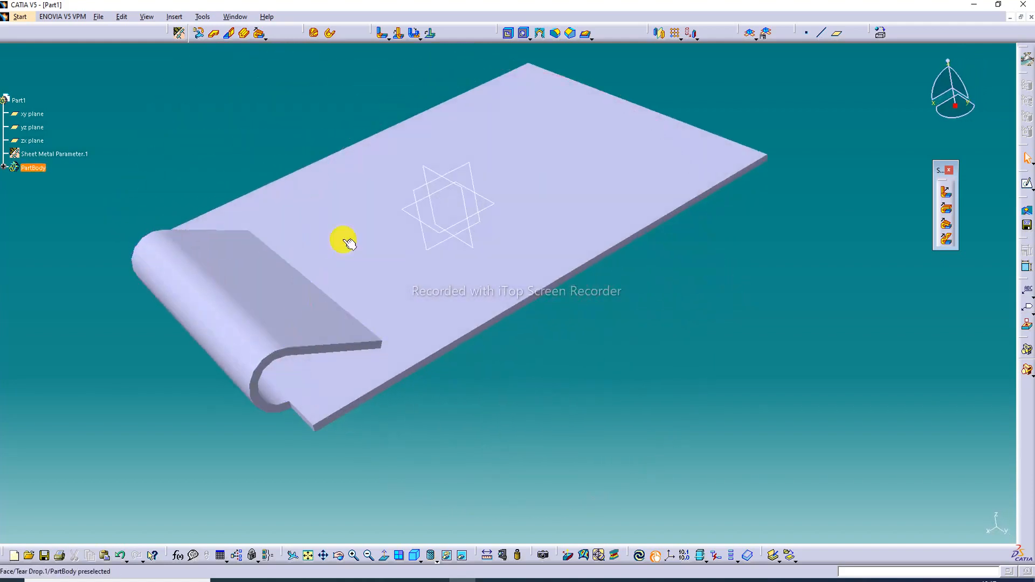
middle_click_drag(626, 162, 587, 240)
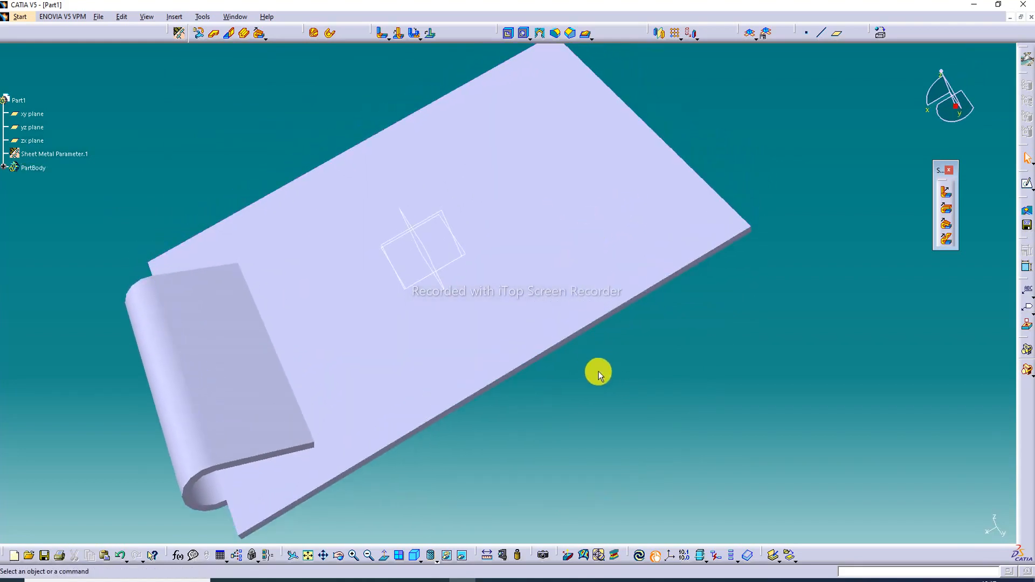
left_click(308, 556)
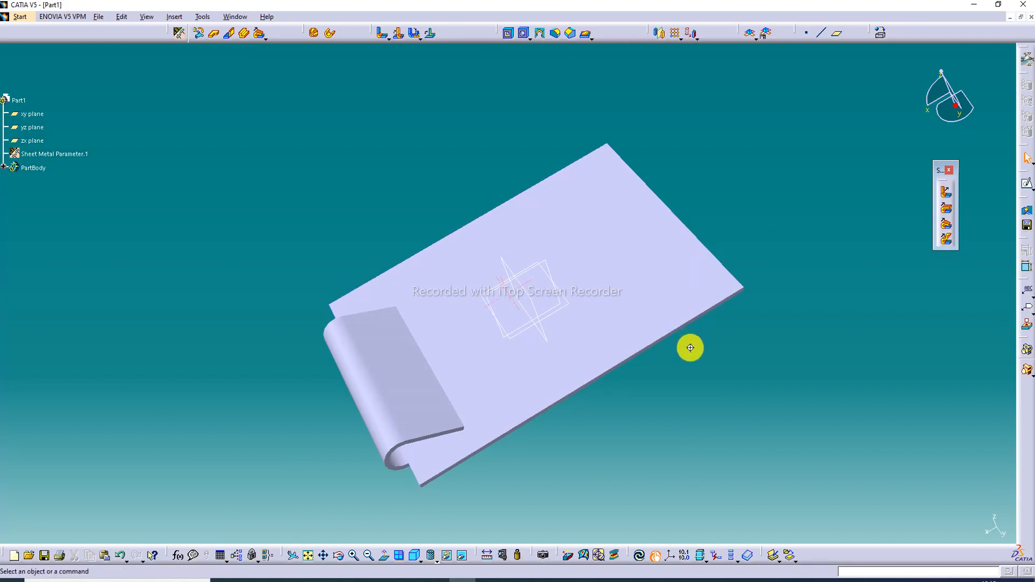
middle_click_drag(689, 347, 615, 229)
left_click(680, 260)
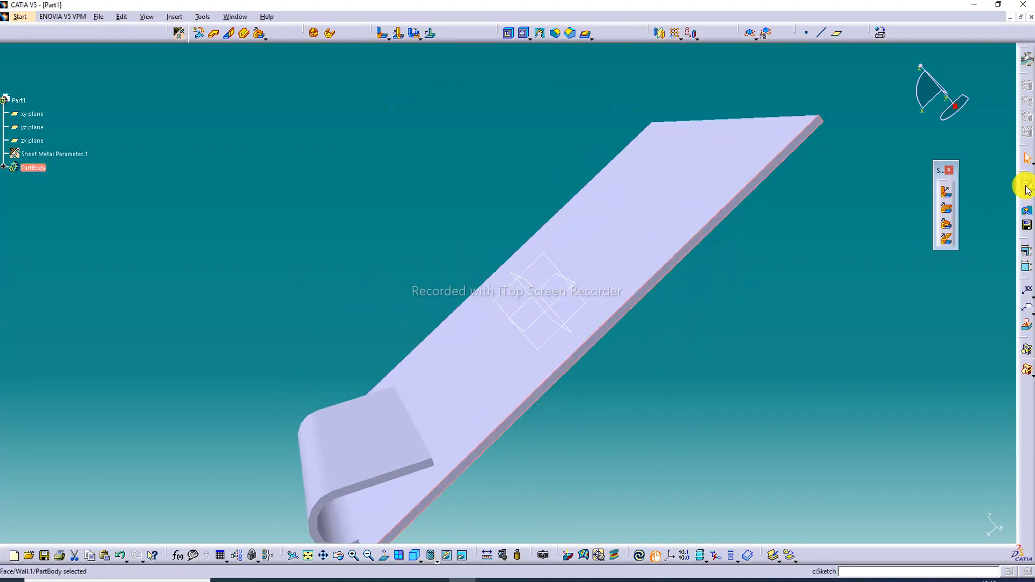
Open a sketch on the long side face of the base wall.
left_click(1027, 185)
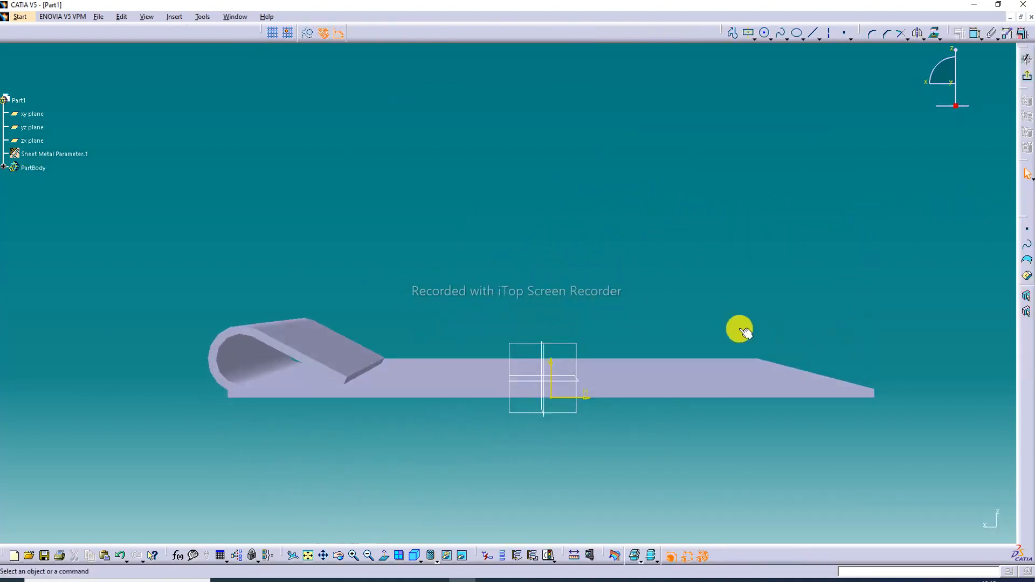
left_click(308, 555)
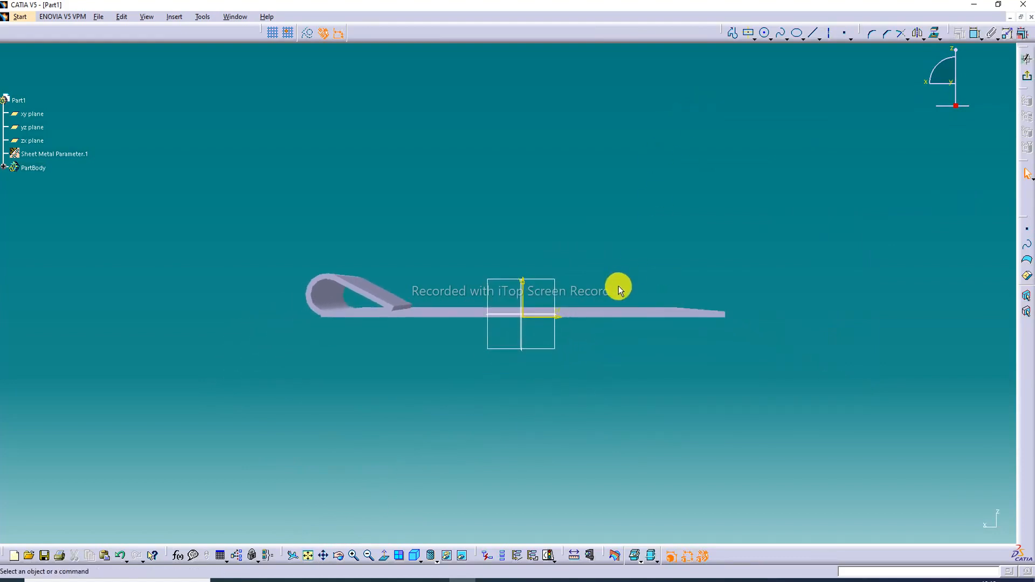
left_click(352, 558)
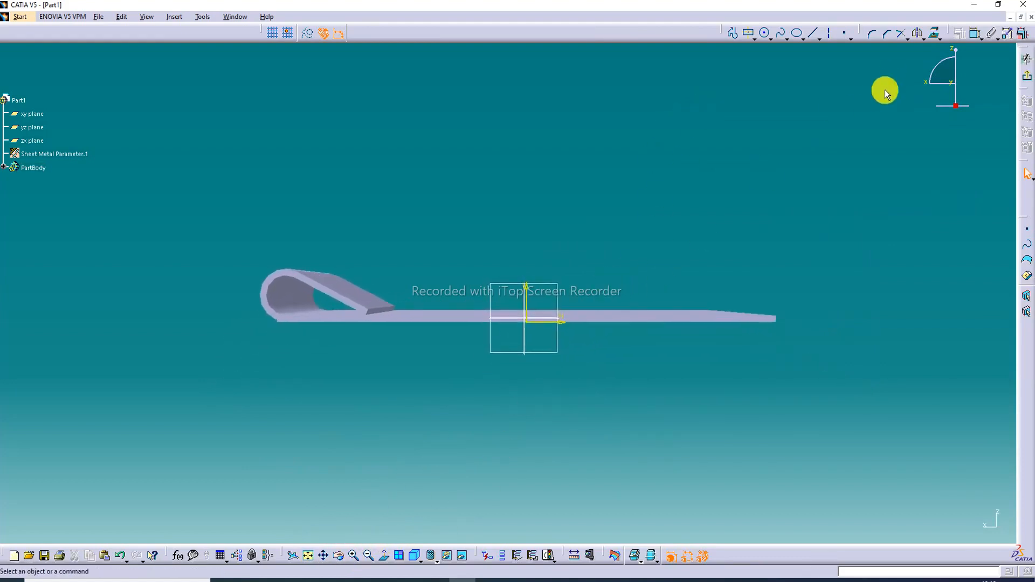
middle_click_drag(794, 270, 754, 272)
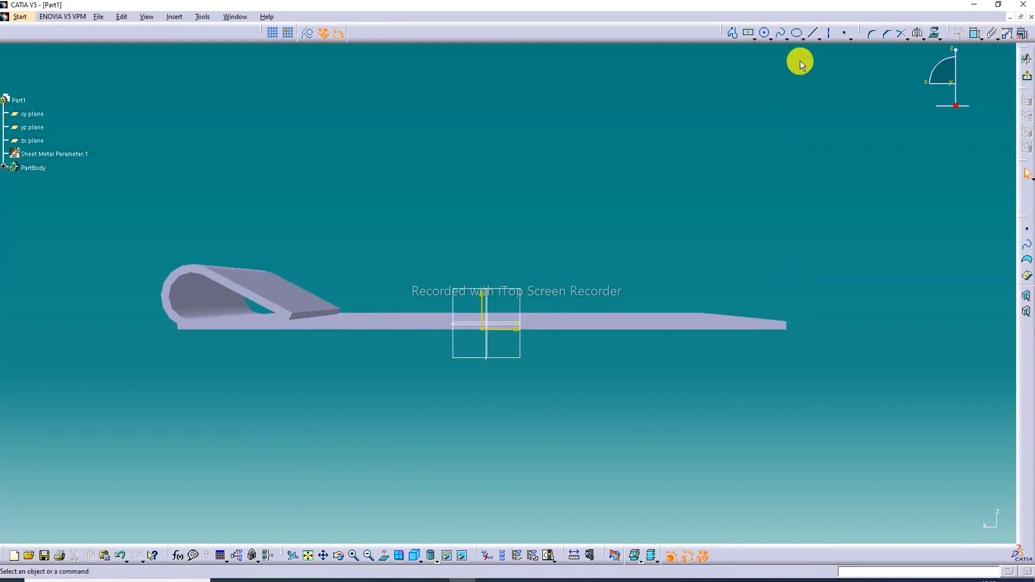
Sketch an open stepped profile beyond the wall's free end: about 23 mm horizontal, about 21 mm vertical upward, and another horizontal line outward.
left_click(732, 33)
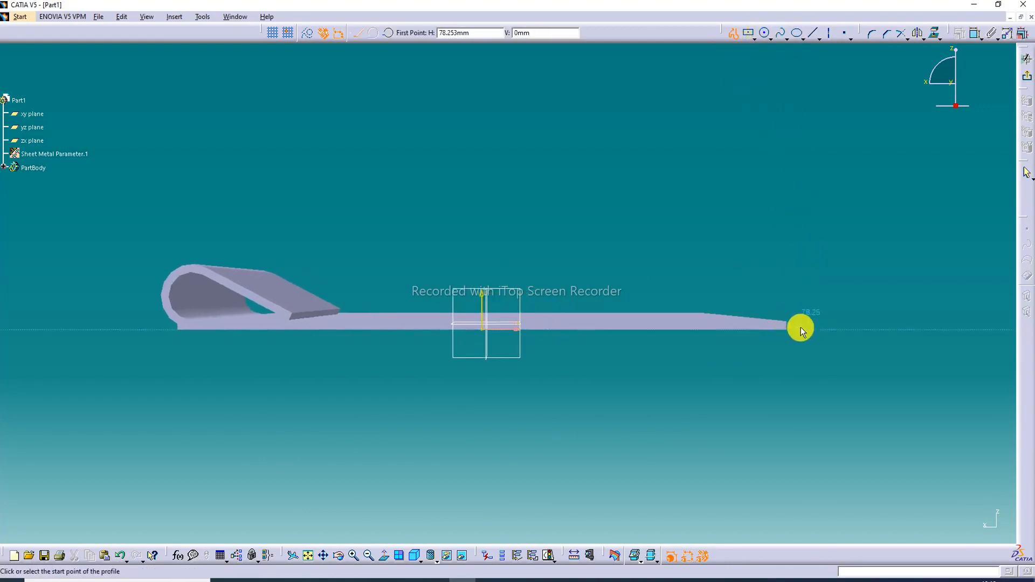
left_click(822, 328)
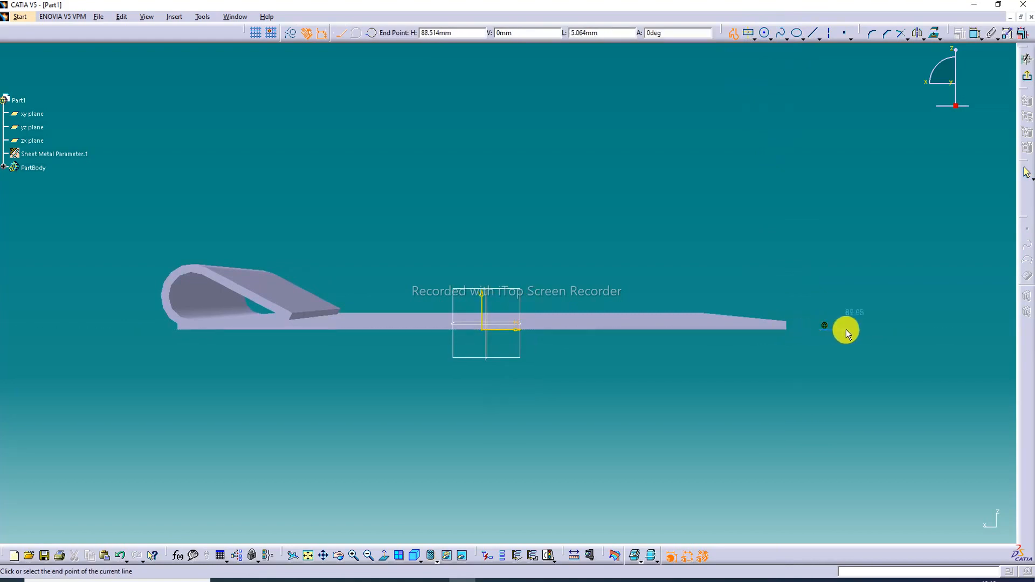
left_click(912, 329)
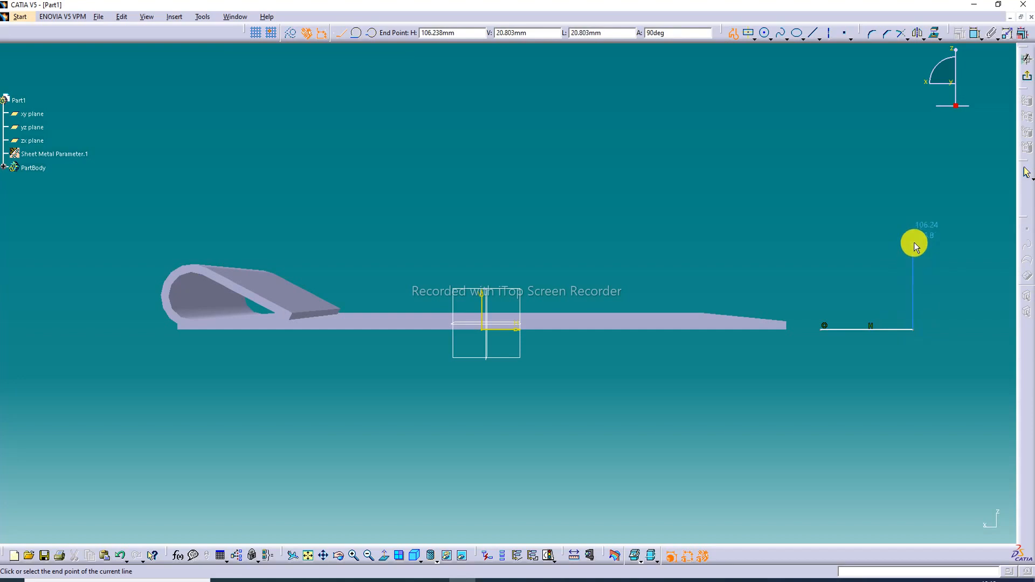
left_click(913, 244)
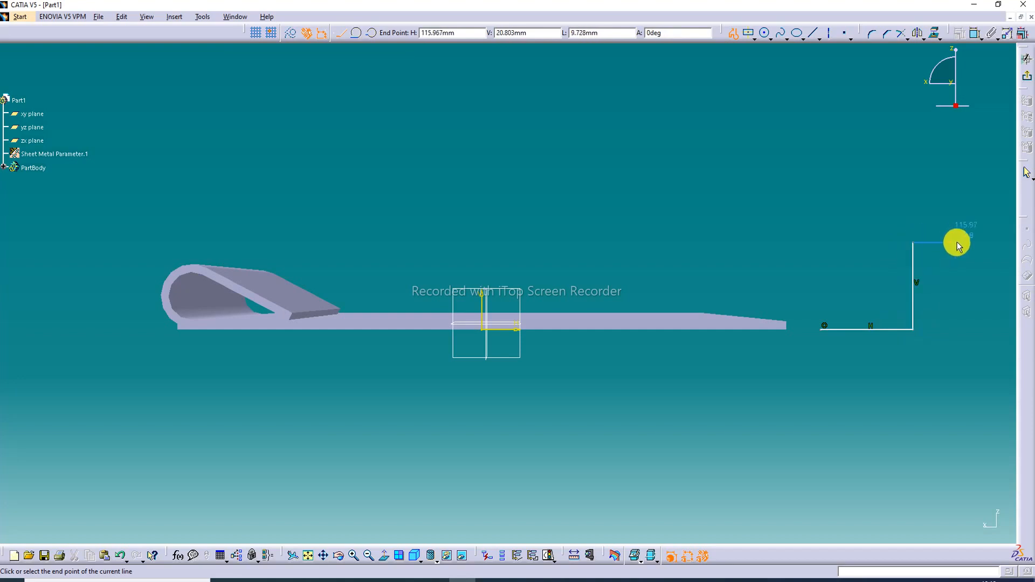
left_click(987, 242)
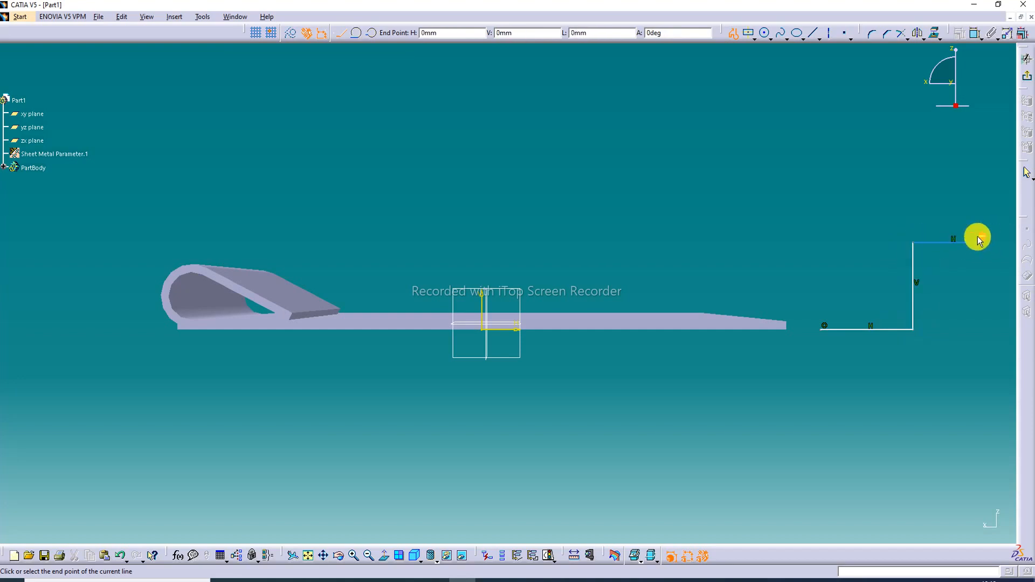
left_click(734, 39)
Round the profile's upper corner at about 5.4 mm radius and its lower corner at about 7 mm radius.
left_click(308, 555)
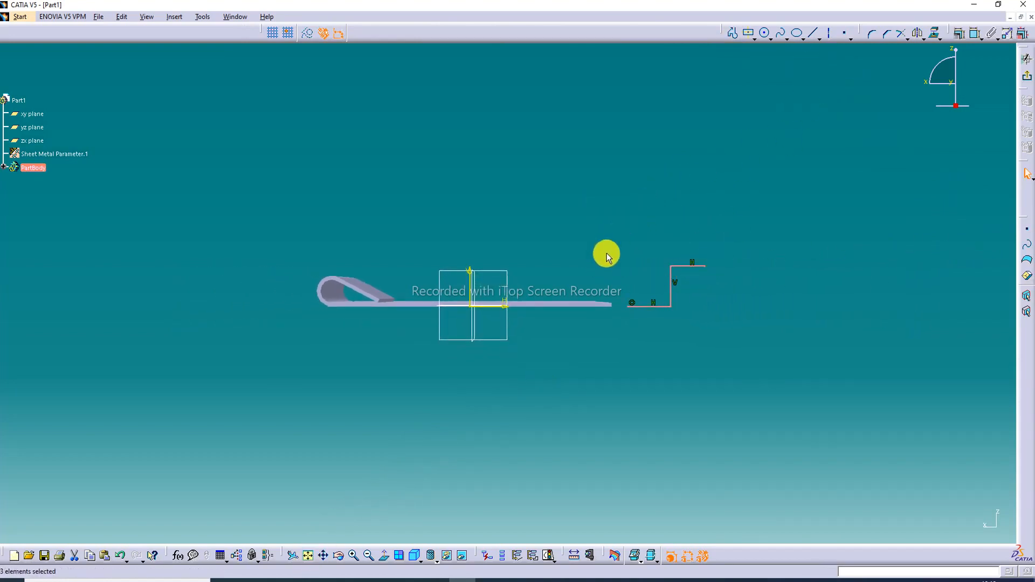
middle_click_drag(606, 253, 604, 226, "ctrl")
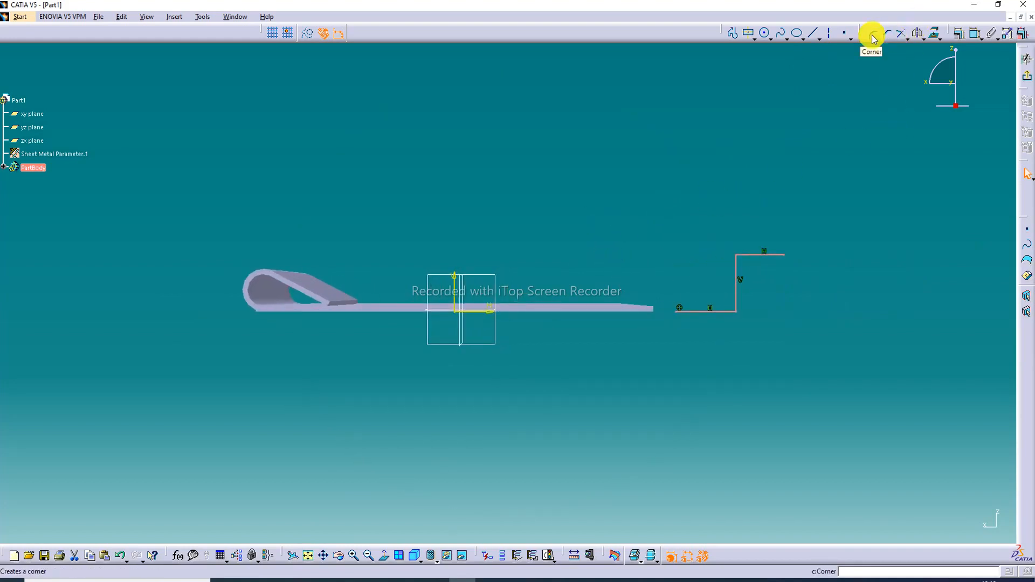
left_click(873, 37)
left_click(751, 256)
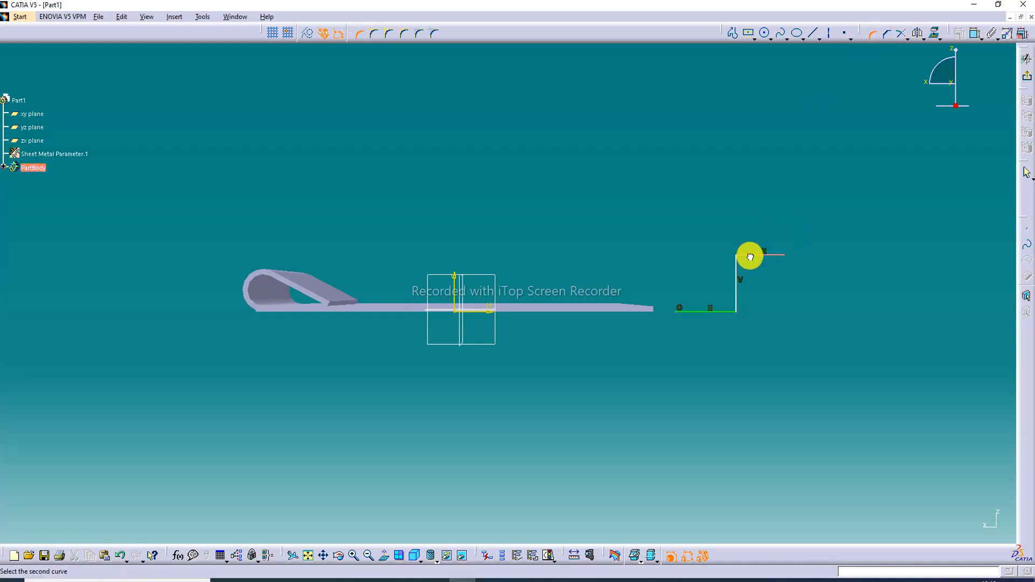
left_click(736, 267)
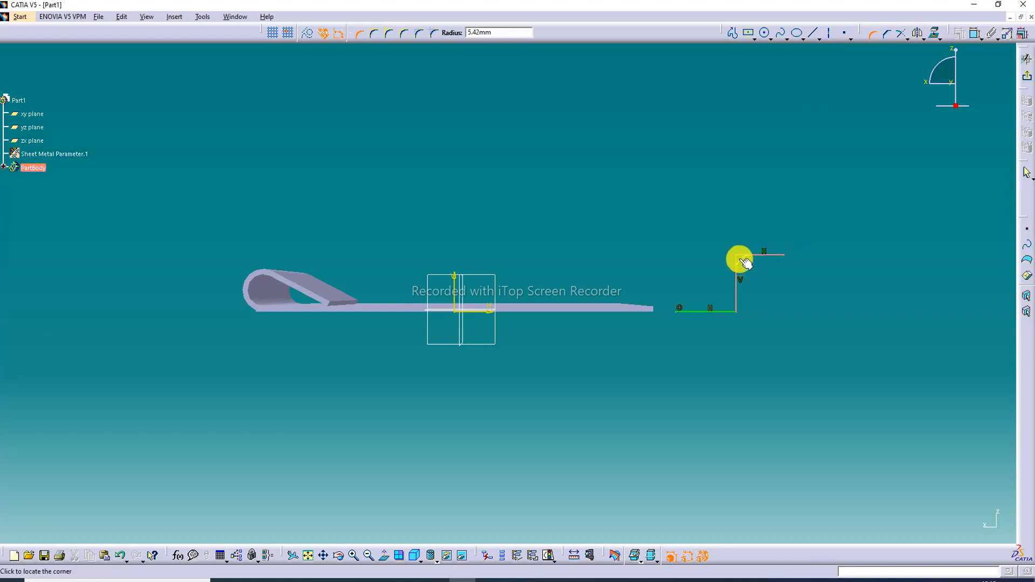
left_click(744, 262)
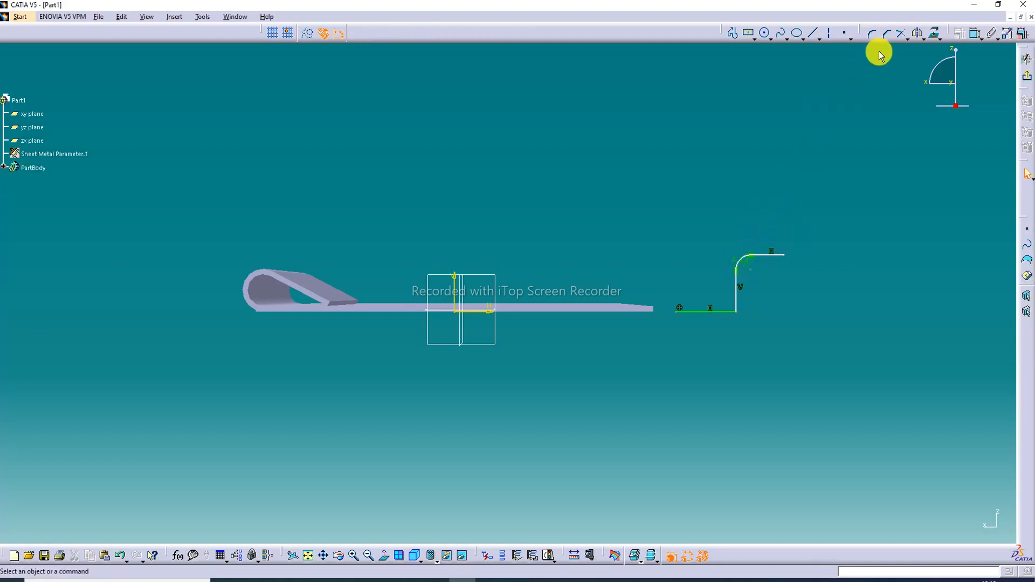
left_click(873, 38)
left_click(734, 301)
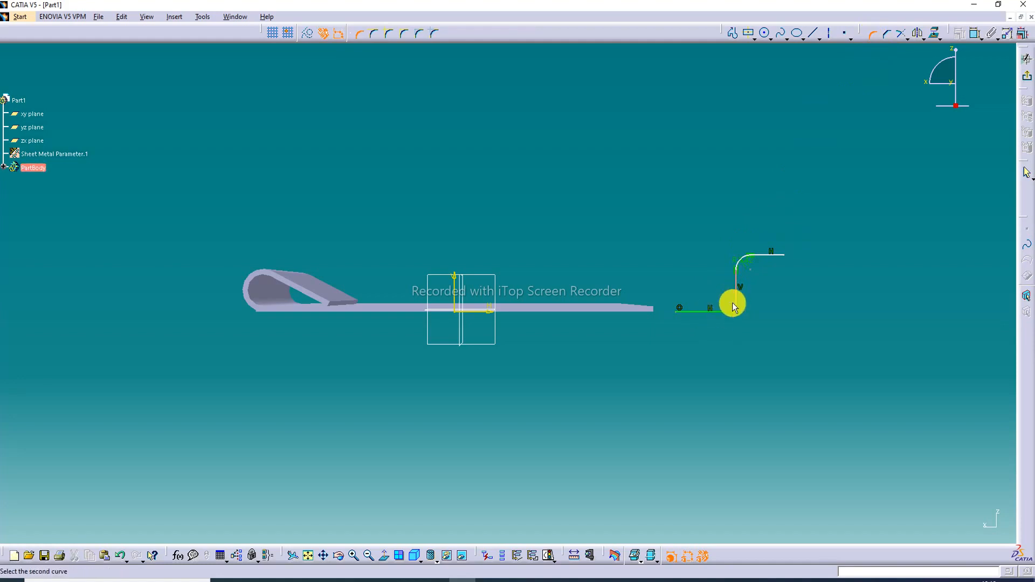
left_click(732, 312)
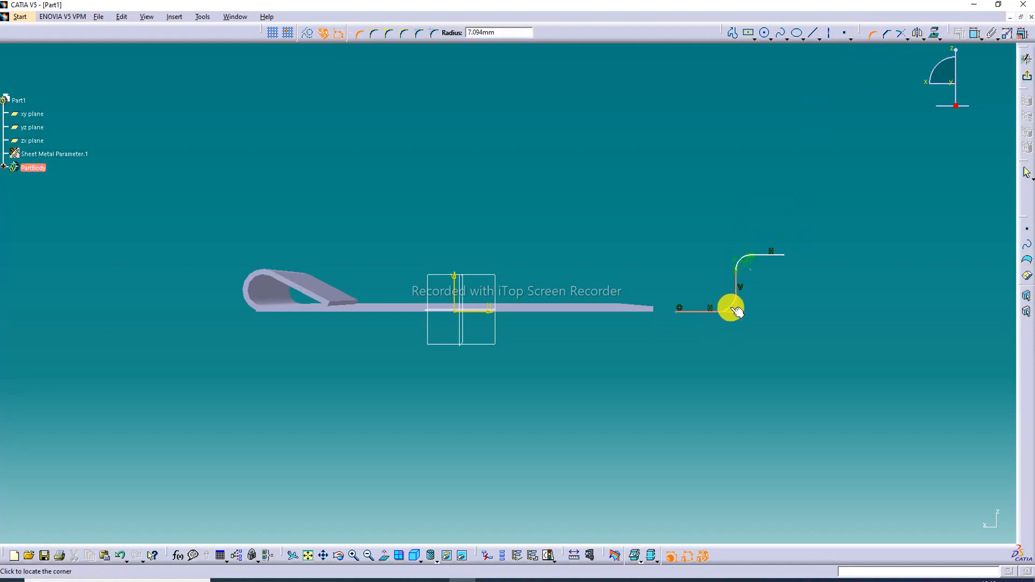
left_click(732, 309)
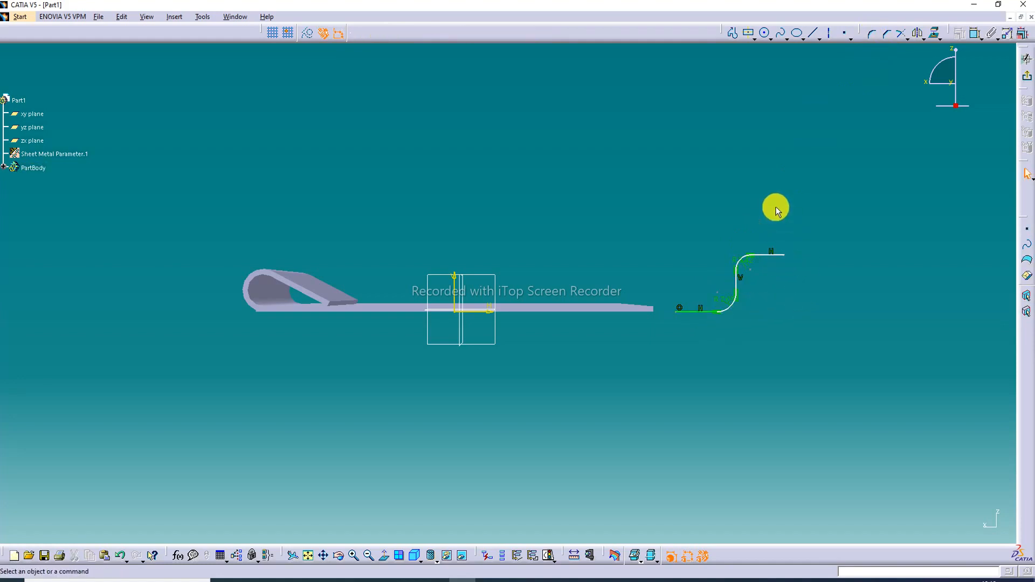
Move the two corner radius dimensions clear of the profile and set both radii to 5 mm.
left_click_drag(748, 263, 733, 238)
left_click_drag(726, 299, 736, 317)
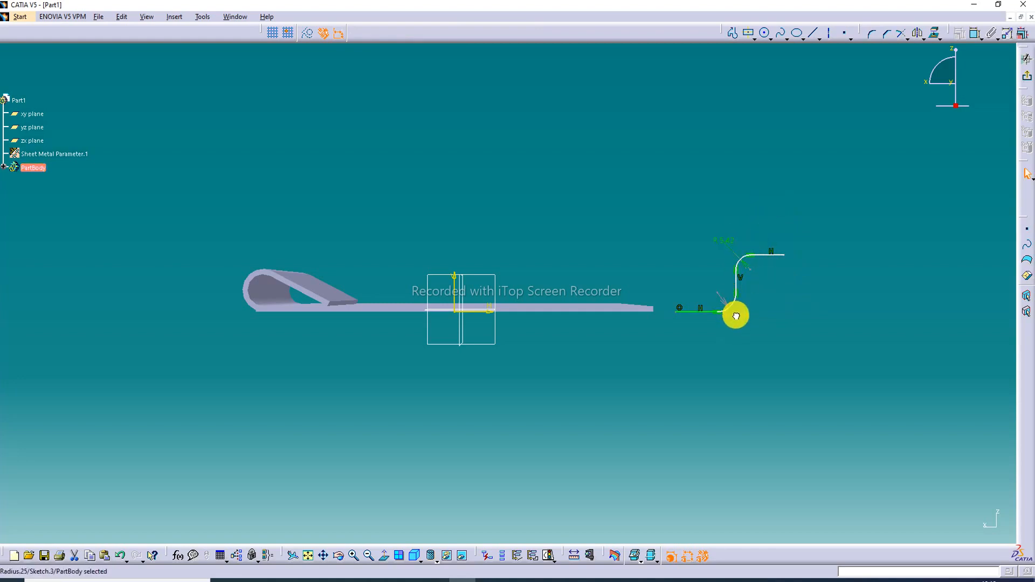
double_click(729, 239)
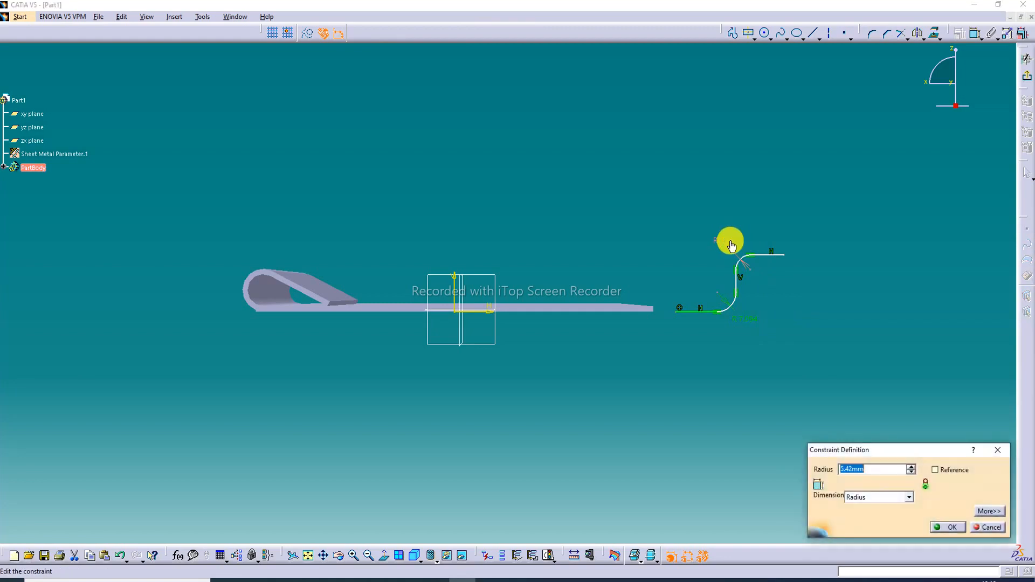
type("5")
key("Return")
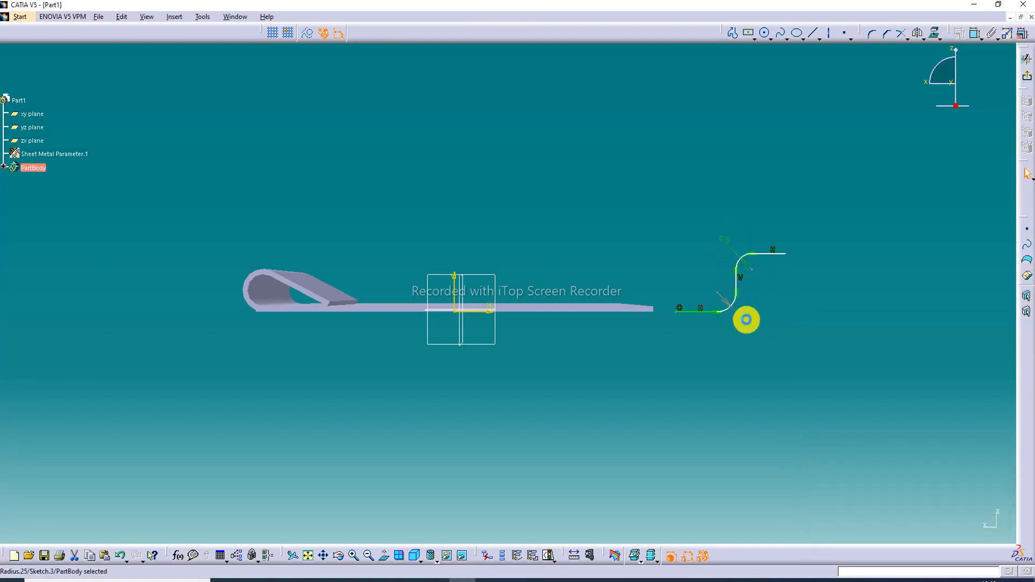
double_click(747, 319)
type("5")
key("Return")
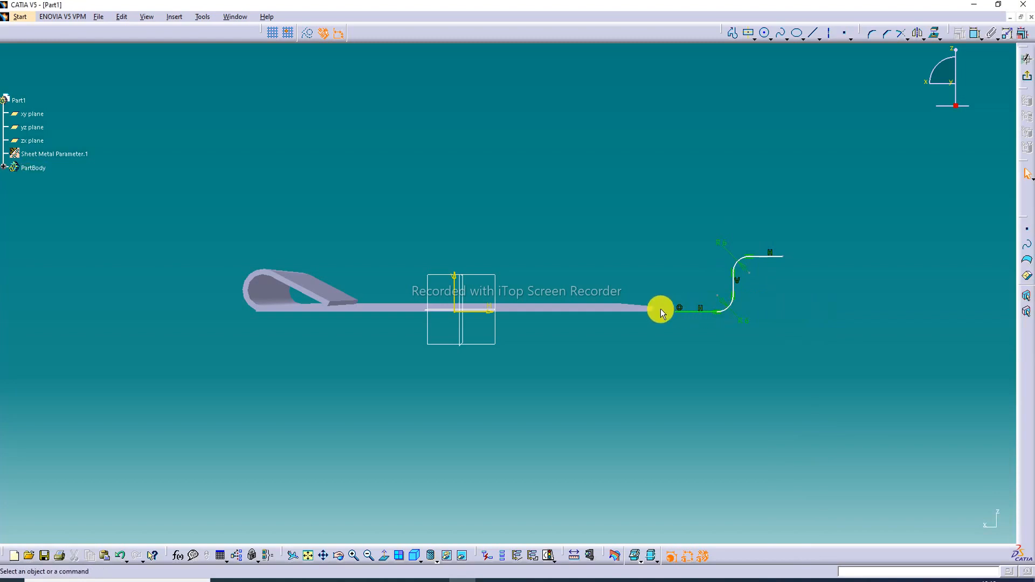
Constrain the profile's start point coincident with the lower corner of the wall's free end and exit the sketch.
mouse_move(662, 309)
middle_mouse_down()
mouse_move(649, 336)
mouse_move(673, 333)
middle_mouse_up()
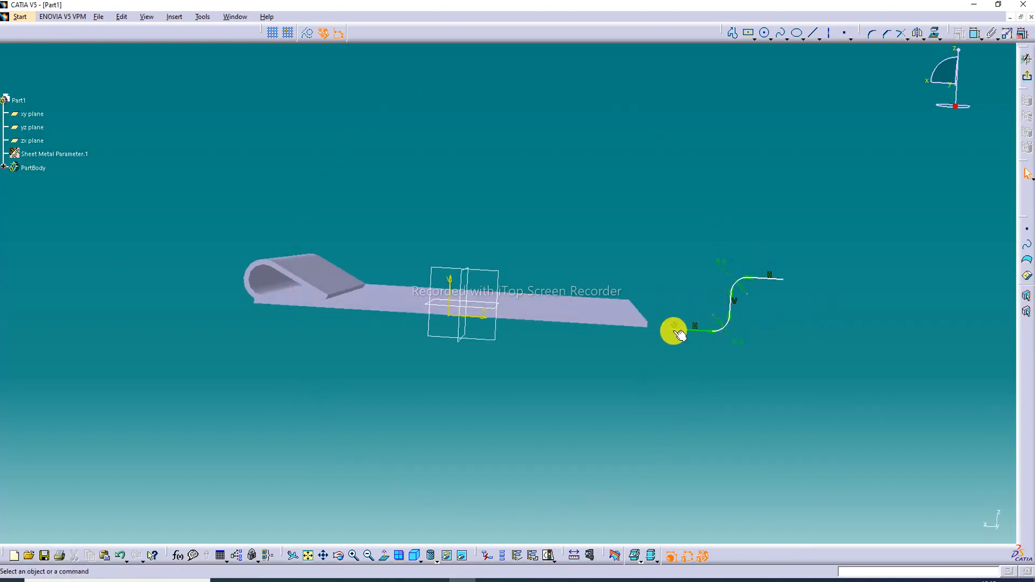
left_click(674, 334)
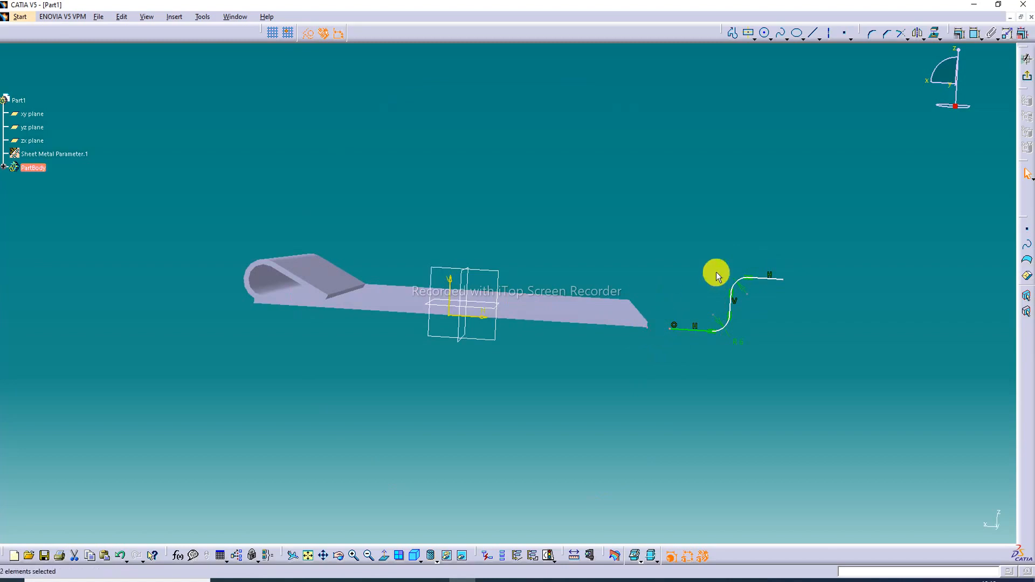
left_click(961, 37)
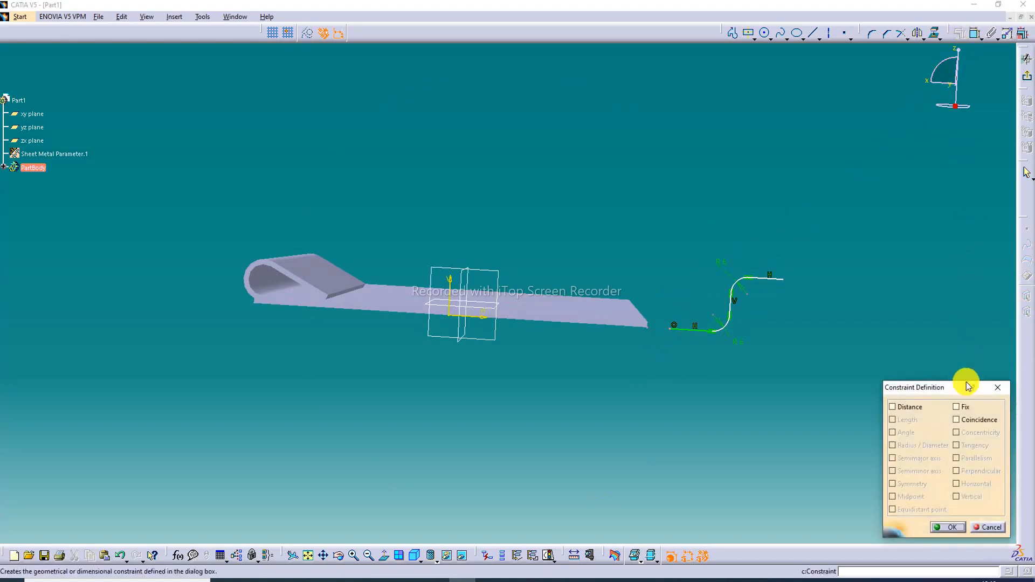
left_click(948, 528)
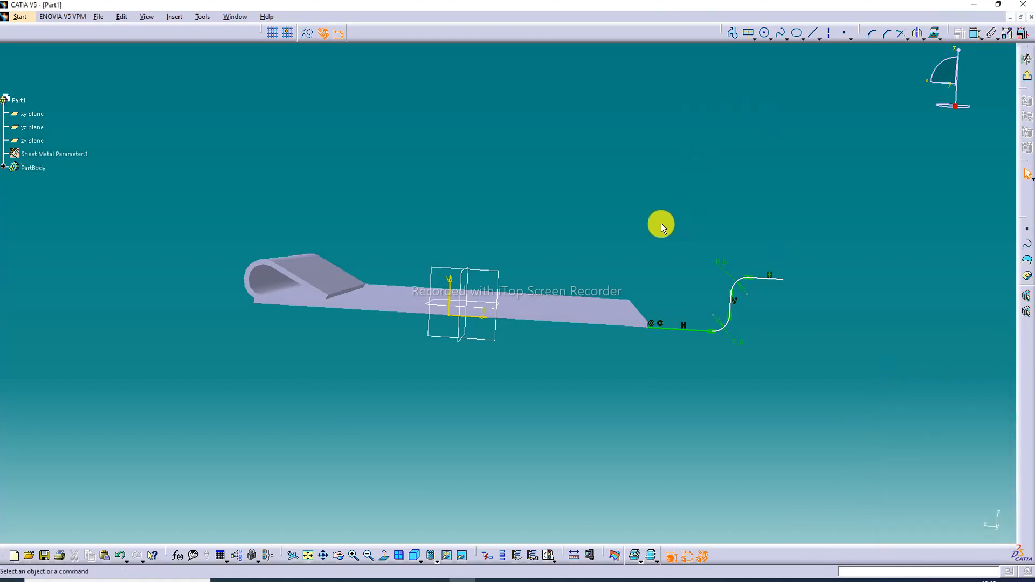
middle_click_drag(661, 223, 634, 233)
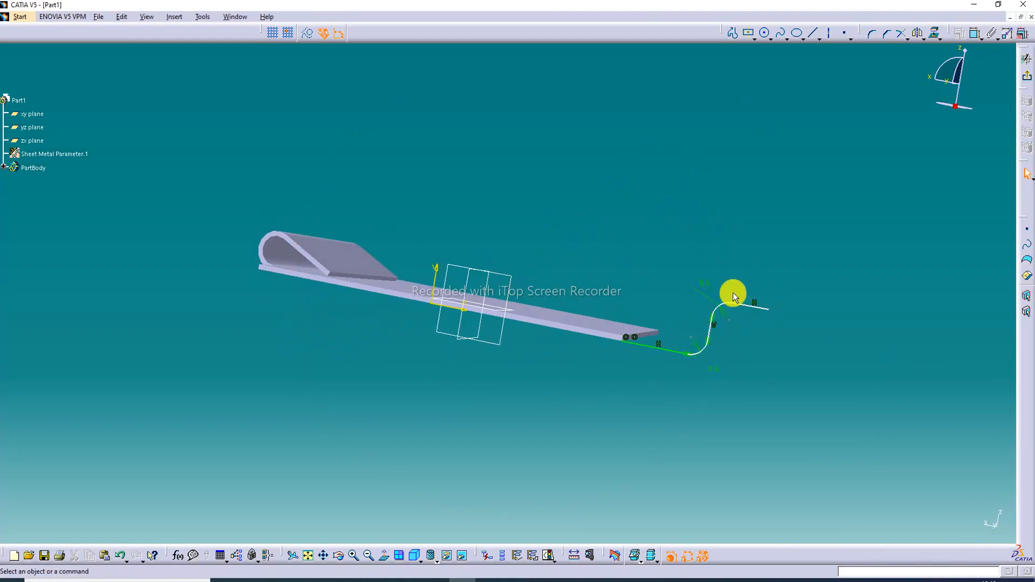
left_click(1027, 76)
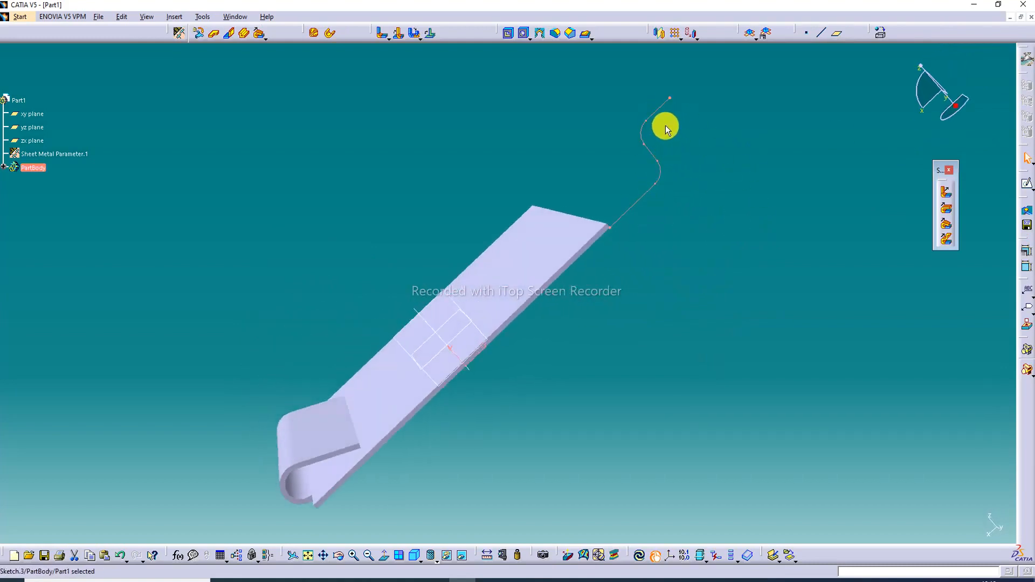
Start a user-defined flange of type Basic and assign the S-shaped sketch as its profile.
mouse_move(680, 170)
middle_mouse_down()
mouse_move(728, 196)
mouse_move(729, 254)
middle_mouse_up()
left_click(763, 154)
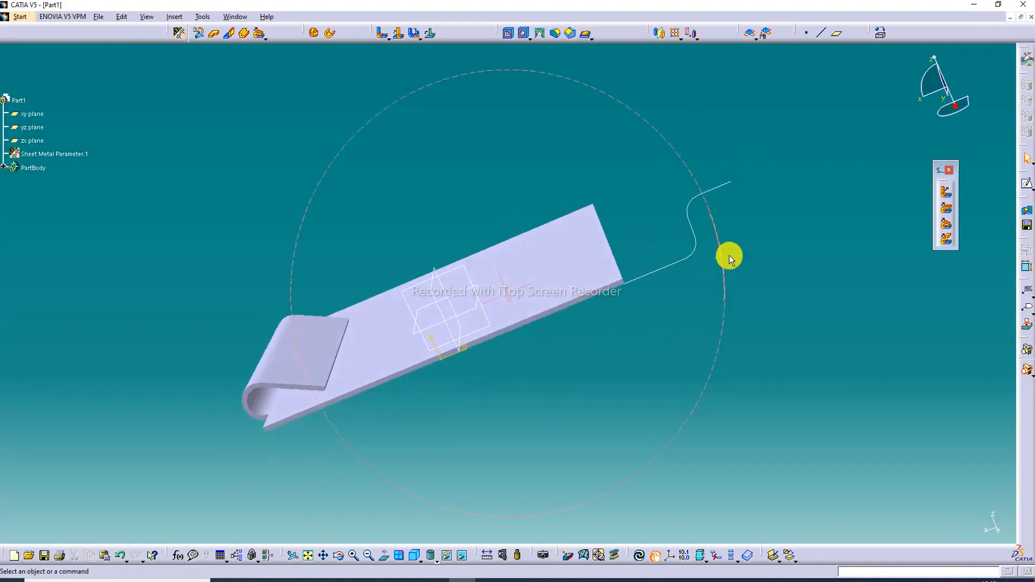
left_click(947, 240)
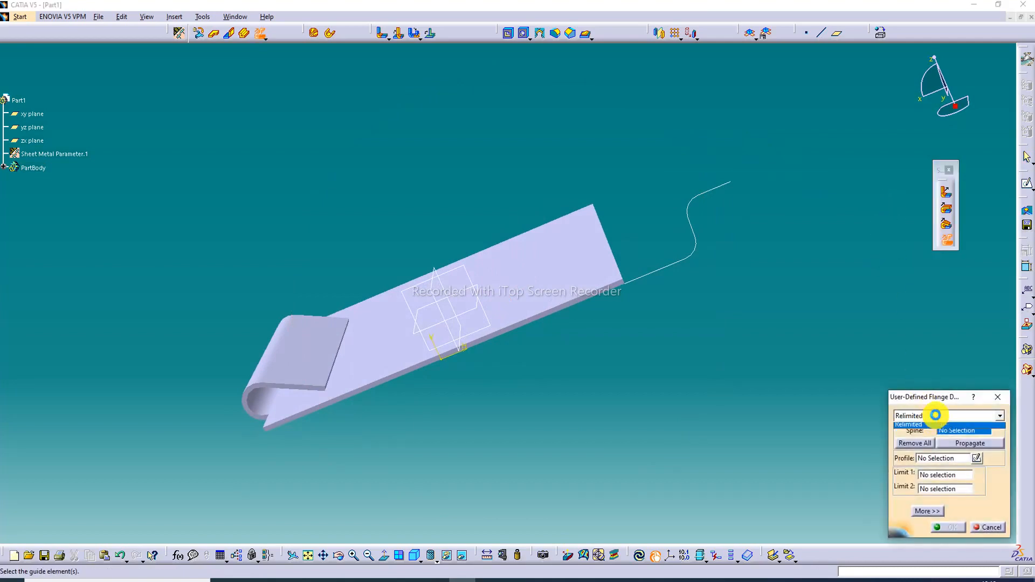
left_click(923, 426)
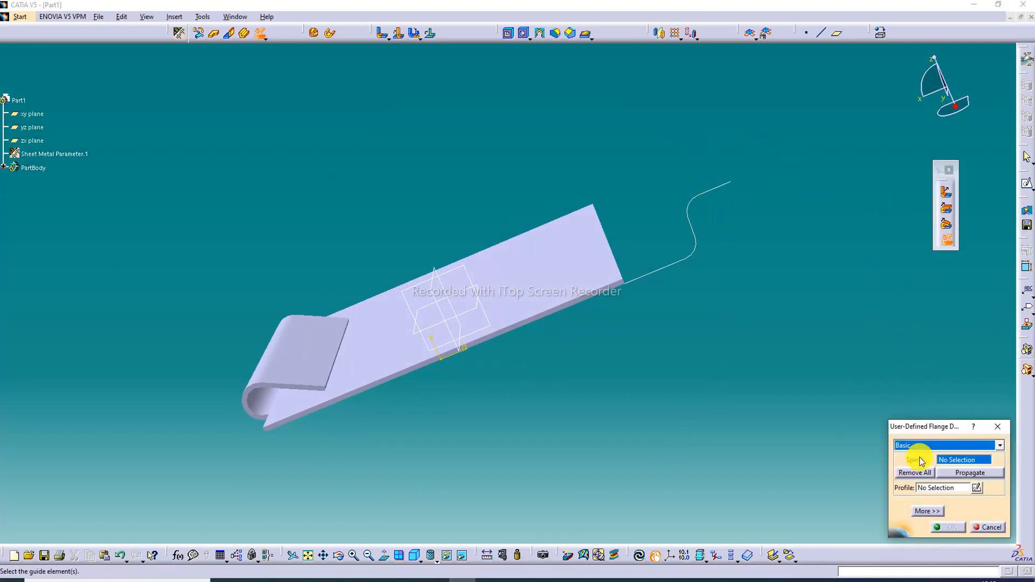
left_click(933, 489)
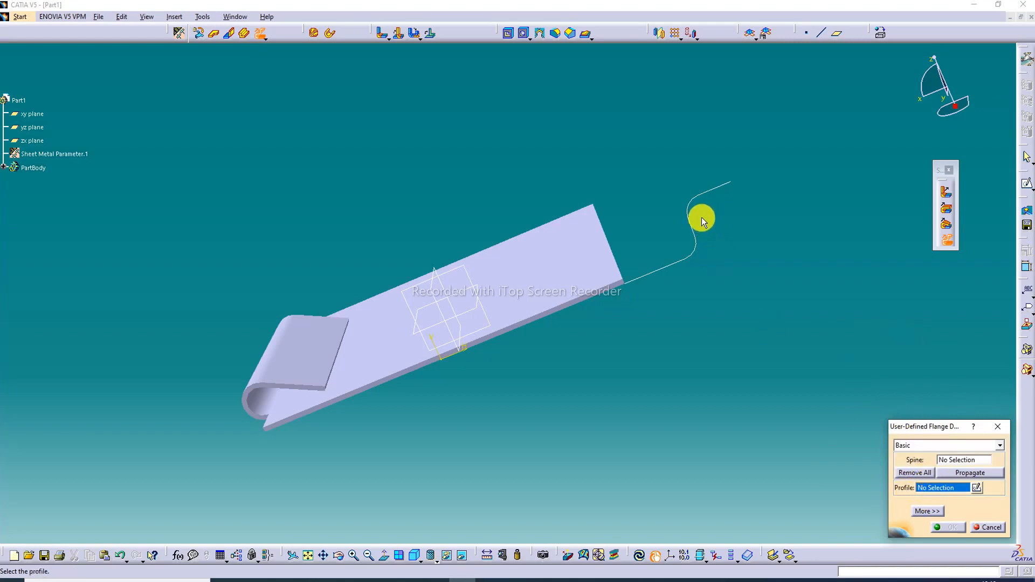
left_click(694, 229)
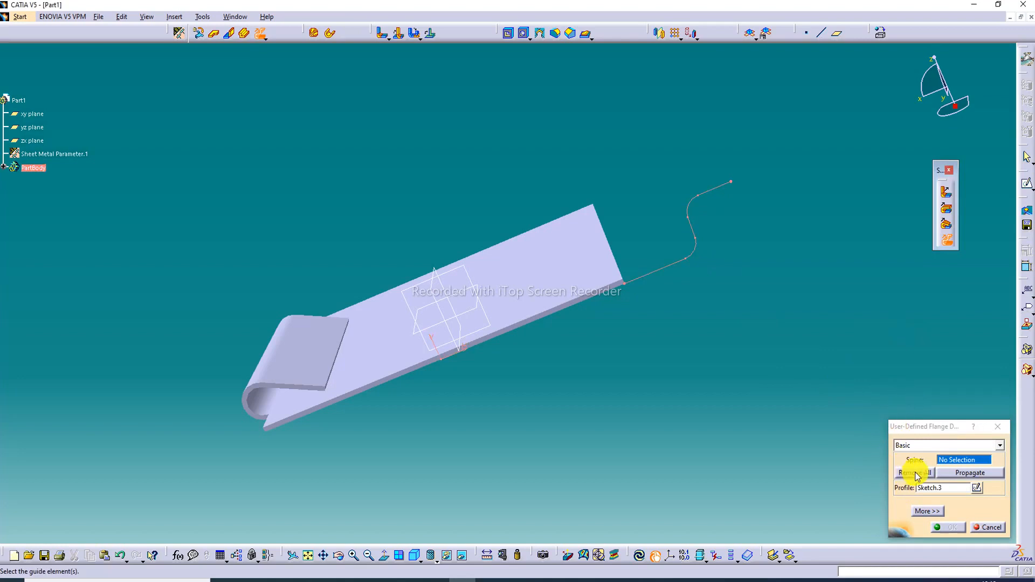
Select the edge at the wall's free end as the flange spine, create the user-defined flange and inspect the part.
mouse_move(644, 154)
middle_mouse_down()
mouse_move(629, 220)
mouse_move(608, 232)
mouse_move(534, 173)
mouse_move(669, 236)
middle_mouse_up()
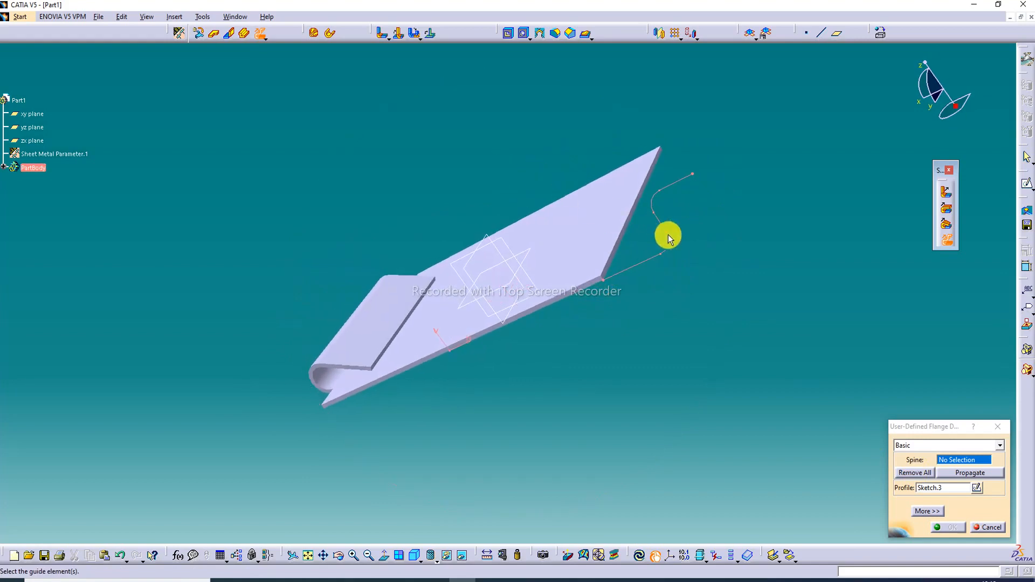
left_click(641, 215)
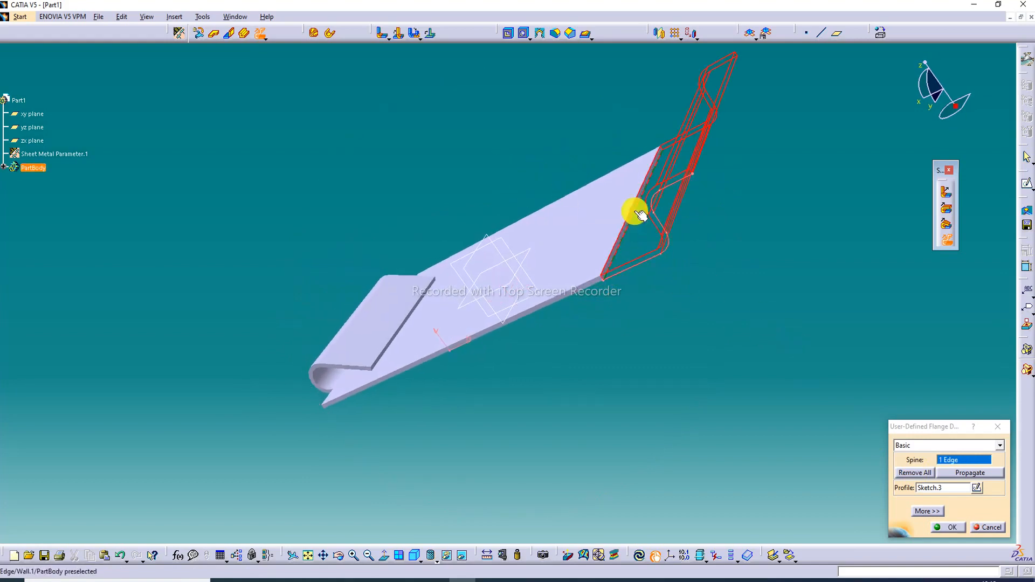
middle_click_drag(713, 155, 809, 178)
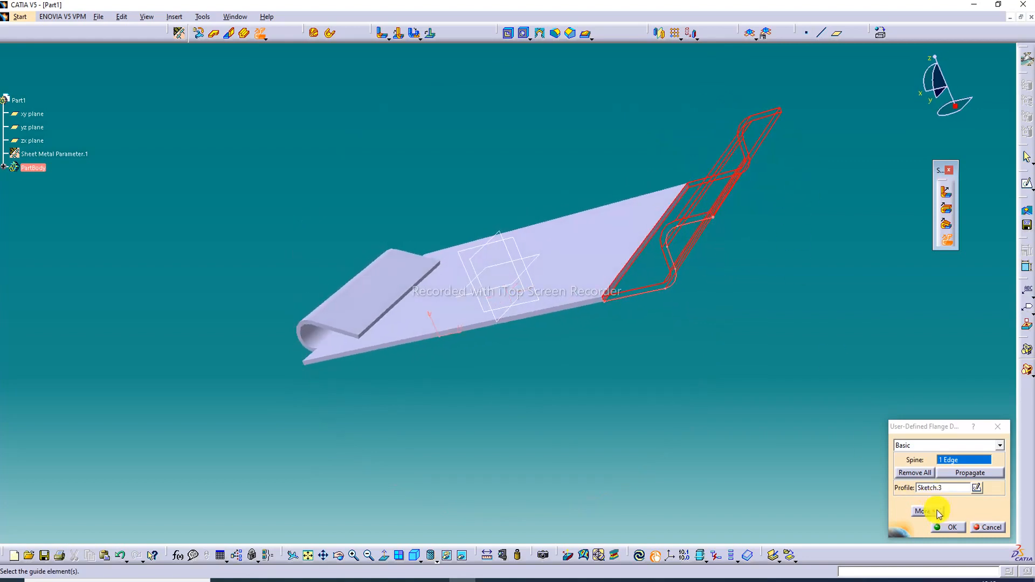
left_click(954, 527)
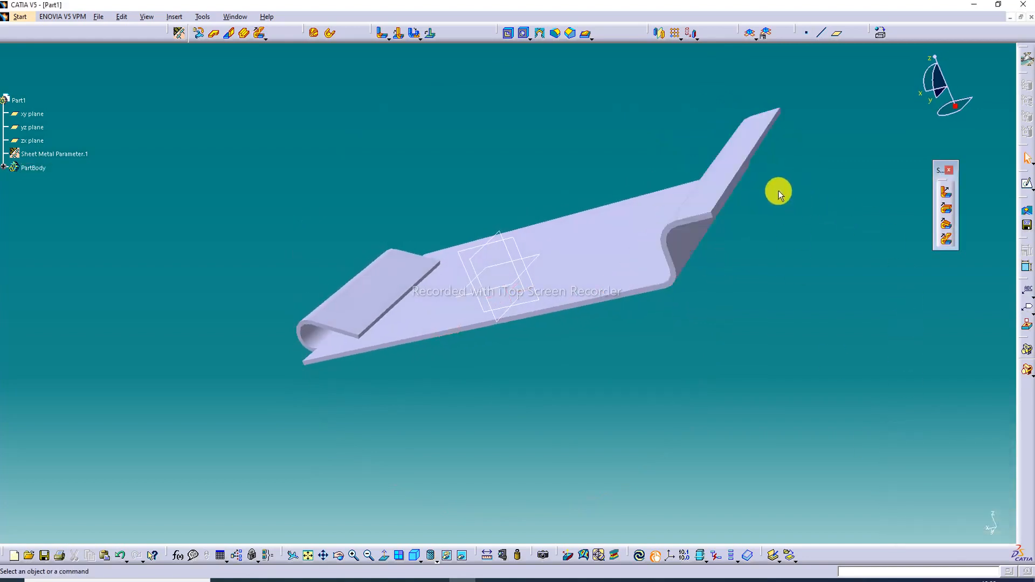
middle_click_drag(534, 130, 602, 232)
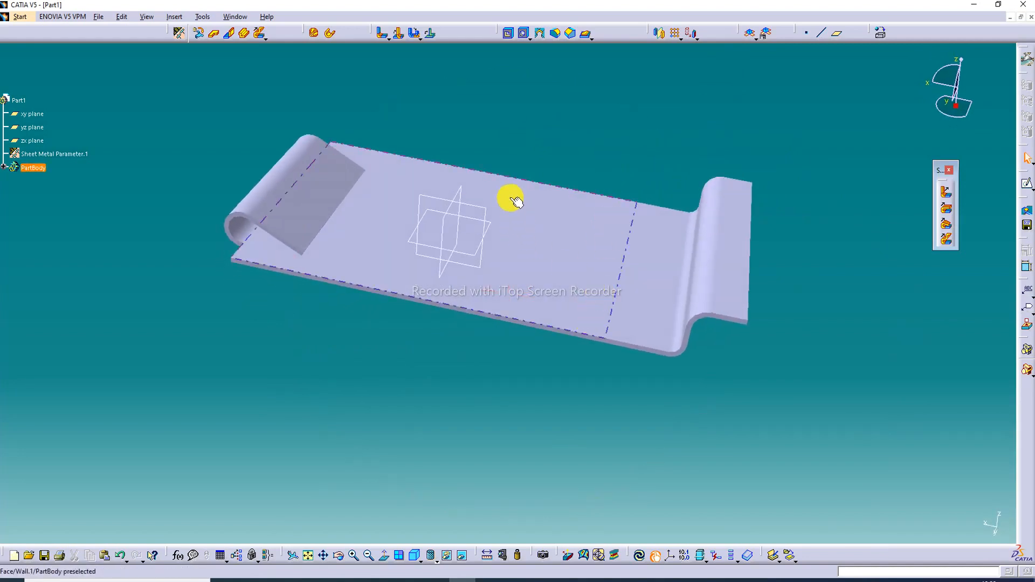
middle_click_drag(472, 266, 527, 248)
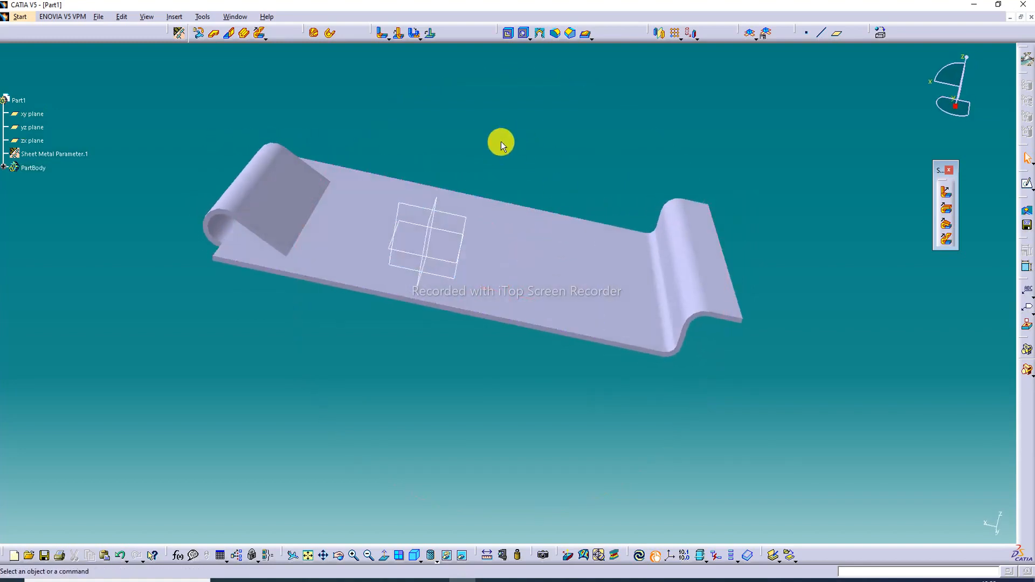
middle_click_drag(368, 188, 351, 212)
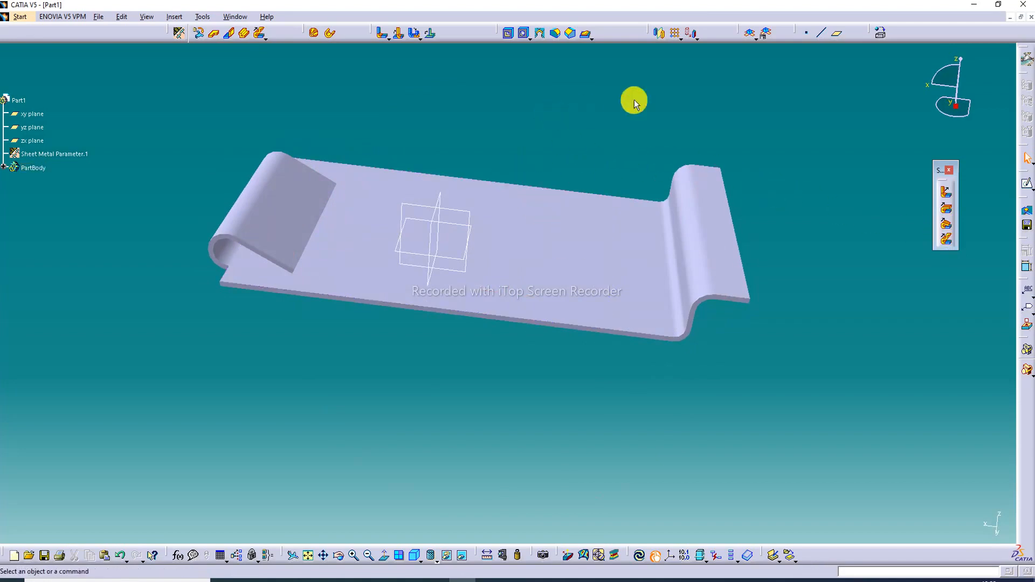
Apply the Bronze metal material from the Default Material Catalog to the sheet metal part body.
left_click(878, 31)
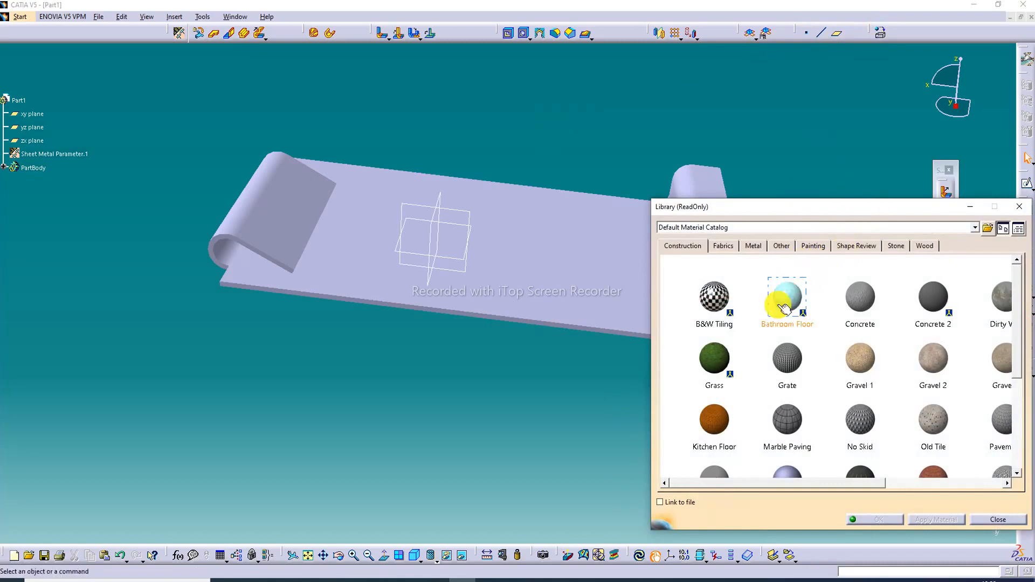
left_click(775, 351)
left_click(753, 246)
left_click(779, 346)
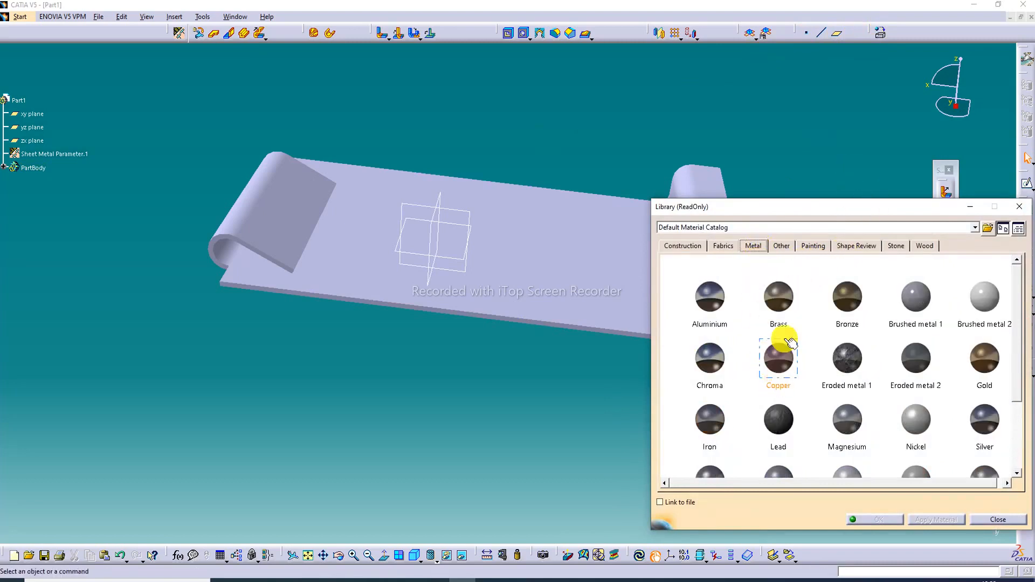
left_click(792, 312)
left_click(848, 335)
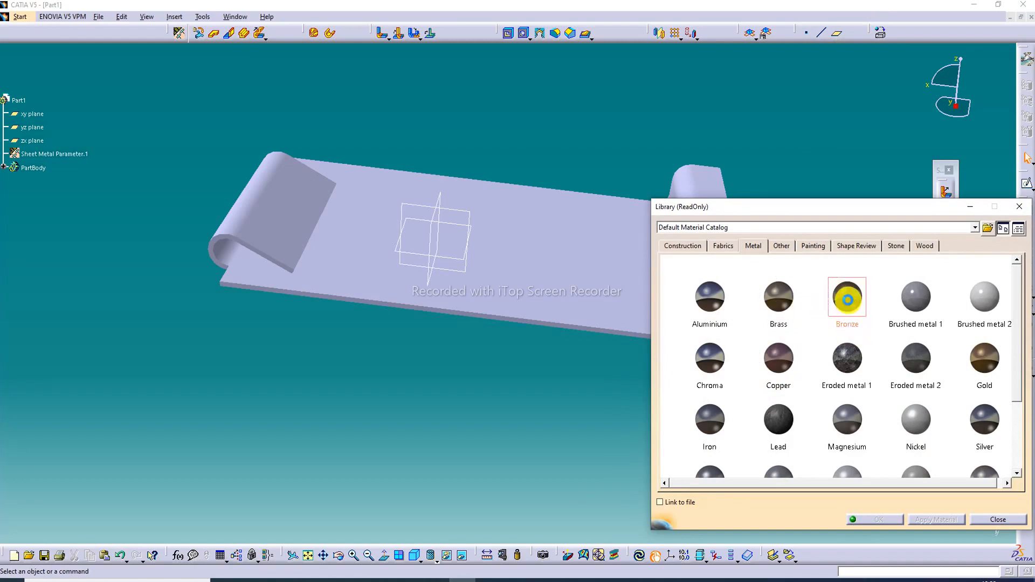
left_click(592, 287)
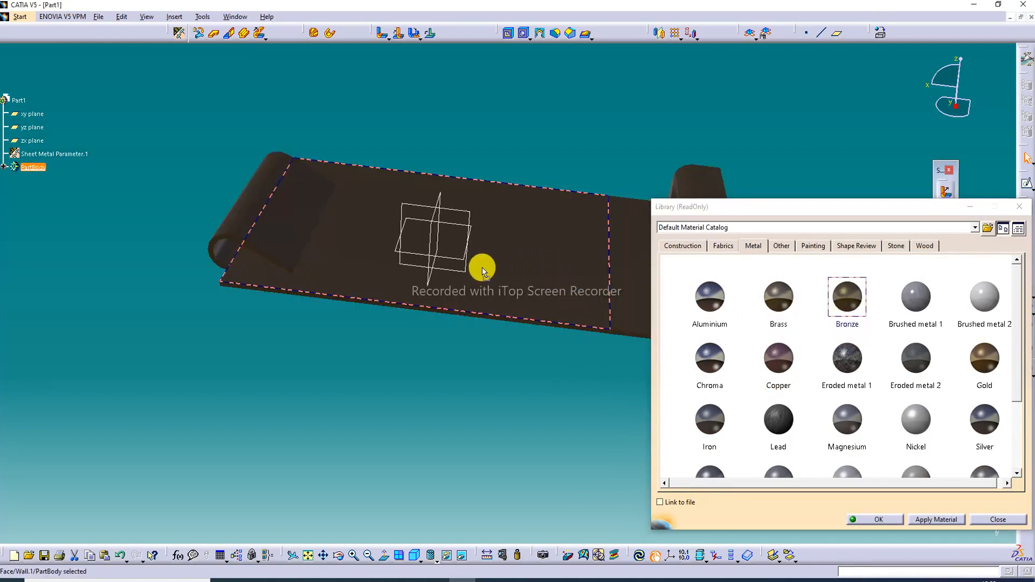
middle_click_drag(545, 270, 467, 275)
left_click(536, 407)
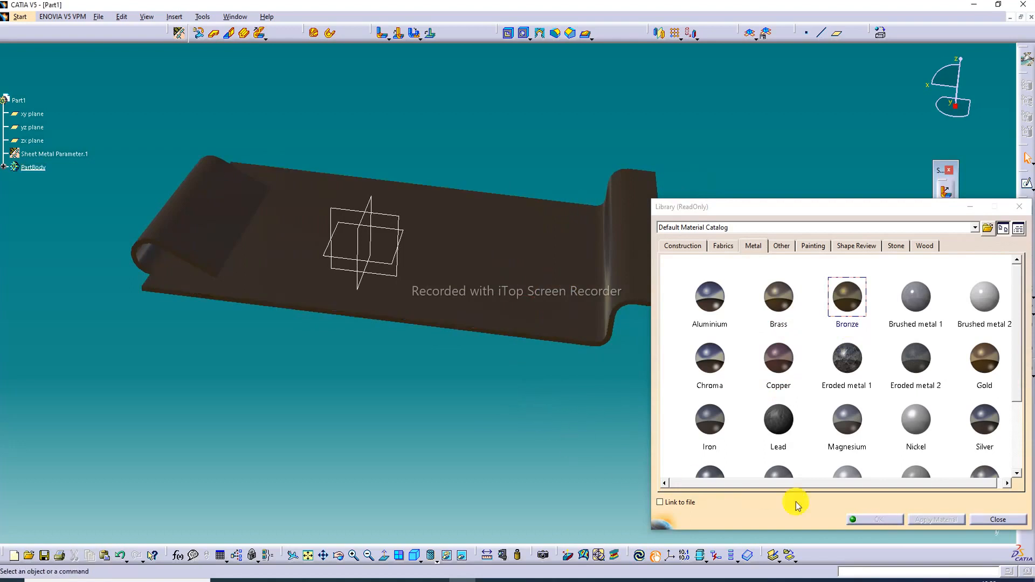
left_click(993, 522)
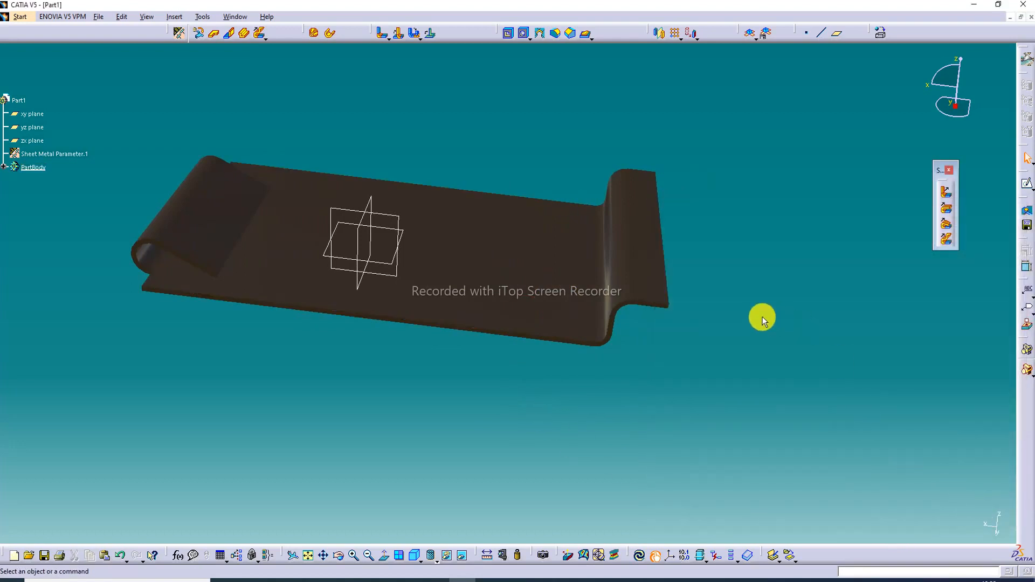
Open the rendering properties of the part body's Bronze material and raise its reflectivity to about 0.78.
middle_click_drag(546, 258, 631, 270)
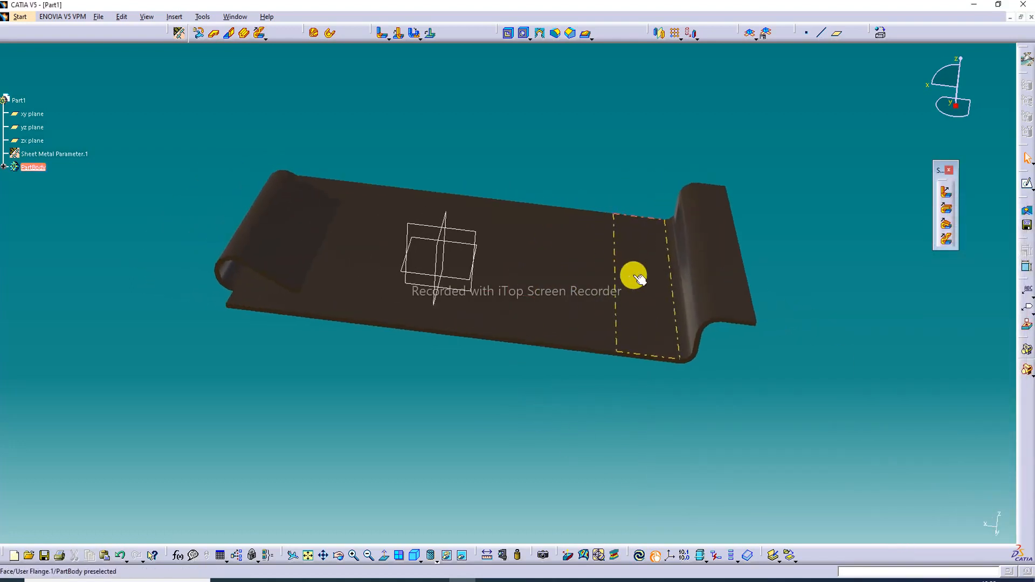
left_click(4, 167)
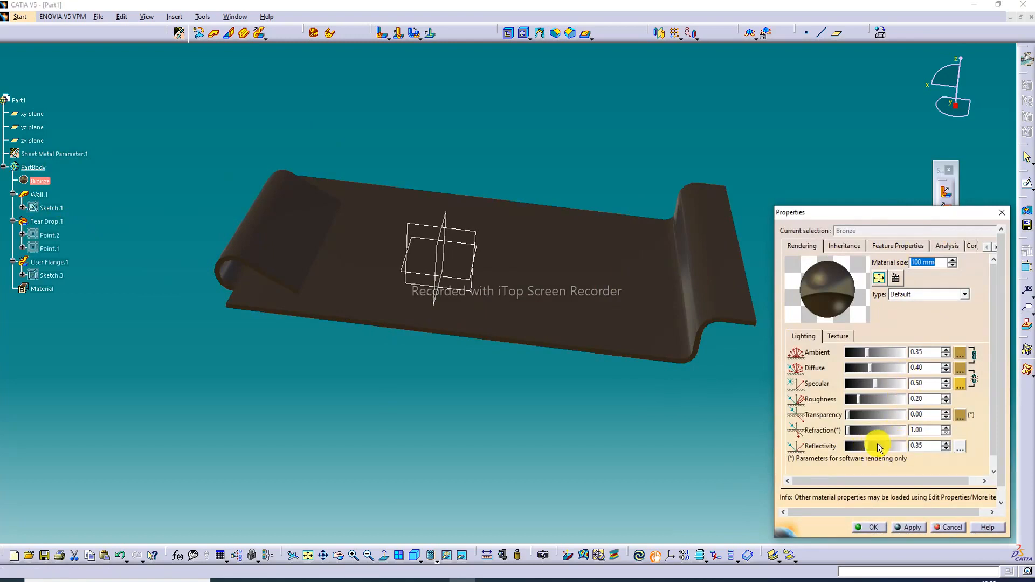
left_click_drag(869, 446, 897, 450)
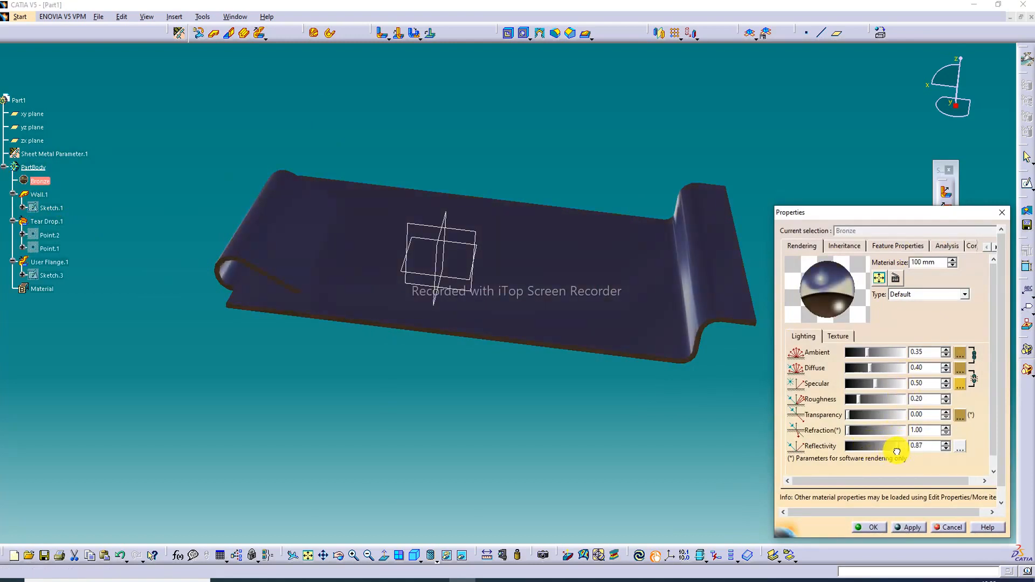
Open the advanced reflection settings of the Bronze material and try the predefined Yellow satin environment.
left_click(958, 449)
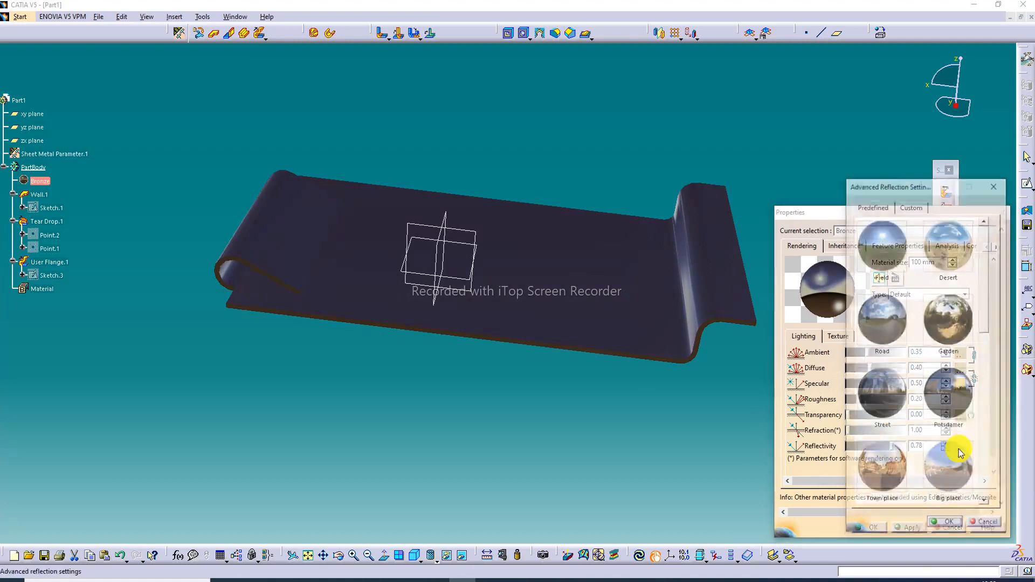
scroll(952, 291, "down", 10)
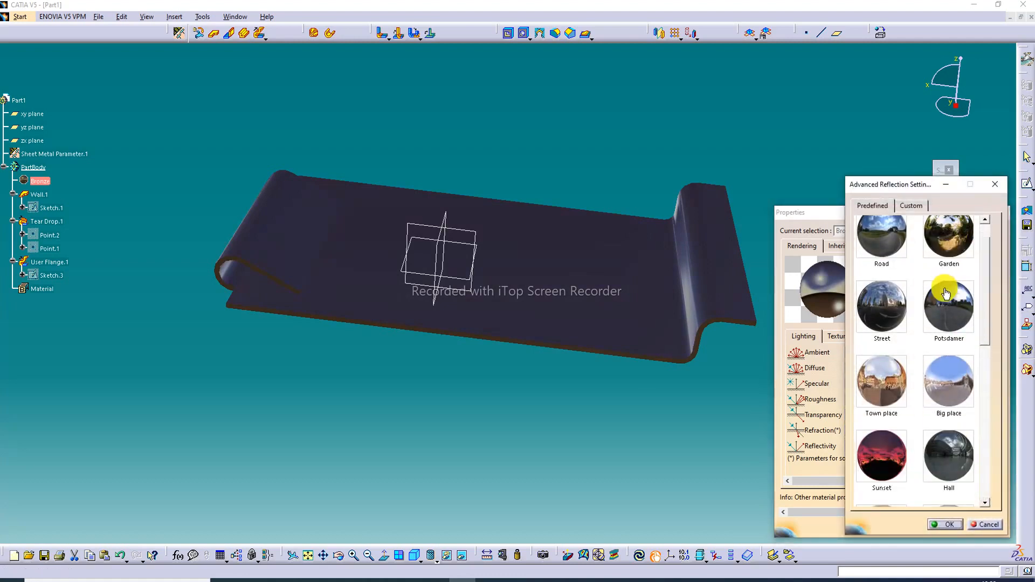
scroll(942, 300, "down", 10)
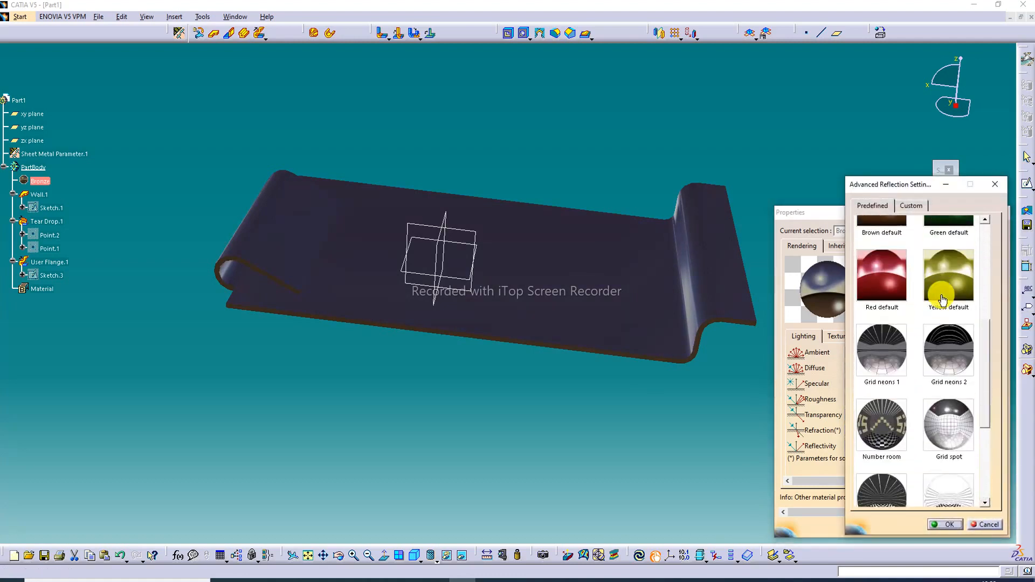
scroll(942, 300, "down", 3)
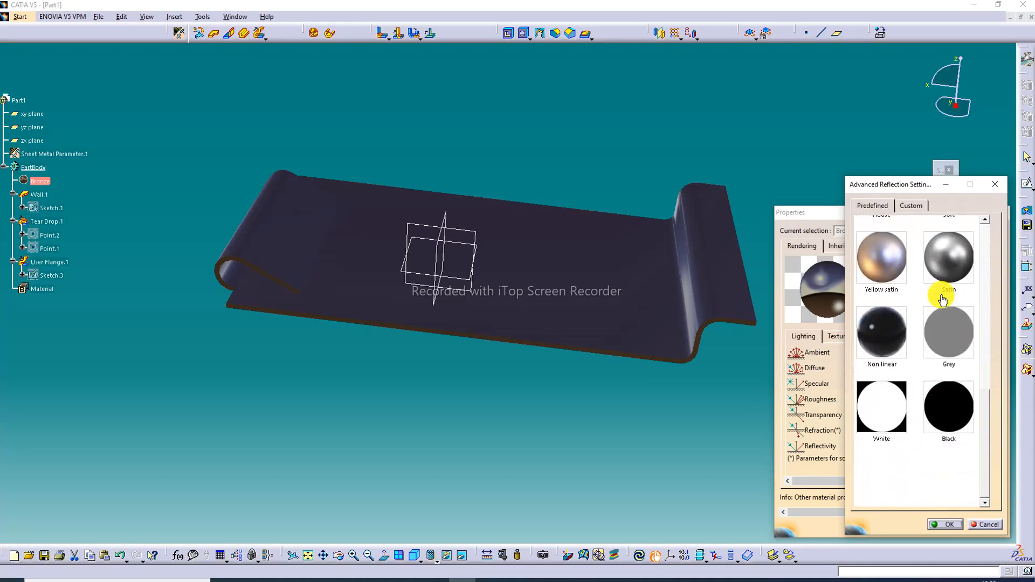
left_click(896, 264)
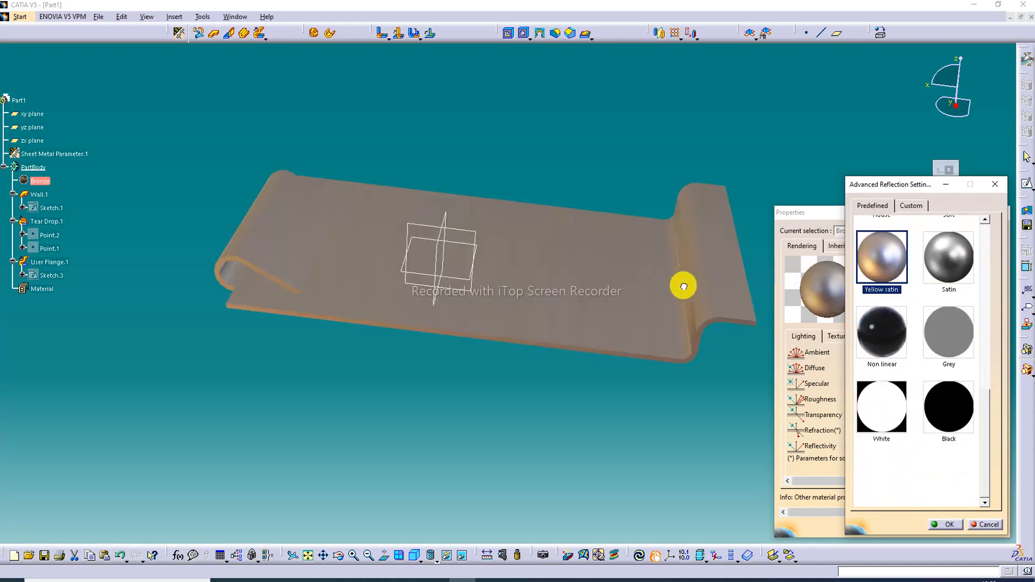
Try the House, Black lines, White lines, Light chessboard, Grid spot and Yellow default reflection environments on the part.
scroll(940, 275, "up", 5)
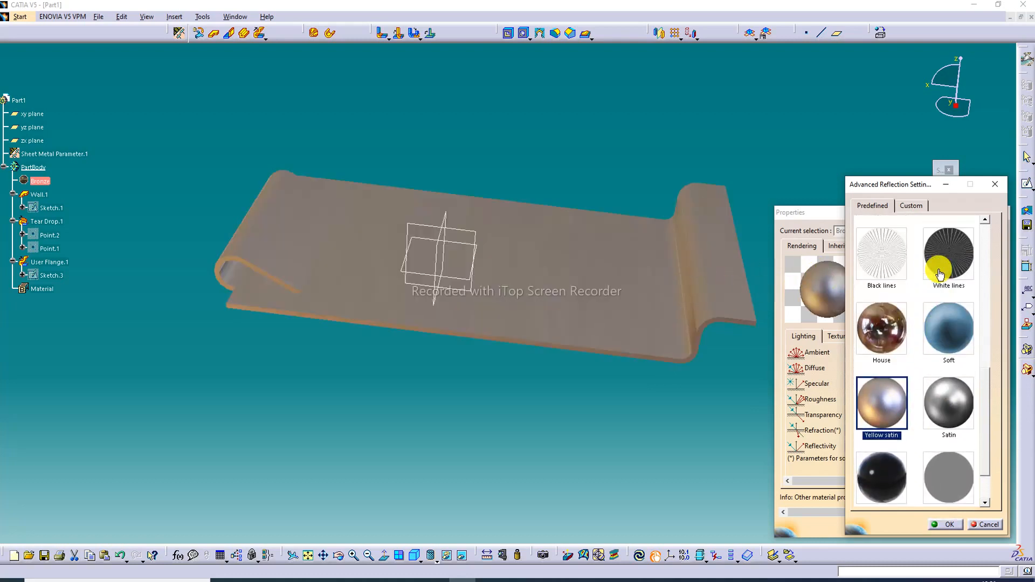
left_click(884, 319)
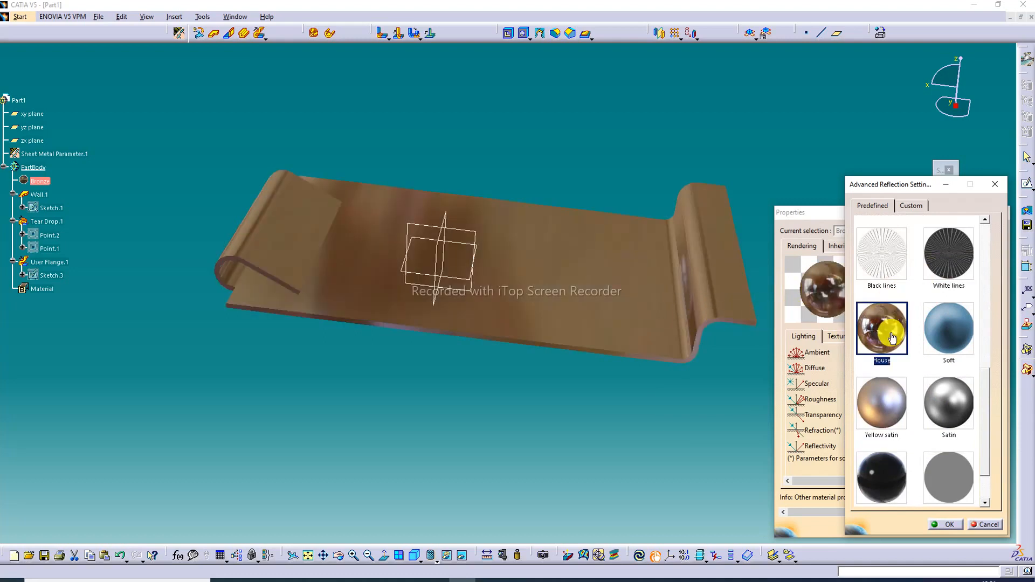
scroll(917, 319, "up", 2)
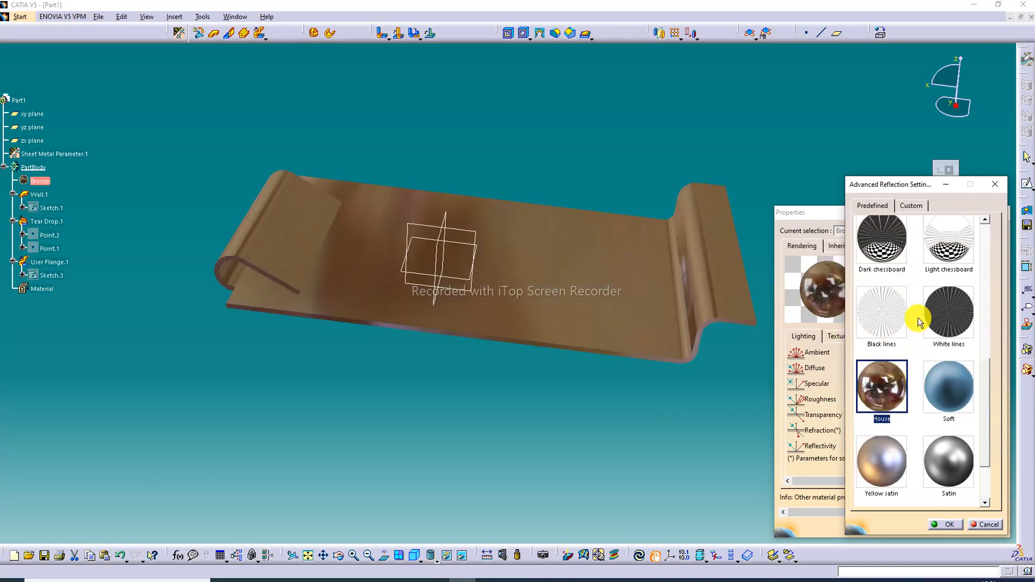
left_click(890, 319)
left_click(960, 321)
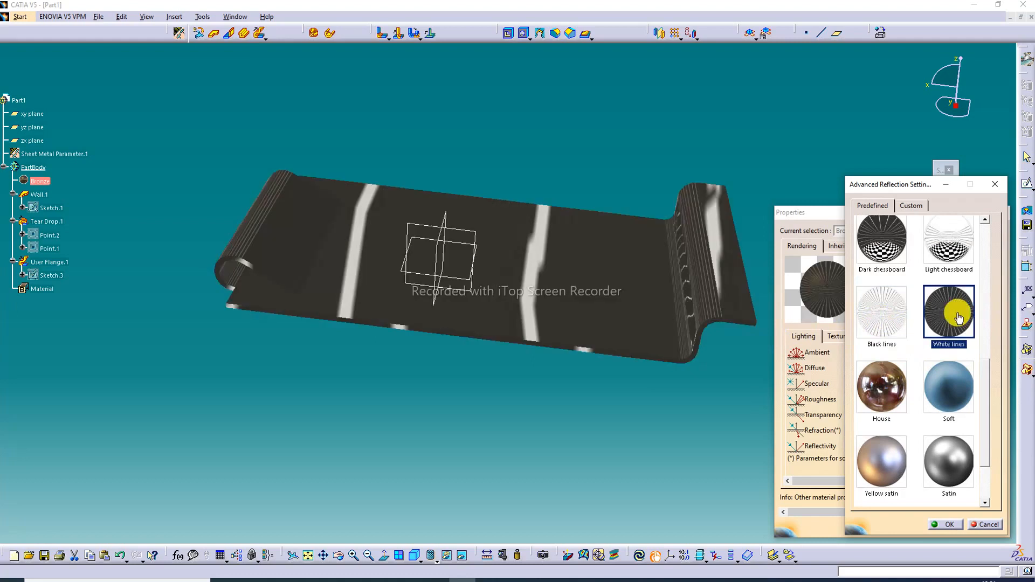
left_click(953, 254)
scroll(945, 317, "up", 3)
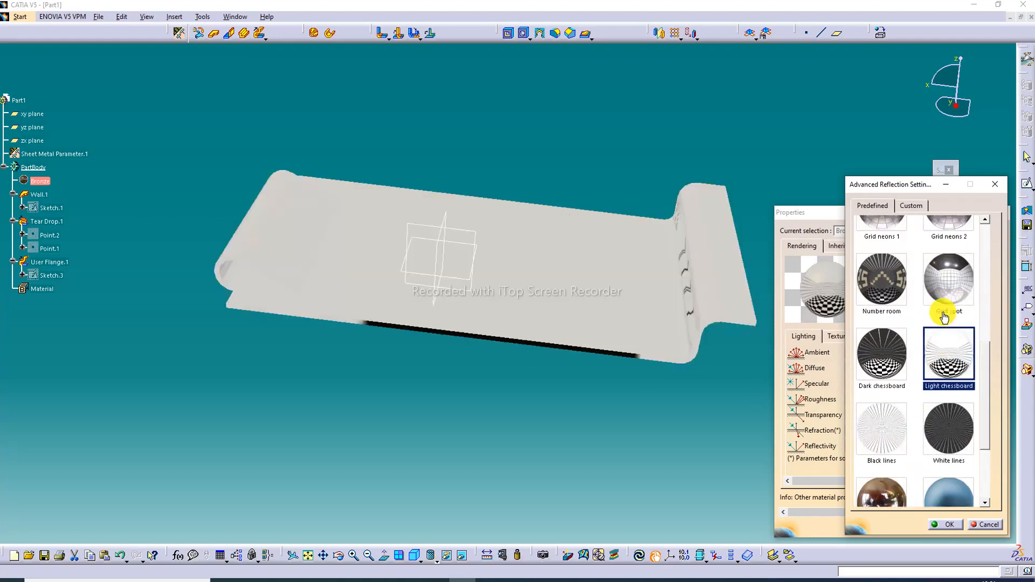
left_click(946, 323)
scroll(948, 330, "up", 2)
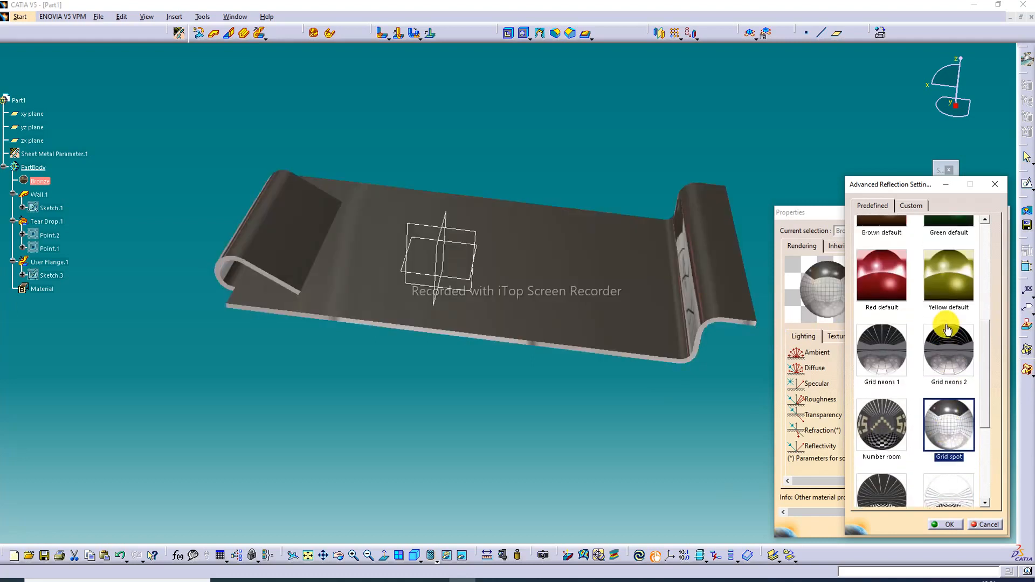
left_click(946, 294)
scroll(947, 312, "up", 6)
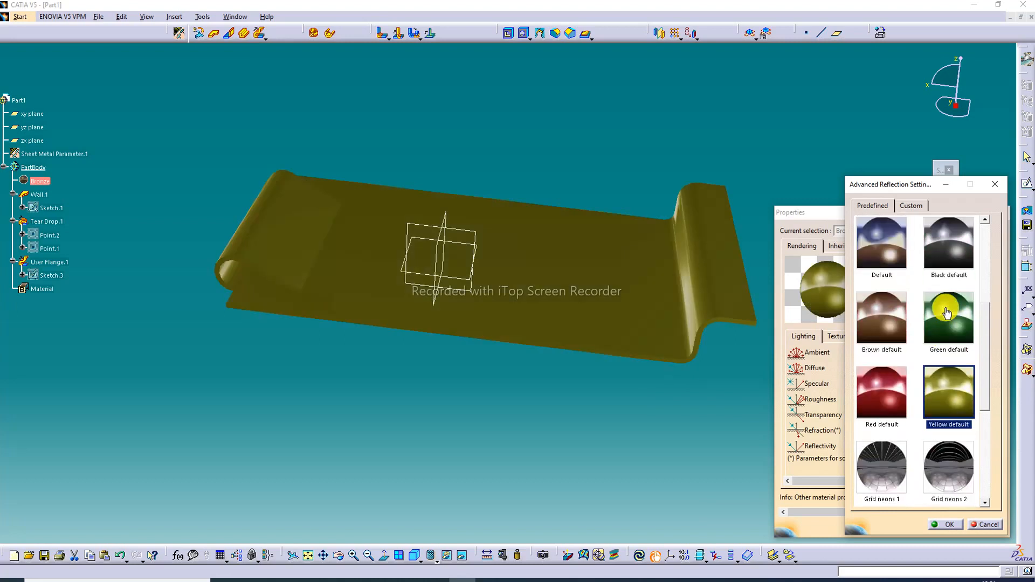
Preview the Meeting room, Flat, Hall, Sunset and Loft reflection environments on the part.
left_click(949, 318)
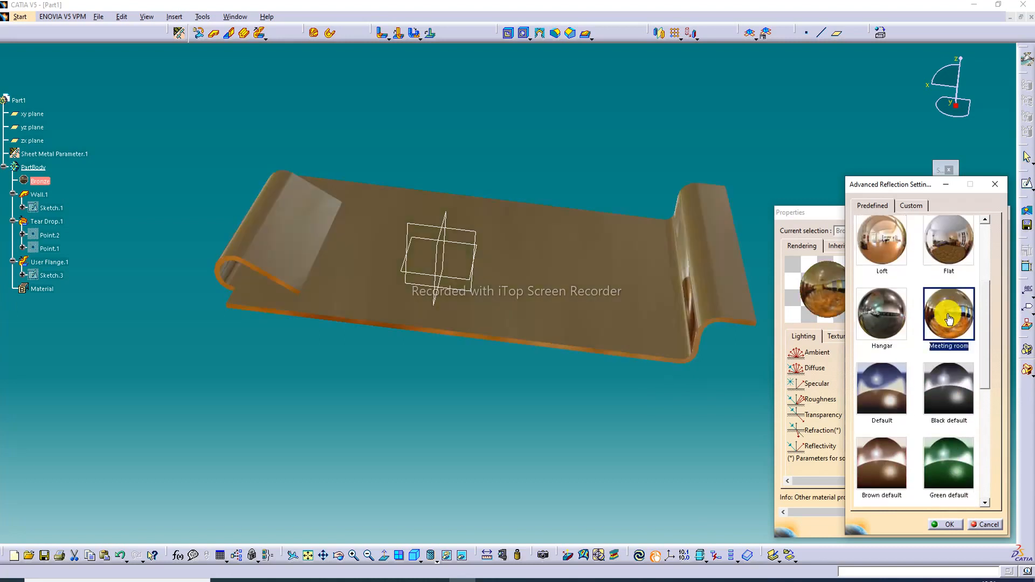
left_click(899, 249)
left_click(948, 242)
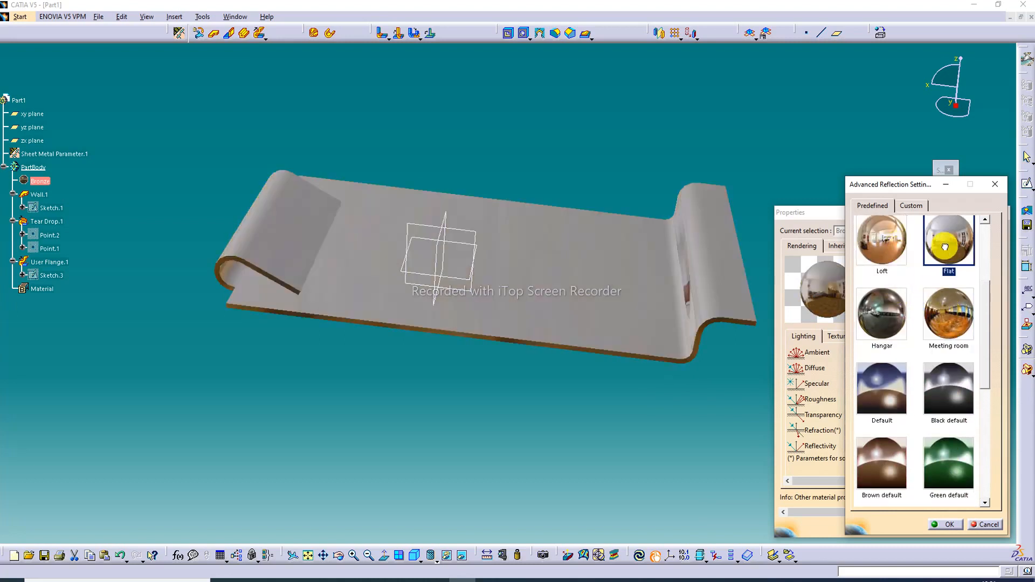
scroll(949, 305, "up", 2)
left_click(947, 267)
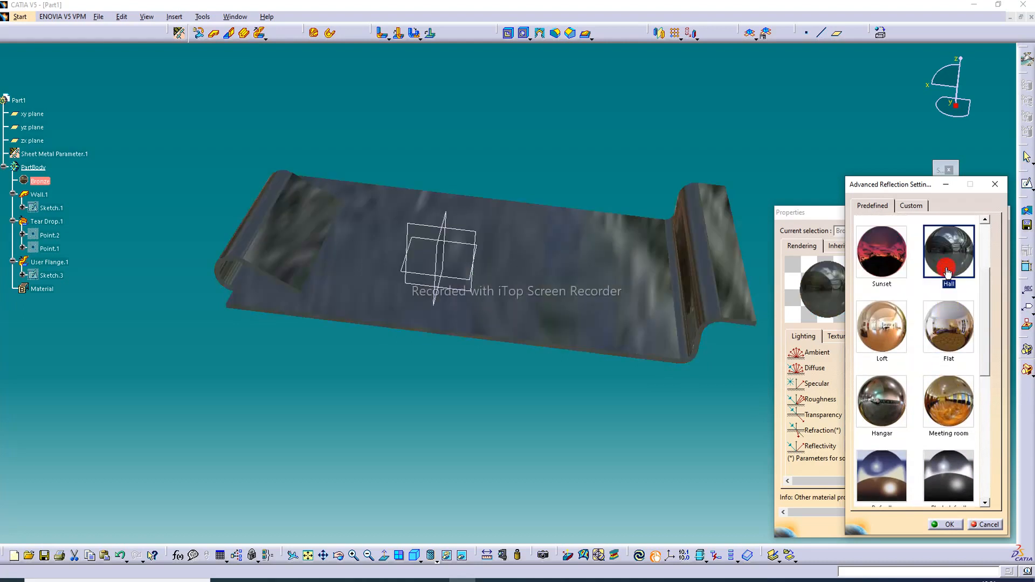
left_click(885, 261)
left_click(888, 330)
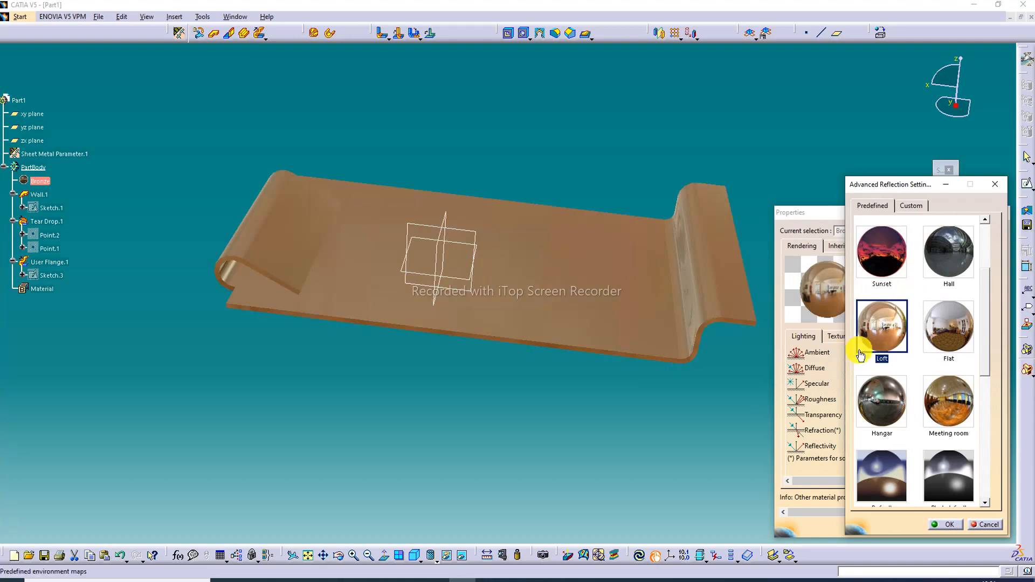
Preview the Big place, Hall and Loft reflection environments on the bronze part.
scroll(919, 335, "up", 2)
left_click(949, 272)
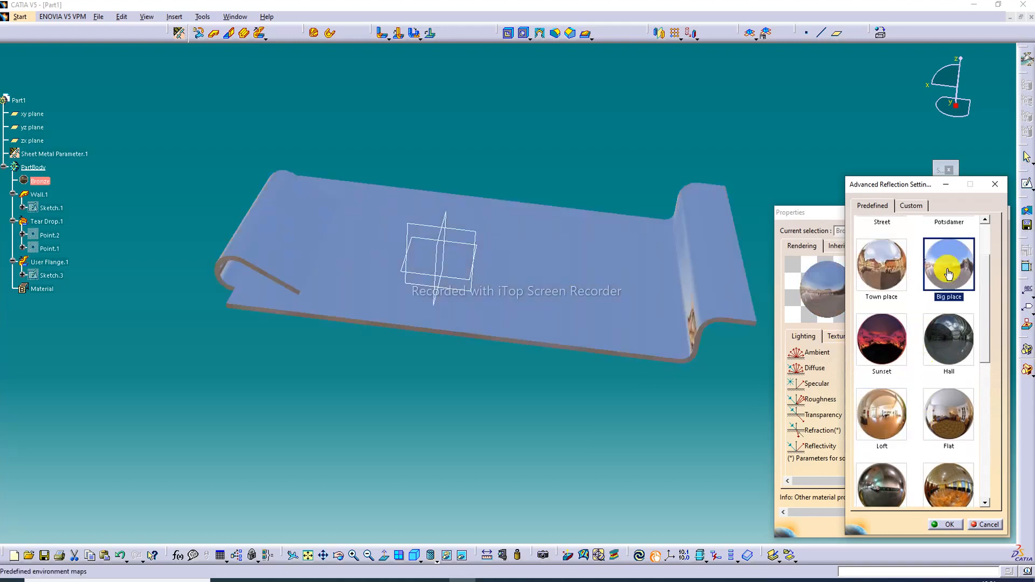
left_click(954, 331)
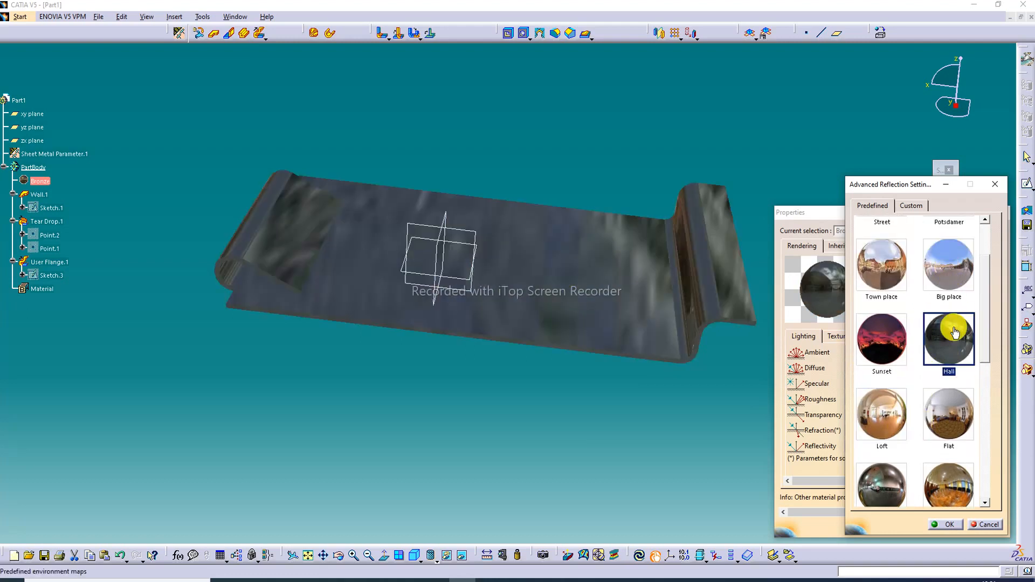
left_click(883, 413)
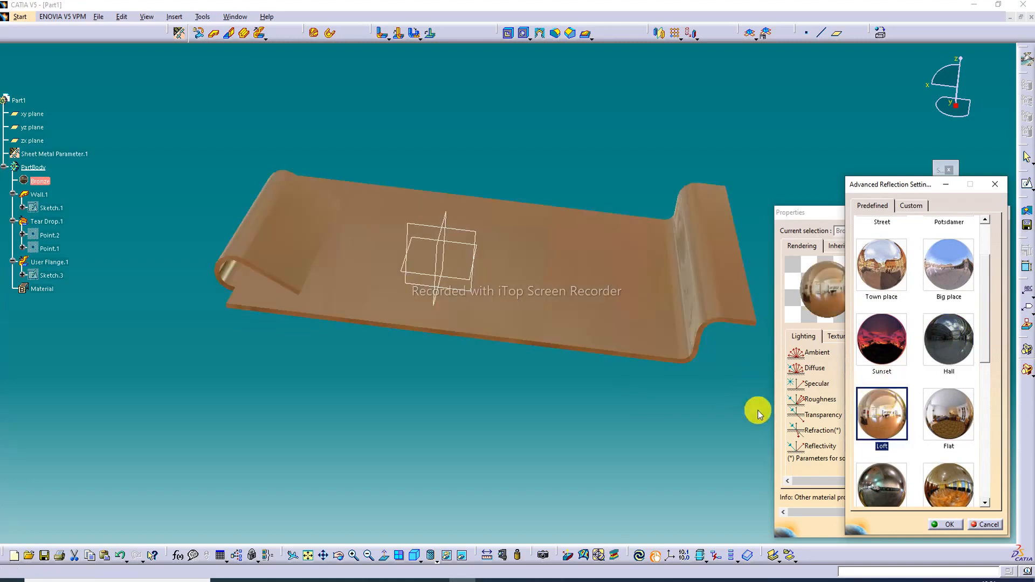
Assign the predefined Meeting room reflection environment to the Bronze material and apply the property changes.
left_click(949, 489)
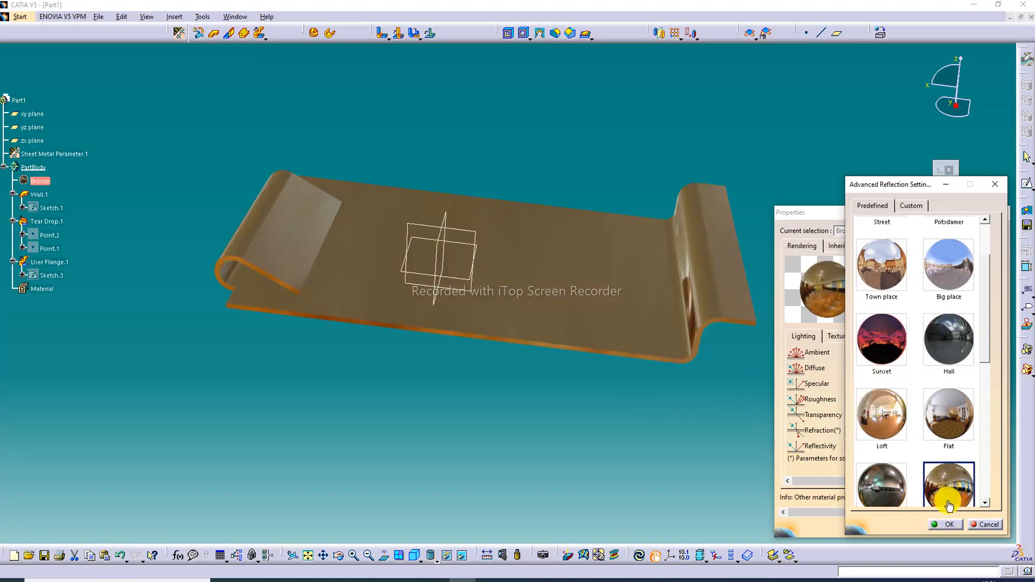
left_click(947, 524)
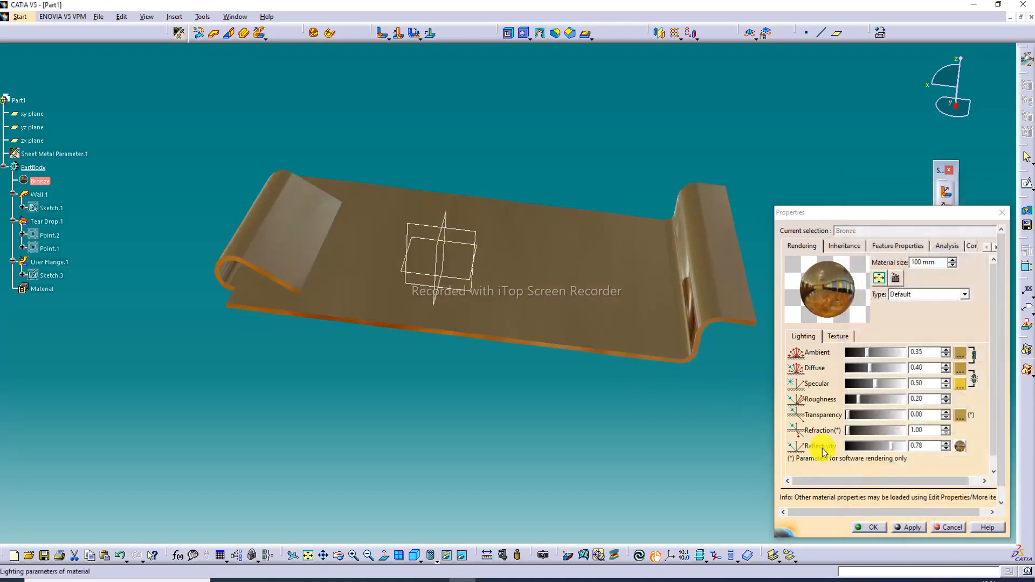
left_click(920, 529)
left_click(884, 528)
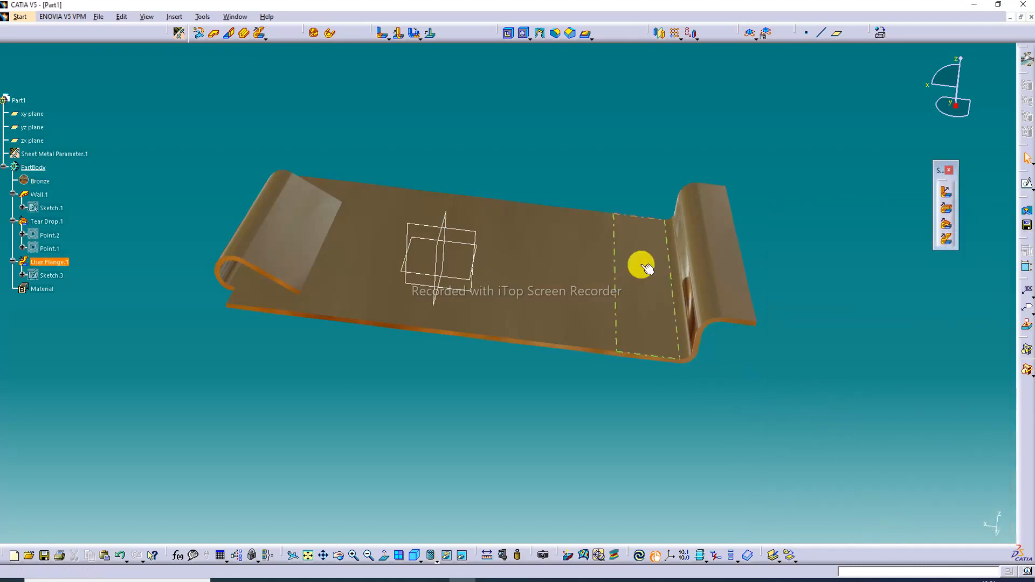
Hide the zx, yz and xy reference planes and close the floating toolbar.
middle_click_drag(607, 231, 542, 279)
middle_click_drag(446, 199, 454, 159)
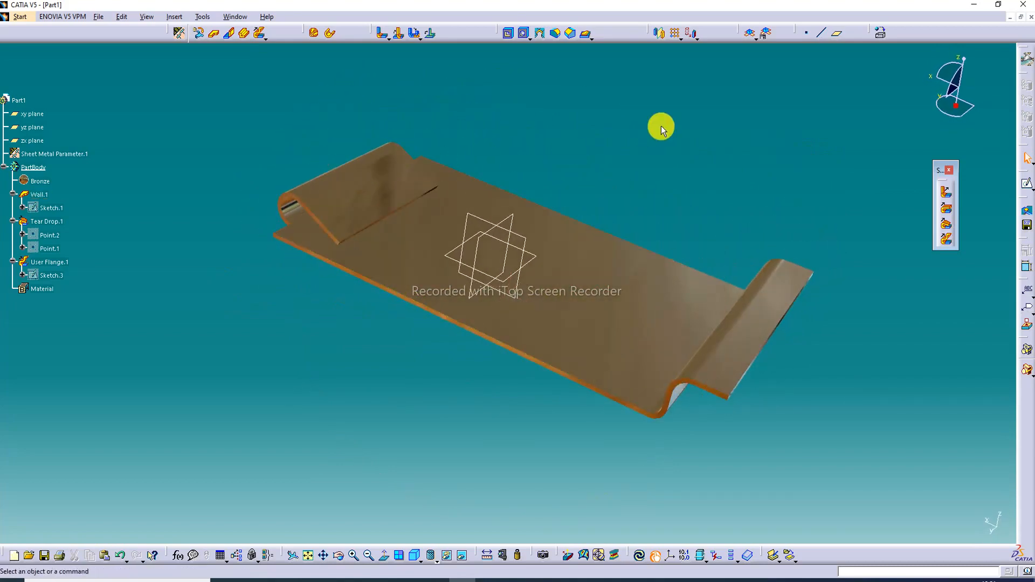
right_click(518, 237)
left_click(537, 270)
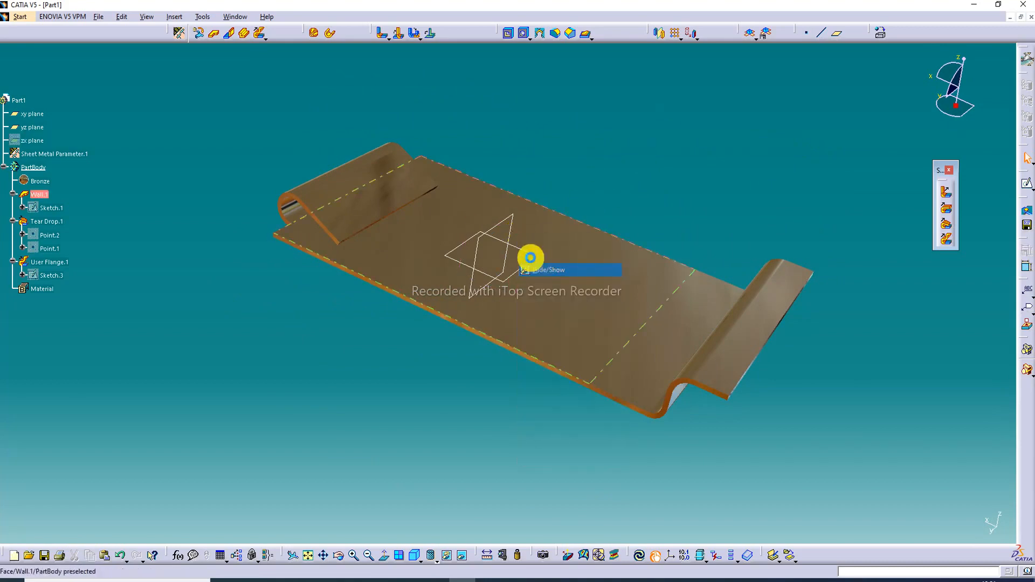
right_click(507, 222)
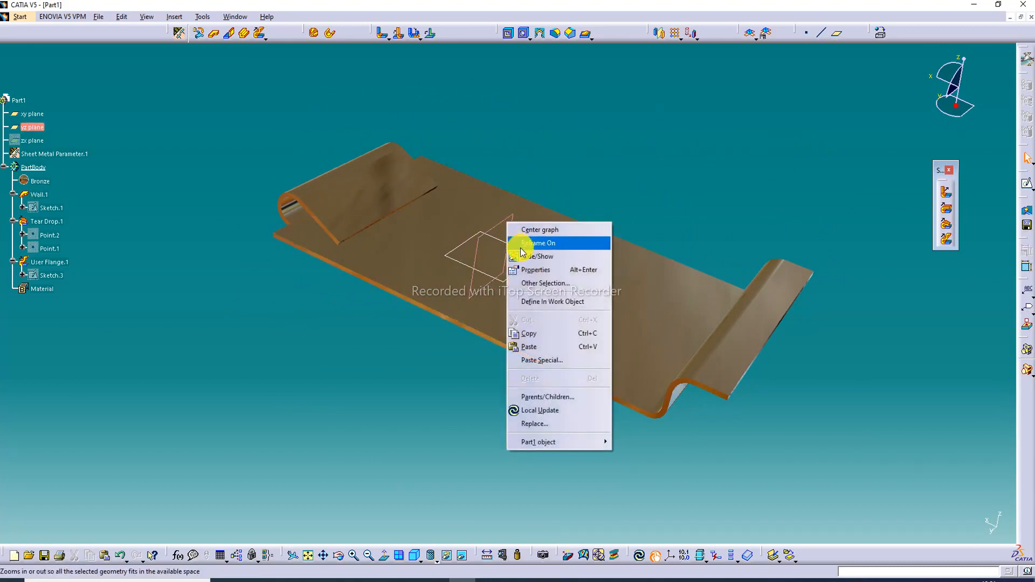
left_click(526, 254)
right_click(498, 244)
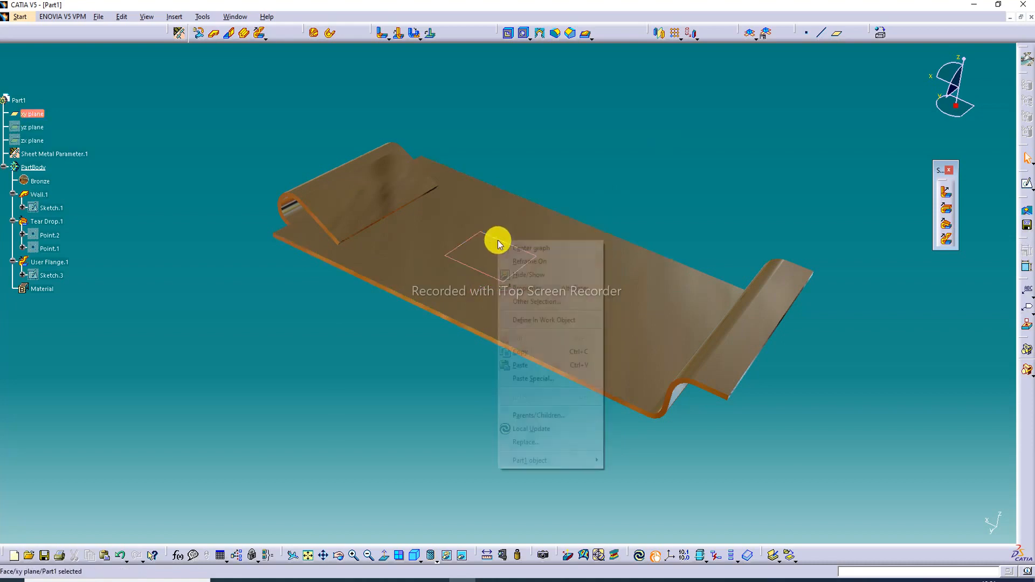
left_click(520, 274)
middle_click_drag(506, 235, 594, 216)
left_click(950, 171)
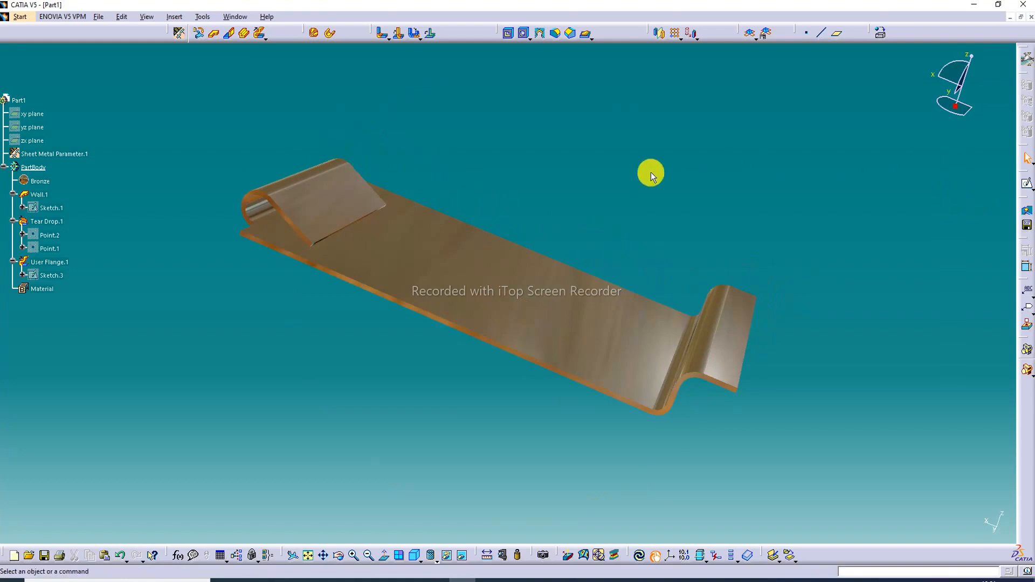
Show the whole part in the standard isometric view and enlarge it.
scroll(565, 274, "up", 1)
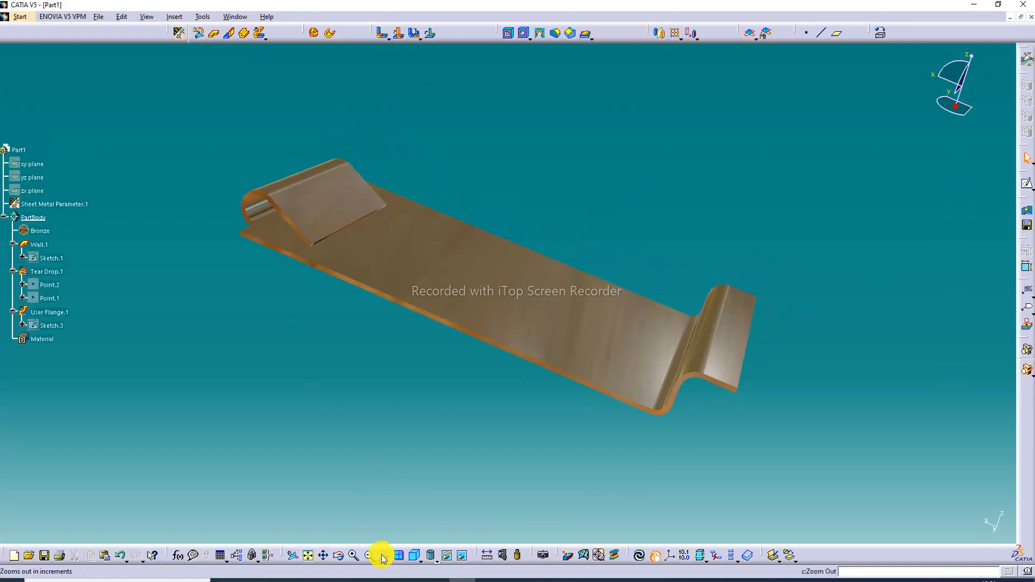
left_click(416, 556)
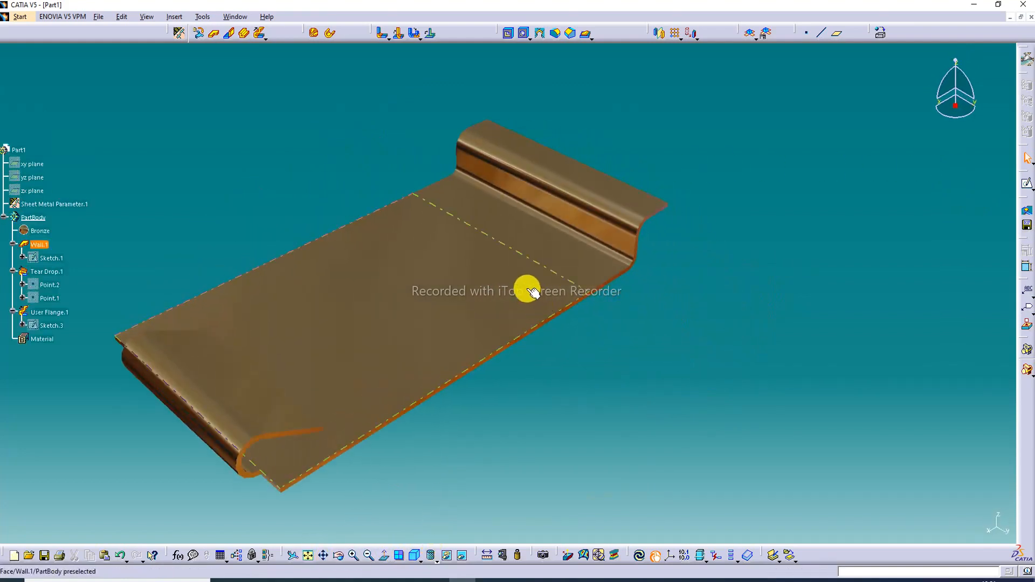
middle_click_drag(531, 250, 649, 257)
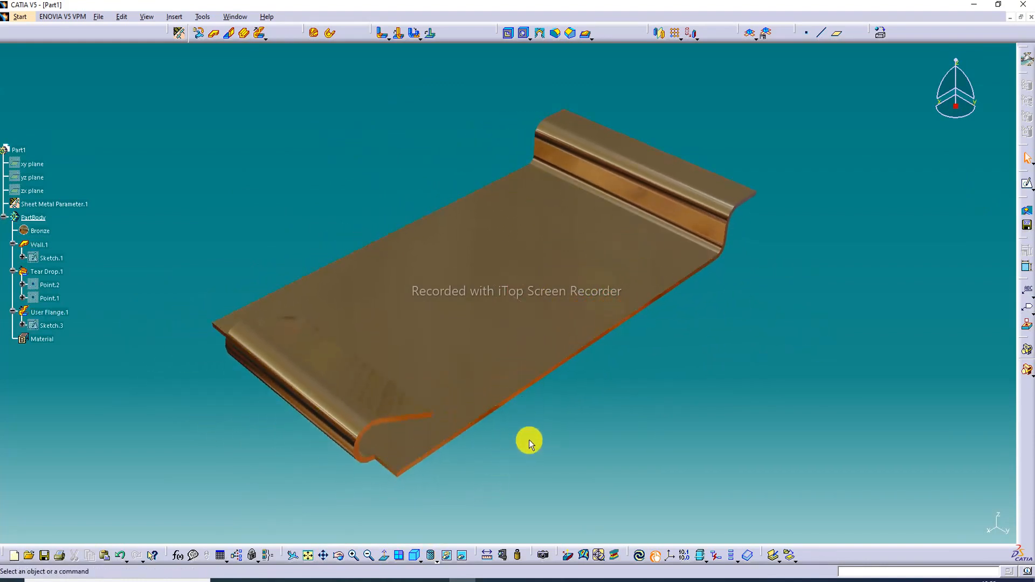
left_click(308, 556)
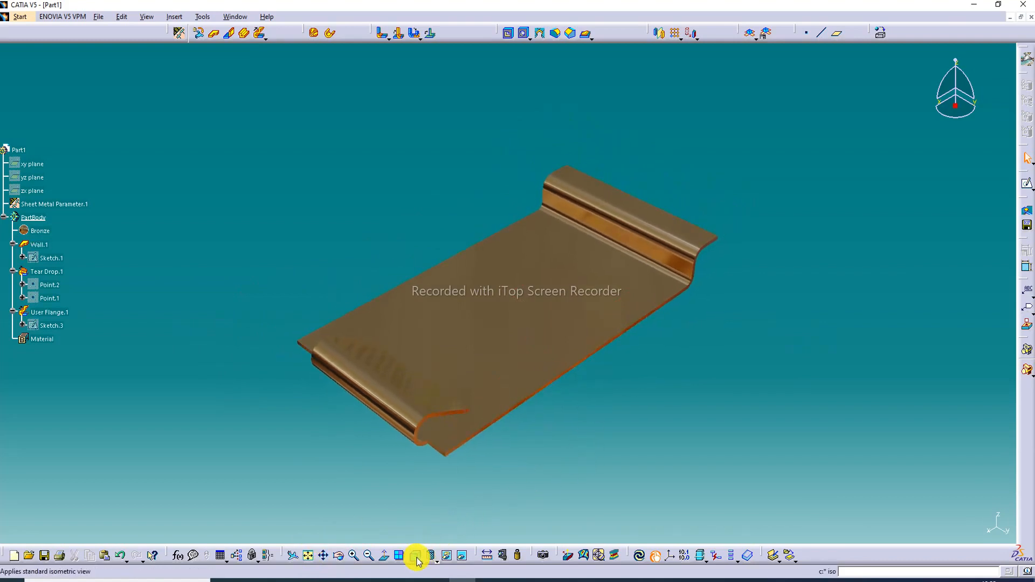
left_click(354, 556)
middle_click_drag(497, 395, 513, 340)
scroll(129, 251, "down", 4)
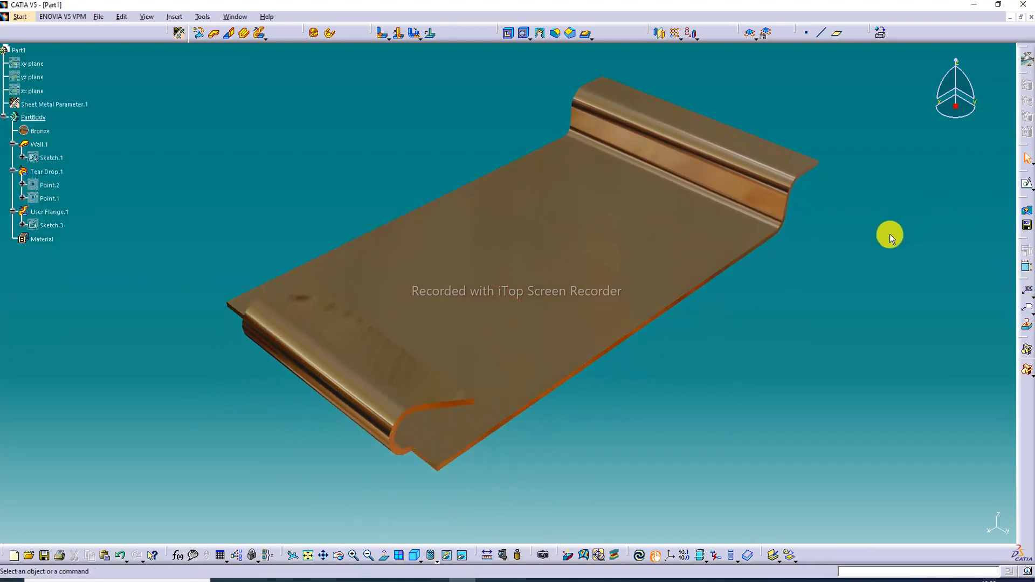
Sketch a circle of about 23.5 mm radius near the middle of the main wall's upper face.
left_click(542, 259)
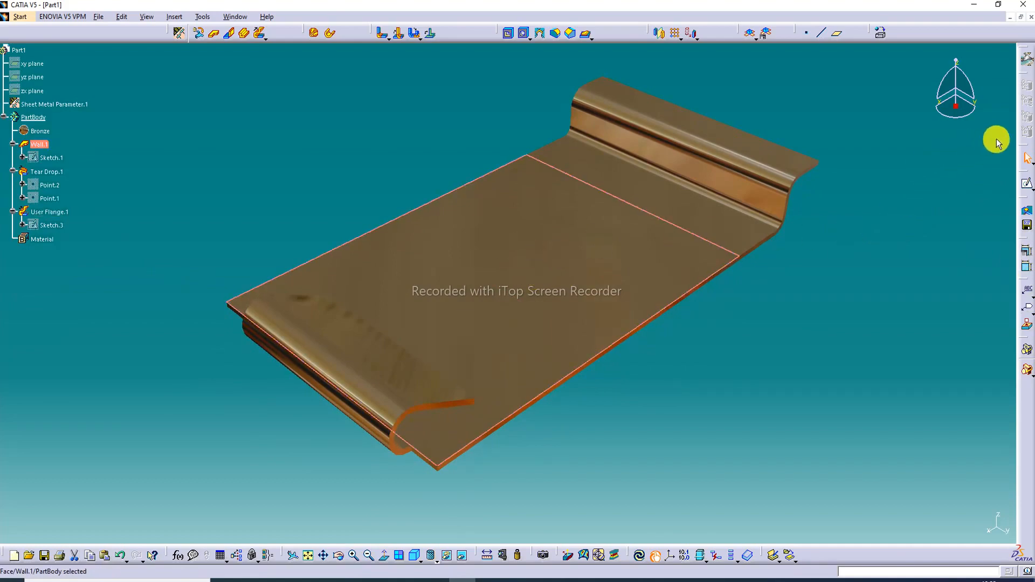
left_click(1027, 185)
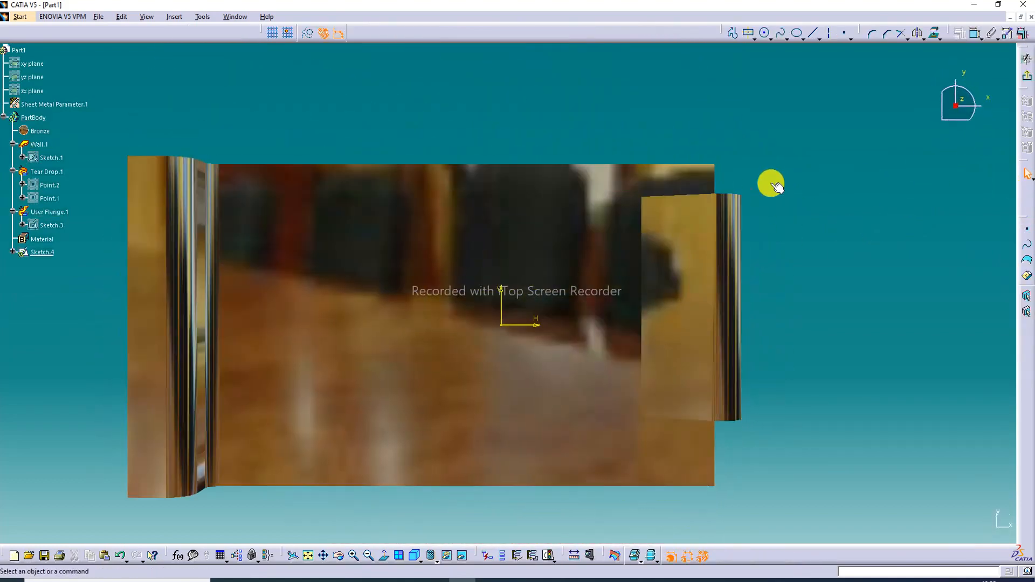
left_click(765, 33)
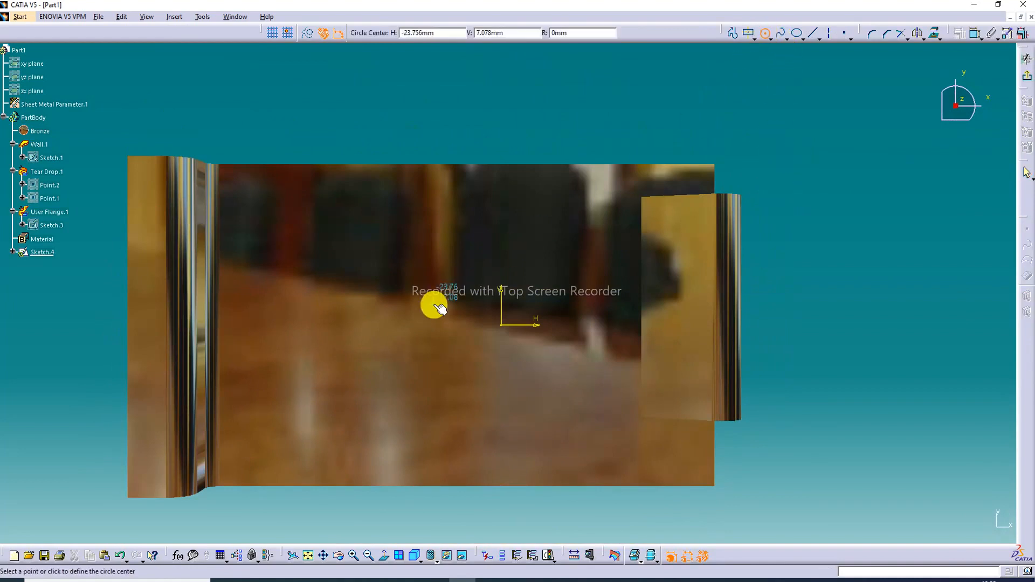
left_click(431, 311)
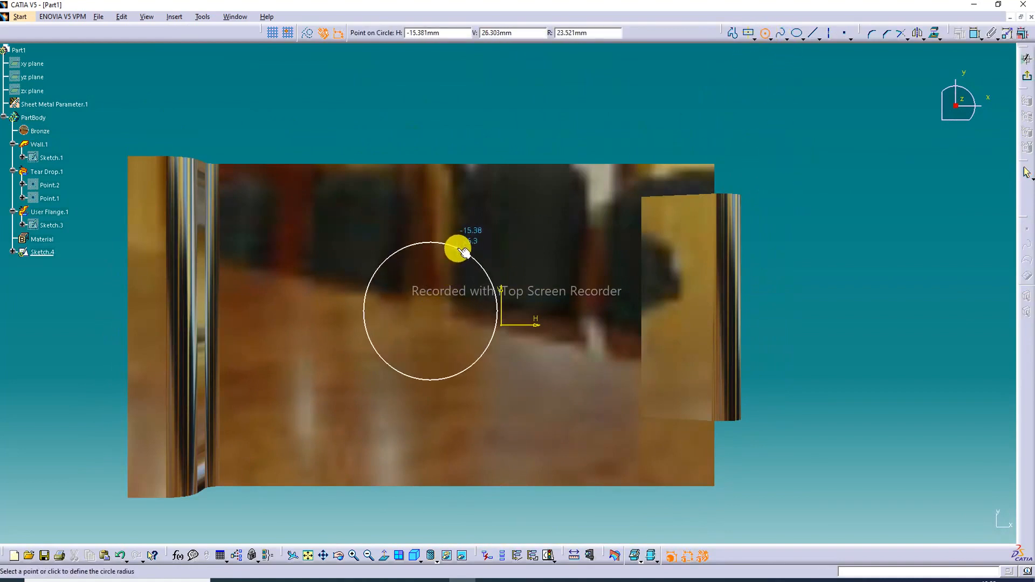
left_click(460, 246)
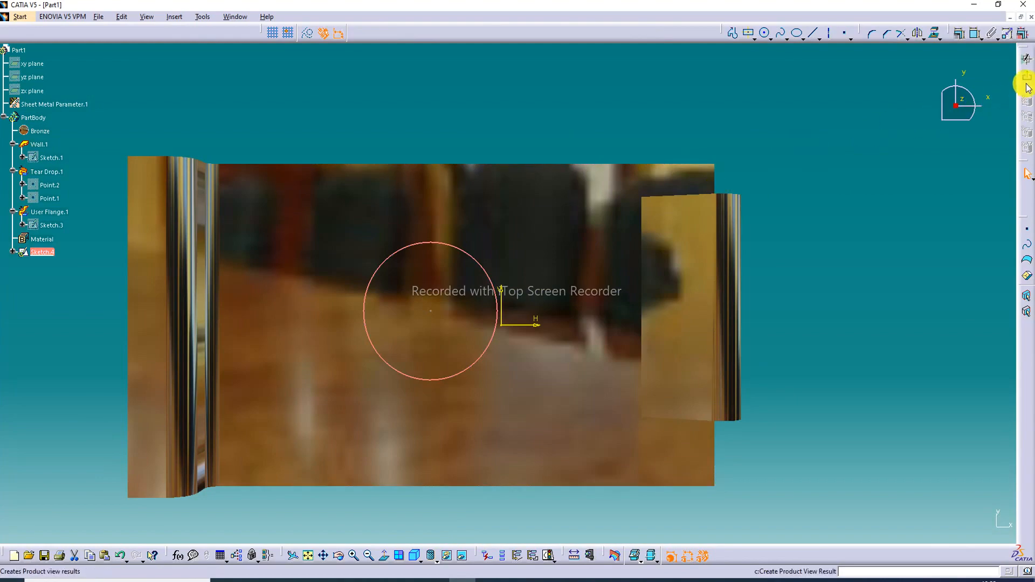
left_click(1027, 58)
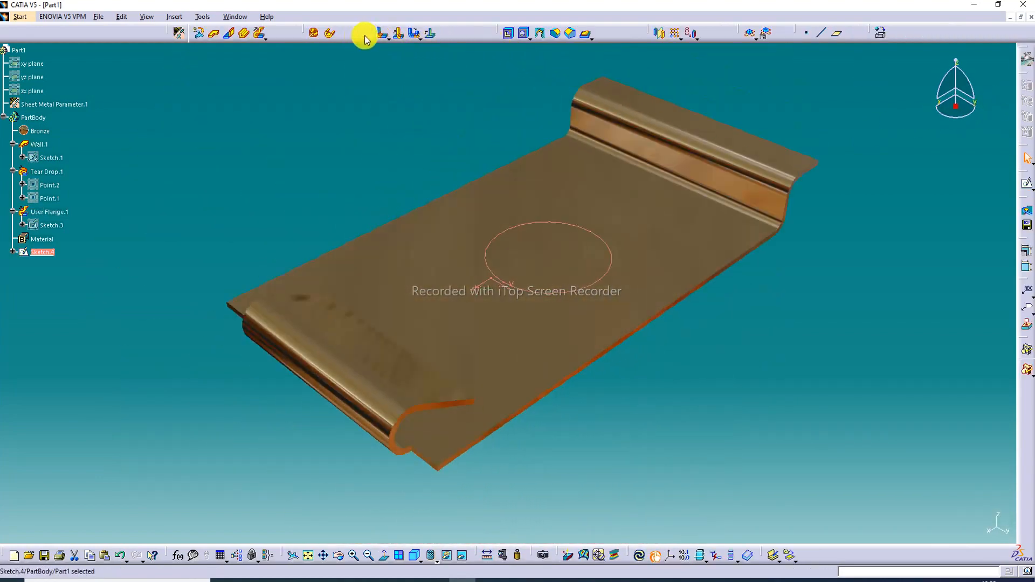
left_click(433, 33)
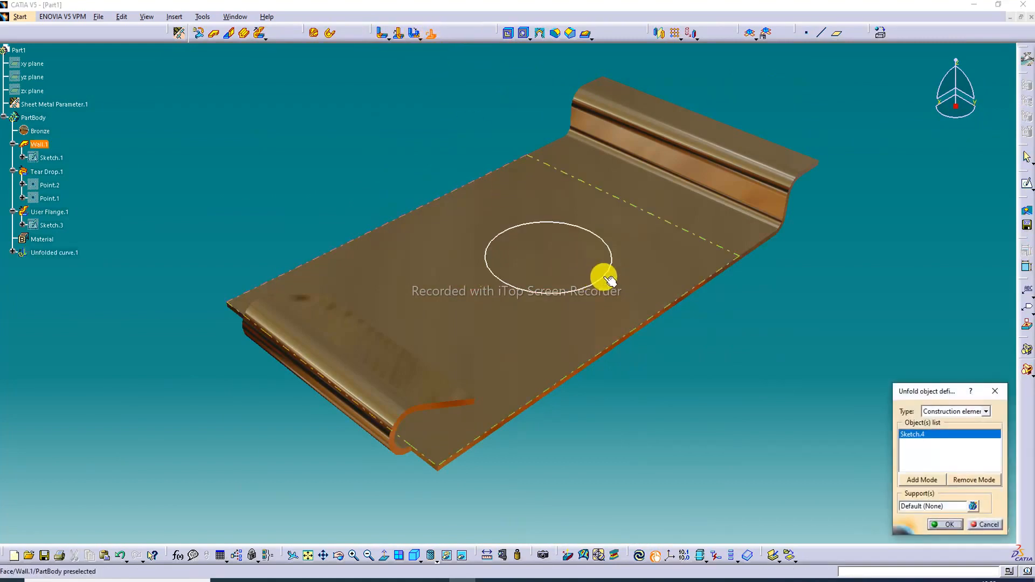
left_click(578, 286)
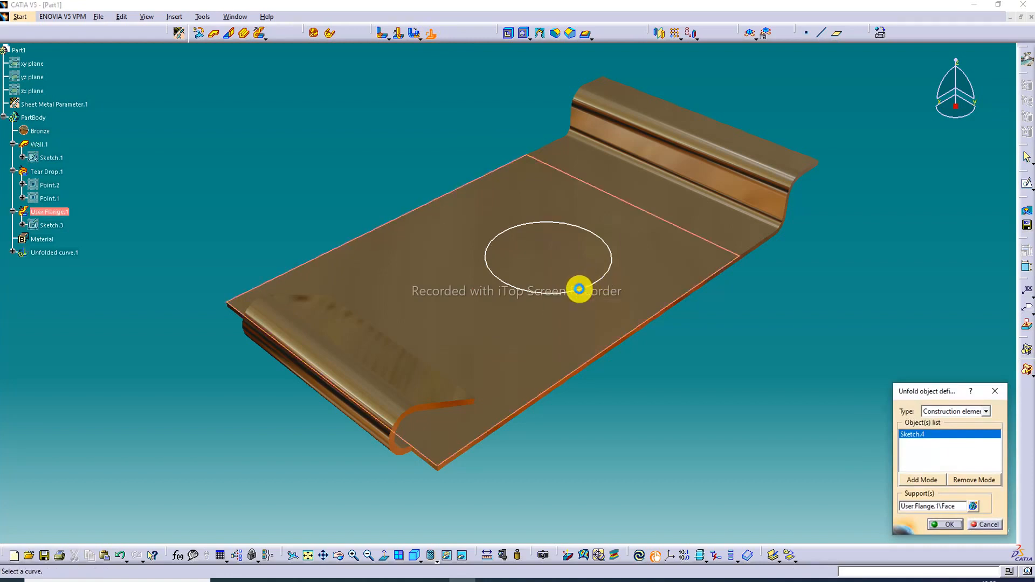
left_click(928, 411)
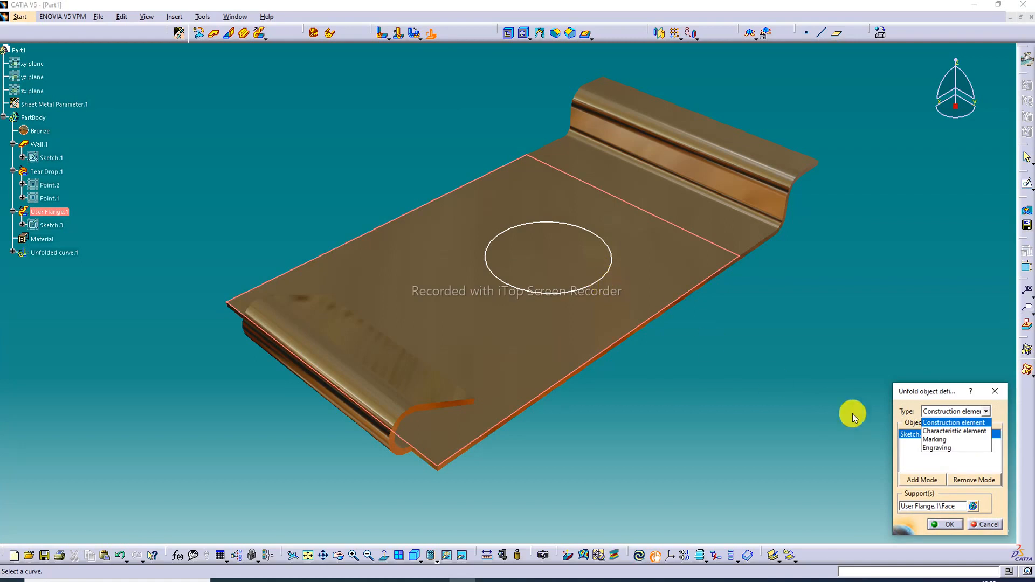
left_click(936, 411)
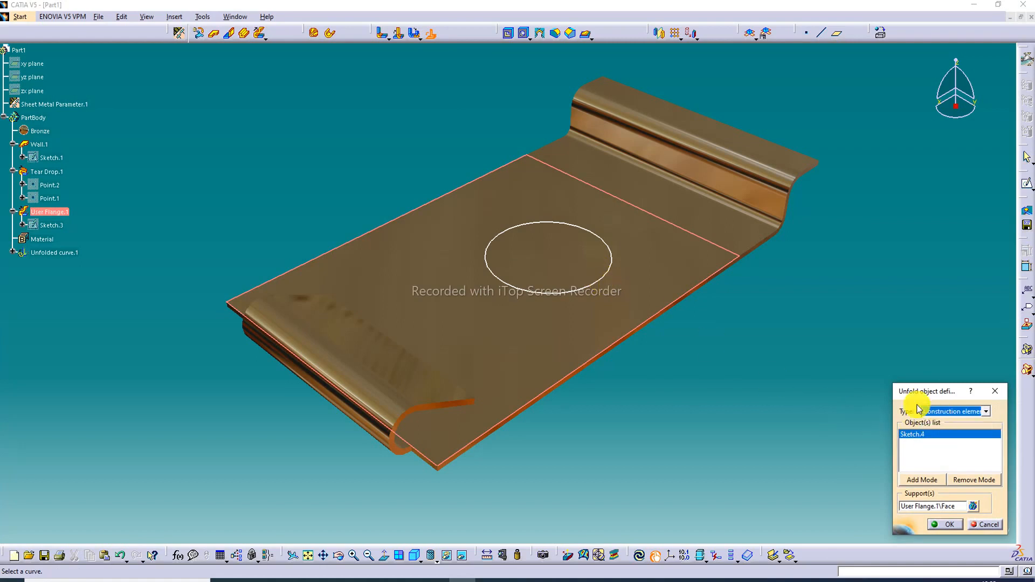
left_click(607, 277)
key("Return")
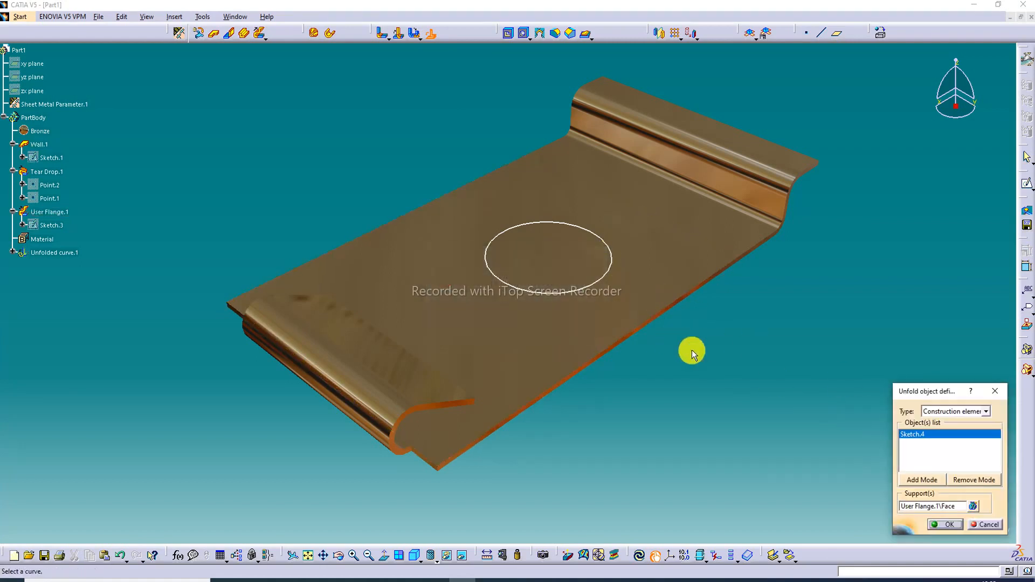
left_click(995, 391)
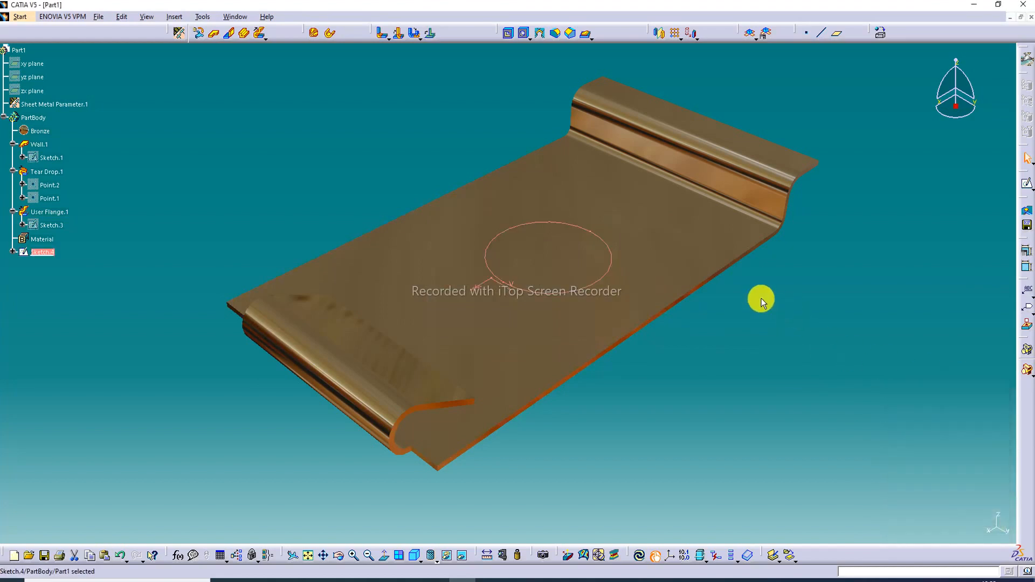
Cut the sketched circle through the wall with a Sheetmetal standard Cutout limited Up to next.
left_click(509, 33)
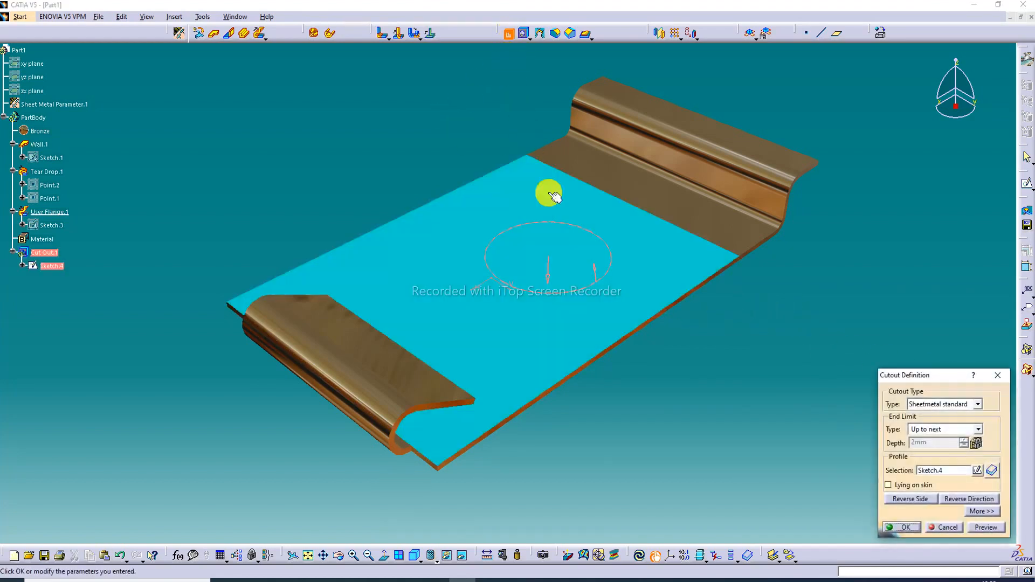
left_click(913, 527)
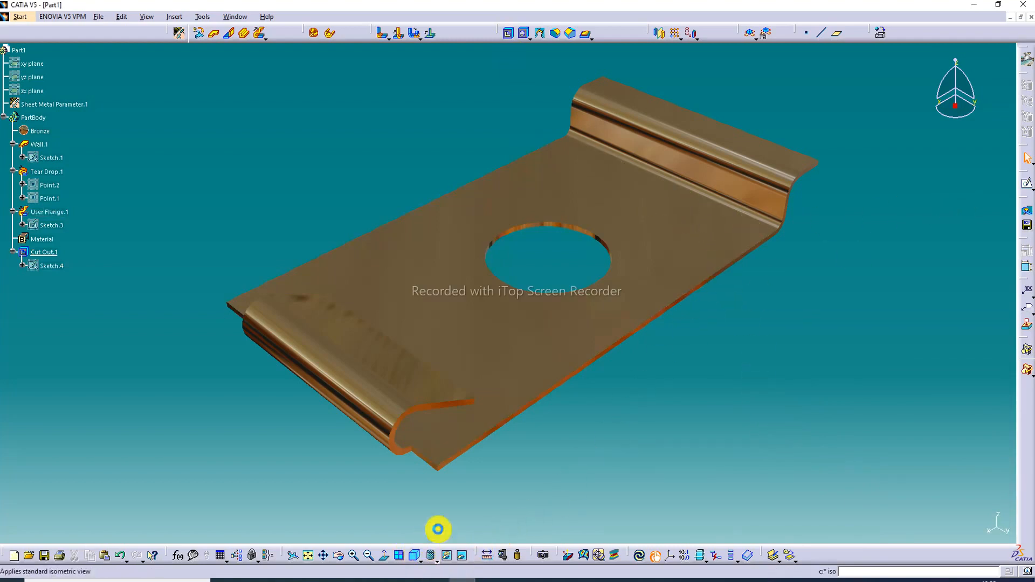
left_click(308, 556)
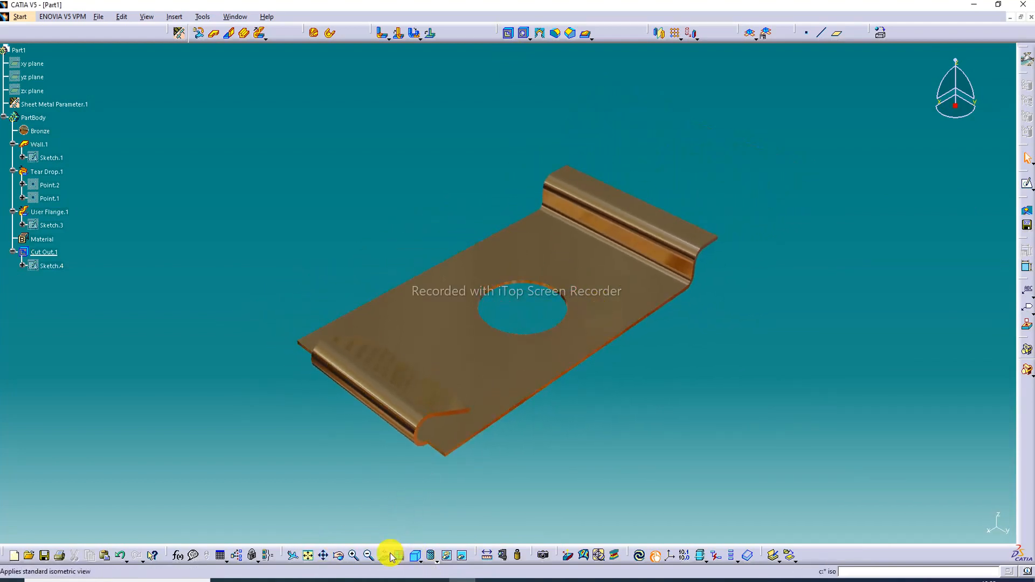
left_click(355, 551)
middle_click_drag(468, 403, 465, 348)
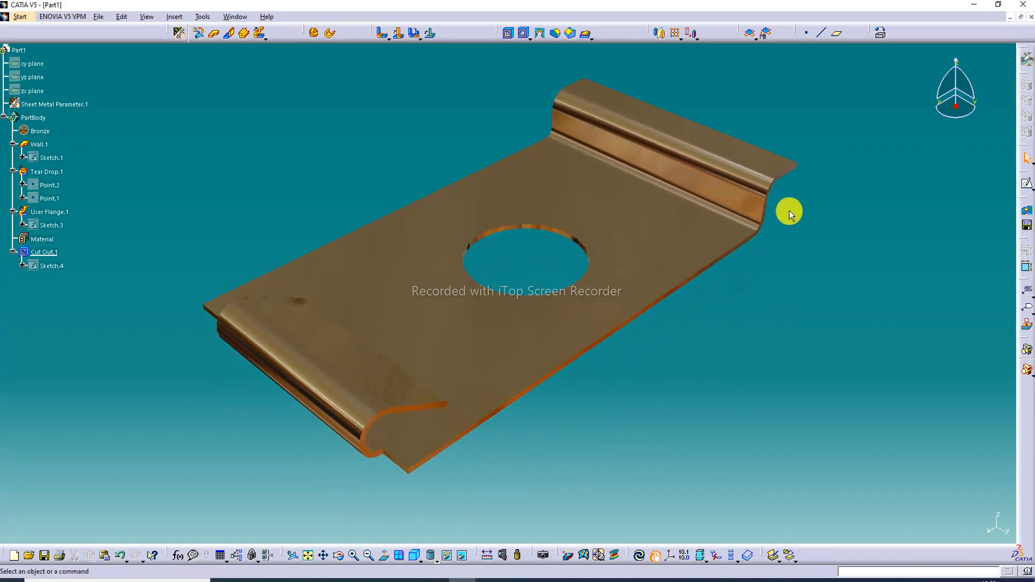
middle_click_drag(647, 233, 666, 244)
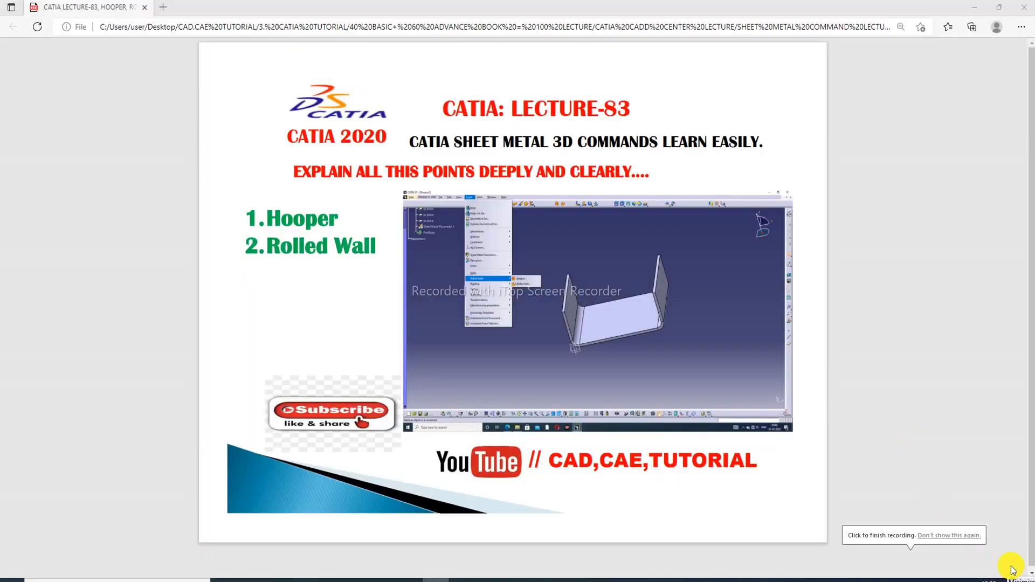
Switch from the lecture slide to the CATIA V5 window with the empty part.
left_click(828, 366)
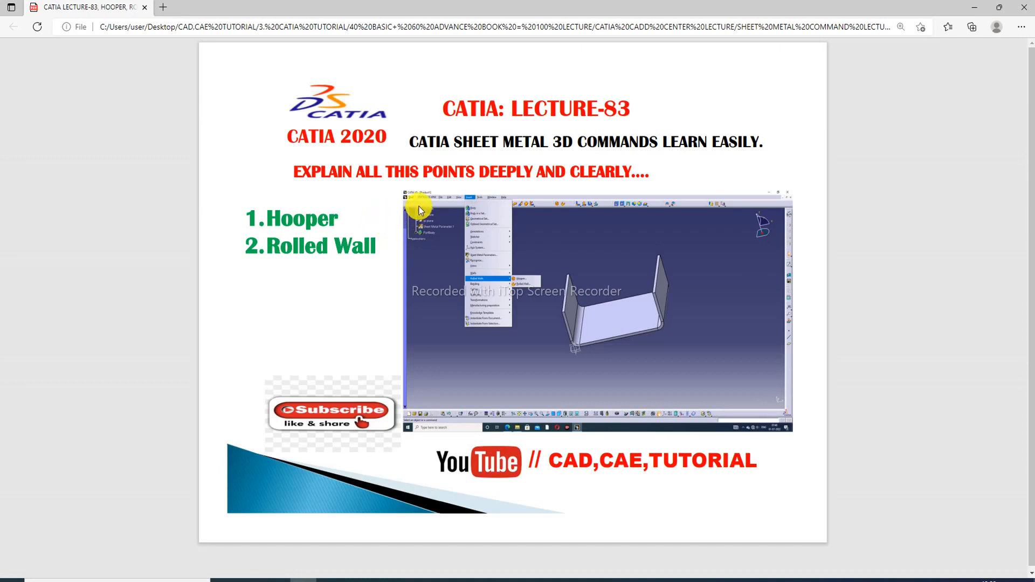
left_click(461, 579)
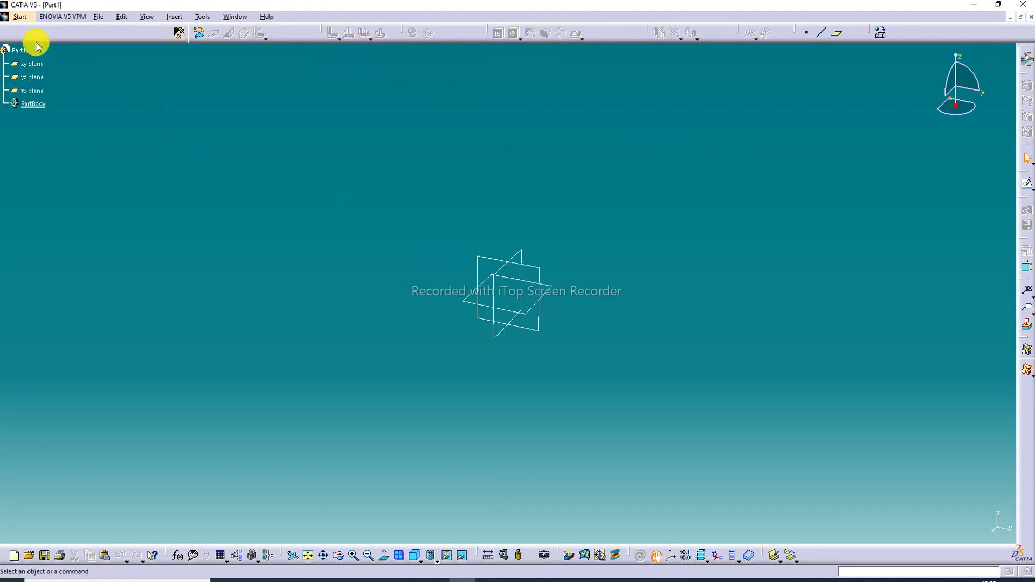
Switch the empty part to the Wireframe and Surface Design workbench.
left_click(20, 16)
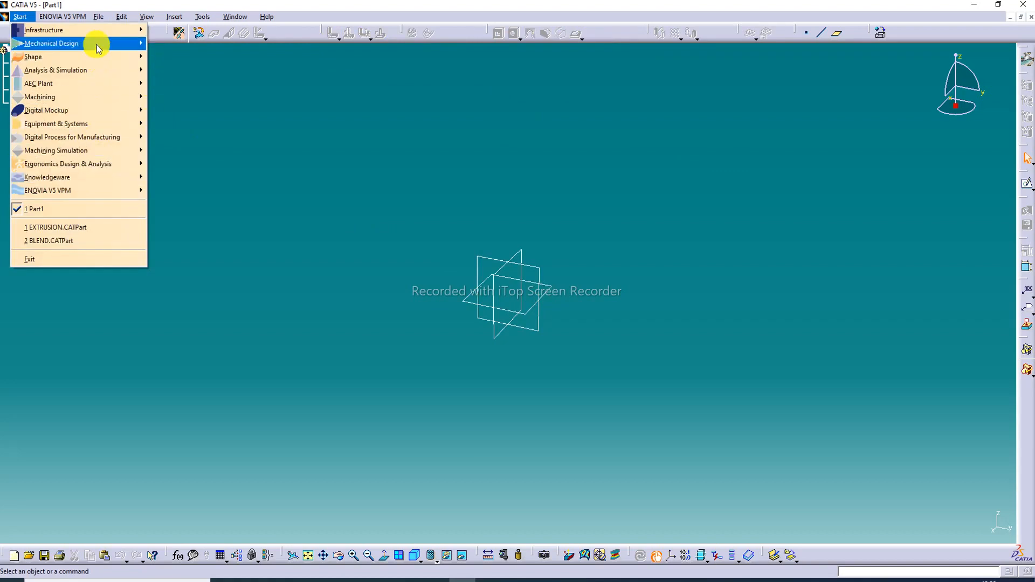
mouse_move(96, 44)
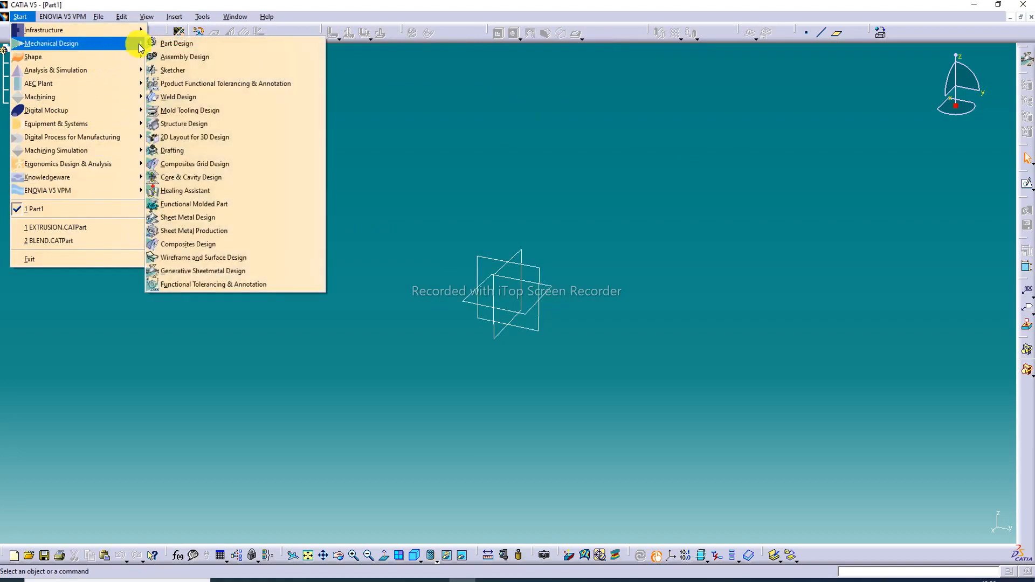
left_click(213, 259)
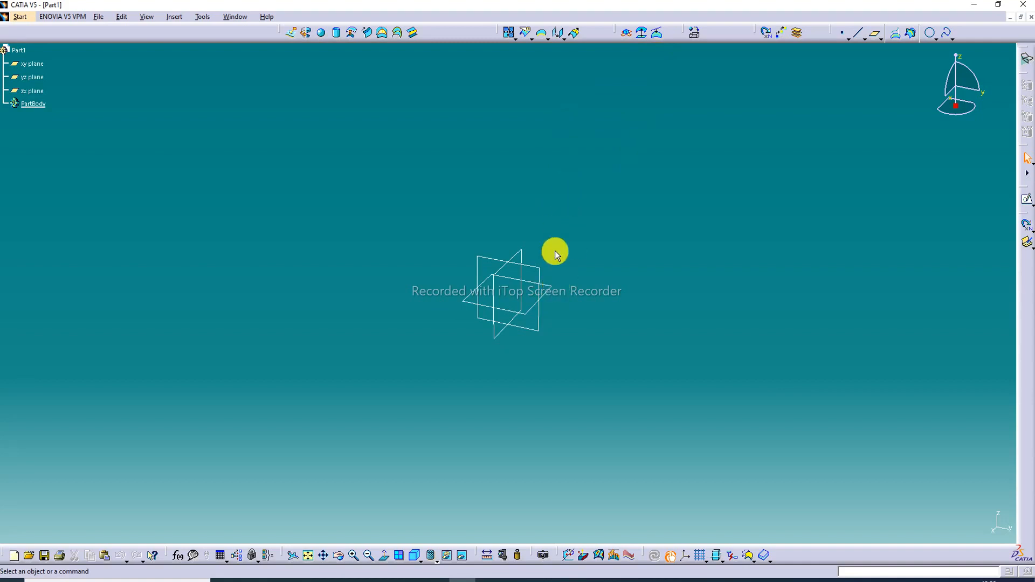
Hide the yz and zx planes so that only the xy plane is displayed.
left_click(552, 294)
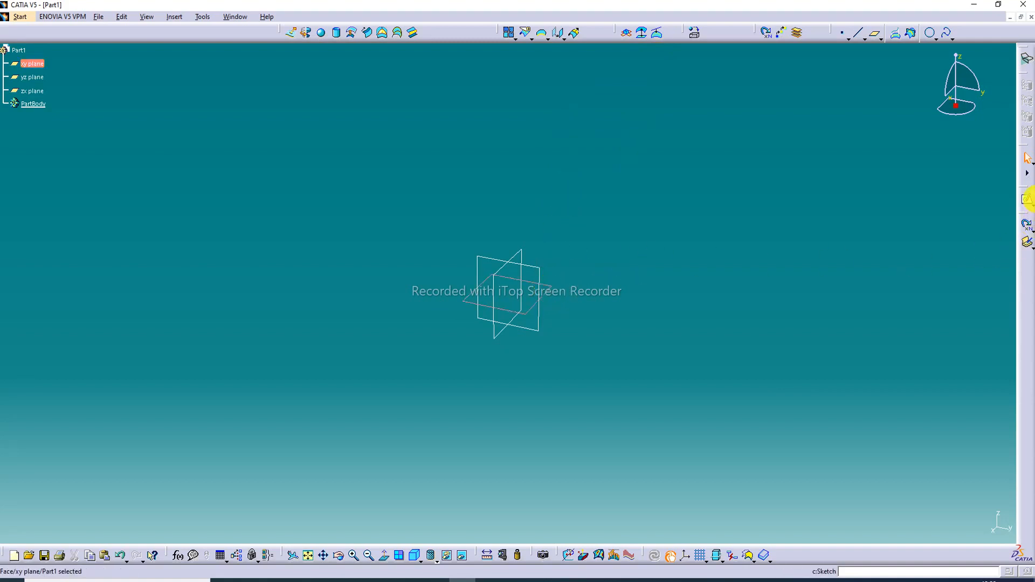
left_click(1028, 199)
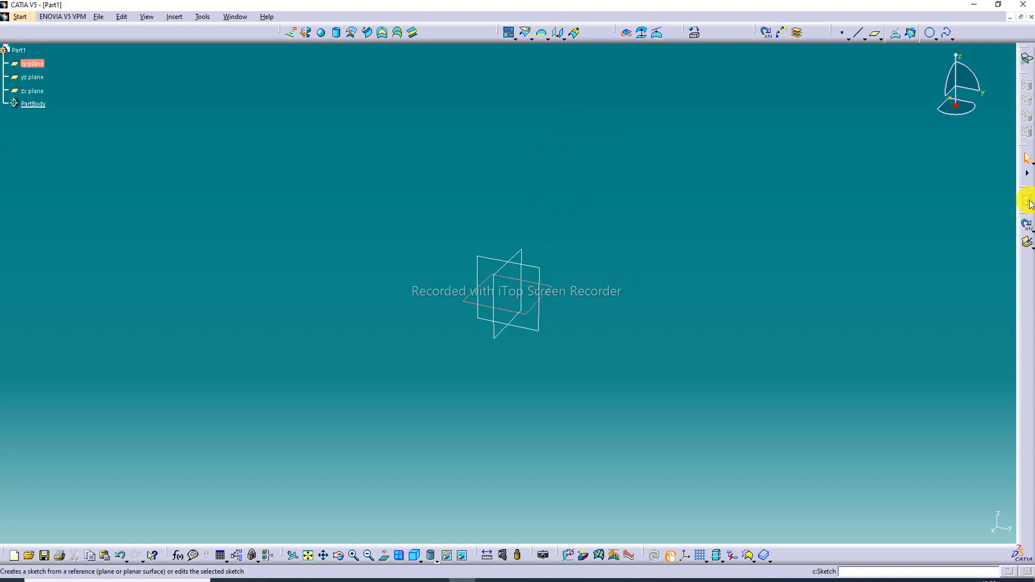
right_click(530, 264)
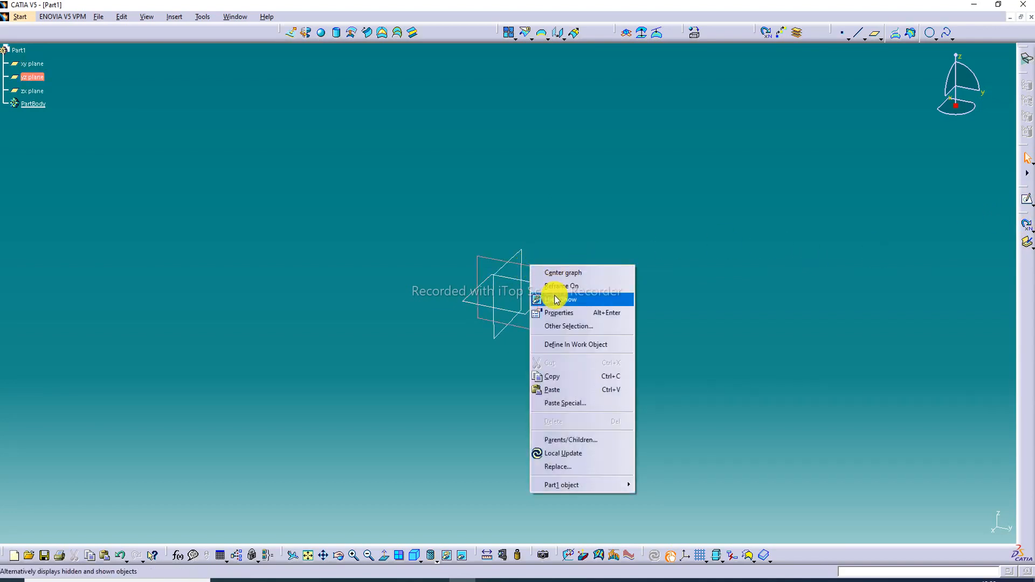
left_click(557, 300)
right_click(517, 253)
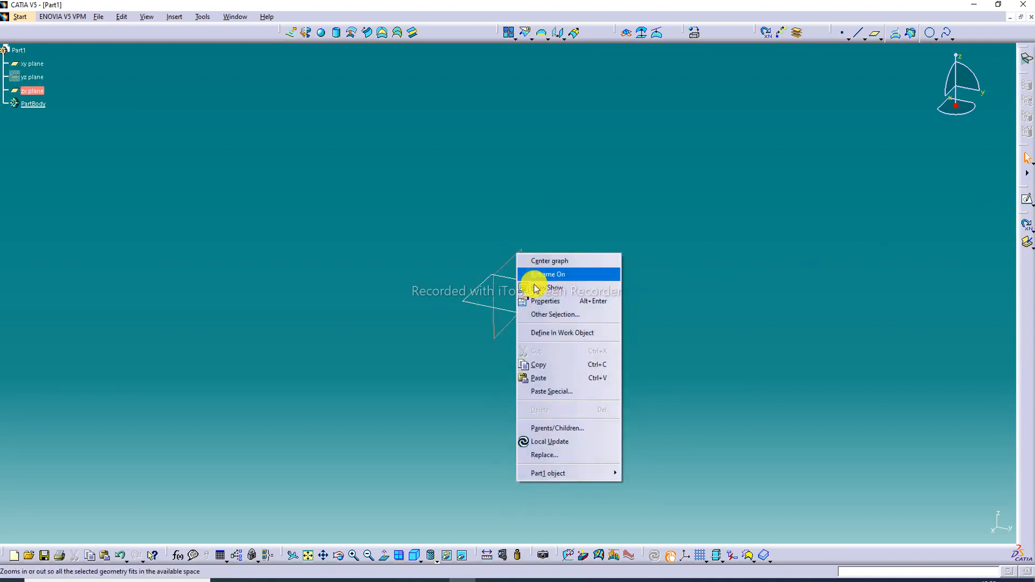
left_click(538, 288)
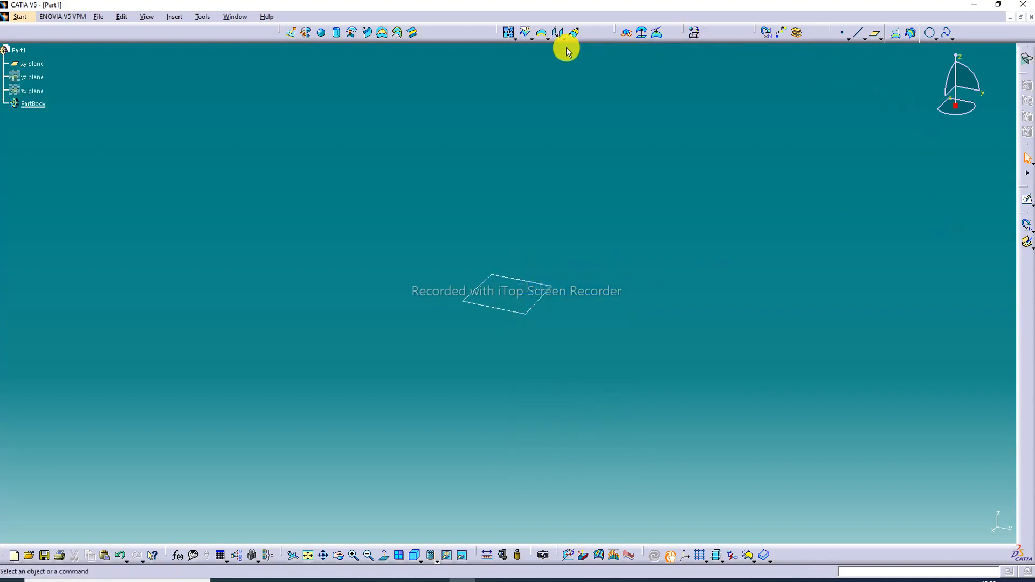
Create a reference plane offset 70 mm above the xy plane.
left_click(875, 33)
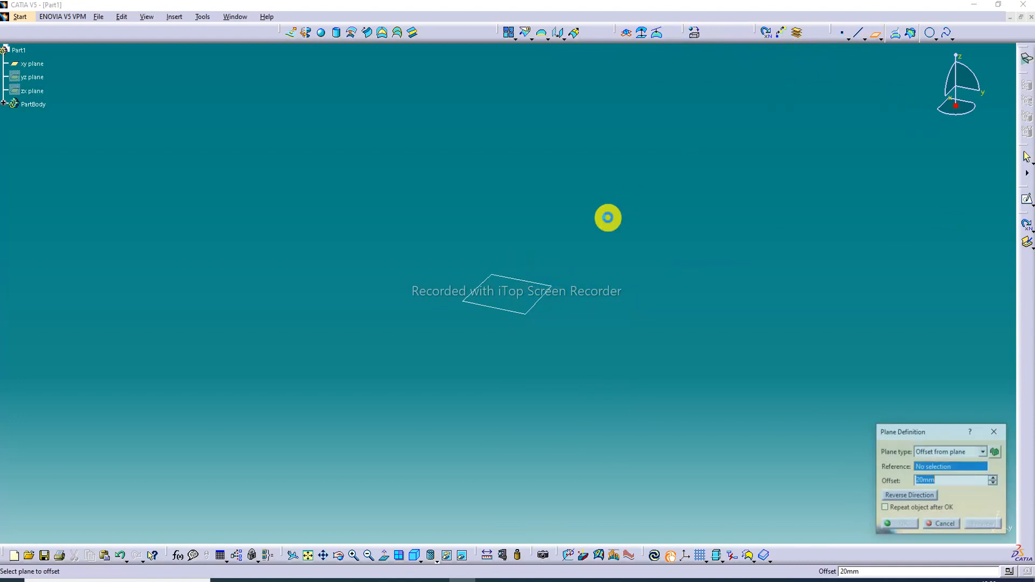
left_click(555, 284)
left_click_drag(511, 245, 518, 150)
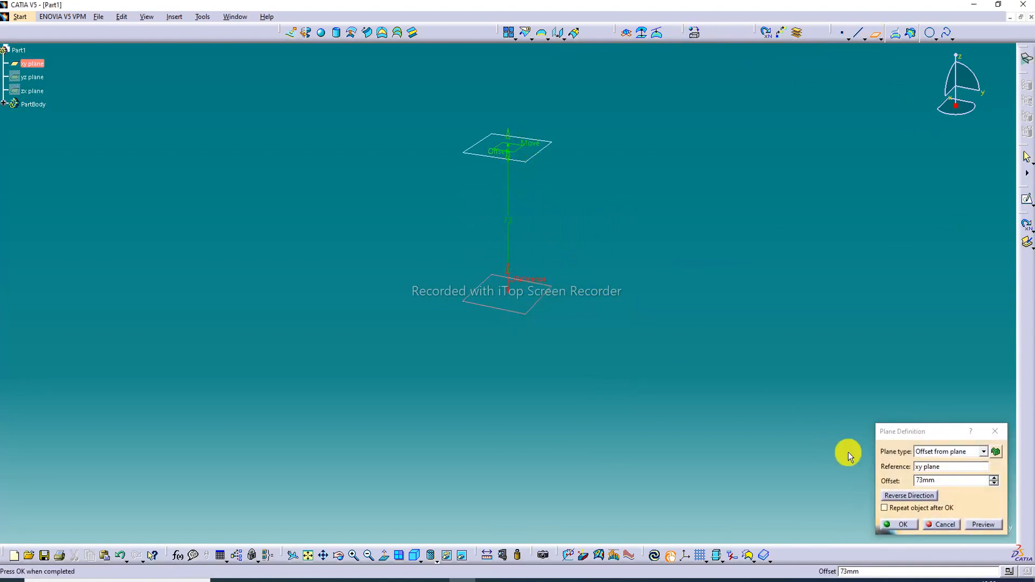
left_click_drag(939, 480, 886, 481)
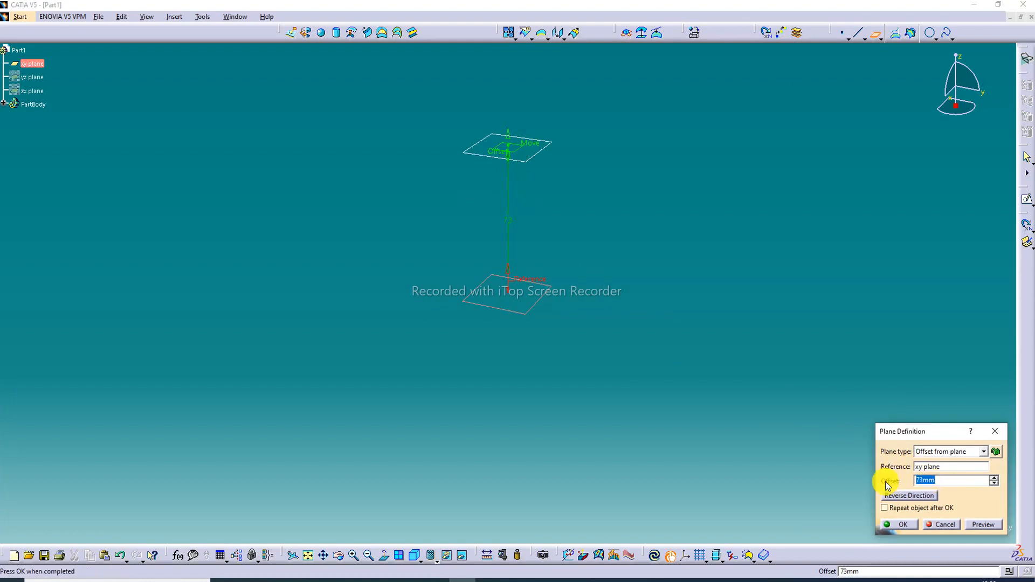
type("70")
key("Return")
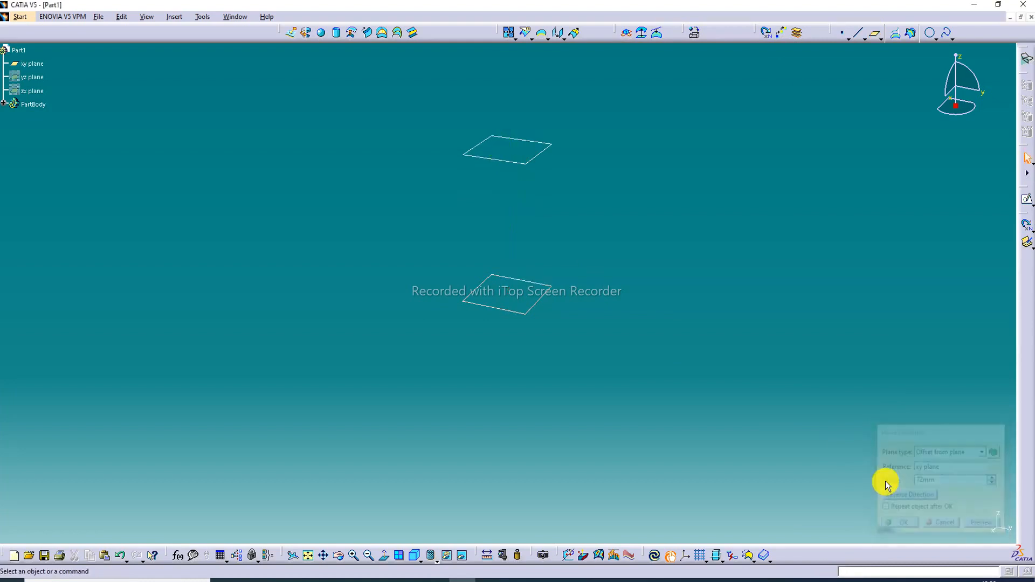
Sketch a centered rectangle about 29 mm wide and 22 mm high around the origin on the offset plane.
left_click(536, 155)
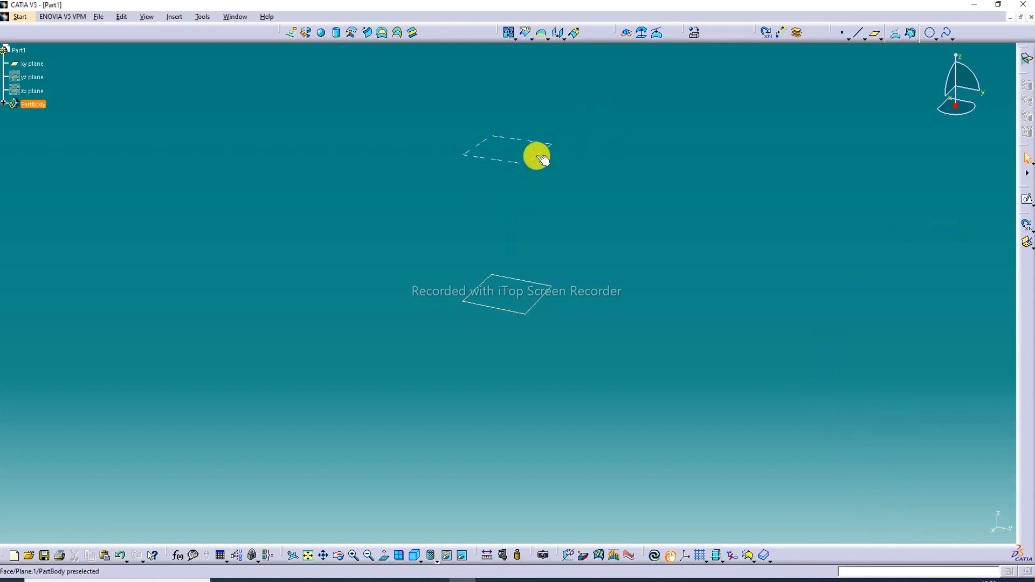
left_click(1027, 199)
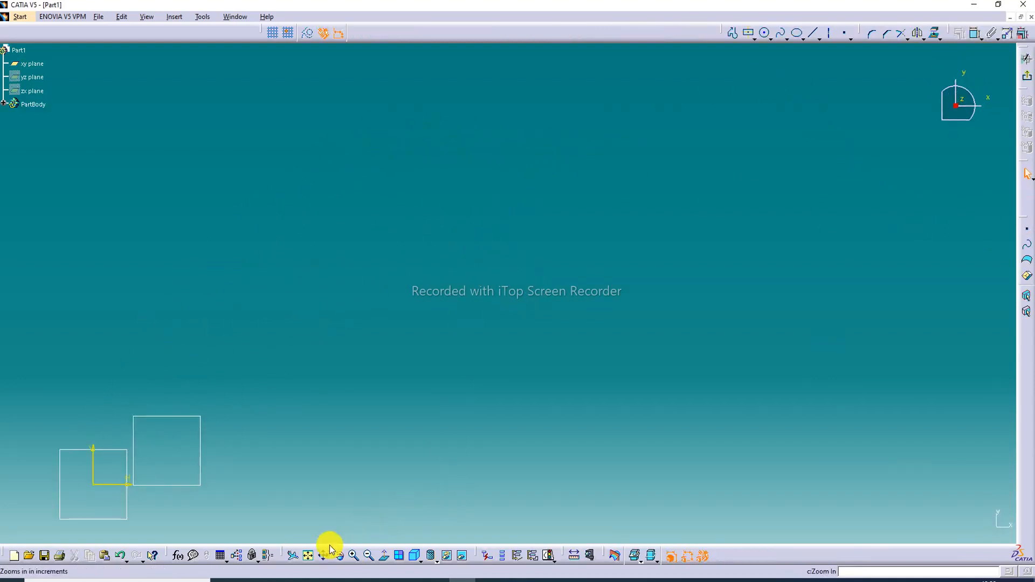
left_click(306, 556)
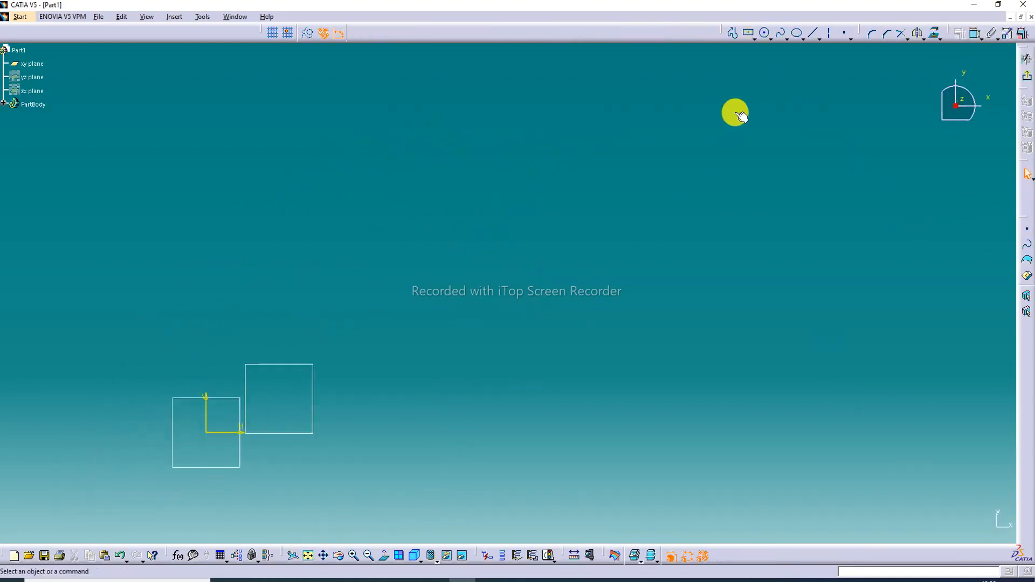
left_click(750, 32)
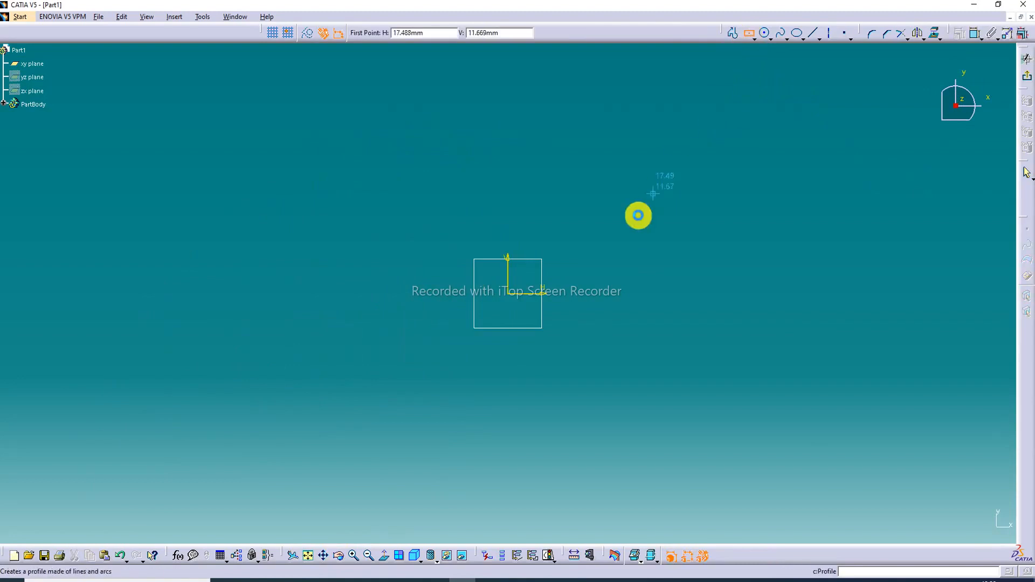
left_click(510, 294)
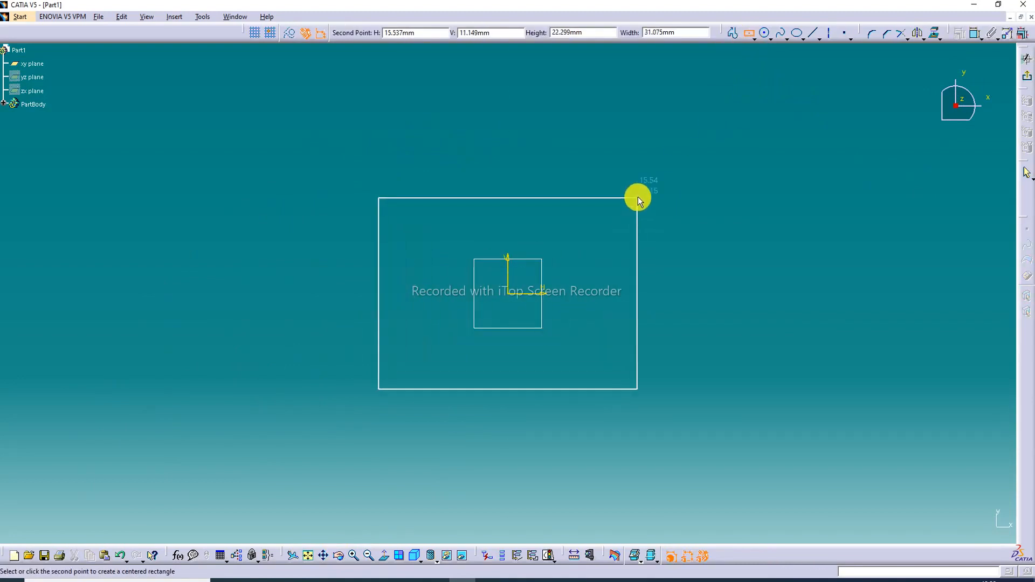
left_click(629, 200)
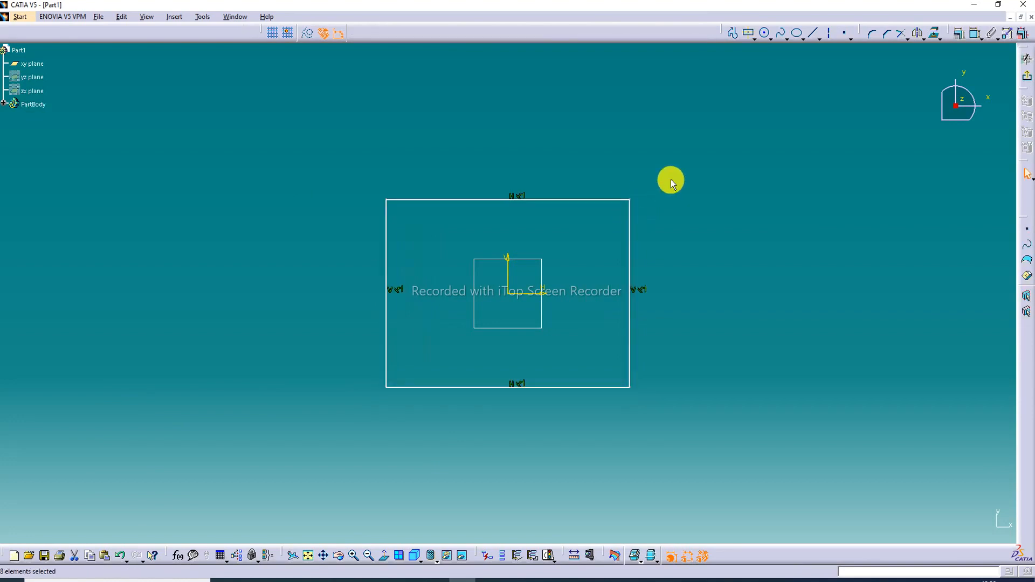
Dimension the rectangle's width and height.
left_click(975, 34)
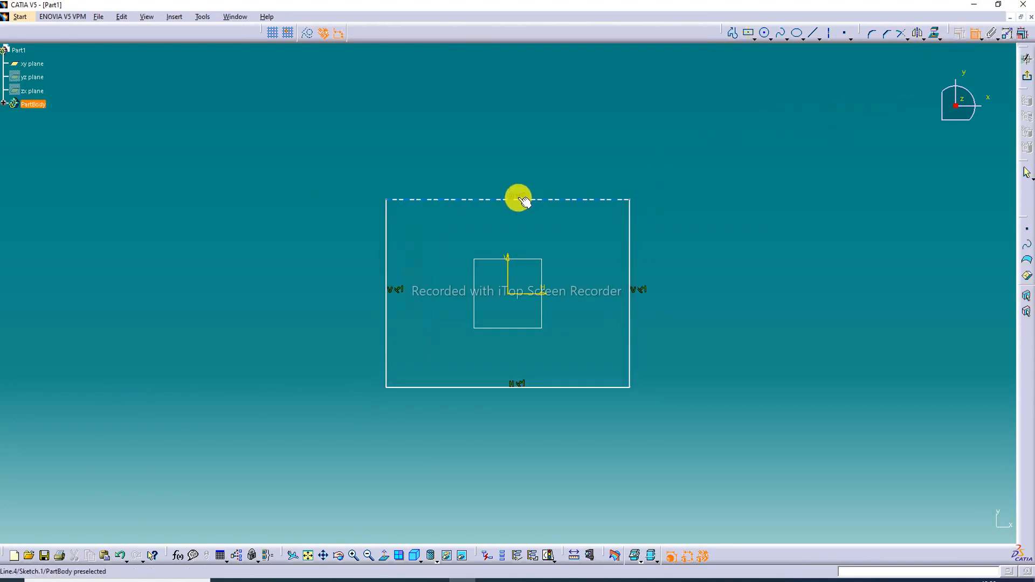
left_click(548, 200)
left_click(541, 169)
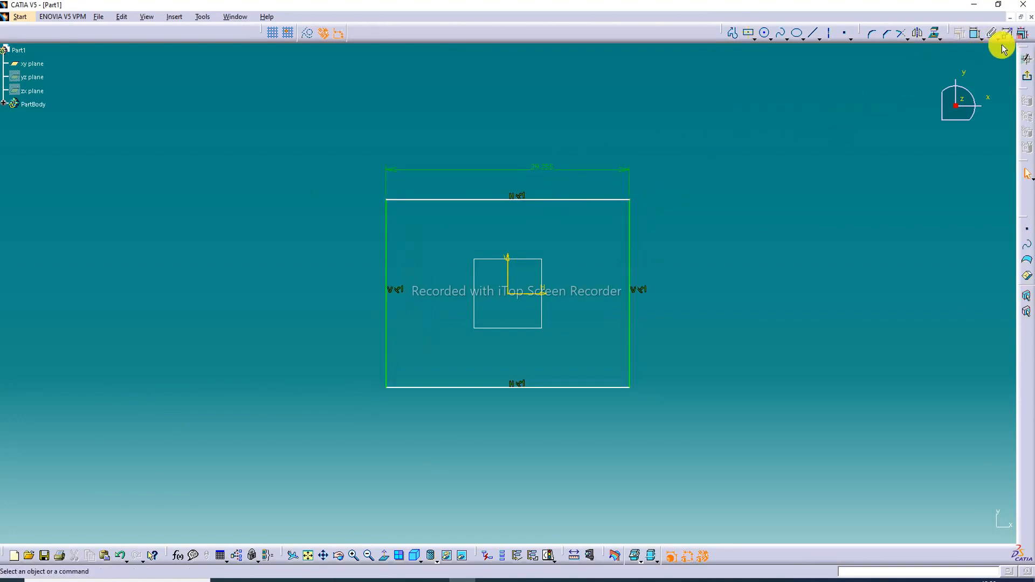
left_click(974, 36)
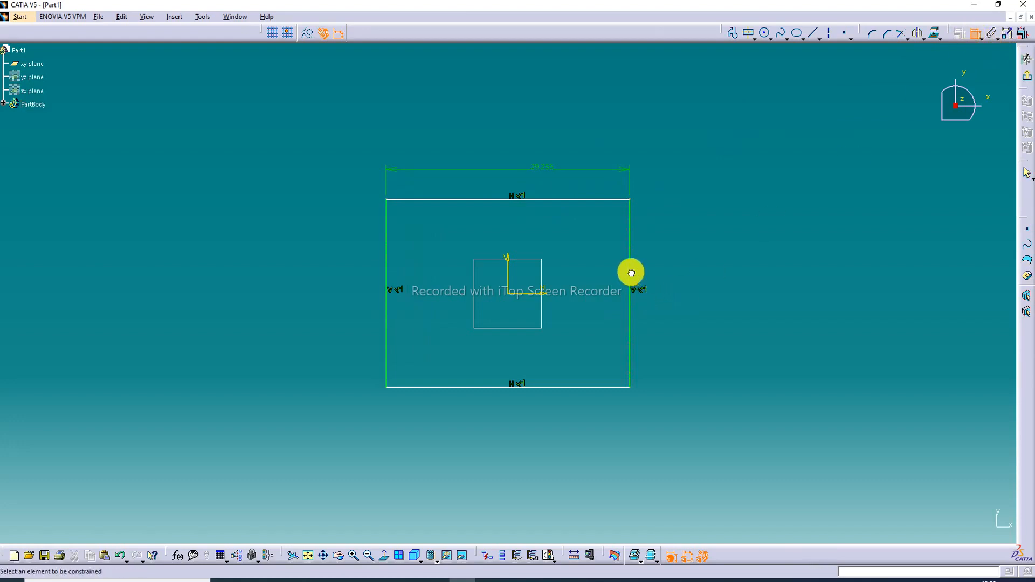
left_click(631, 263)
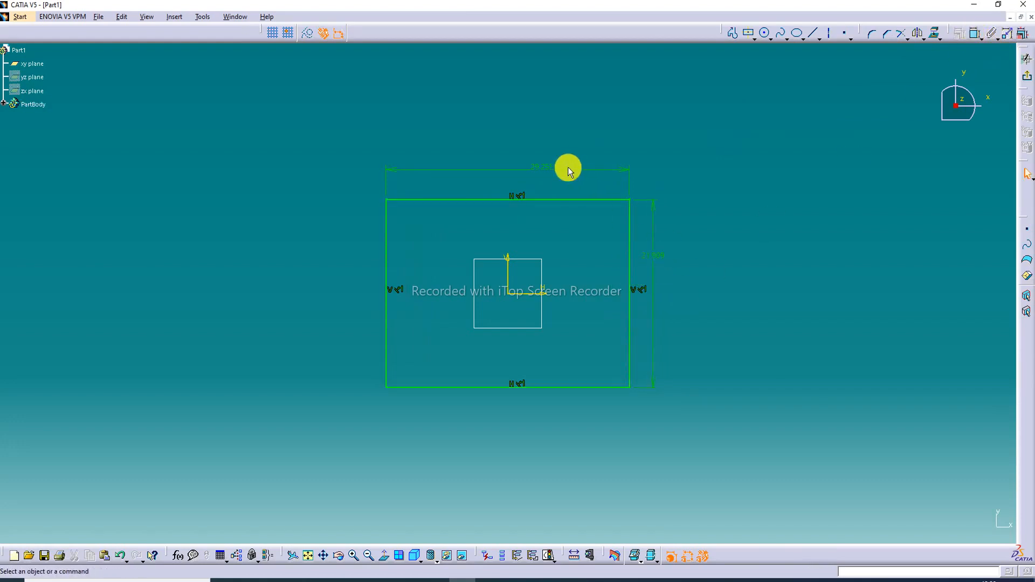
Set the rectangle's width to 30 mm and shift its dimension value toward the middle of the upper edge.
double_click(544, 169)
type("30")
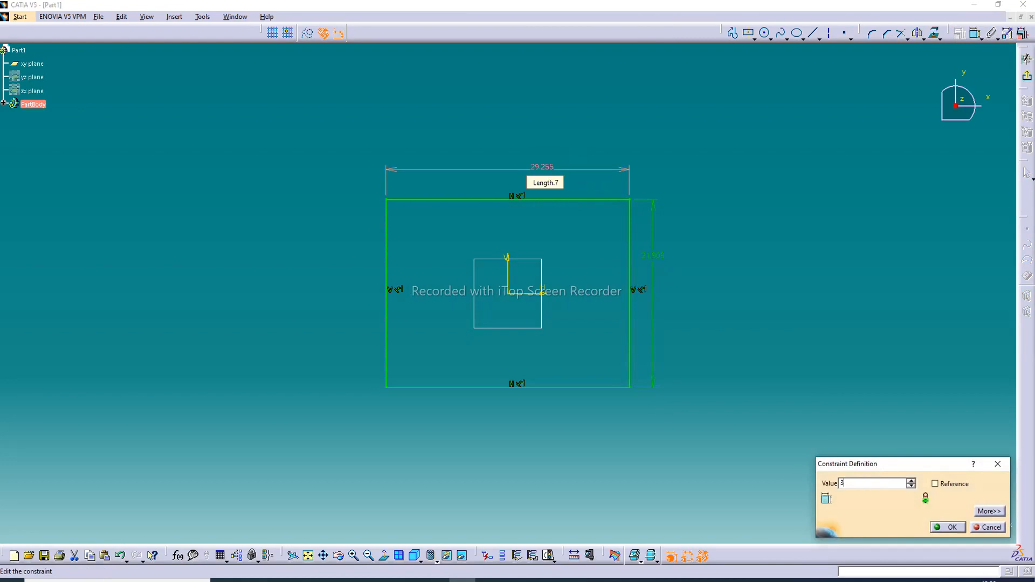
key("Return")
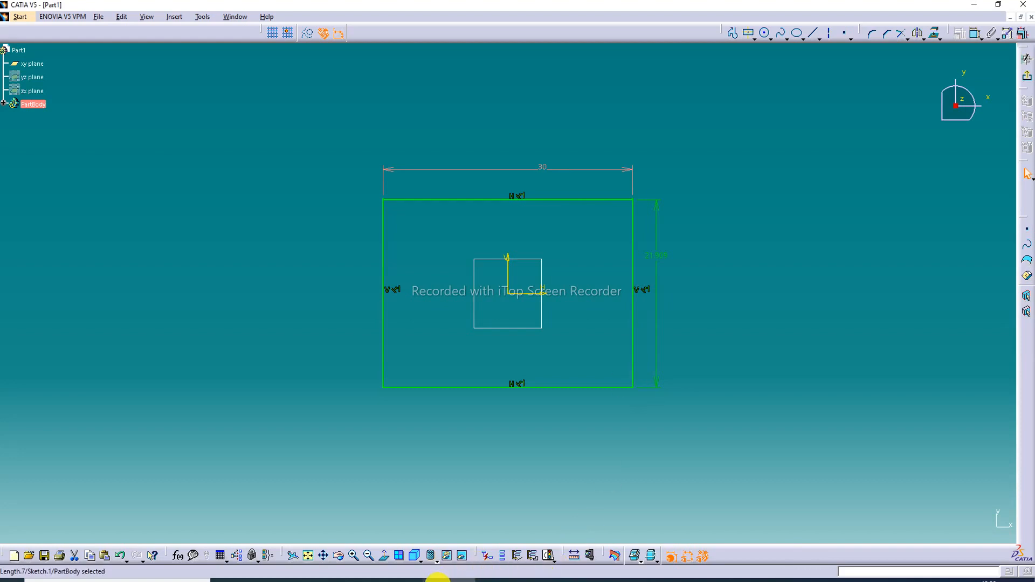
left_click(436, 578)
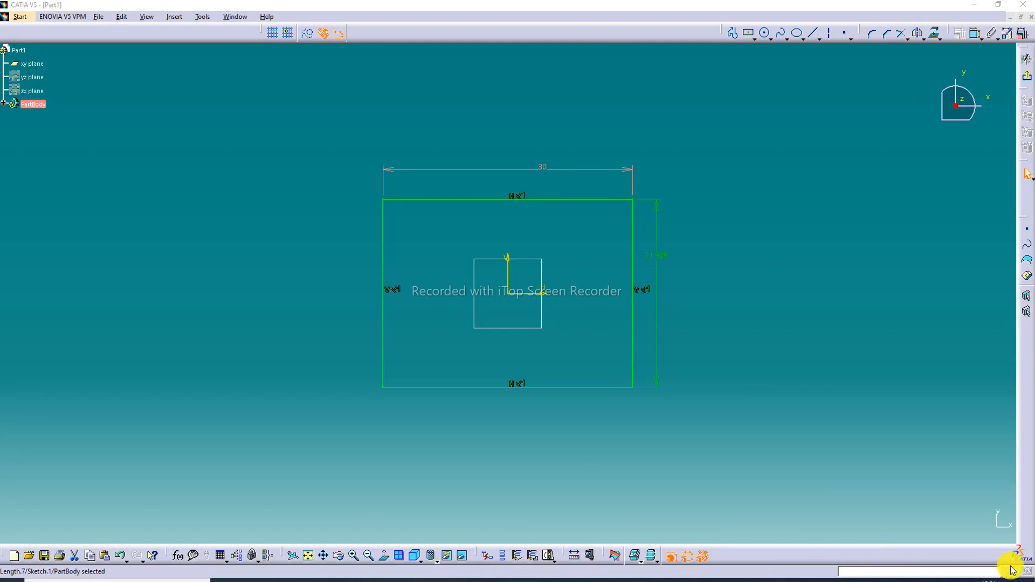
left_click(700, 194)
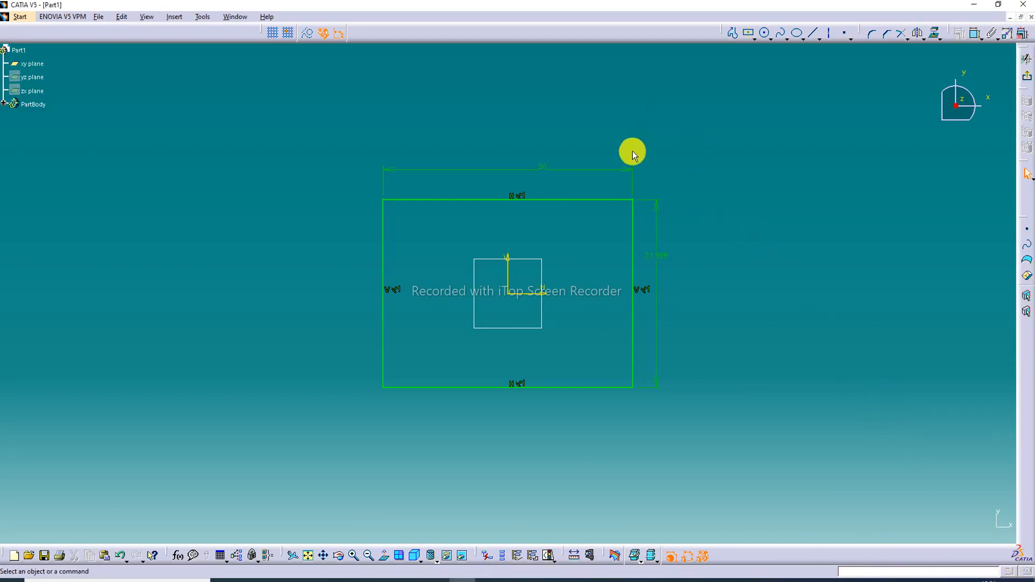
left_click_drag(541, 167, 497, 167)
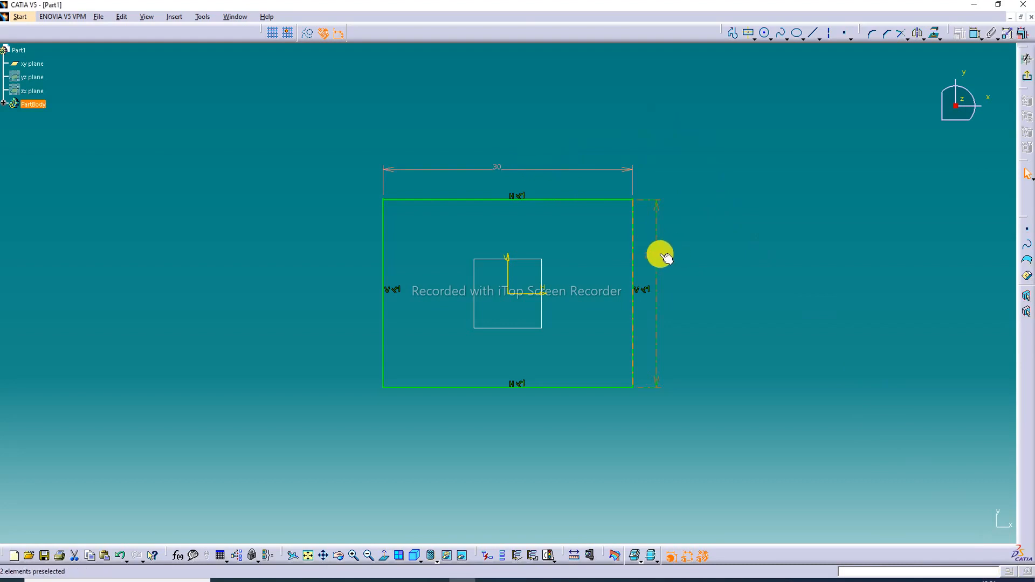
Set the rectangle's height to 20 mm.
double_click(655, 274)
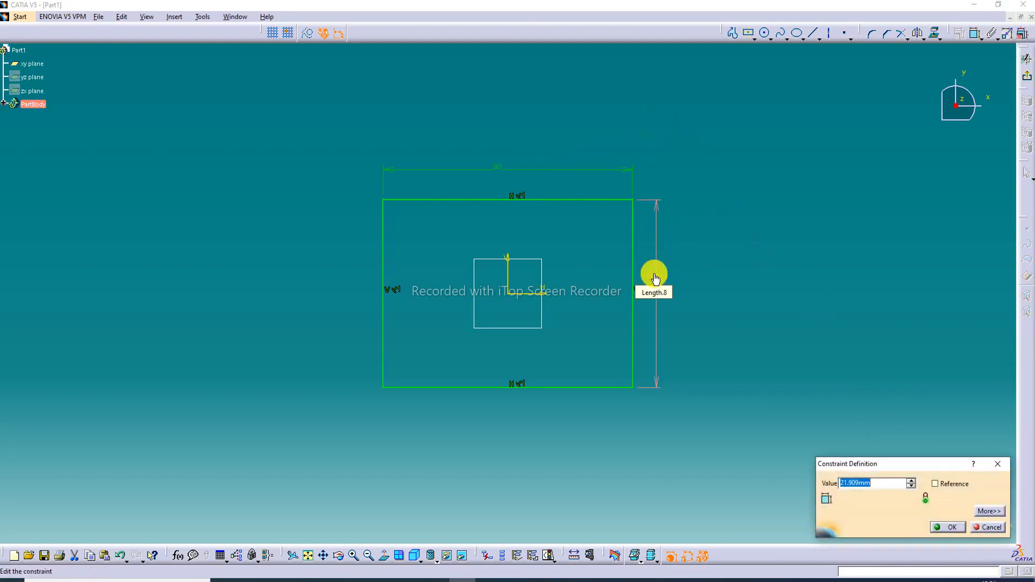
type("20")
key("Return")
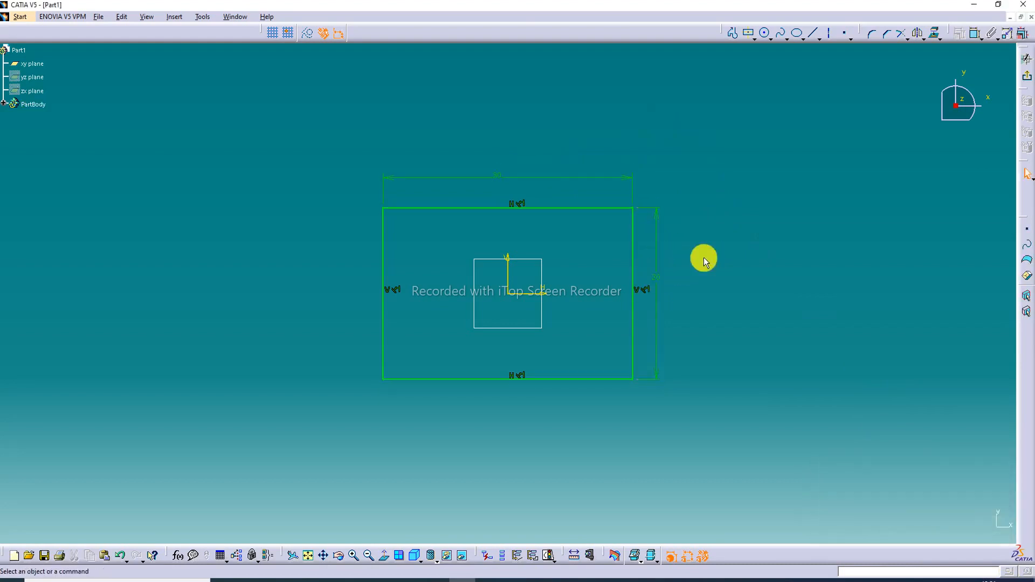
Set the rectangle's height to 25 mm.
double_click(656, 277)
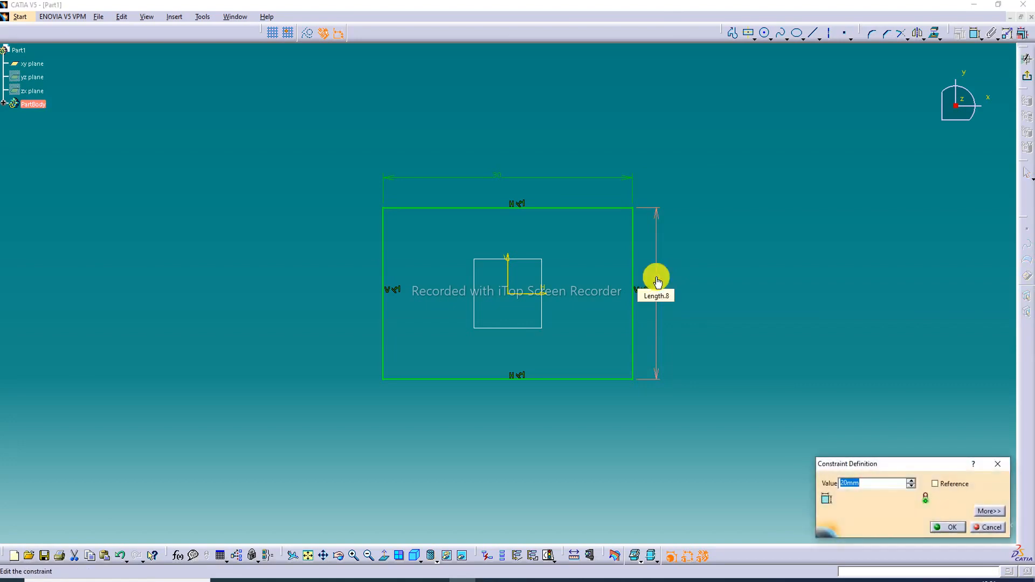
type("25")
key("Return")
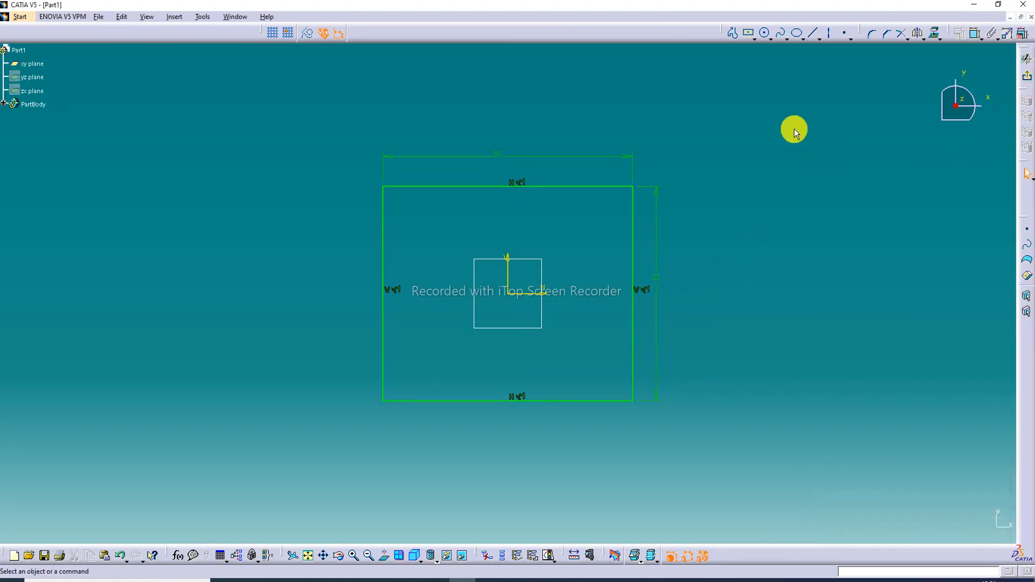
Round all four corners of the rectangle with a 6 mm radius, converting the constrained lengths into distances.
left_click(872, 33)
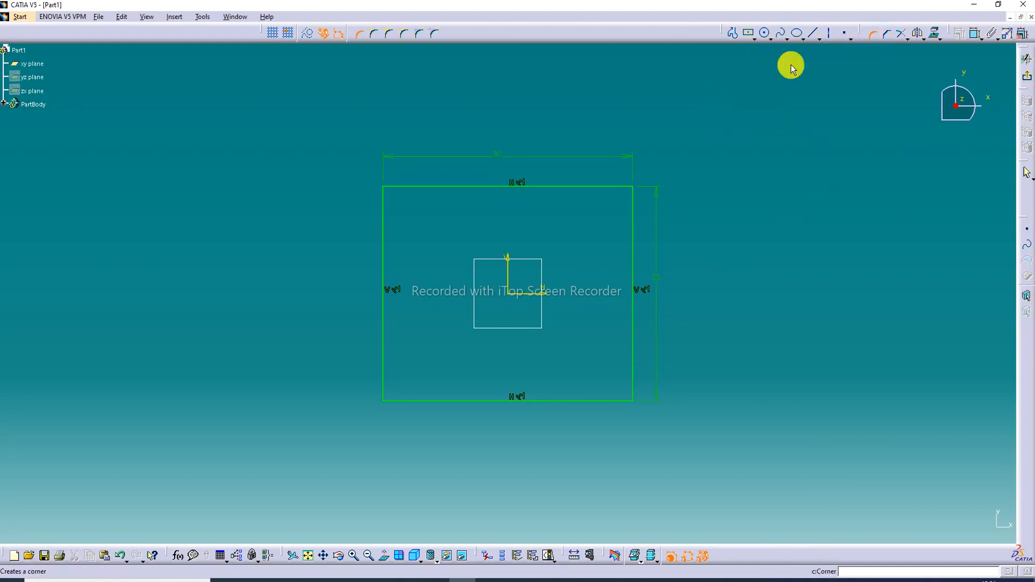
mouse_move(364, 144)
left_mouse_down()
mouse_move(719, 215)
mouse_move(716, 437)
left_mouse_up()
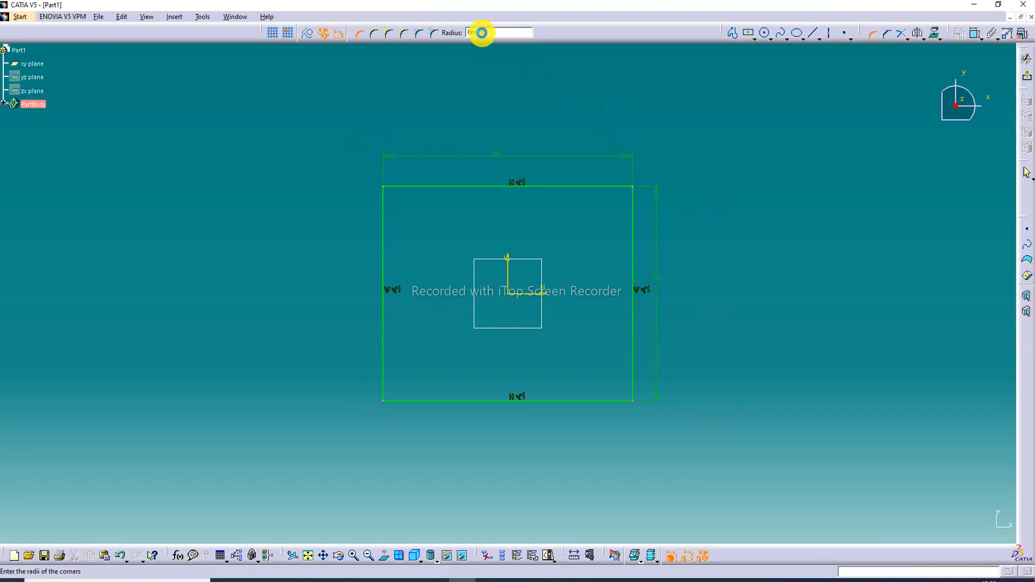
double_click(482, 33)
type("6")
key("Return")
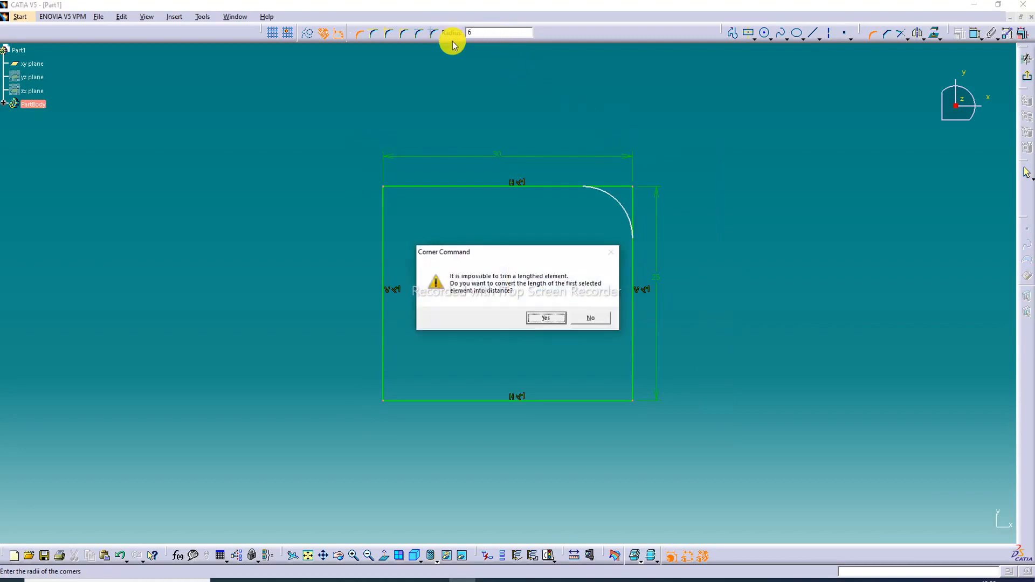
left_click(547, 318)
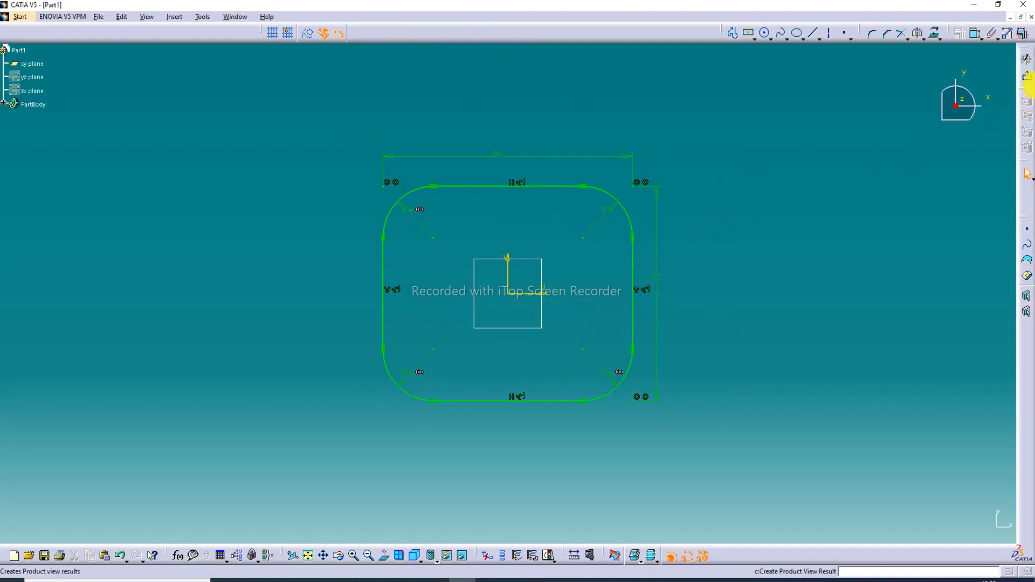
Finish the rounded rectangle sketch on the offset plane and start a new sketch on the xy plane.
left_click(1027, 58)
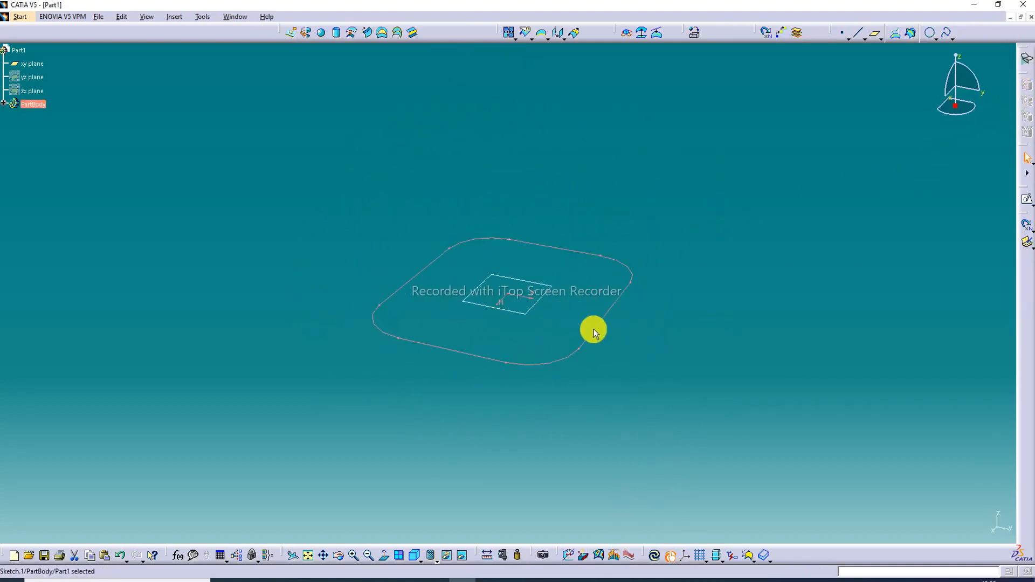
left_click(307, 556)
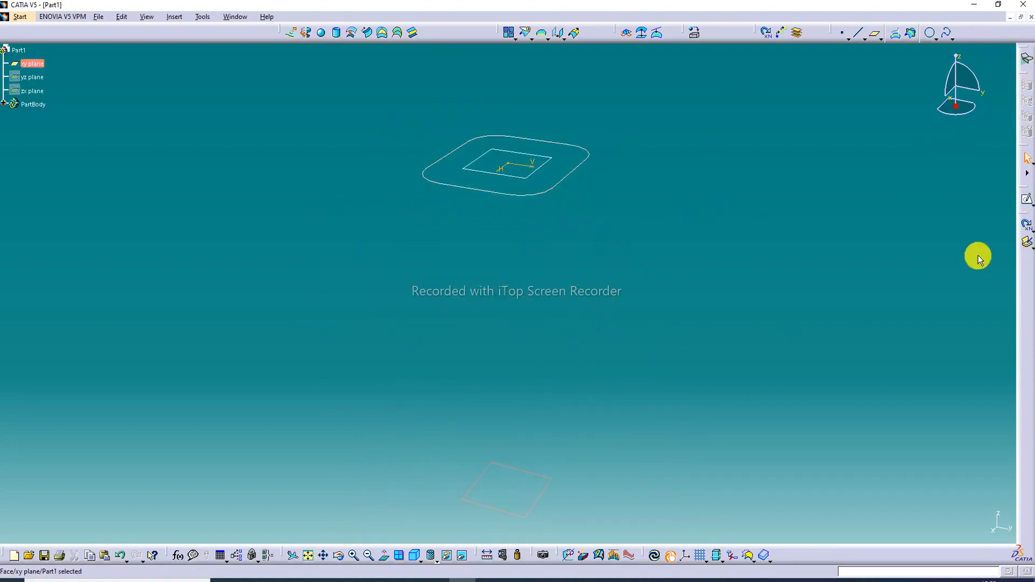
left_click(1027, 199)
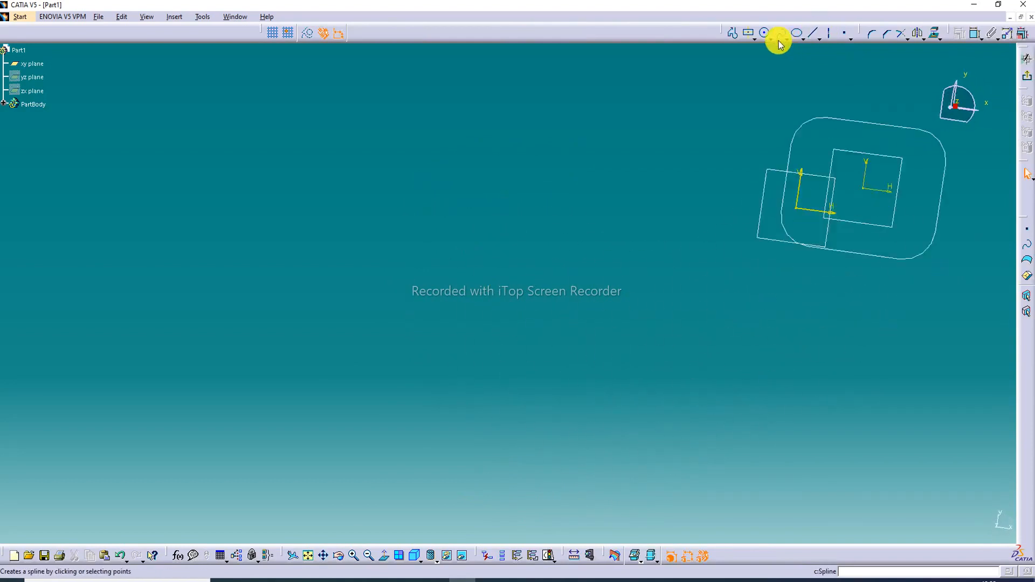
Draw a centred rectangle about 54.5 by 45.9 mm at the sketch origin, around the rounded profile.
left_click(310, 555)
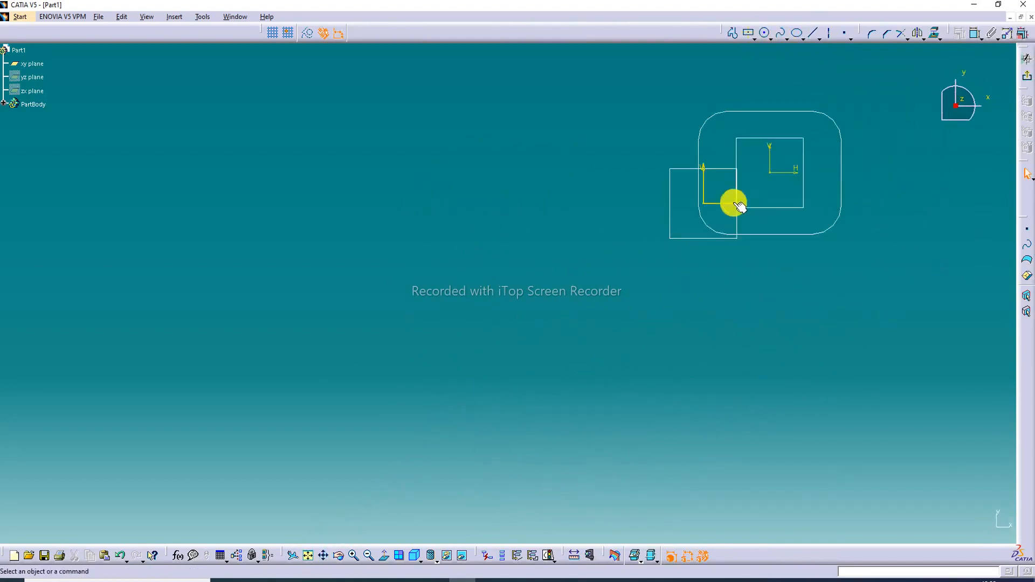
left_click(750, 34)
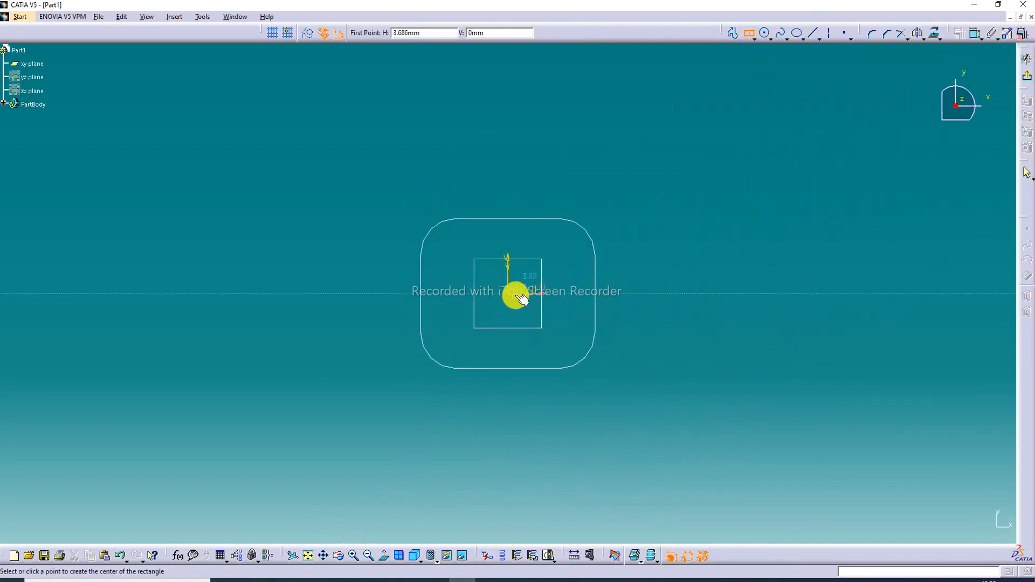
left_click(508, 293)
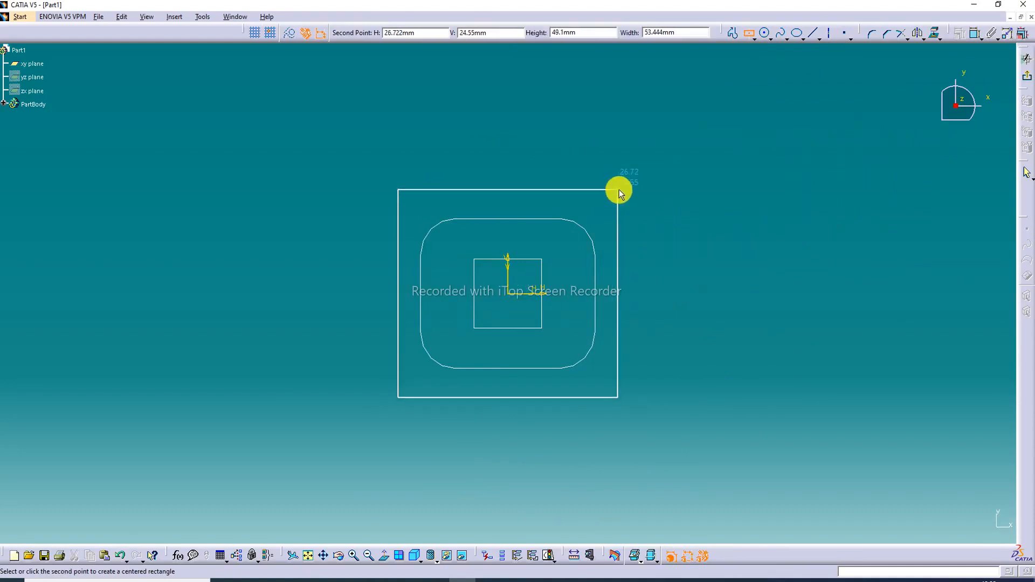
left_click(619, 198)
left_click(665, 186)
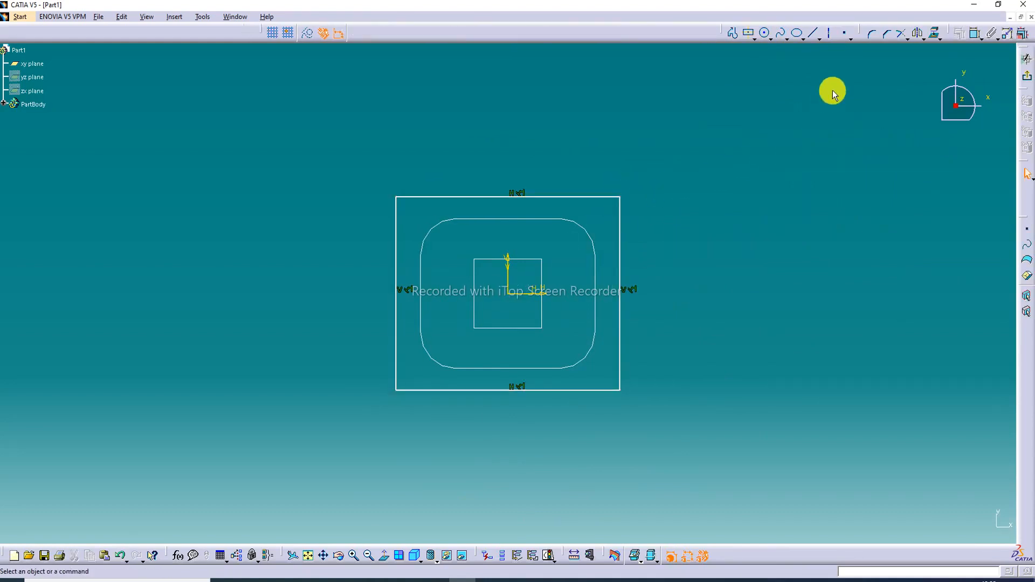
Dimension the rectangle's width above its upper edge and its height beside the vertical edge.
left_click(975, 33)
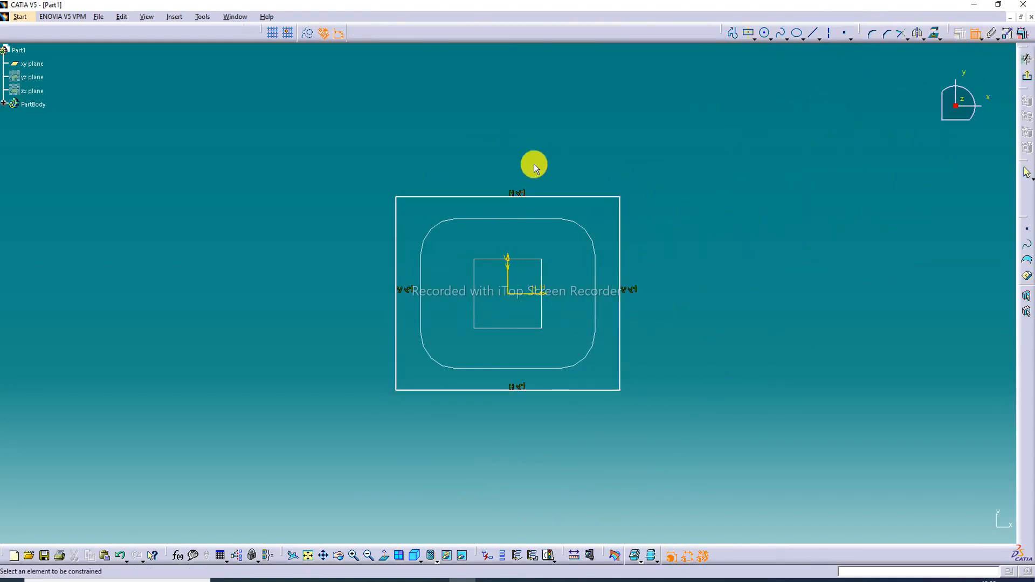
left_click(527, 198)
left_click(597, 173)
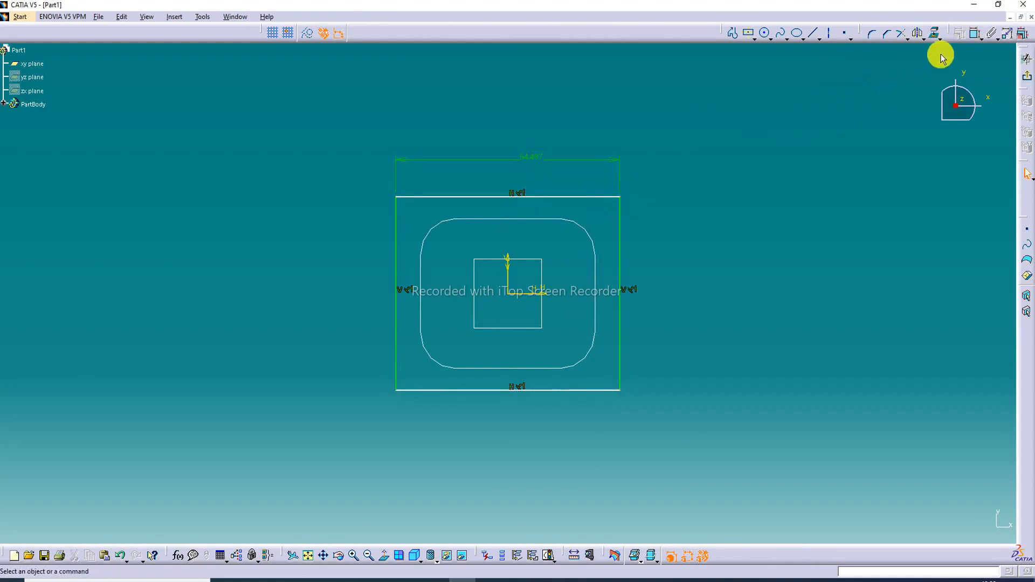
left_click(975, 33)
left_click(621, 258)
left_click(626, 228)
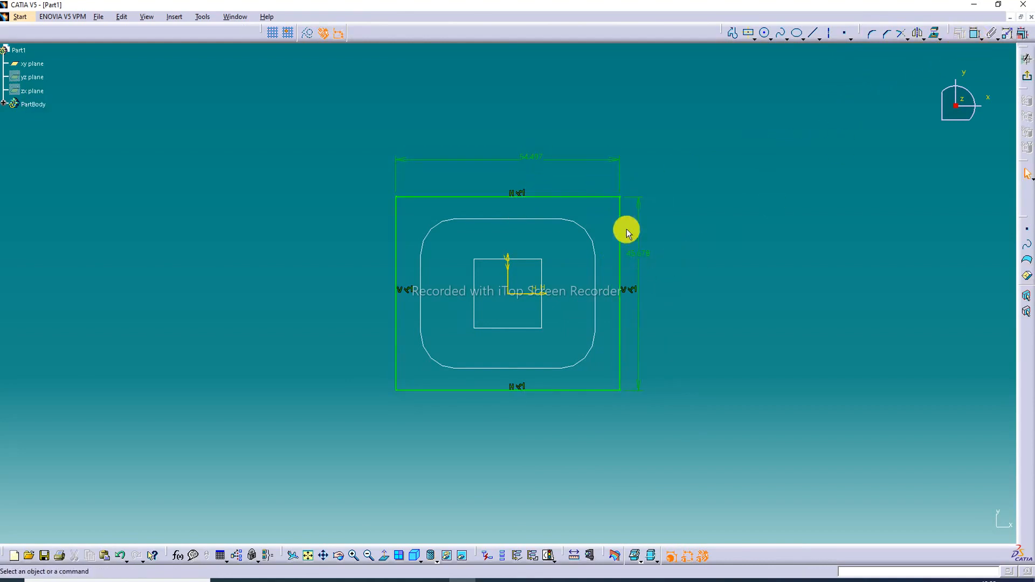
Set the rectangle's width to 42 mm.
double_click(534, 159)
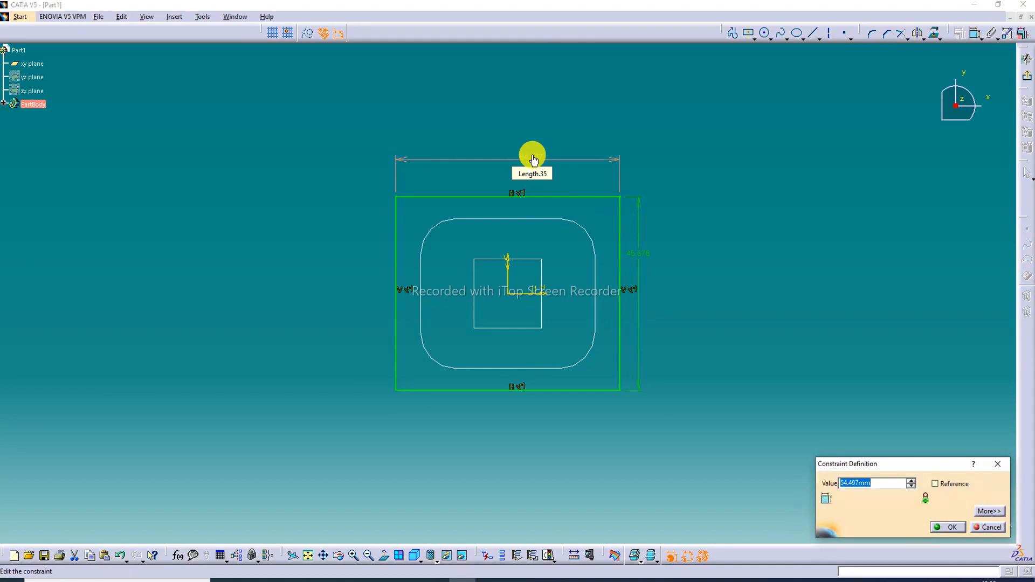
type("42")
key("Return")
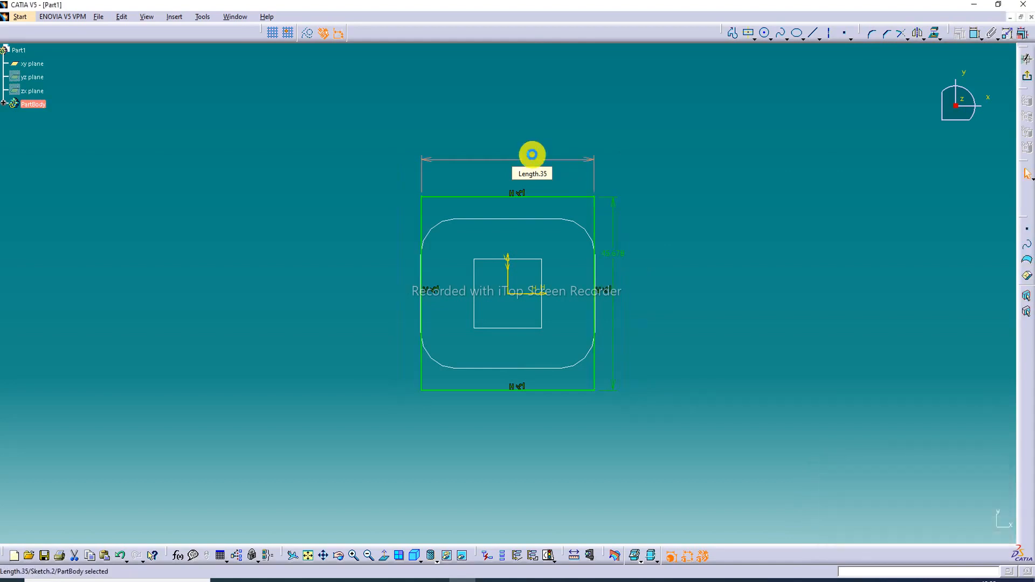
Set the rectangle's width to 50 mm and its height to 42 mm.
double_click(533, 160)
type("5")
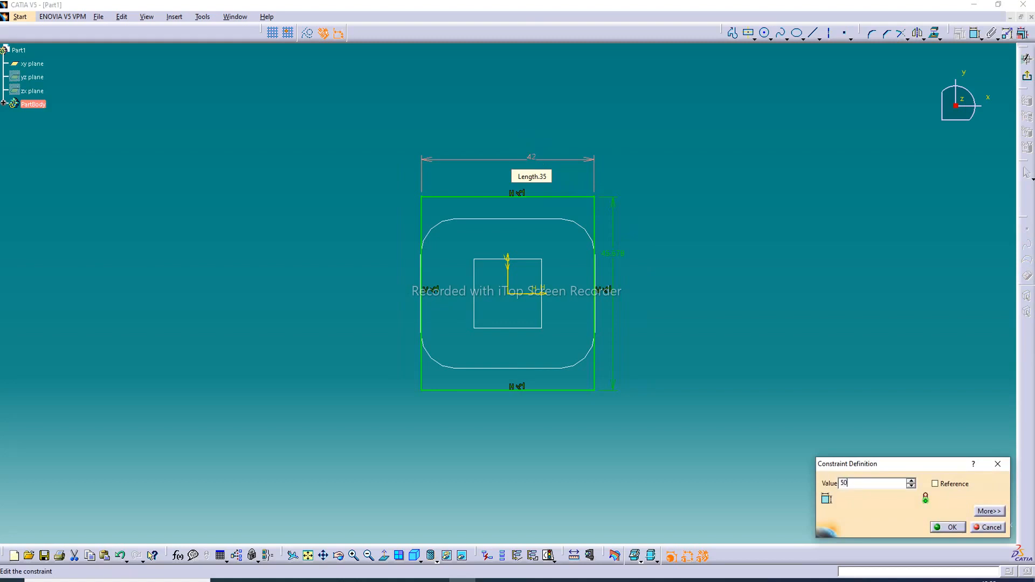
type("0")
key("Return")
double_click(631, 259)
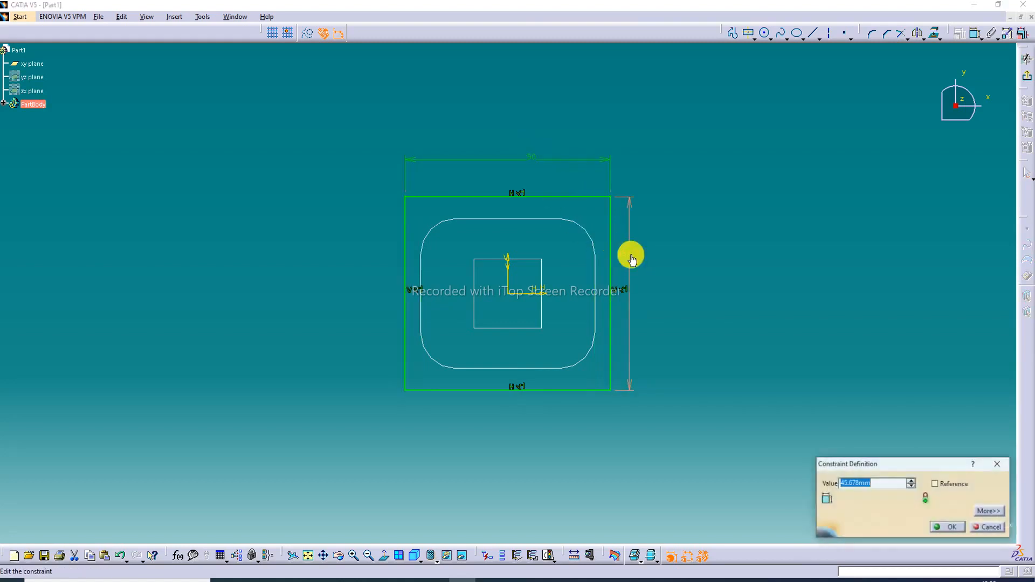
type("42")
key("Return")
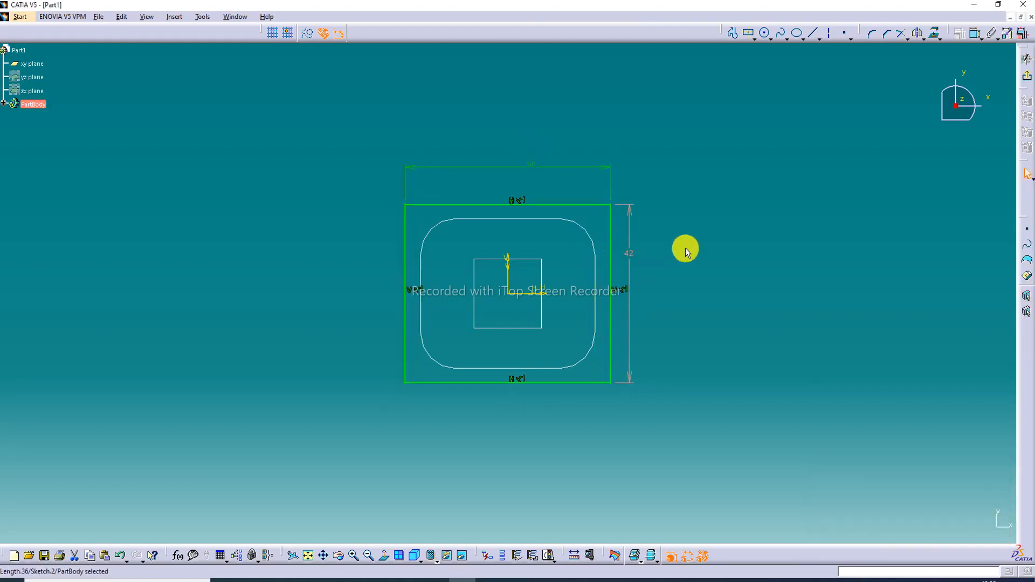
Round all four corners of the rectangle with a 7 mm radius, converting the constrained lengths into distances.
left_click(873, 35)
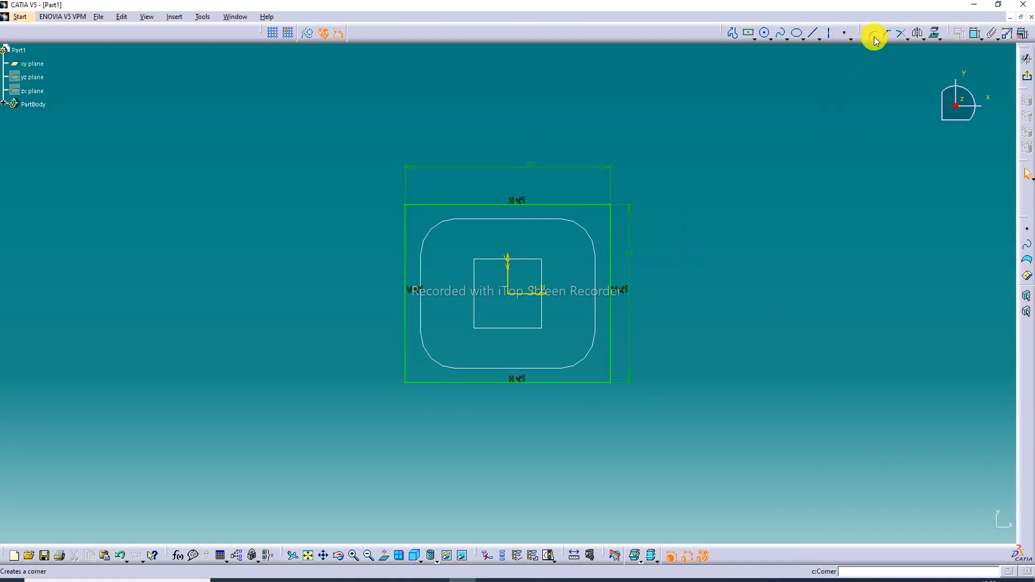
mouse_move(354, 151)
left_mouse_down()
mouse_move(617, 172)
mouse_move(662, 435)
left_mouse_up()
double_click(493, 32)
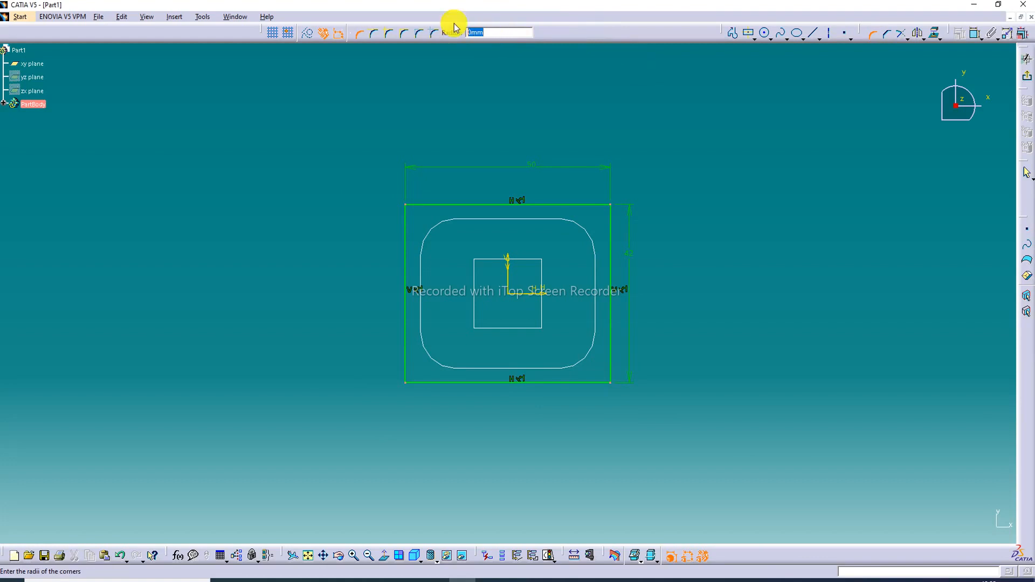
key("Return")
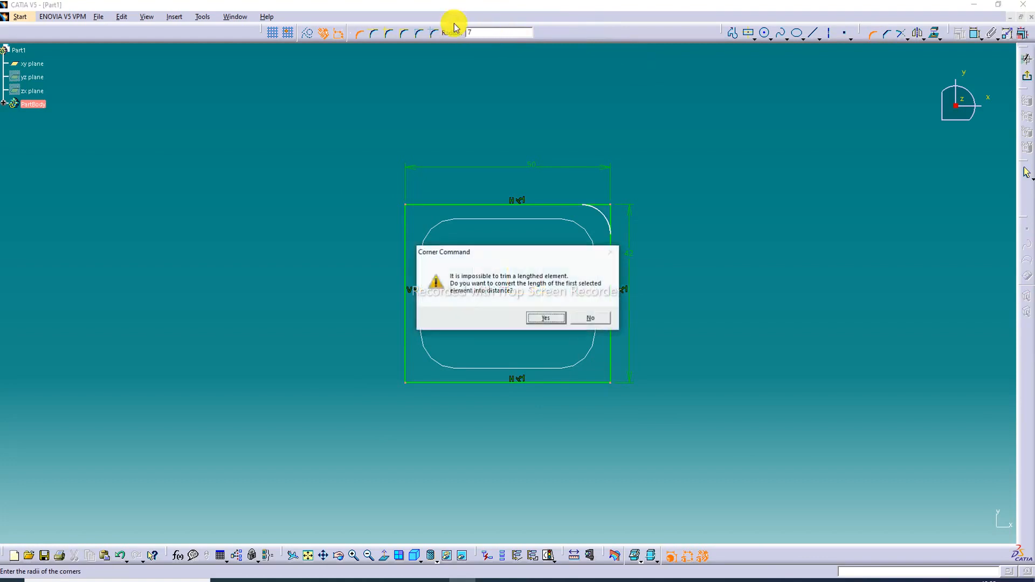
left_click(553, 318)
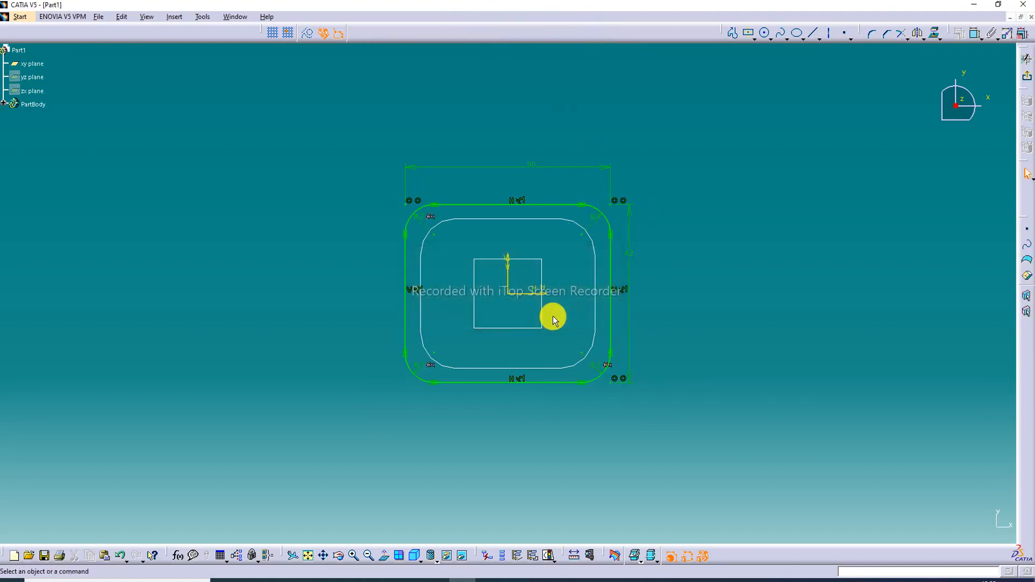
Finish the xy plane sketch and clear its selection, with both profiles in view.
left_click(1027, 58)
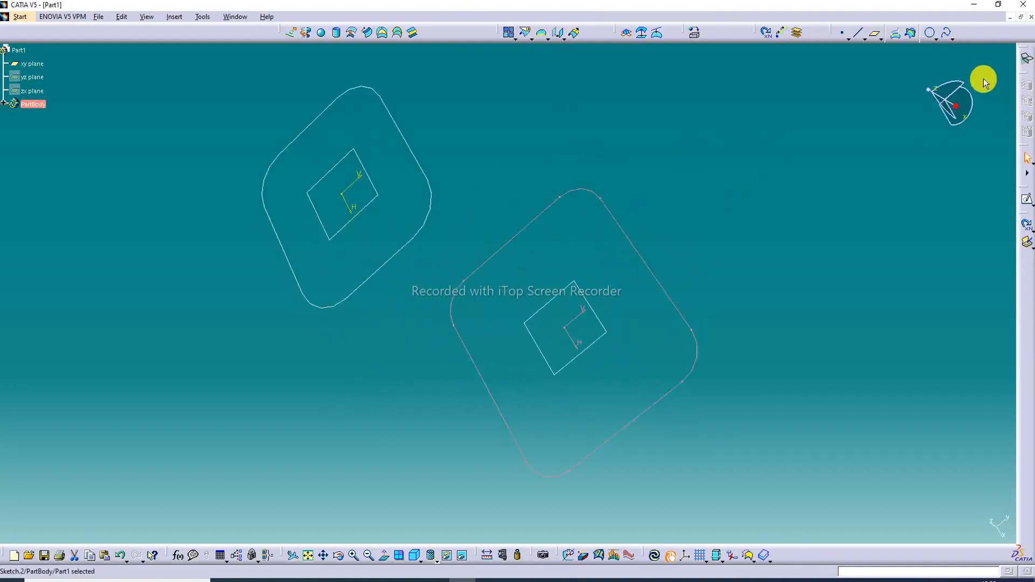
left_click(308, 556)
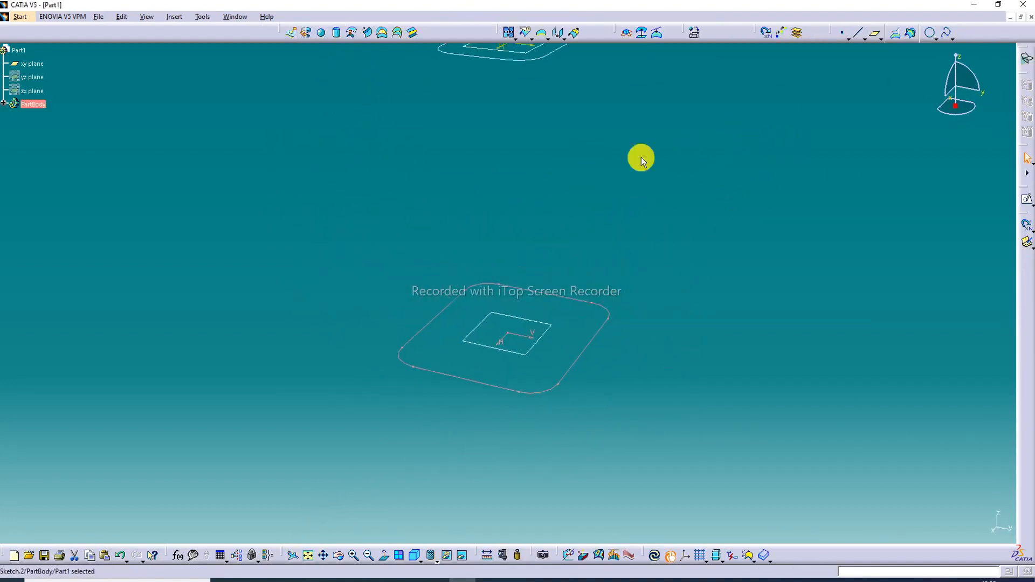
left_click(601, 189)
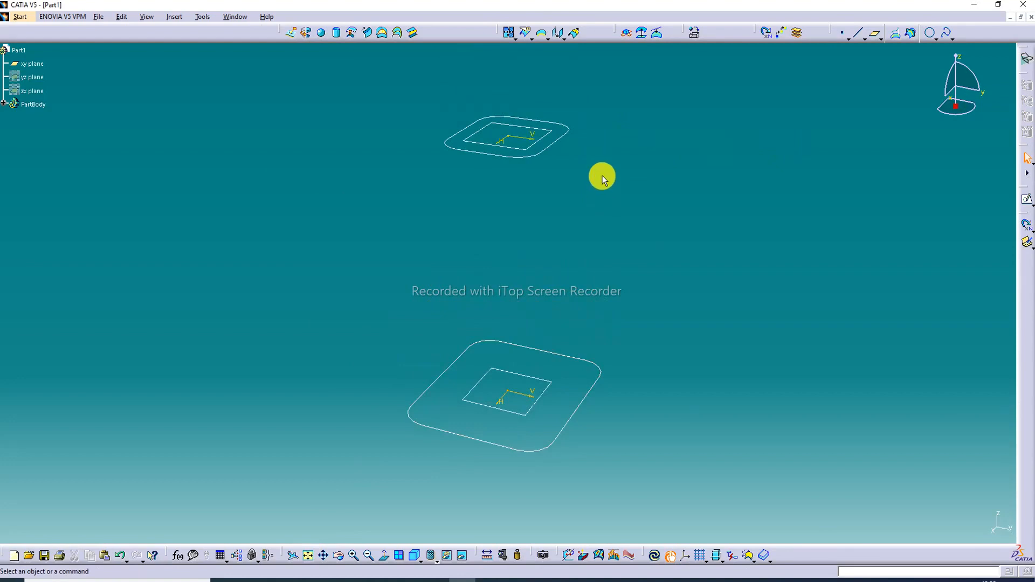
Start a multi-sections surface from the upper to the lower rounded rectangle, with the sections coupling set to Vertices.
left_click(399, 33)
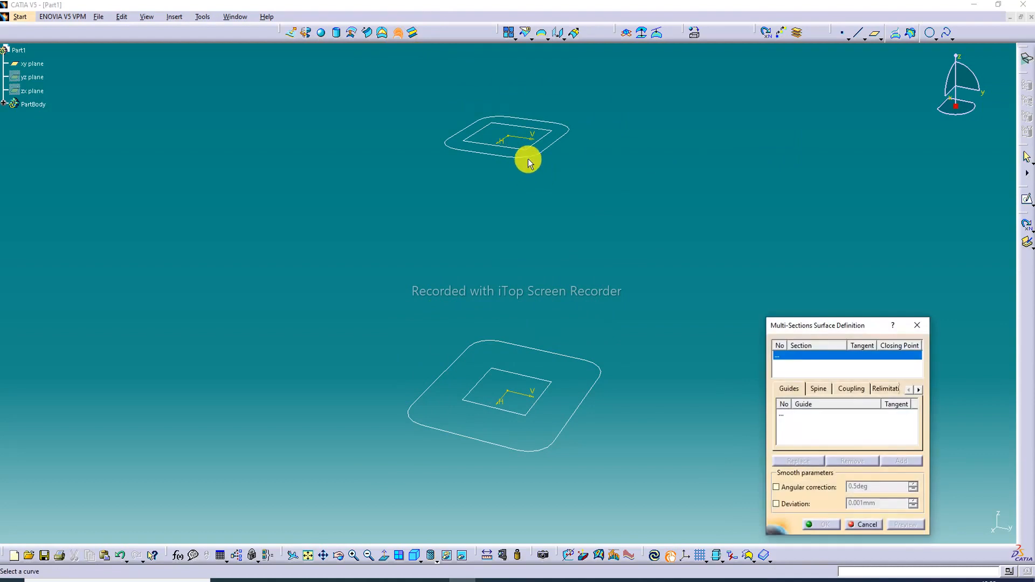
left_click(555, 148)
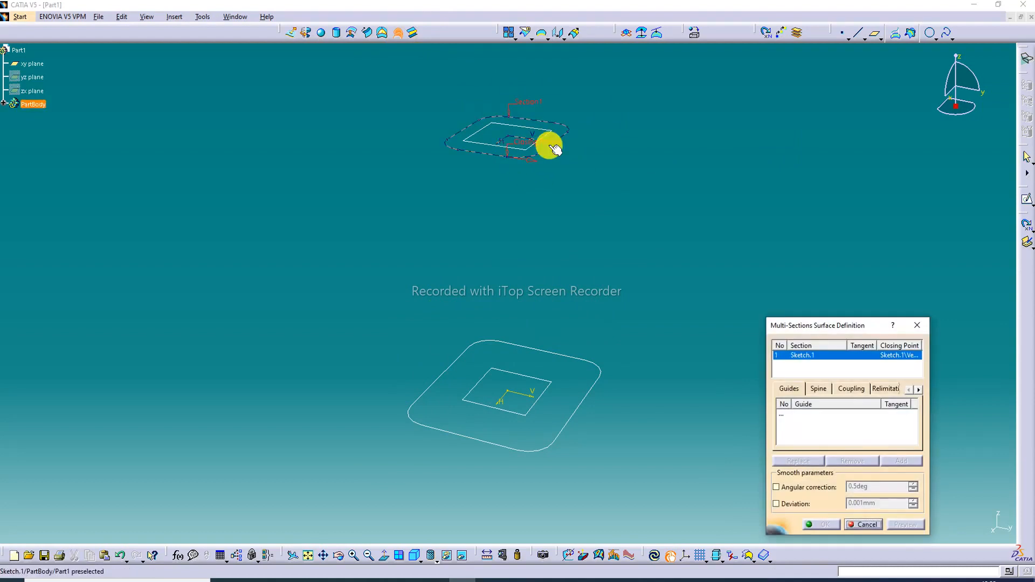
left_click(589, 402)
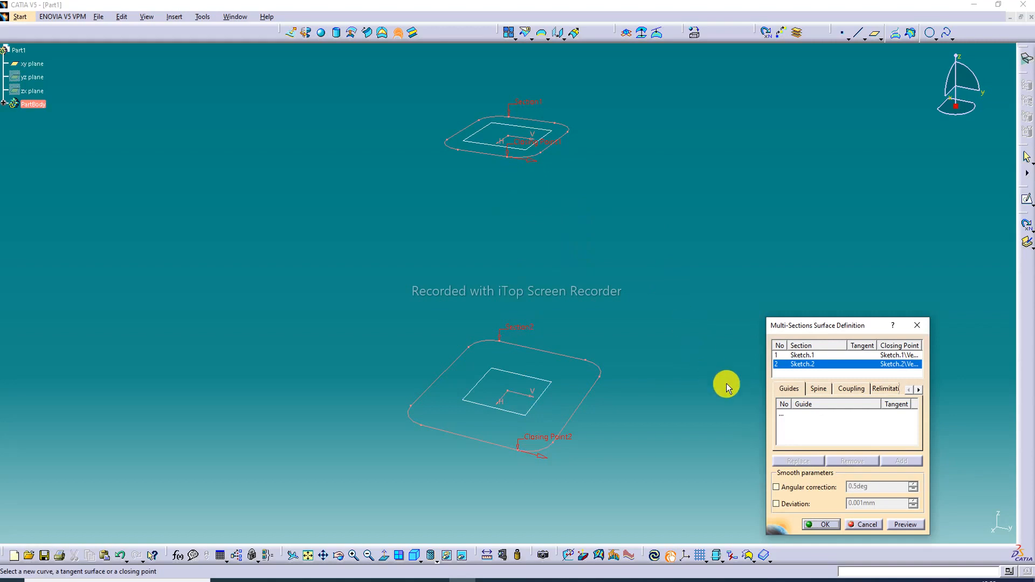
left_click(852, 390)
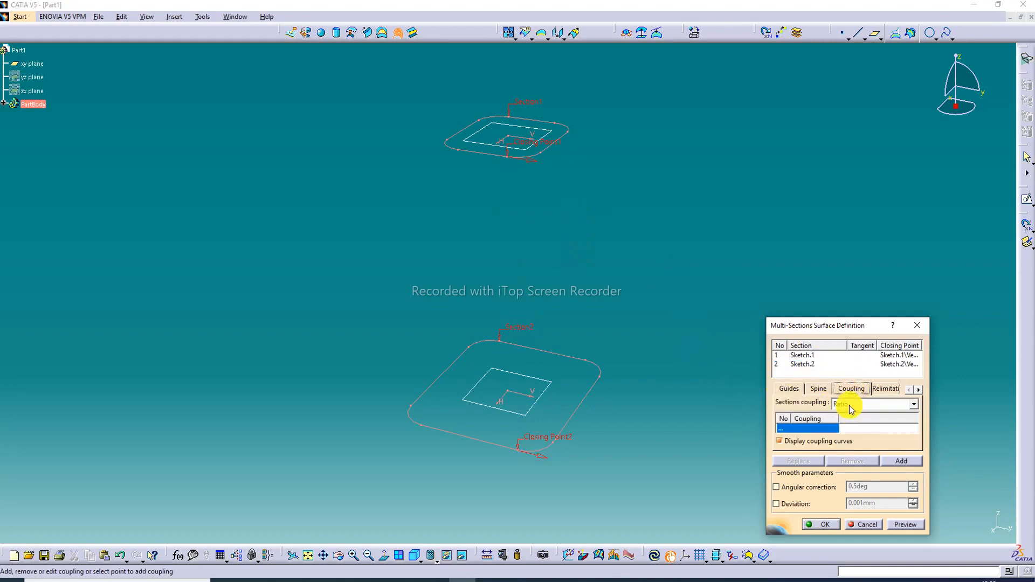
left_click(850, 405)
left_click(852, 442)
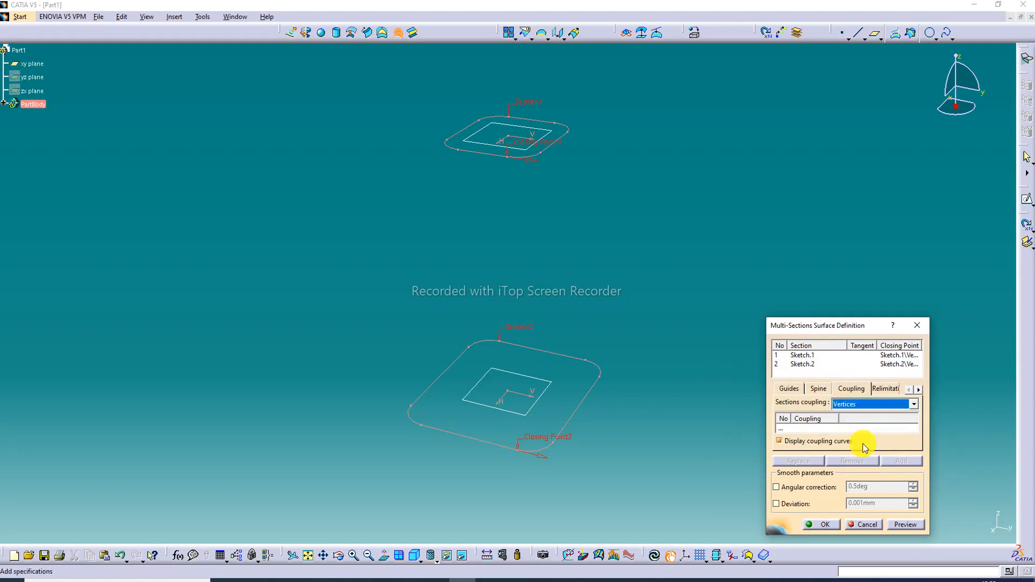
Add a manual coupling between the closing point vertices of the upper and lower sections.
left_click(800, 429)
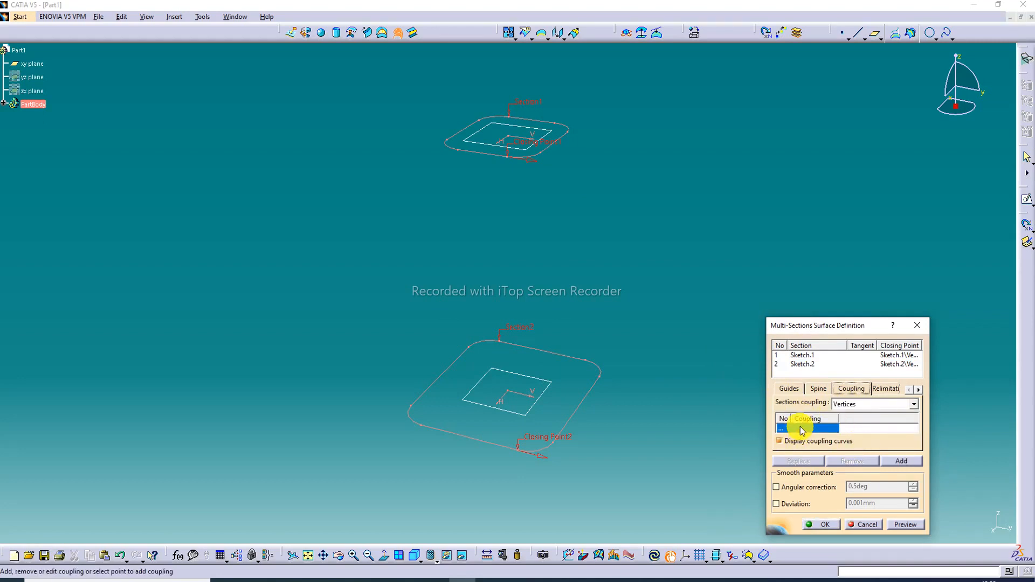
right_click(809, 433)
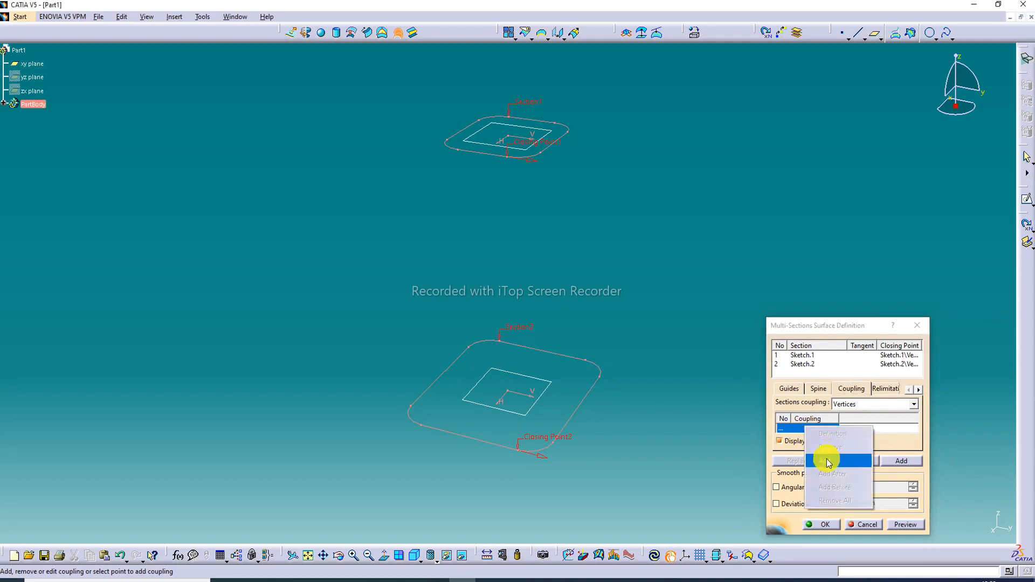
left_click(829, 462)
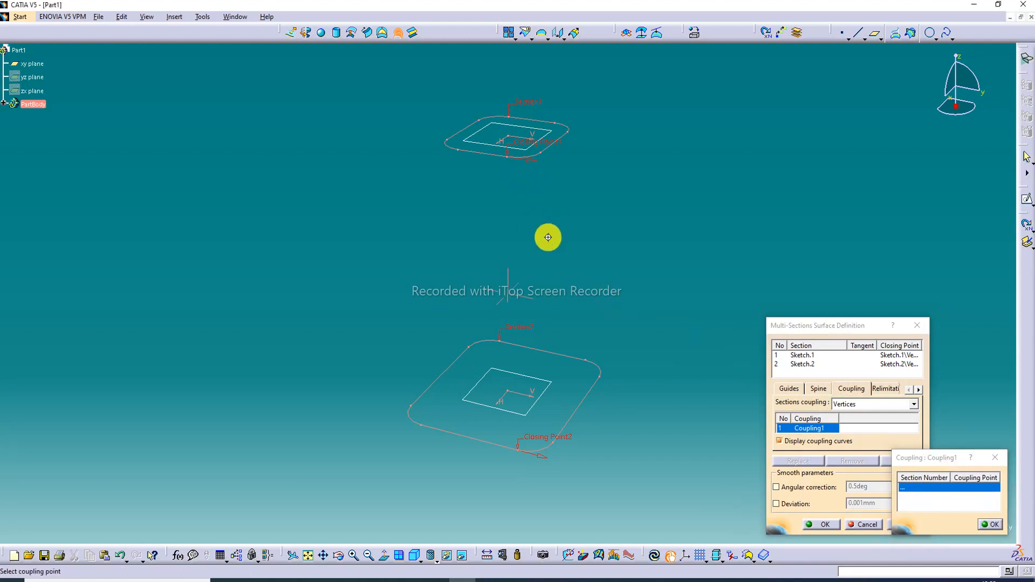
middle_click_drag(547, 238, 562, 270)
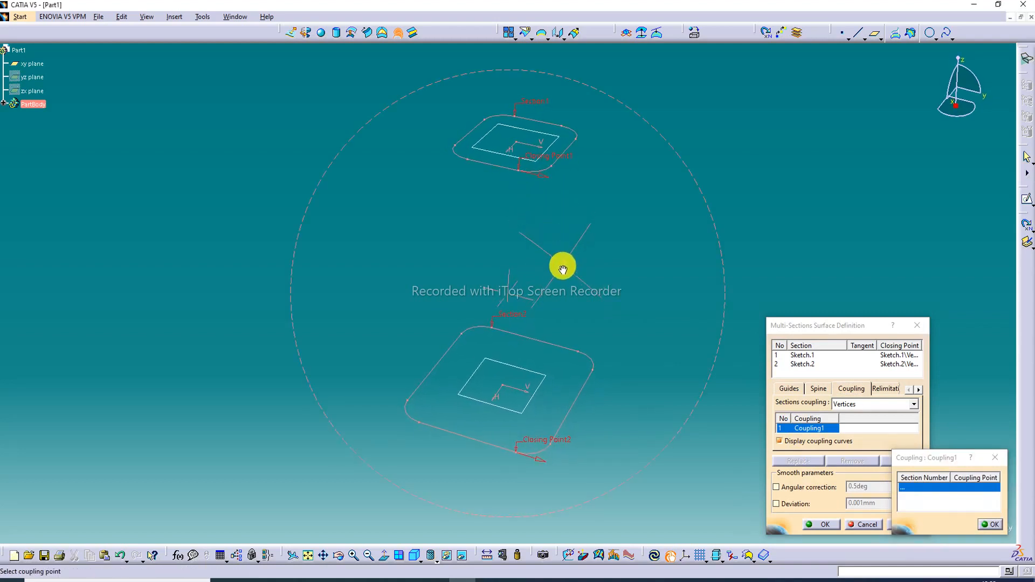
left_click(518, 171)
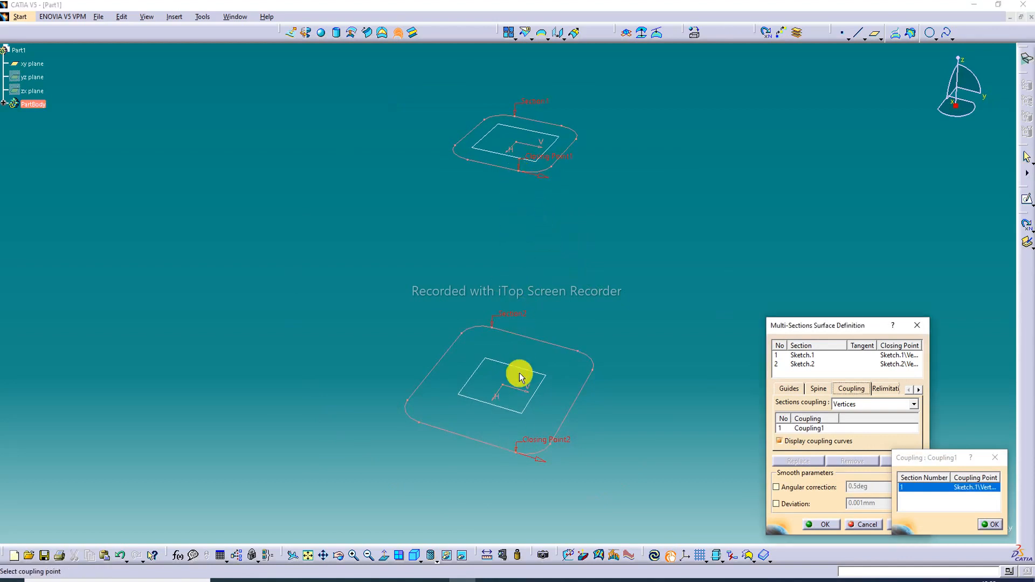
left_click(514, 450)
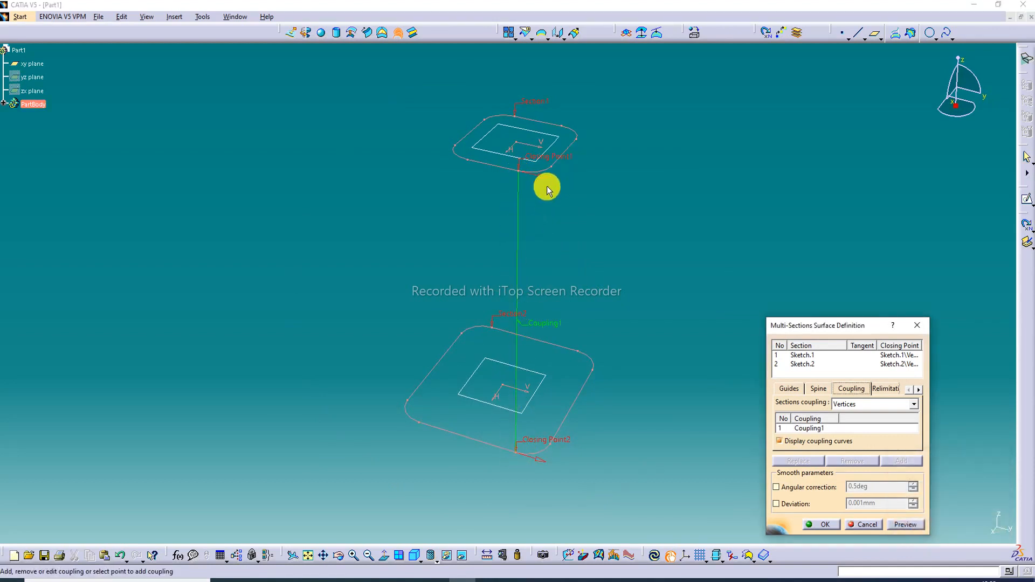
Couple the seven remaining pairs of corresponding corner vertices between the upper and lower sections, and create the multi-sections surface.
left_click(467, 160)
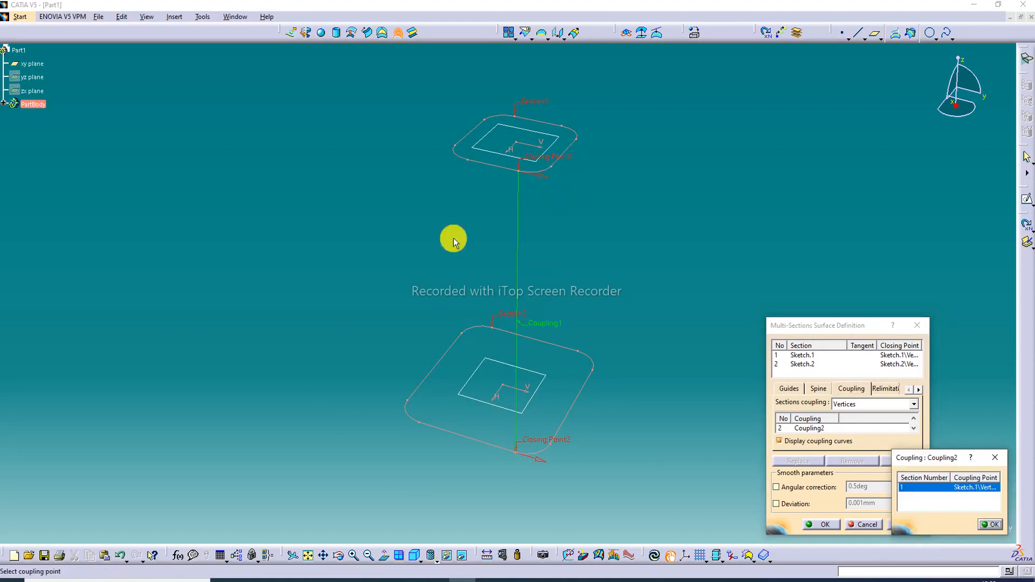
left_click(420, 424)
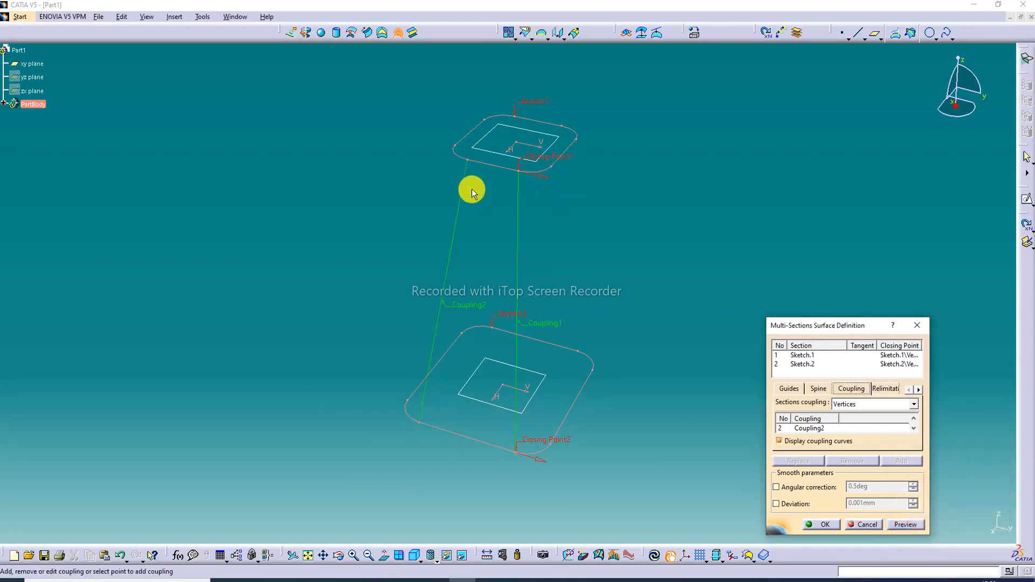
left_click(455, 146)
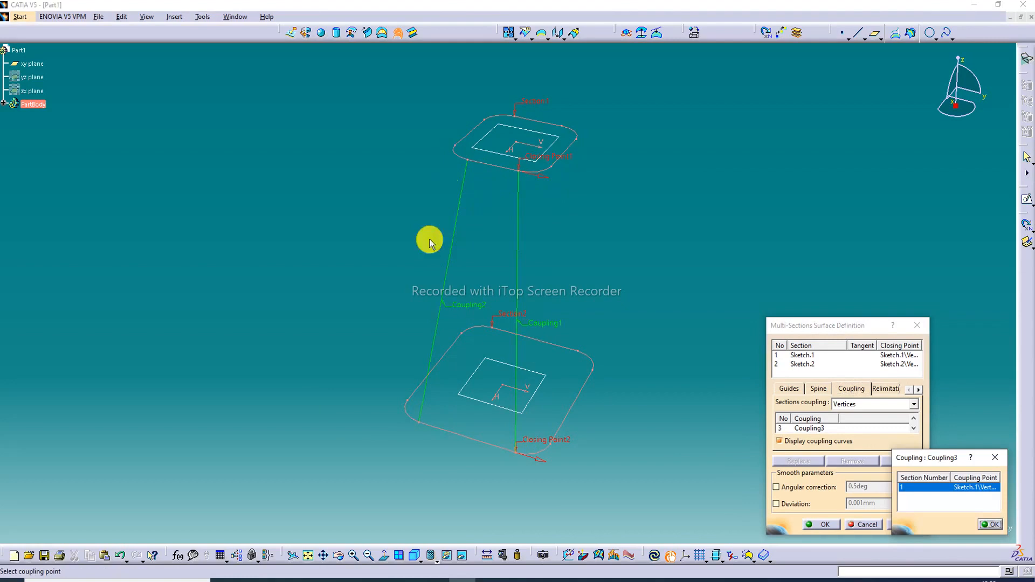
left_click(411, 399)
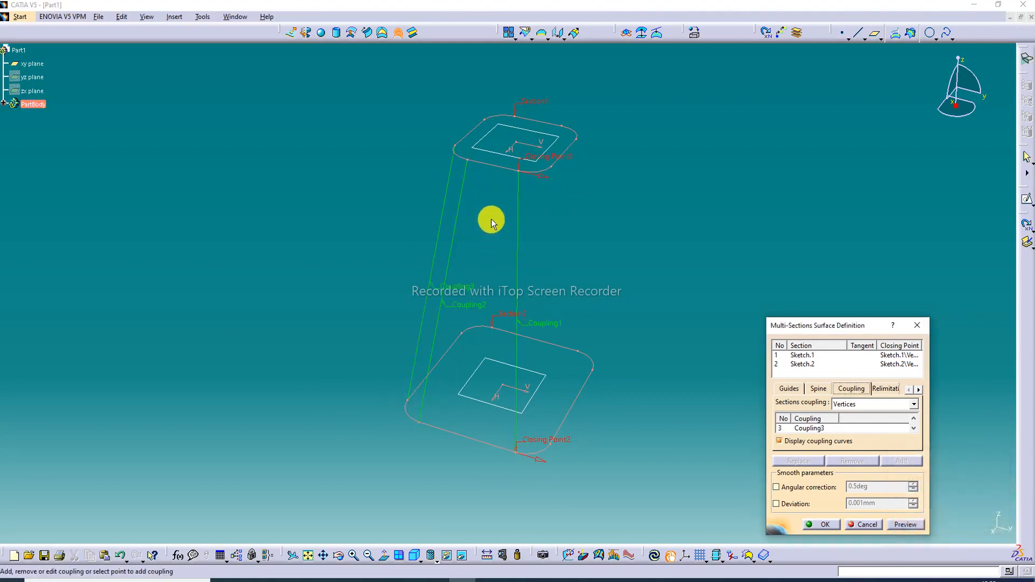
left_click(484, 119)
left_click(467, 337)
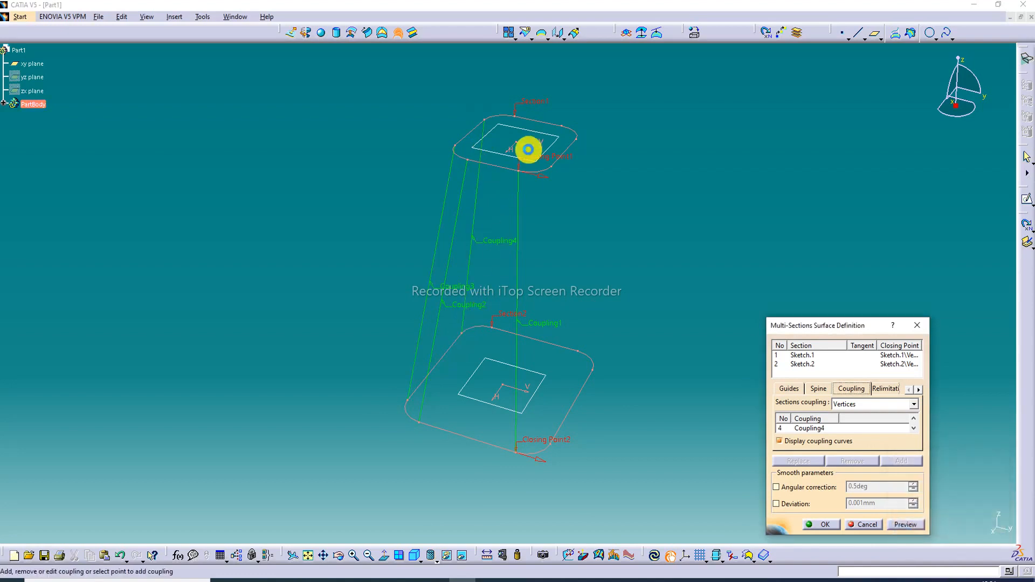
left_click(516, 179)
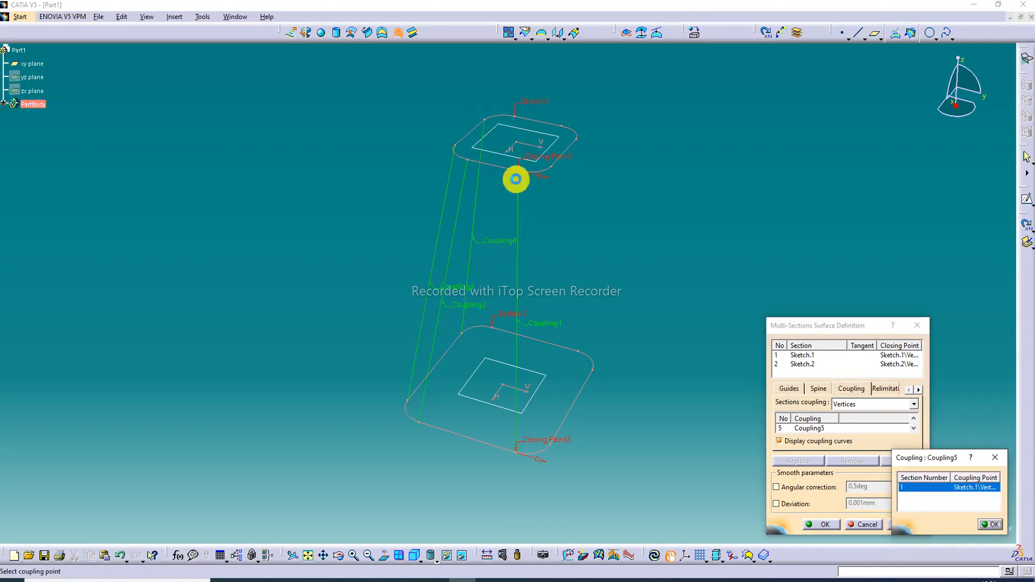
left_click(492, 330)
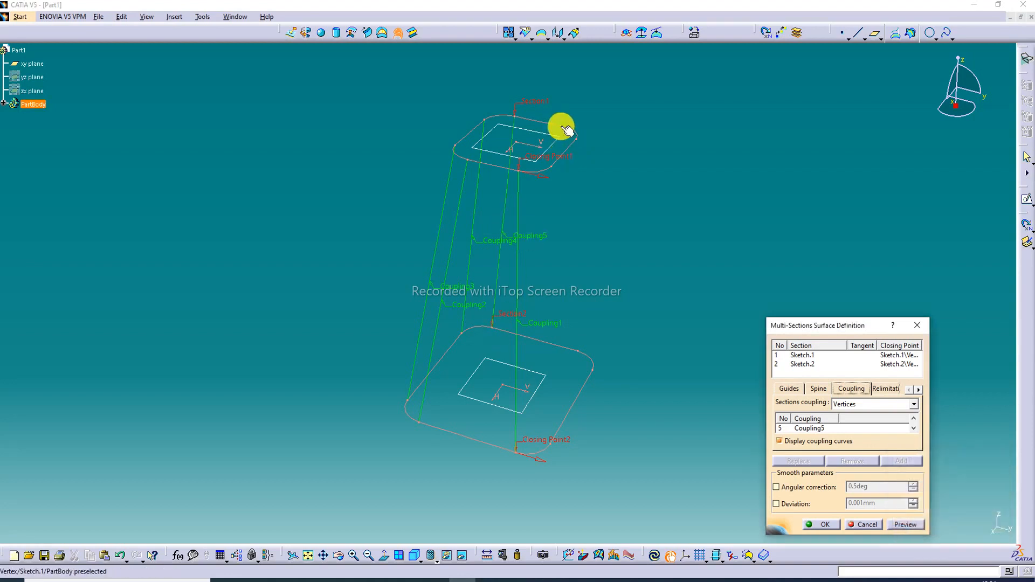
left_click(561, 127)
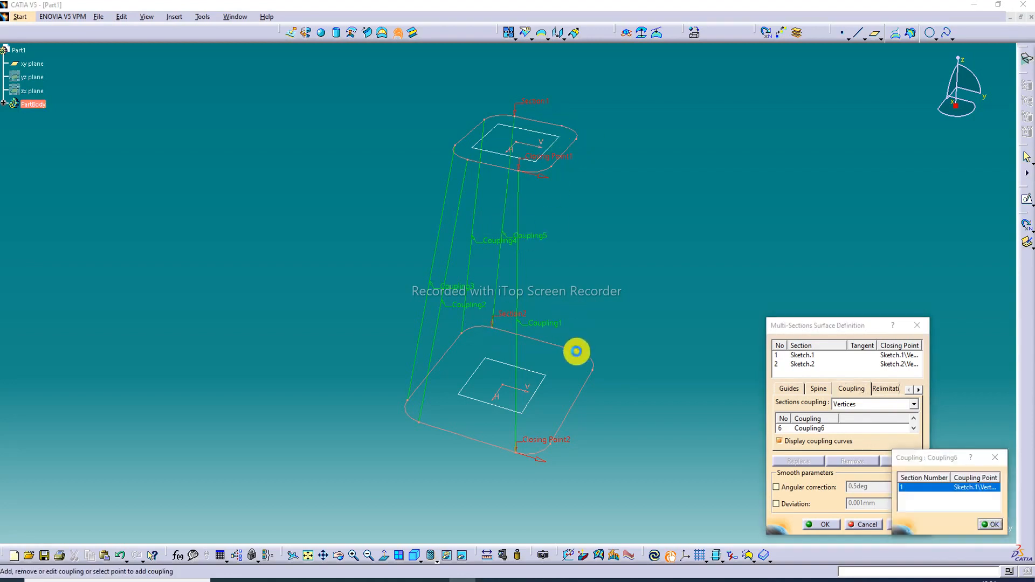
left_click(576, 351)
left_click(577, 139)
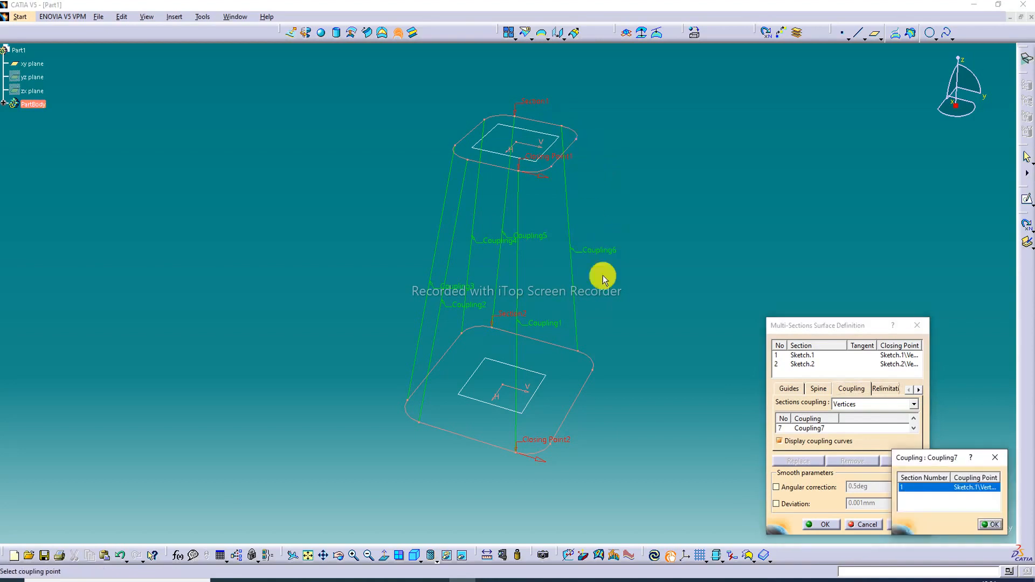
left_click(593, 371)
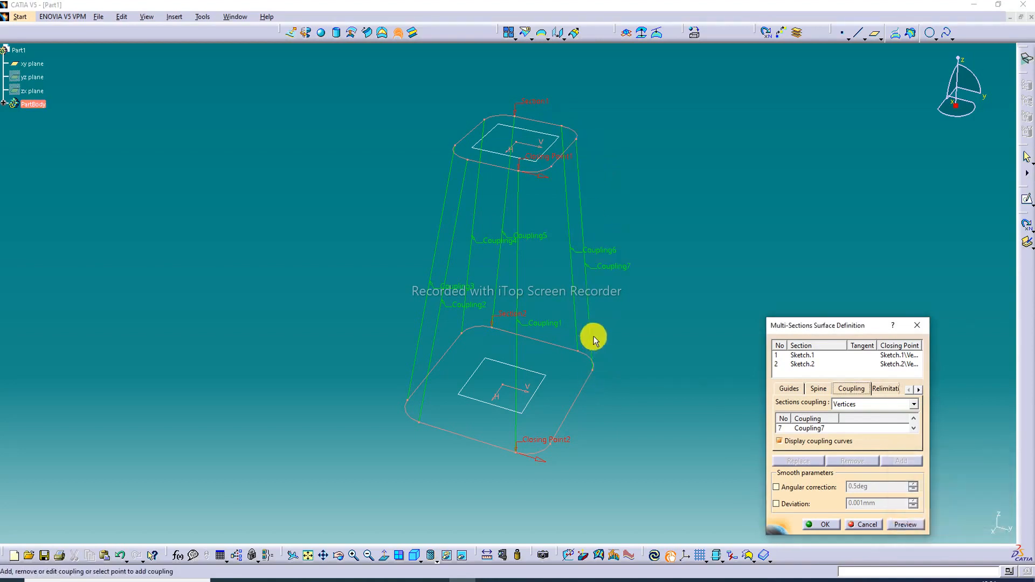
left_click(550, 168)
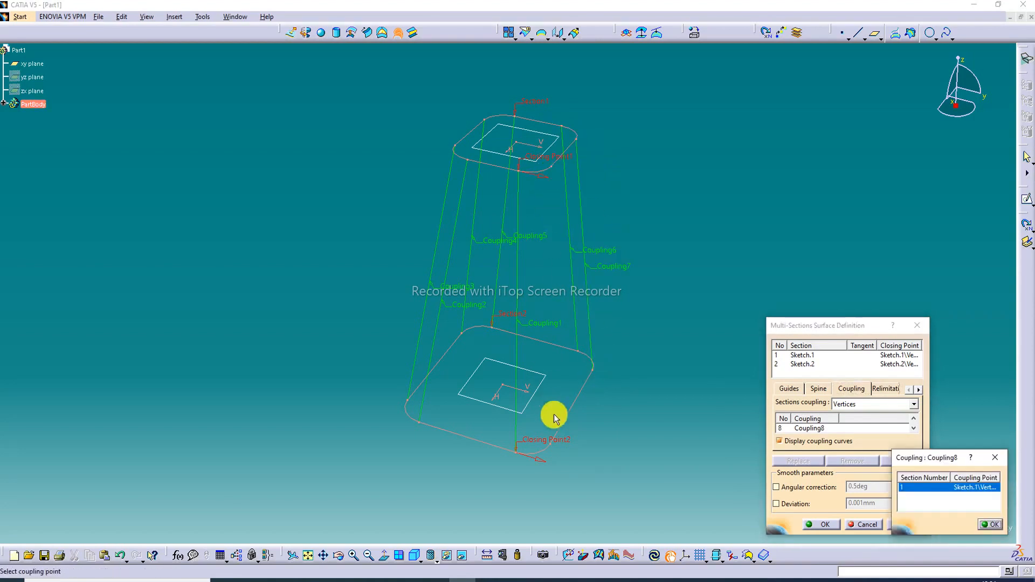
left_click(554, 443)
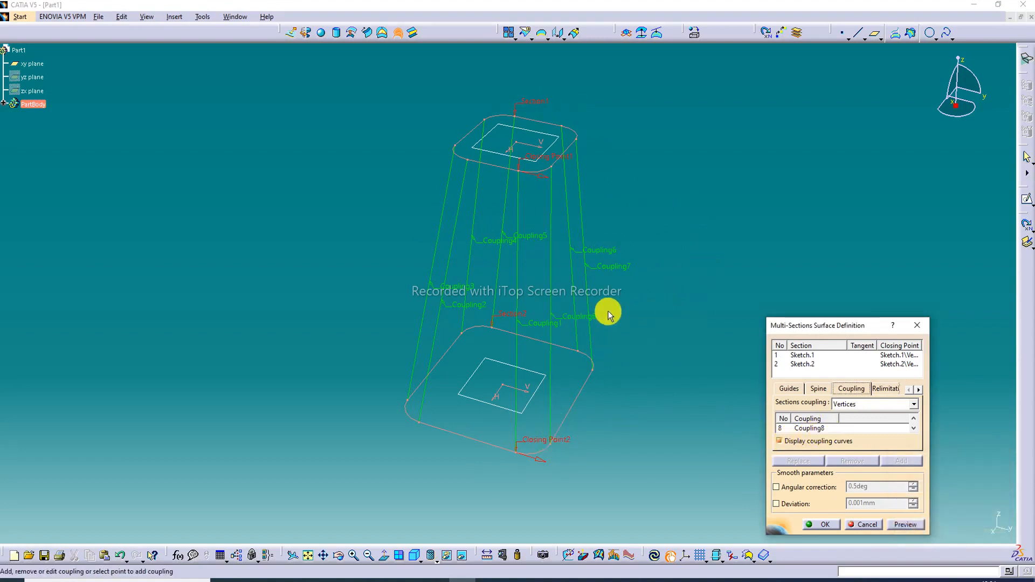
left_click(905, 525)
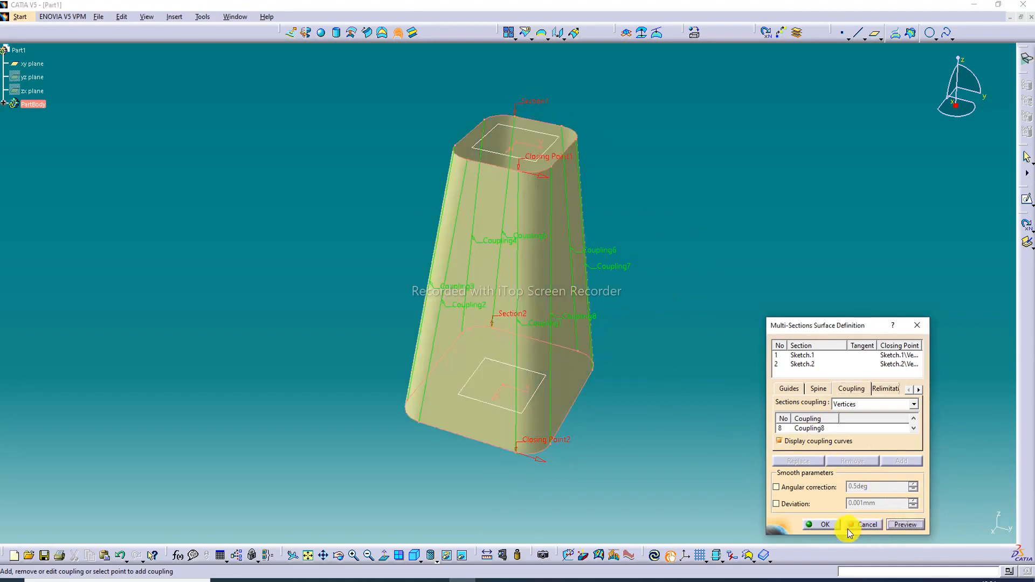
left_click(825, 524)
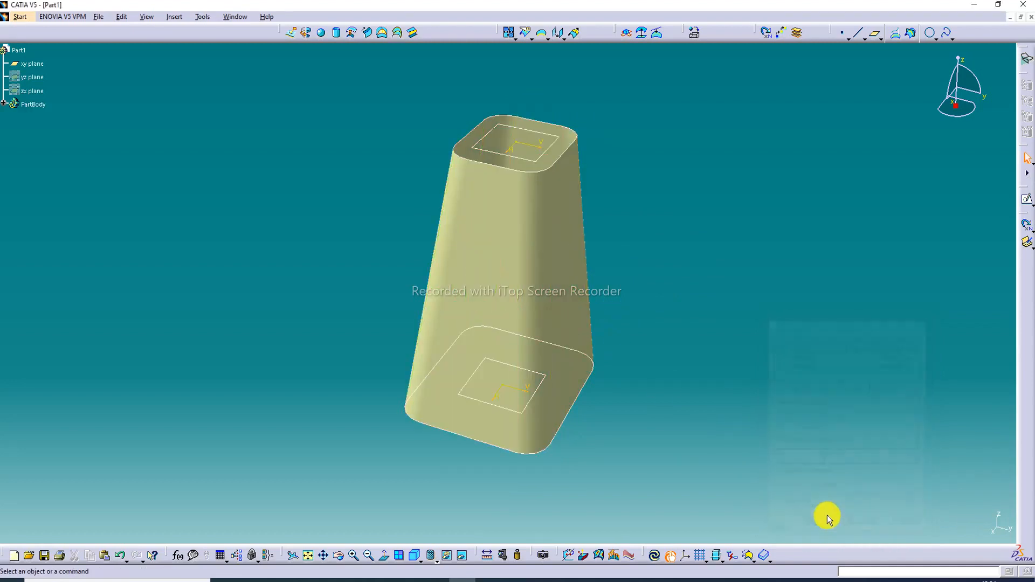
Switch to the Generative Sheetmetal Design workbench and define the sheet metal parameters with 2 mm thickness and 4 mm default bend radius.
left_click(20, 19)
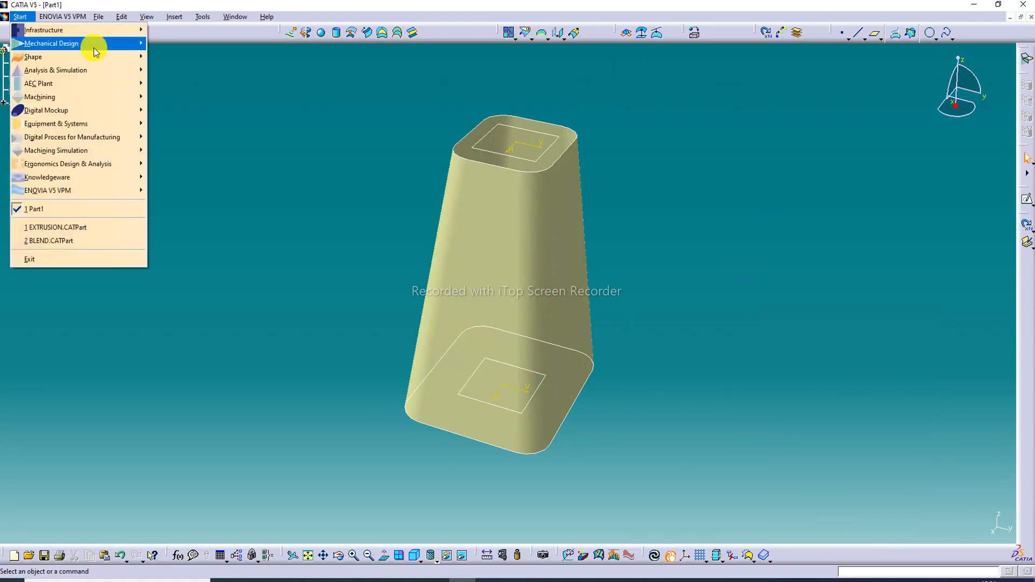
mouse_move(101, 48)
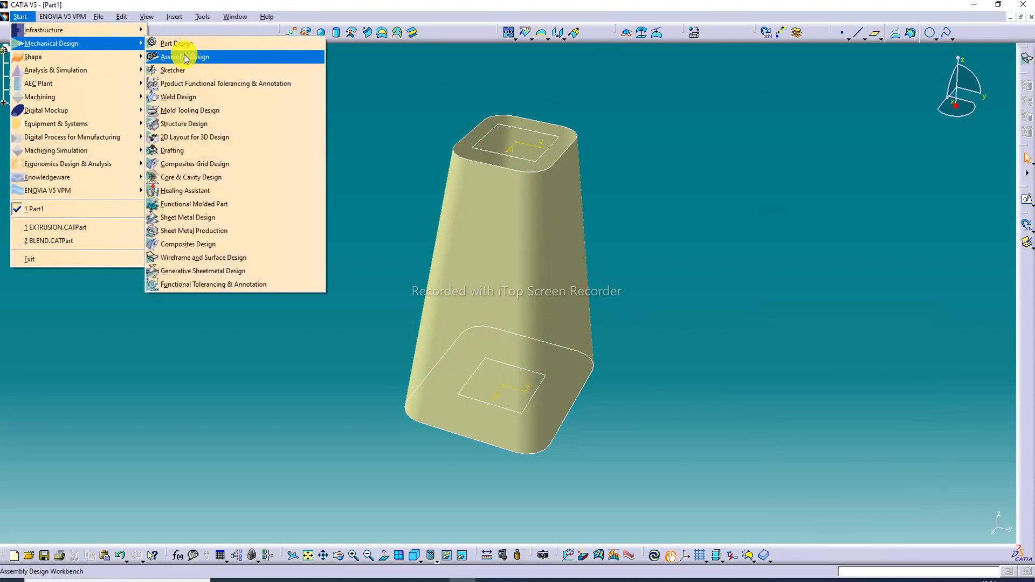
left_click(243, 272)
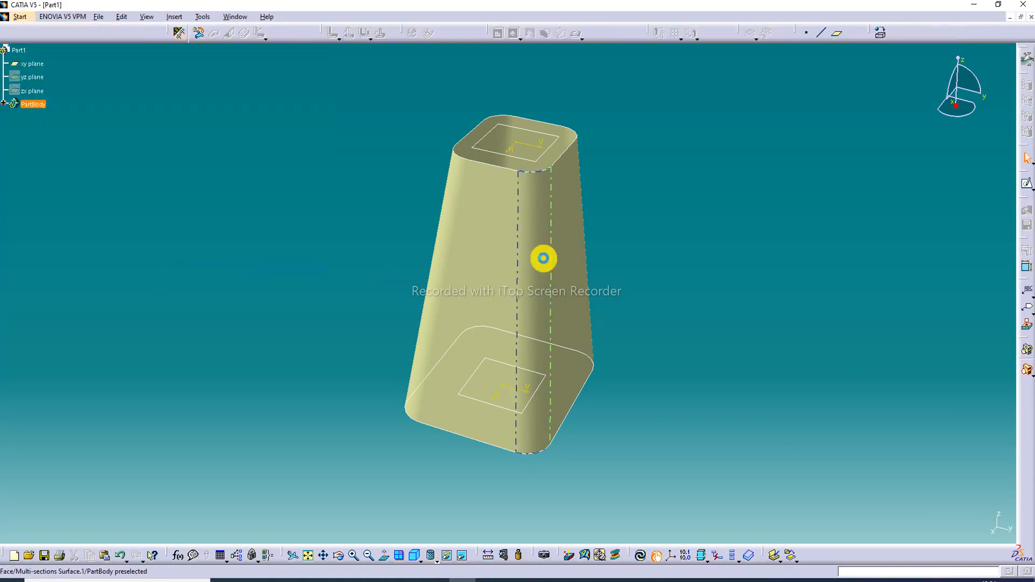
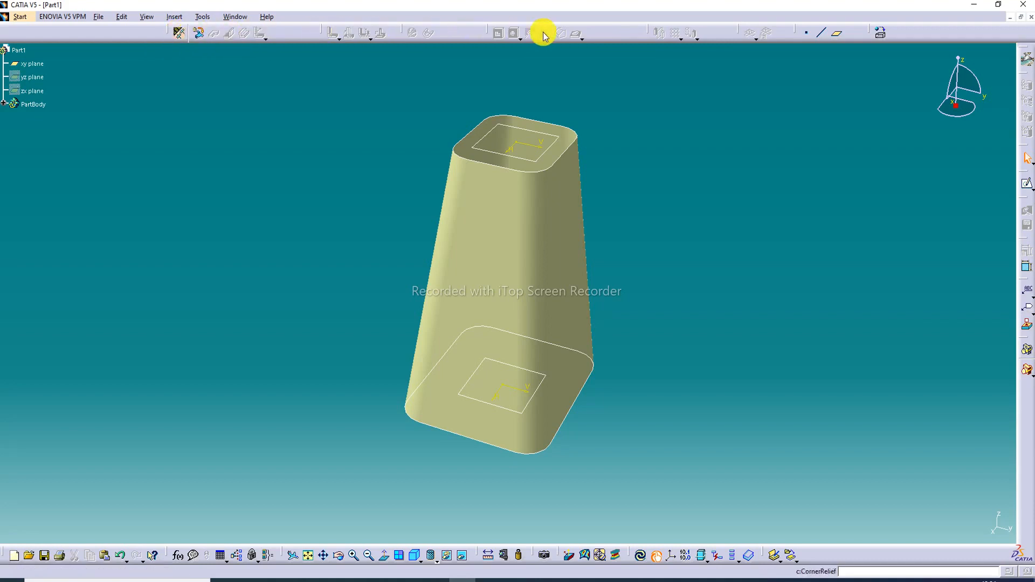
left_click(180, 33)
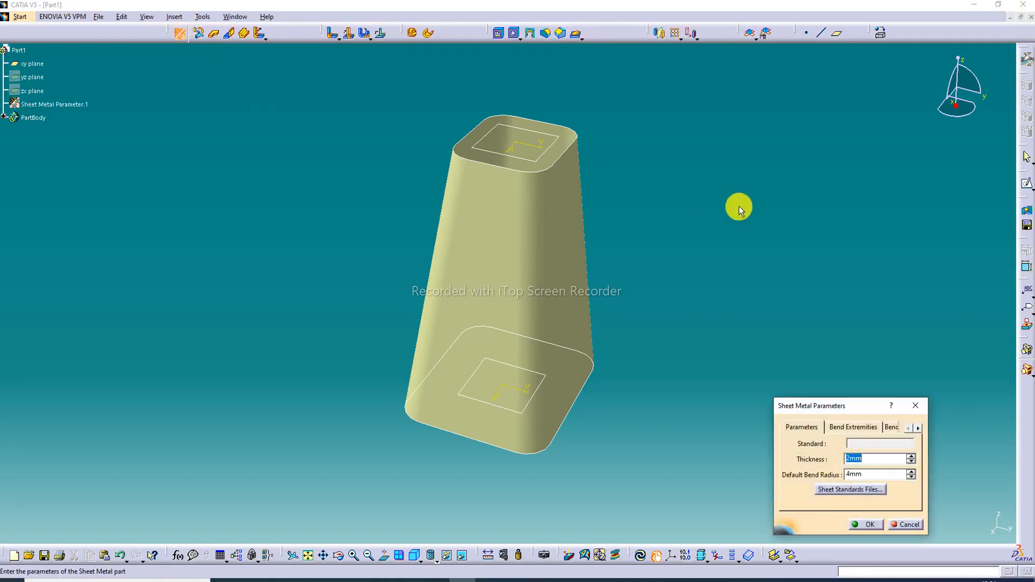
left_click(868, 524)
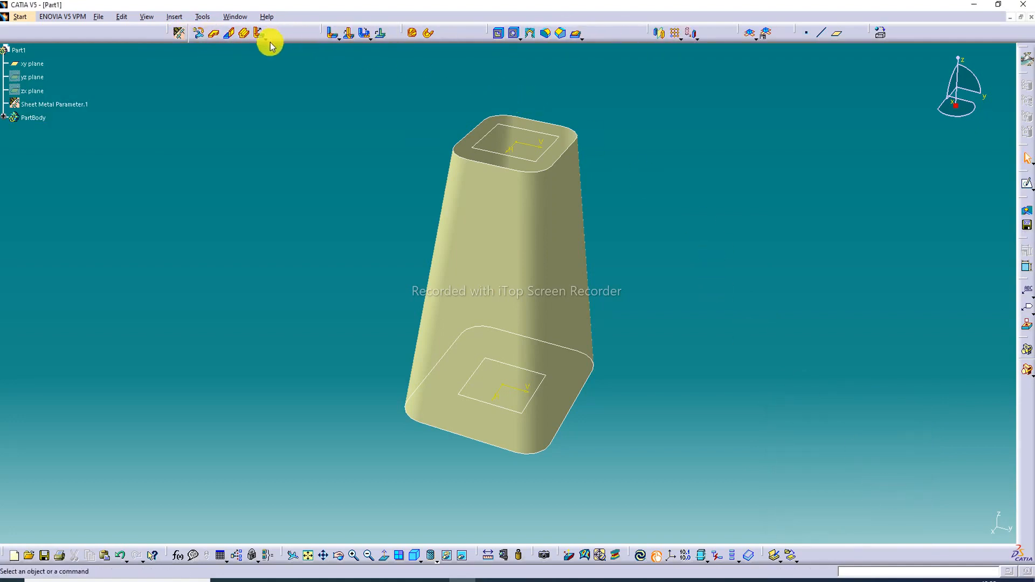
Start a Surfacic Hopper using the multi-sections surface as its base surface.
left_click(414, 34)
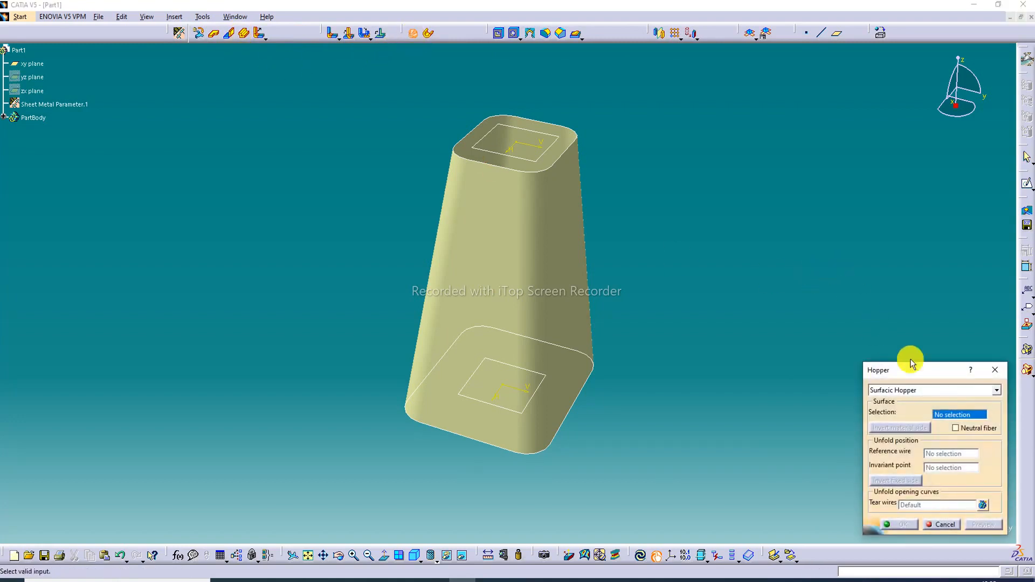
left_click(926, 397)
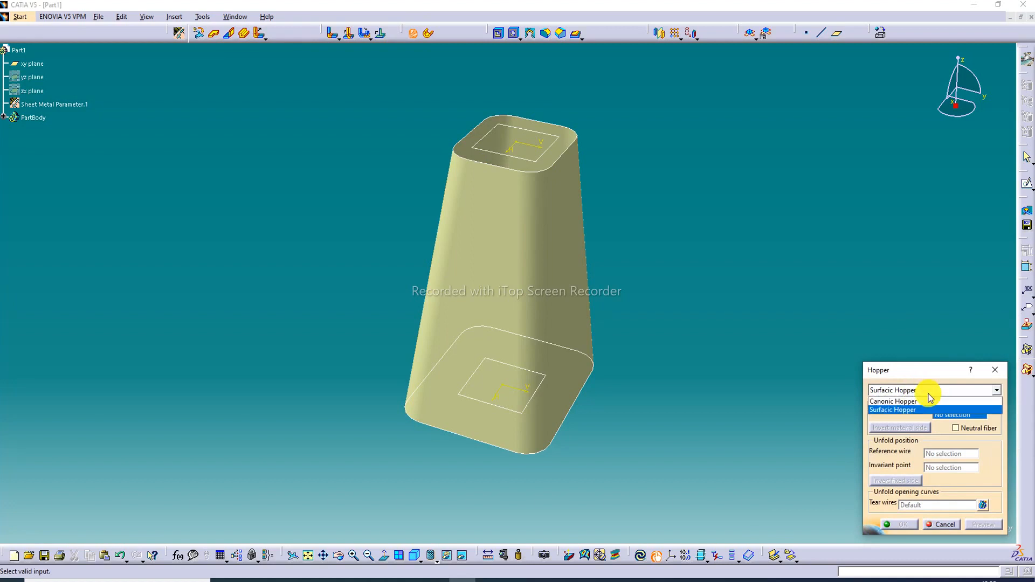
left_click(897, 412)
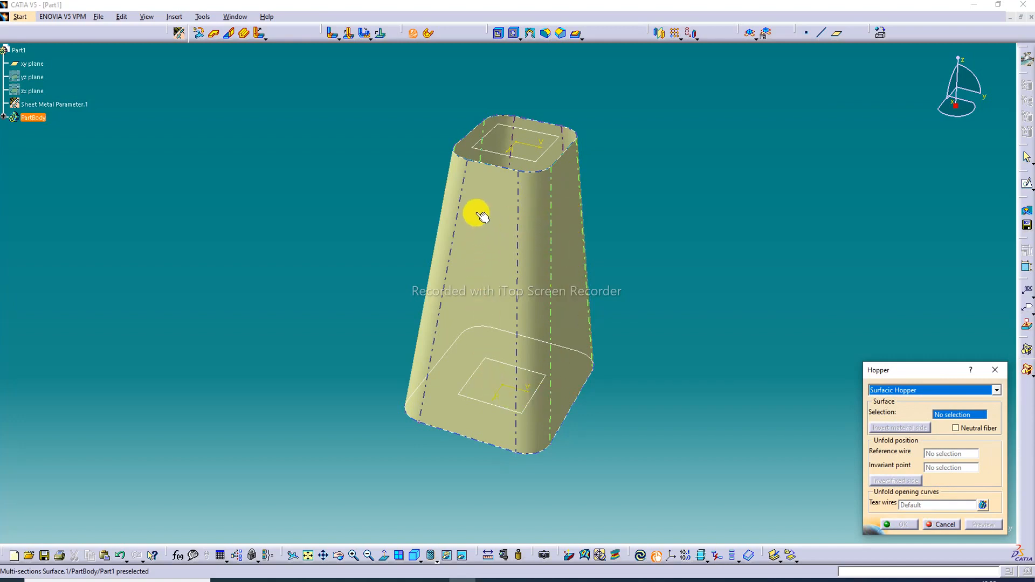
middle_click_drag(476, 213, 620, 314)
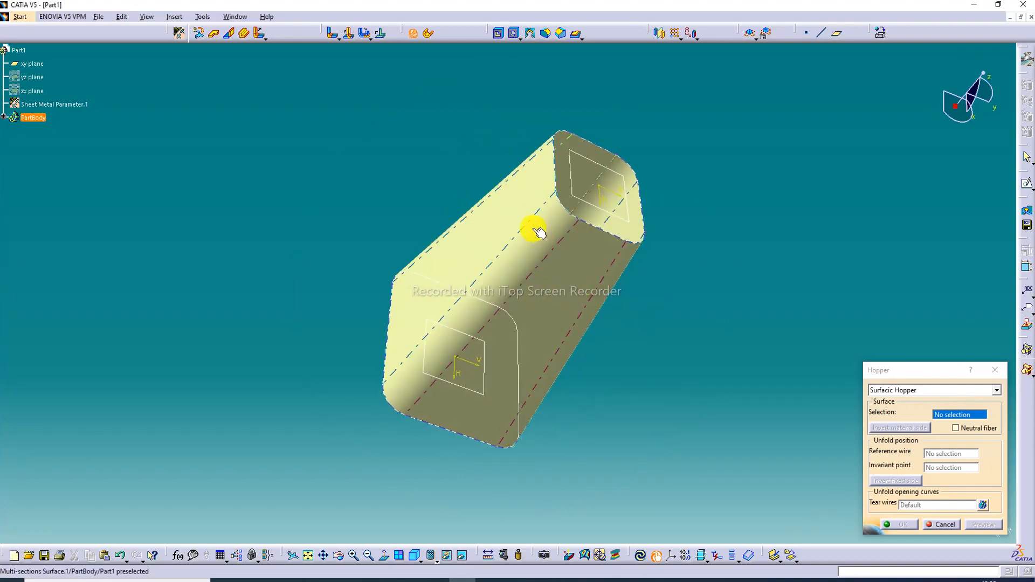
left_click(519, 268)
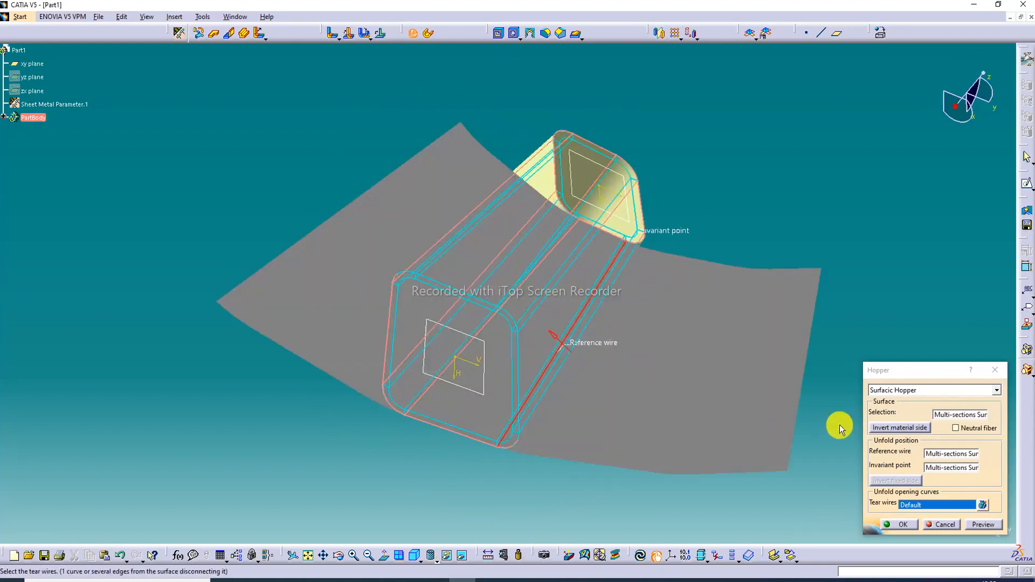
Set the hopper's material side to the outside of the surface, preview it, and create the hopper with the default tear wire.
left_click(908, 433)
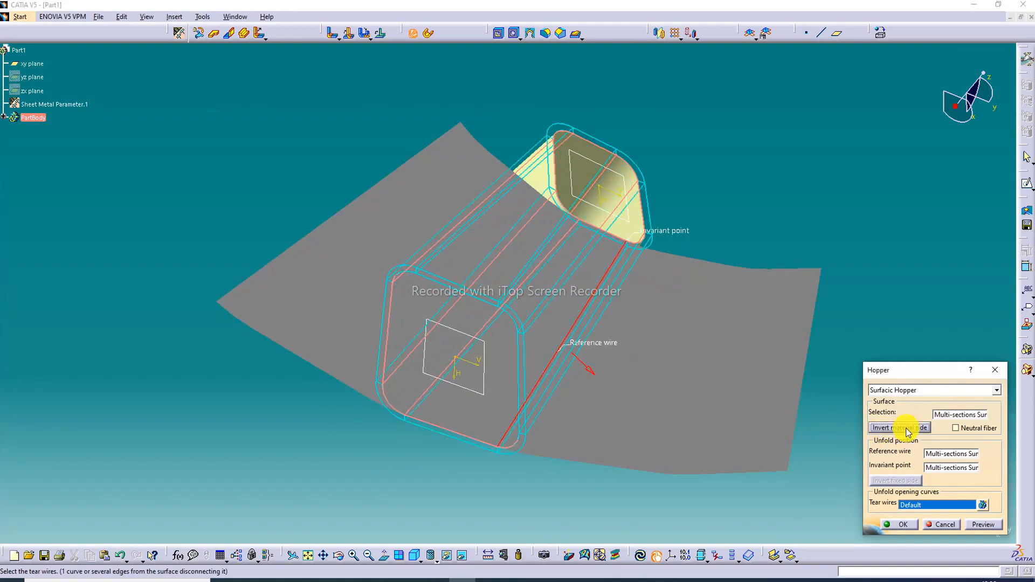
left_click(908, 433)
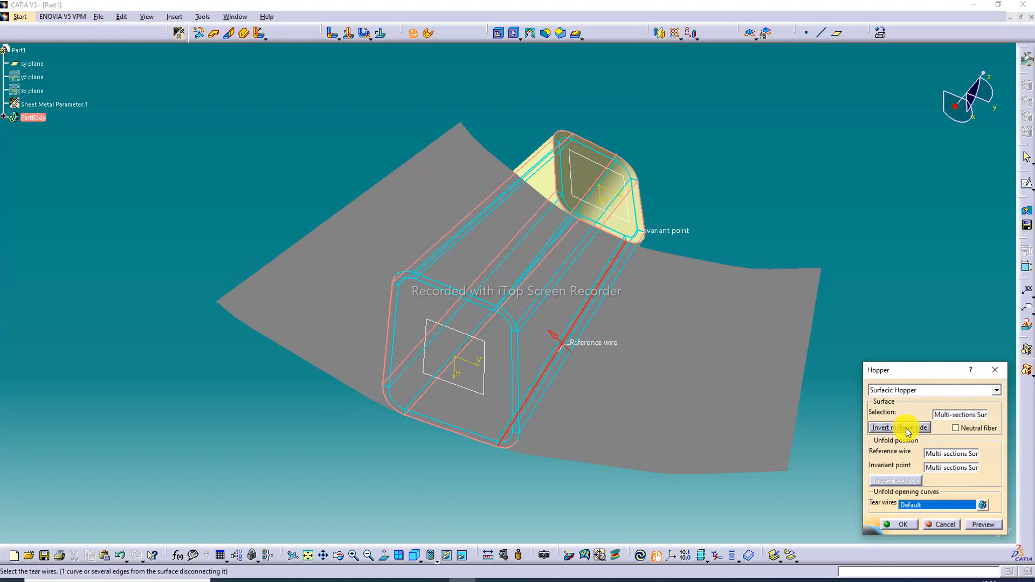
left_click(907, 429)
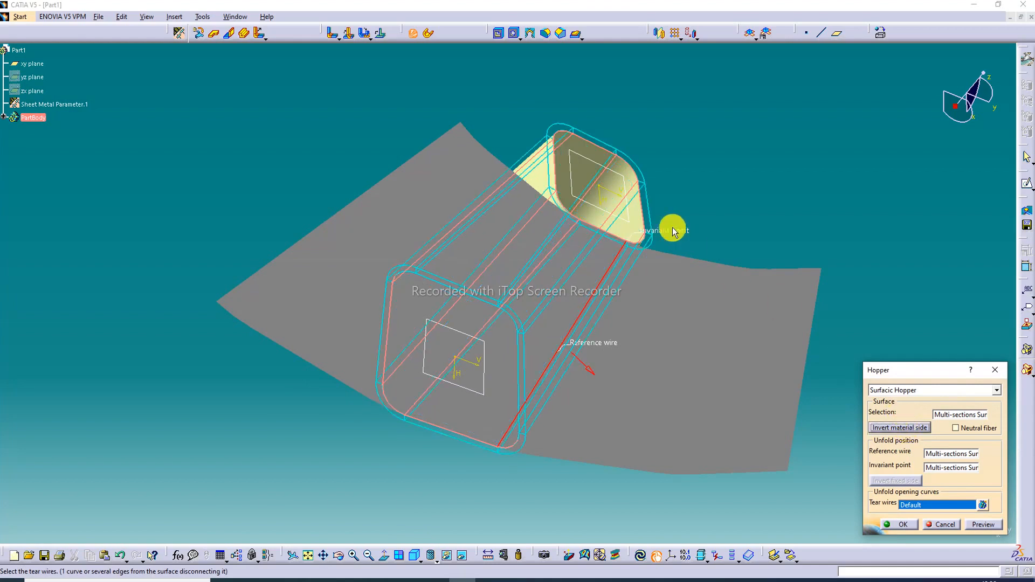
left_click(985, 524)
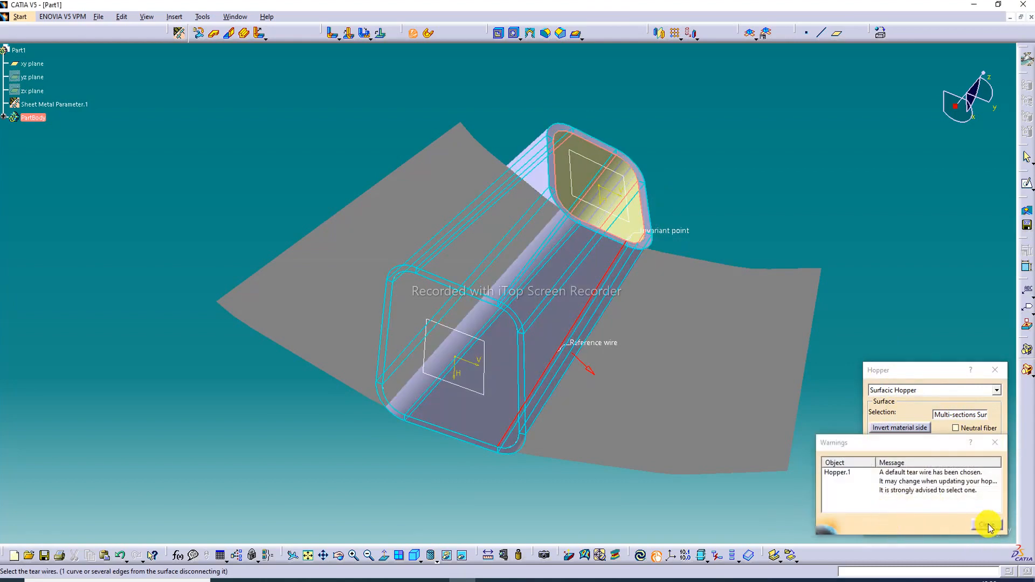
left_click(991, 527)
left_click(901, 525)
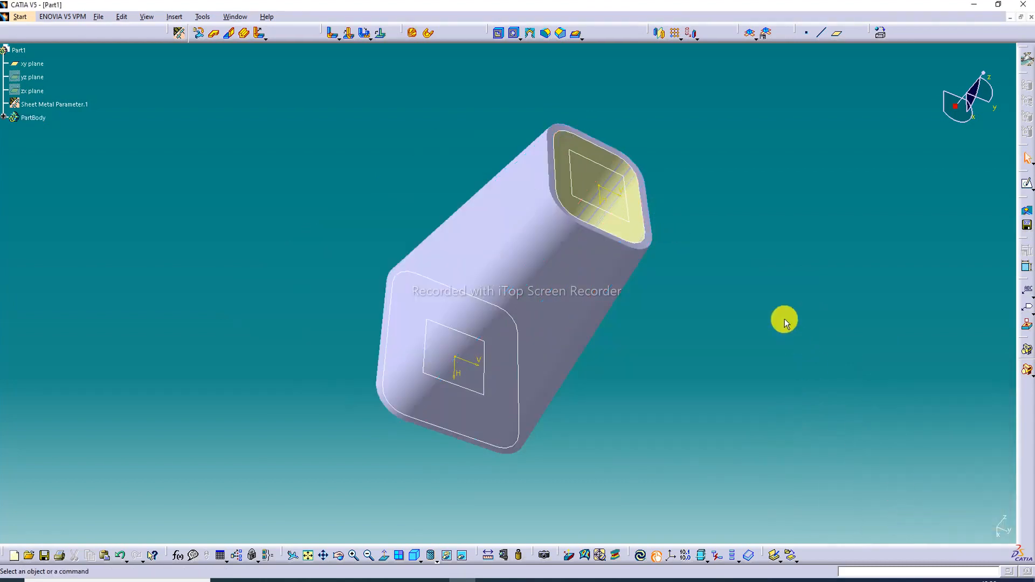
Display the hopper in shading with edges and select one of its flat side faces to inspect the wall segments.
middle_click_drag(670, 156, 539, 183)
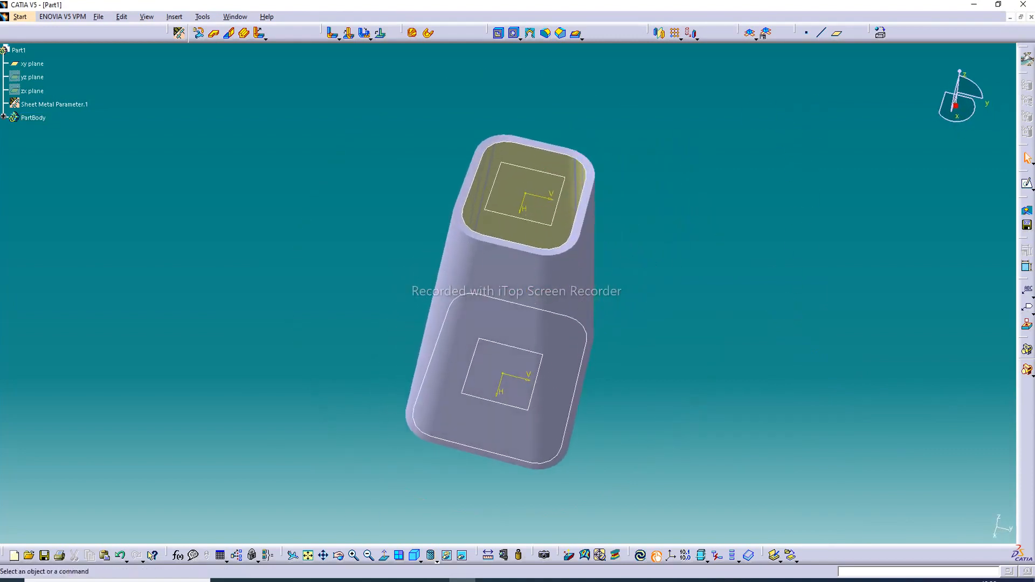
left_click(434, 558)
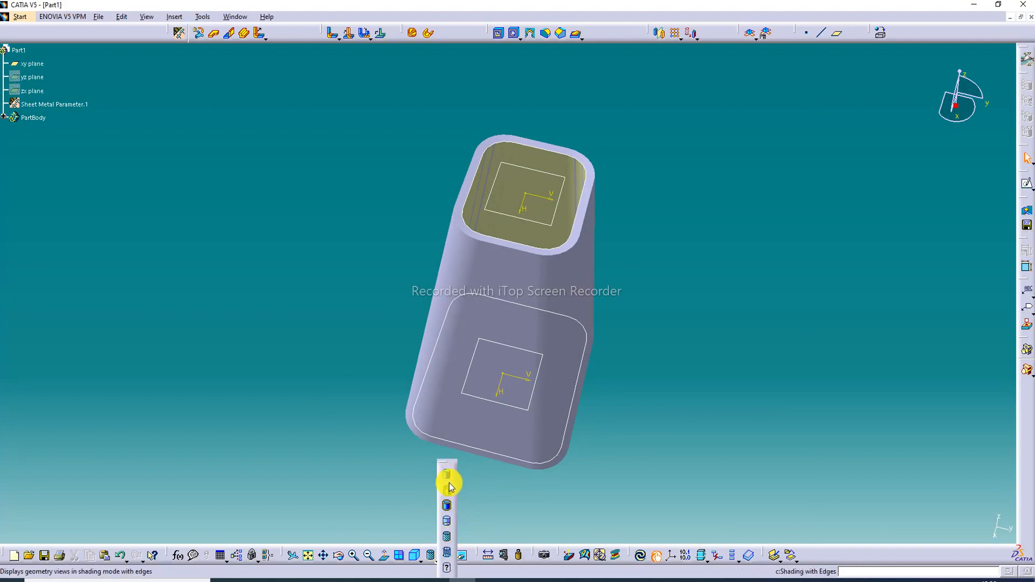
left_click(450, 487)
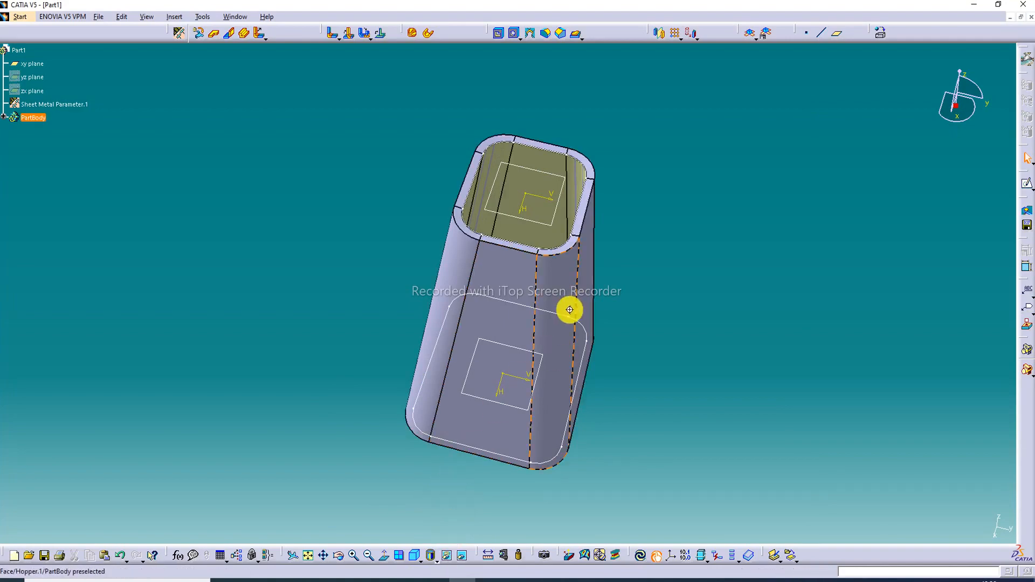
middle_click_drag(569, 310, 675, 118)
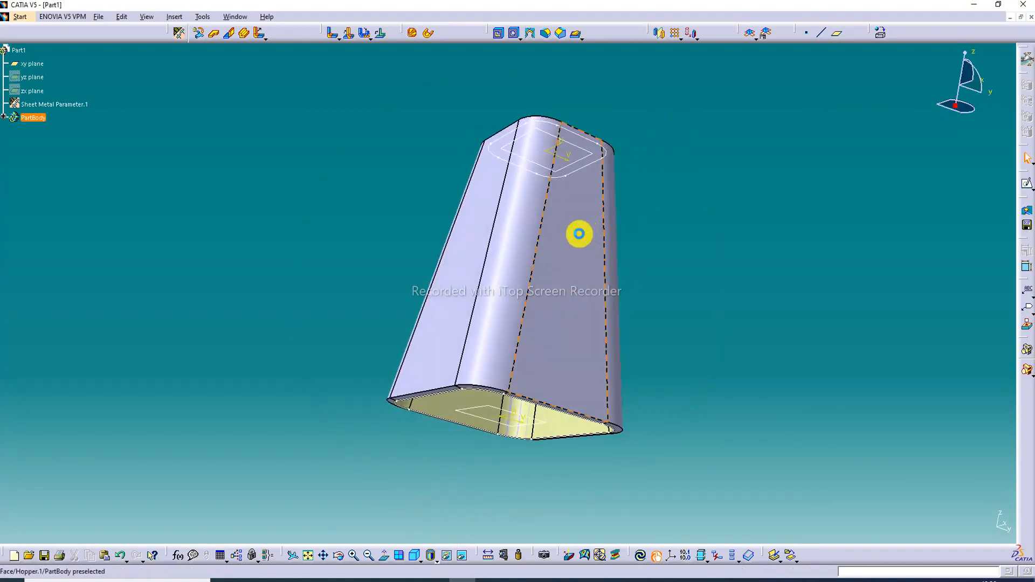
left_click(481, 248)
middle_click_drag(643, 205, 372, 256)
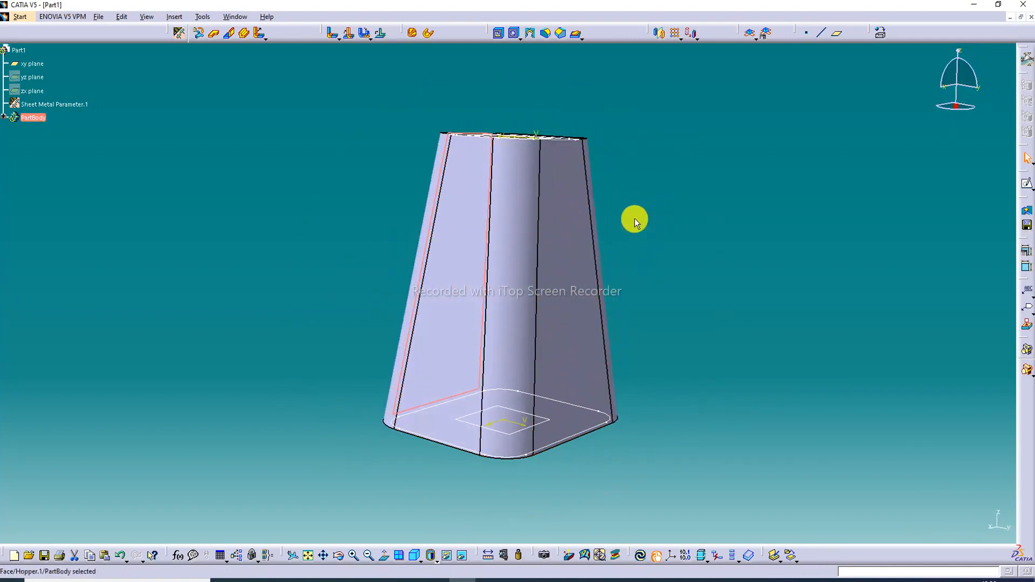
Expand the PartBody and hide the multi-sections surface that served as the hopper's base.
middle_click_drag(628, 210, 609, 306)
scroll(609, 307, "up", 1)
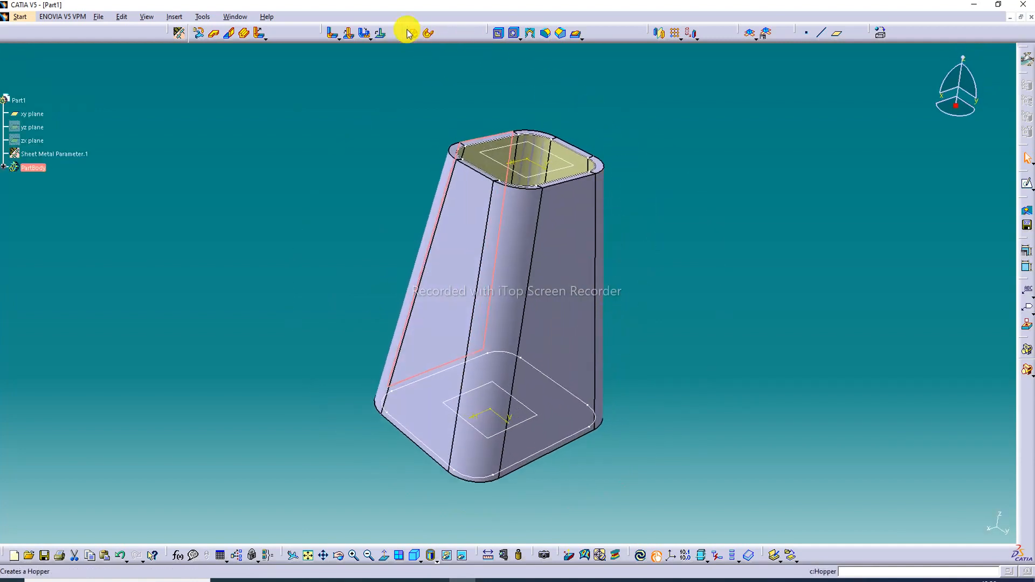
left_click(644, 175)
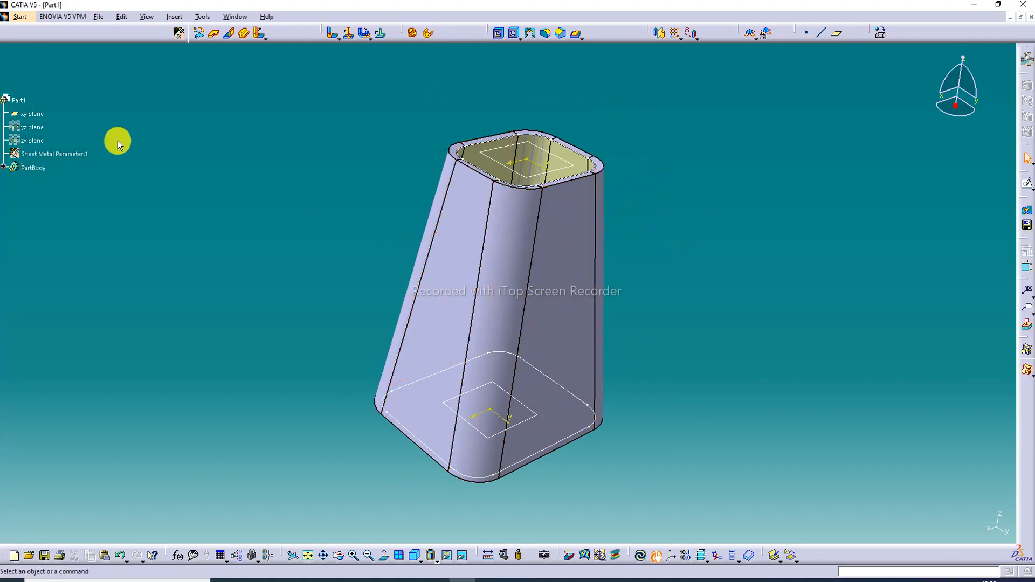
scroll(156, 112, "down", 4)
left_click(6, 117)
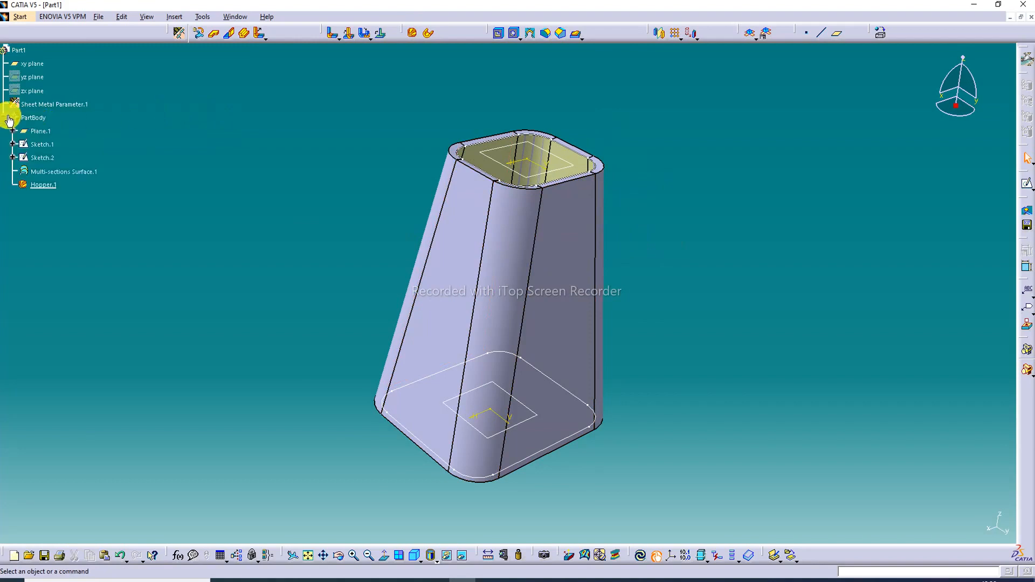
right_click(66, 174)
left_click(86, 204)
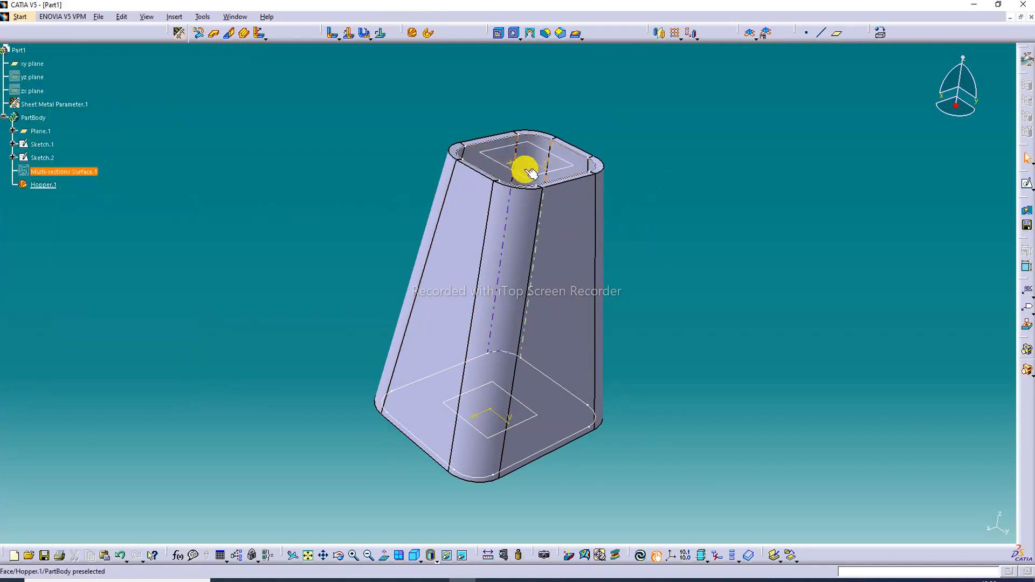
Hide the offset plane, the xy plane and both rounded-rectangle profile sketches so only the hopper is displayed.
middle_click_drag(530, 172, 555, 203)
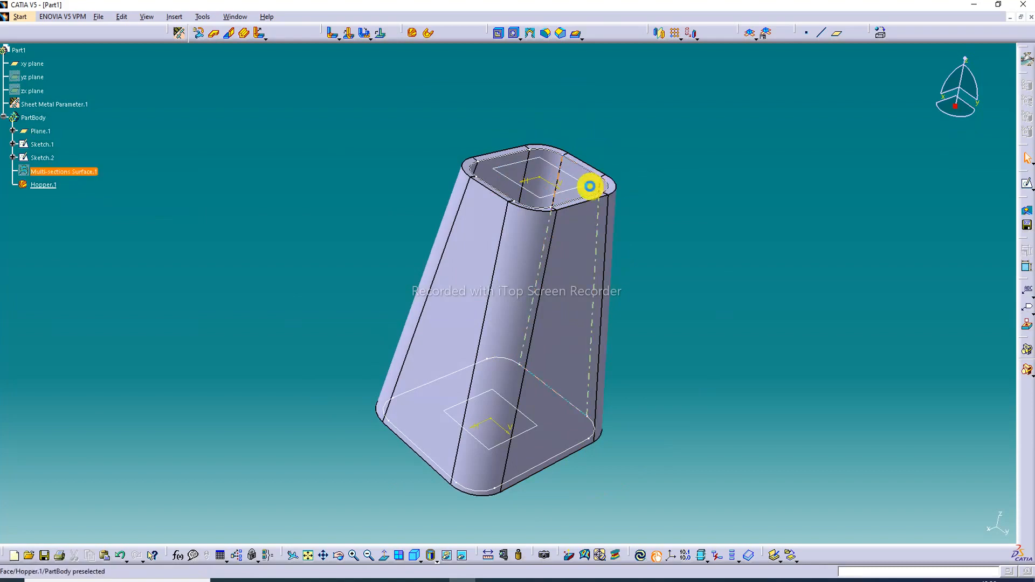
right_click(581, 188)
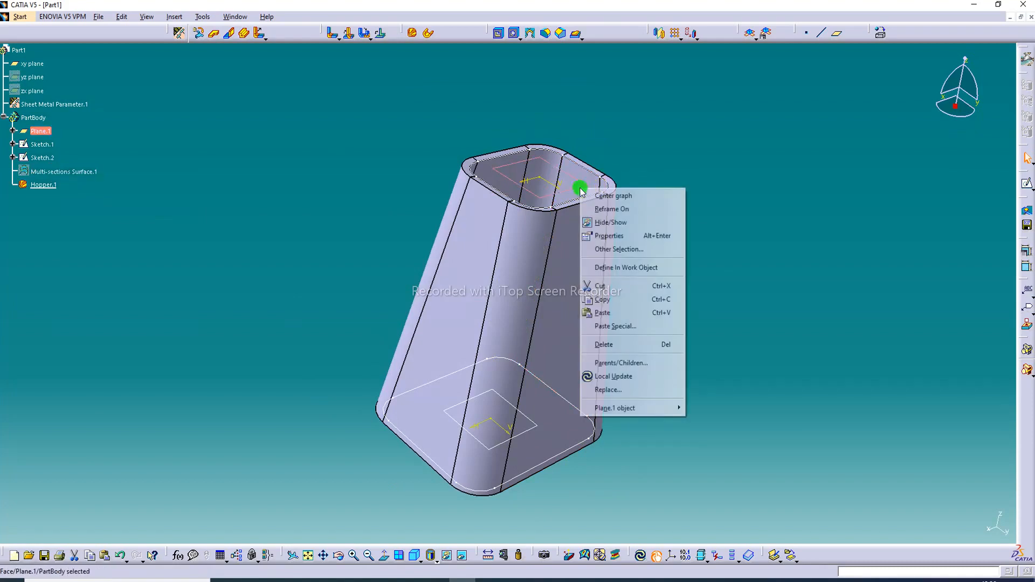
left_click(626, 223)
right_click(558, 398)
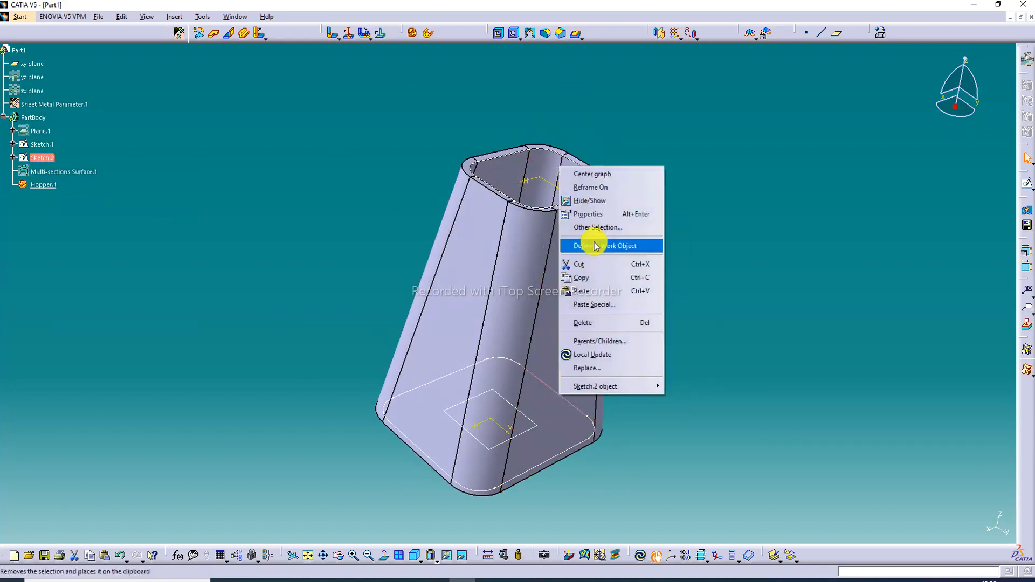
left_click(590, 201)
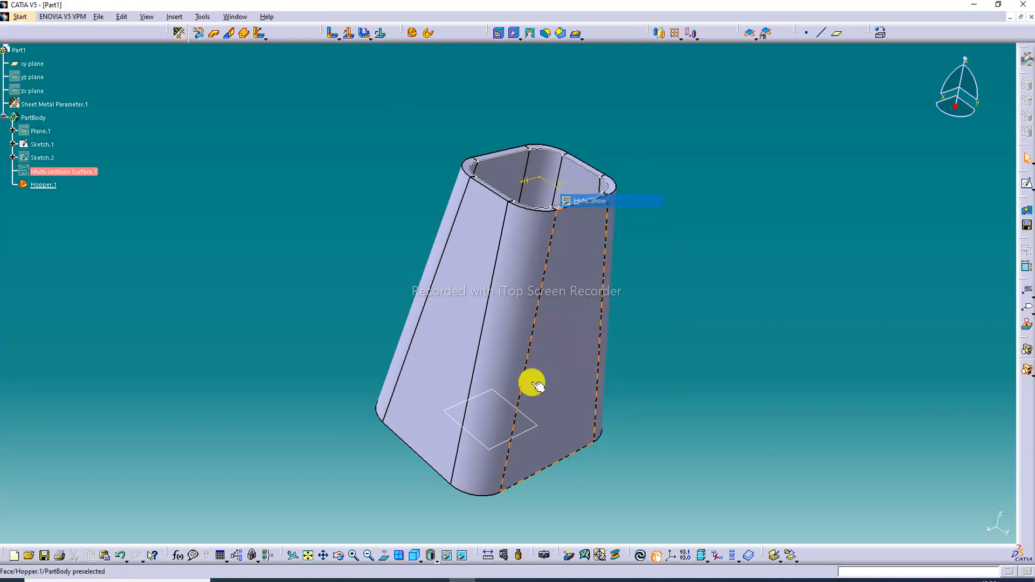
right_click(534, 434)
left_click(567, 233)
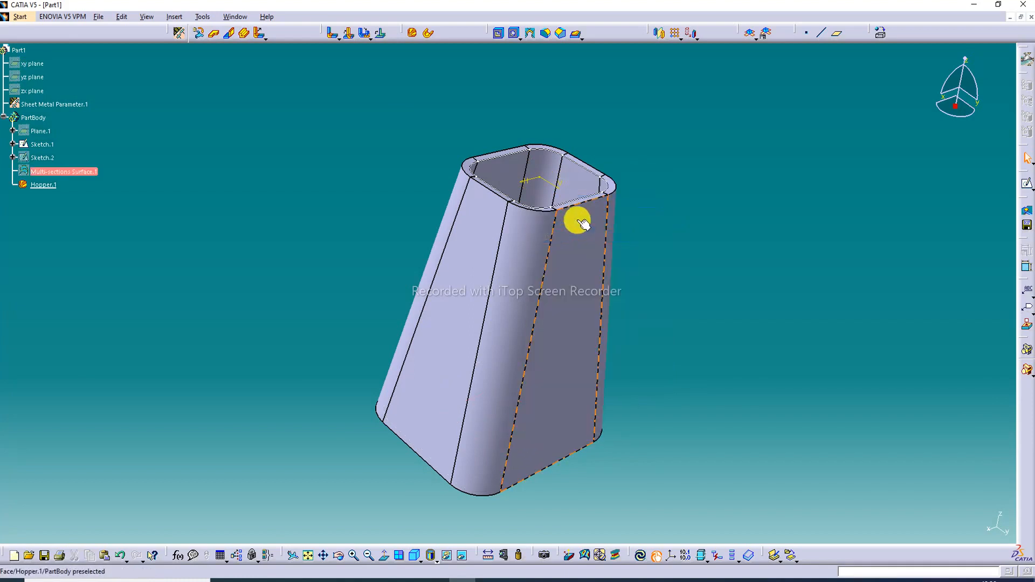
right_click(583, 201)
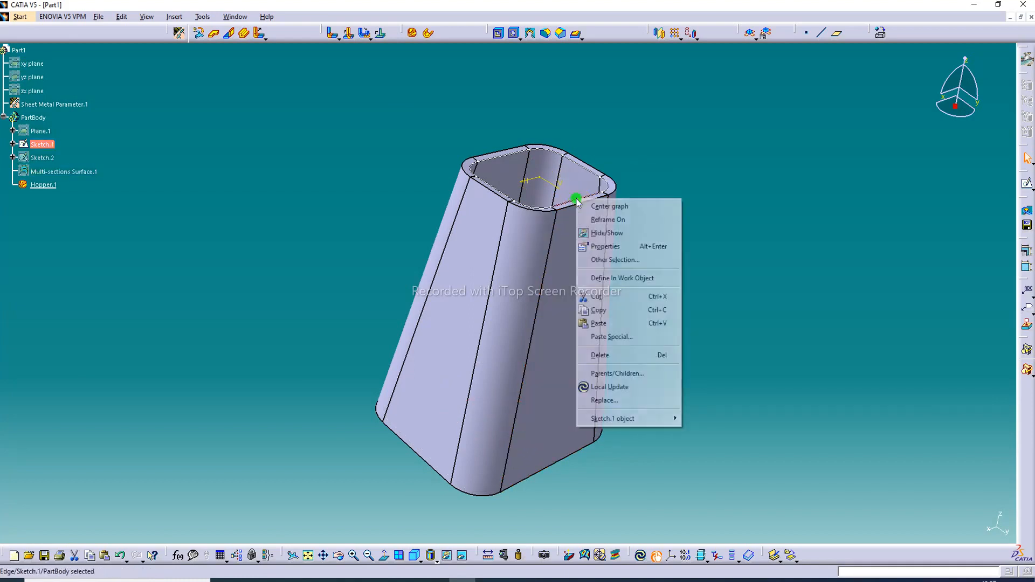
left_click(596, 232)
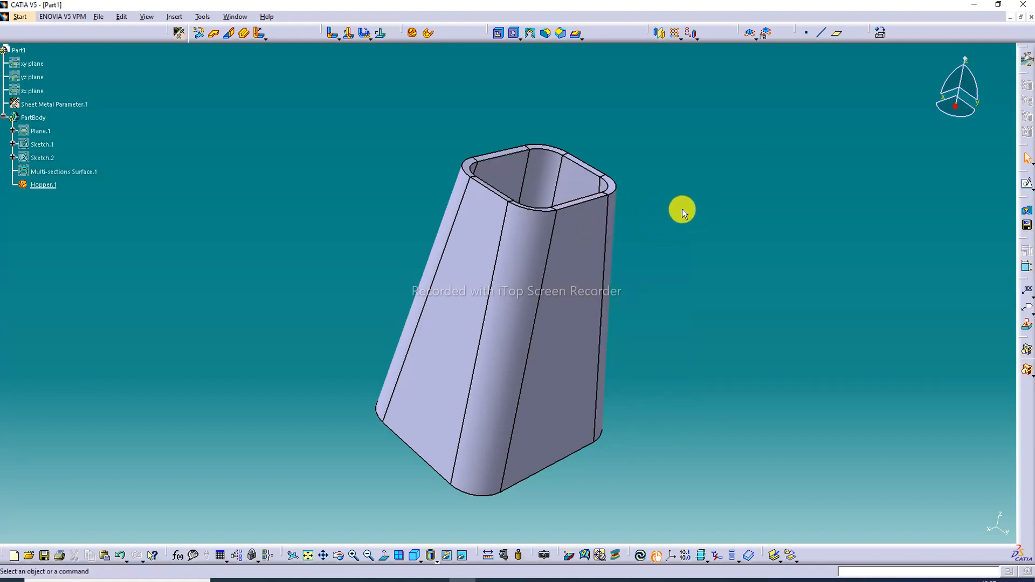
Switch the hopper's display to Shading with Material.
left_click(883, 35)
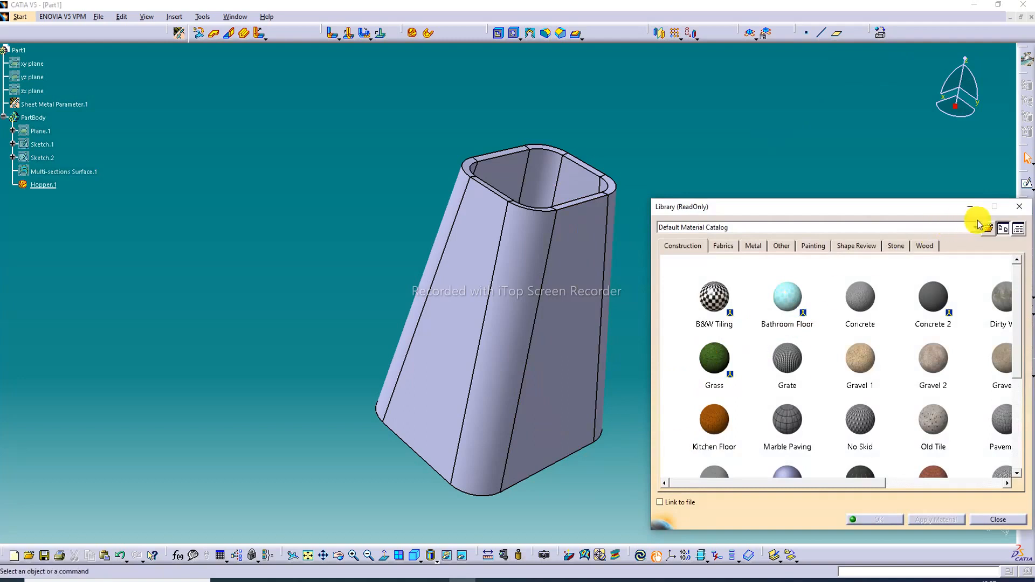
left_click(1022, 210)
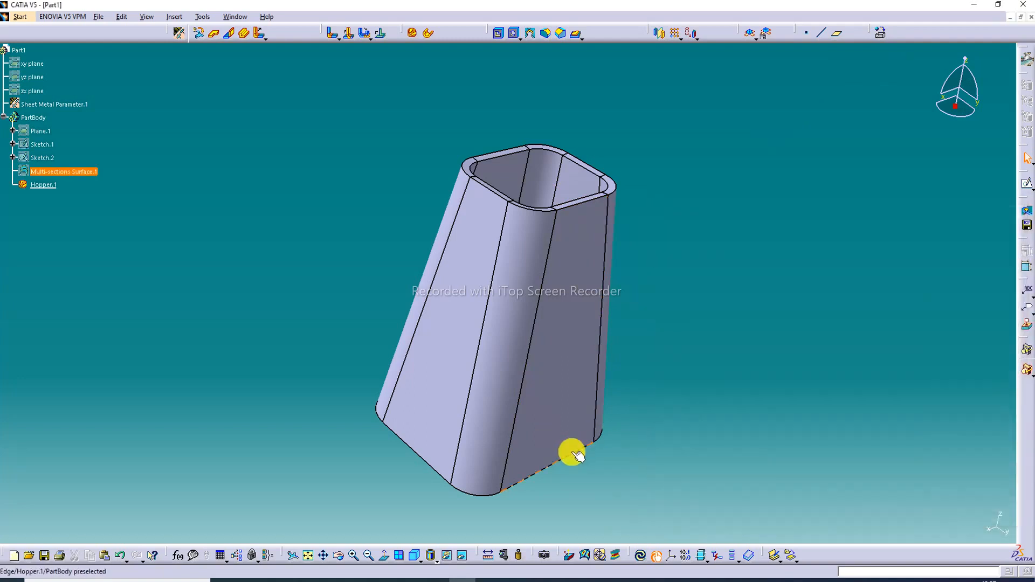
left_click(439, 559)
left_click(448, 536)
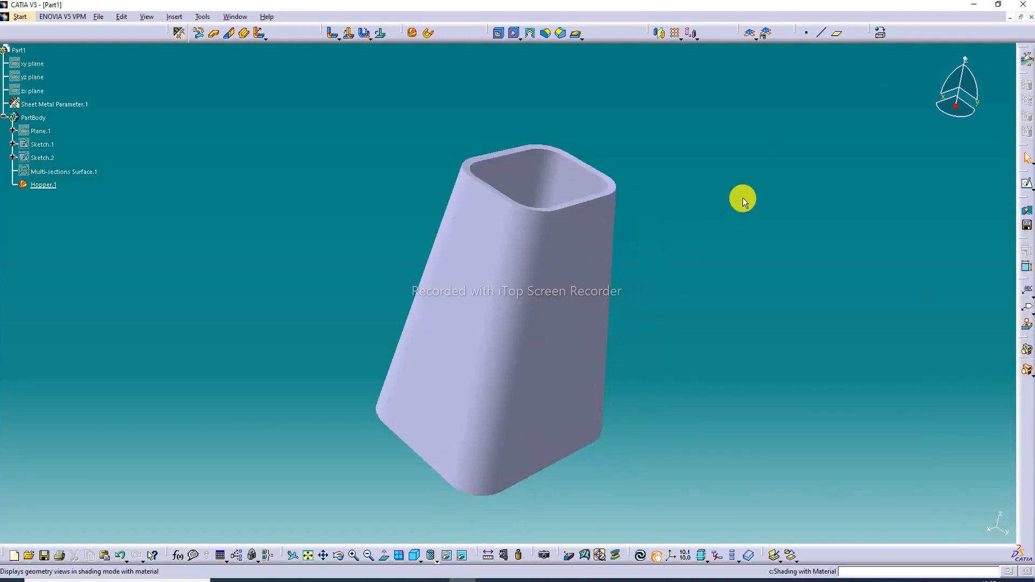
Apply the Steel material from the Metal family of the default catalog to the hopper's PartBody.
left_click(880, 33)
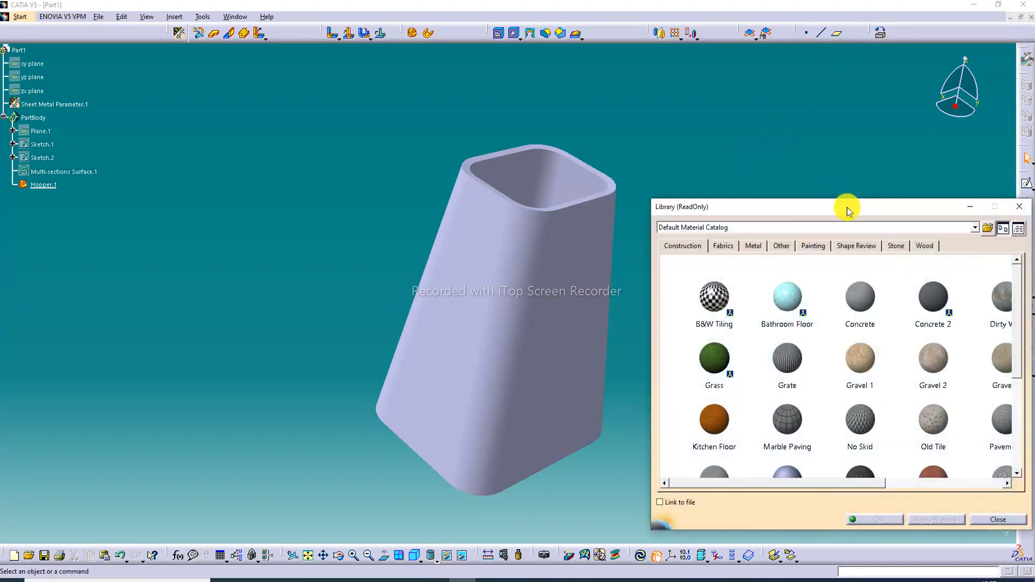
left_click(753, 245)
left_click(697, 411)
scroll(712, 434, "down", 2)
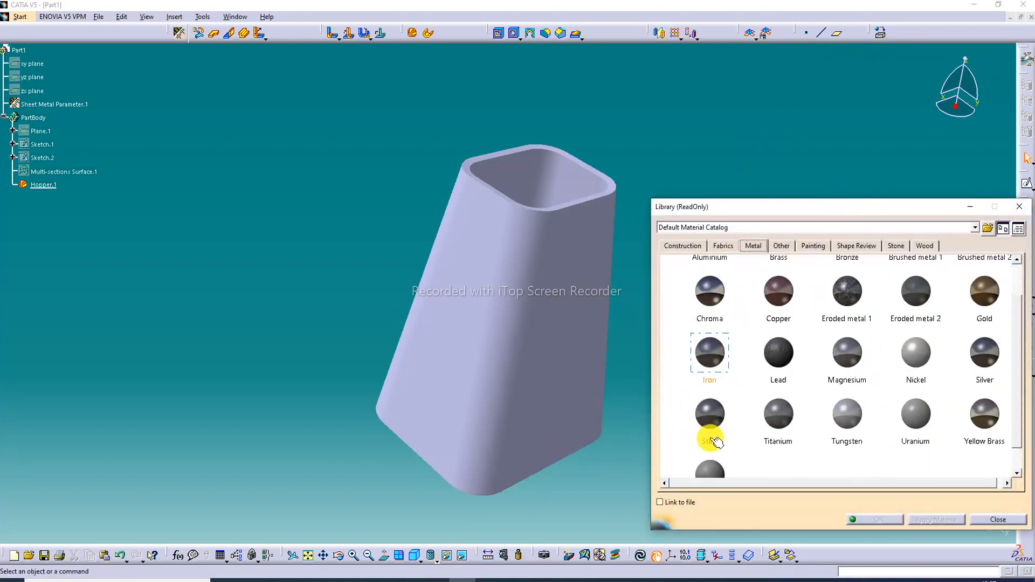
scroll(722, 439, "down", 1)
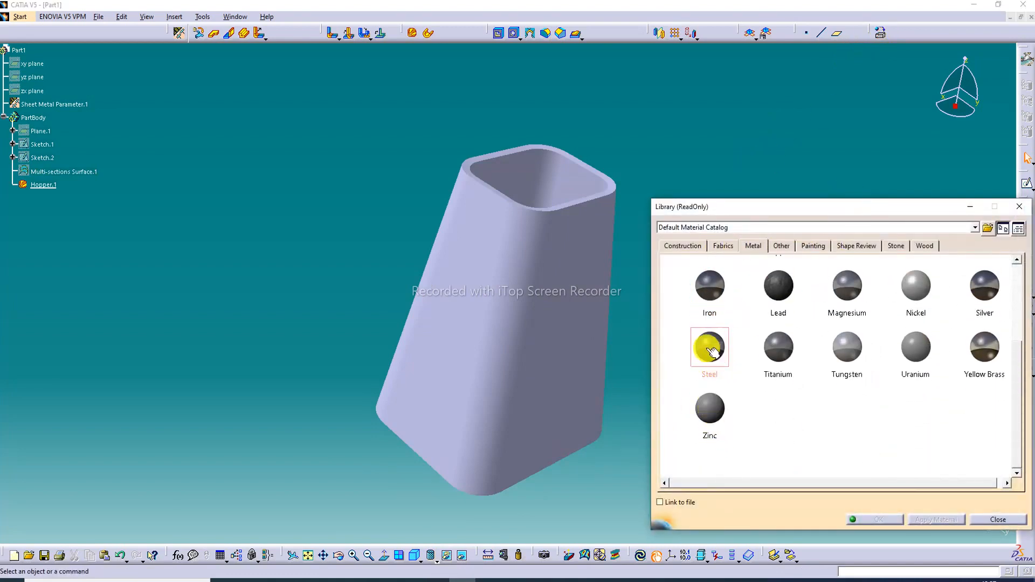
left_click_drag(707, 348, 562, 346)
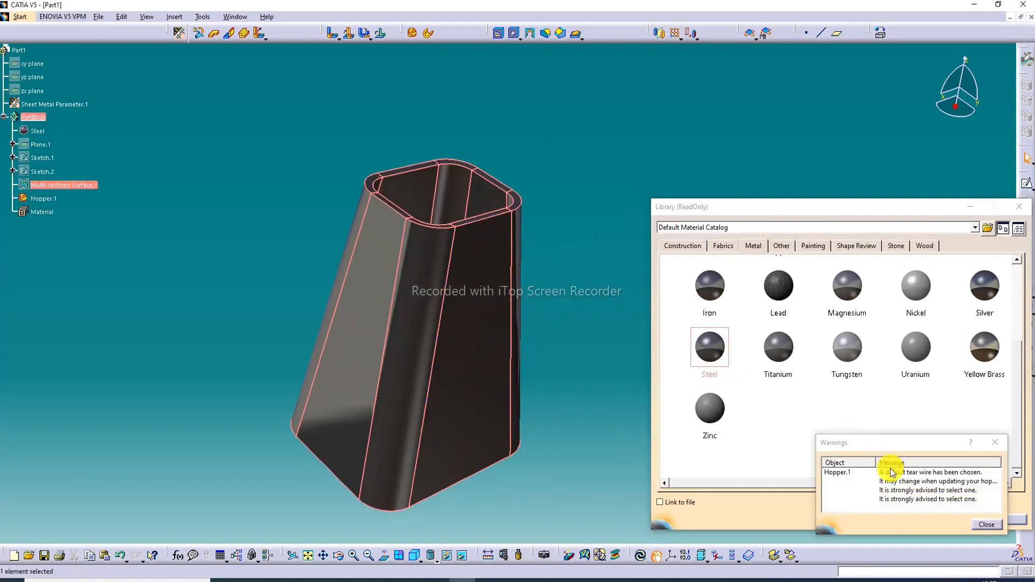
left_click(981, 525)
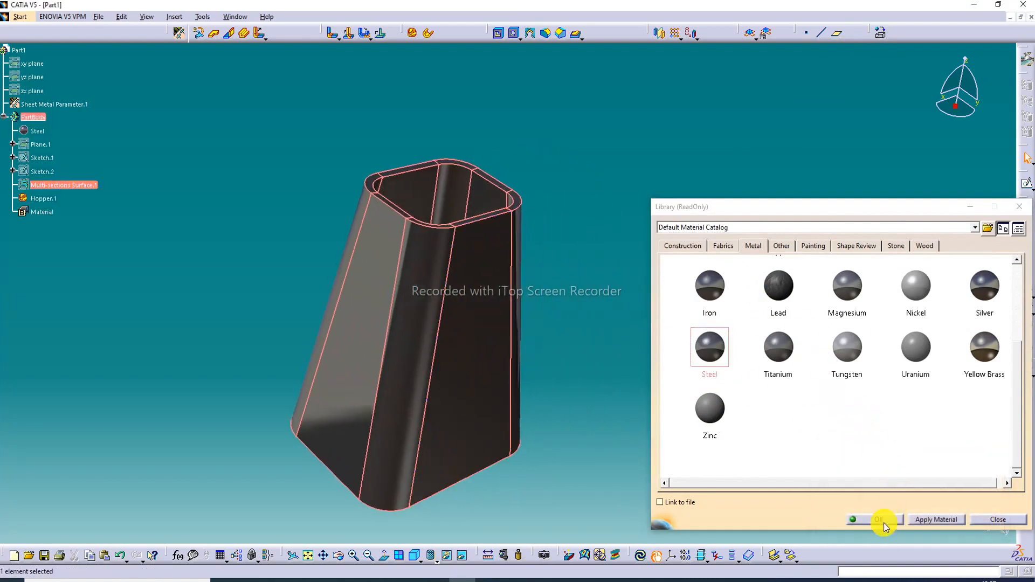
left_click(884, 521)
left_click(163, 141)
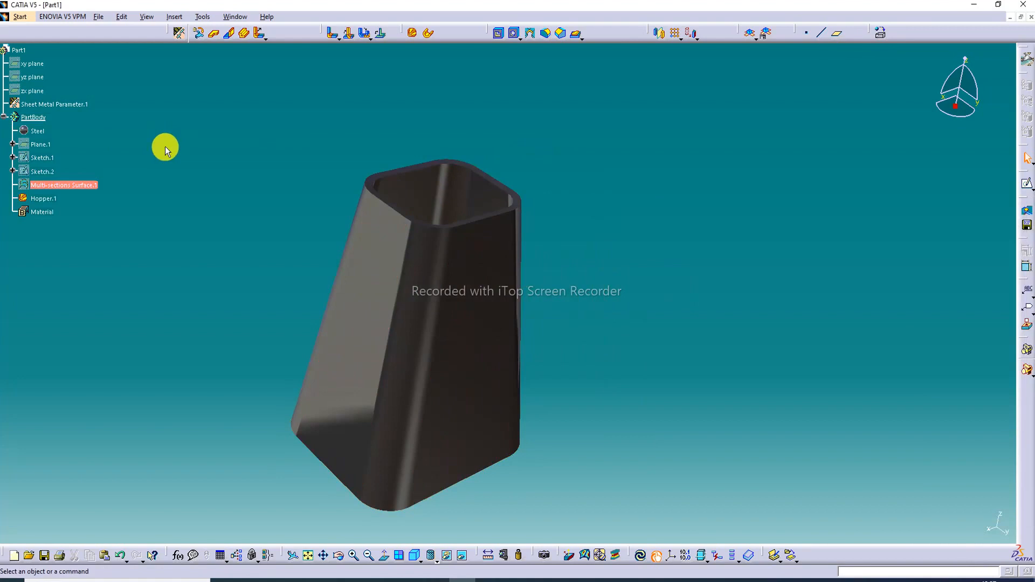
Set the Steel material's reflectivity to 1.00 with the predefined Big place reflection image.
double_click(48, 130)
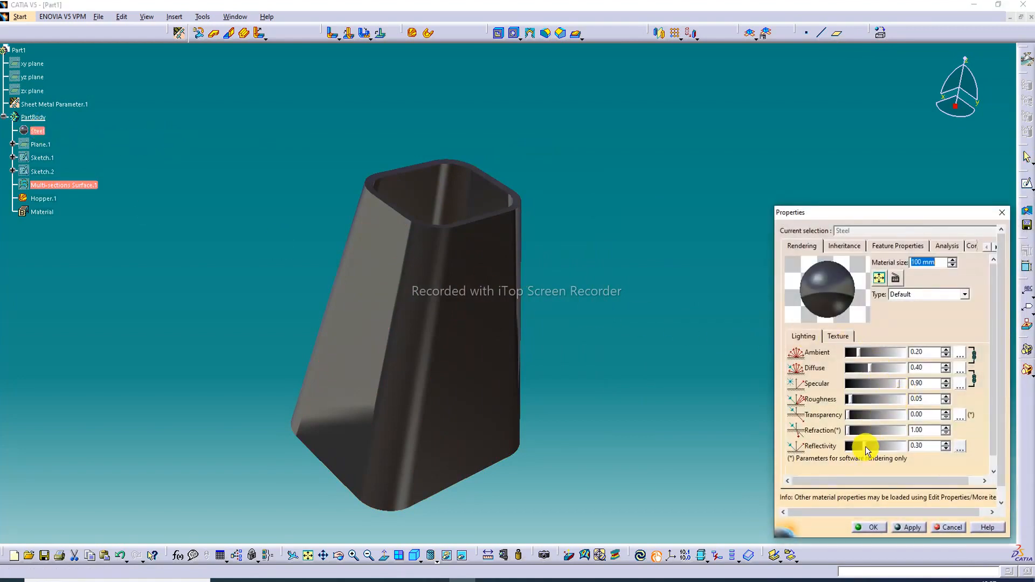
left_click_drag(866, 447, 927, 453)
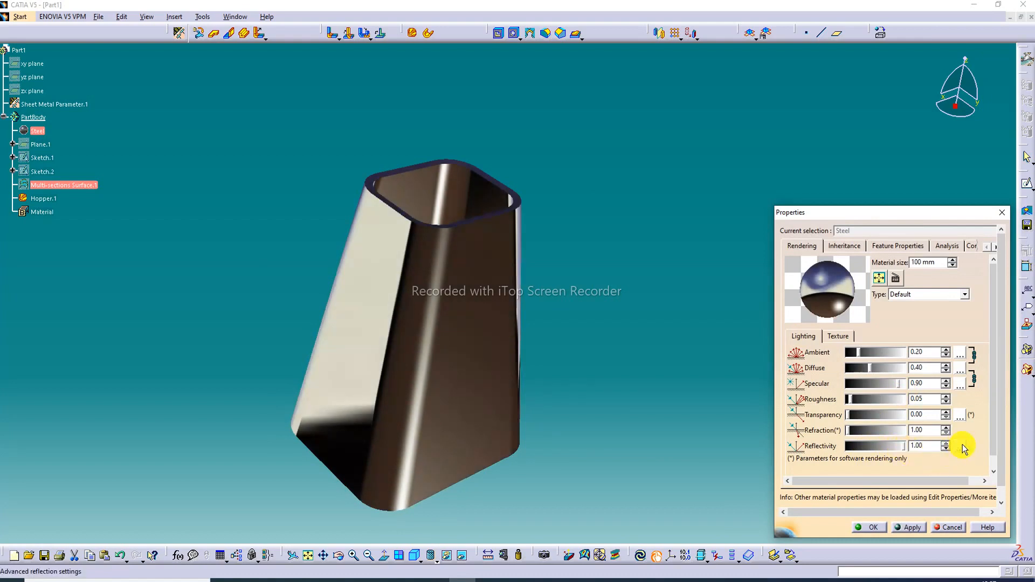
left_click(961, 447)
scroll(966, 454, "down", 1)
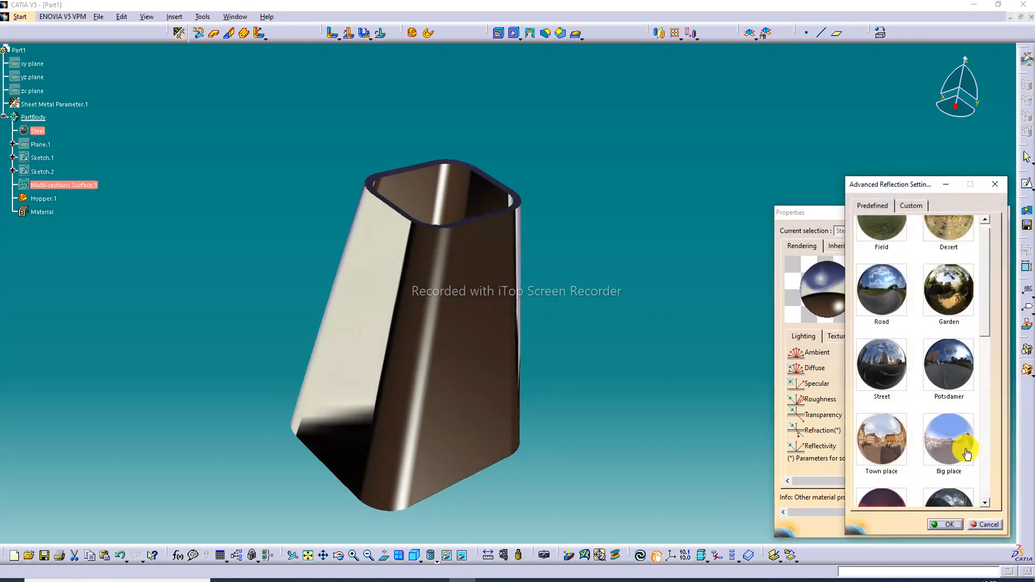
left_click(965, 454)
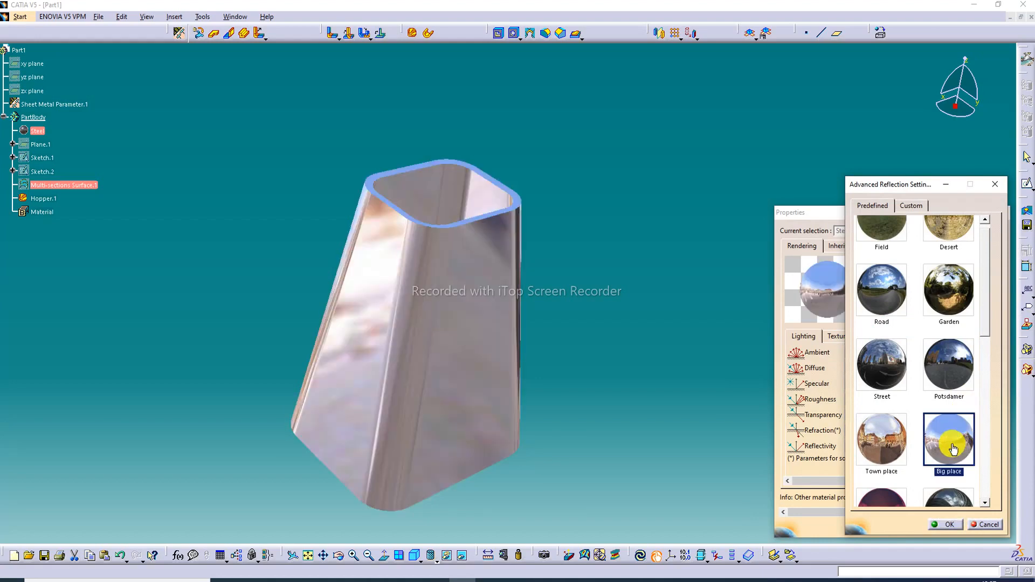
left_click(948, 522)
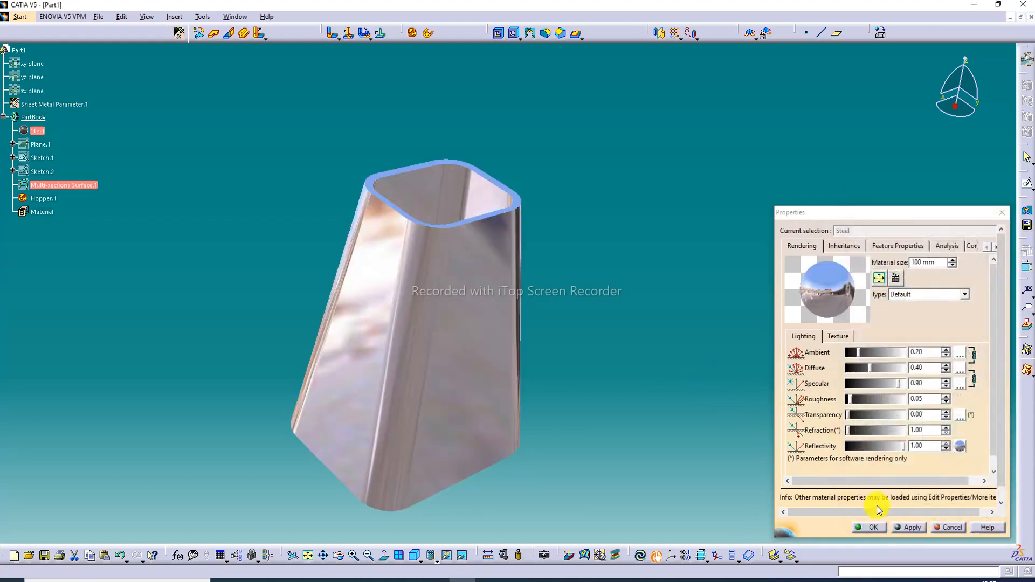
left_click(876, 527)
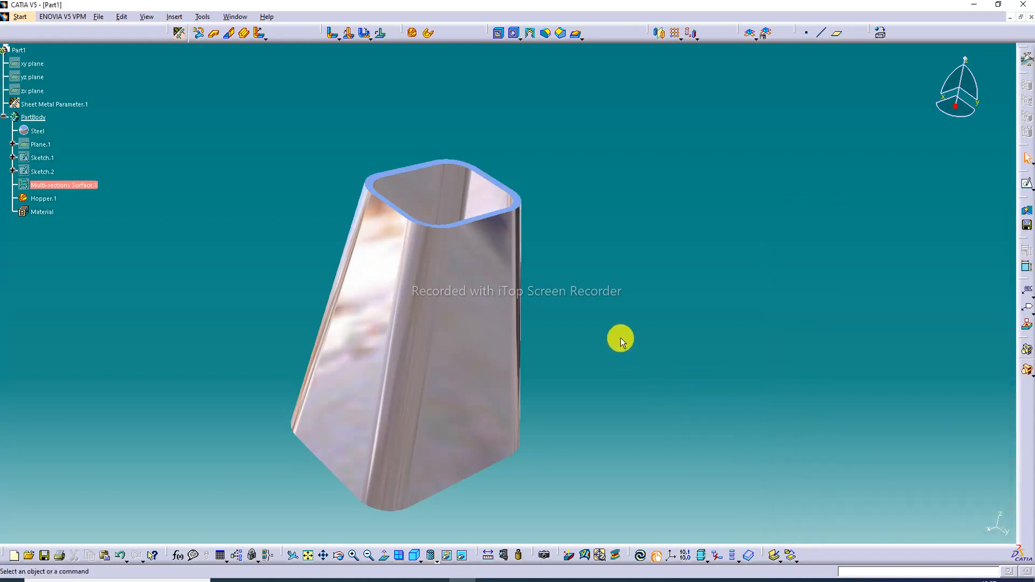
Examine the reflective steel hopper from several sides, including its walls and the opening at its narrow end.
middle_click_drag(567, 270, 723, 246)
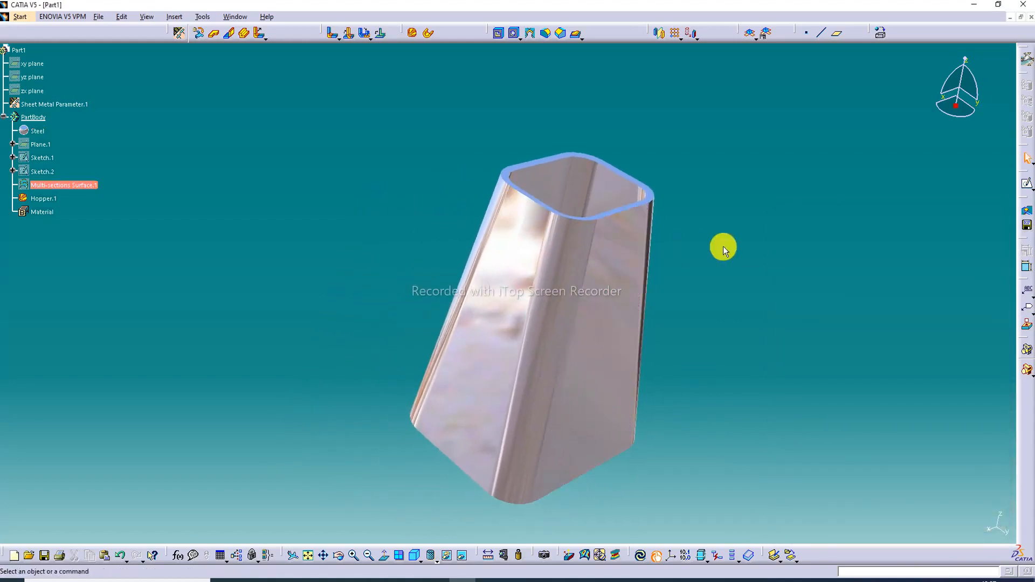
middle_click_drag(557, 270, 410, 216)
middle_click_drag(618, 221, 457, 289)
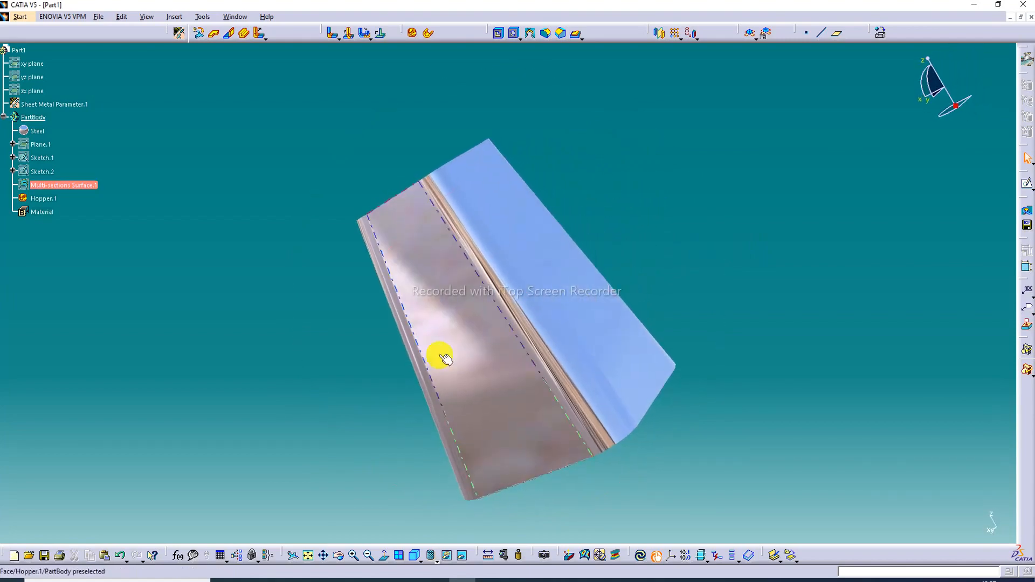
left_click(417, 557)
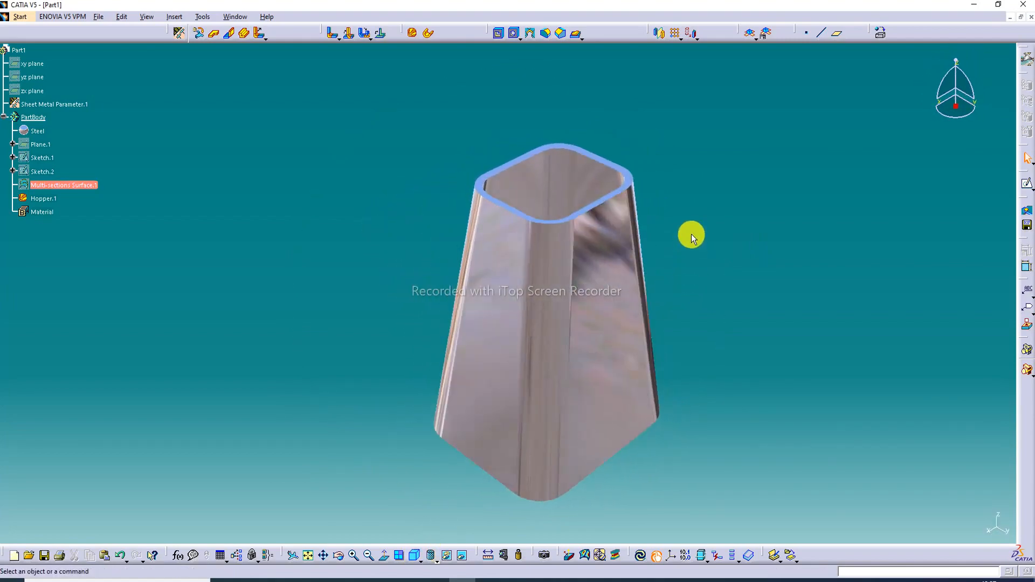
mouse_move(692, 234)
middle_mouse_down()
mouse_move(689, 217)
mouse_move(694, 254)
middle_mouse_up()
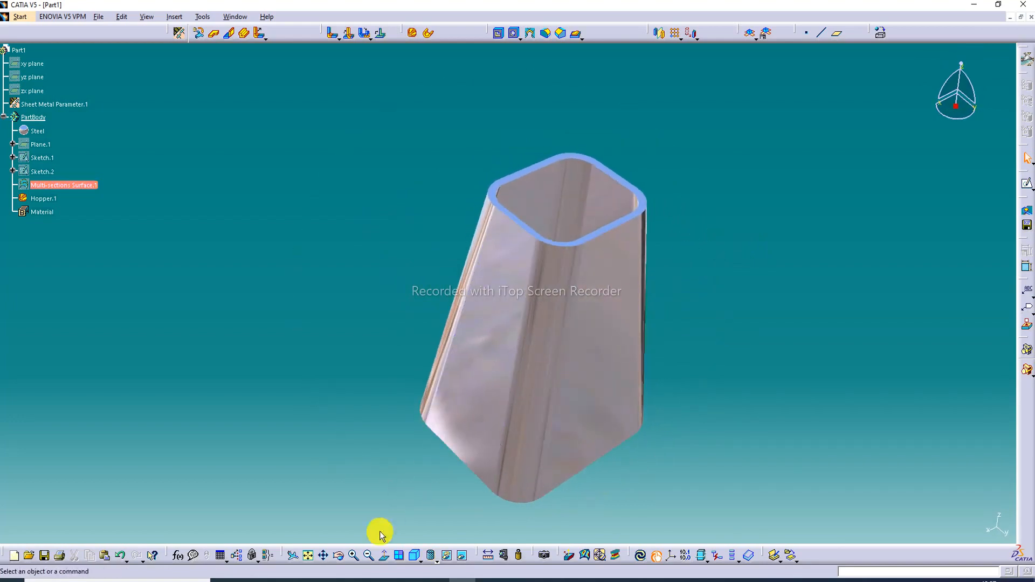
left_click(311, 559)
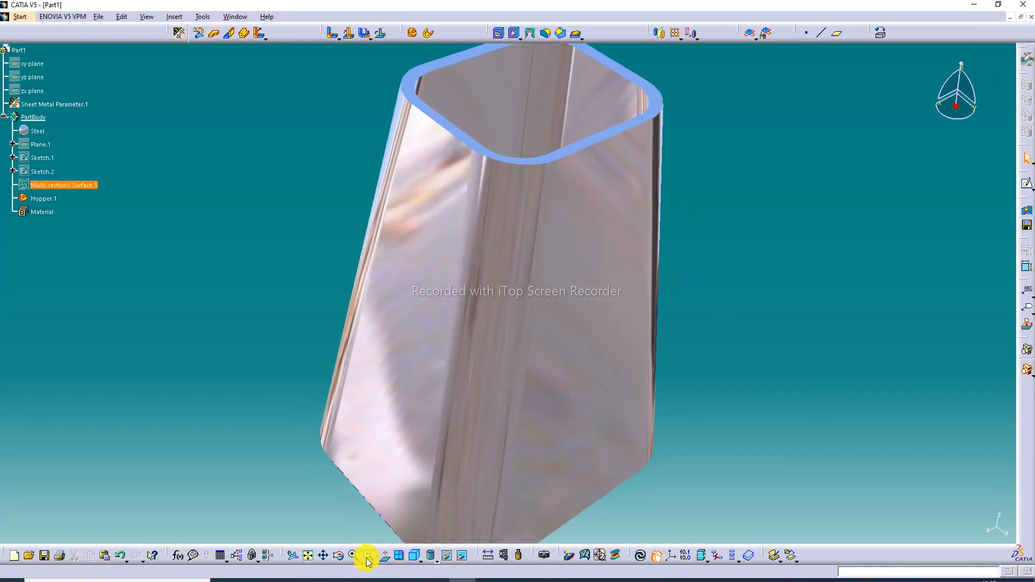
left_click(309, 556)
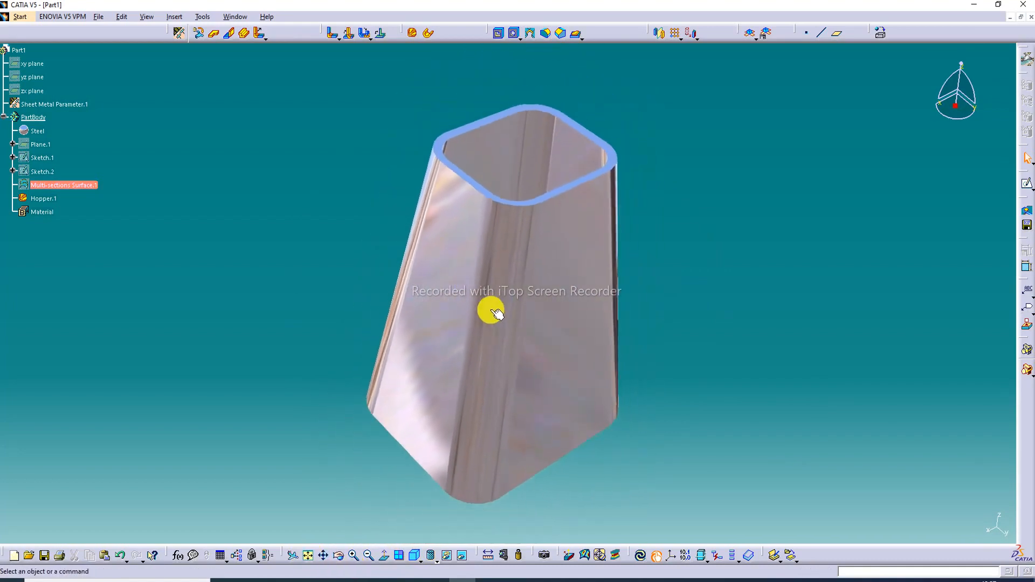
middle_click_drag(488, 308, 716, 232, "ctrl")
middle_click_drag(625, 250, 649, 219)
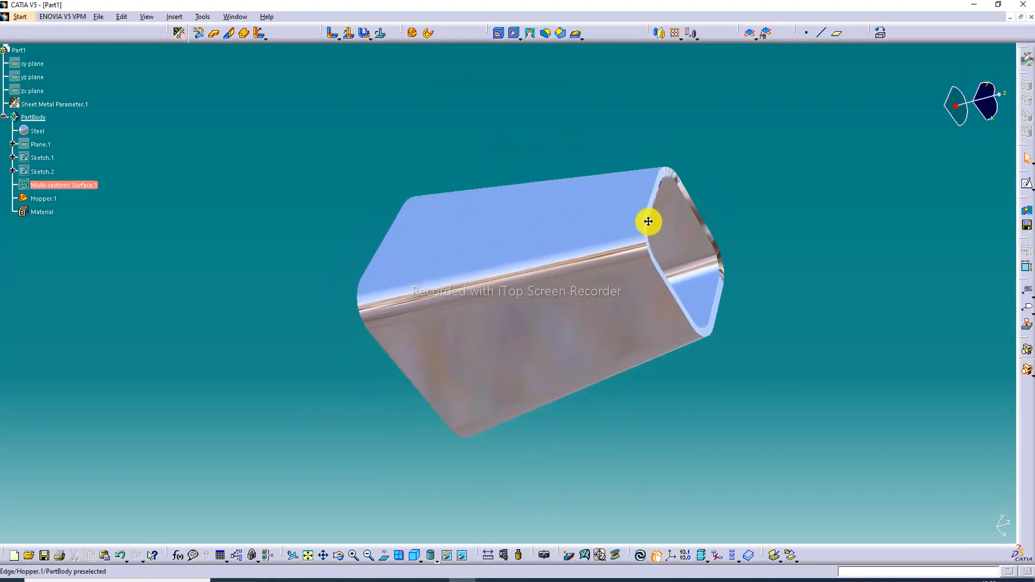
left_click(310, 556)
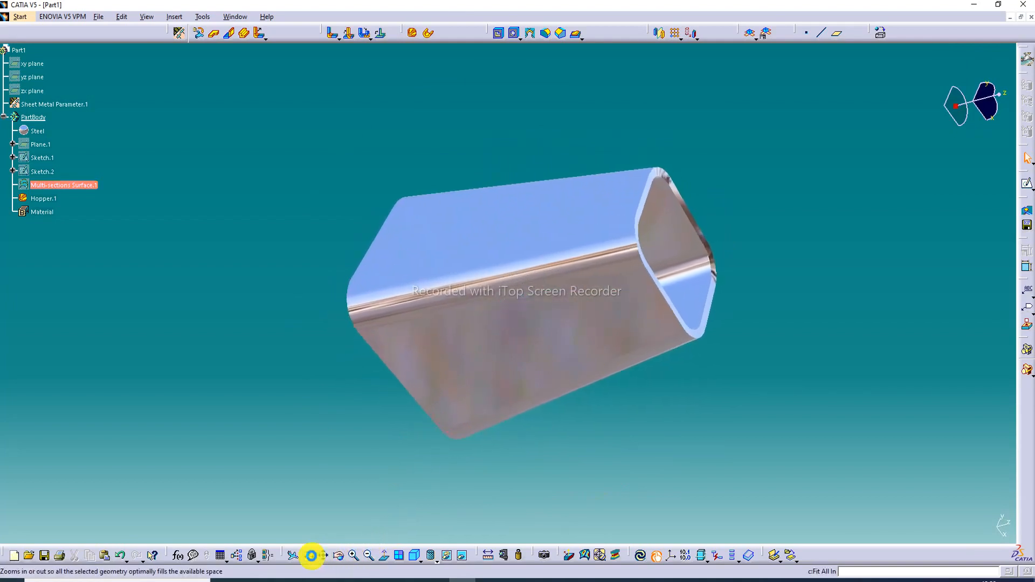
left_click(354, 556)
middle_click_drag(520, 356, 542, 348)
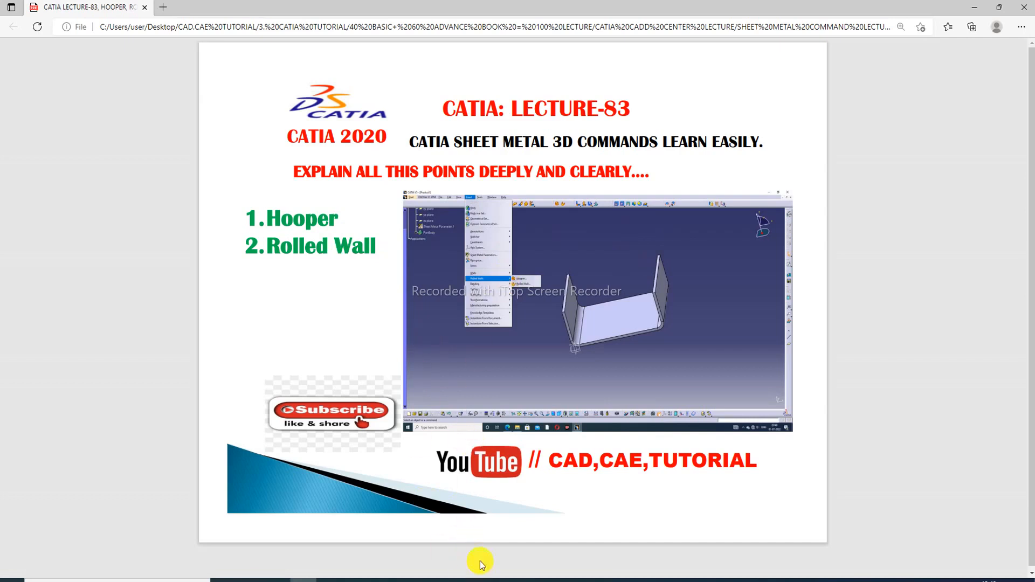
Switch to CATIA V5 and hide the yz and zx planes of the new part.
left_click(458, 580)
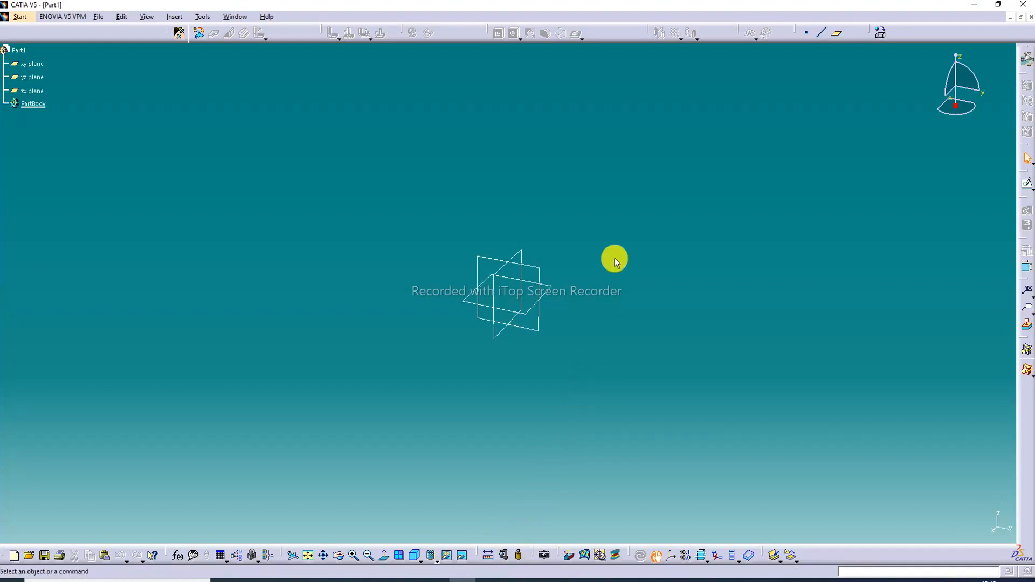
right_click(532, 267)
left_click(558, 301)
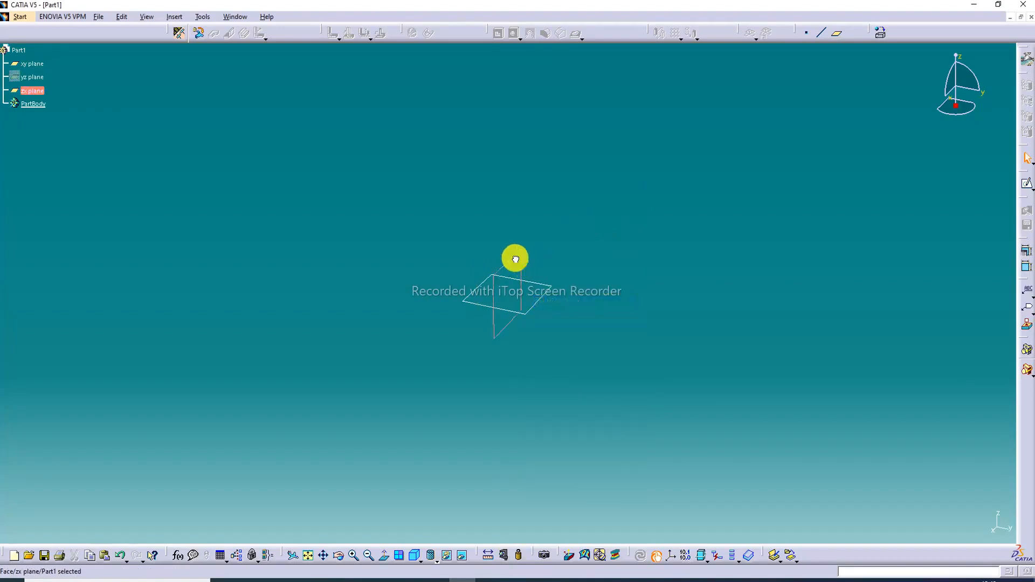
right_click(521, 260)
left_click(539, 293)
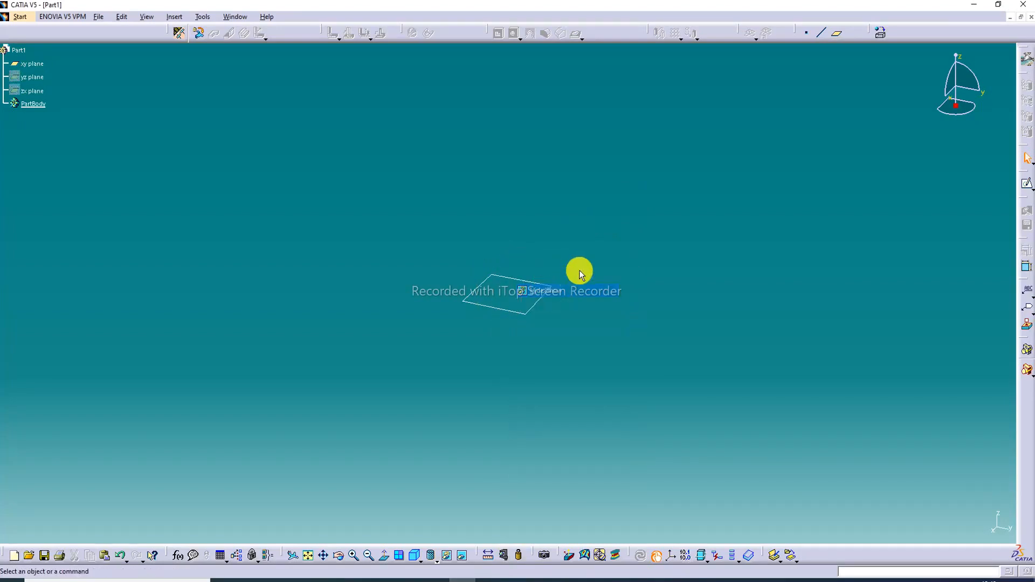
Create a reference plane offset 70 mm above the xy plane.
left_click(837, 33)
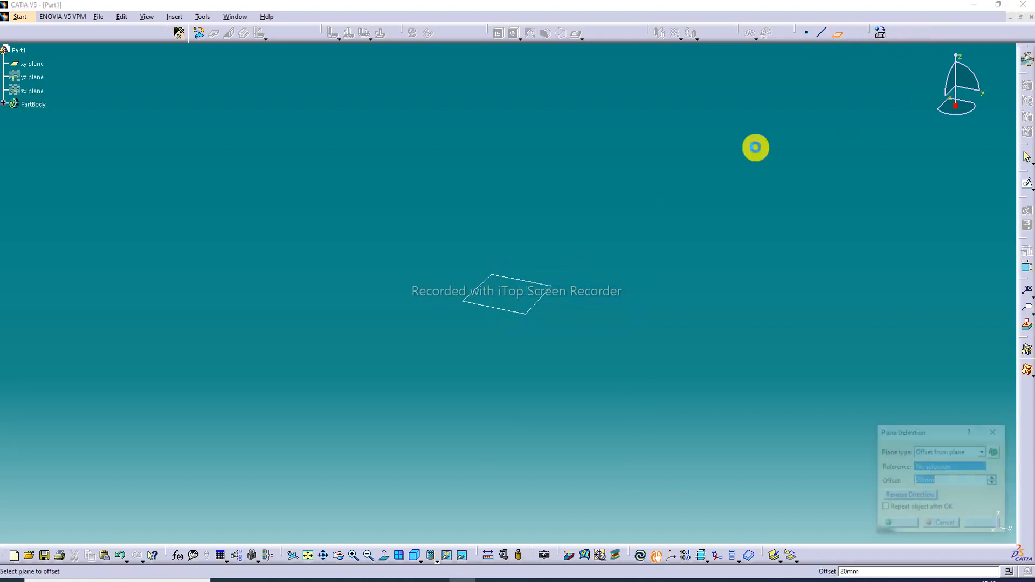
left_click(547, 291)
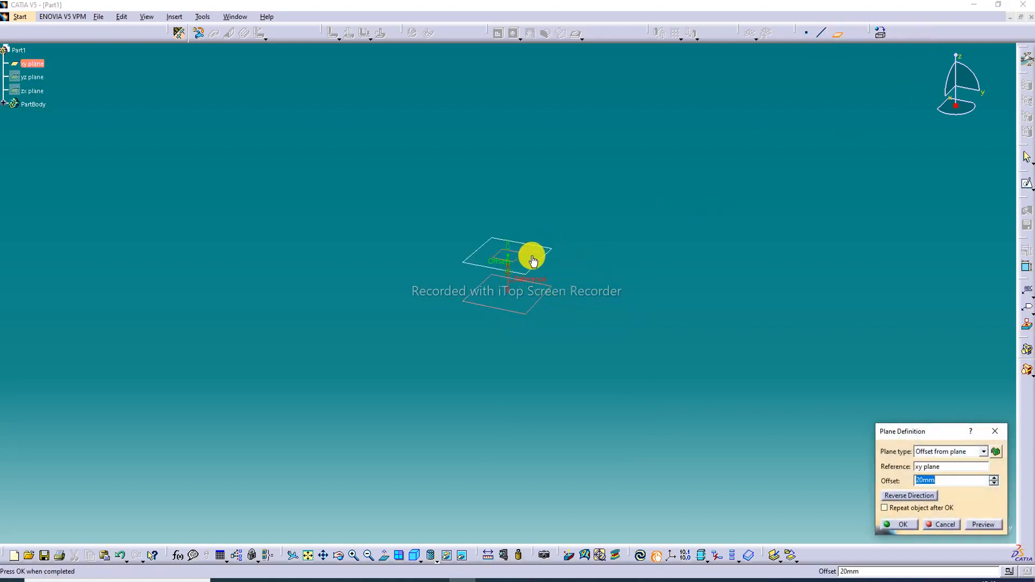
left_click_drag(502, 252, 518, 144)
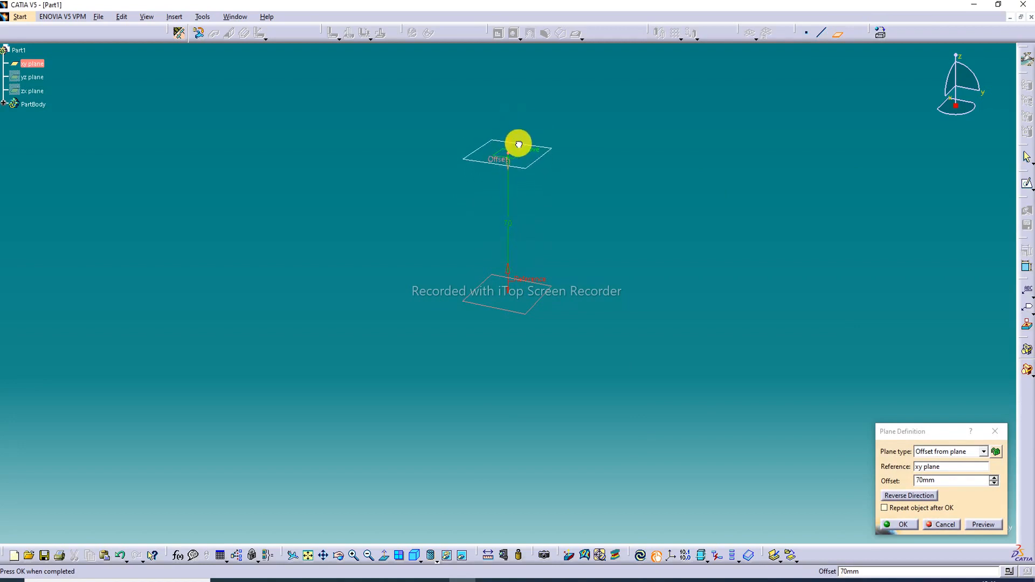
left_click(897, 525)
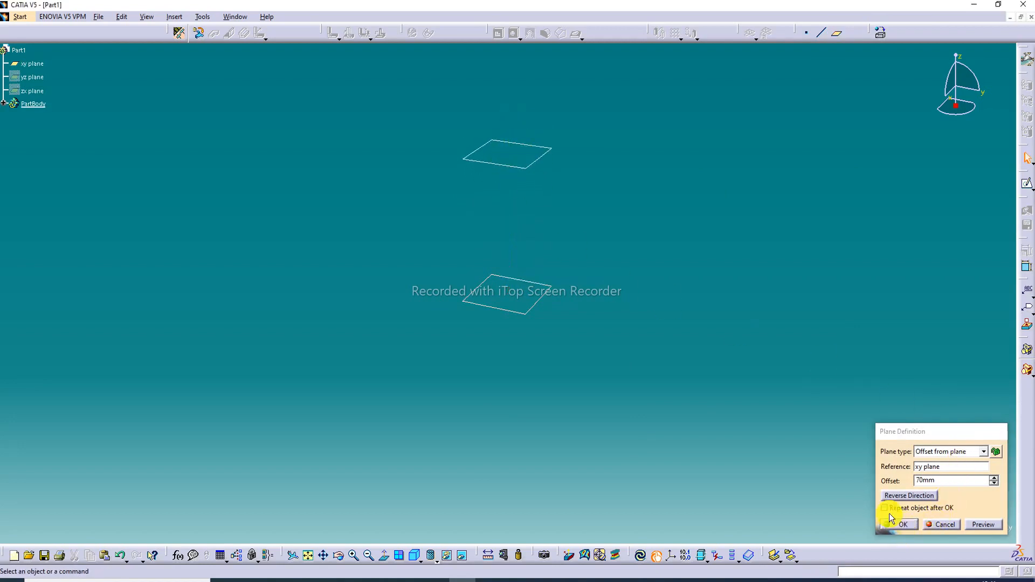
Start a sketch on the offset plane and draw a circle about 25 mm in diameter centred on the origin.
left_click(522, 167)
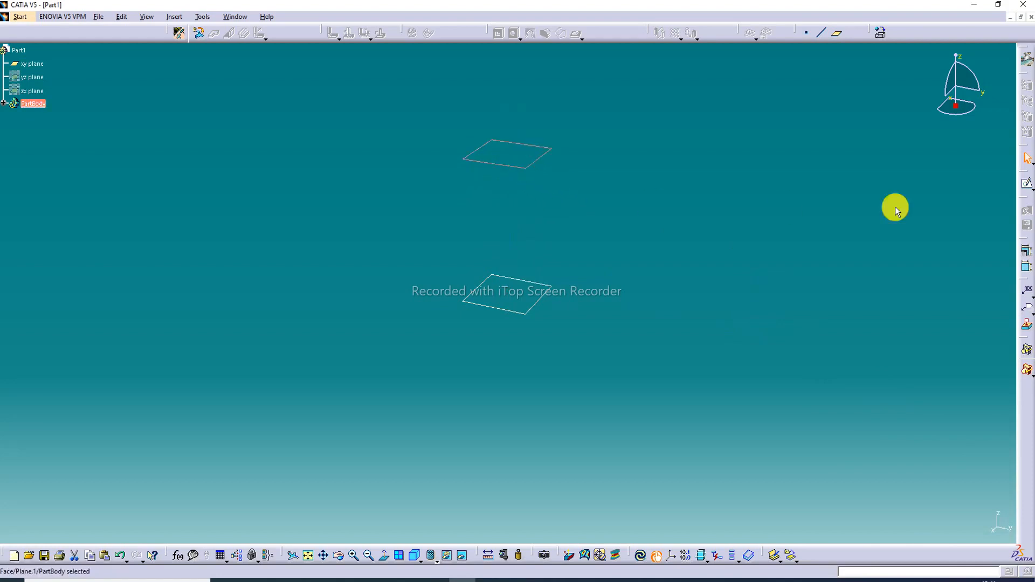
left_click(1029, 186)
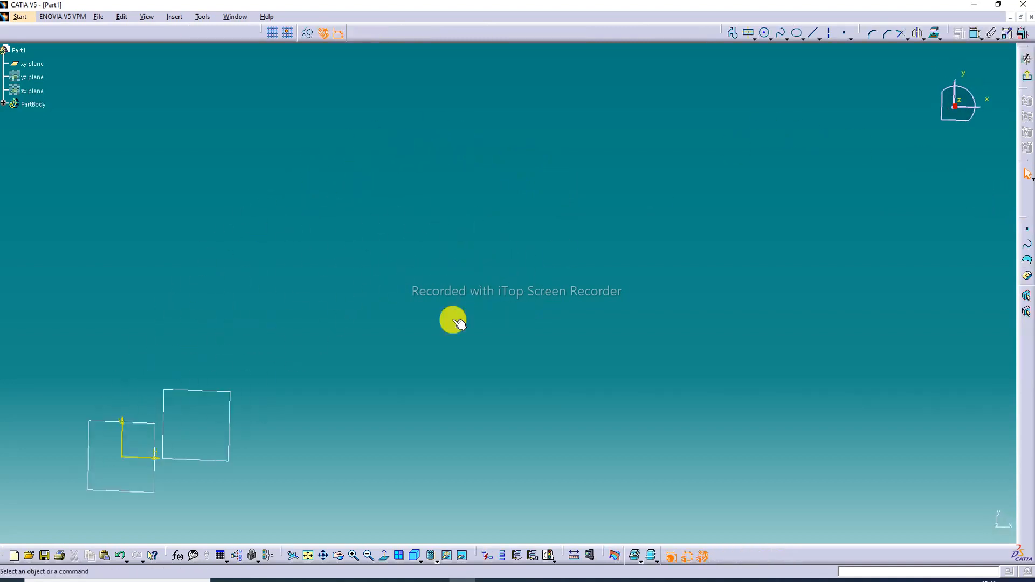
left_click(308, 558)
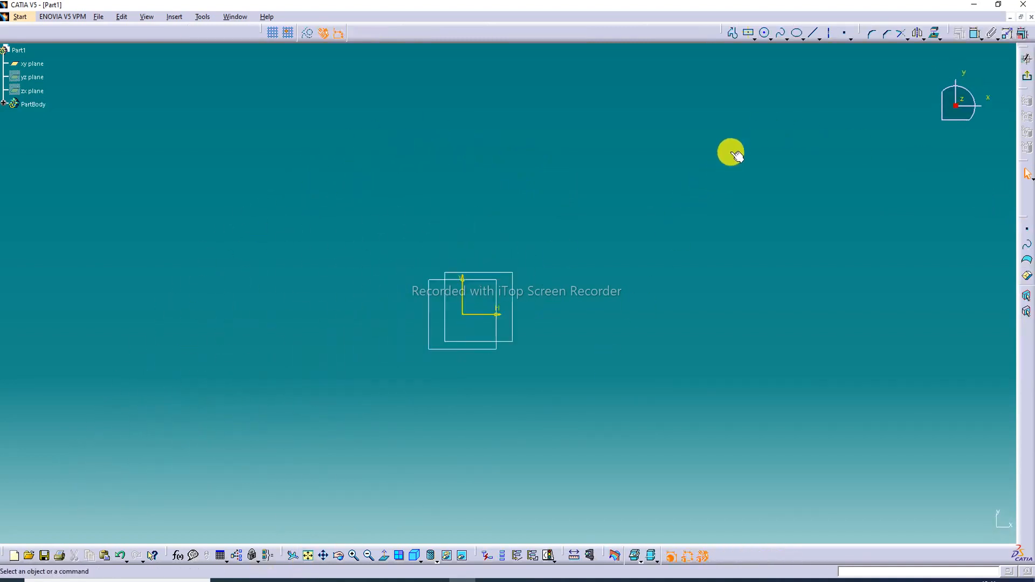
left_click(767, 33)
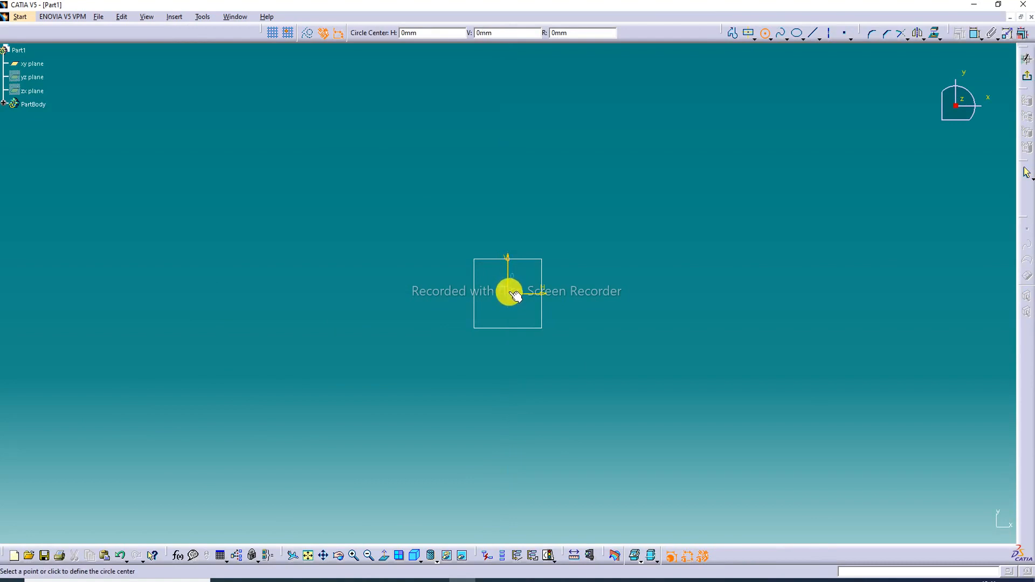
left_click(511, 294)
left_click(584, 214)
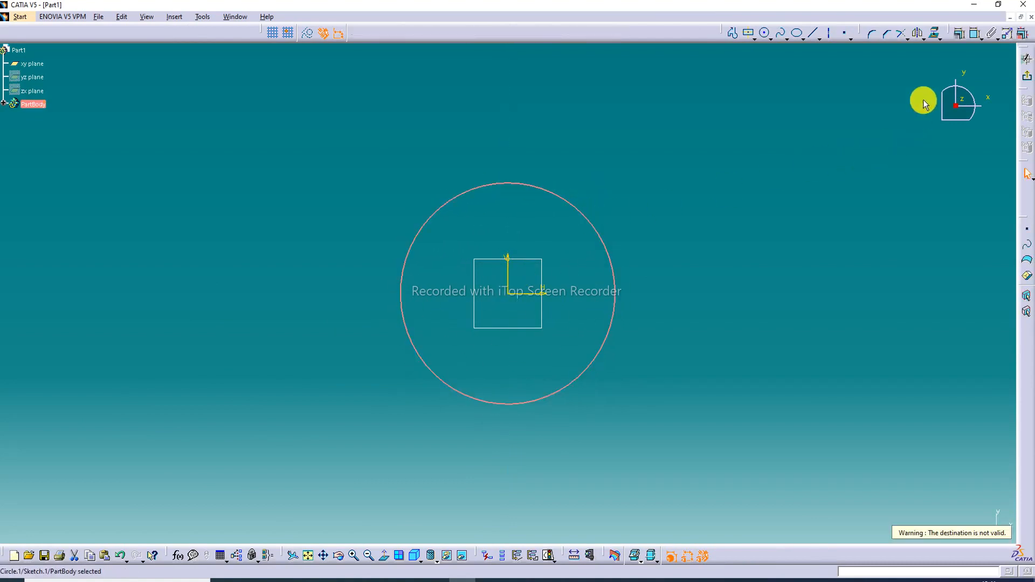
Dimension the circle's diameter on the offset plane, set it to 24 mm and exit the sketch.
left_click(976, 33)
left_click(619, 185)
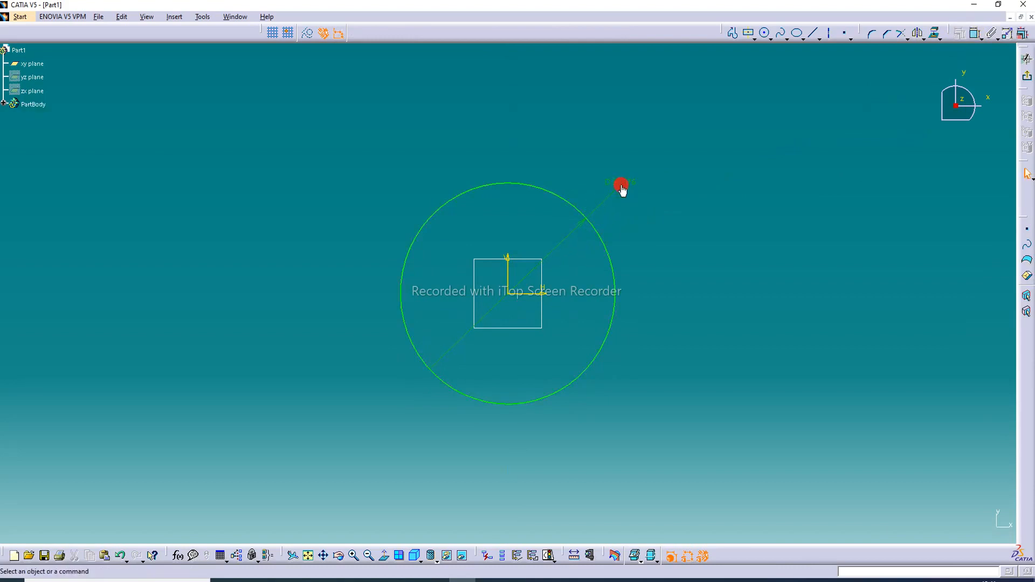
double_click(621, 187)
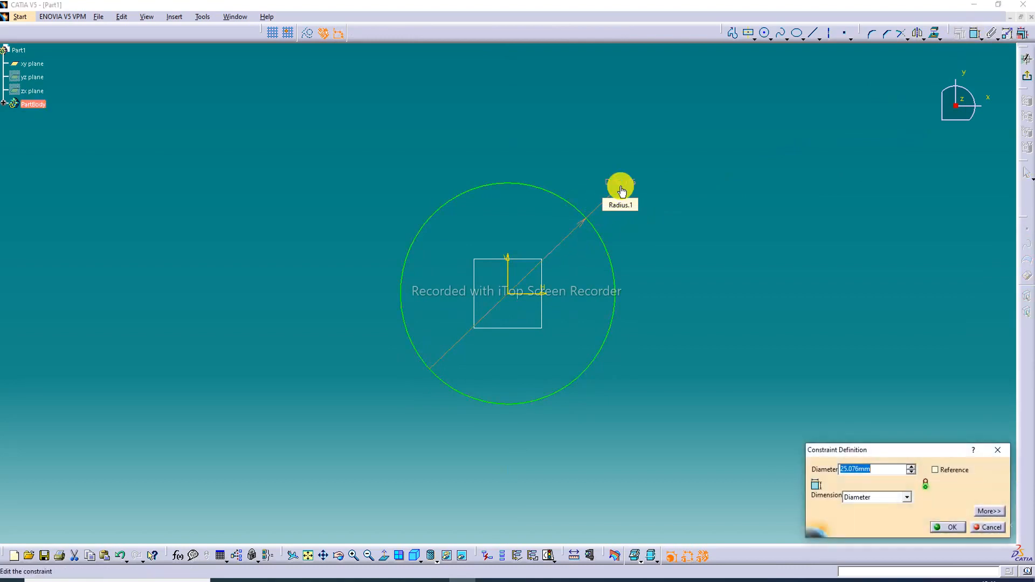
type("24")
key("Return")
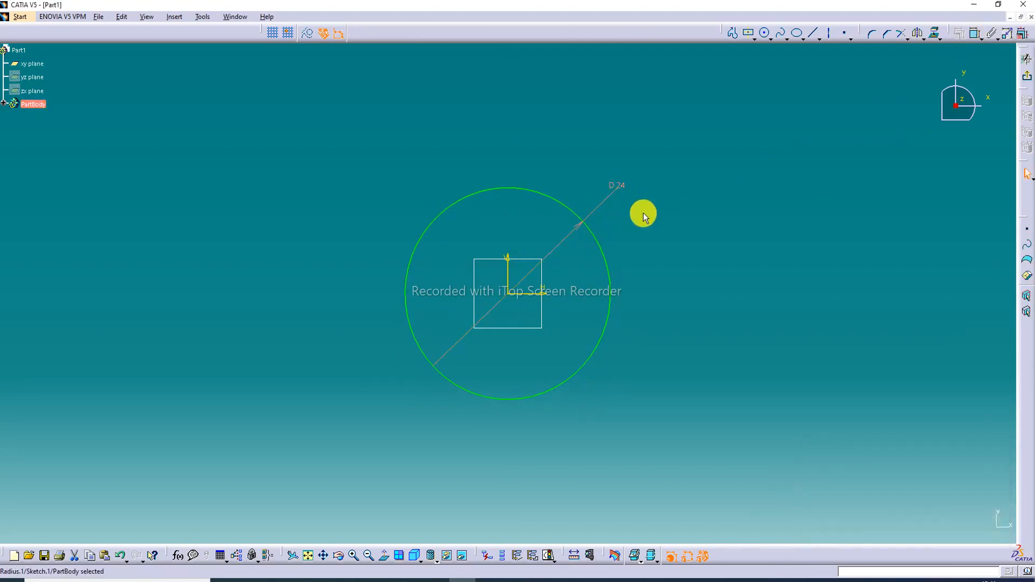
left_click(1027, 75)
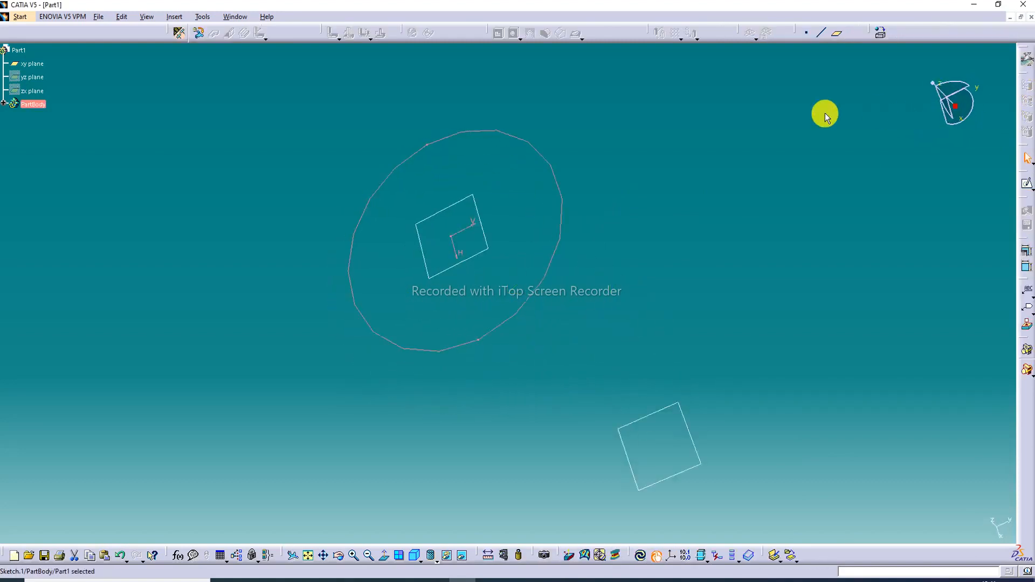
Start a sketch on the xy plane and draw a circle about 52 mm in diameter centred on the origin.
left_click(635, 356)
left_click(309, 556)
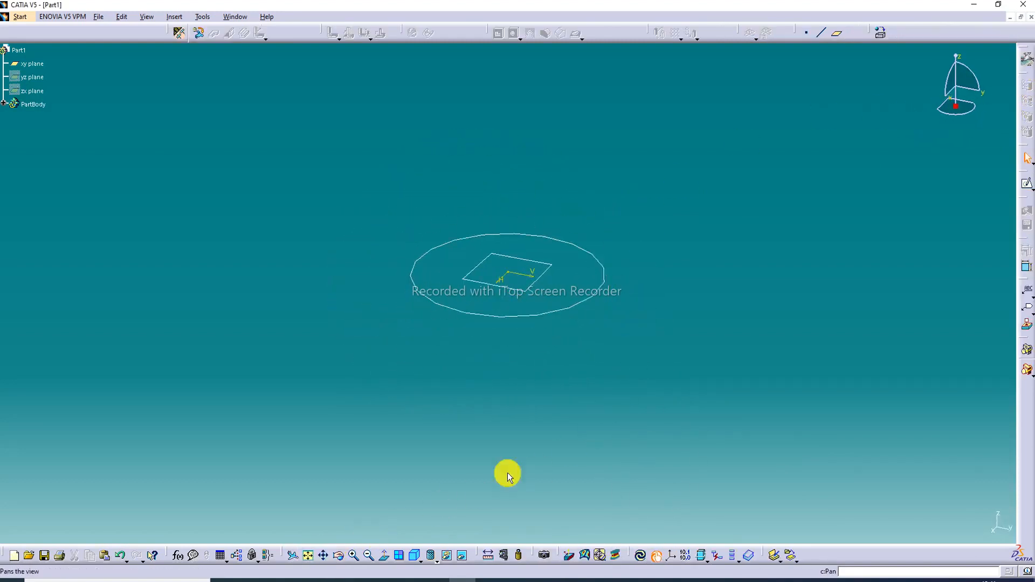
left_click(551, 484)
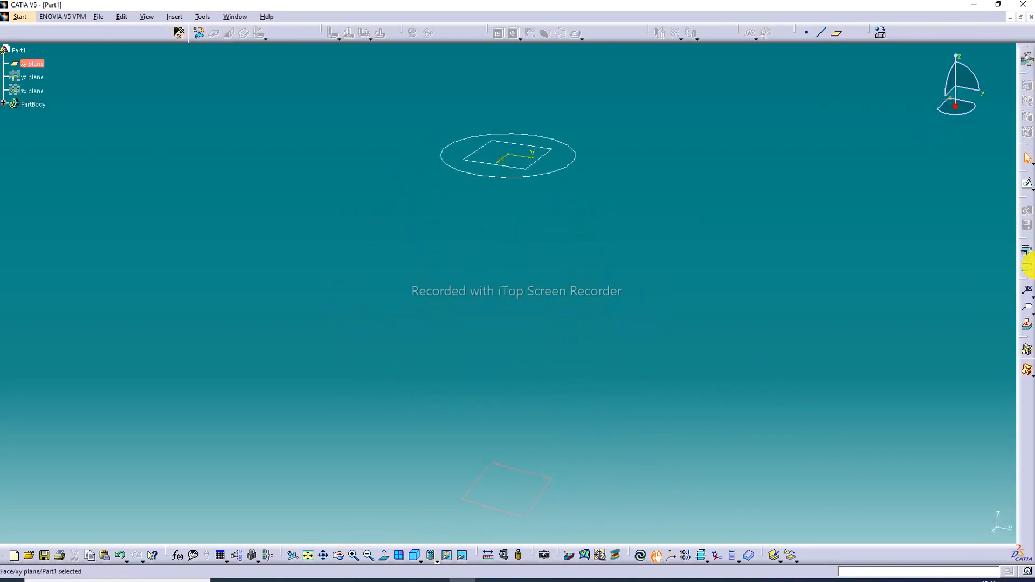
left_click(1027, 182)
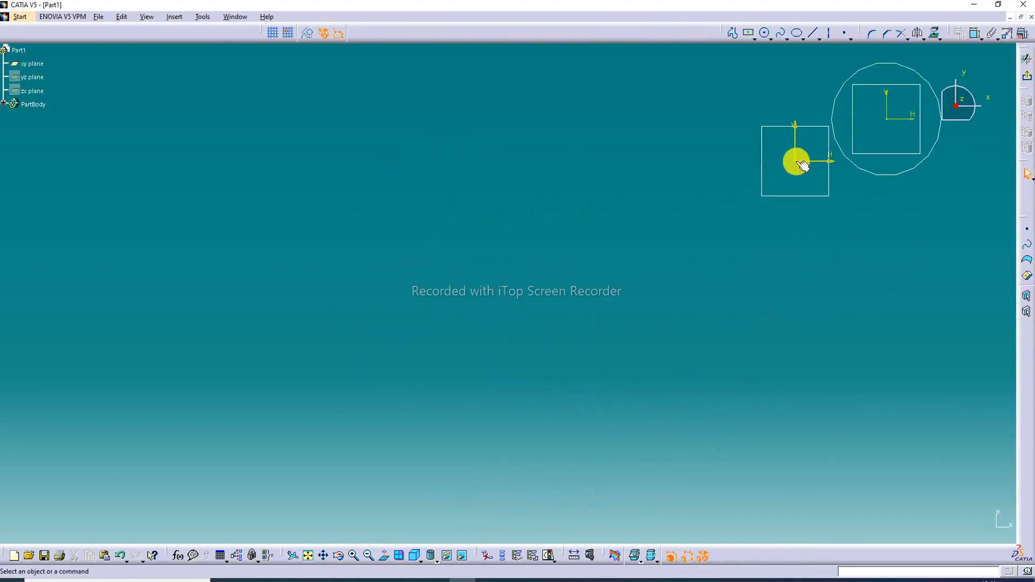
left_click(308, 555)
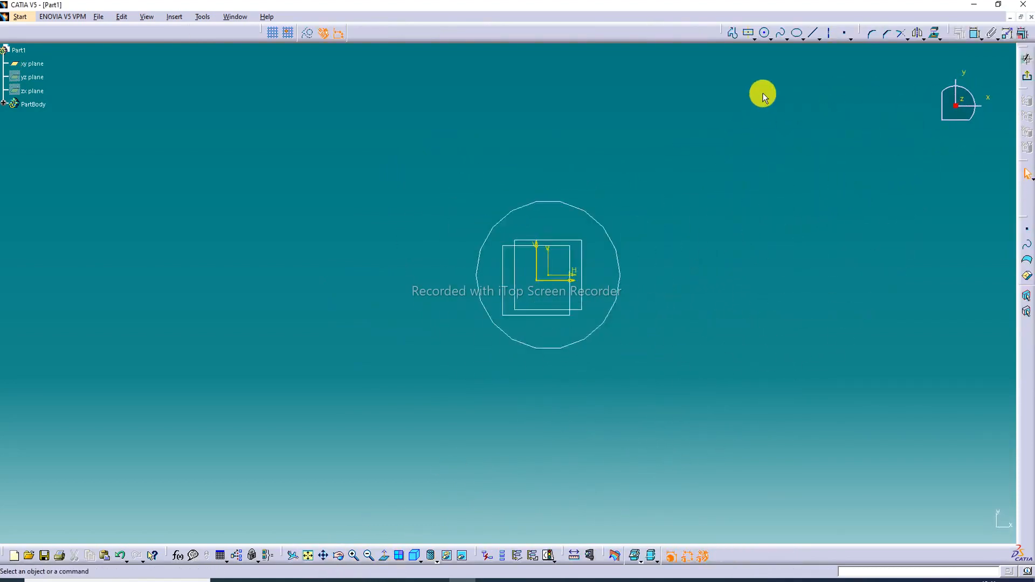
left_click(769, 37)
left_click(780, 47)
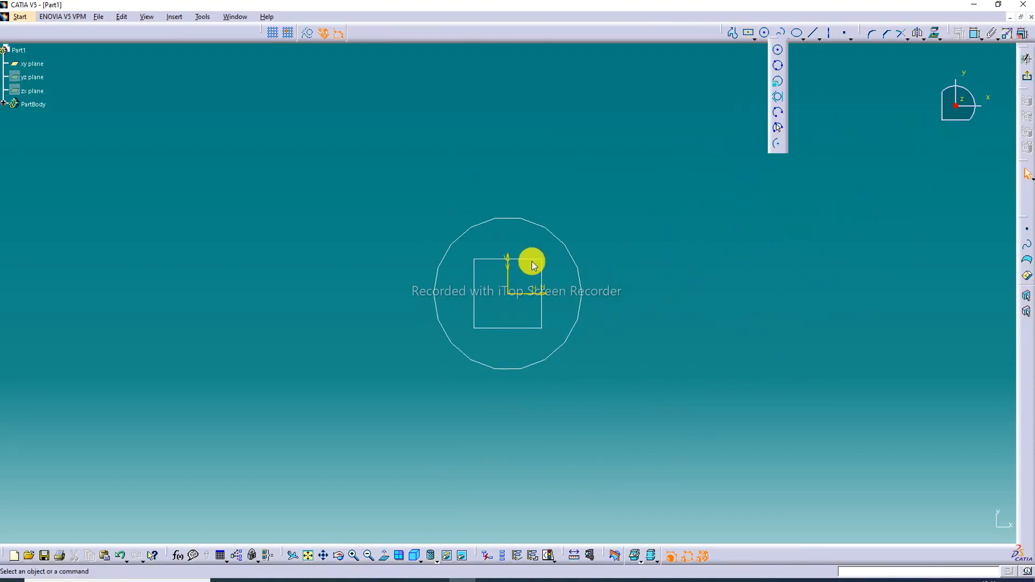
left_click(511, 292)
left_click(605, 238)
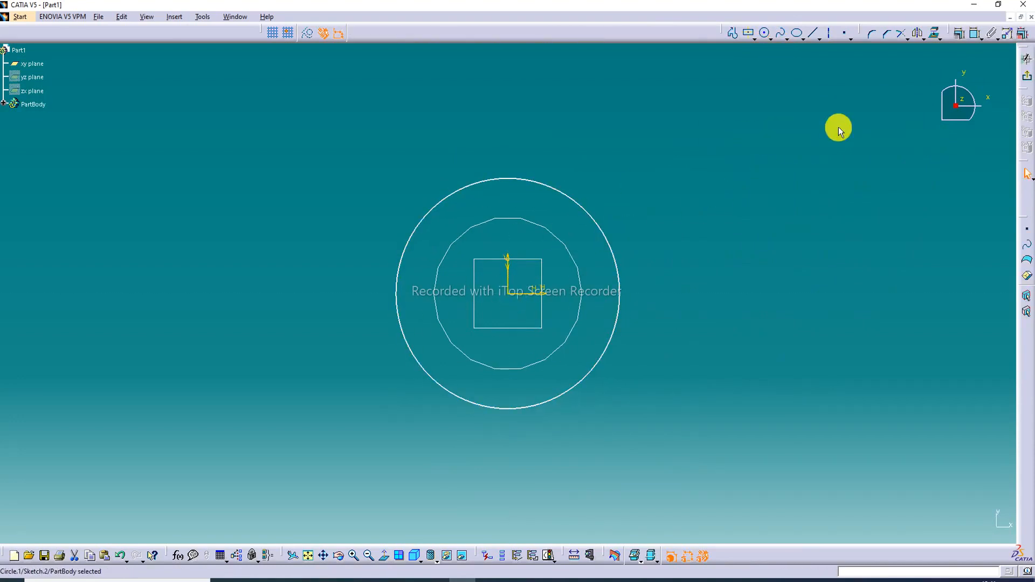
Dimension the diameter of the circle on the xy plane and set it to 42 mm.
left_click(976, 33)
left_click(621, 209)
double_click(624, 209)
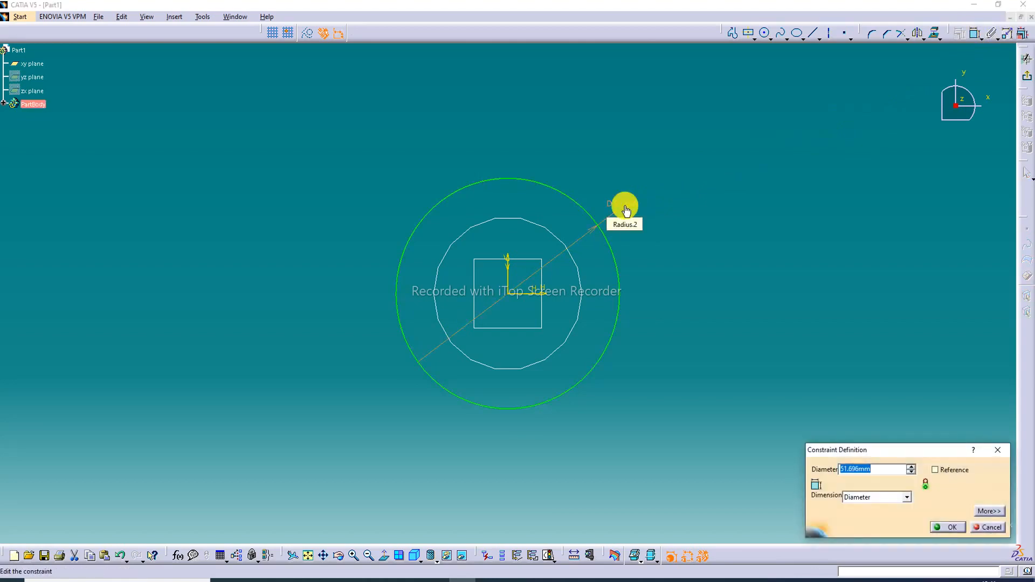
type("42")
key("Return")
left_click(680, 207)
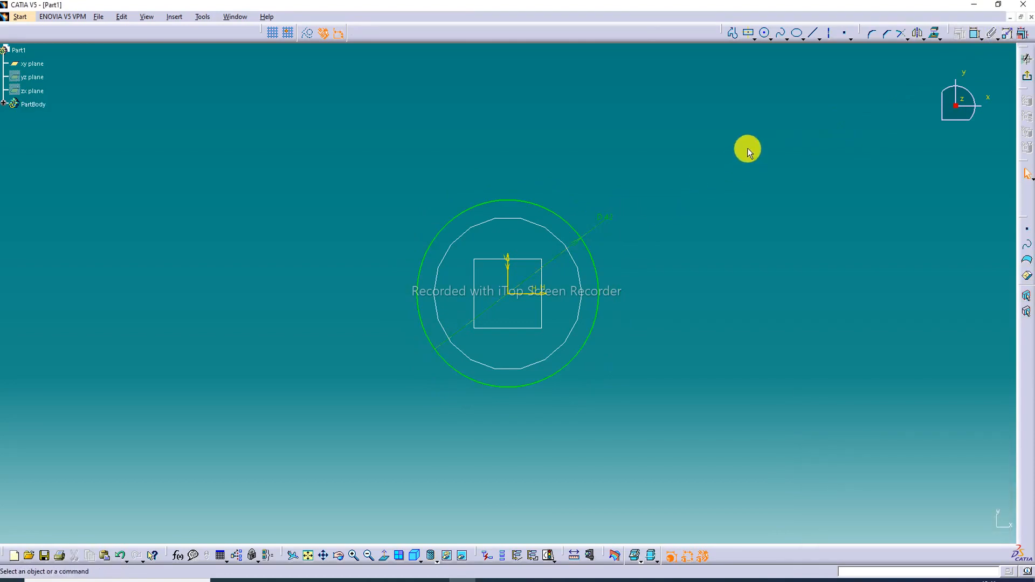
Change the diameter of the xy-plane circle to 46 mm and exit the sketch.
double_click(611, 219)
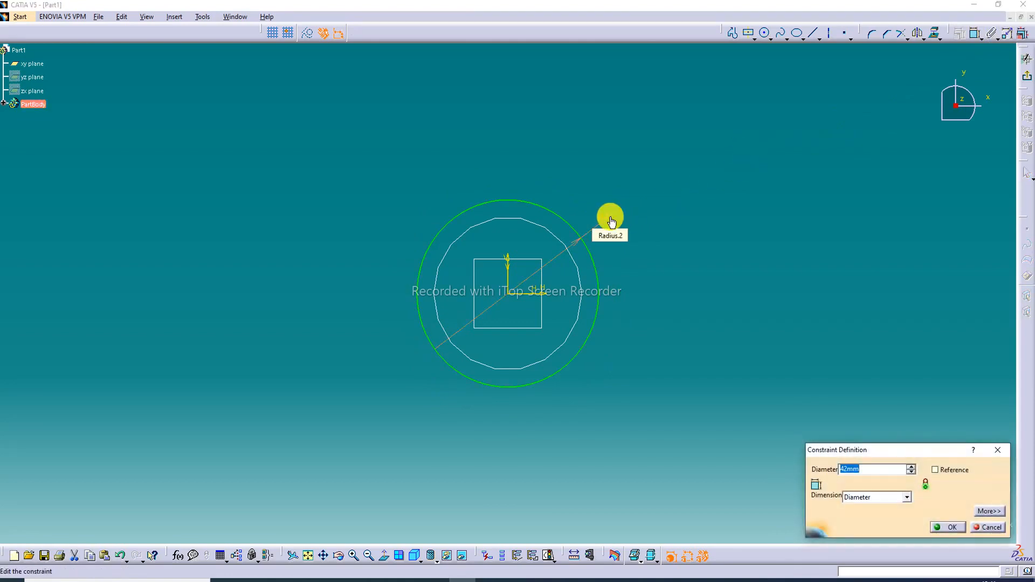
type("46")
key("Return")
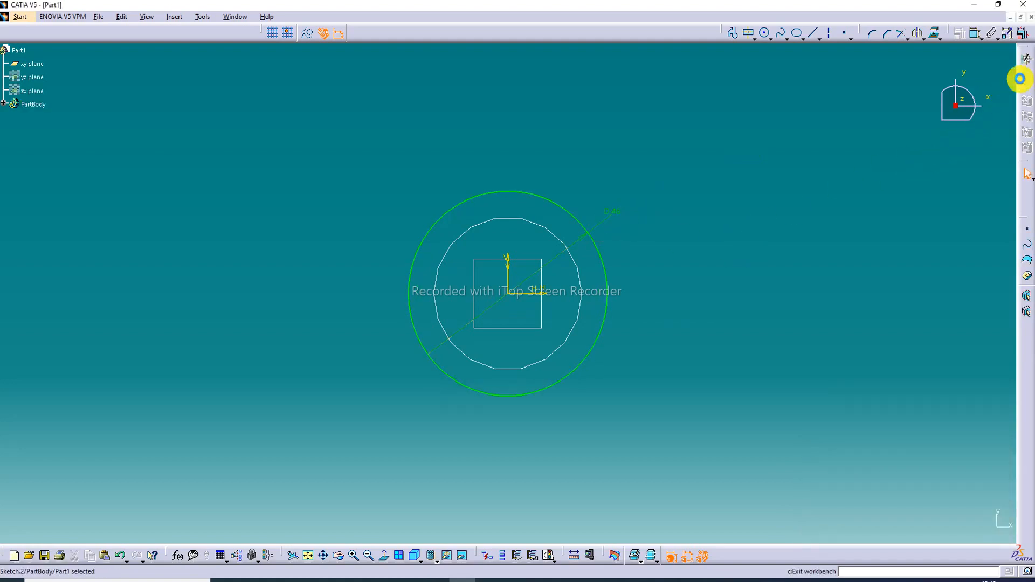
left_click(1027, 76)
left_click(740, 157)
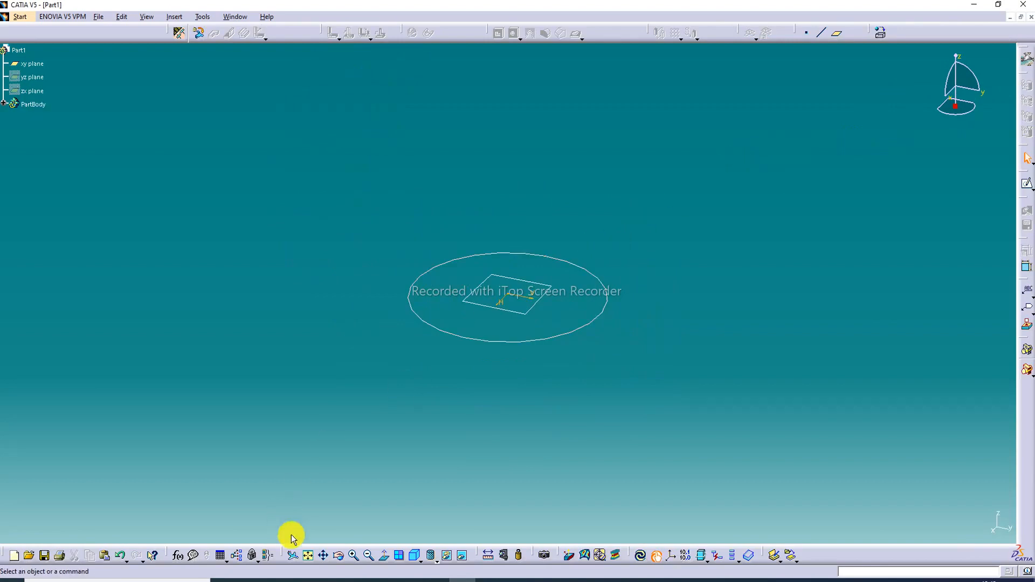
left_click(308, 555)
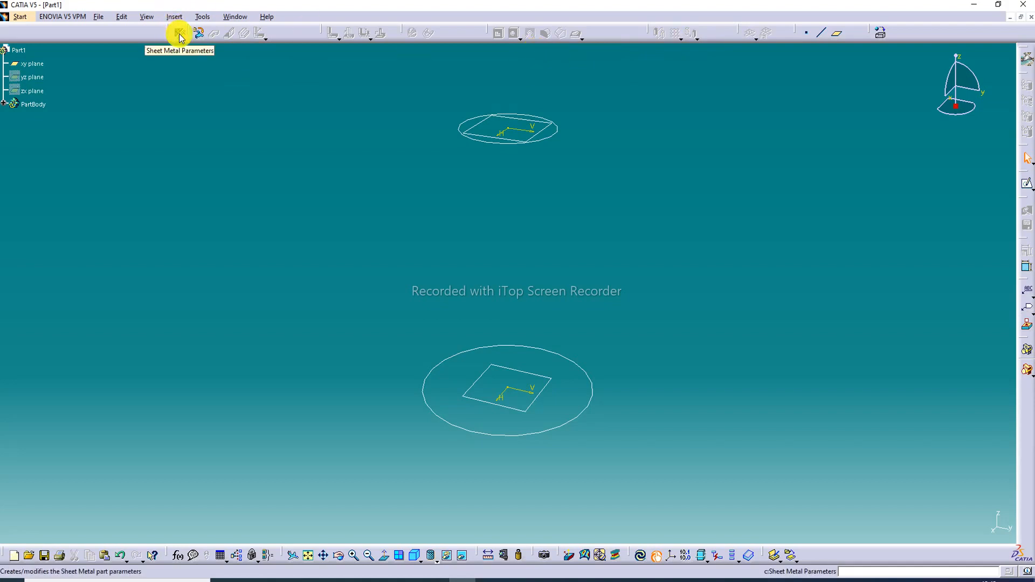
Define the part's sheet metal parameters with a thickness of 2 mm, keeping the default bend radius.
left_click(179, 33)
left_click(179, 34)
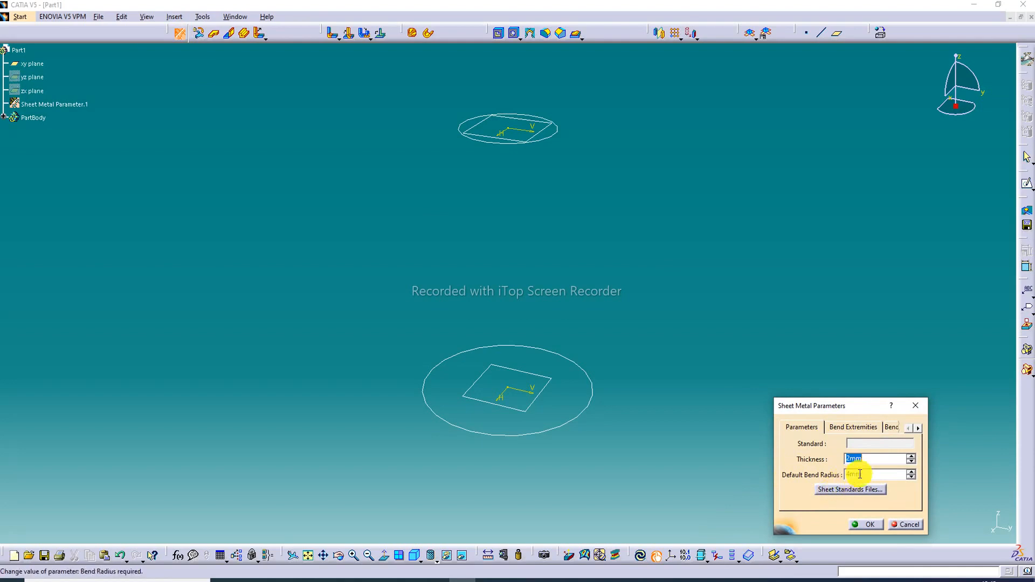
left_click(870, 523)
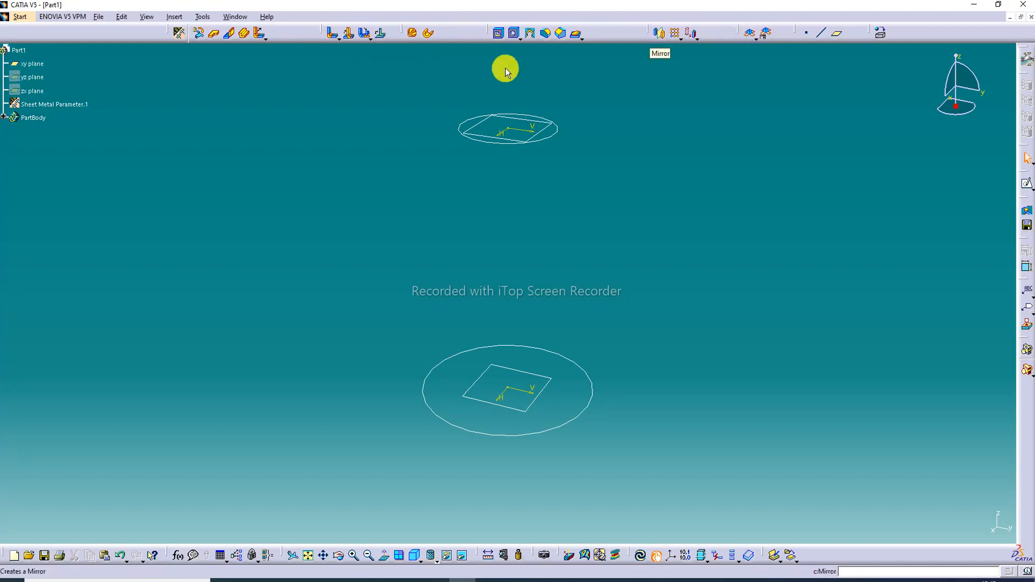
left_click(415, 34)
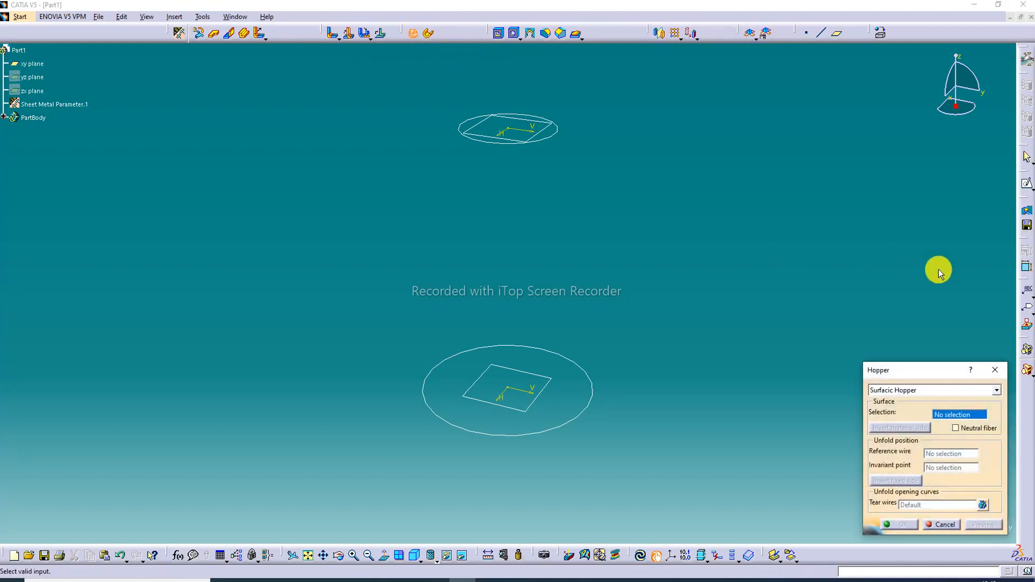
left_click(920, 392)
left_click(919, 406)
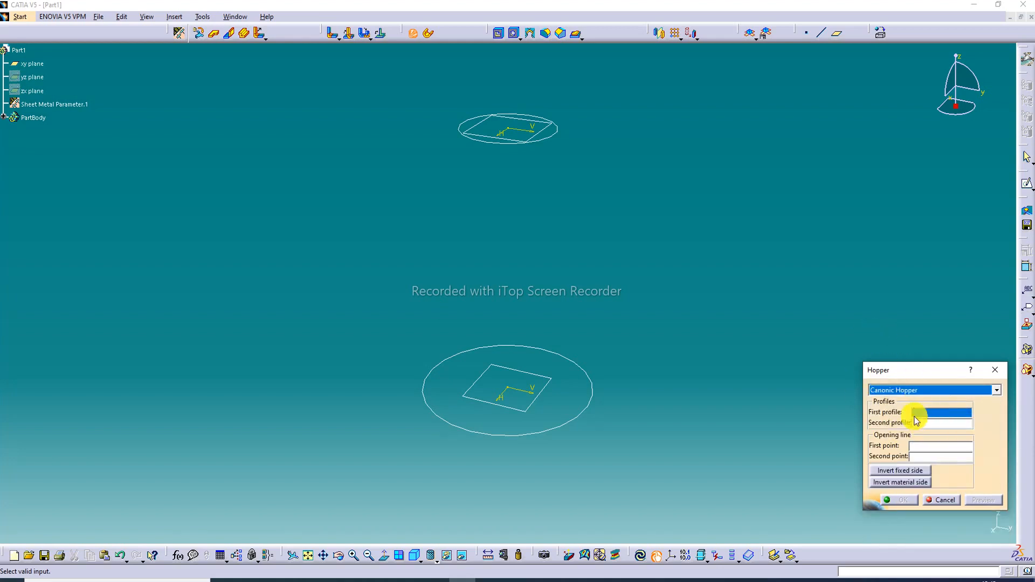
left_click(998, 368)
Create a point on each circle's curve, at a length of about 62.1 mm on the 24 mm circle and 119.0 mm on the 46 mm circle.
middle_click_drag(688, 145, 698, 185)
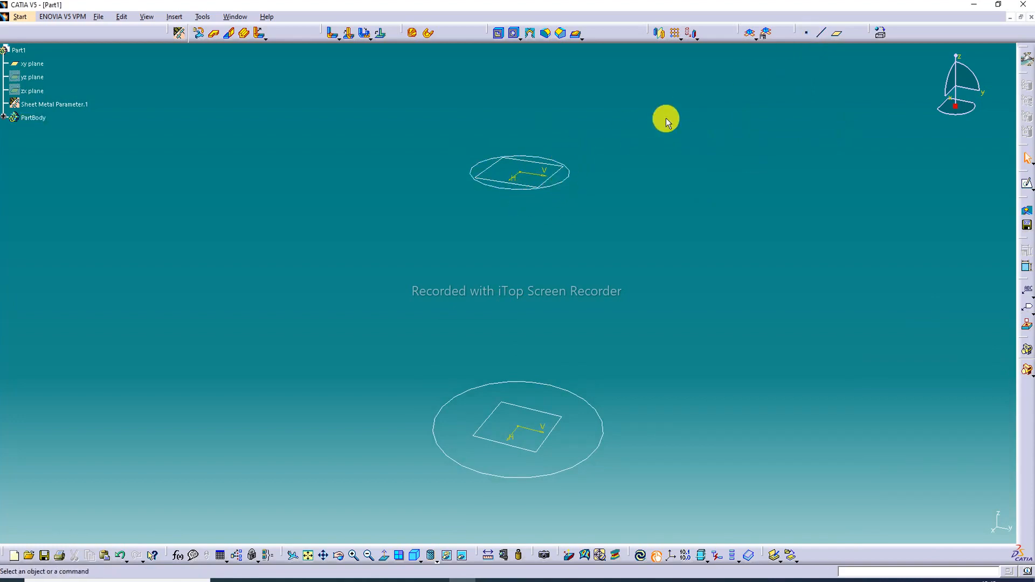
left_click(806, 33)
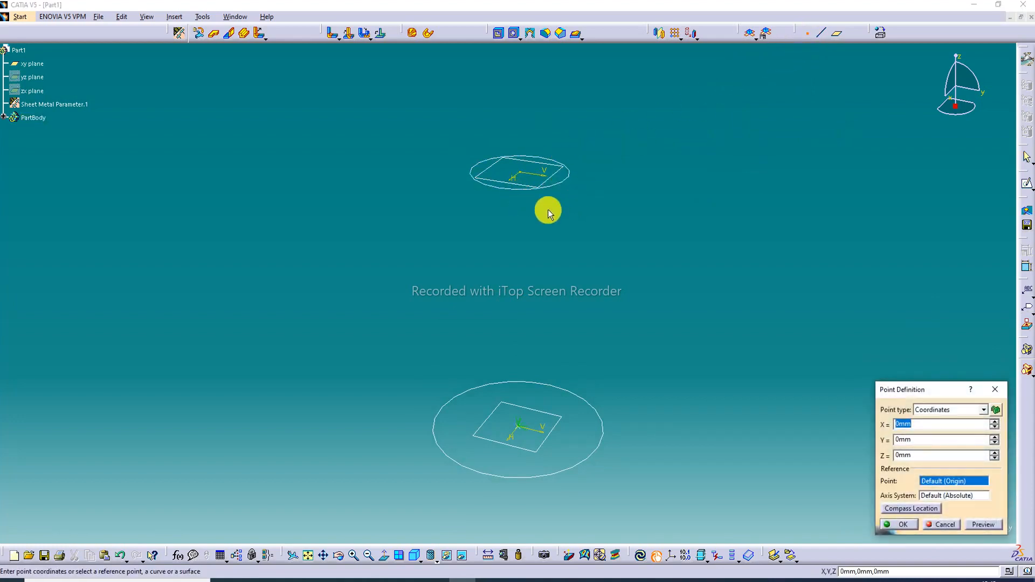
left_click(557, 185)
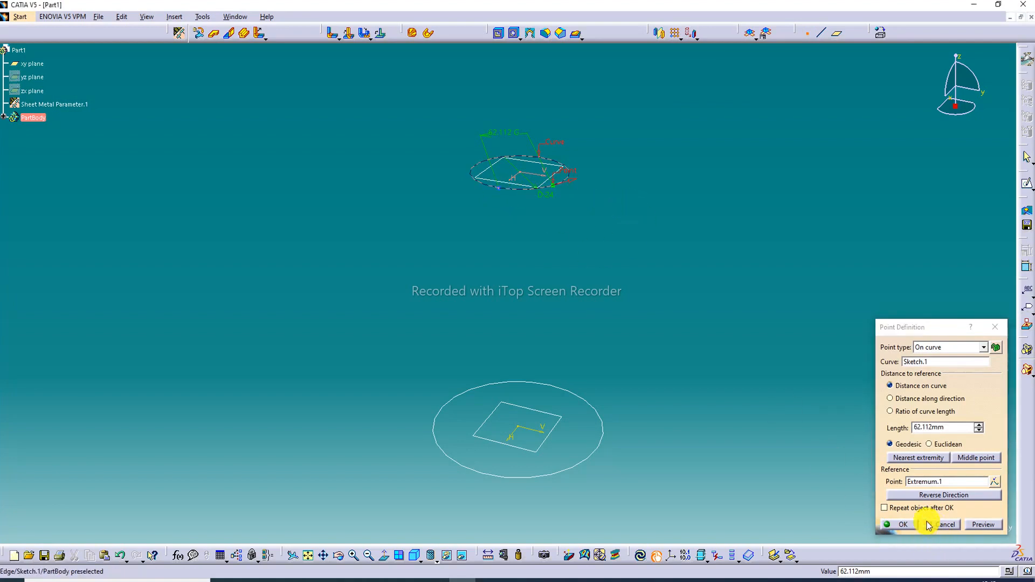
left_click(899, 524)
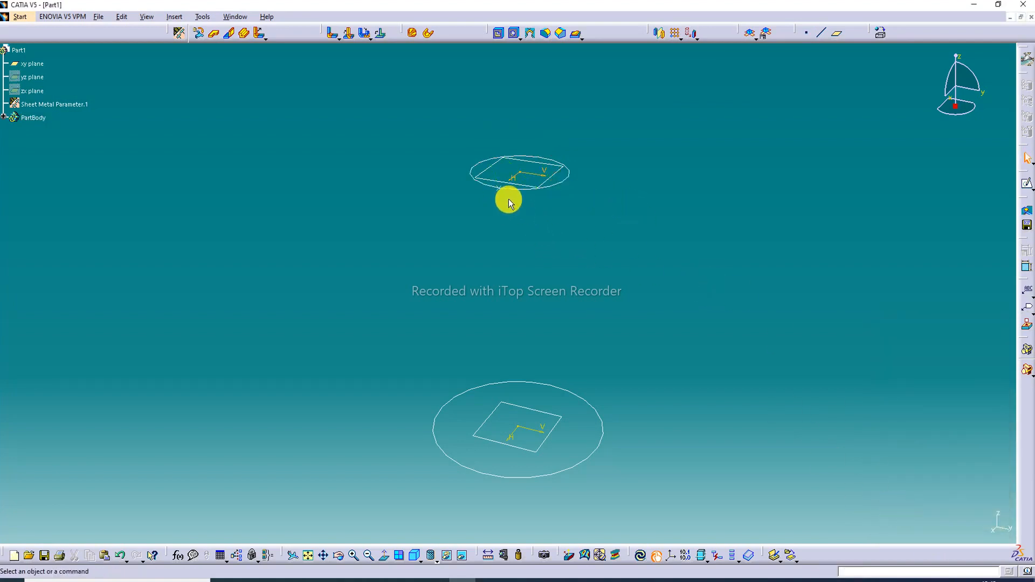
left_click(807, 35)
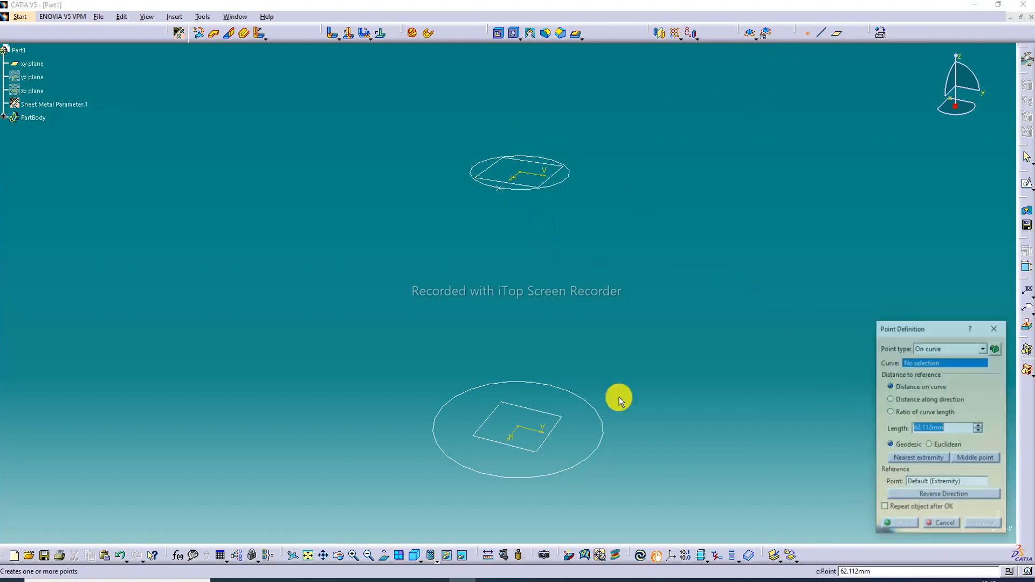
left_click(571, 467)
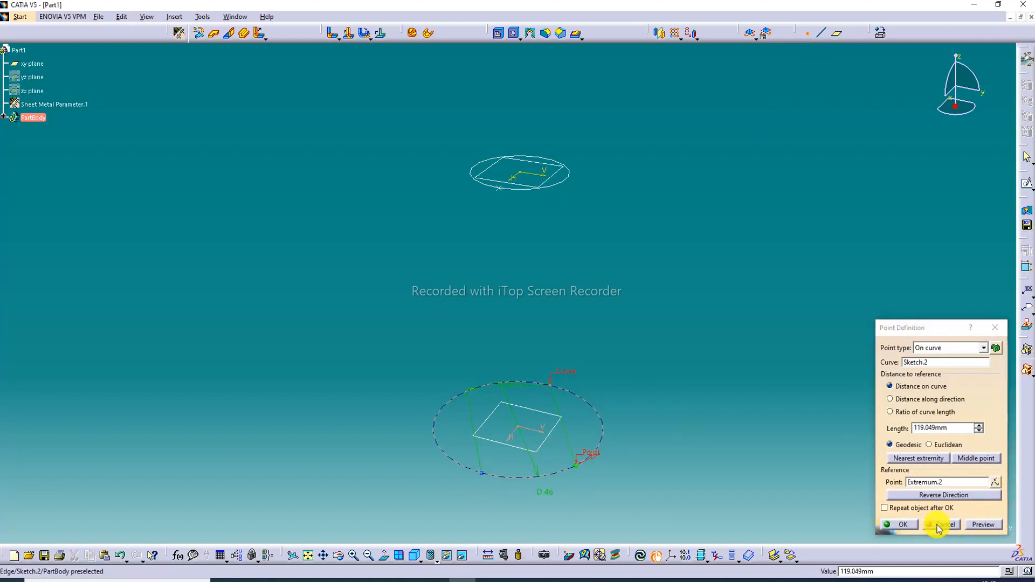
left_click(908, 522)
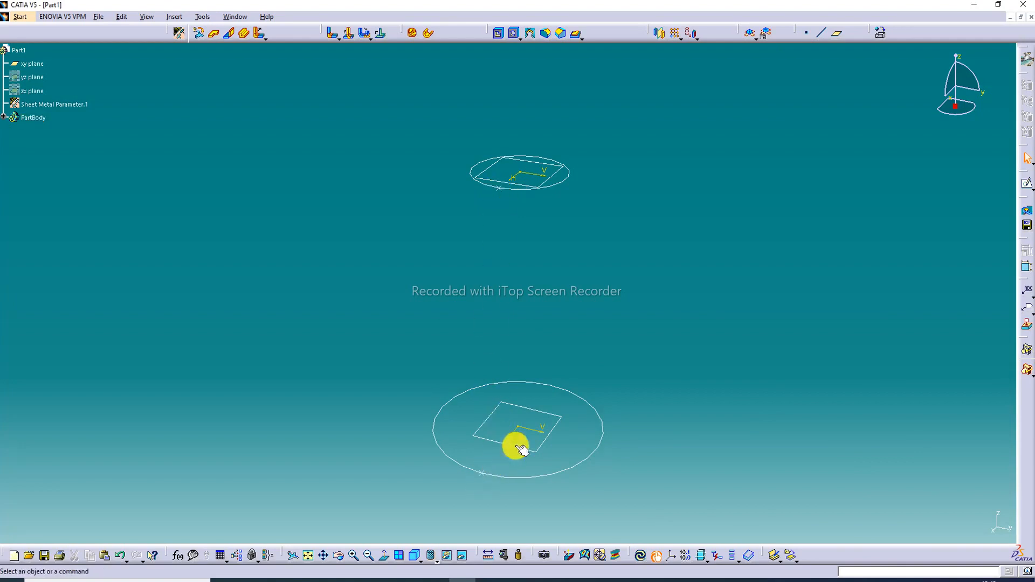
Create a Canonic Hopper between the upper and lower circle sketches, using the two curve points as its opening line.
left_click(413, 36)
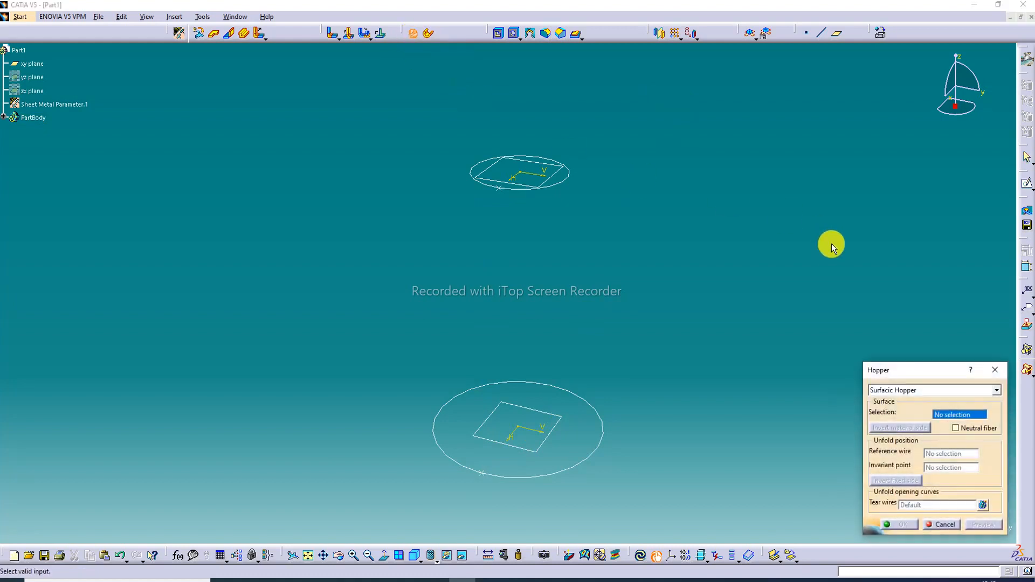
left_click(918, 392)
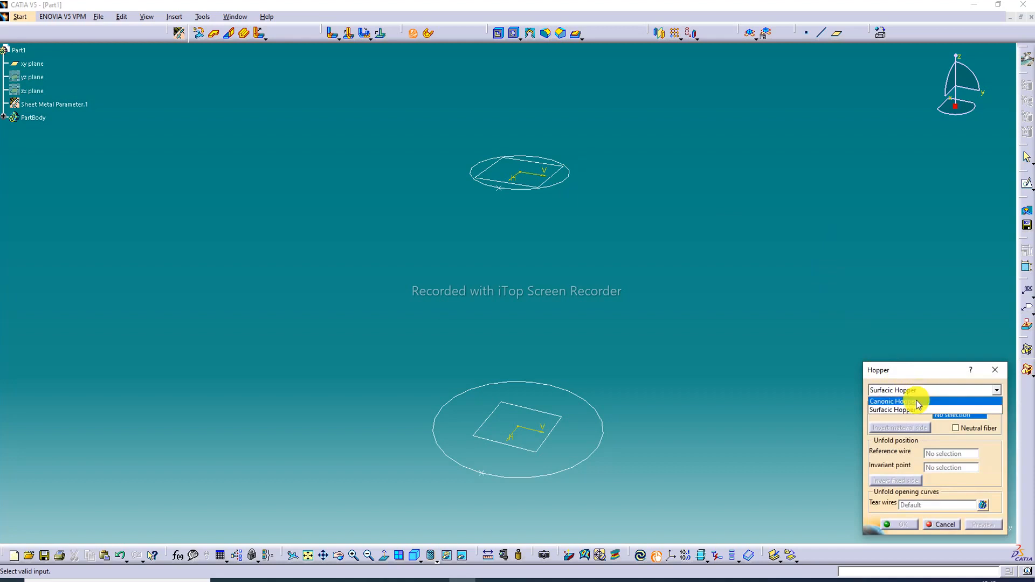
left_click(917, 402)
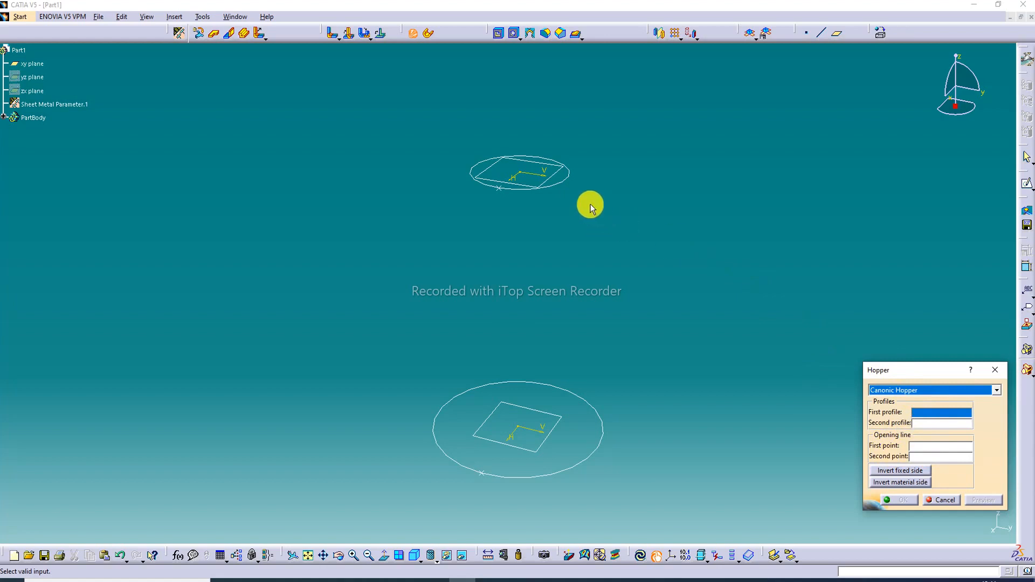
left_click(567, 179)
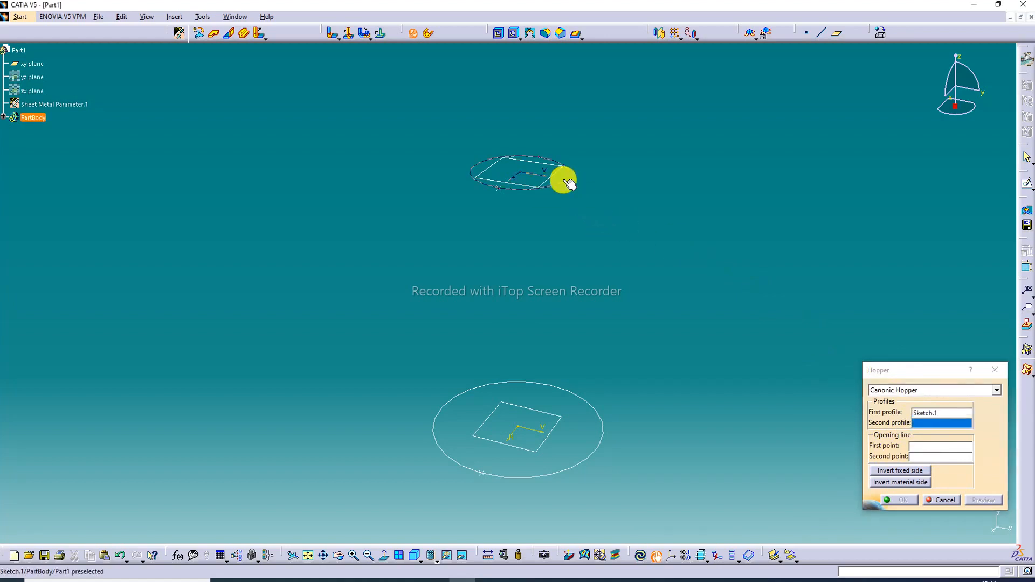
left_click(601, 438)
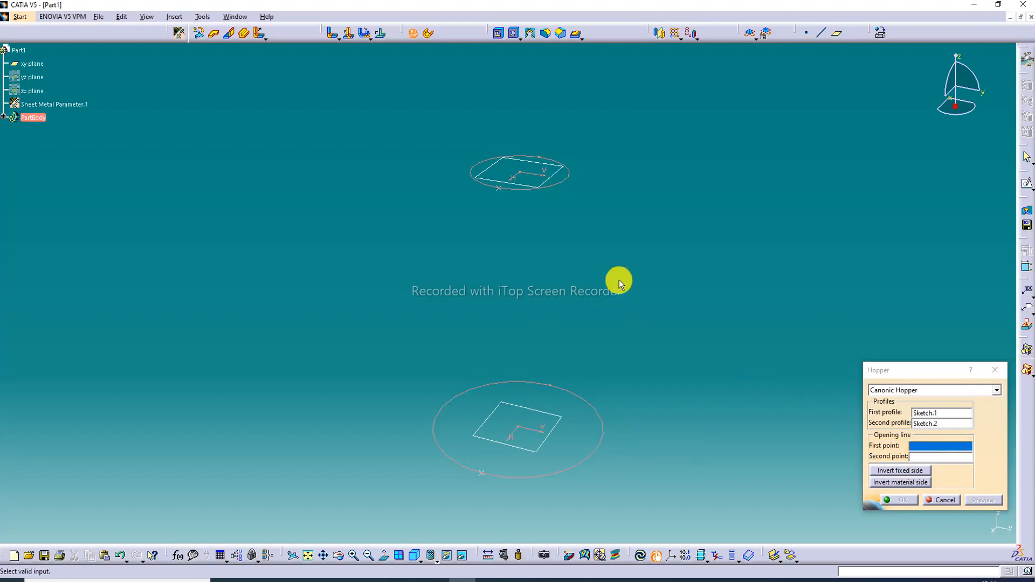
left_click(498, 189)
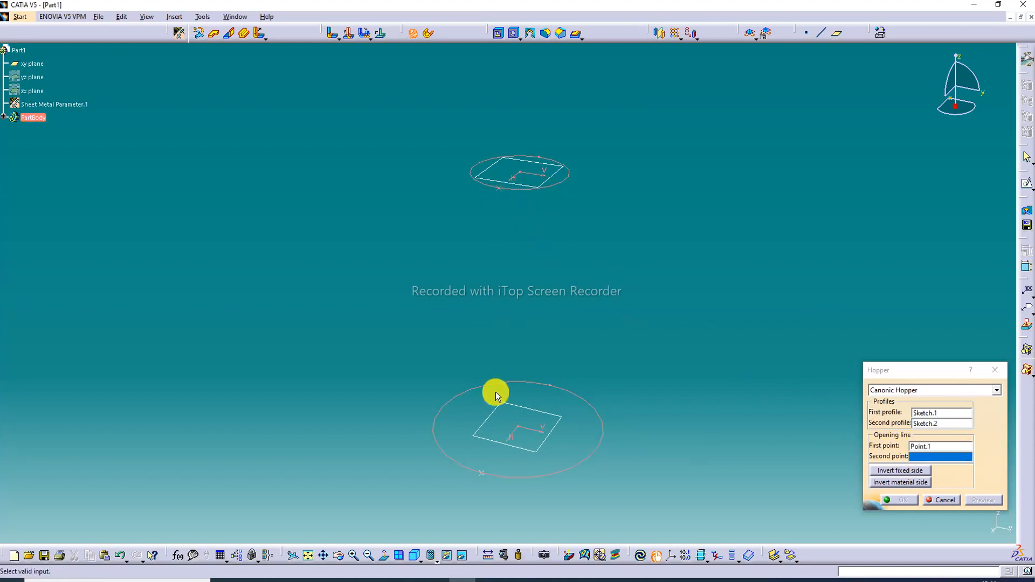
left_click(483, 476)
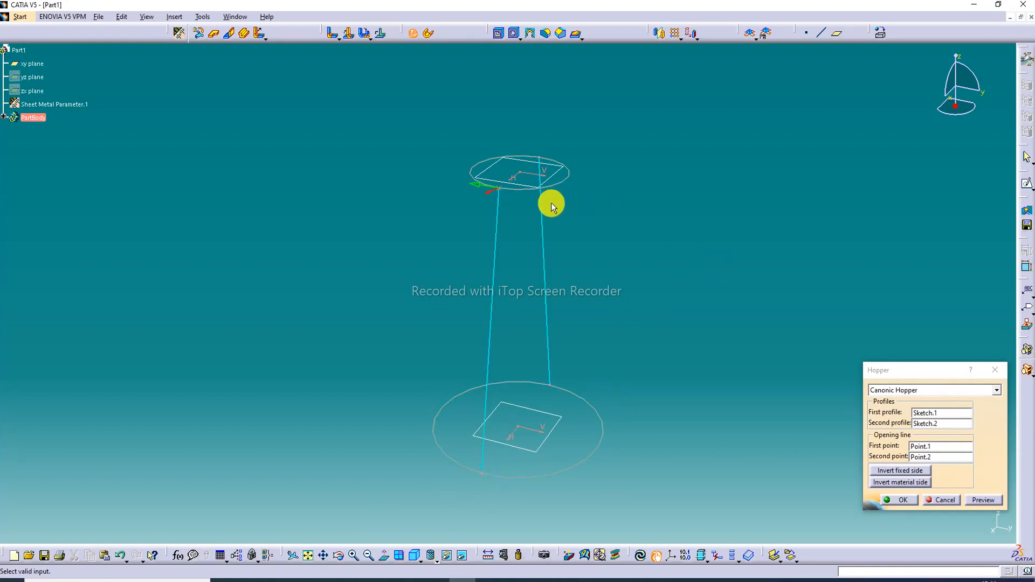
middle_click_drag(551, 204, 518, 242)
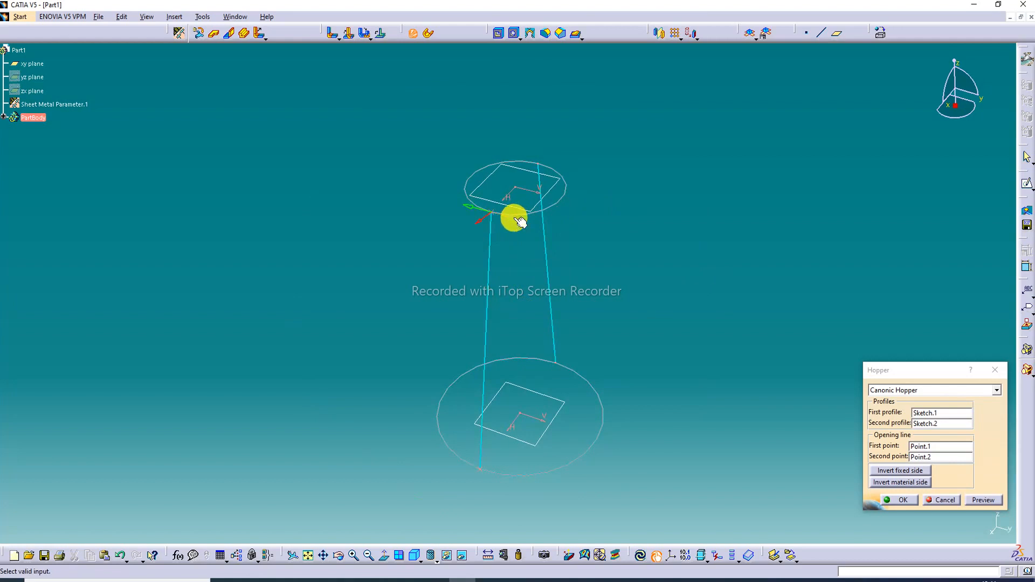
left_click(984, 501)
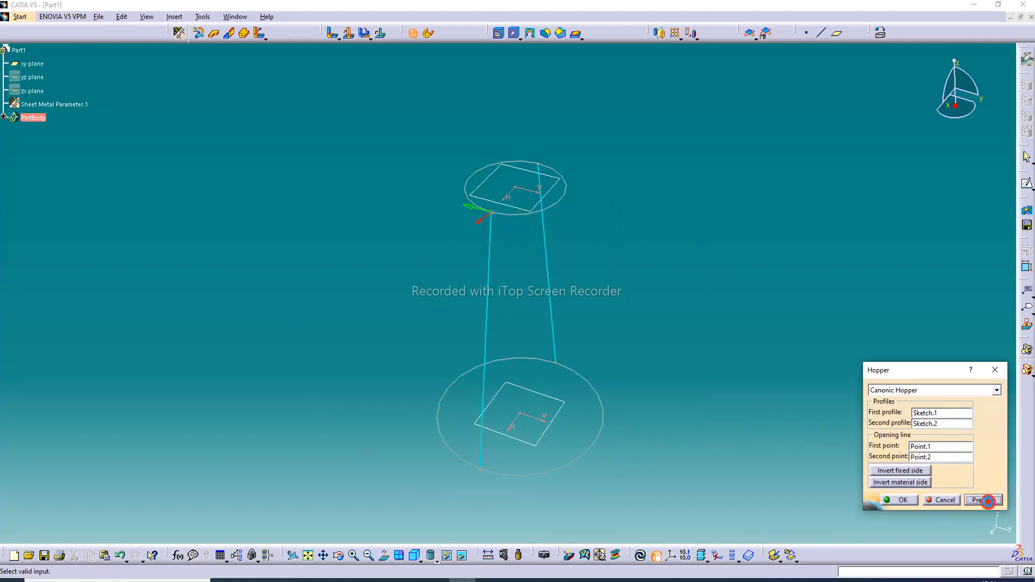
left_click(904, 499)
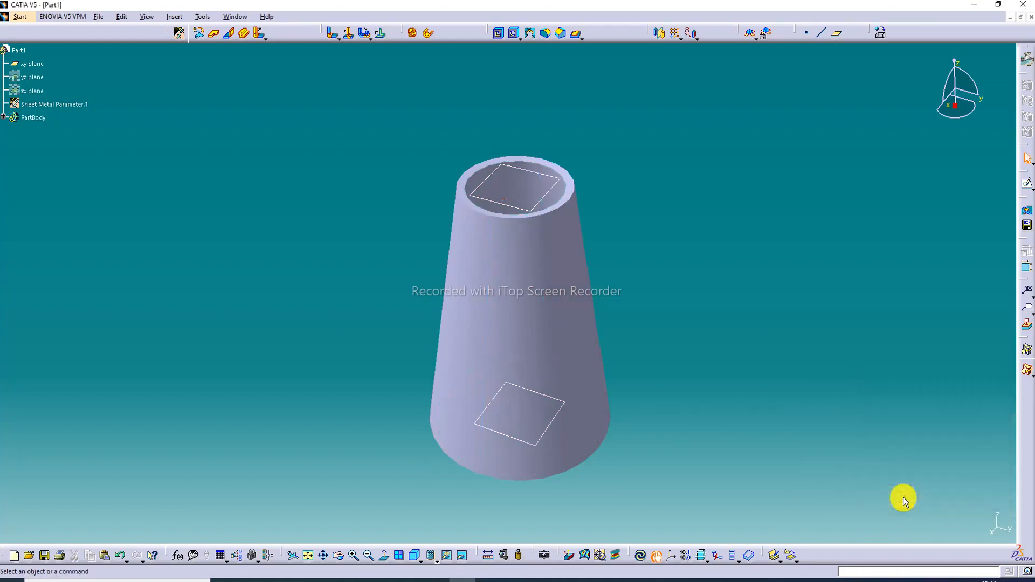
Try inverting the canonic hopper's fixed side and material side, and return both to their original directions.
double_click(545, 311)
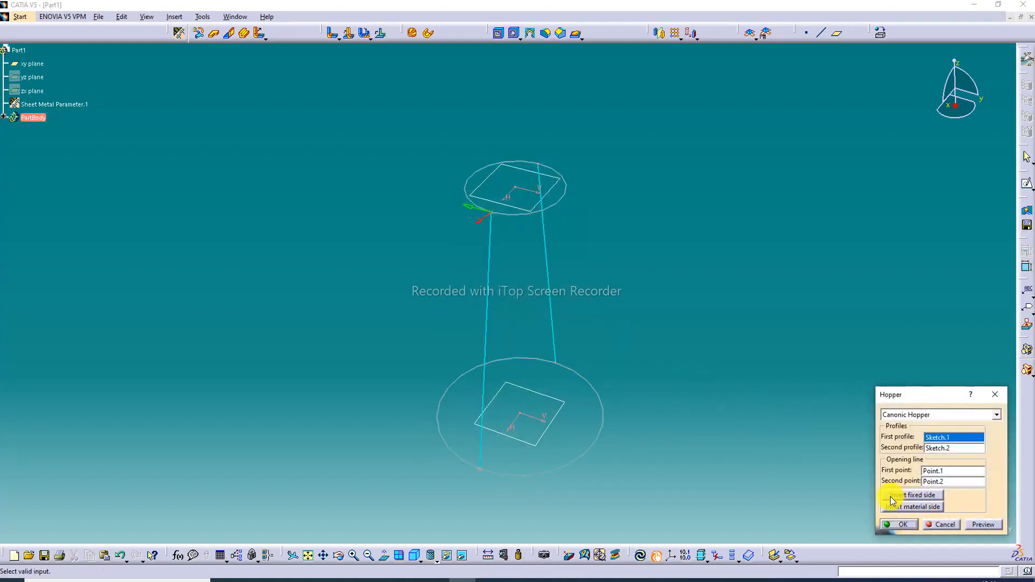
left_click(918, 497)
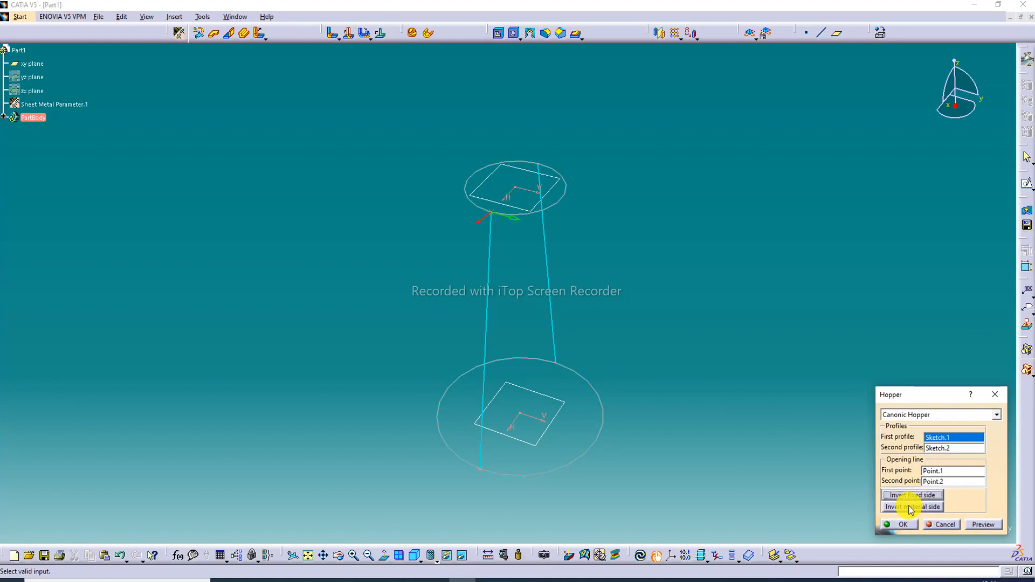
left_click(911, 508)
left_click(909, 507)
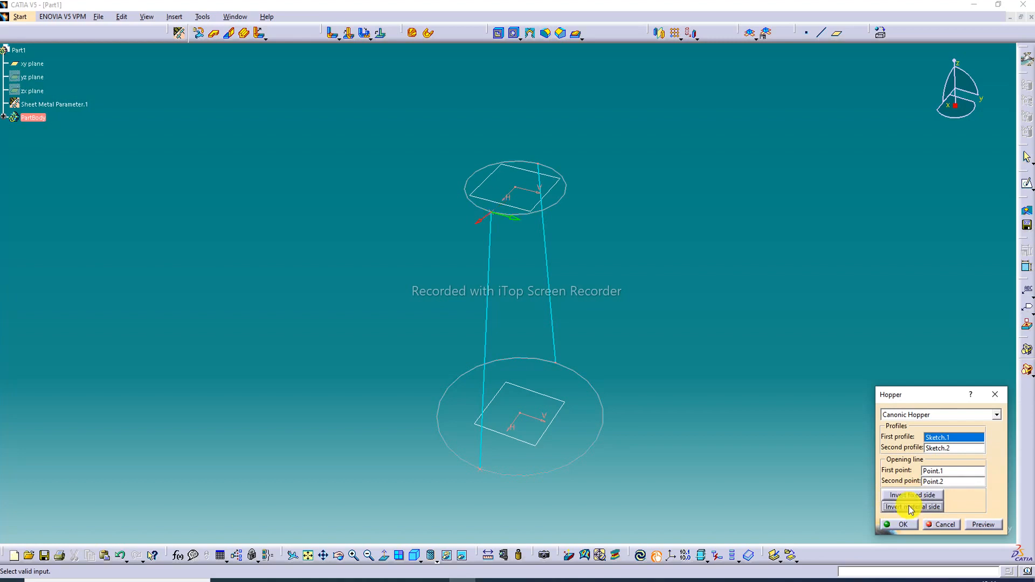
left_click(922, 495)
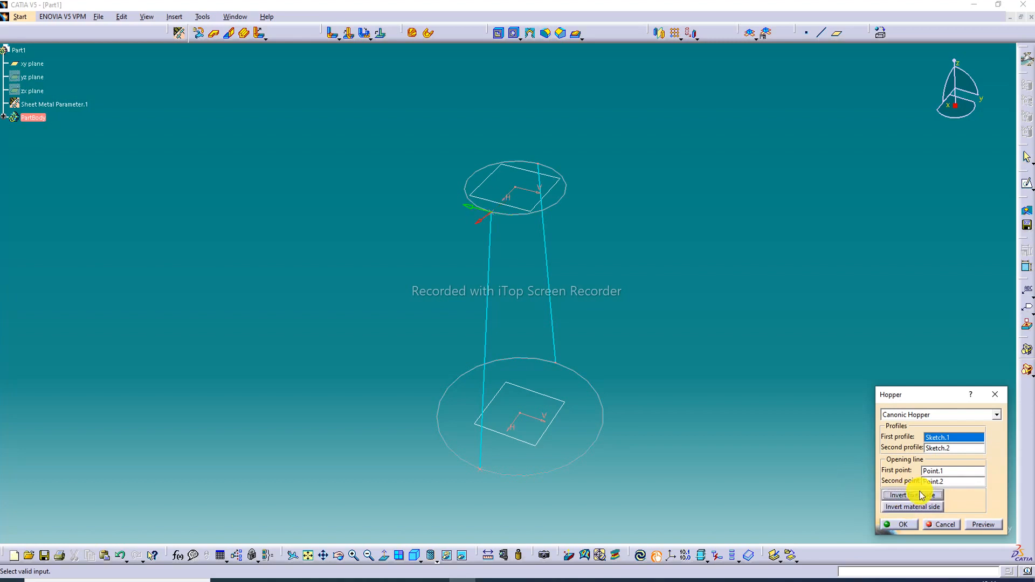
left_click(985, 525)
left_click(911, 526)
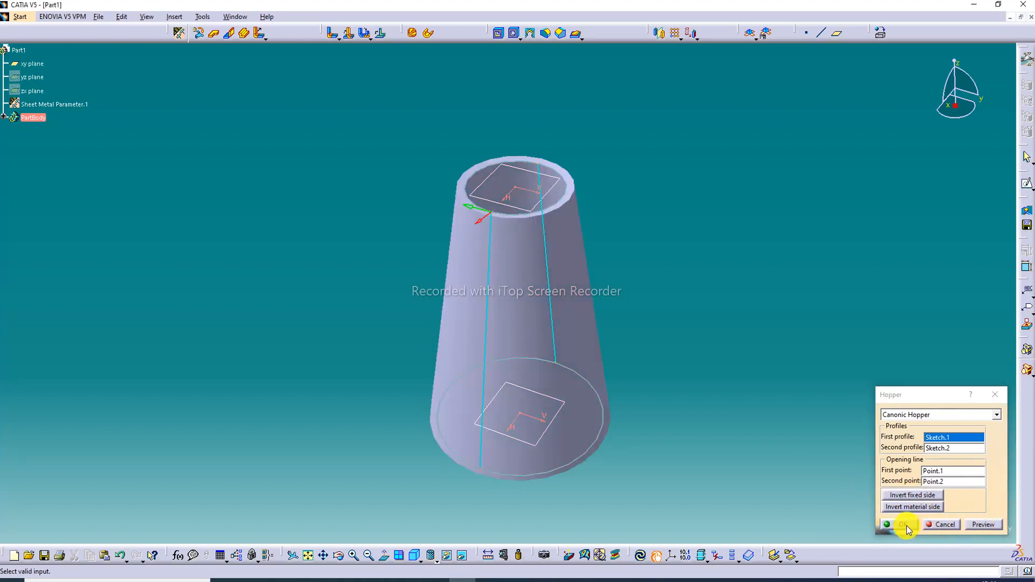
Hide the offset plane at the hopper's upper end and the xy plane at its base.
right_click(540, 200)
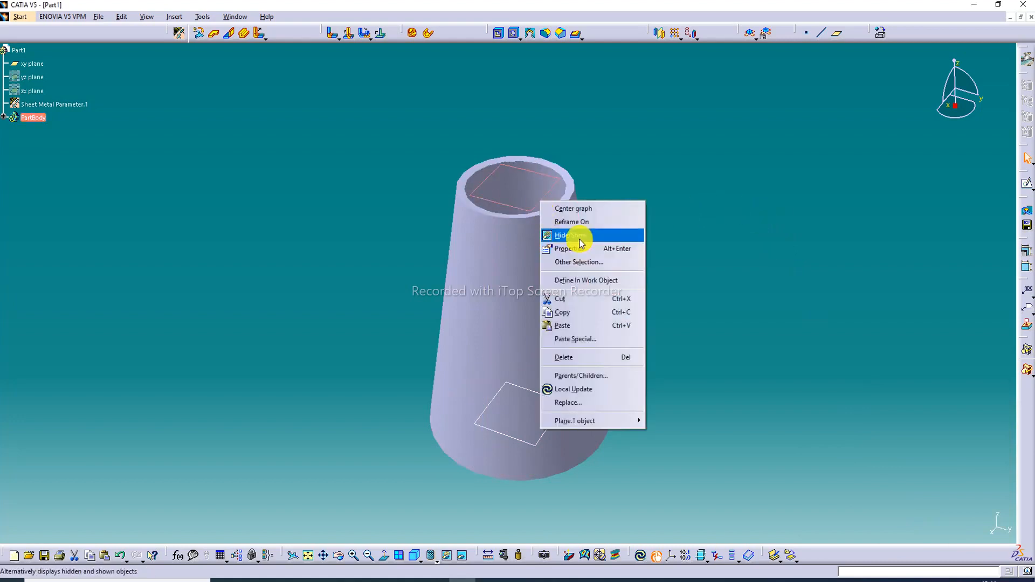
left_click(582, 236)
left_click(555, 417)
right_click(555, 418)
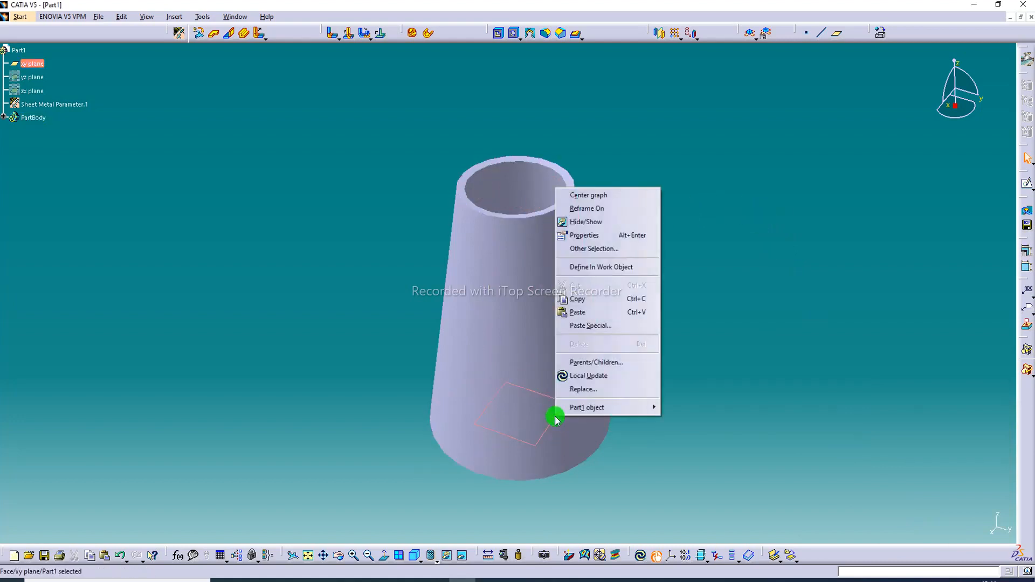
left_click(583, 222)
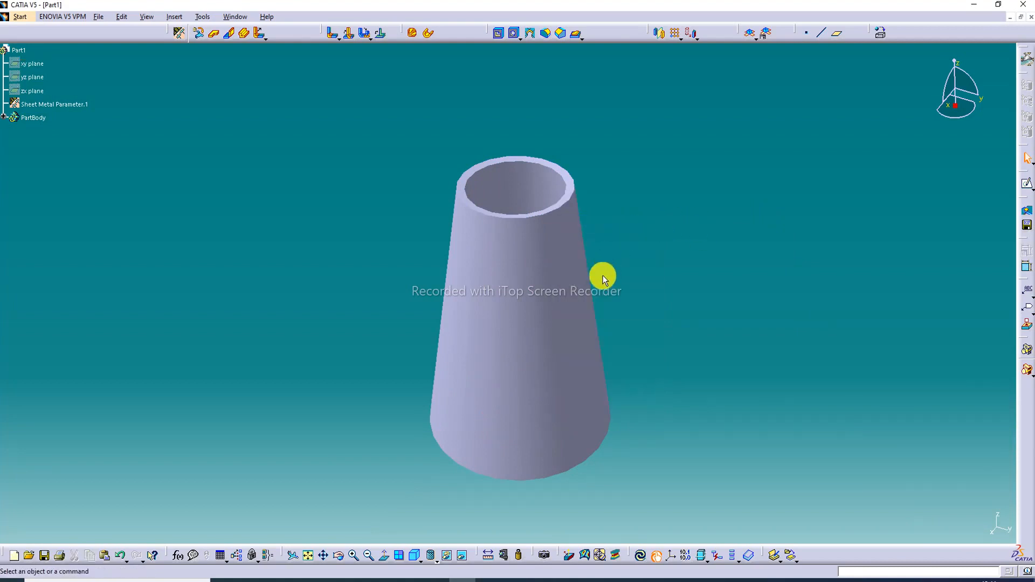
Display the hopper shaded with edges to inspect its opening line, and switch the view mode to shading with material.
middle_click_drag(603, 276, 593, 227)
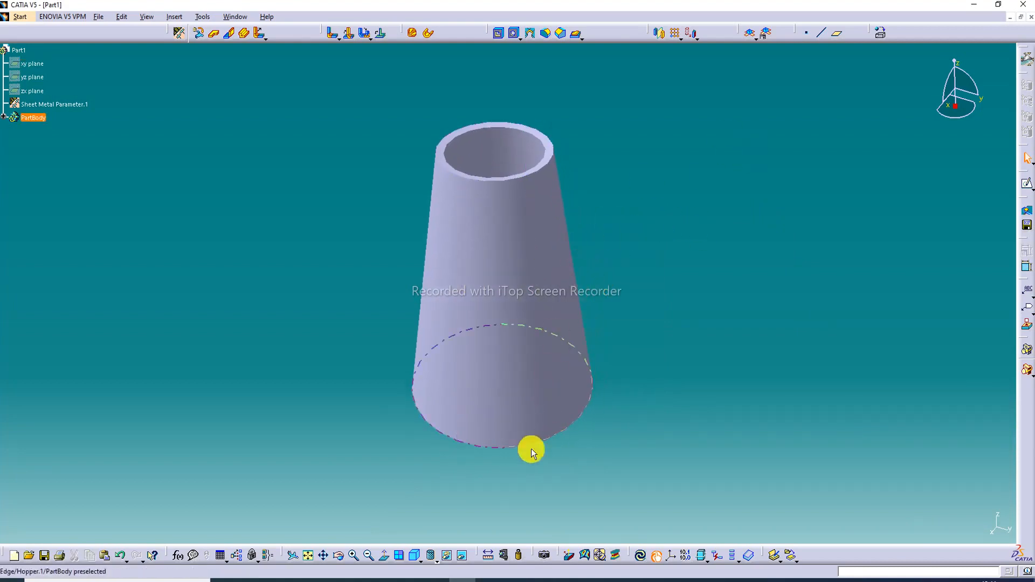
left_click(436, 558)
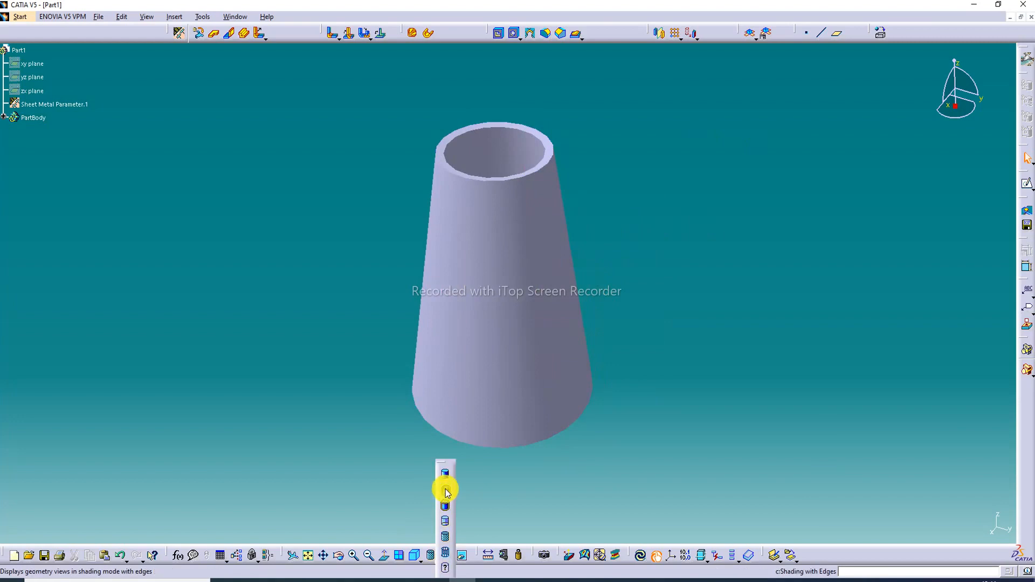
left_click(445, 491)
mouse_move(616, 244)
middle_mouse_down()
mouse_move(428, 381)
mouse_move(568, 153)
mouse_move(683, 223)
mouse_move(615, 129)
mouse_move(600, 233)
middle_mouse_up()
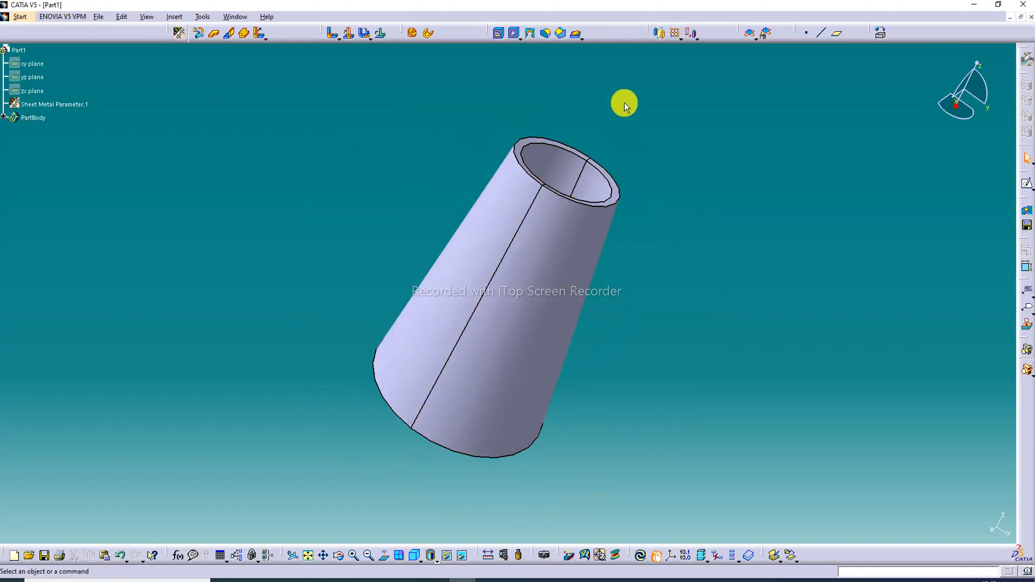
left_click(437, 561)
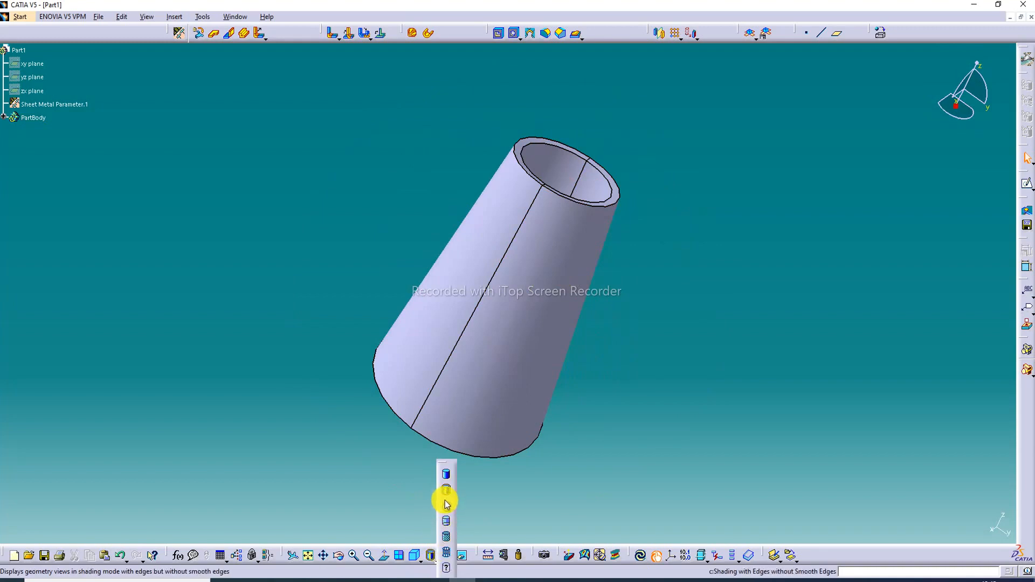
left_click(446, 536)
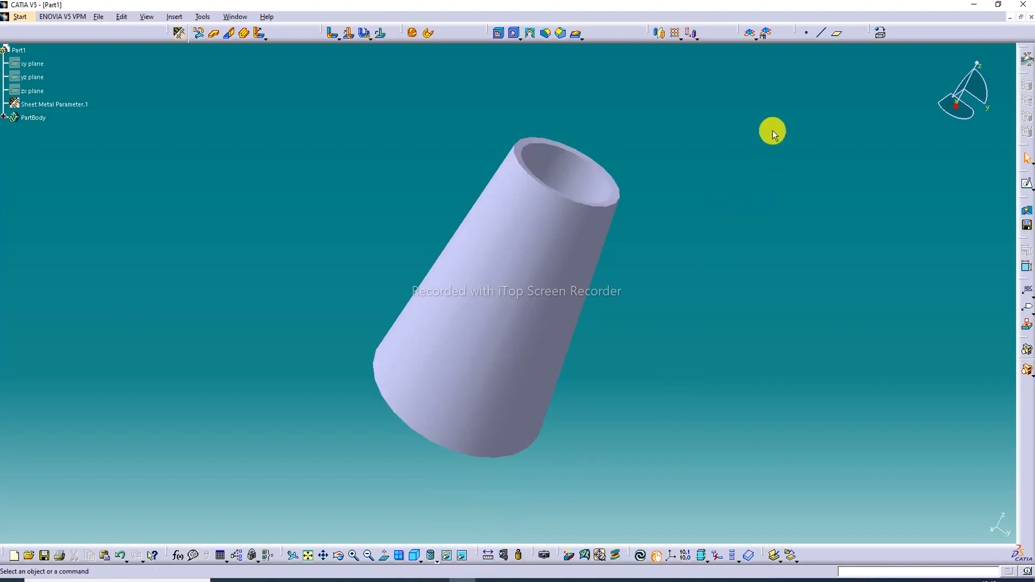
Apply the Steel material from the Metal family of the default material catalog to the hopper's body.
left_click(880, 34)
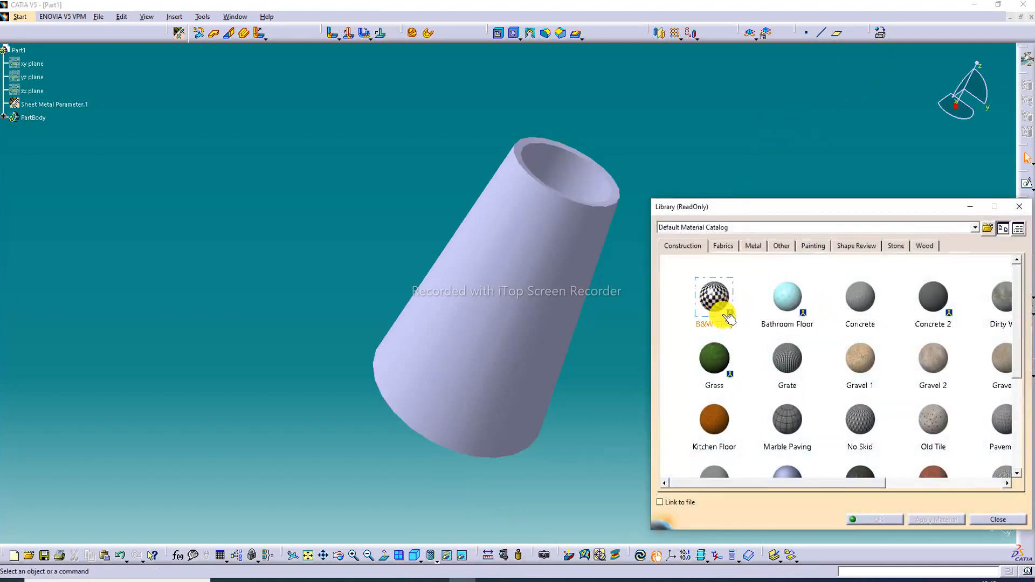
left_click(754, 245)
scroll(749, 383, "down", 1)
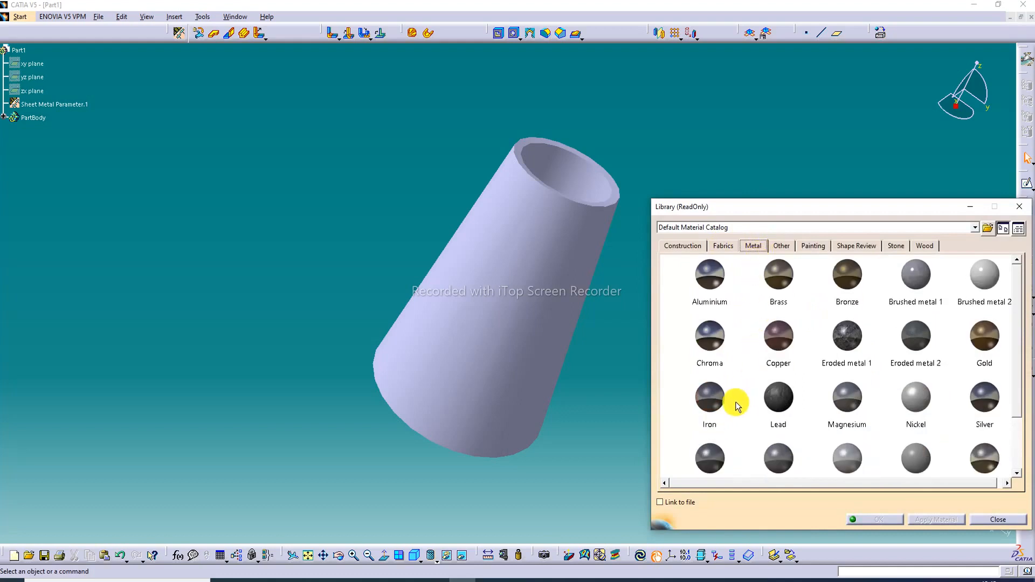
left_click(720, 458)
left_click_drag(718, 436, 563, 316)
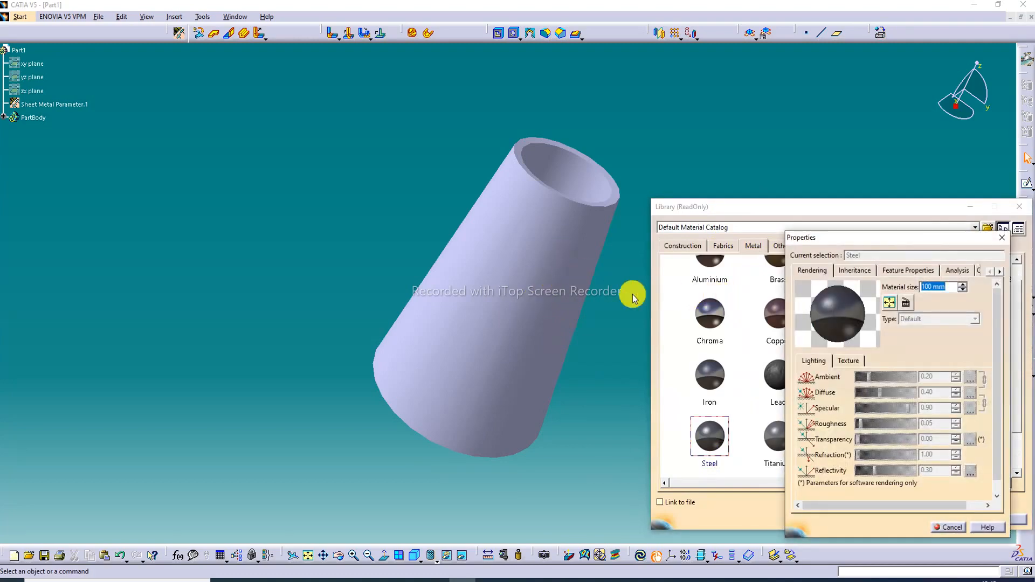
left_click(1002, 238)
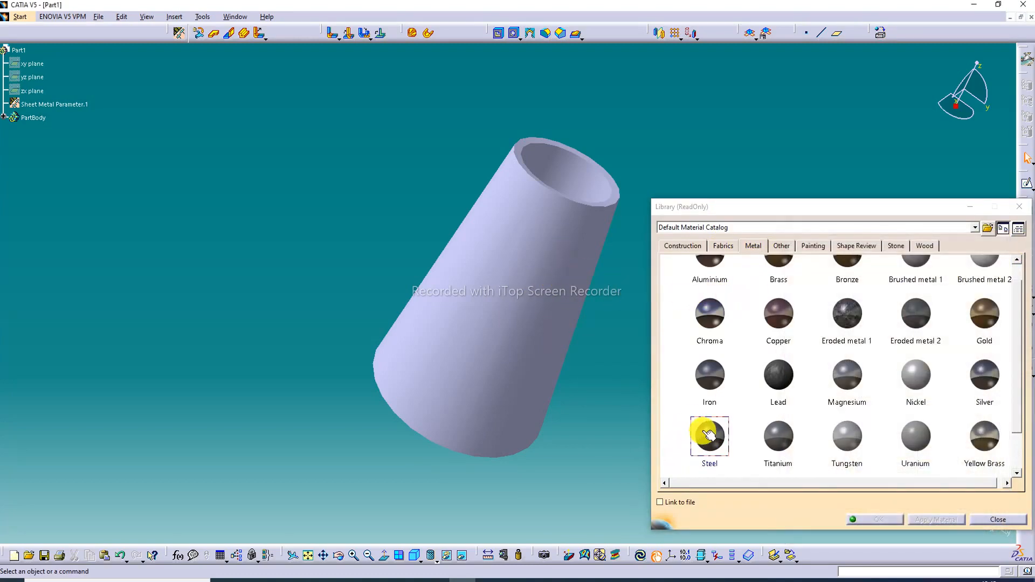
left_click_drag(708, 434, 515, 351)
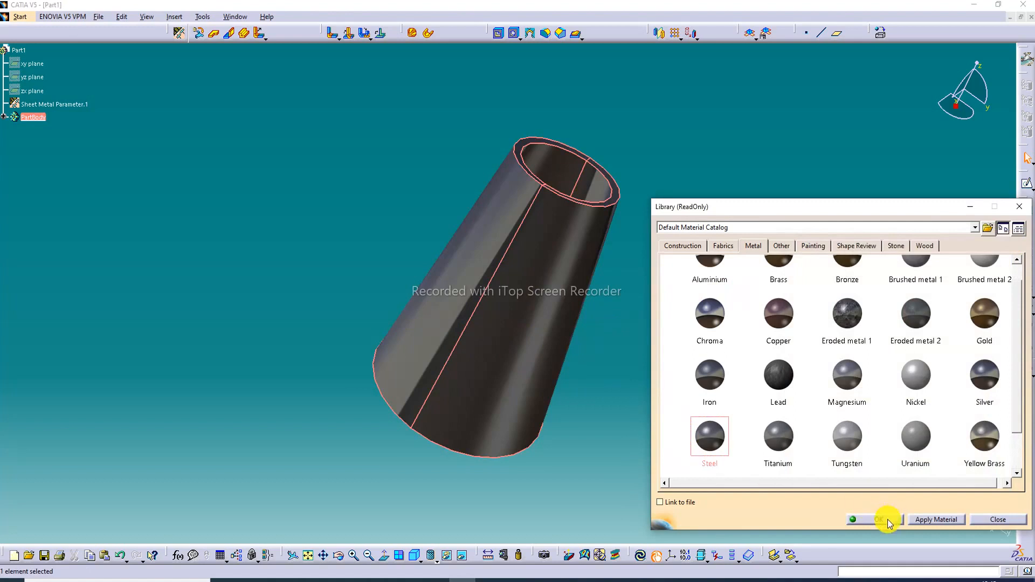
left_click(888, 520)
middle_click_drag(585, 317, 580, 365)
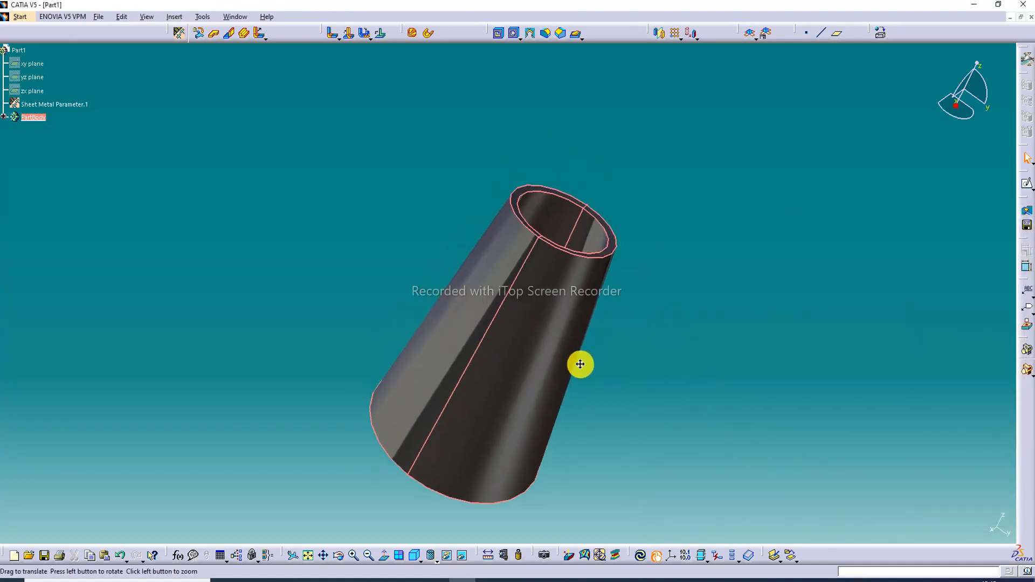
left_click(710, 279)
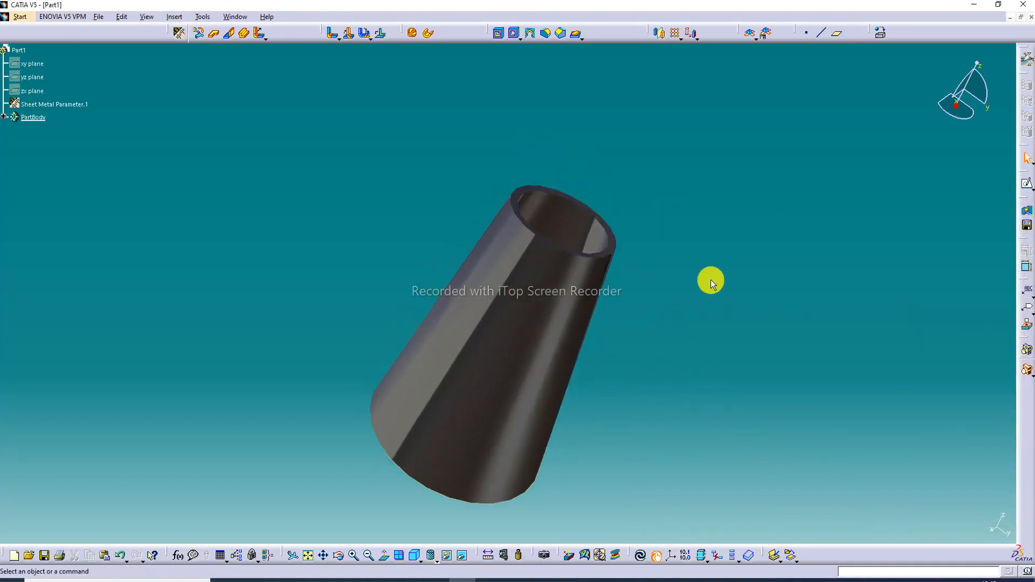
Set the applied Steel material's reflectivity to 1.00 and give it the predefined Loft reflection environment.
left_click(3, 116)
double_click(37, 131)
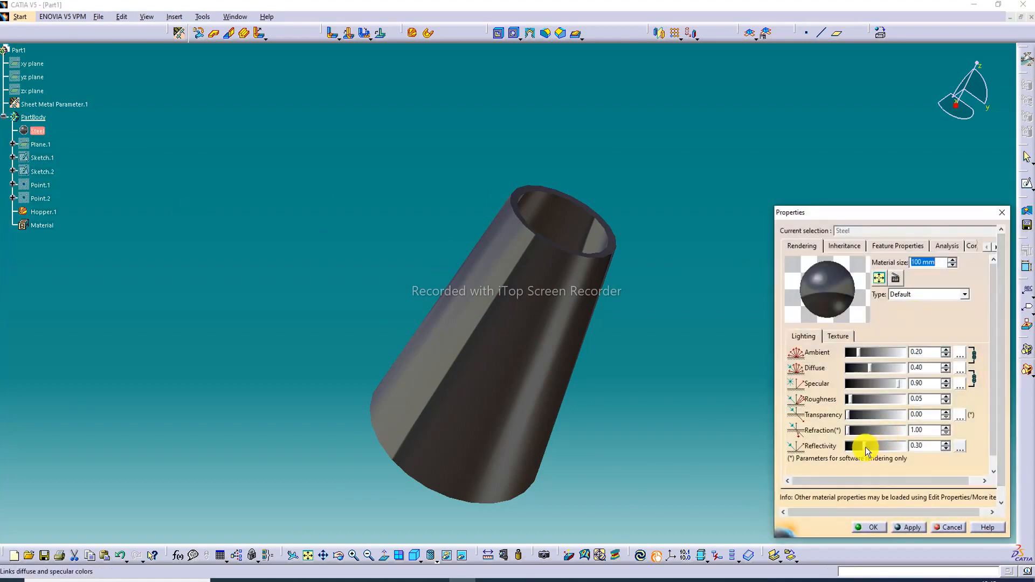
left_click_drag(866, 448, 913, 451)
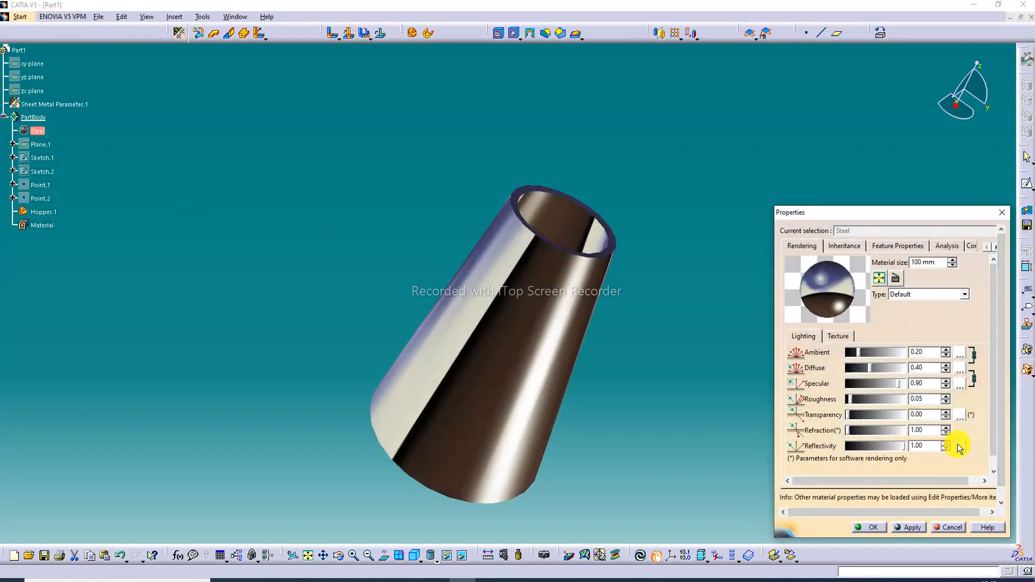
left_click(959, 446)
scroll(947, 404, "down", 2)
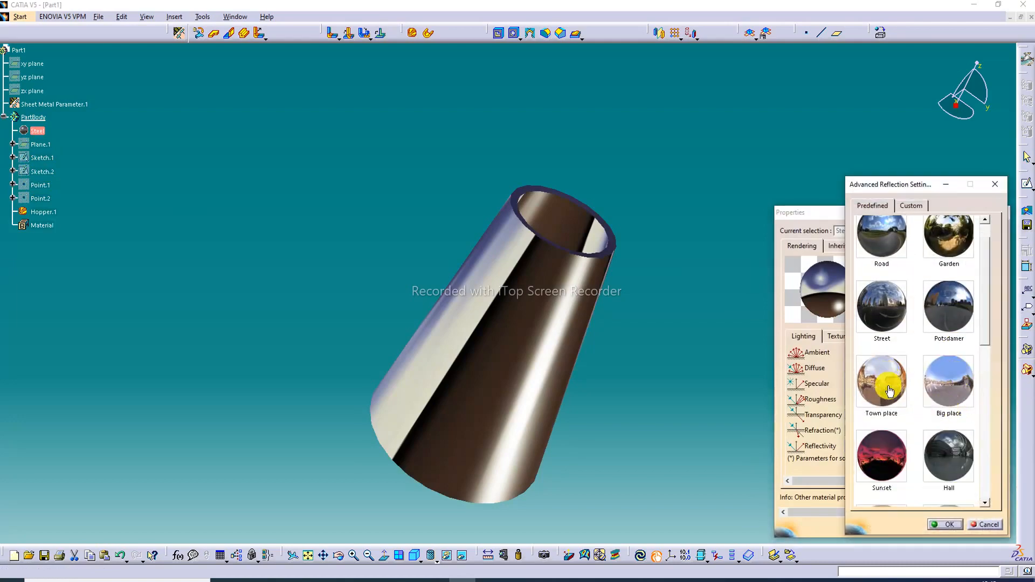
scroll(890, 391, "down", 2)
left_click(887, 437)
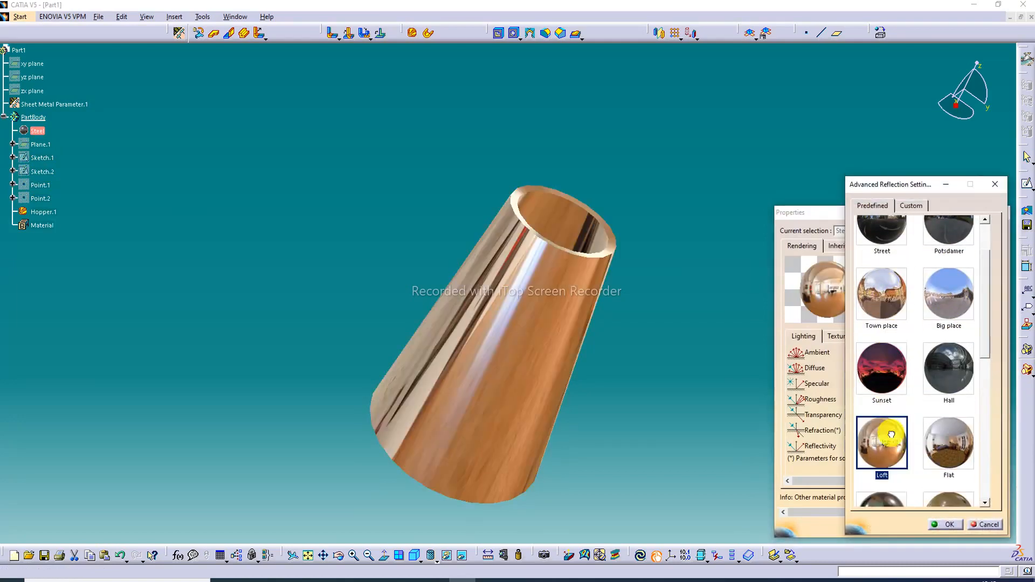
left_click(954, 527)
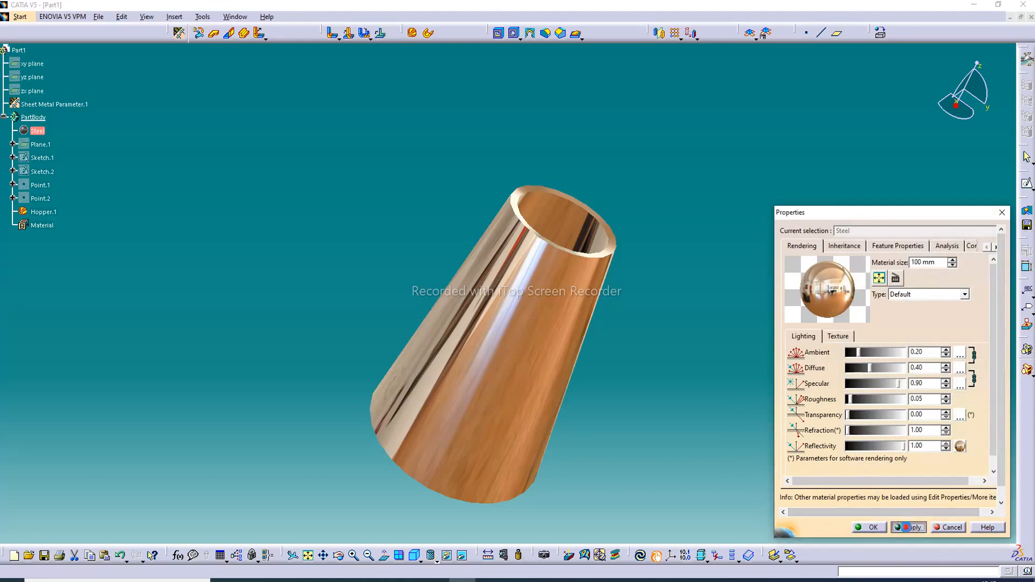
left_click(876, 528)
Examine the reflective hopper's outer wall and large open end, and return to an isometric view fitting the whole part.
middle_click_drag(581, 303, 671, 87)
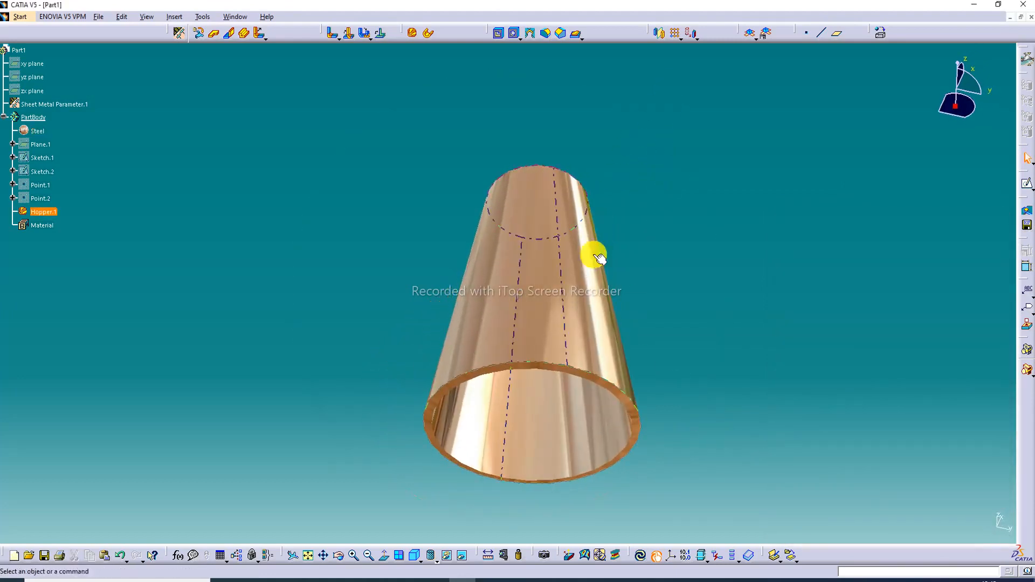
middle_click_drag(596, 254, 529, 201)
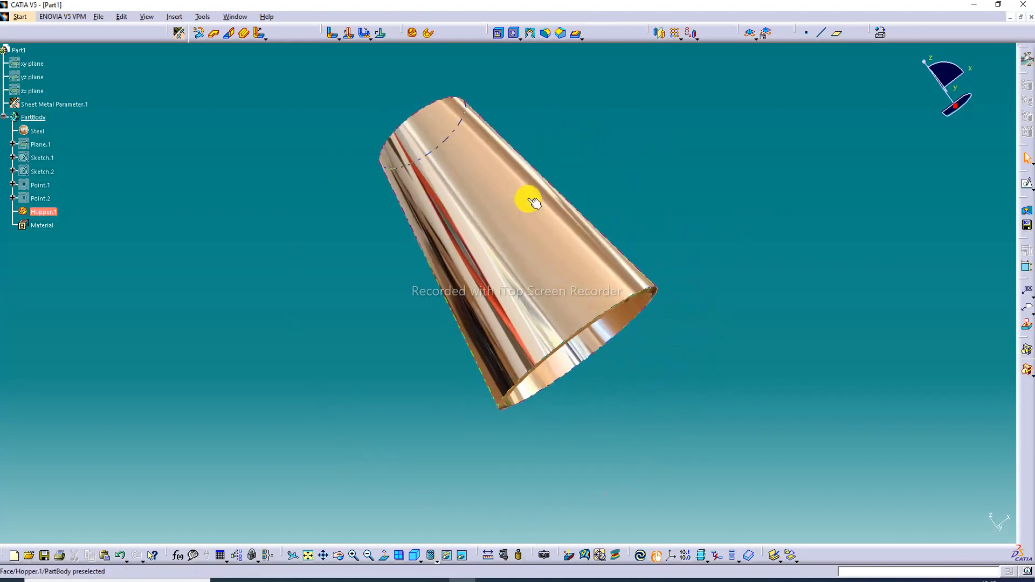
left_click(415, 555)
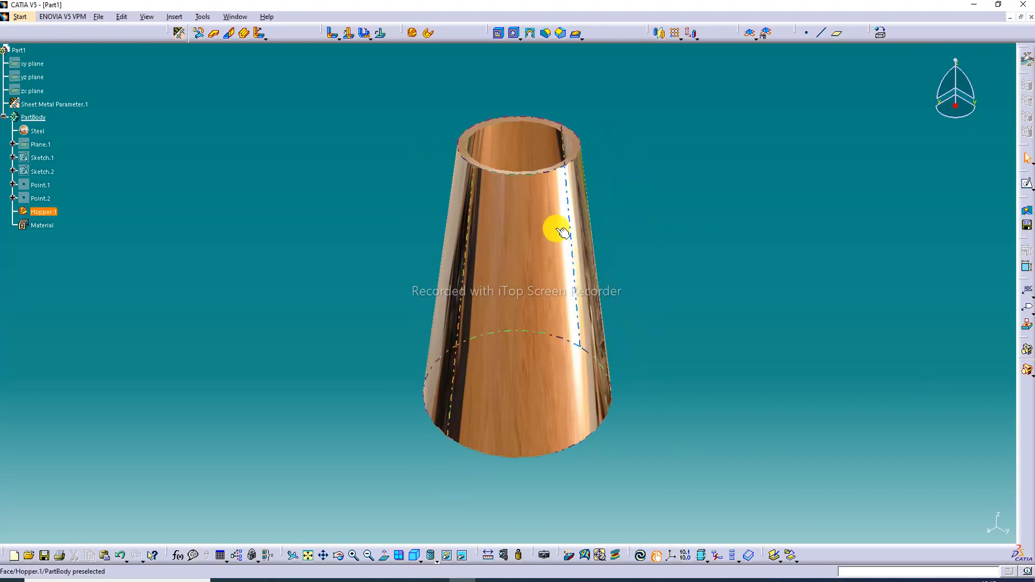
middle_click_drag(555, 227, 765, 347)
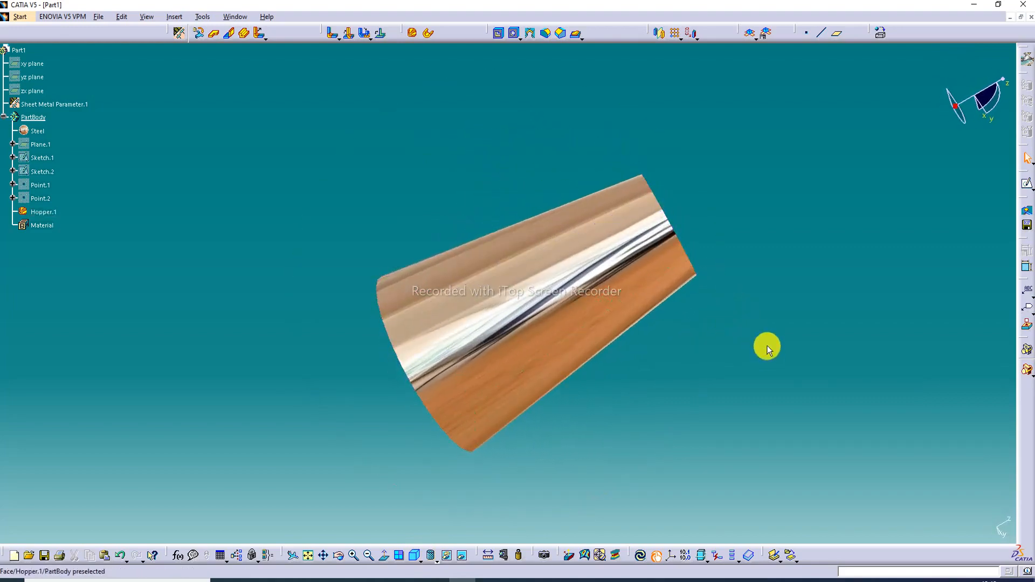
middle_click_drag(633, 231, 712, 241)
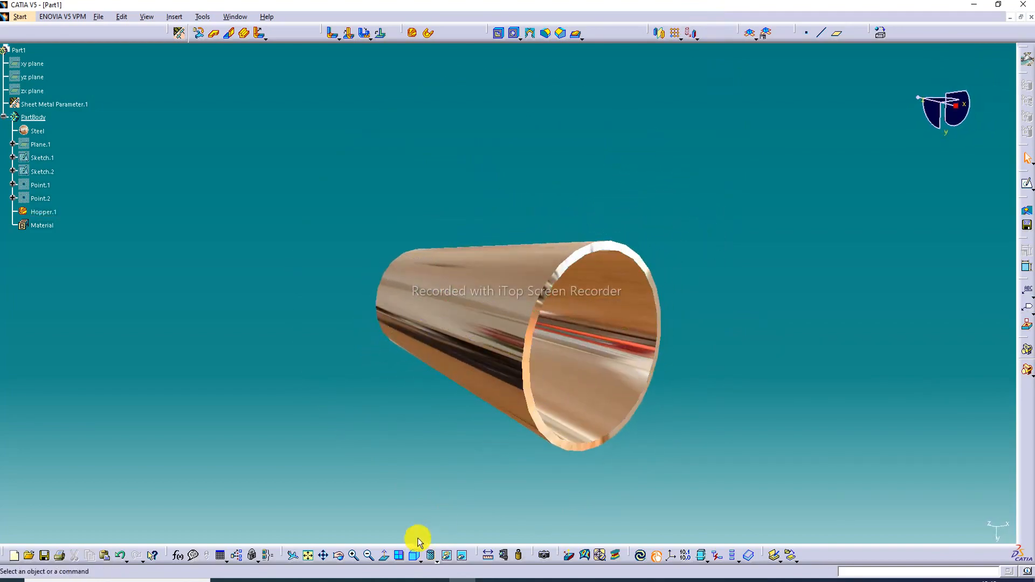
left_click(356, 555)
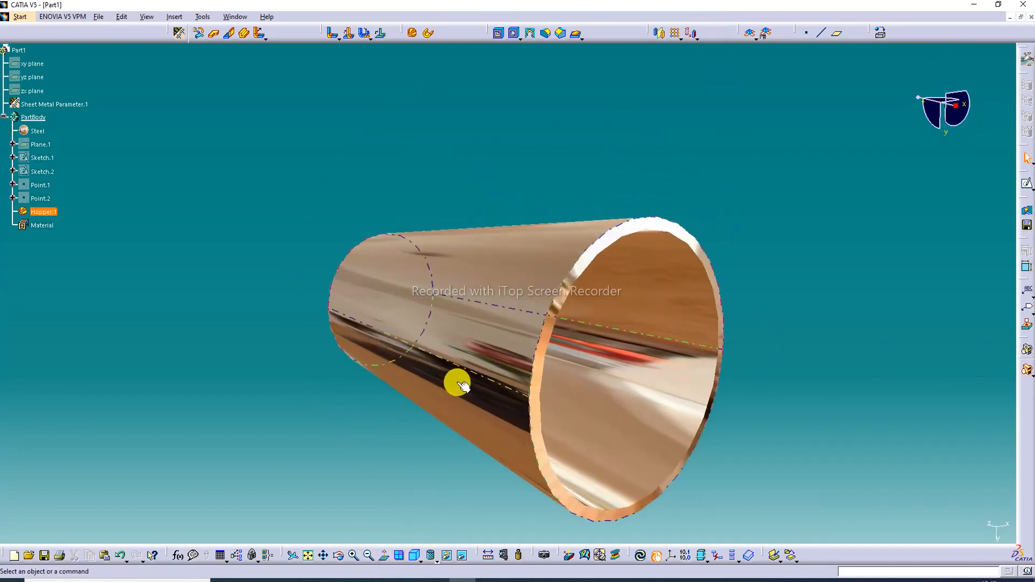
middle_click_drag(458, 383, 446, 329)
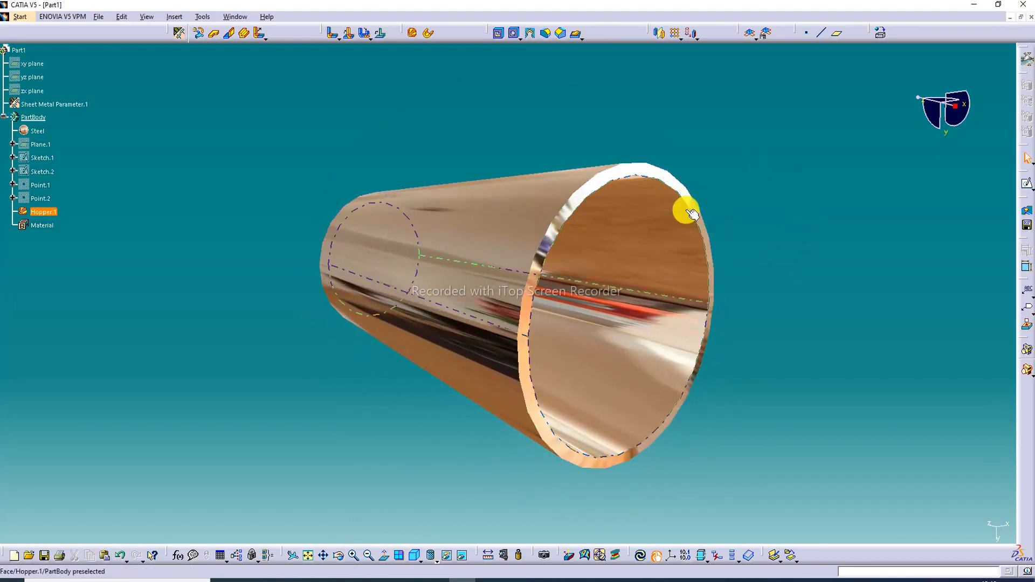
middle_click_drag(667, 222, 518, 215)
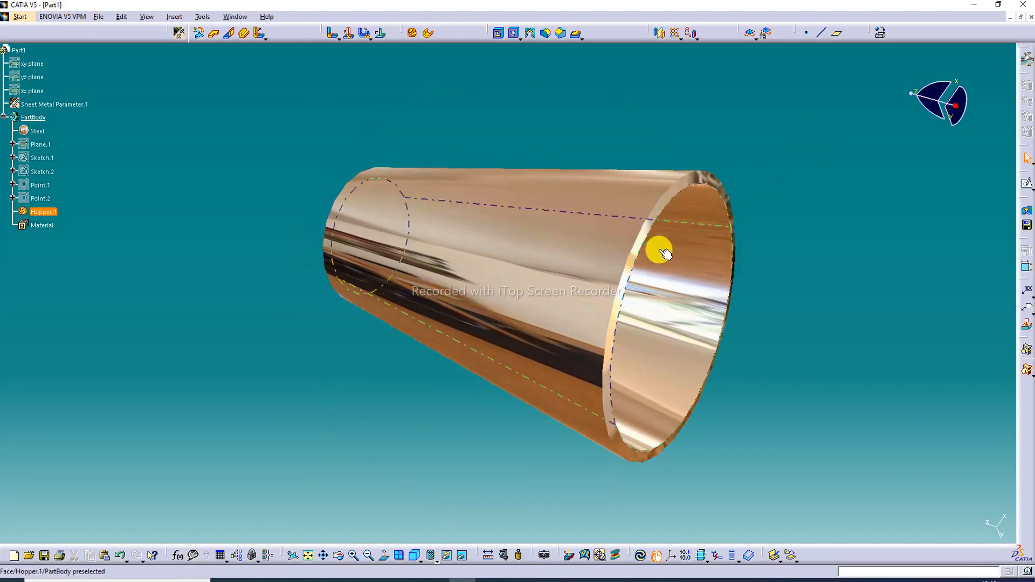
left_click(353, 555)
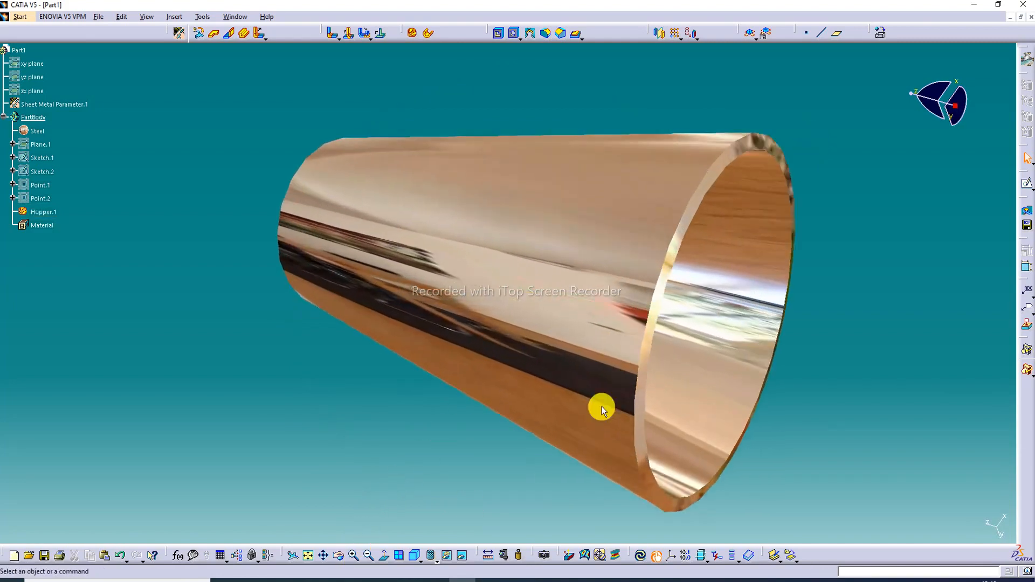
middle_click_drag(599, 397, 569, 383)
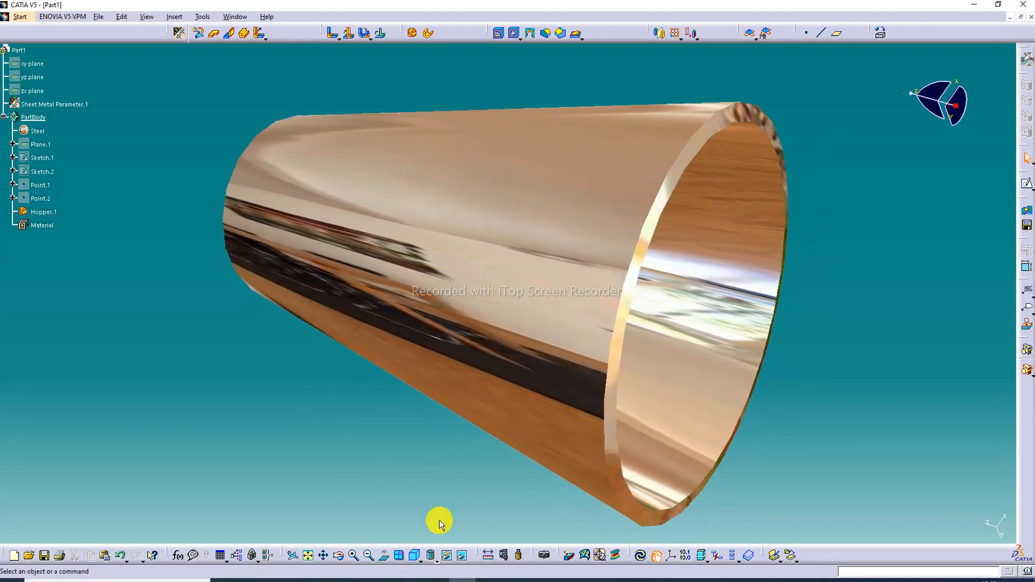
left_click(413, 555)
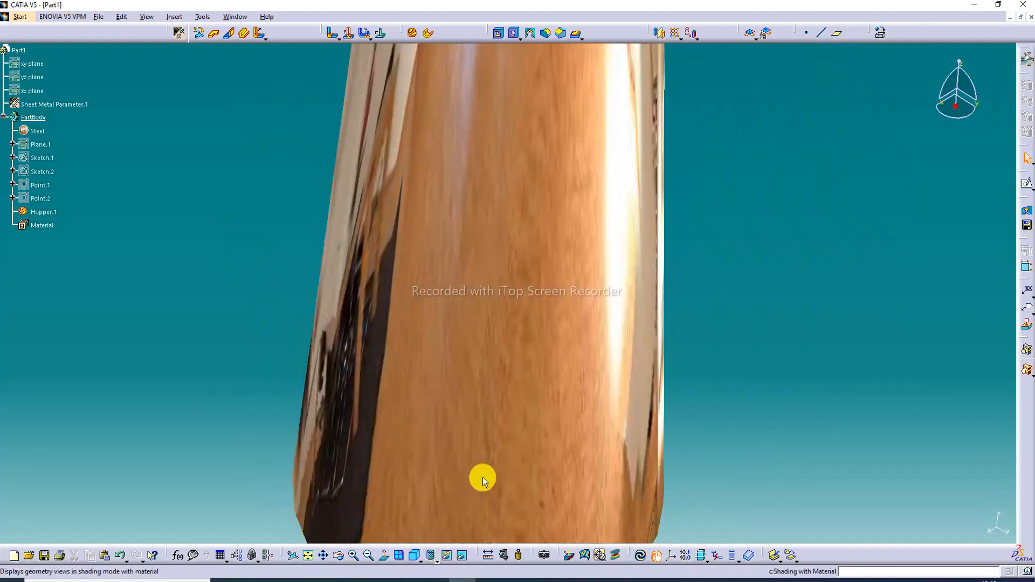
left_click(308, 555)
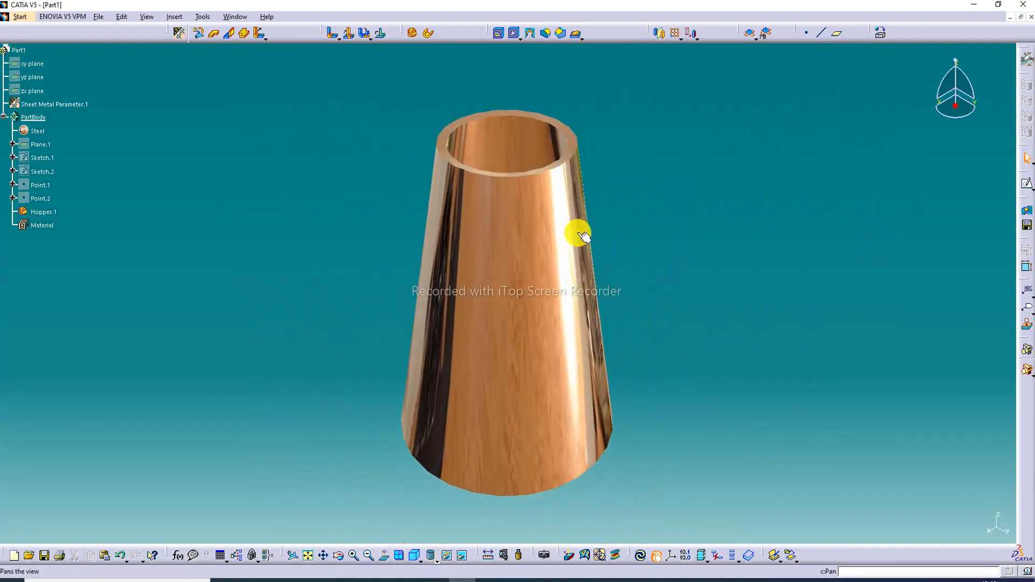
Examine the hopper from its small end and side, and look through its large opening at the inner wall.
middle_click_drag(534, 261, 687, 310)
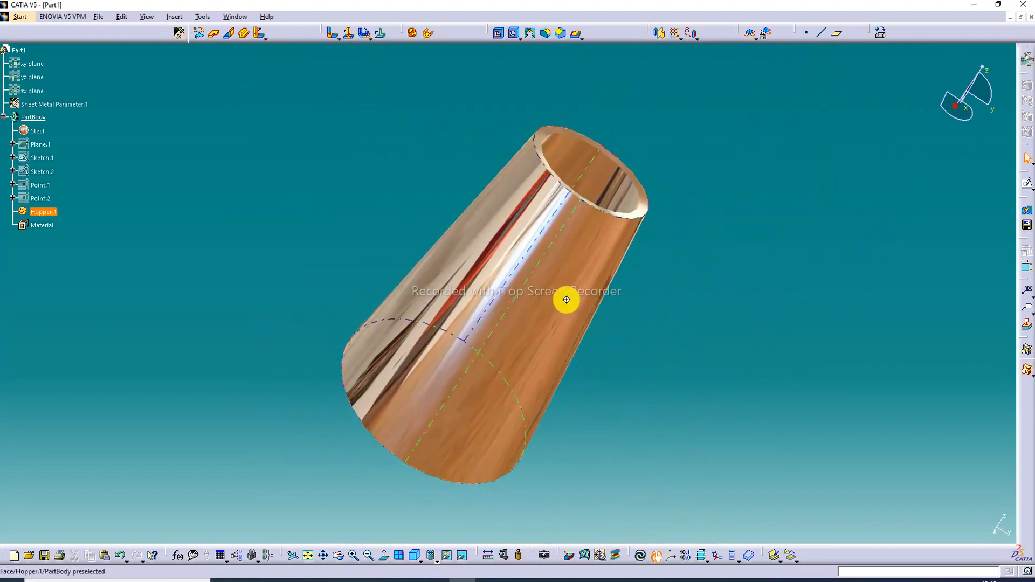
mouse_move(566, 300)
middle_mouse_down()
mouse_move(571, 316)
mouse_move(573, 303)
middle_mouse_up()
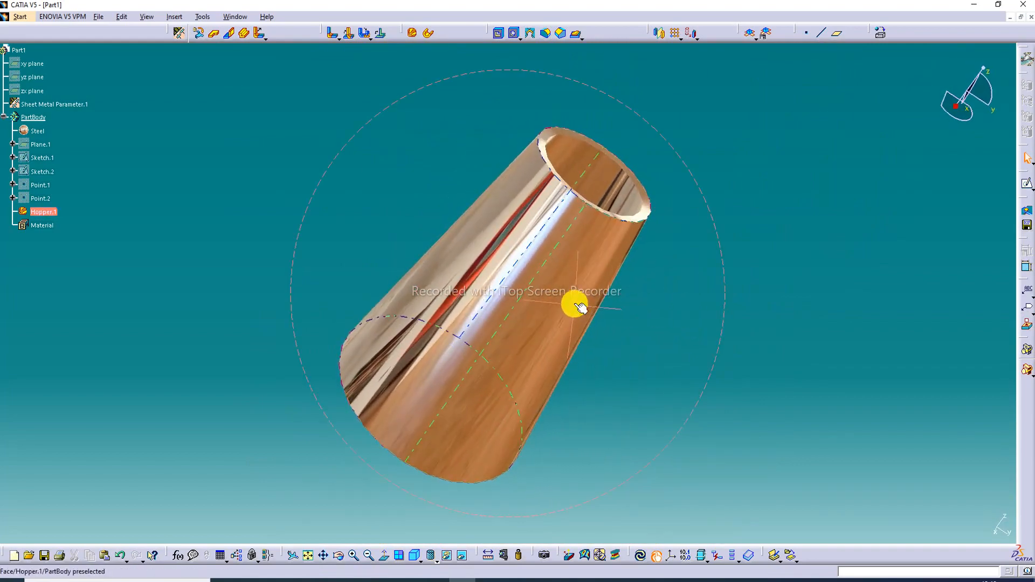
left_click(353, 555)
middle_click(513, 389)
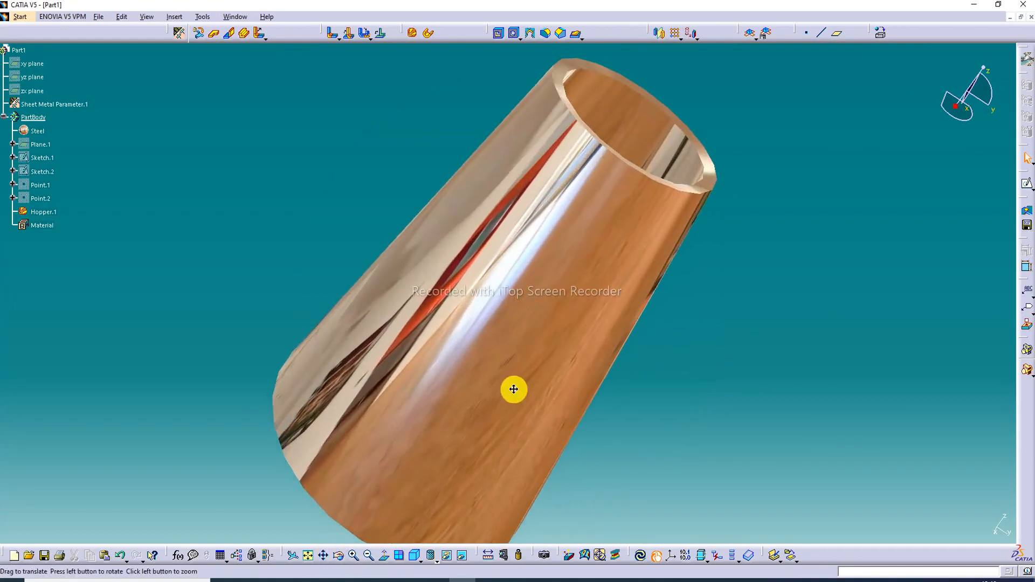
left_click(308, 556)
middle_click_drag(541, 289, 742, 349)
middle_click(523, 306)
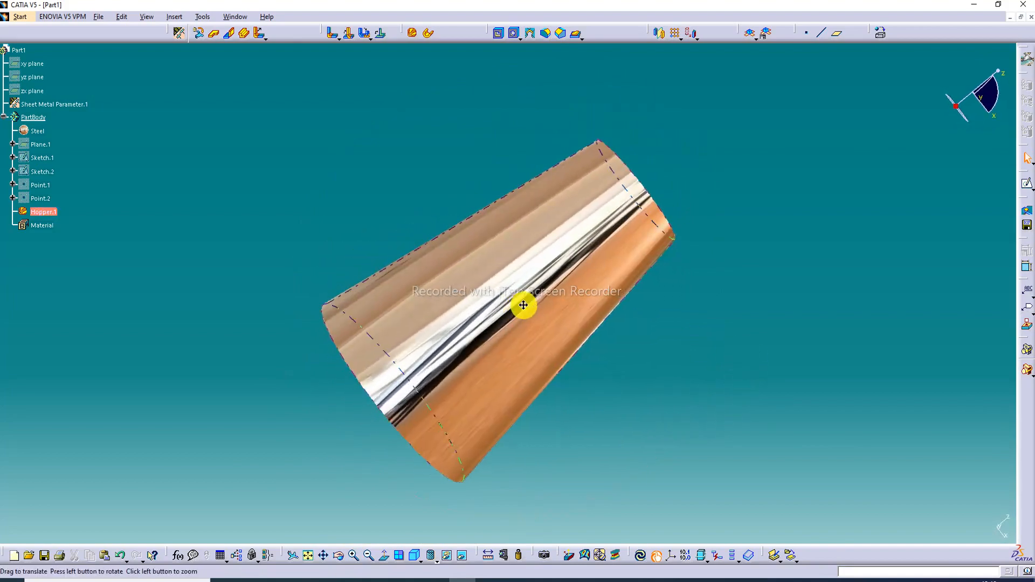
middle_click_drag(524, 306, 681, 106)
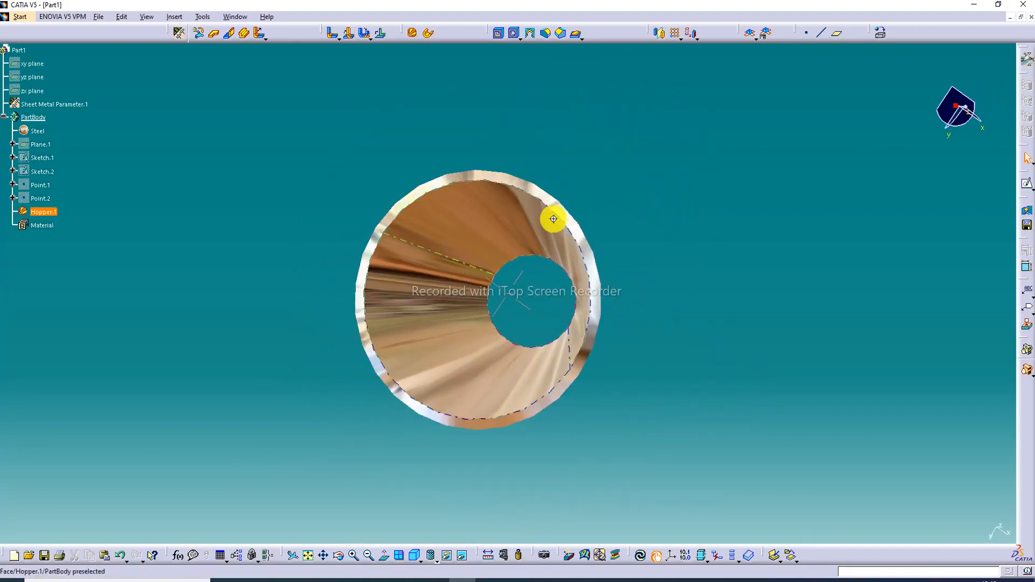
middle_click_drag(554, 219, 464, 231)
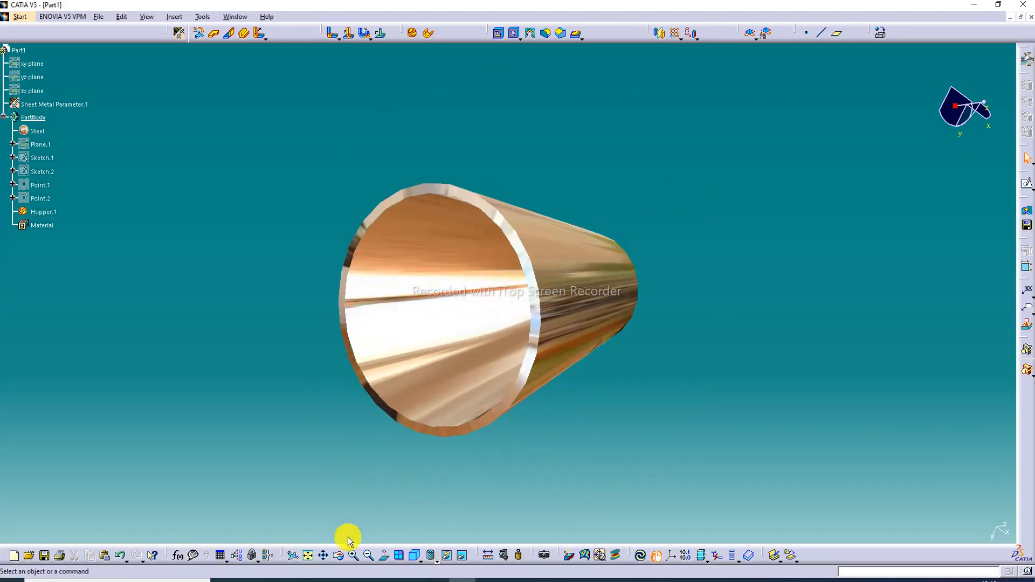
left_click(353, 554)
middle_click_drag(437, 444, 370, 444)
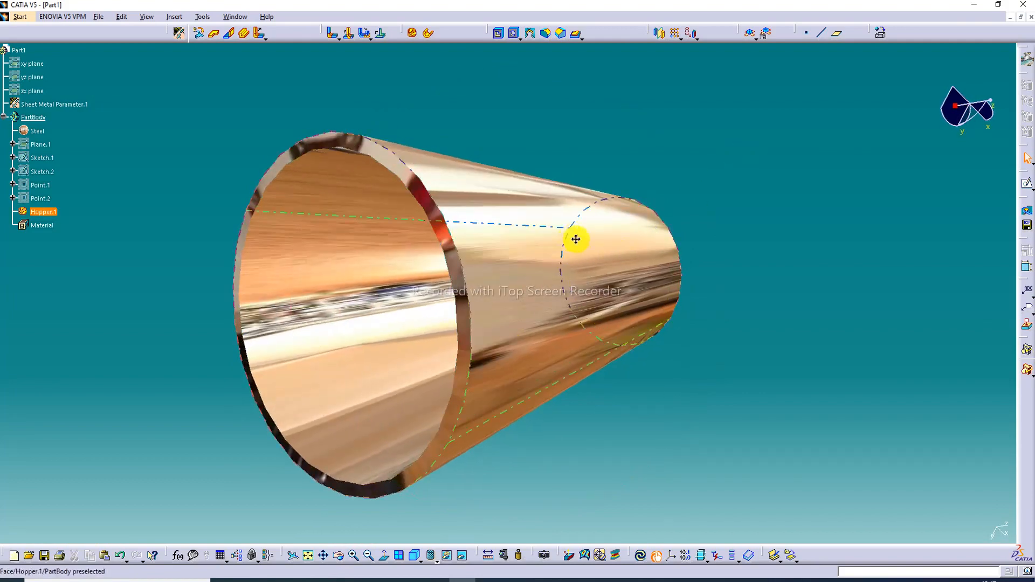
middle_click_drag(576, 239, 642, 224)
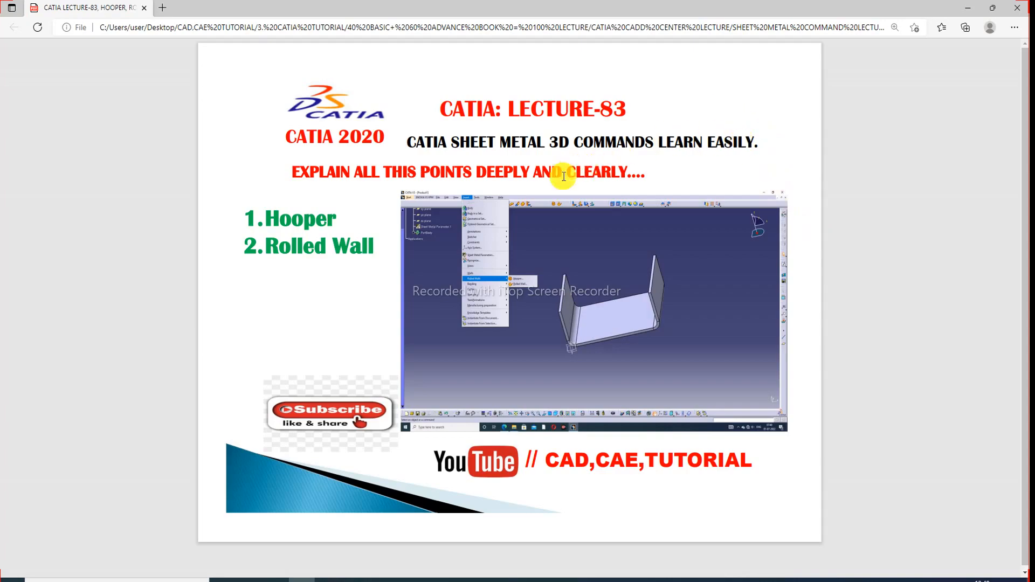
Switch to CATIA and sketch a circle about 141 mm in diameter on the xy plane, centred at the origin.
left_click(459, 578)
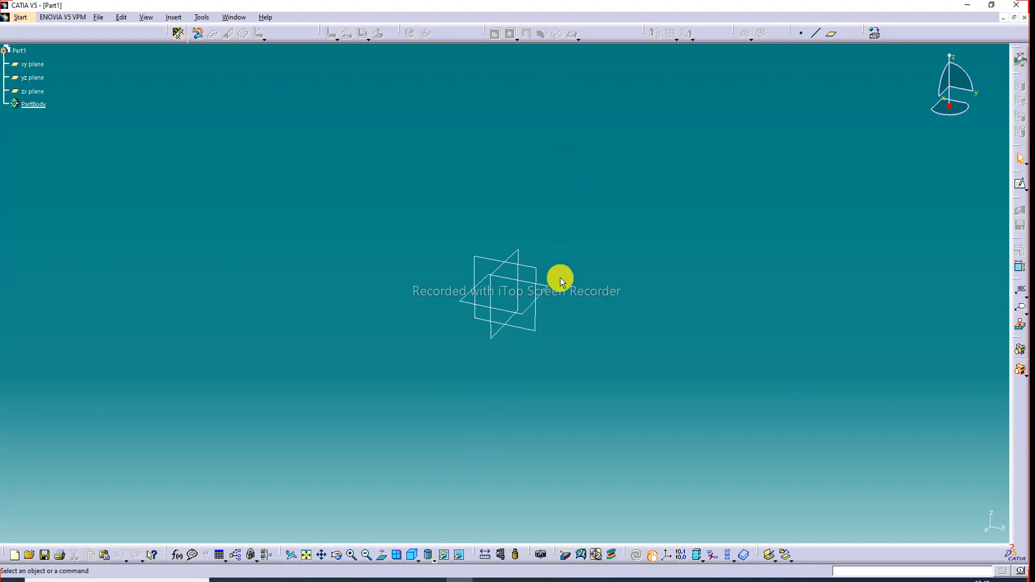
left_click(552, 291)
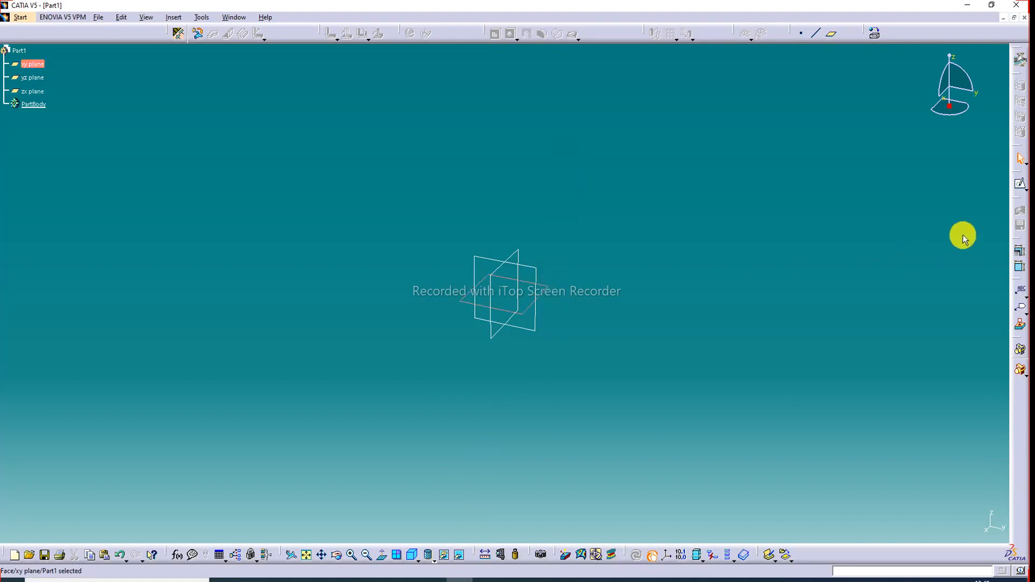
left_click(1023, 185)
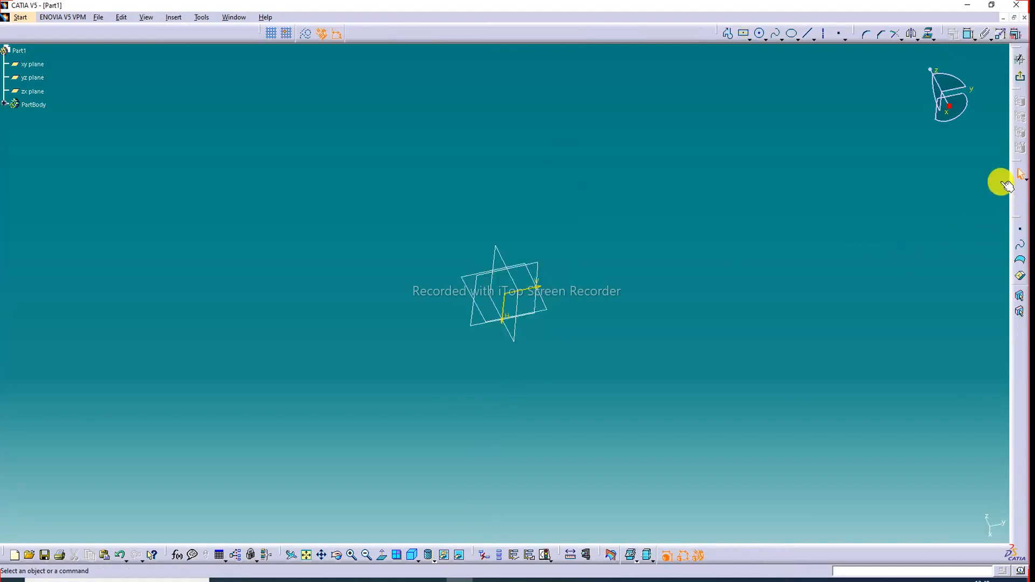
left_click(762, 34)
left_click(504, 293)
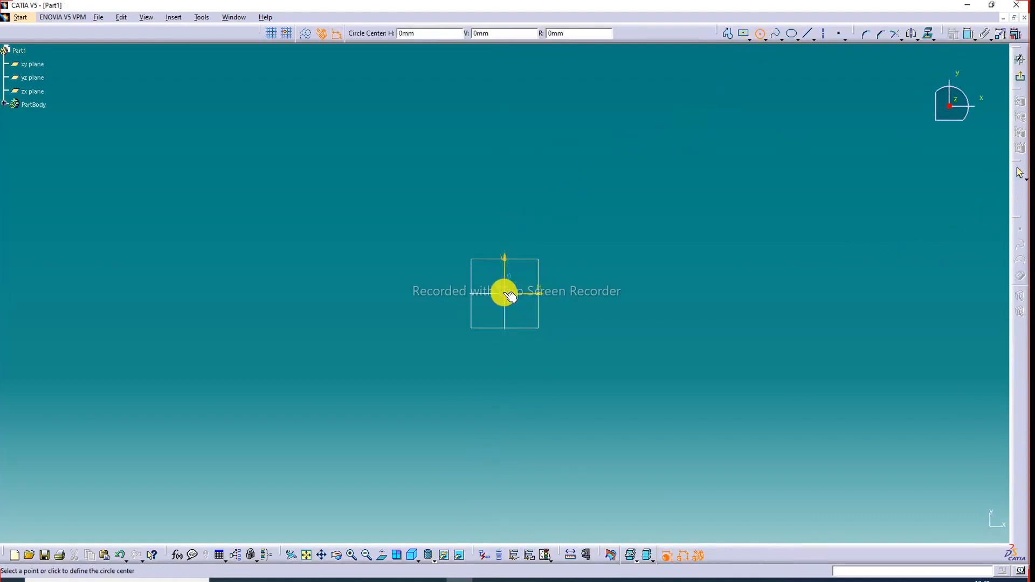
left_click(611, 199)
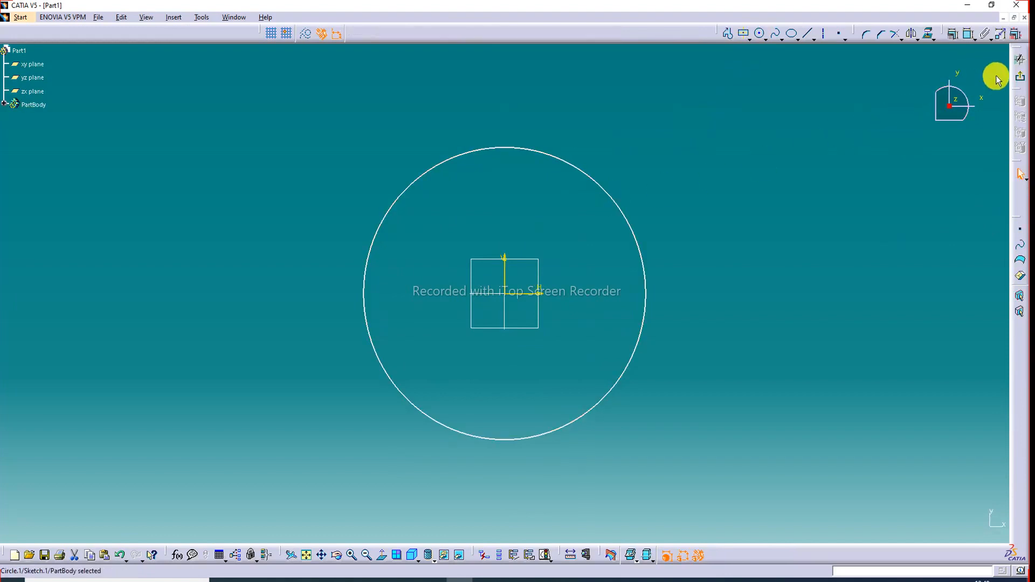
Add a diameter dimension to the sketched circle, placed outside its upper edge.
left_click(978, 41)
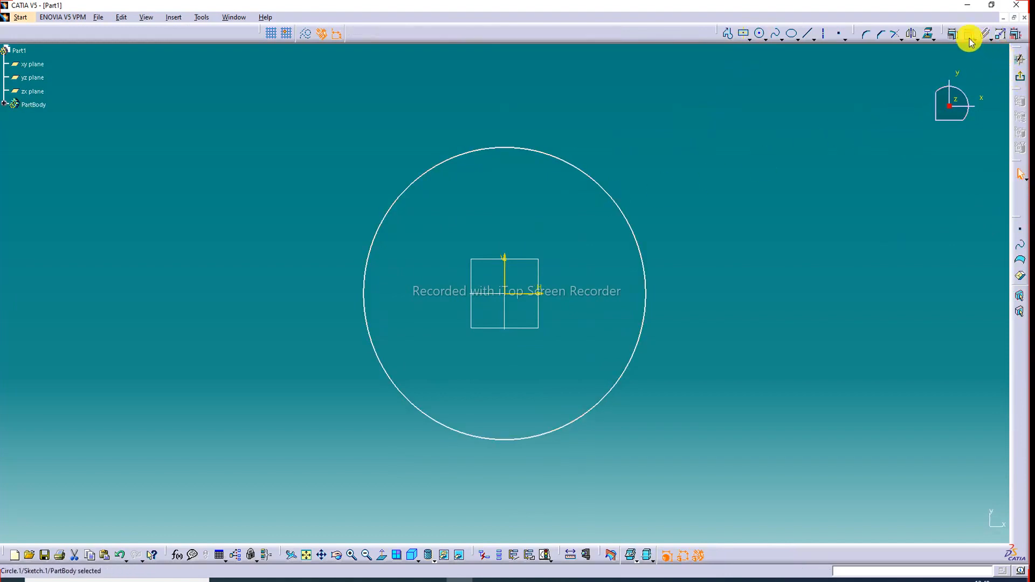
left_click(603, 183)
left_click(651, 156)
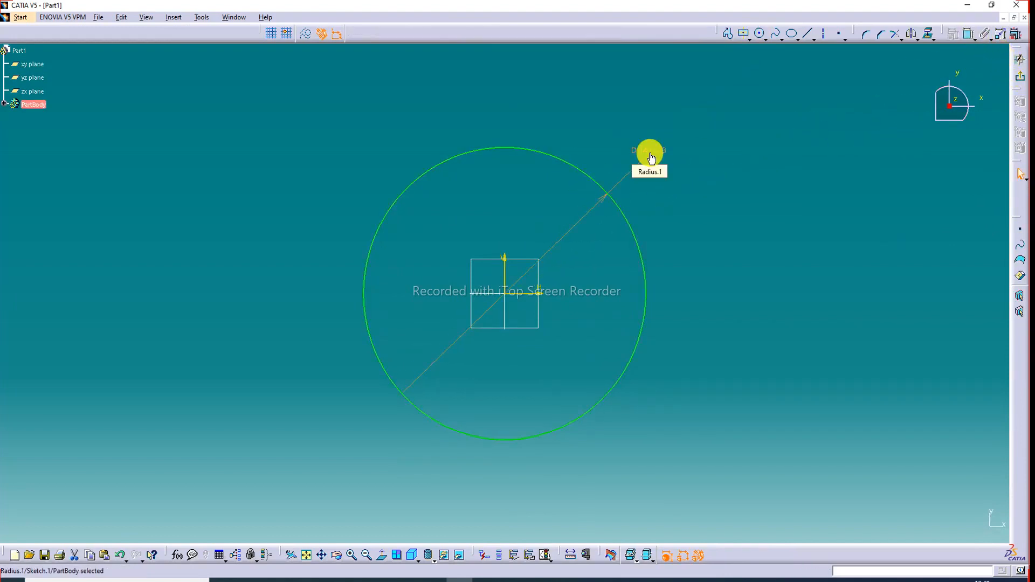
type("100")
key("Return")
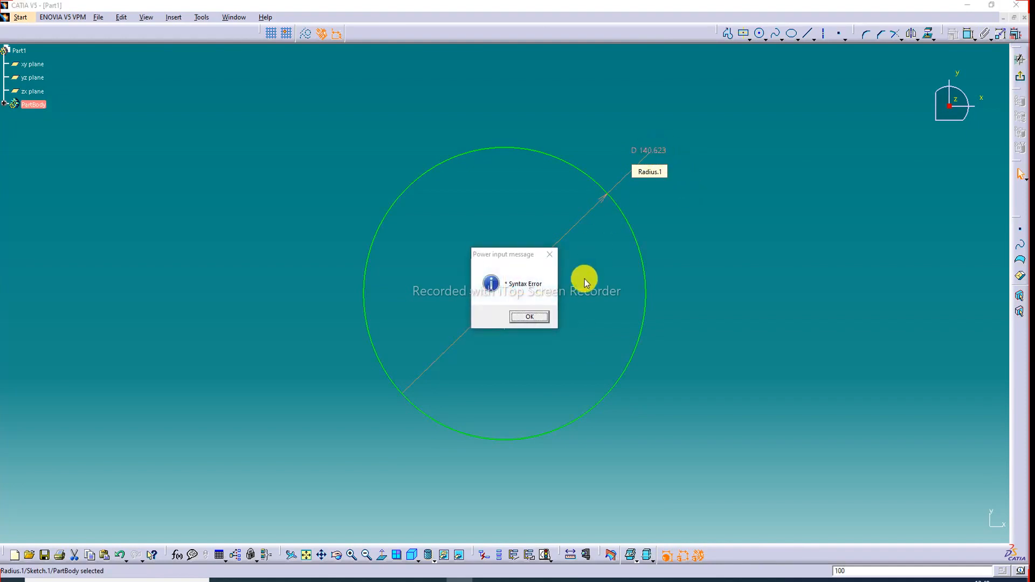
left_click(529, 317)
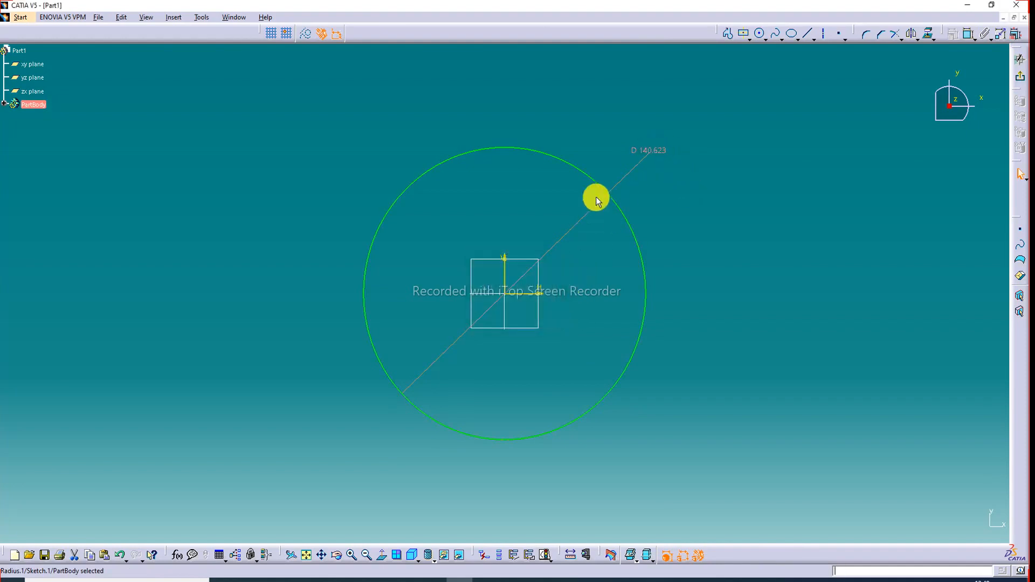
Set the circle's diameter to 100 mm and leave the sketch.
double_click(646, 154)
type("1")
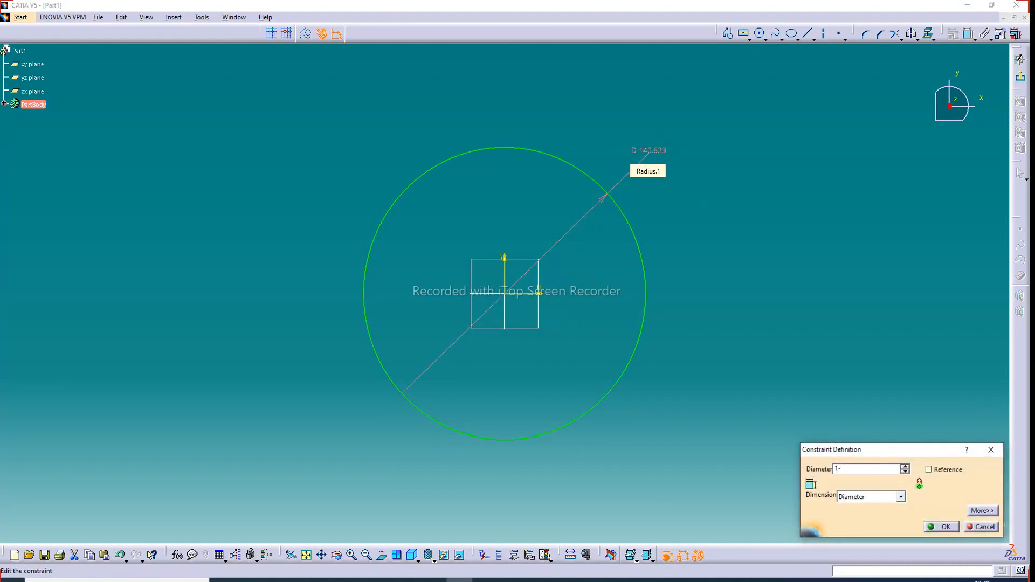
type("00")
key("Return")
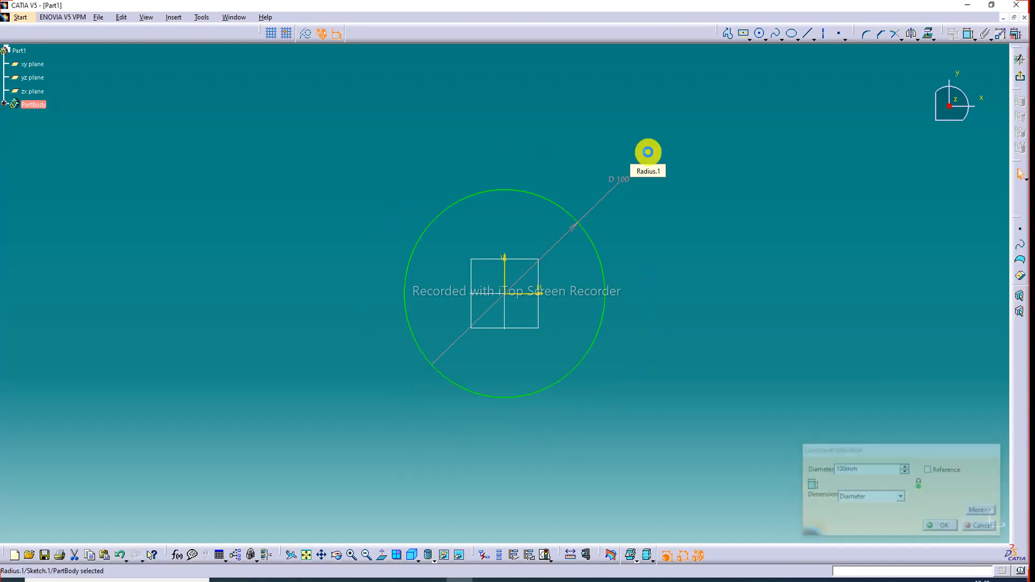
left_click(1021, 77)
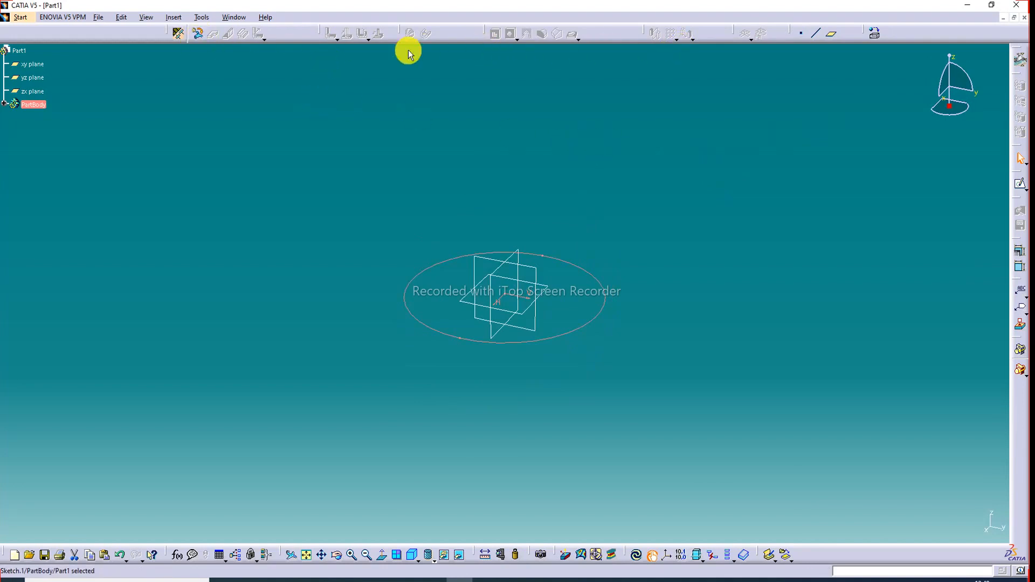
left_click(235, 96)
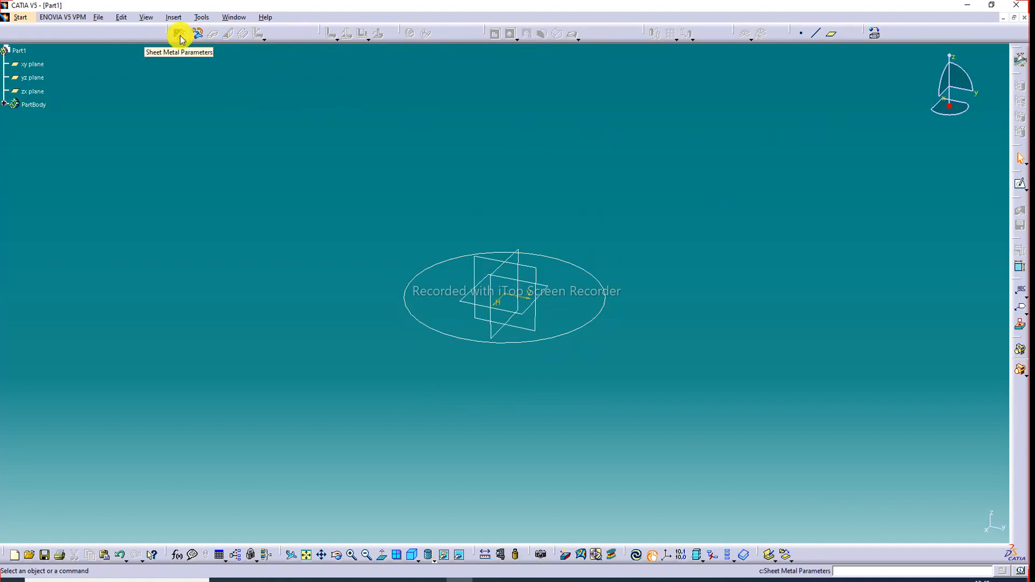
Define the part's sheet metal parameters with 2 mm thickness and 4 mm default bend radius.
left_click(180, 35)
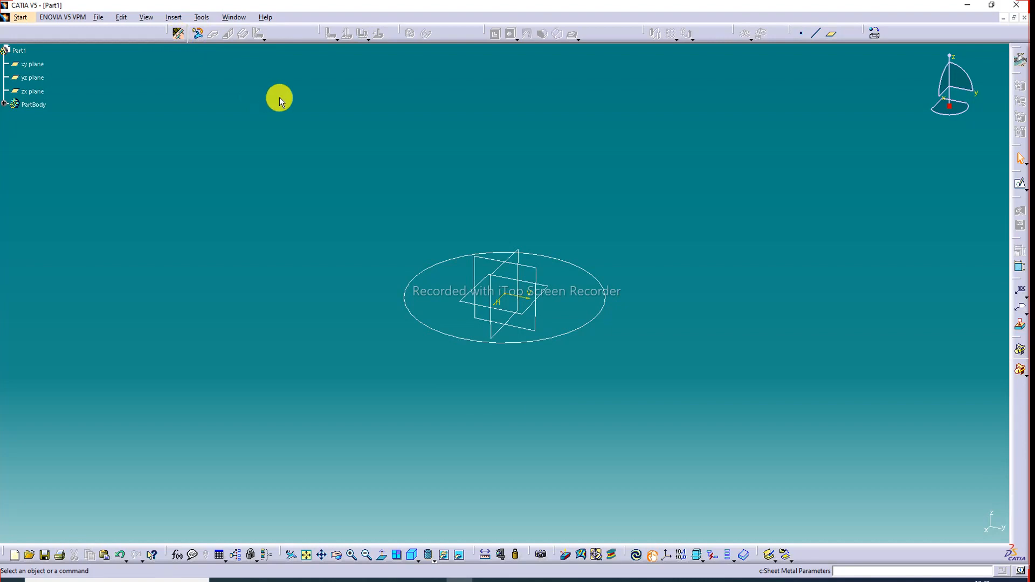
left_click(179, 35)
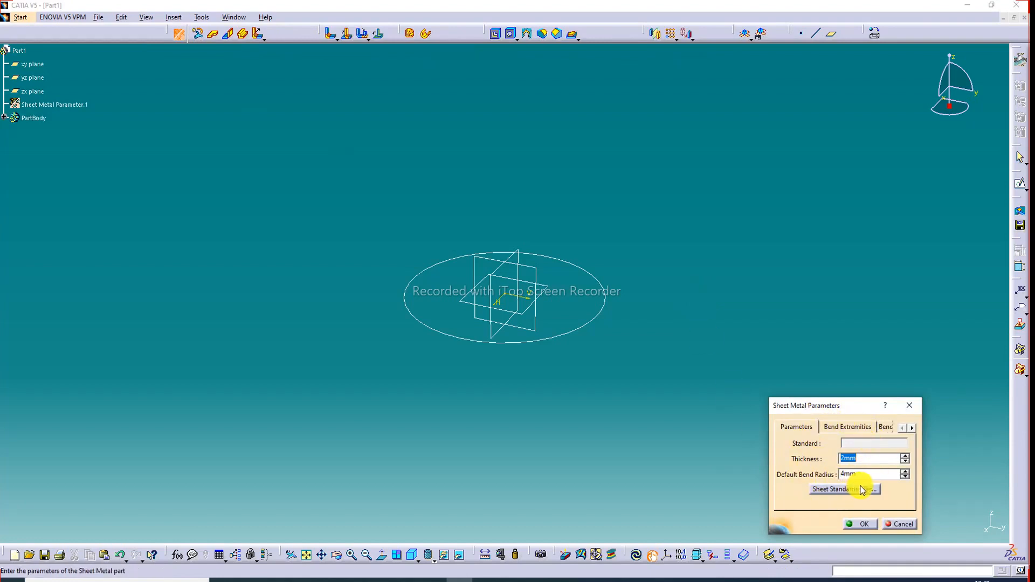
left_click(862, 525)
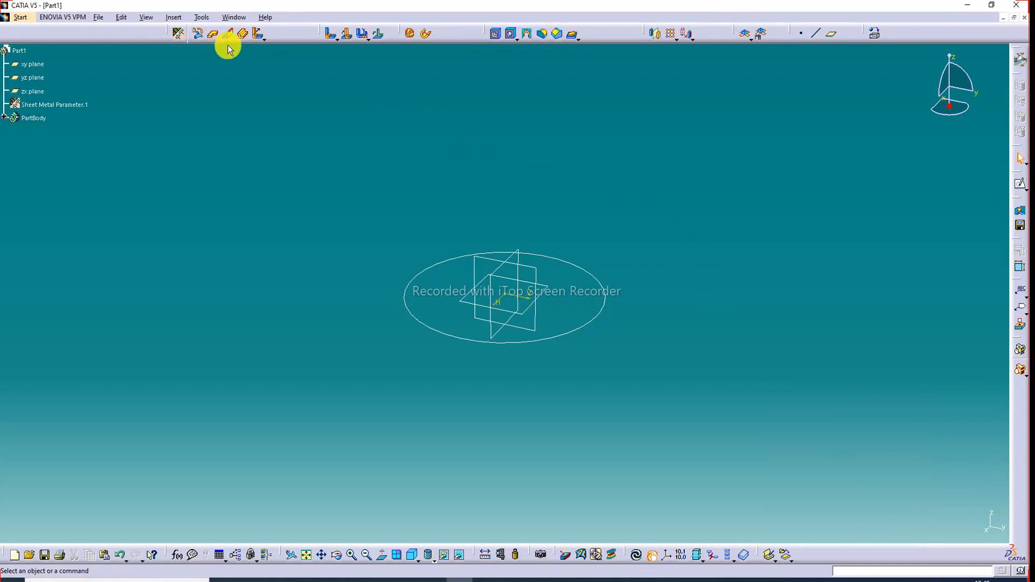
Start a rolled wall using the circle sketch as its profile.
left_click(426, 37)
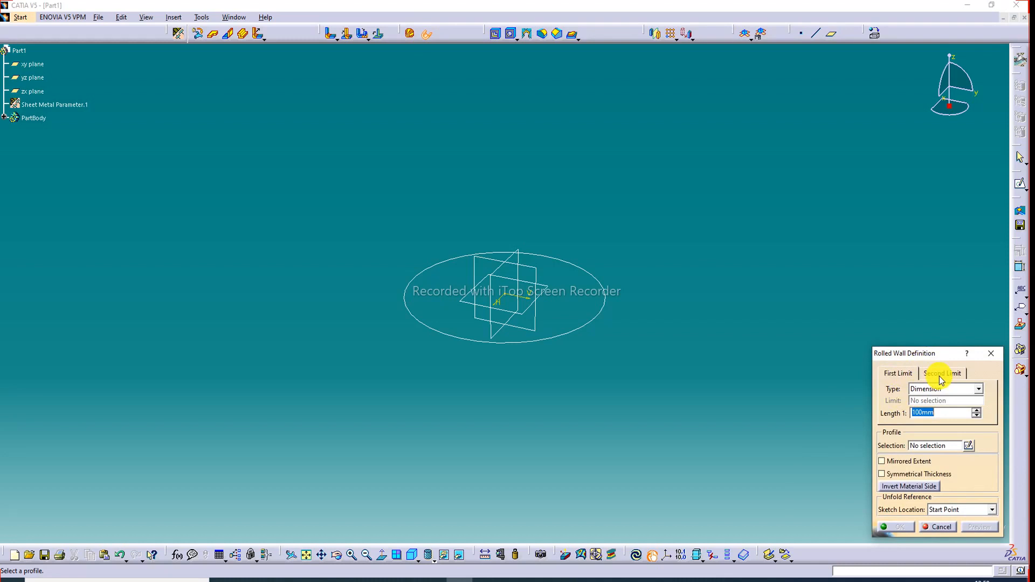
left_click(927, 446)
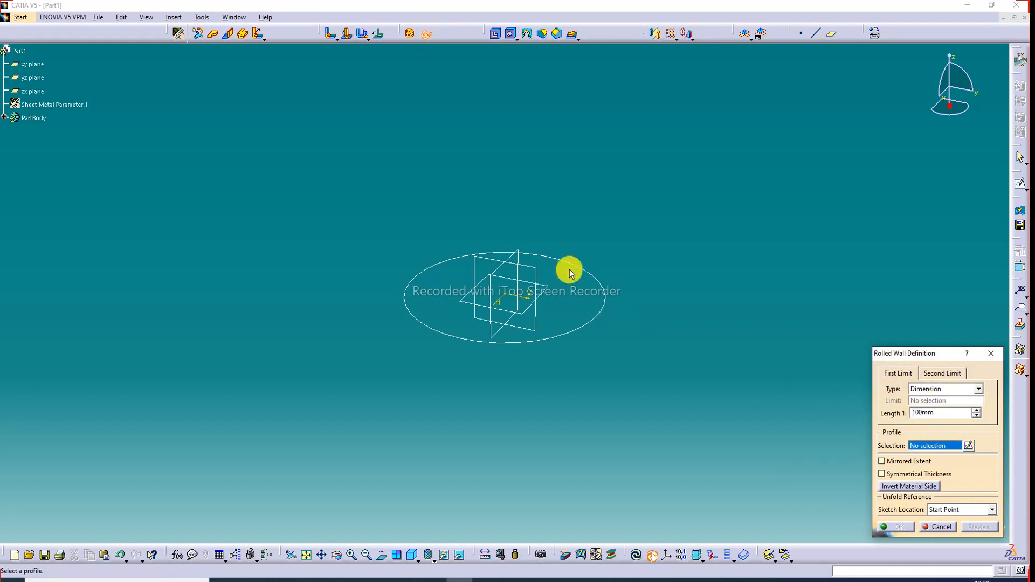
left_click(596, 318)
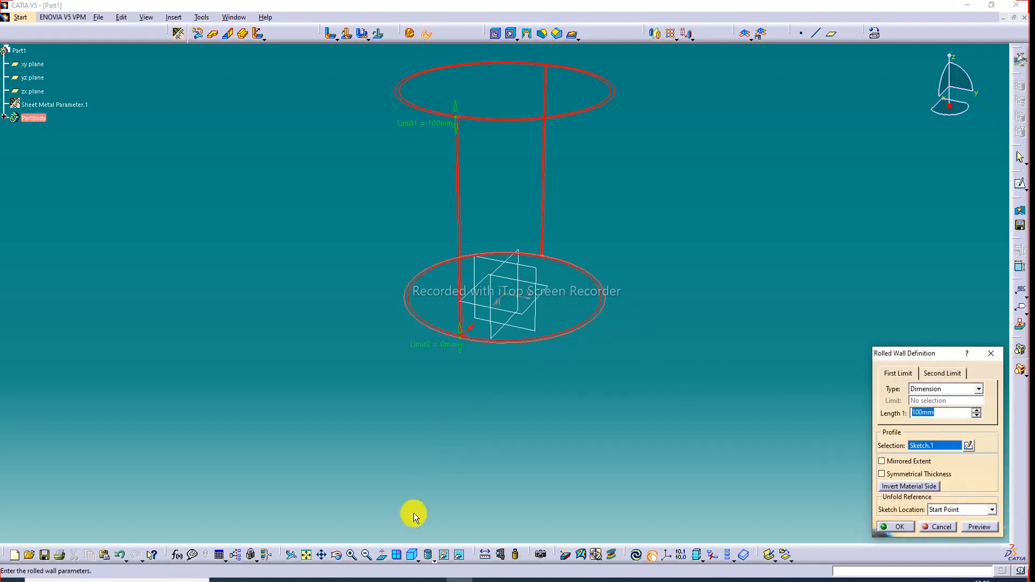
Set the rolled wall's first limit, Length 1, to 102 mm, keeping the Dimension limit type.
left_click(309, 561)
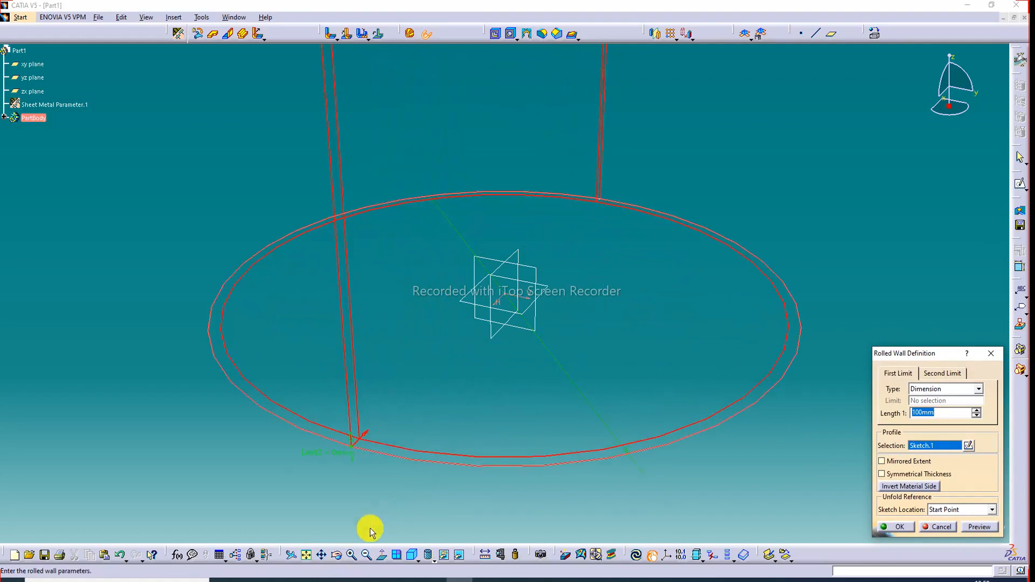
left_click(354, 556)
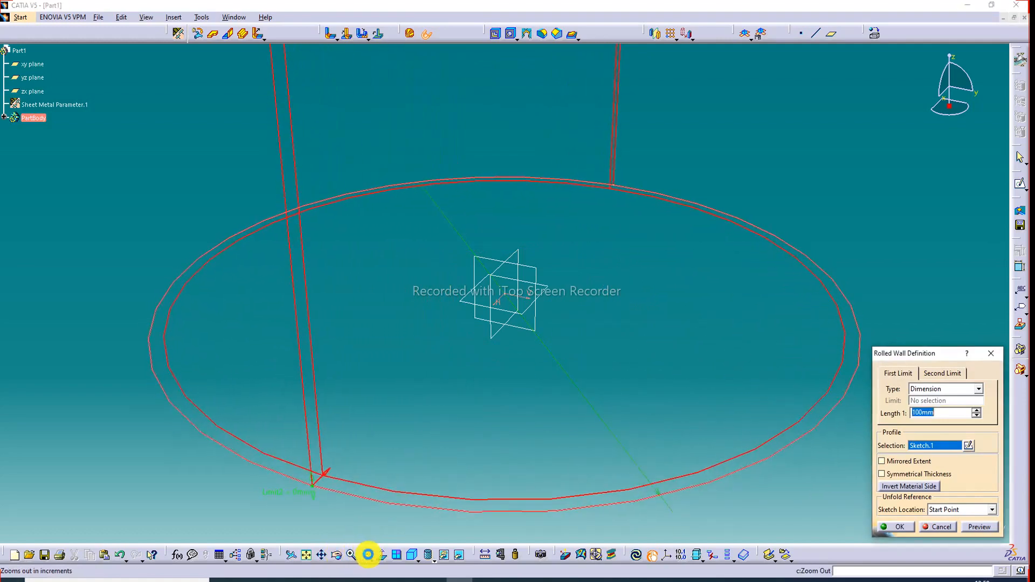
left_click(366, 555)
left_click(369, 555)
left_click(369, 555)
left_click(369, 555)
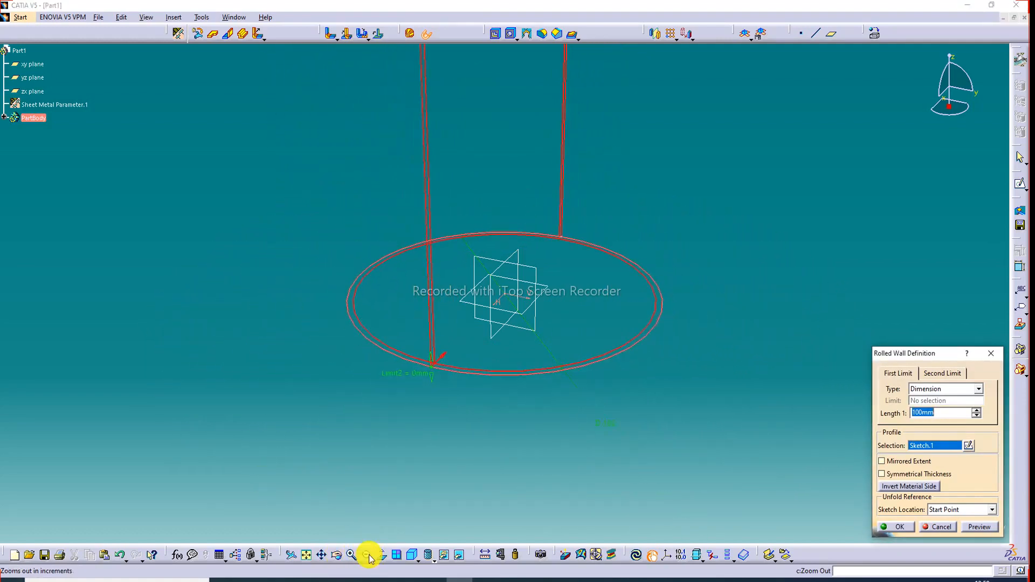
left_click(369, 555)
left_click(369, 555)
middle_click_drag(534, 300, 506, 394)
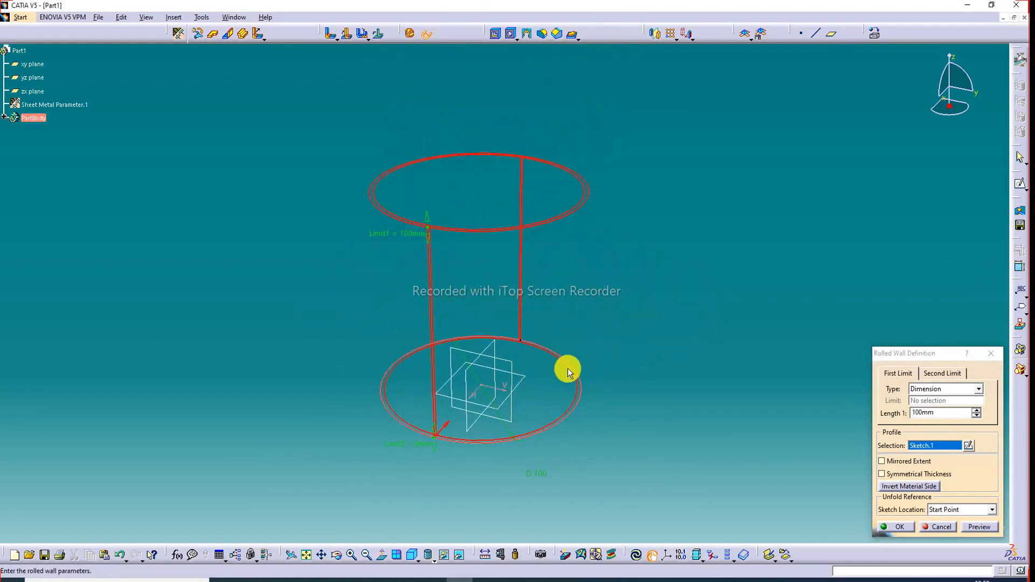
middle_click_drag(568, 368, 558, 344)
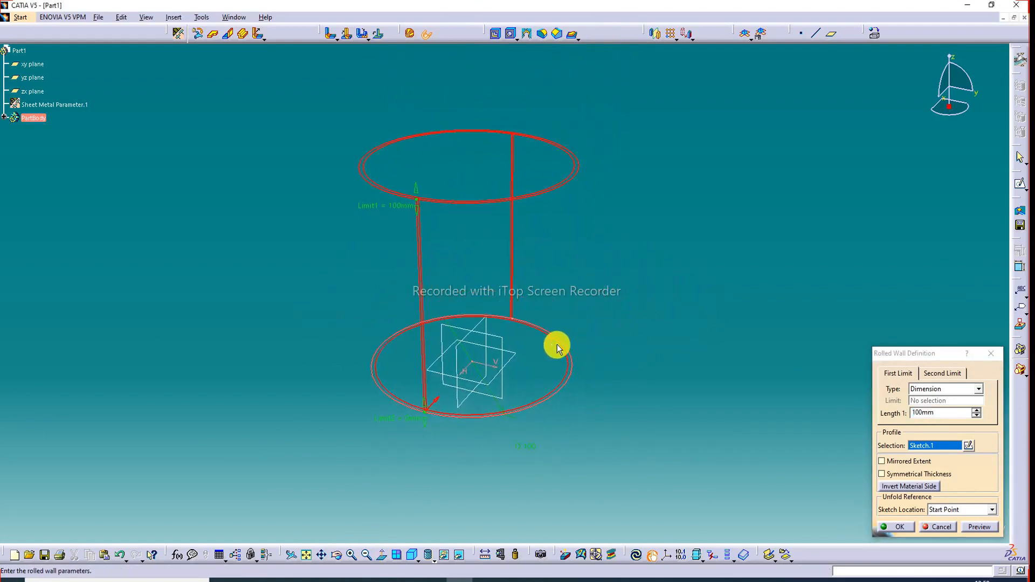
left_click(365, 555)
left_click(365, 555)
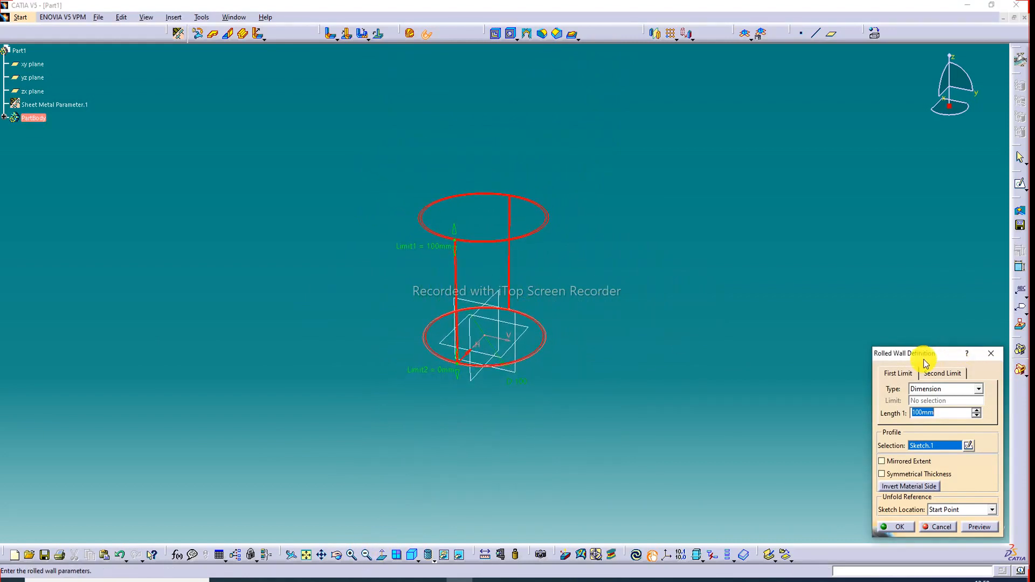
left_click(977, 411)
left_click(977, 411)
left_click(977, 411)
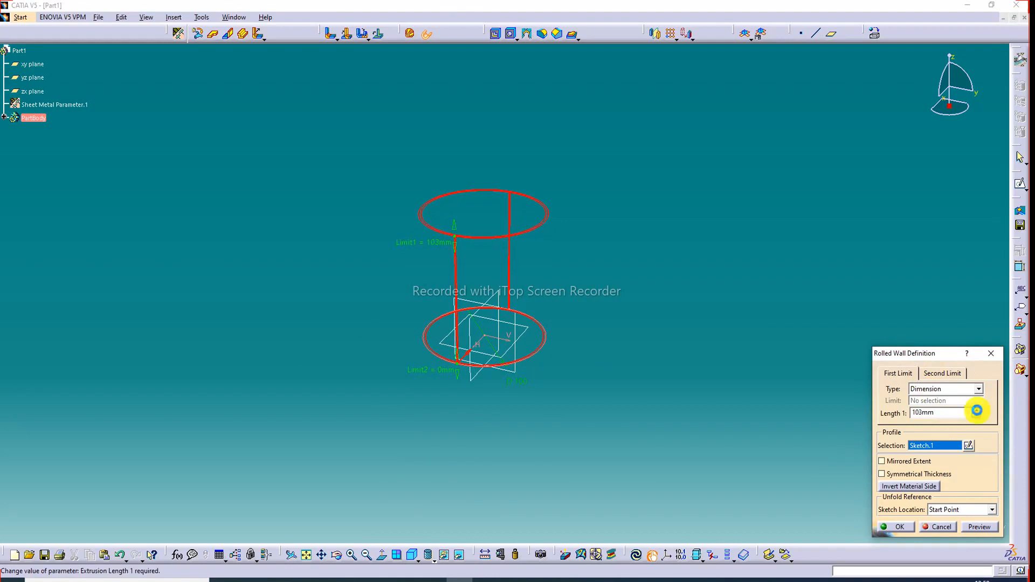
left_click(977, 411)
left_click(977, 411)
left_click(977, 411)
left_click(977, 415)
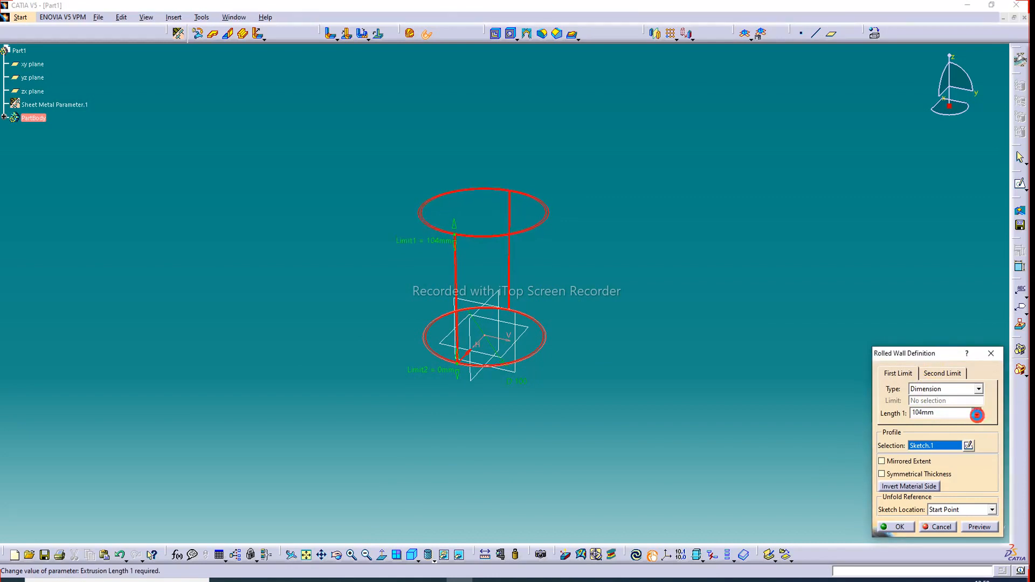
left_click(977, 416)
left_click(977, 415)
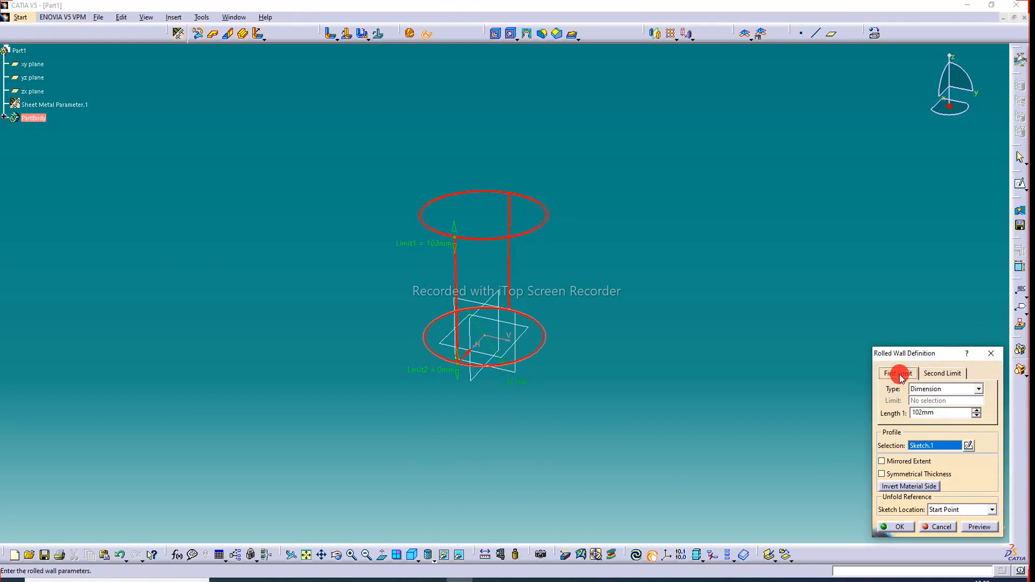
Increase Length 2 of the rolled wall's second limit so the wall also extends below the sketch plane.
left_click(941, 375)
left_click(977, 411)
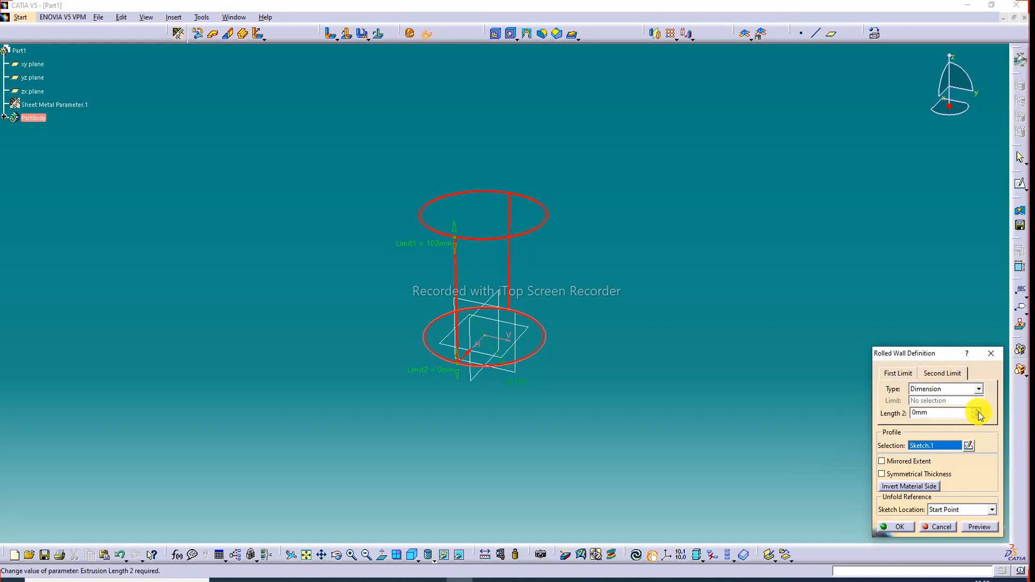
left_click(977, 411)
left_click(978, 411)
left_click(977, 411)
left_click(978, 411)
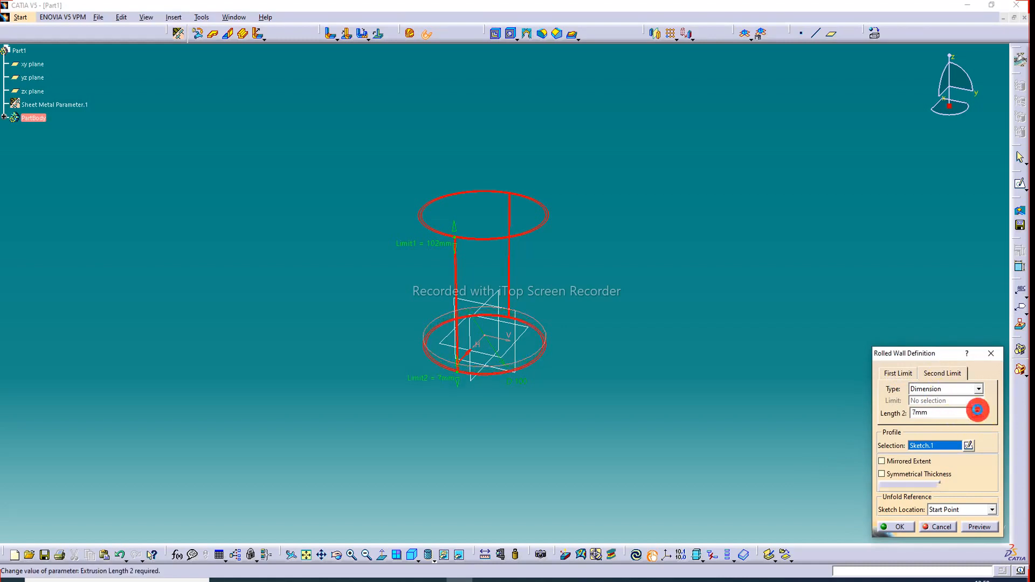
left_click(977, 411)
left_click(976, 416)
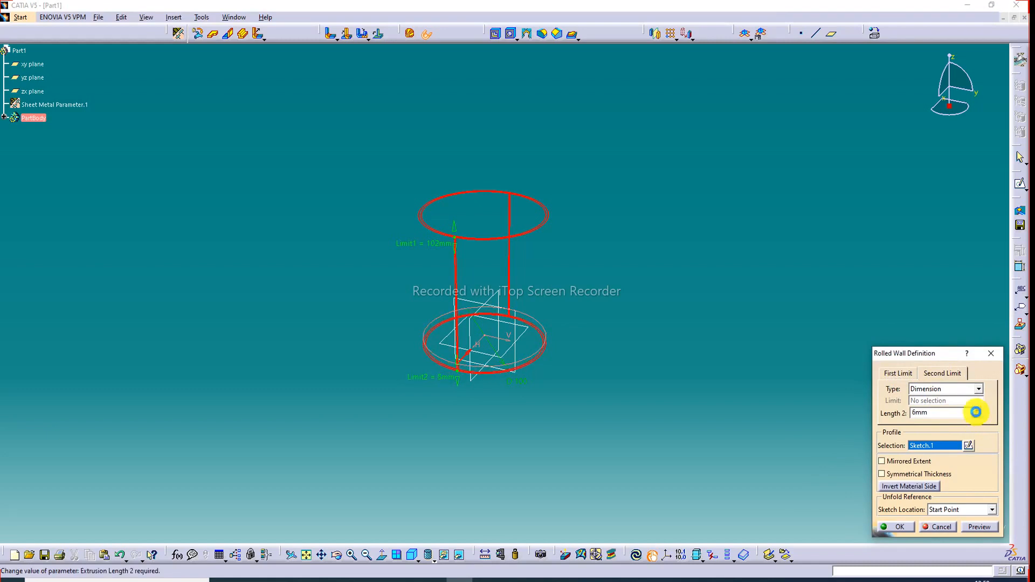
left_click(977, 411)
left_click(976, 412)
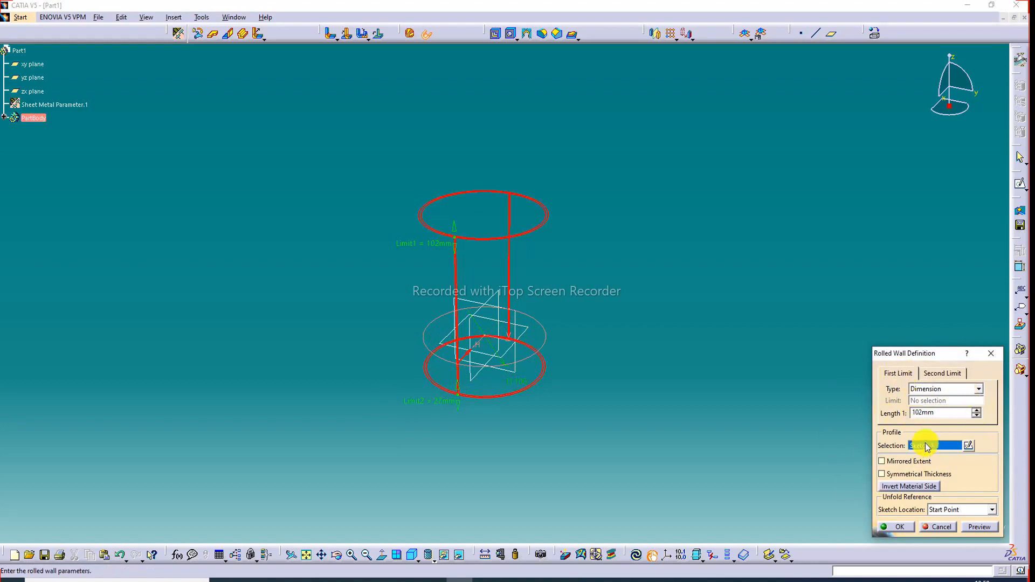
Enable Mirrored Extent and Symmetrical Thickness for the rolled wall, and check its second limit settings.
left_click(898, 461)
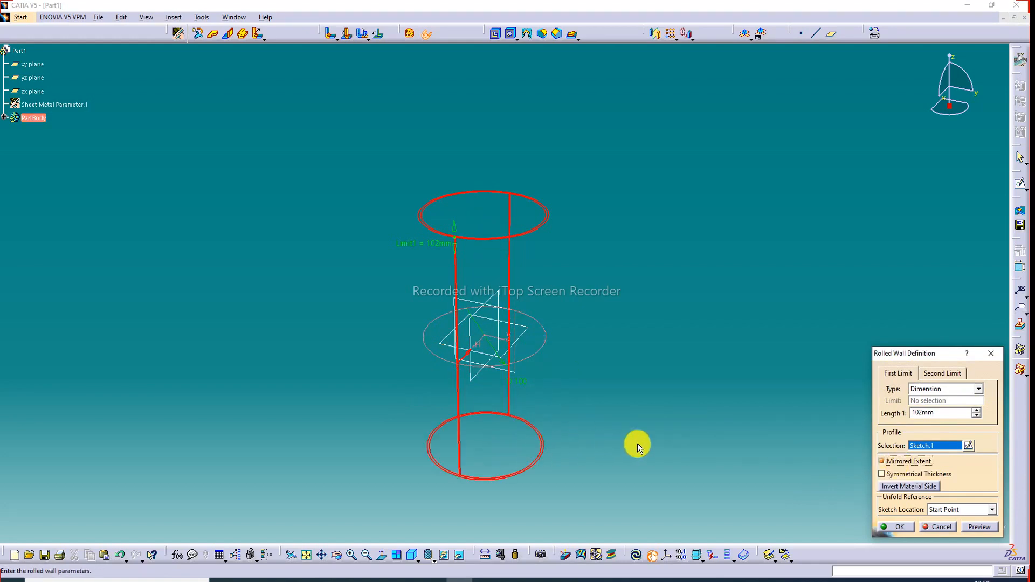
left_click(898, 475)
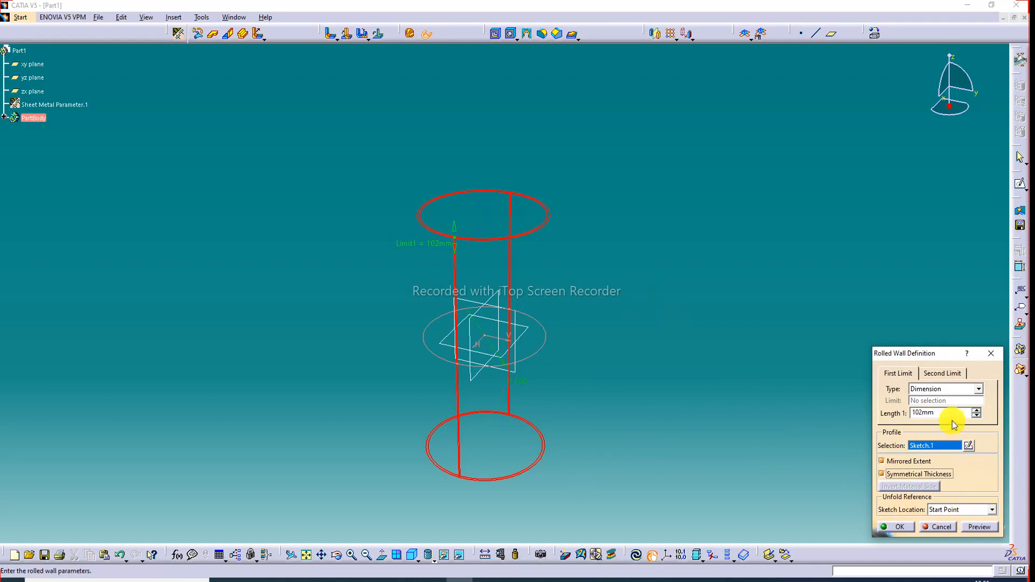
left_click(933, 375)
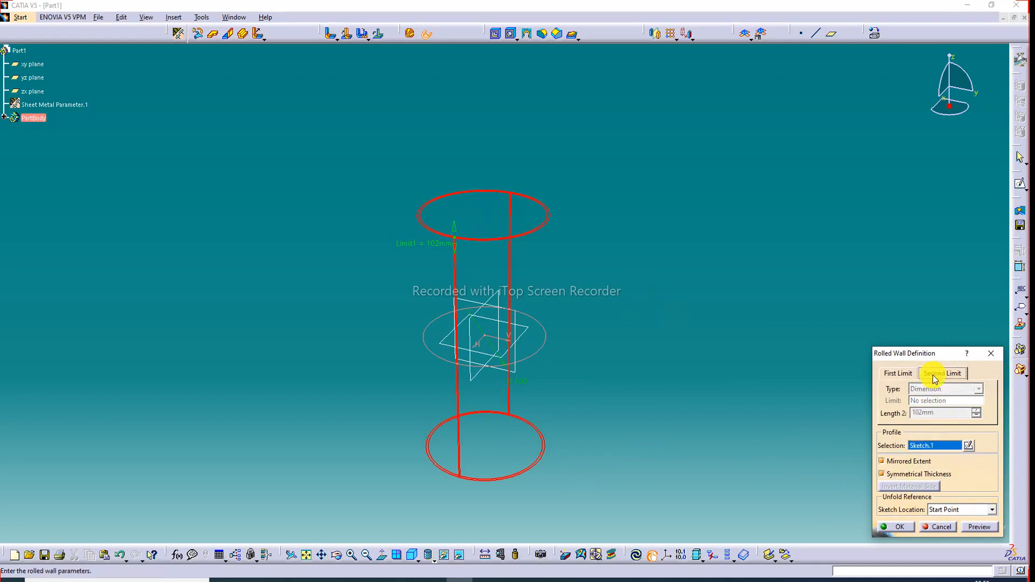
Set the rolled wall's first limit, Length 1, to 99 mm and preview the mirrored wall.
left_click(904, 374)
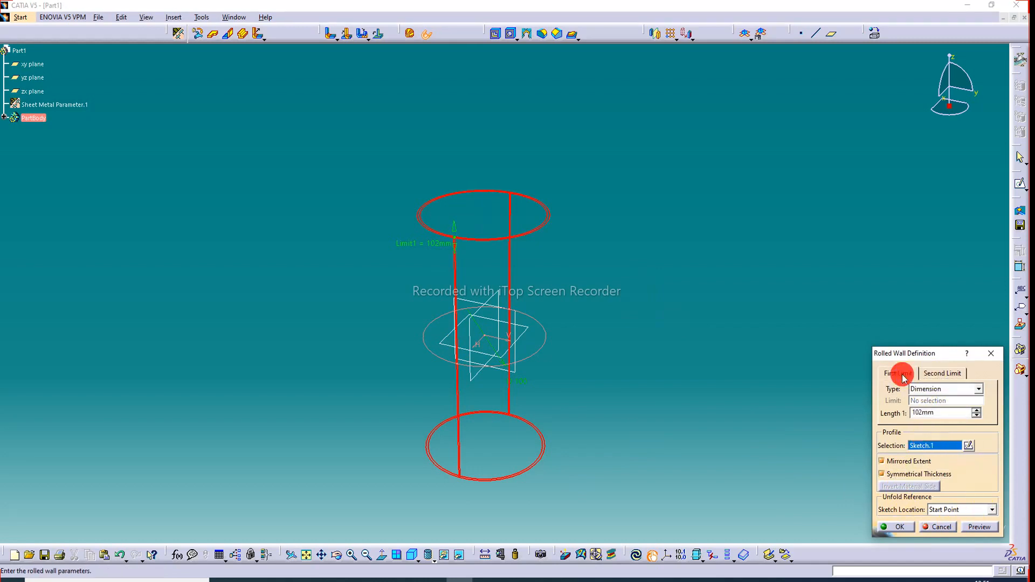
left_click(975, 411)
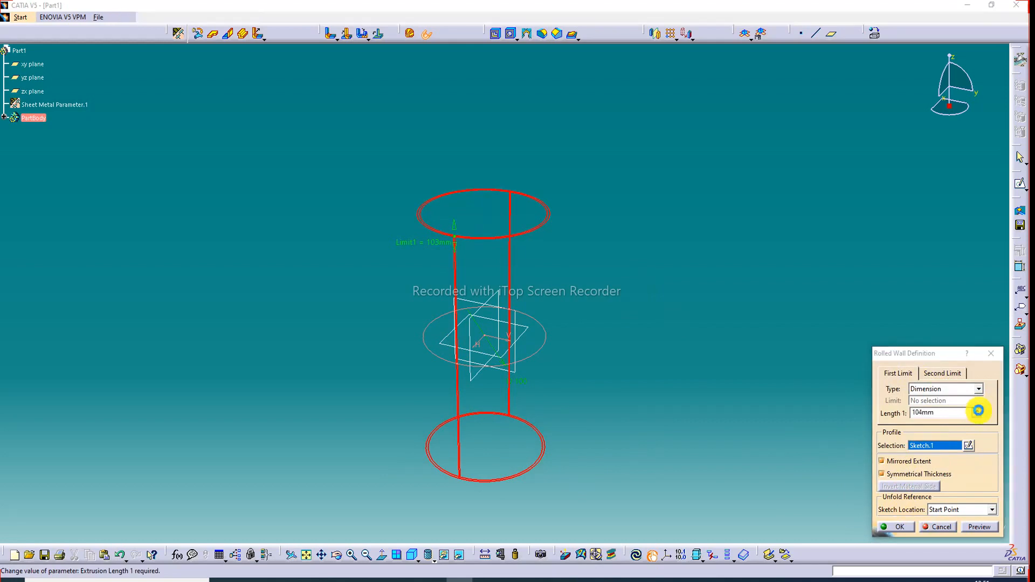
left_click(977, 415)
left_click(978, 415)
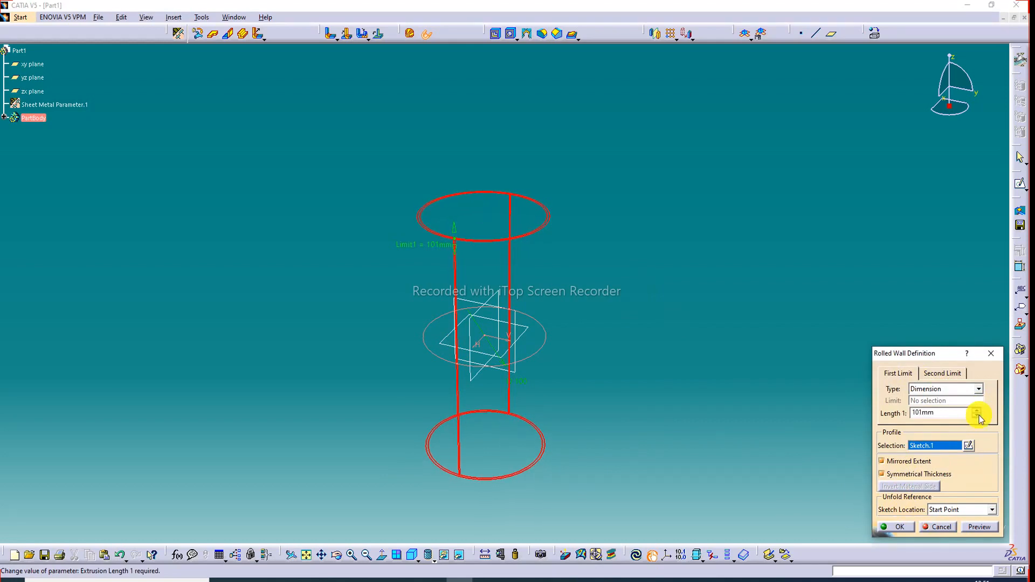
left_click(978, 416)
left_click(977, 416)
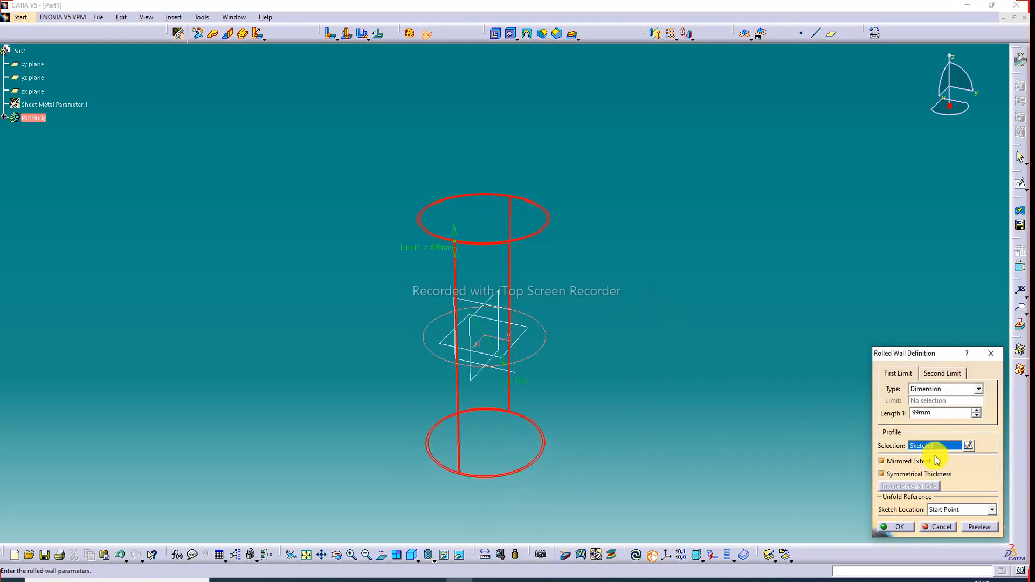
left_click(979, 527)
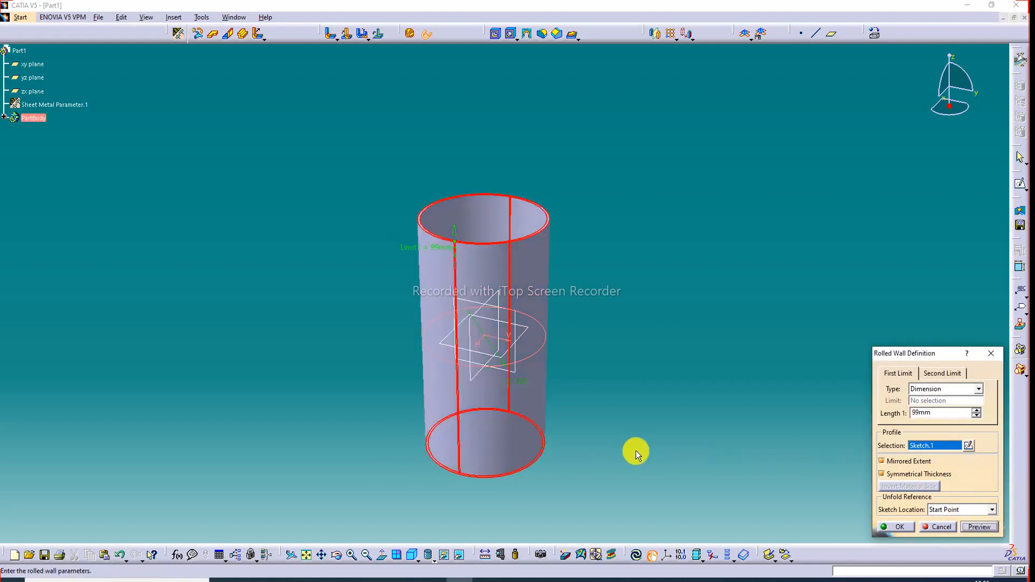
Preview the rolled wall with Mirrored Extent disabled, and preview it again with Mirrored Extent re-enabled, leaving Symmetrical Thickness on.
left_click(917, 473)
left_click(917, 474)
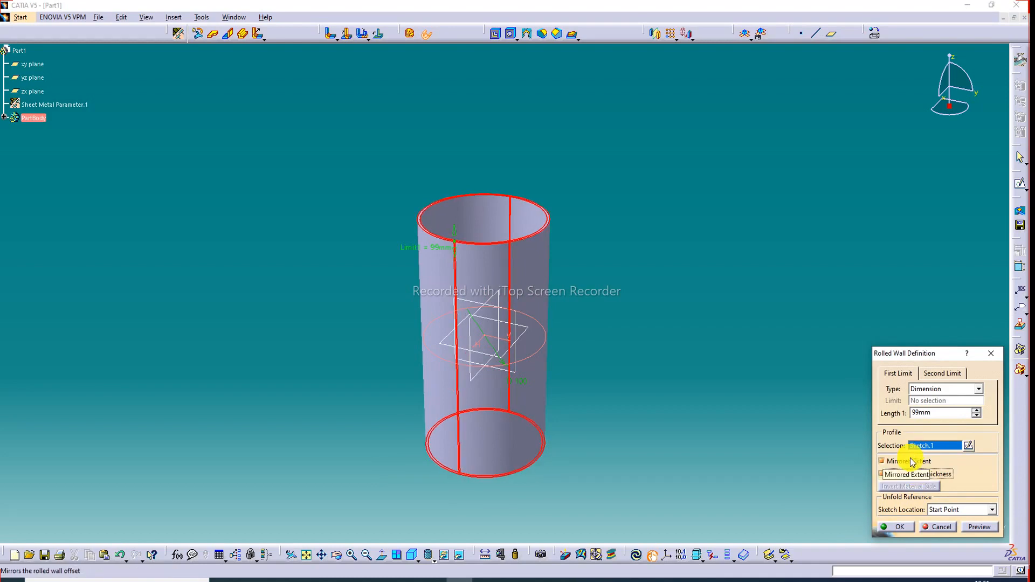
left_click(911, 460)
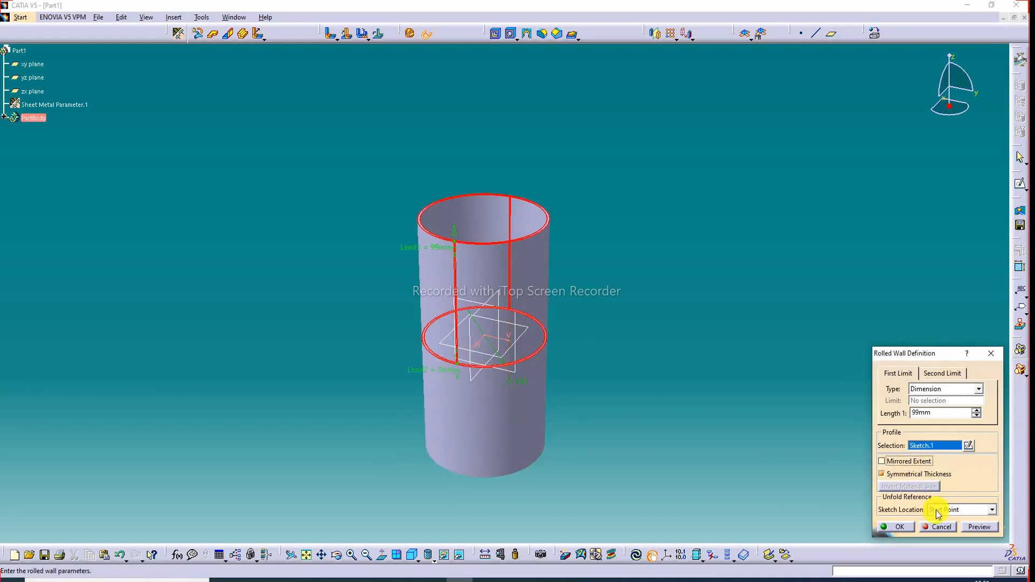
left_click(980, 527)
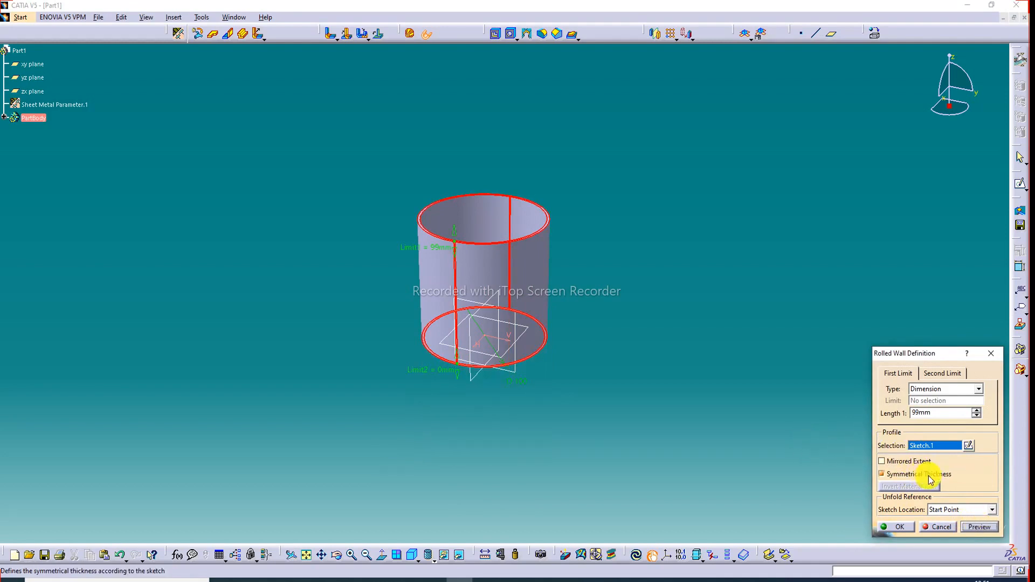
left_click(882, 461)
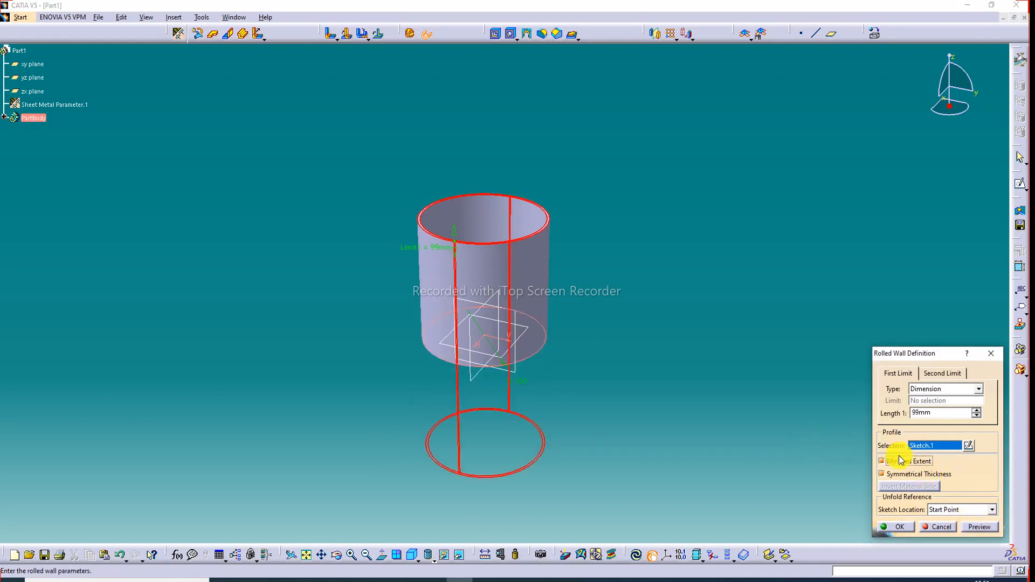
left_click(980, 527)
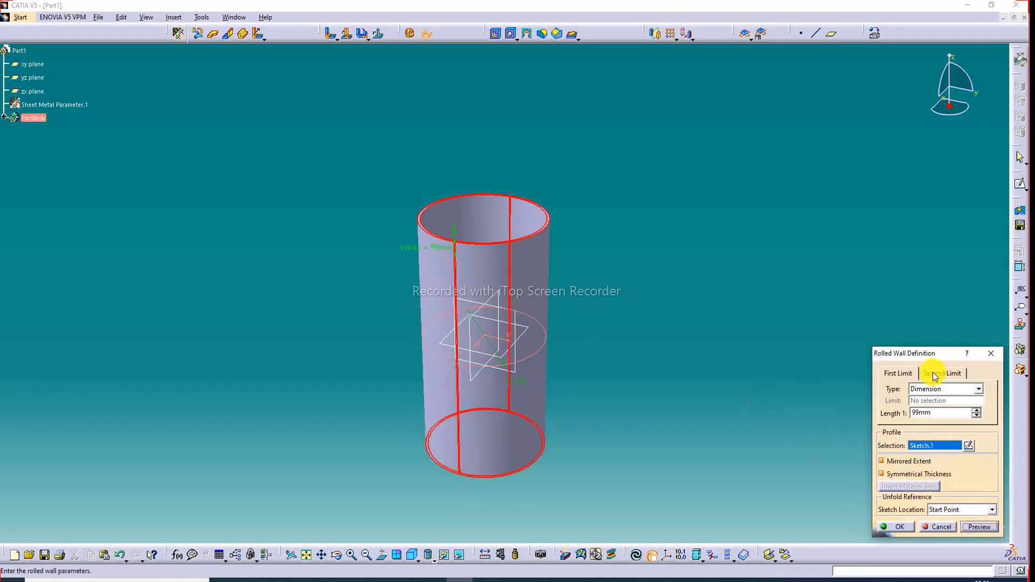
Create the rolled wall from Sketch.1 with a 99 mm length, mirrored extent and symmetrical thickness.
left_click(911, 526)
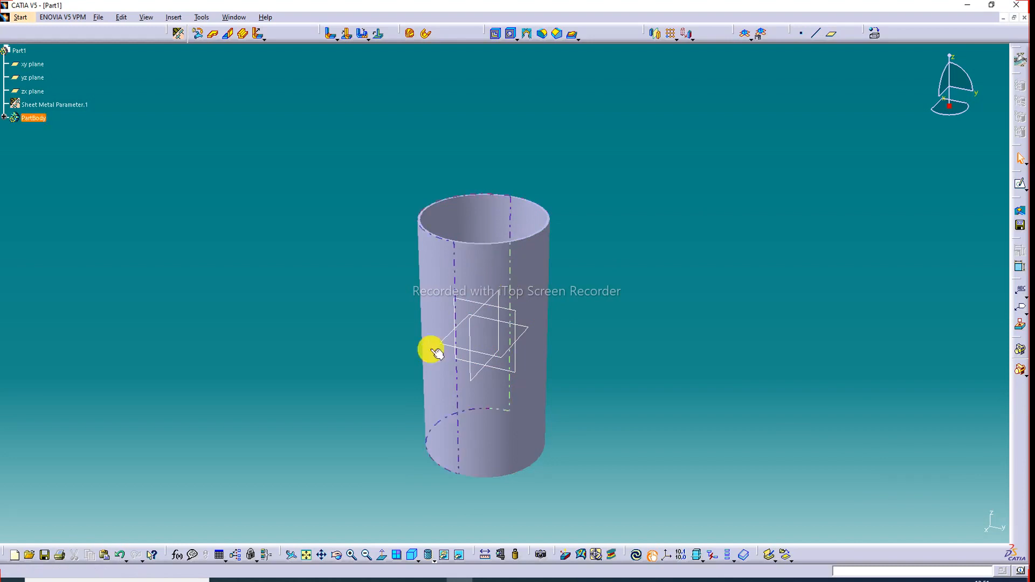
left_click(306, 556)
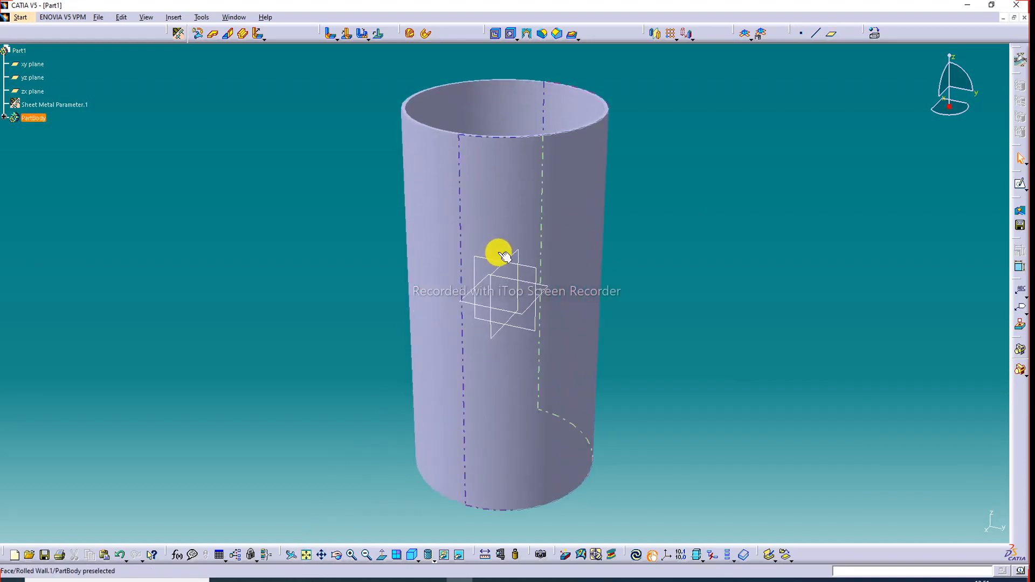
mouse_move(499, 252)
middle_mouse_down()
mouse_move(562, 266)
mouse_move(513, 261)
middle_mouse_up()
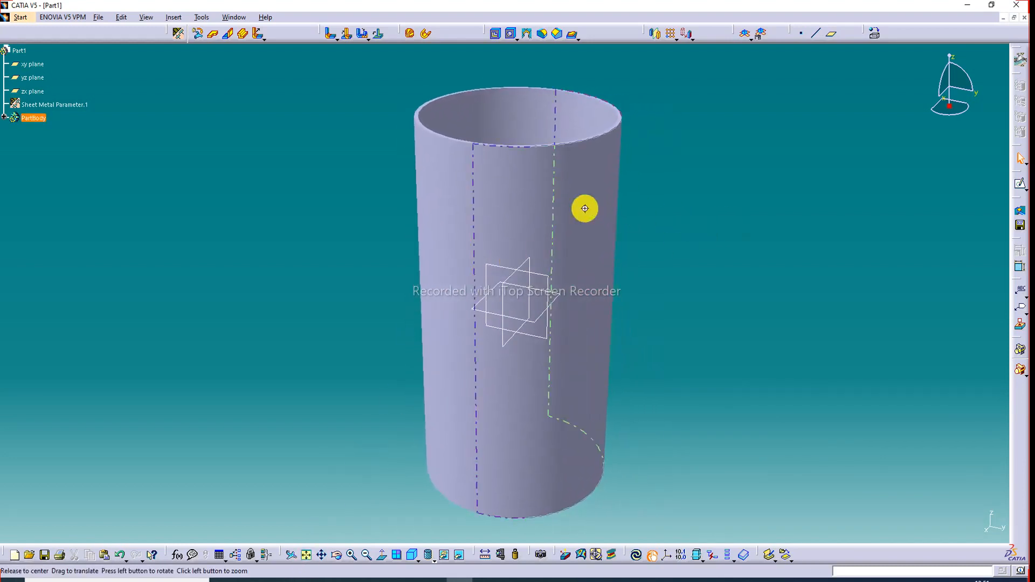
middle_click_drag(585, 208, 590, 326)
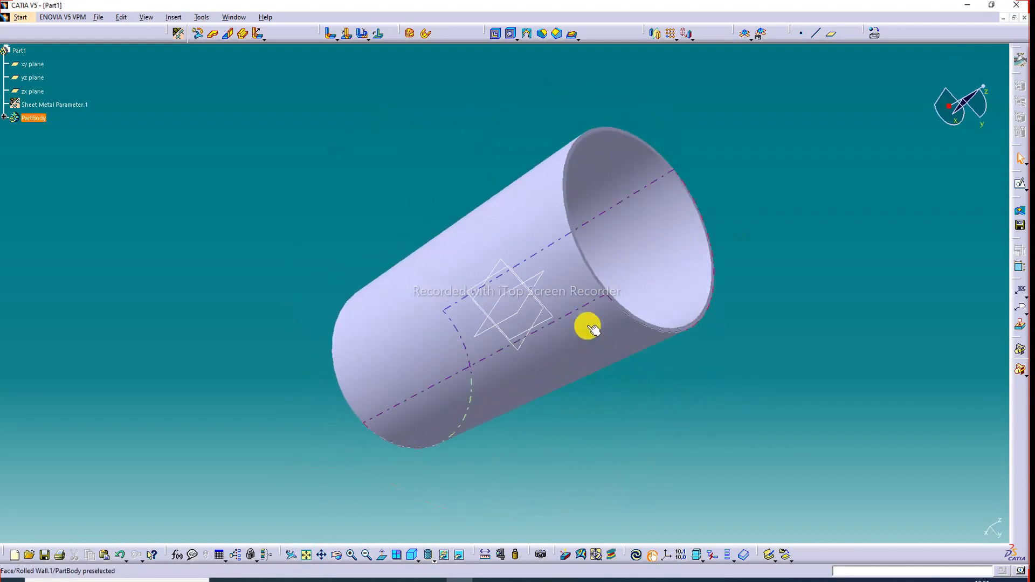
Hide the yz, zx and xy reference planes, keeping the rolled wall body shown.
right_click(536, 291)
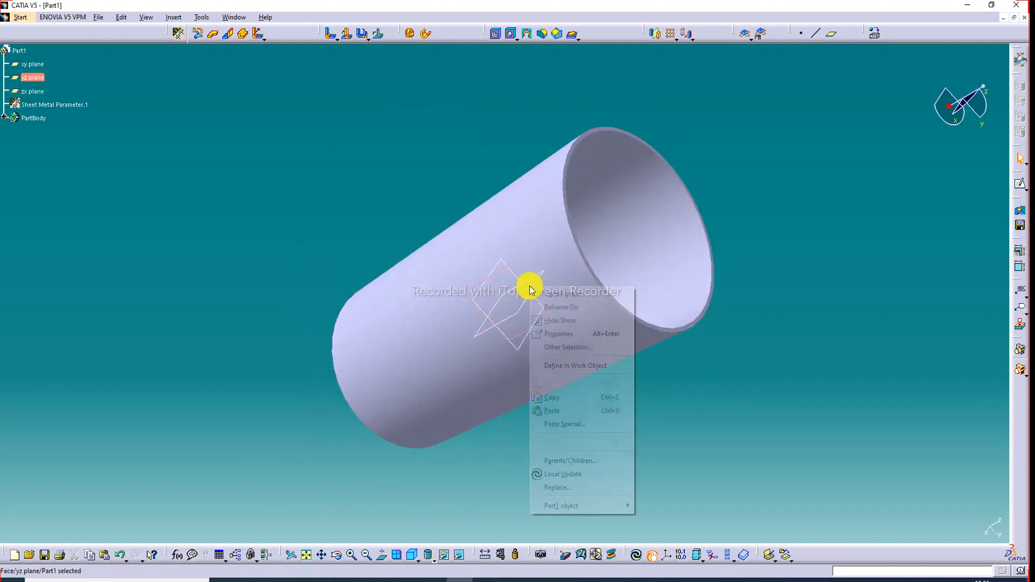
left_click(562, 320)
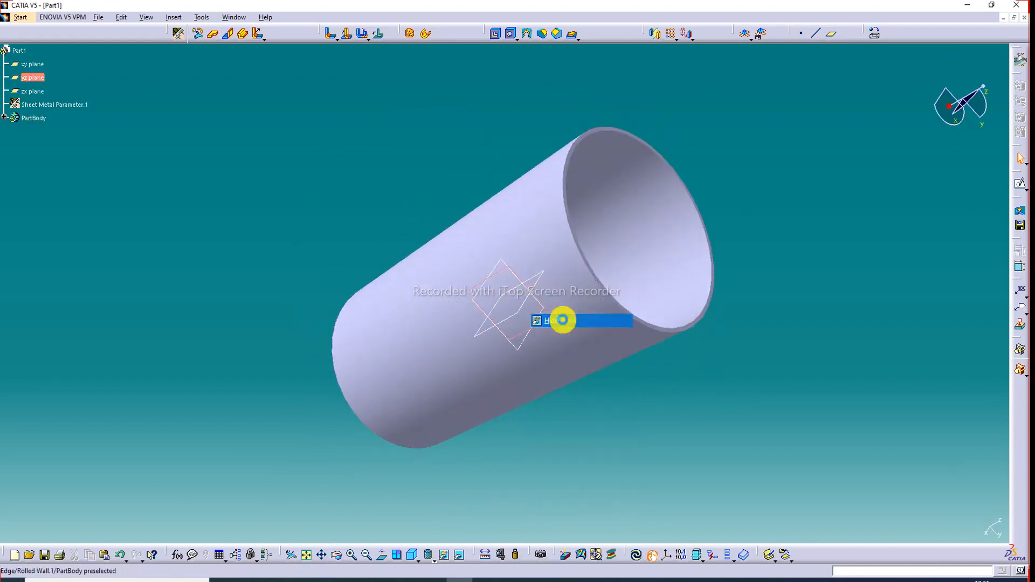
right_click(534, 282)
left_click(564, 321)
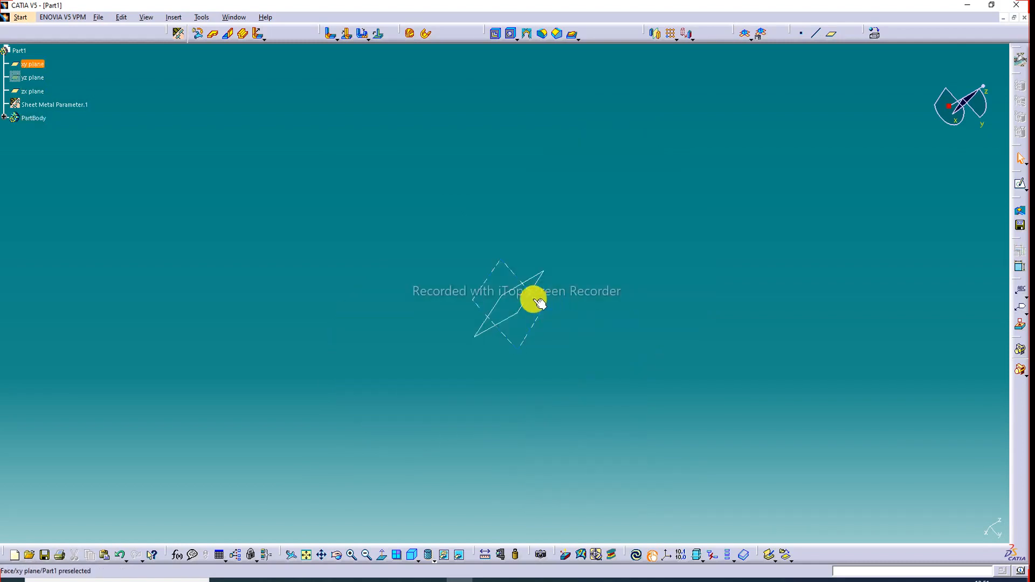
left_click(120, 555)
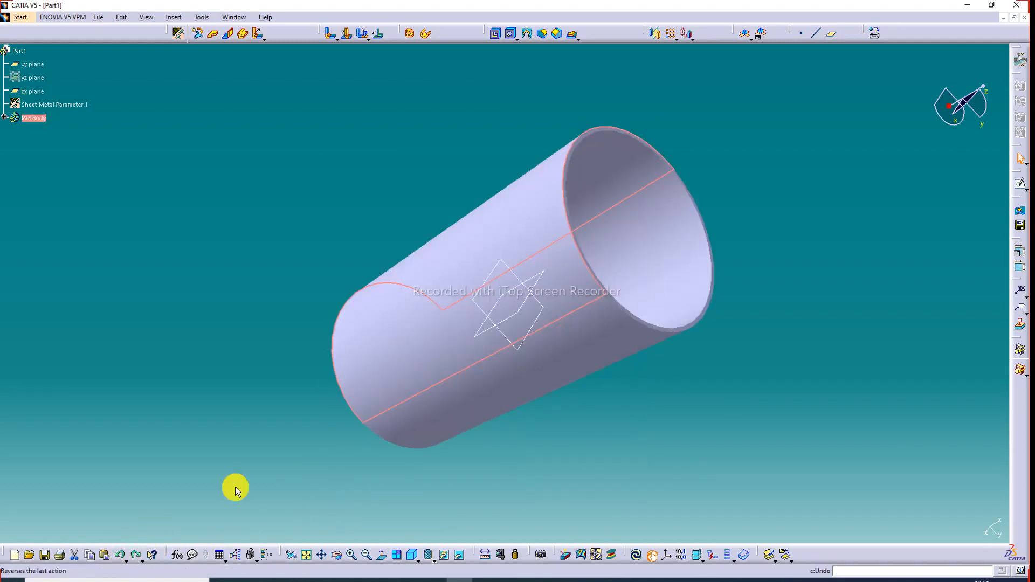
right_click(520, 305)
left_click(548, 339)
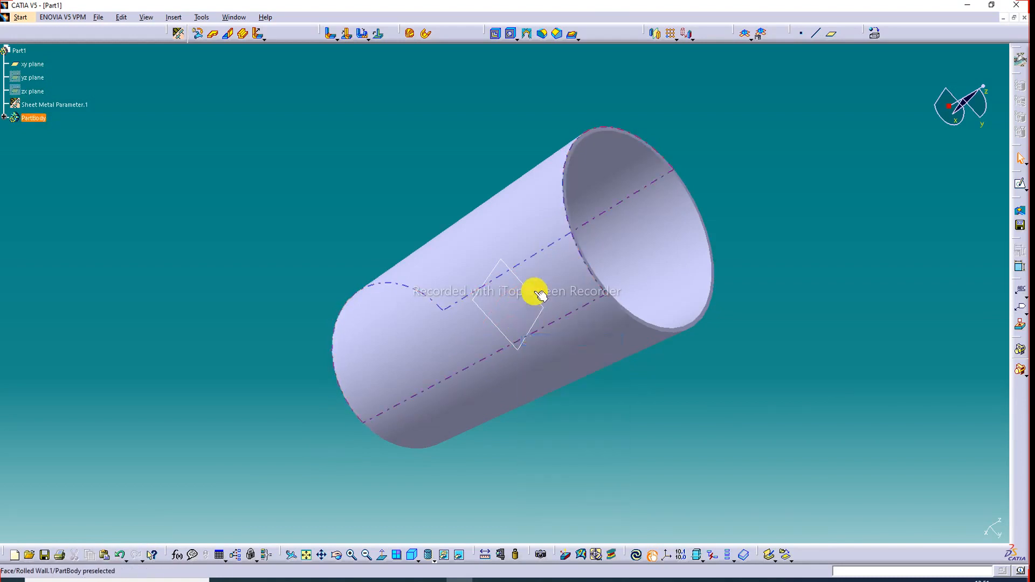
right_click(528, 293)
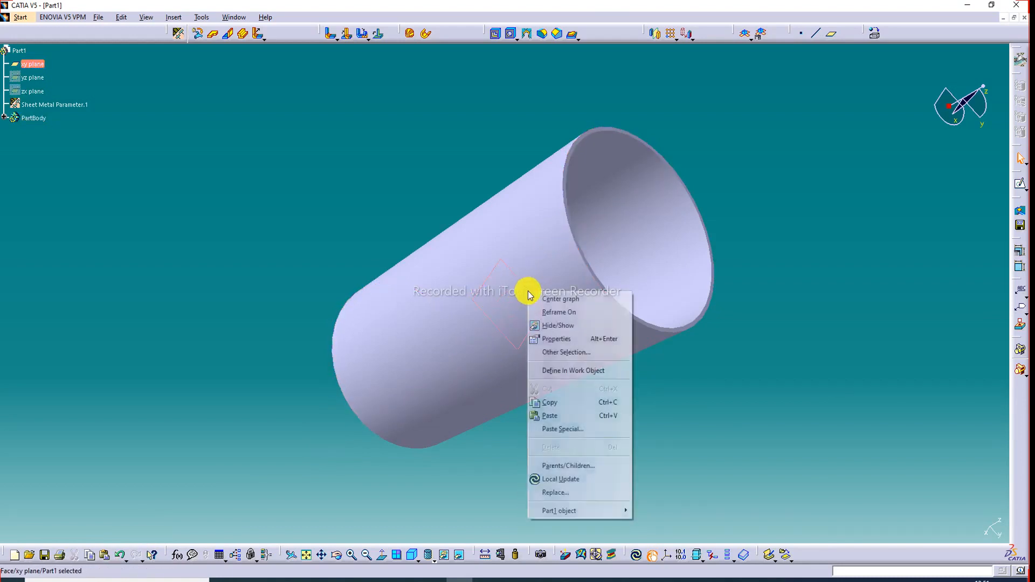
left_click(558, 325)
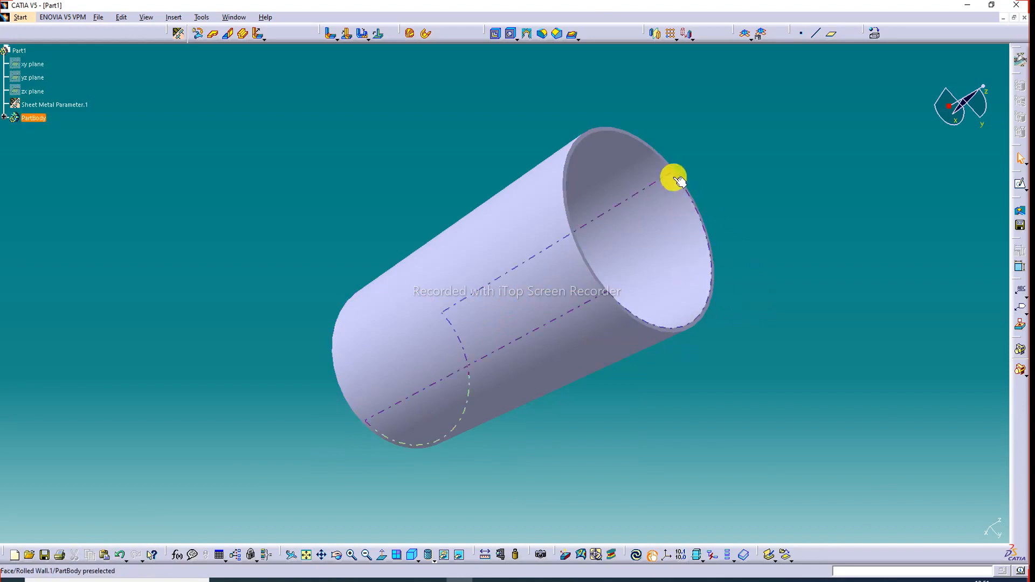
Apply the Steel material from the Metal family of the default material catalog to the part body.
middle_click_drag(671, 178, 788, 217)
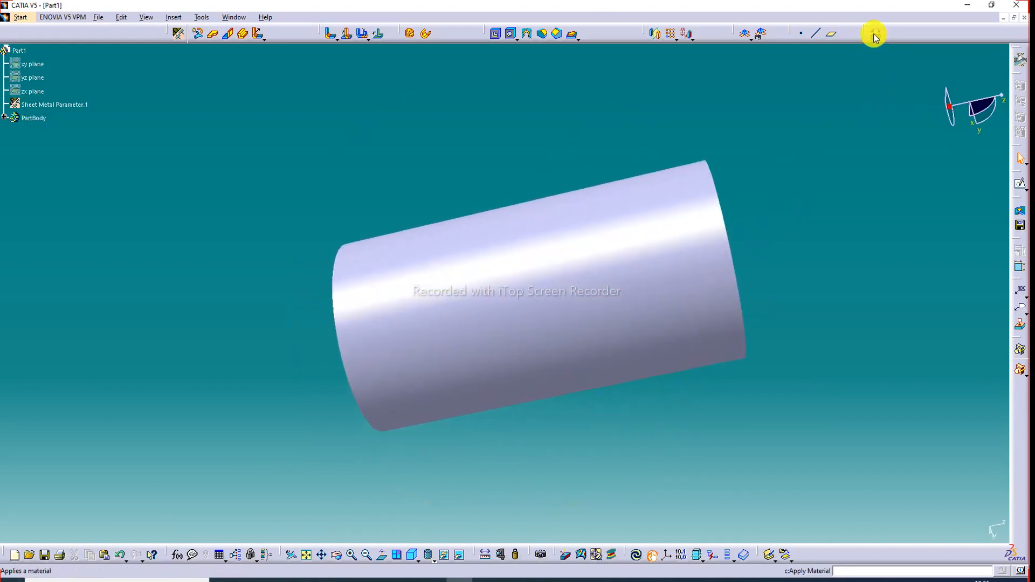
left_click(875, 35)
left_click(752, 245)
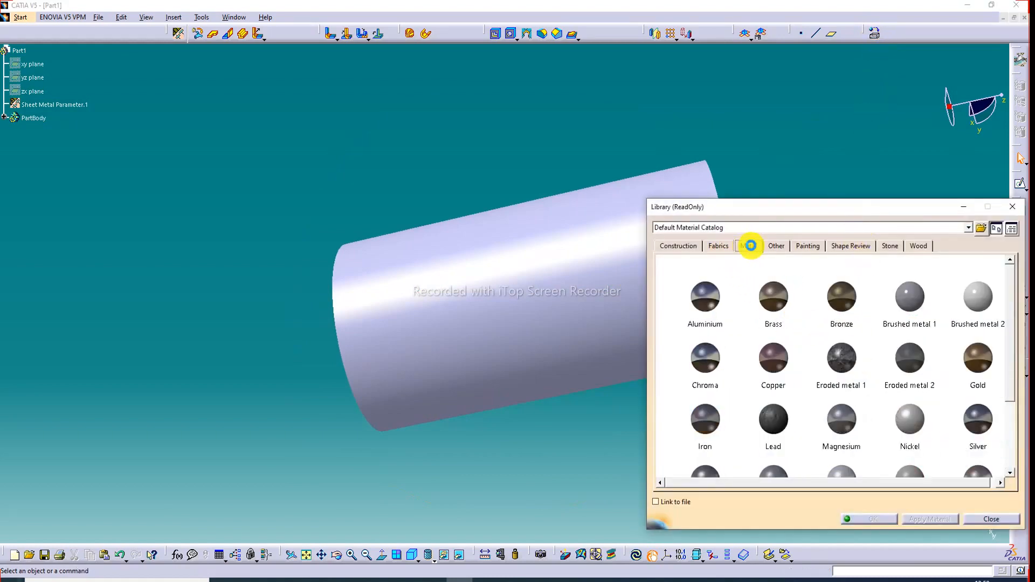
scroll(740, 393, "down", 1)
left_click(705, 411)
left_click(613, 307)
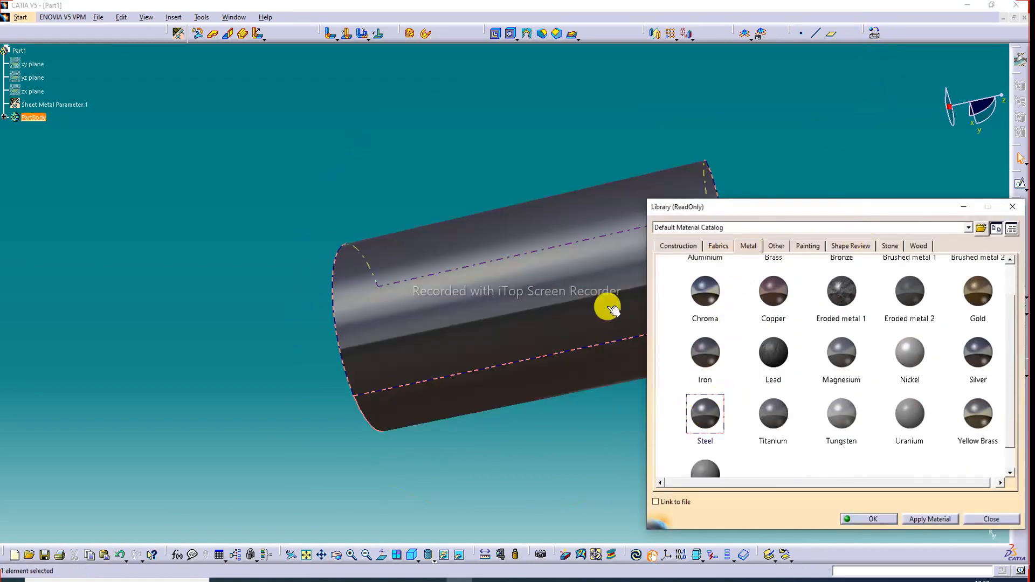
middle_click_drag(584, 314, 459, 294)
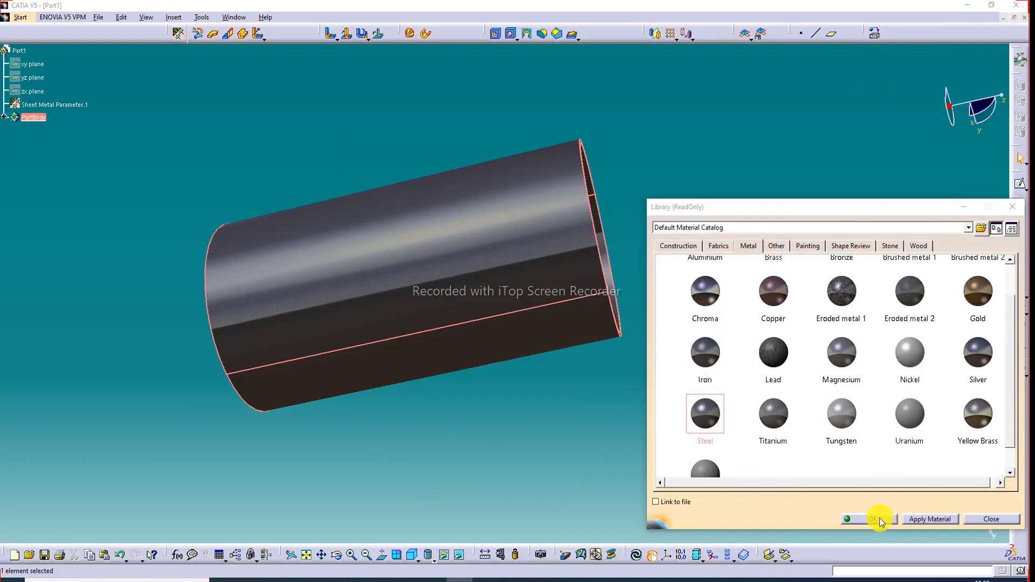
left_click(881, 521)
Set the reflectivity of the part body's Steel material to 1.00.
left_click(5, 117)
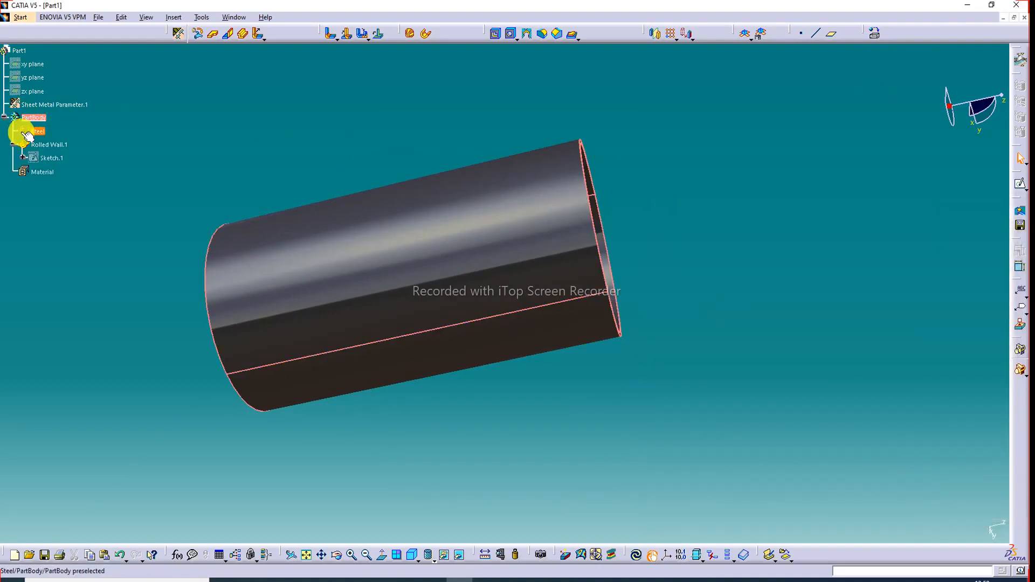
double_click(33, 132)
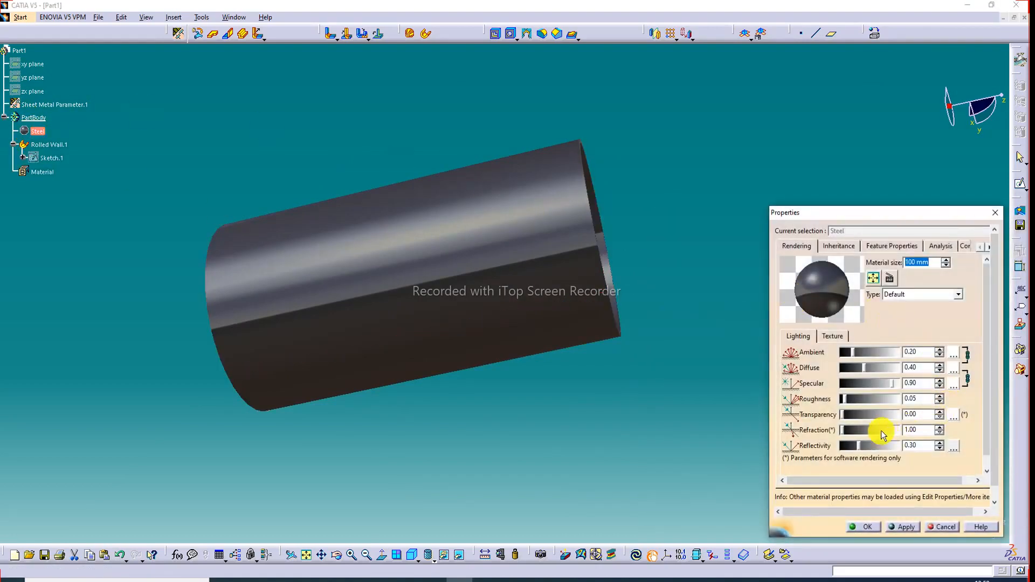
left_click_drag(858, 448, 945, 454)
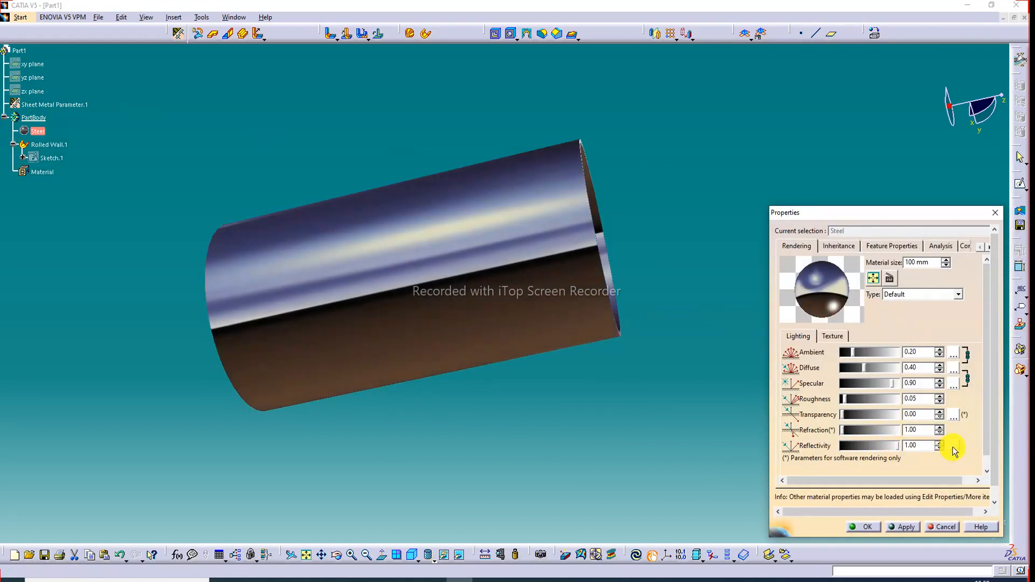
Give the Steel material the predefined Meeting room reflection image and apply the material changes.
left_click(954, 446)
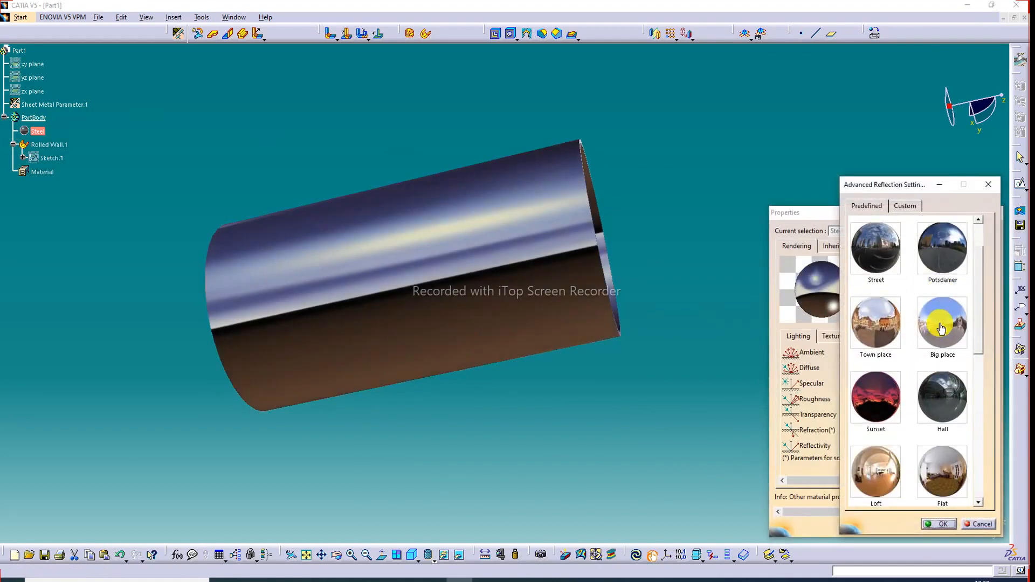
scroll(942, 328, "down", 3)
left_click(889, 368)
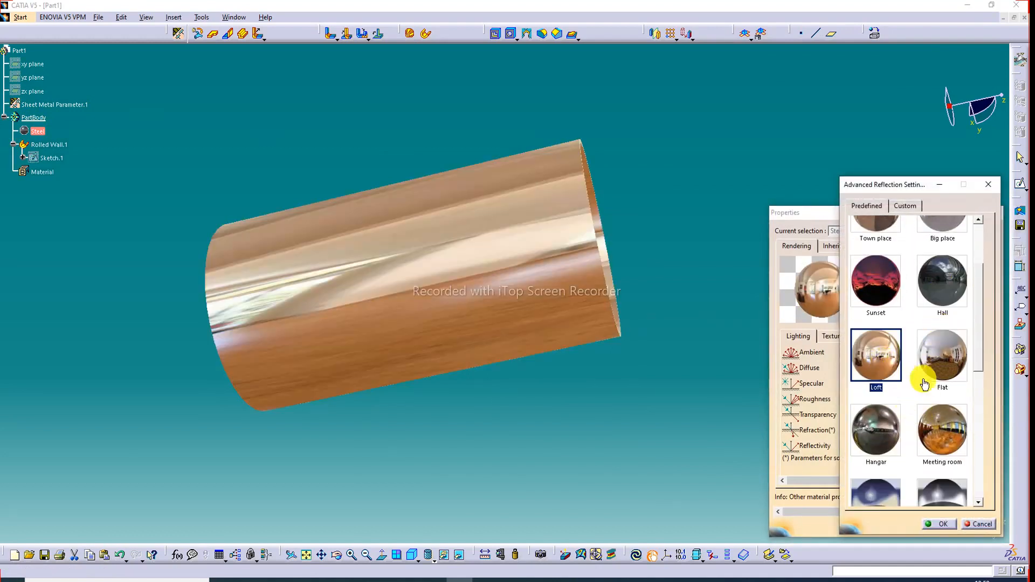
left_click(941, 439)
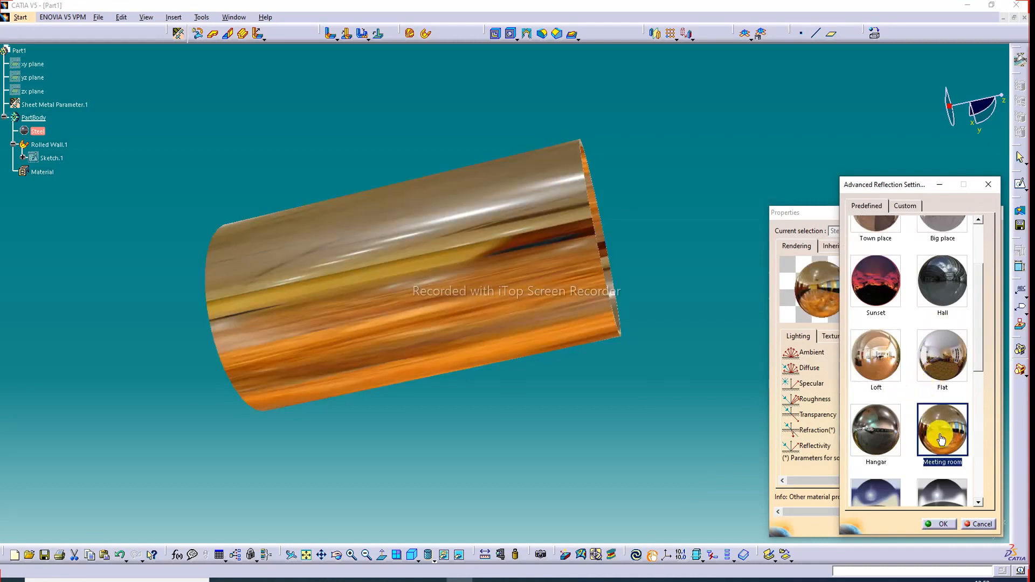
left_click(944, 523)
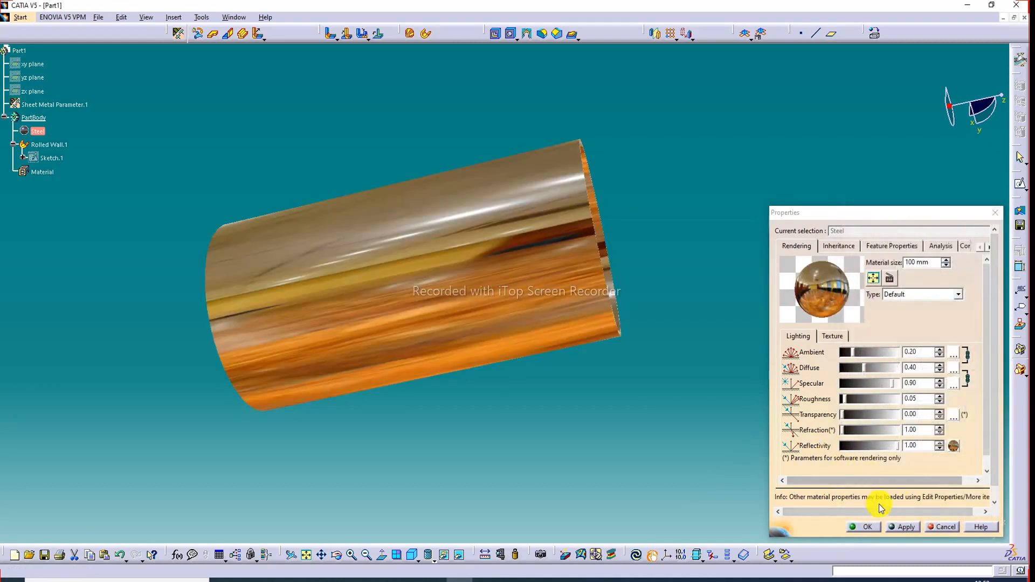
left_click(874, 527)
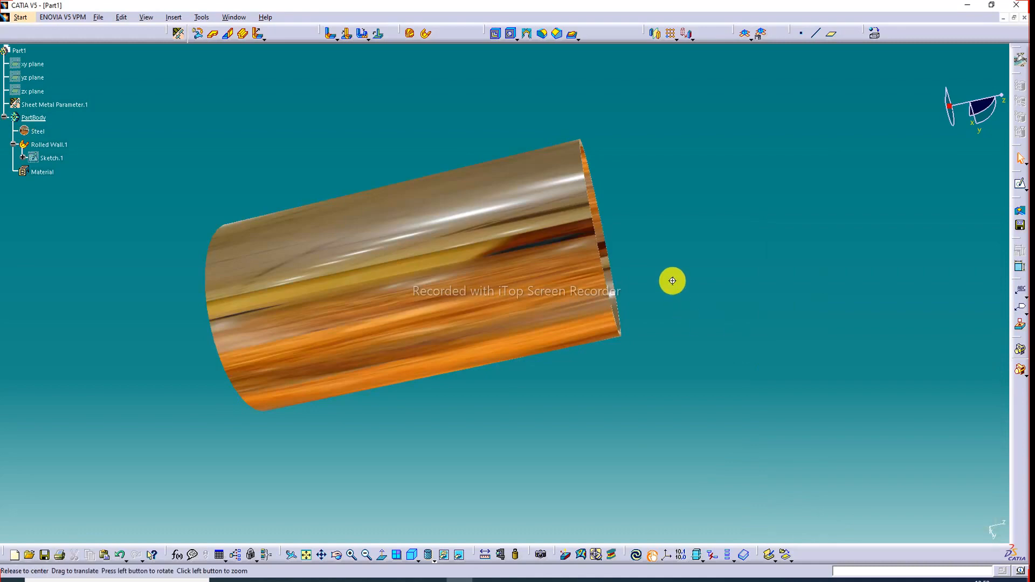
Examine the reflective rolled wall cylinder inside and outside from several angles.
middle_click_drag(670, 280, 531, 301)
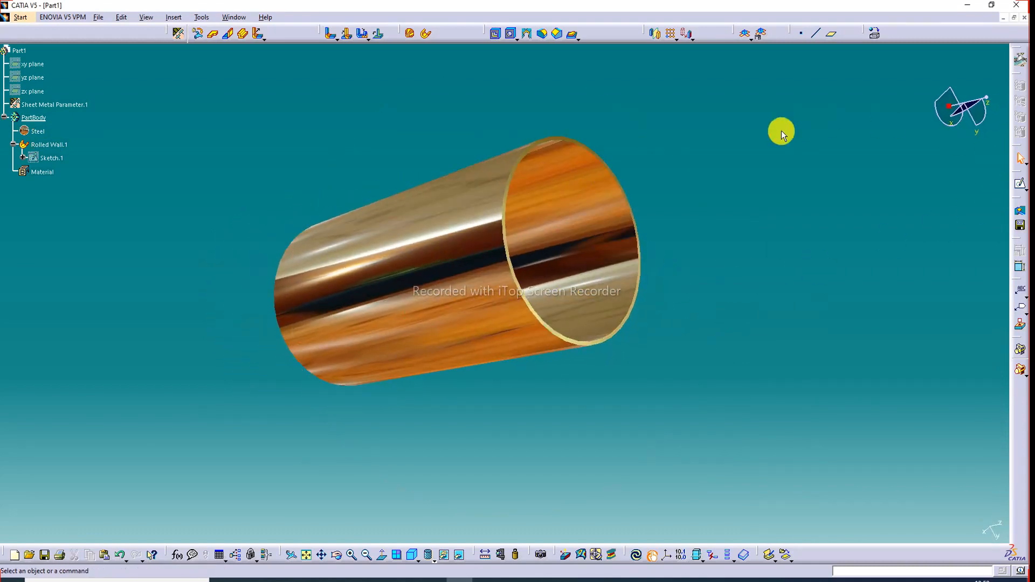
middle_click_drag(712, 148, 374, 205)
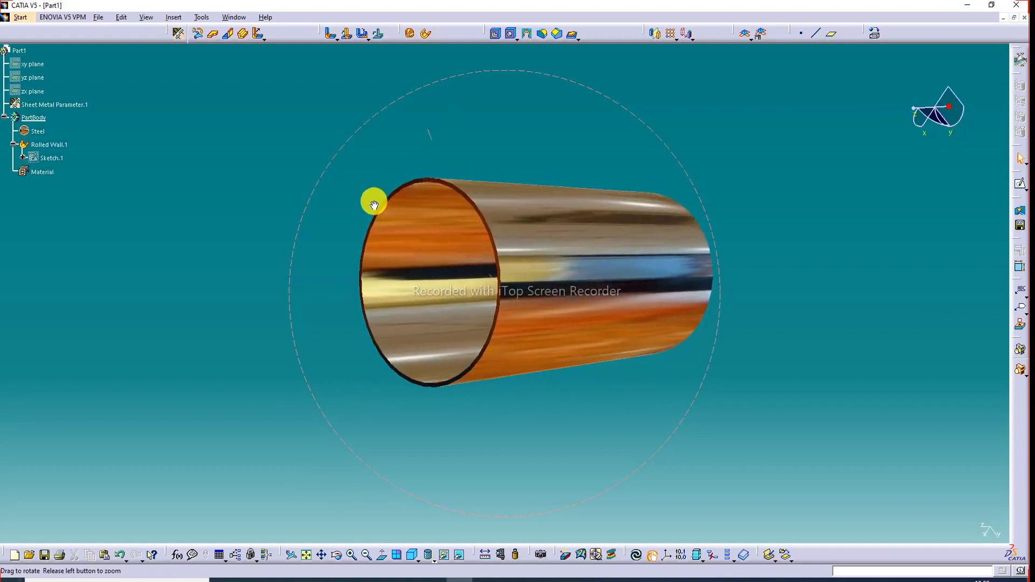
middle_click_drag(717, 171, 678, 159)
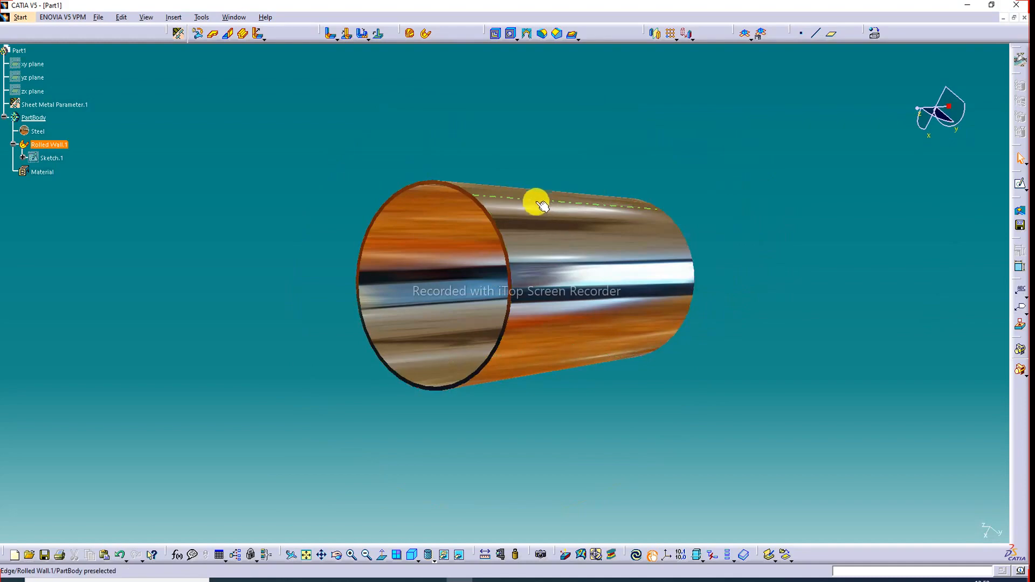
middle_click_drag(542, 205, 798, 191)
middle_click_drag(578, 240, 613, 236)
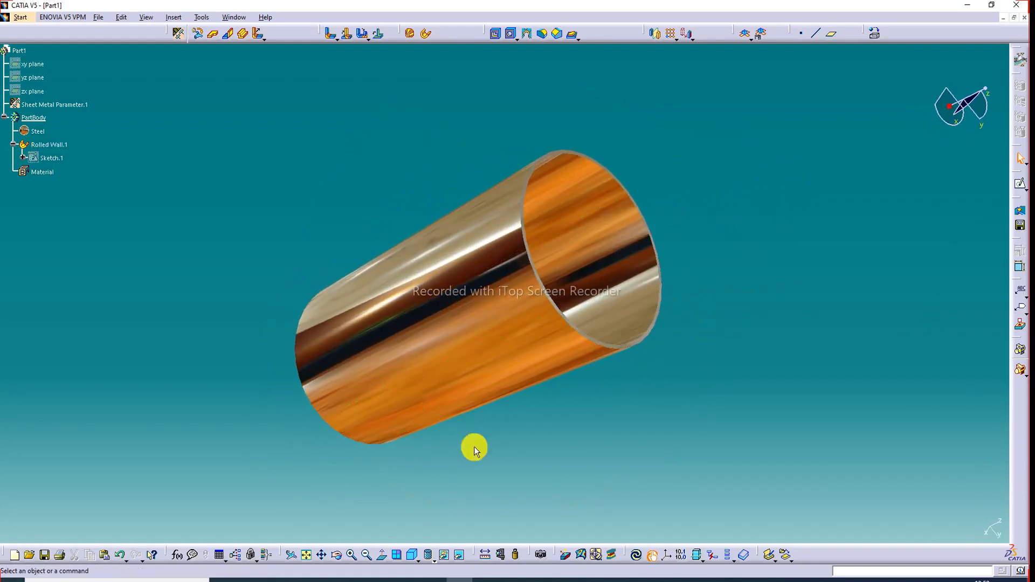
left_click(307, 555)
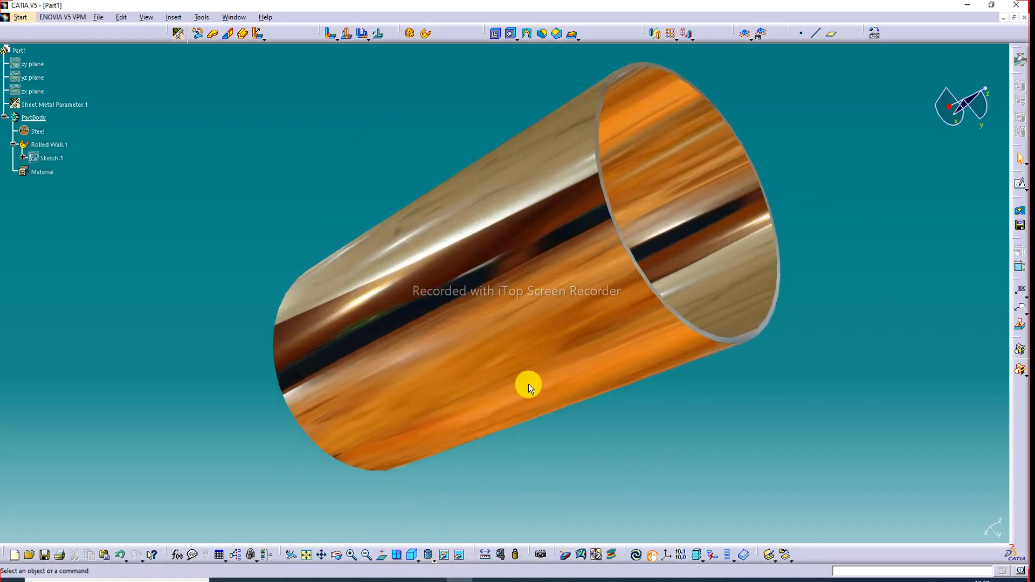
middle_click_drag(529, 384, 505, 421)
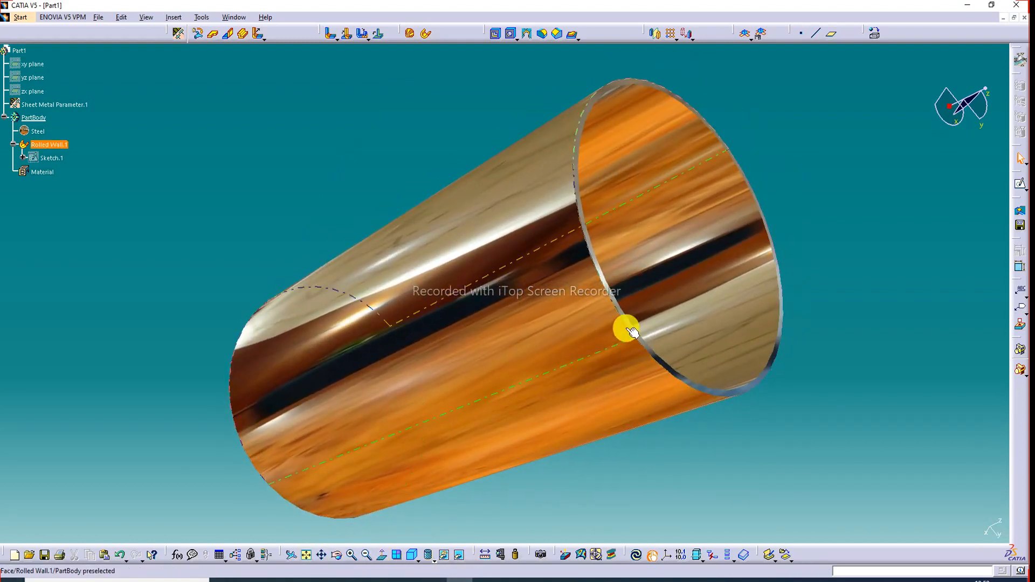
middle_click_drag(627, 330, 601, 313)
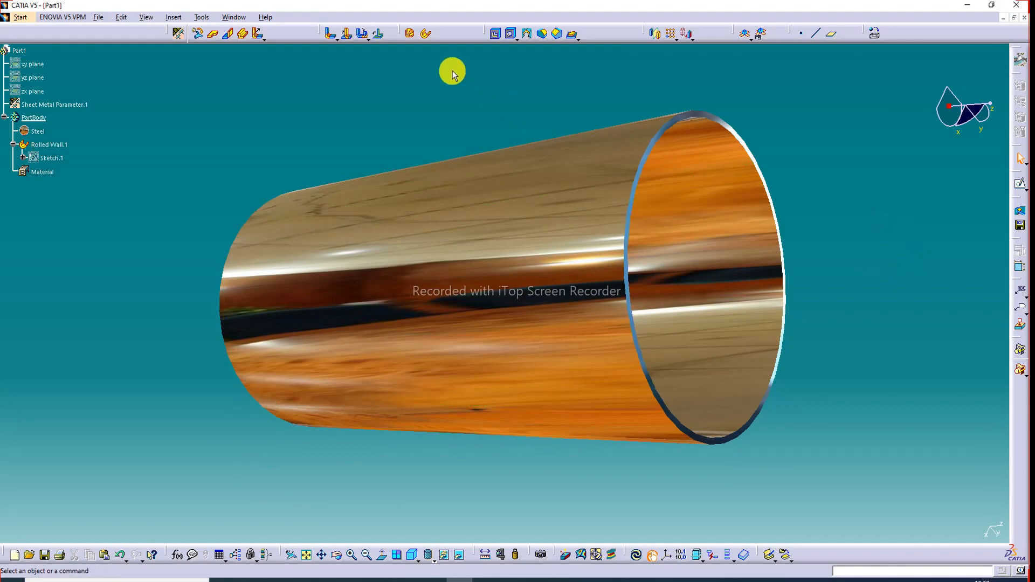
left_click(426, 35)
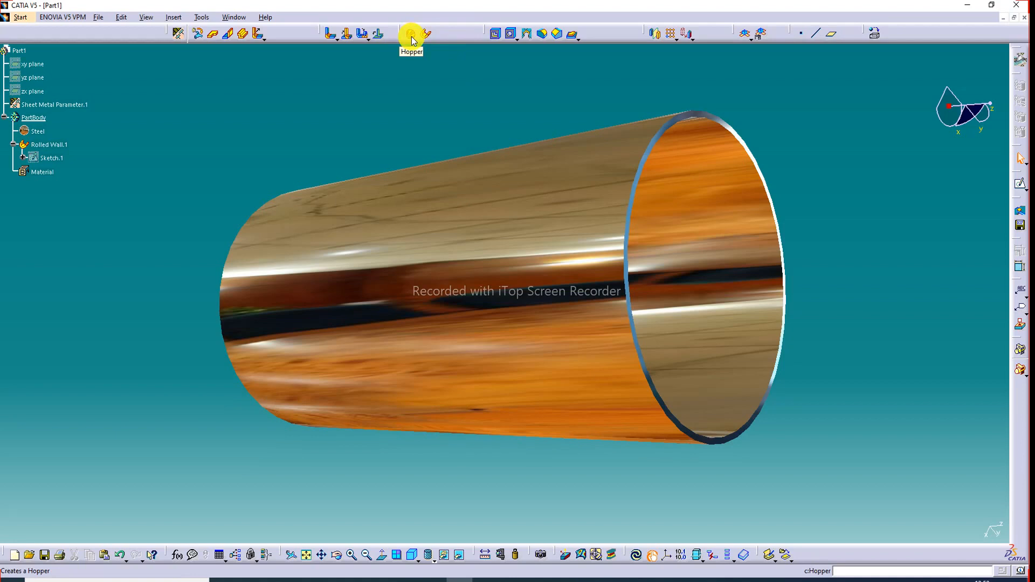
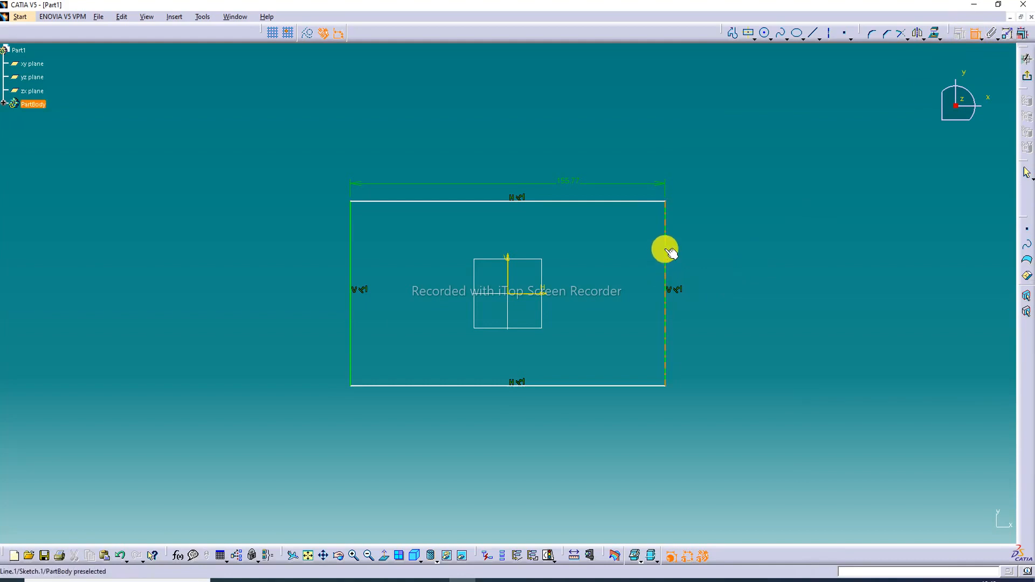
Dimension the height of the sketched rectangle and set its width to 140 mm.
left_click(687, 254)
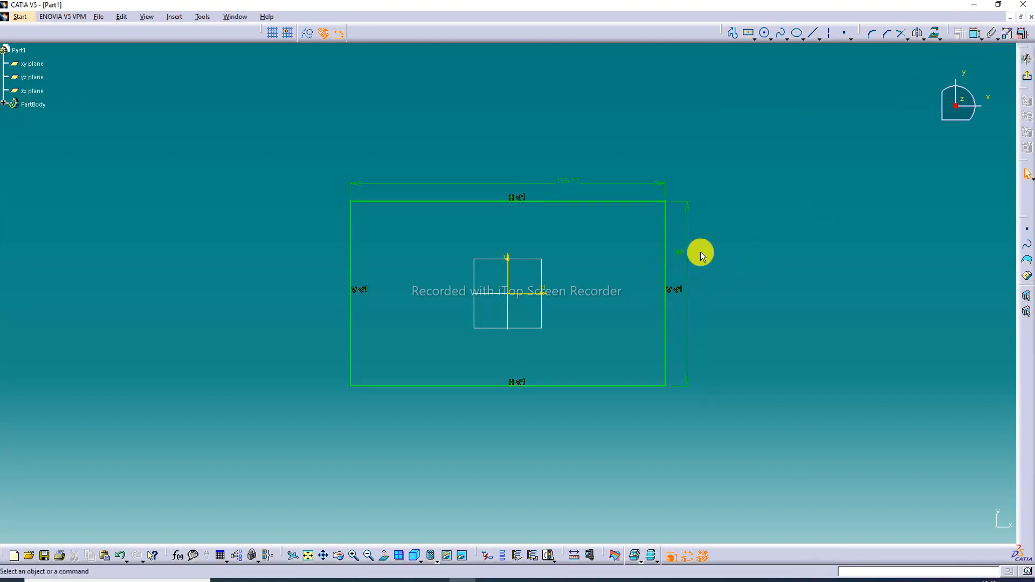
double_click(569, 180)
type("14")
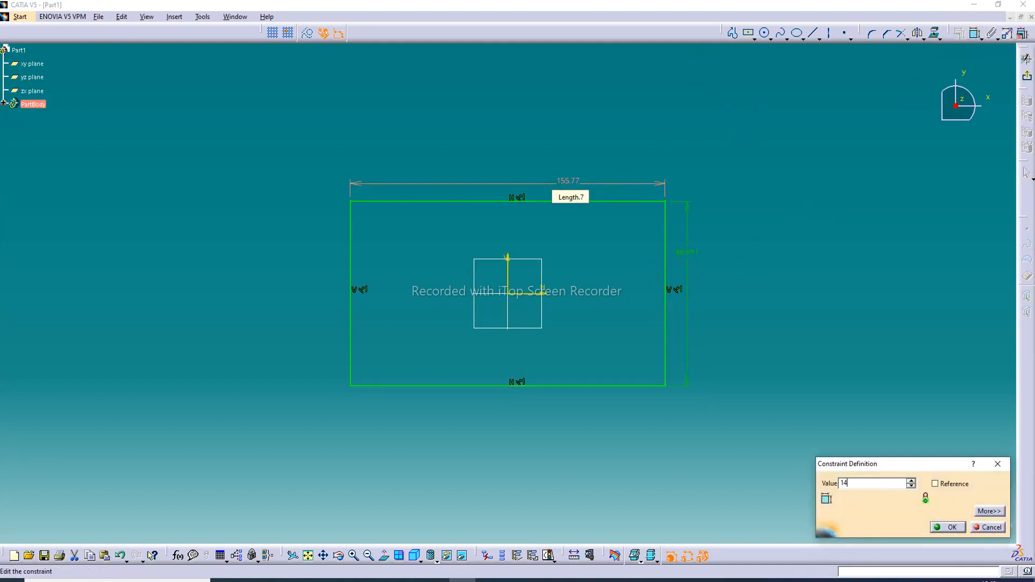
type("0mm")
key("Return")
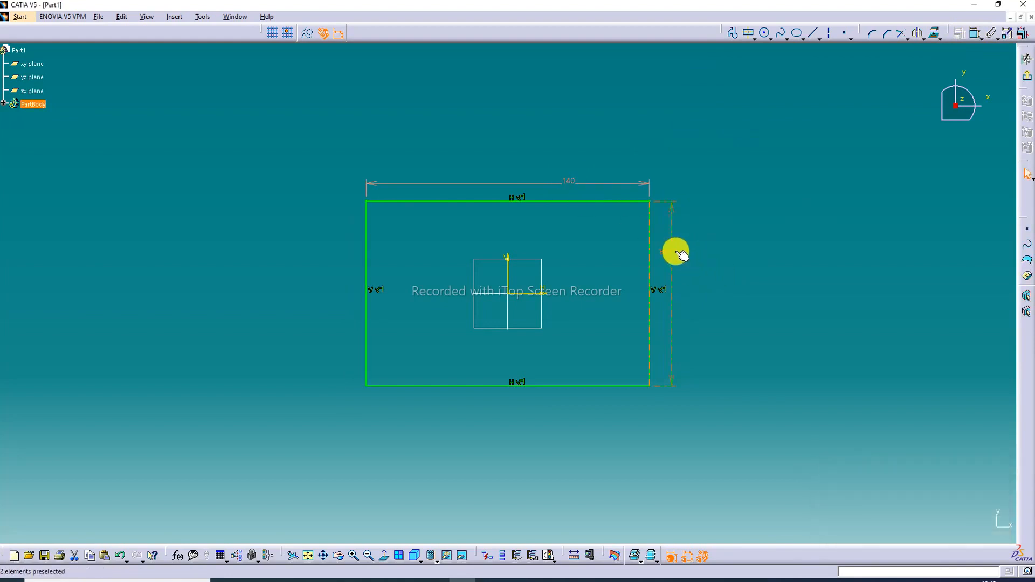
Set the rectangle's height to 90 mm and exit the sketch.
double_click(675, 289)
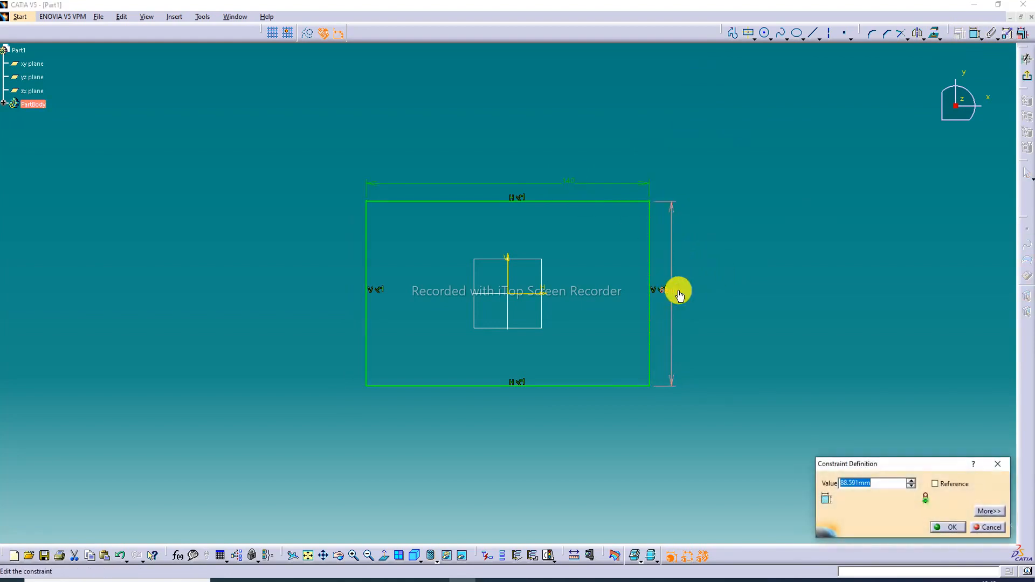
type("90")
key("Return")
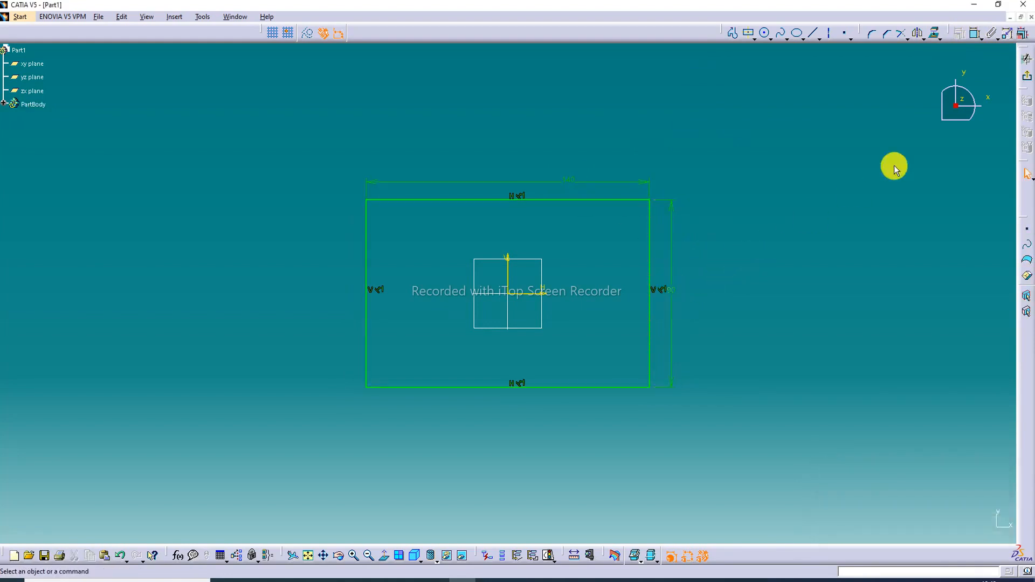
left_click(1016, 78)
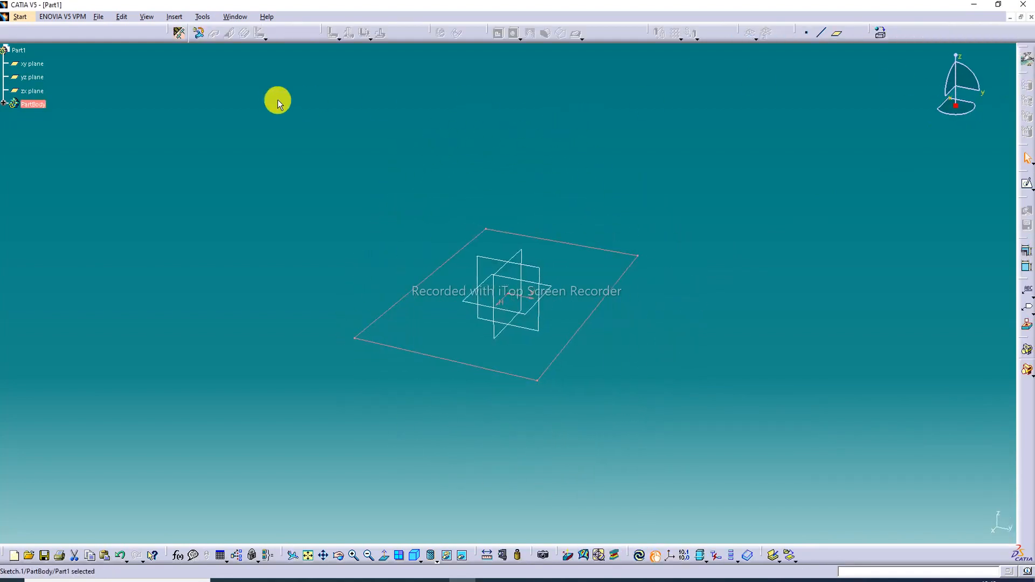
Define the sheet metal parameters with a 2 mm thickness and a 4 mm default bend radius.
left_click(178, 34)
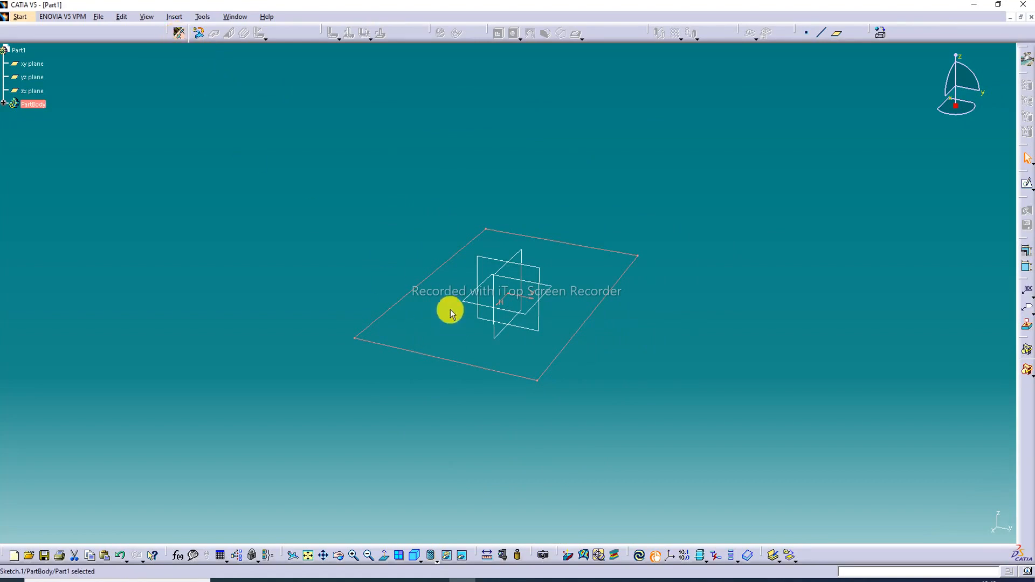
left_click(180, 34)
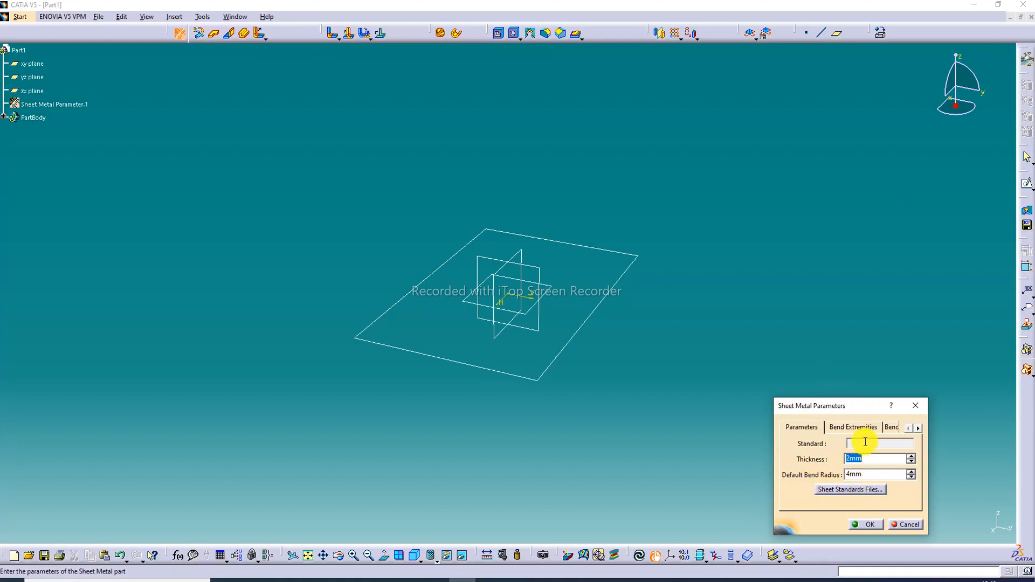
left_click(868, 523)
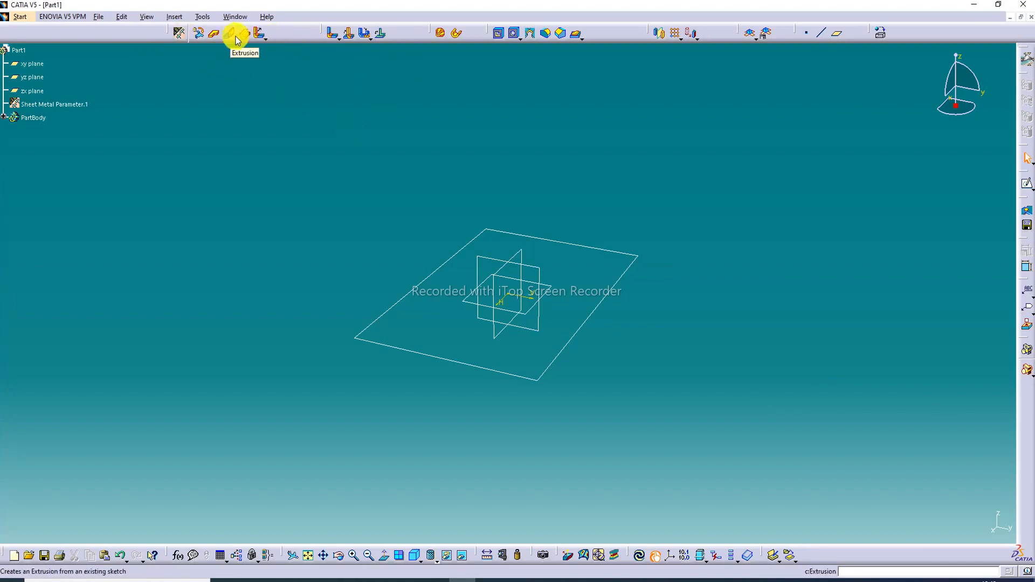
Create a base wall from the rectangular sketch.
left_click(216, 39)
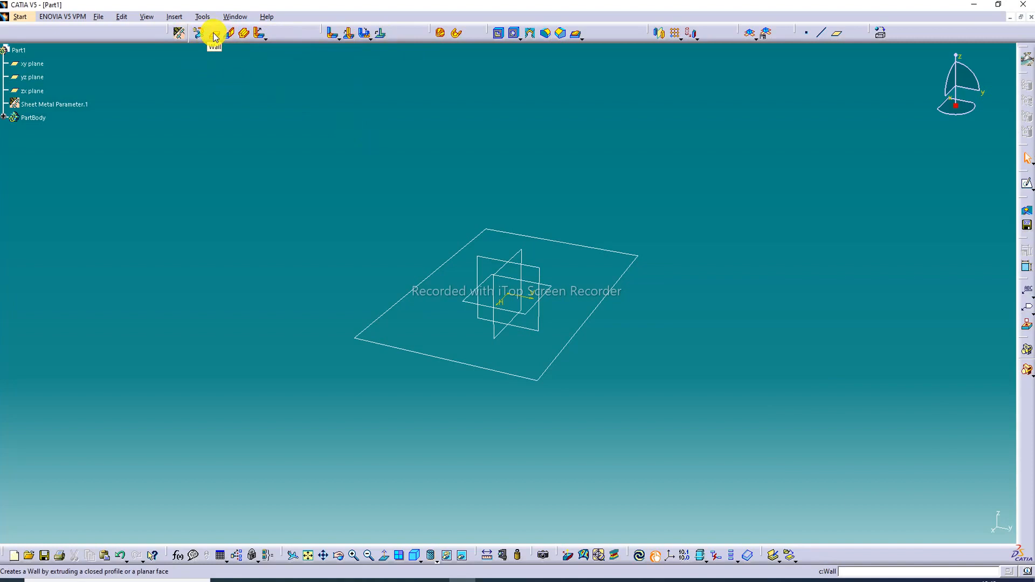
left_click(624, 271)
left_click(899, 524)
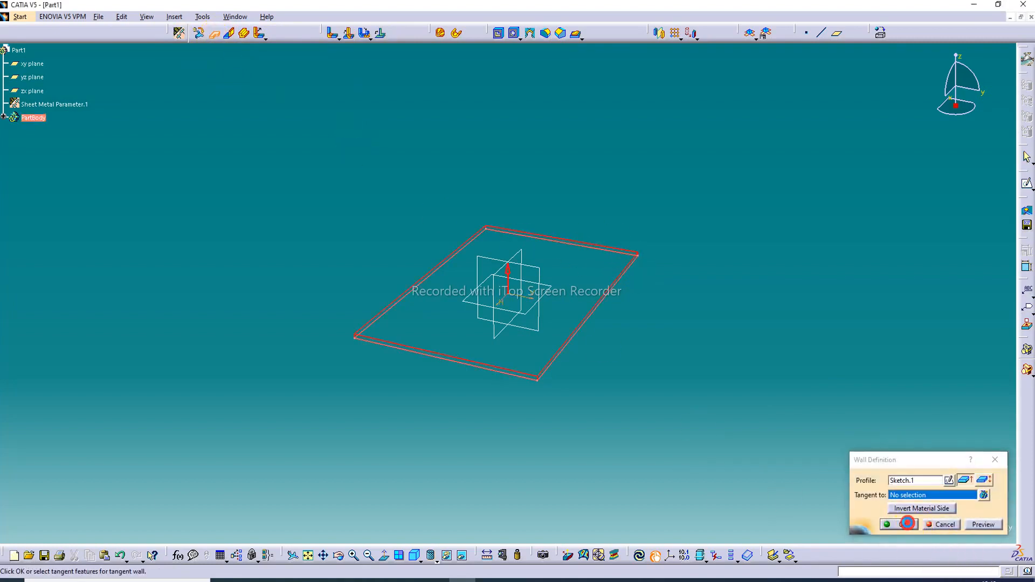
middle_click_drag(527, 296, 527, 261)
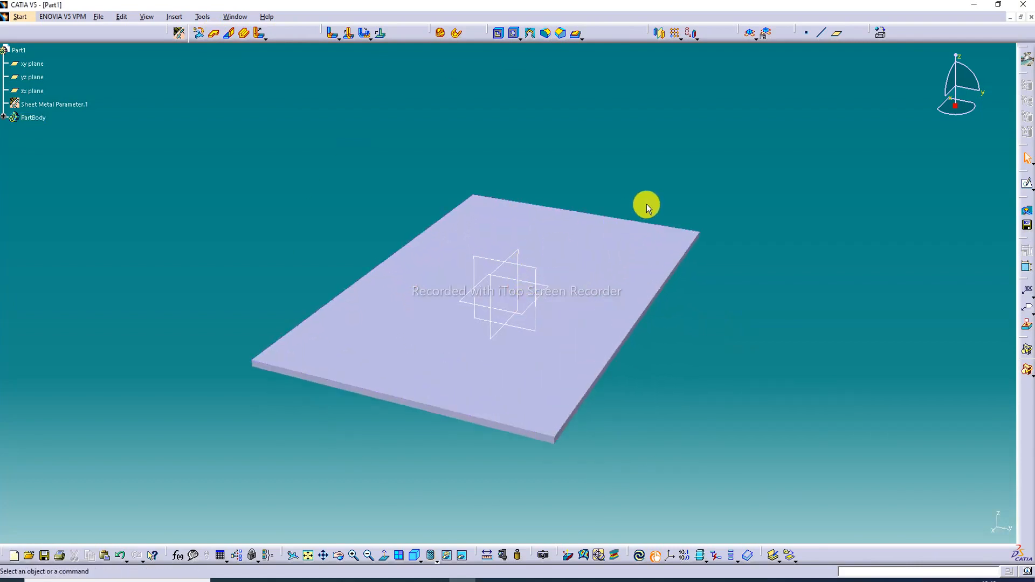
Detach the bend commands into the workspace and add a bent wall 72 mm high at 90 degrees along one short edge of the base.
middle_click_drag(643, 197, 604, 201)
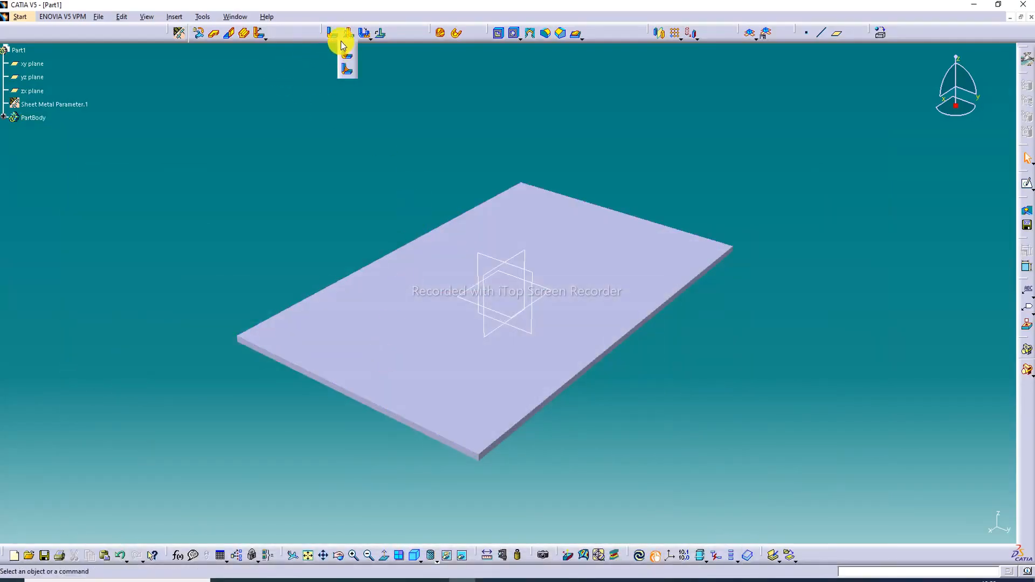
left_click_drag(920, 177, 921, 177)
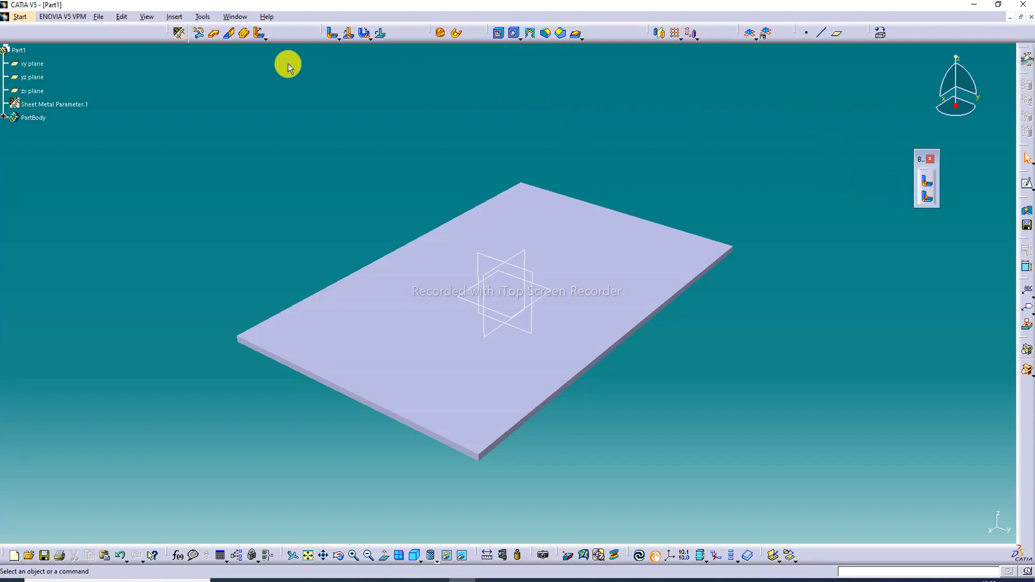
left_click(233, 38)
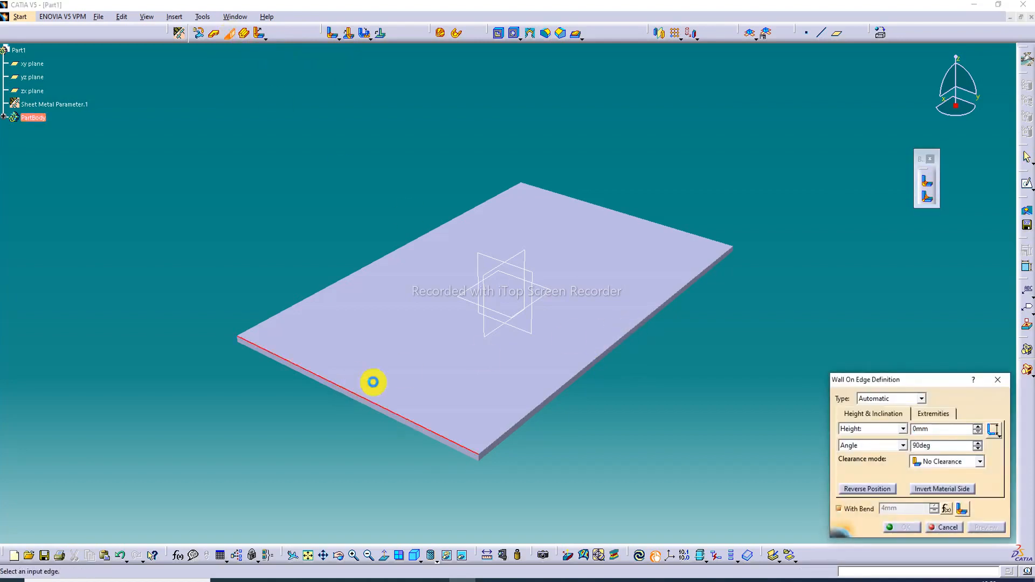
left_click(371, 402)
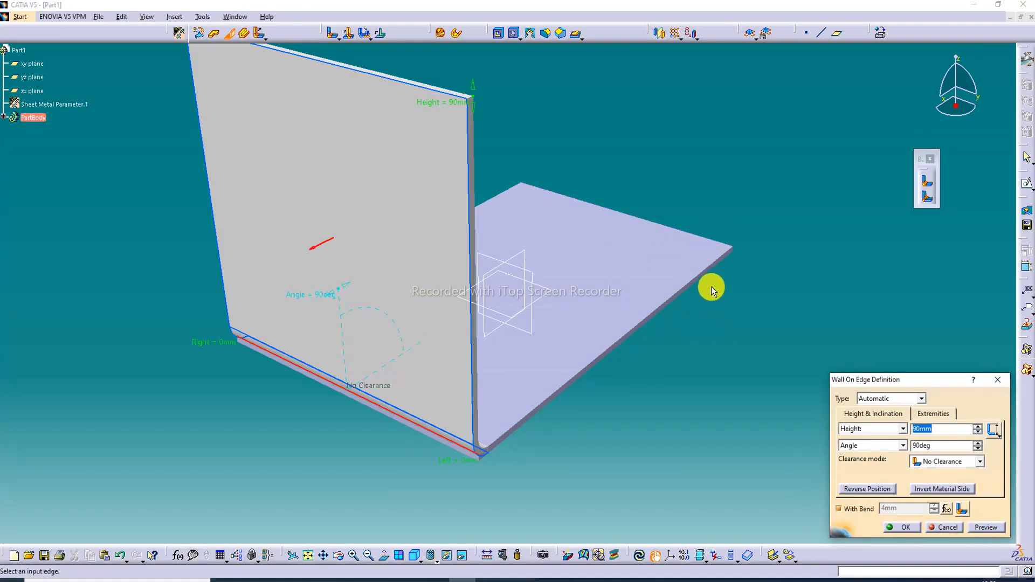
middle_click_drag(653, 381, 586, 423)
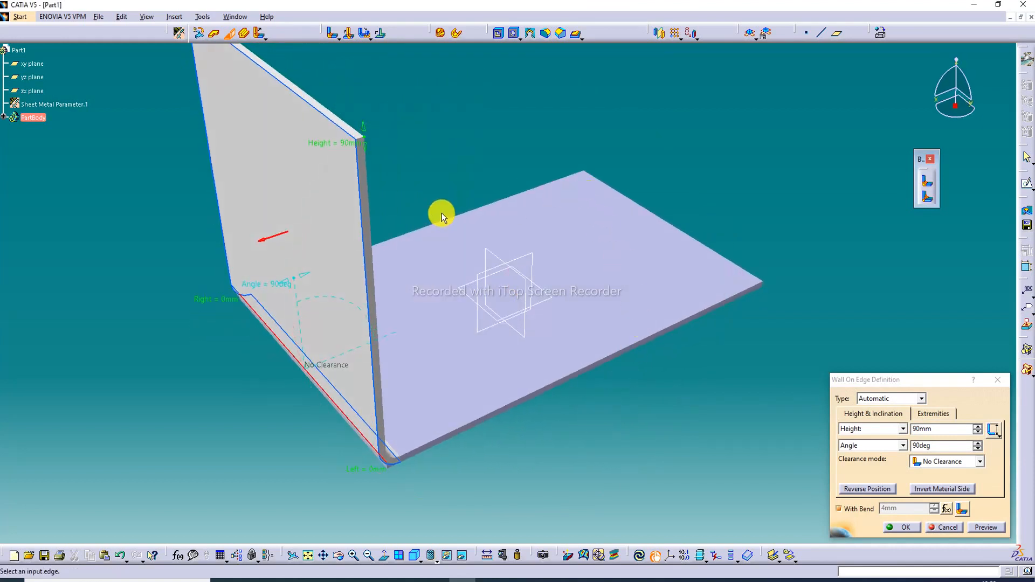
left_click_drag(365, 131, 384, 216)
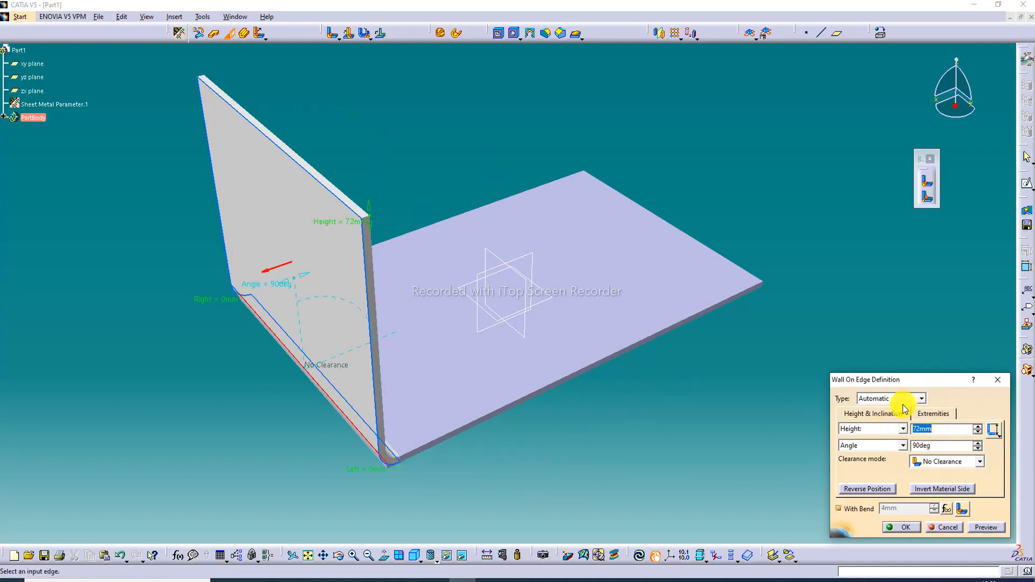
left_click(901, 527)
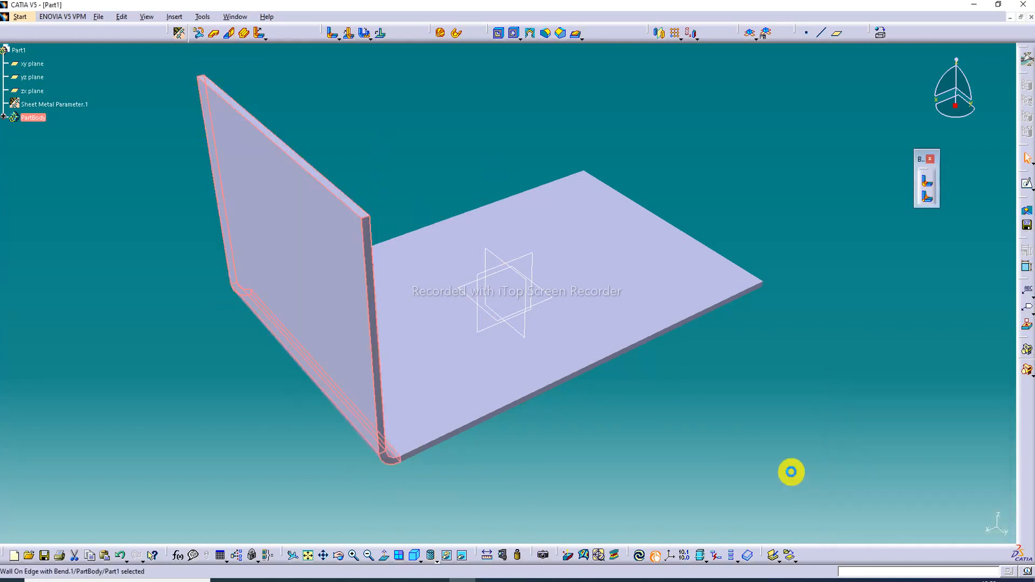
Edit the upright wall on edge to remove its built-in bend.
middle_click_drag(430, 315, 411, 276)
double_click(318, 213)
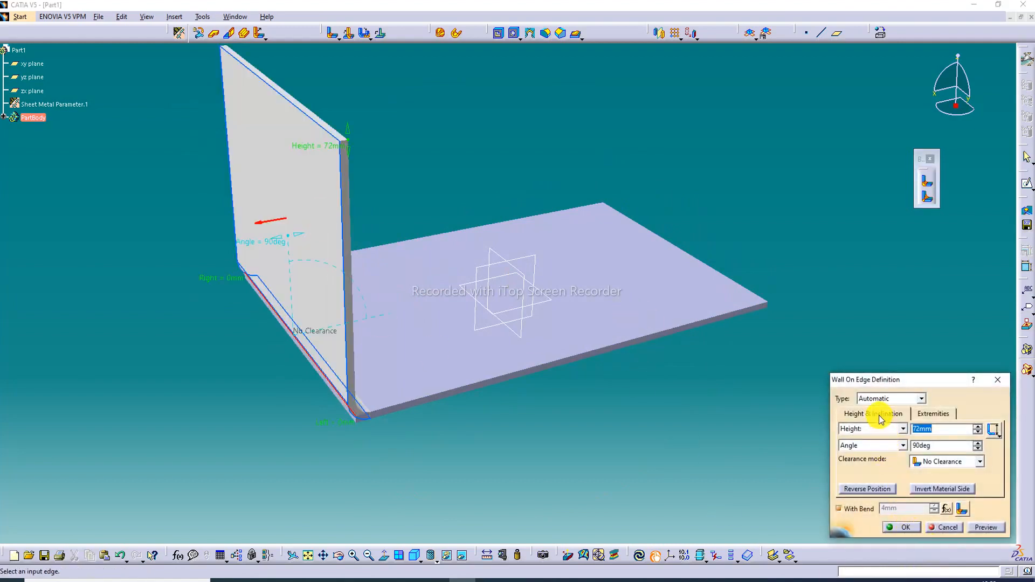
left_click(839, 510)
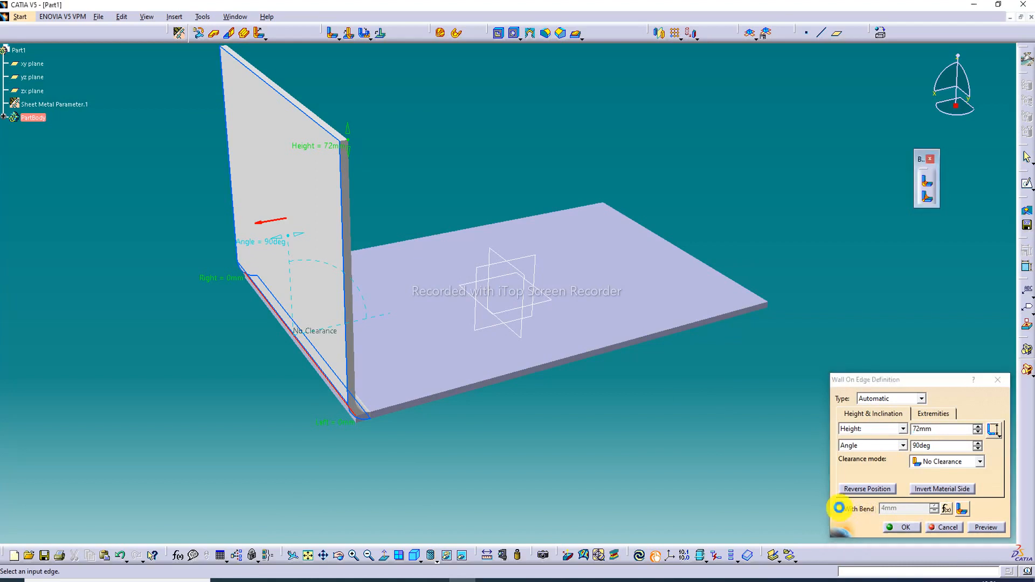
left_click(906, 528)
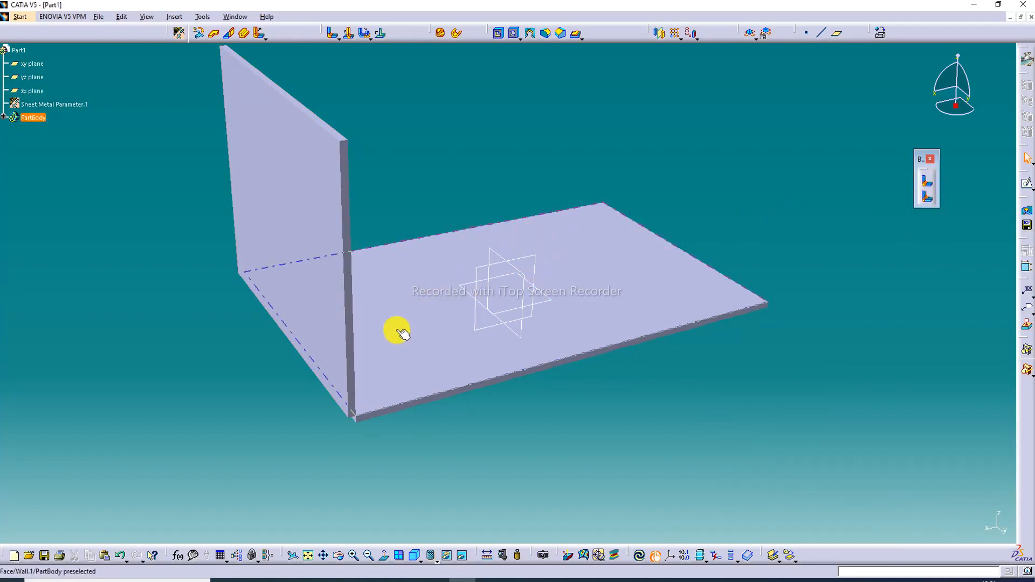
middle_click_drag(381, 316, 367, 237)
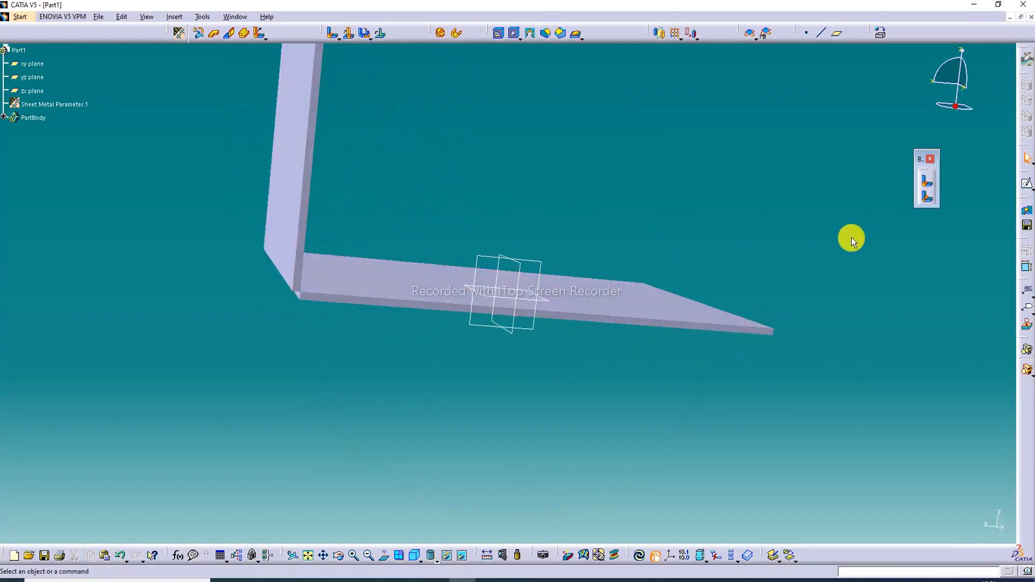
Create a 4 mm radius, 90-degree bend between the upright wall's face and the base wall.
left_click(929, 183)
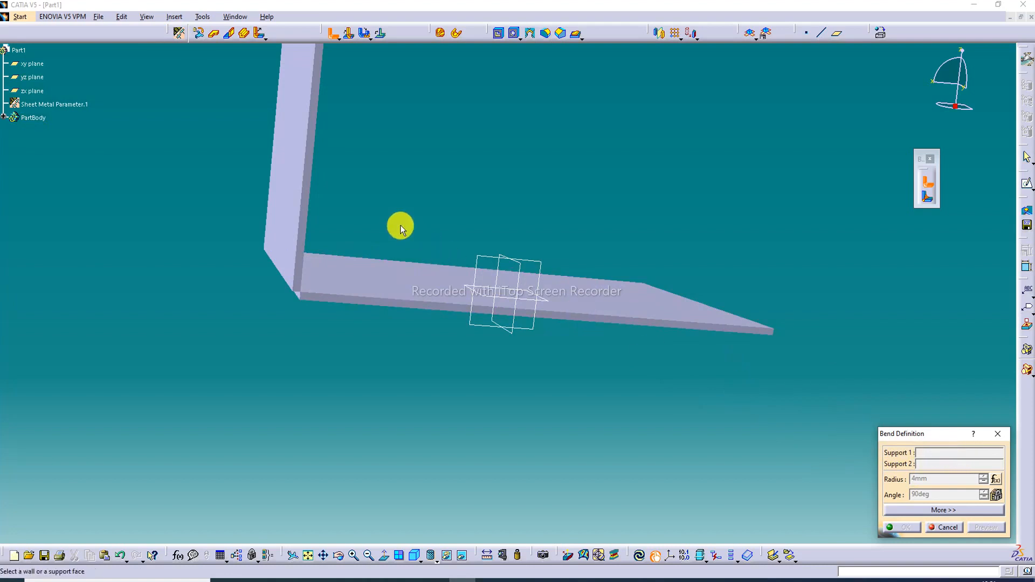
middle_click_drag(399, 224, 393, 266)
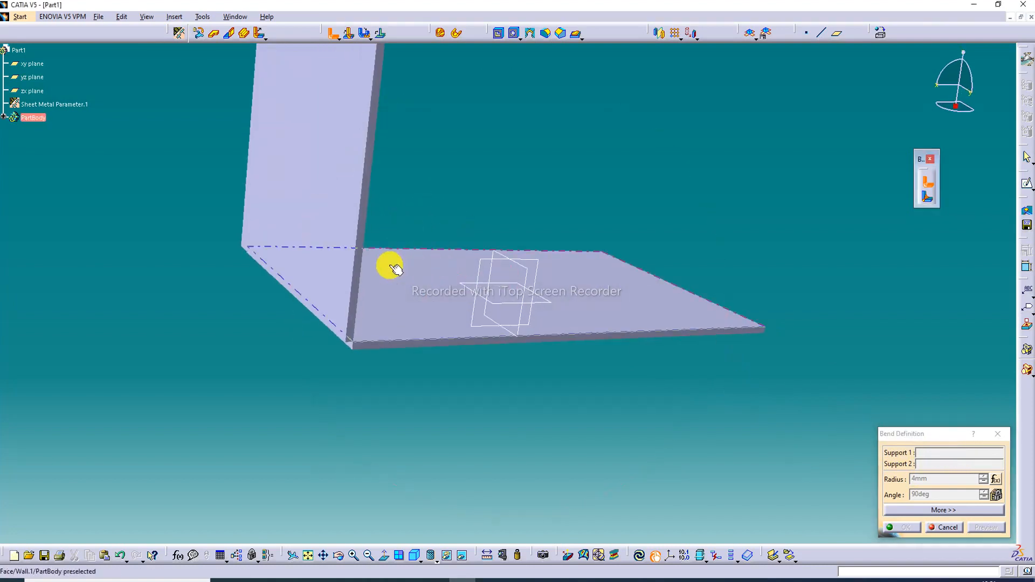
left_click(326, 210)
middle_click_drag(527, 415, 502, 353)
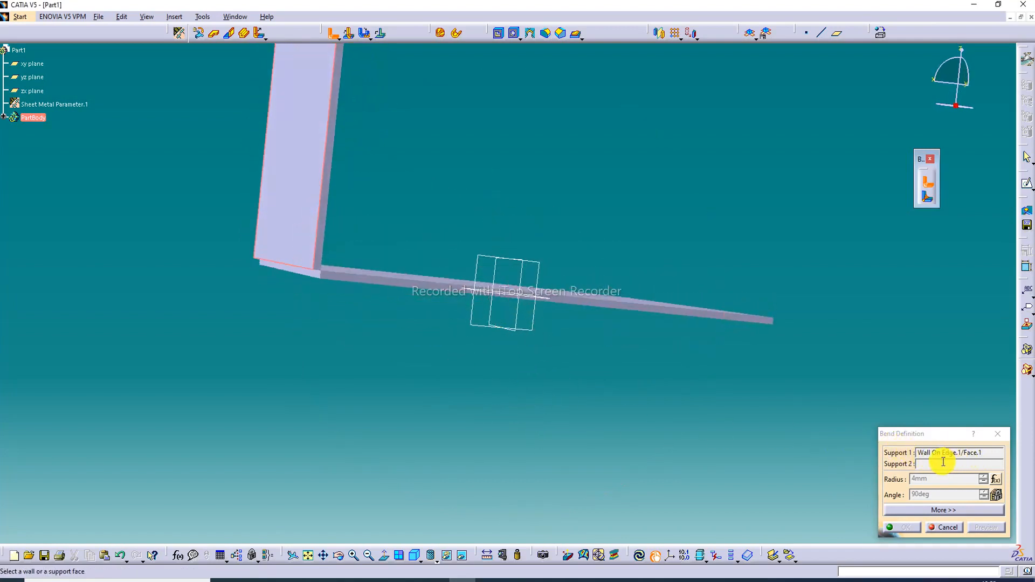
middle_click_drag(463, 358, 432, 237)
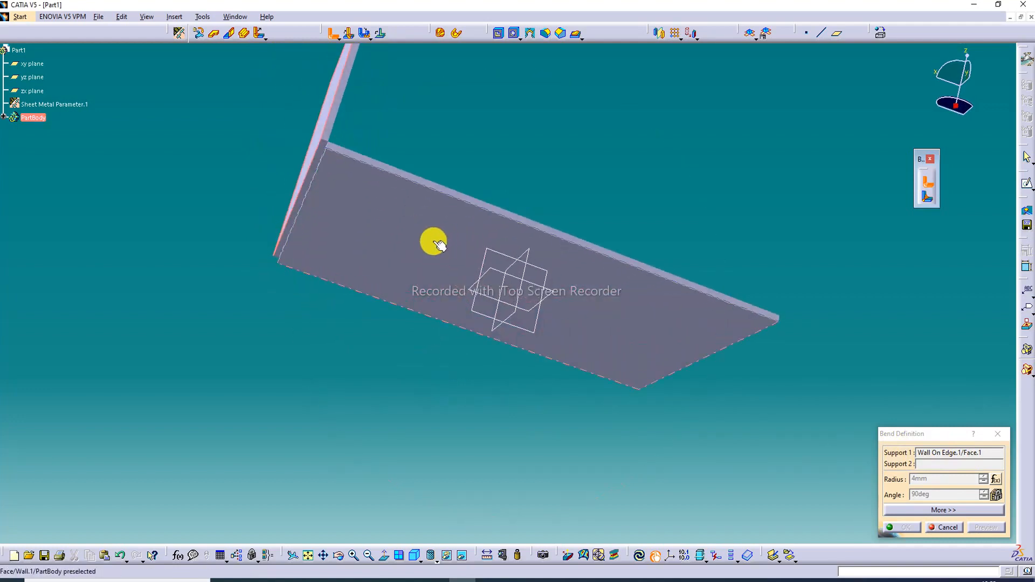
left_click(403, 217)
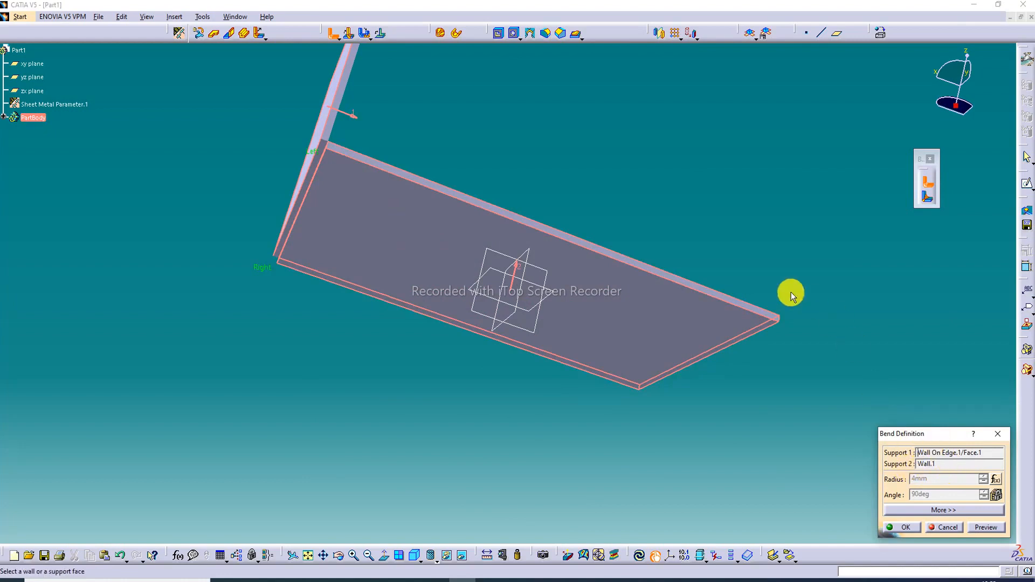
middle_click_drag(720, 268, 488, 276)
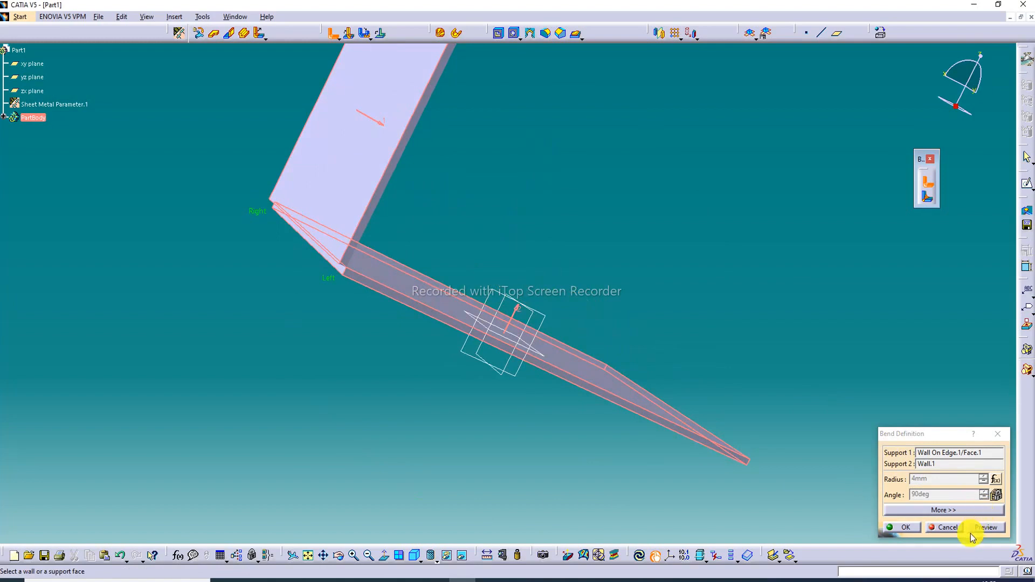
left_click(987, 528)
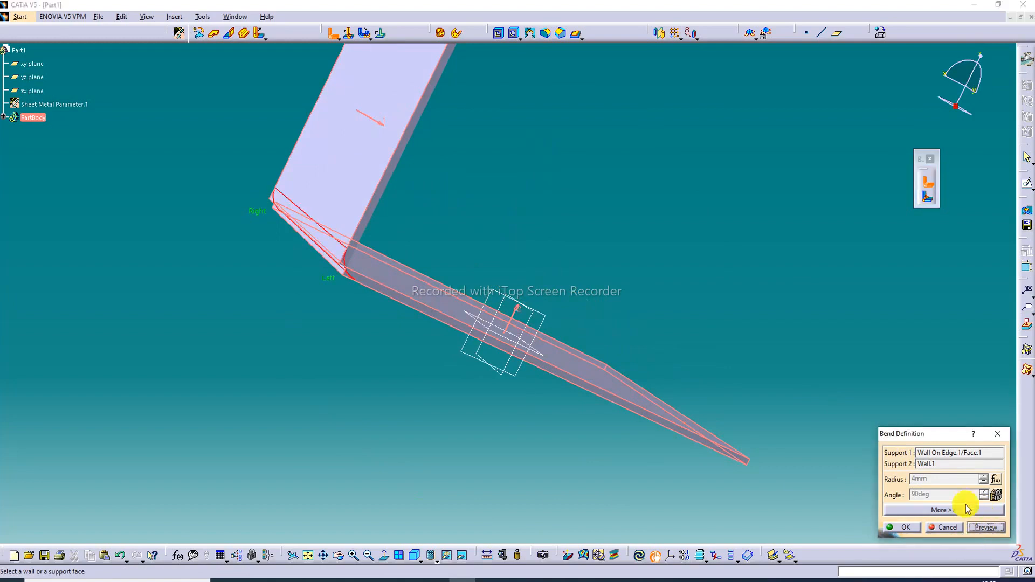
middle_click_drag(409, 245, 317, 261)
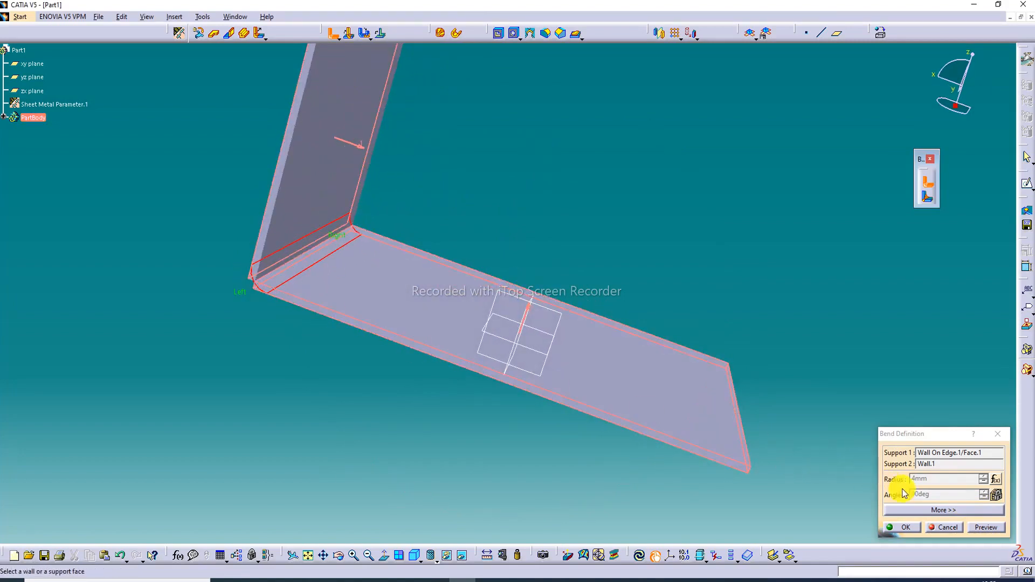
left_click(906, 527)
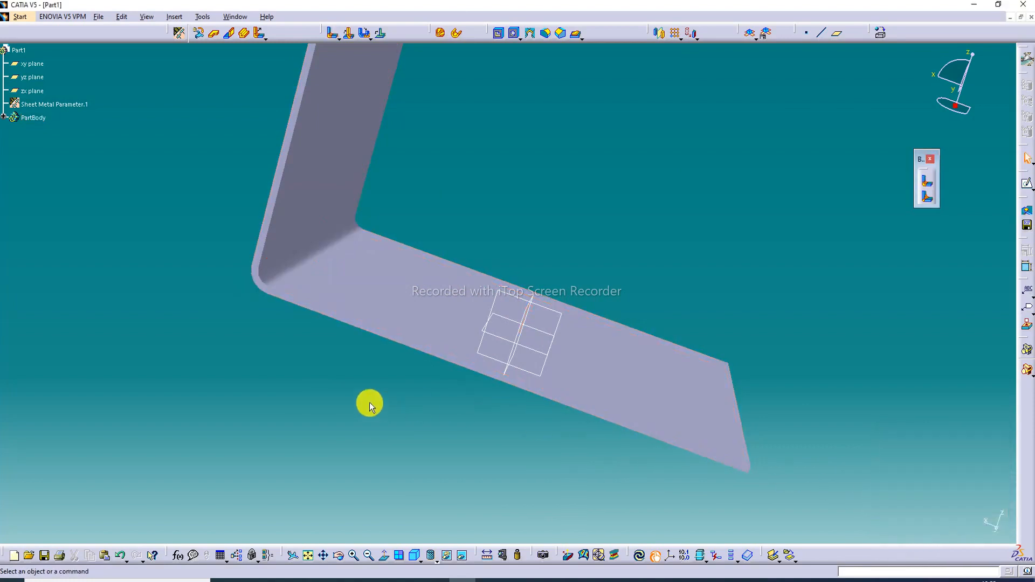
Add a wall on edge without bend, 72 mm high at 90 degrees, along the opposite short edge of the base.
middle_click_drag(331, 187, 328, 241)
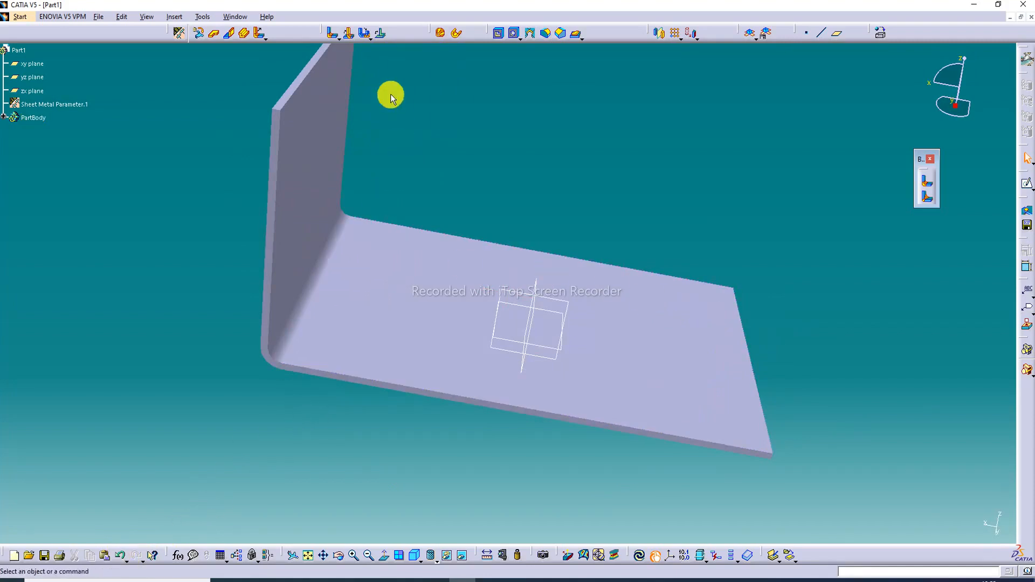
left_click(235, 36)
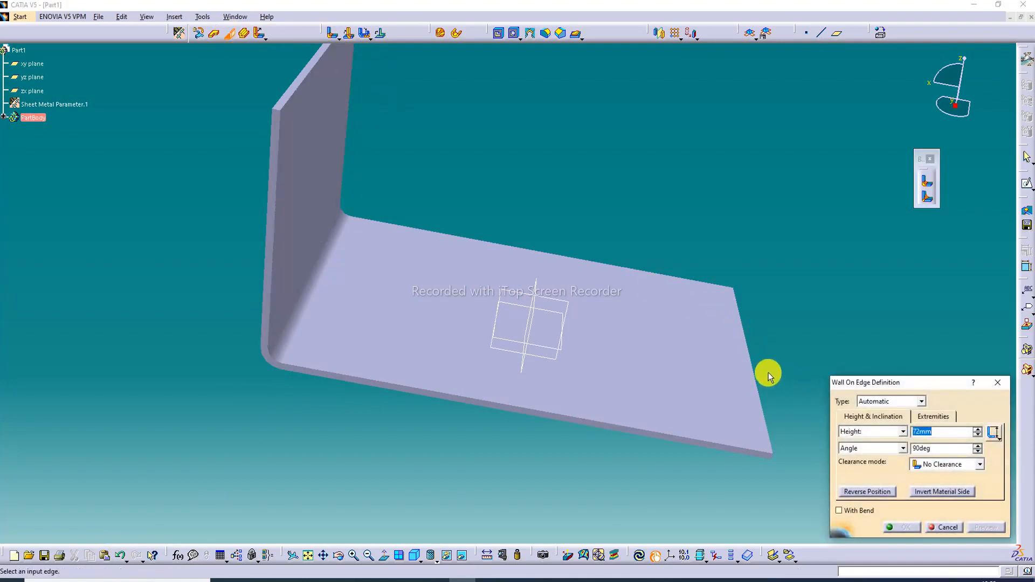
left_click(748, 358)
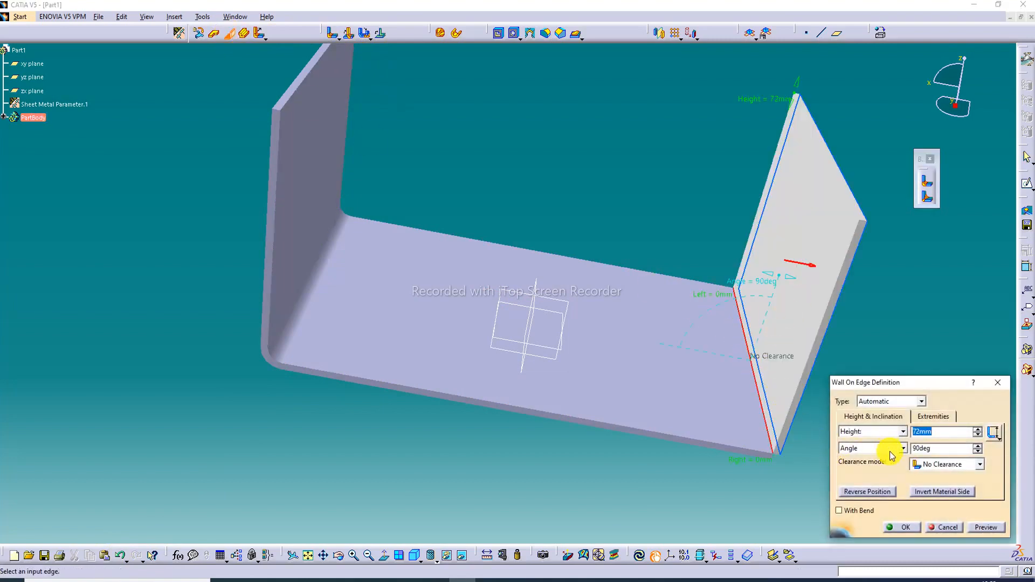
left_click(908, 528)
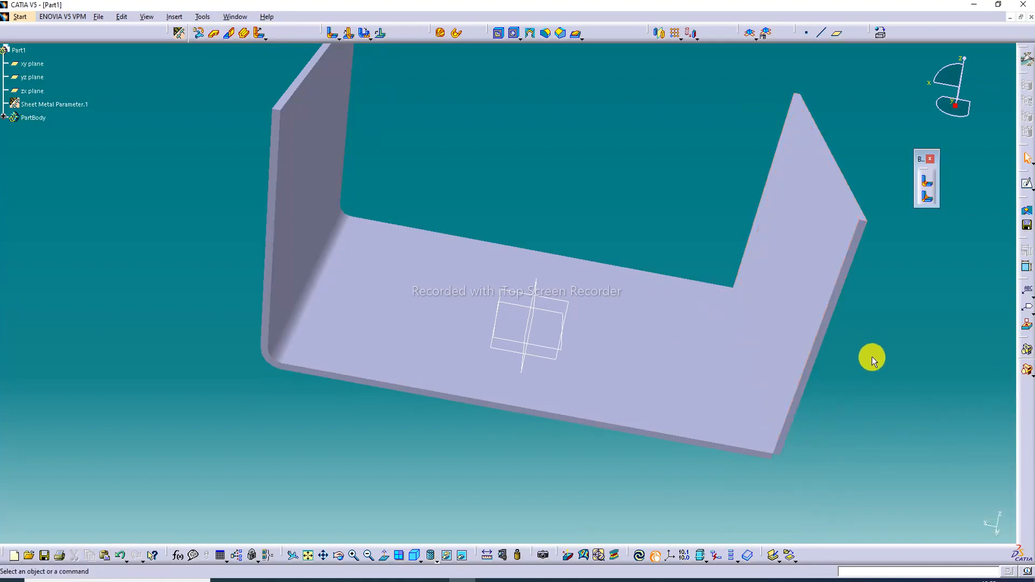
middle_click_drag(848, 289, 402, 400)
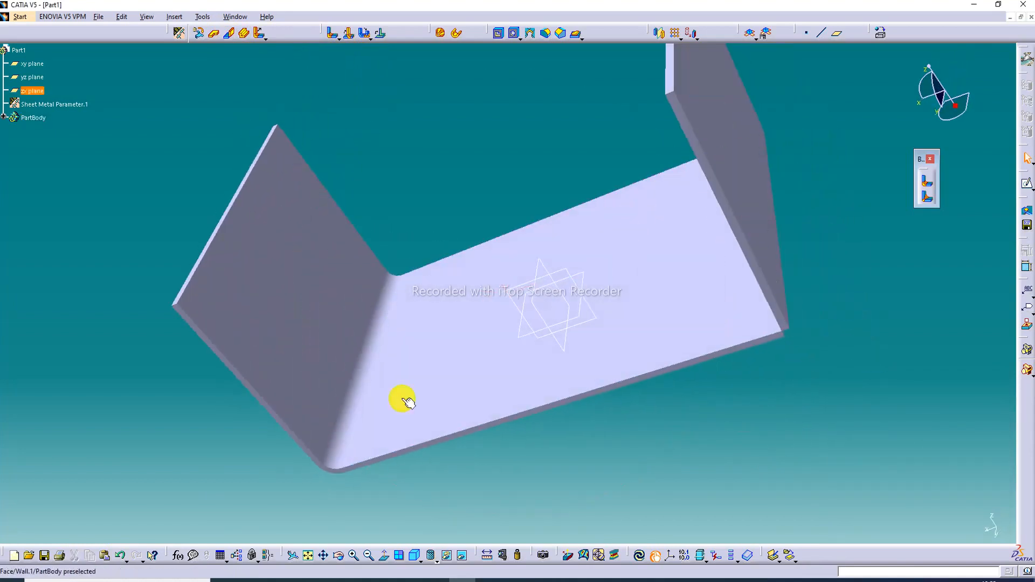
left_click(308, 555)
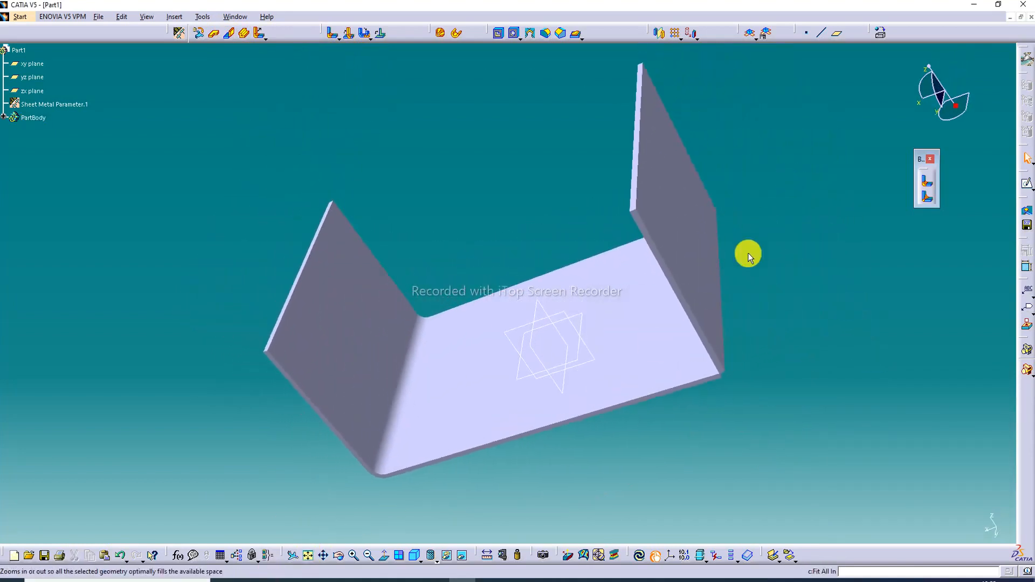
Create a 4 mm radius, 90-degree bend between the second upright wall's face and the base wall.
middle_click_drag(744, 260, 685, 204)
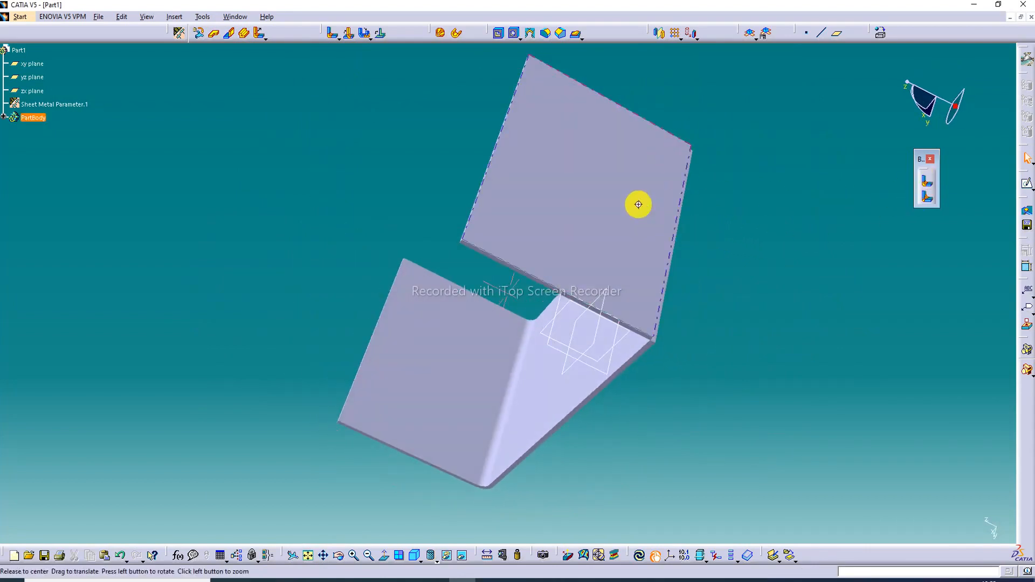
middle_click_drag(636, 203, 746, 195)
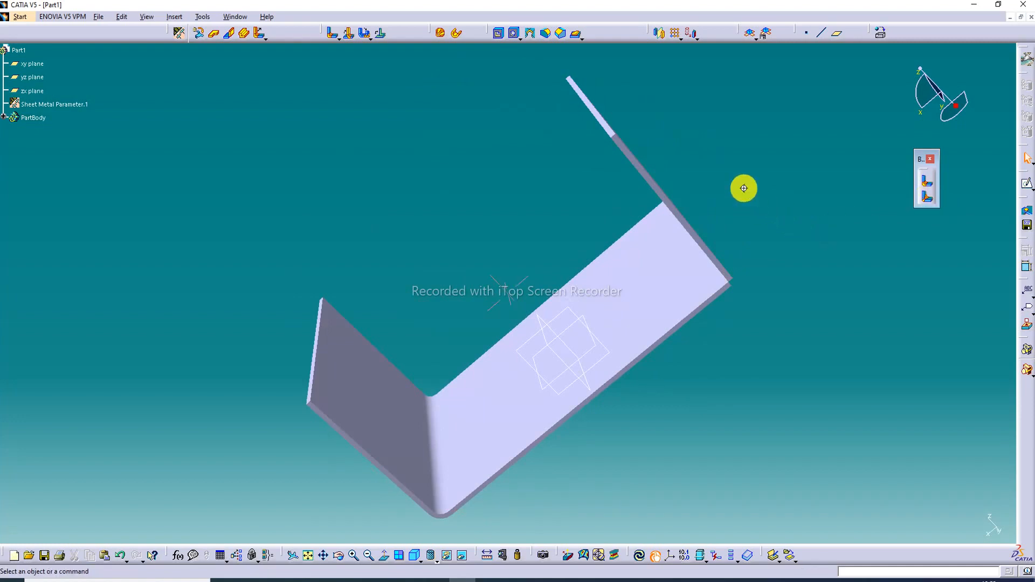
middle_click_drag(742, 187, 626, 221)
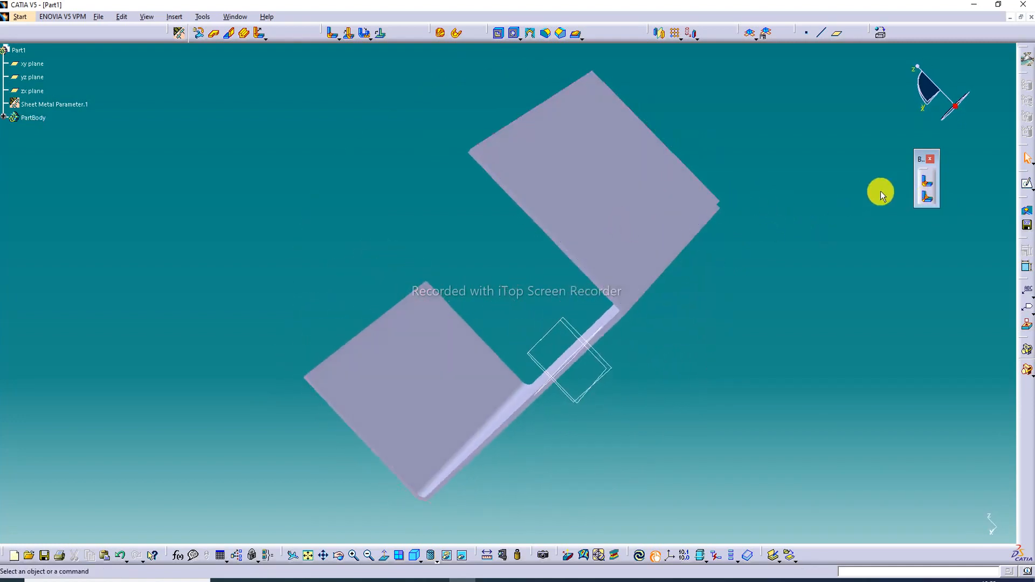
left_click(929, 187)
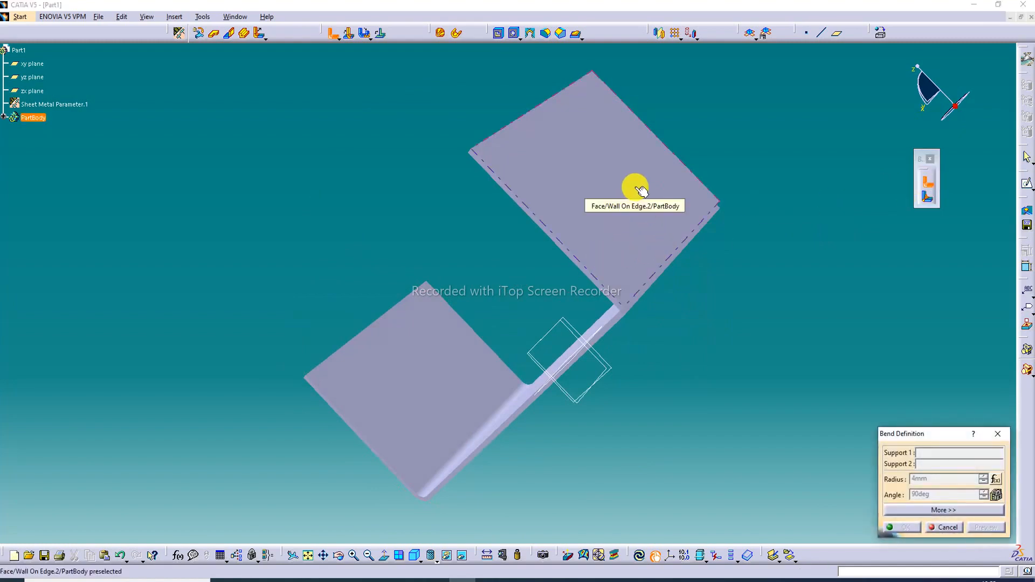
left_click(627, 234)
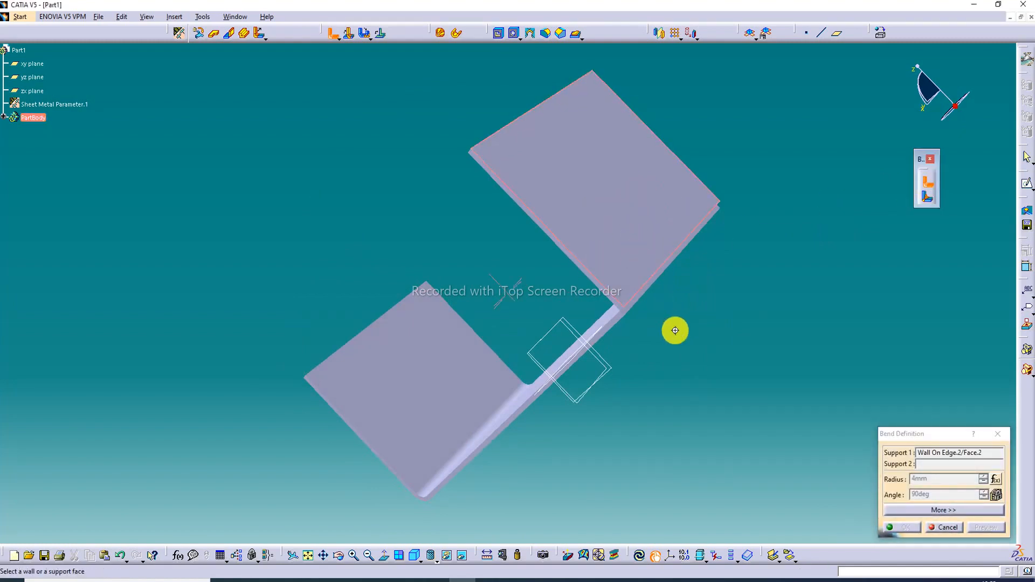
middle_click_drag(675, 330, 669, 246)
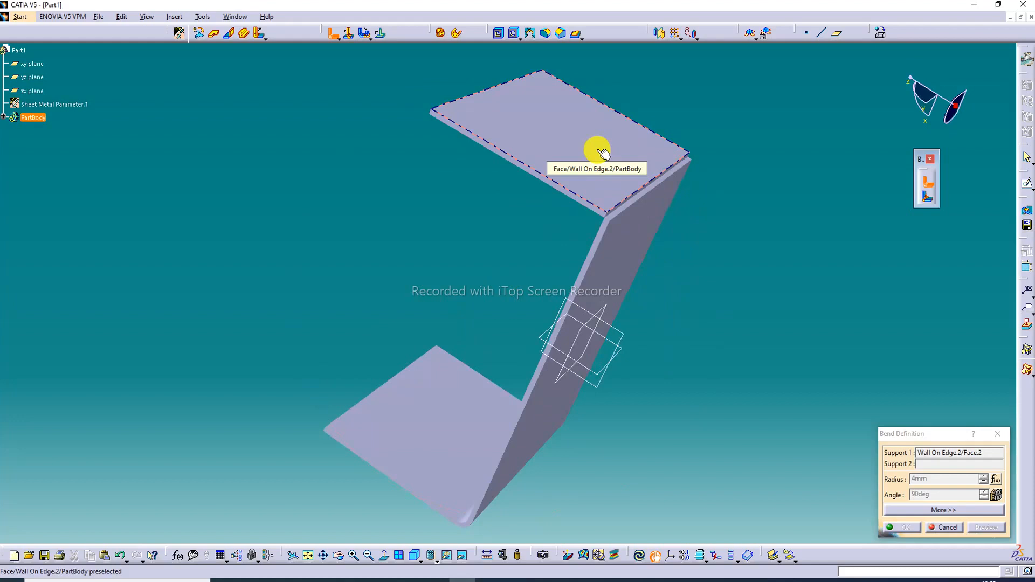
left_click(629, 236)
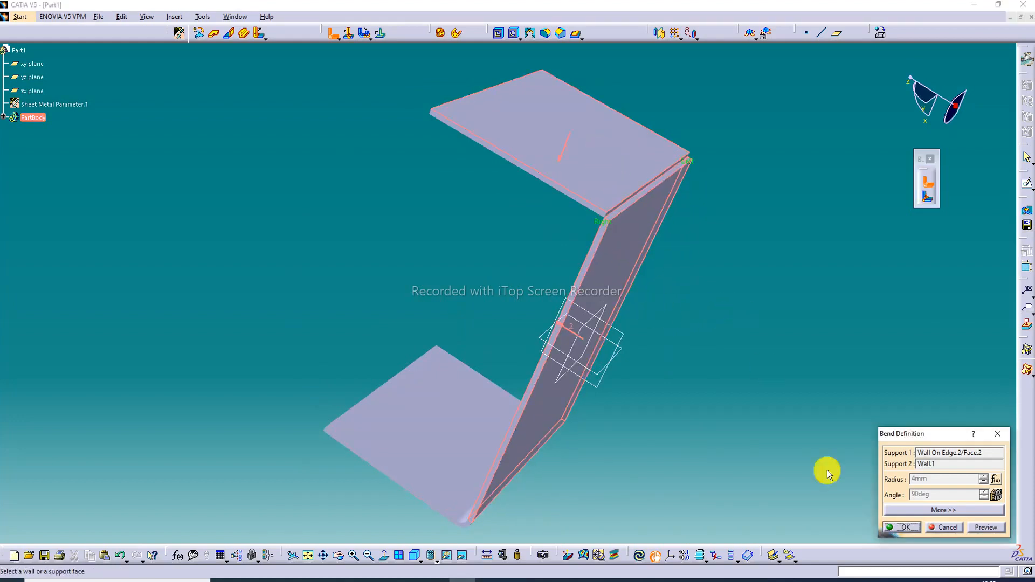
left_click(987, 528)
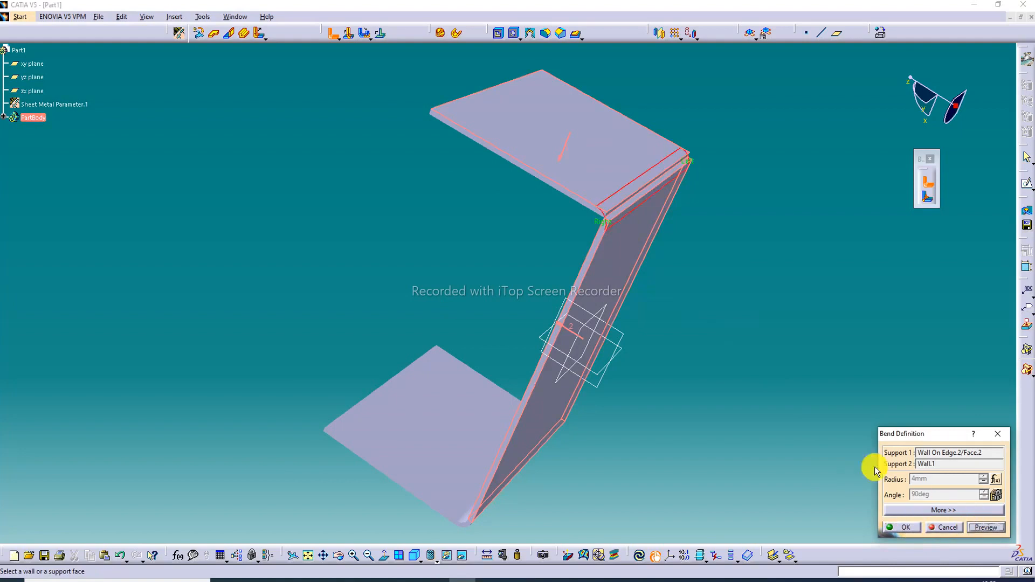
middle_click_drag(606, 139, 743, 270)
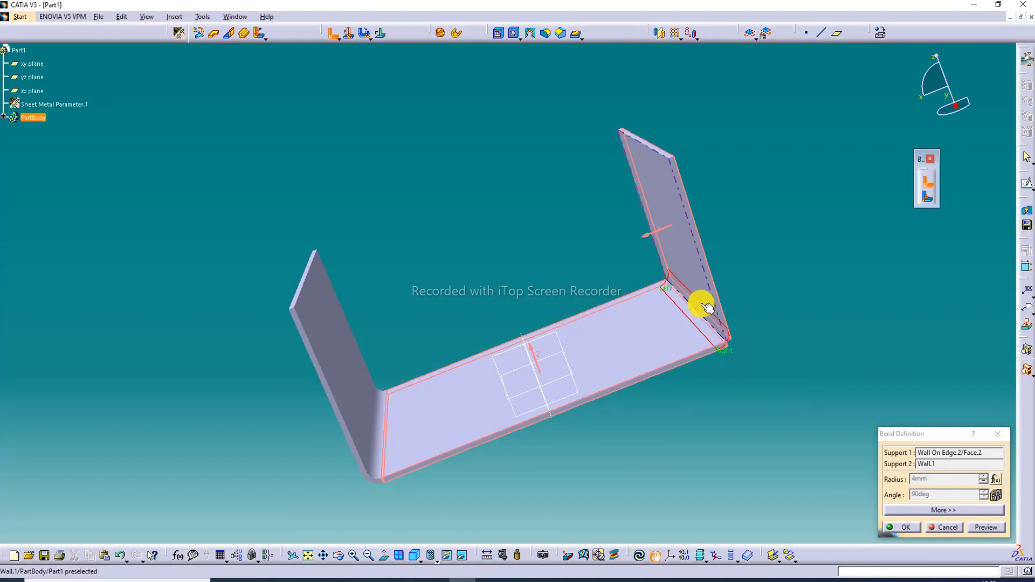
middle_click_drag(766, 297, 698, 293)
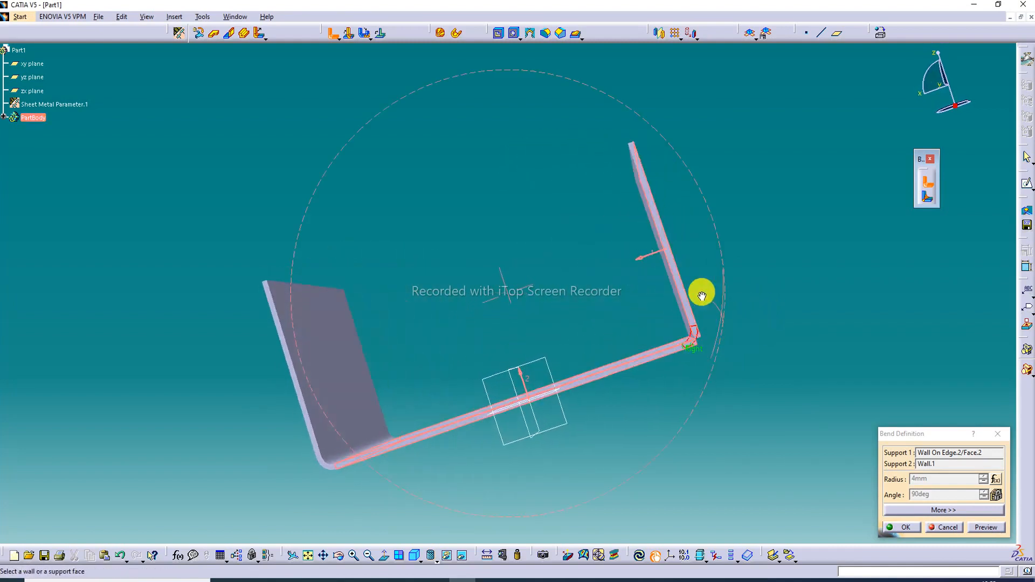
left_click(902, 527)
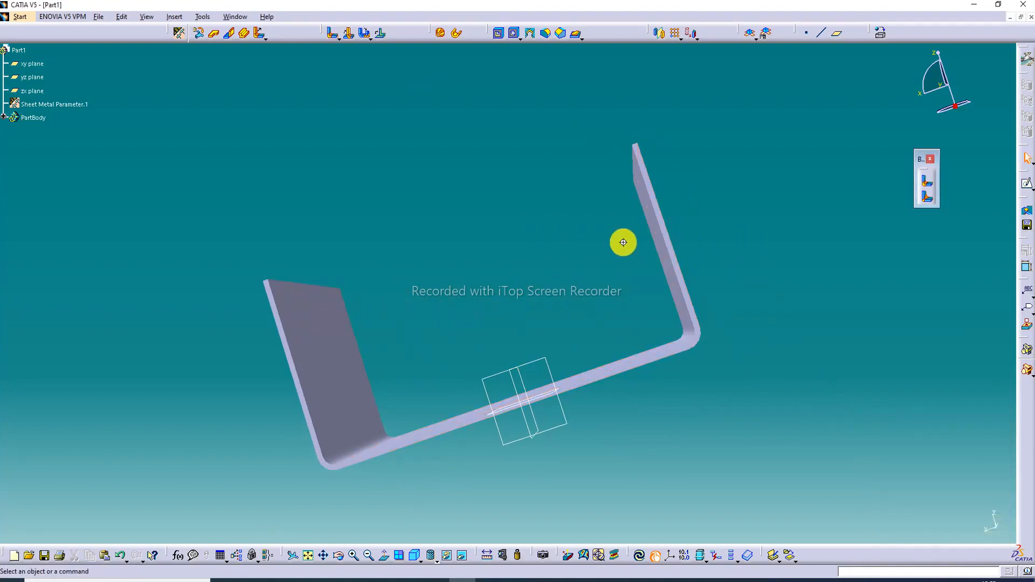
middle_click_drag(622, 241, 574, 235)
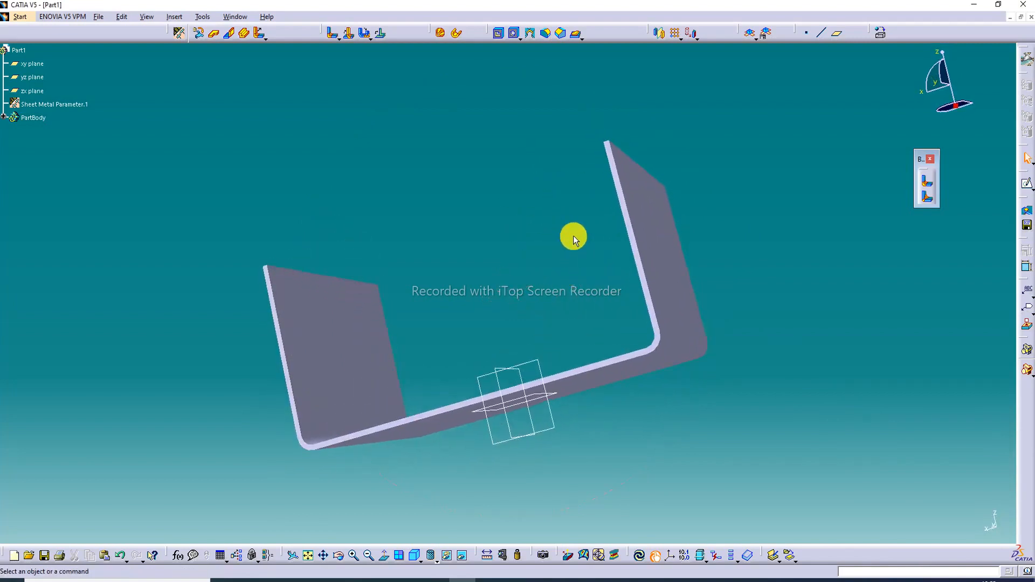
Undo the modelling back to the bare base wall, and redo the first upright wall with its built-in bend.
left_click(121, 556)
left_click(122, 555)
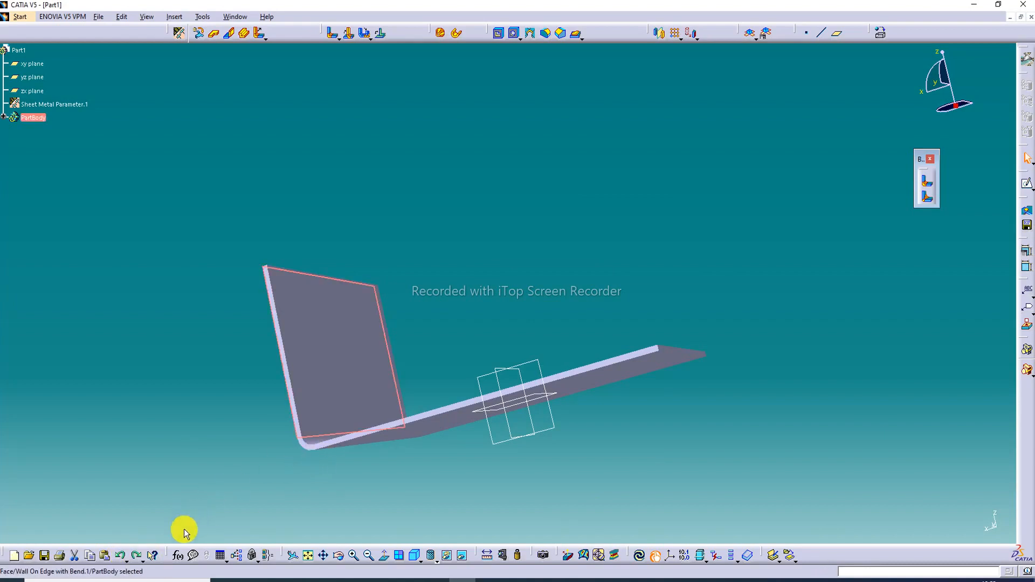
left_click(121, 556)
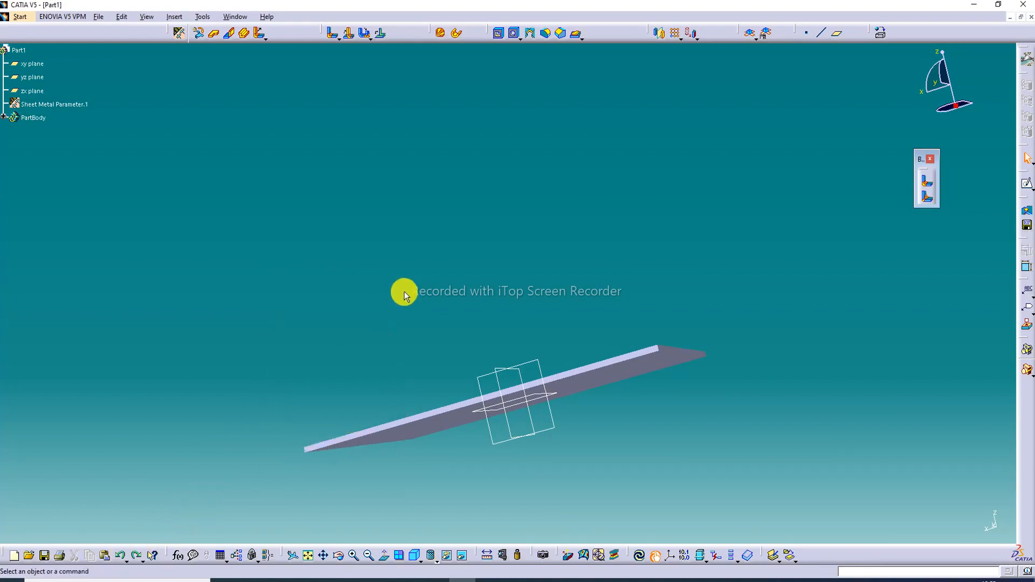
middle_click_drag(403, 291, 429, 416)
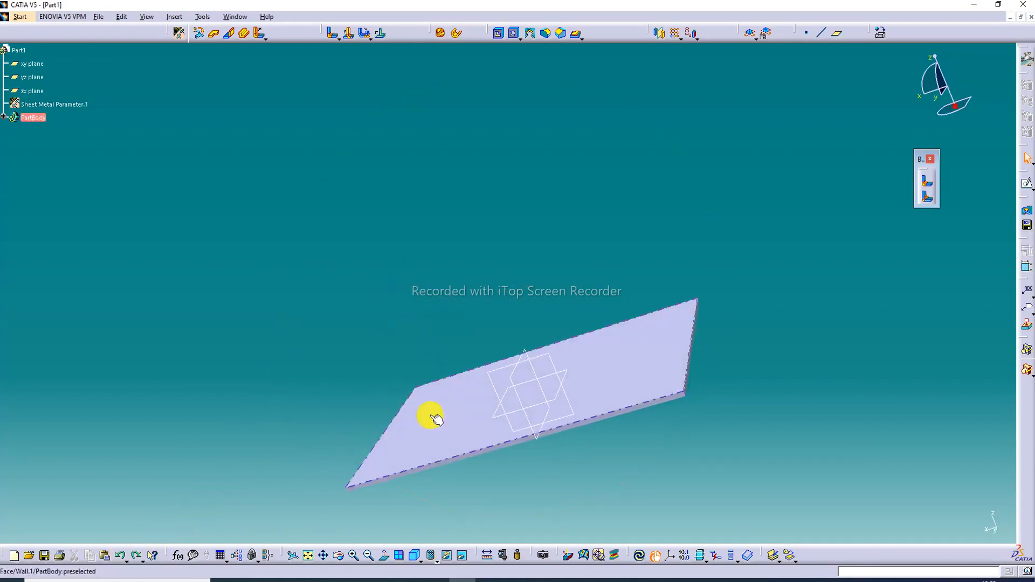
left_click(136, 555)
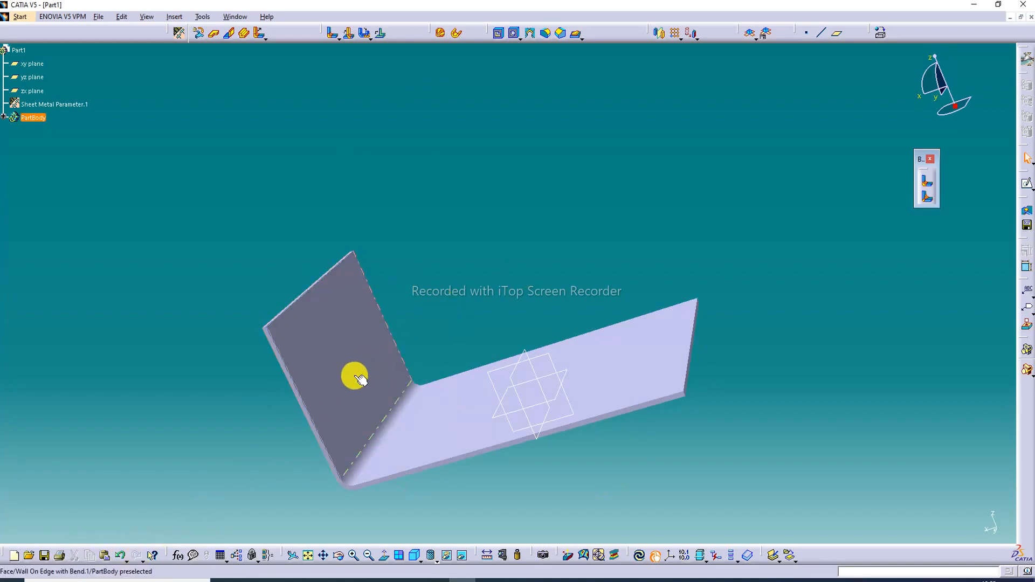
Turn off the built-in bend of the restored upright wall on edge.
middle_click_drag(354, 374, 416, 319)
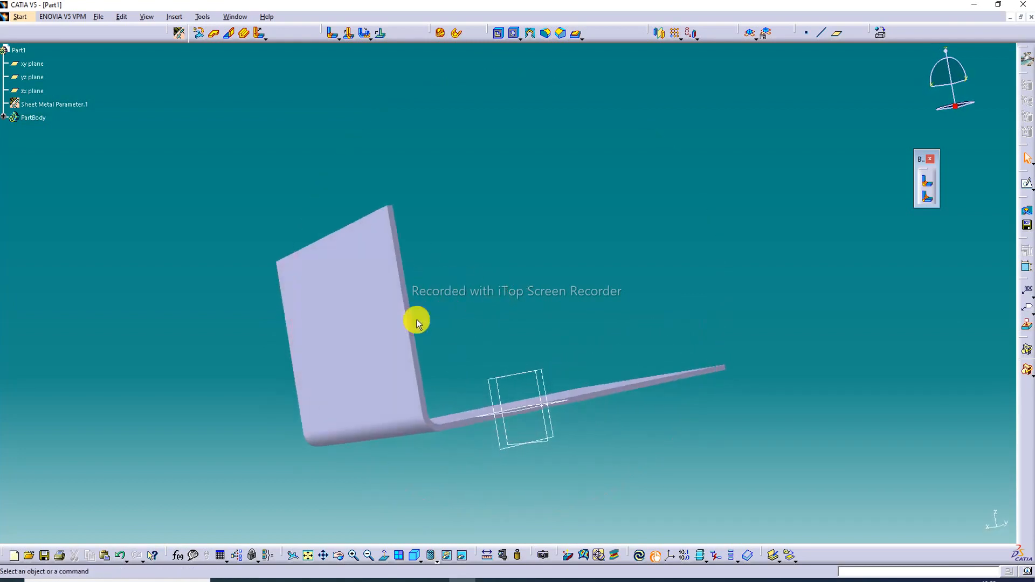
double_click(395, 342)
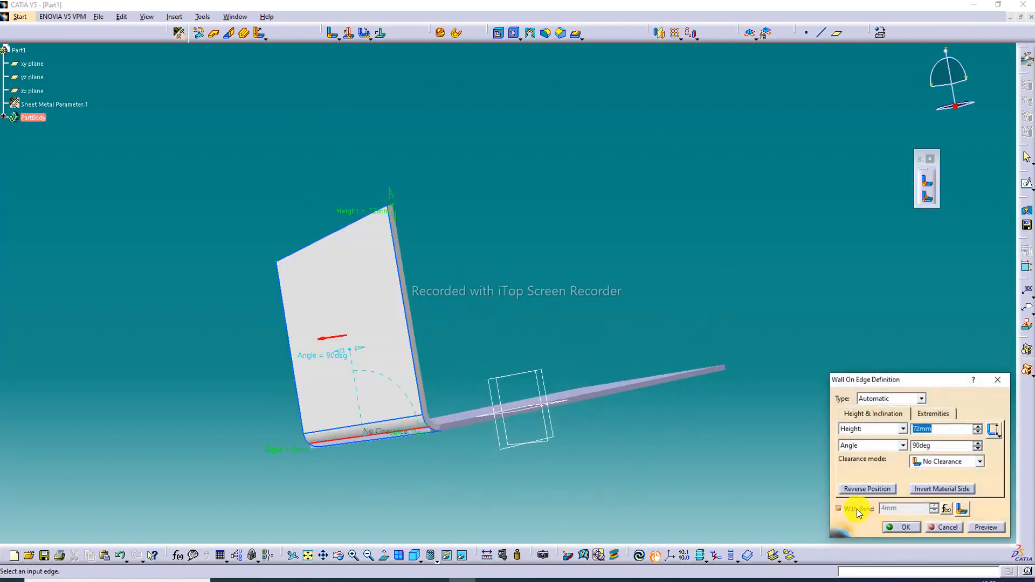
left_click(900, 527)
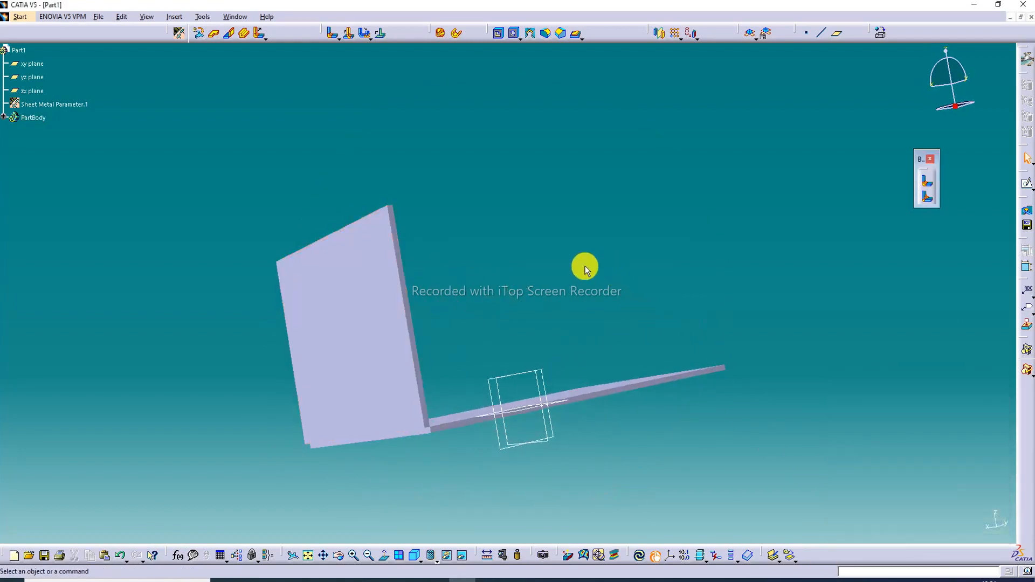
middle_click_drag(584, 266, 488, 372)
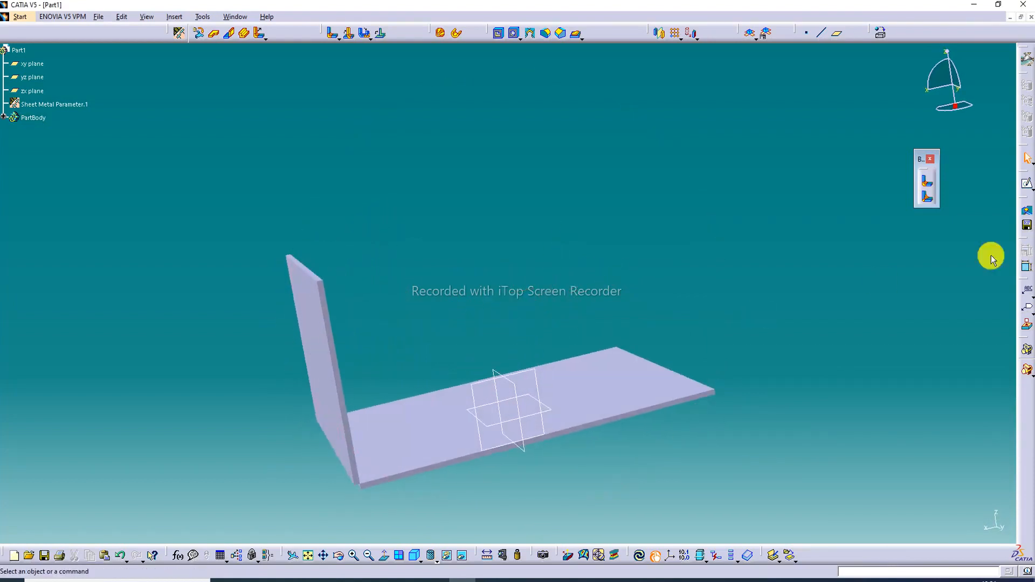
Create a conical bend between the upright wall's face and the base wall, with left radius 5 mm and right radius 15 mm.
left_click(929, 199)
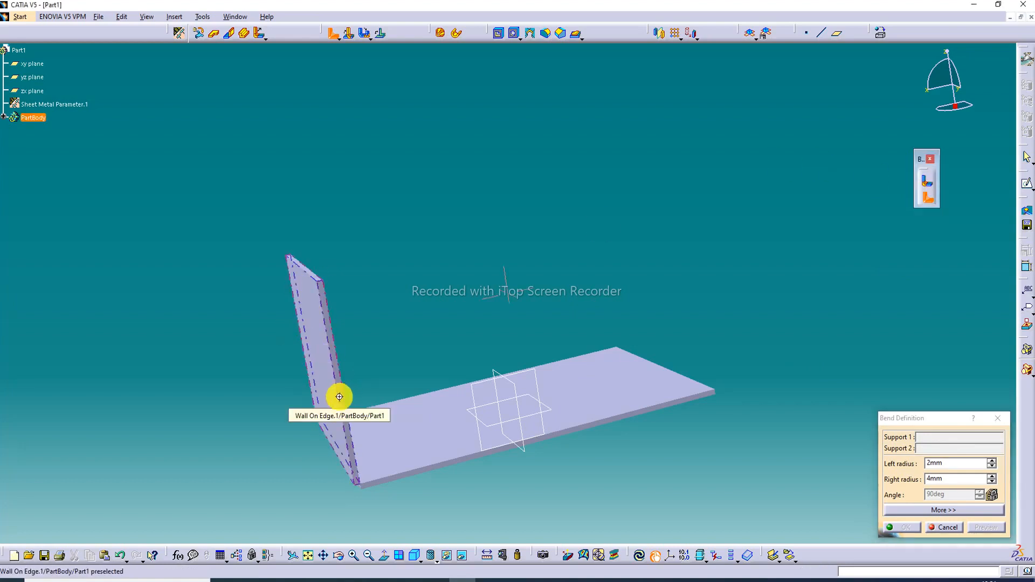
middle_click_drag(339, 397, 363, 249)
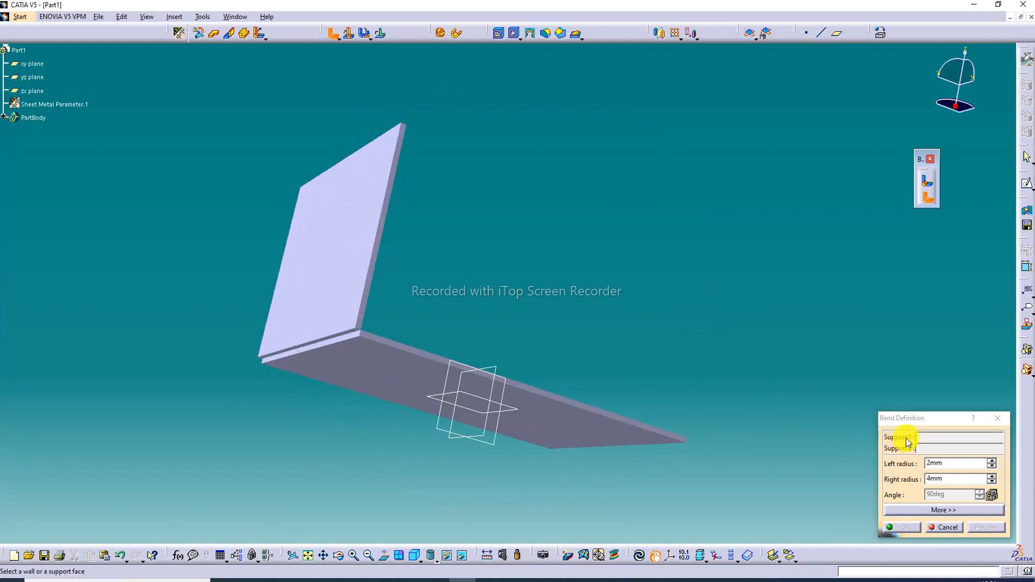
left_click(354, 250)
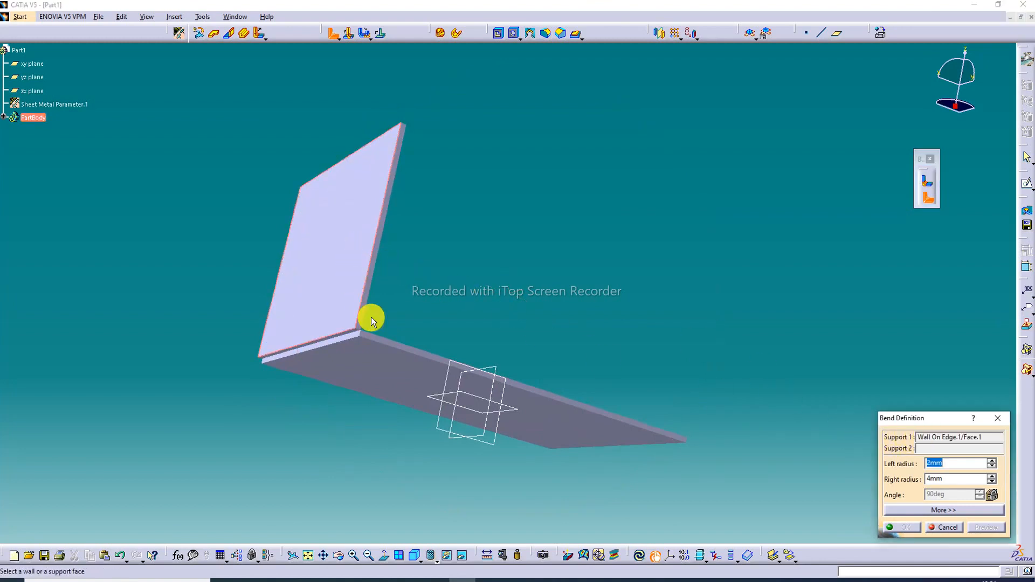
left_click(384, 367)
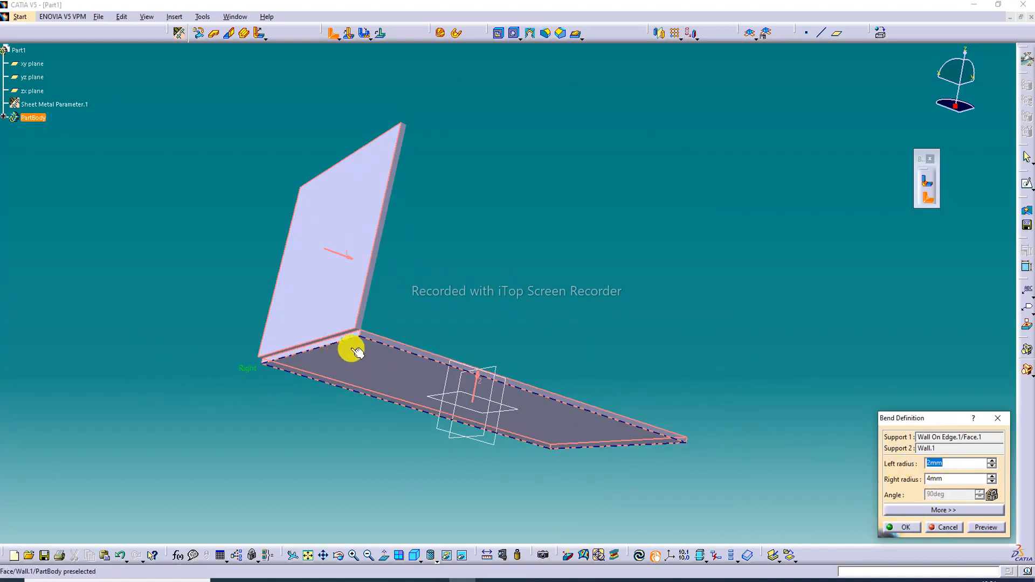
left_click(994, 462)
left_click(994, 461)
left_click(994, 461)
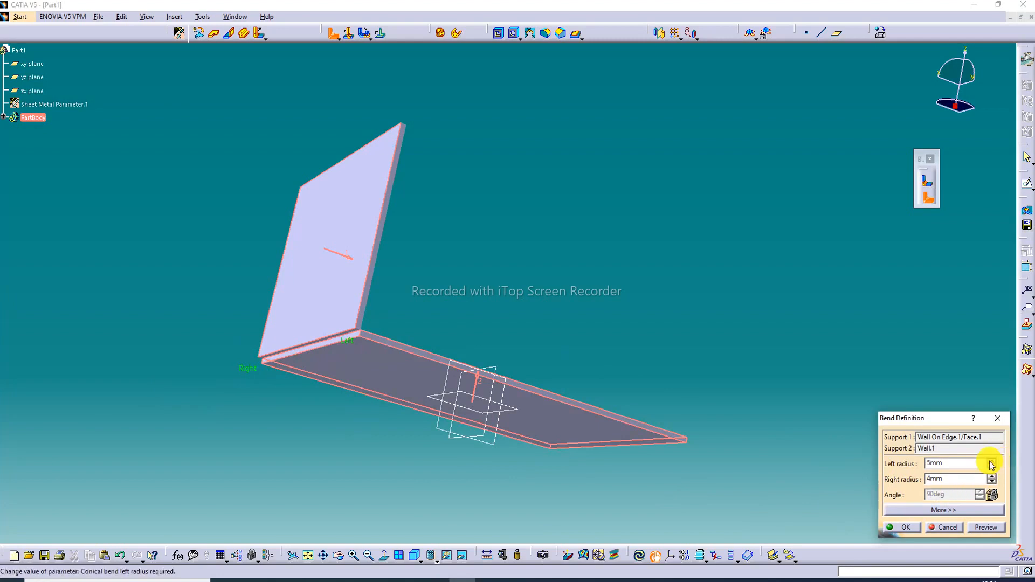
left_click(993, 478)
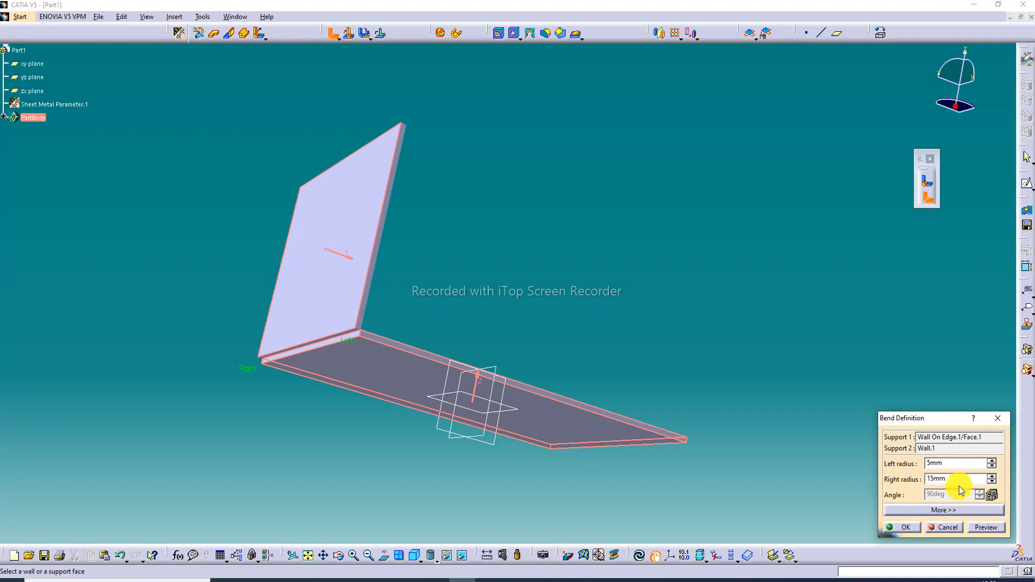
left_click(986, 528)
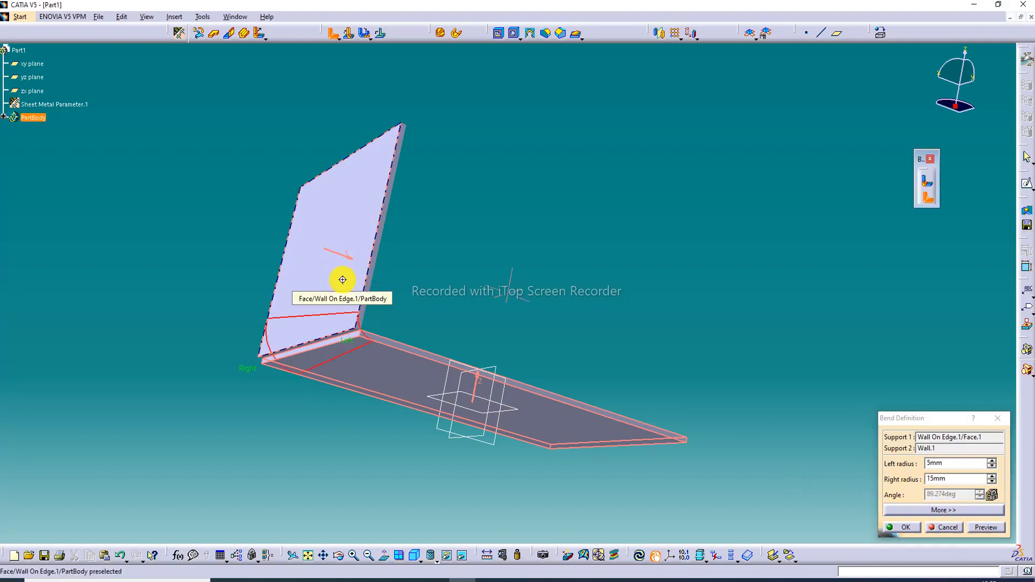
middle_click_drag(342, 279, 324, 307)
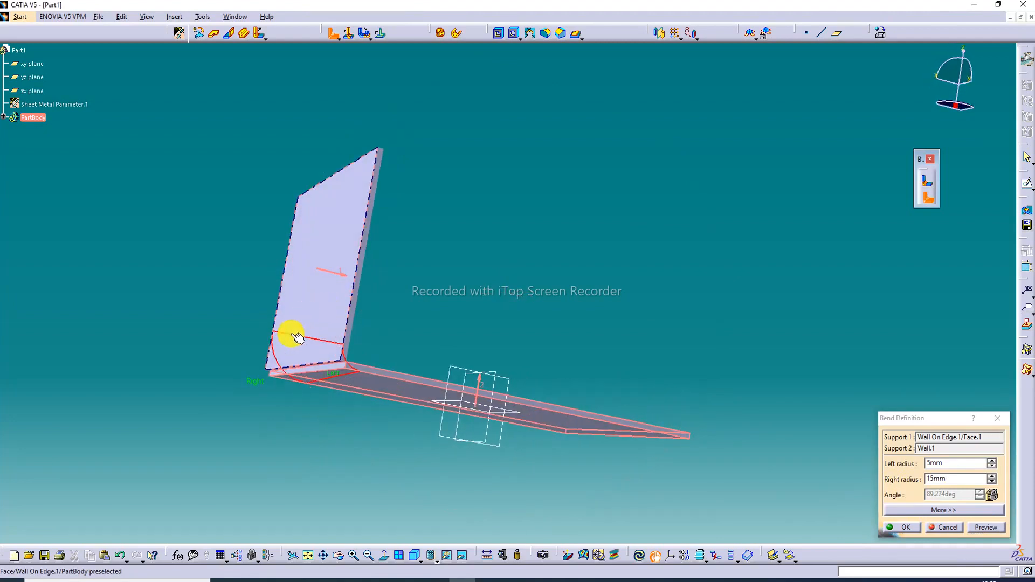
left_click(911, 528)
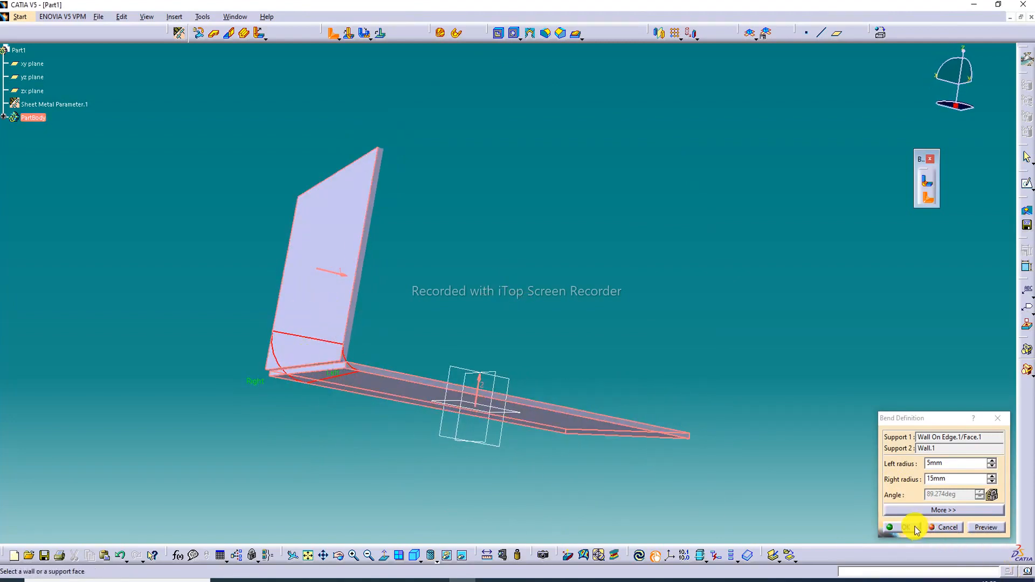
Add a wall on edge without bend, 72 mm high at 90 degrees, on the base edge opposite the conical bend.
middle_click_drag(493, 276, 754, 226)
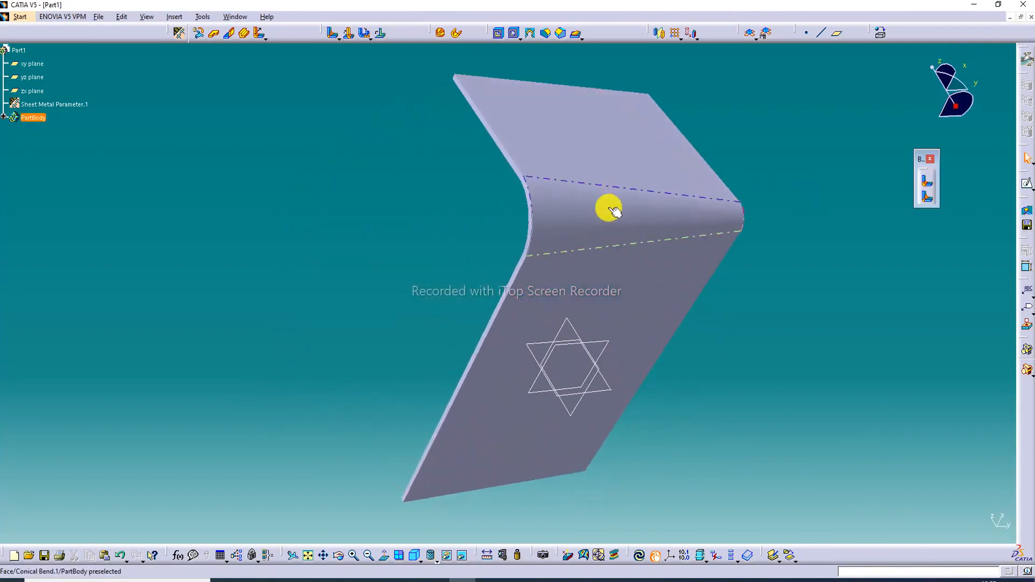
middle_click_drag(762, 131, 848, 238)
middle_click_drag(441, 196, 503, 342)
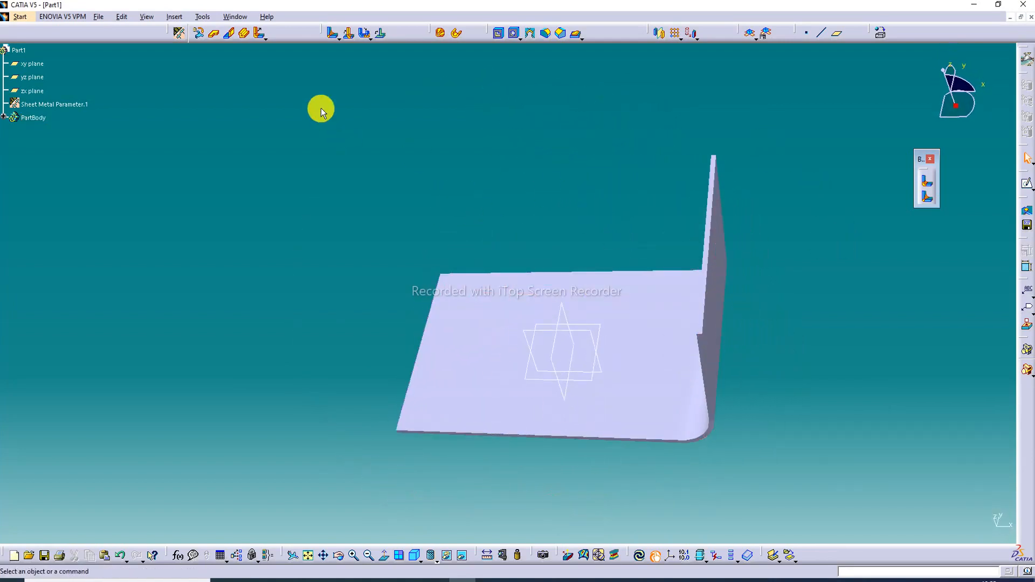
left_click(229, 33)
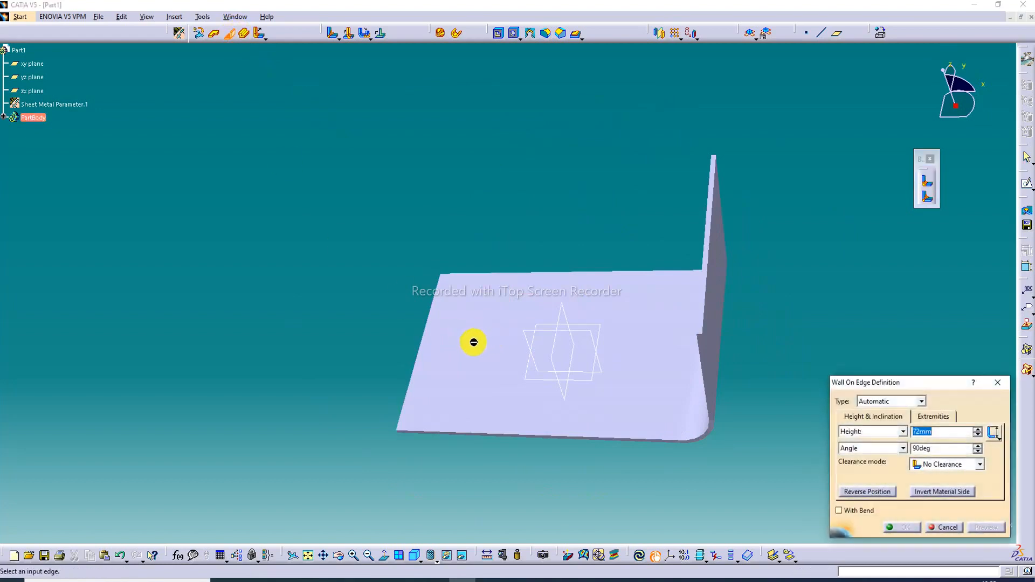
left_click(423, 331)
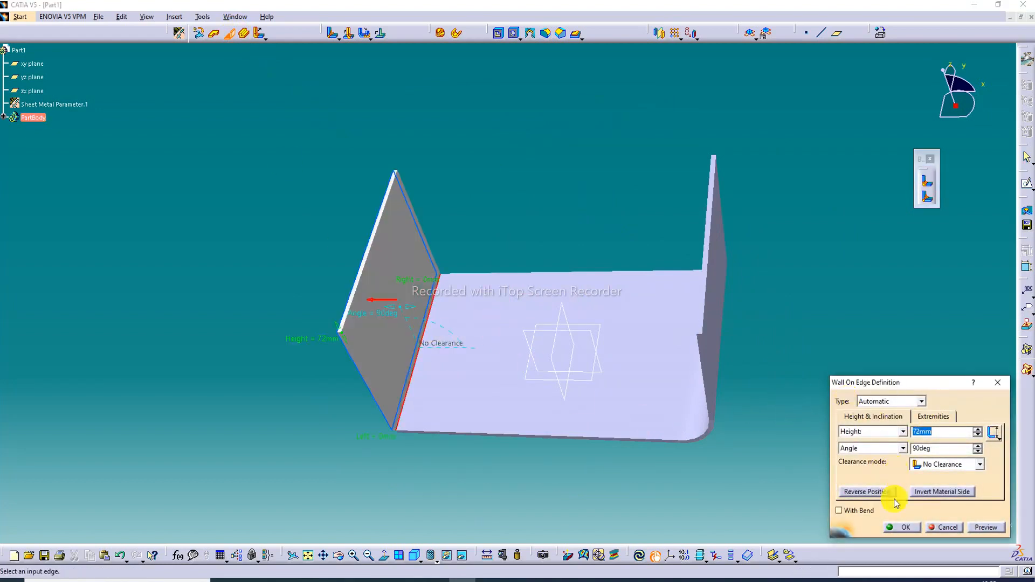
left_click(907, 528)
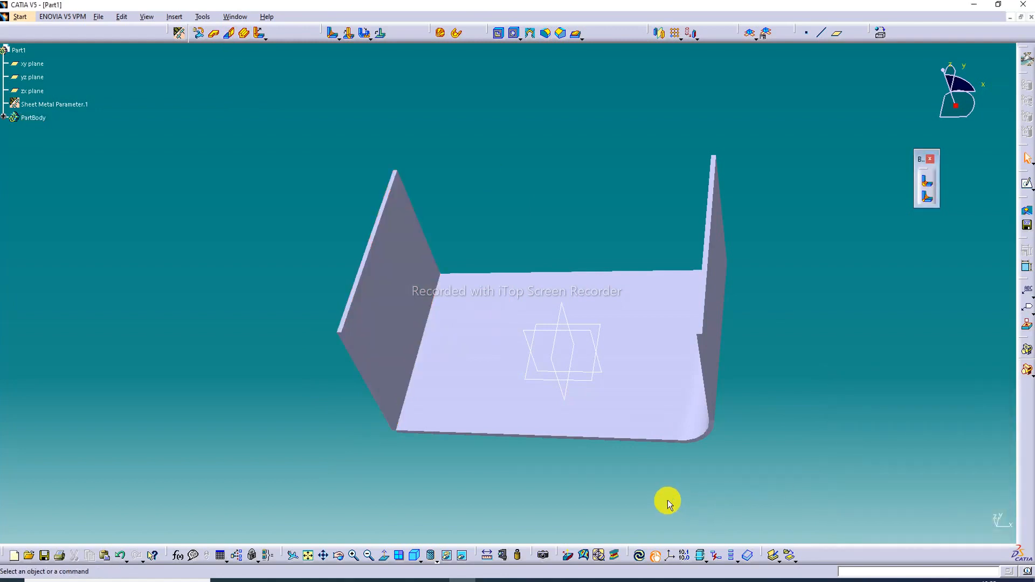
middle_click_drag(549, 248, 485, 388)
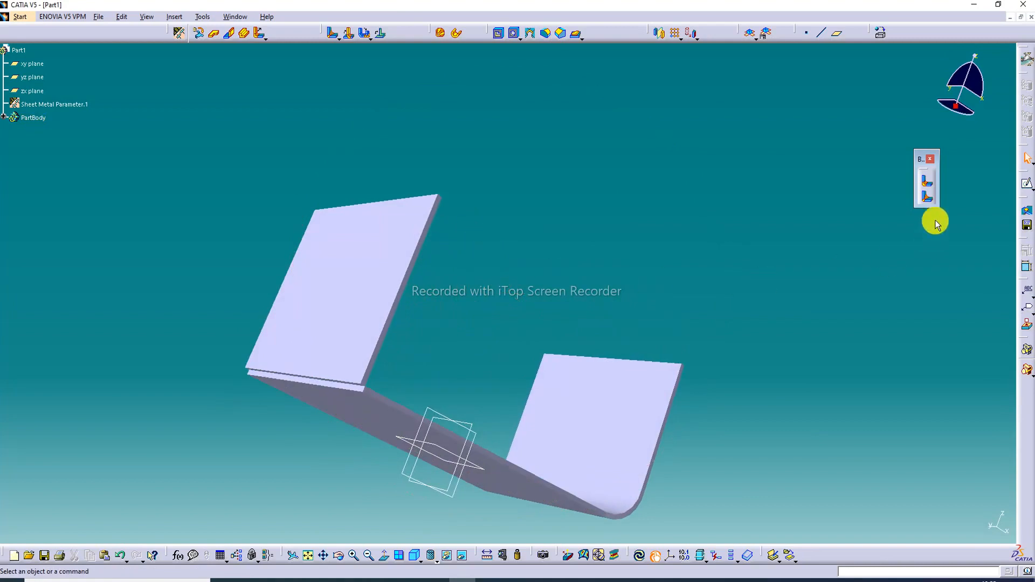
Create a conical bend between the second upright wall's face and the base wall, with left radius 18 mm and right radius 8 mm.
left_click(928, 198)
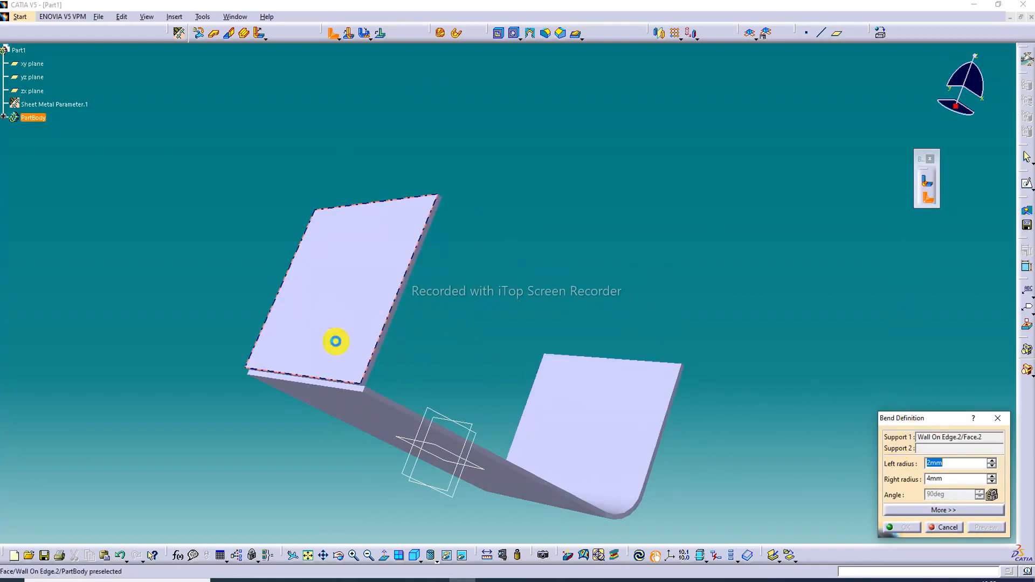
middle_click_drag(370, 439, 369, 382)
left_click(398, 350)
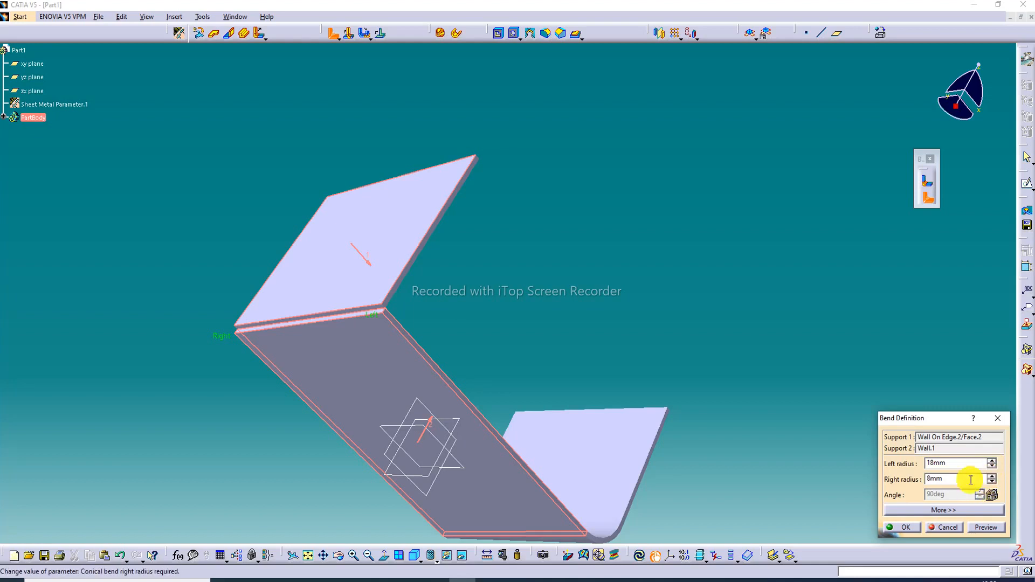
left_click(987, 528)
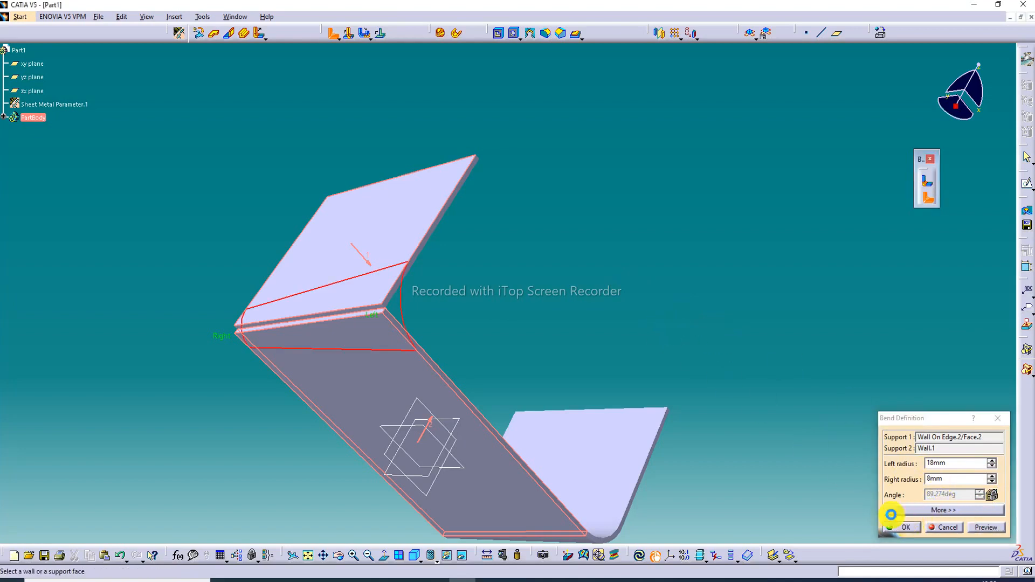
left_click(901, 527)
middle_click_drag(541, 214, 388, 426)
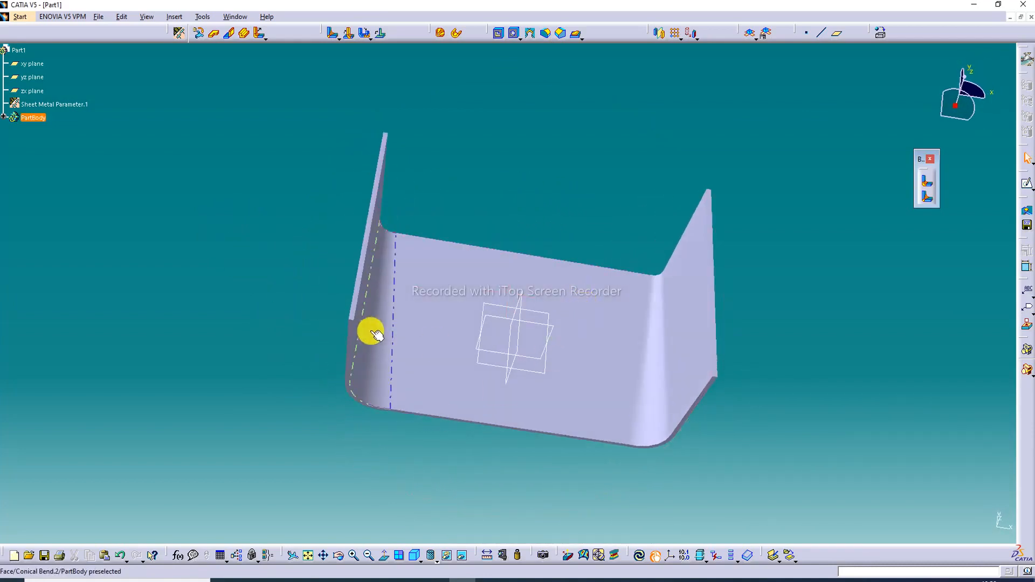
middle_click_drag(499, 307, 766, 277)
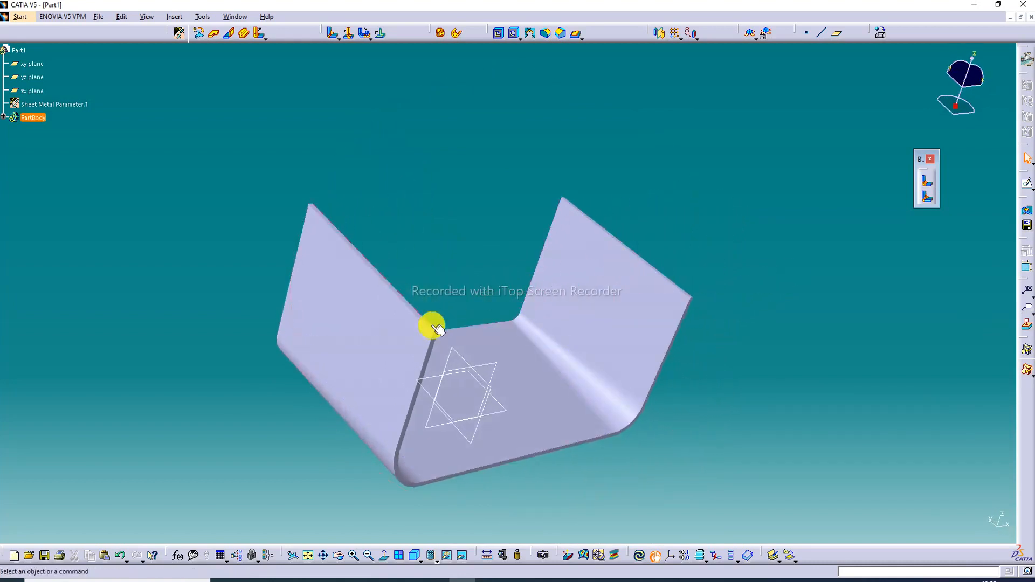
Sketch a circle on the second upright wall's outer face, centred about 45 mm above the sketch origin, and exit the sketch.
left_click(372, 325)
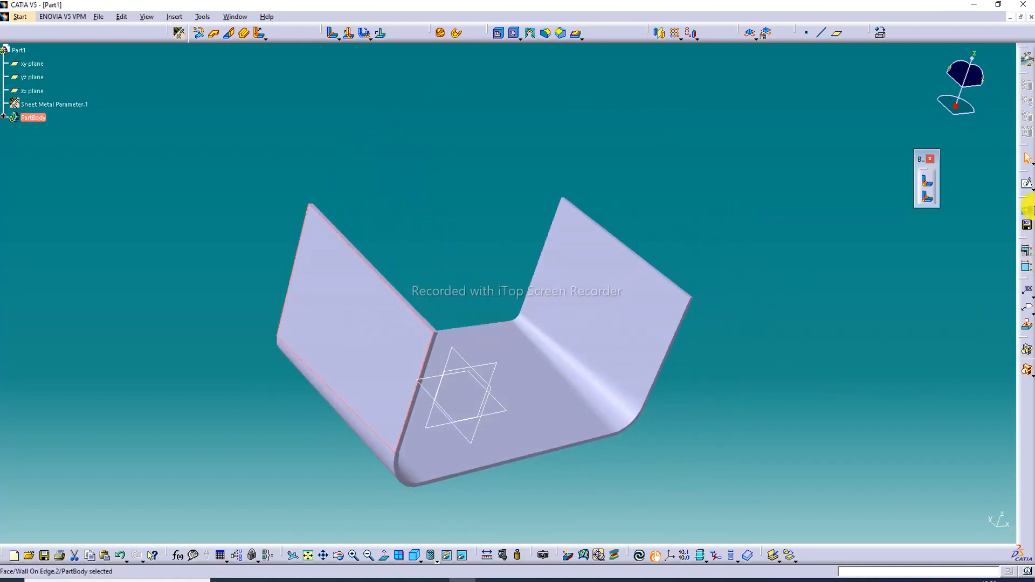
left_click(1027, 187)
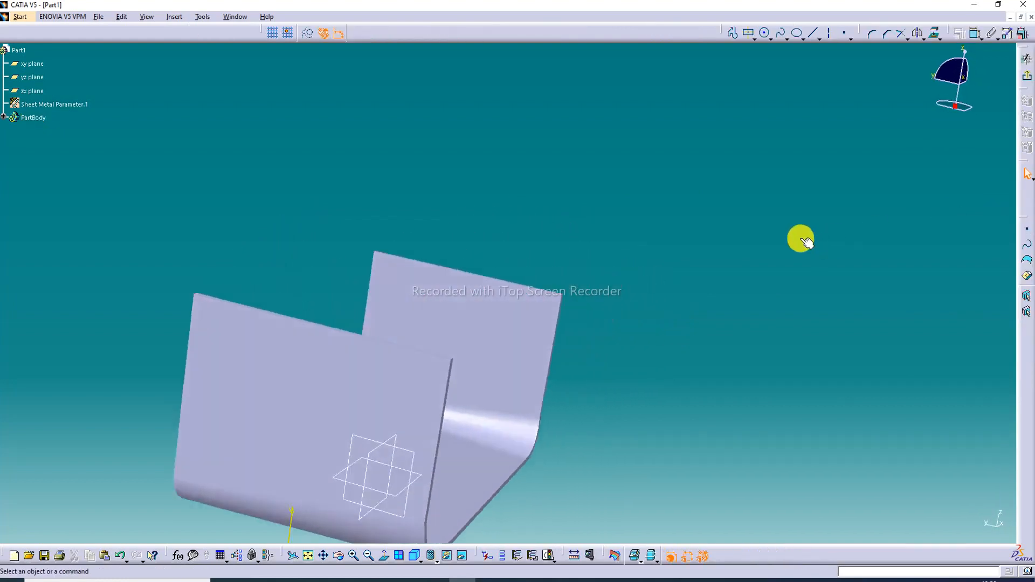
left_click(308, 558)
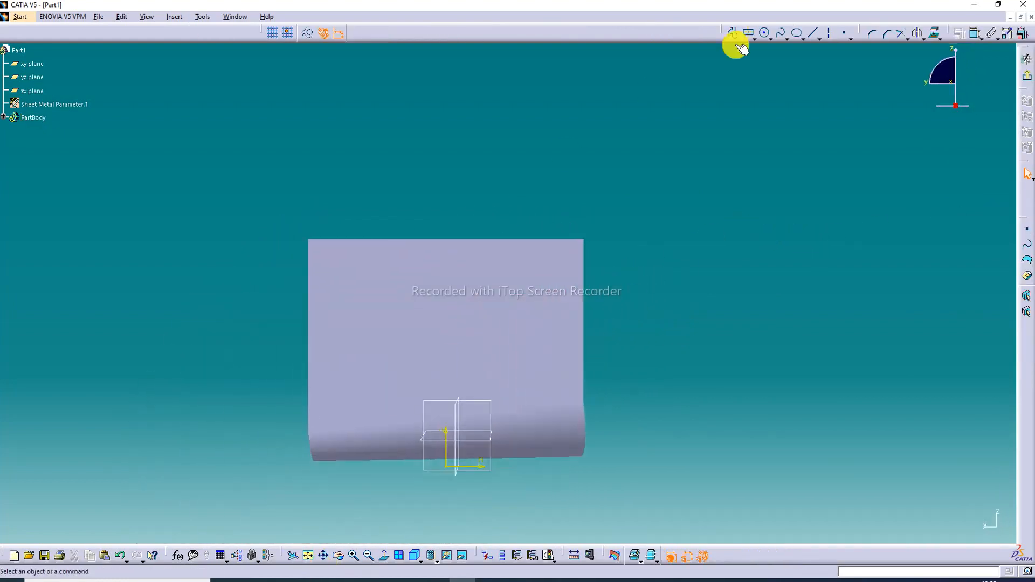
left_click(766, 35)
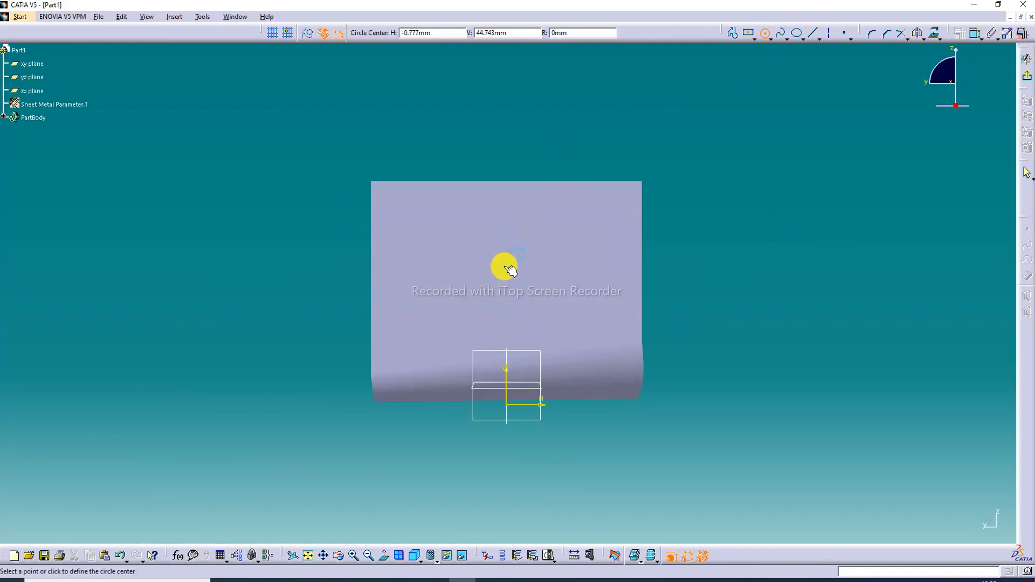
left_click(507, 268)
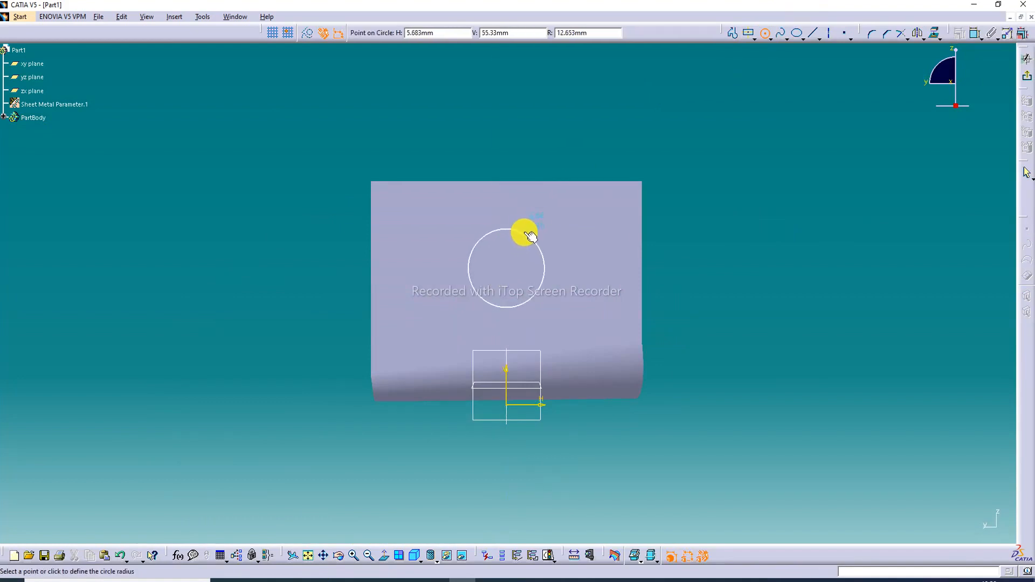
left_click(532, 225)
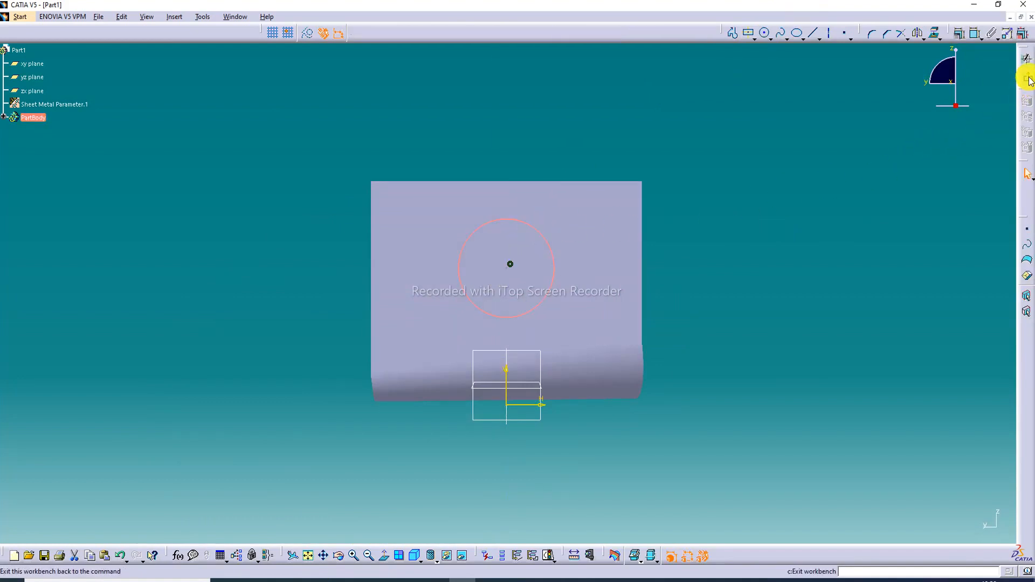
left_click(1027, 59)
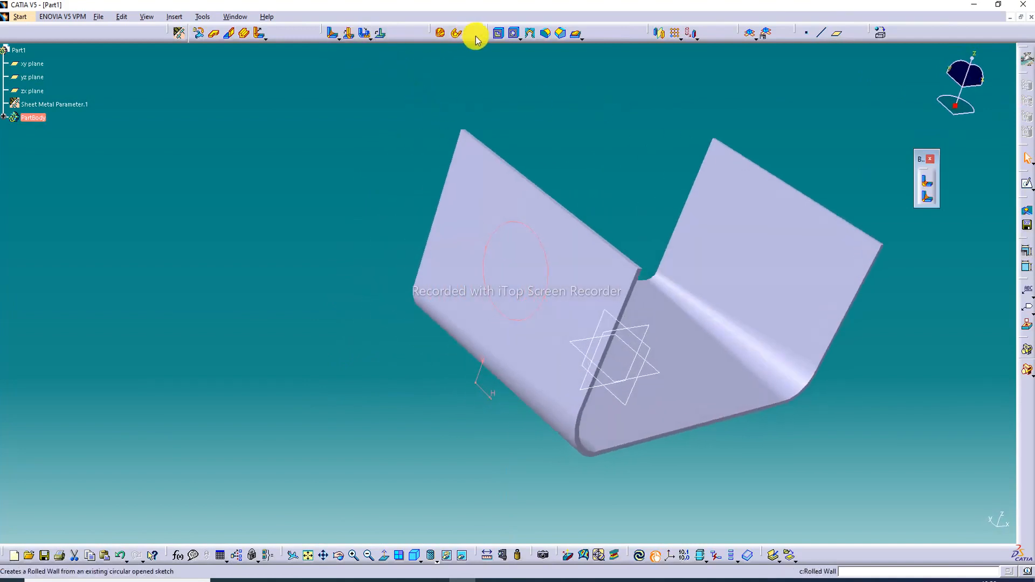
Cut the circle through the second upright wall with a Sheetmetal standard cutout limited Up to next.
left_click(500, 34)
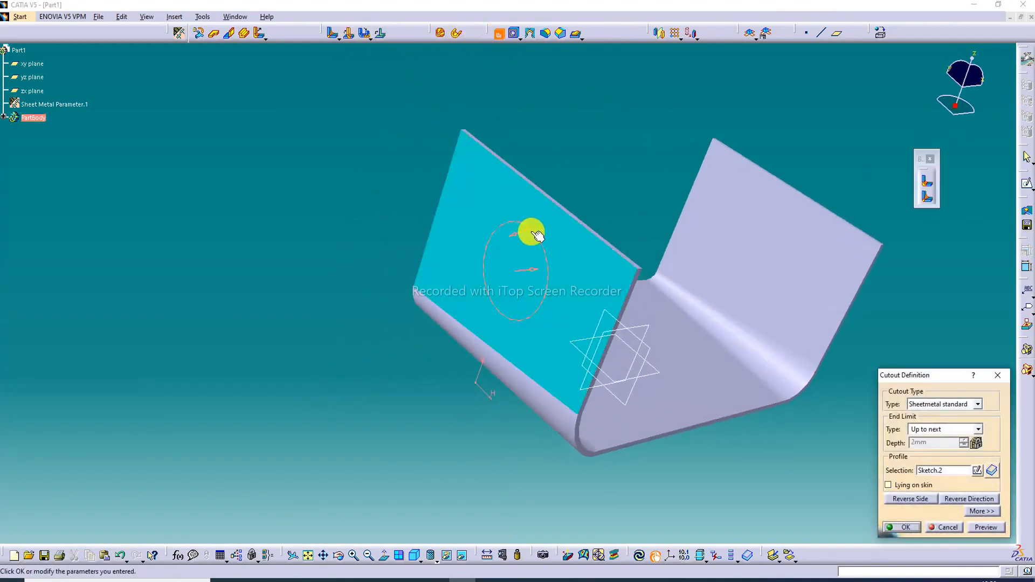
left_click(534, 233)
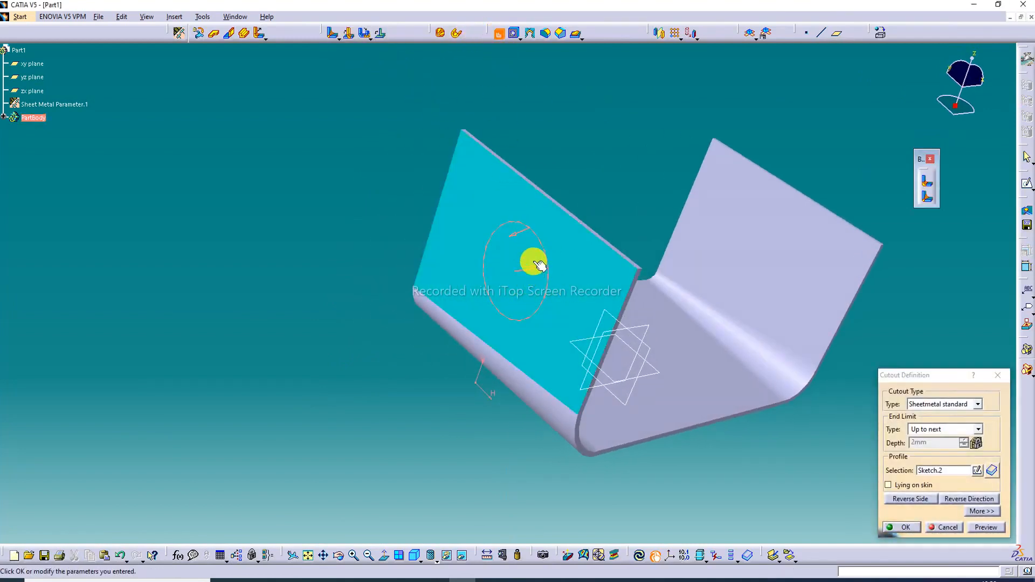
middle_click_drag(547, 224, 511, 261)
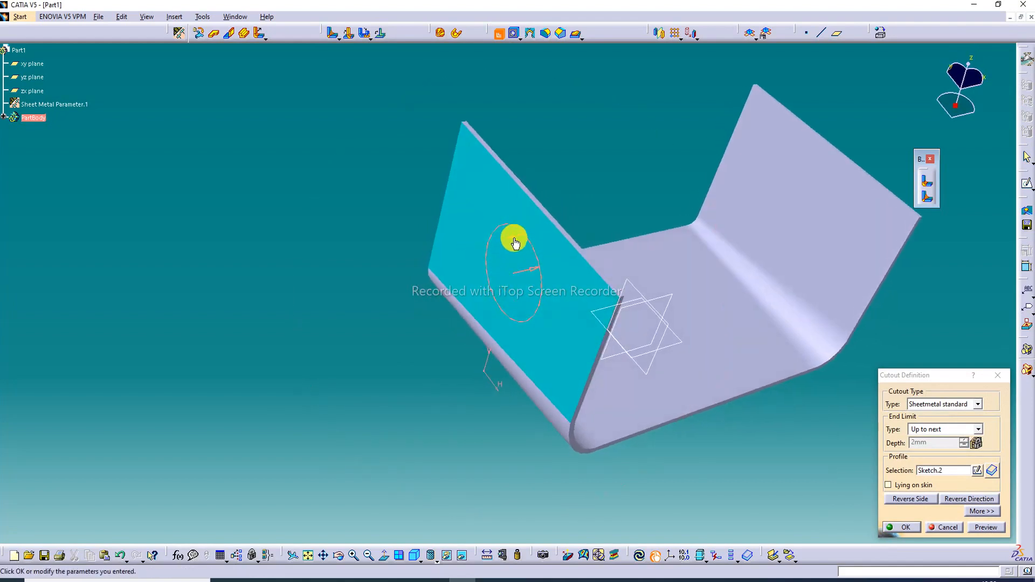
left_click(513, 236)
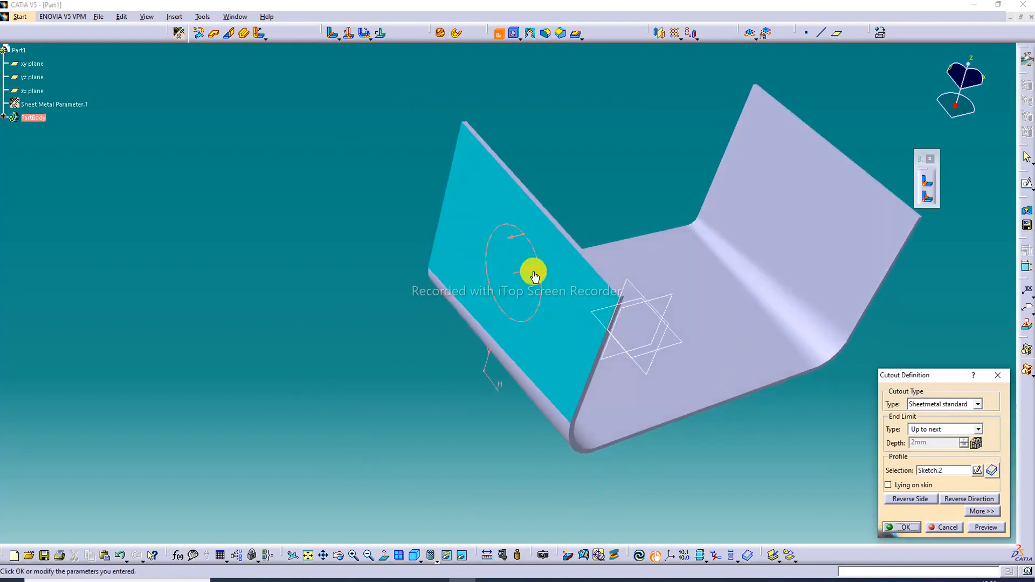
left_click(980, 528)
left_click(908, 528)
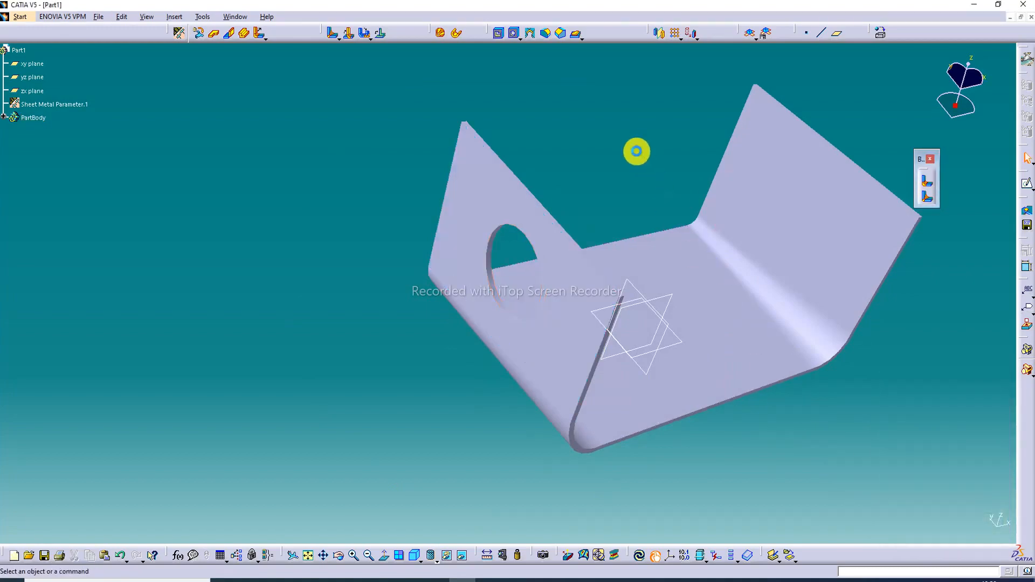
Sketch a tilted ellipse on the first upright wall's outer face, centred above the sketch origin, and exit the sketch.
mouse_move(675, 153)
middle_mouse_down()
mouse_move(688, 164)
mouse_move(728, 159)
mouse_move(455, 171)
mouse_move(798, 157)
mouse_move(634, 304)
mouse_move(532, 203)
middle_mouse_up()
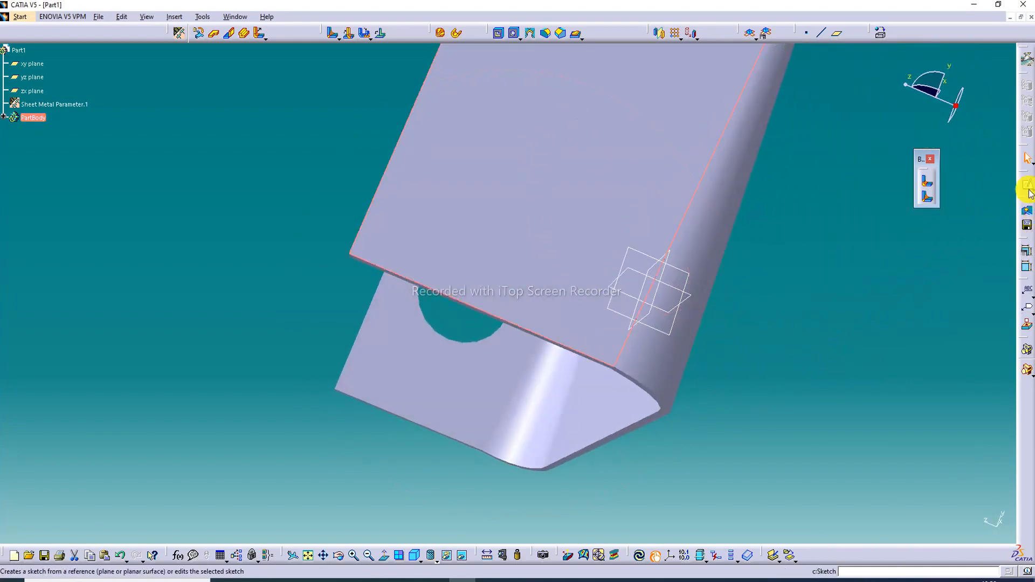
left_click(1029, 191)
left_click(685, 157)
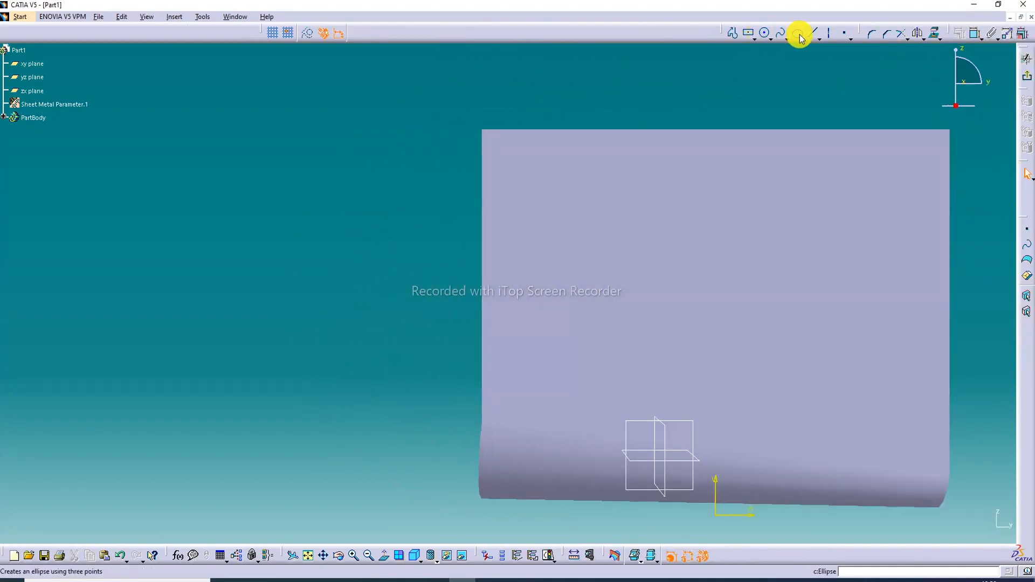
left_click(798, 35)
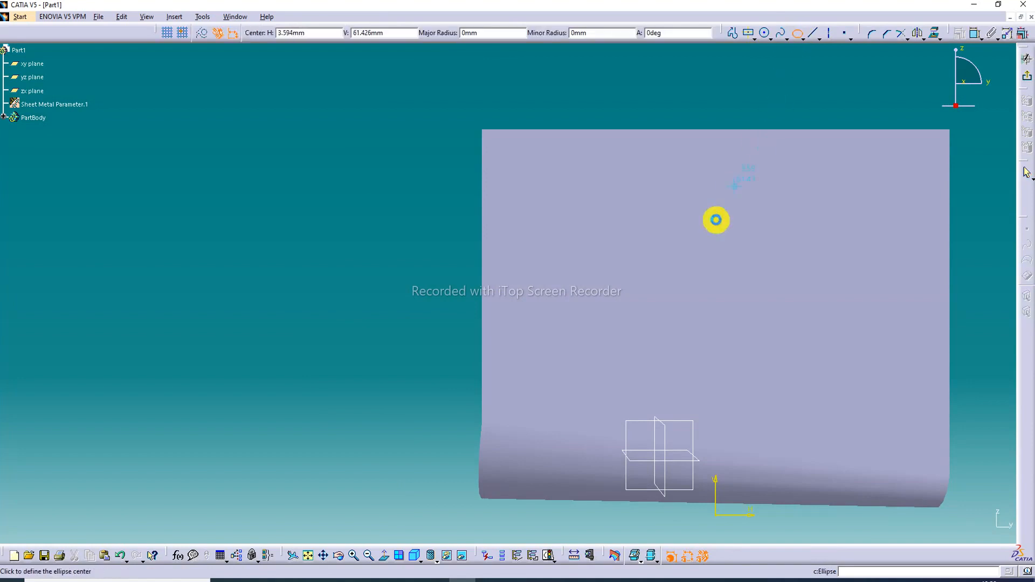
left_click(704, 271)
left_click(749, 219)
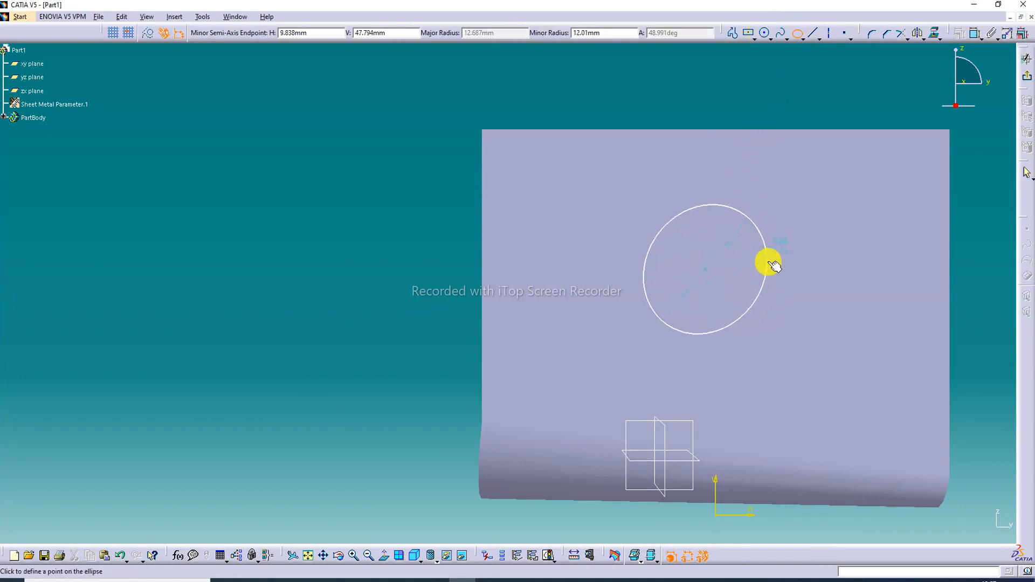
left_click(782, 270)
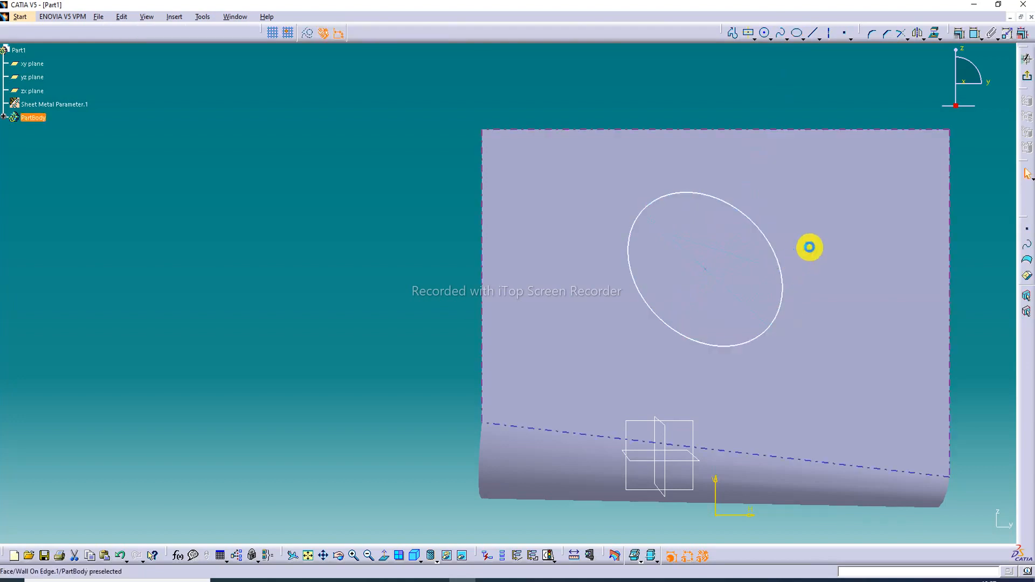
left_click(1028, 79)
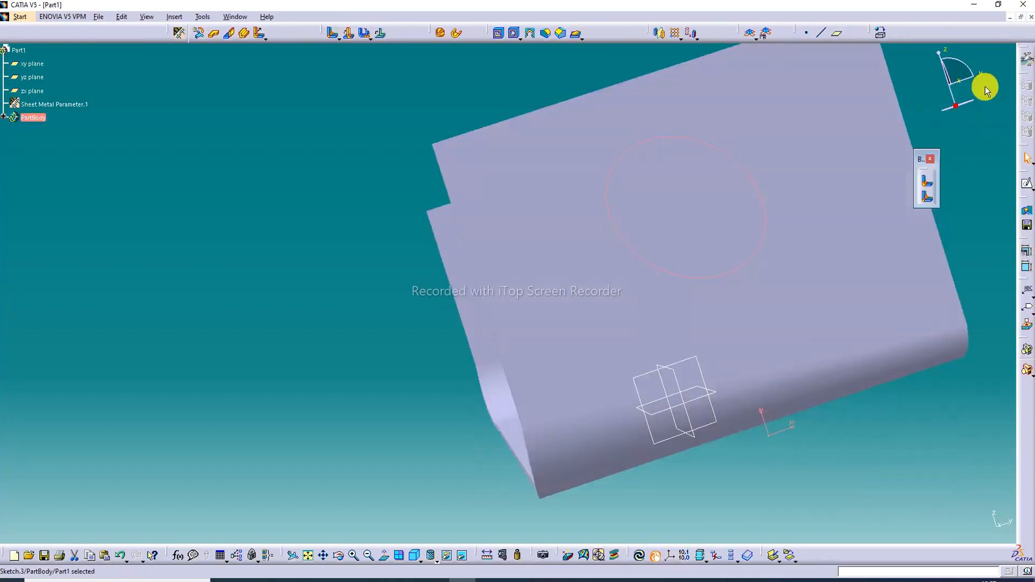
Cut the ellipse through the first upright wall with a Sheetmetal standard cutout limited Up to next.
middle_click_drag(658, 185, 655, 267)
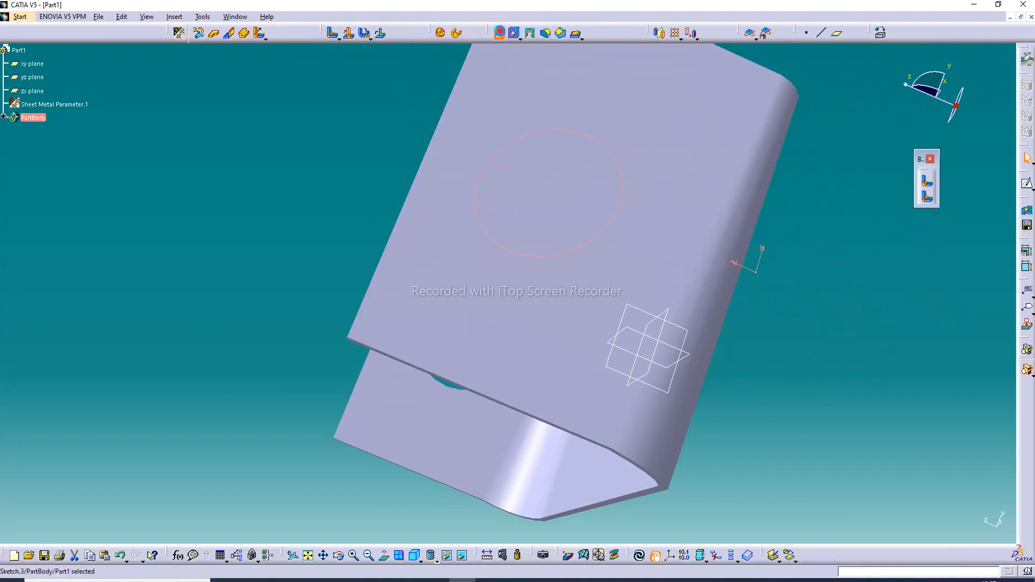
left_click(500, 33)
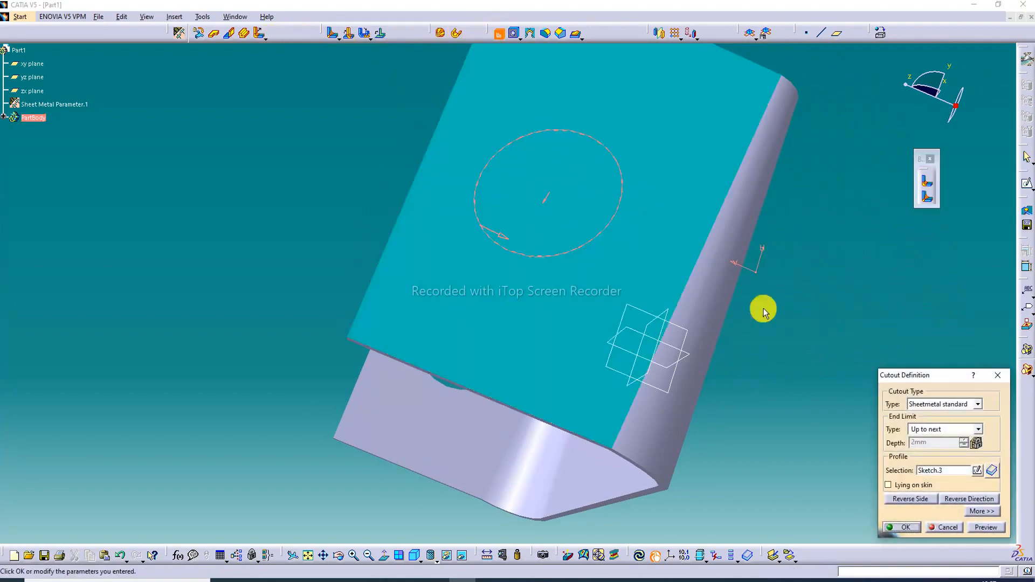
left_click(622, 186)
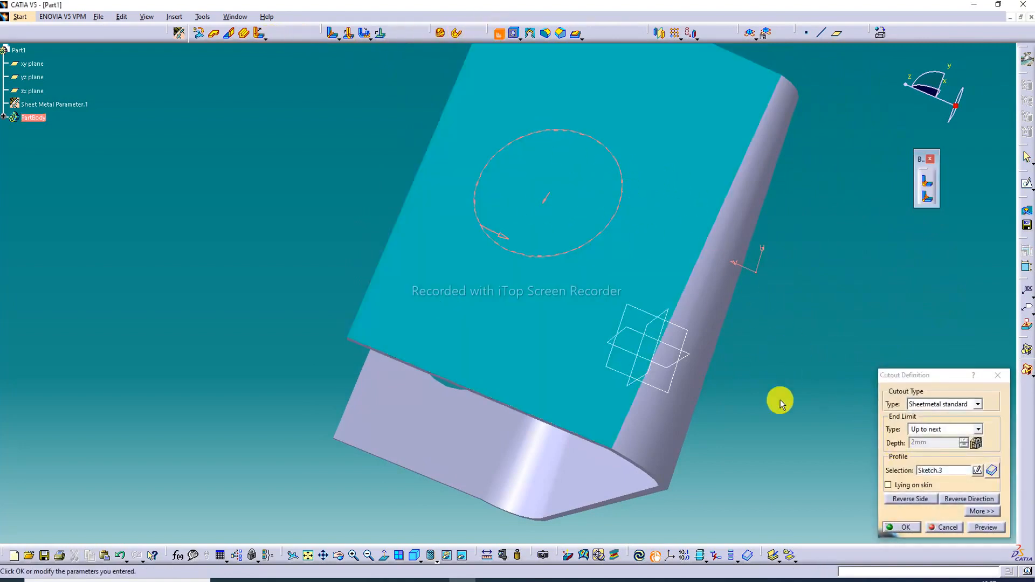
left_click(977, 530)
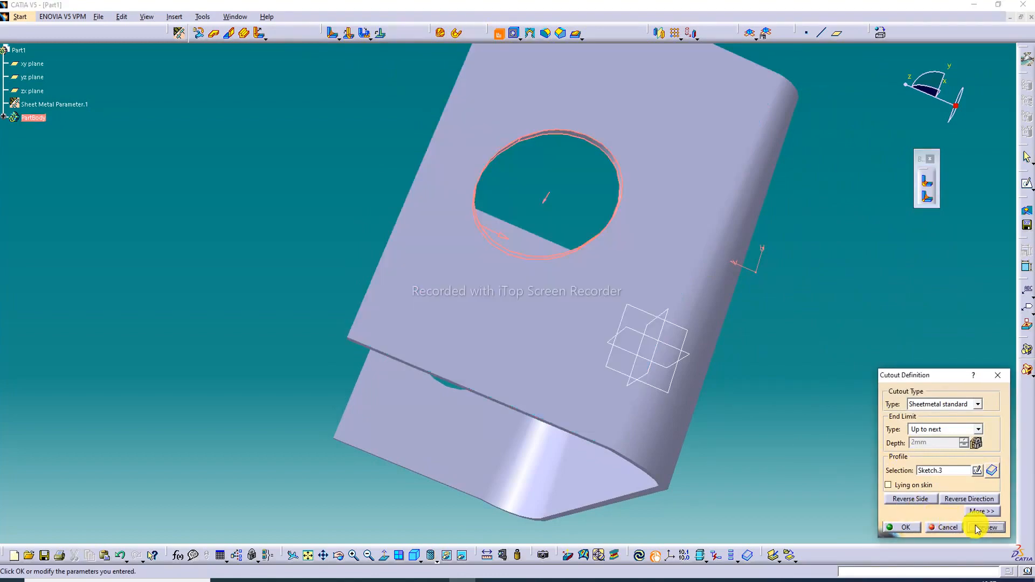
left_click(920, 531)
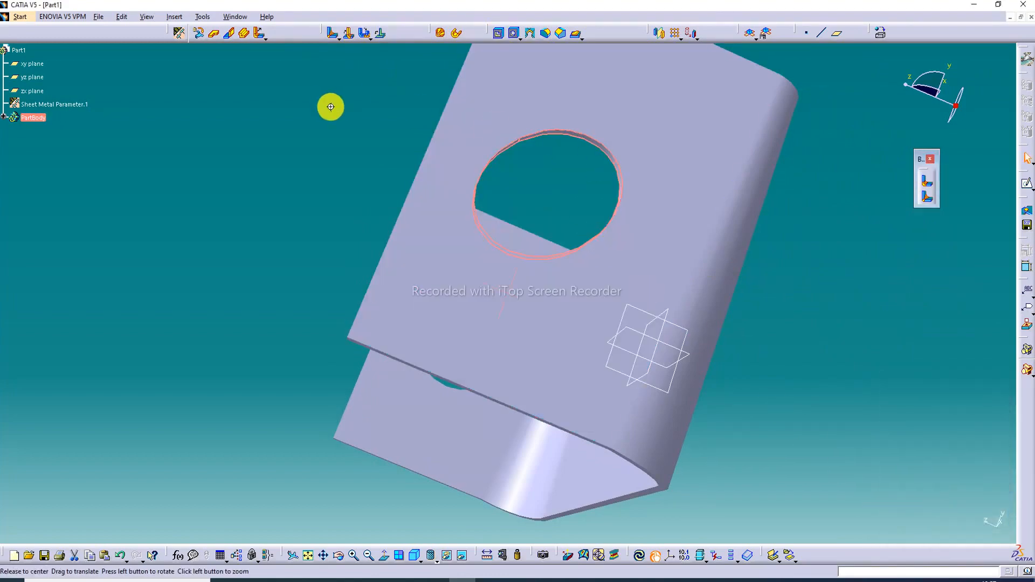
Apply the Steel material from the library's Metal family to the part body with the two holed walls.
middle_click_drag(330, 107, 658, 178)
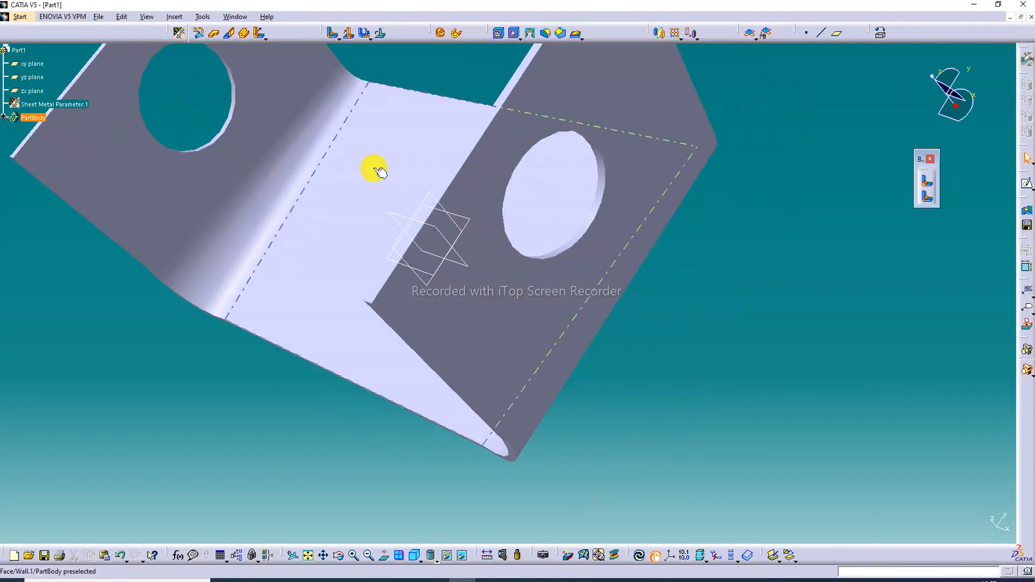
middle_click_drag(385, 158, 469, 61)
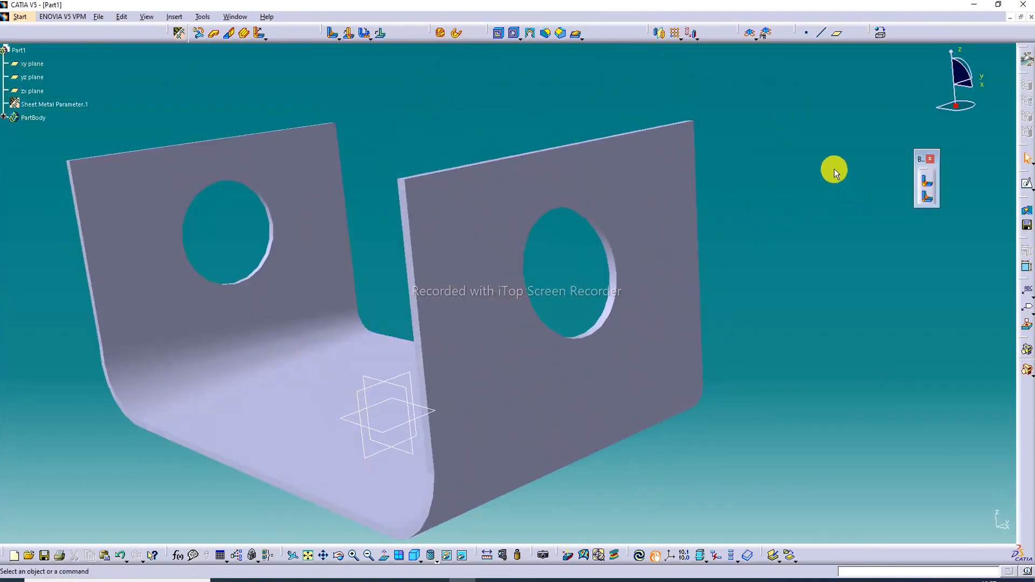
middle_click_drag(496, 326, 631, 299)
middle_click_drag(431, 334, 462, 377)
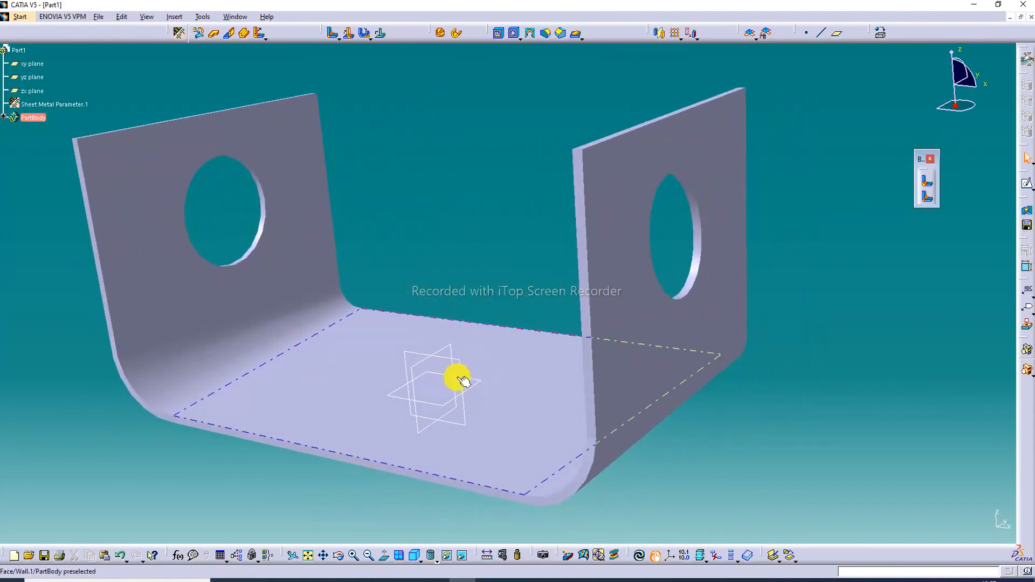
left_click(308, 555)
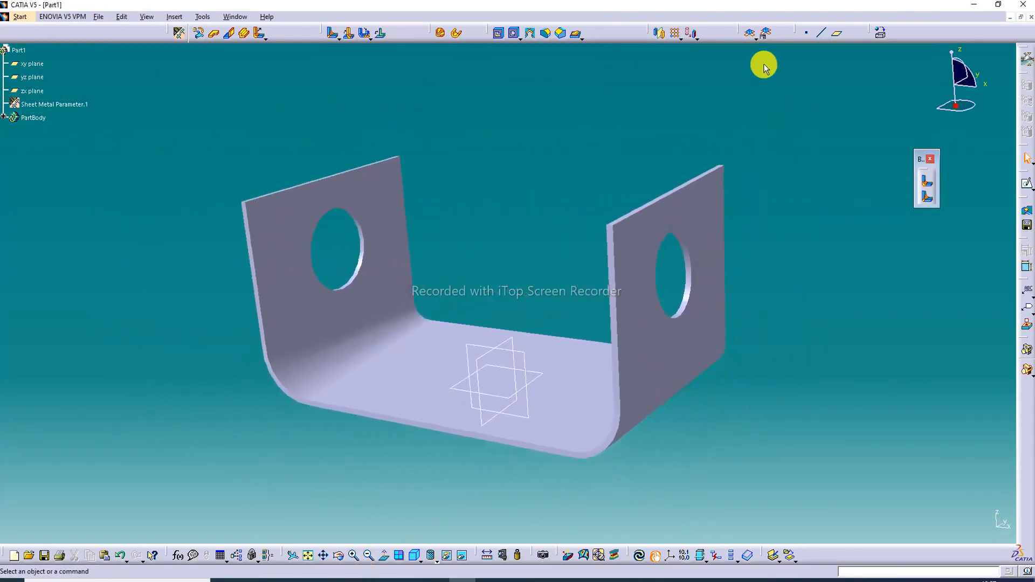
left_click(881, 34)
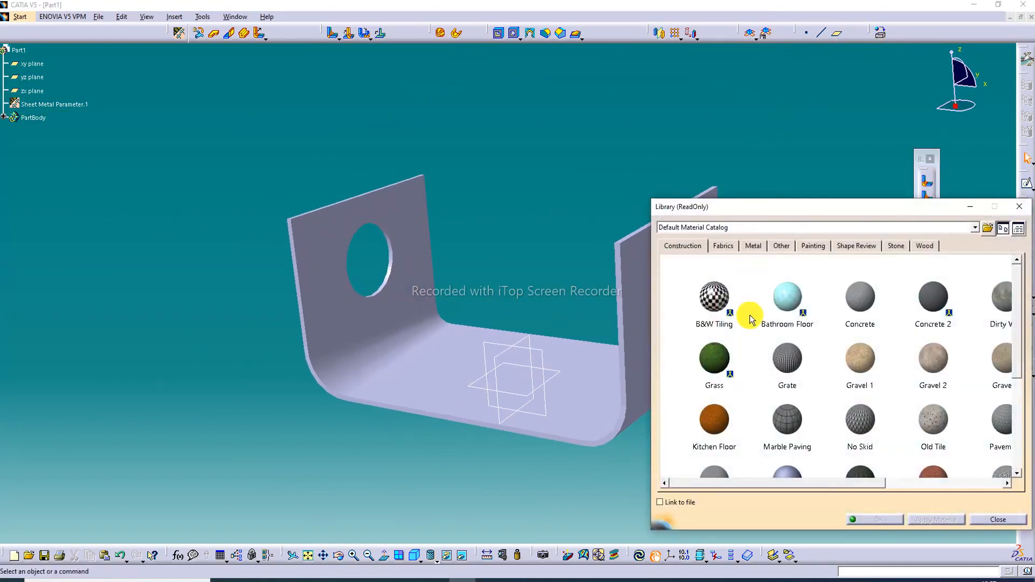
left_click(755, 246)
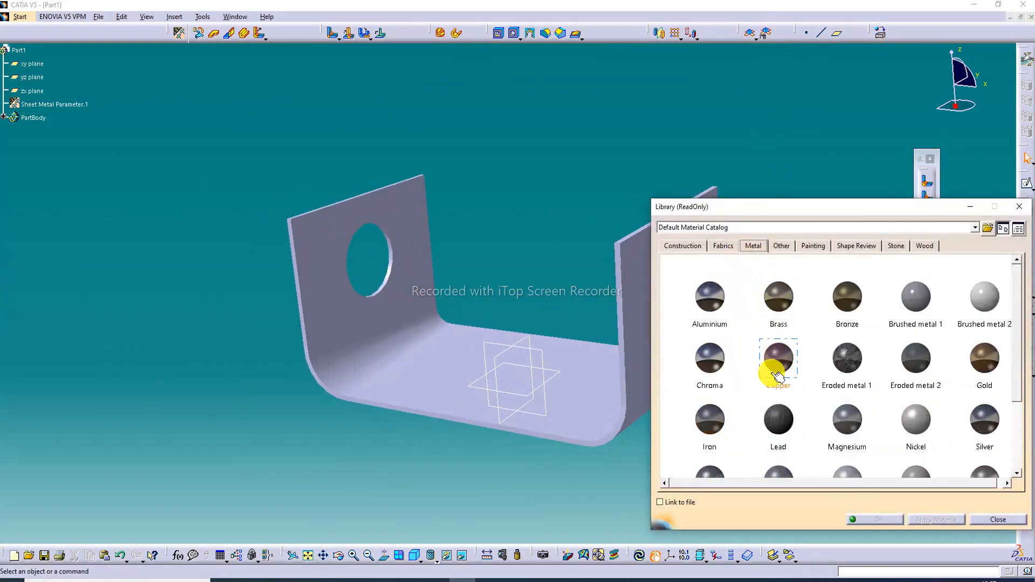
scroll(712, 410, "down", 3)
left_click(710, 366)
scroll(715, 370, "up", 1)
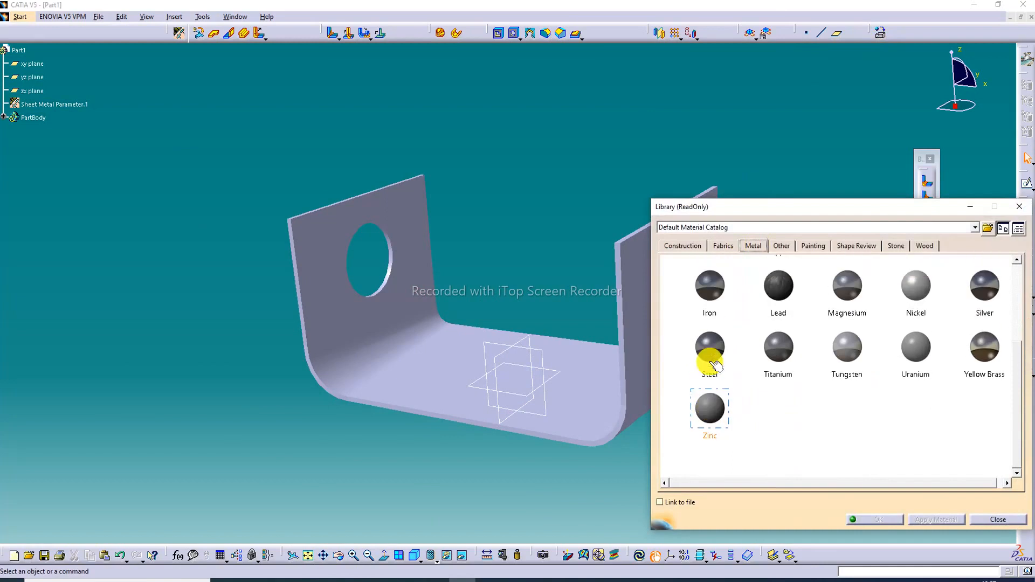
left_click(564, 377)
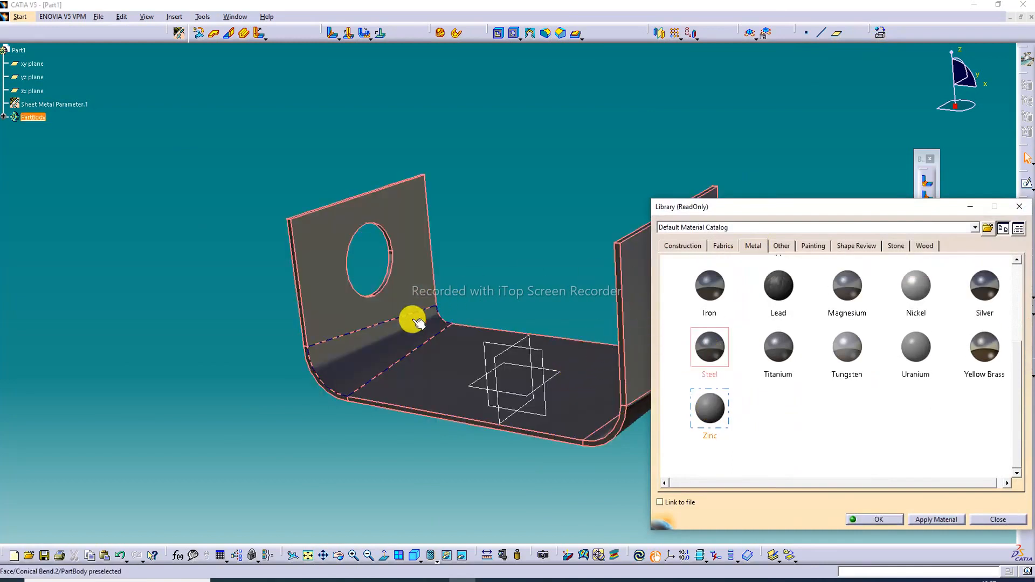
middle_click_drag(412, 316, 316, 277)
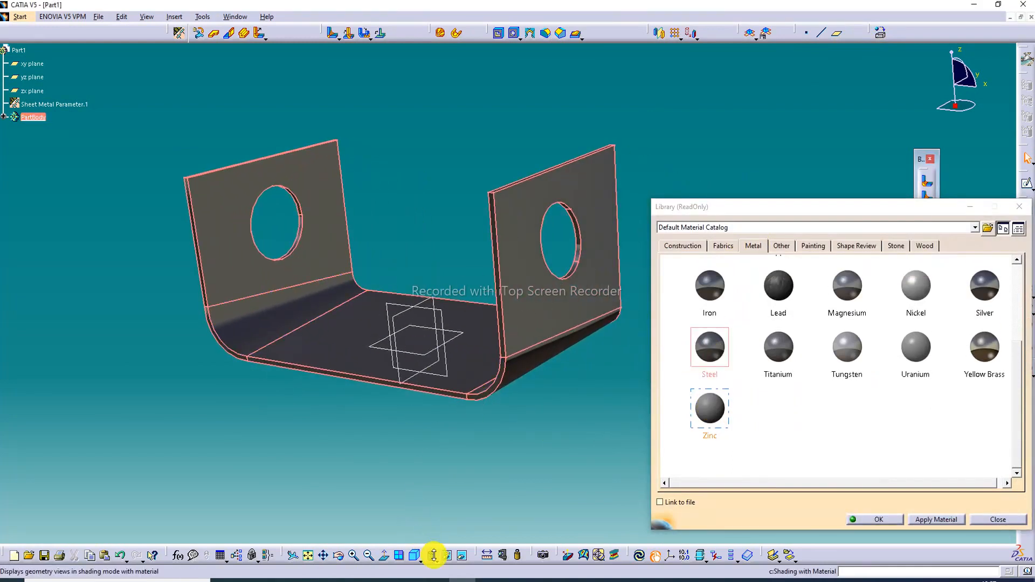
left_click(879, 519)
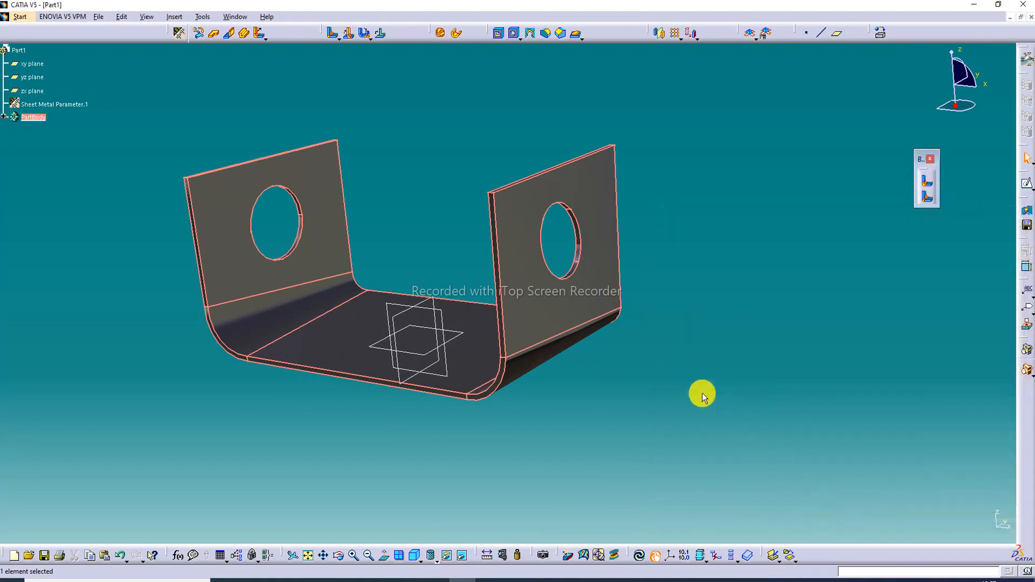
Set the reflectivity of the part body's Steel material to 1.00 in its rendering properties.
left_click(5, 117)
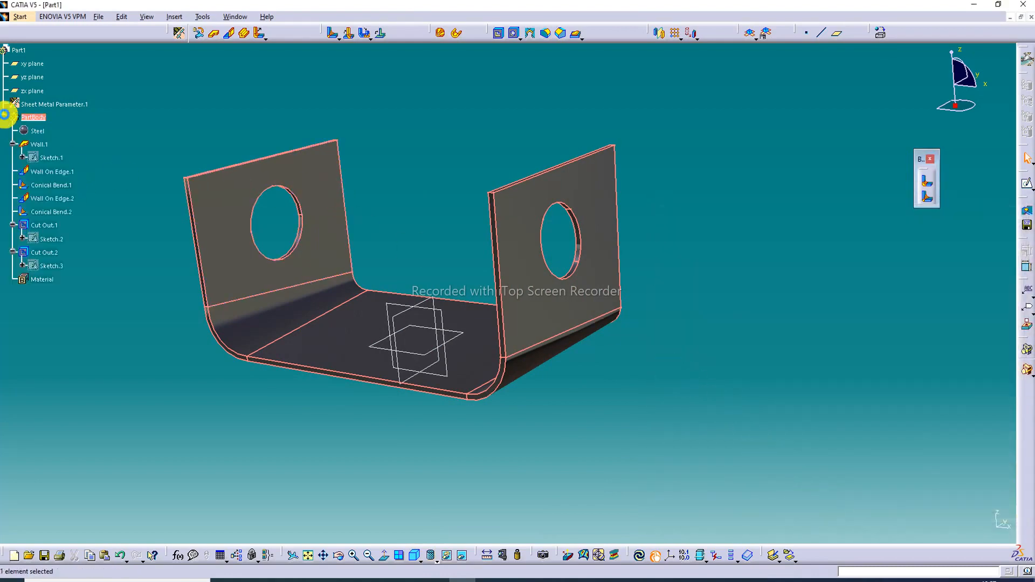
double_click(38, 131)
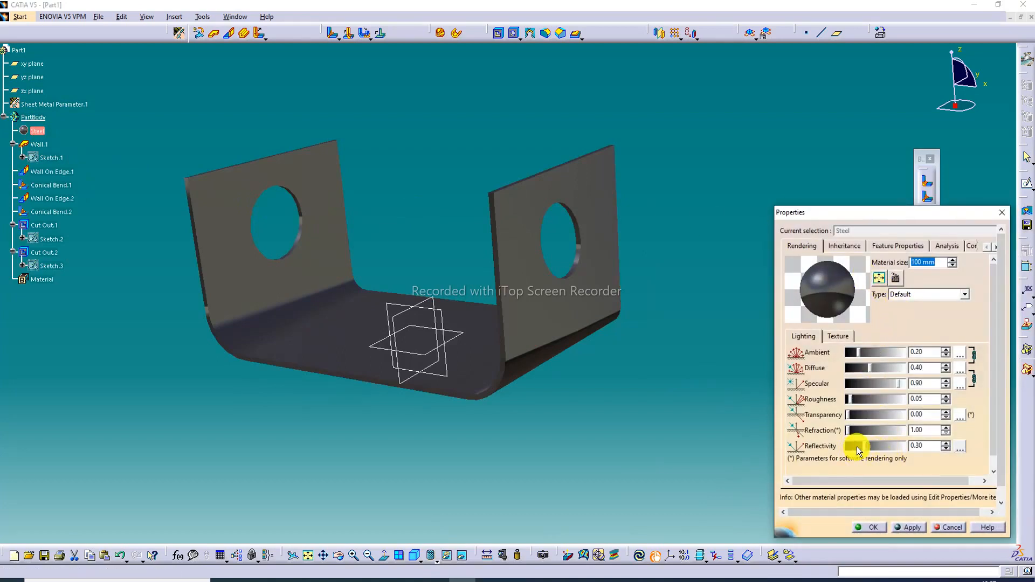
left_click_drag(863, 445, 904, 447)
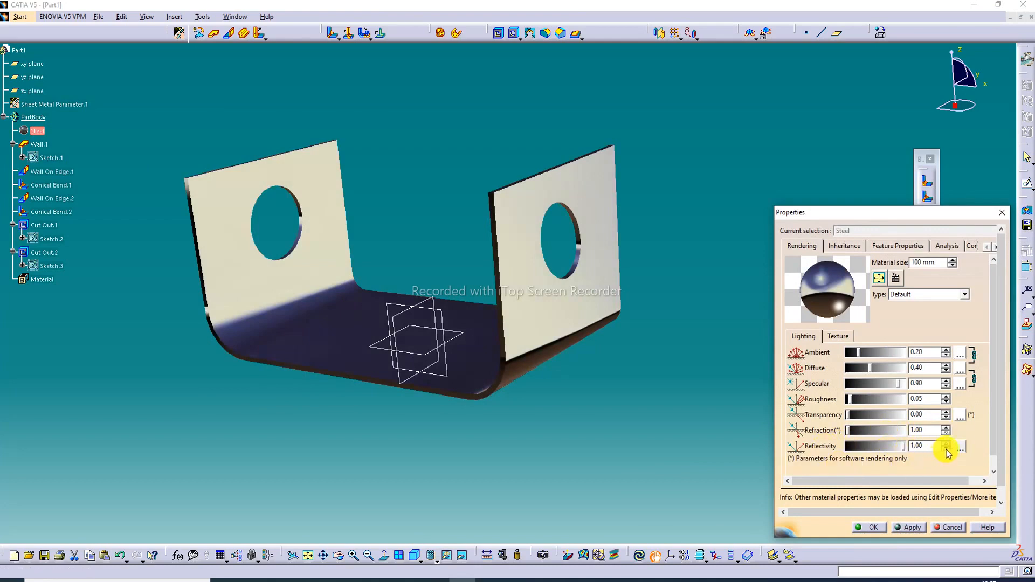
Preview predefined reflection images for the Steel material, choose Desert and accept the material properties.
left_click(962, 449)
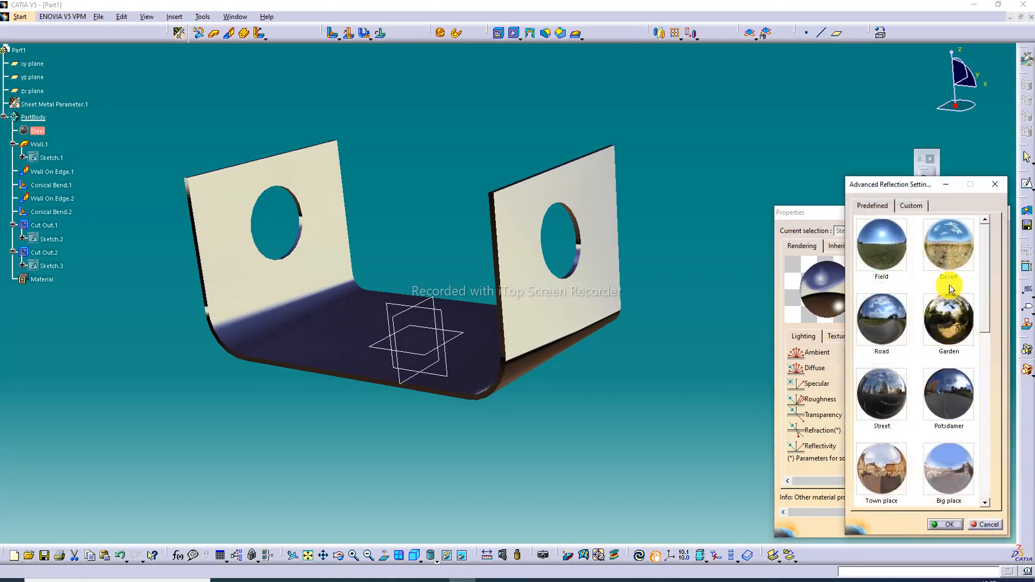
left_click(950, 247)
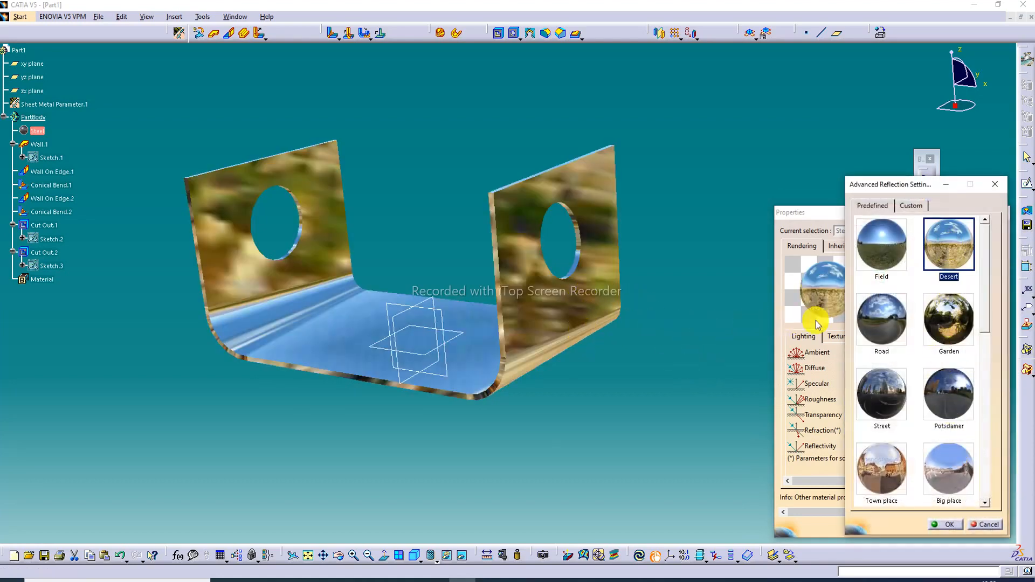
left_click(949, 336)
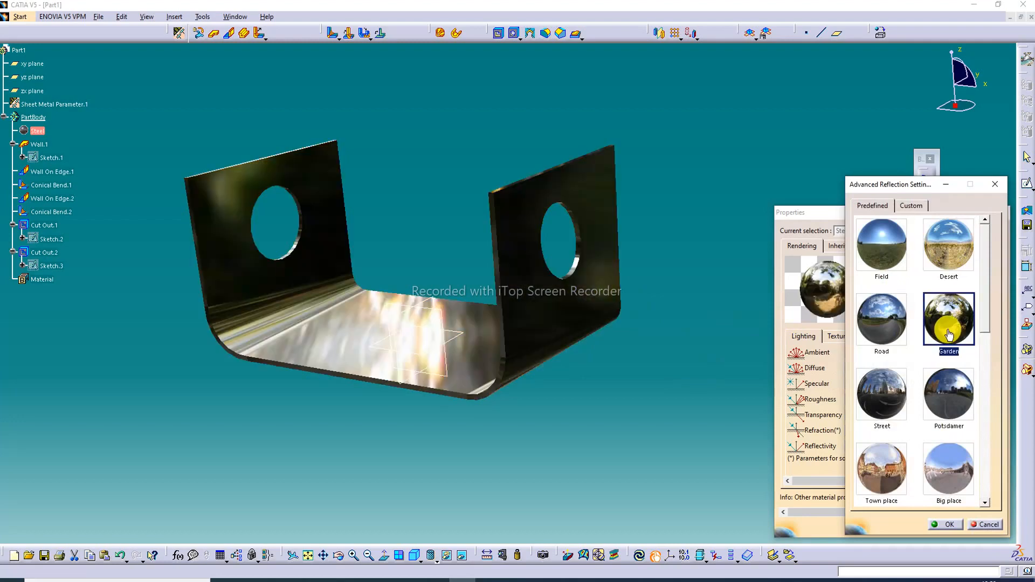
left_click(957, 394)
left_click(954, 463)
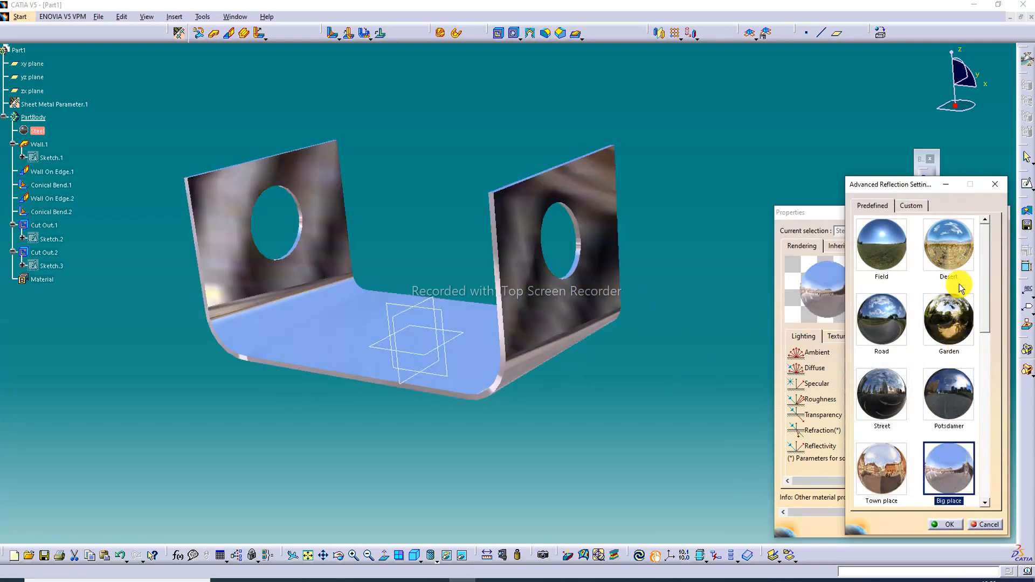
left_click(952, 256)
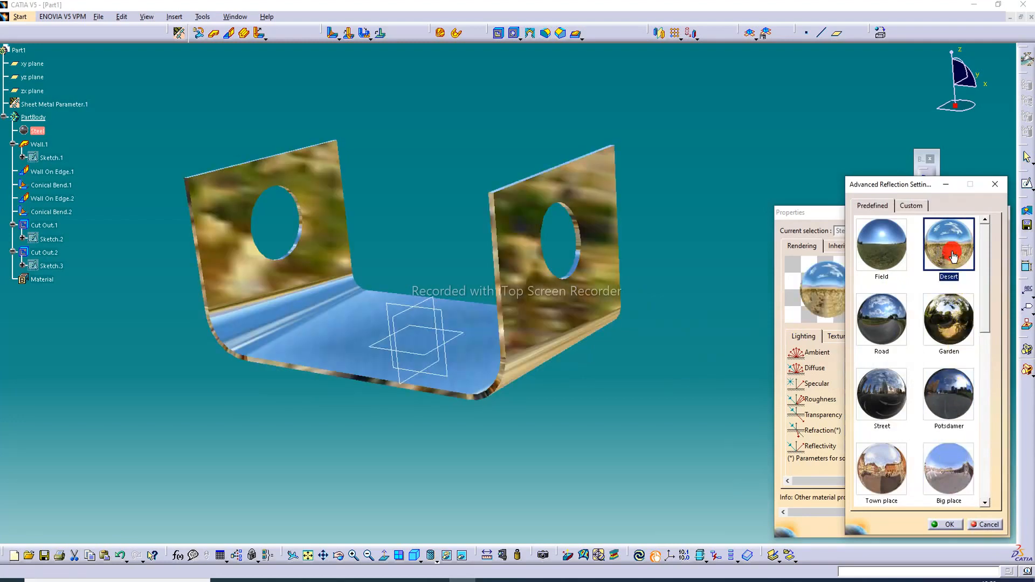
left_click(949, 524)
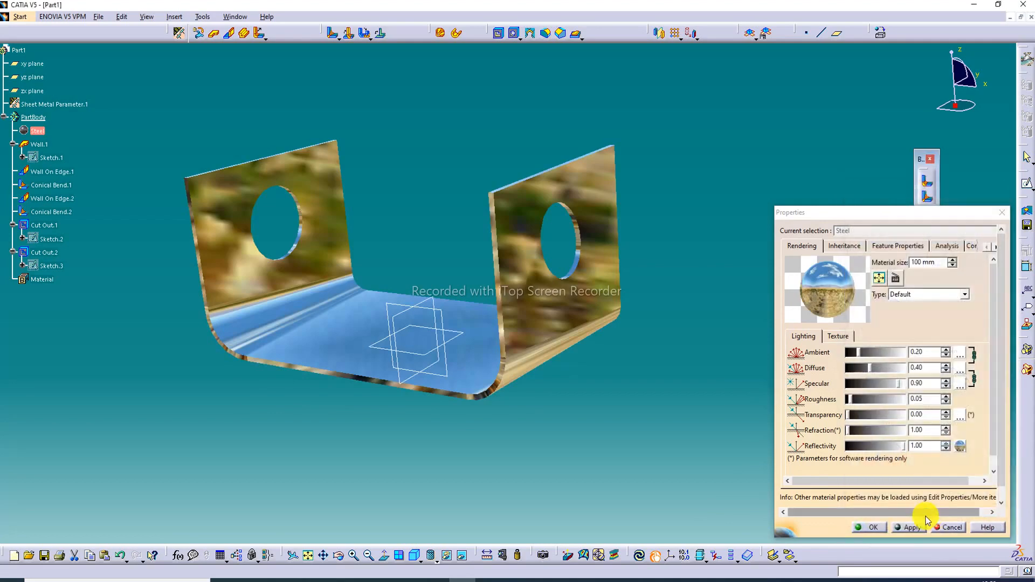
left_click(882, 528)
Examine the reflective bracket's walls, conical bends and cutouts from several angles and in the isometric view.
middle_click_drag(367, 180, 643, 215)
middle_click_drag(549, 298, 532, 312)
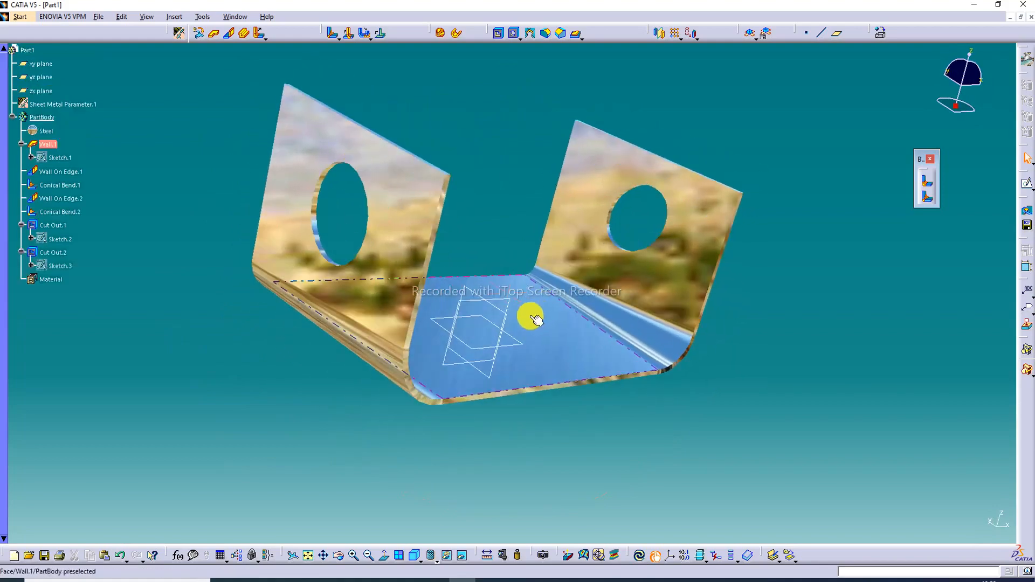
left_click(311, 554)
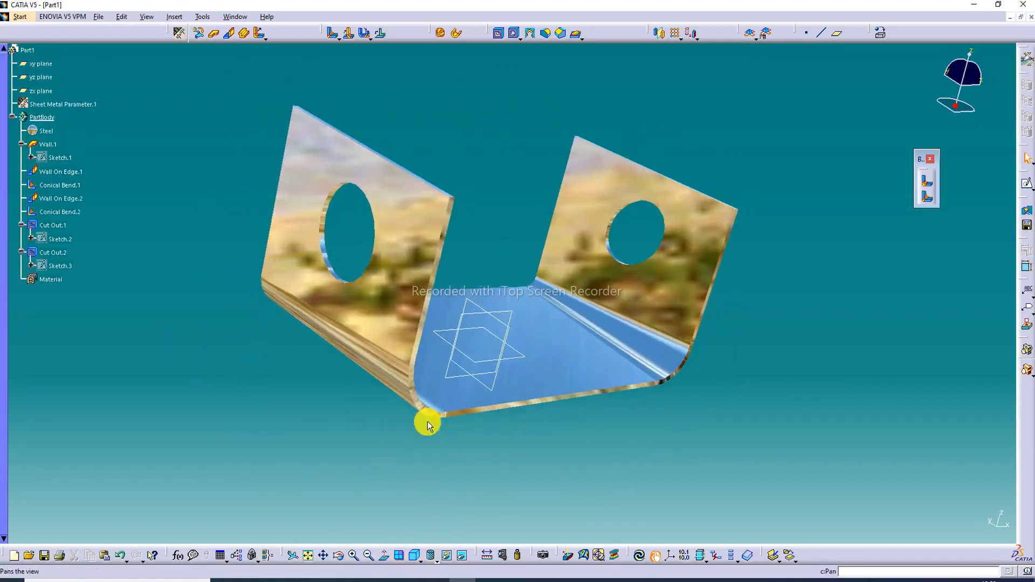
middle_click_drag(529, 357, 374, 335)
middle_click_drag(565, 399, 588, 356)
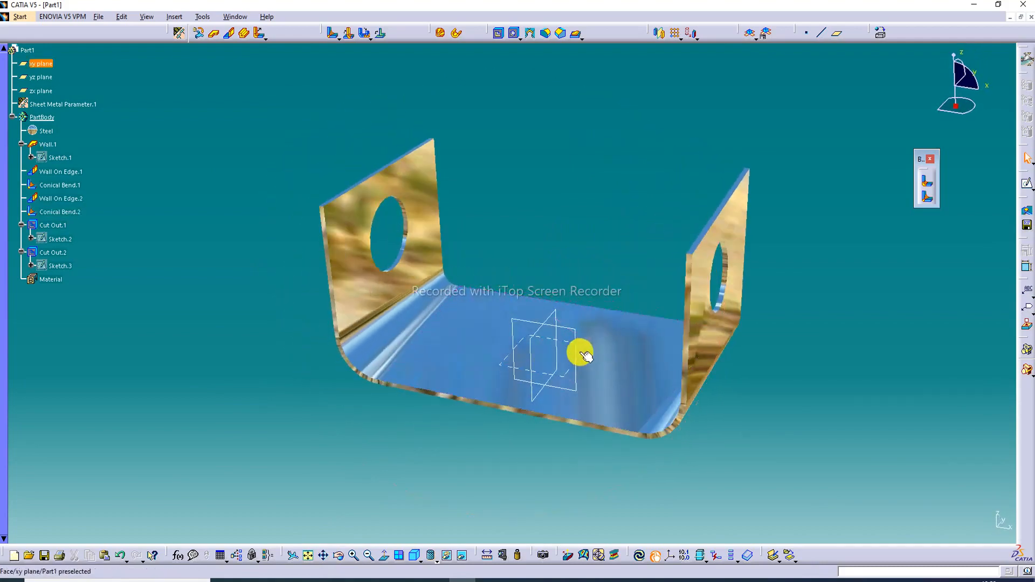
left_click(419, 561)
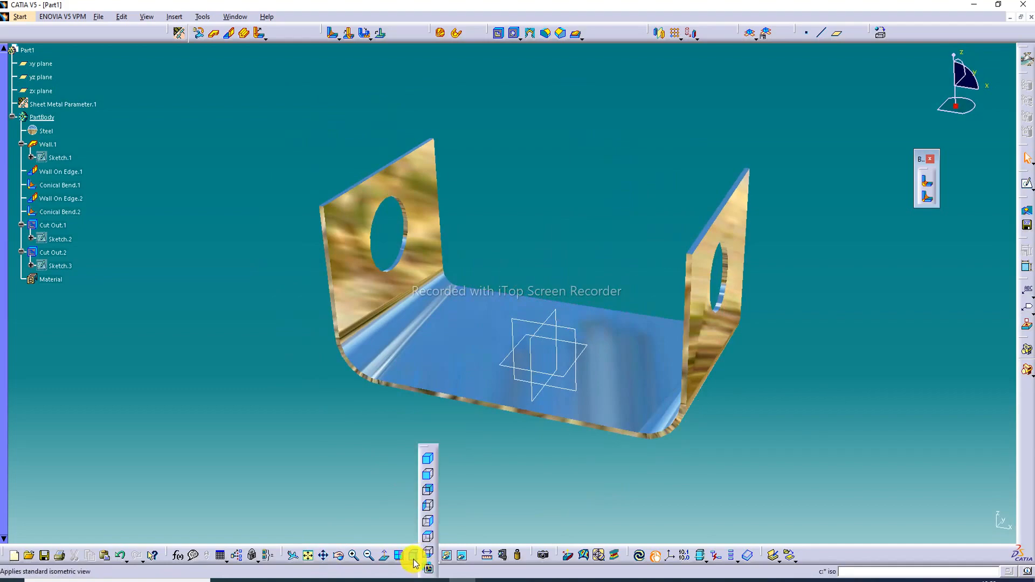
left_click(414, 561)
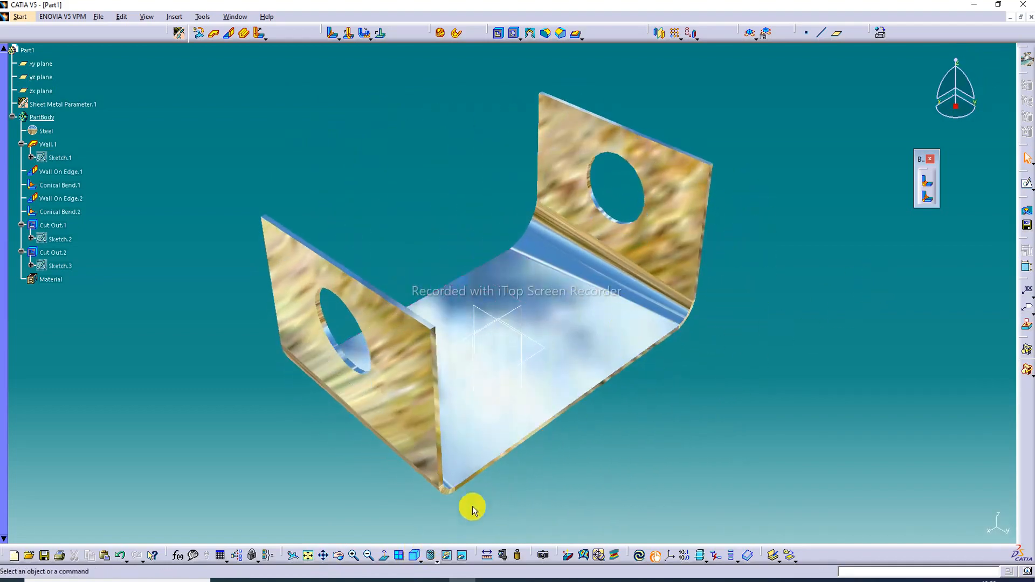
middle_click_drag(421, 404, 398, 379)
middle_click_drag(505, 346, 330, 376)
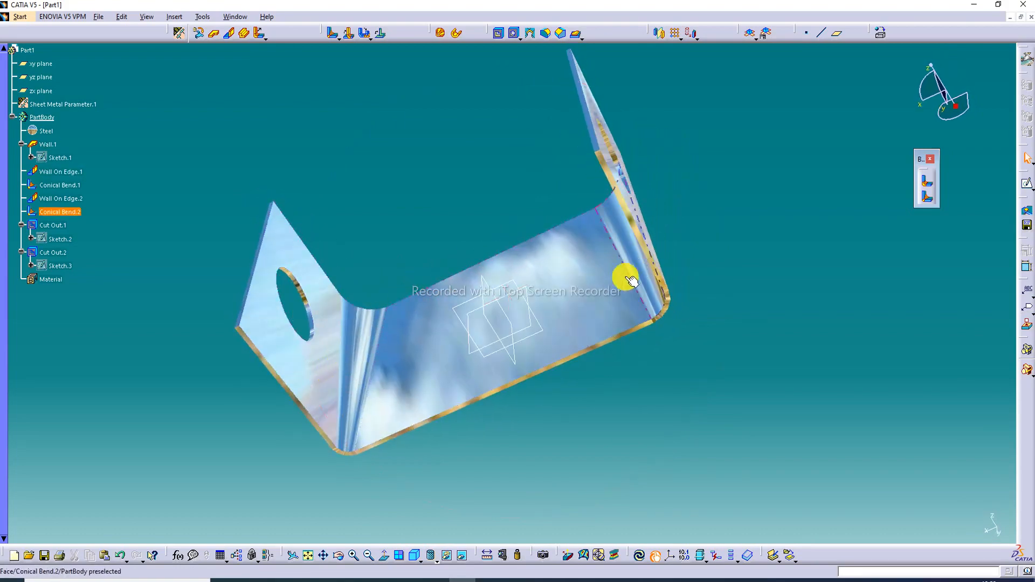
middle_click_drag(615, 288, 761, 138)
middle_click_drag(587, 211, 813, 160)
middle_click_drag(572, 183, 668, 314)
middle_click_drag(397, 220, 307, 435)
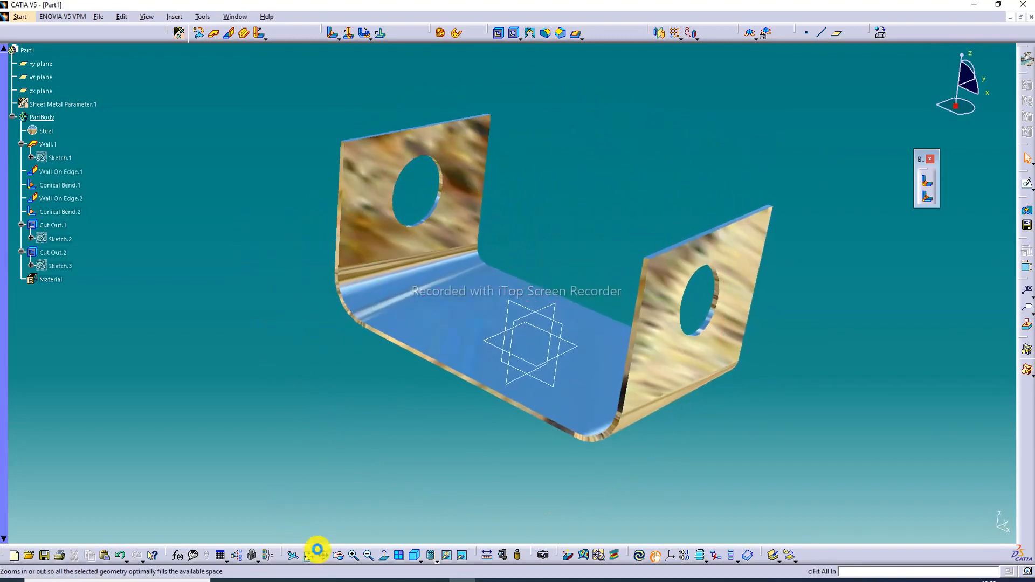
middle_click_drag(378, 394, 362, 296)
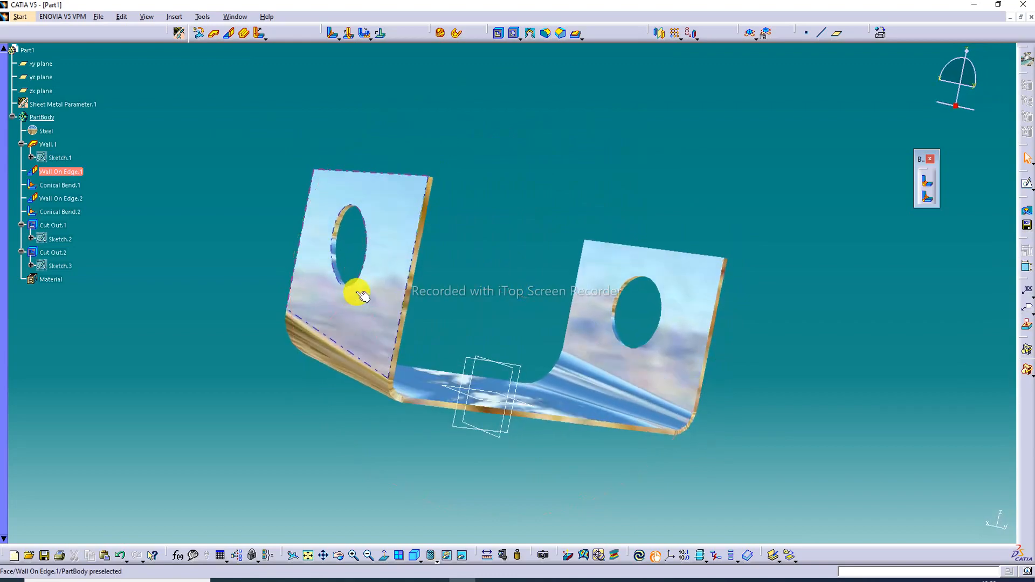
middle_click_drag(639, 383, 641, 335)
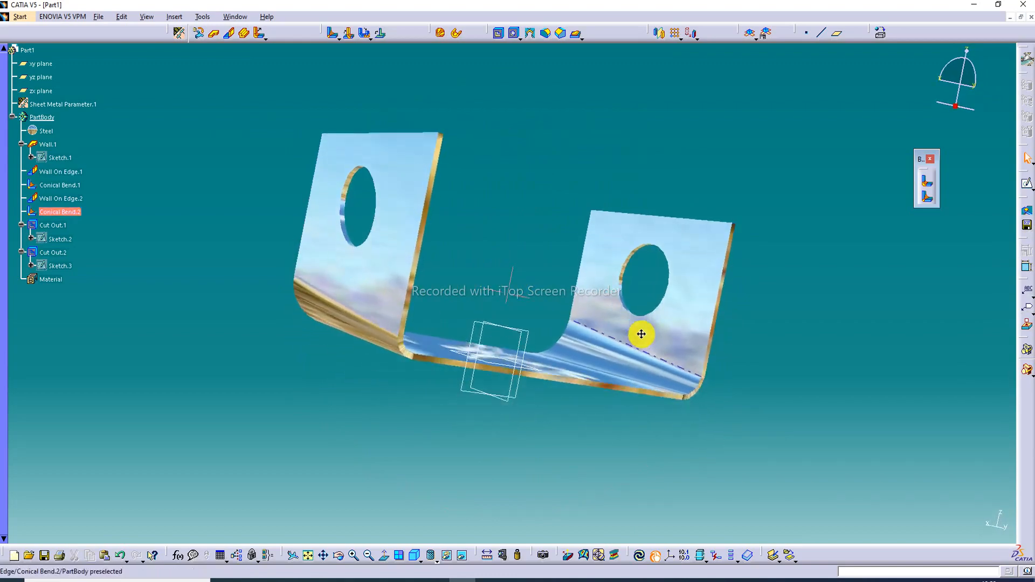
left_click(414, 554)
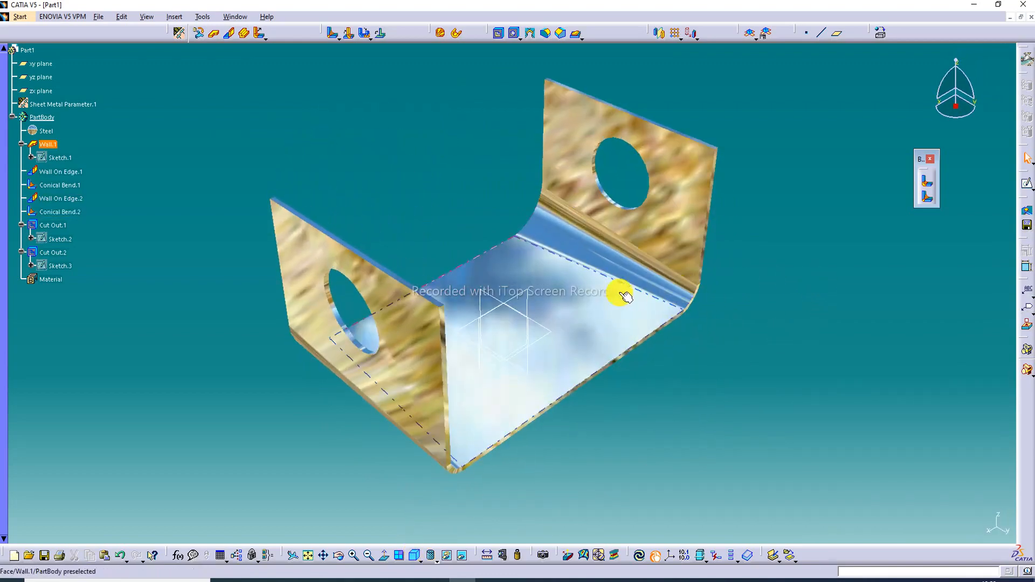
middle_click(598, 293)
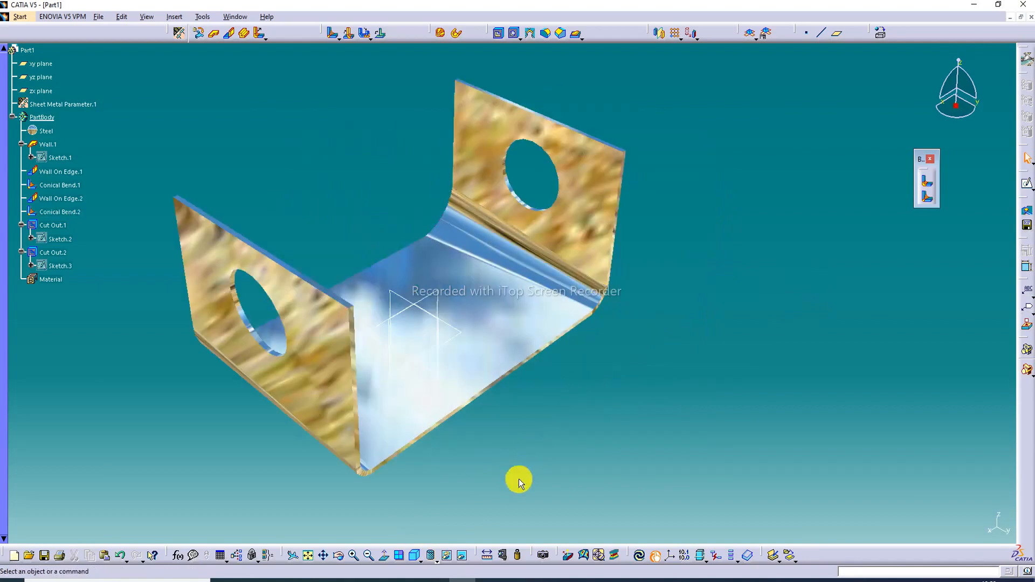
Examine the reflective steel bracket in the standard front and isometric views and from several angles around its holed walls.
left_click_drag(422, 557, 431, 477)
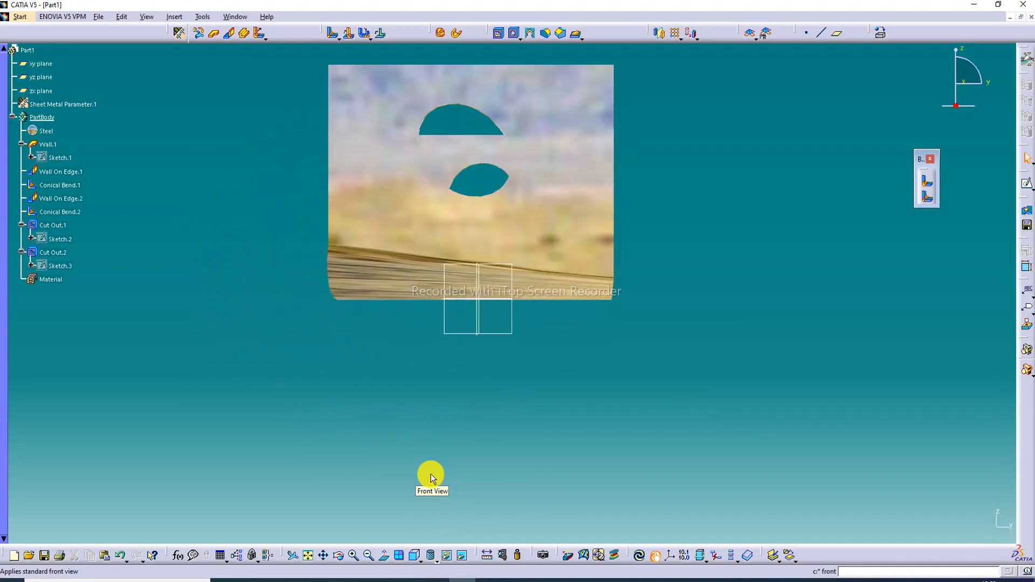
left_click(422, 564)
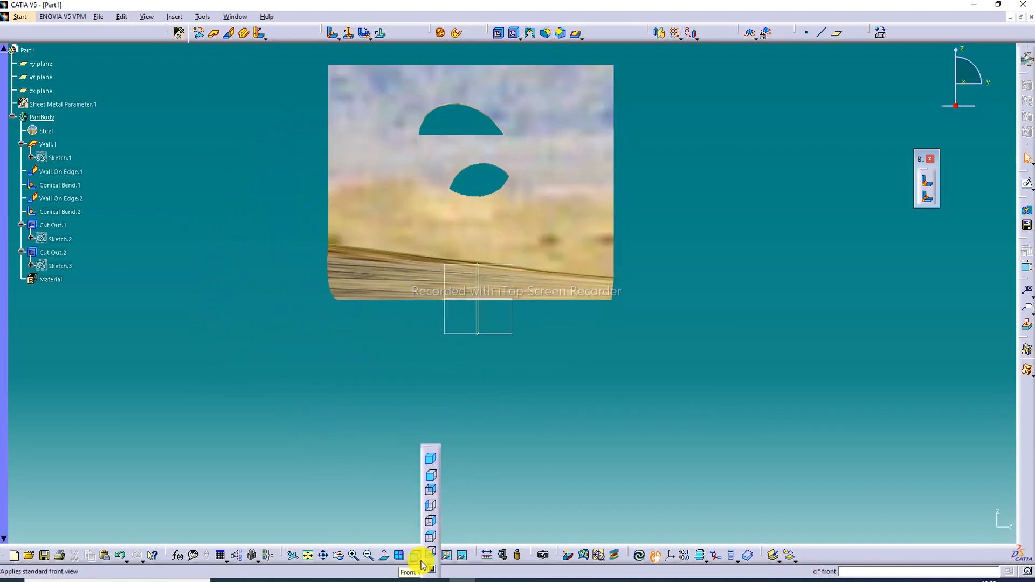
left_click(431, 478)
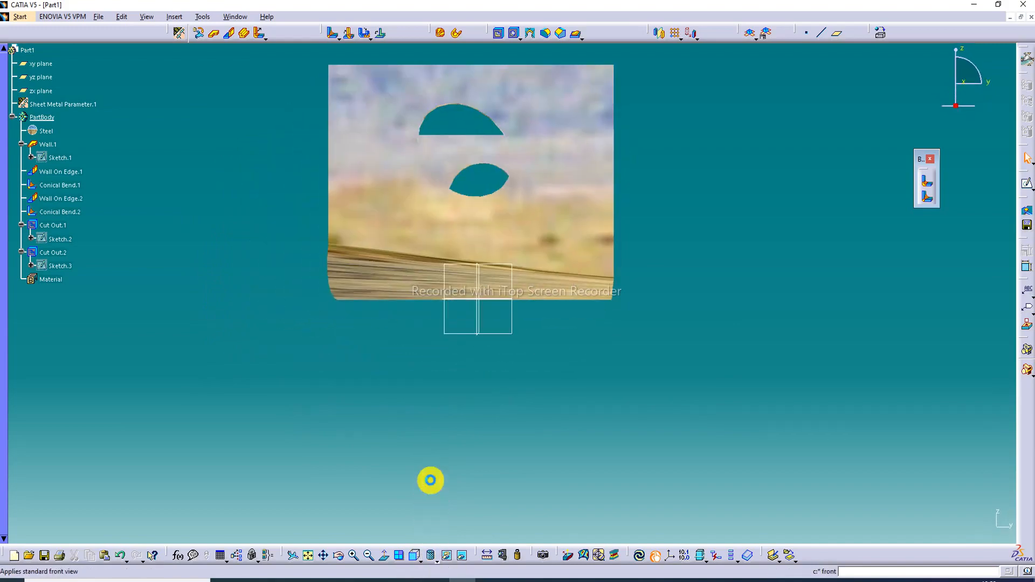
left_click(422, 558)
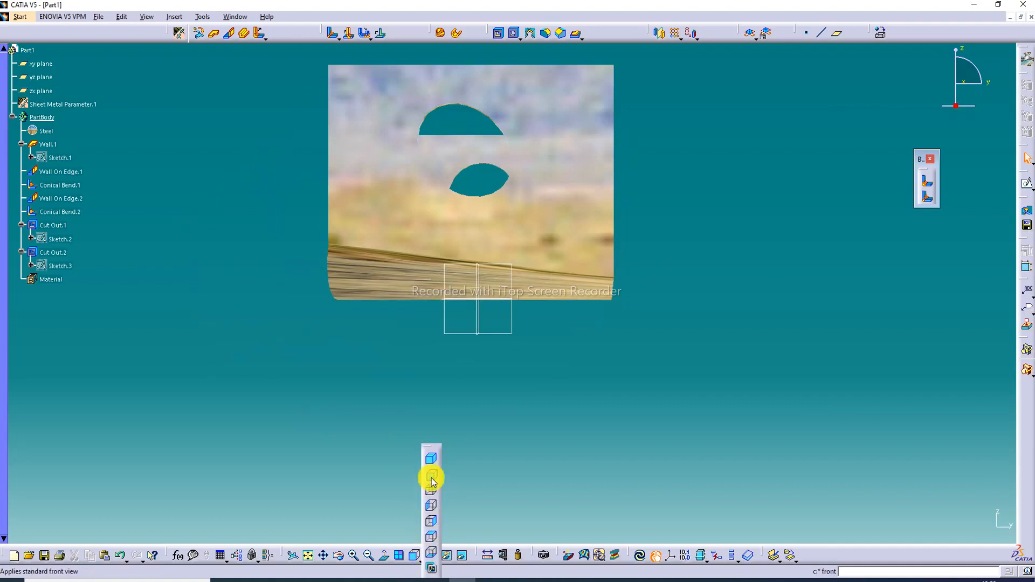
left_click(431, 477)
left_click(426, 564)
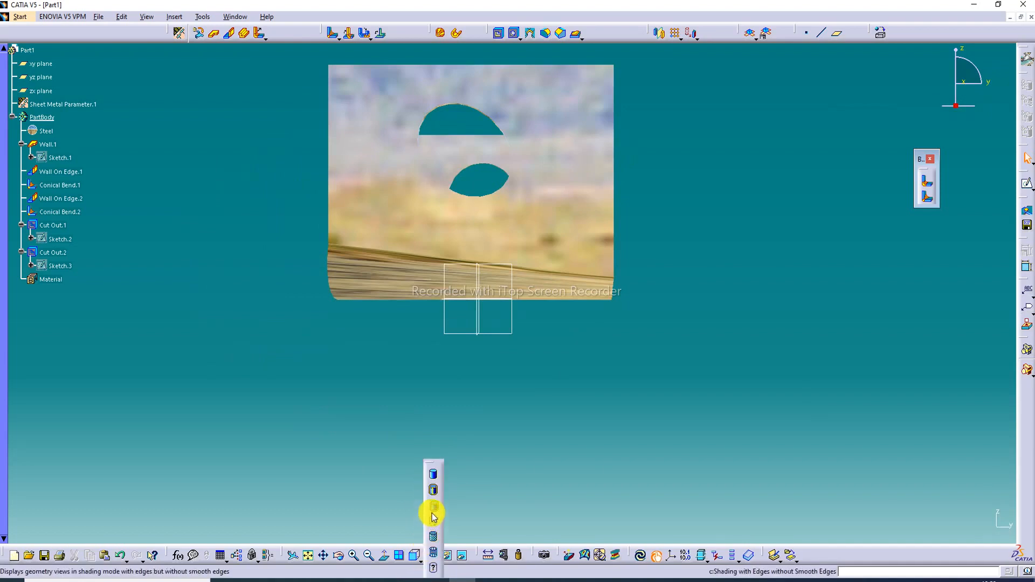
left_click(420, 561)
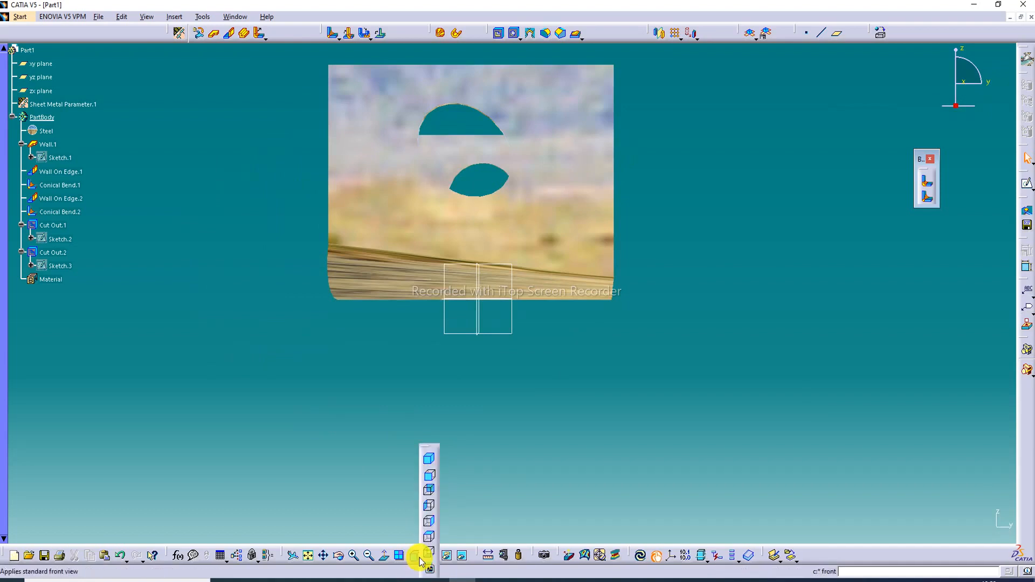
left_click(429, 459)
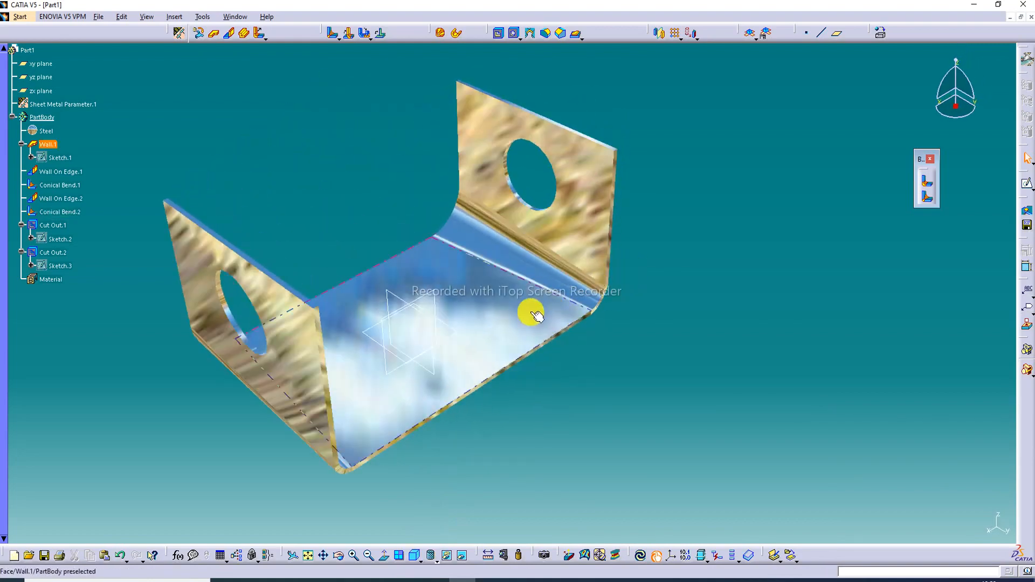
middle_click_drag(529, 310, 720, 214)
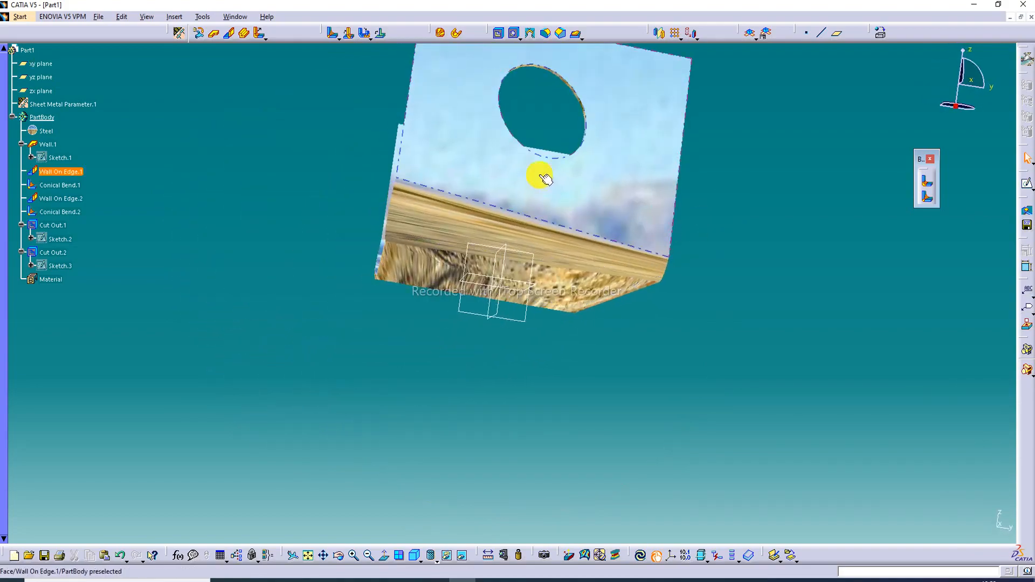
middle_click_drag(539, 173, 768, 190)
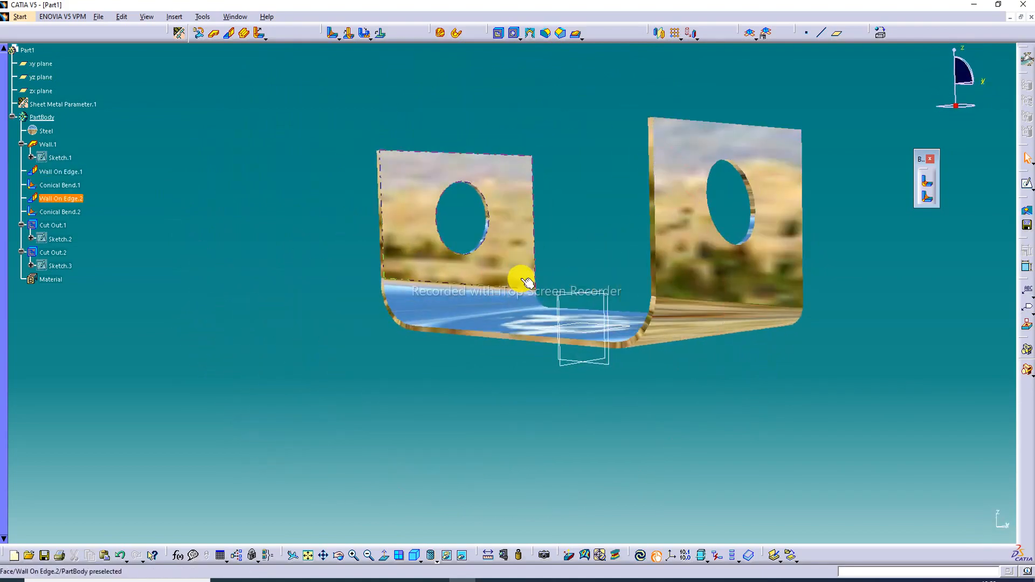
middle_click_drag(520, 277, 564, 323)
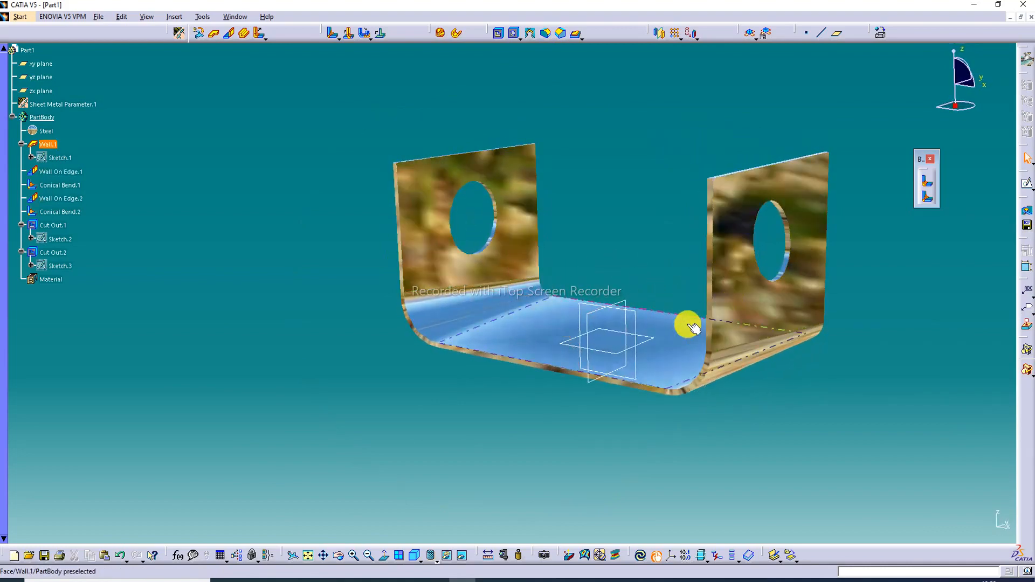
middle_click_drag(686, 326, 637, 348)
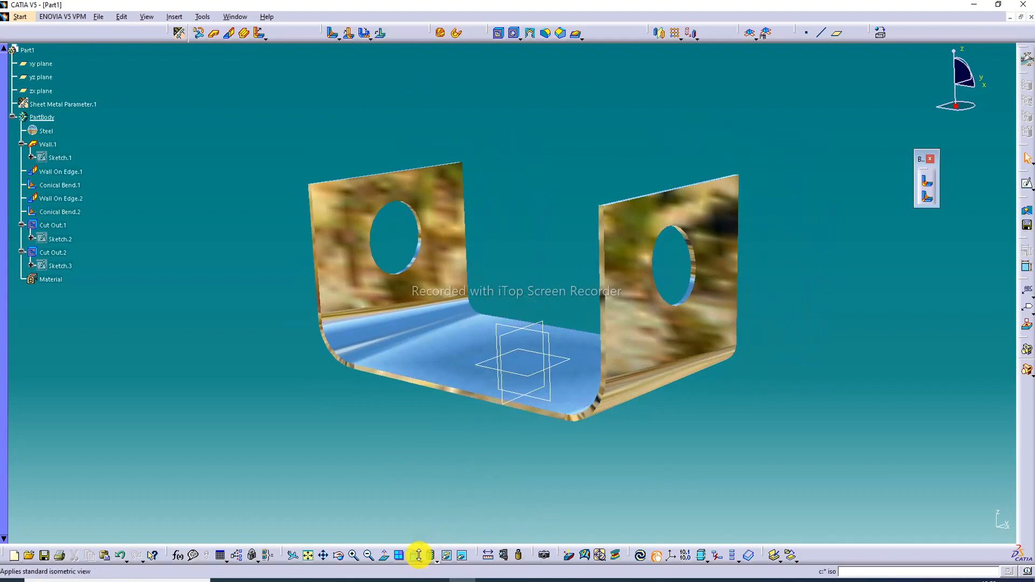
left_click(415, 555)
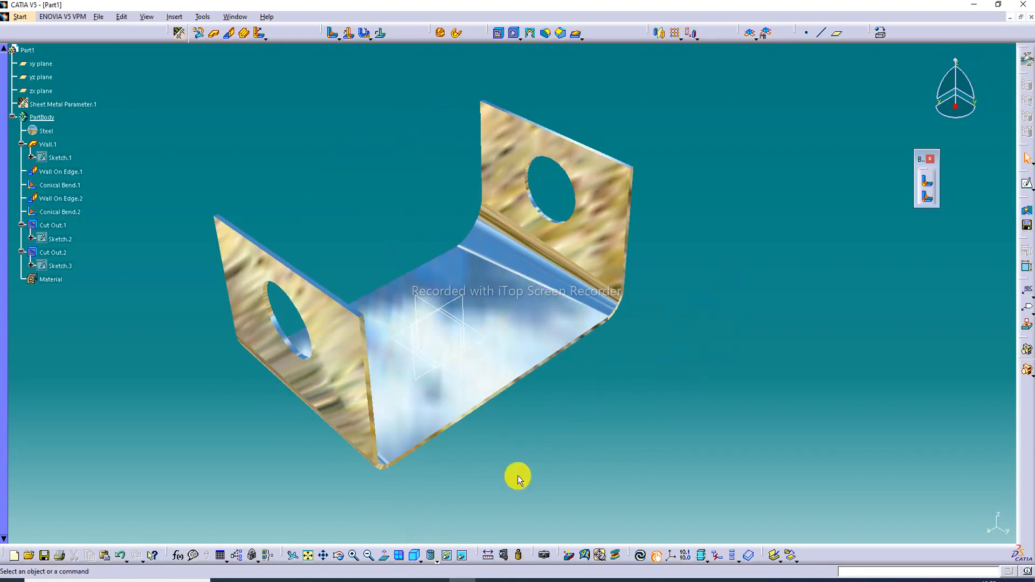
Hide the zx, xy and yz reference planes at the bracket's base.
right_click(463, 314)
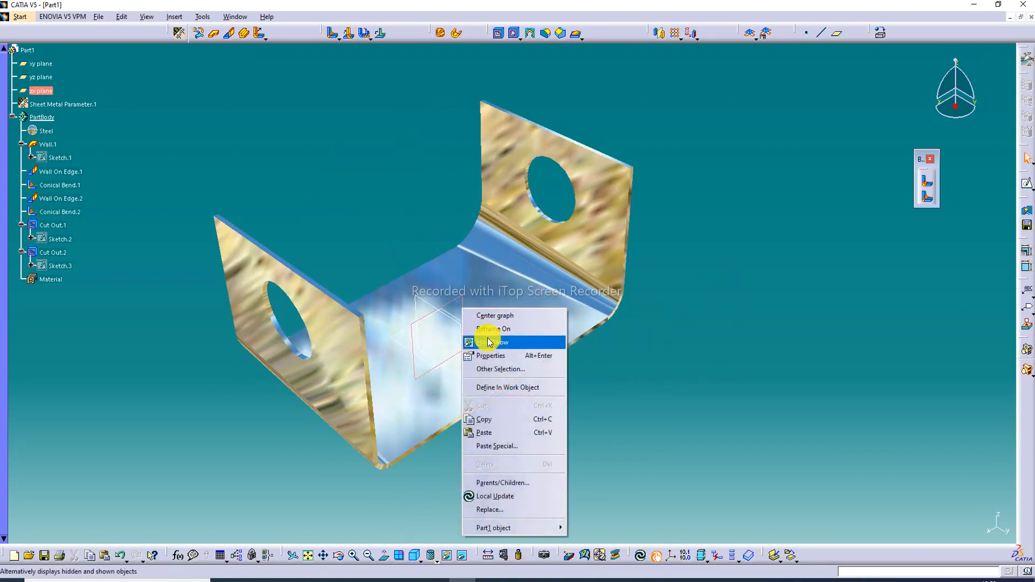
left_click(488, 341)
right_click(462, 318)
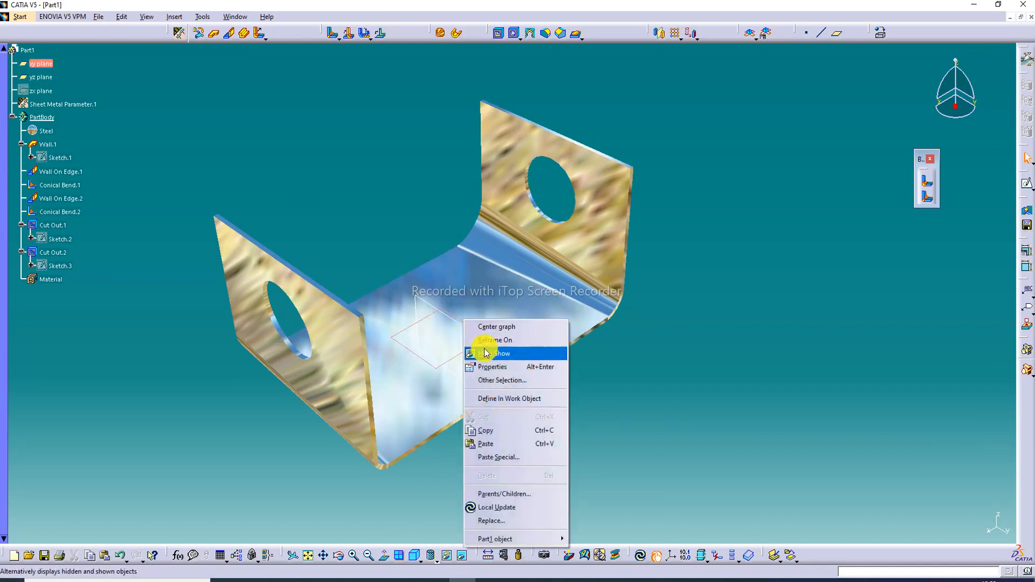
left_click(488, 352)
right_click(460, 324)
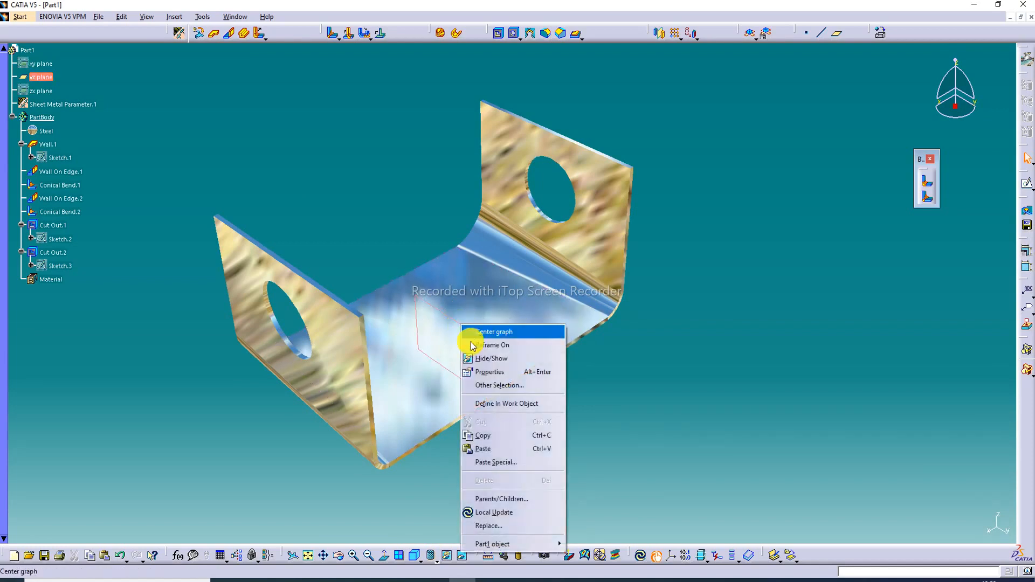
left_click(489, 359)
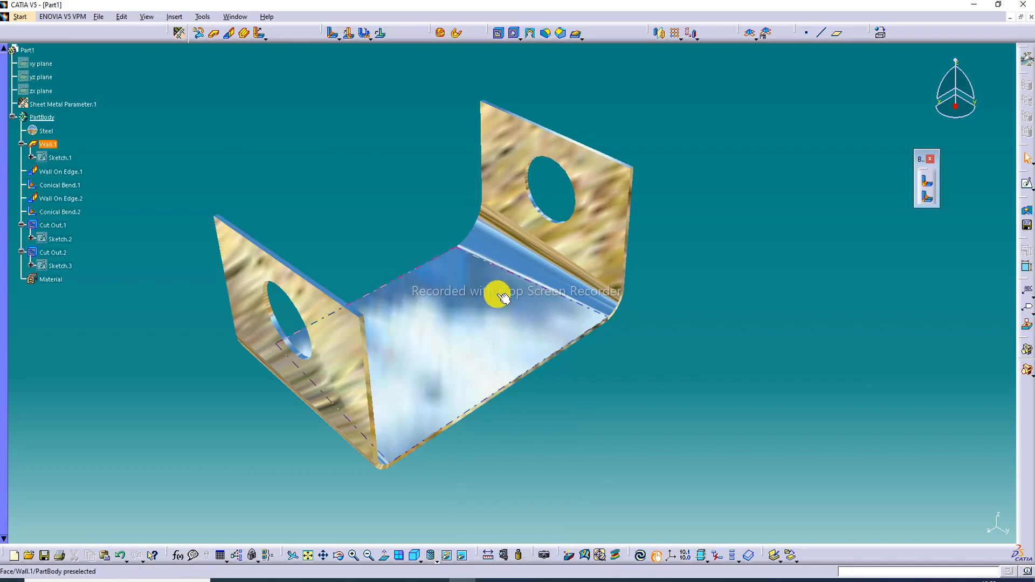
Examine the bracket's inner faces, conical bends and circular cutouts up close, and view the whole part isometrically.
middle_click_drag(493, 293, 421, 263)
middle_click_drag(494, 293, 329, 334)
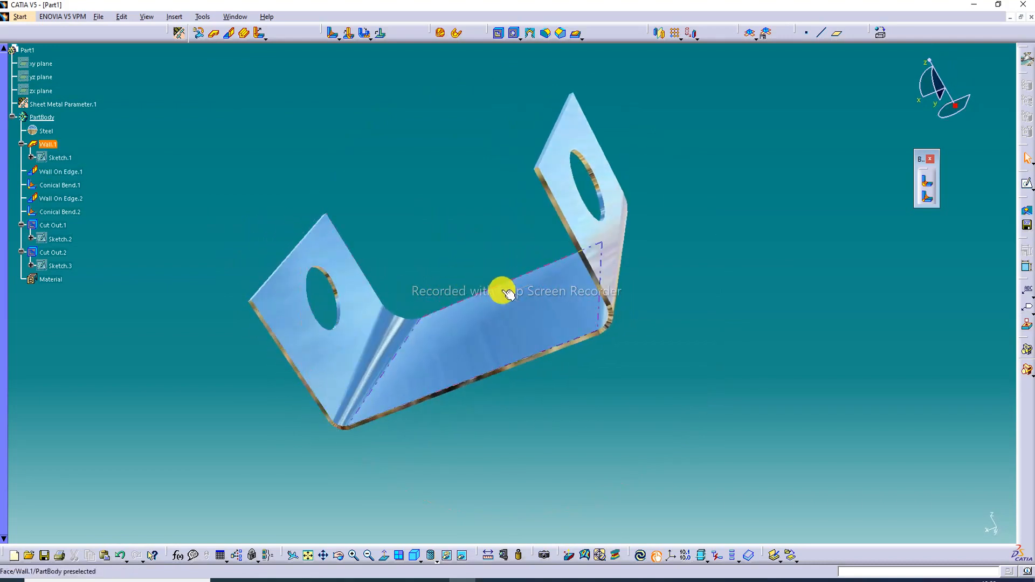
middle_click_drag(505, 287, 513, 312)
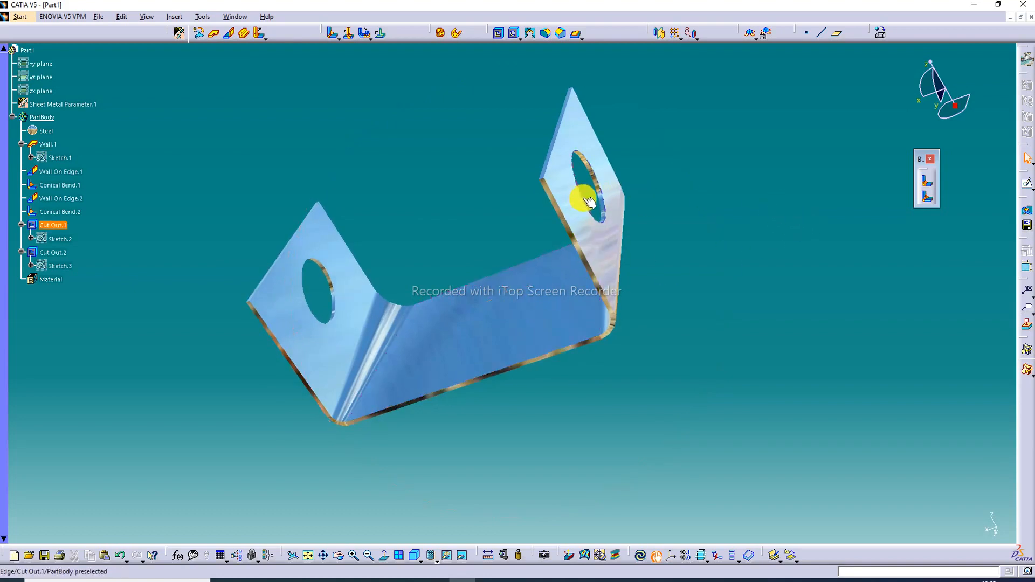
middle_click_drag(584, 199, 610, 233)
left_click(358, 556)
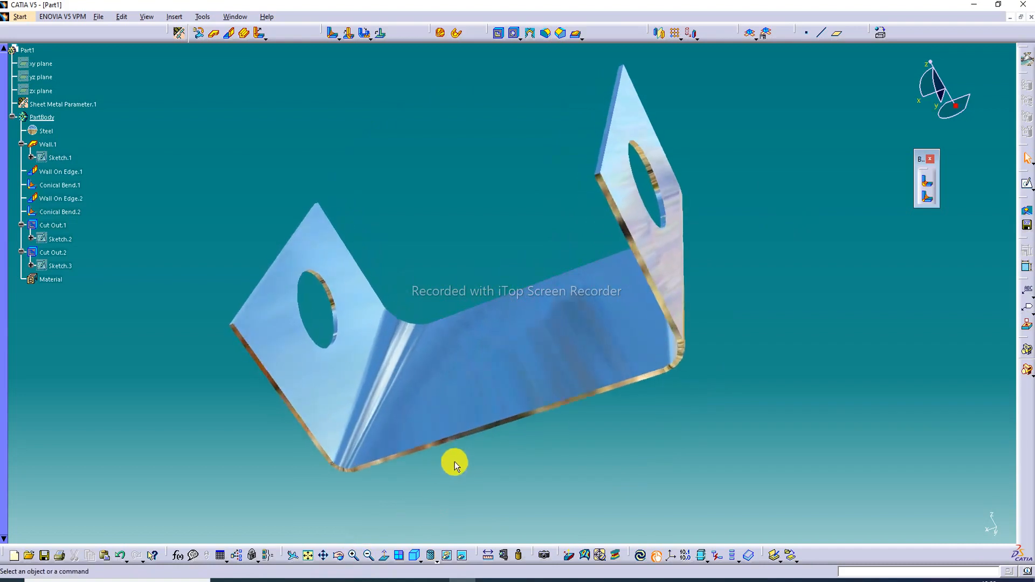
middle_click_drag(512, 409, 487, 427)
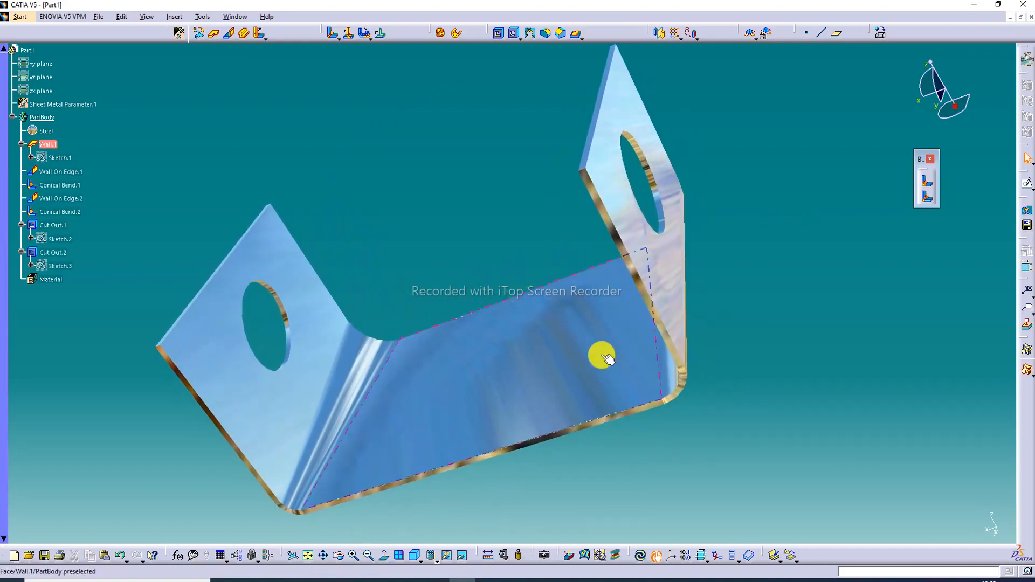
middle_click_drag(663, 296, 653, 335)
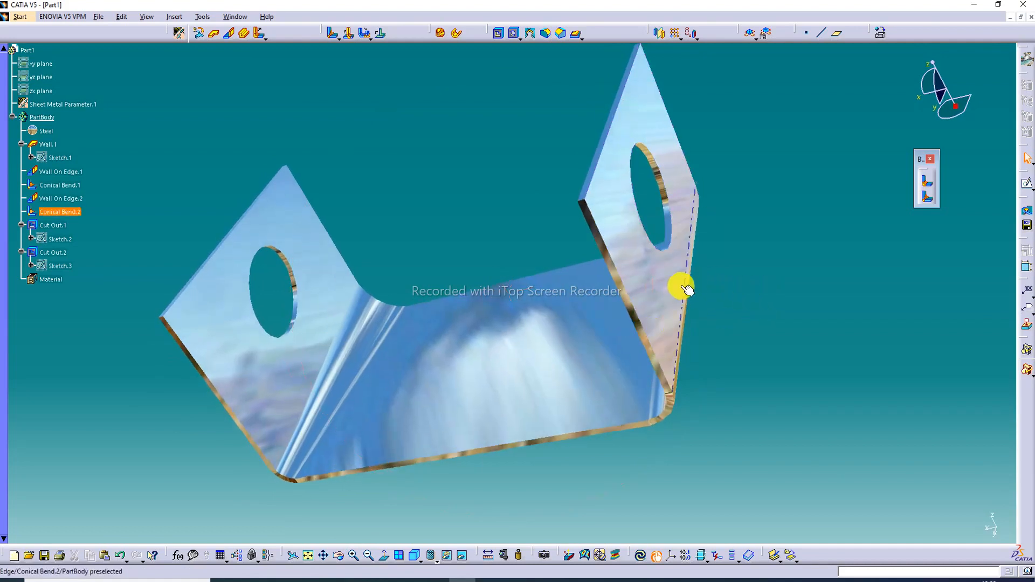
middle_click_drag(682, 282, 688, 300)
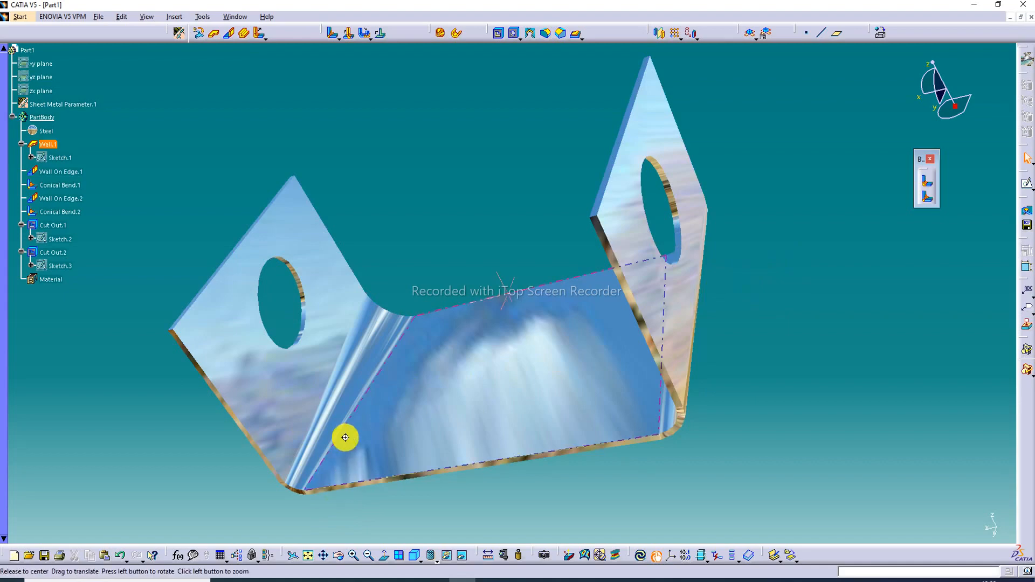
middle_click_drag(342, 434, 477, 367)
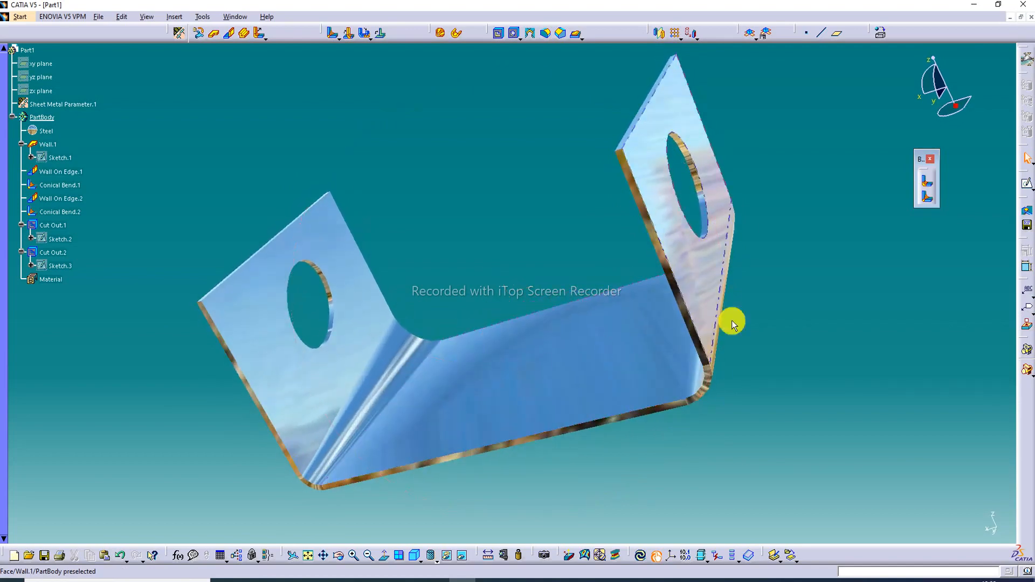
left_click(413, 556)
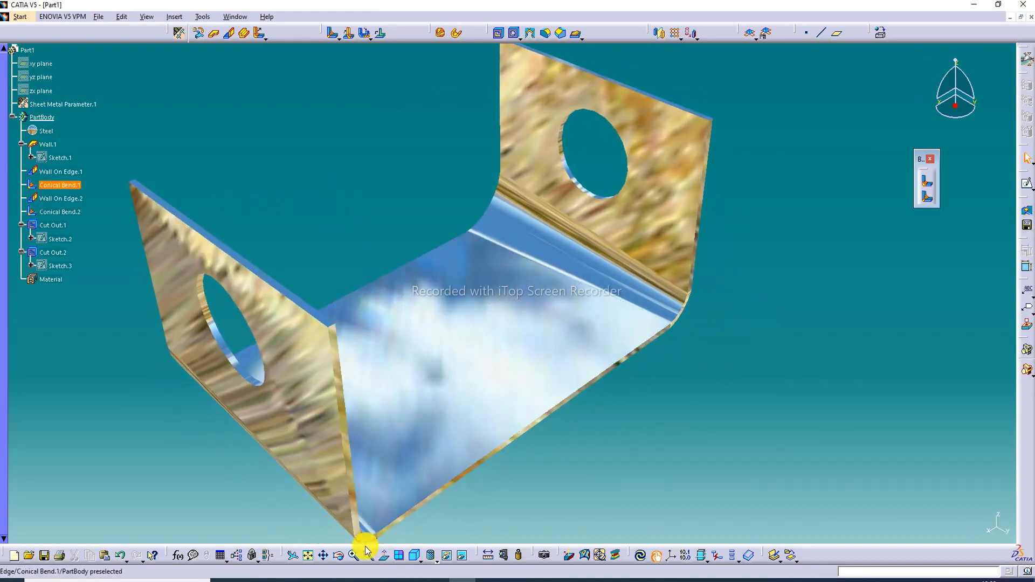
left_click(308, 556)
middle_click_drag(656, 346, 548, 307)
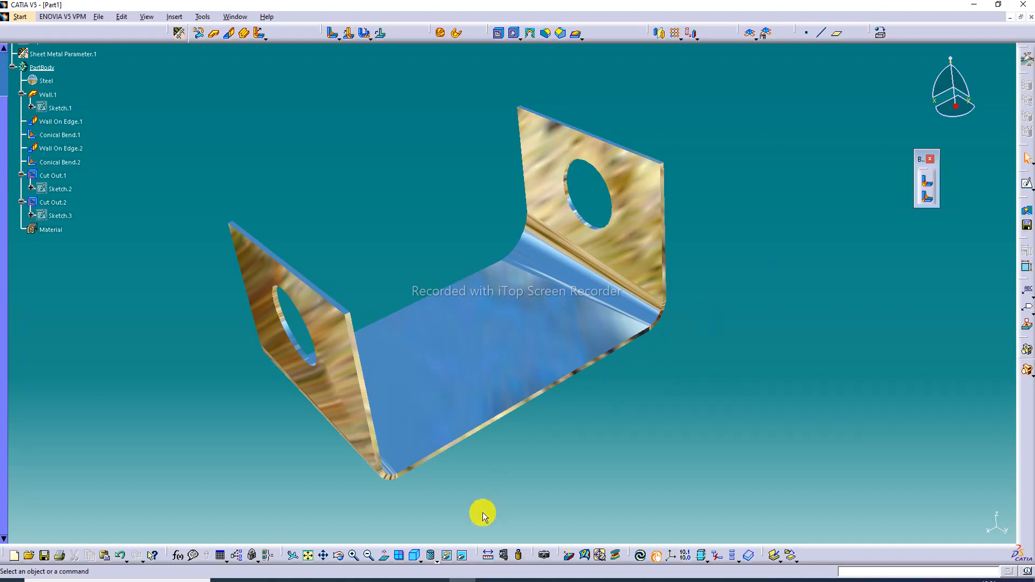
left_click(436, 580)
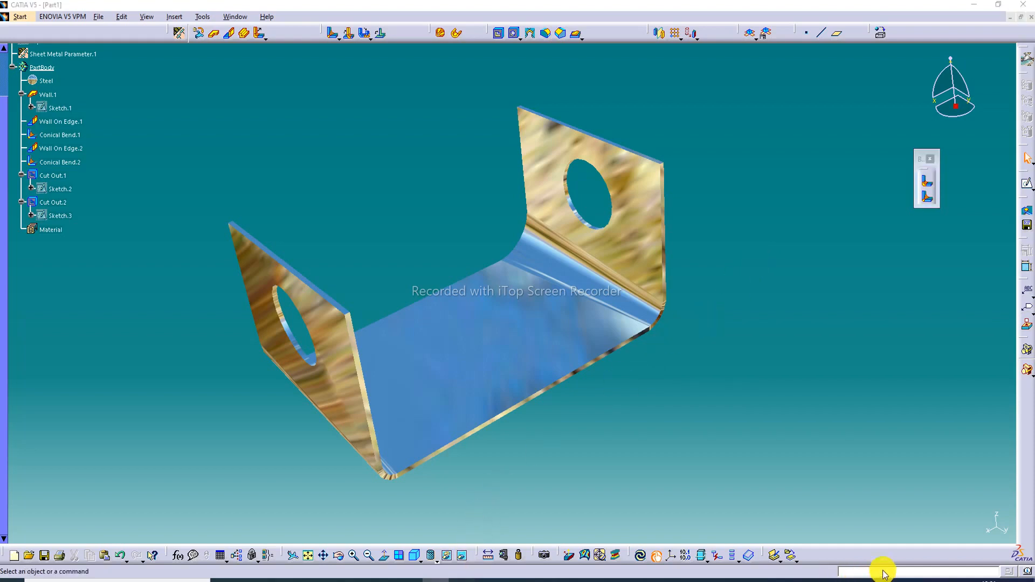
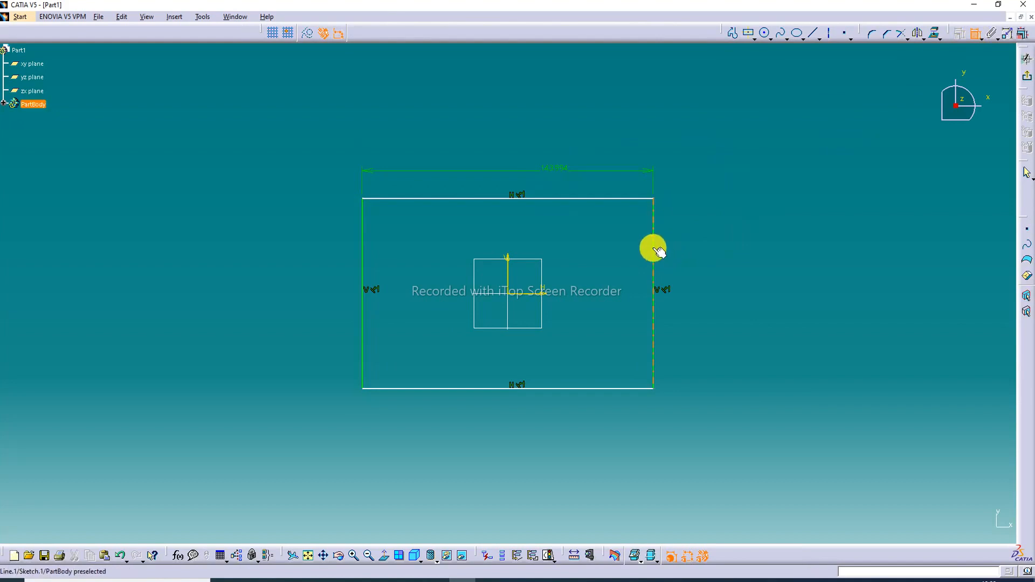
Dimension the centred rectangle's vertical side and set the rectangle to 130 mm wide and 90 mm high.
left_click(654, 249)
left_click(690, 244)
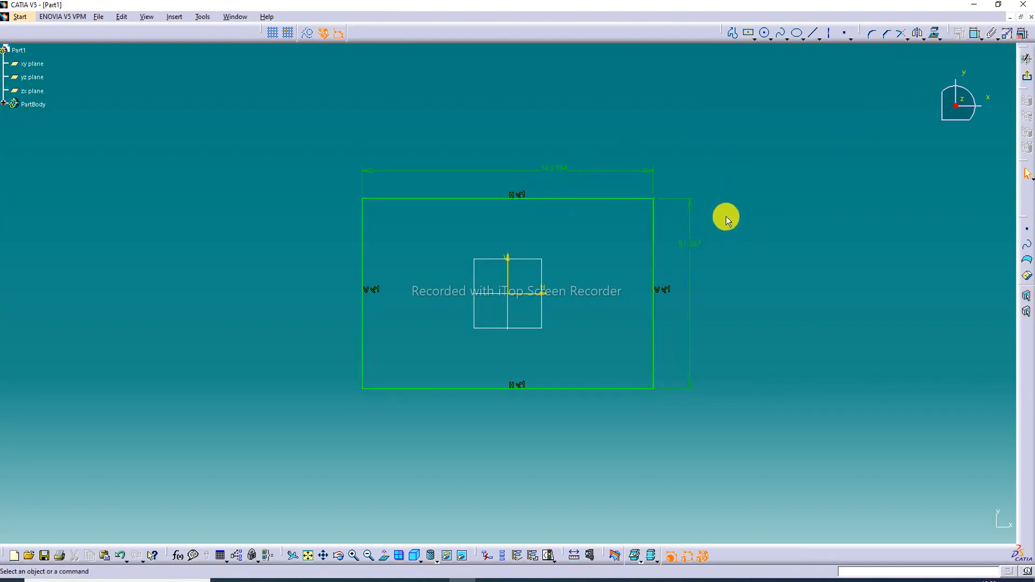
double_click(554, 166)
type("13")
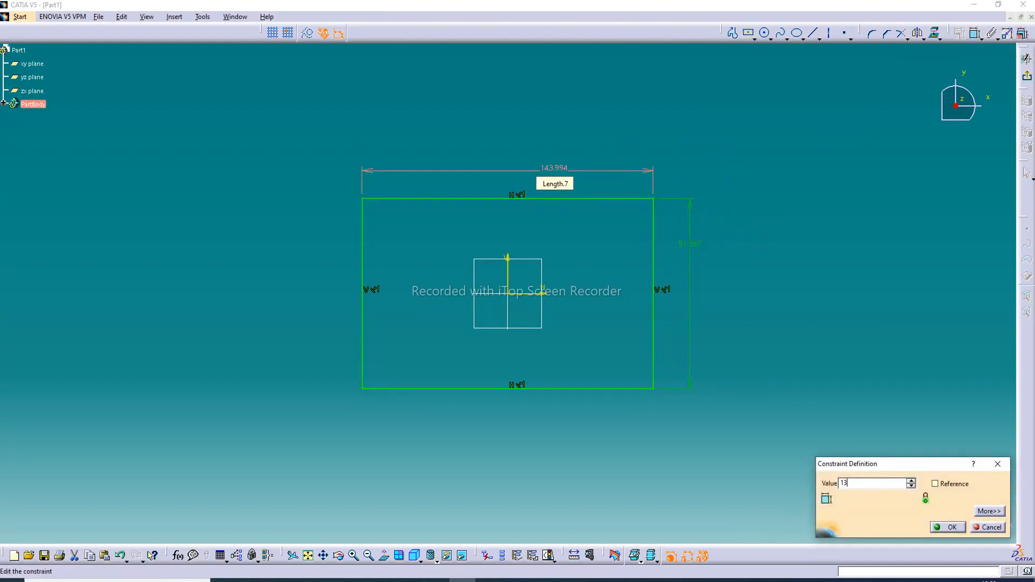
type("0")
key("Return")
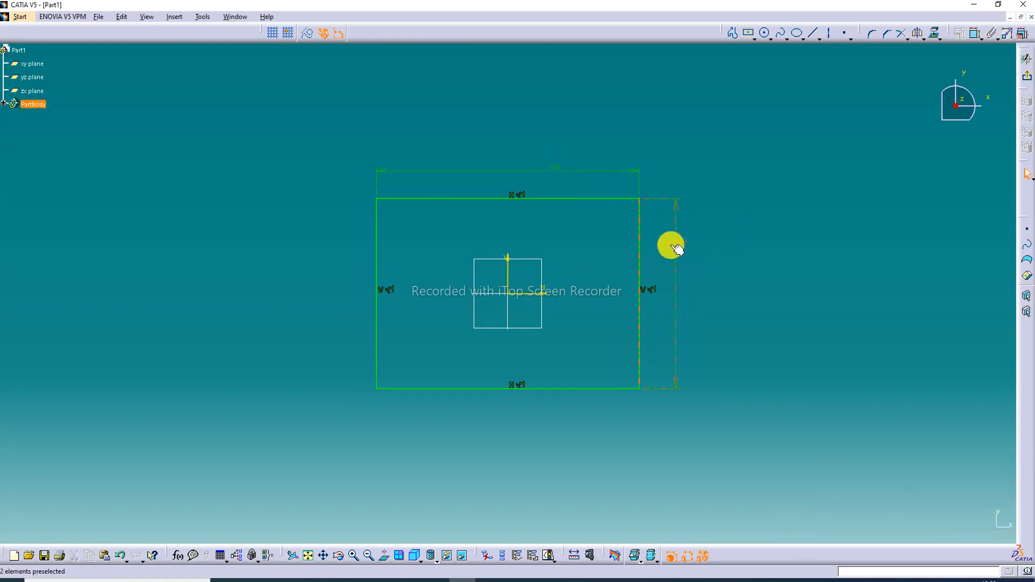
double_click(675, 250)
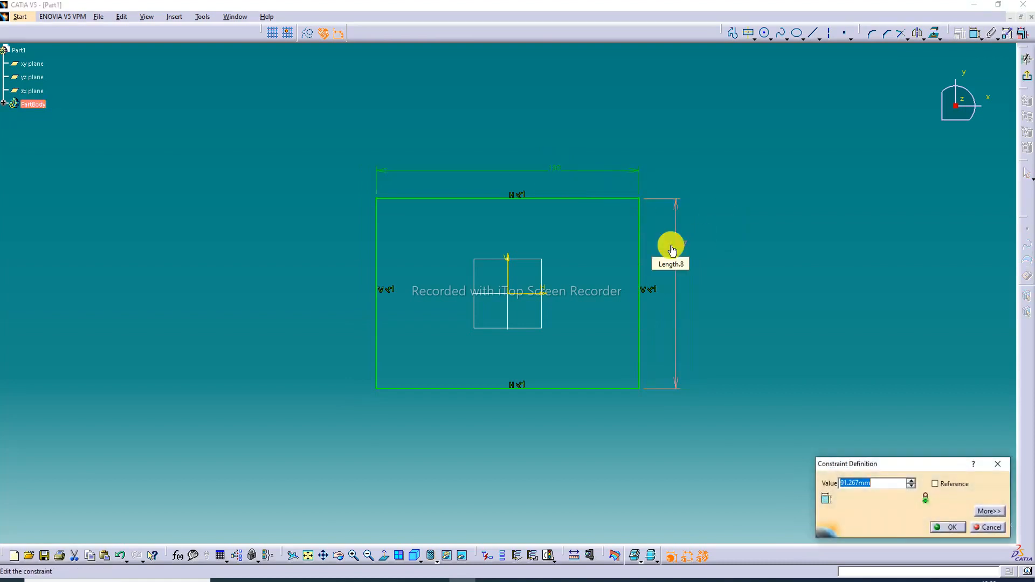
type("90")
key("Return")
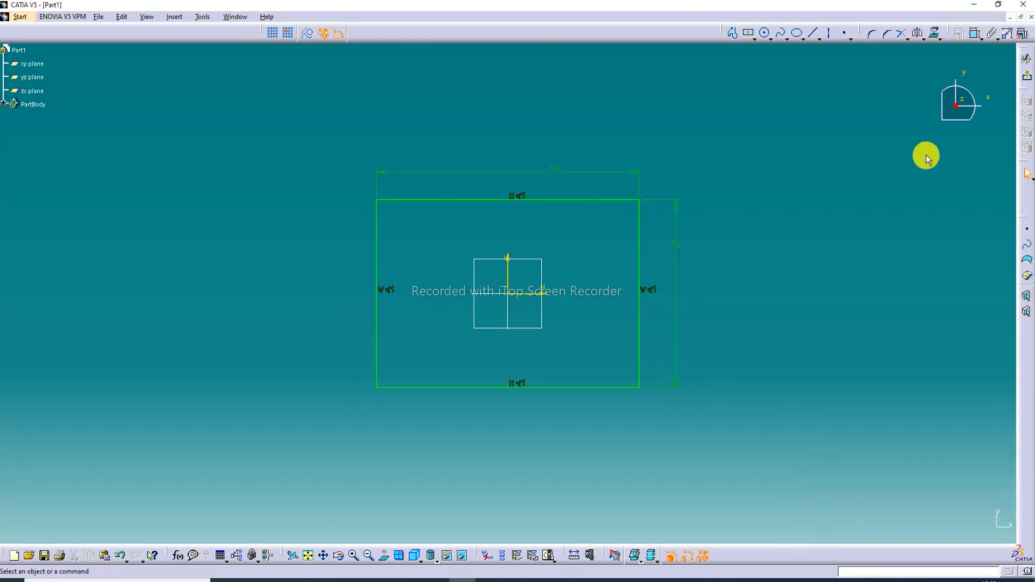
Finish the rectangle sketch and define the sheet metal parameters with 2 mm thickness and 4 mm default bend radius.
left_click(1026, 79)
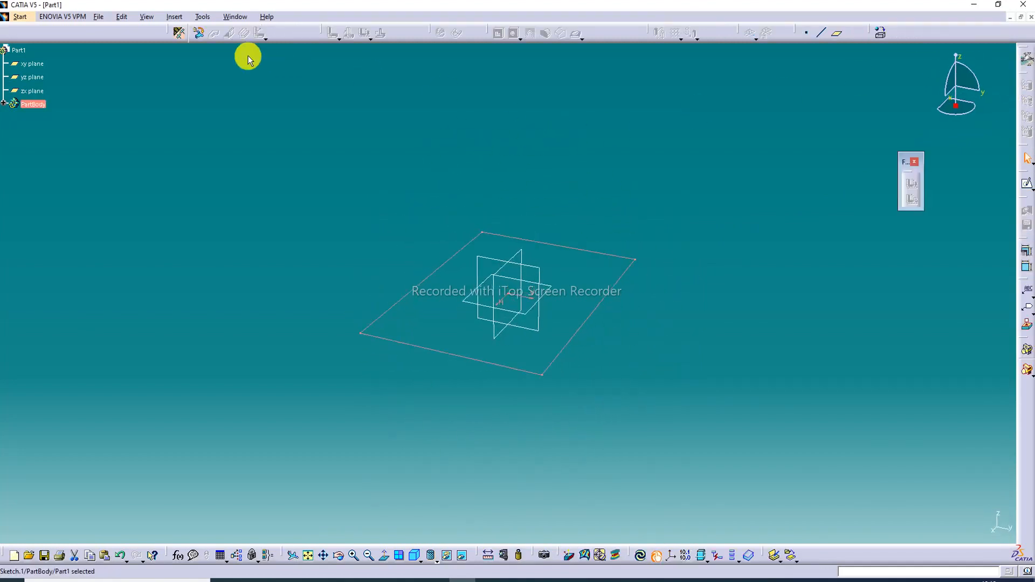
left_click(180, 34)
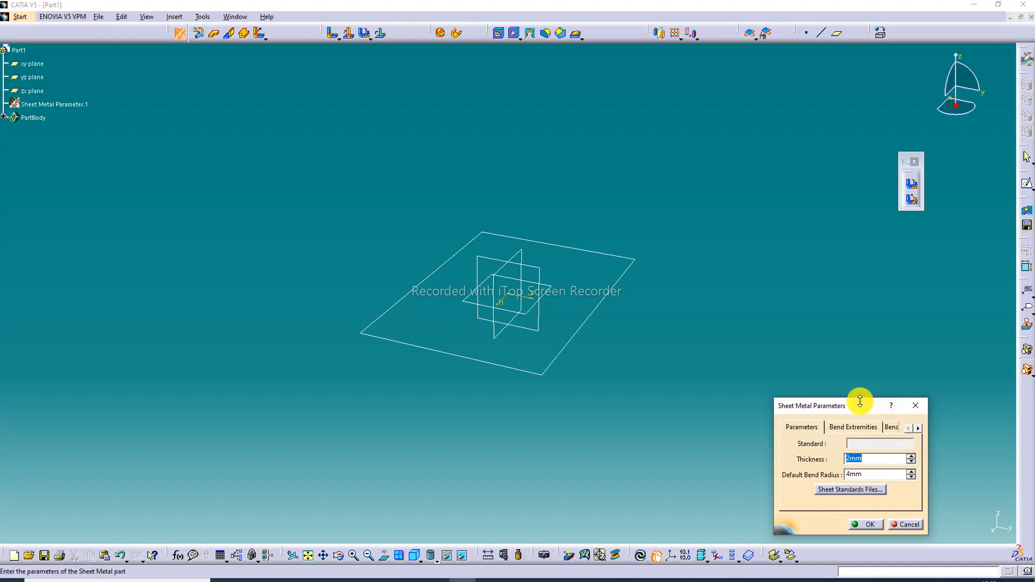
left_click(875, 525)
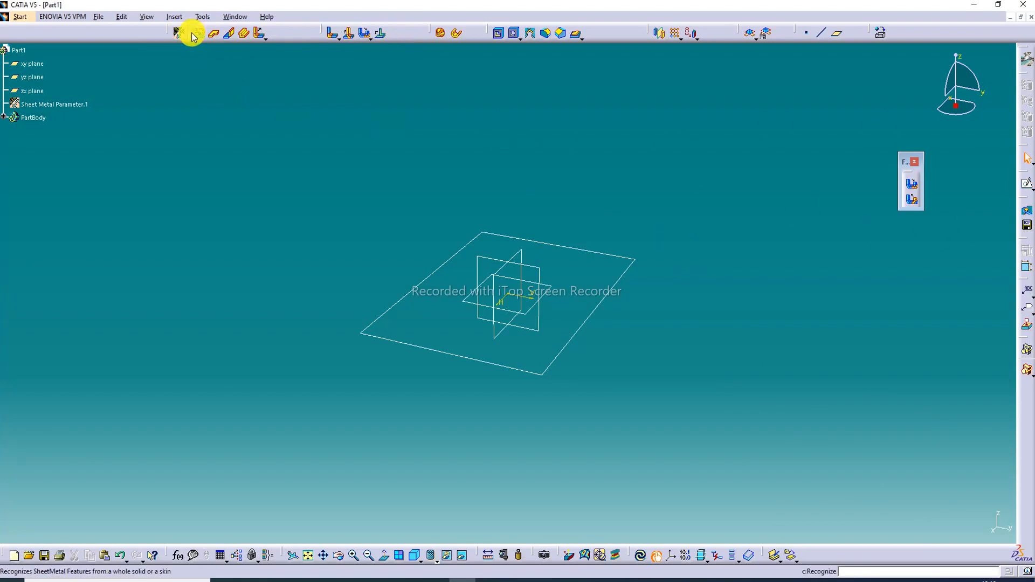
Create the flat base wall from the rectangle sketch.
left_click(214, 34)
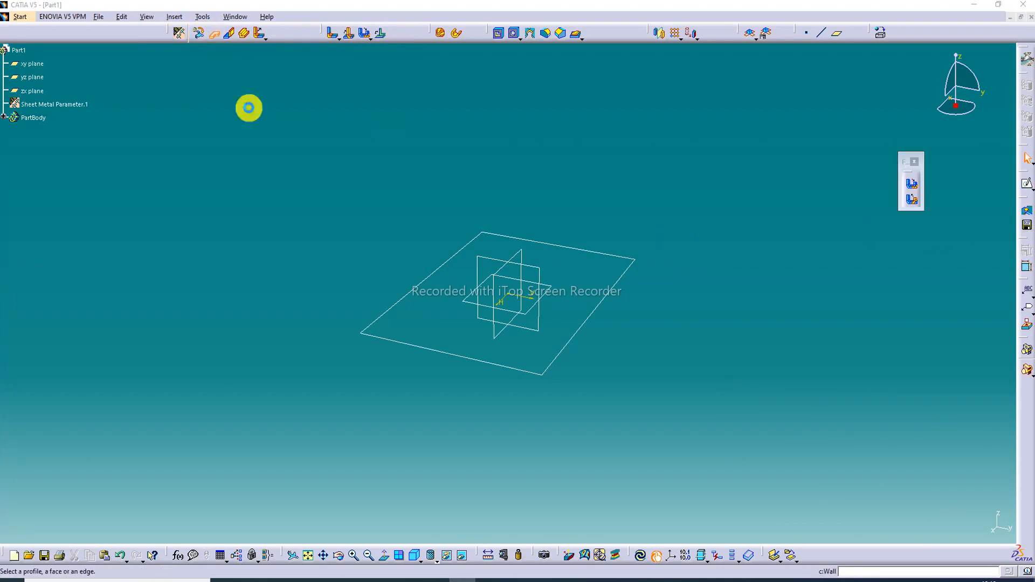
left_click(608, 292)
left_click(907, 525)
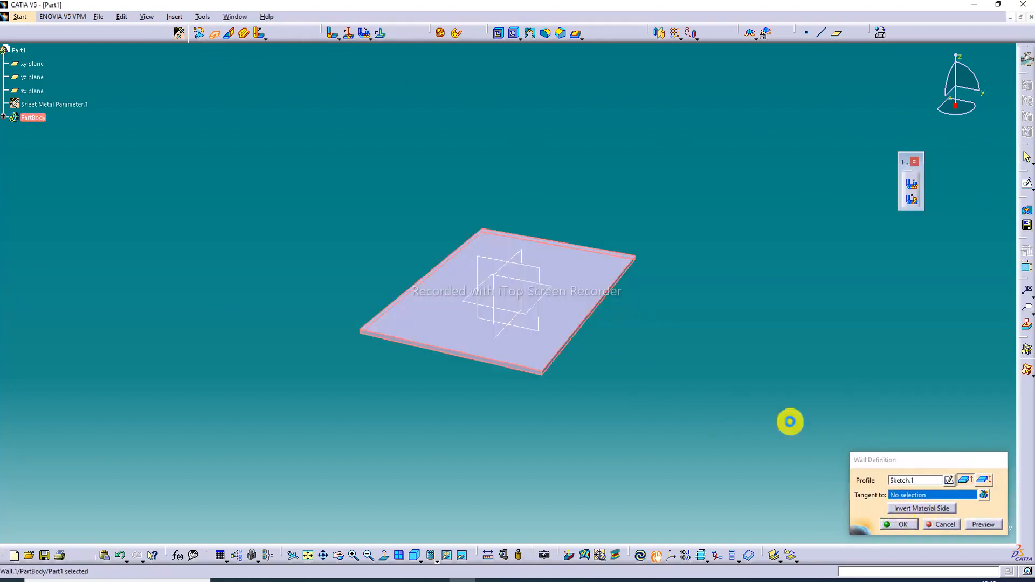
Set up a Wall On Edge with bends at 90° on both short edges and one long edge of the base plate.
middle_click_drag(589, 277, 593, 249)
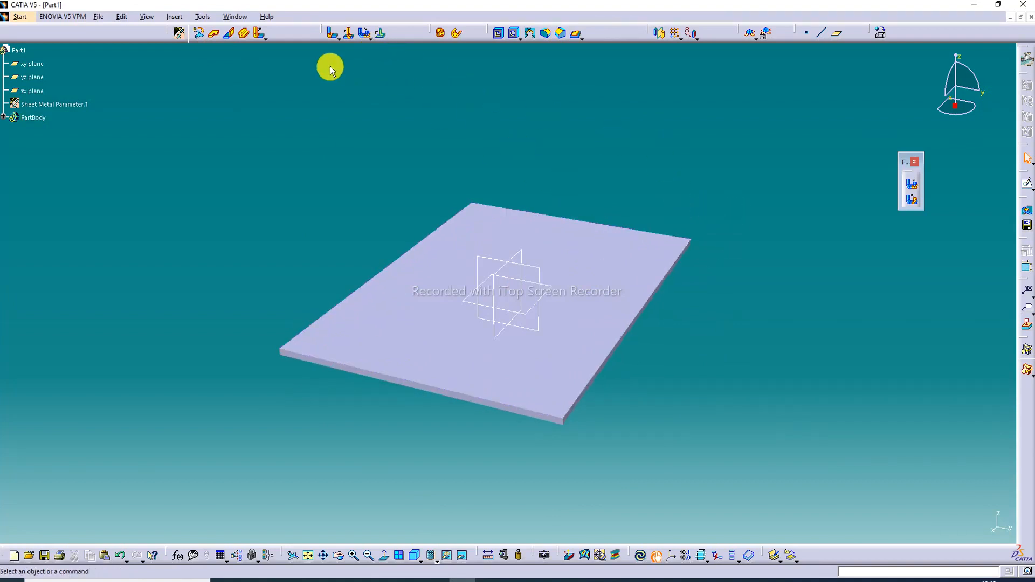
left_click(230, 35)
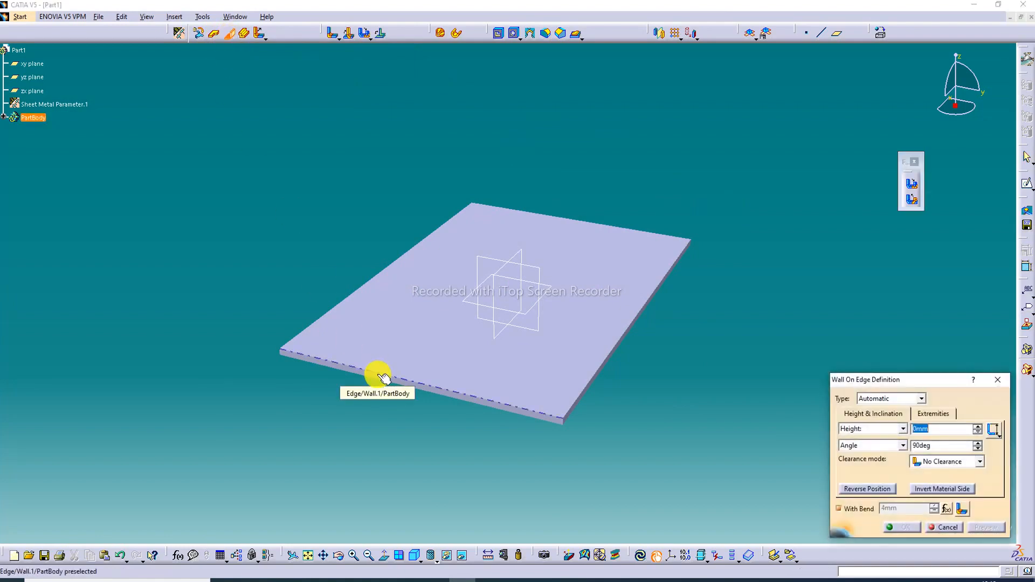
left_click(379, 373)
middle_click_drag(429, 372, 324, 383)
left_click(654, 195)
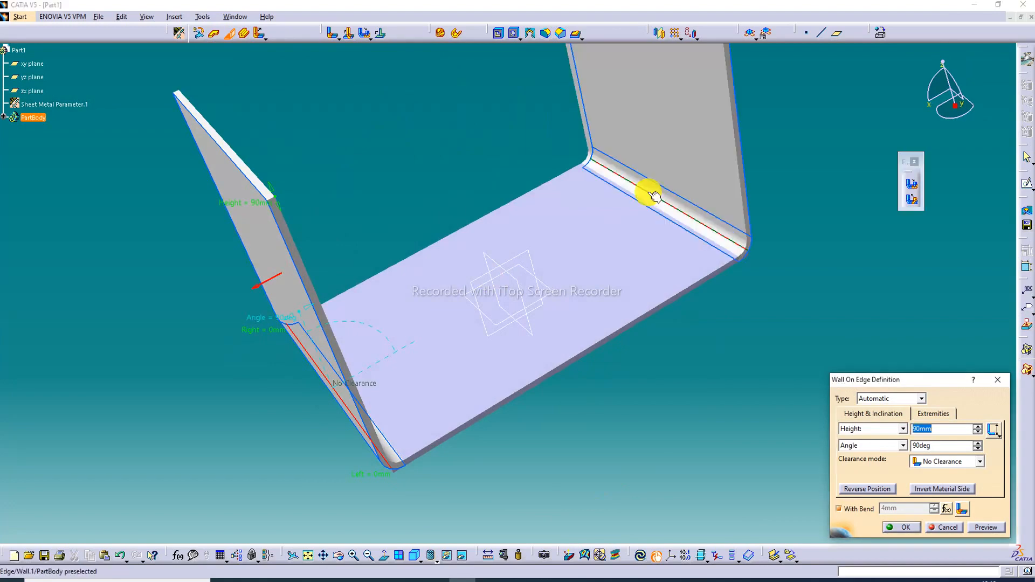
left_click(497, 208)
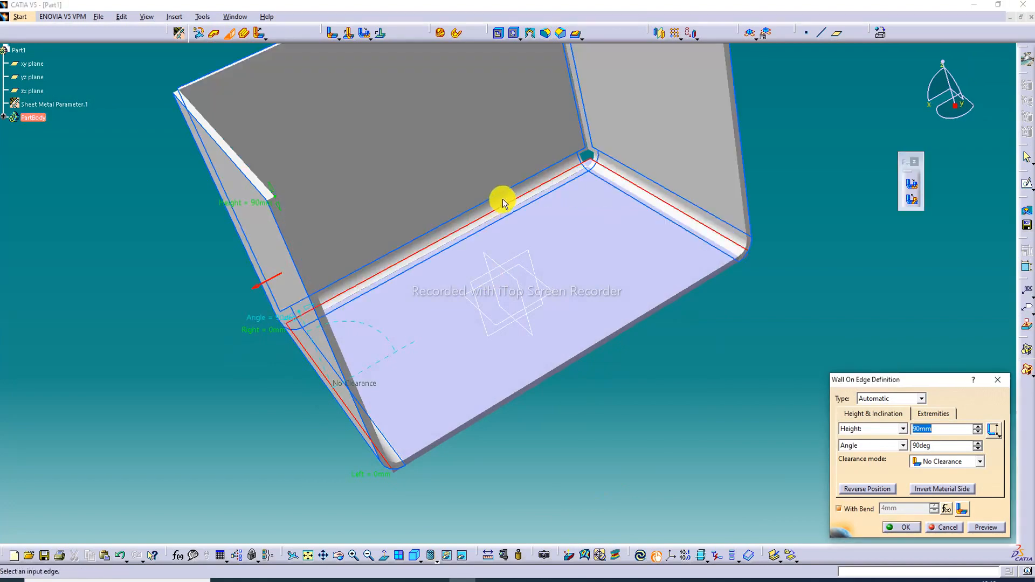
middle_click_drag(501, 204, 462, 173)
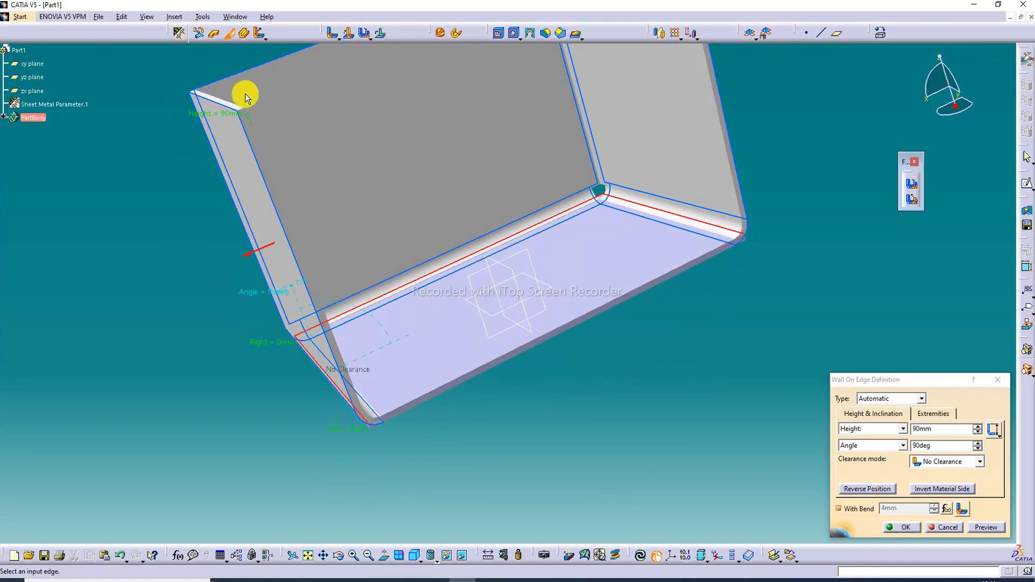
Reduce the height of the three edge walls to about 66 mm and create them.
left_click_drag(239, 99, 273, 194)
middle_click_drag(695, 137, 700, 175)
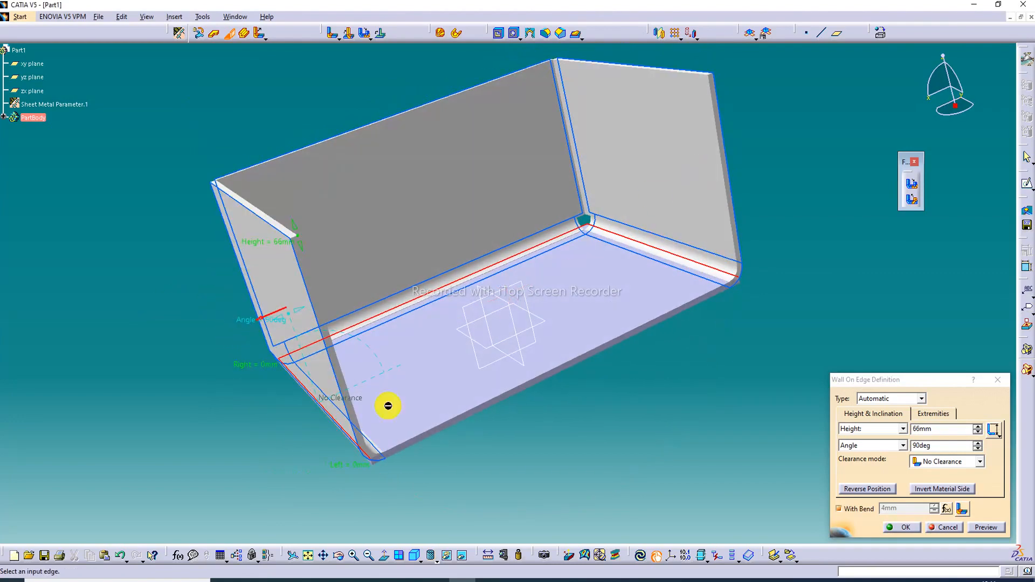
left_click(308, 556)
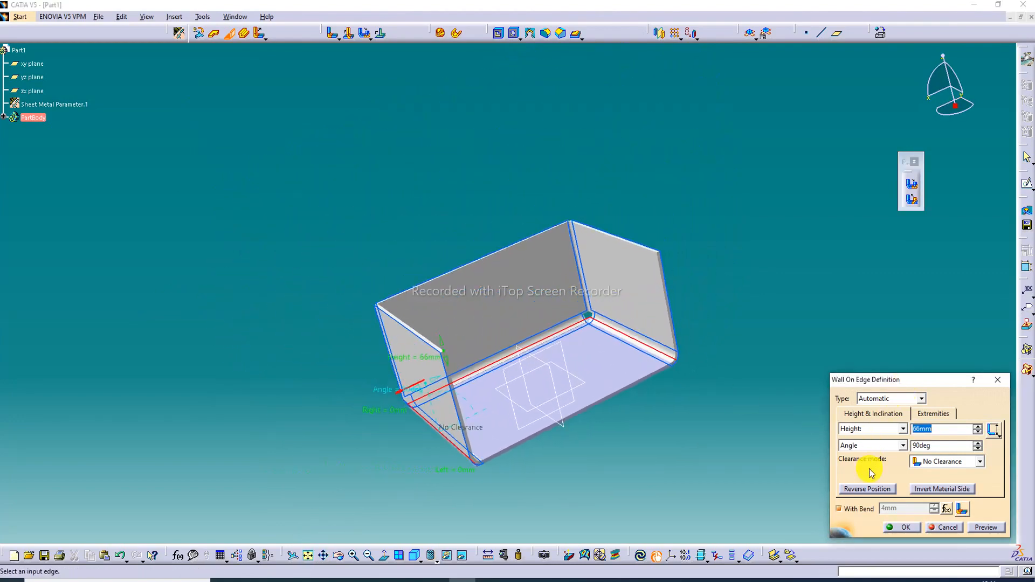
left_click(901, 528)
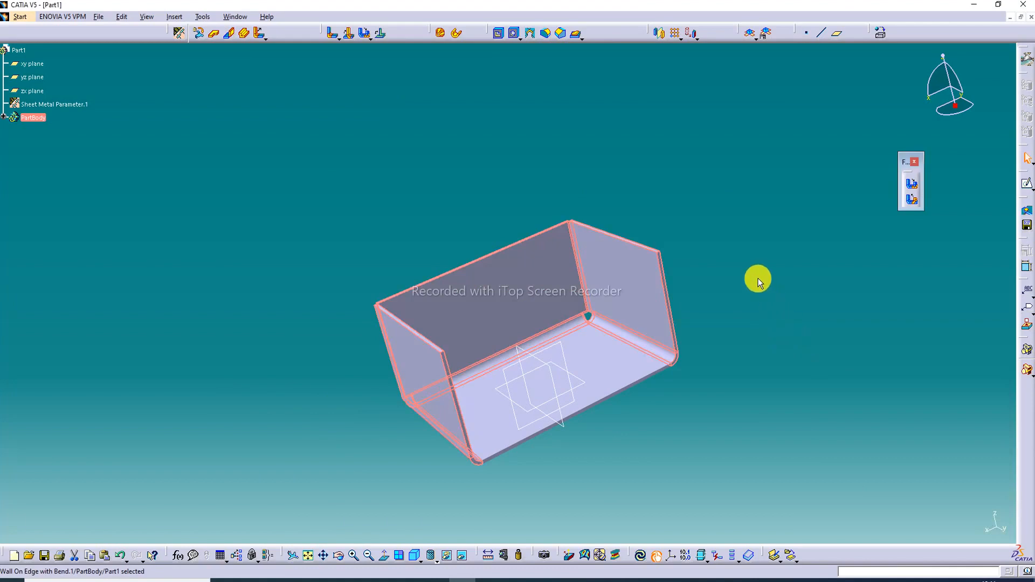
Unfold all three bends with the base plate's inner face as the fixed reference, previewing the flat shape before creating it.
middle_click_drag(544, 285, 691, 296)
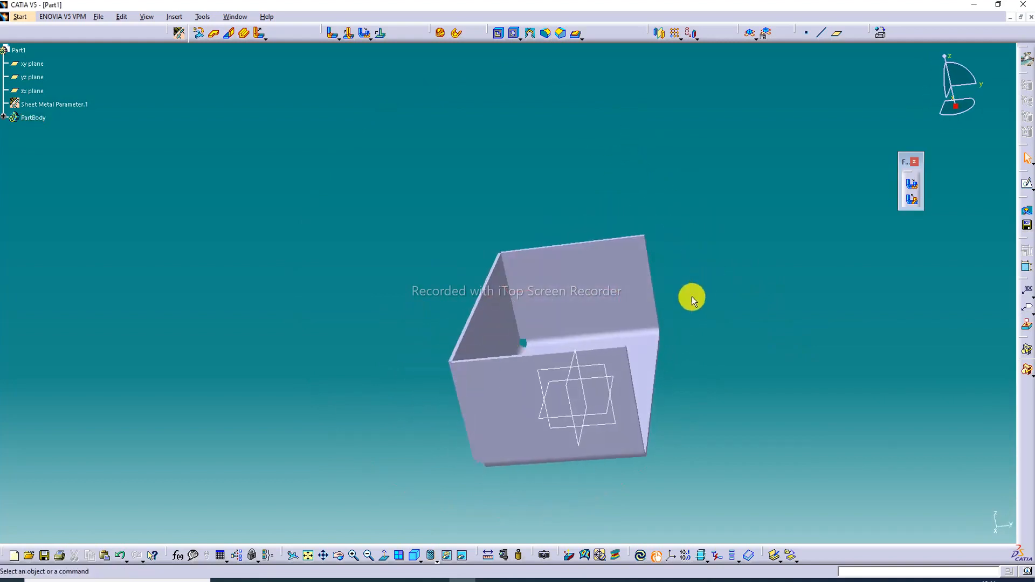
left_click(307, 556)
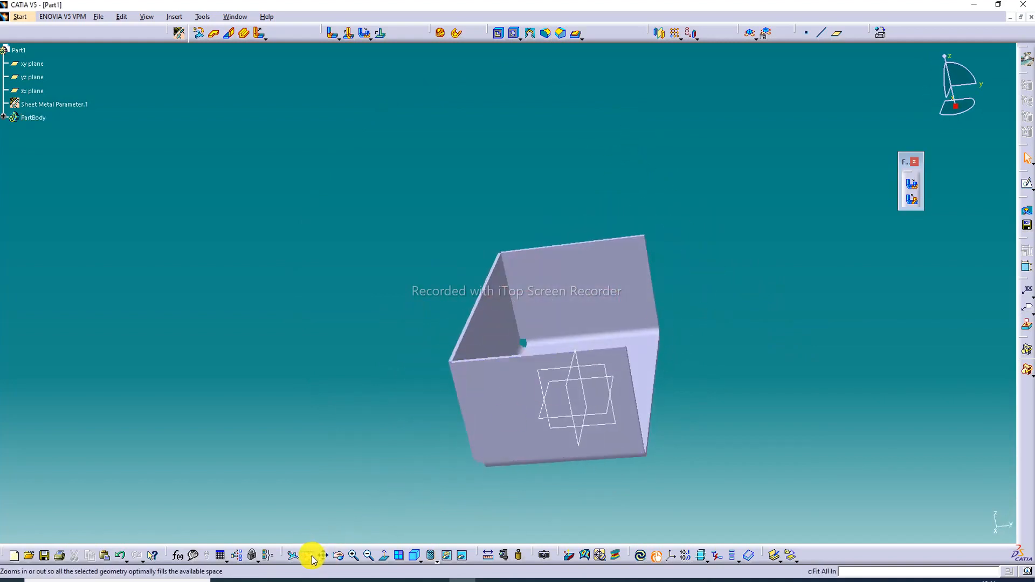
middle_click_drag(582, 334, 561, 72)
middle_click_drag(575, 116, 757, 259)
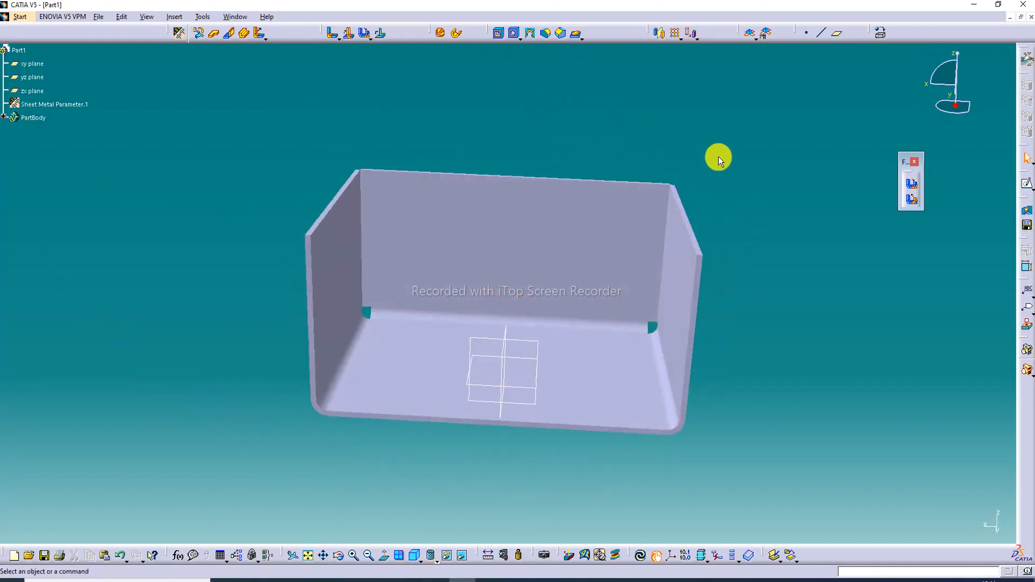
left_click(912, 186)
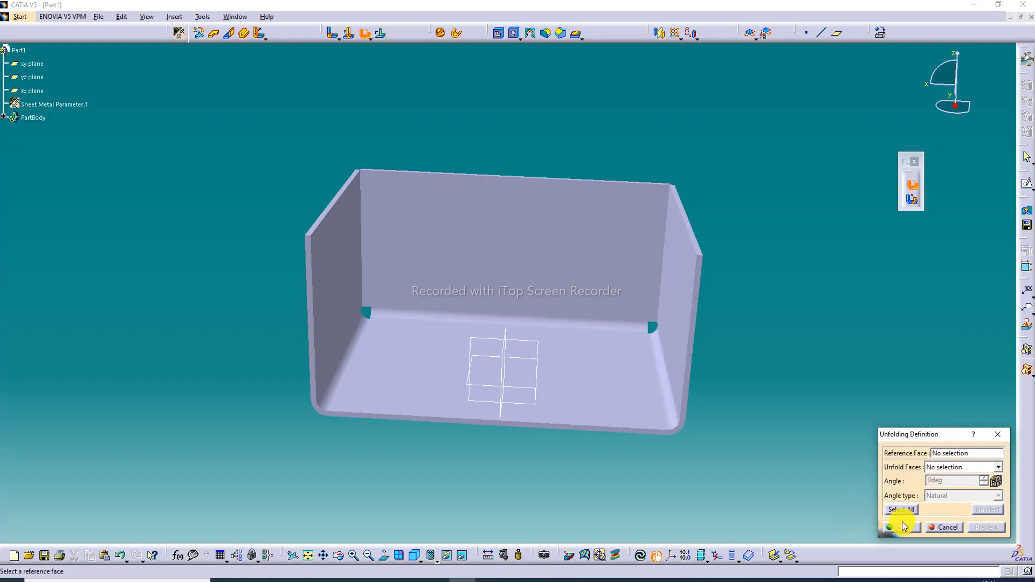
left_click(950, 453)
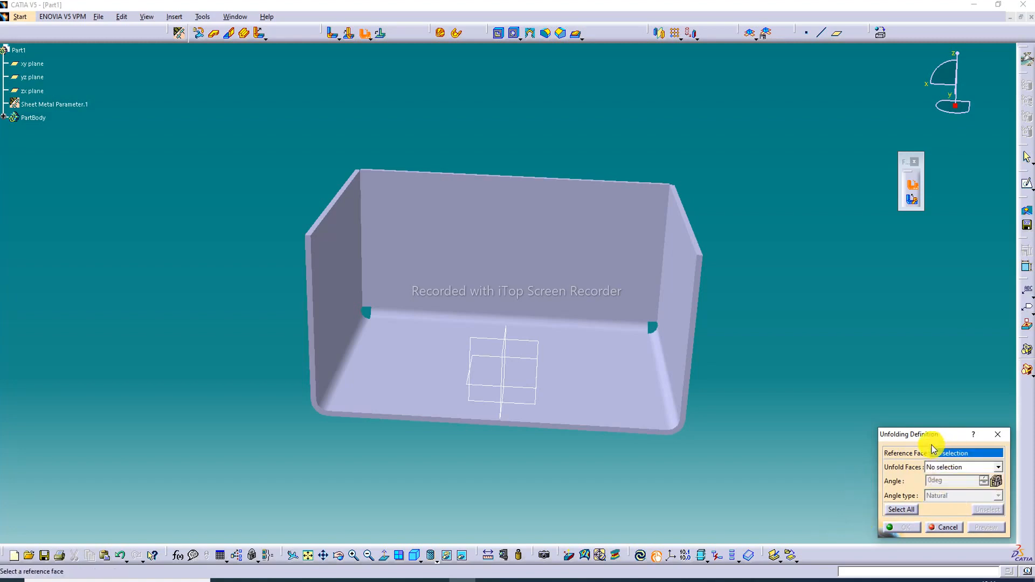
left_click(613, 383)
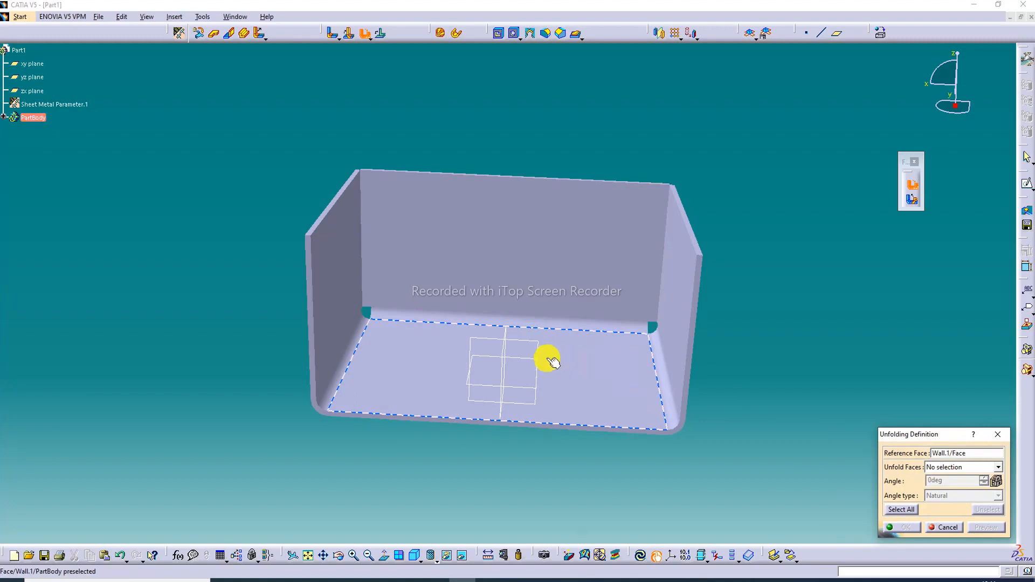
left_click(353, 357)
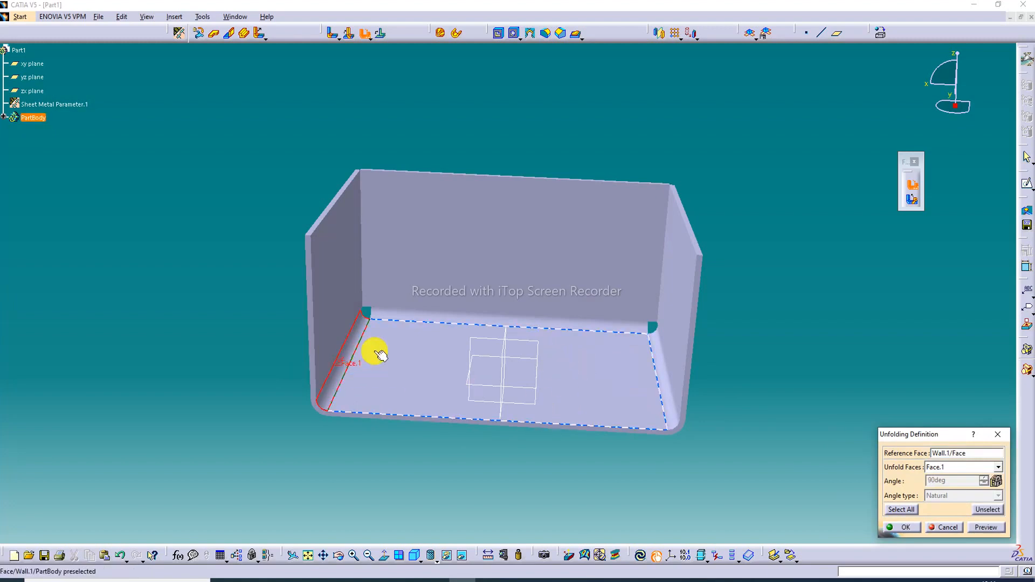
left_click(474, 318)
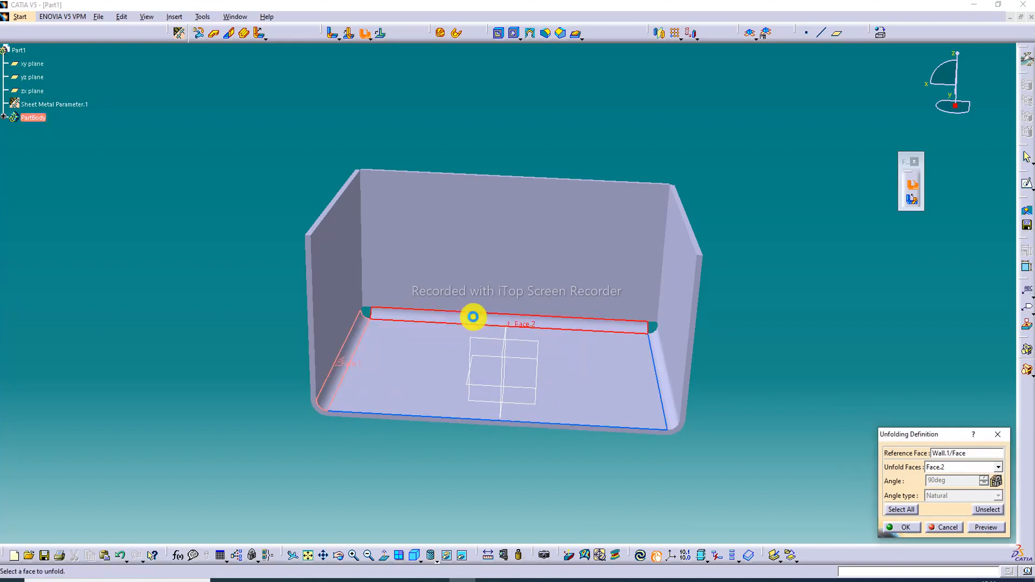
left_click(662, 363)
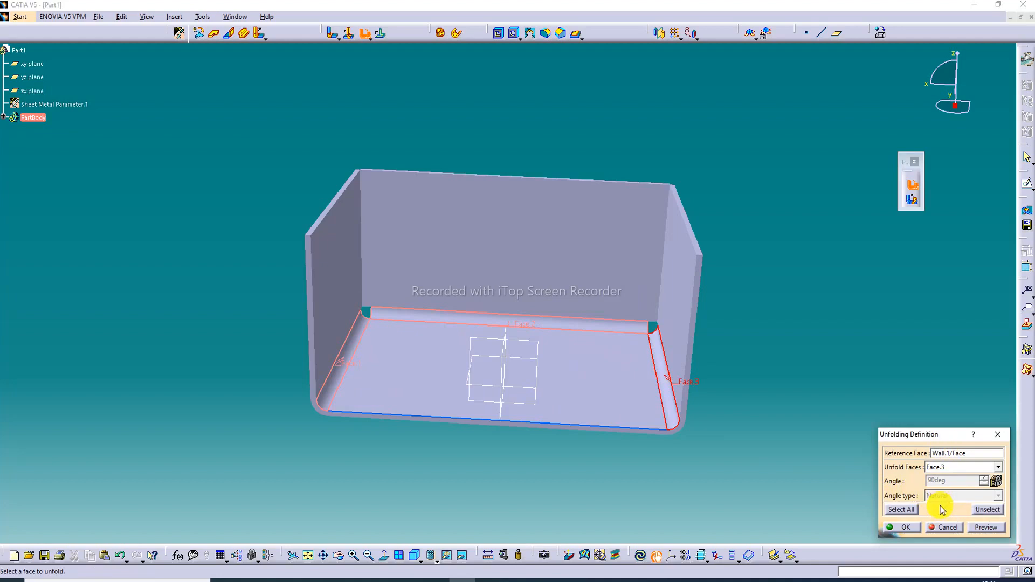
left_click(983, 529)
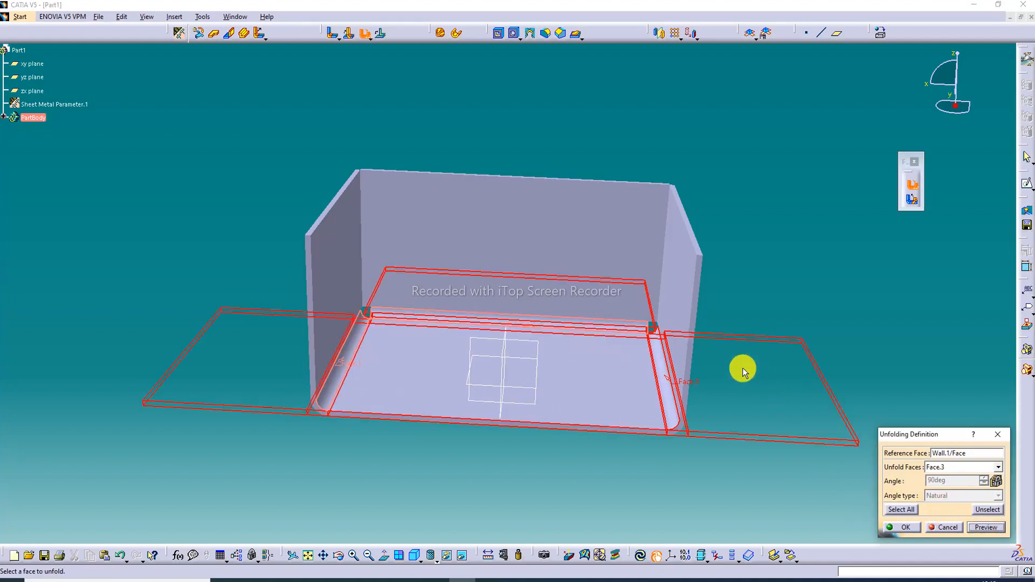
left_click(909, 528)
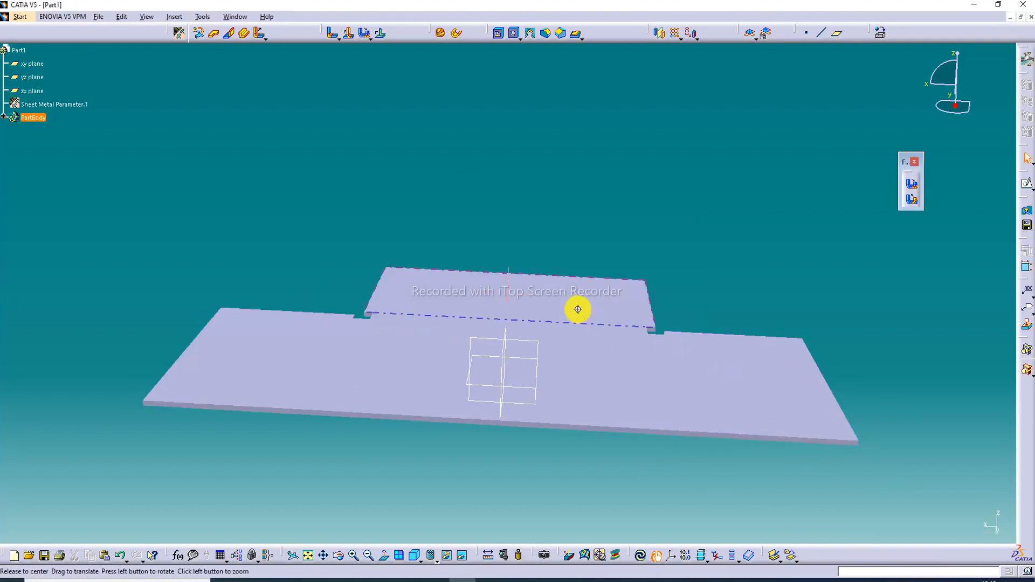
Fold the three flattened bends back up with the Natural angle type, using the base's central face as the reference.
middle_click_drag(578, 310, 596, 398)
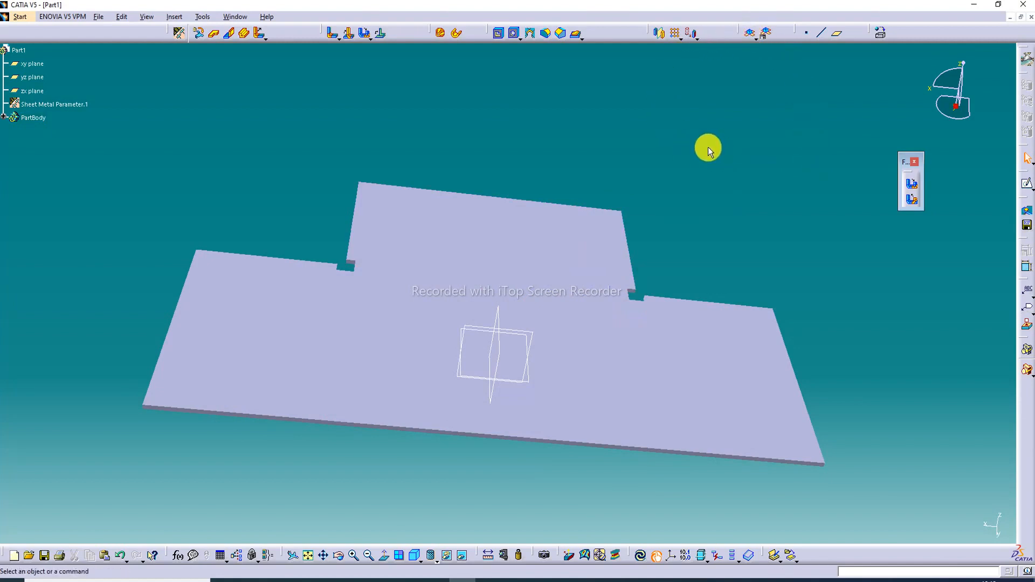
left_click(912, 201)
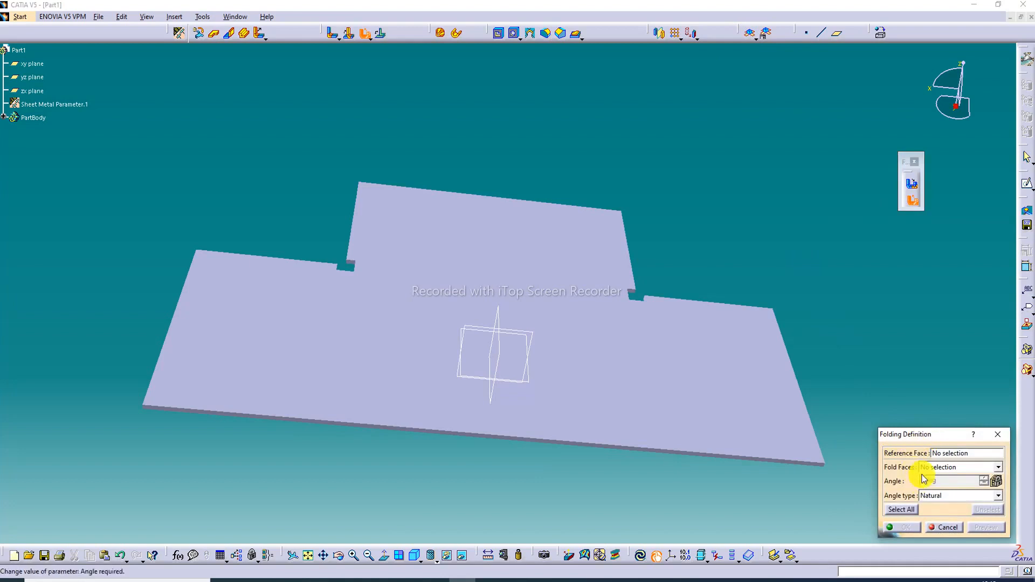
left_click(951, 453)
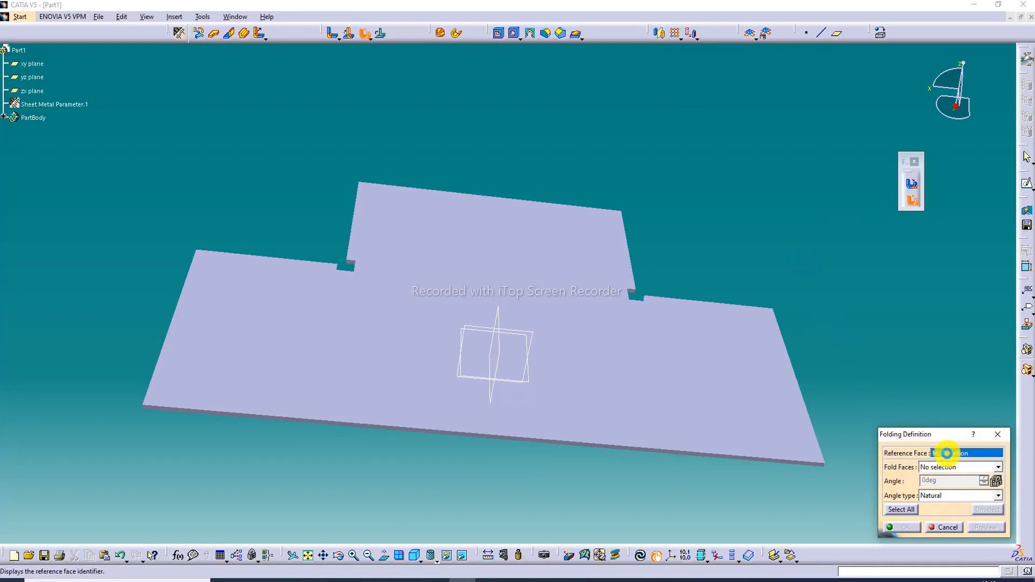
left_click(586, 378)
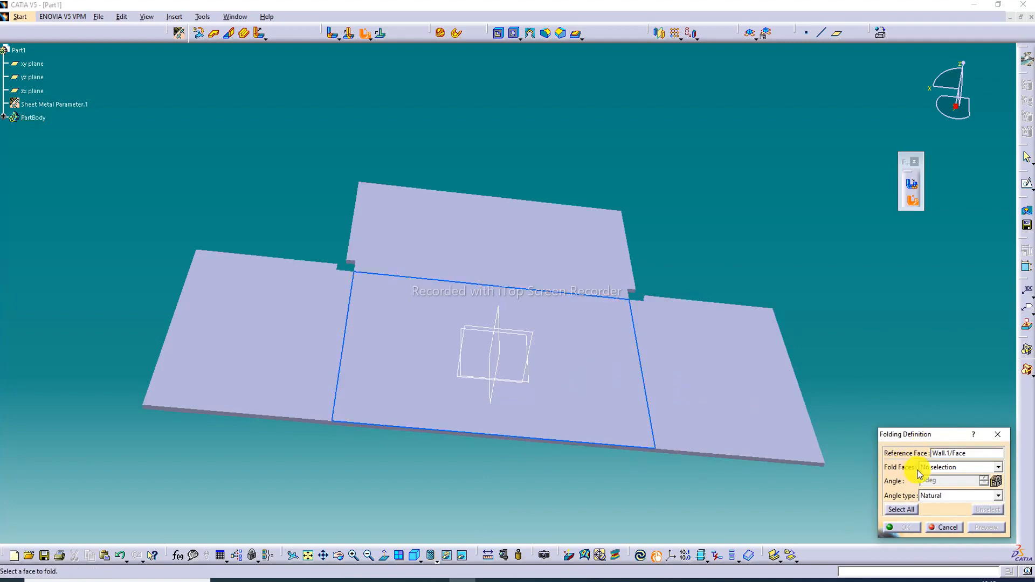
left_click(335, 345)
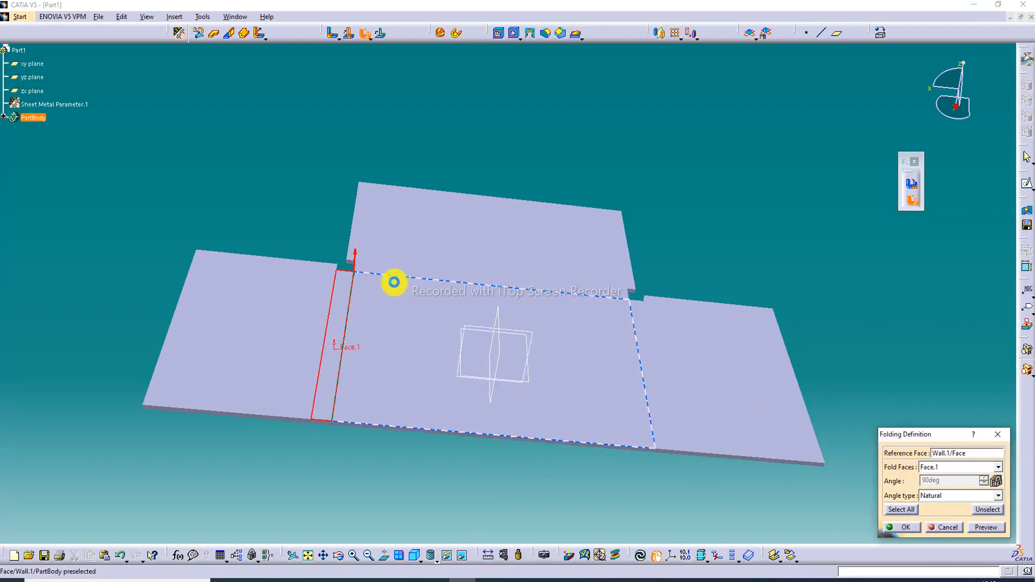
left_click(419, 273)
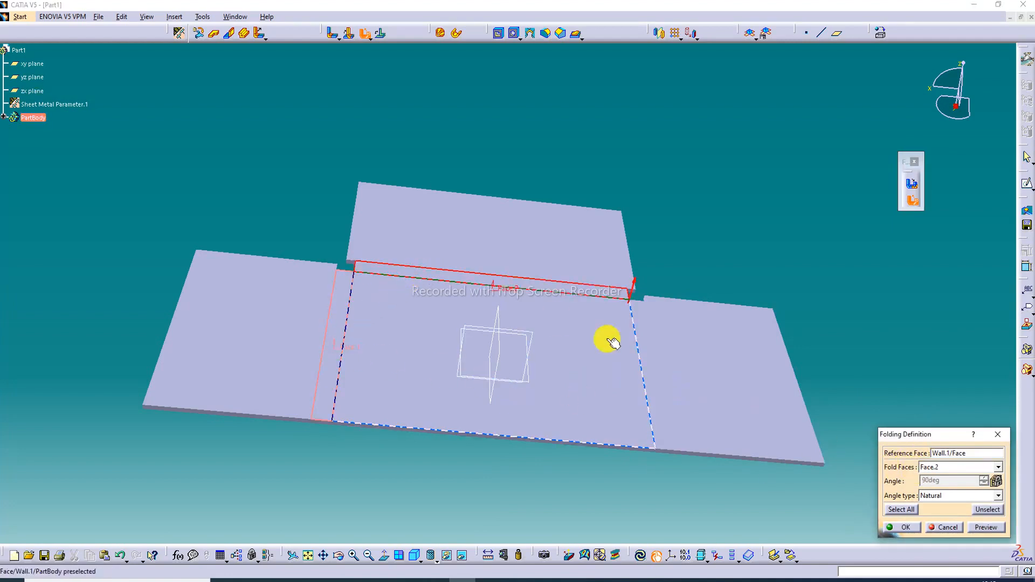
left_click(649, 367)
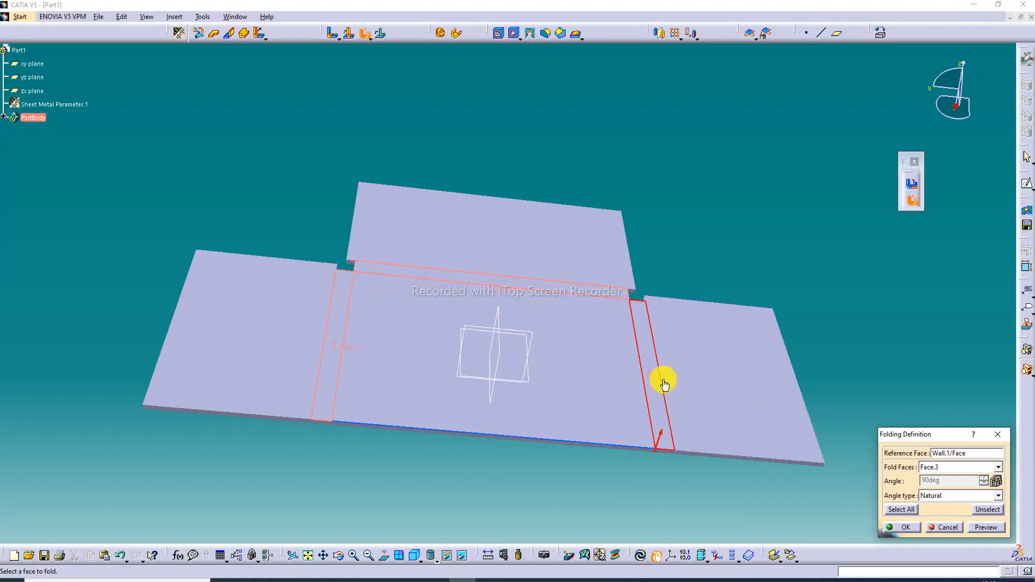
left_click(990, 527)
left_click(903, 528)
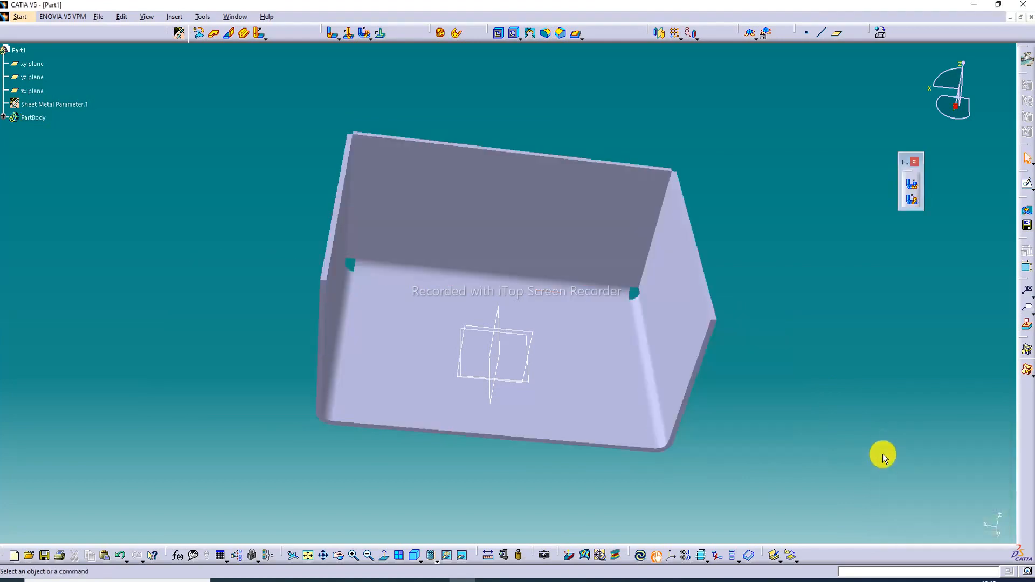
Apply the Steel material from the Metal category of the material library to the part body.
left_click(877, 36)
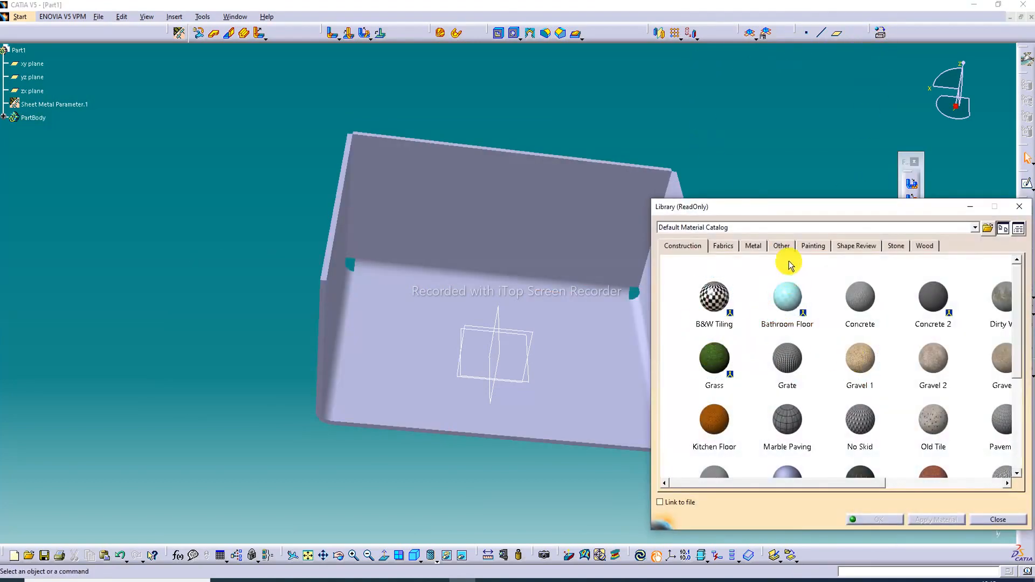
left_click(763, 248)
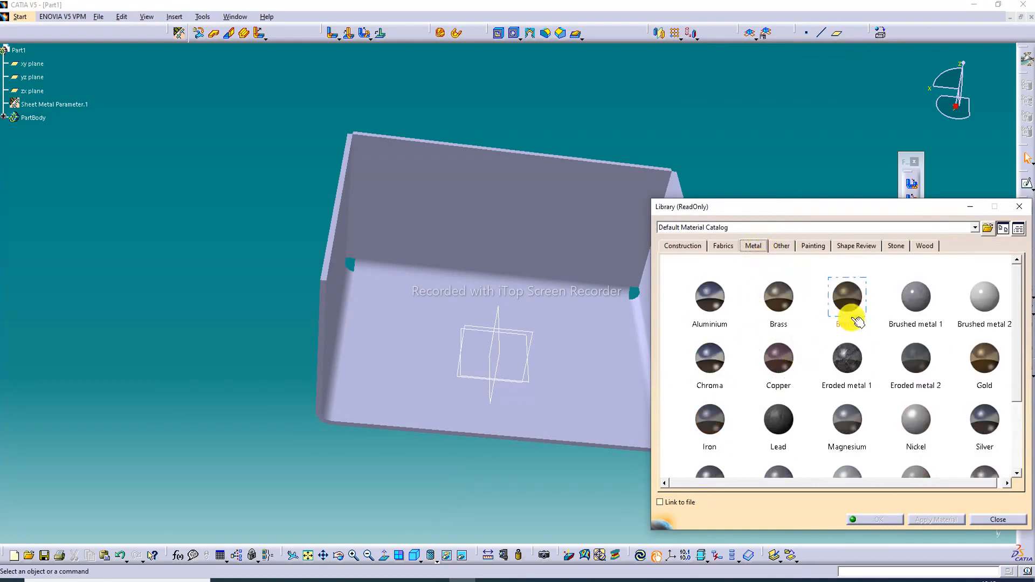
left_click(918, 298)
scroll(841, 389, "down", 2)
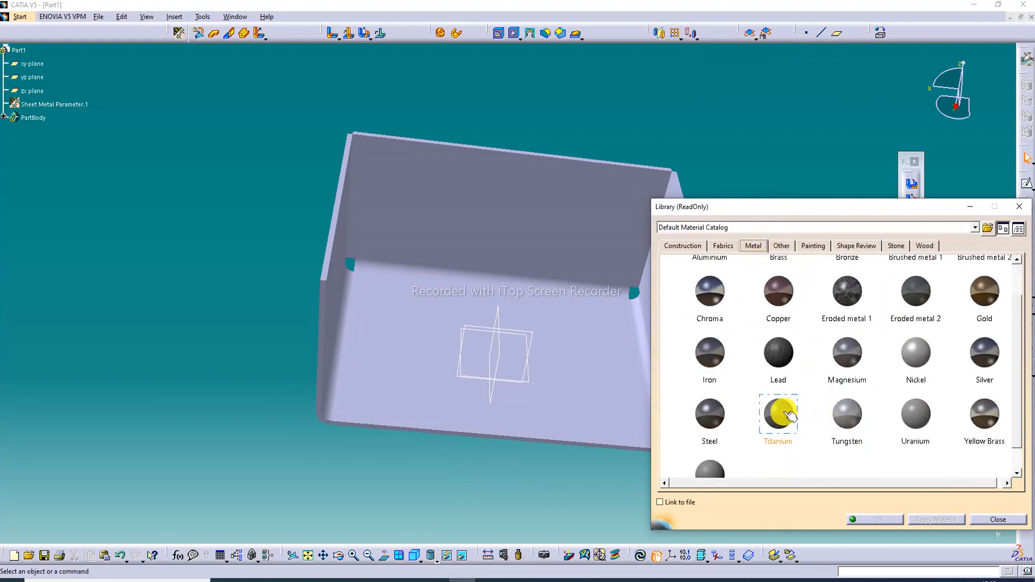
left_click_drag(713, 411, 373, 347)
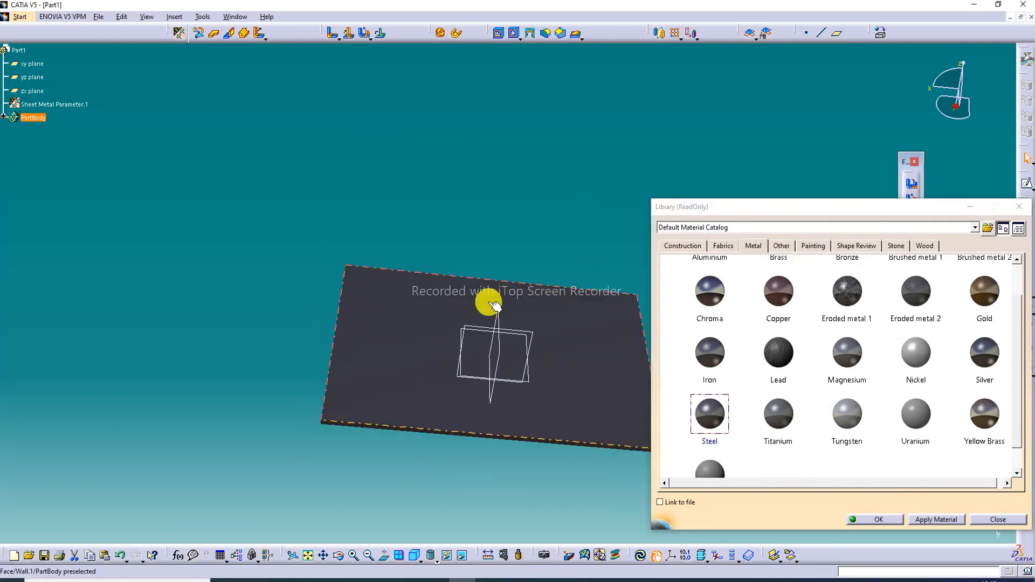
left_click(117, 555)
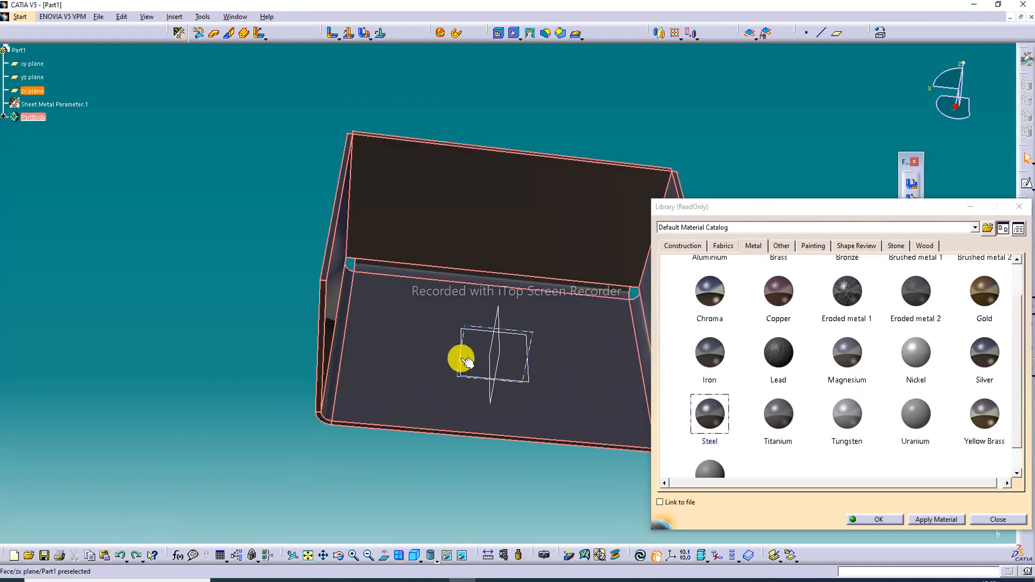
middle_click_drag(462, 358, 397, 366)
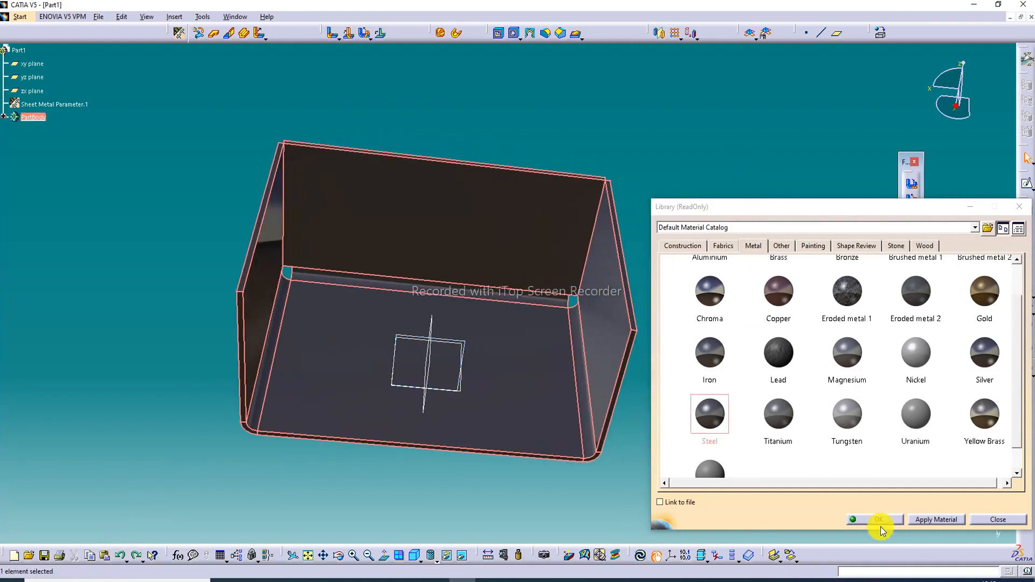
left_click(879, 520)
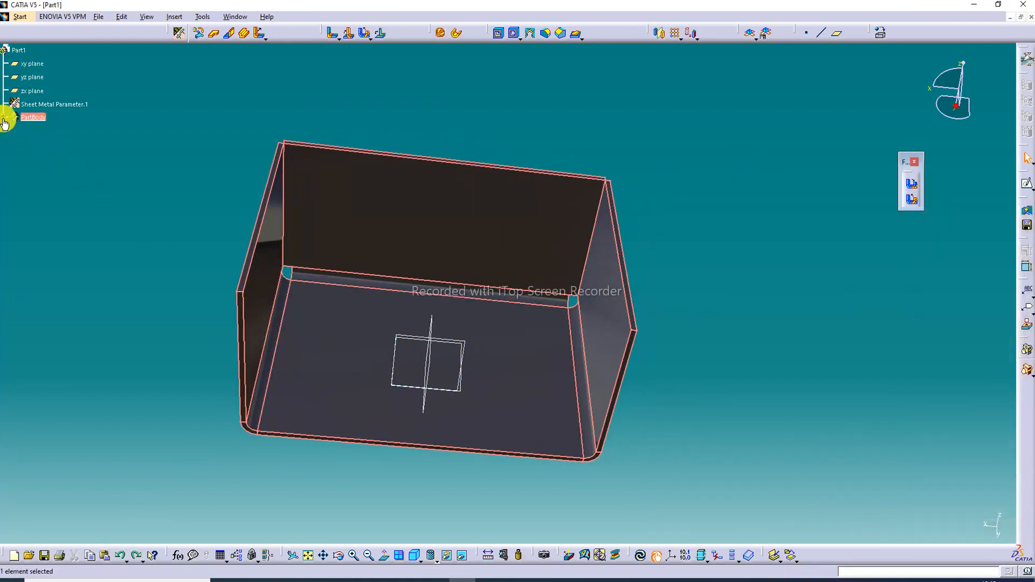
Set the Steel material's reflectivity to 1.00 and its reflection environment to the predefined Big place.
left_click(4, 118)
double_click(36, 131)
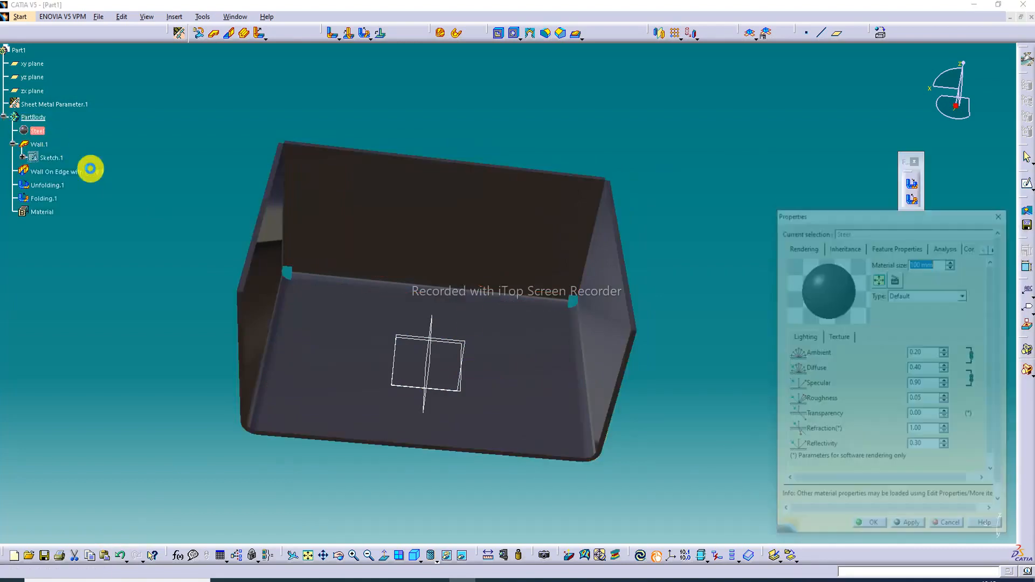
left_click_drag(868, 448, 906, 446)
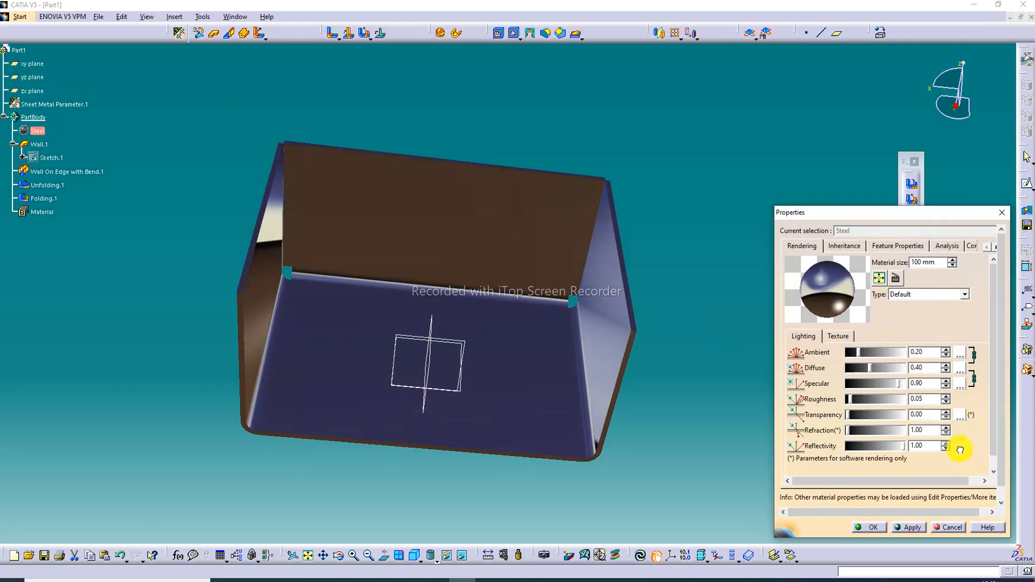
left_click(960, 447)
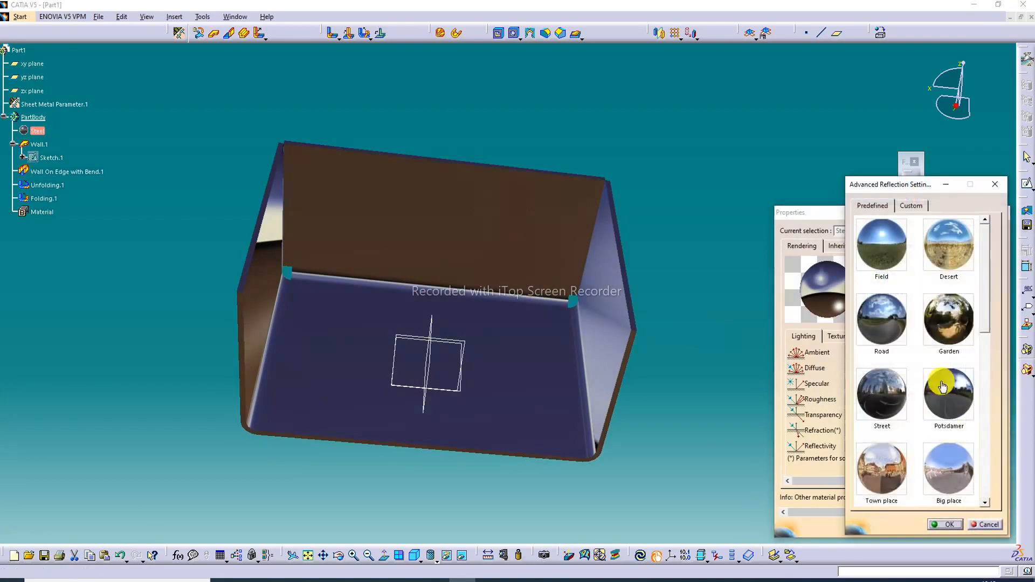
left_click(955, 260)
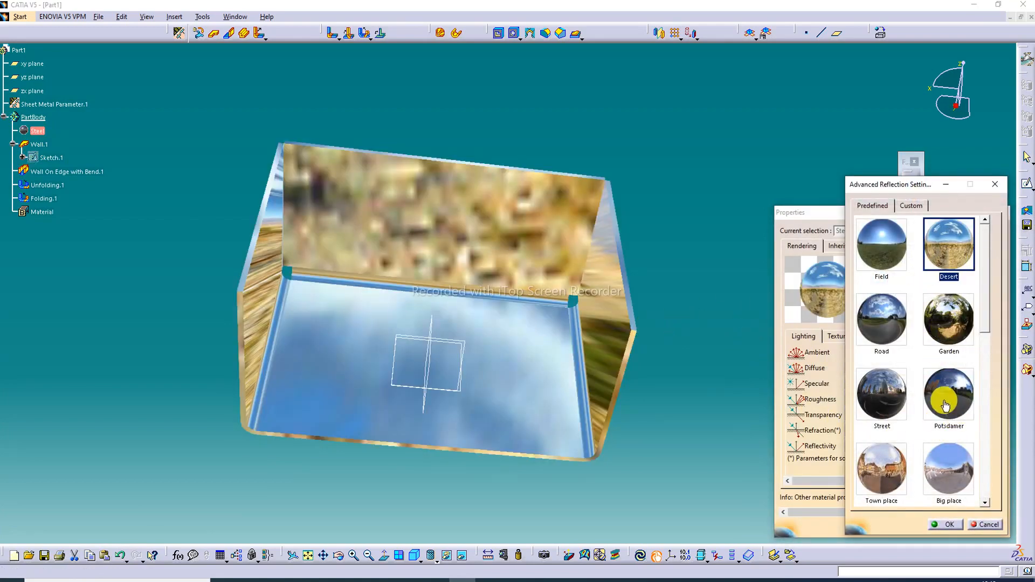
left_click(955, 462)
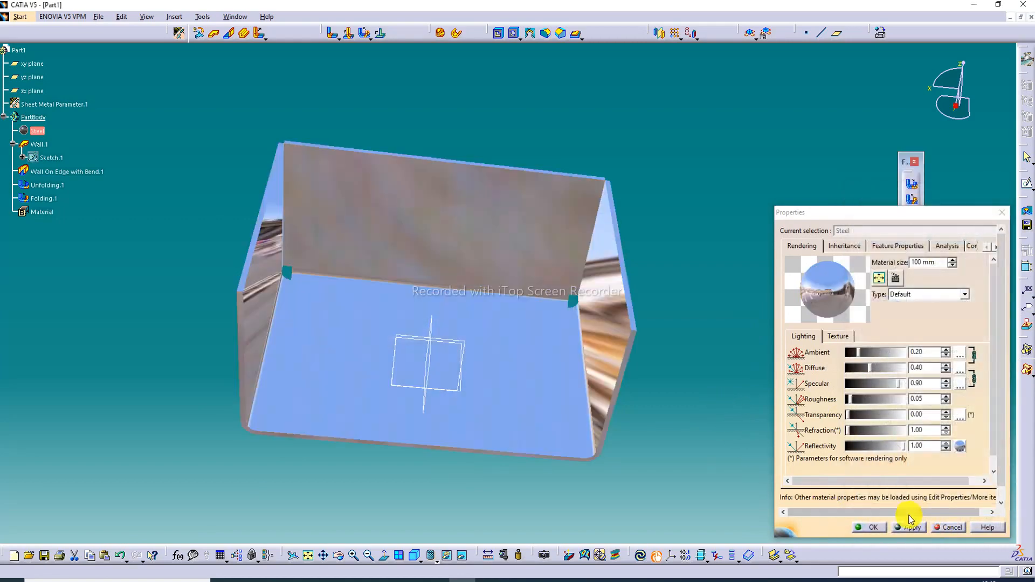
left_click(877, 527)
Sketch a circle of about 22 mm radius on the inner face of the long back wall, centred slightly above mid-height.
middle_click_drag(747, 327, 708, 295)
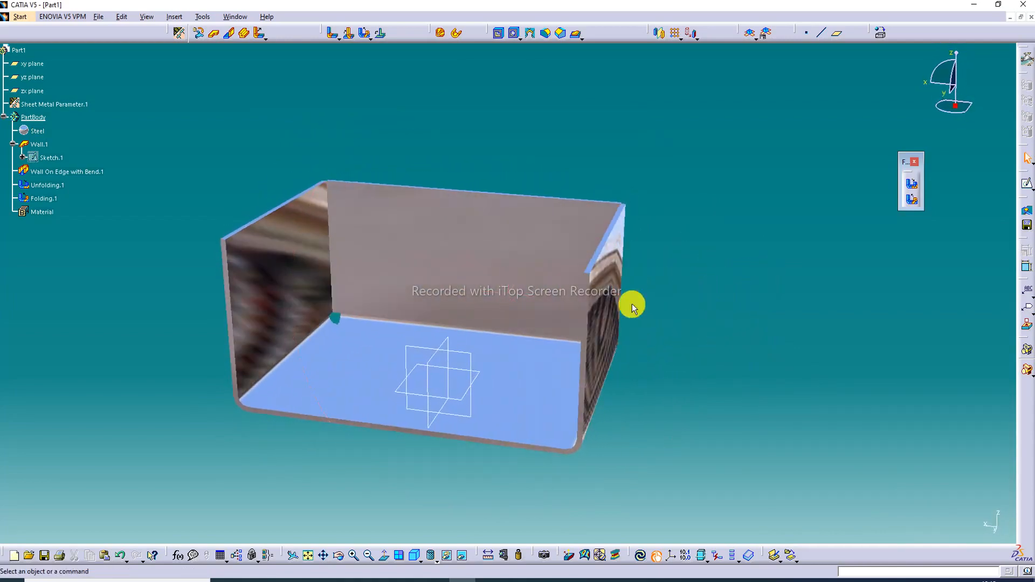
left_click(469, 256)
left_click(1021, 206)
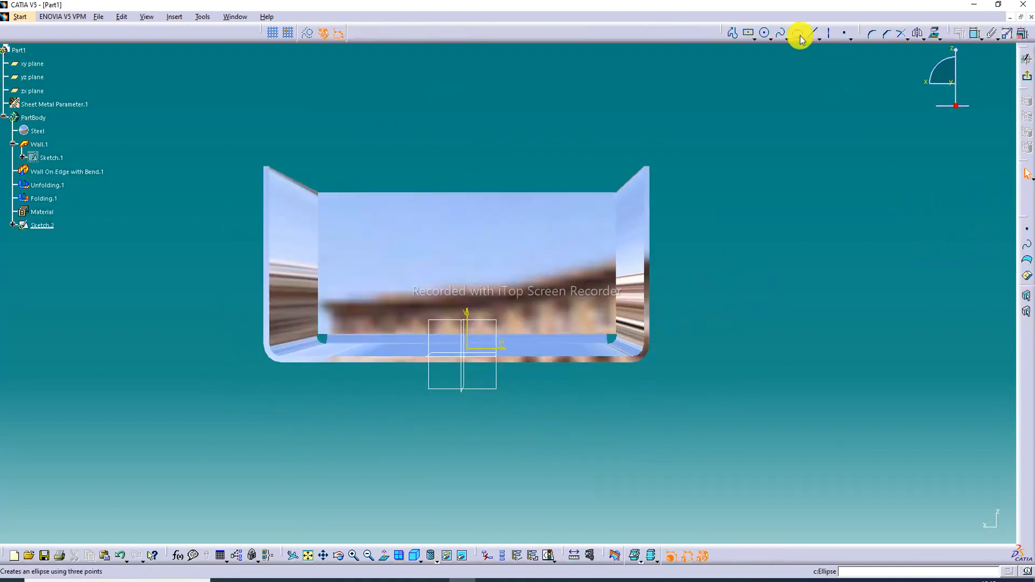
left_click(765, 32)
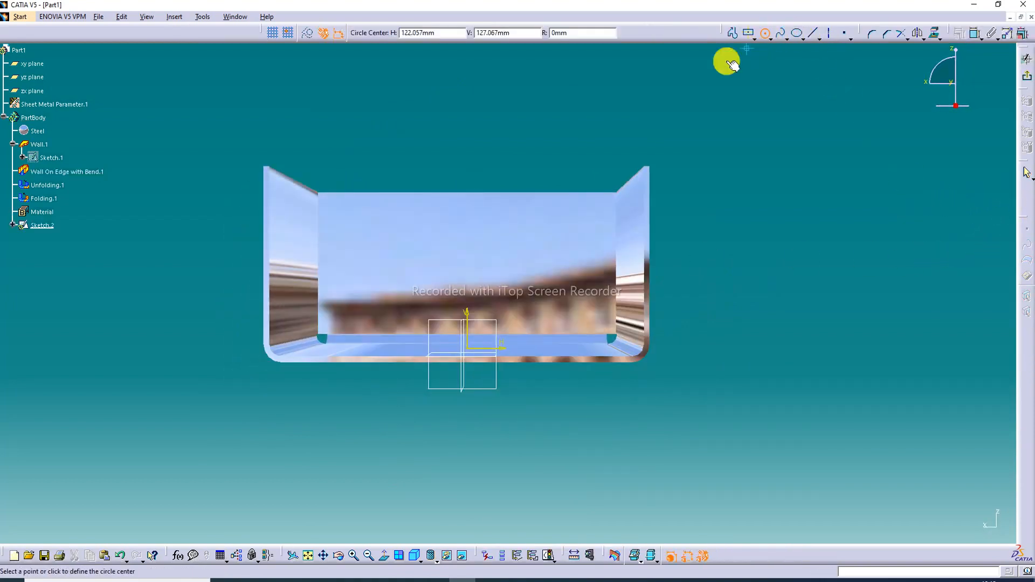
left_click(467, 275)
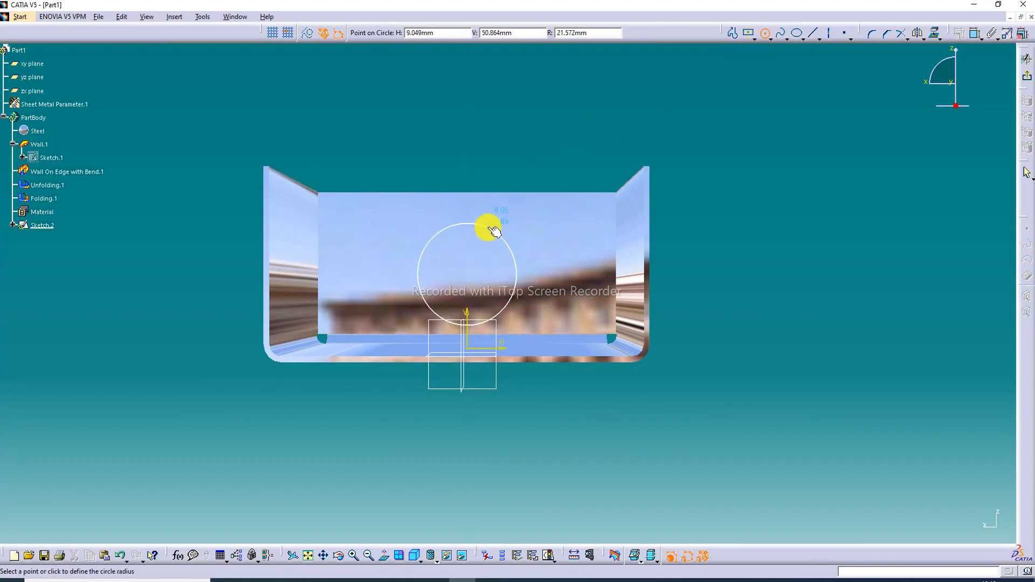
left_click(487, 227)
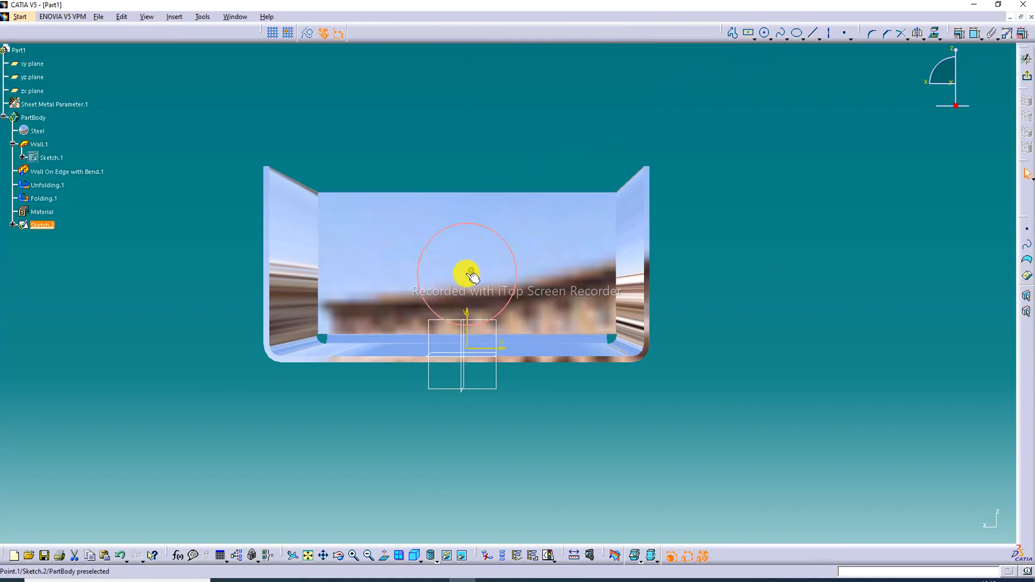
left_click_drag(472, 274, 468, 266)
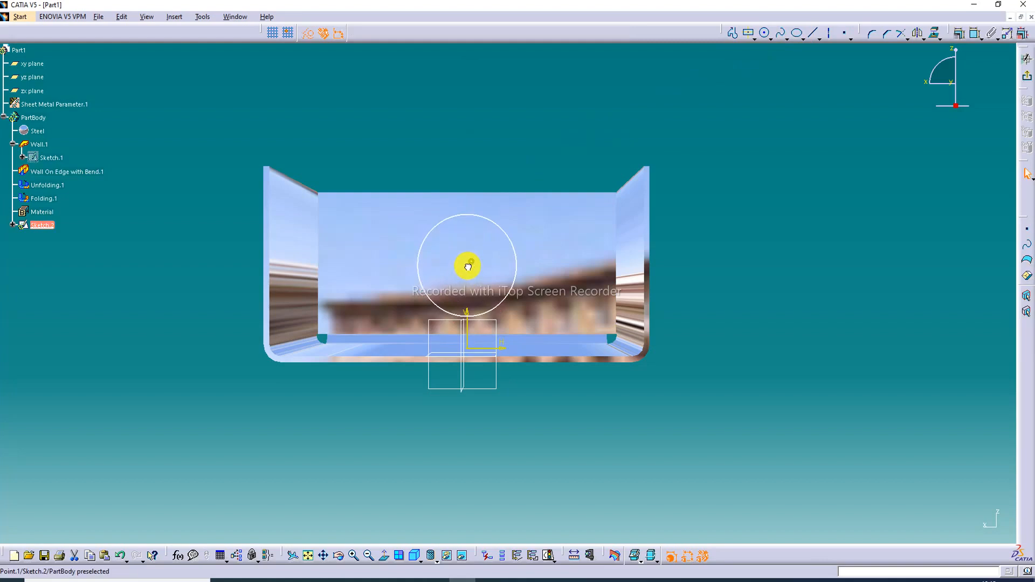
left_click(1027, 76)
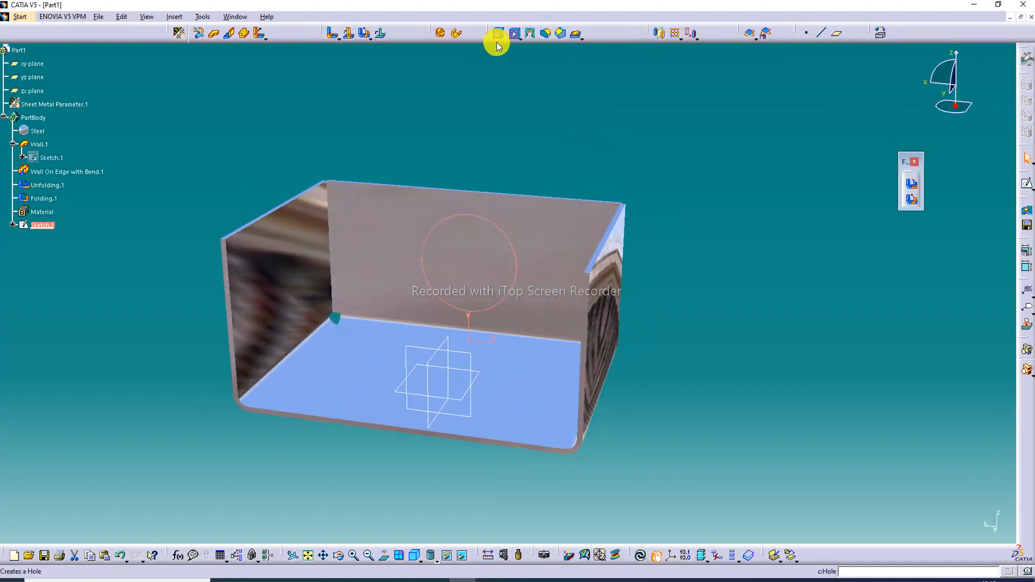
Cut the circle through the long back wall as a Sheetmetal standard cutout with the Up to next limit.
left_click(499, 34)
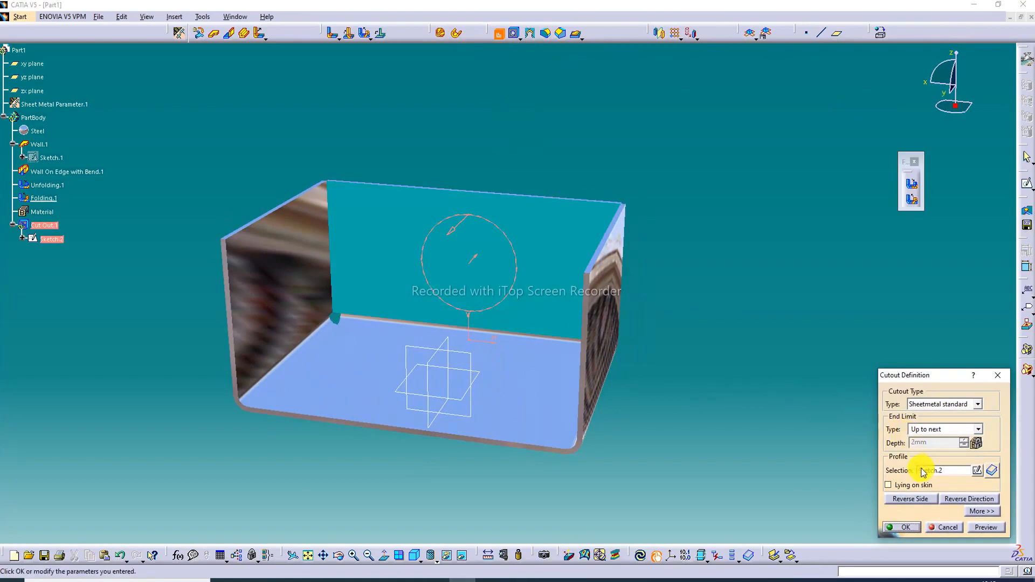
left_click(976, 528)
left_click(920, 527)
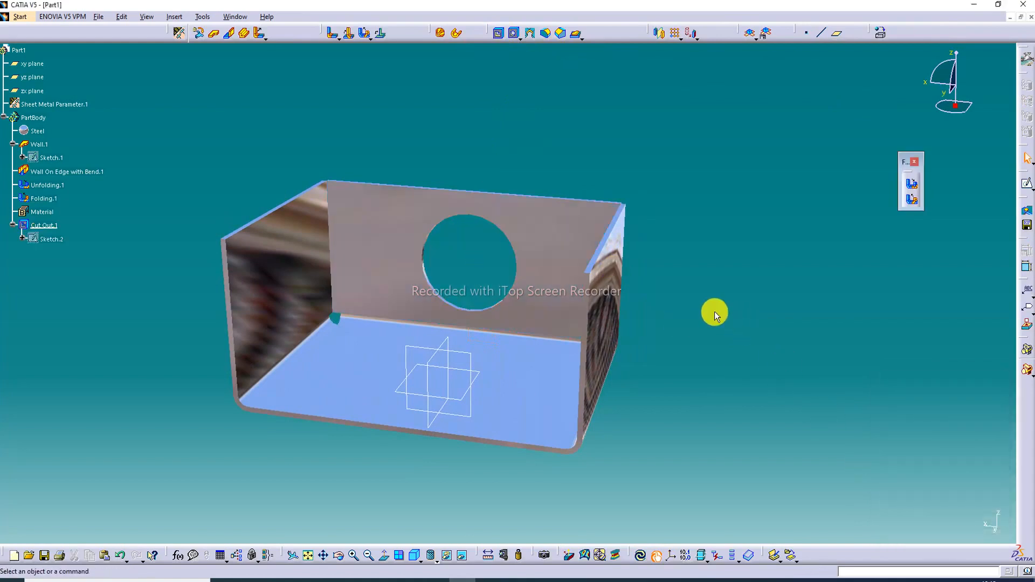
Sketch a circle about 44 mm in diameter near the middle of a short side wall's inner face.
left_click(268, 267)
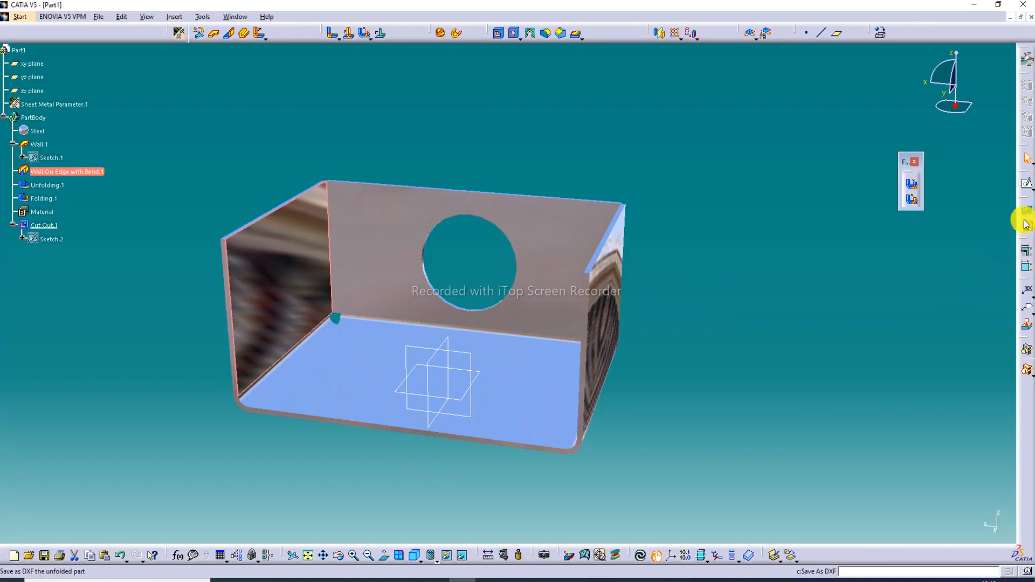
left_click(1028, 184)
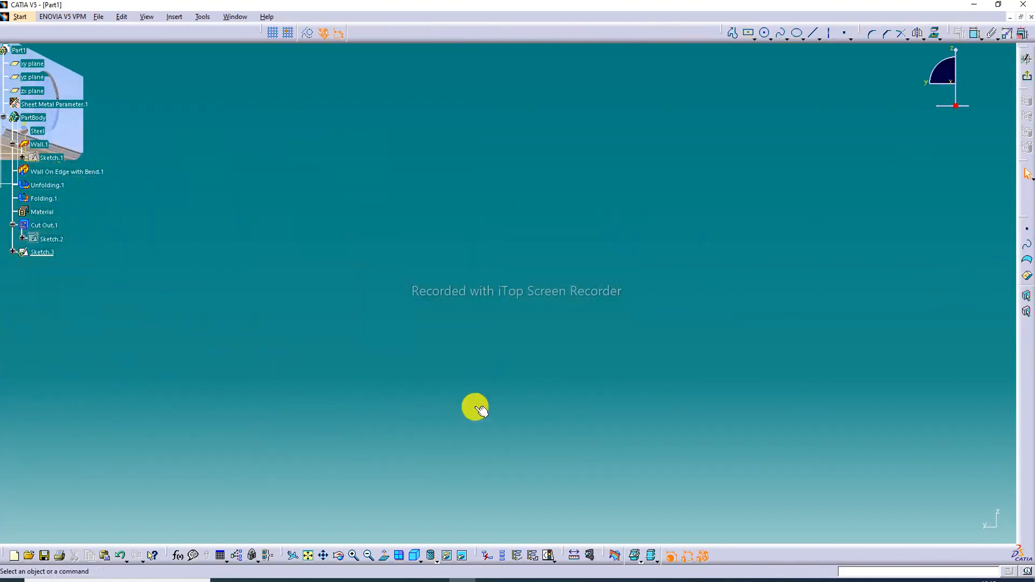
left_click(308, 556)
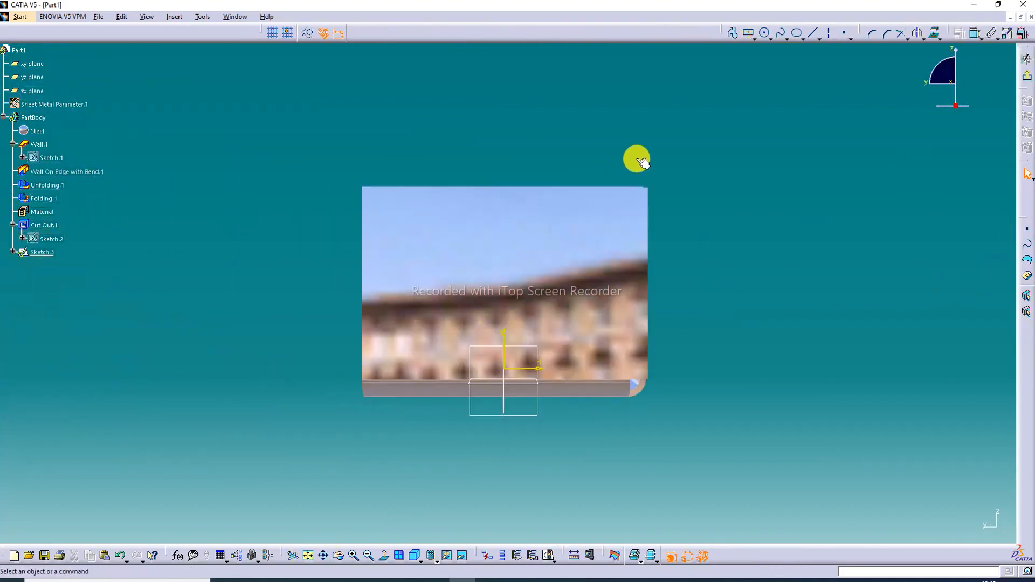
left_click(764, 35)
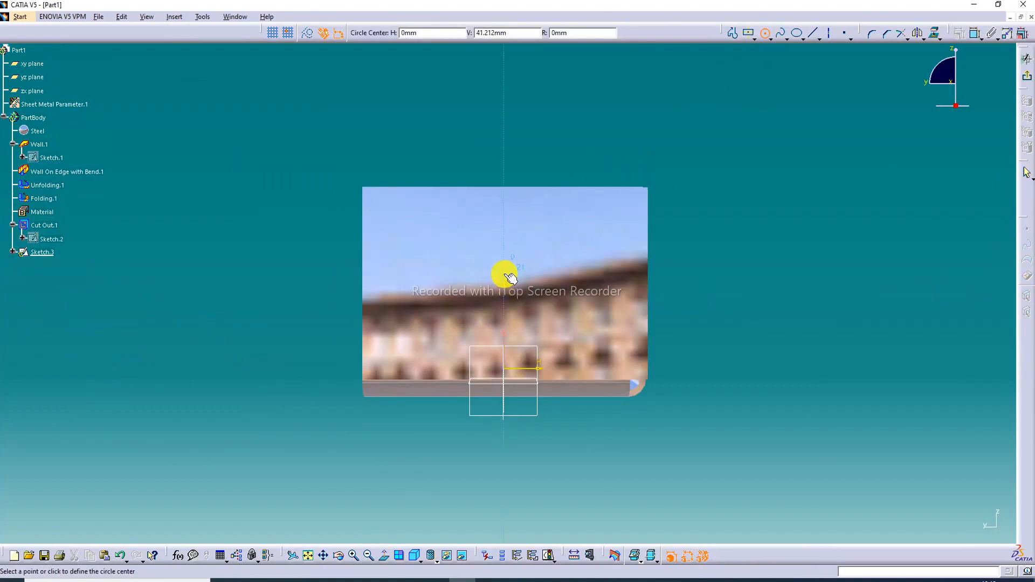
left_click(508, 268)
left_click(523, 222)
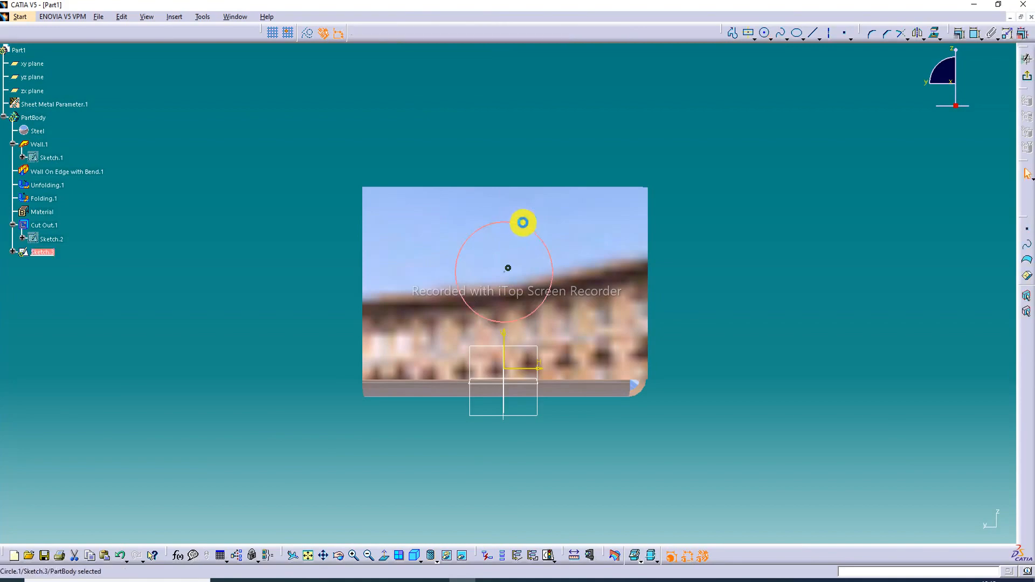
left_click(1028, 80)
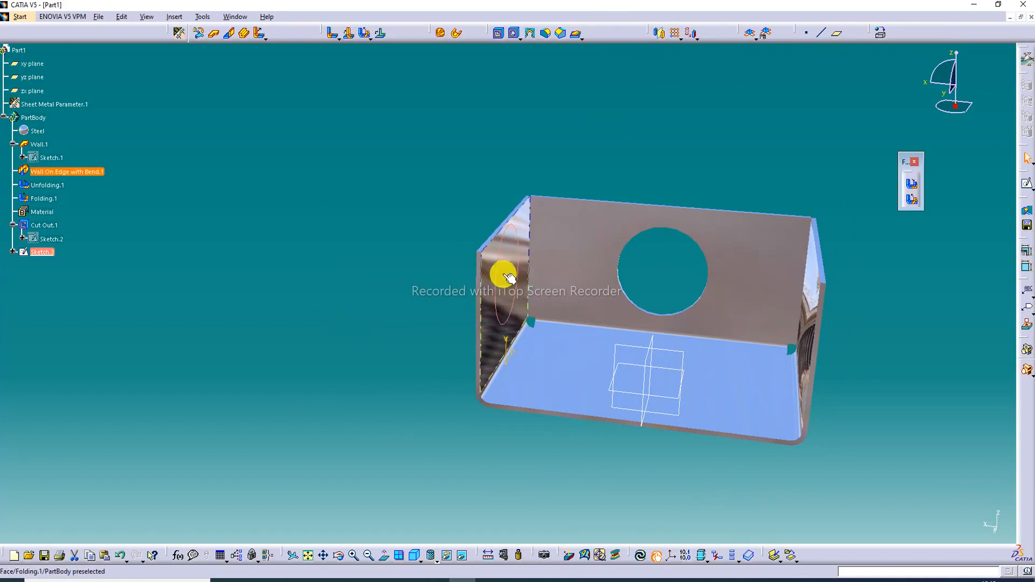
Try to constrain the sketched circle on the short side wall relative to its sketch origin from outside the sketch.
middle_click_drag(520, 278, 520, 278)
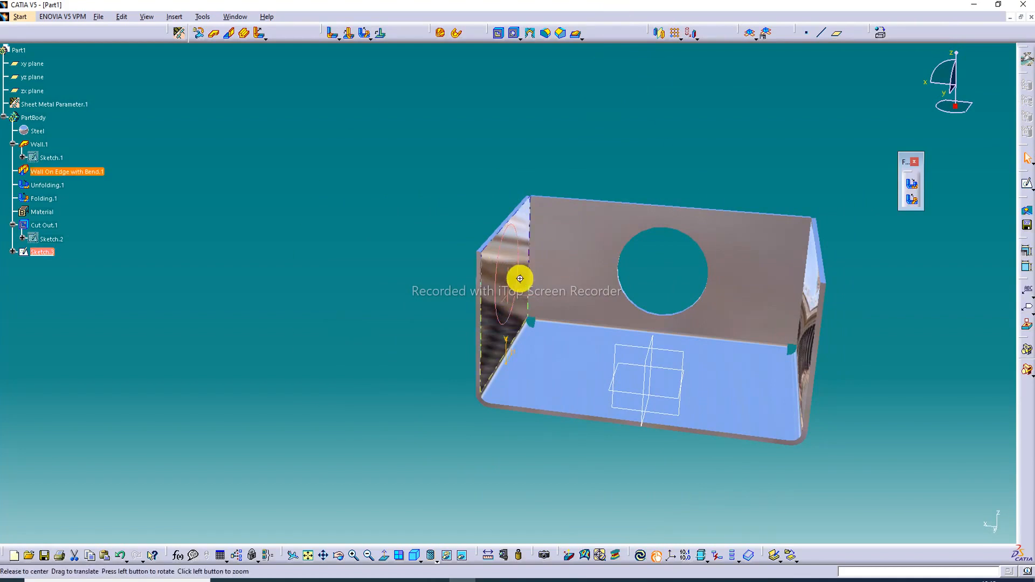
middle_click_drag(566, 310, 474, 265)
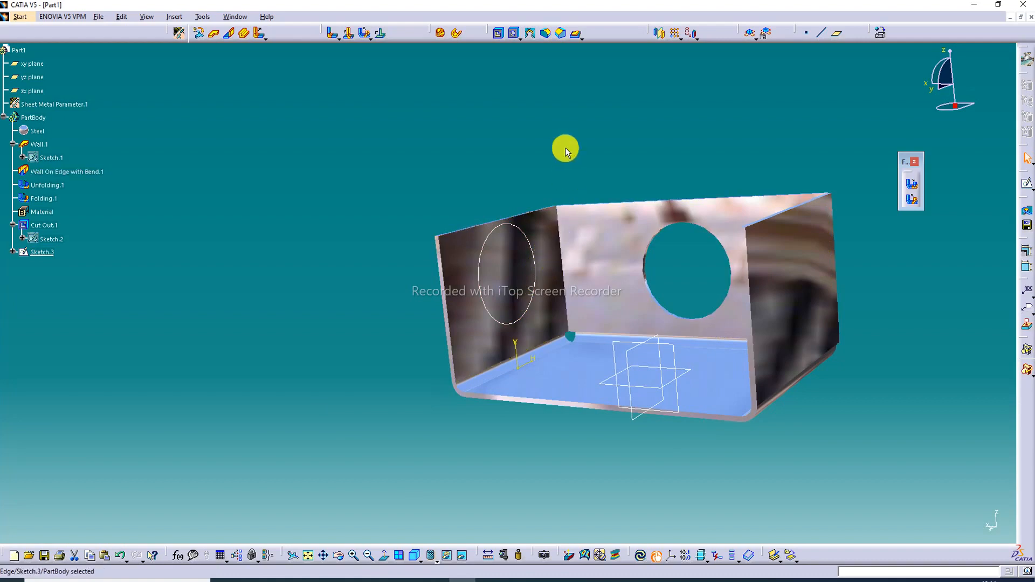
middle_click_drag(503, 141, 560, 207)
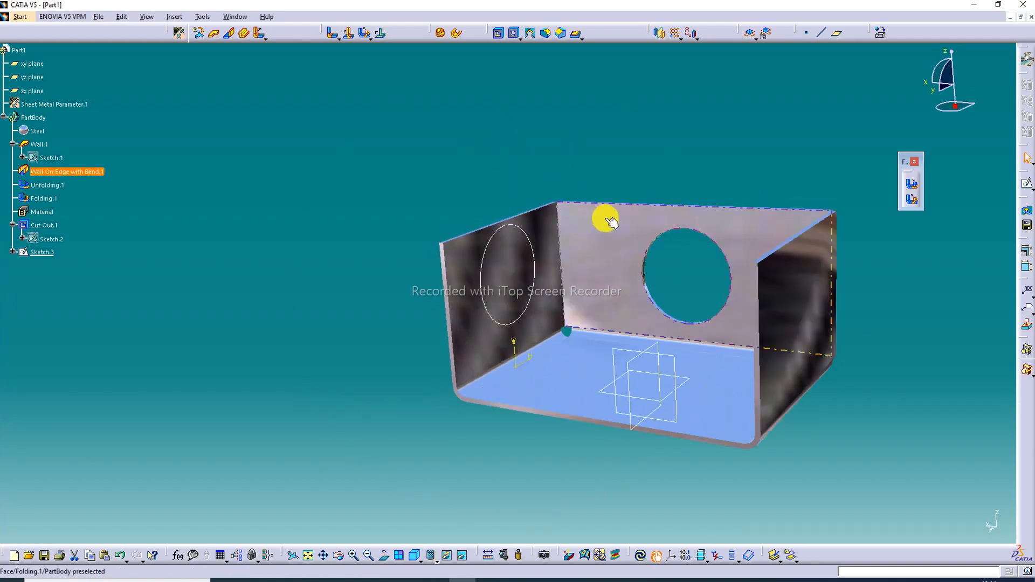
middle_click_drag(452, 168, 546, 92)
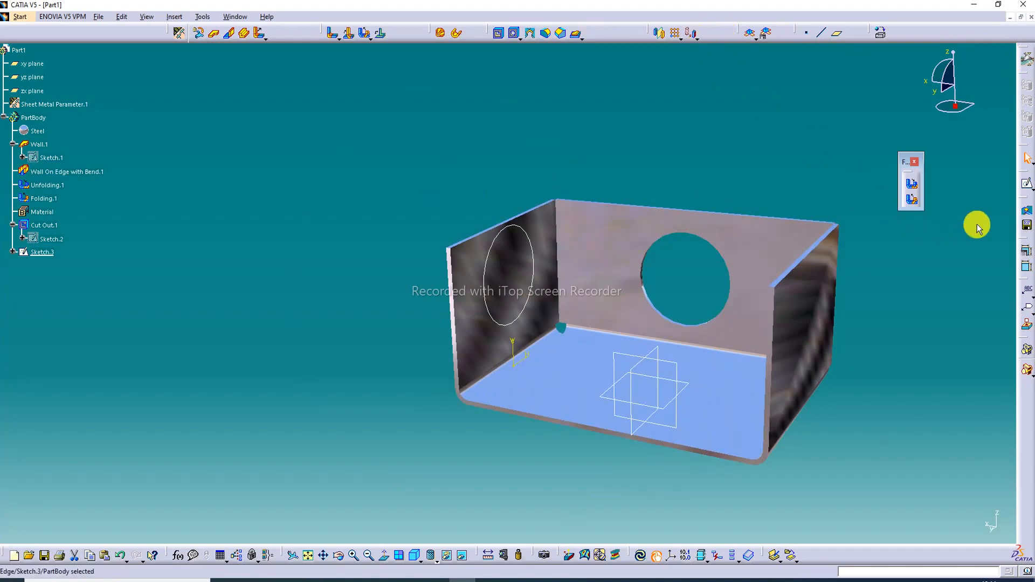
left_click(1027, 266)
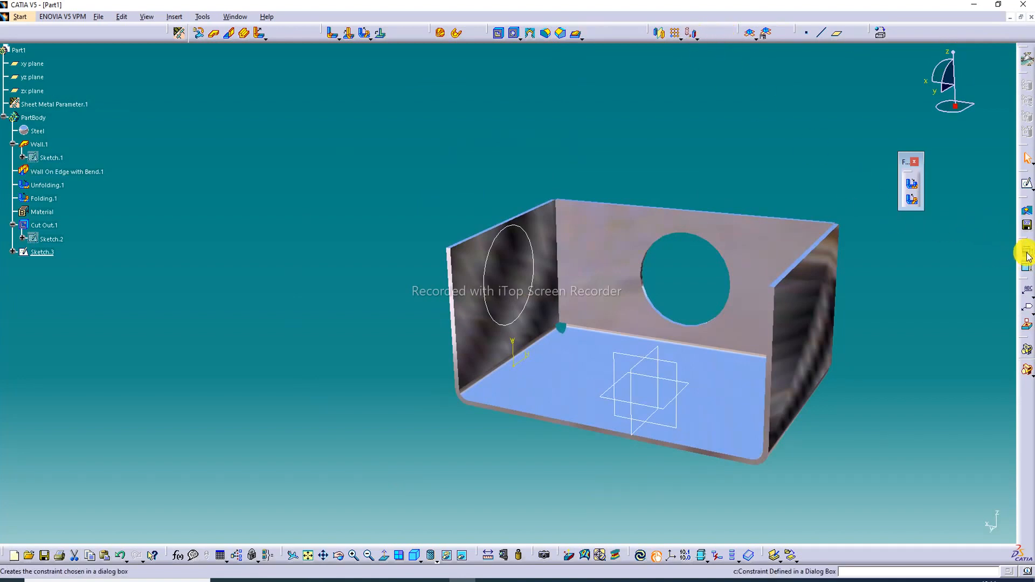
left_click(526, 367)
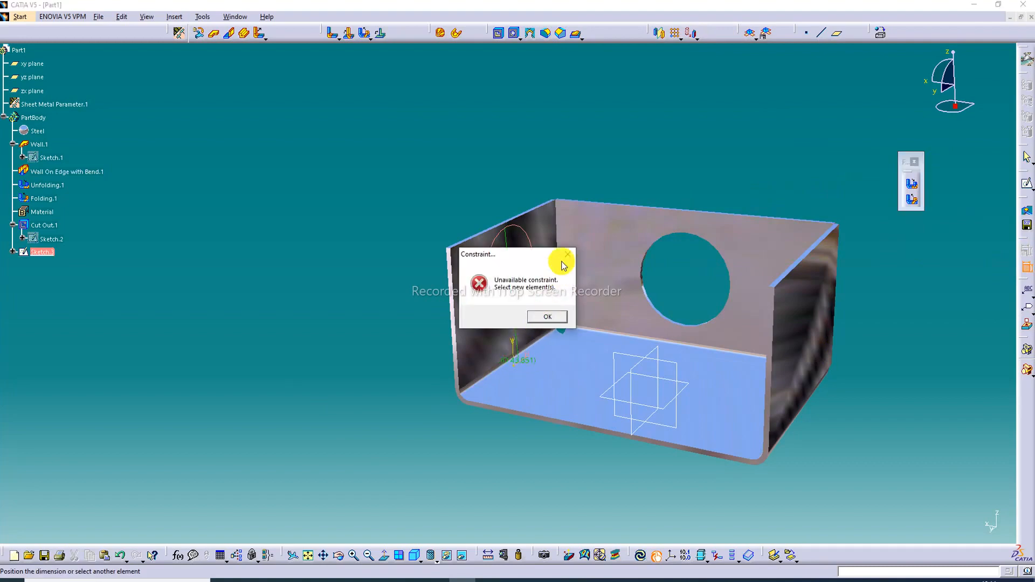
left_click(547, 317)
middle_click_drag(548, 338, 510, 278)
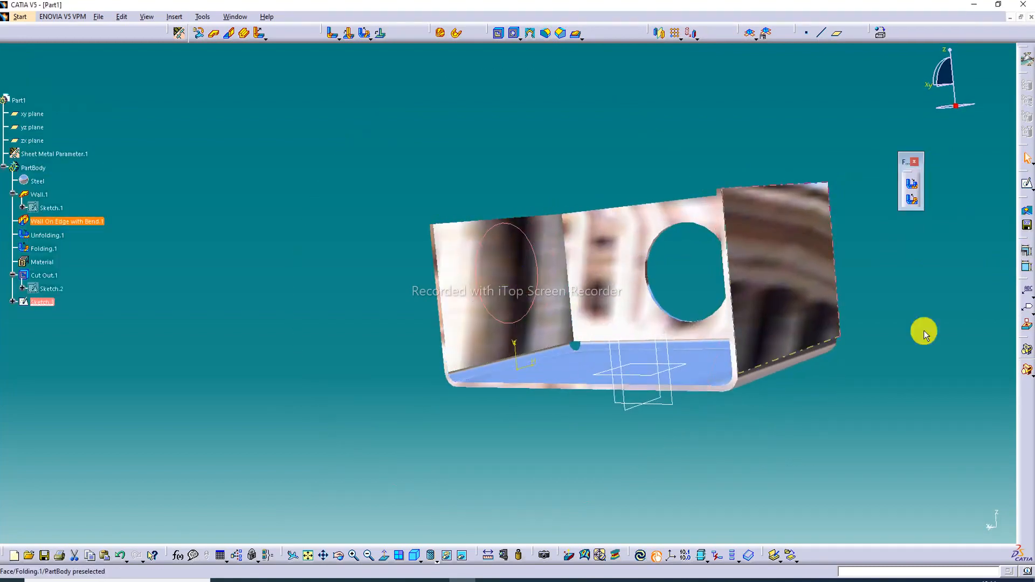
left_click(1026, 265)
left_click(537, 357)
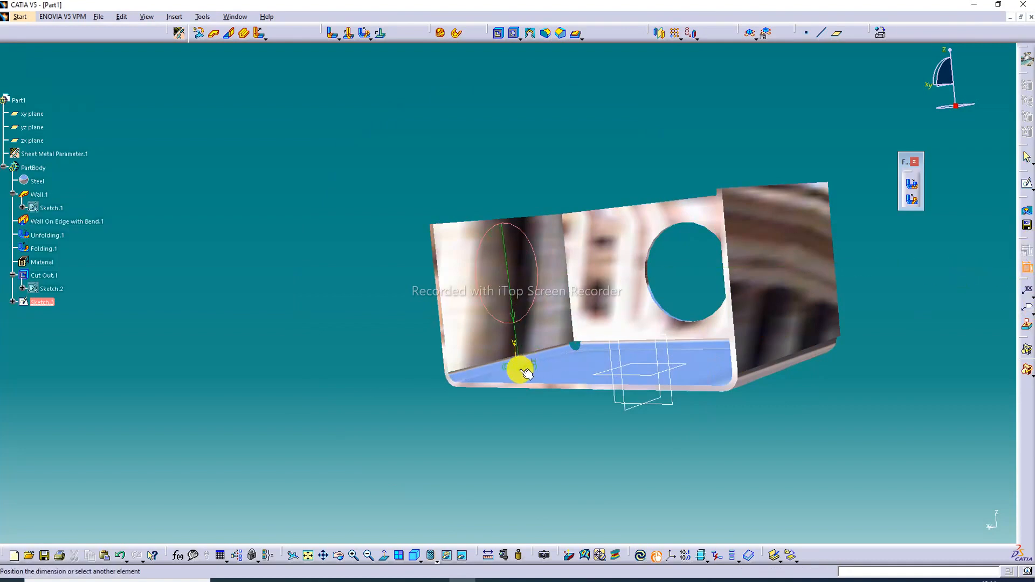
left_click(524, 371)
left_click(548, 318)
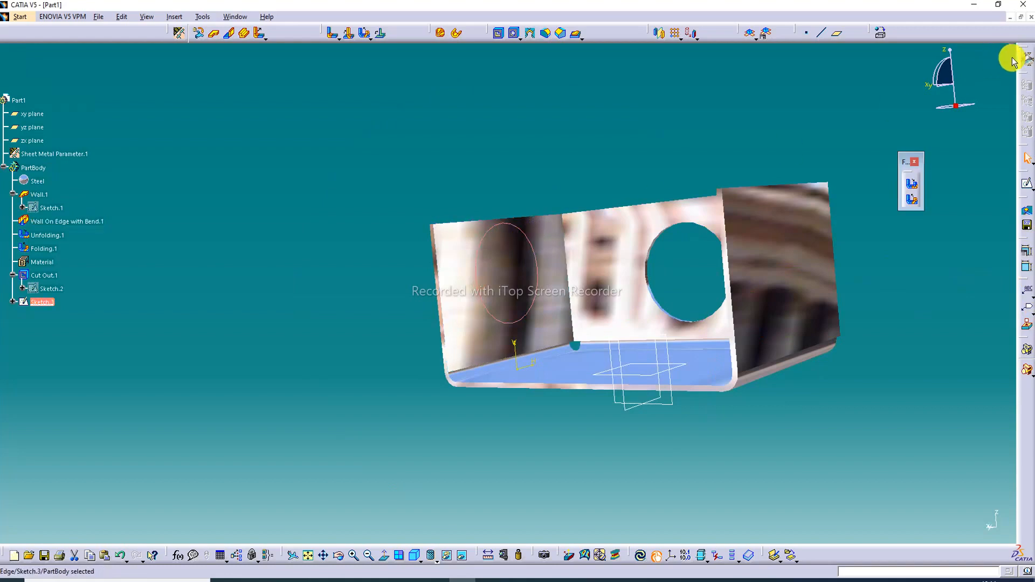
Add a diameter dimension to the short side wall's sketched circle and try to switch its dimension type to Radius.
left_click(1028, 270)
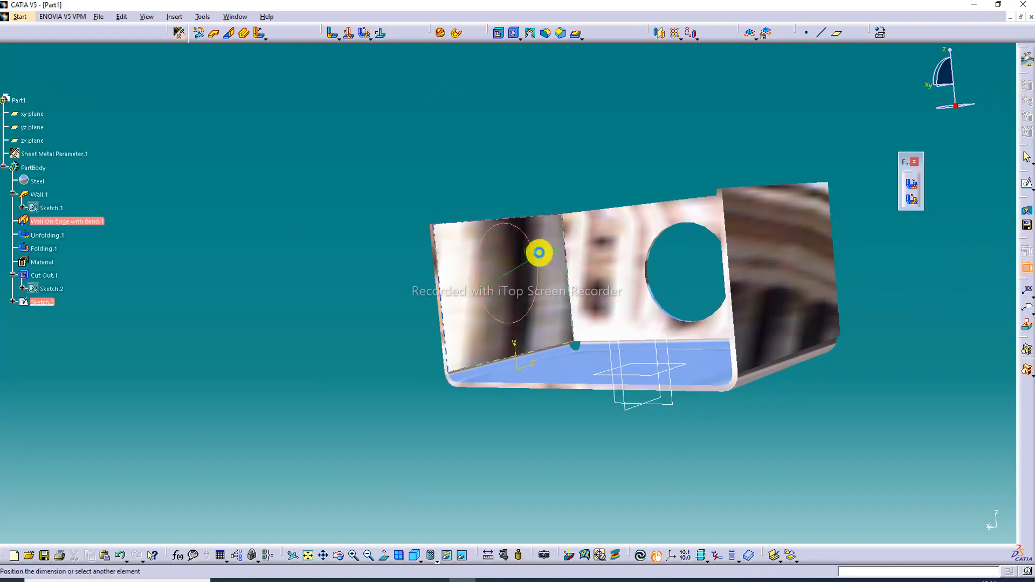
left_click(538, 252)
double_click(534, 198)
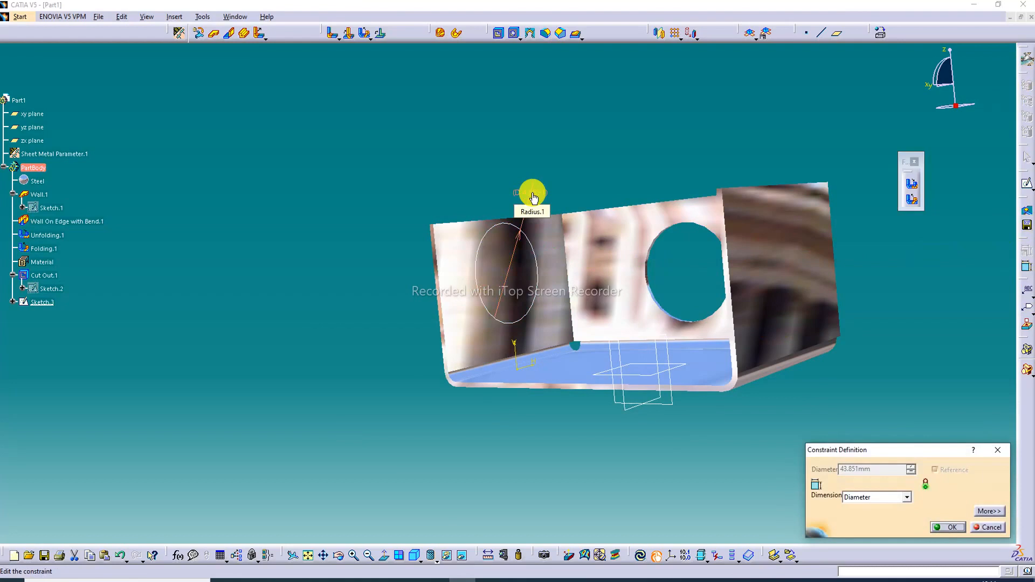
key("Return")
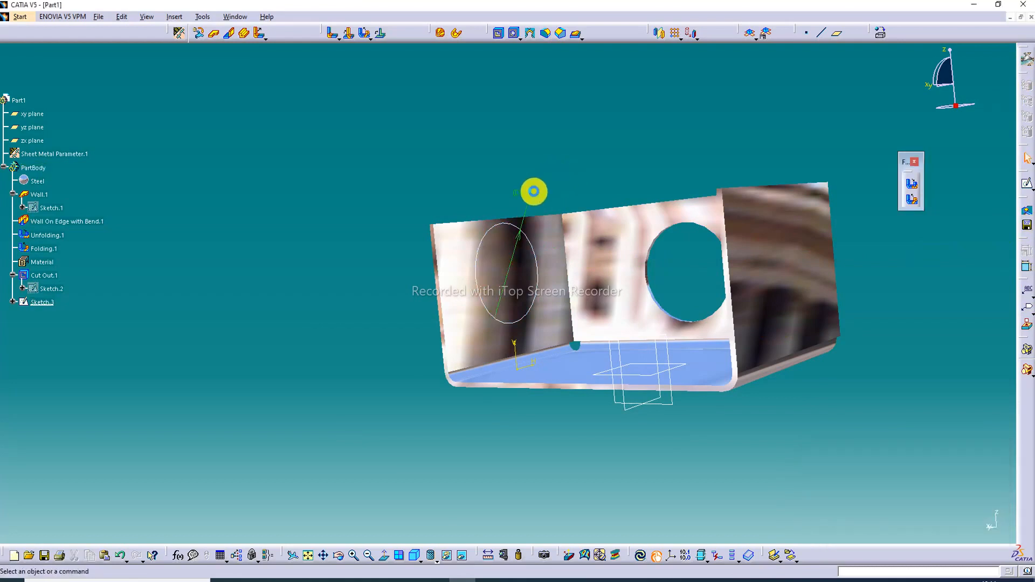
double_click(538, 198)
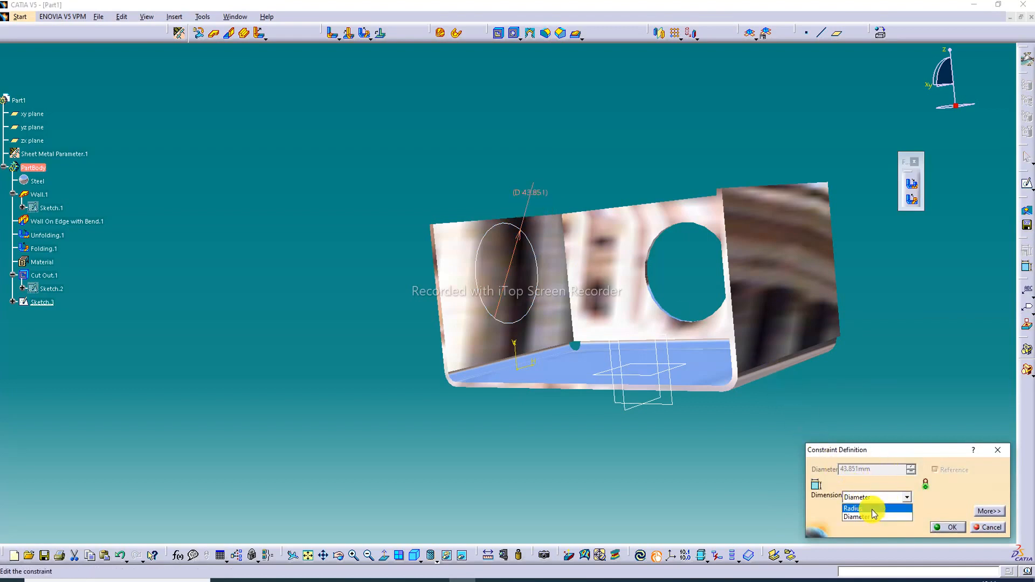
left_click(862, 508)
left_click(1000, 451)
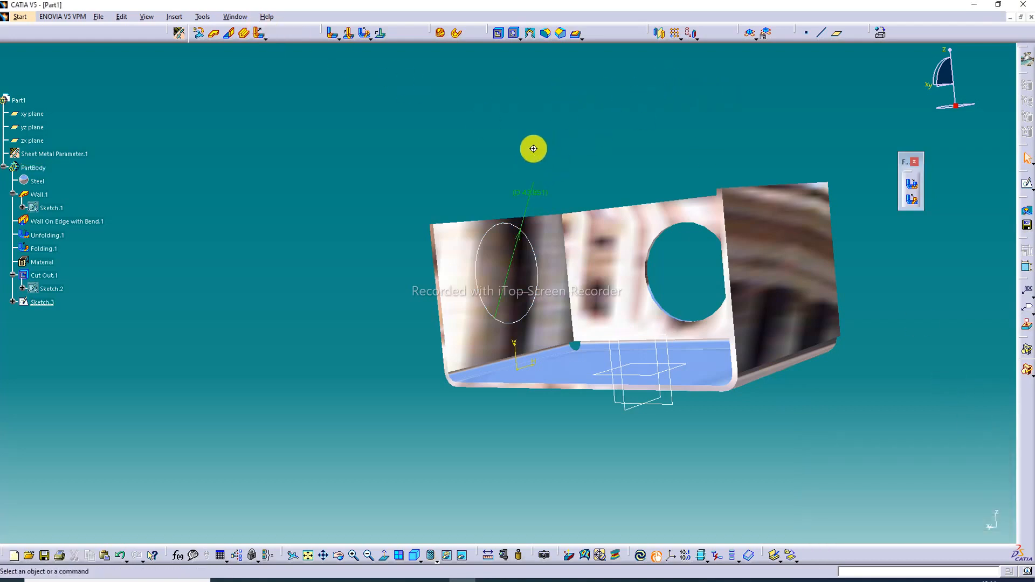
Delete the circle sketch on the short side wall together with all its children.
mouse_move(533, 149)
middle_mouse_down()
mouse_move(647, 194)
mouse_move(744, 270)
mouse_move(651, 262)
mouse_move(601, 212)
mouse_move(567, 232)
middle_mouse_up()
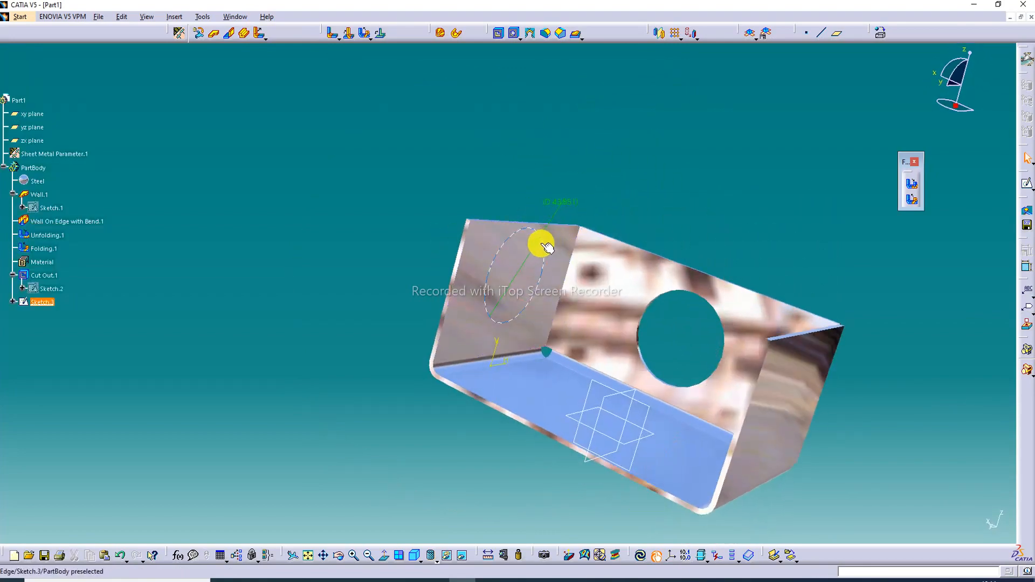
key("Delete")
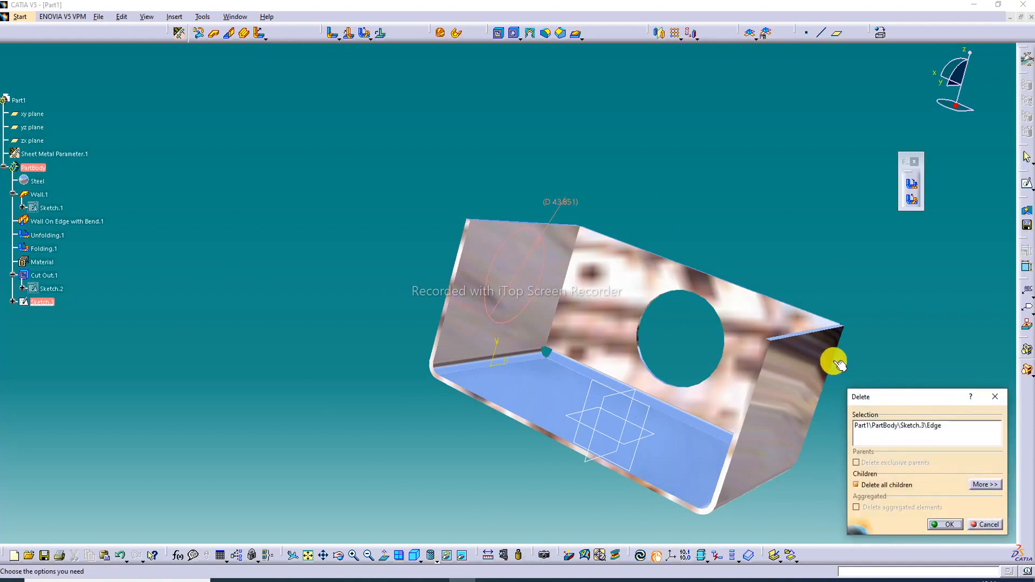
left_click(945, 525)
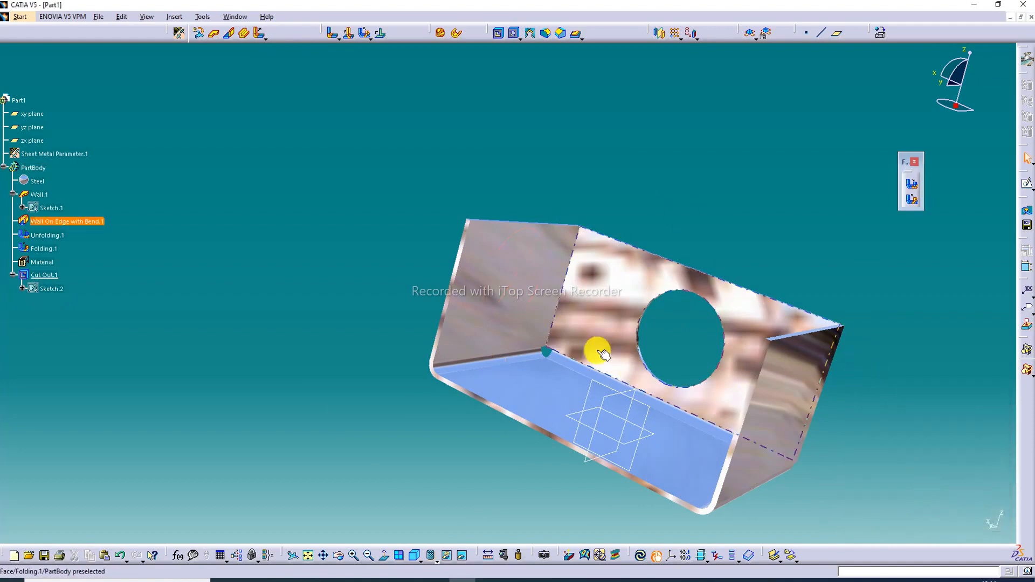
Sketch a circle of about 20 mm radius on the same short side wall's inner face and shift its centre slightly down.
left_click(516, 284)
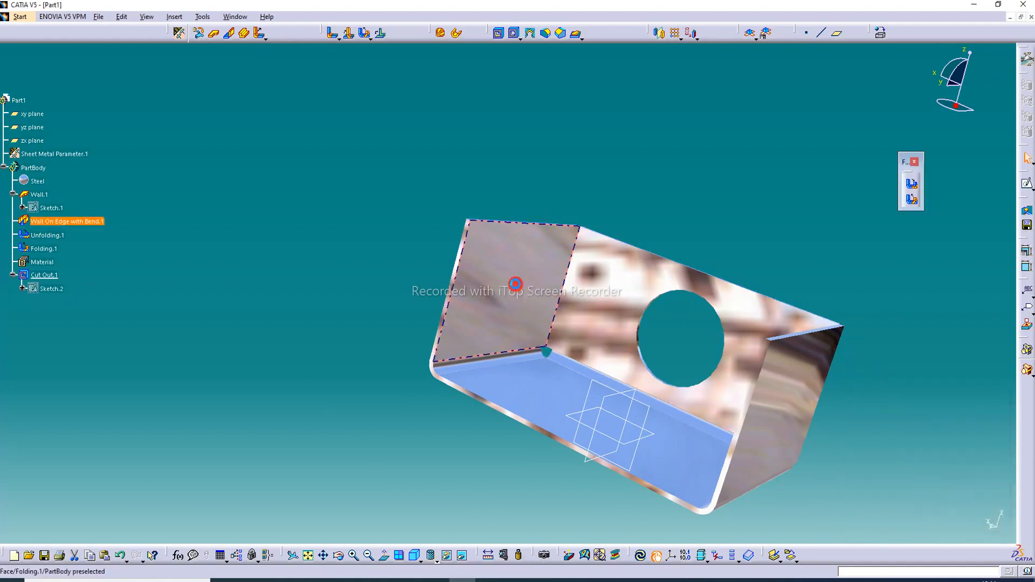
left_click(1017, 182)
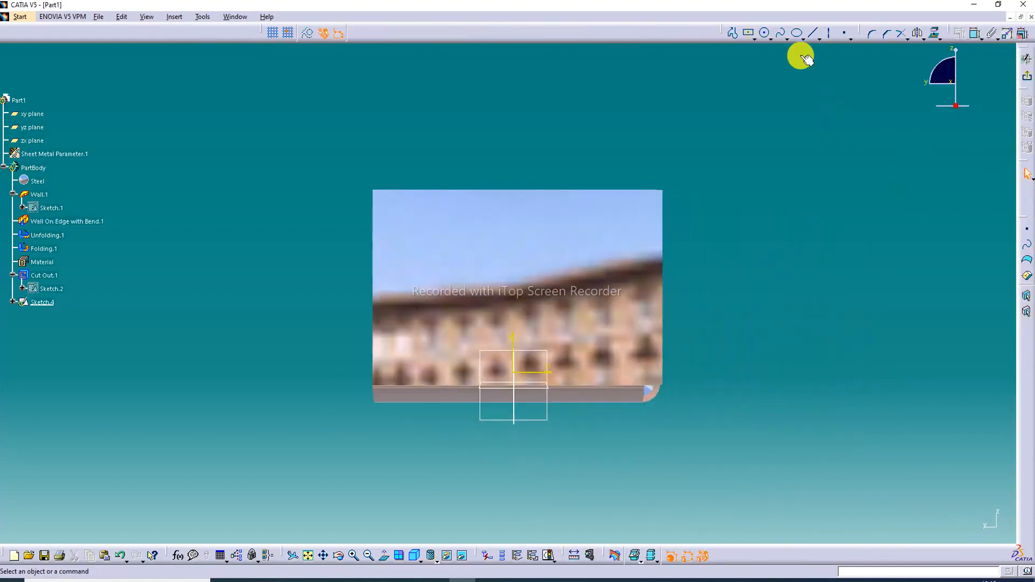
left_click(765, 33)
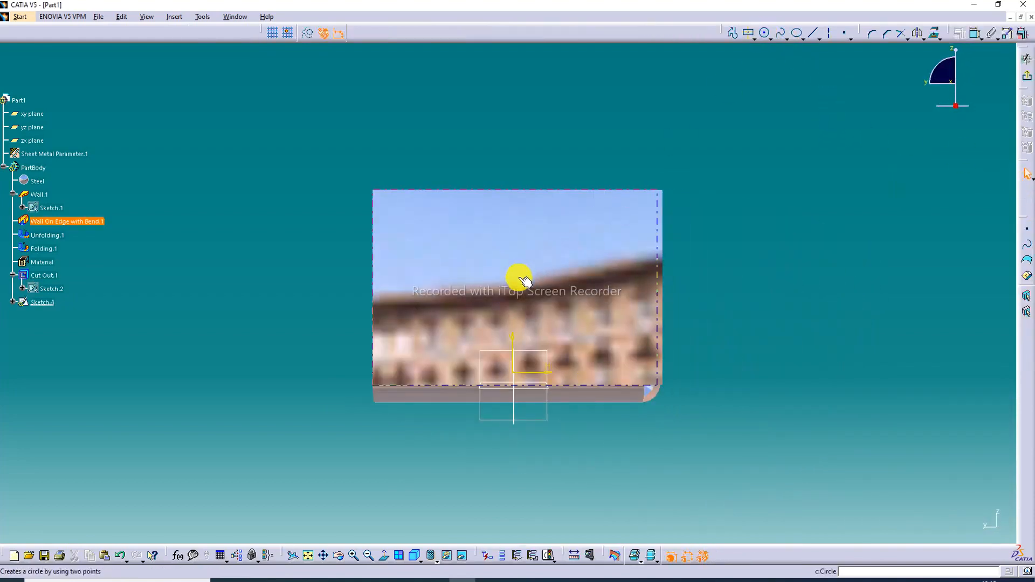
left_click(767, 34)
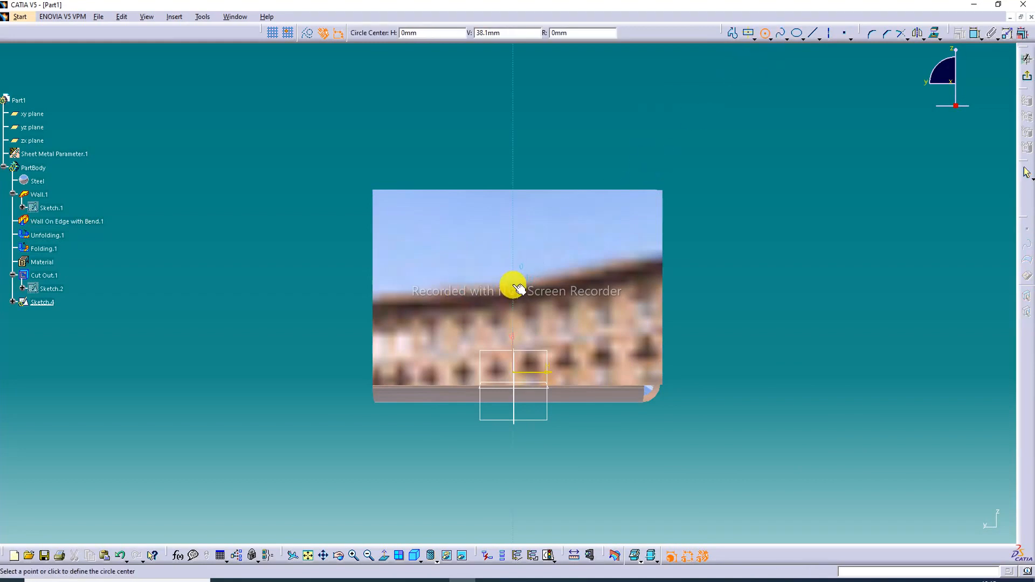
left_click(512, 285)
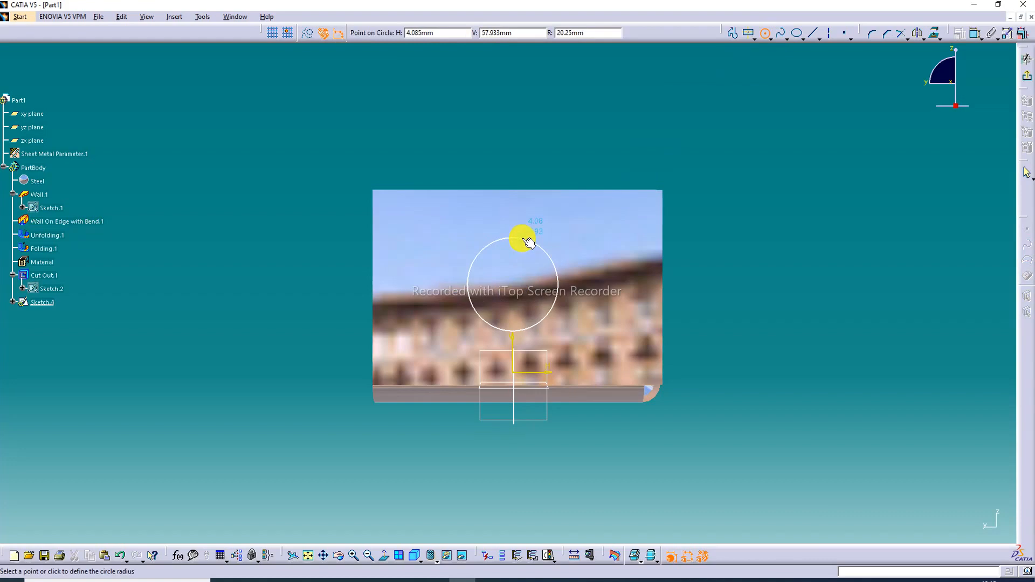
left_click(529, 243)
middle_click_drag(598, 127, 606, 185)
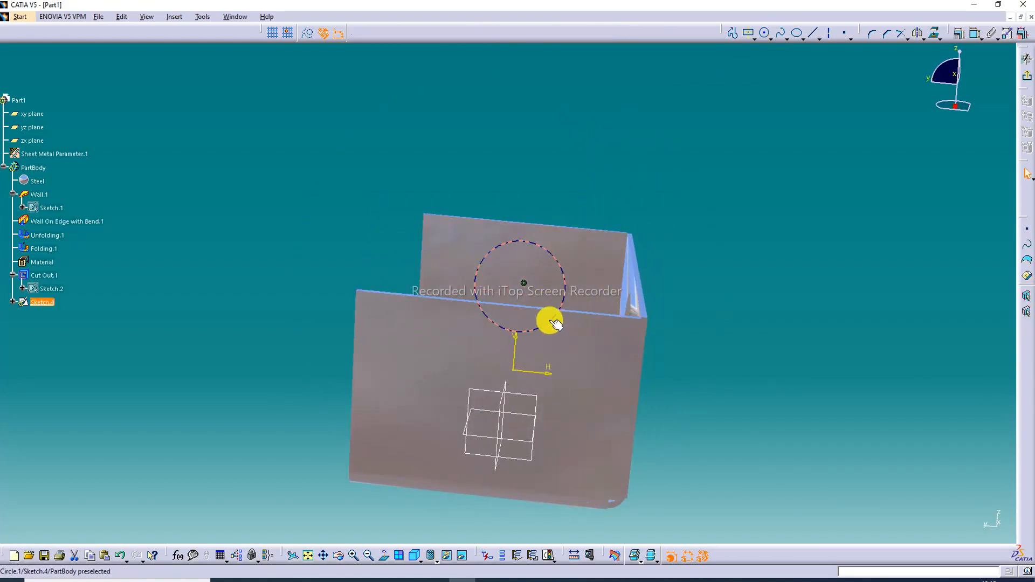
left_click_drag(521, 288, 522, 297)
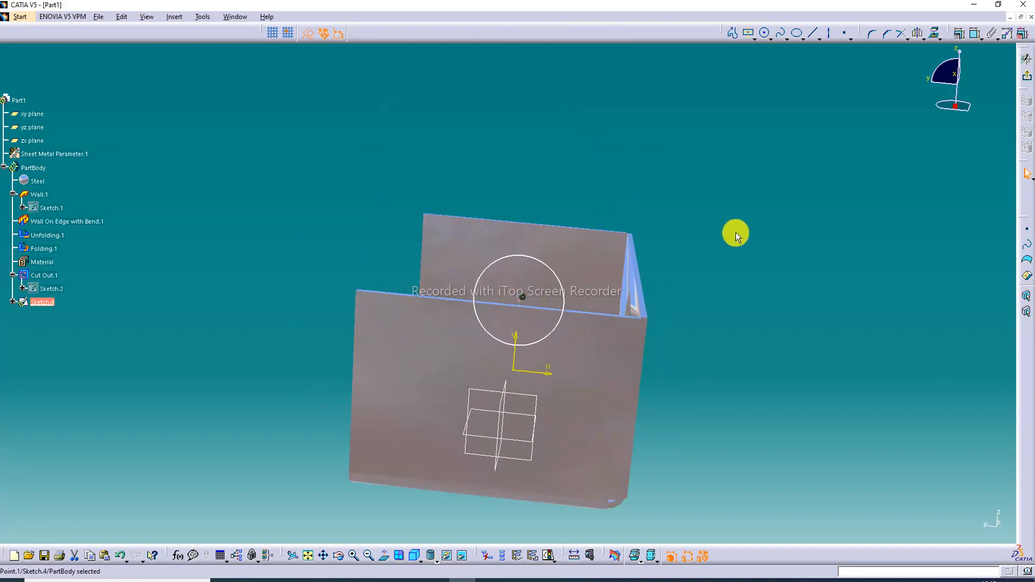
left_click(1029, 78)
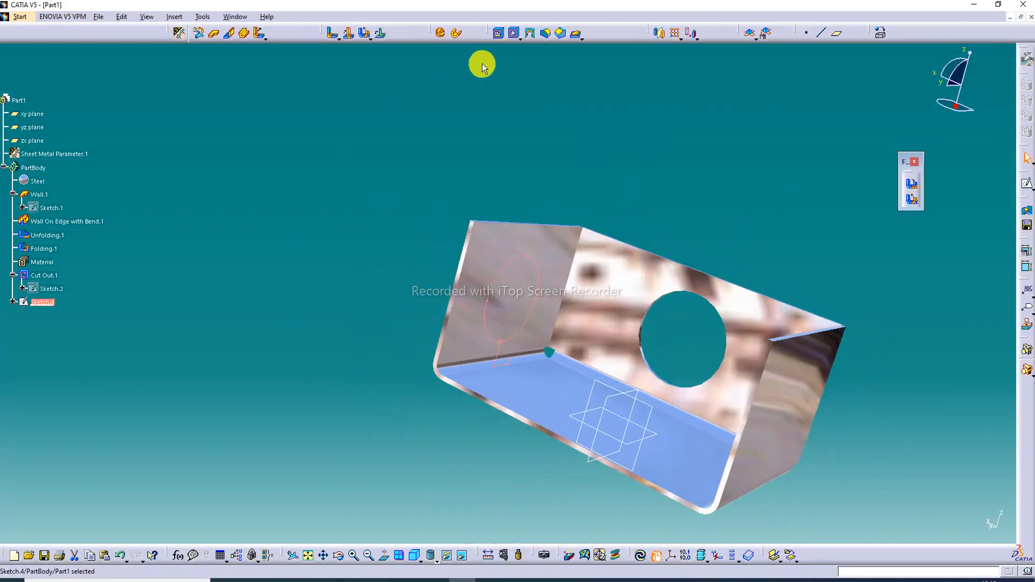
Cut the circle through the short side wall as a Sheetmetal standard cutout with the Up to next limit.
left_click(499, 32)
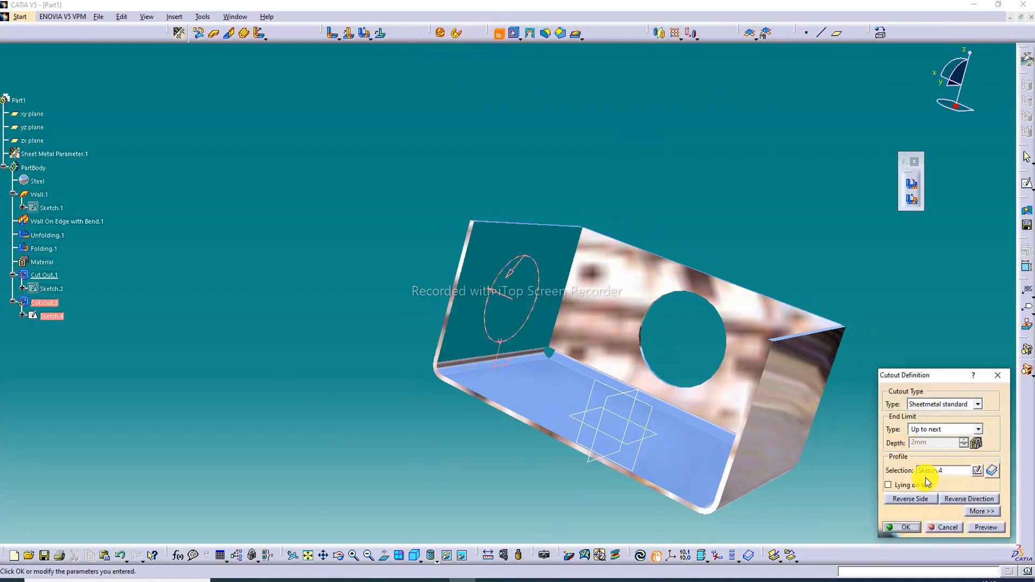
left_click(971, 528)
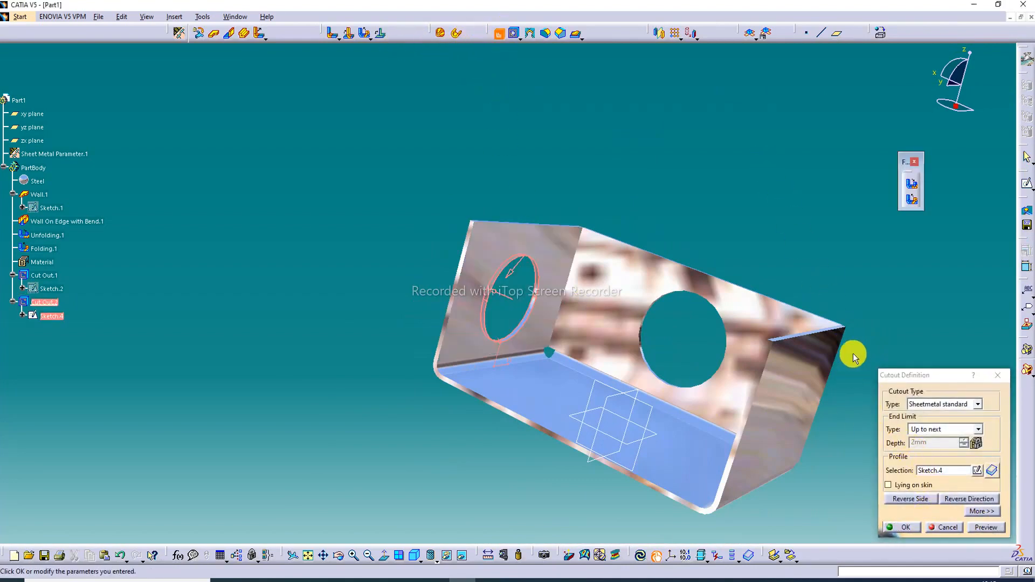
left_click(907, 527)
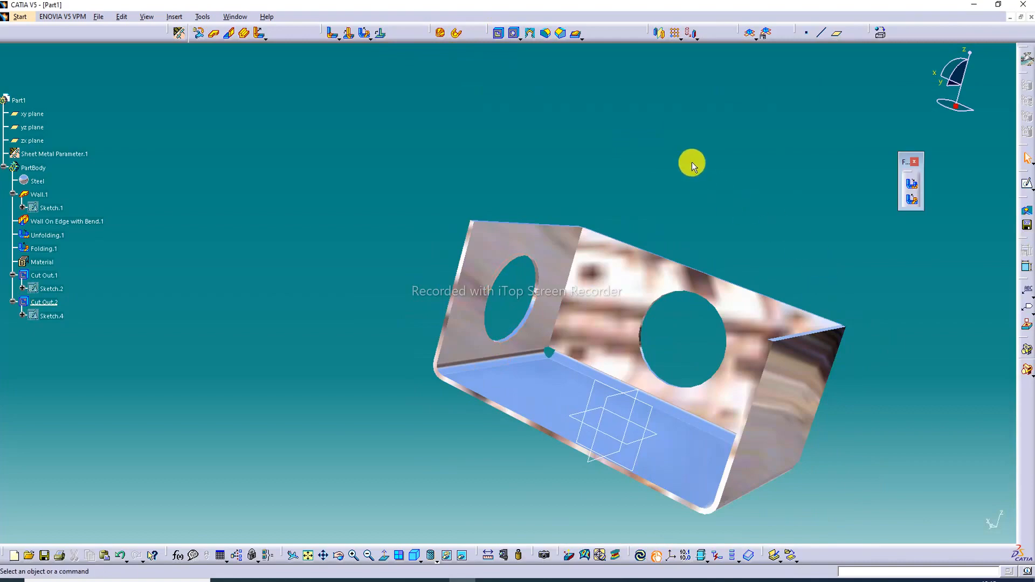
Sketch a circle of about 19 mm radius on the inner face of the uncut short side wall.
middle_click_drag(691, 162, 645, 205)
middle_click_drag(579, 133, 471, 377)
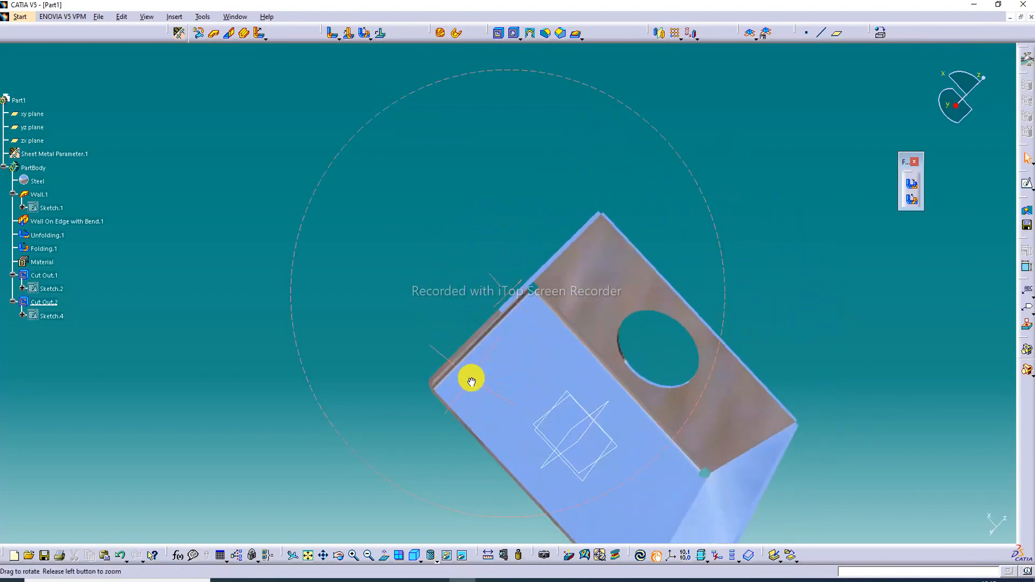
middle_click_drag(639, 422, 492, 178)
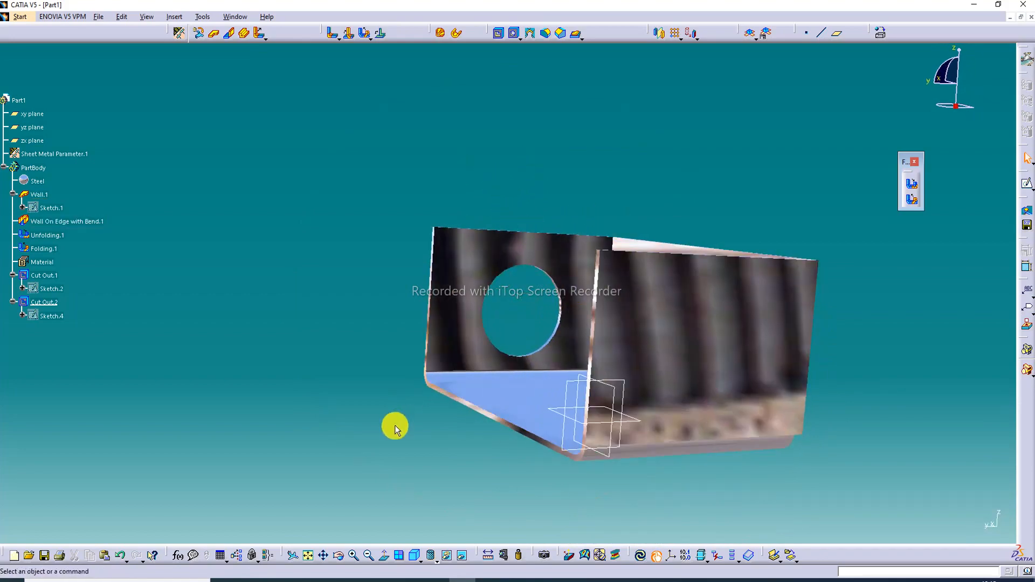
left_click(417, 556)
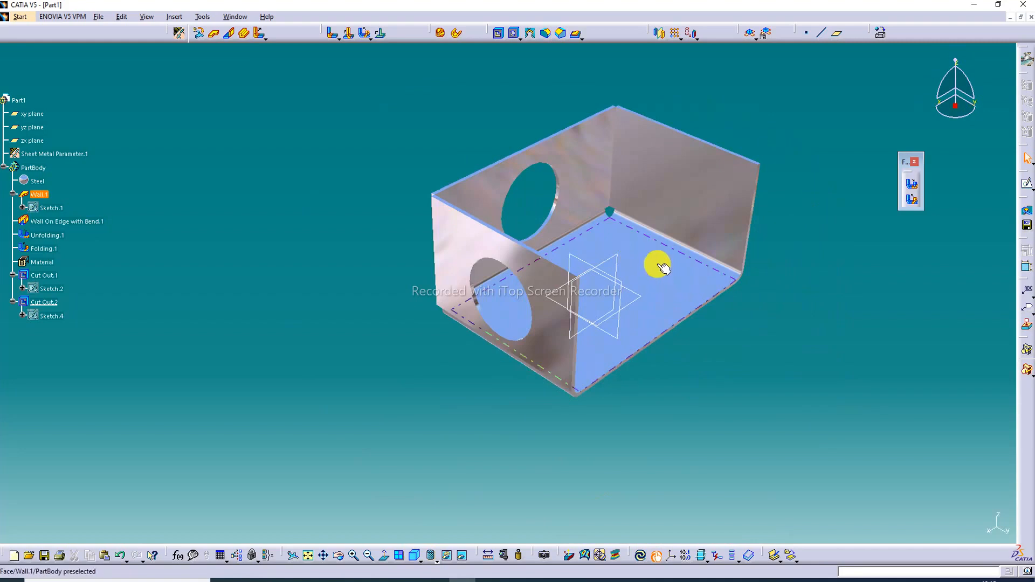
left_click(678, 222)
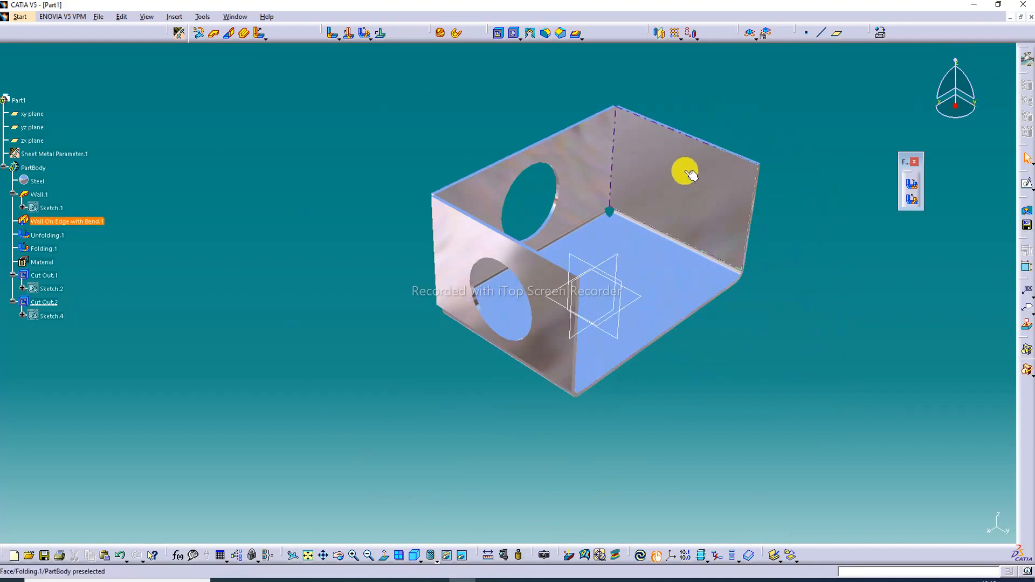
left_click(1027, 186)
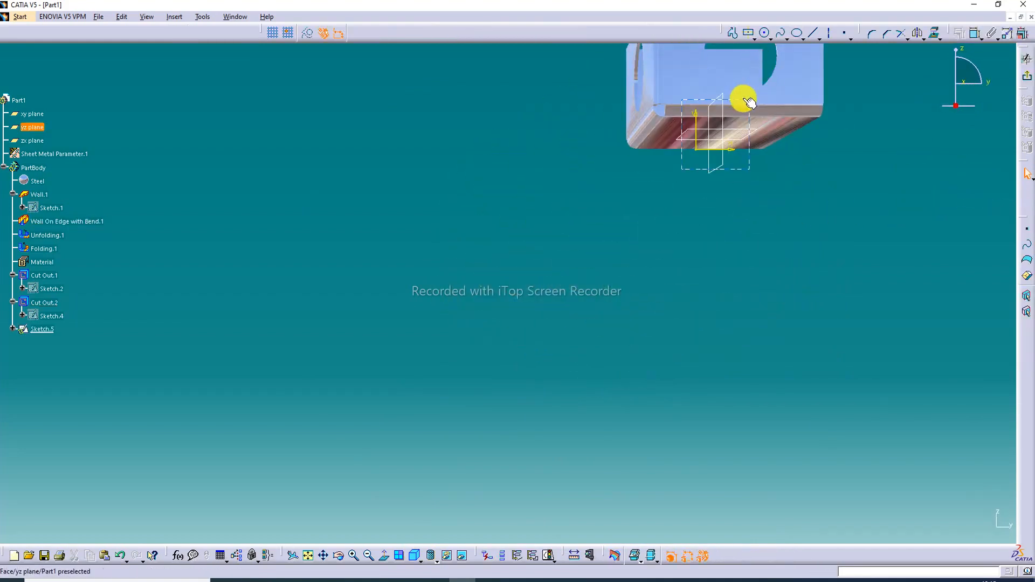
middle_click_drag(744, 98, 655, 251)
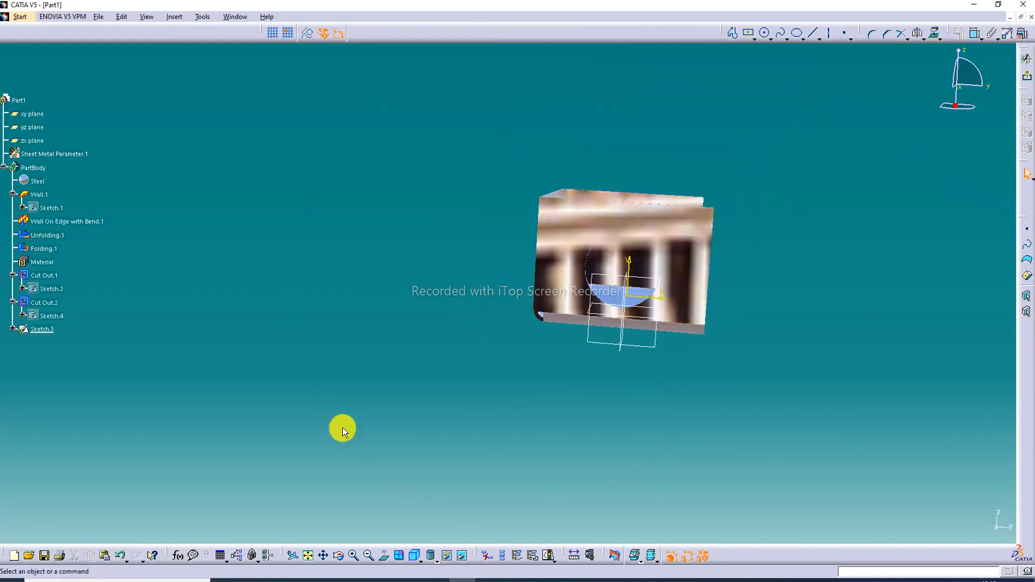
left_click(309, 557)
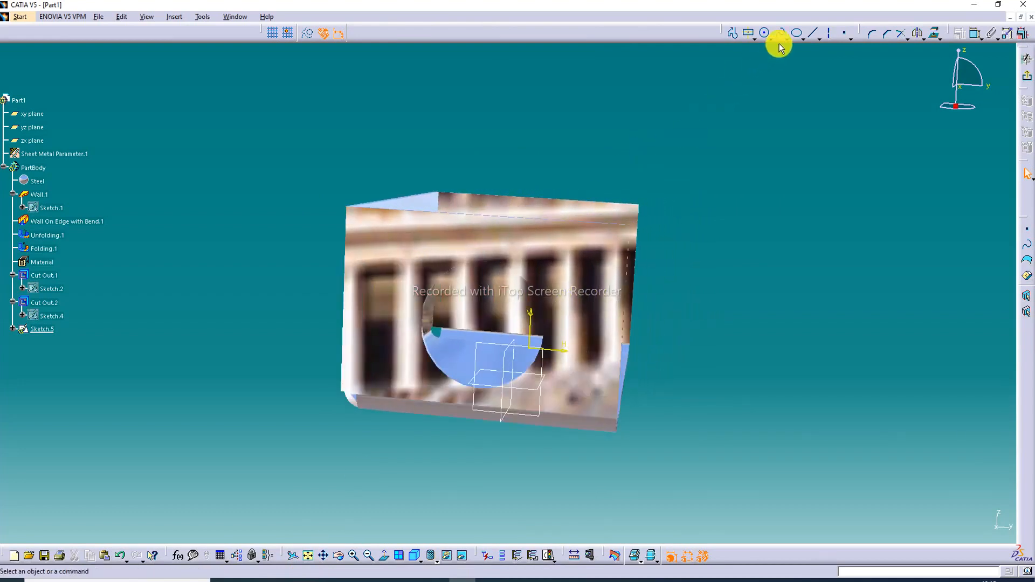
left_click(764, 32)
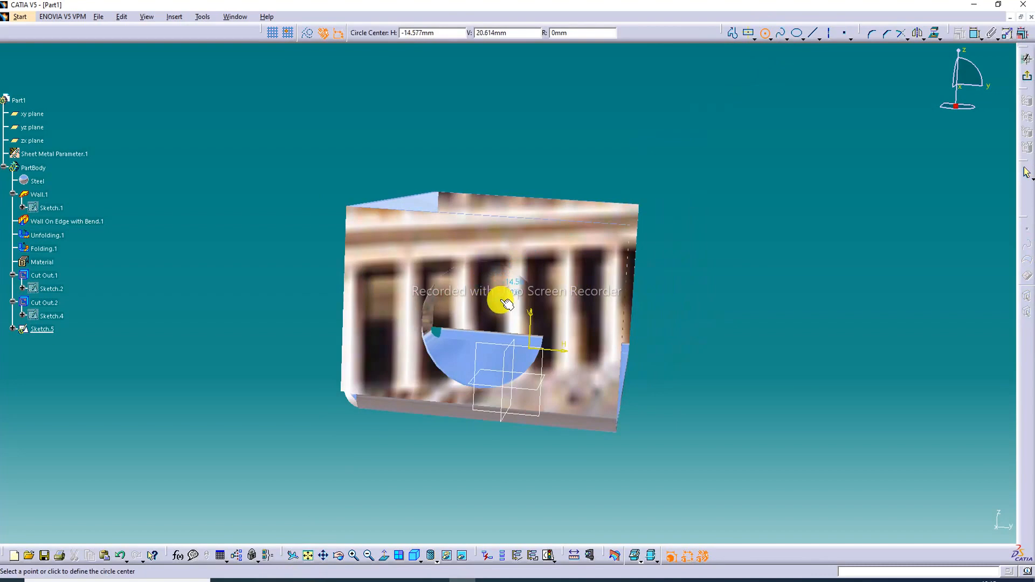
left_click(500, 298)
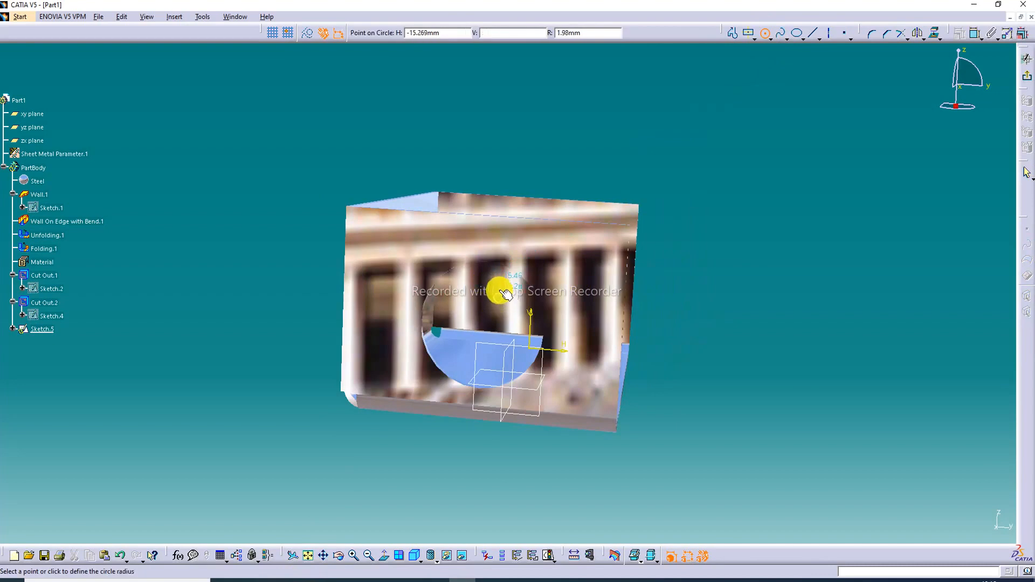
left_click(514, 266)
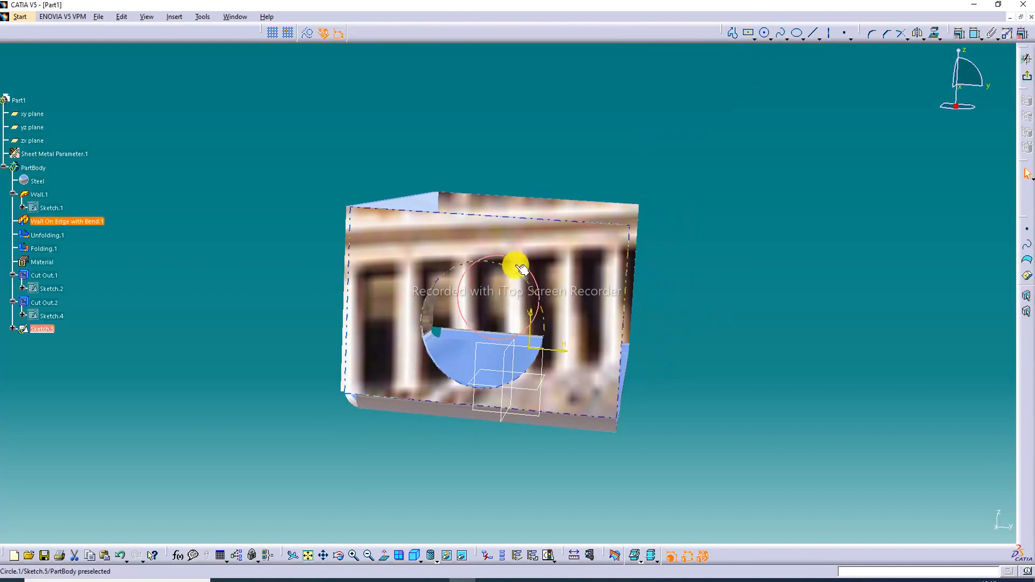
left_click(1023, 92)
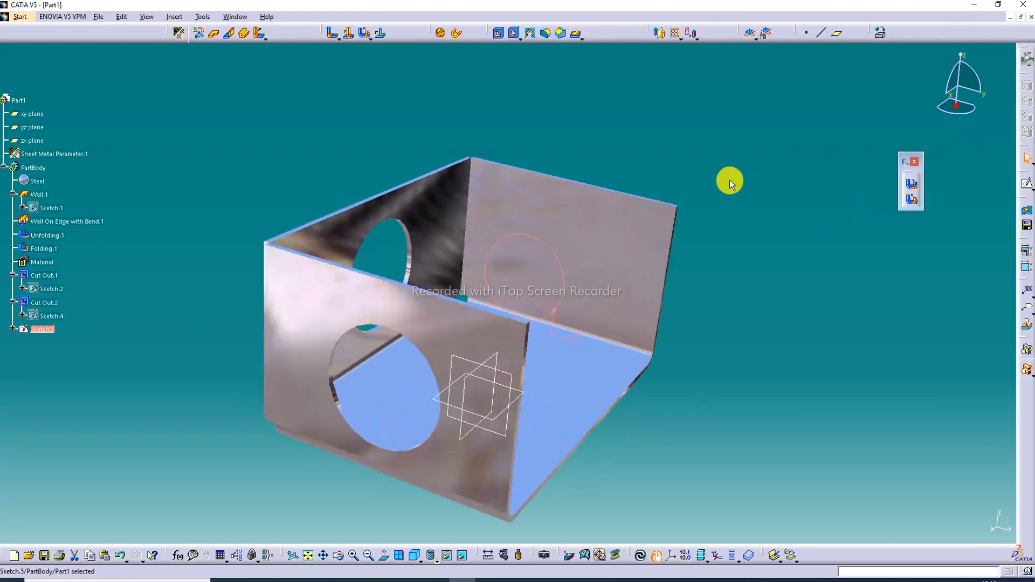
Reopen the new circle's sketch and move the circle to about the middle of the wall.
mouse_move(525, 285)
left_mouse_down()
mouse_move(529, 270)
mouse_move(514, 298)
left_mouse_up()
middle_click_drag(511, 297, 432, 351)
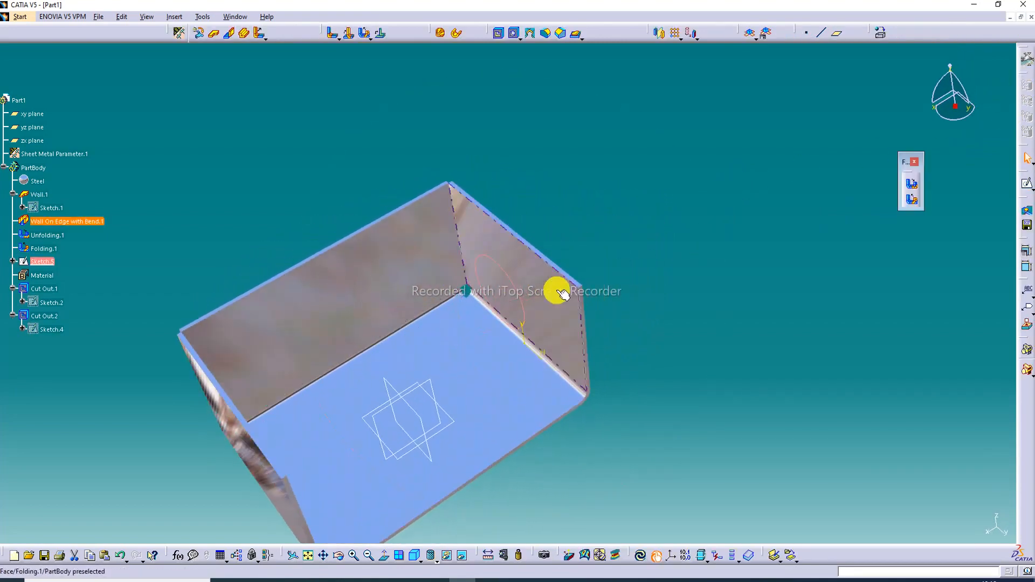
mouse_move(574, 273)
middle_mouse_down()
mouse_move(445, 337)
mouse_move(302, 372)
mouse_move(370, 341)
middle_mouse_up()
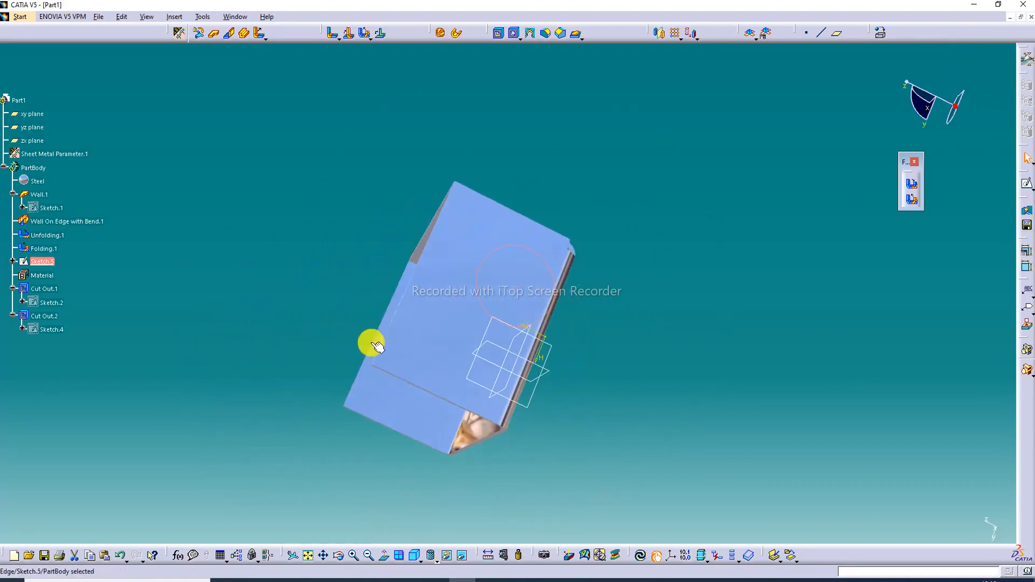
right_click(488, 263)
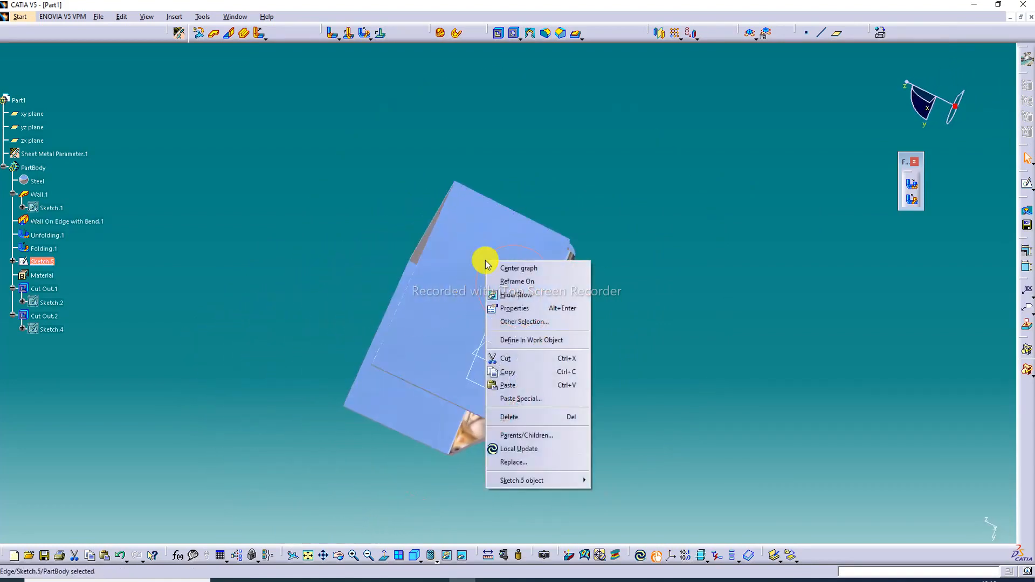
mouse_move(534, 480)
left_click(607, 479)
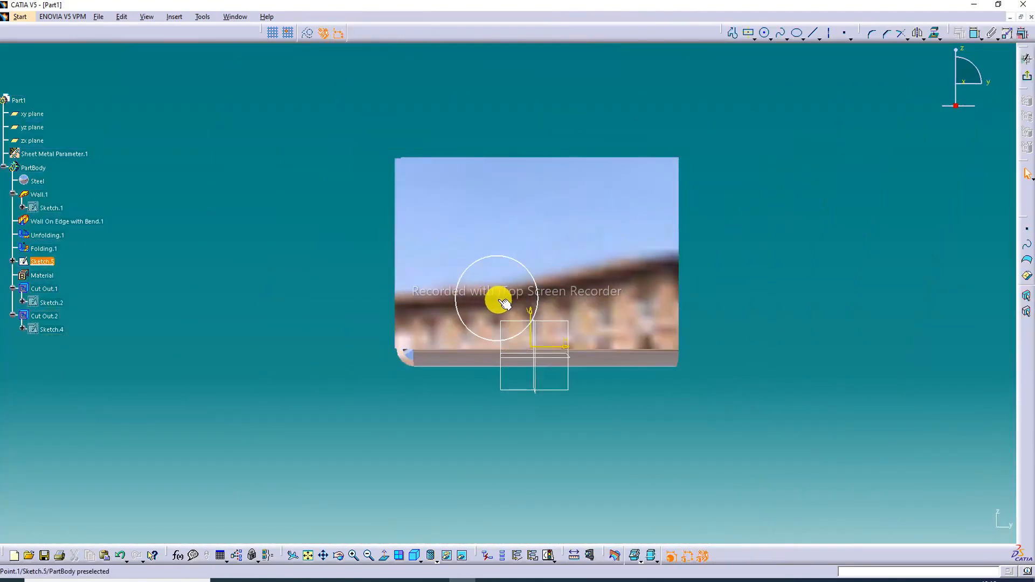
mouse_move(513, 279)
left_mouse_down()
mouse_move(527, 252)
mouse_move(534, 256)
left_mouse_up()
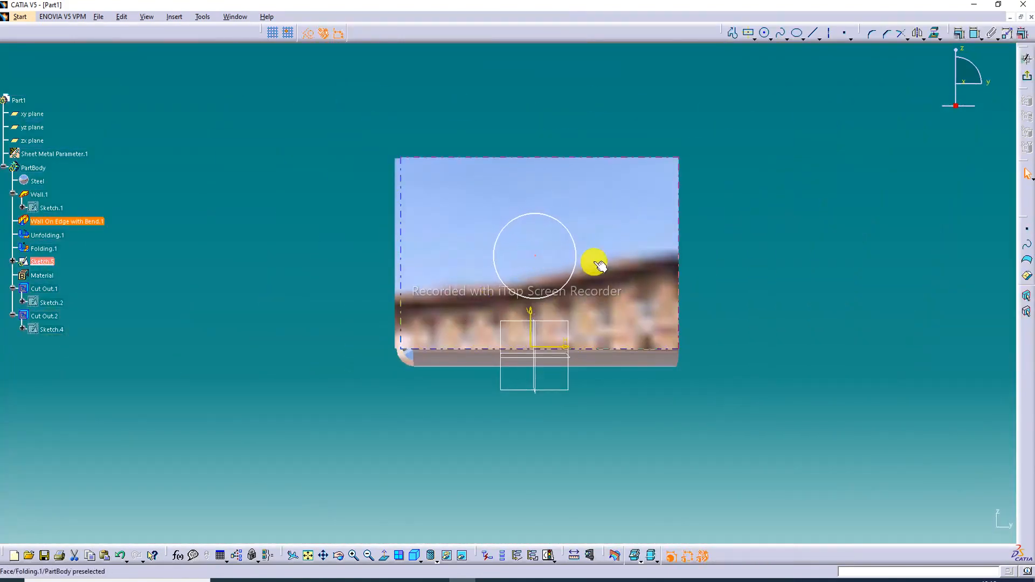
Add a radius dimension to the circle, set it to 20 mm, enlarge it to 25 mm and leave the sketch.
left_click(976, 36)
left_click(566, 224)
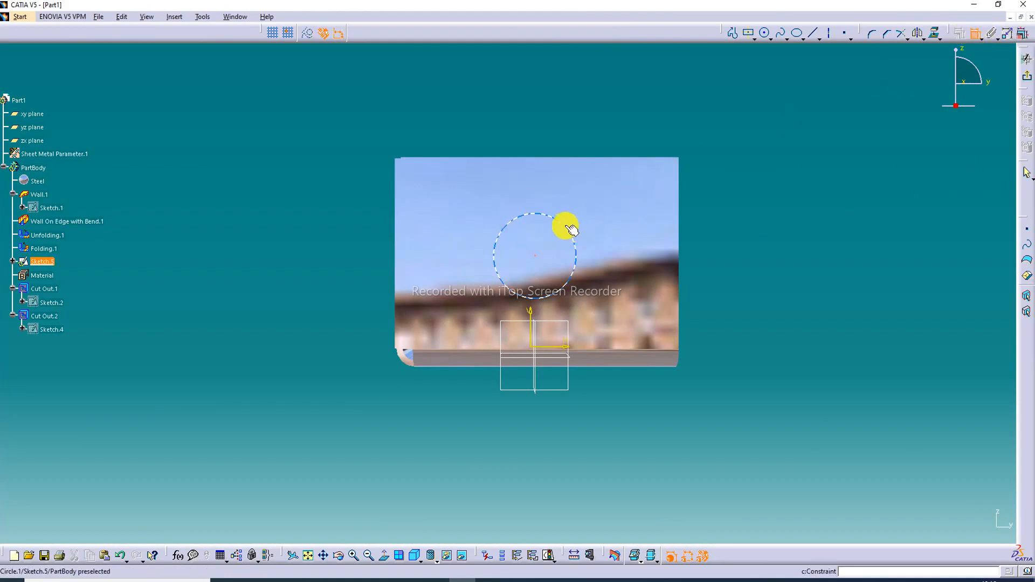
left_click(610, 121)
double_click(610, 122)
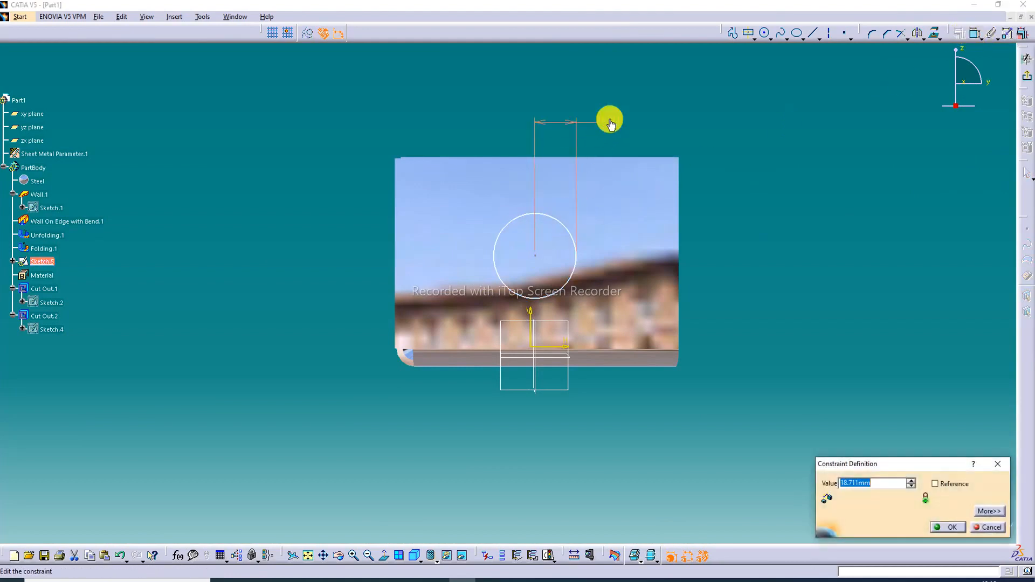
key("Return")
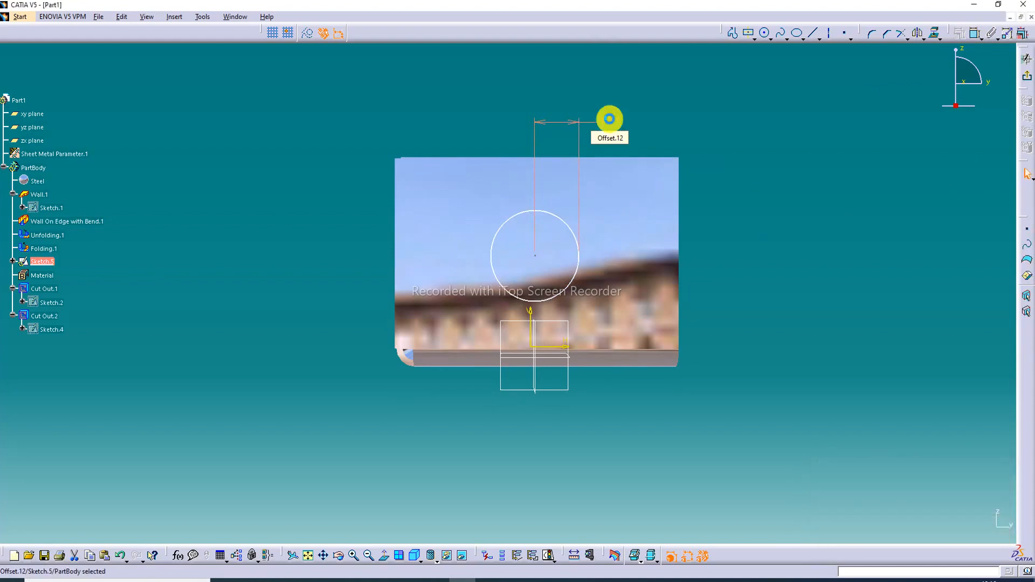
double_click(611, 122)
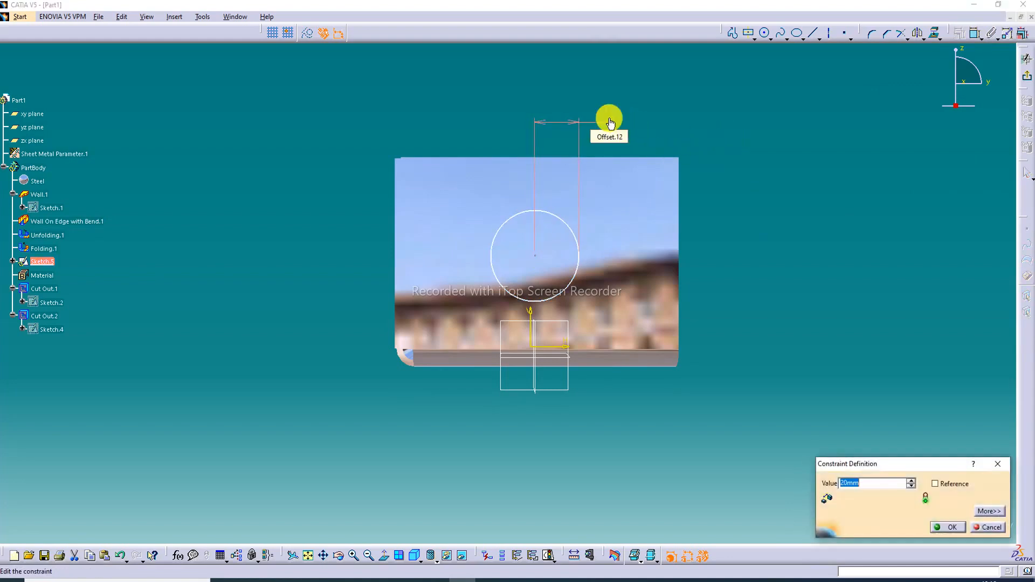
key("Return")
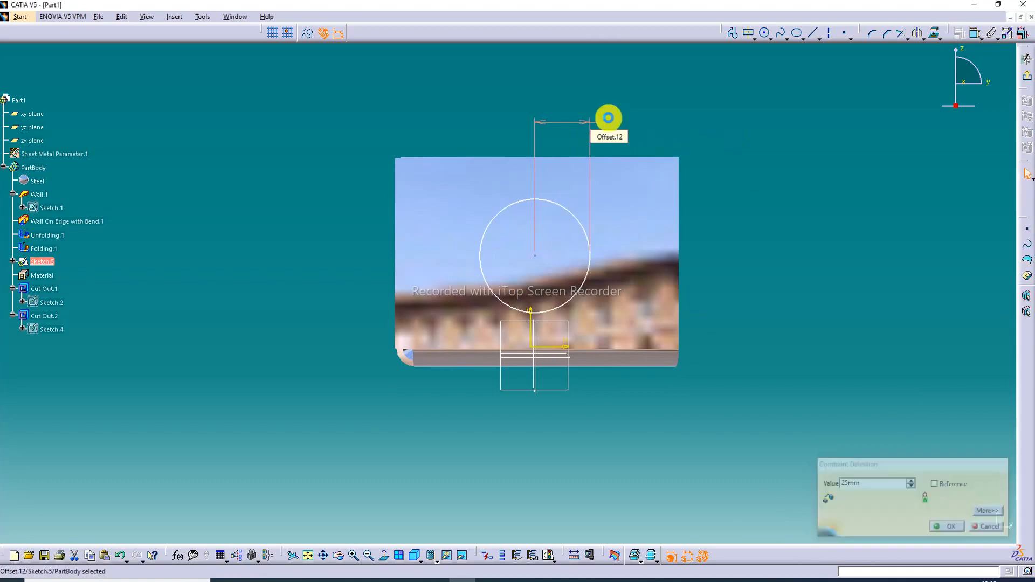
left_click(1026, 78)
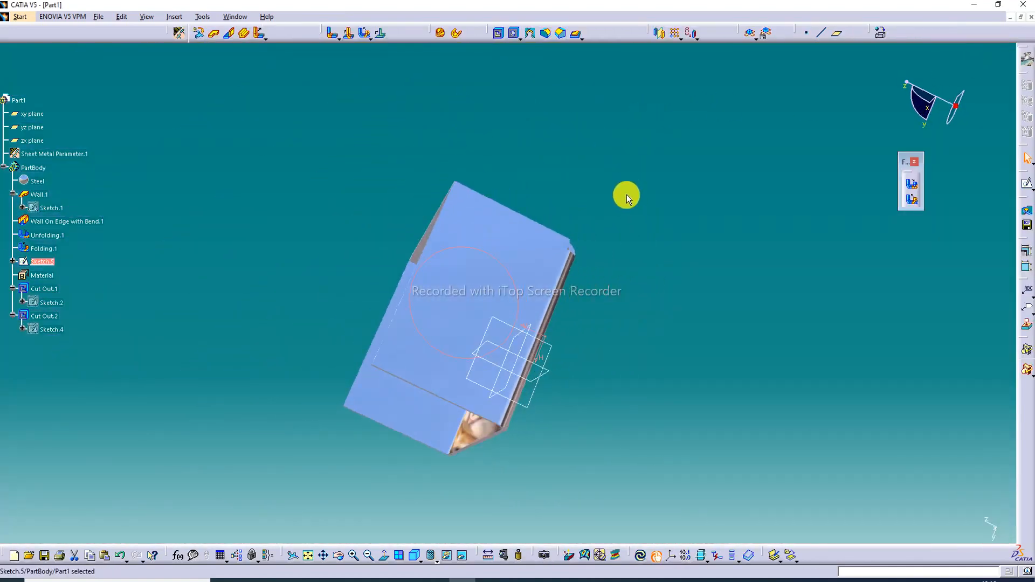
Edit the circle sketch again and set the radius back to 20 mm.
mouse_move(627, 197)
middle_mouse_down()
mouse_move(726, 229)
mouse_move(790, 213)
mouse_move(636, 251)
middle_mouse_up()
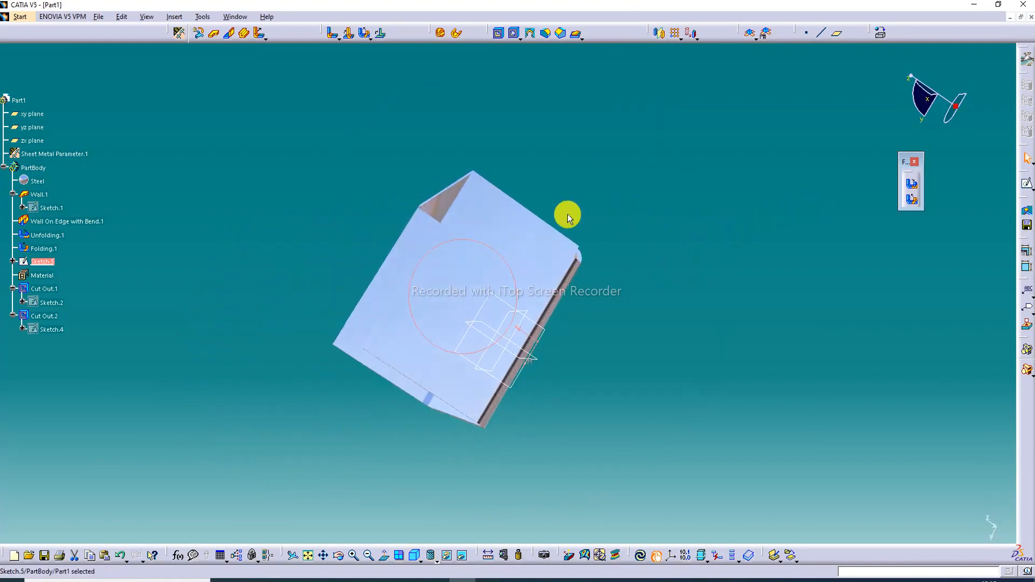
right_click(489, 246)
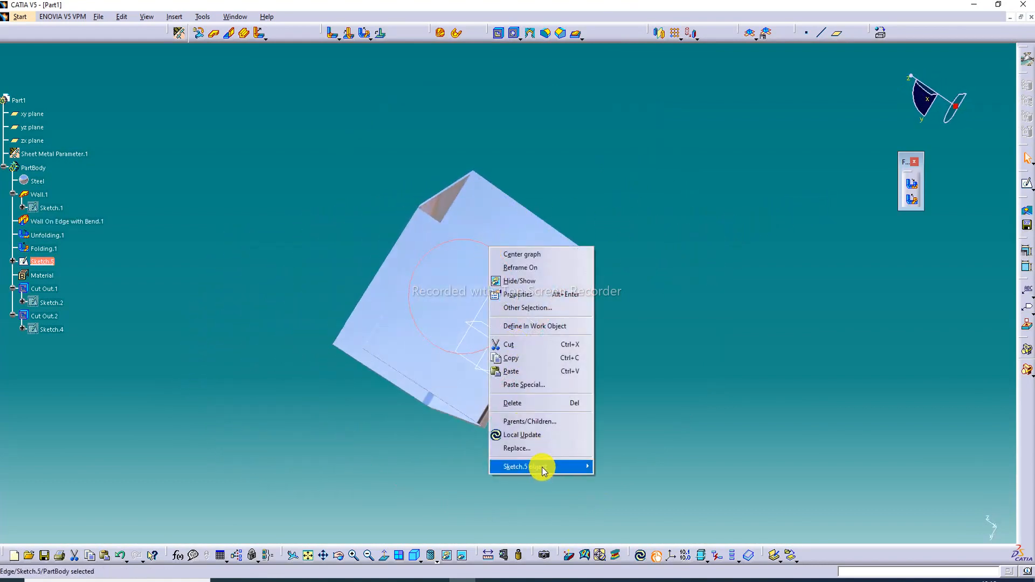
mouse_move(542, 467)
left_click(620, 467)
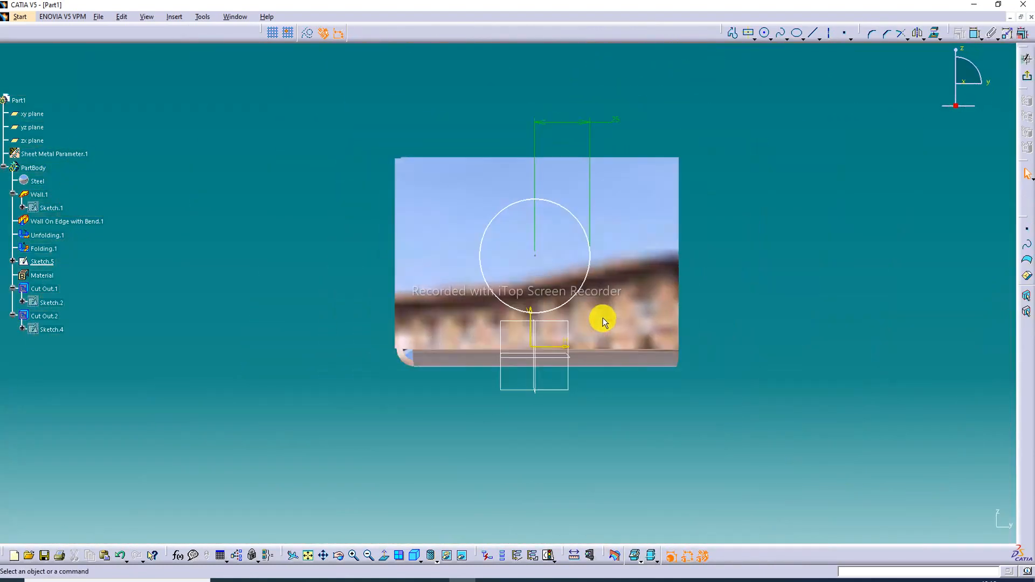
double_click(619, 120)
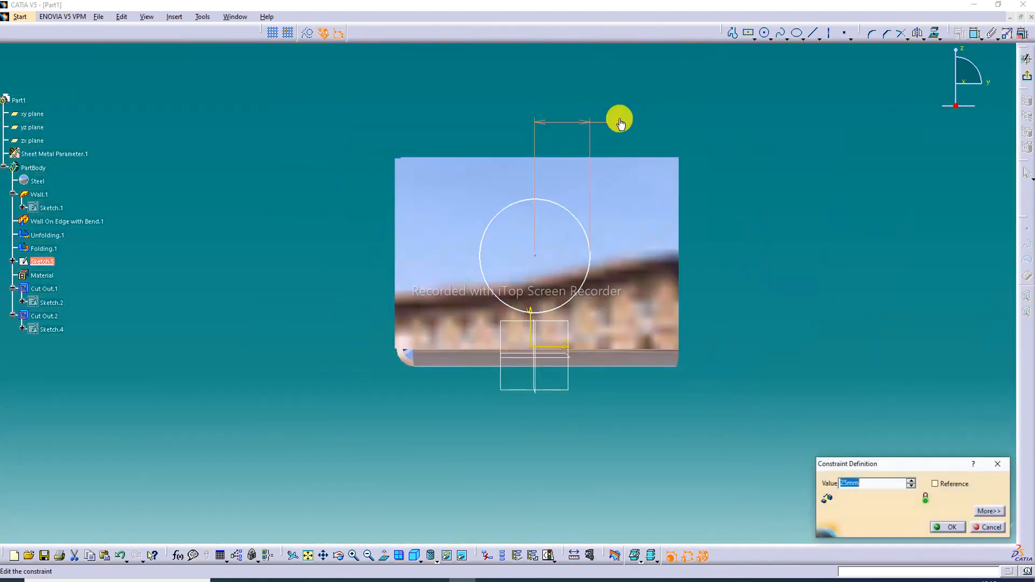
type("20")
key("Return")
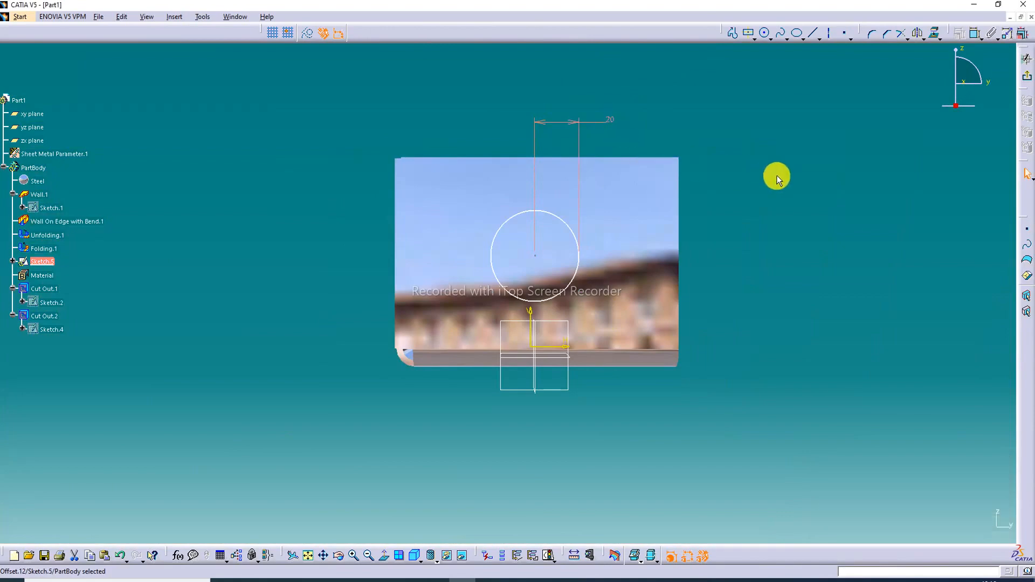
left_click(1028, 76)
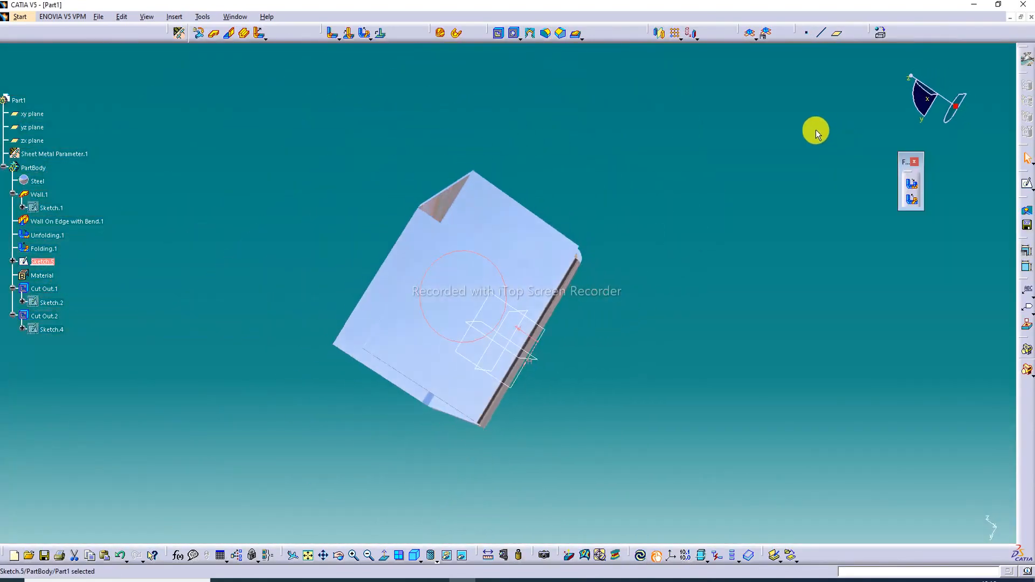
Try to cut the 20 mm radius circle through the short side wall as a Sheetmetal standard cutout with the Up to next limit.
left_click(499, 33)
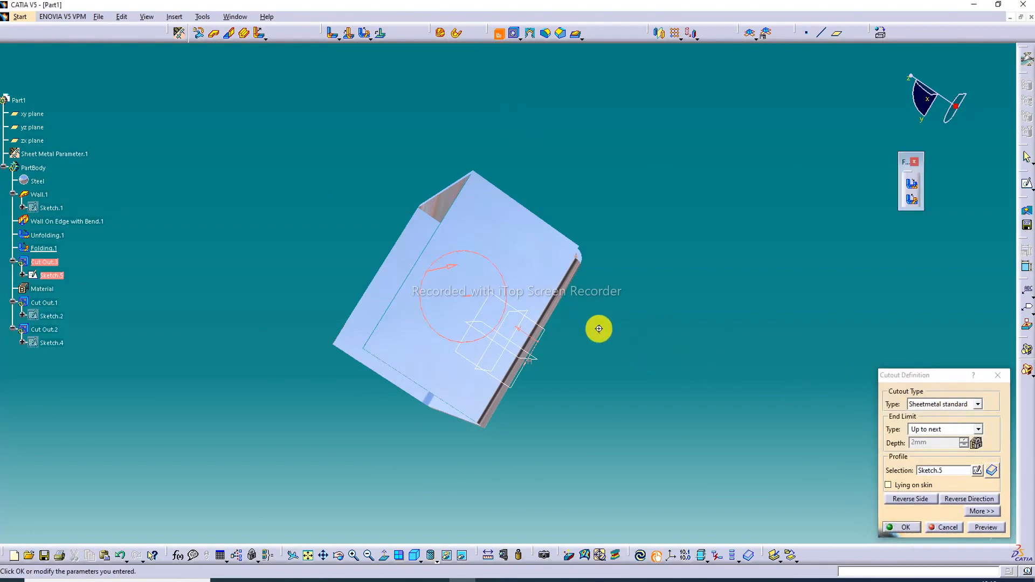
middle_click_drag(598, 328, 732, 225)
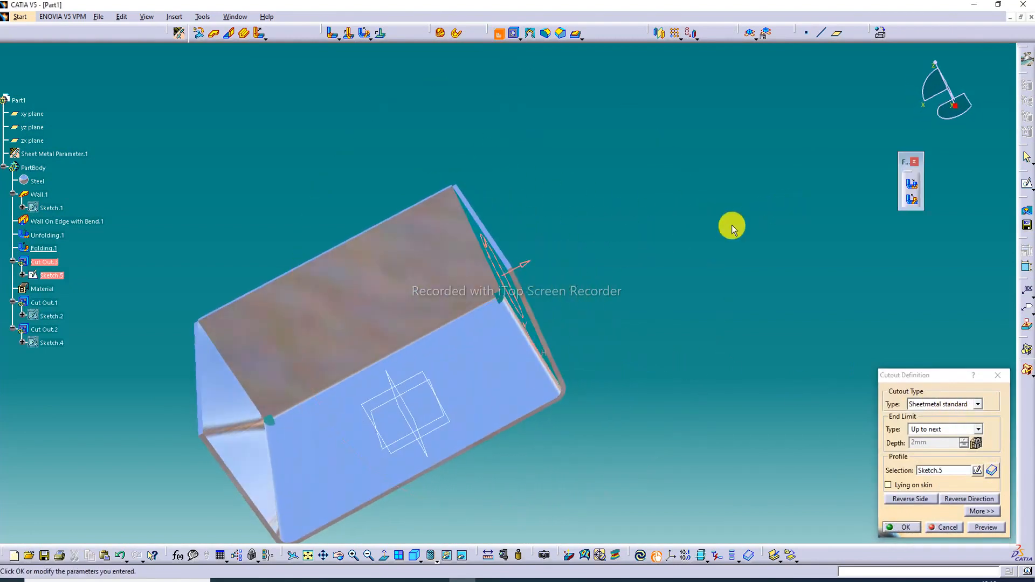
middle_click_drag(571, 261, 540, 330)
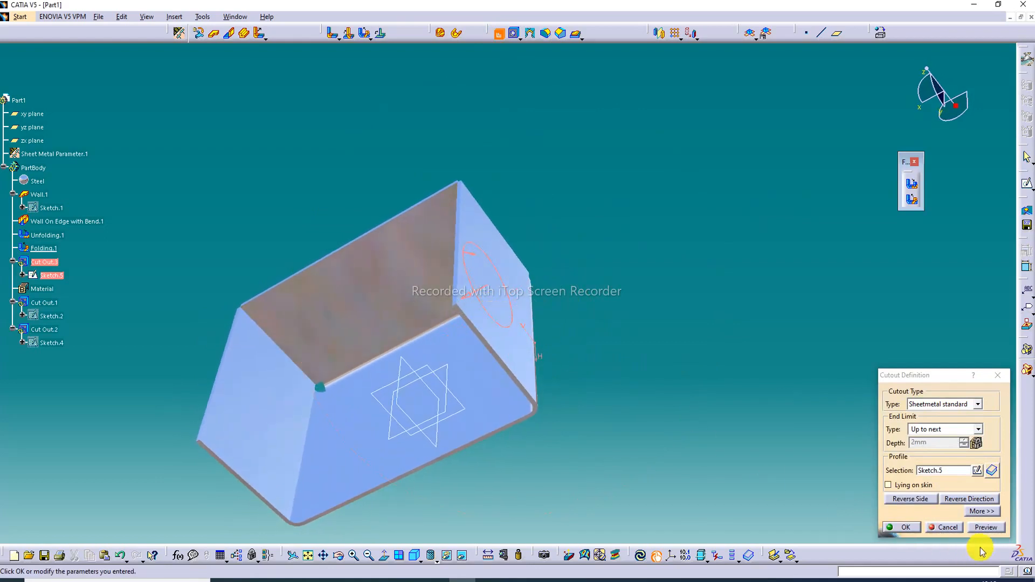
left_click(983, 527)
left_click(908, 529)
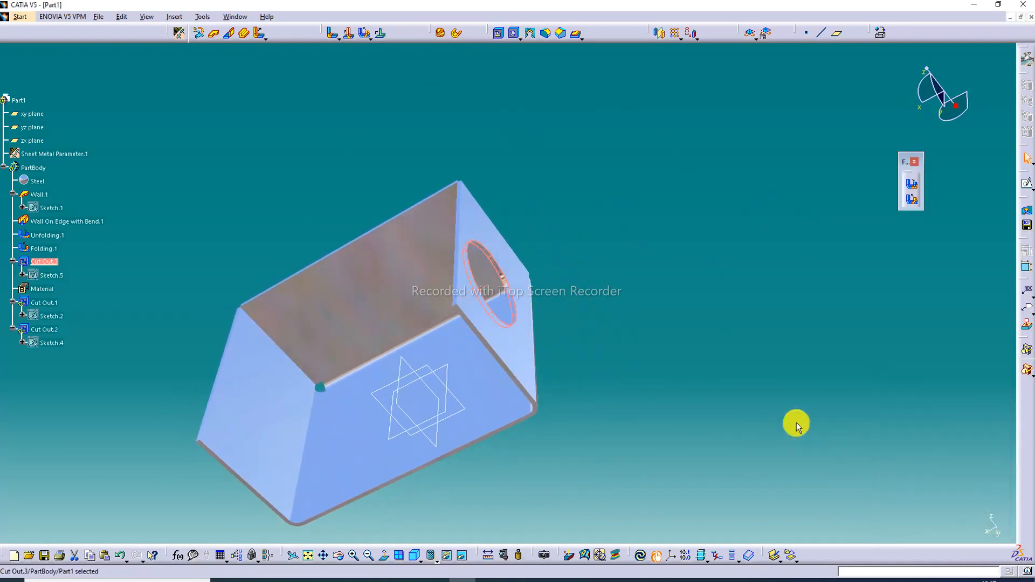
Undo the last cutout together with the preceding edits to its circle sketch.
middle_click_drag(367, 180, 377, 213)
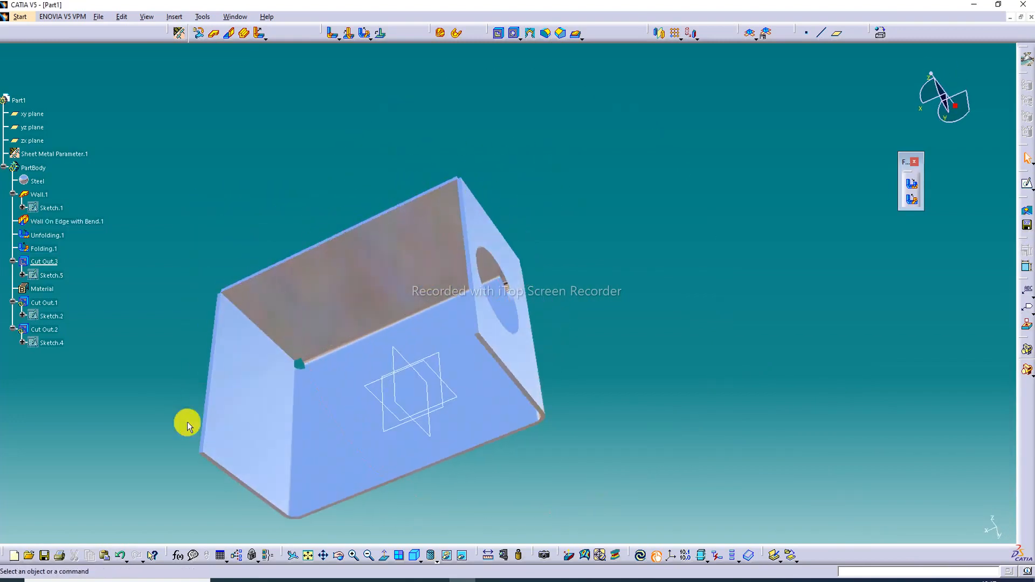
left_click(124, 557)
left_click(124, 557)
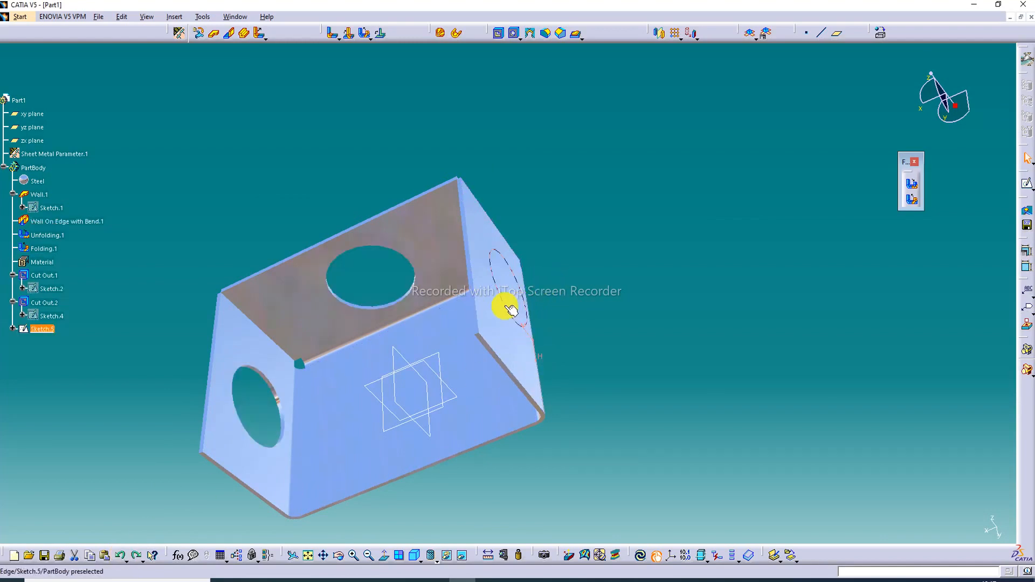
Cut the circle sketch through the remaining short side wall as a Sheetmetal standard cutout with the Up to next limit.
left_click(504, 33)
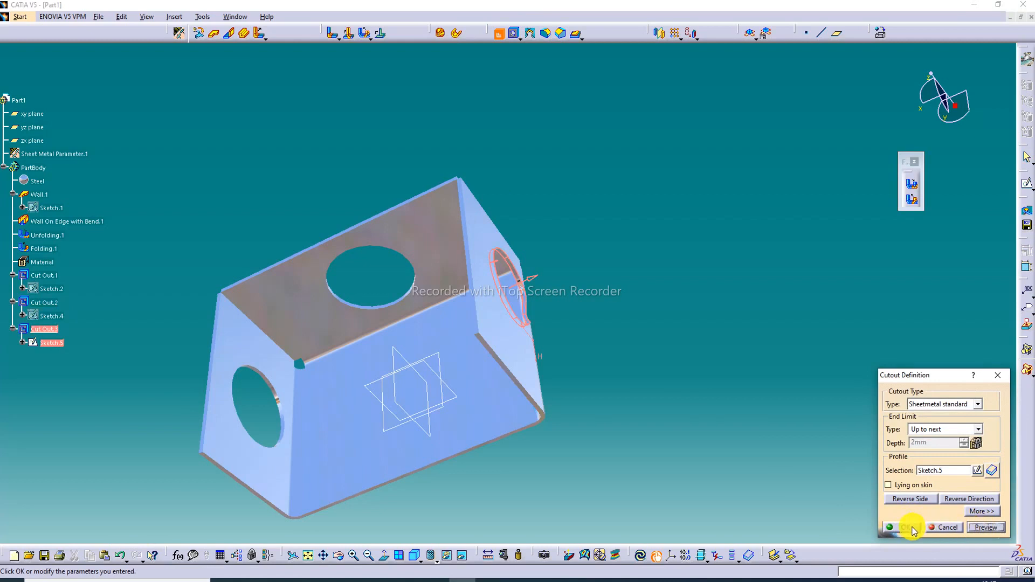
left_click(902, 528)
middle_click_drag(358, 260, 545, 192)
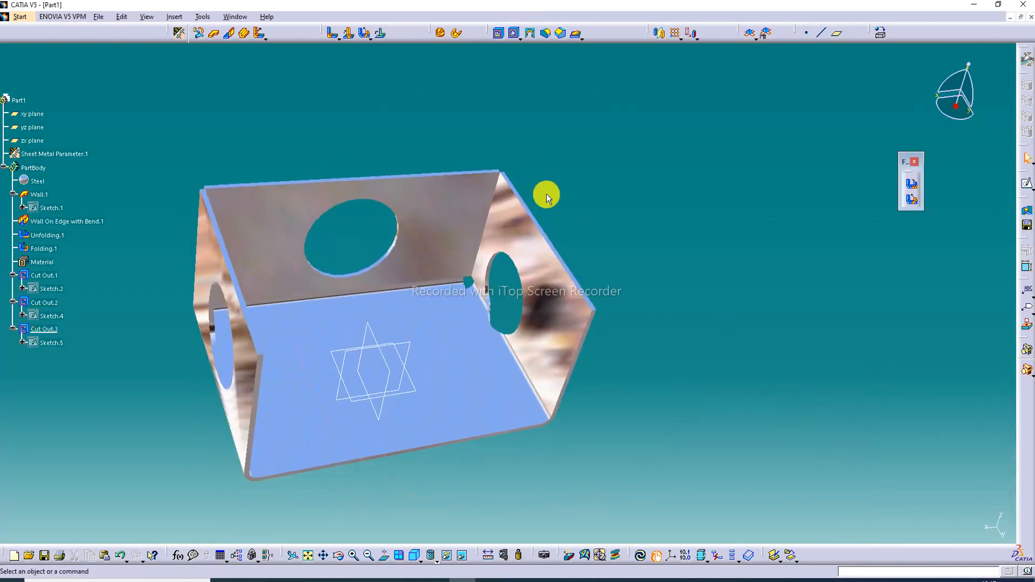
middle_click_drag(394, 299, 500, 154)
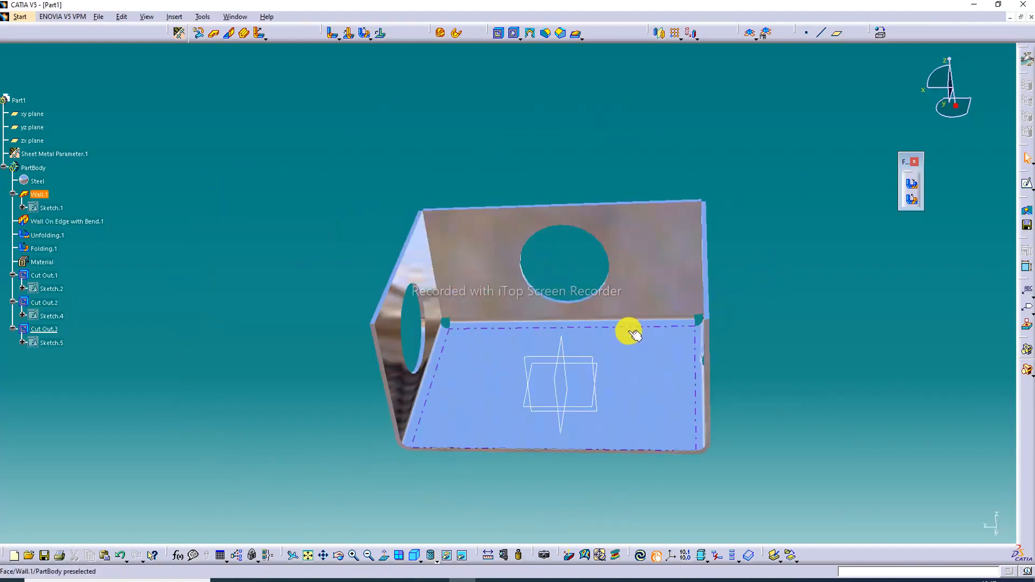
Unfold the tray flat with the base wall as the reference face and the three wall bends as the unfold faces.
middle_click_drag(626, 330, 685, 291)
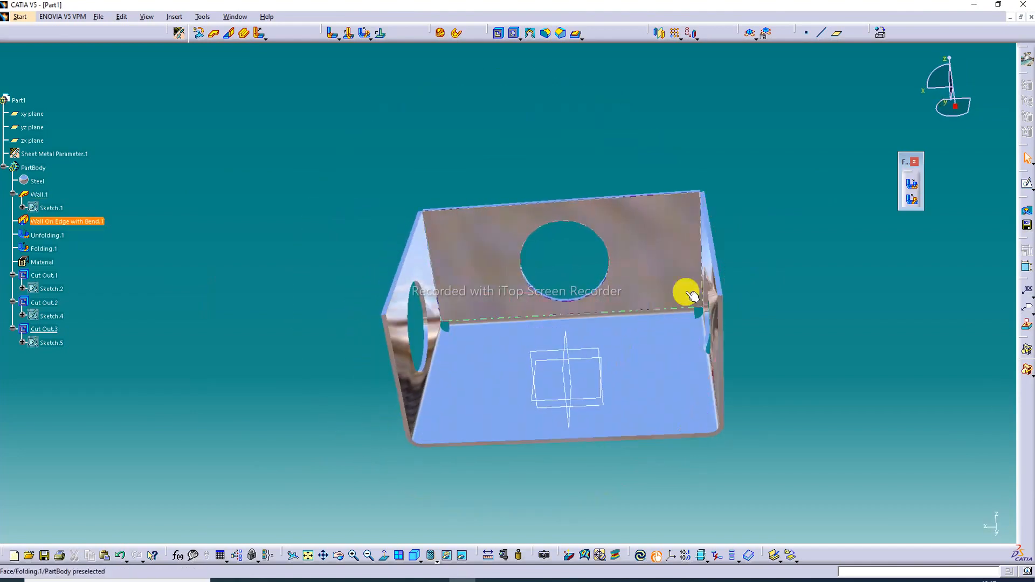
left_click(914, 188)
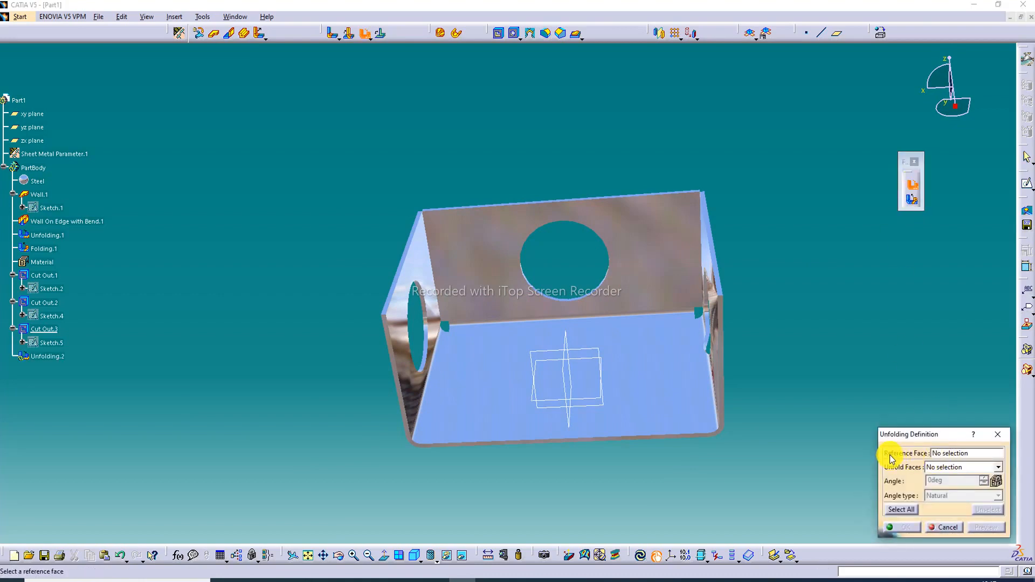
left_click(663, 363)
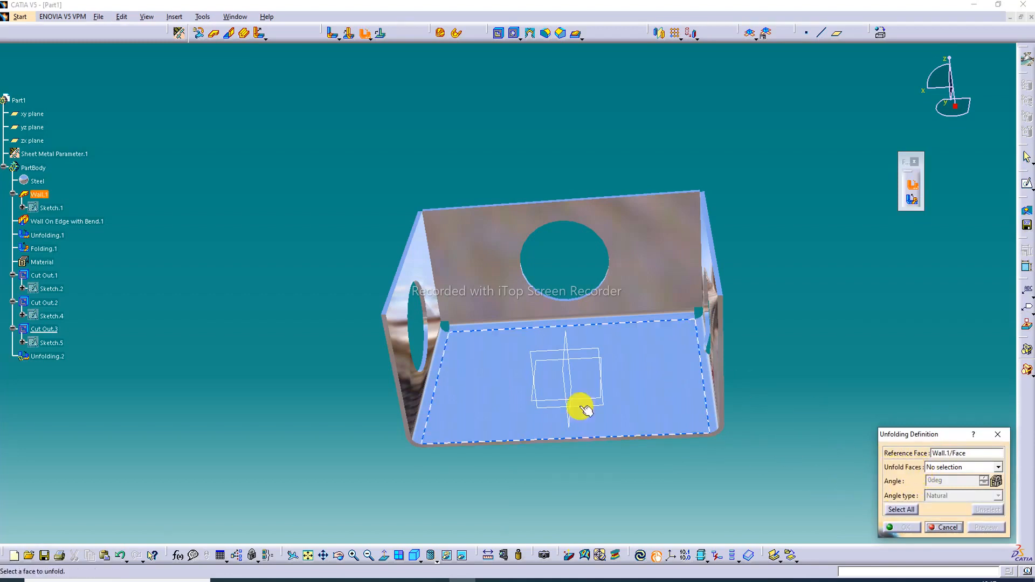
left_click(435, 362)
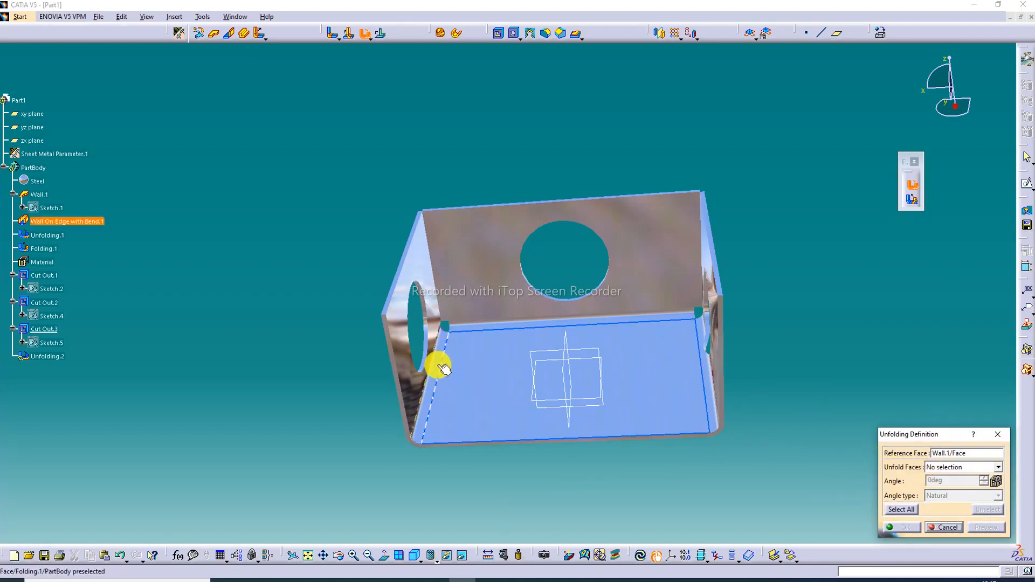
left_click(512, 327)
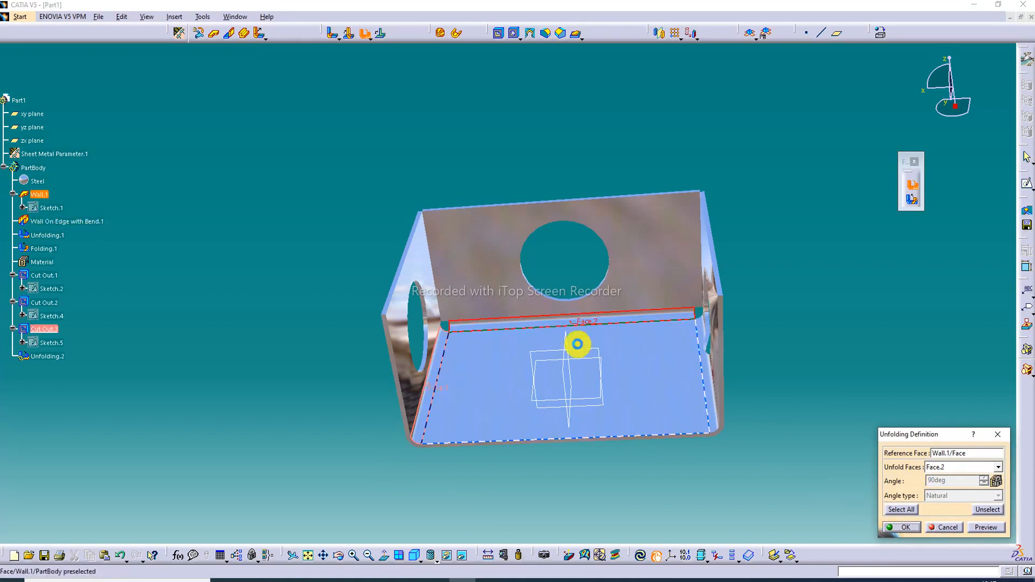
left_click(709, 392)
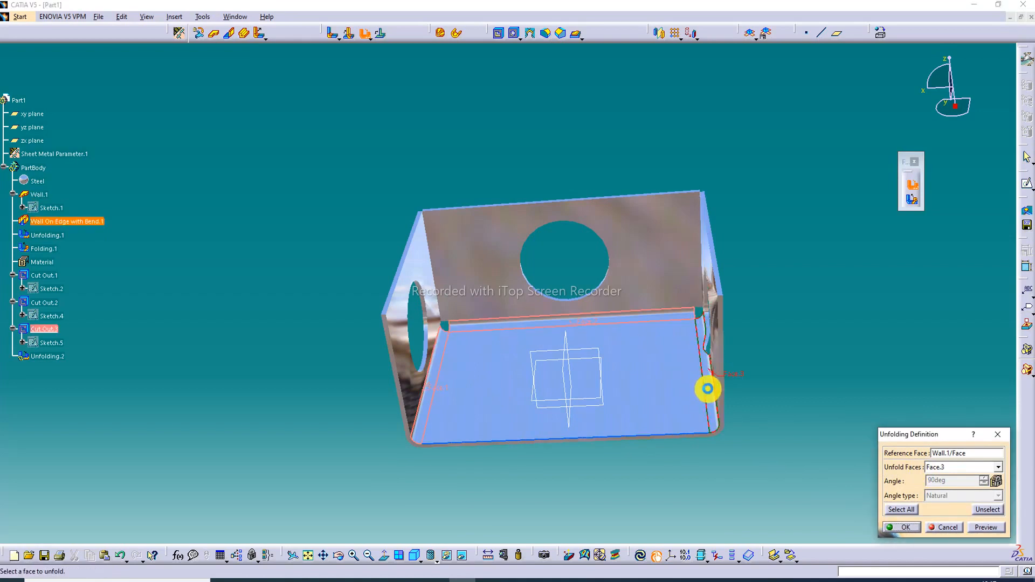
left_click(988, 528)
left_click(901, 528)
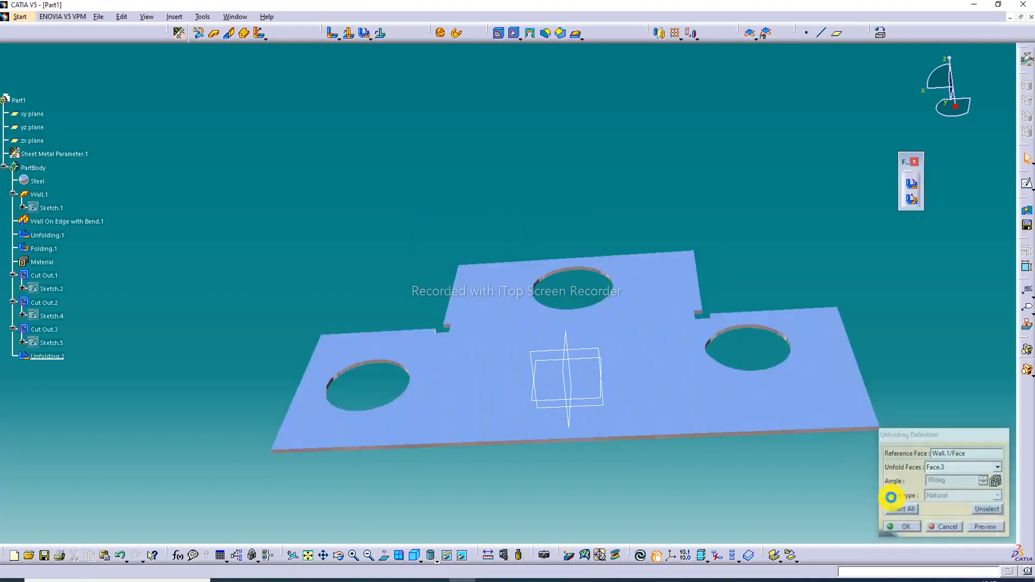
Fold the three walls back up along their bends with the base wall as the reference face and the Natural angle type.
scroll(667, 342, "up", 3)
middle_click_drag(668, 339, 618, 288)
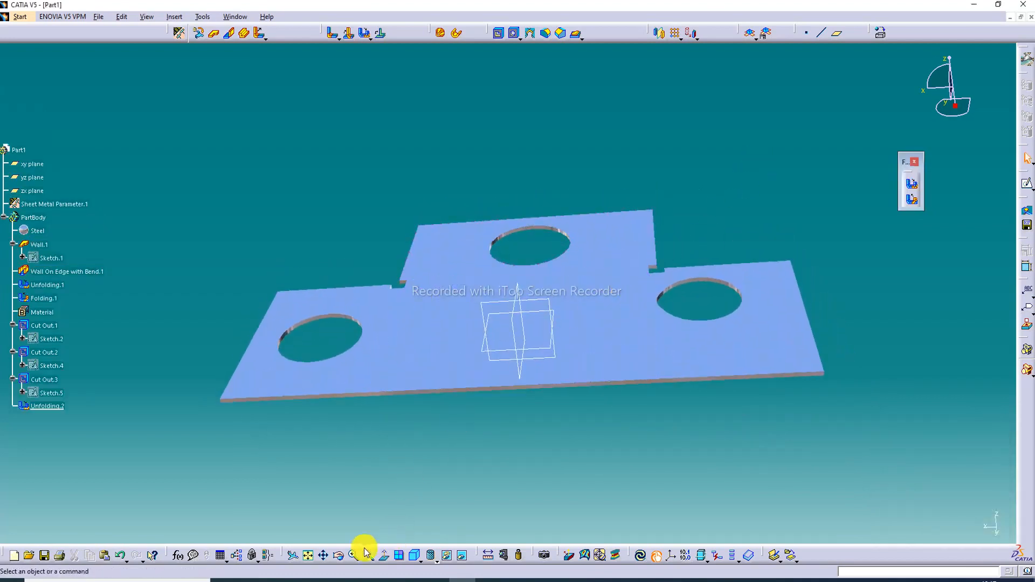
left_click(308, 555)
middle_click_drag(596, 241, 640, 325)
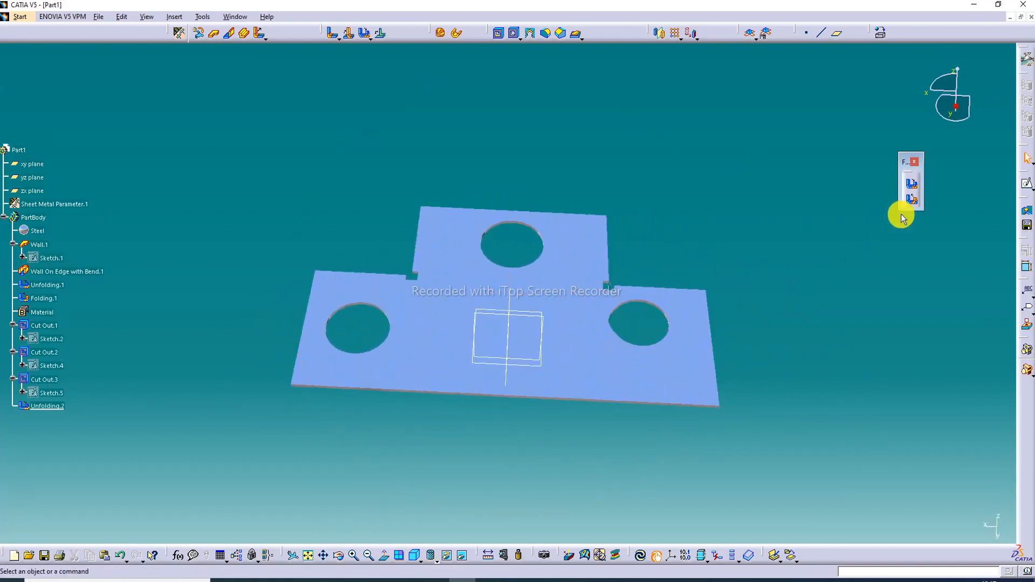
left_click(914, 200)
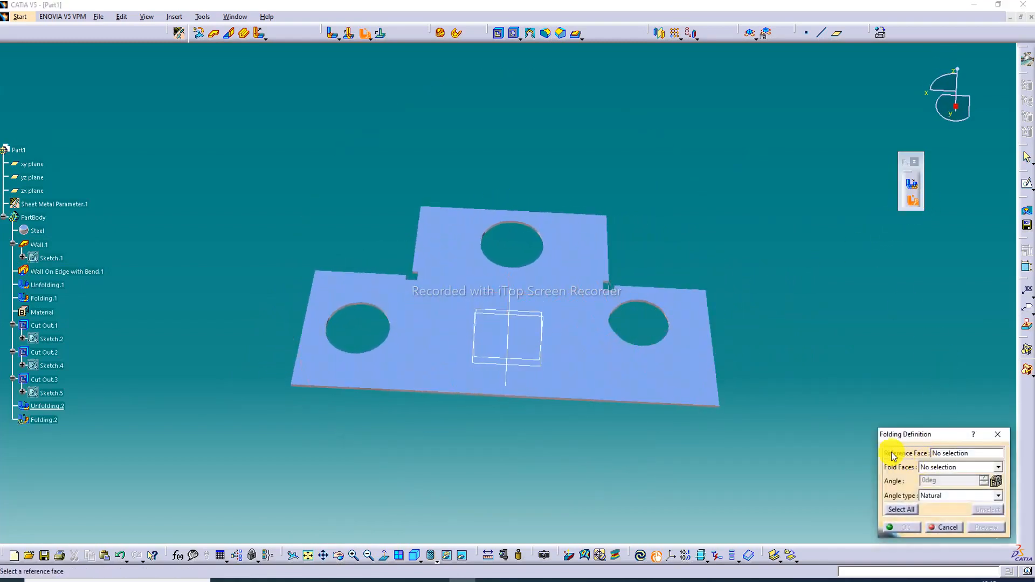
left_click(587, 350)
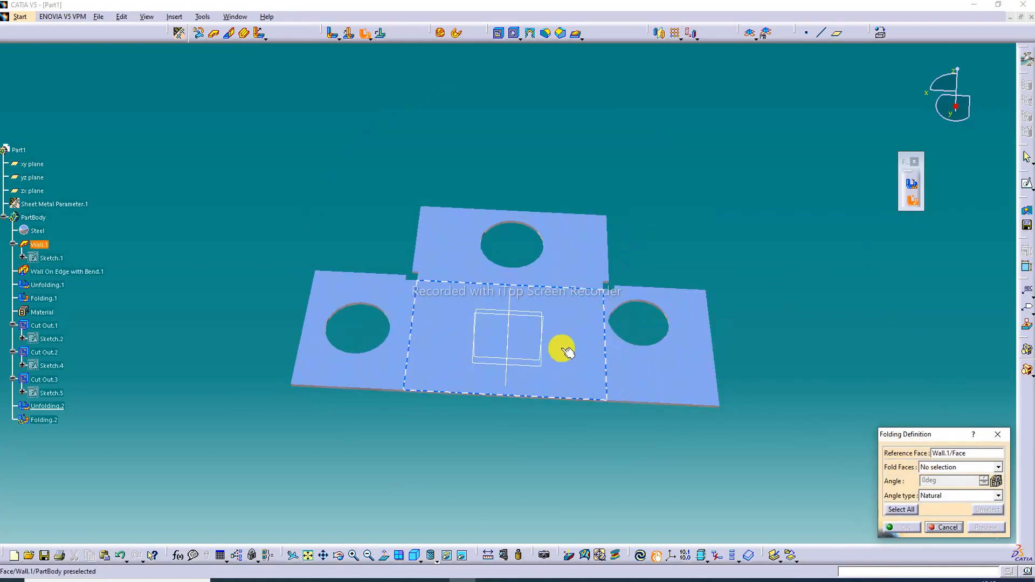
left_click(403, 308)
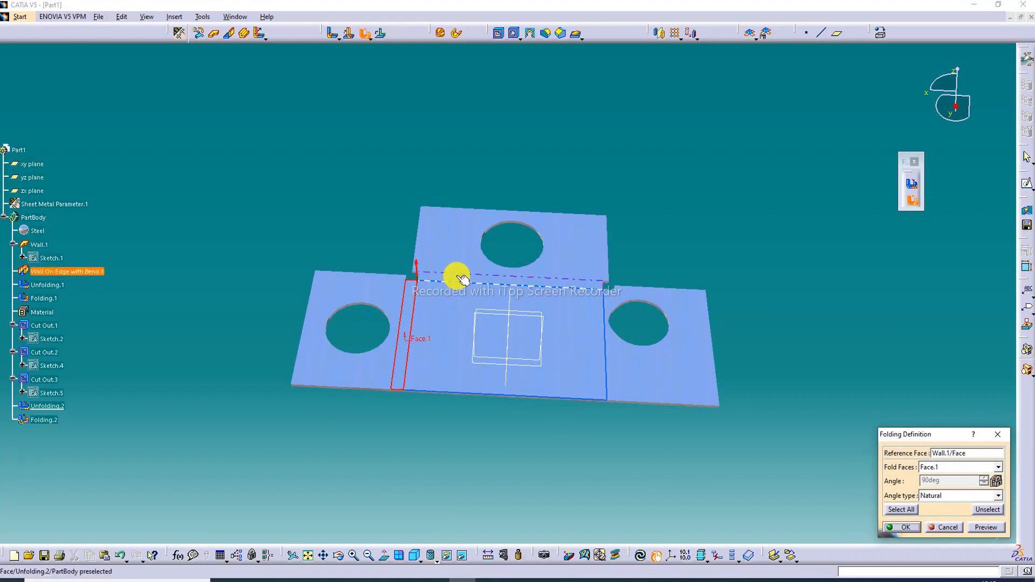
left_click(468, 277)
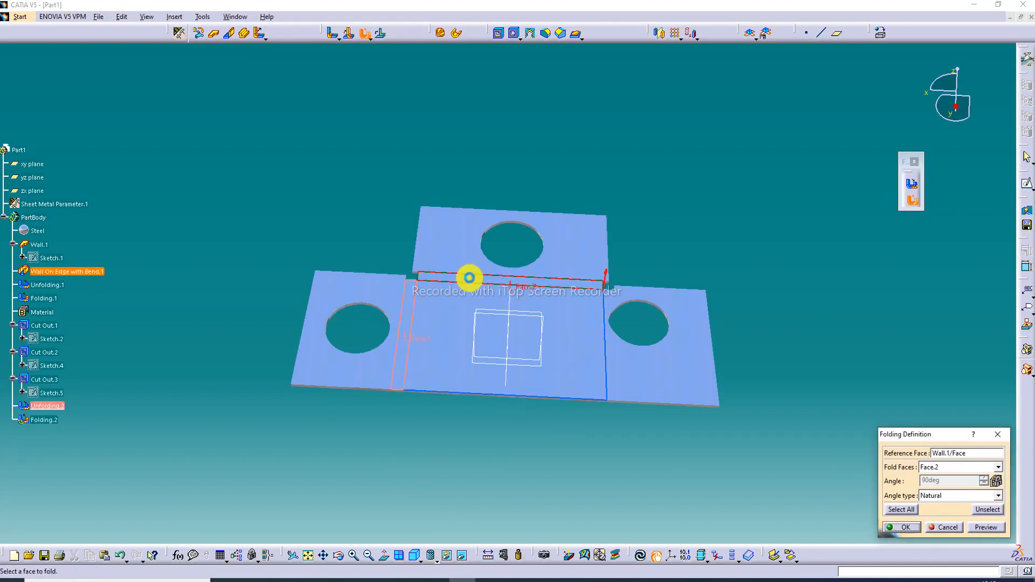
left_click(612, 347)
left_click(986, 528)
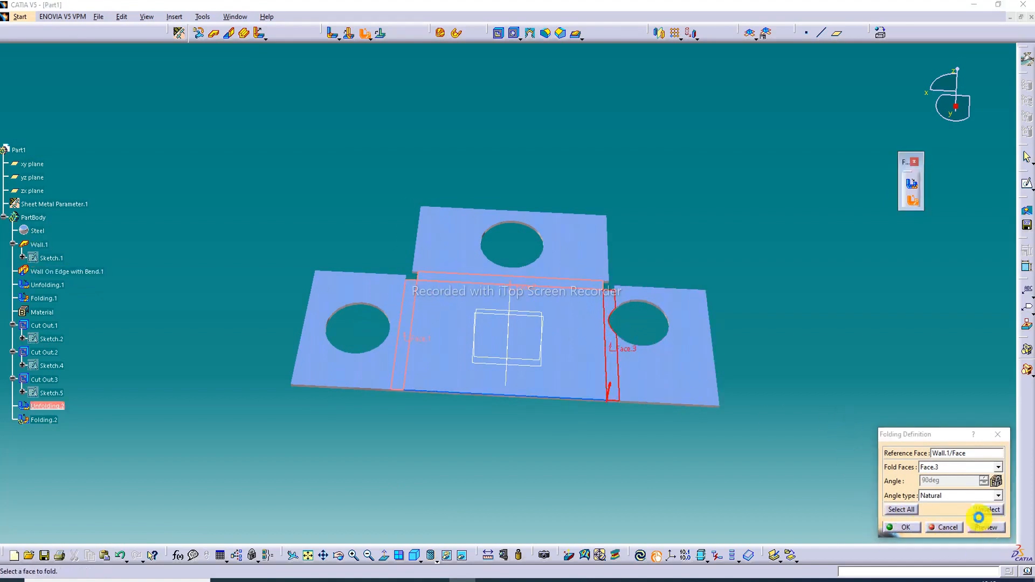
left_click(909, 528)
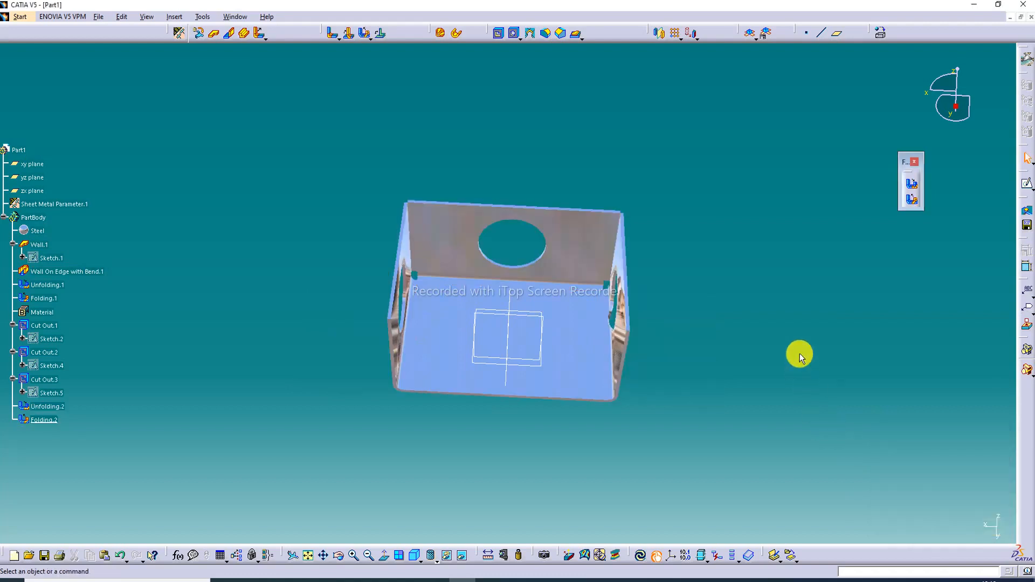
Hide the zx, xy and yz reference planes inside the refolded tray.
left_click(308, 555)
scroll(177, 215, "down", 3)
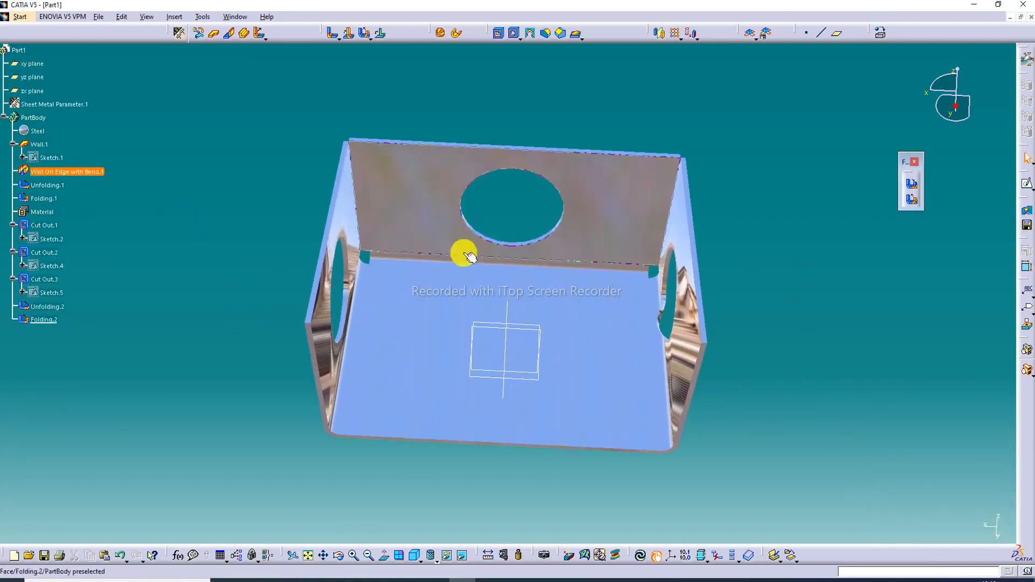
middle_click_drag(546, 332, 455, 199)
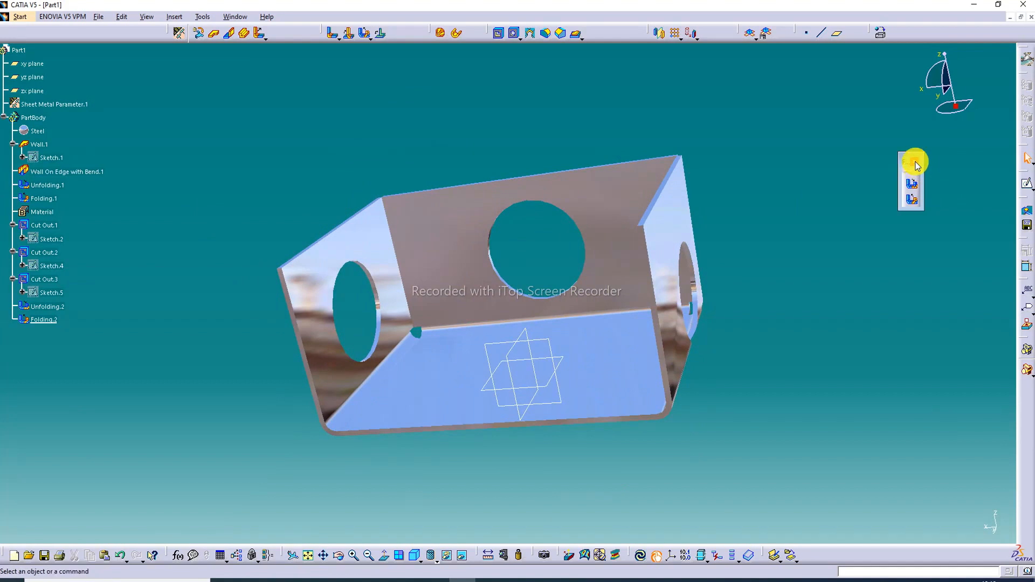
right_click(541, 340)
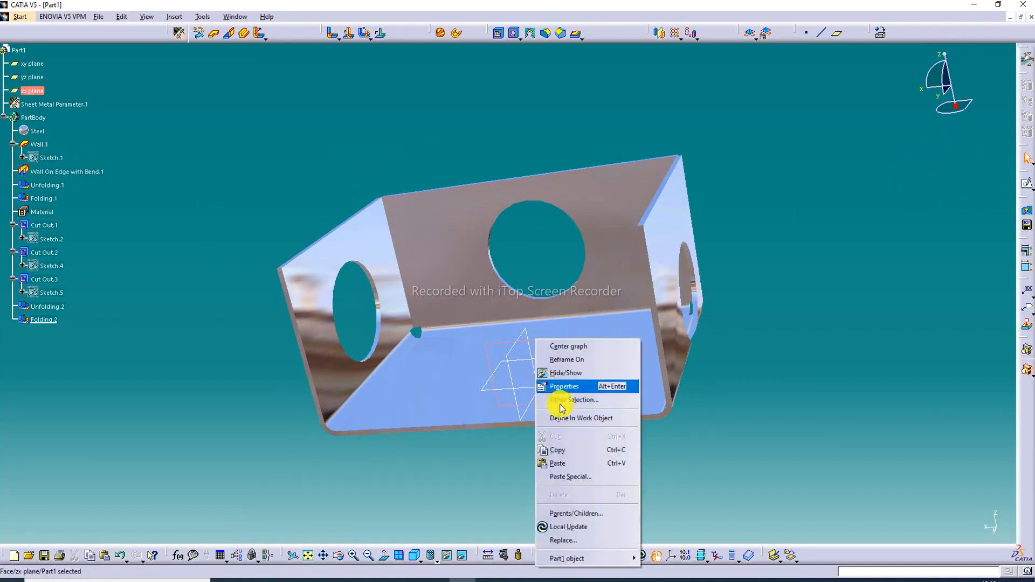
left_click(566, 373)
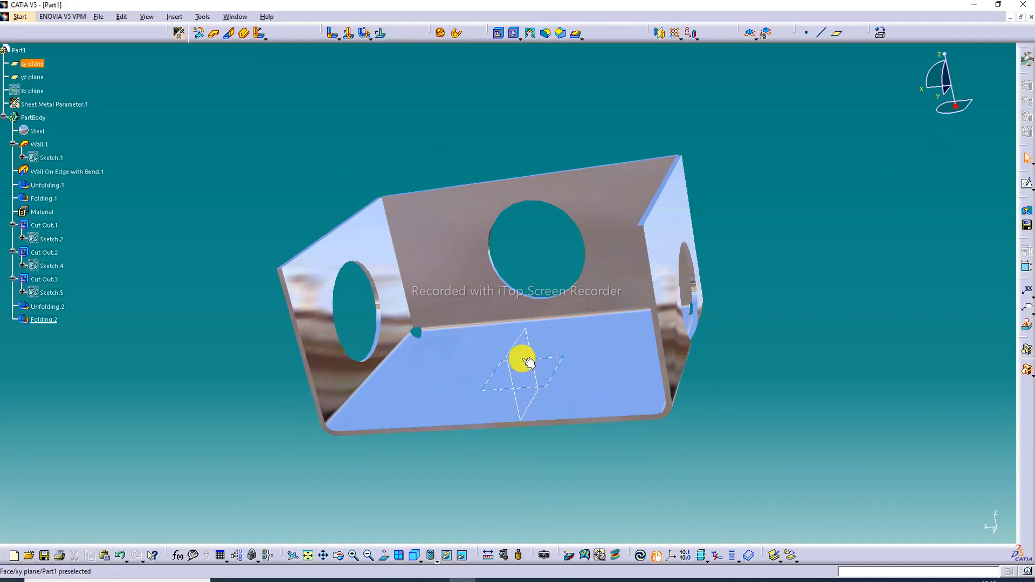
right_click(521, 358)
left_click(575, 169)
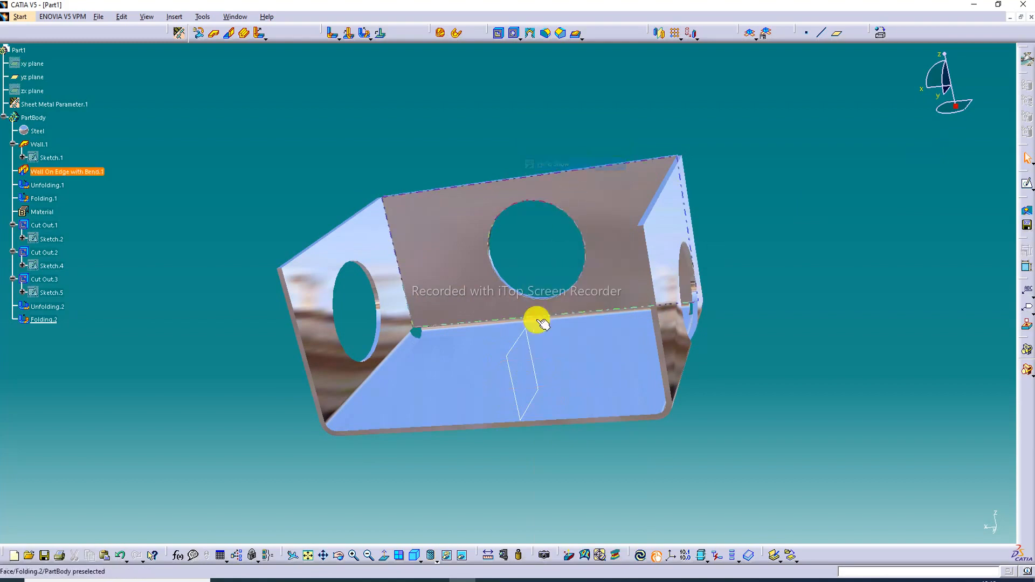
right_click(520, 335)
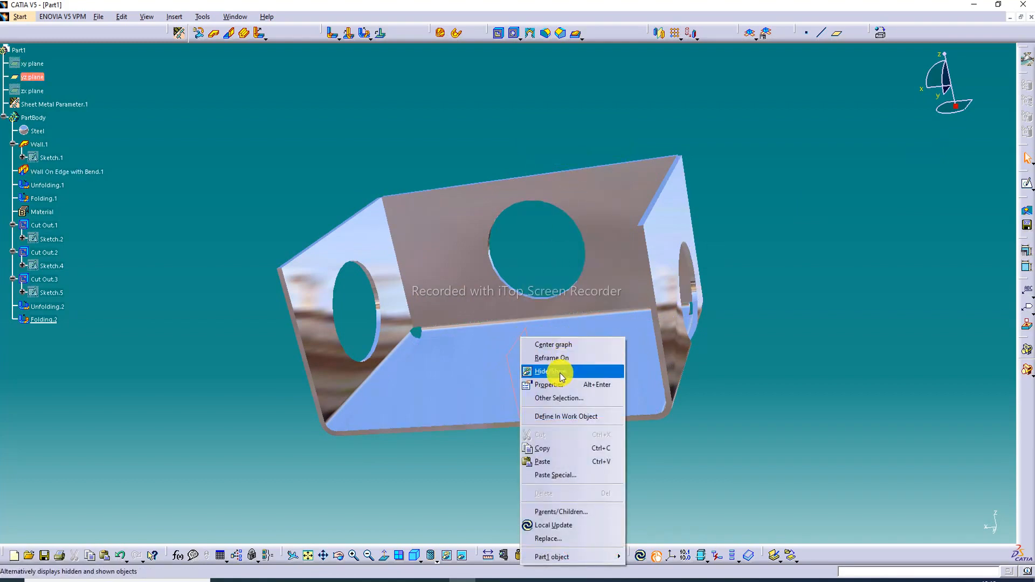
left_click(562, 377)
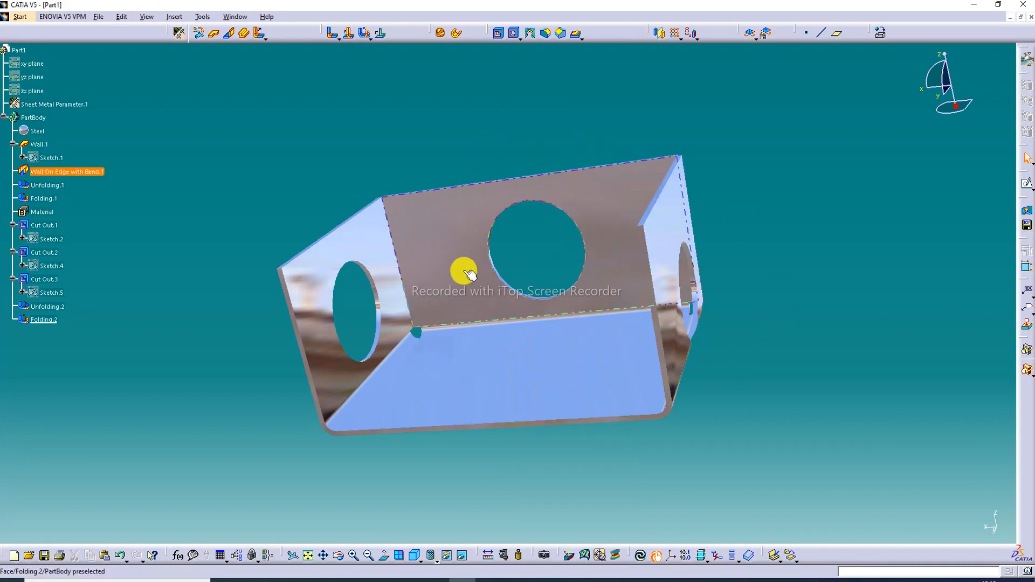
Examine the finished tray and the circular openings in its three walls from several angles, including the isometric view.
middle_click_drag(464, 271, 463, 301)
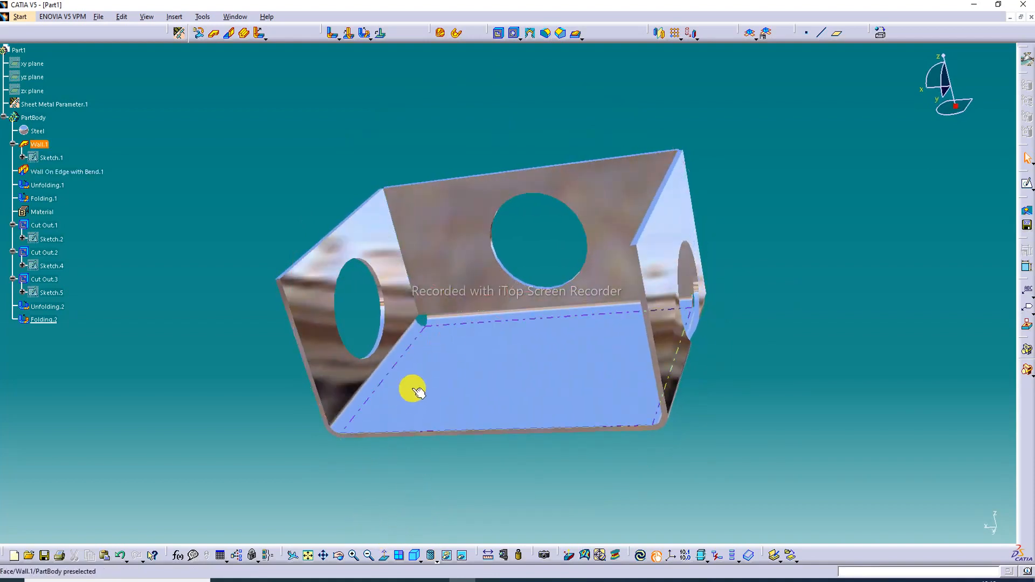
middle_click_drag(427, 386, 463, 398)
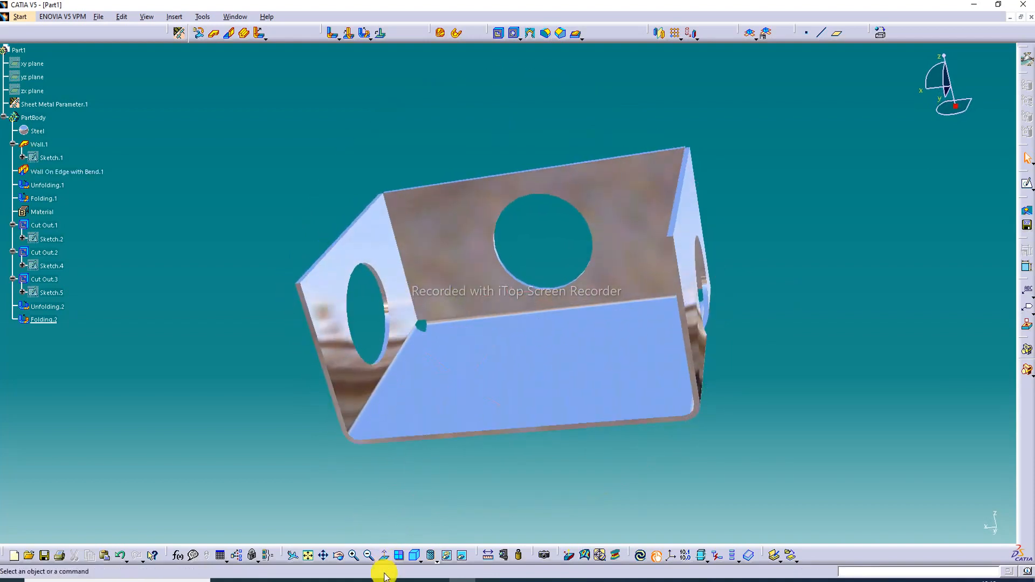
left_click(414, 556)
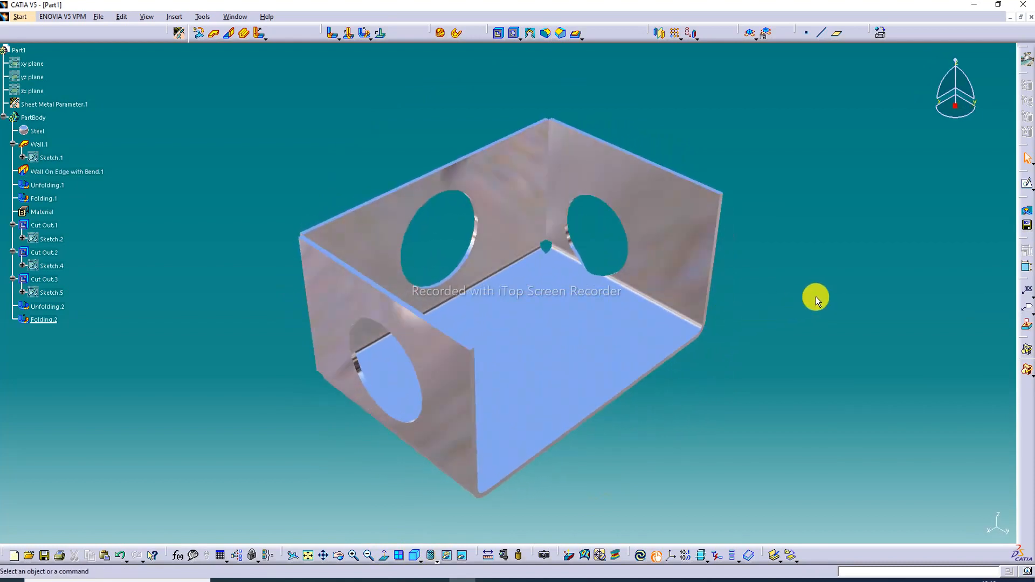
middle_click_drag(584, 308, 572, 281)
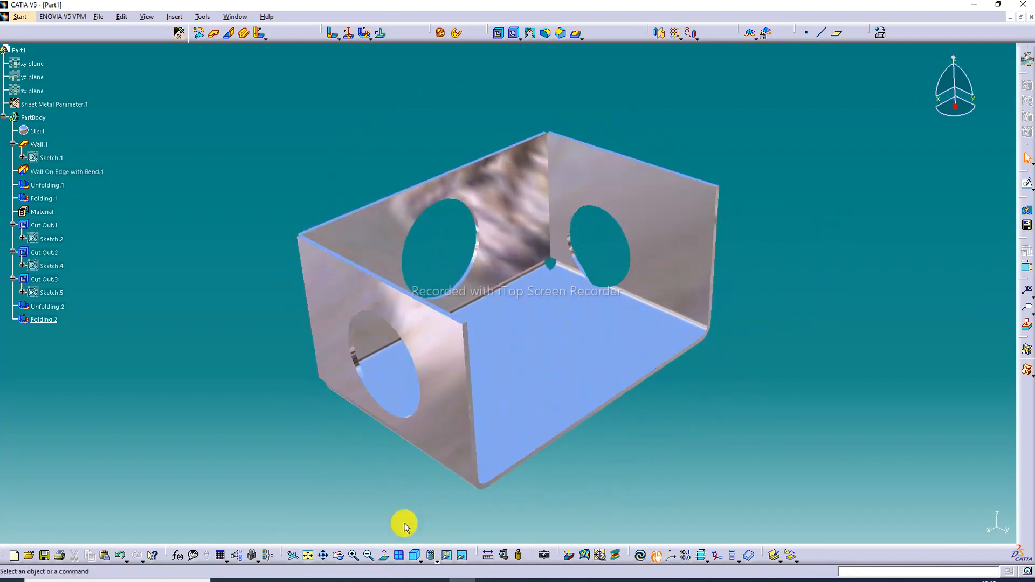
left_click(354, 556)
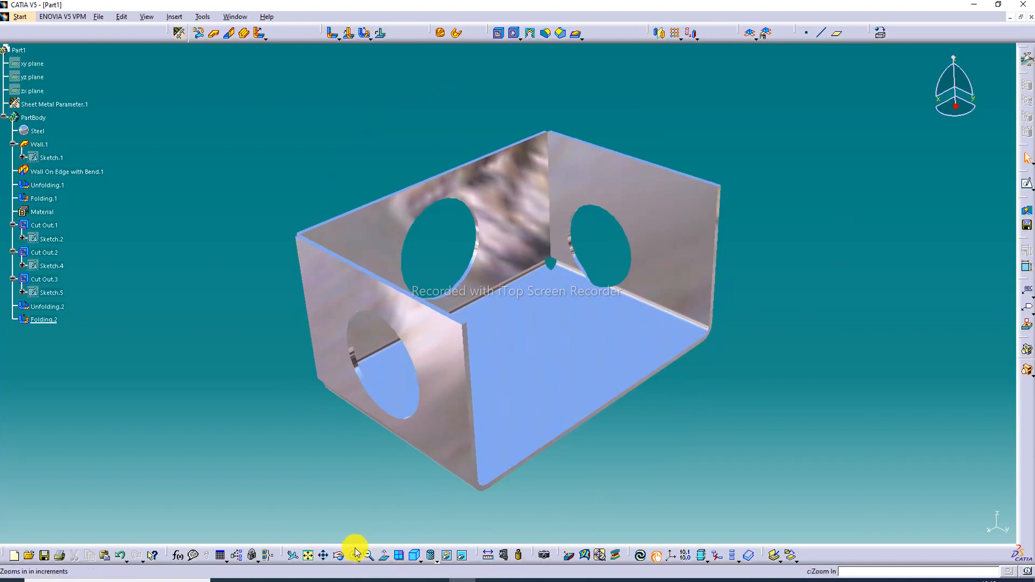
middle_click_drag(523, 407, 513, 382)
left_click(308, 556)
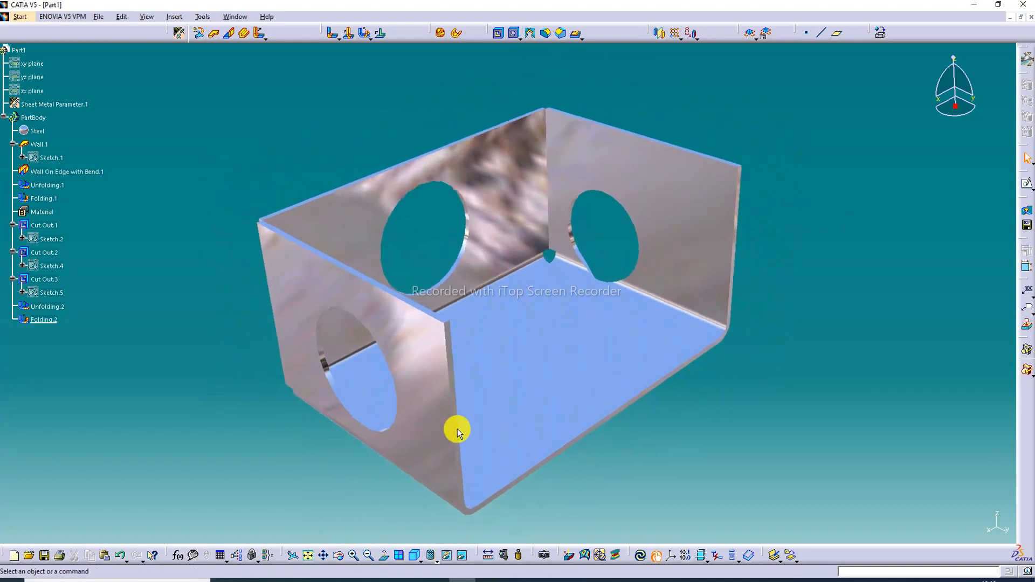
mouse_move(490, 395)
middle_mouse_down()
mouse_move(488, 430)
mouse_move(484, 393)
middle_mouse_up()
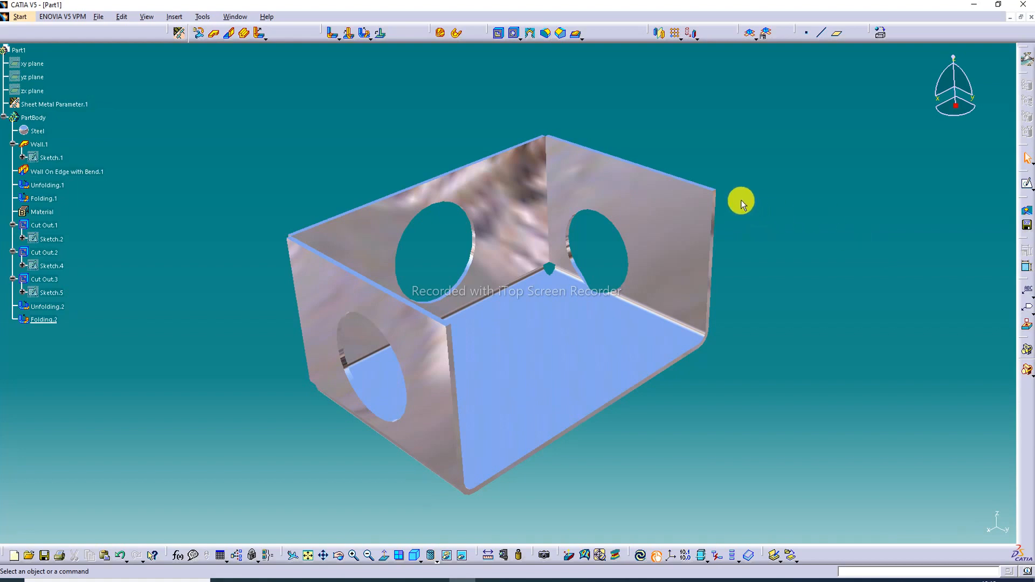
Switch to the Lecture-86 PDF on Bend From Flat and Curve Mapping, and return to the empty part in CATIA.
left_click(441, 580)
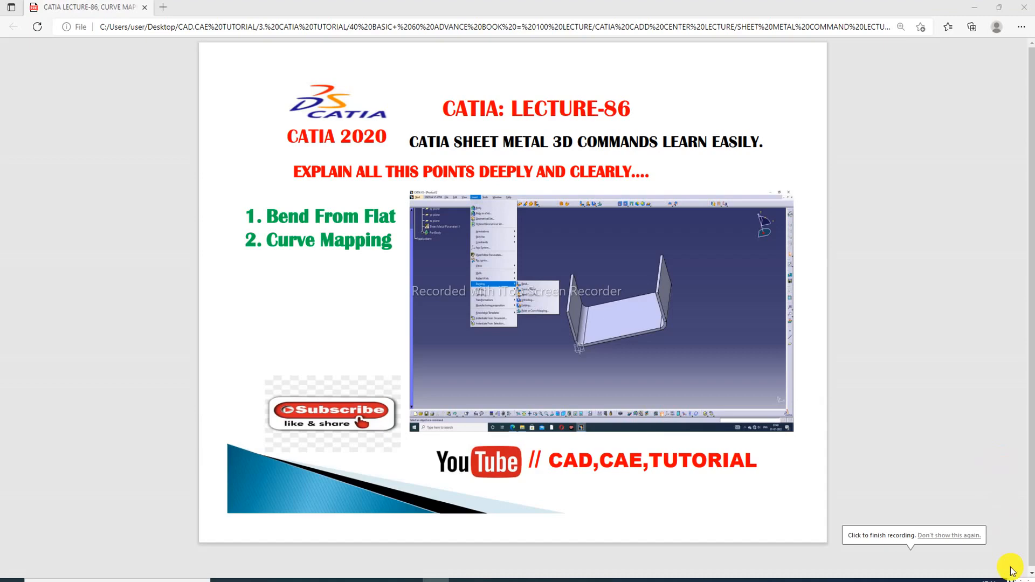
left_click(1011, 571)
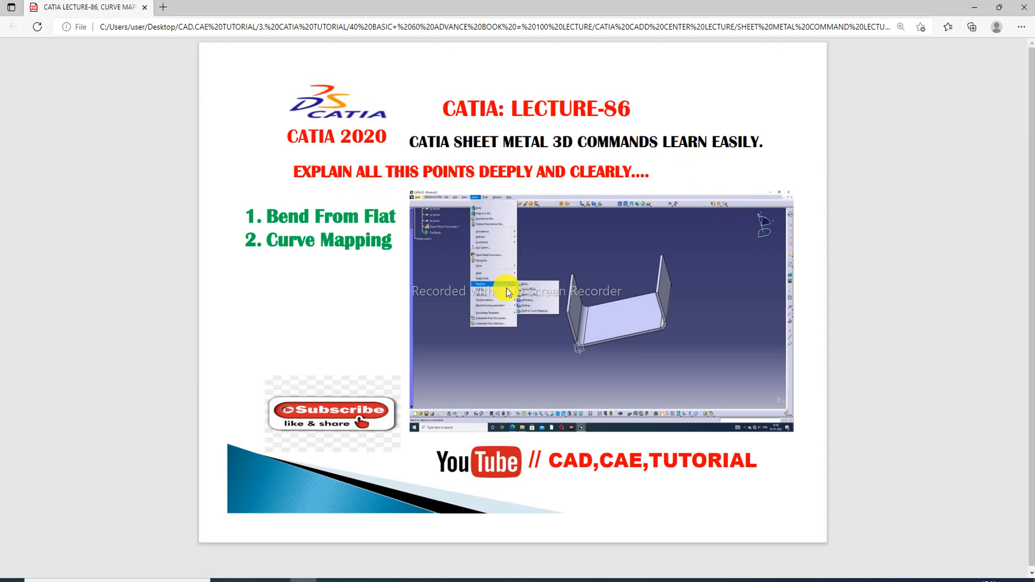
left_click(463, 580)
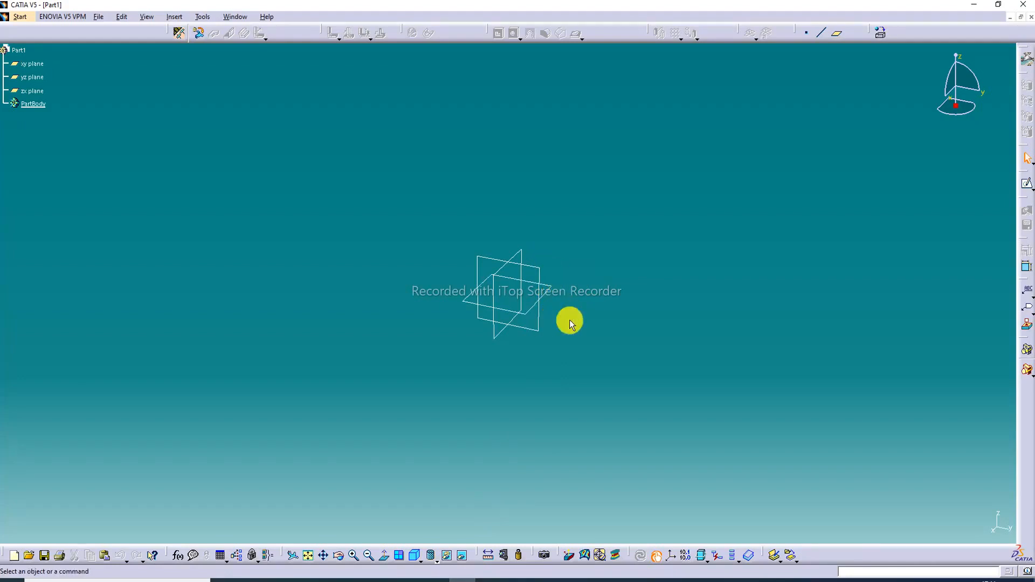
Sketch a centered rectangle about 192 mm wide and 103 mm high on the xy plane, centred on the origin.
left_click(554, 292)
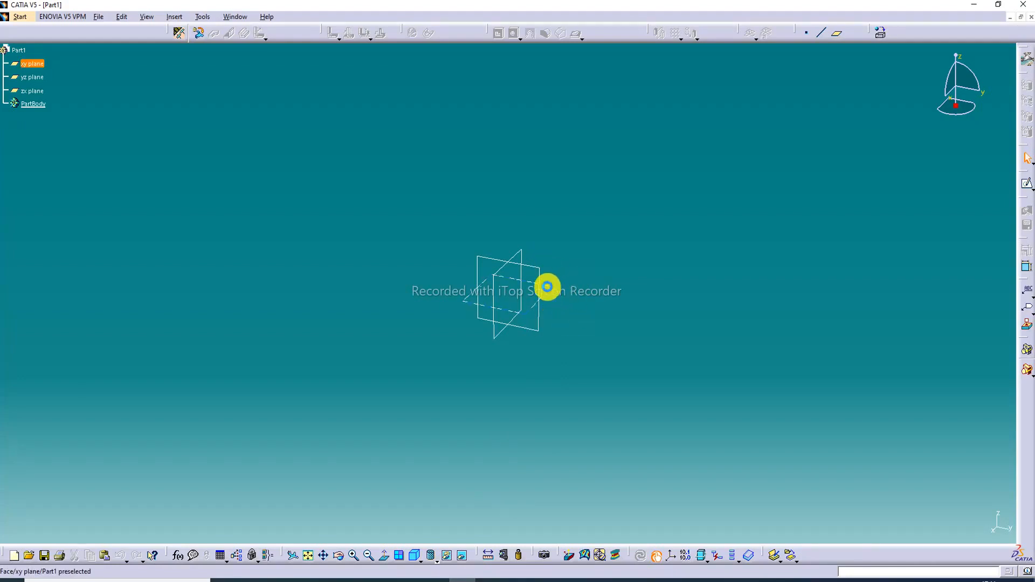
left_click(1028, 185)
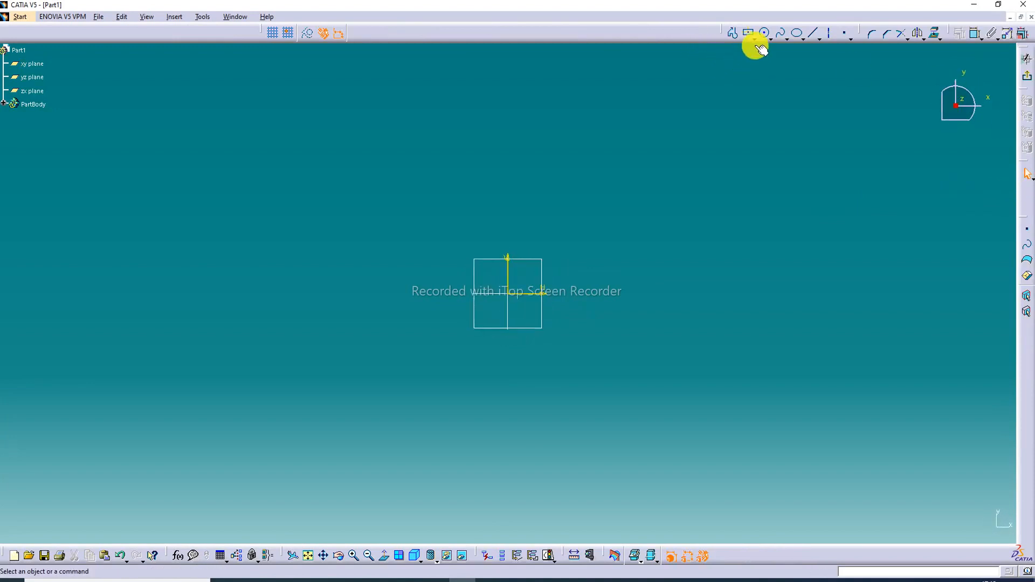
left_click(750, 35)
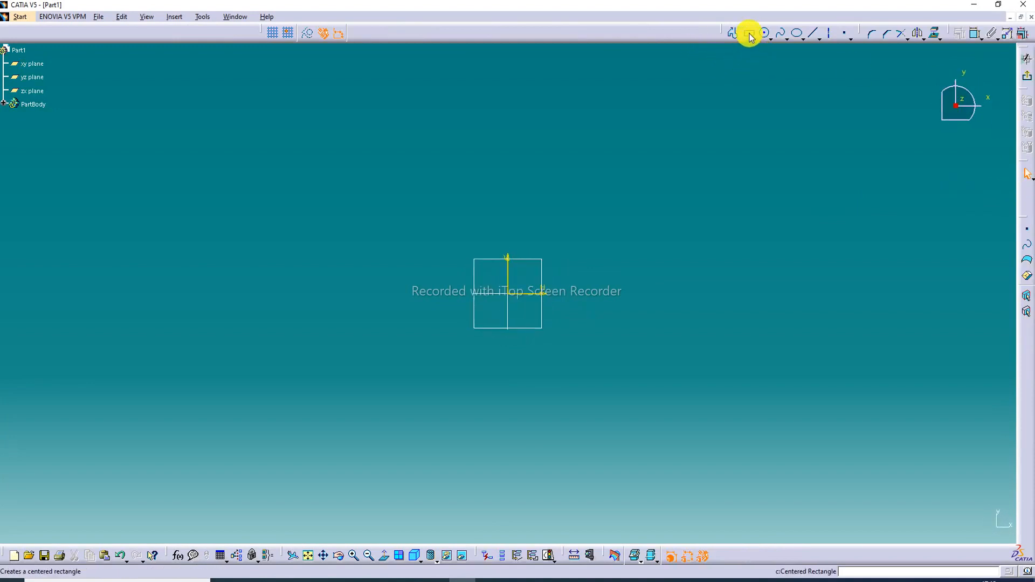
left_click(510, 294)
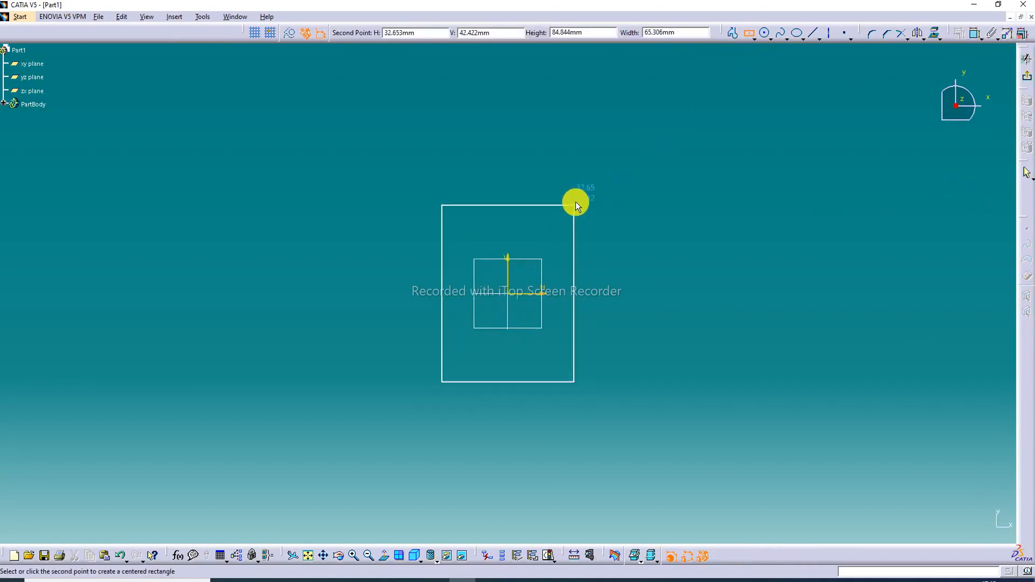
left_click(703, 186)
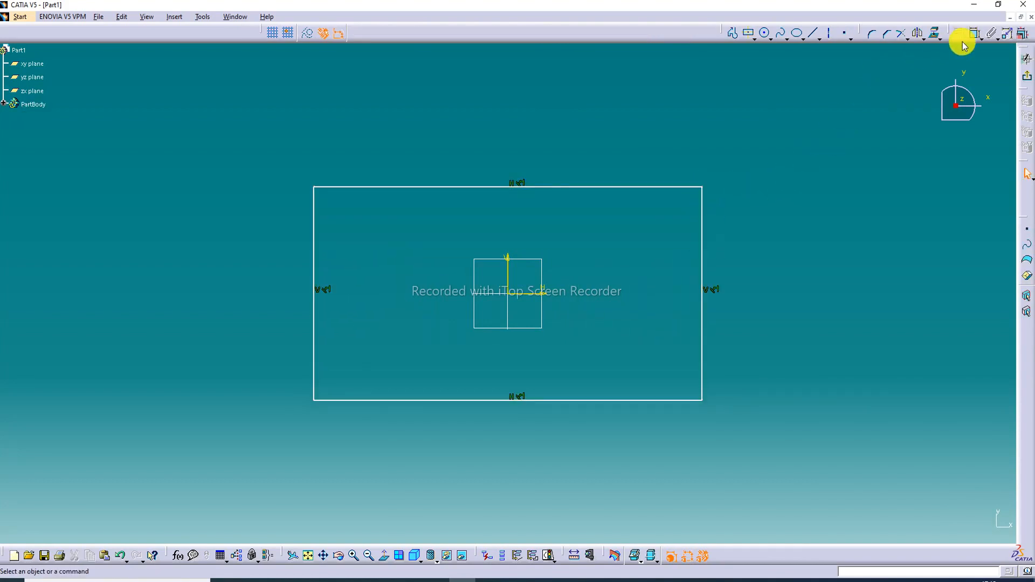
Dimension the rectangle's width and height.
left_click(976, 35)
left_click(496, 186)
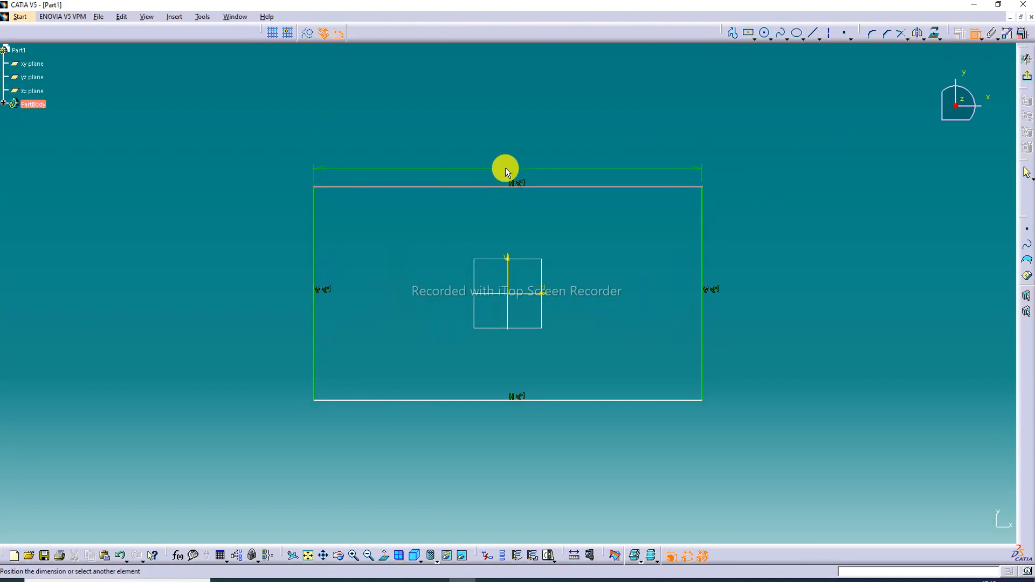
left_click(600, 173)
left_click(976, 34)
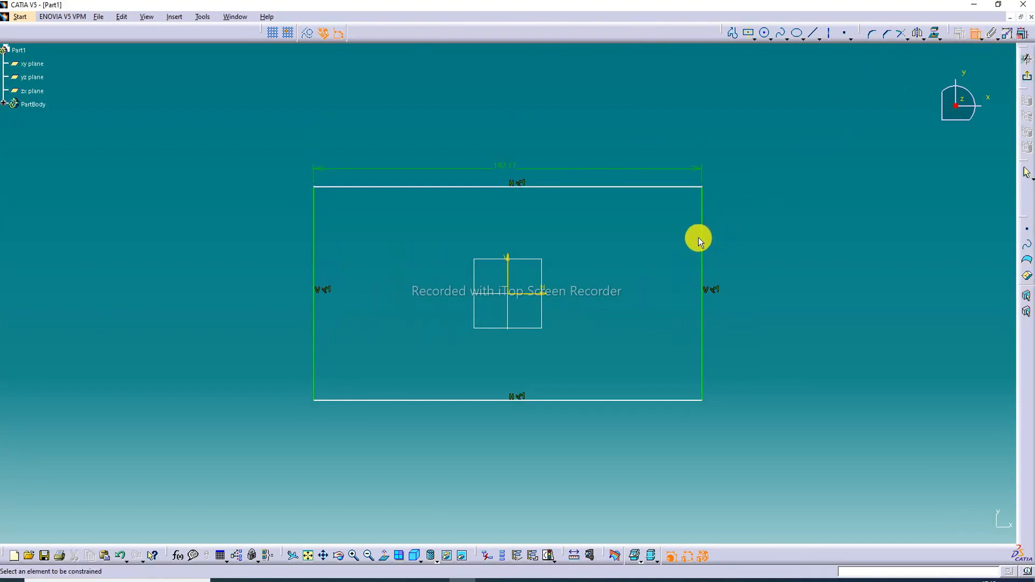
left_click(701, 237)
left_click(723, 247)
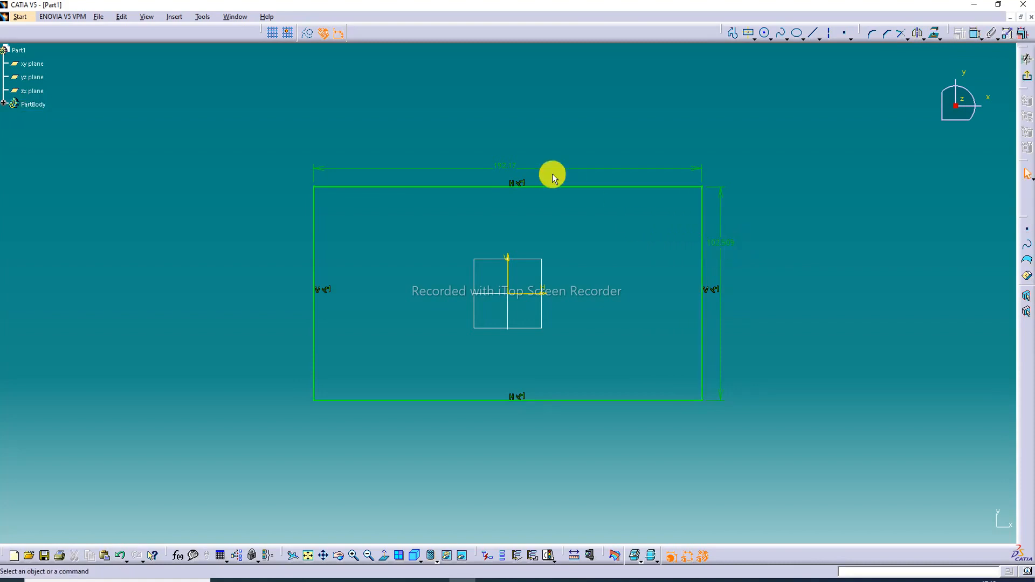
Set the rectangle's width to 200 mm and its height to 150 mm.
double_click(508, 169)
type("200")
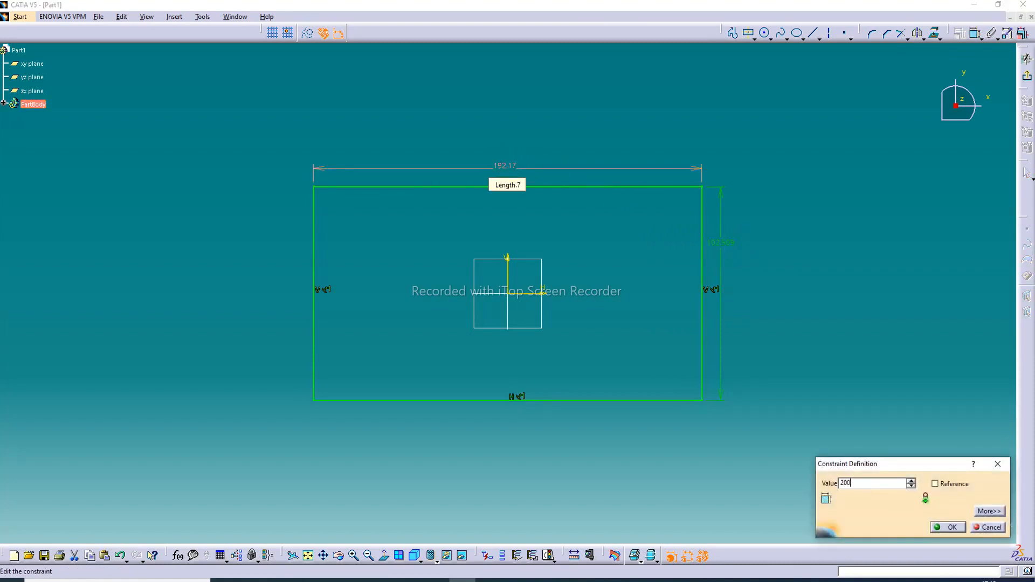
key("Return")
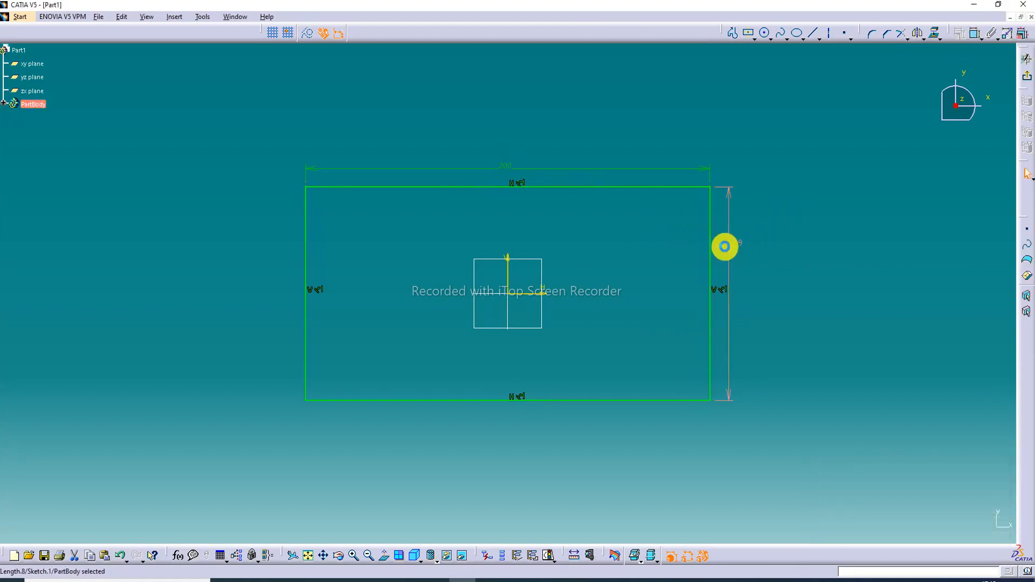
double_click(727, 289)
type("1")
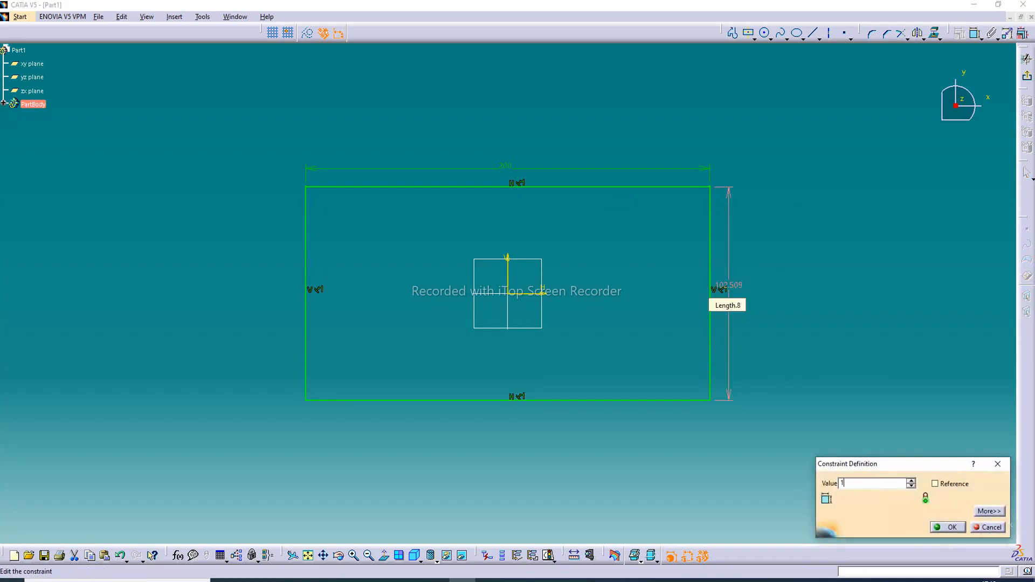
type("50mm")
key("Return")
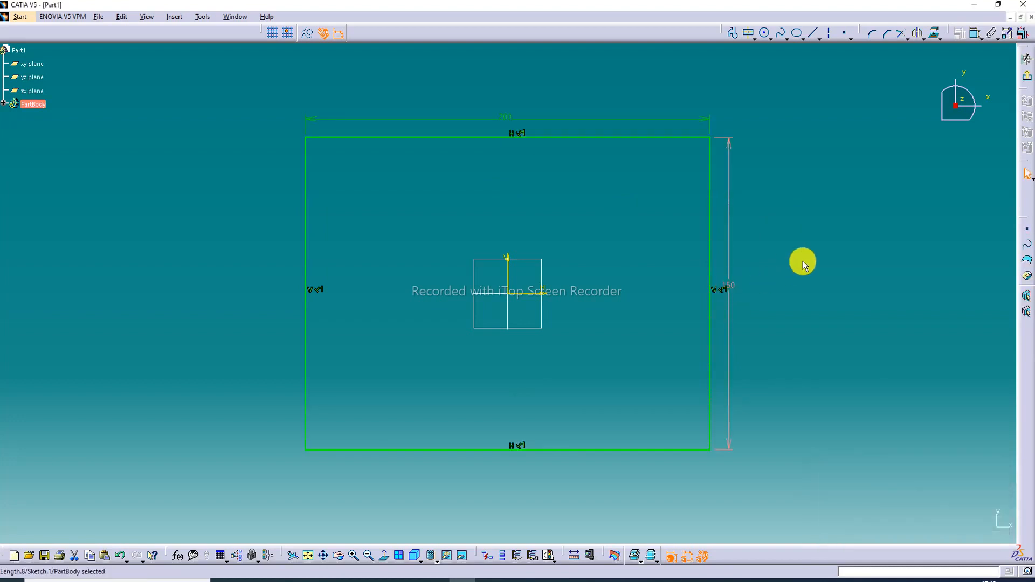
Set the rectangle's height to 130 mm.
double_click(730, 290)
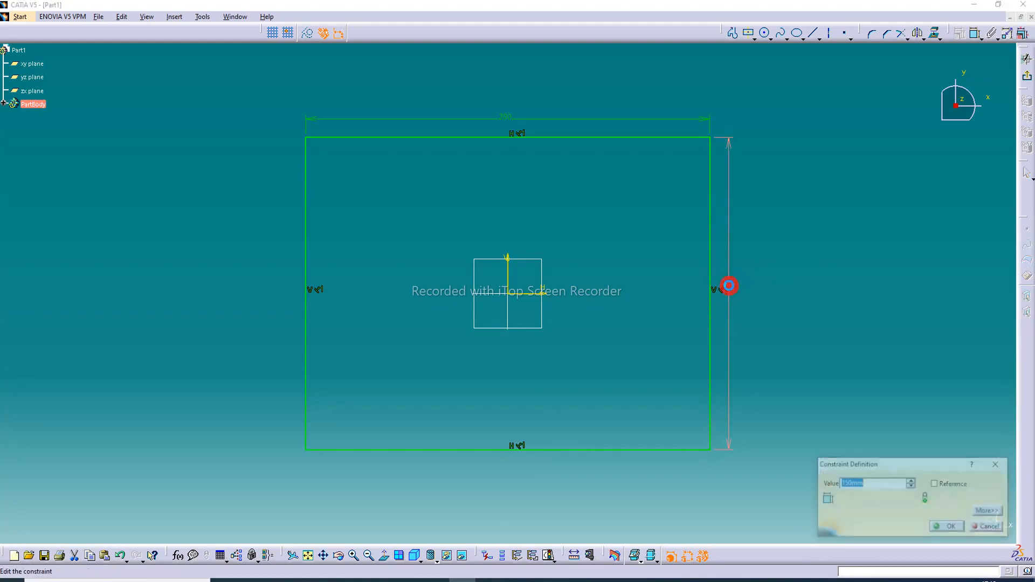
type("13")
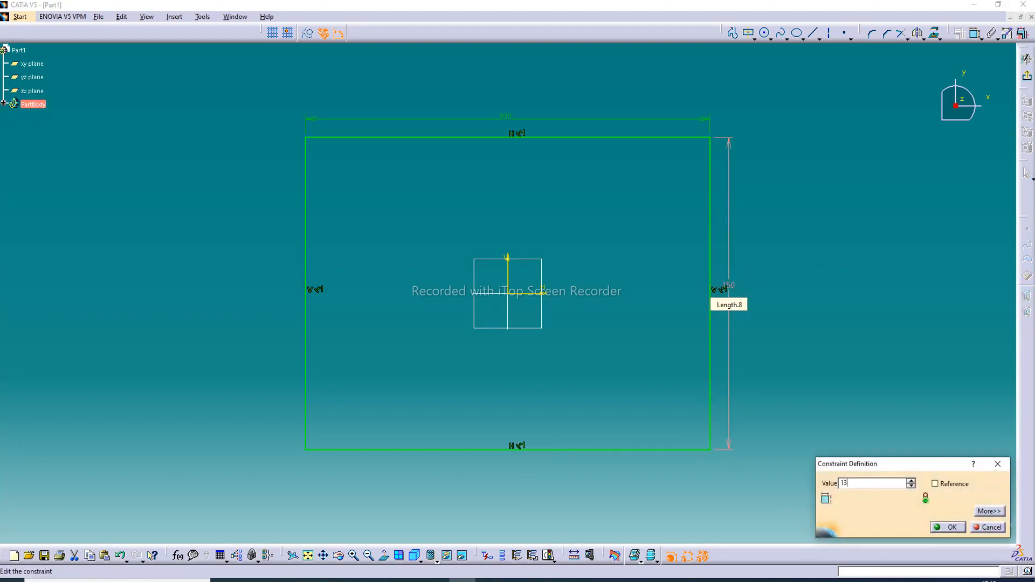
type("0")
key("Return")
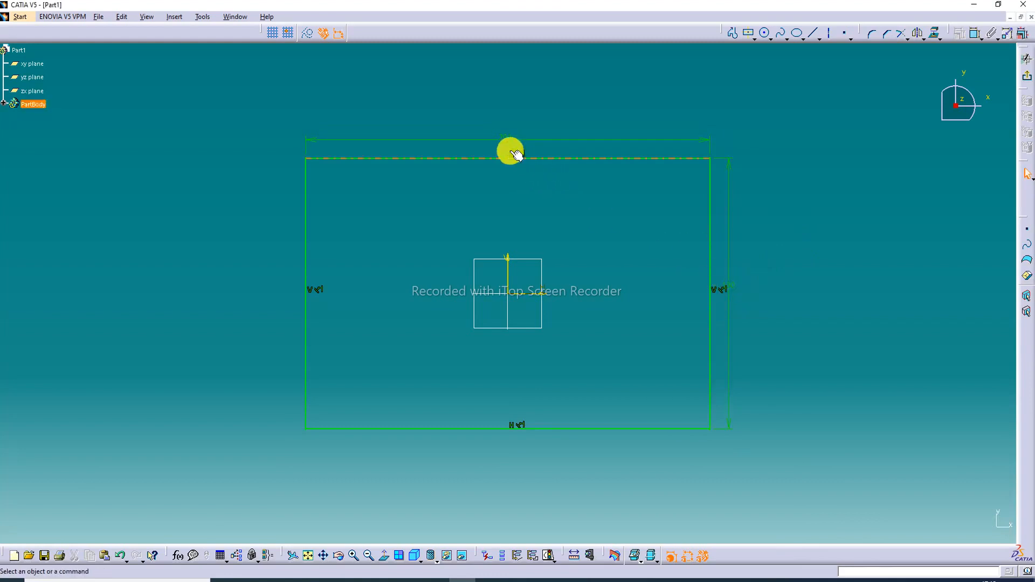
Set the rectangle's width to 180 mm and its height to 100 mm, and exit the sketch.
left_click(502, 134)
double_click(502, 134)
type("1")
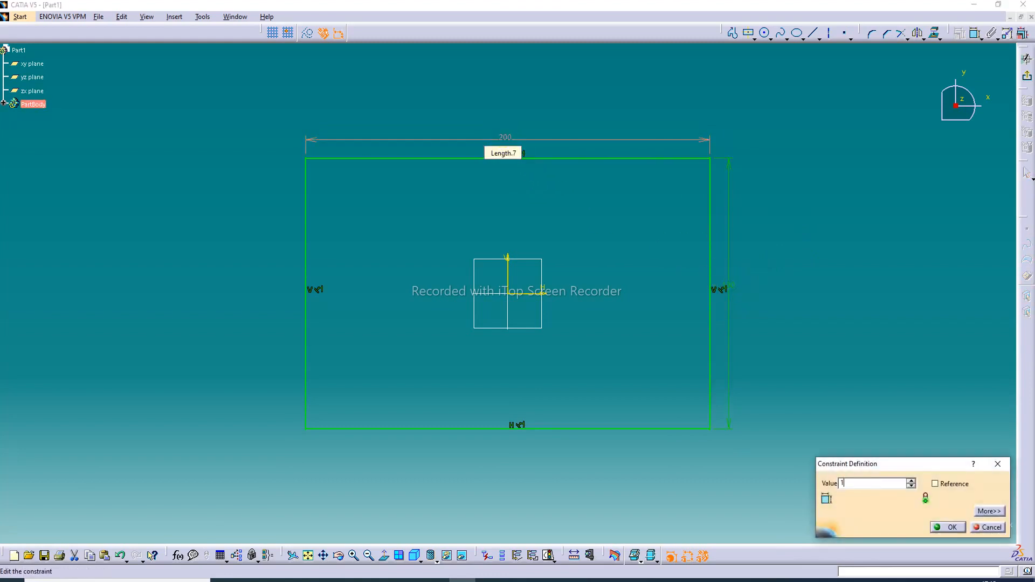
type("80")
key("Return")
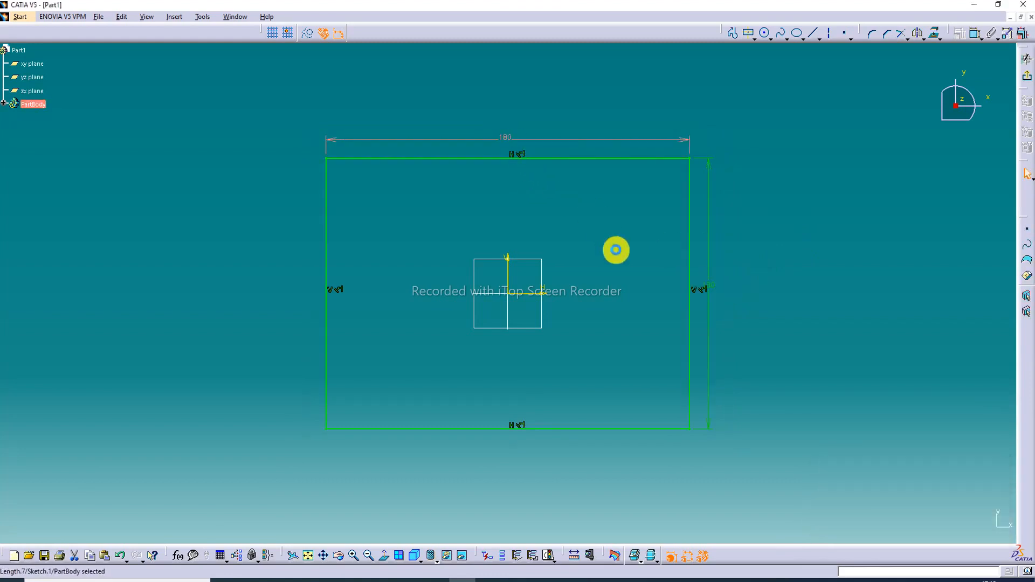
double_click(712, 286)
type("100")
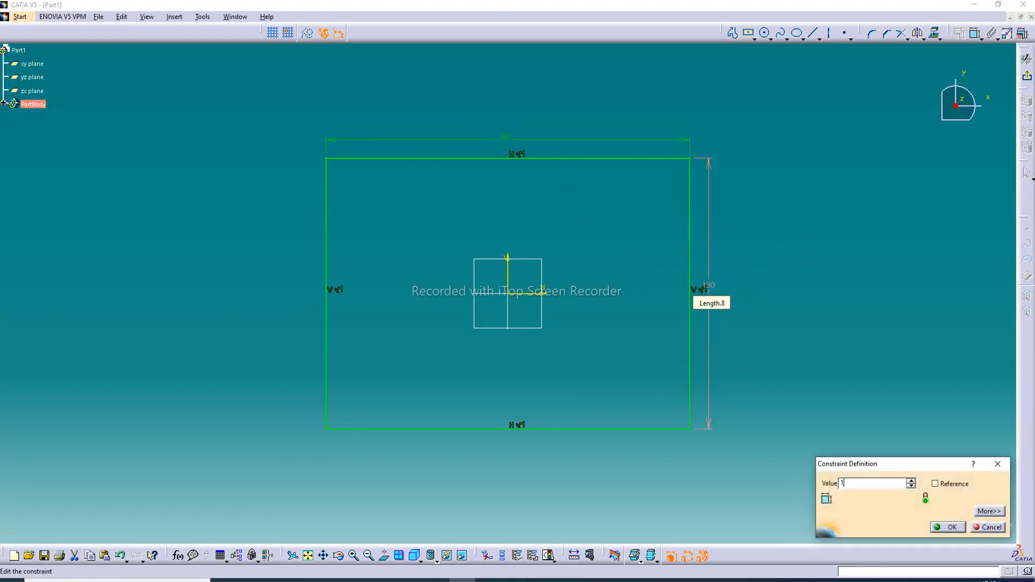
key("Return")
left_click(782, 259)
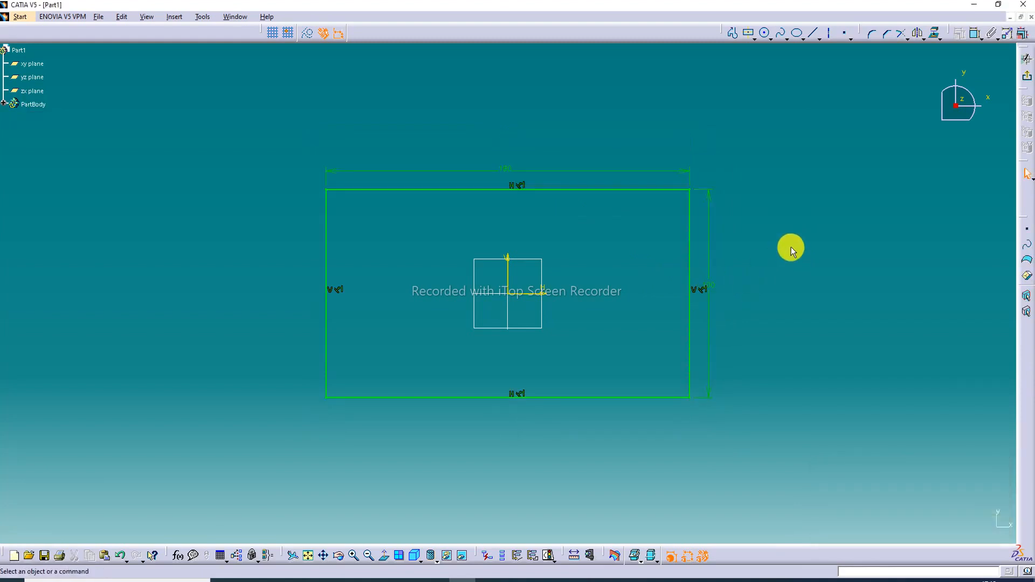
left_click(1028, 70)
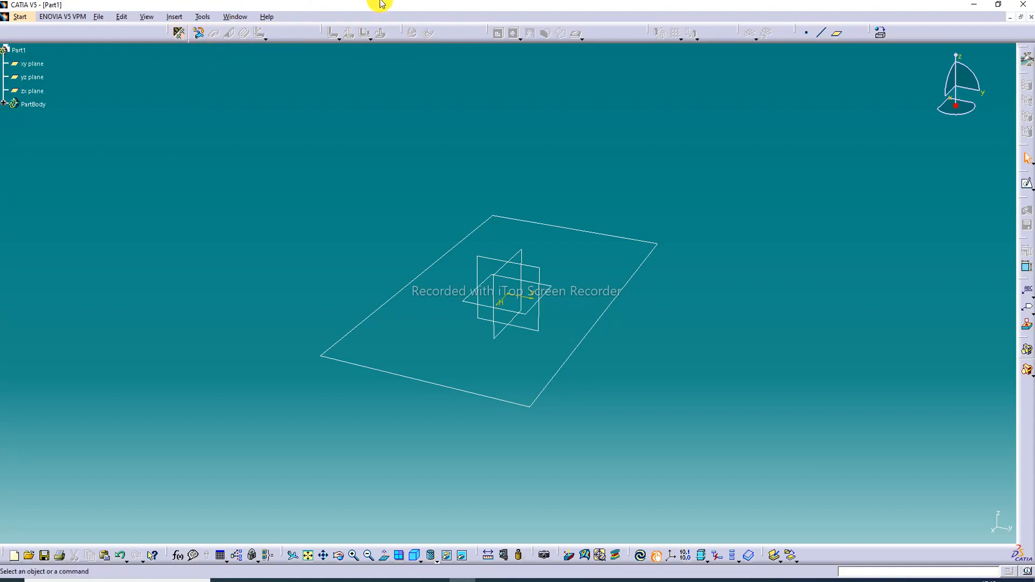
Accept the proposed sheet metal thickness and bend radius, and create a wall from the rectangle sketch.
left_click(179, 32)
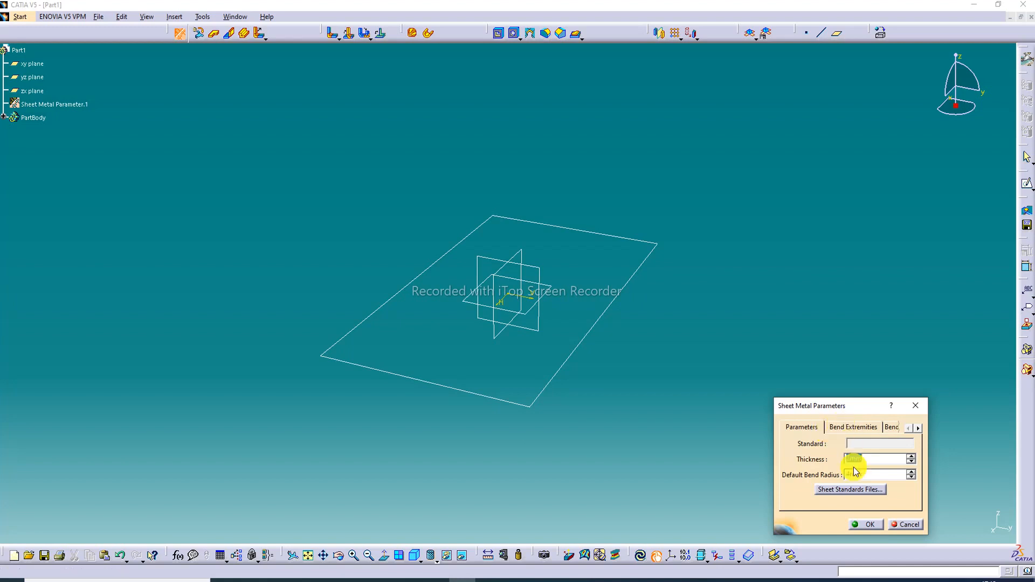
left_click(872, 524)
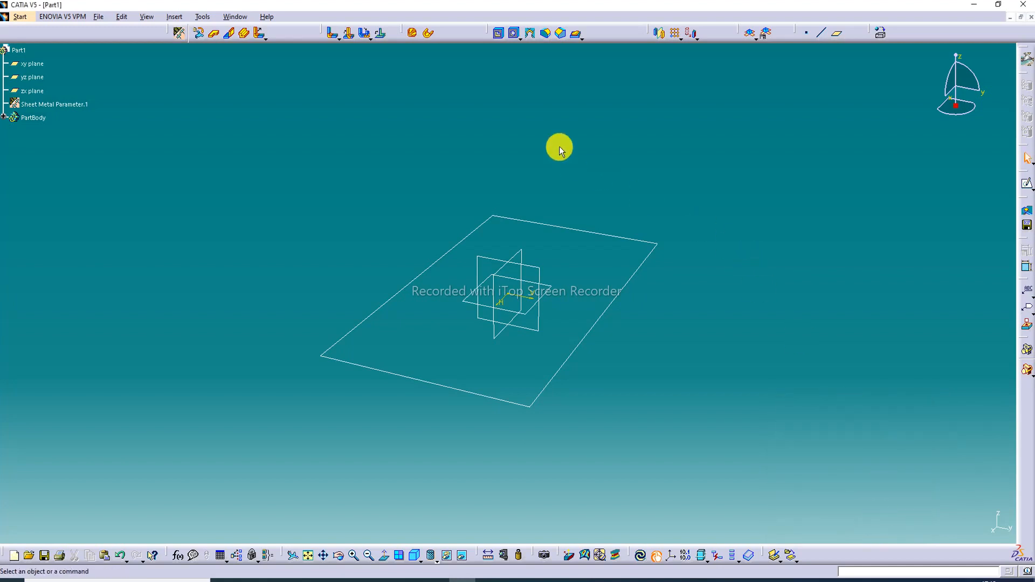
left_click(215, 36)
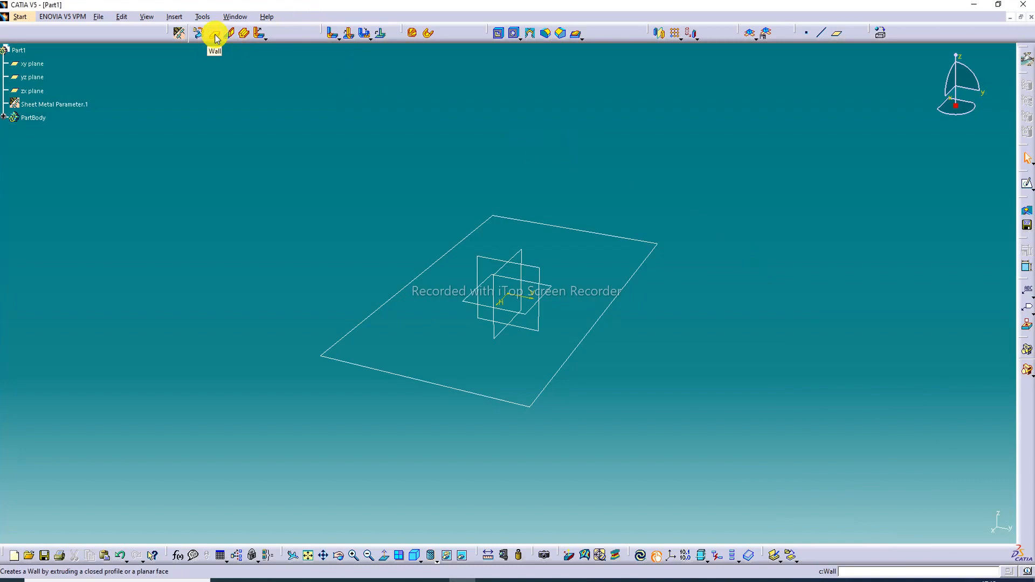
left_click(594, 333)
left_click(900, 525)
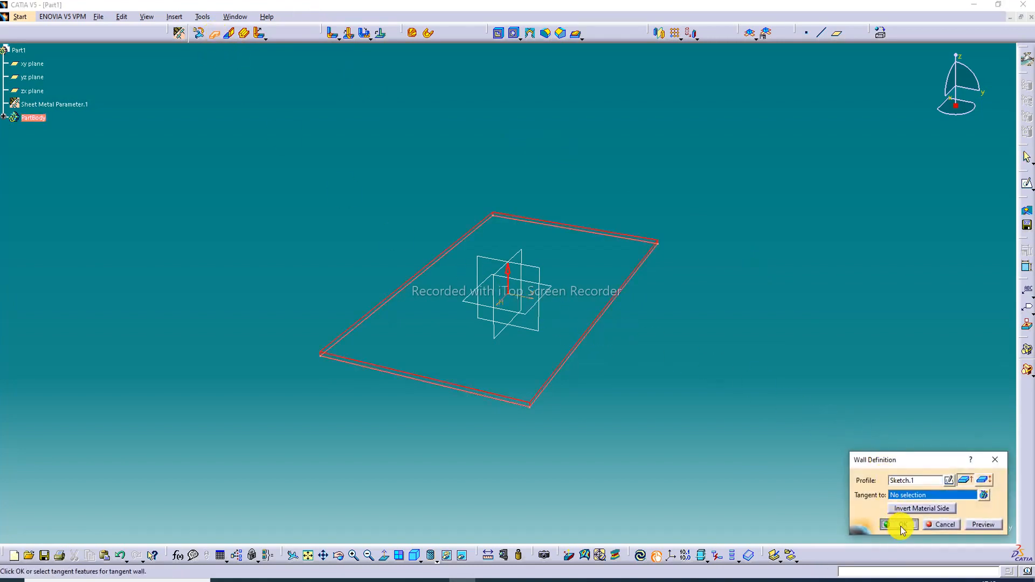
Hide the zx, yz and xy reference planes so only the flat wall remains displayed.
middle_click_drag(587, 271, 509, 334)
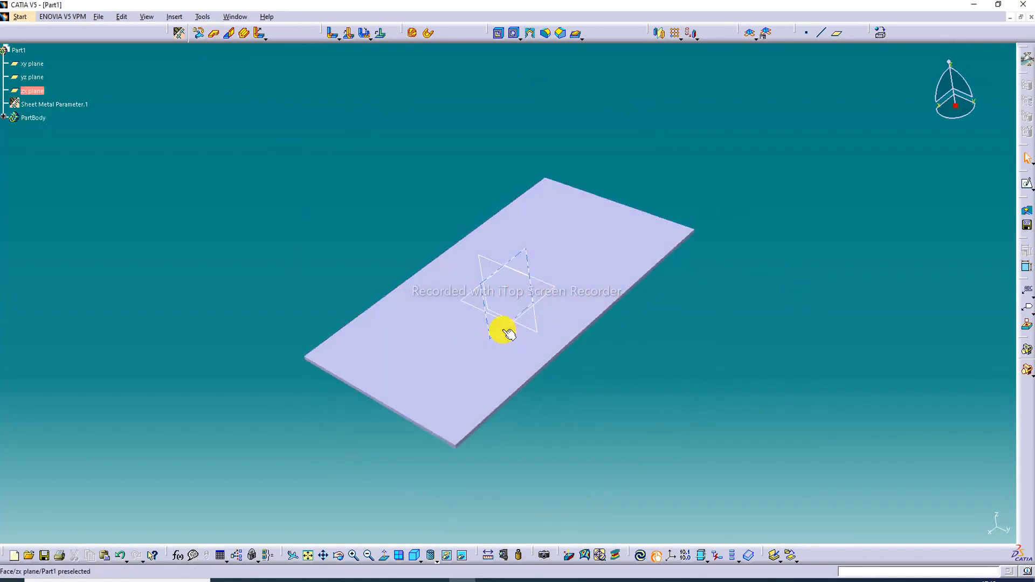
right_click(526, 254)
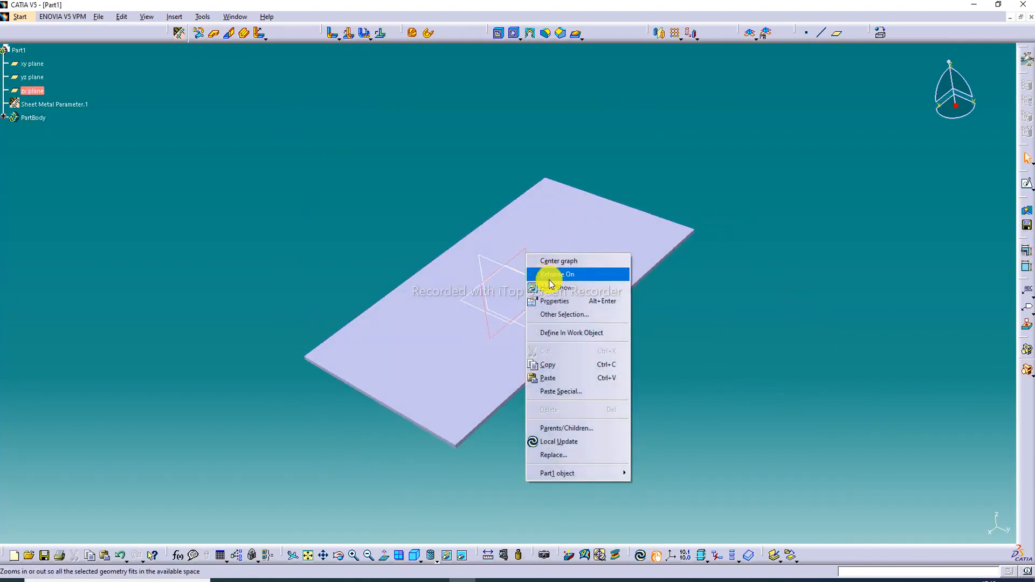
left_click(527, 280)
right_click(526, 276)
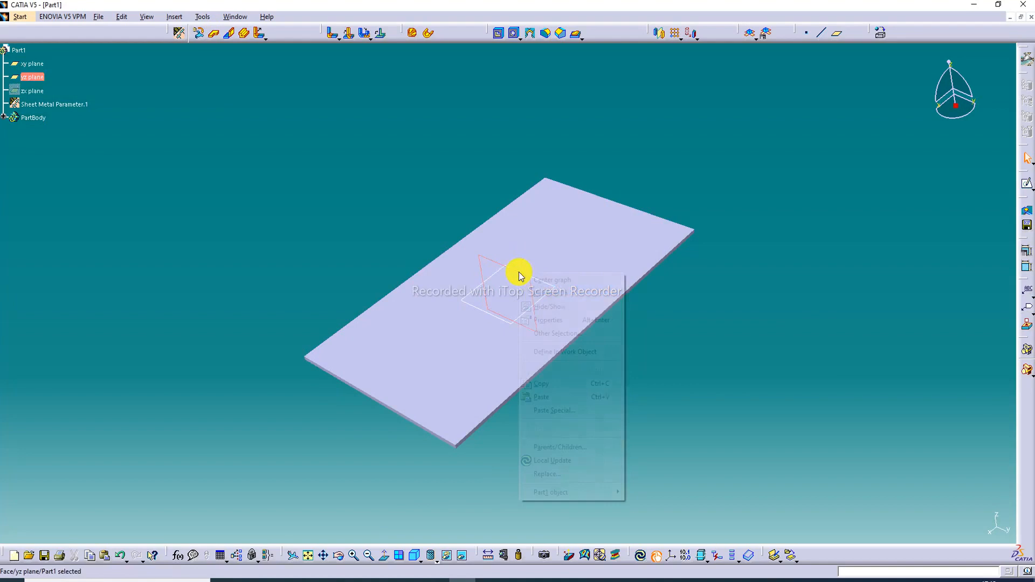
left_click(545, 304)
right_click(557, 288)
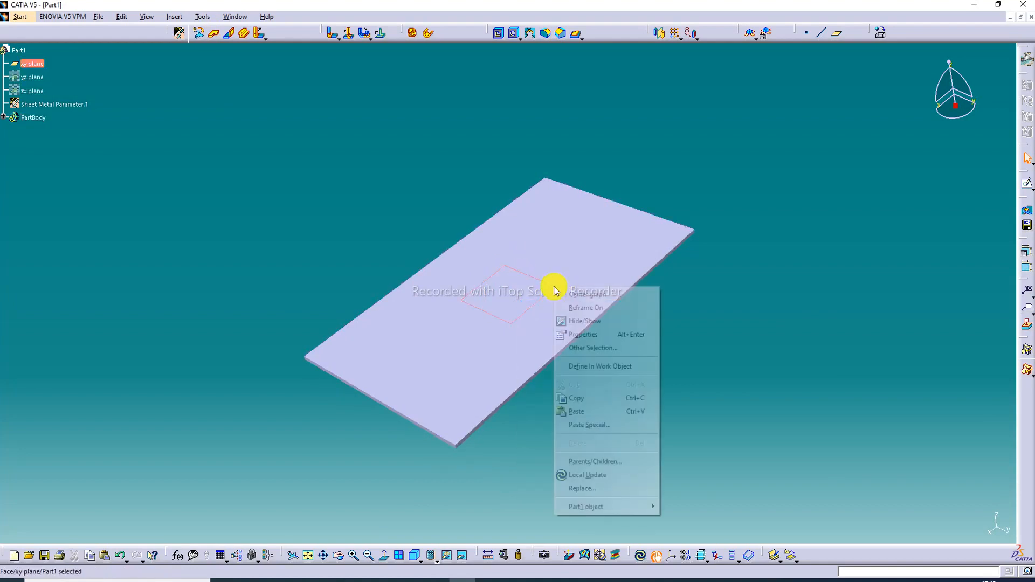
left_click(581, 328)
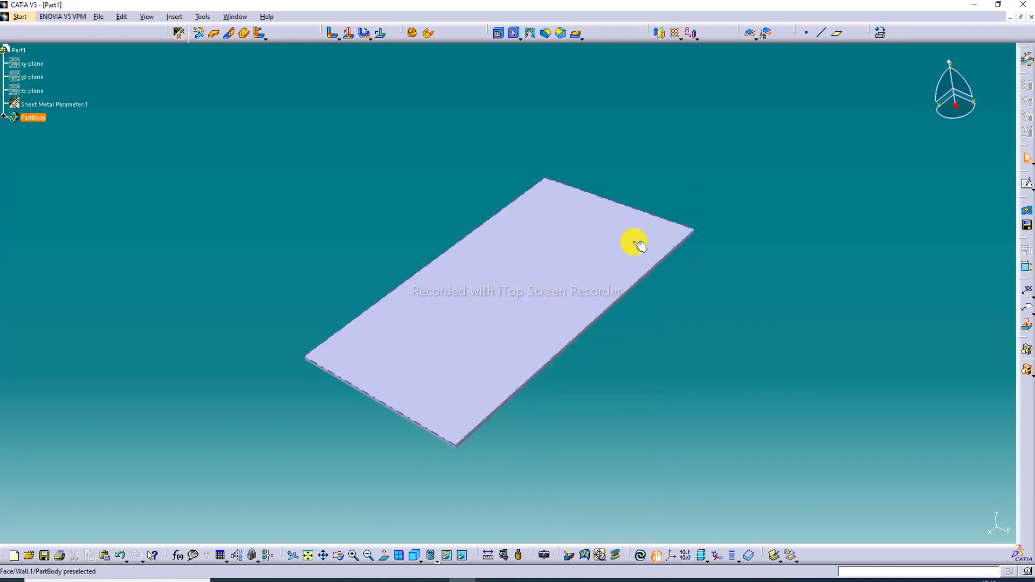
Apply the Steel material from the Metal family of the default material catalog to the flat wall's body.
middle_click_drag(631, 241, 607, 268)
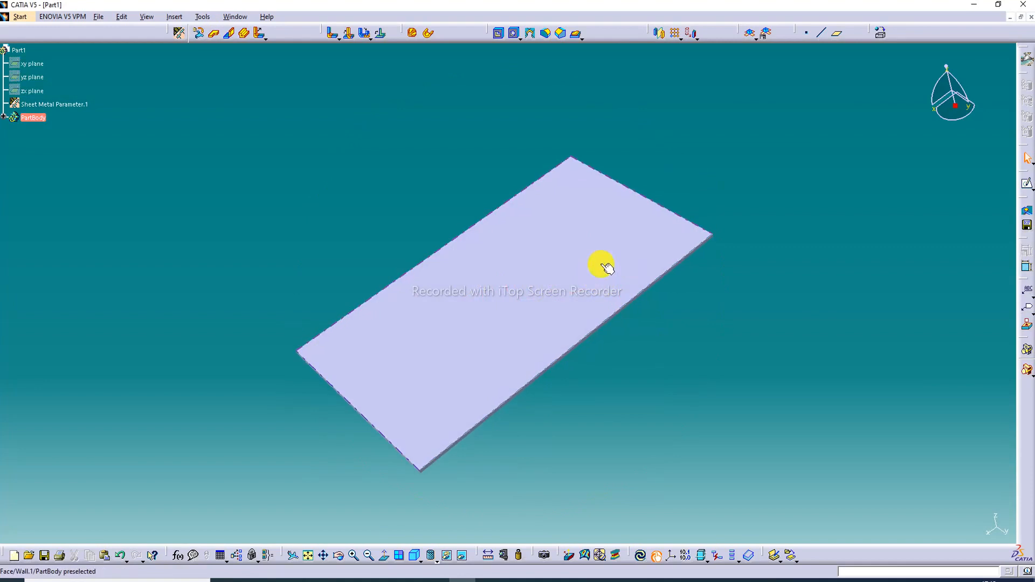
left_click(880, 33)
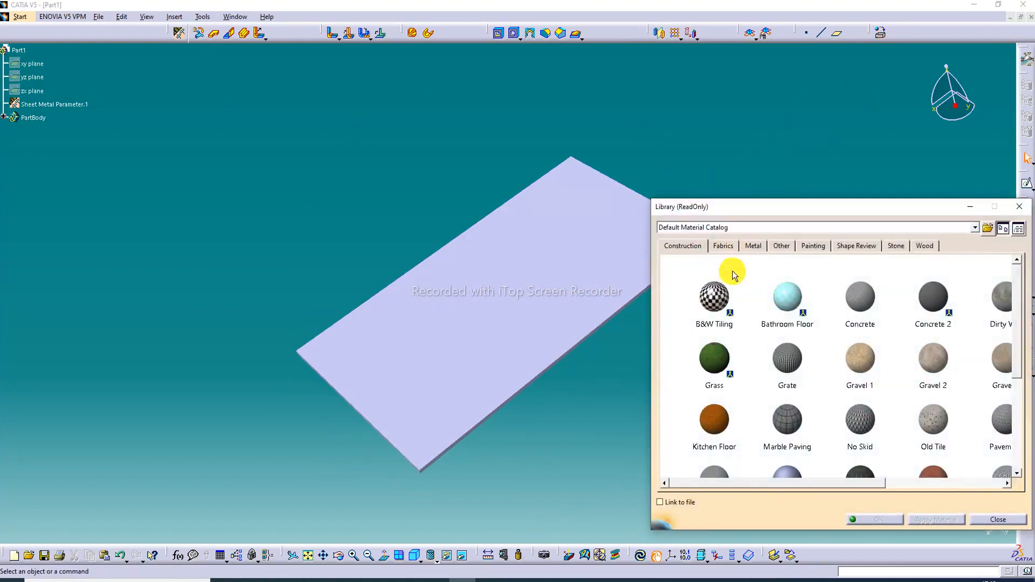
left_click(754, 247)
left_click(726, 410)
scroll(722, 415, "down", 1)
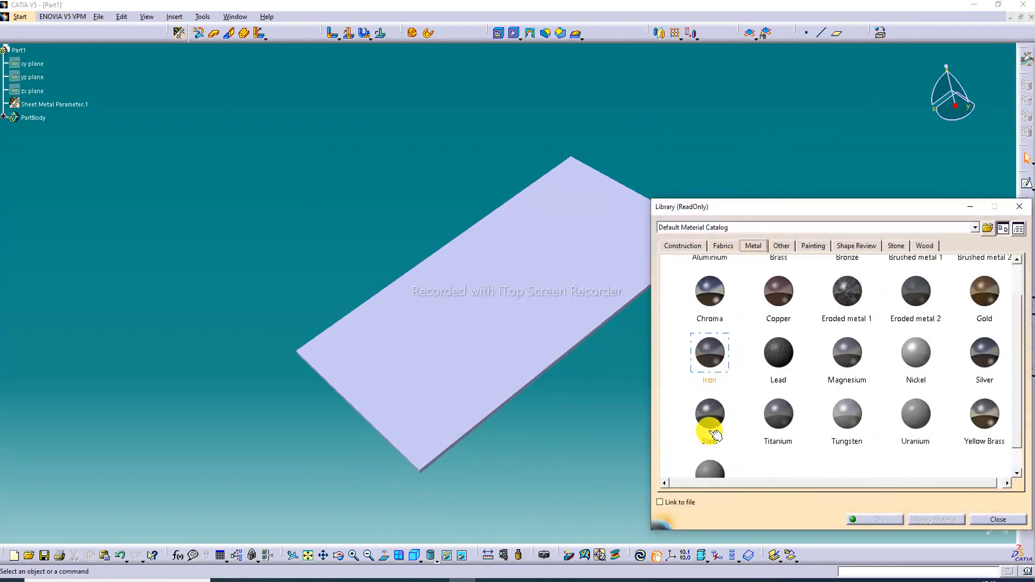
left_click(711, 426)
left_click(561, 357)
middle_click_drag(555, 335, 514, 324)
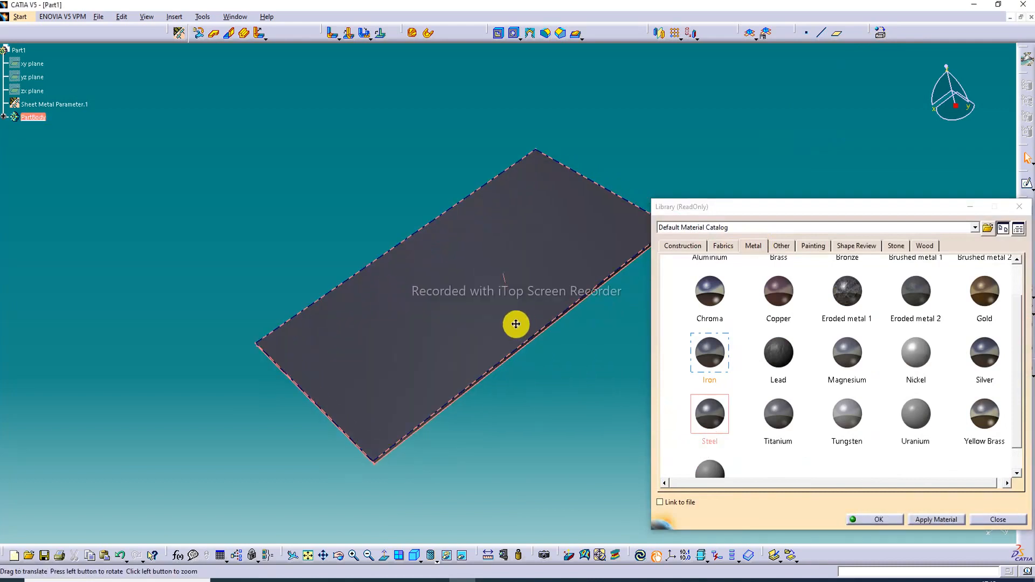
left_click(877, 521)
Open the rendering properties of the Steel material under PartBody and raise its reflectivity to 0.98.
left_click(4, 116)
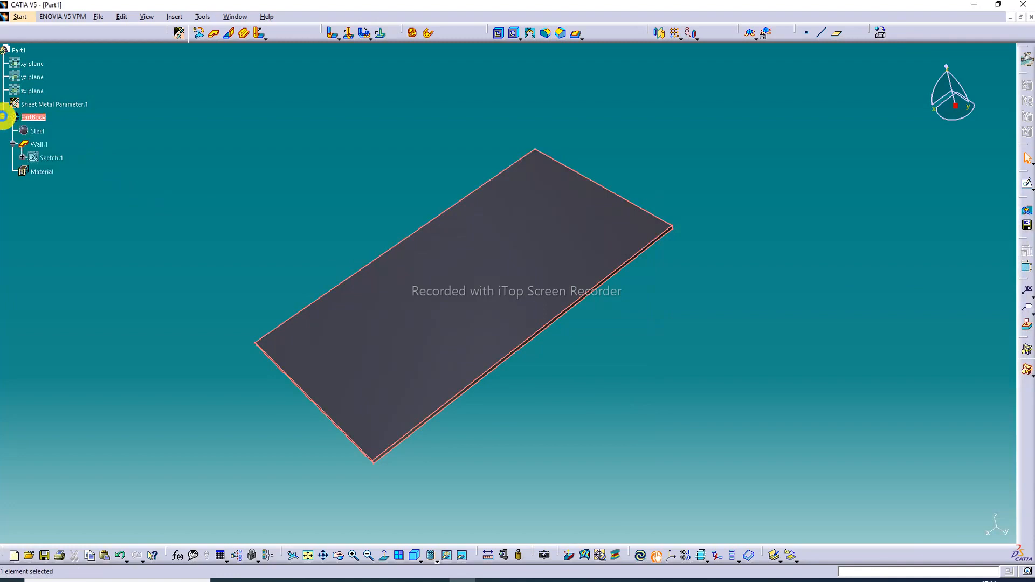
left_click(27, 130)
double_click(28, 130)
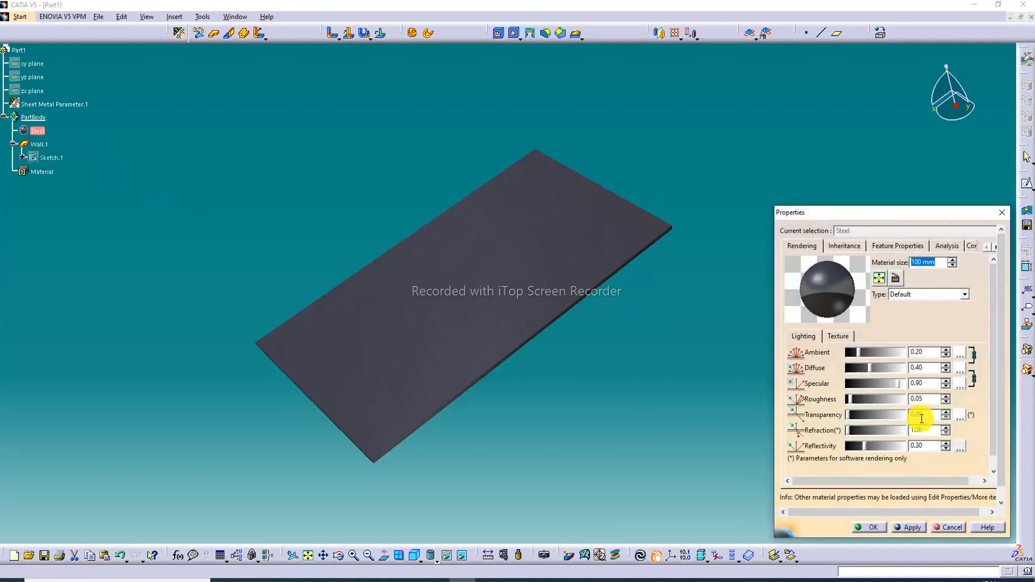
left_click(864, 447)
left_click_drag(864, 447, 903, 452)
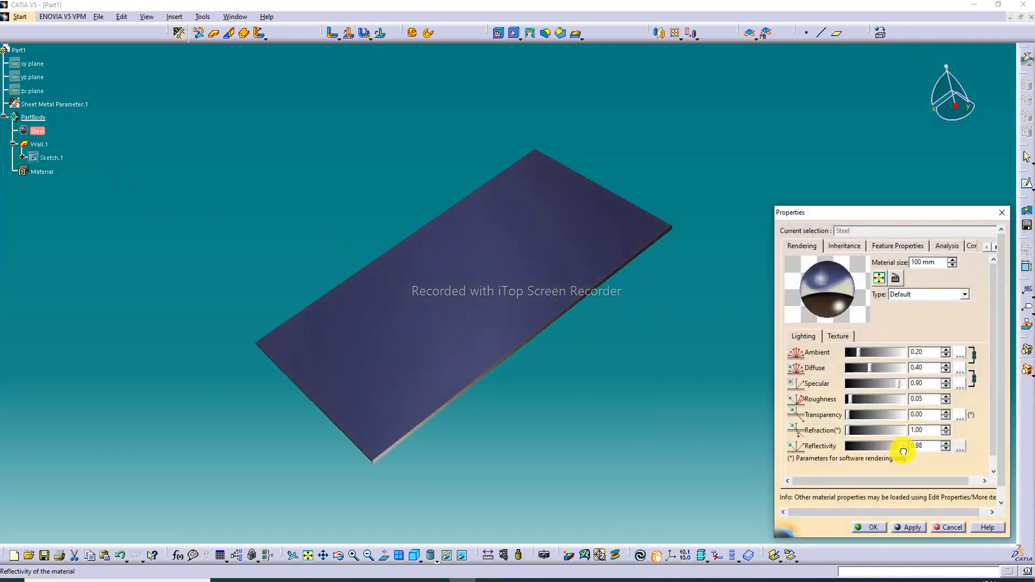
Try the Flat and Big place reflection environments on the Steel material, then assign the predefined Loft environment and accept the properties.
left_click(960, 446)
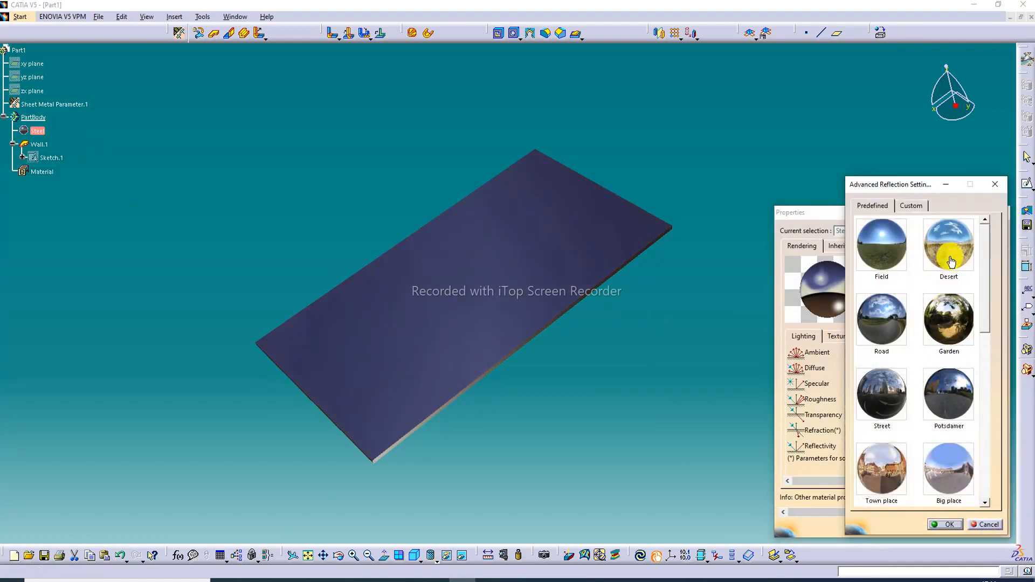
scroll(892, 475, "down", 4)
scroll(895, 456, "down", 1)
left_click(882, 472)
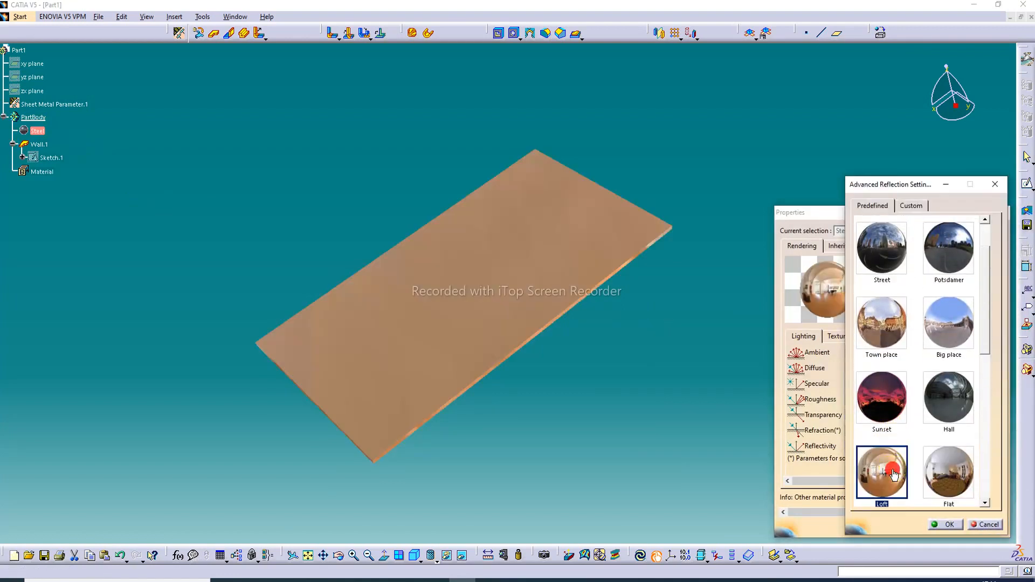
left_click(949, 476)
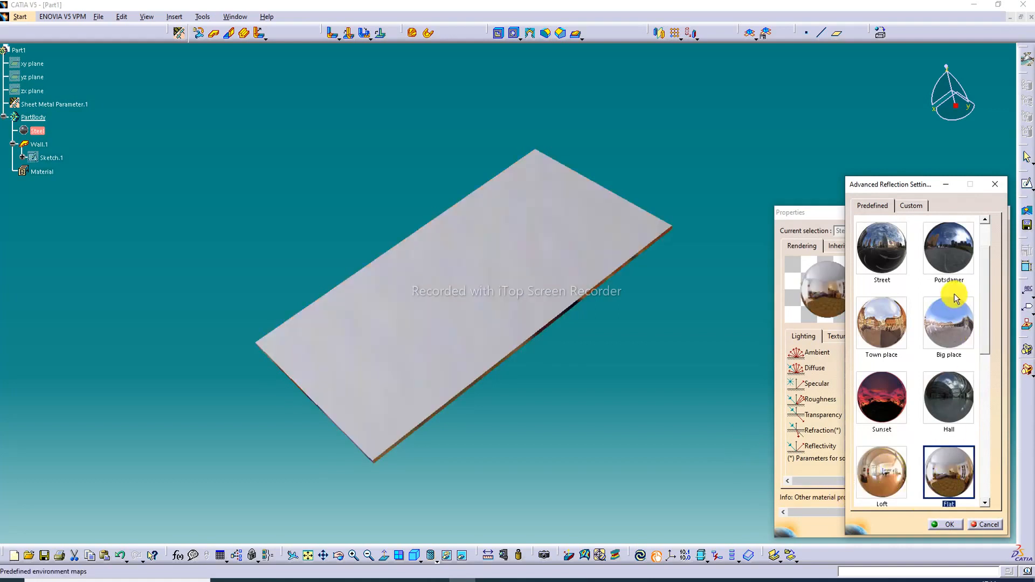
left_click(951, 329)
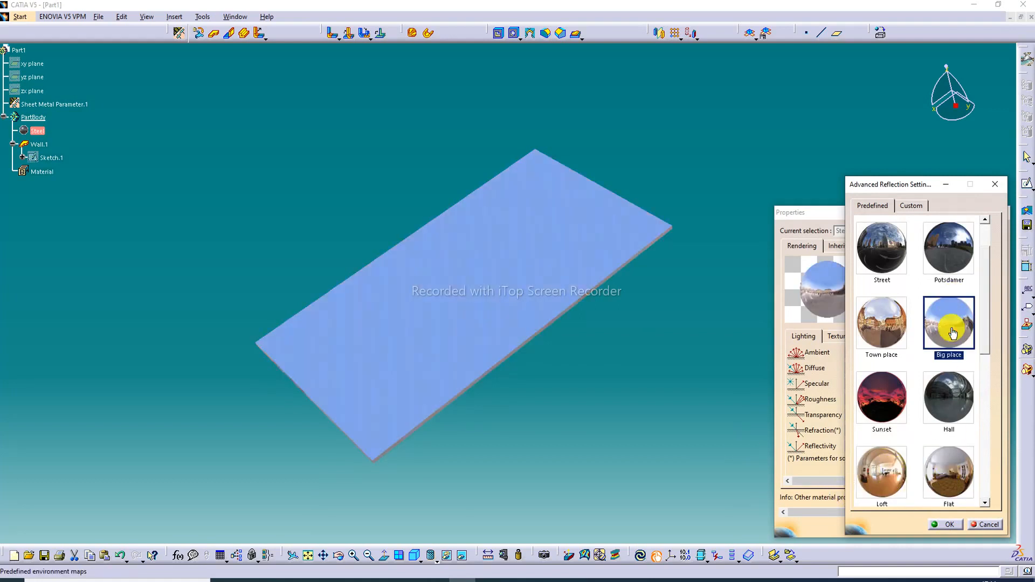
left_click(884, 475)
left_click(951, 526)
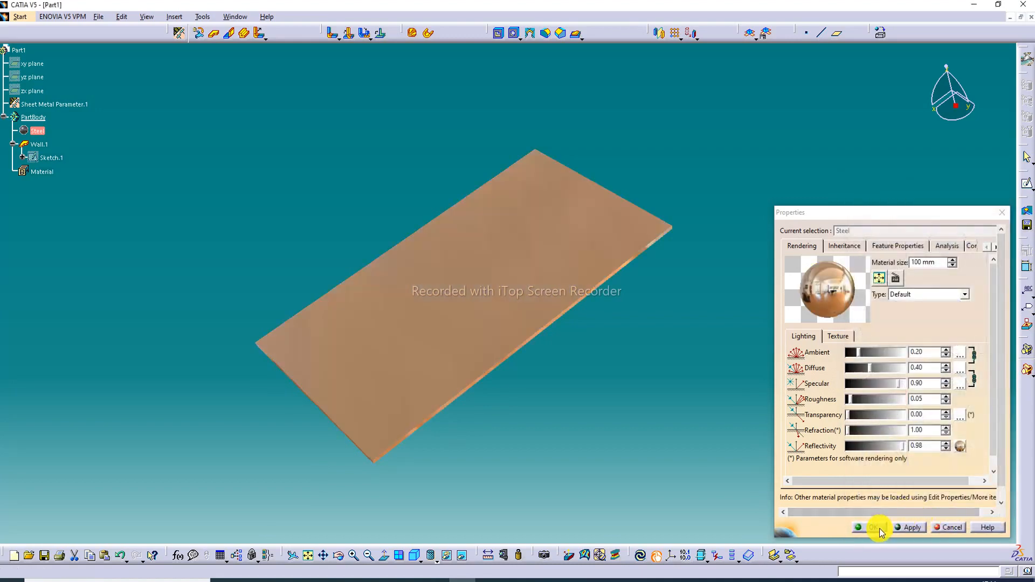
left_click(879, 529)
middle_click_drag(599, 225, 675, 261)
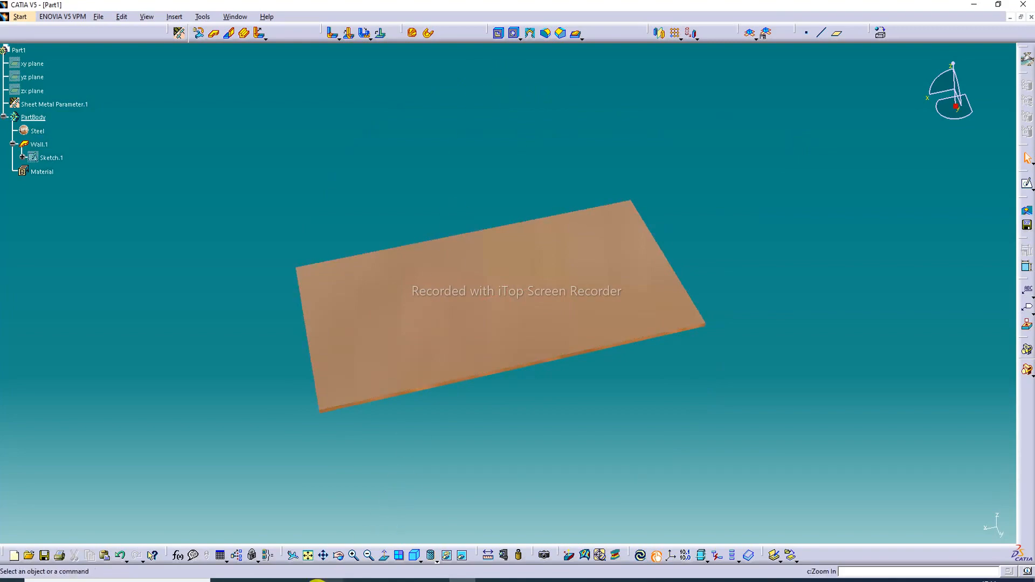
left_click(306, 579)
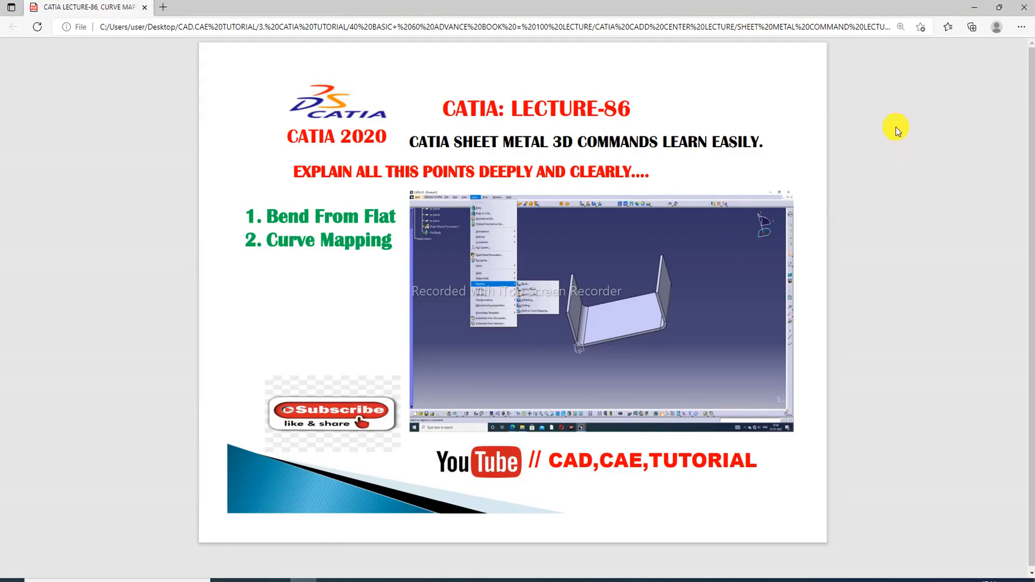
left_click(305, 580)
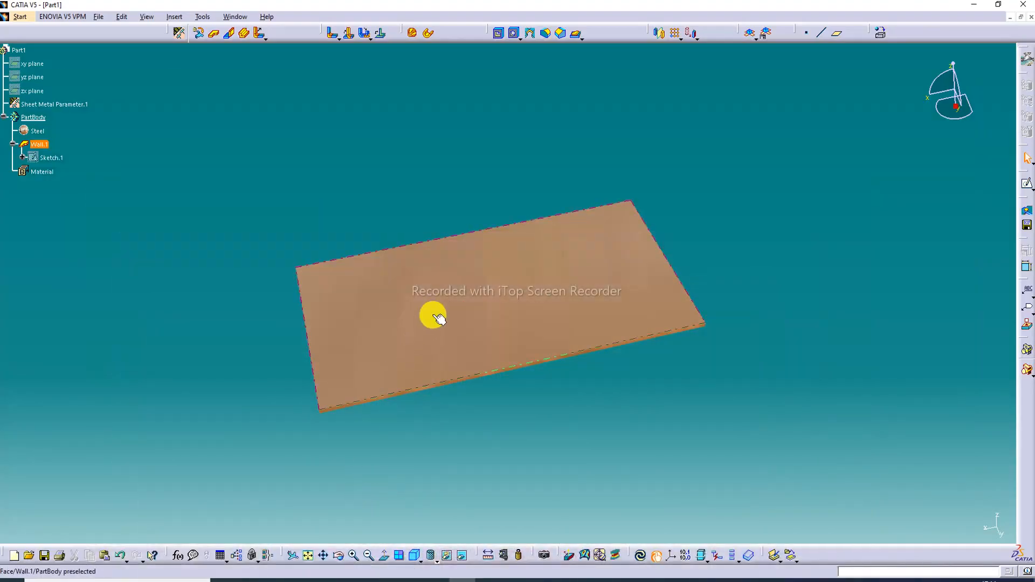
Sketch a single slanted line on the wall's upper face, crossing both long edges near the middle, and finish the sketch.
left_click(519, 289)
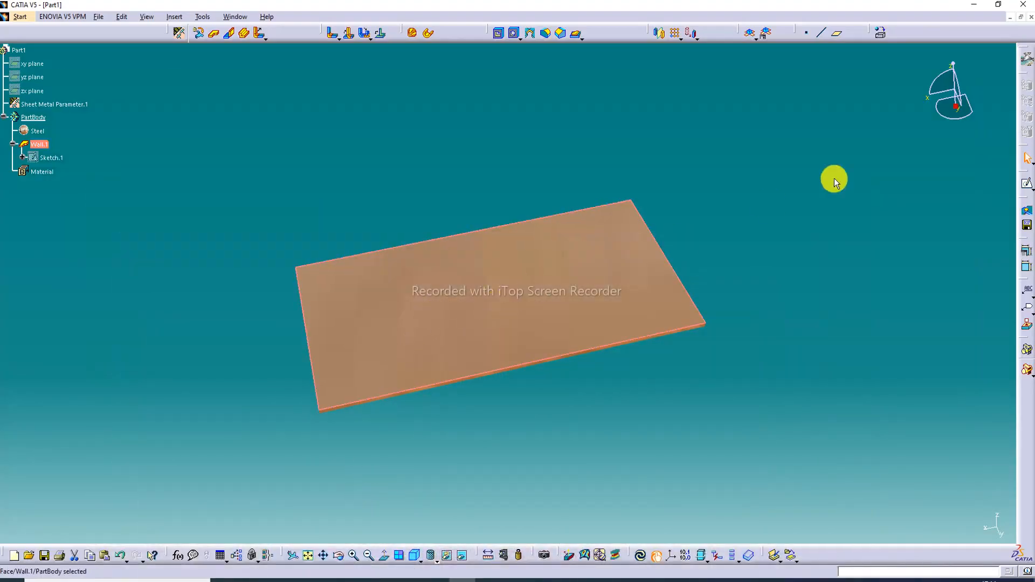
left_click(1027, 183)
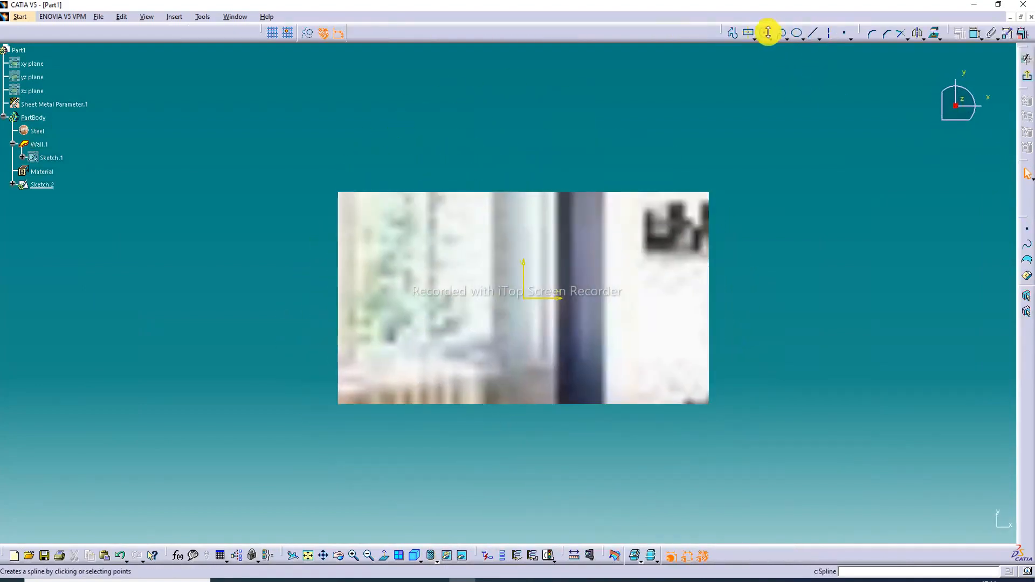
left_click(730, 33)
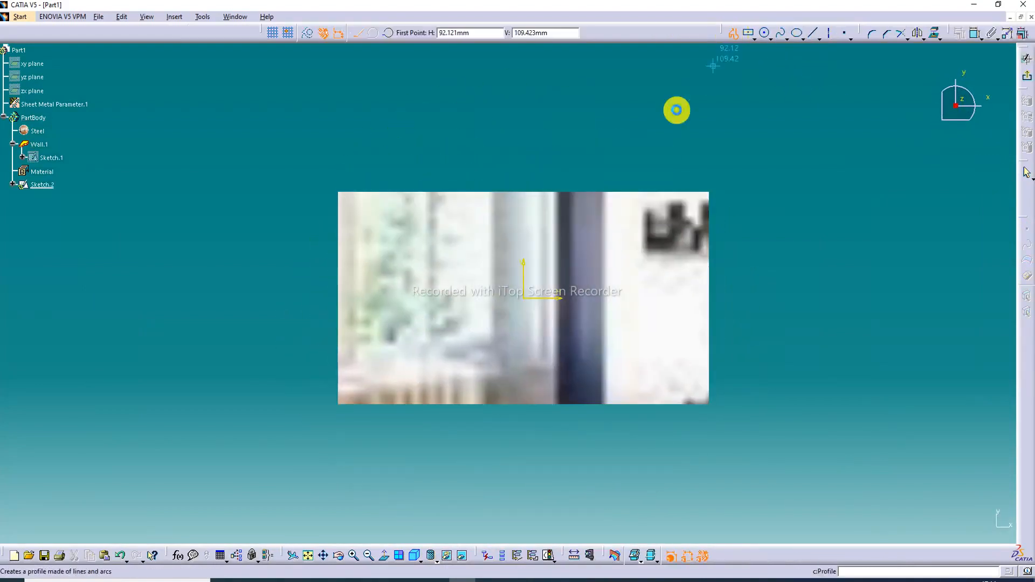
left_click(504, 173)
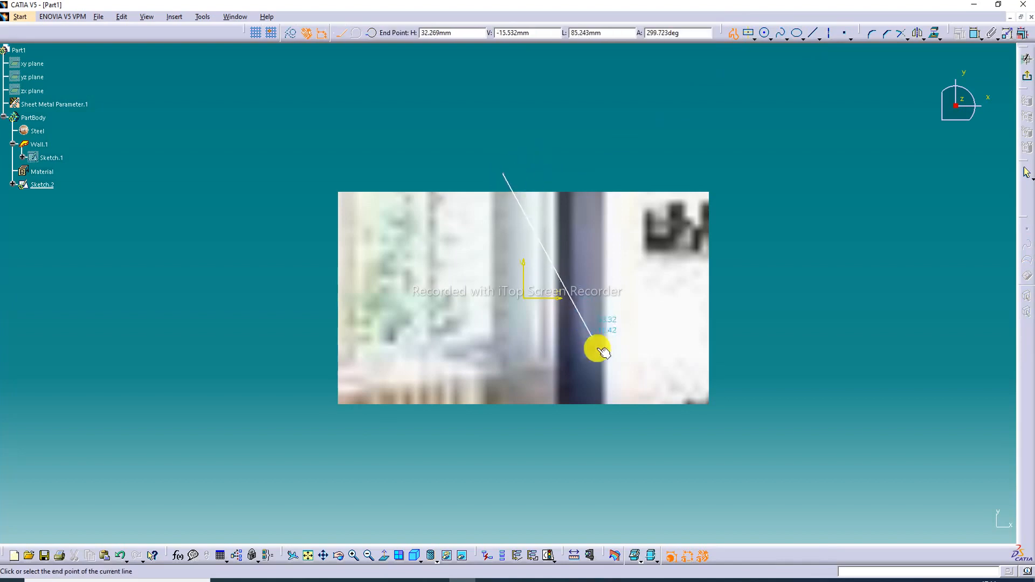
left_click(577, 432)
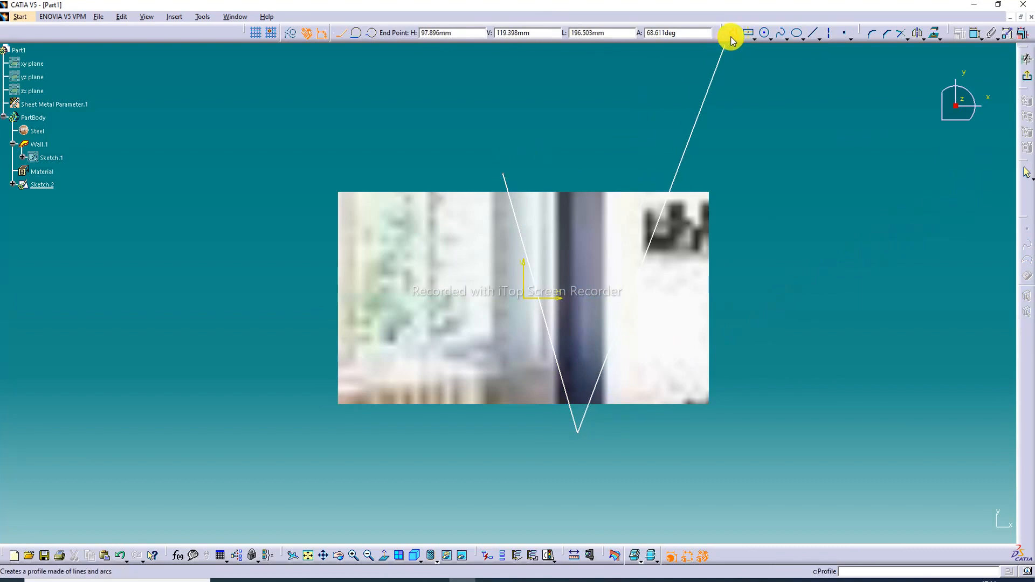
left_click(1027, 76)
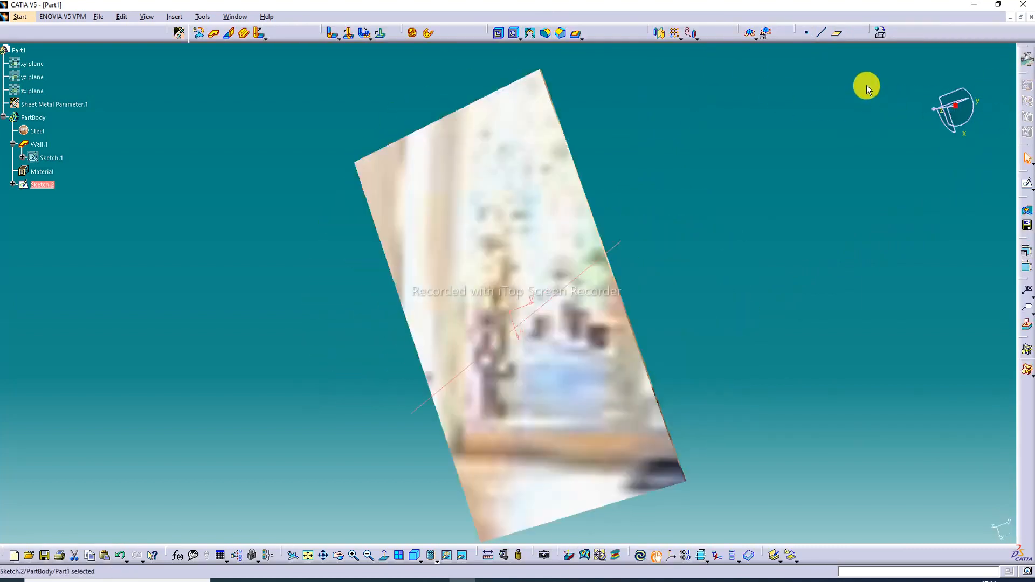
left_click(578, 154)
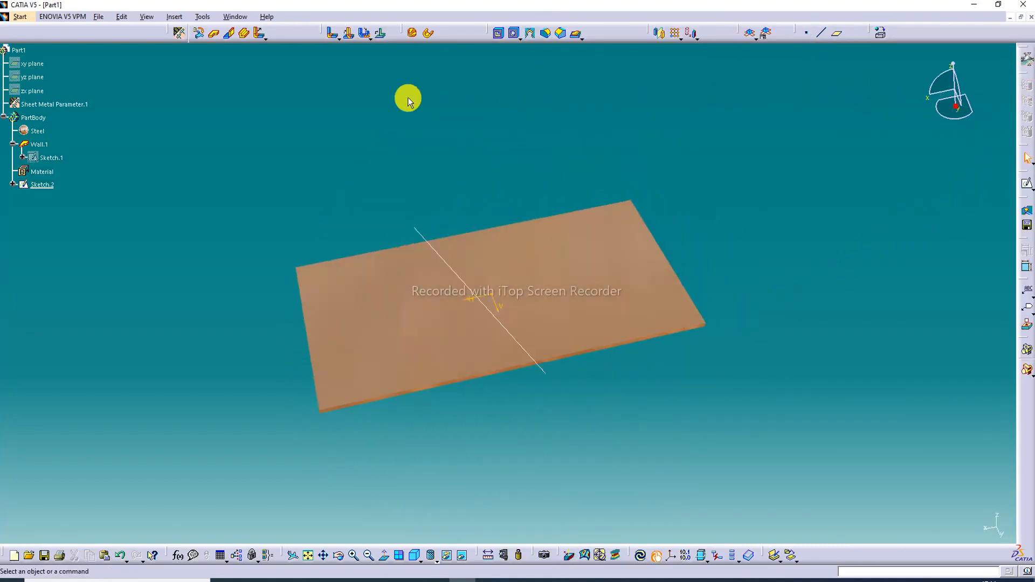
Create a 90-degree Bend From Flat along the slanted sketch line, with the wall's far corner vertex opposite the default one as fixed point.
left_click(349, 34)
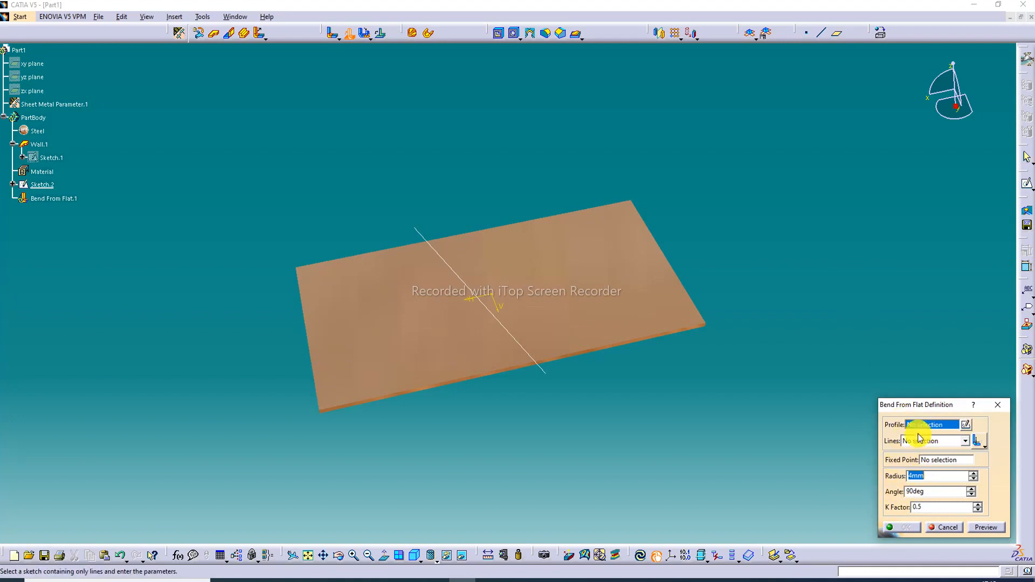
left_click(515, 336)
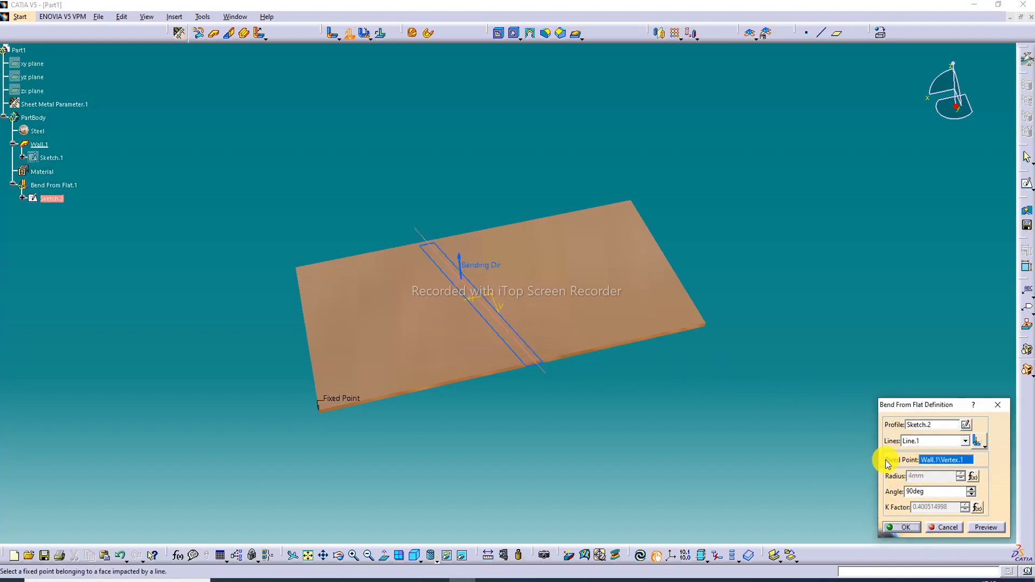
left_click(950, 460)
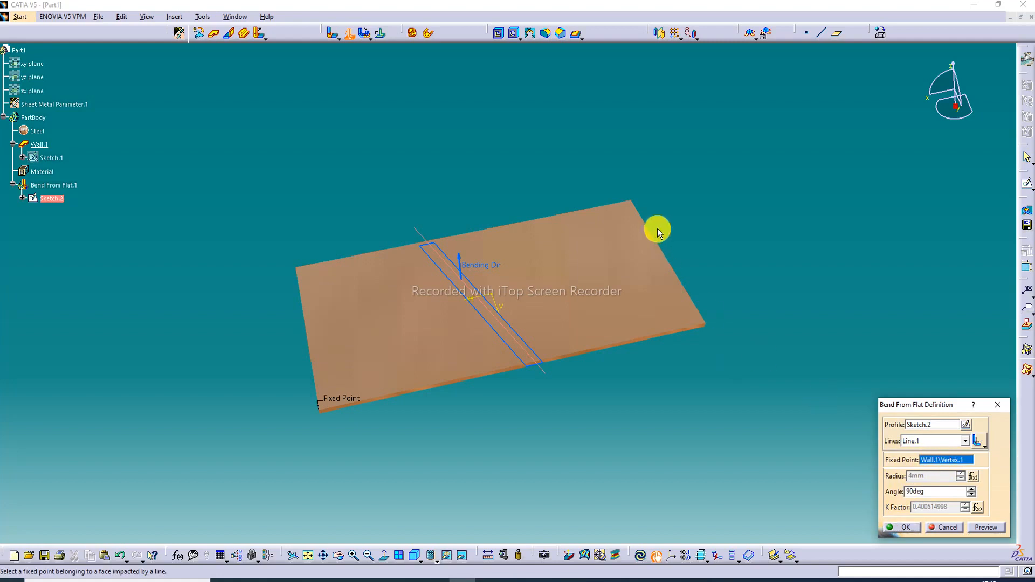
left_click(629, 201)
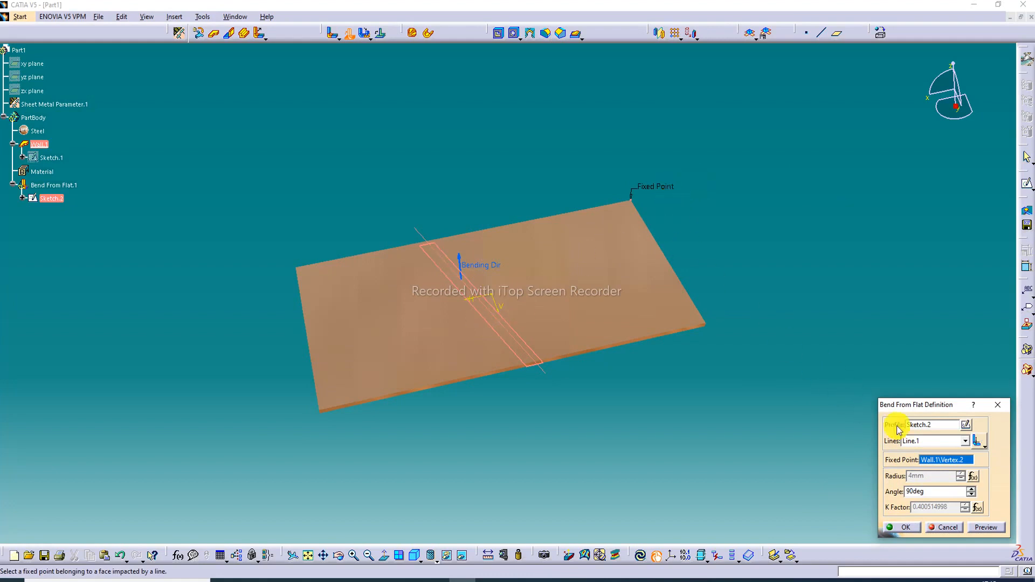
left_click(986, 529)
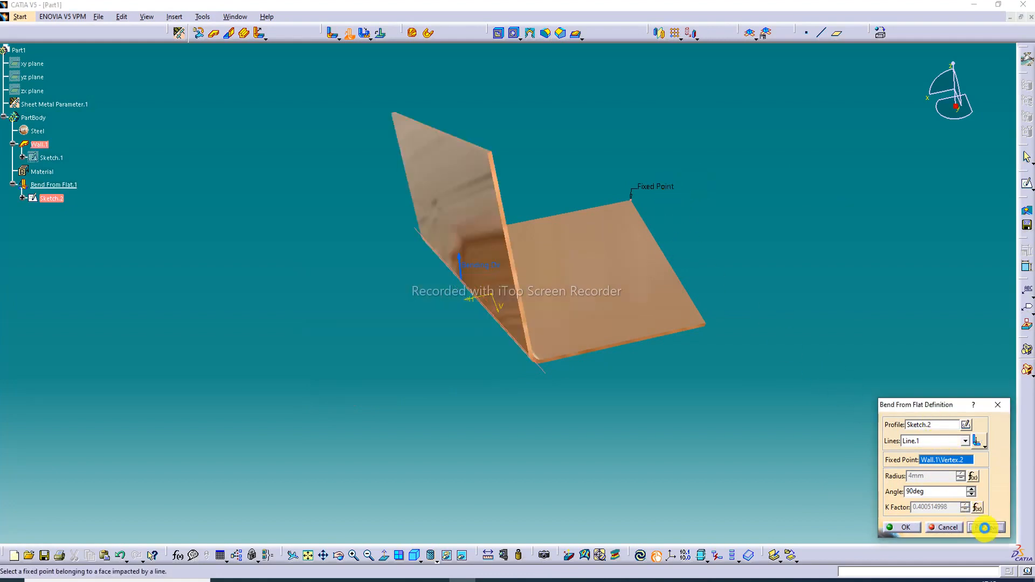
left_click(908, 527)
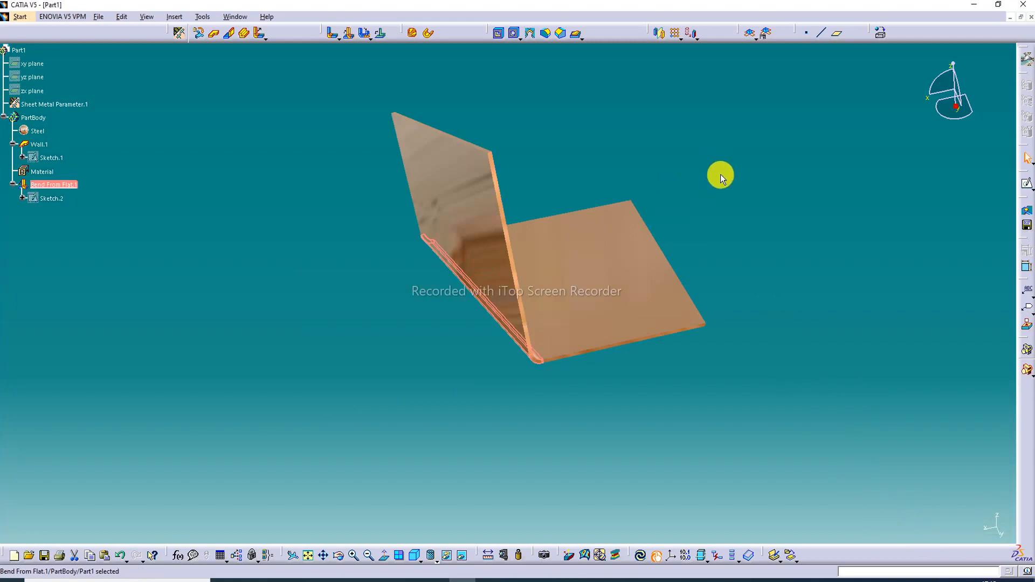
left_click(720, 189)
middle_click_drag(722, 199, 612, 282)
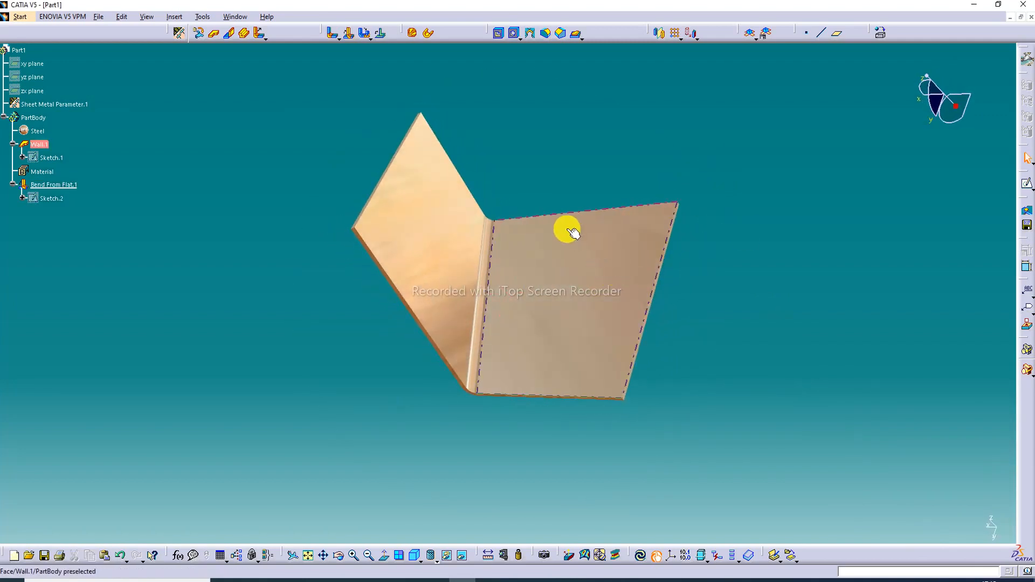
middle_click_drag(573, 232, 608, 255)
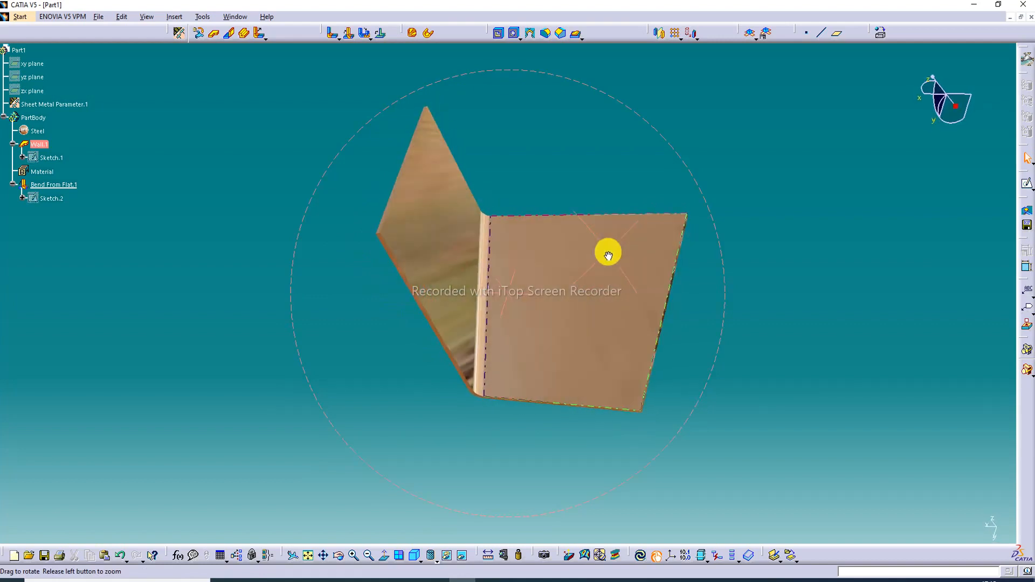
Inspect the bent plate from several angles and check the topic list on the lecture slide in the browser.
left_click(308, 555)
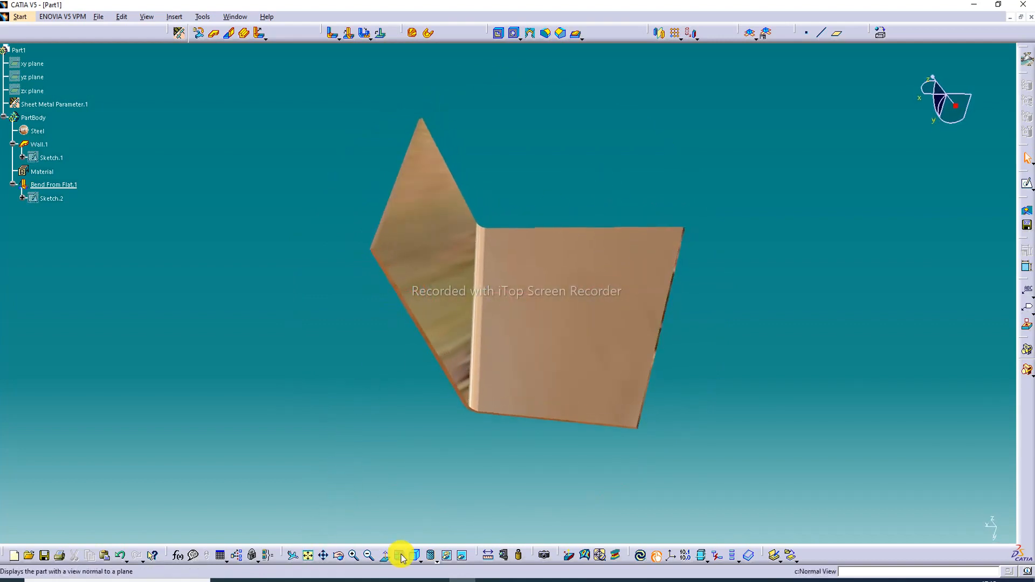
left_click(353, 555)
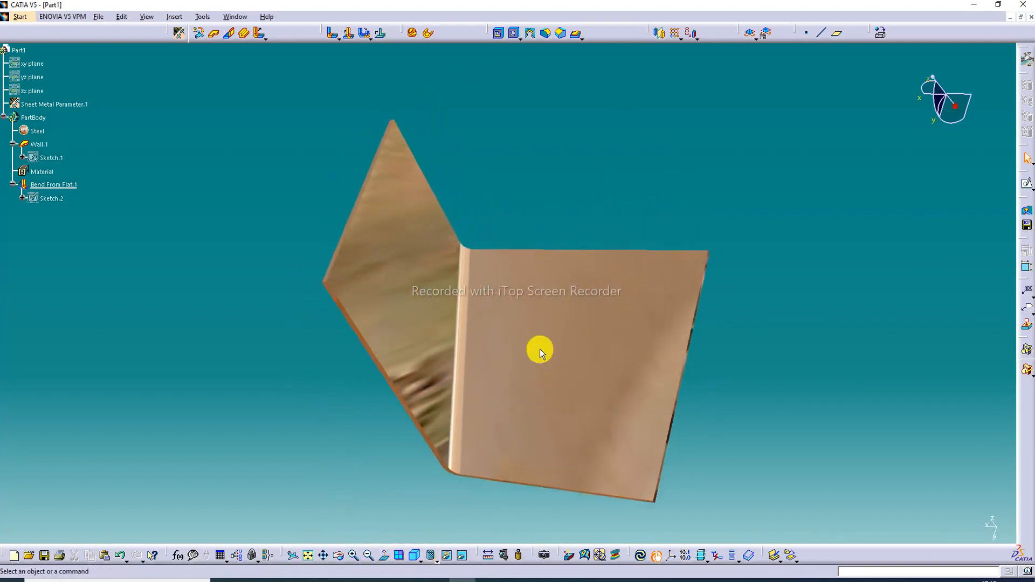
middle_click_drag(539, 350, 515, 318)
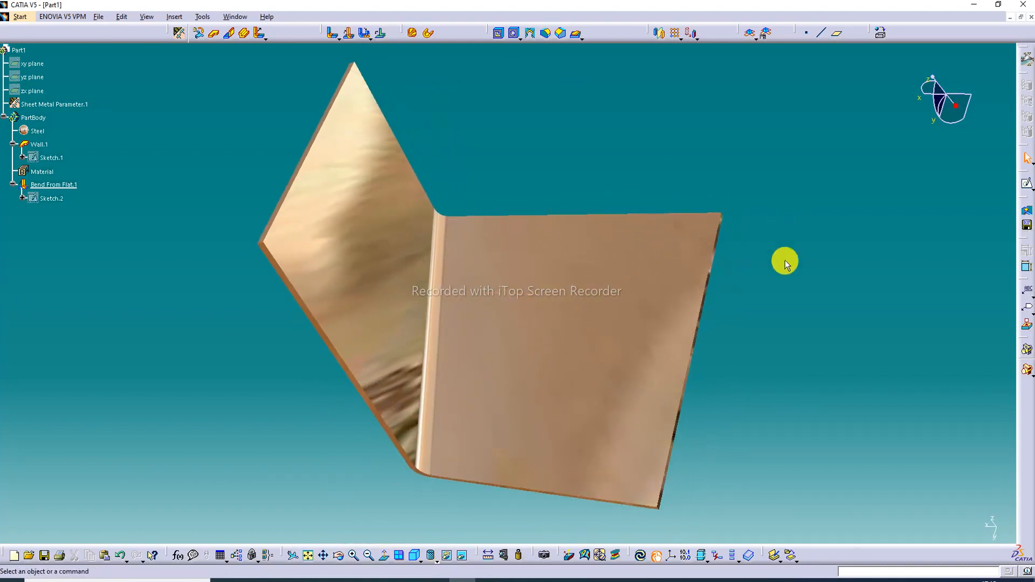
left_click(310, 555)
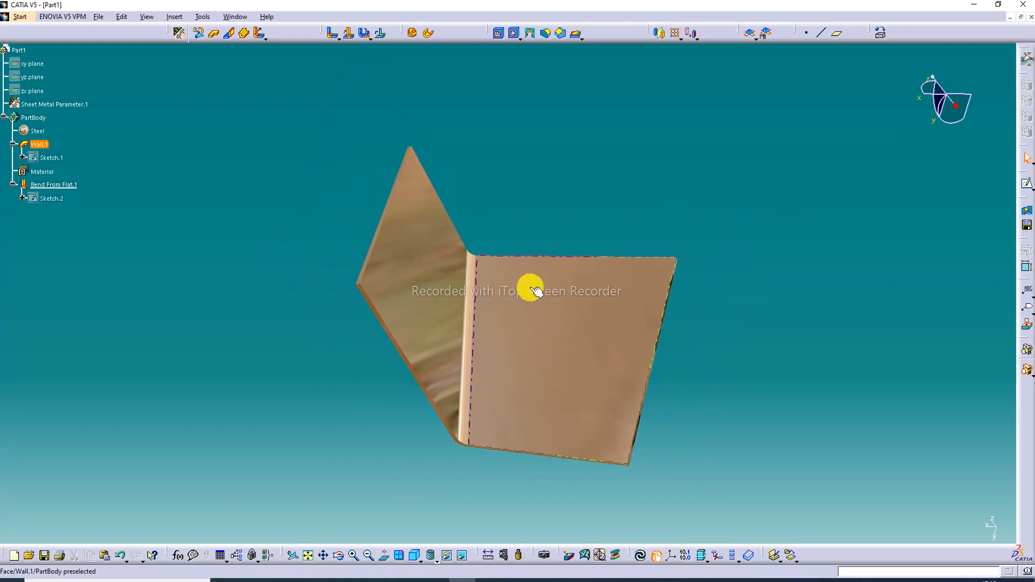
mouse_move(529, 292)
middle_mouse_down()
mouse_move(601, 271)
mouse_move(591, 275)
mouse_move(595, 237)
middle_mouse_up()
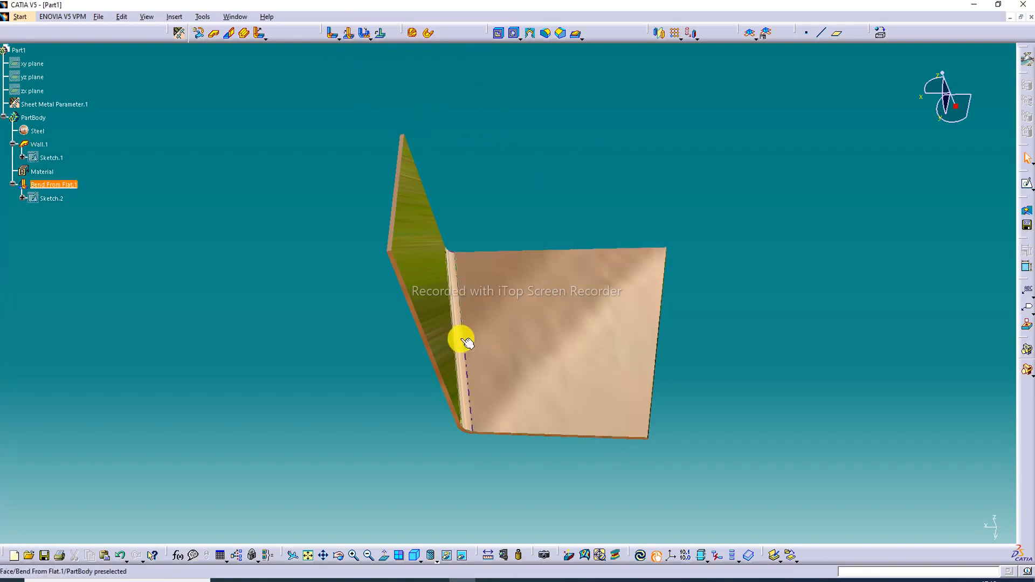
middle_click_drag(467, 339, 459, 371)
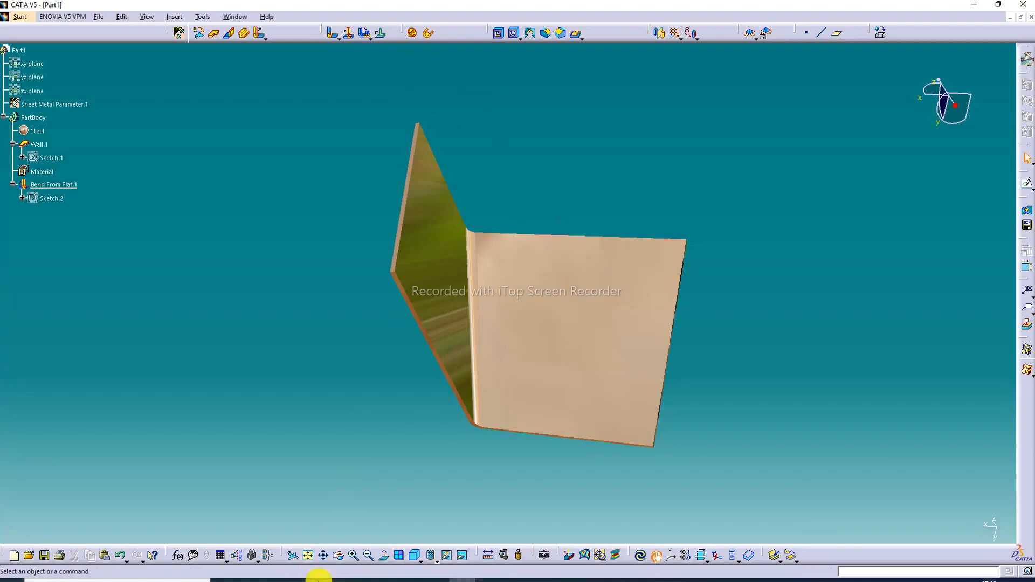
left_click(305, 580)
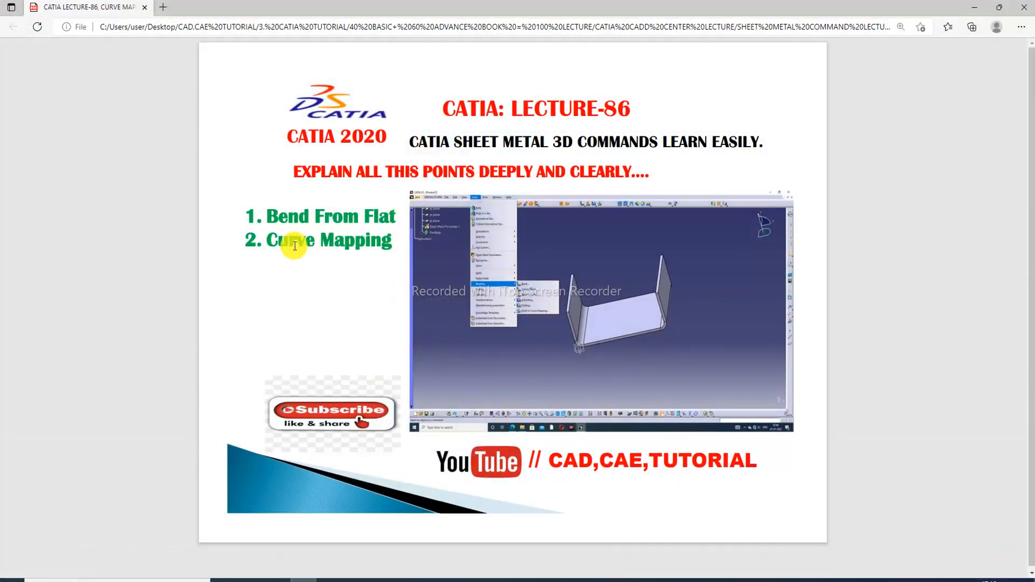
left_click(304, 580)
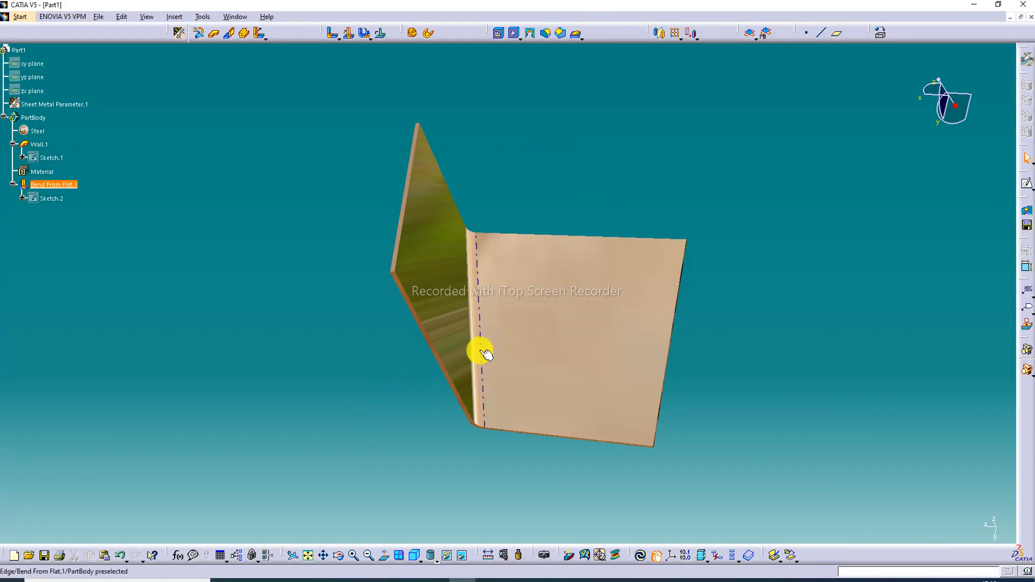
Undo the Bend From Flat and add 100 mm, 90-degree walls with bends along both short edges and the rear long edge.
left_click(121, 556)
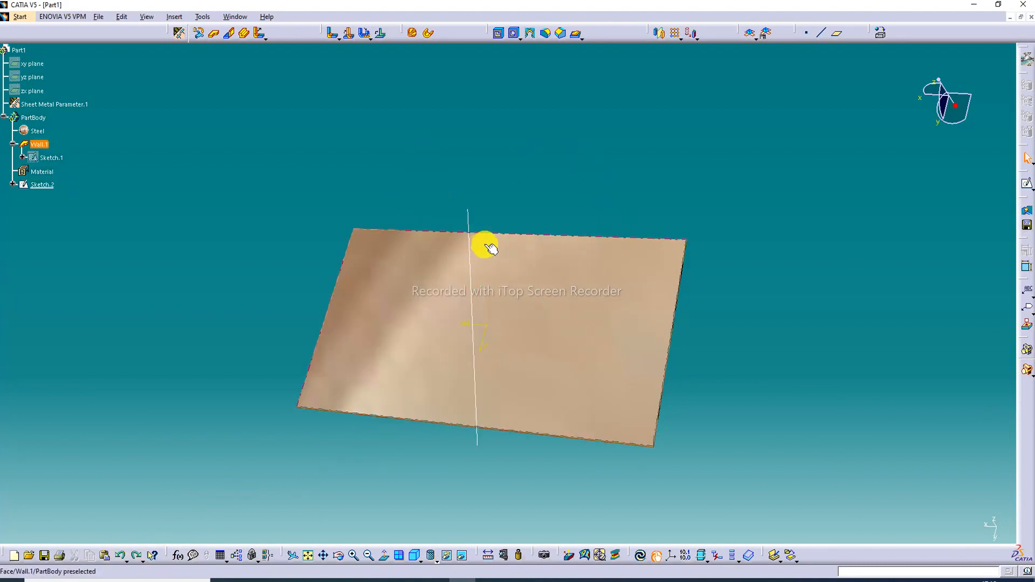
left_click(233, 35)
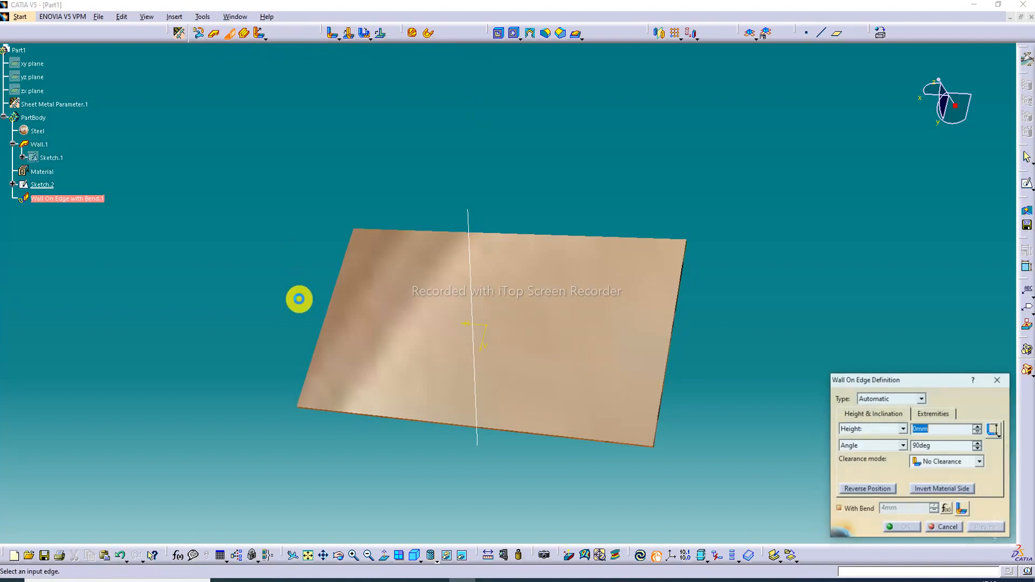
left_click(330, 305)
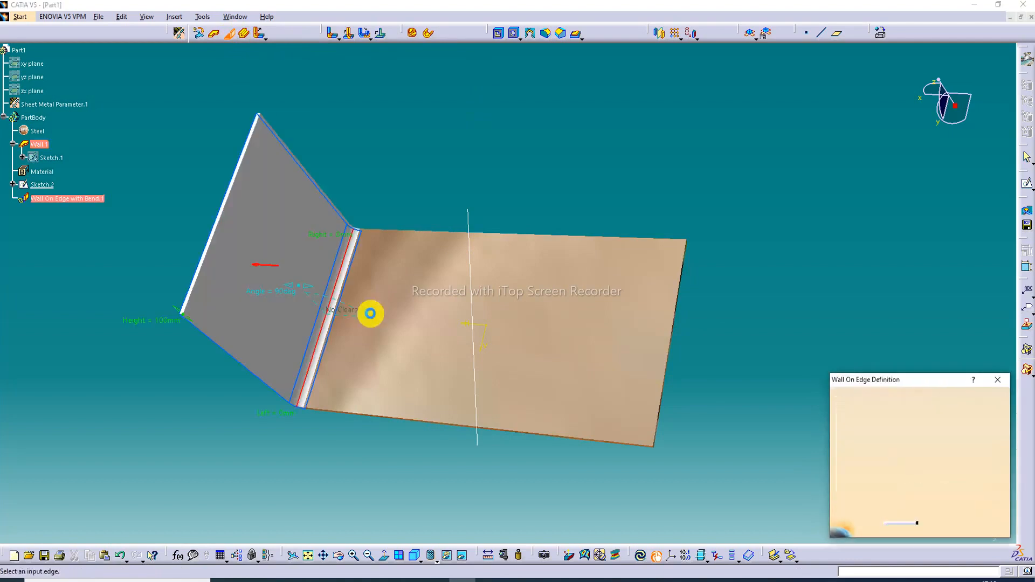
left_click(673, 319)
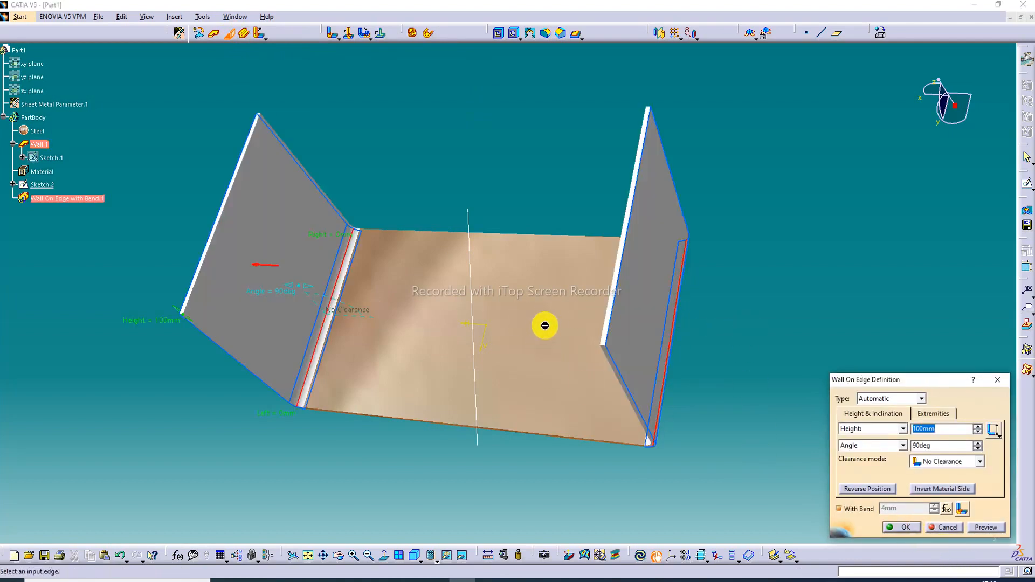
left_click(534, 236)
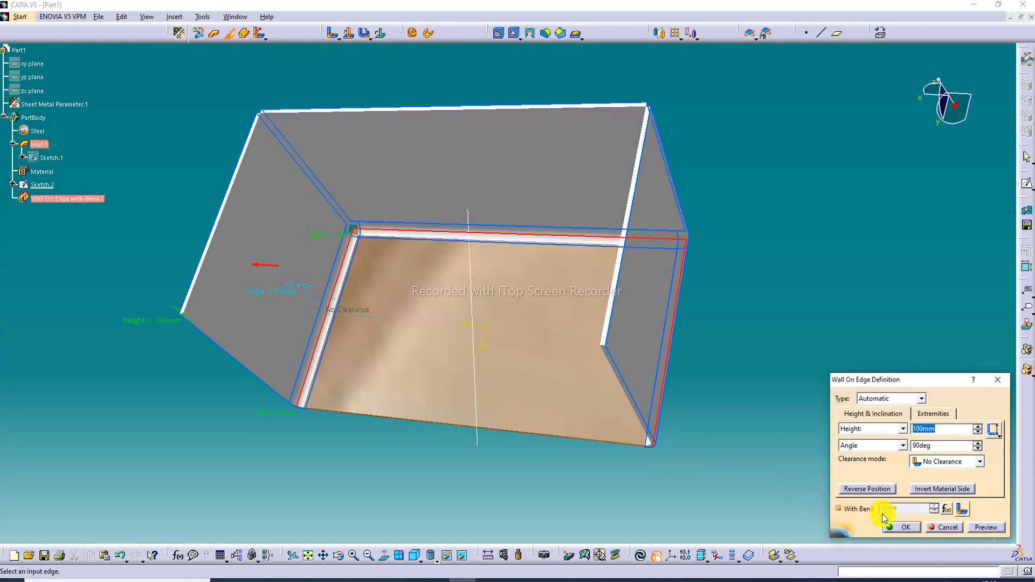
left_click(906, 528)
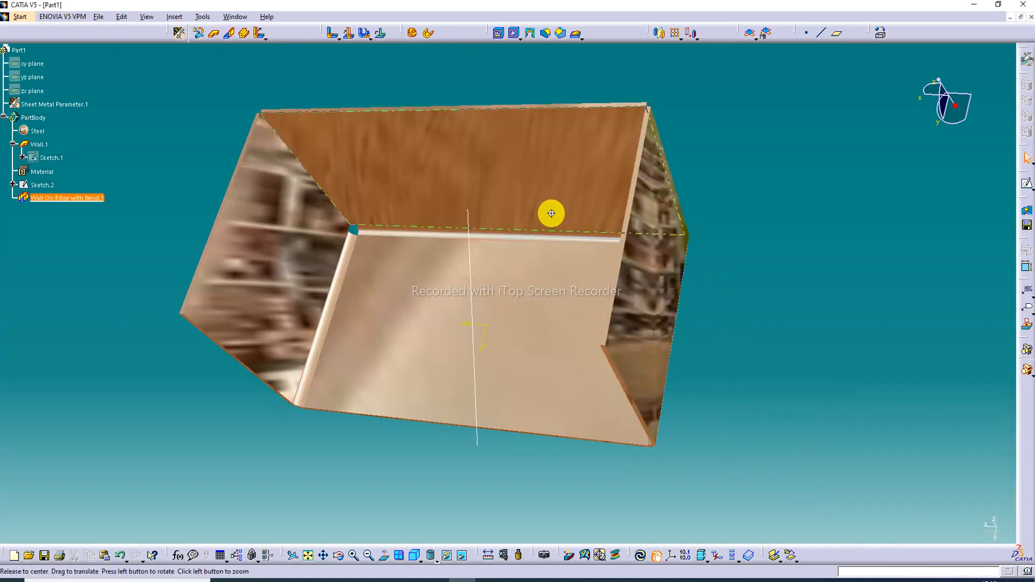
Hide the sketch containing the slanted line on the base wall.
middle_click_drag(550, 213, 356, 224)
left_click(421, 345)
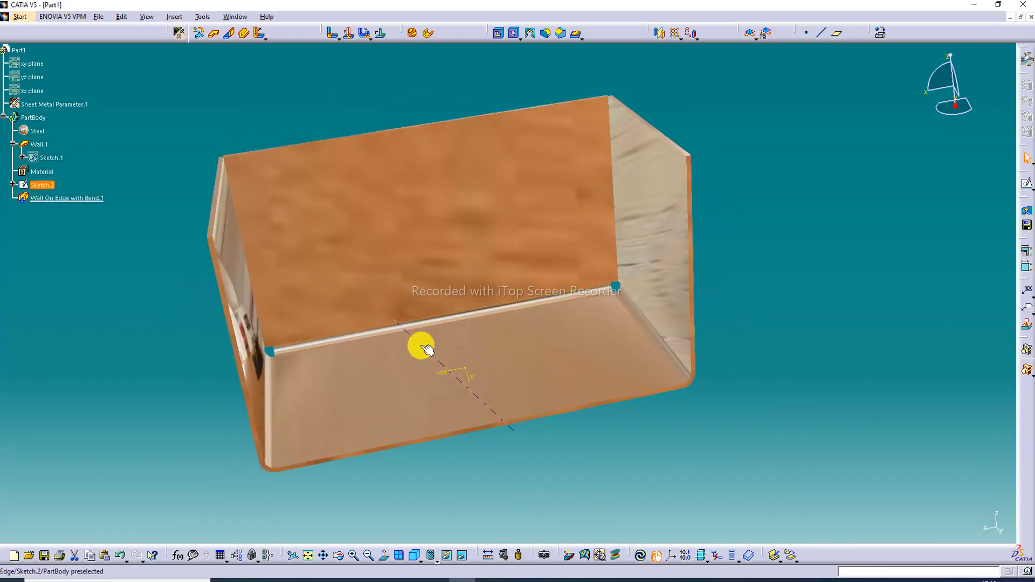
right_click(427, 350)
left_click(462, 378)
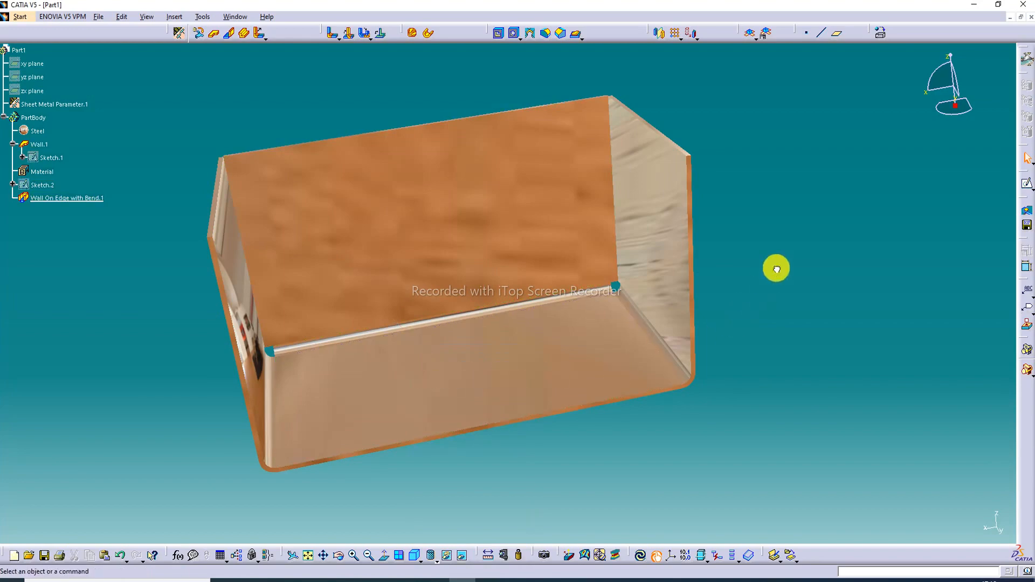
Sketch a circle directly above the sketch origin, near the middle of the left short-edge wall's inner face, and finish the sketch.
middle_click_drag(624, 289, 542, 266)
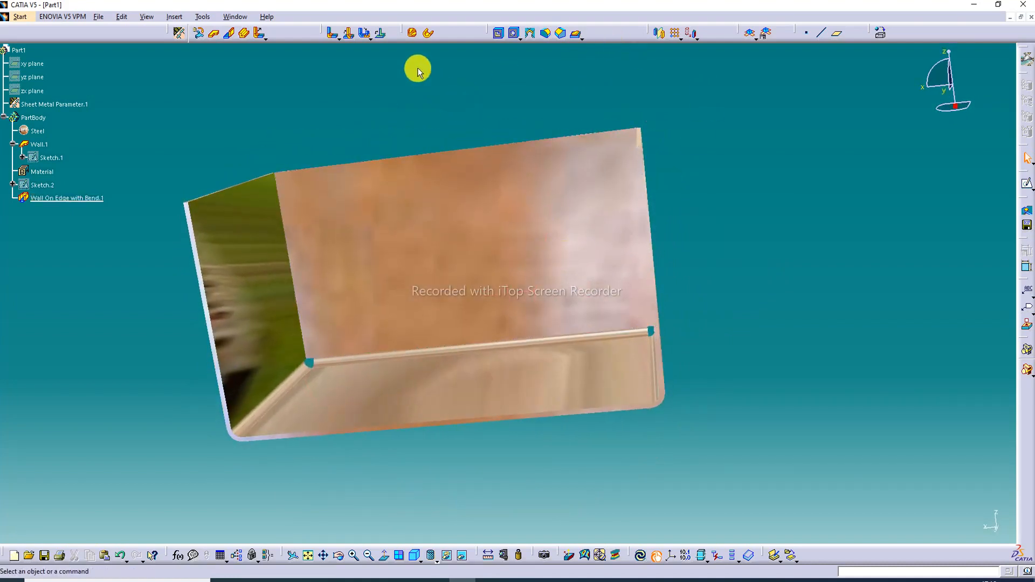
left_click(265, 268)
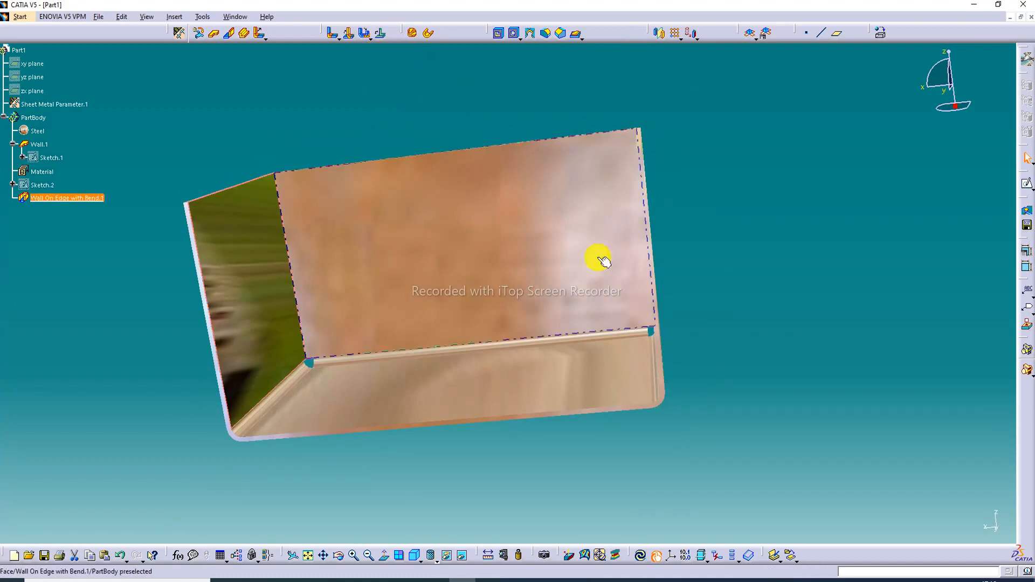
left_click(1027, 187)
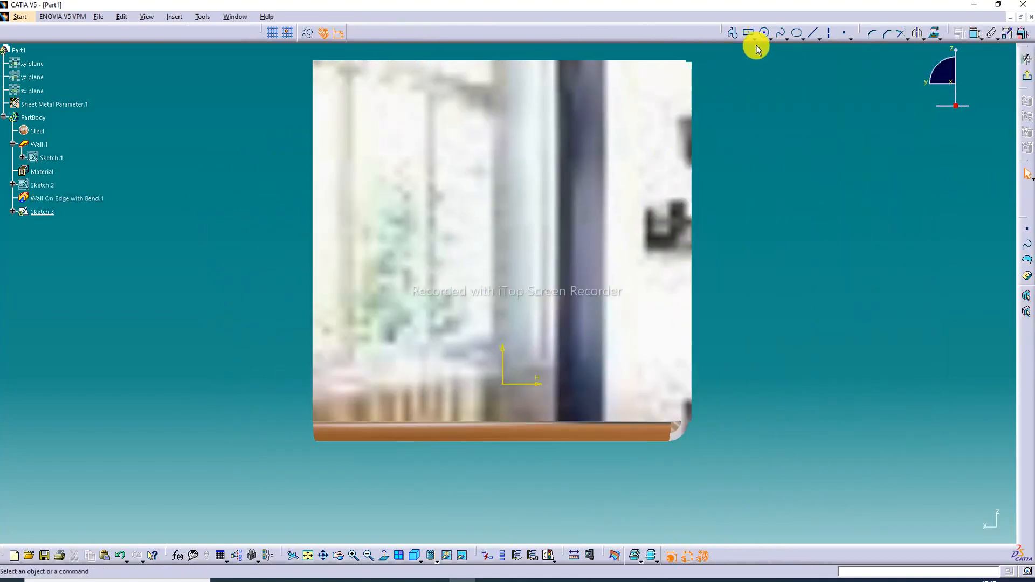
middle_click_drag(583, 215, 635, 212)
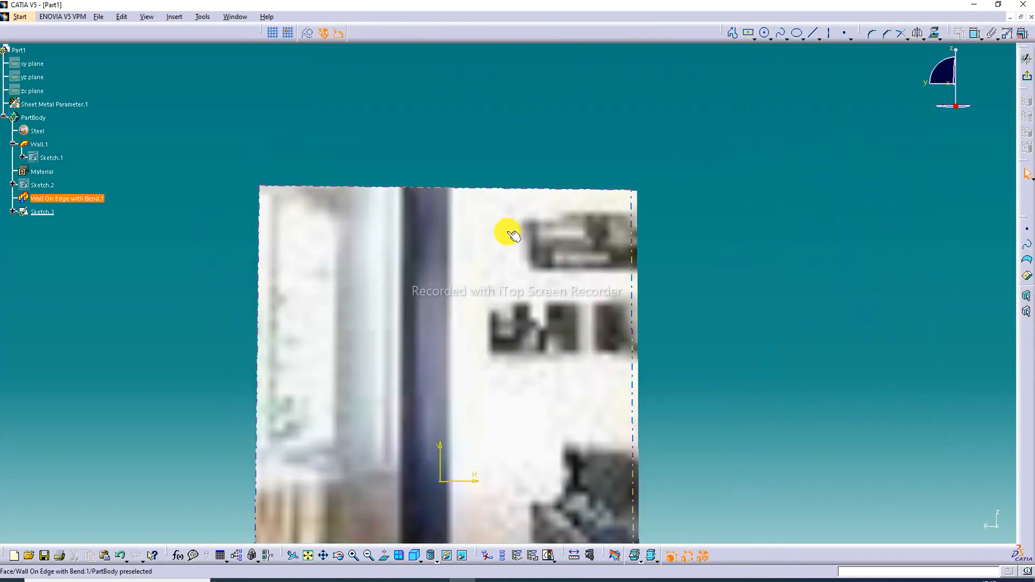
middle_click_drag(508, 232, 509, 166)
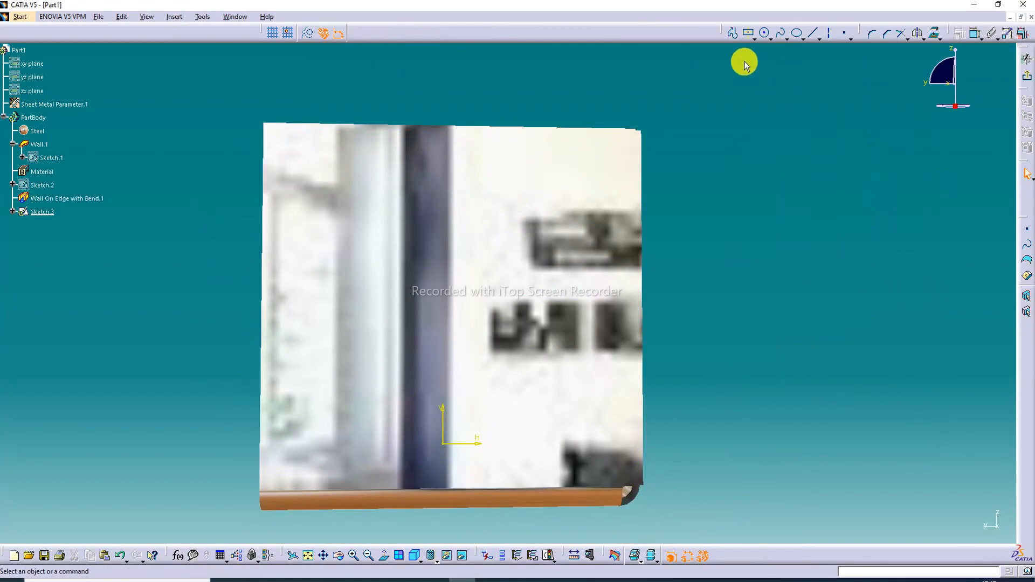
left_click(766, 35)
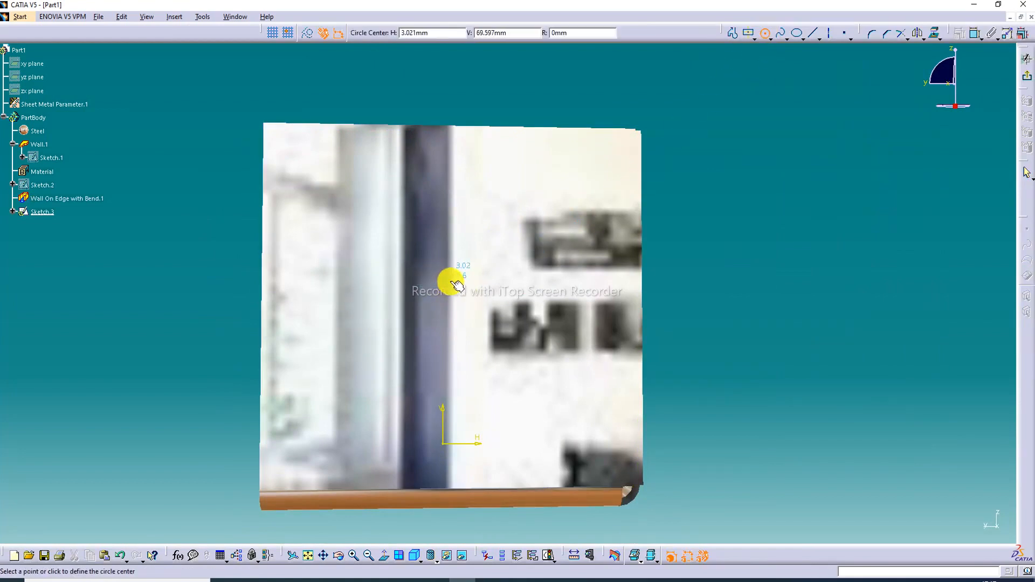
left_click(442, 312)
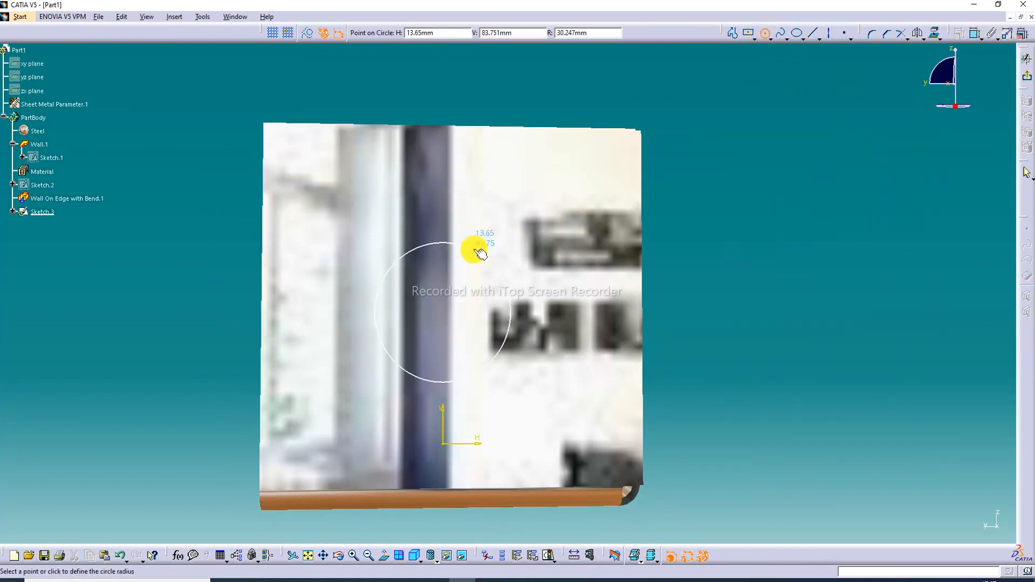
left_click(481, 241)
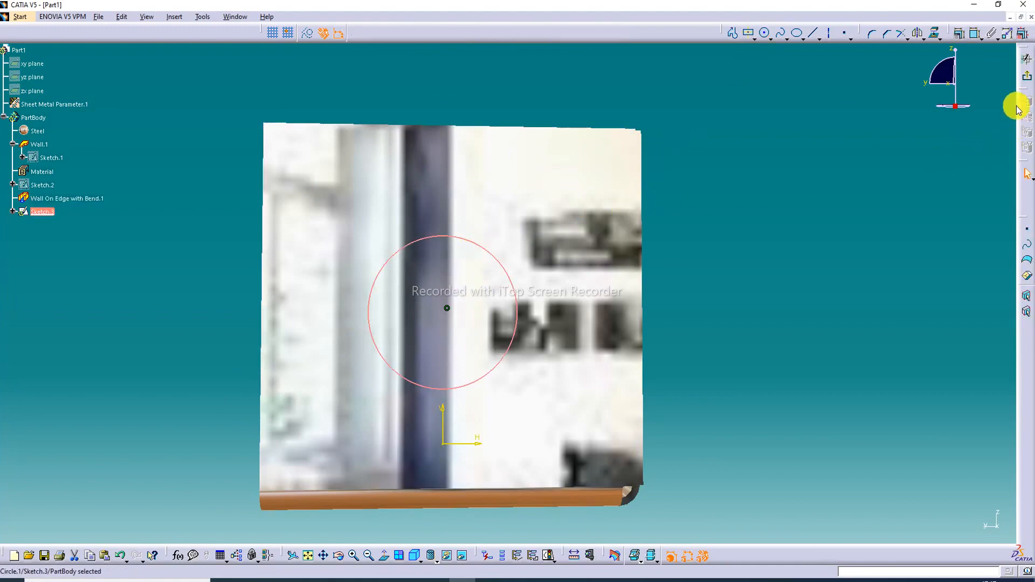
left_click(1027, 58)
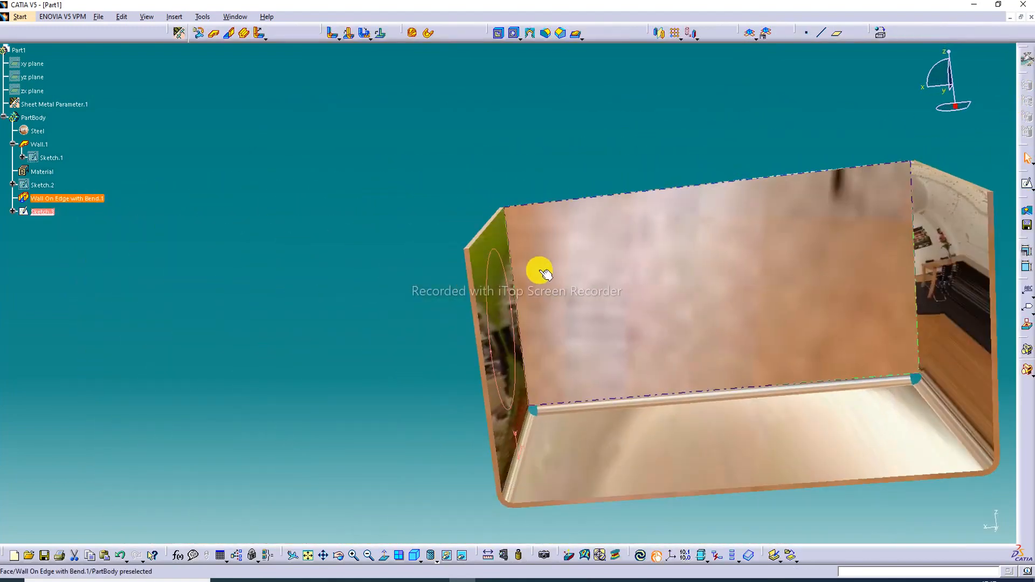
Unfold the circle sketch with curve mapping as a construction element, keeping the default support.
mouse_move(548, 283)
middle_mouse_down()
mouse_move(490, 280)
mouse_move(434, 302)
middle_mouse_up()
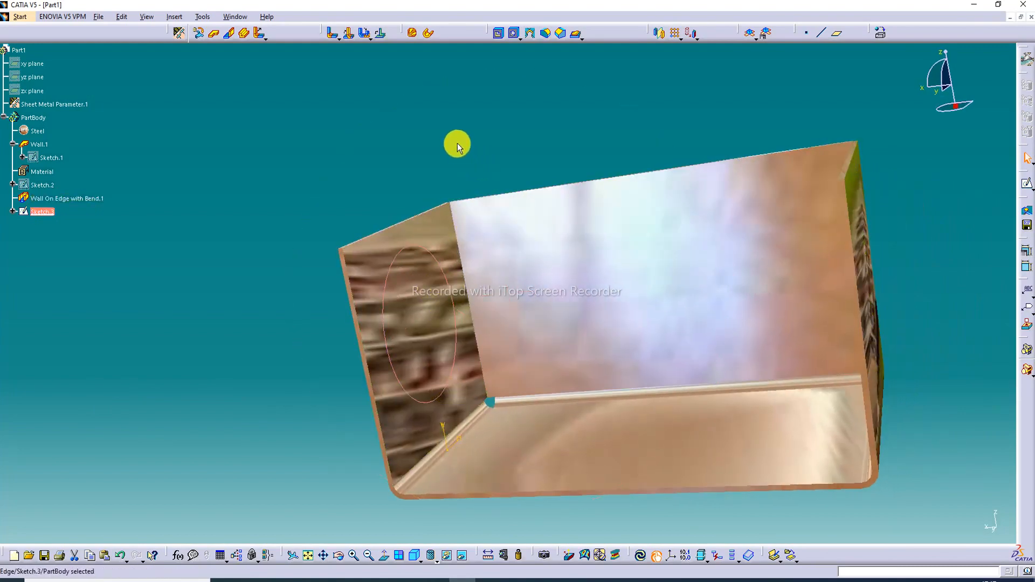
left_click(381, 36)
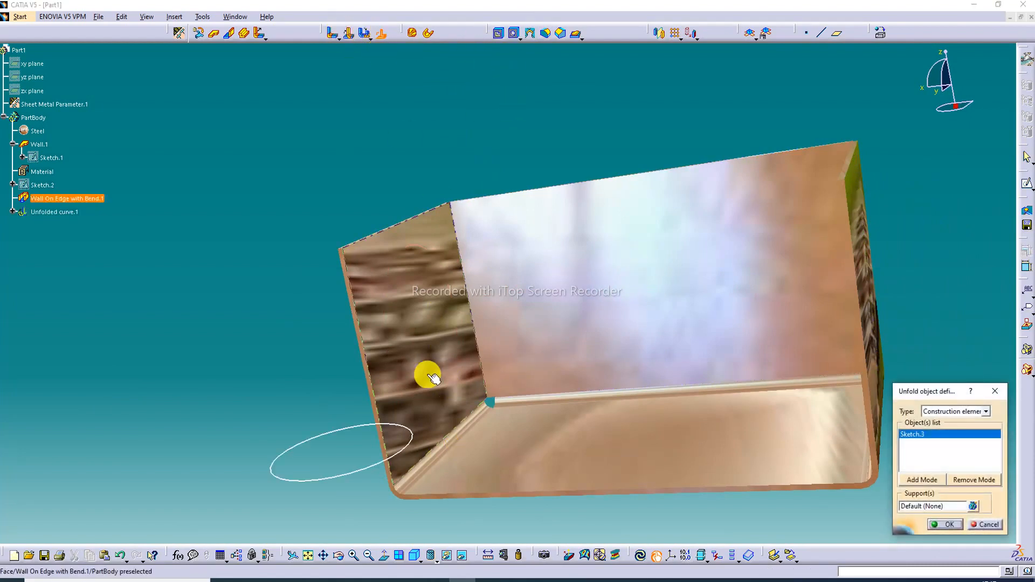
middle_click_drag(430, 375, 515, 380)
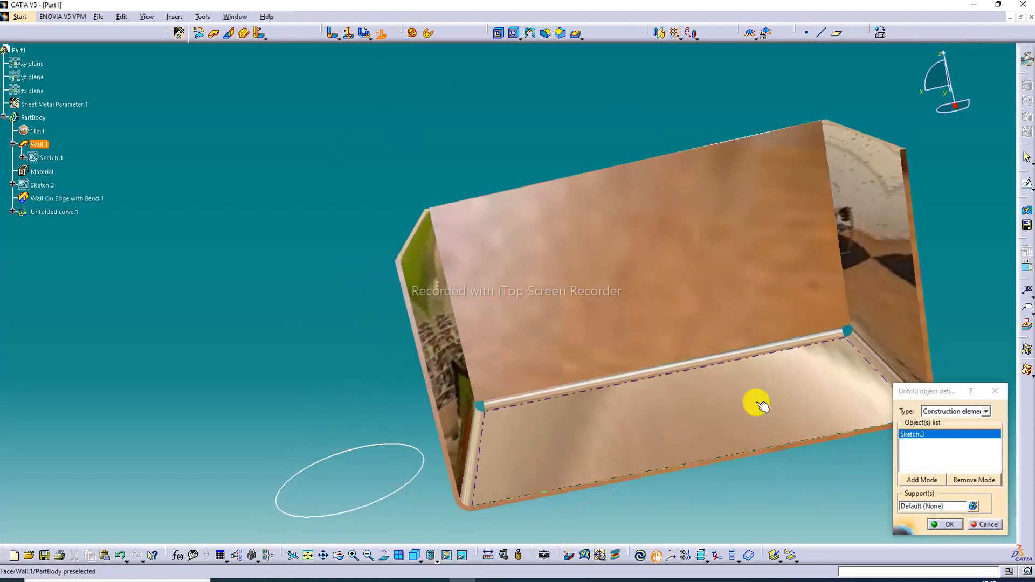
left_click(943, 525)
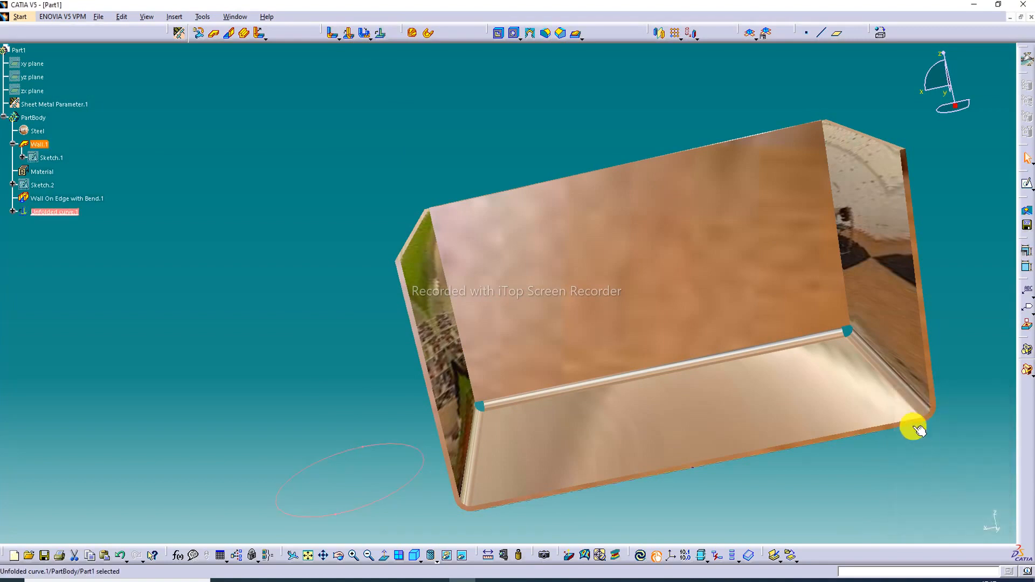
middle_click_drag(388, 398, 347, 331)
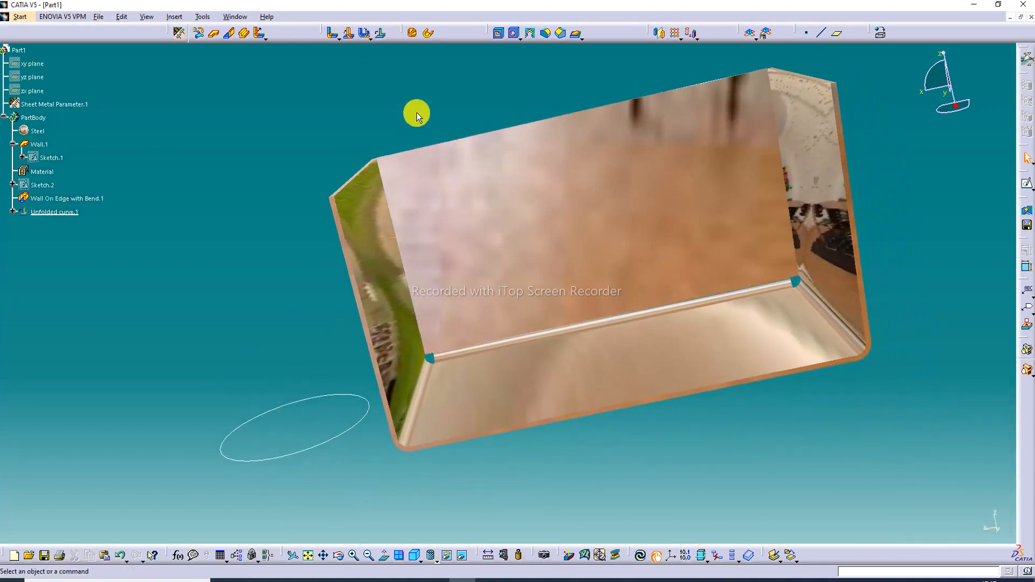
Unfold the bend of the wall that carried the circle, using the base wall's upper face as the reference face.
left_click(371, 37)
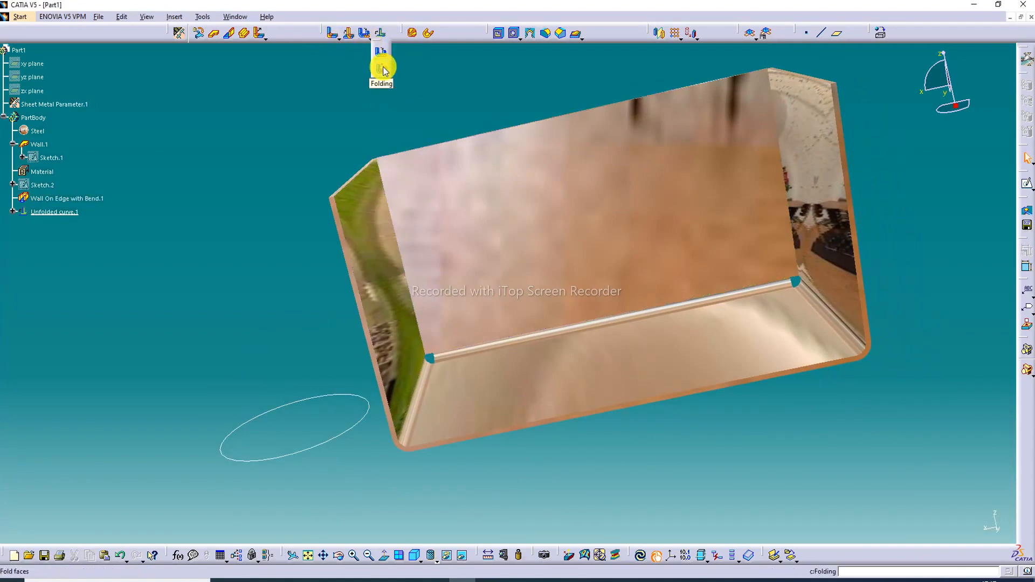
left_click(382, 54)
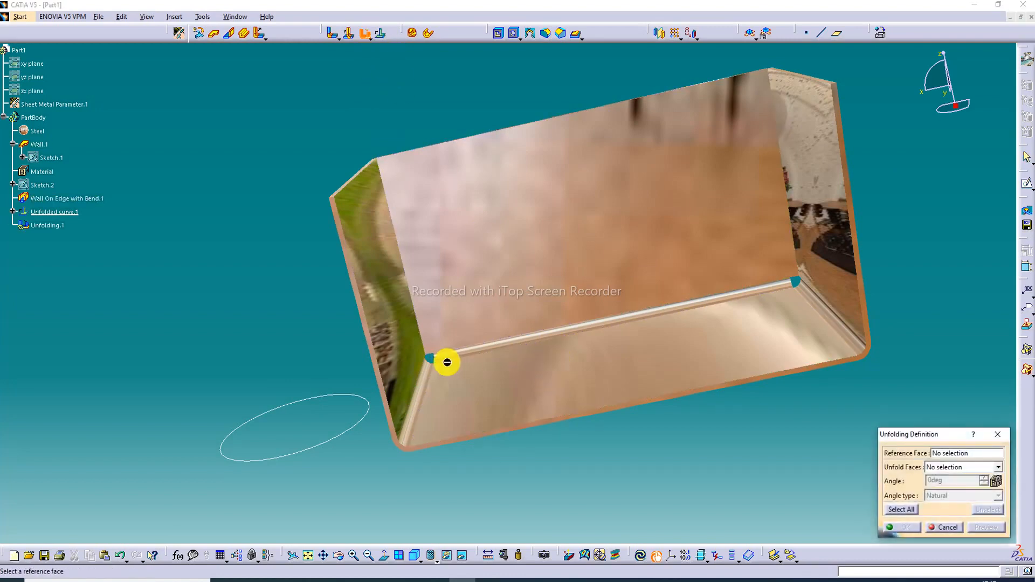
left_click(539, 377)
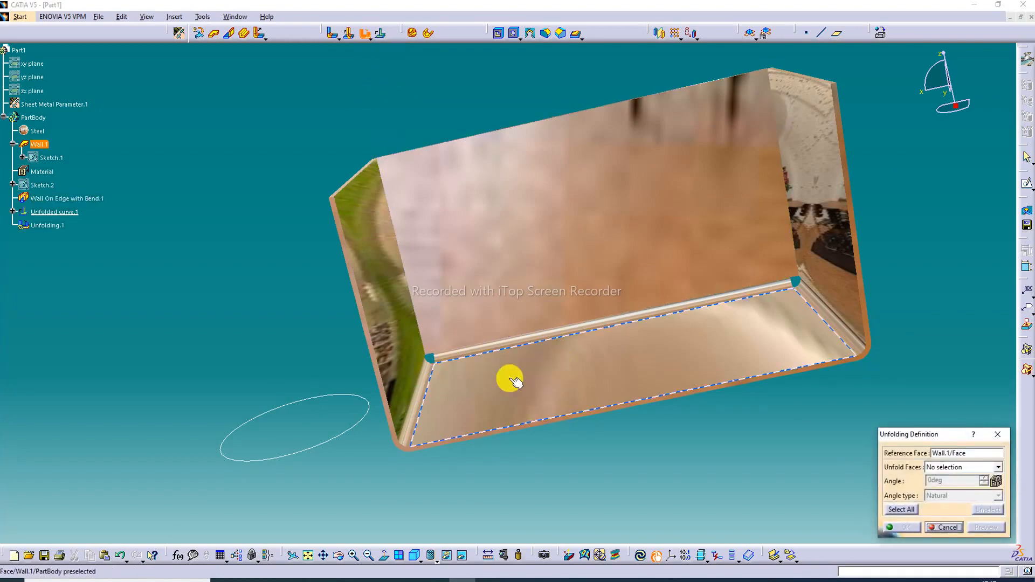
left_click(423, 390)
left_click(909, 528)
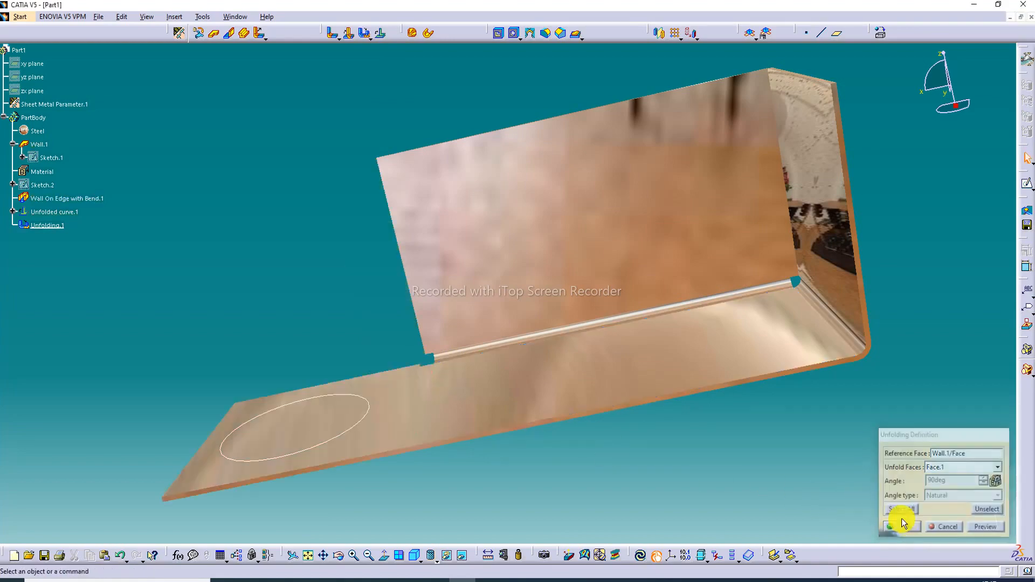
middle_click_drag(281, 309, 274, 219)
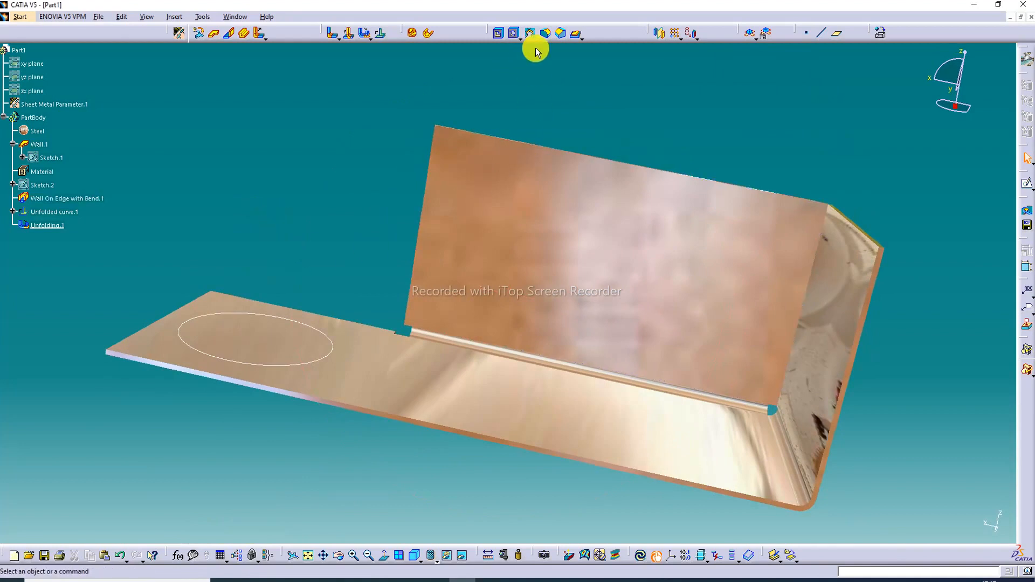
Cut a hole through the unfolded short-edge wall using the mapped circle as profile, with a sheetmetal standard cutout up to next.
left_click(500, 34)
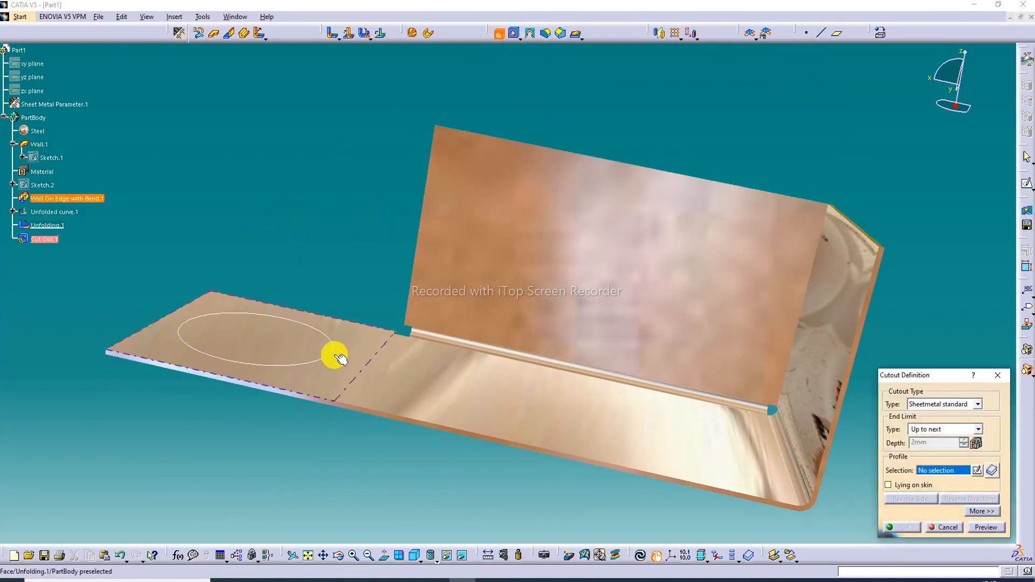
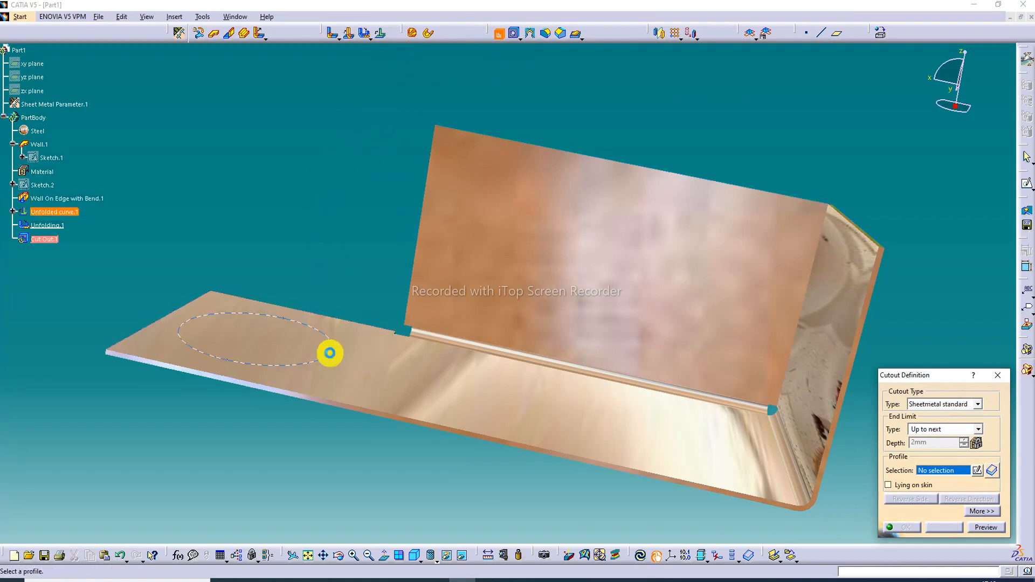
left_click(331, 352)
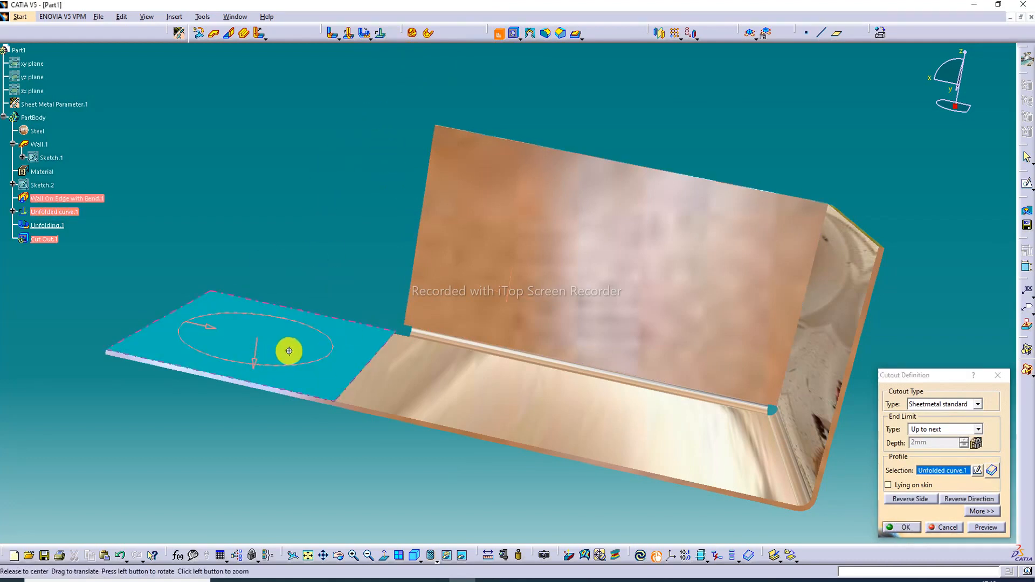
middle_click_drag(286, 350, 280, 375)
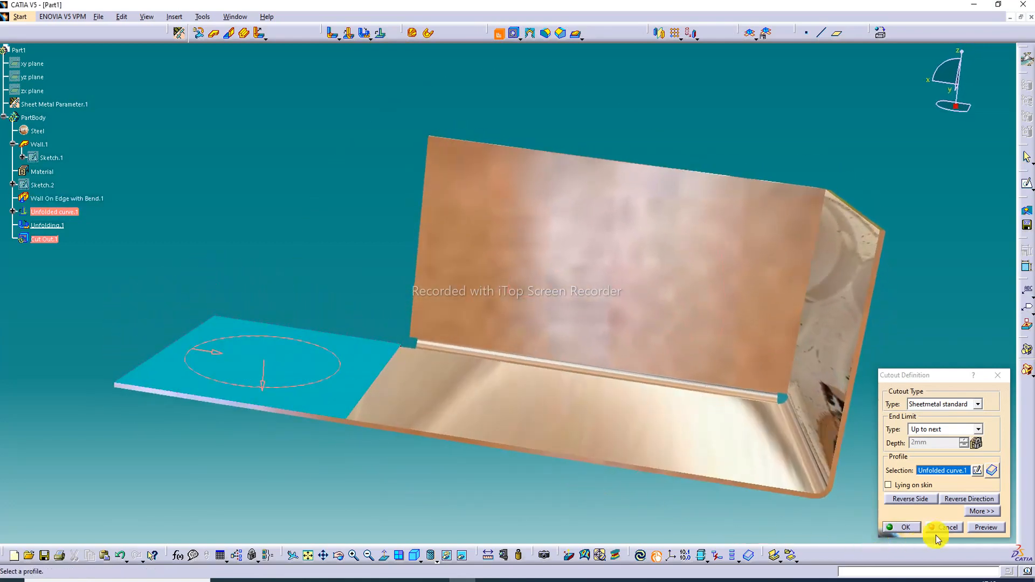
left_click(988, 527)
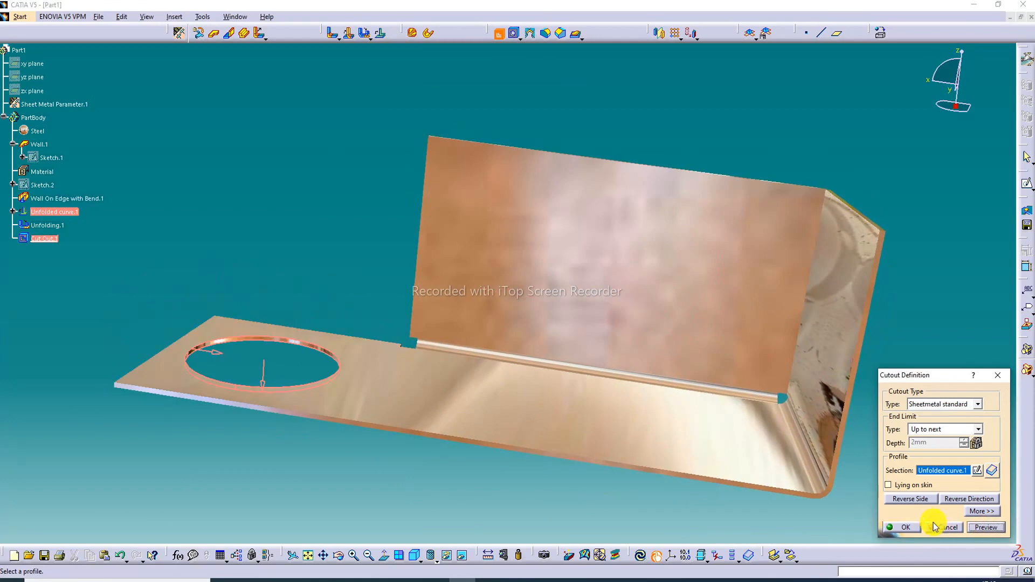
left_click(906, 528)
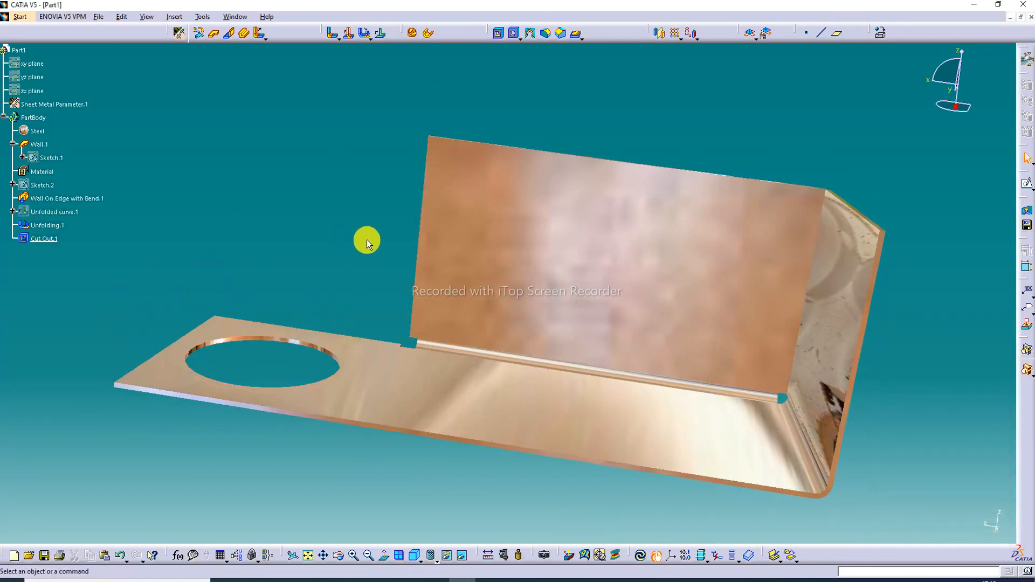
Fold the bend of the short-edge wall with the circular hole back up, using the base wall's upper face as reference and the natural angle type.
middle_click_drag(367, 239, 445, 280)
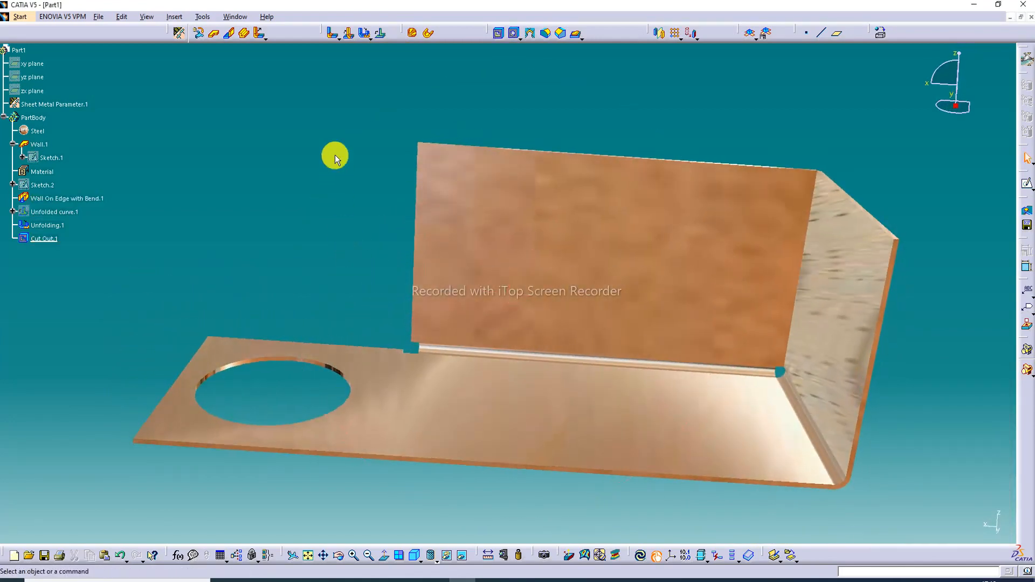
left_click(370, 36)
left_click(379, 78)
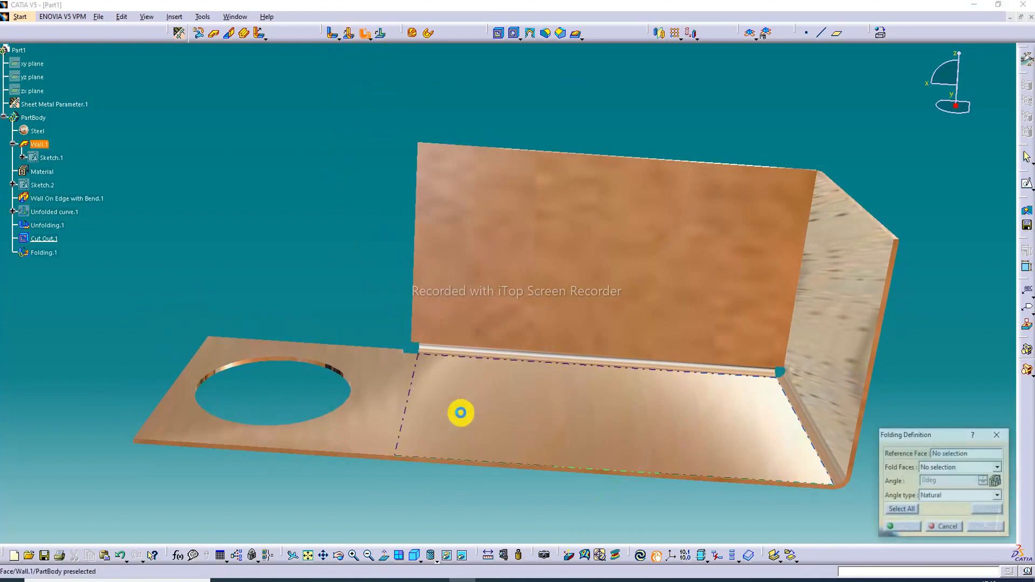
left_click(408, 398)
left_click(898, 528)
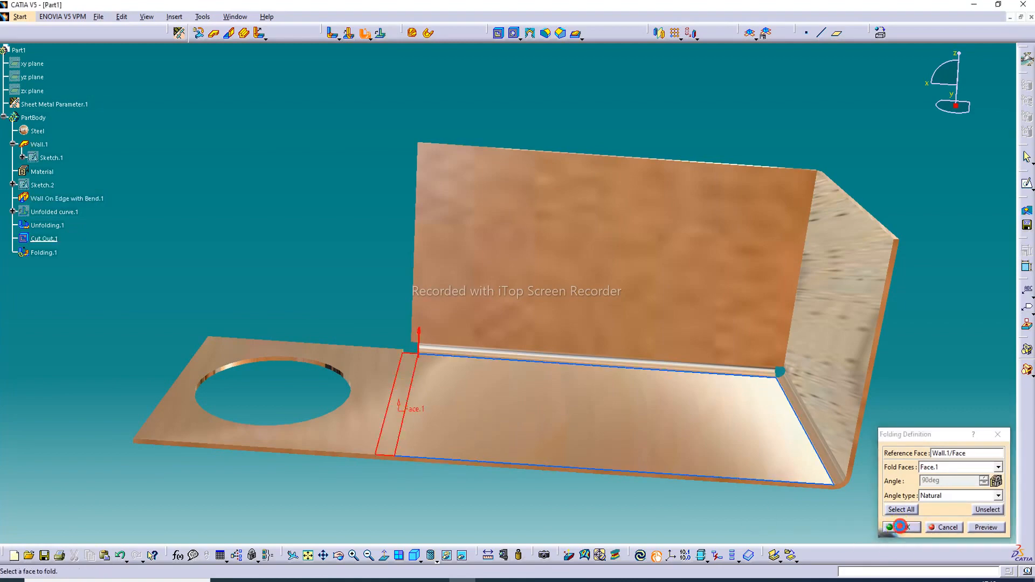
Sketch a tilted ellipse with radii of about 22 and 35 mm near the middle of the long-edge wall's outer face and finish the sketch.
middle_click_drag(575, 314, 356, 111)
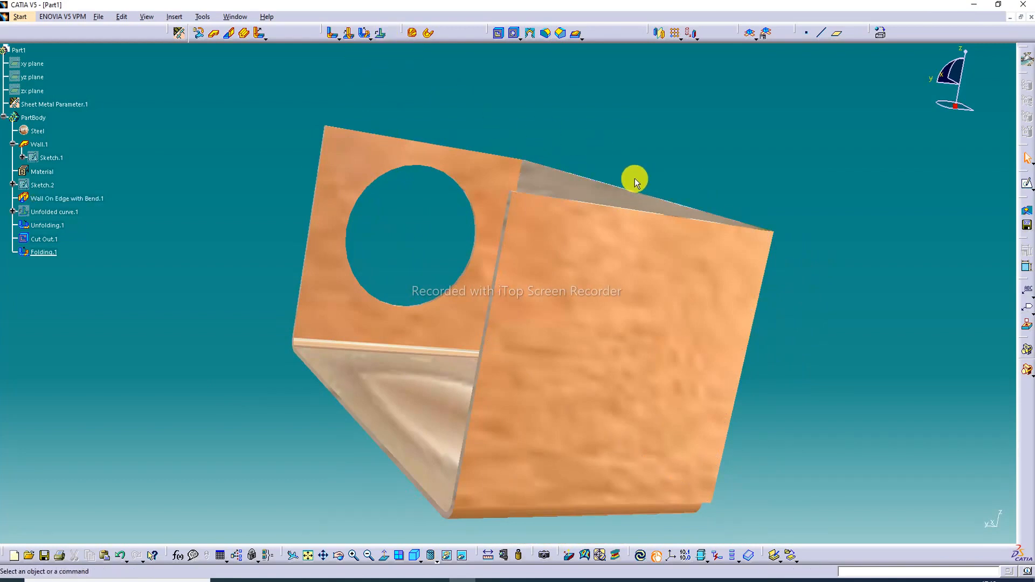
middle_click_drag(631, 178, 517, 268)
left_click(518, 268)
left_click(1027, 184)
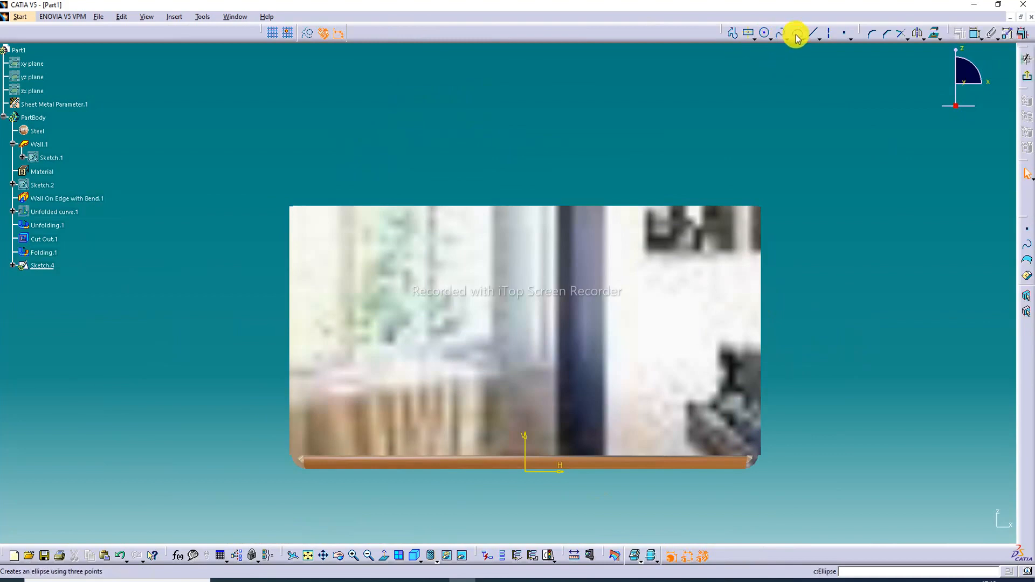
left_click(798, 33)
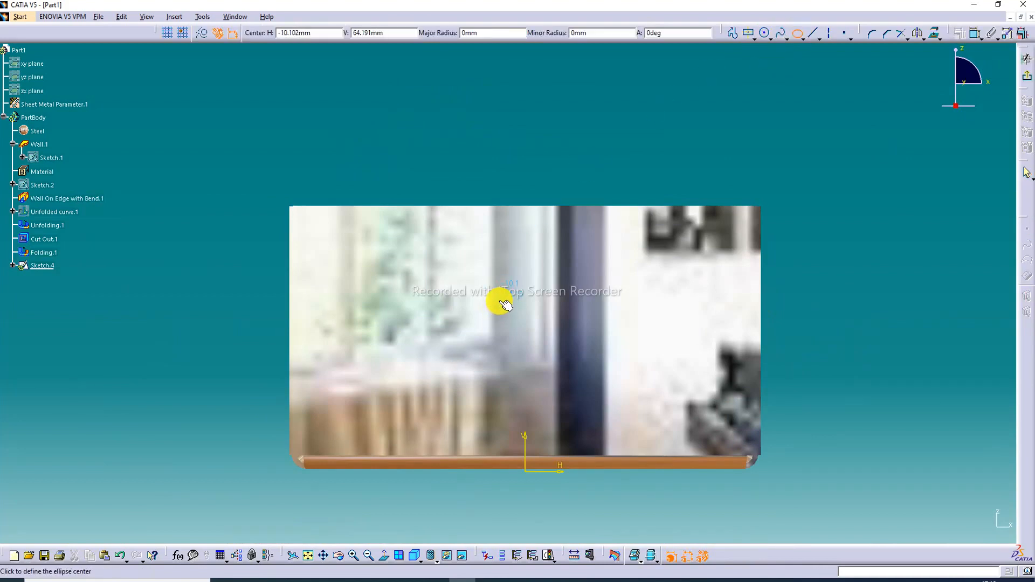
left_click(501, 301)
left_click(542, 341)
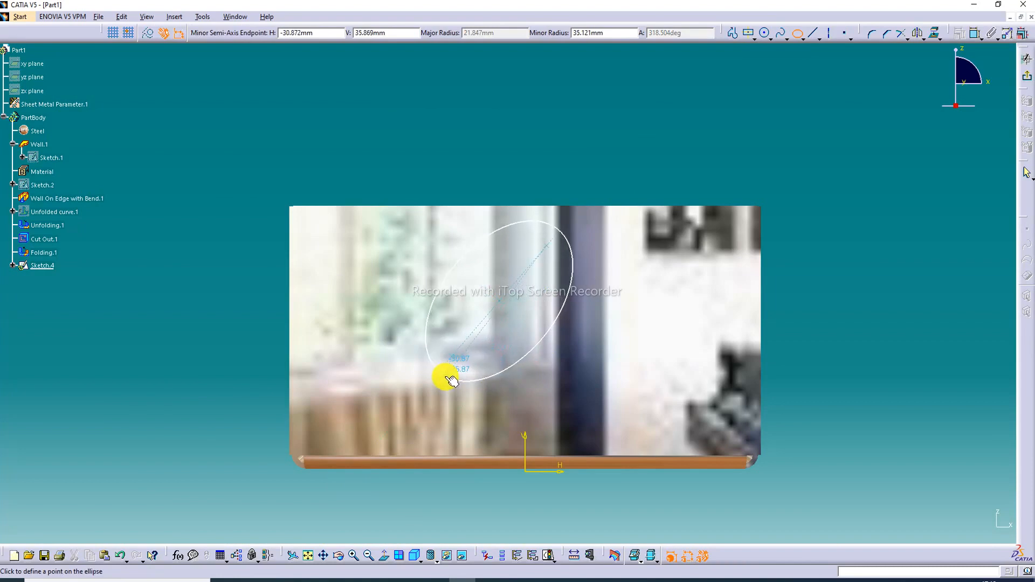
left_click(445, 380)
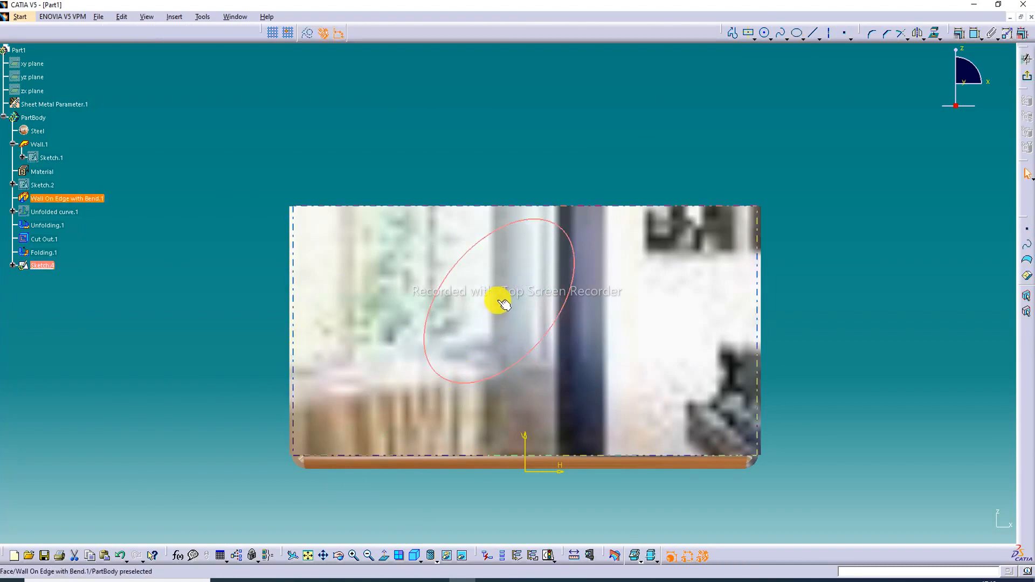
mouse_move(497, 298)
left_mouse_down()
mouse_move(504, 315)
mouse_move(533, 326)
left_mouse_up()
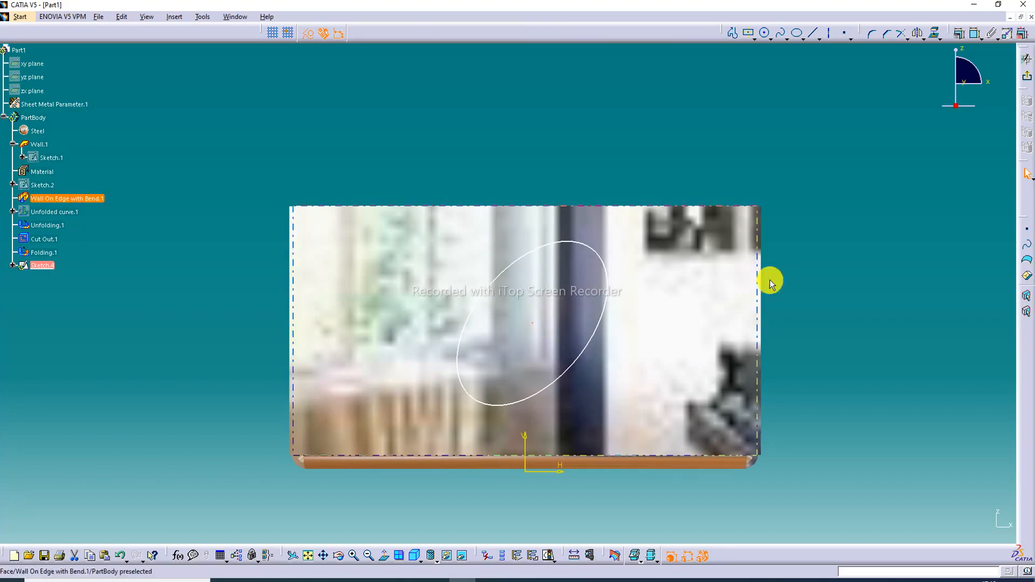
left_click(1029, 78)
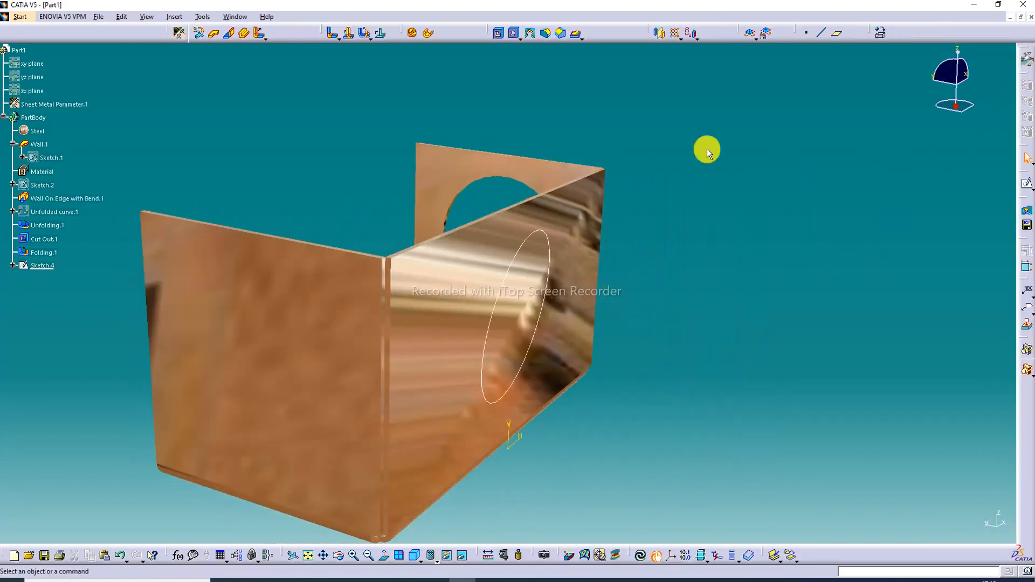
Unfold the ellipse sketch with curve mapping as a construction element, keeping the default support.
left_click(381, 34)
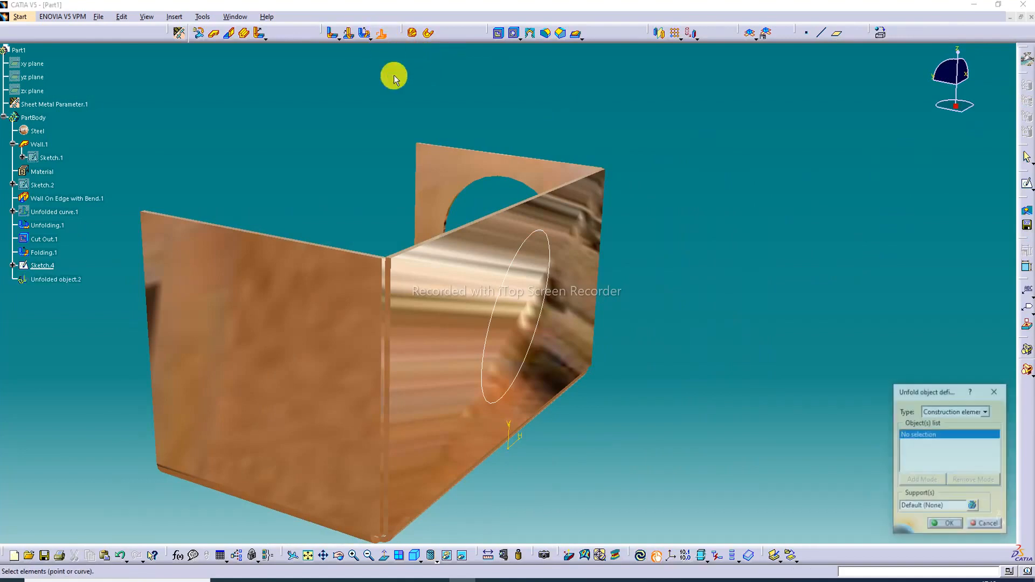
left_click(528, 245)
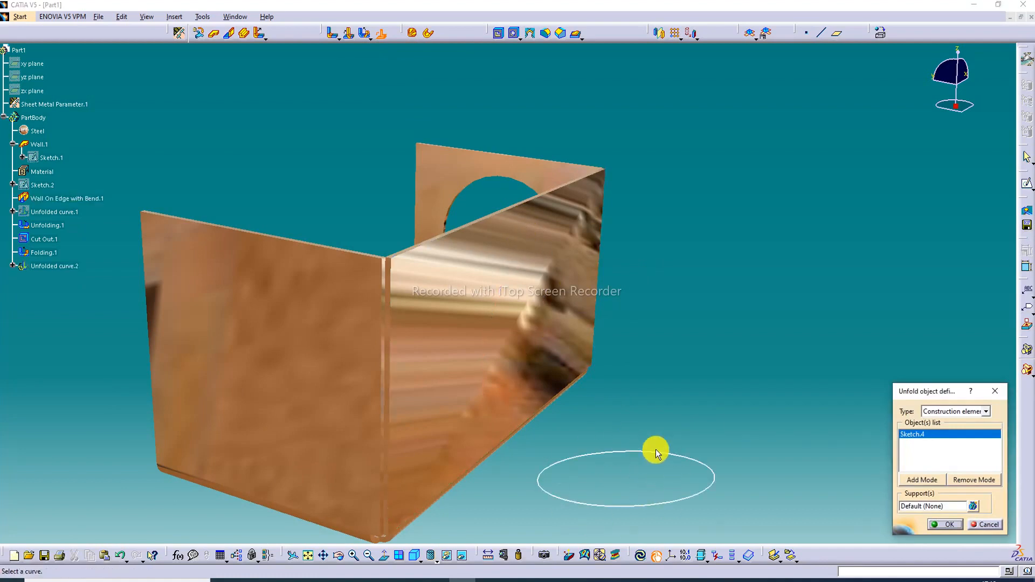
left_click(946, 525)
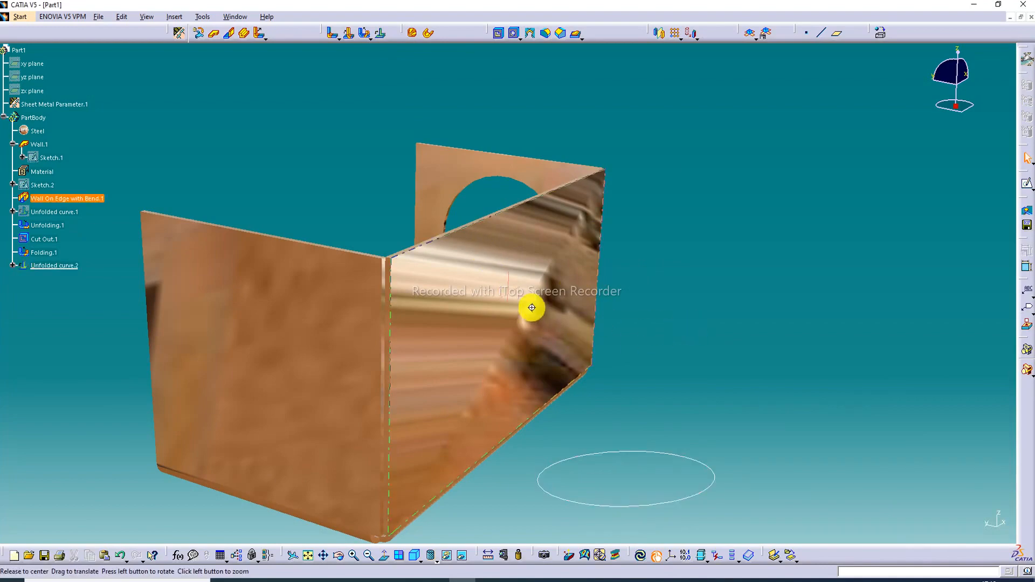
Unfold the bend of the long-edge wall, using the base wall's upper face as the reference face.
middle_click_drag(532, 308, 575, 250)
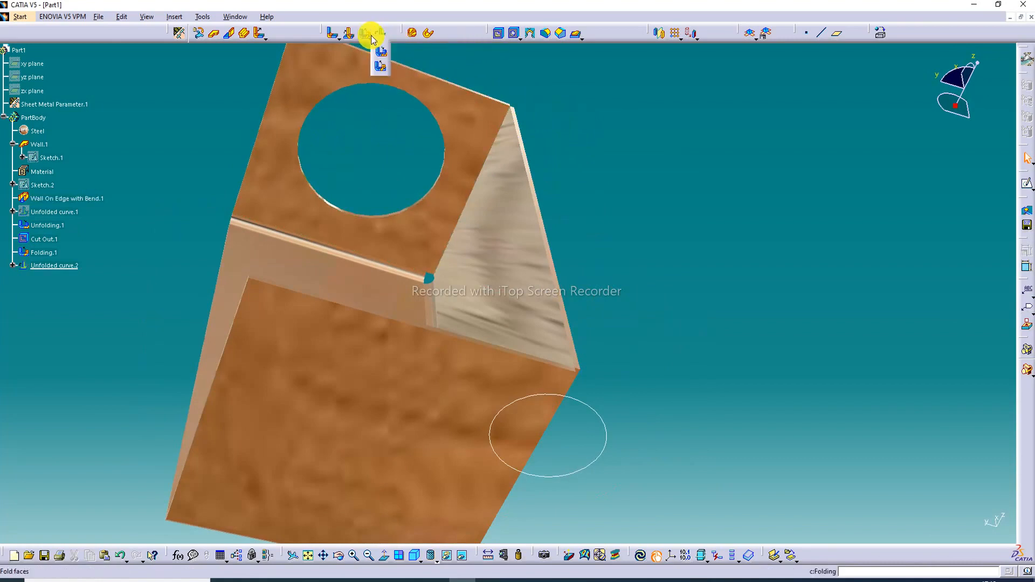
left_click(379, 52)
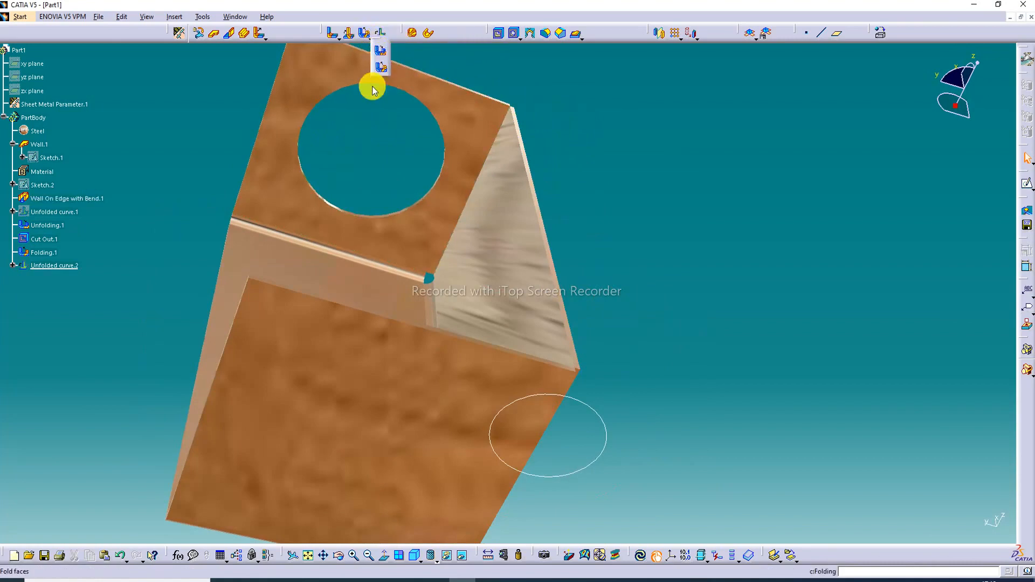
left_click(372, 294)
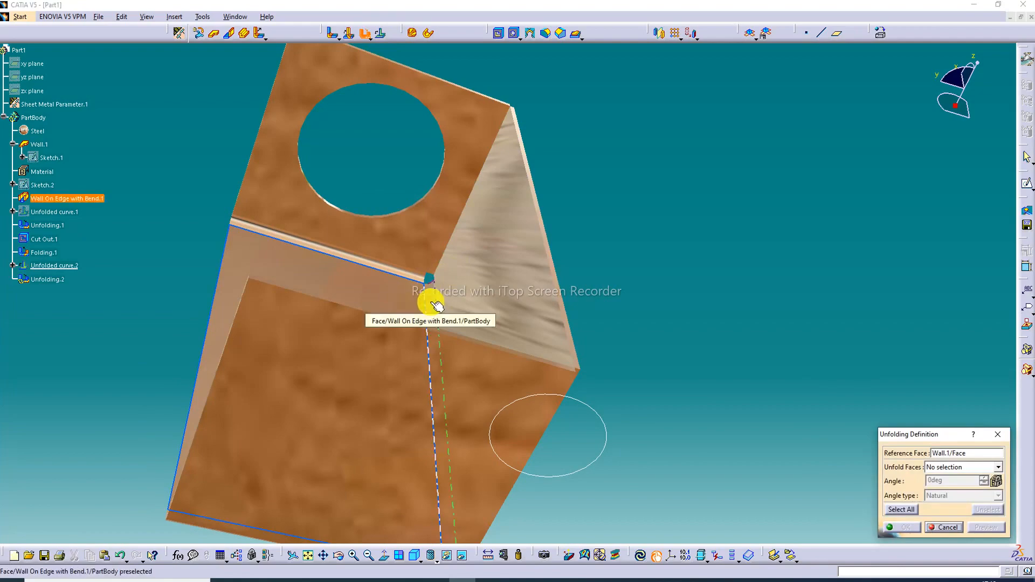
left_click(458, 324)
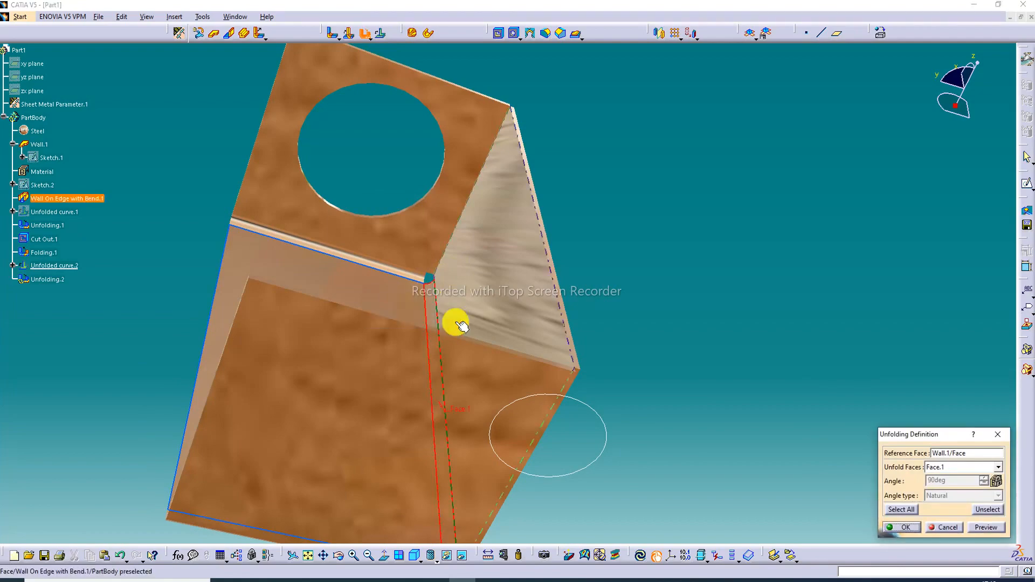
left_click(908, 529)
Try a sheetmetal standard cutout up to next with the mapped ellipse as profile, and undo it.
middle_click_drag(566, 393, 412, 171)
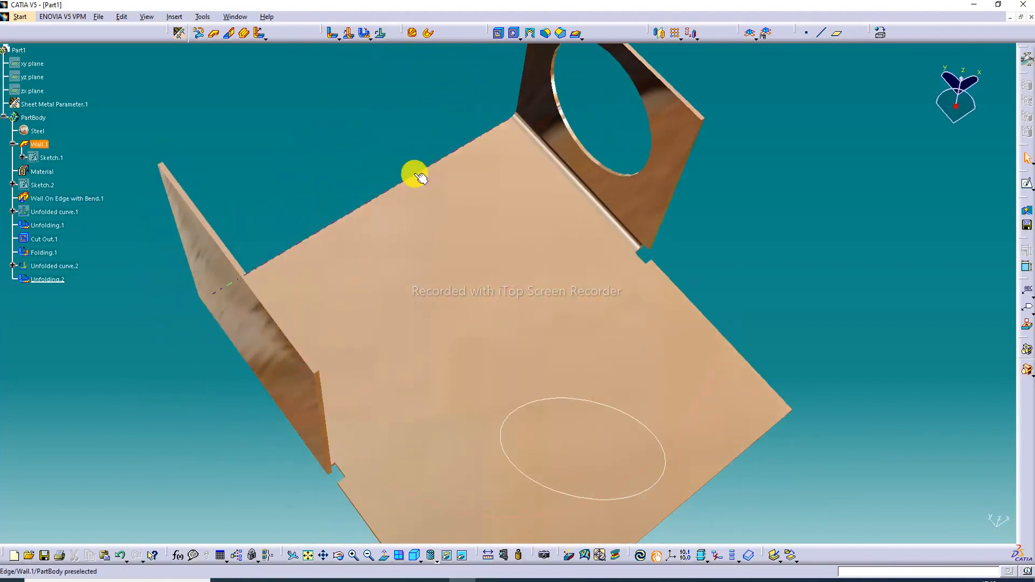
left_click(598, 405)
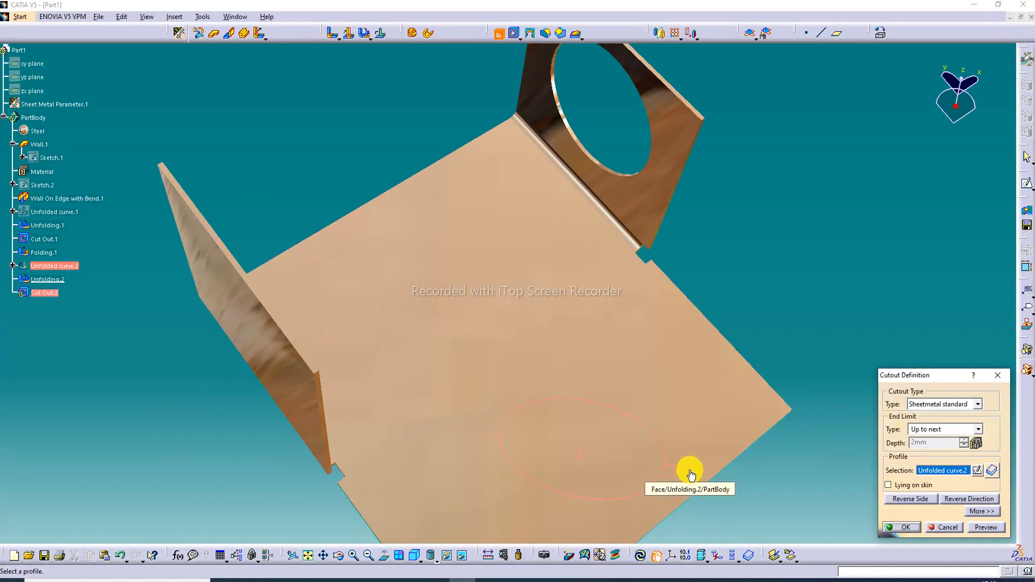
left_click(831, 400)
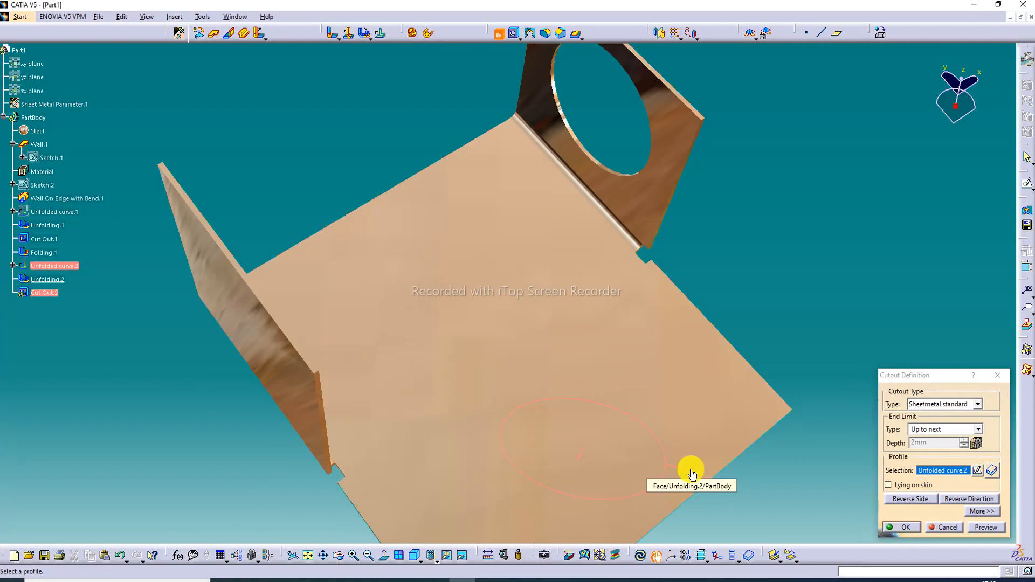
left_click(910, 528)
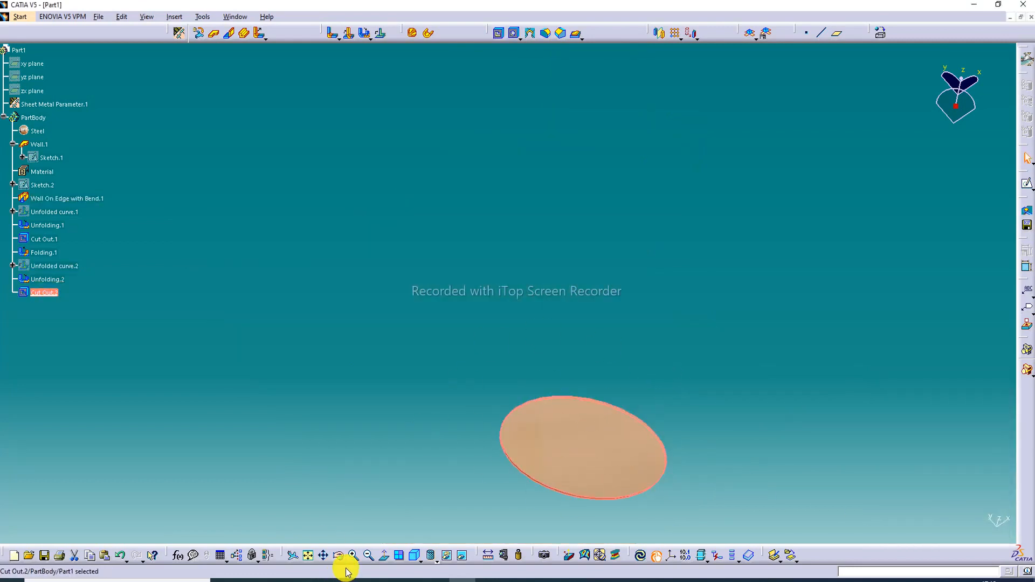
left_click(123, 559)
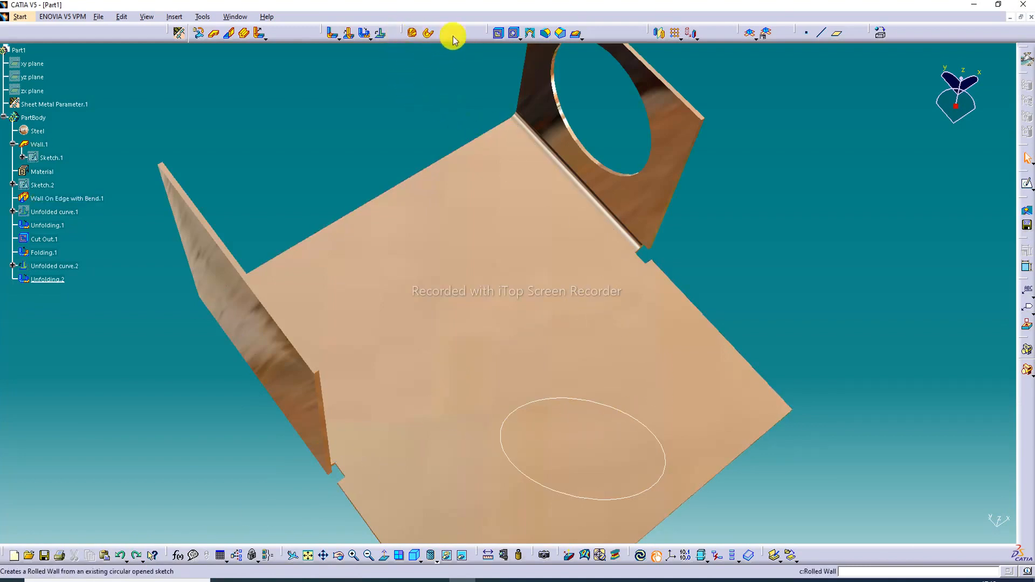
Cut the mapped ellipse out of the unfolded long-edge wall with a sheetmetal standard cutout up to next, removing the material inside the profile.
left_click(499, 34)
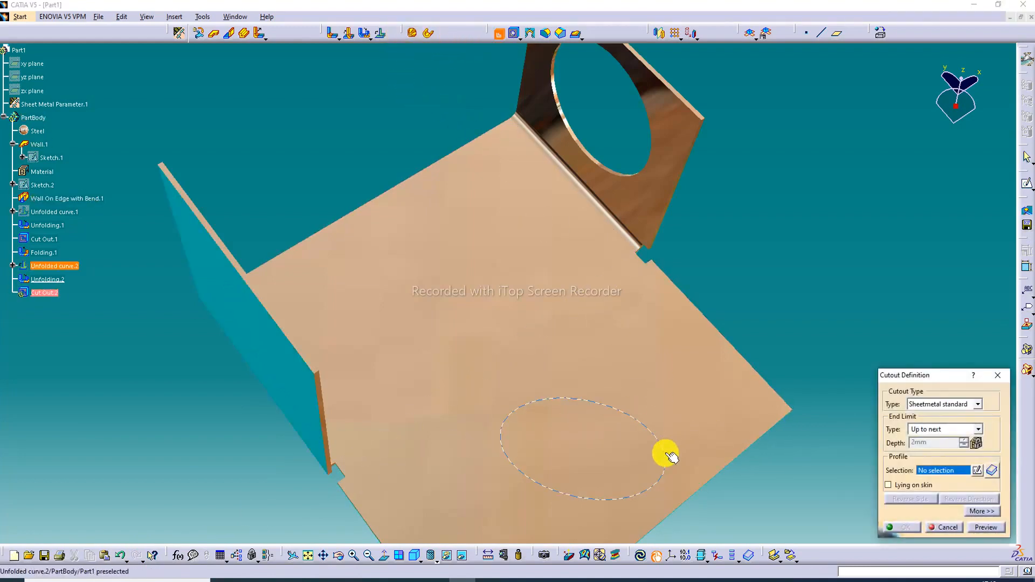
left_click(670, 456)
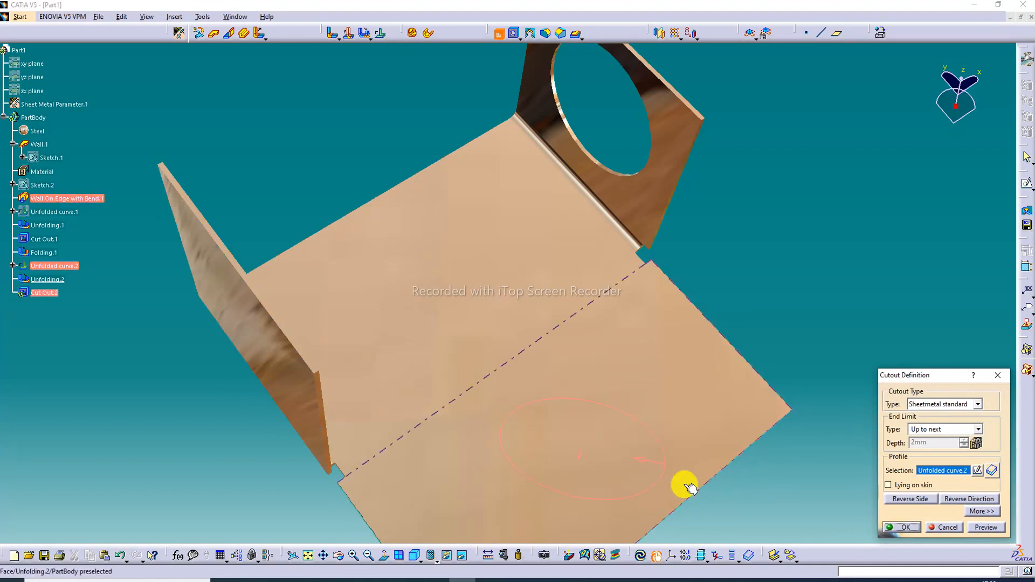
left_click(909, 527)
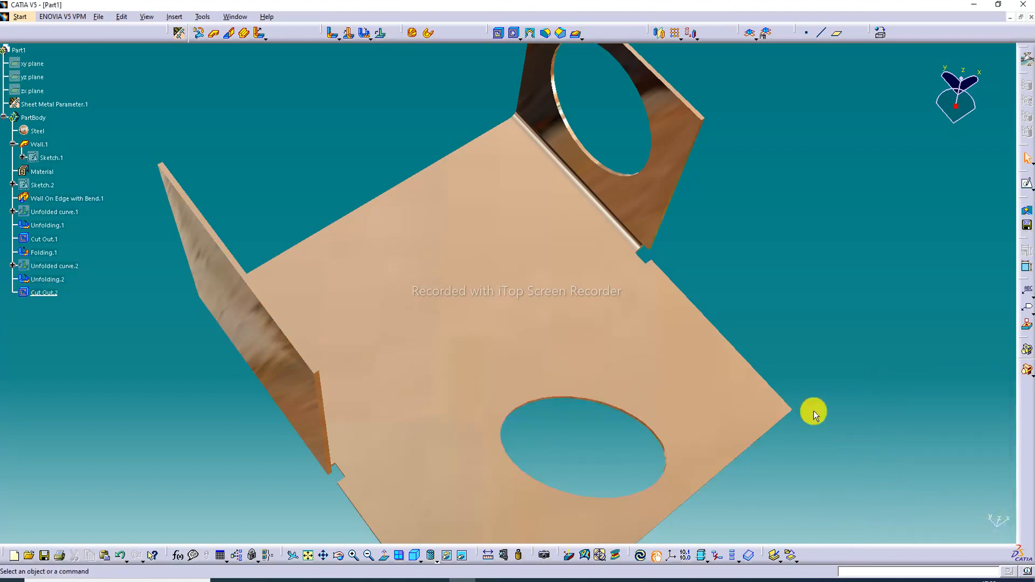
Fold the long-edge wall with the elliptical hole back up, using the base wall's upper face as reference and the natural angle type.
middle_click_drag(719, 375, 723, 231)
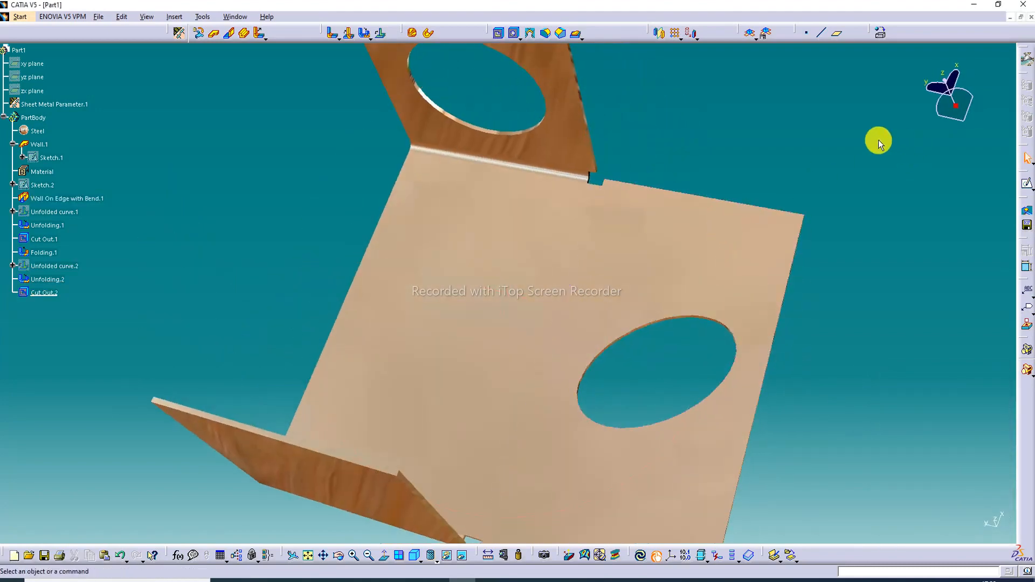
left_click(371, 38)
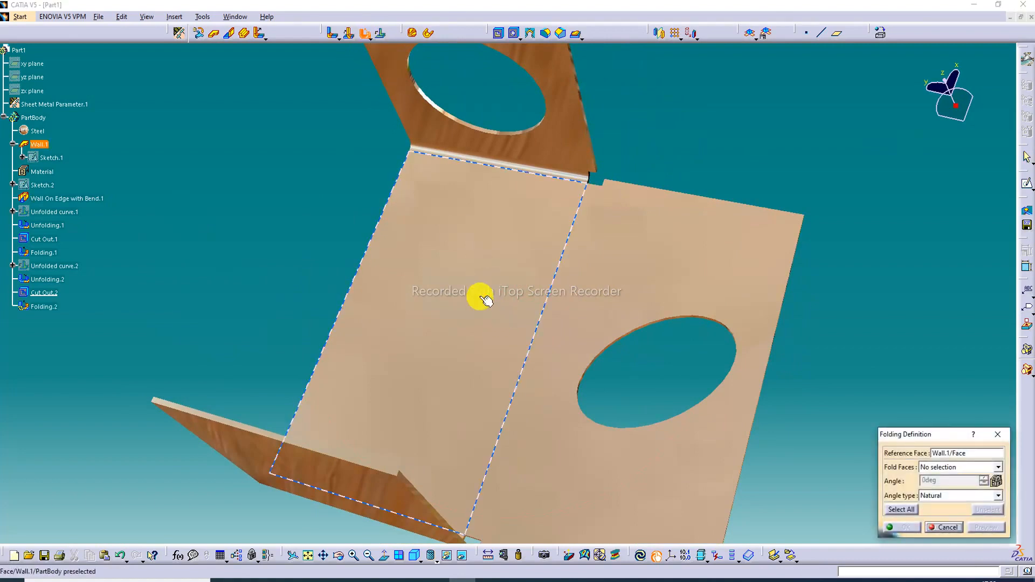
left_click(546, 327)
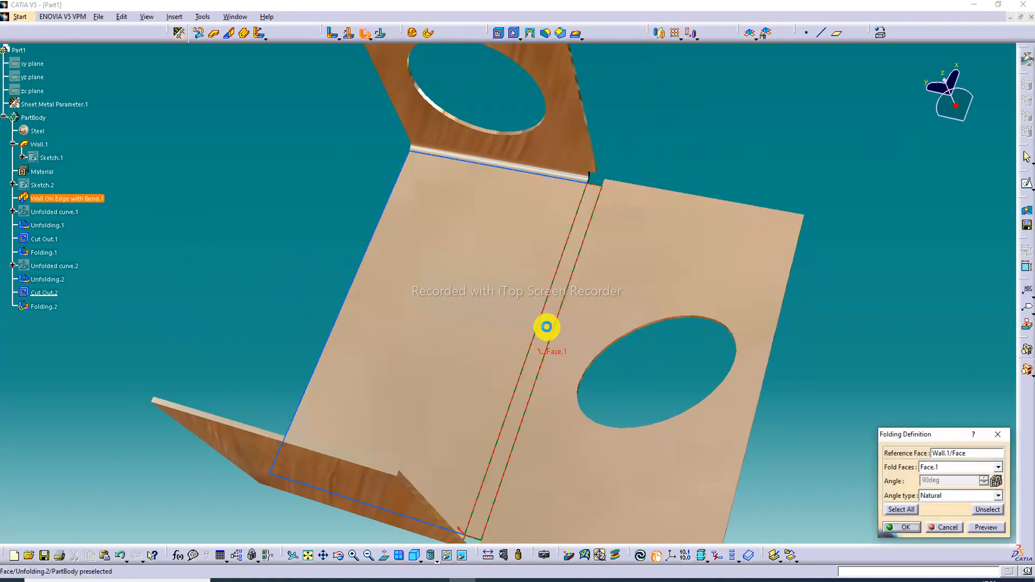
left_click(919, 531)
middle_click_drag(659, 296, 425, 334)
left_click(425, 333)
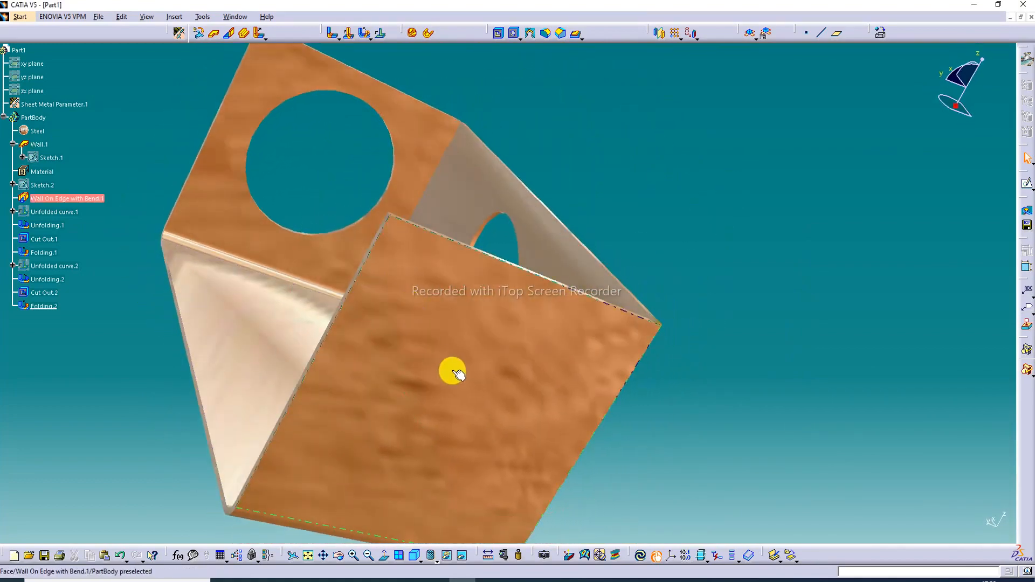
Sketch a closed four-point spline about 44 mm wide on the outer face of the remaining short-edge wall.
left_click(1027, 188)
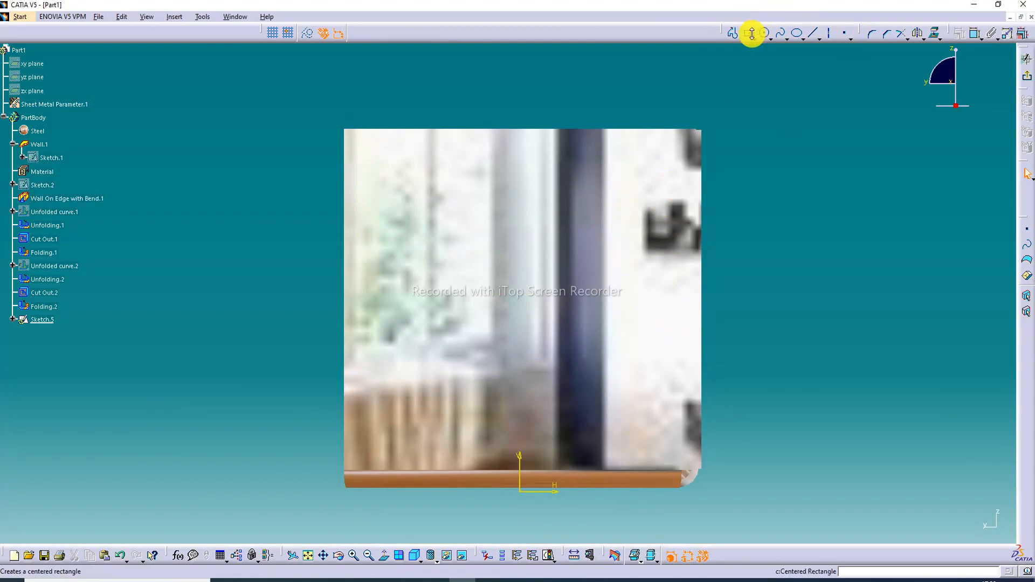
left_click(784, 36)
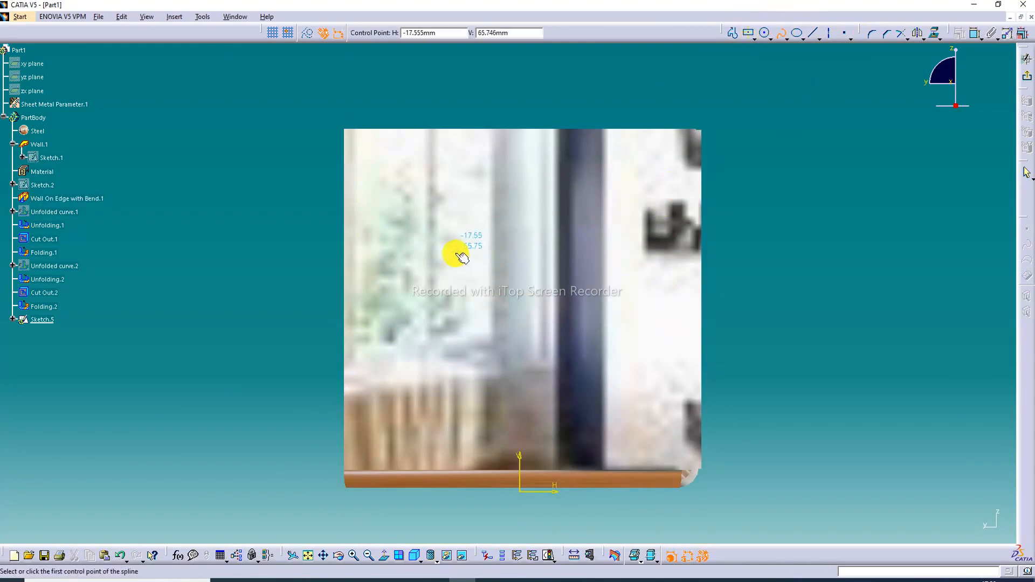
left_click(474, 232)
left_click(524, 195)
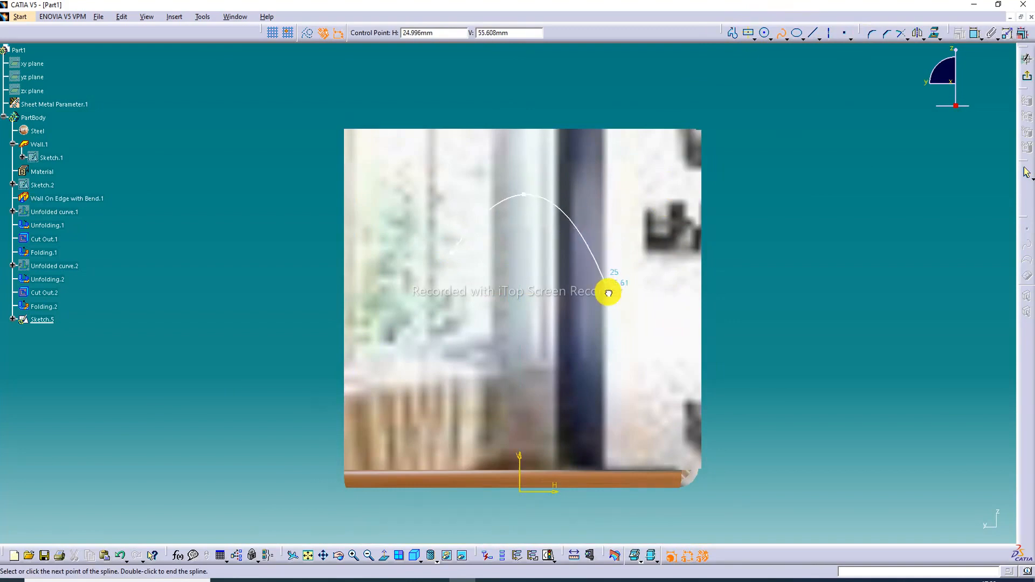
left_click(608, 293)
left_click(496, 338)
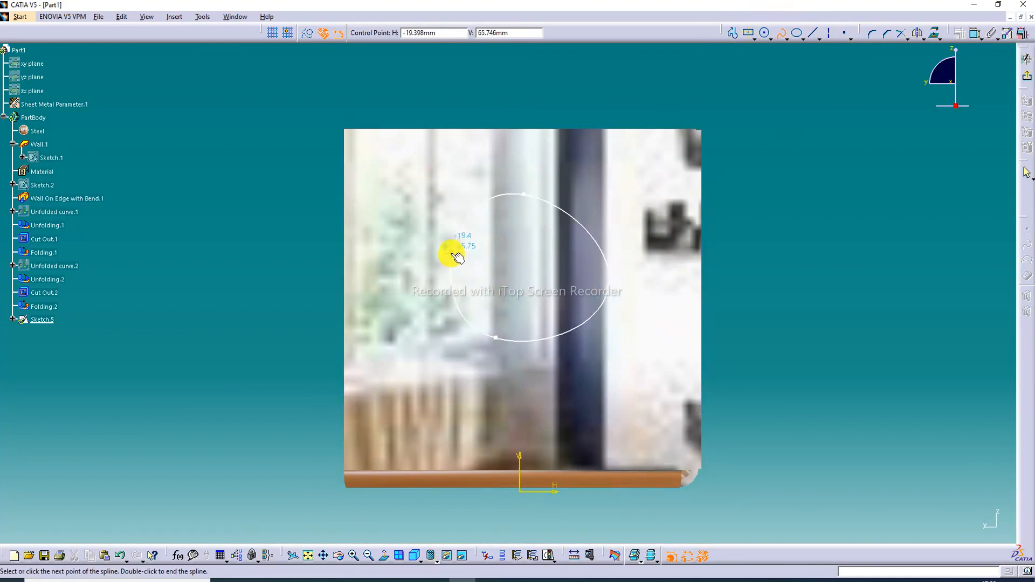
left_click(452, 253)
left_click(782, 34)
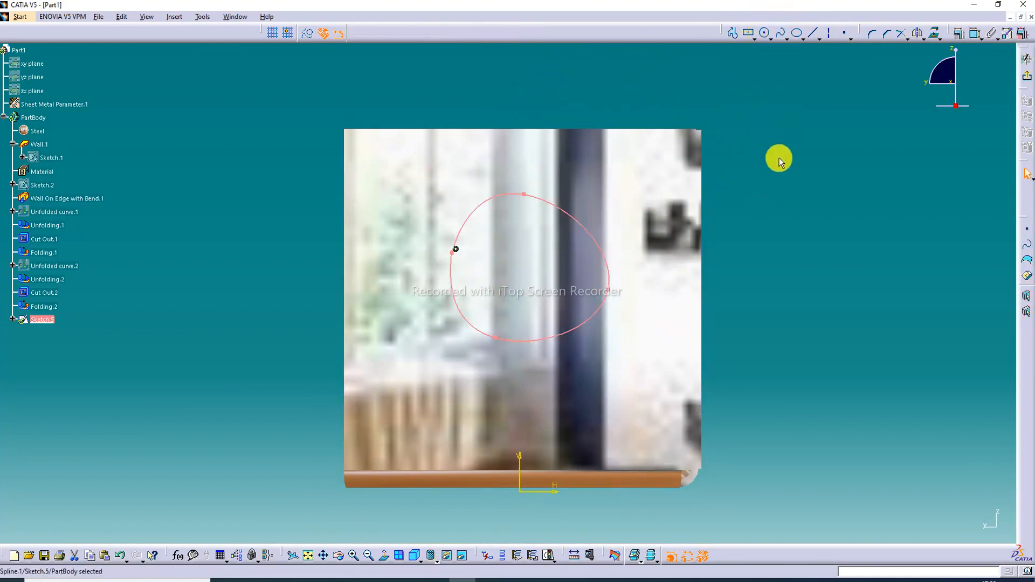
left_click(780, 159)
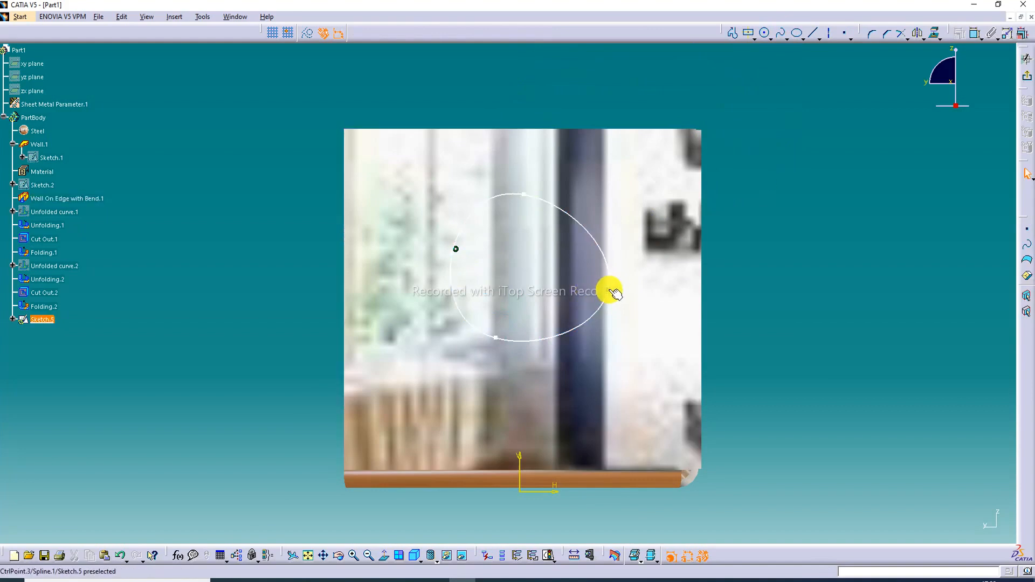
Move the spline's control point nearest the bend-relief side slightly higher and exit the sketch.
left_click_drag(611, 292, 611, 274)
left_click(488, 274)
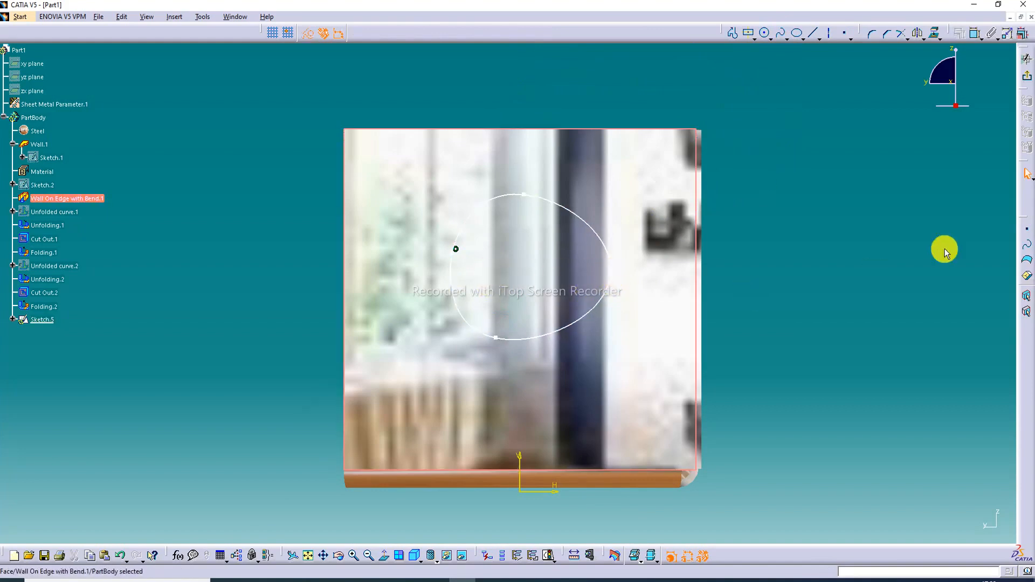
left_click(1027, 77)
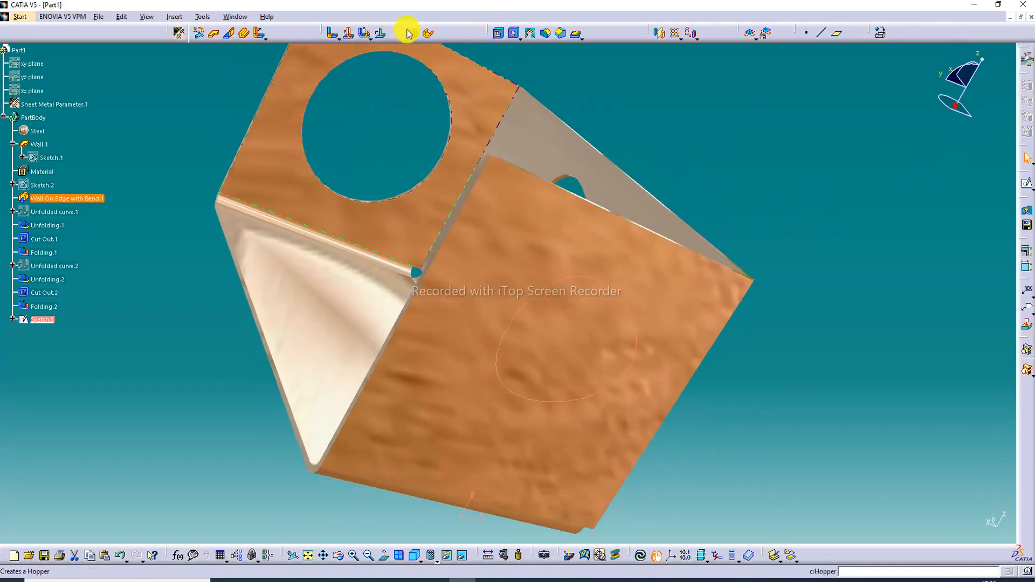
left_click(732, 158)
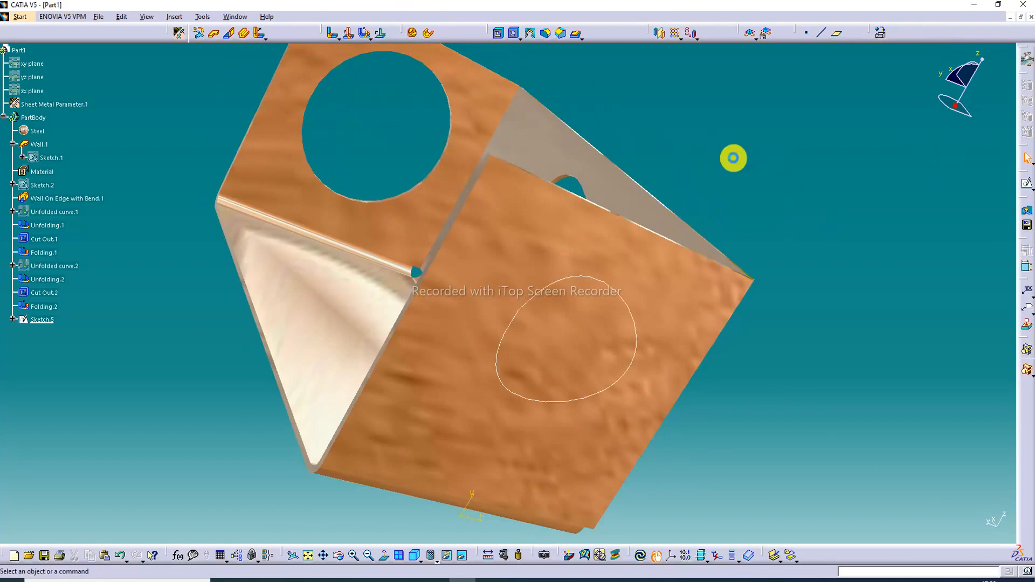
Map the closed-spline sketch to its unfolded position as a construction element with the default support.
left_click(384, 35)
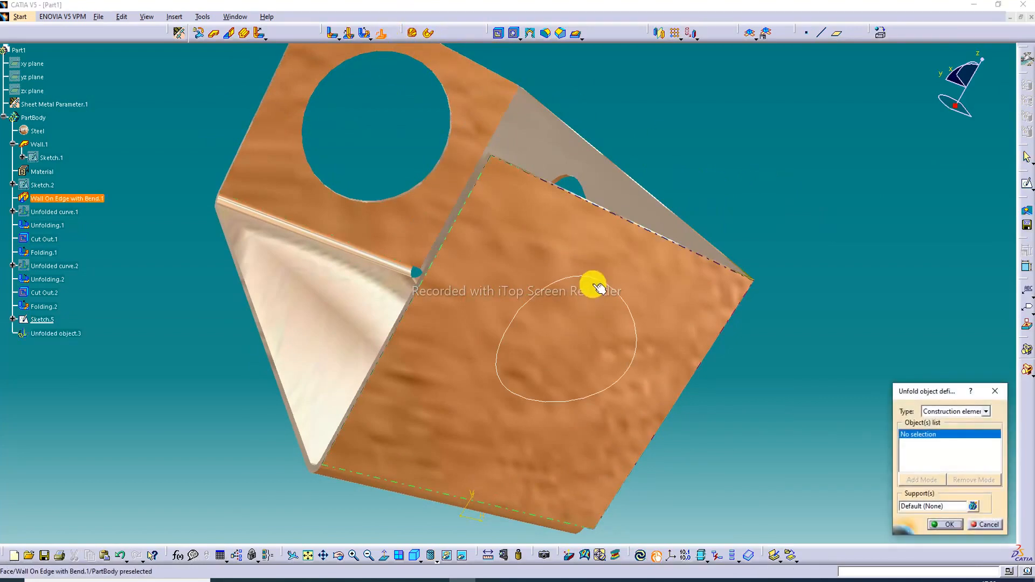
left_click(598, 280)
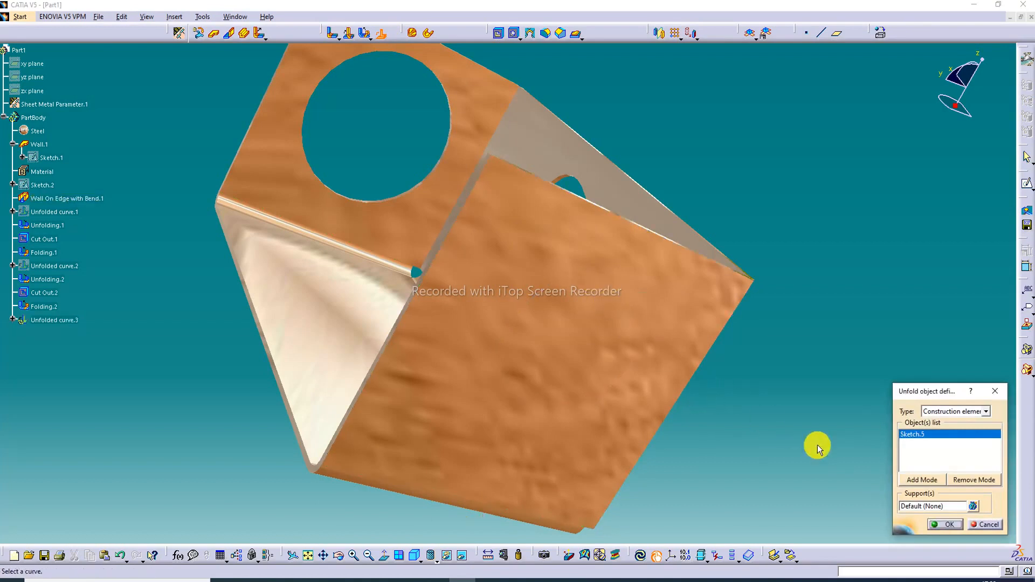
left_click(954, 526)
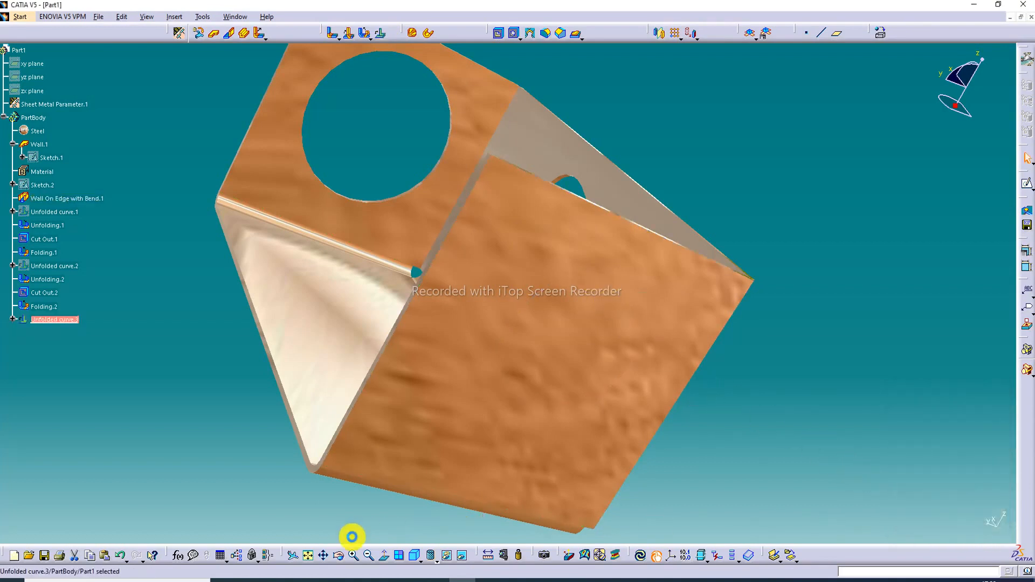
Unfold the bend of the short-edge wall beside the mapped spline, using the base wall's upper face as the reference face.
left_click(308, 555)
middle_click_drag(529, 293, 689, 330)
middle_click_drag(324, 241, 354, 57)
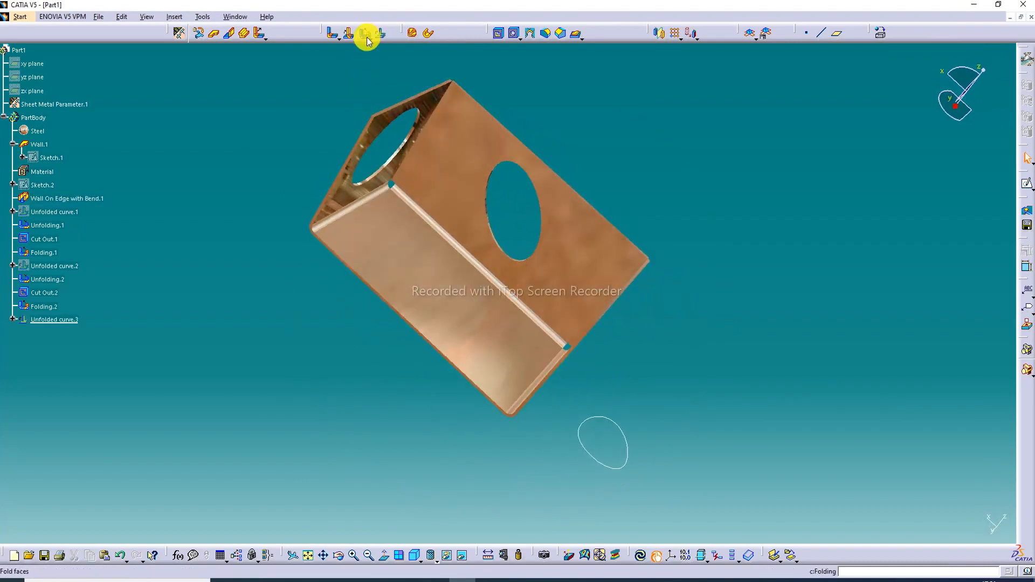
left_click(383, 55)
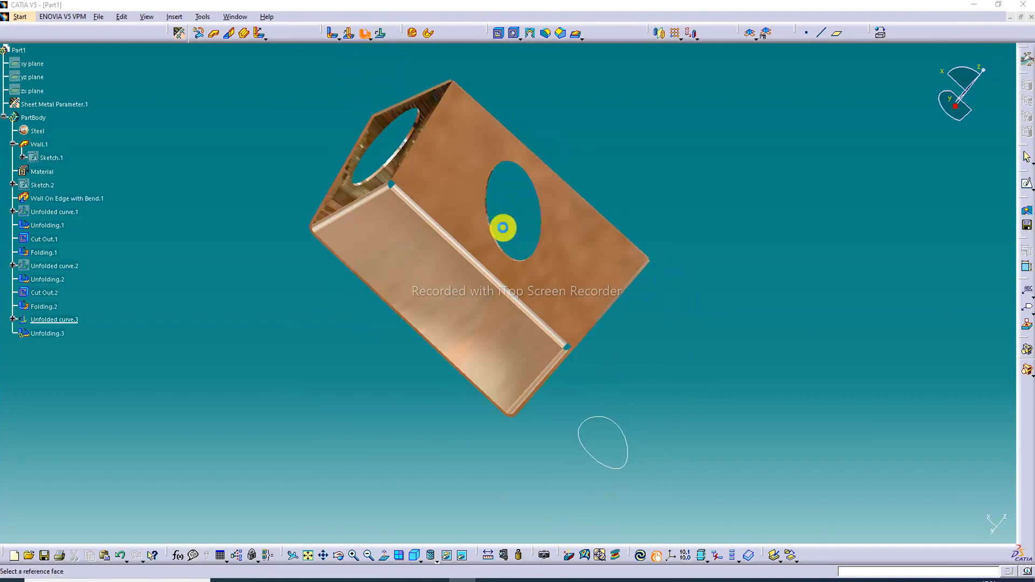
middle_click_drag(502, 293, 580, 270)
middle_click_drag(511, 326, 484, 391)
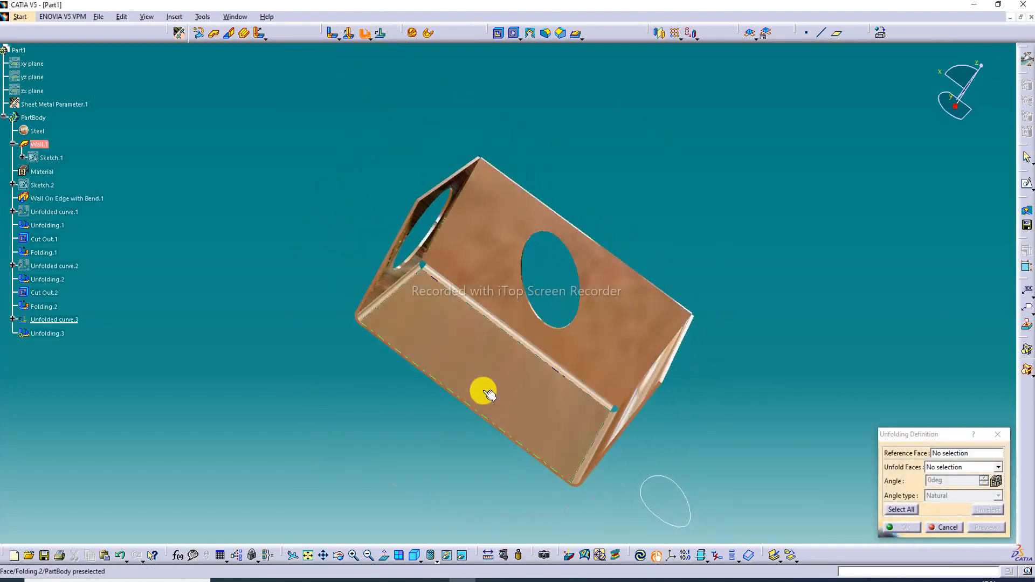
left_click(514, 379)
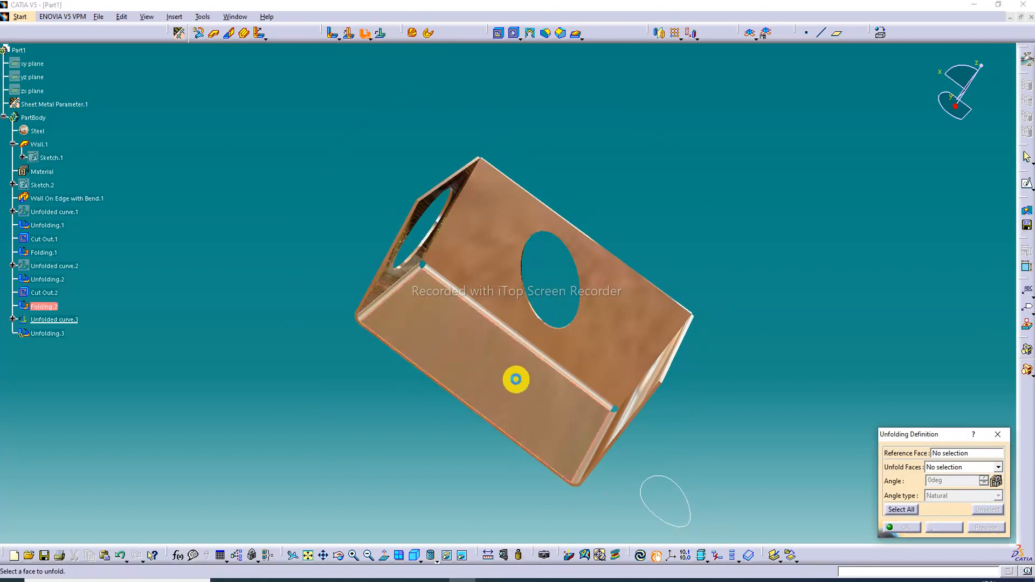
left_click(599, 439)
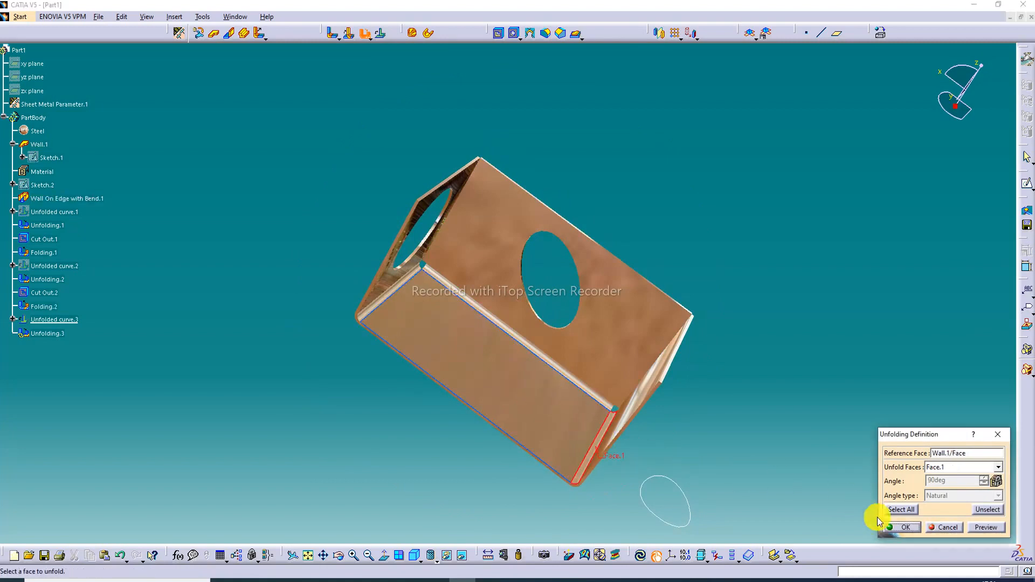
left_click(916, 529)
Cut the mapped spline out of the unfolded short-edge wall with a sheetmetal standard cutout up to next.
middle_click_drag(685, 491, 669, 370)
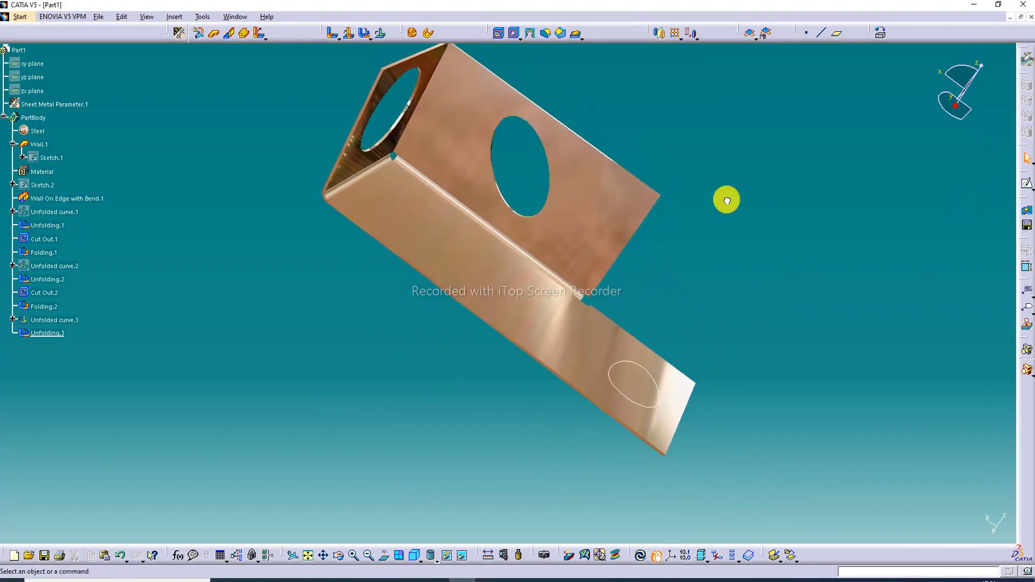
left_click(499, 34)
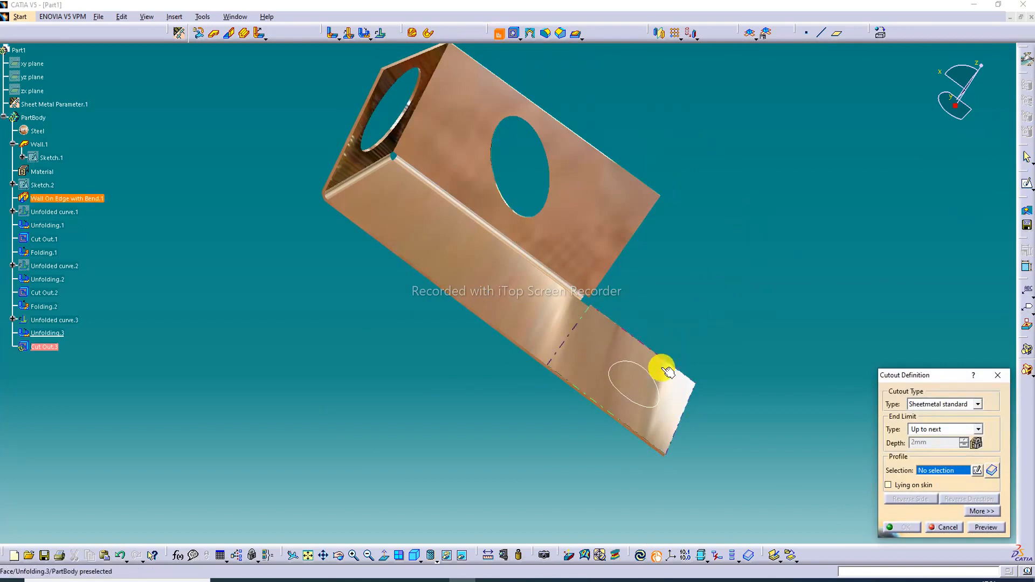
left_click(656, 388)
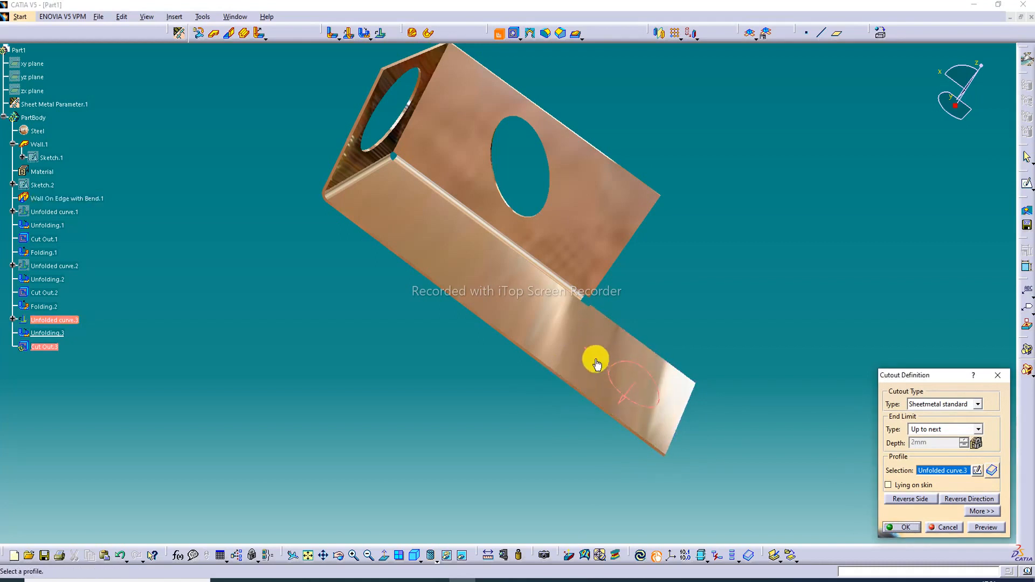
left_click(902, 527)
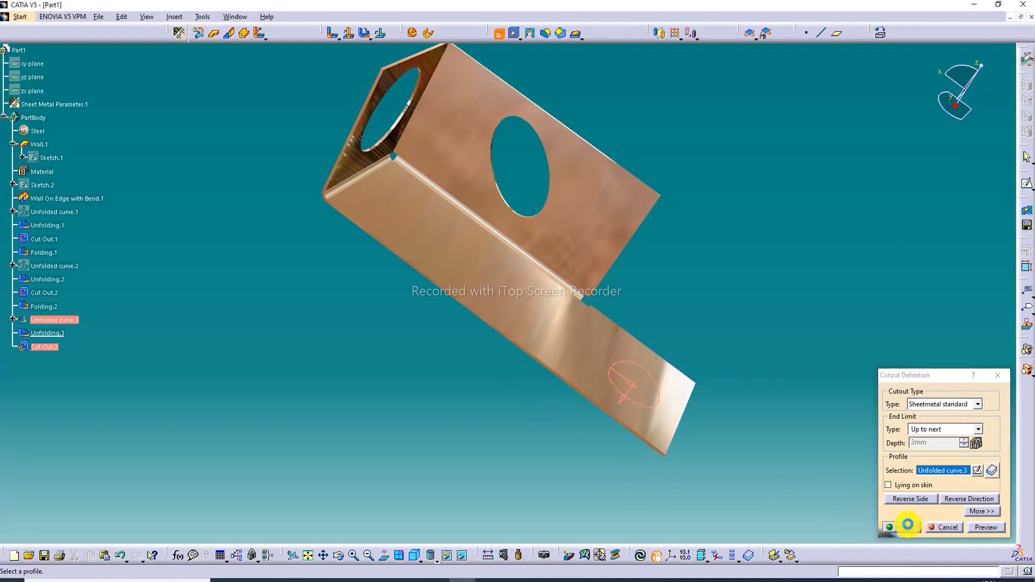
left_click(503, 132)
Fold the short-edge wall with the spline-shaped hole back up, using the base wall's upper face as reference and the natural angle type.
left_click(370, 36)
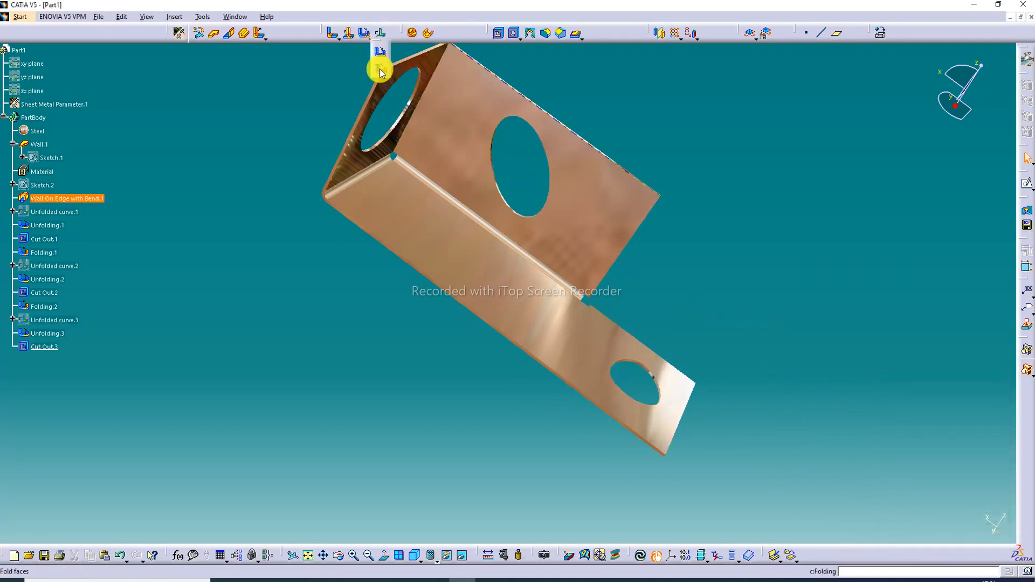
left_click(381, 68)
left_click(560, 339)
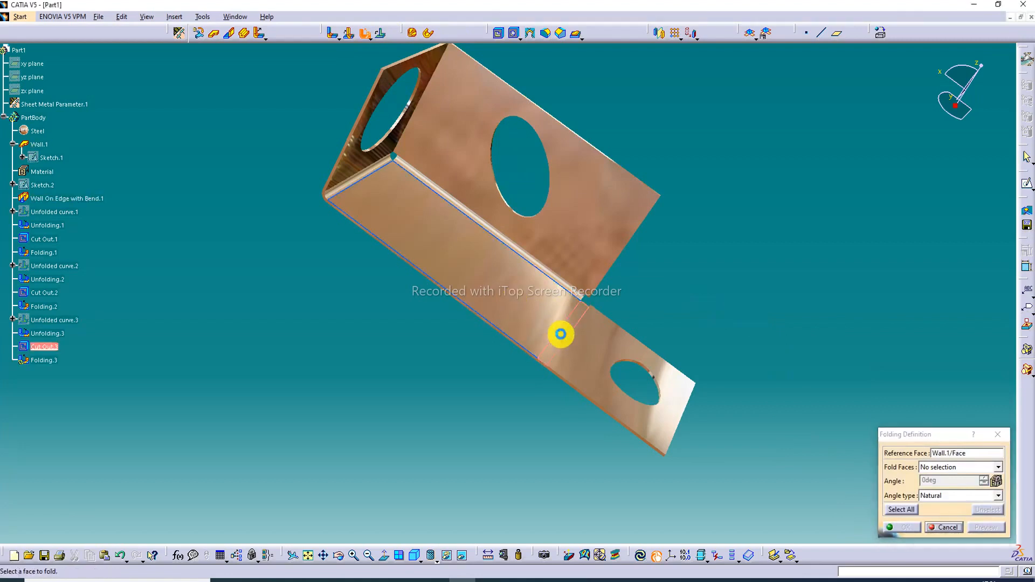
left_click(902, 527)
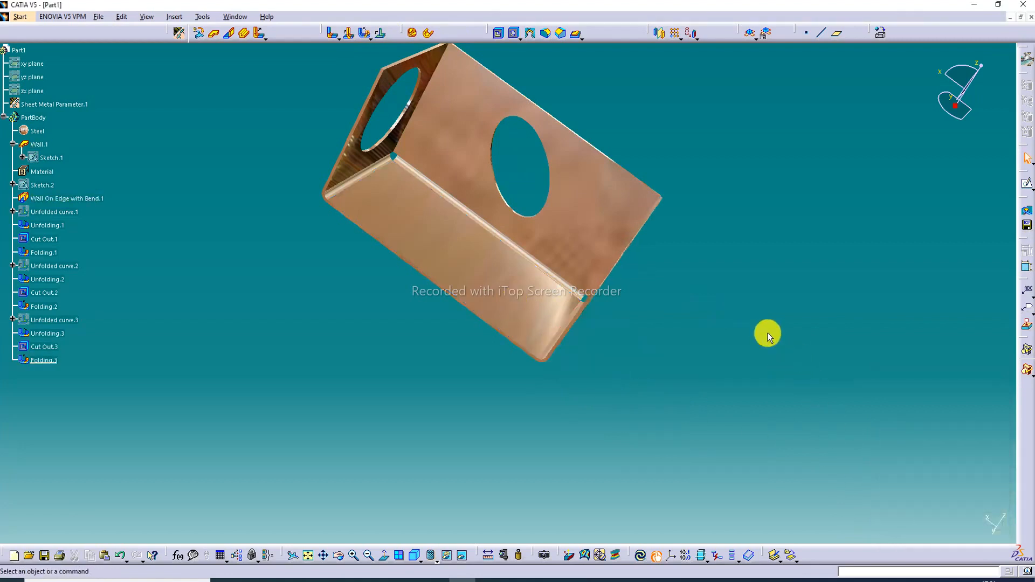
Examine the three holed walls of the folded part from several directions and in isometric view.
middle_click_drag(667, 263, 550, 198)
middle_click_drag(516, 160, 532, 256)
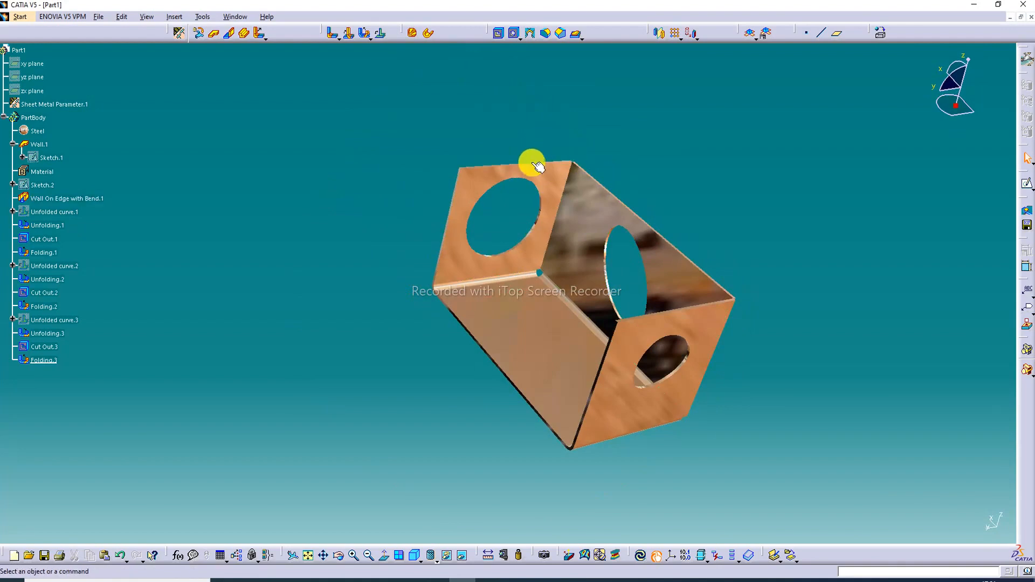
middle_click_drag(550, 171, 666, 242)
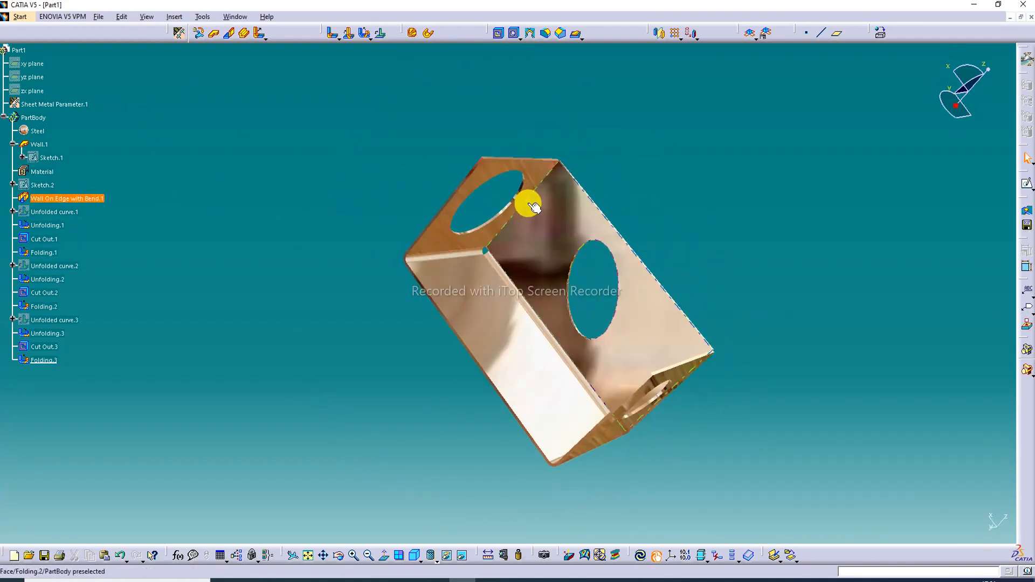
middle_click_drag(527, 203, 462, 199)
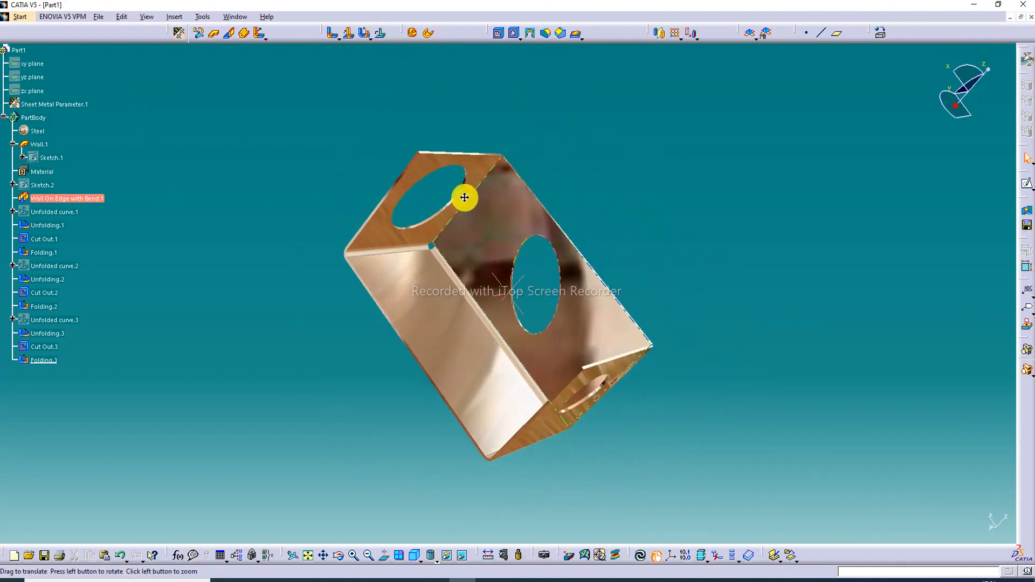
left_click(308, 555)
left_click(415, 556)
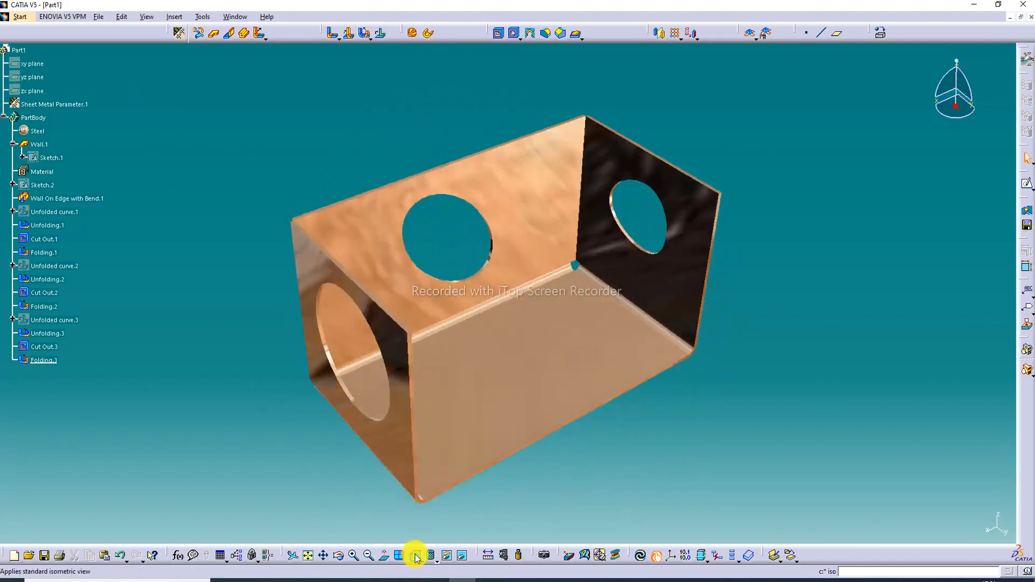
mouse_move(584, 298)
middle_mouse_down()
mouse_move(592, 308)
mouse_move(594, 292)
middle_mouse_up()
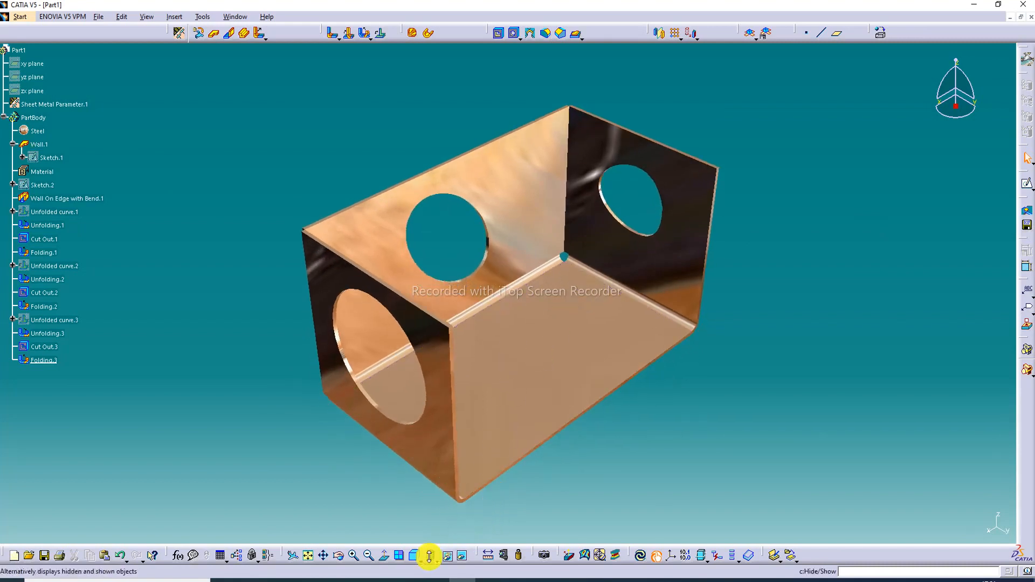
left_click(352, 553)
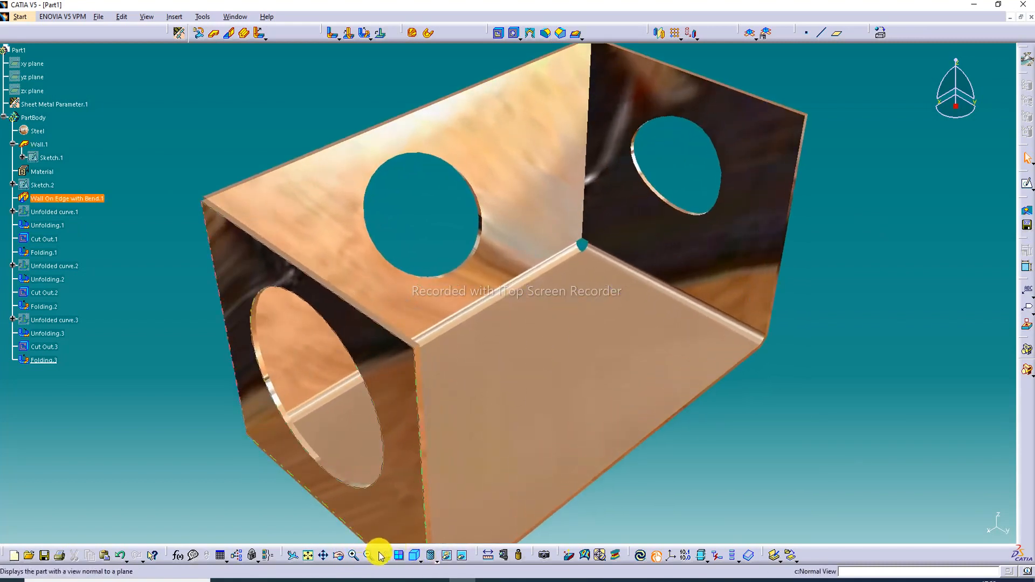
left_click(369, 556)
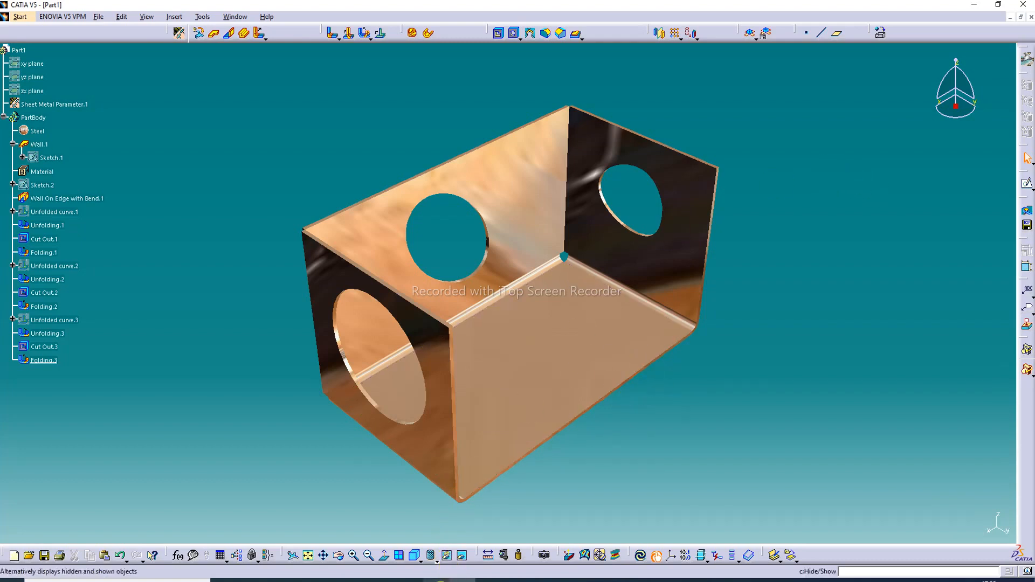
Switch to the browser to view the Lecture-87 slide on Cut Out and Circular Cutout.
left_click(435, 581)
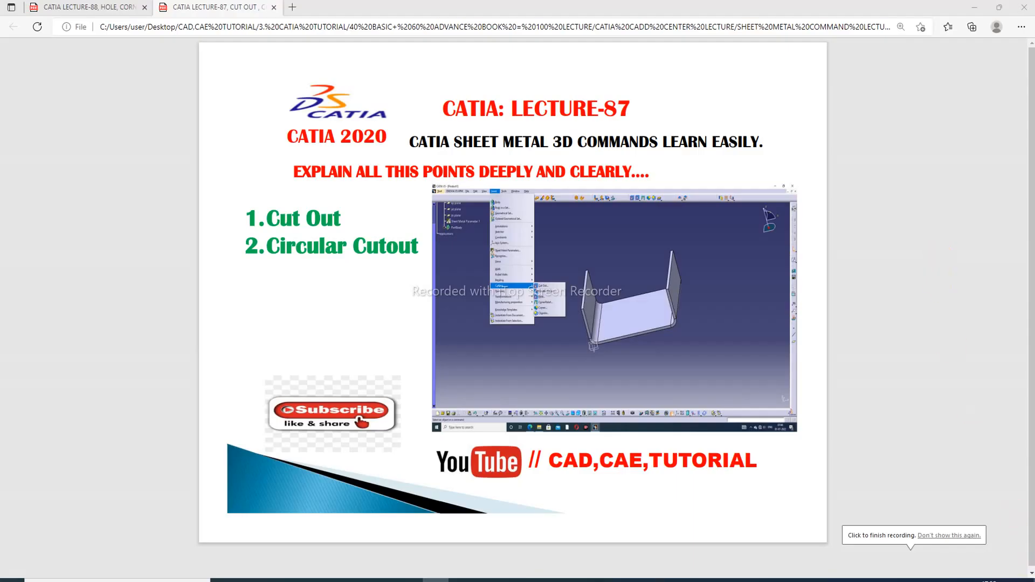
left_click(1010, 562)
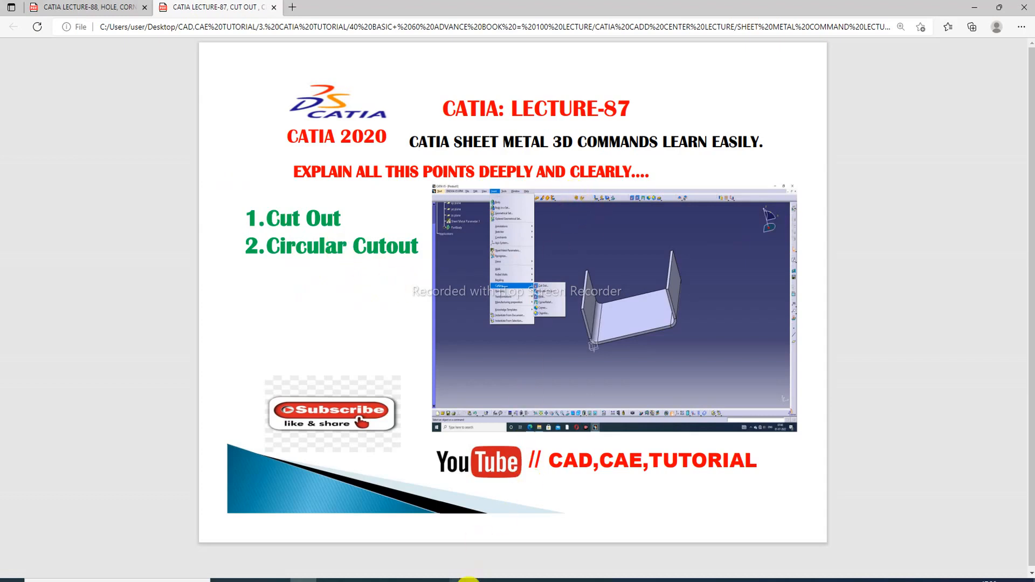
Switch to CATIA and sketch on the xy plane a rectangle centered on the origin, about 171 by 107 mm.
left_click(461, 580)
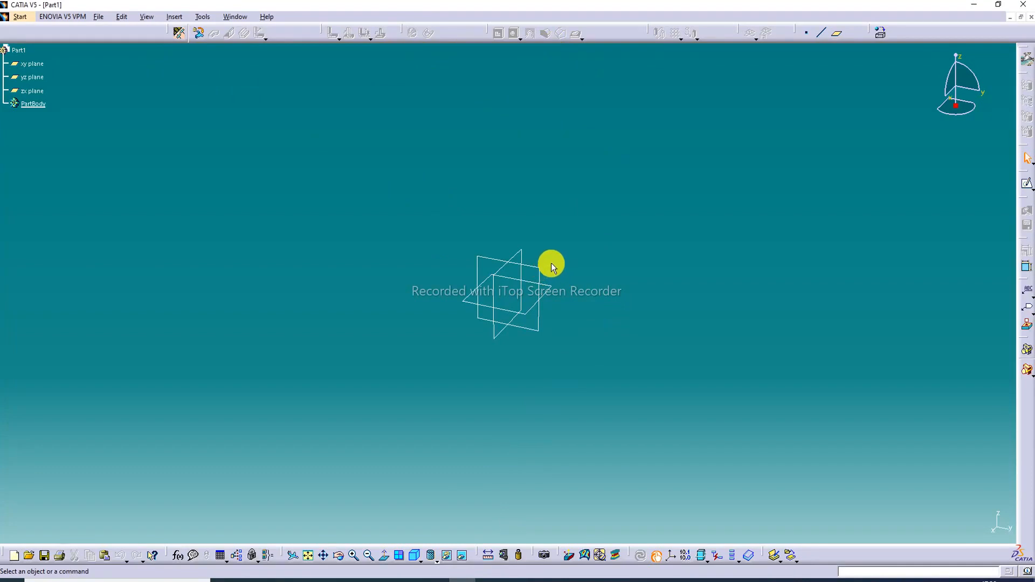
left_click(557, 290)
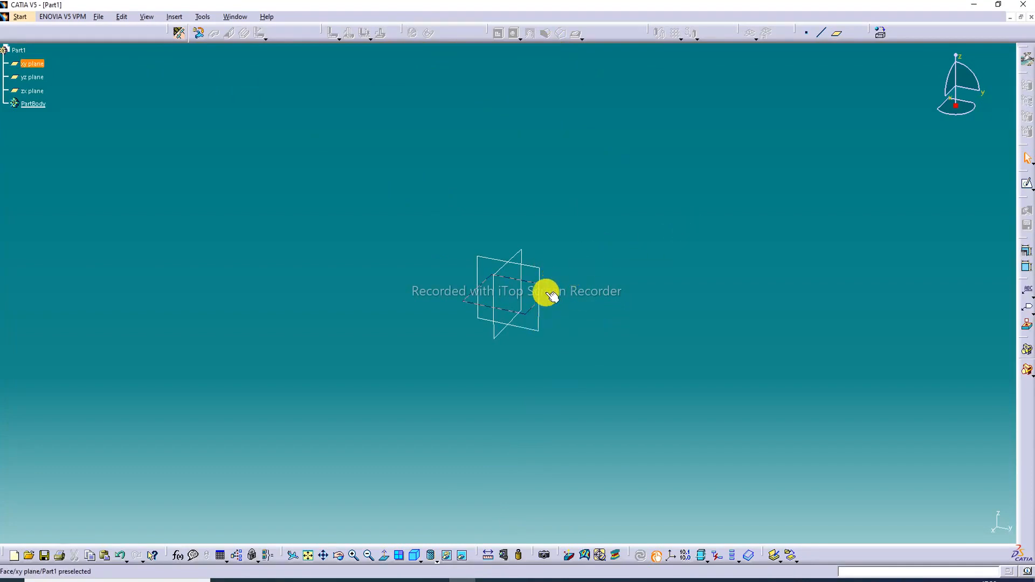
left_click(1028, 183)
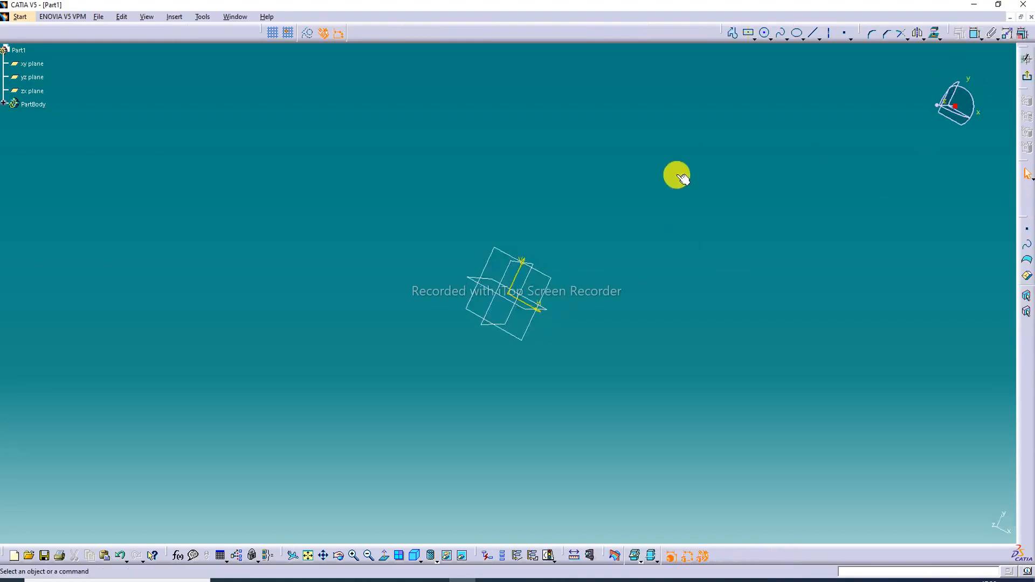
left_click(749, 35)
left_click(508, 293)
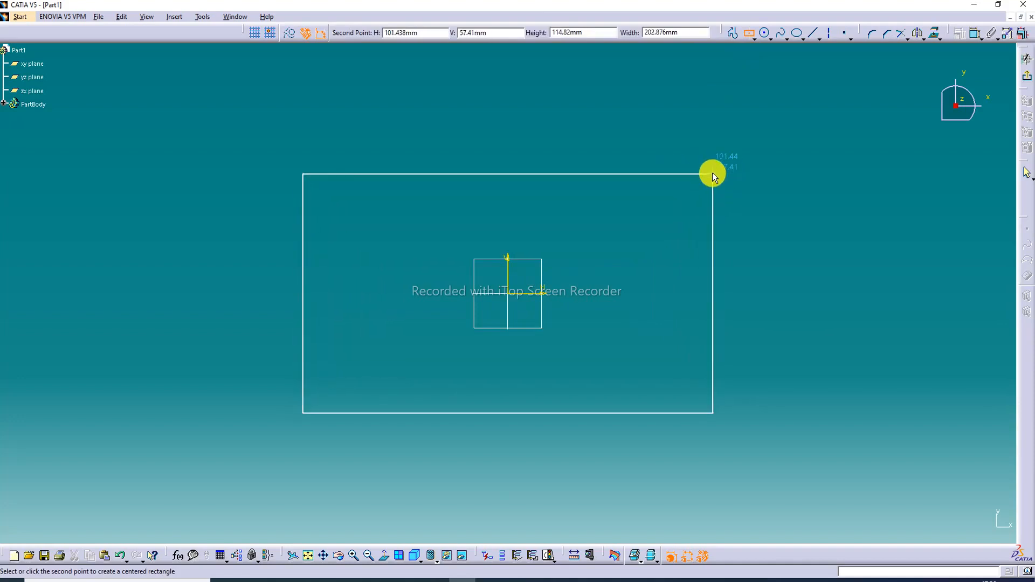
left_click(680, 182)
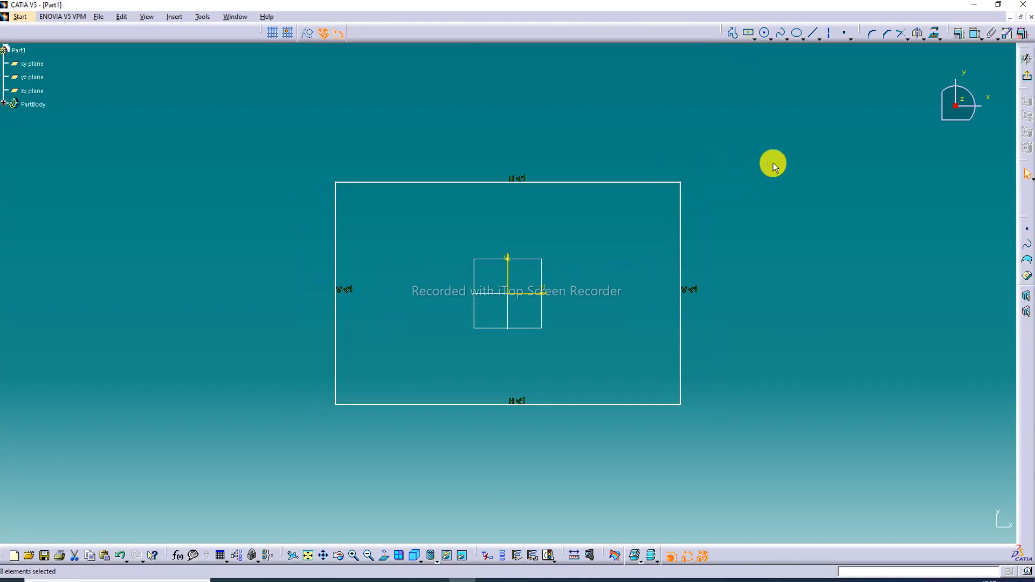
Dimension the centered rectangle's width above its upper edge and its height beside its right edge.
left_click(976, 35)
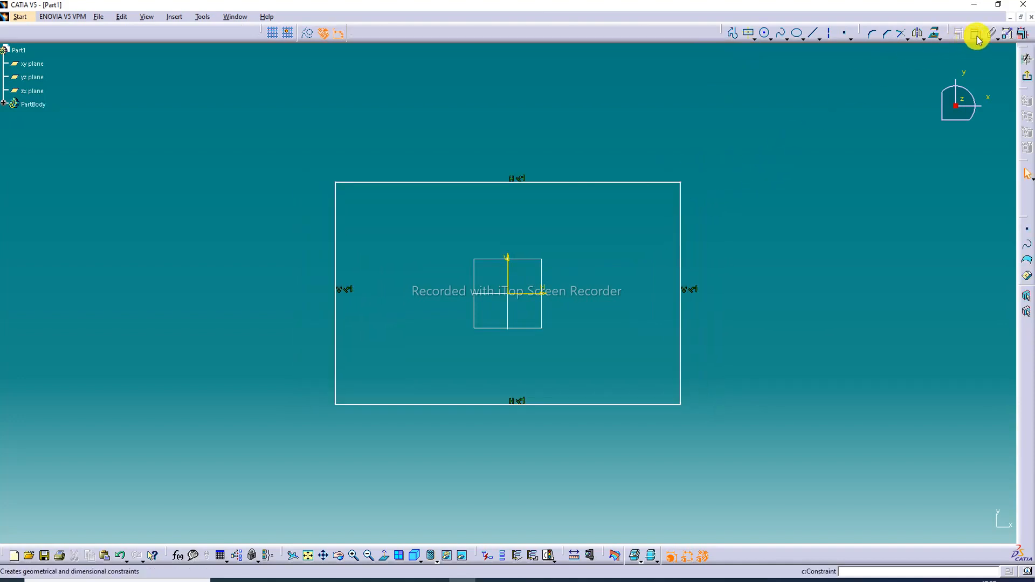
left_click(595, 183)
left_click(585, 159)
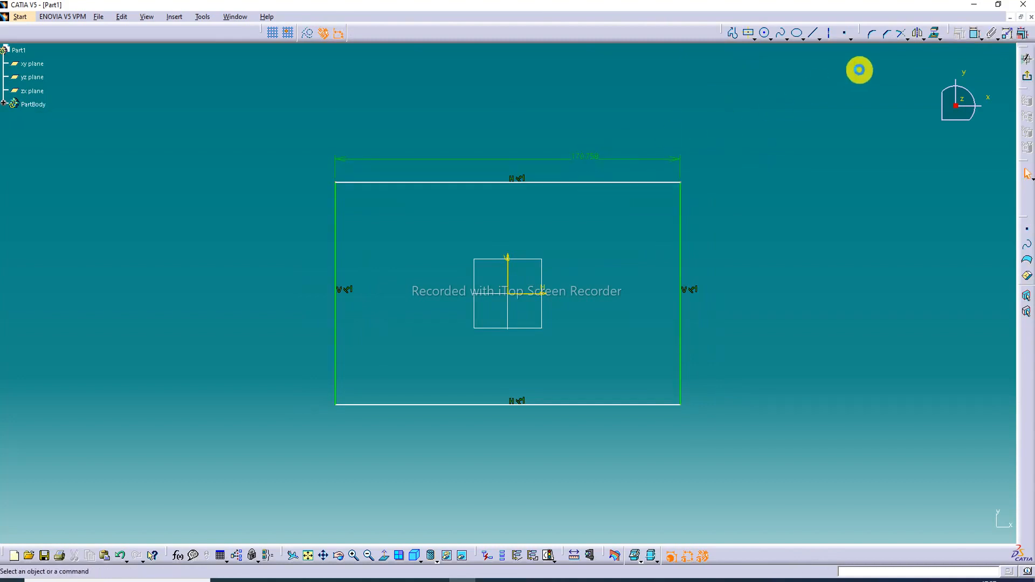
left_click(976, 35)
left_click(681, 243)
left_click(738, 244)
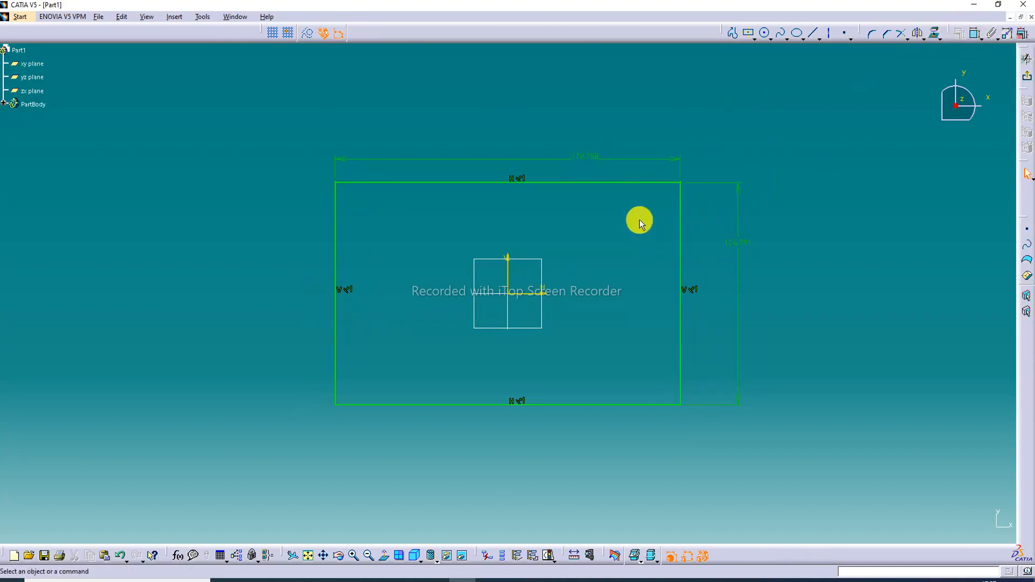
Set the rectangle's width to 160 mm and height to 100 mm, and exit the sketch.
double_click(585, 160)
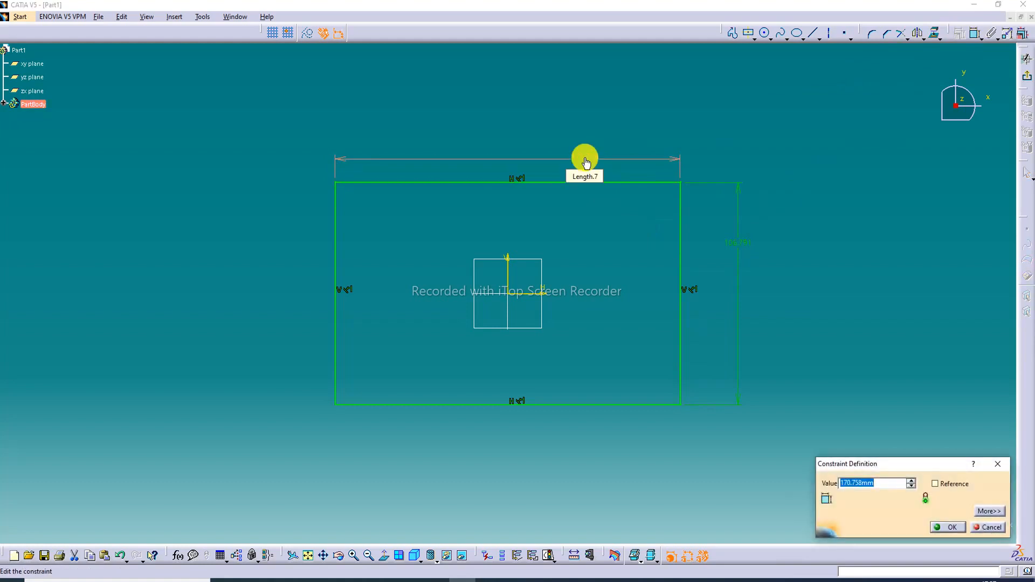
type("160")
key("Return")
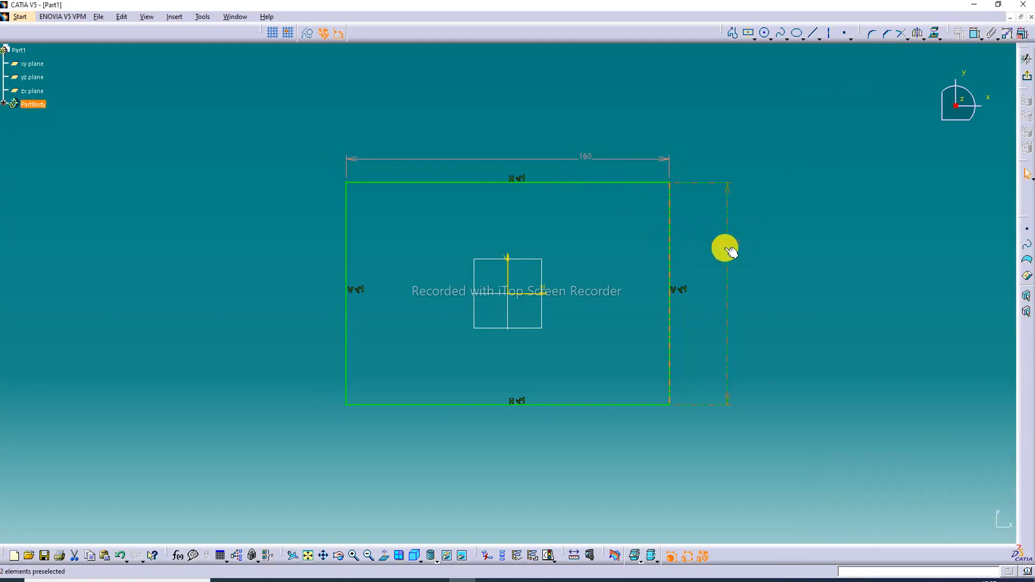
double_click(728, 297)
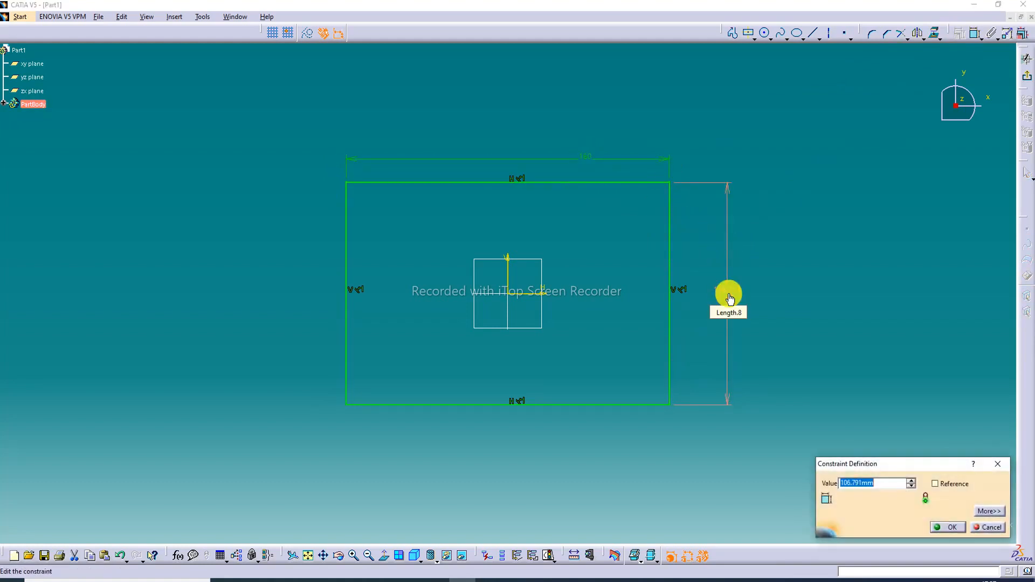
type("100")
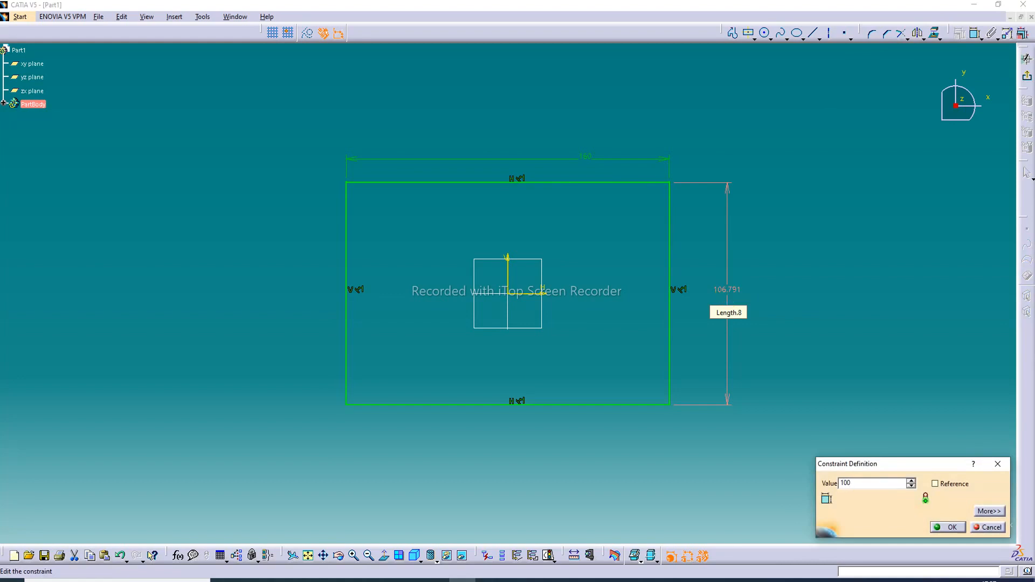
key("Return")
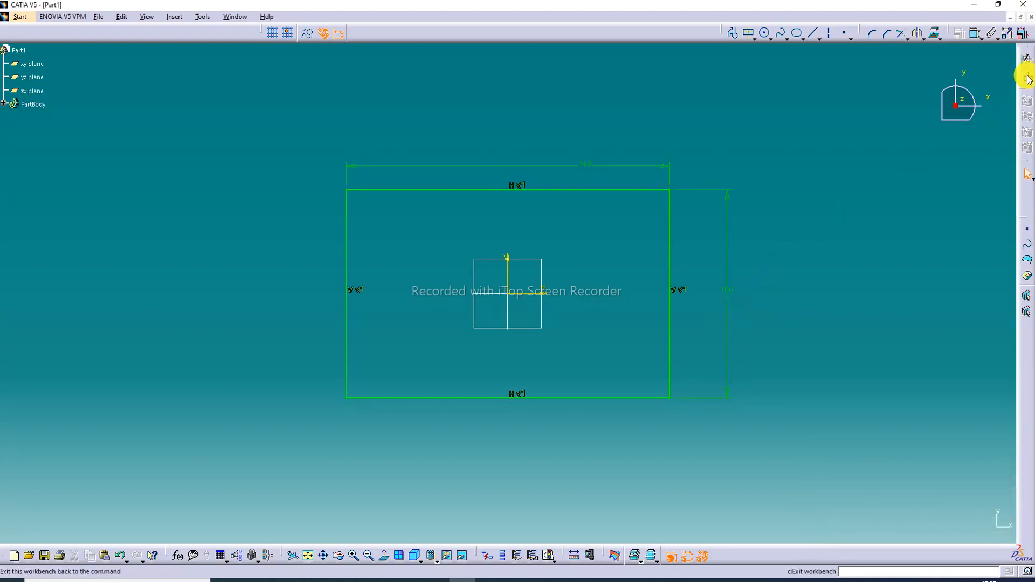
left_click(1027, 79)
left_click(396, 132)
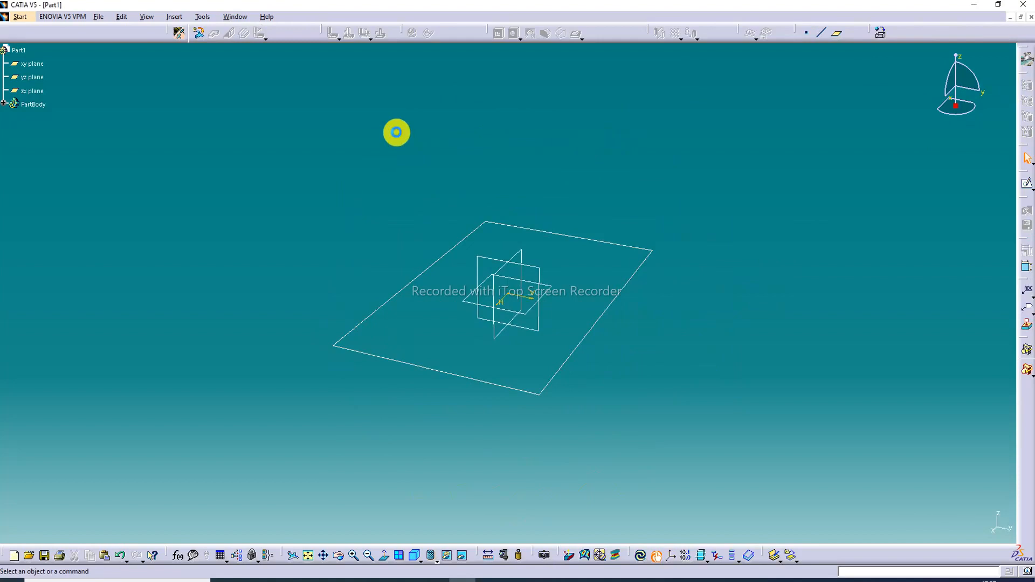
Define sheet metal parameters of 2 mm thickness and 4 mm bend radius, and create the base wall from the rectangle sketch.
left_click(180, 35)
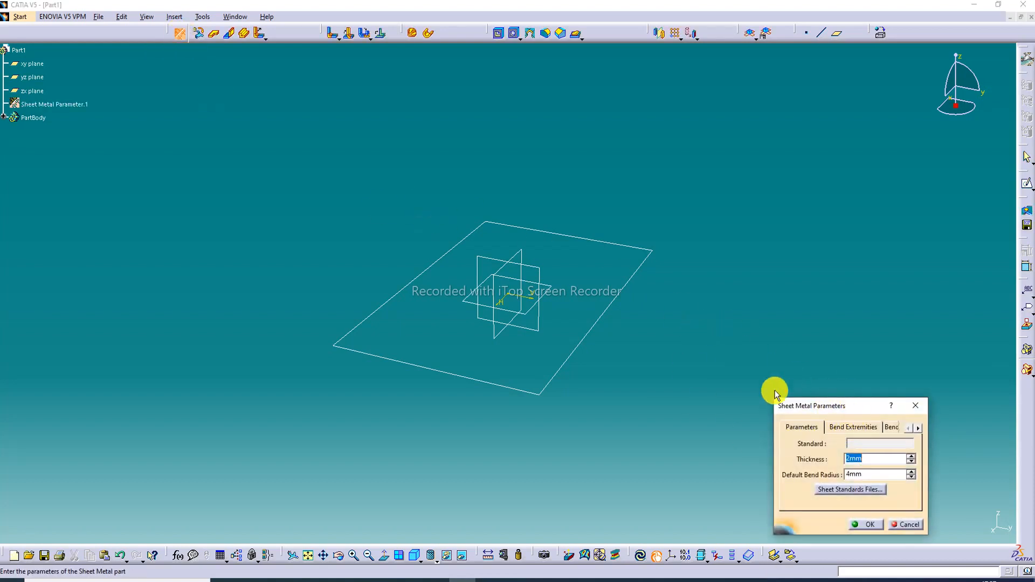
left_click(866, 525)
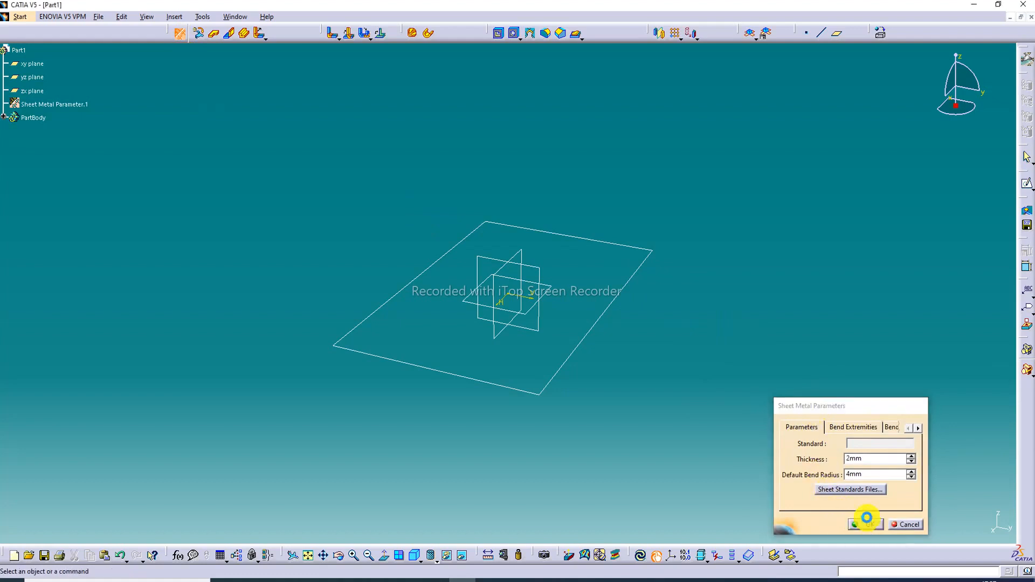
left_click(215, 37)
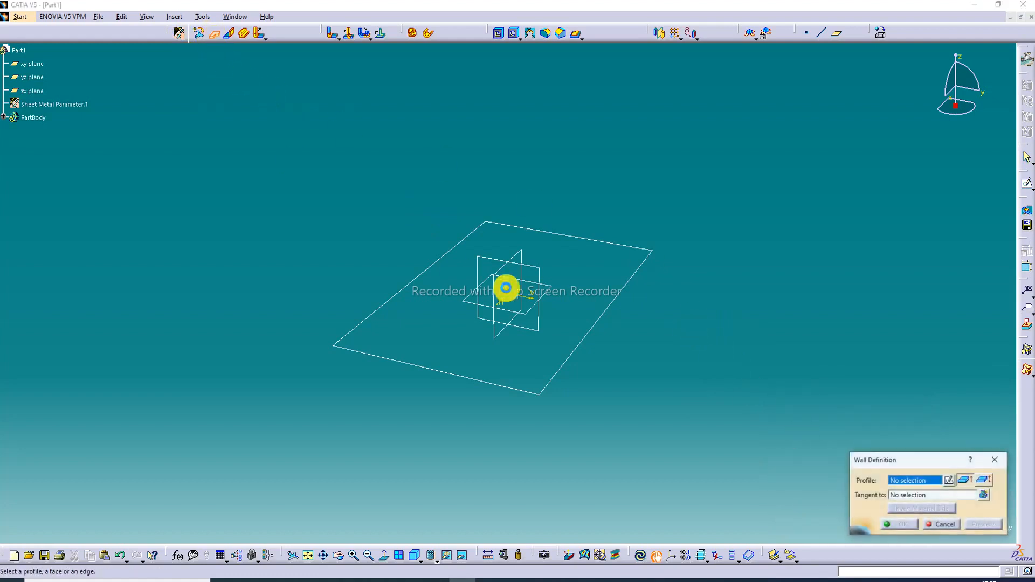
left_click(607, 310)
left_click(900, 525)
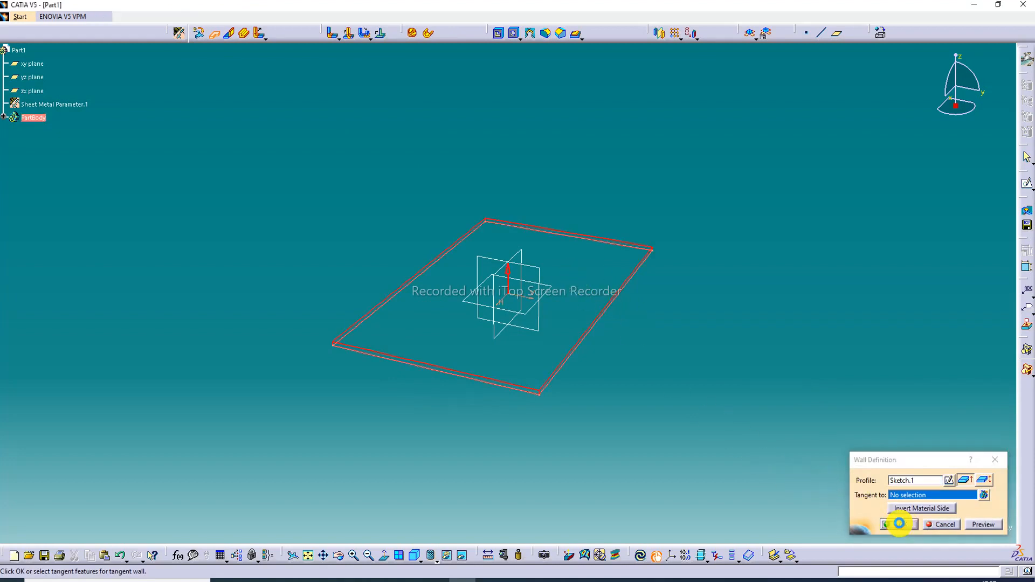
left_click(762, 330)
Create 79 mm high walls with bends at 90 degrees on both short edges and the rear long edge of the base wall.
middle_click_drag(564, 250, 432, 224)
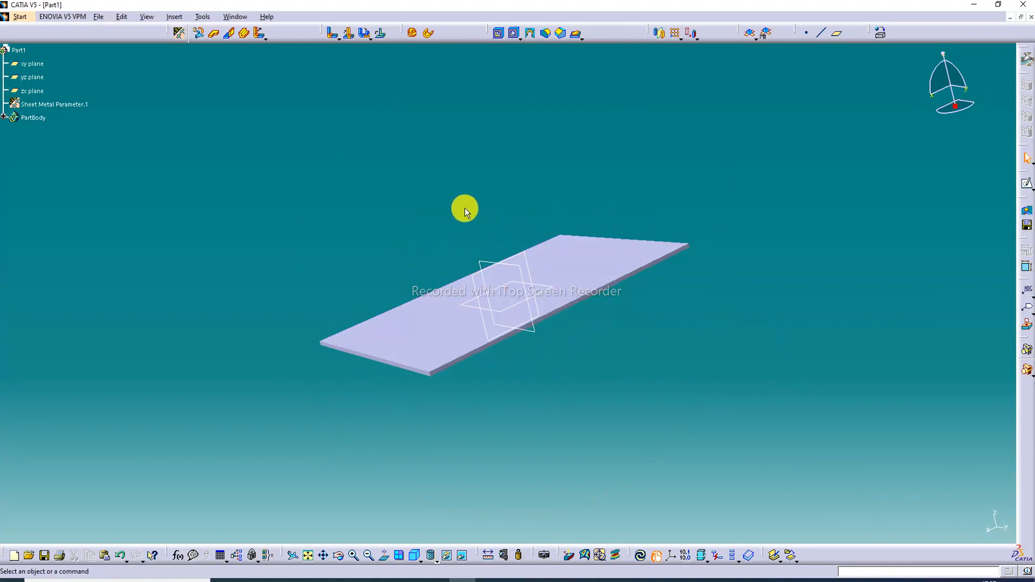
left_click(231, 35)
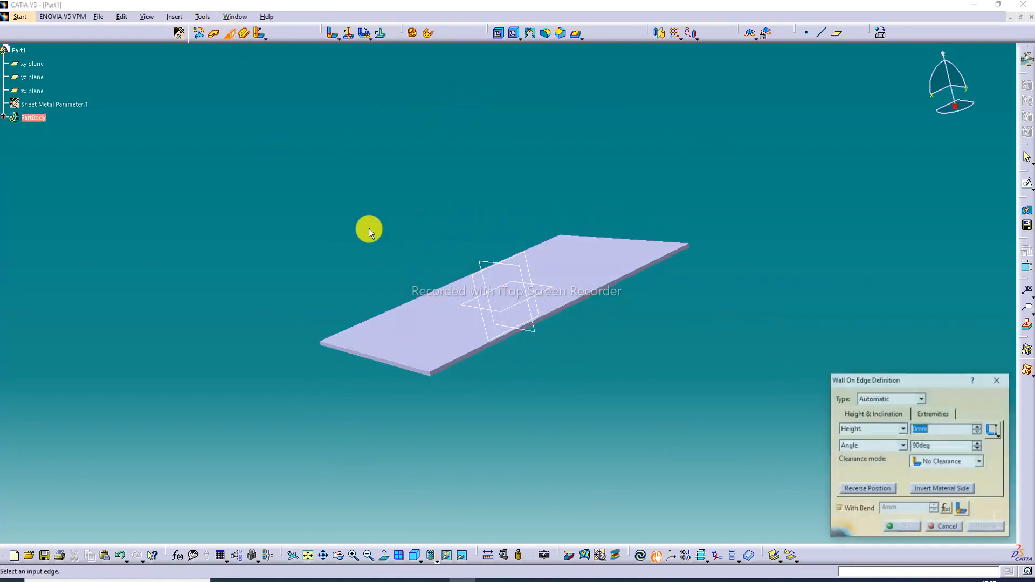
left_click(394, 363)
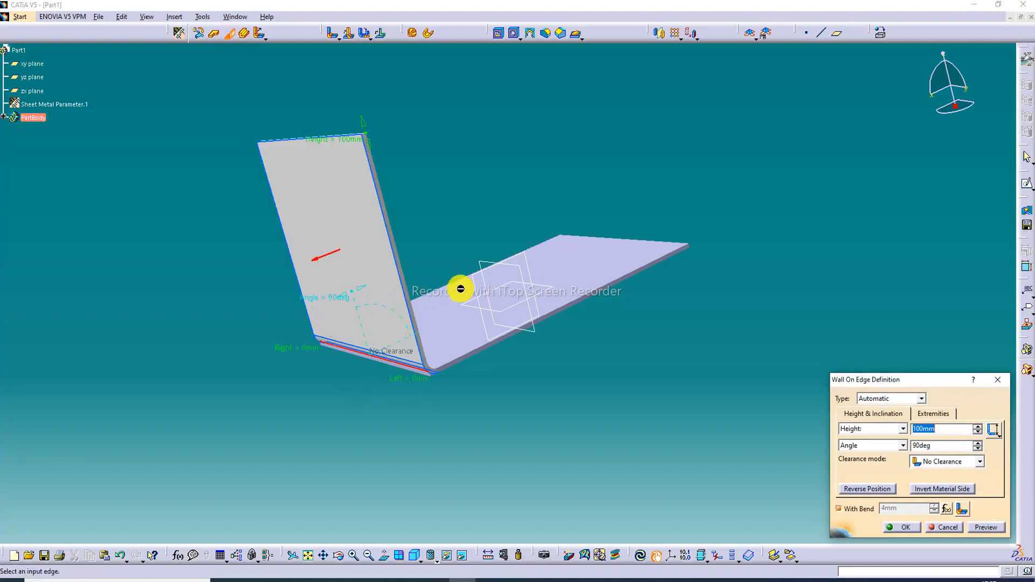
middle_click_drag(627, 273, 655, 245)
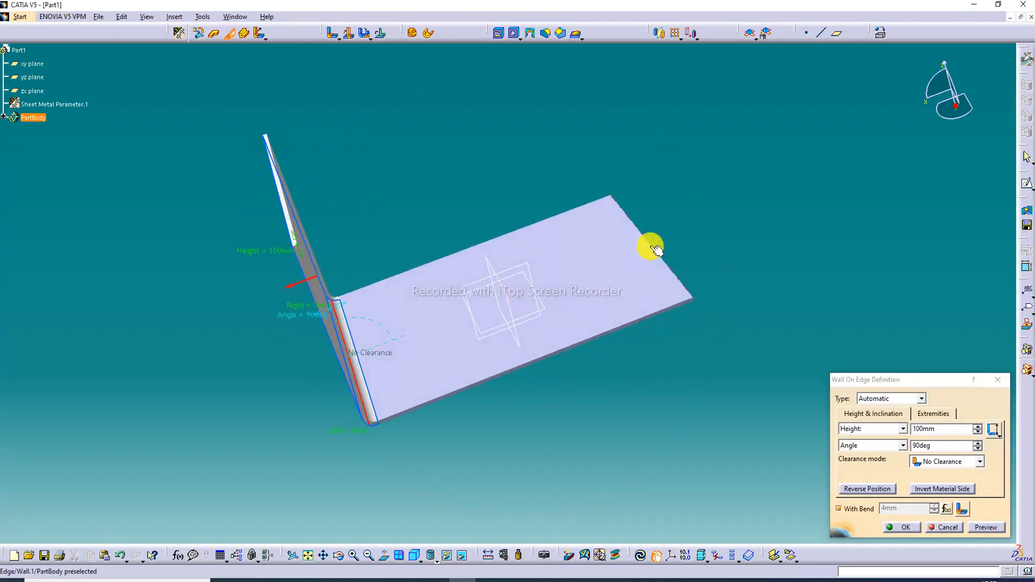
left_click(646, 247)
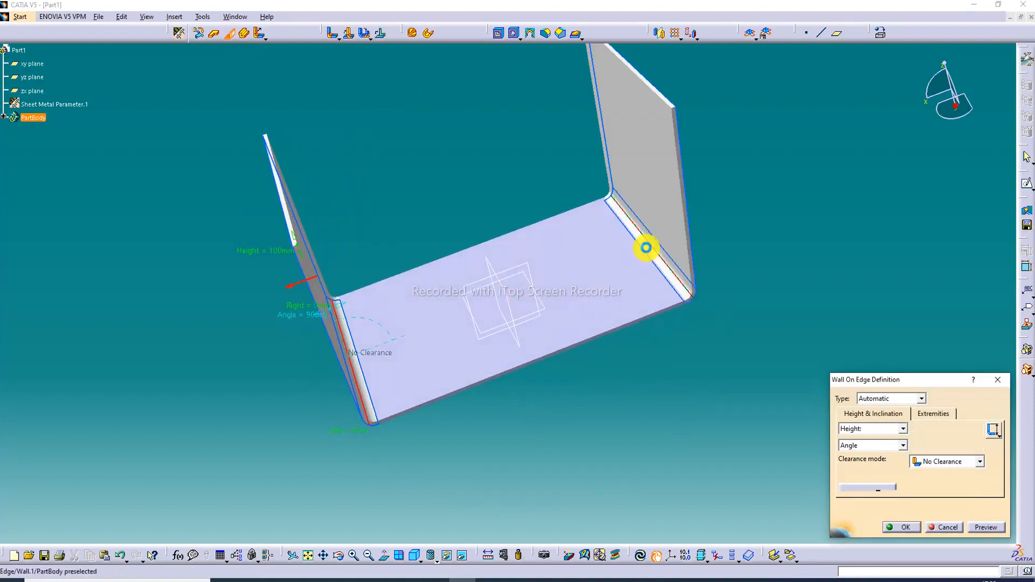
left_click(527, 225)
middle_click_drag(562, 190, 494, 248)
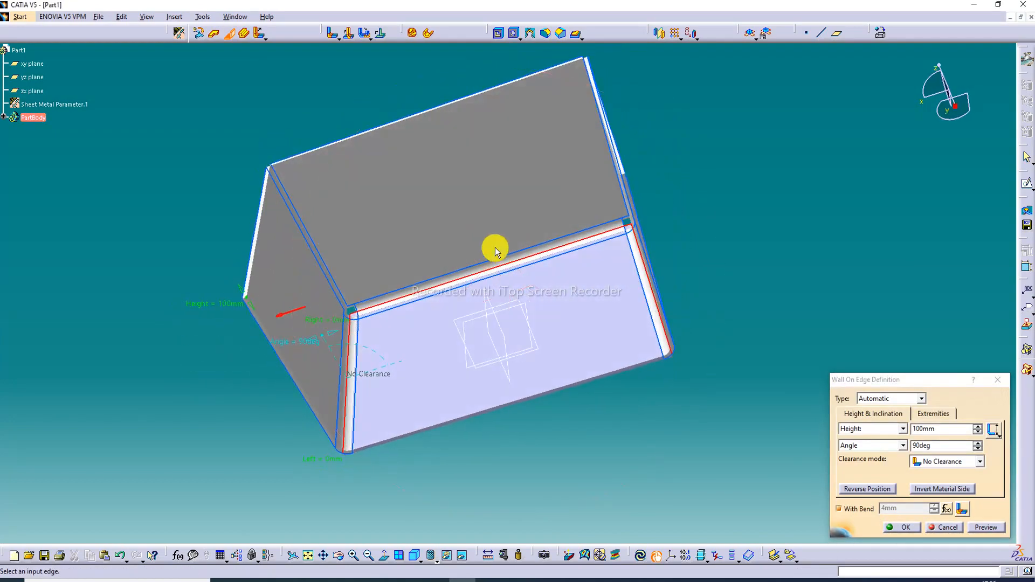
left_click_drag(242, 289, 267, 320)
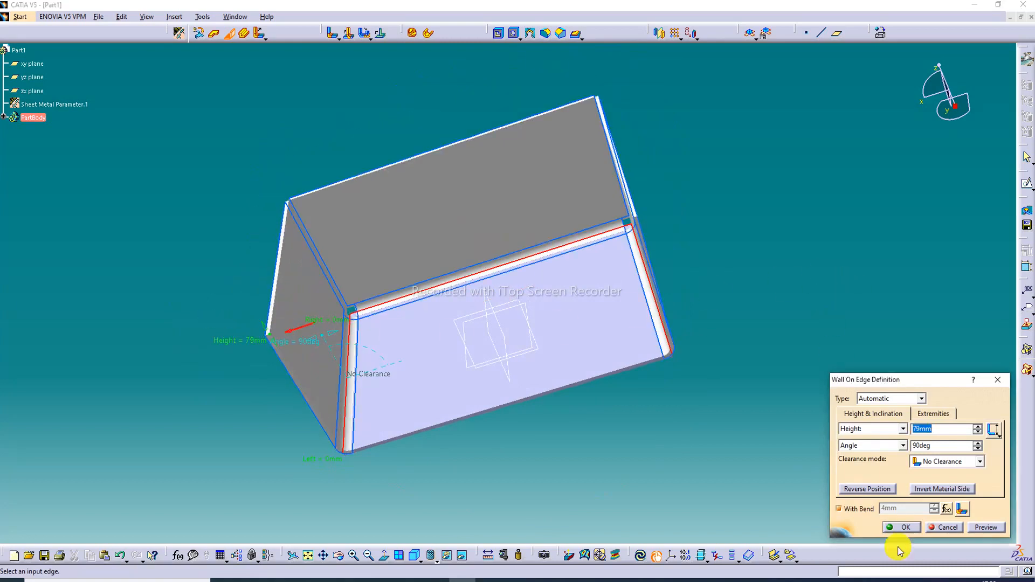
left_click(907, 531)
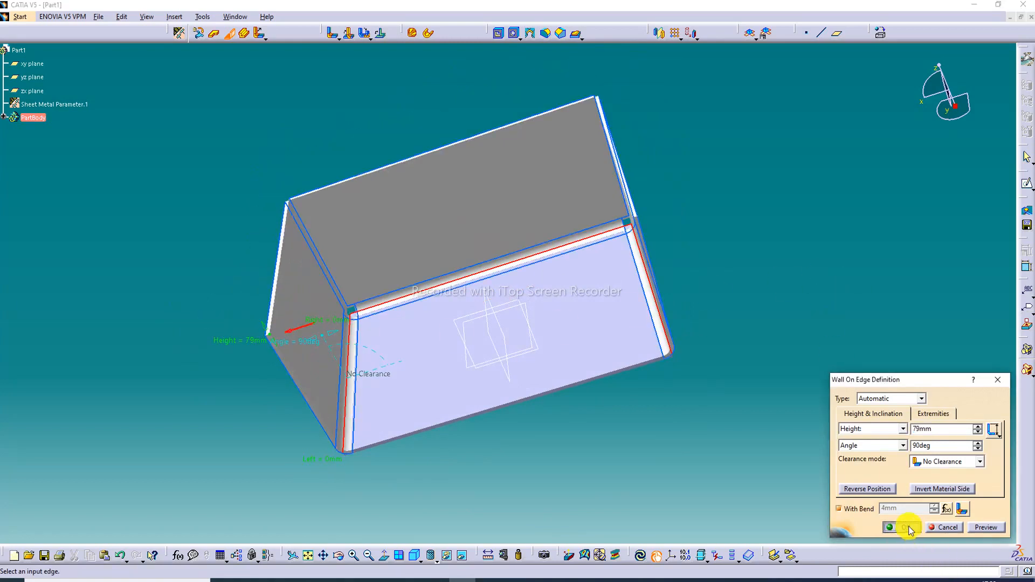
Hide the zx, xy and yz reference planes.
middle_click_drag(511, 247, 499, 310)
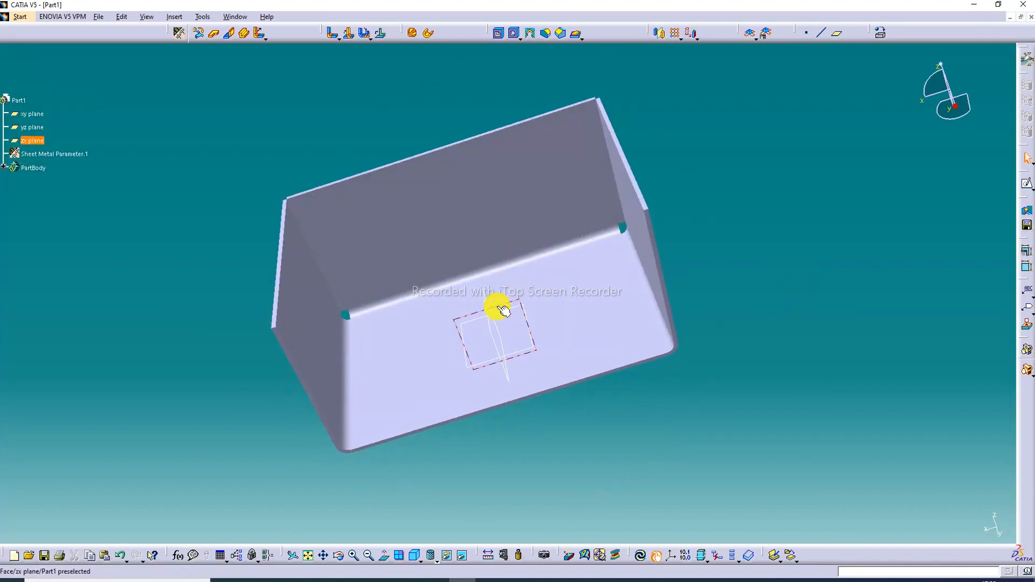
right_click(504, 311)
left_click(531, 340)
left_click(518, 306)
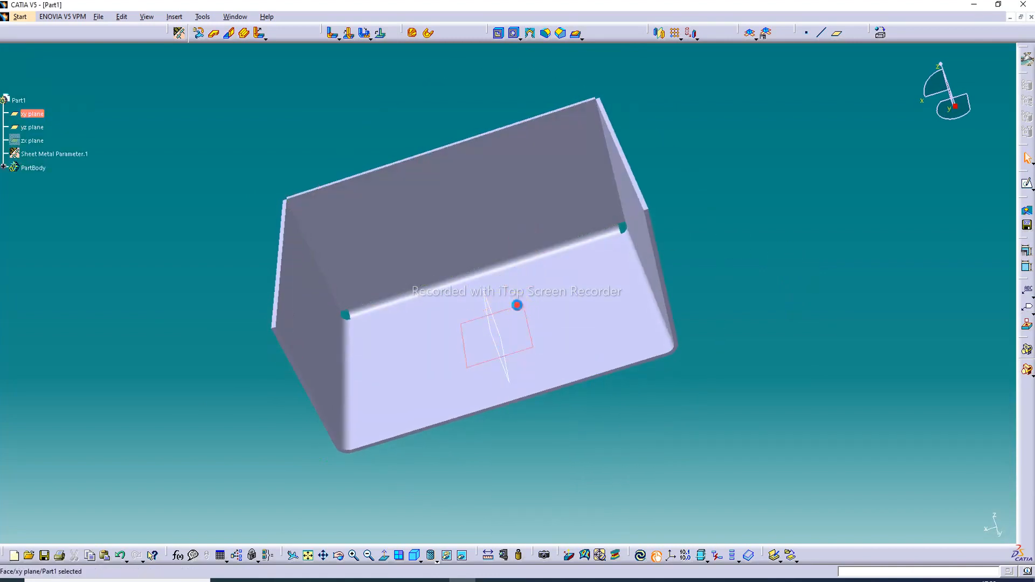
right_click(517, 306)
left_click(838, 306)
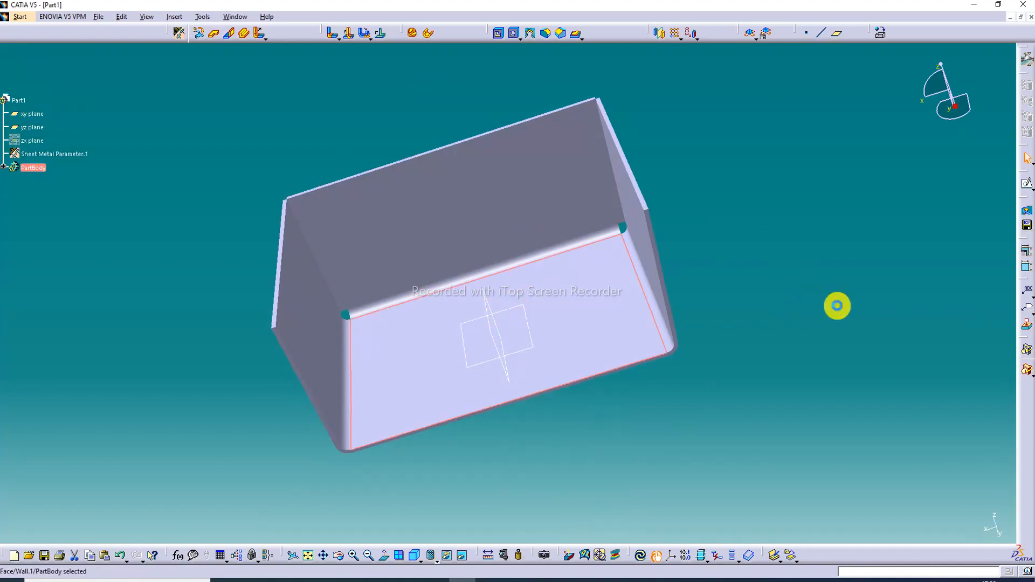
left_click(513, 304)
right_click(515, 310)
left_click(544, 342)
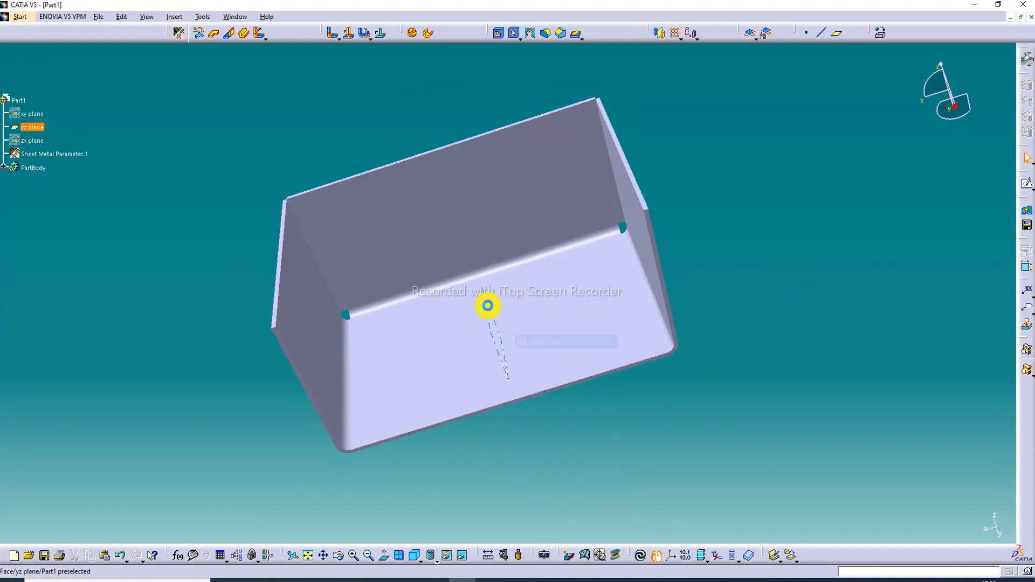
left_click(487, 305)
right_click(490, 311)
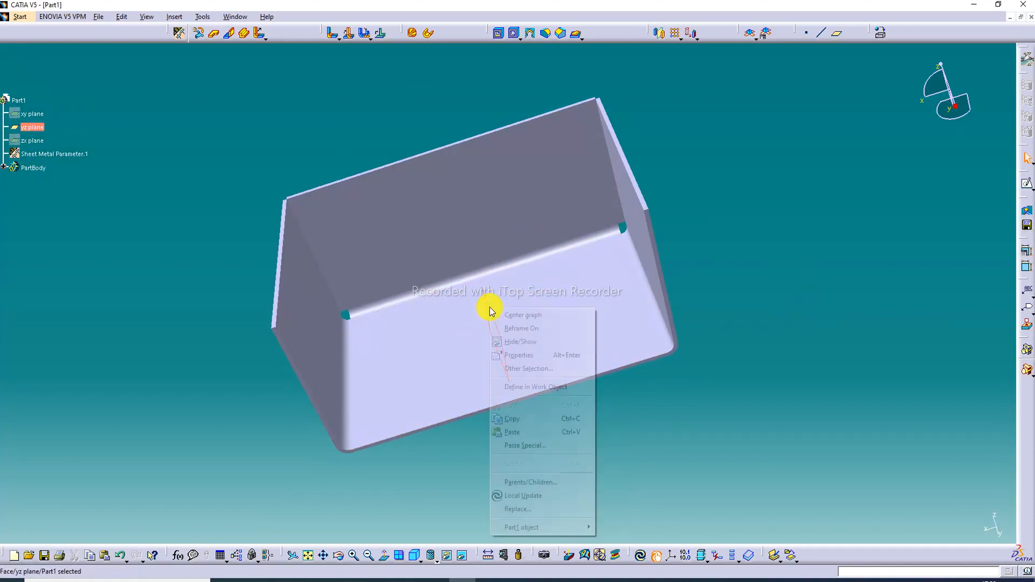
left_click(520, 341)
Apply the Steel material from the metal catalog to the part and close the material library.
left_click(879, 34)
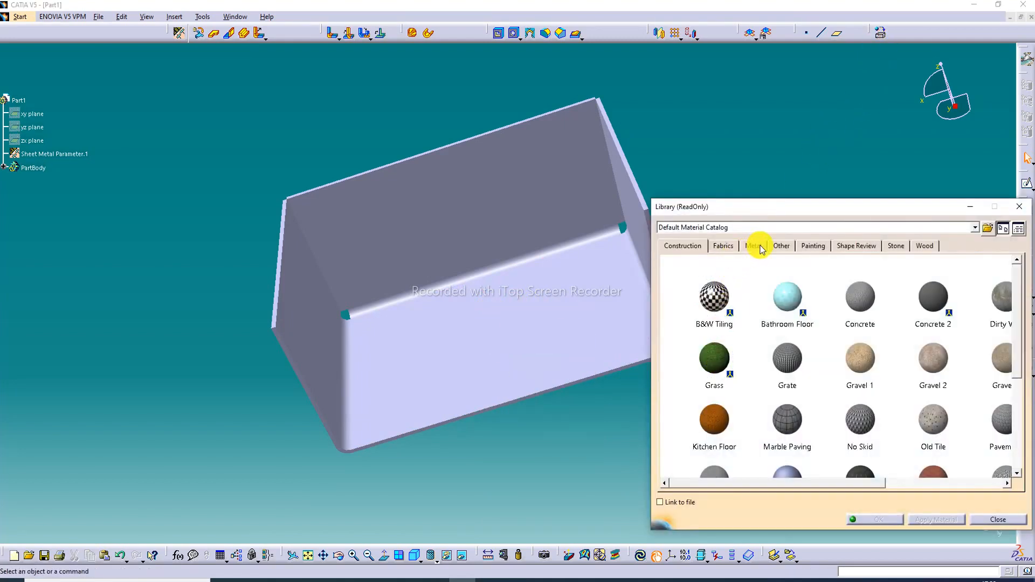
left_click(761, 249)
scroll(726, 381, "down", 3)
left_click_drag(711, 399, 599, 350)
left_click(985, 521)
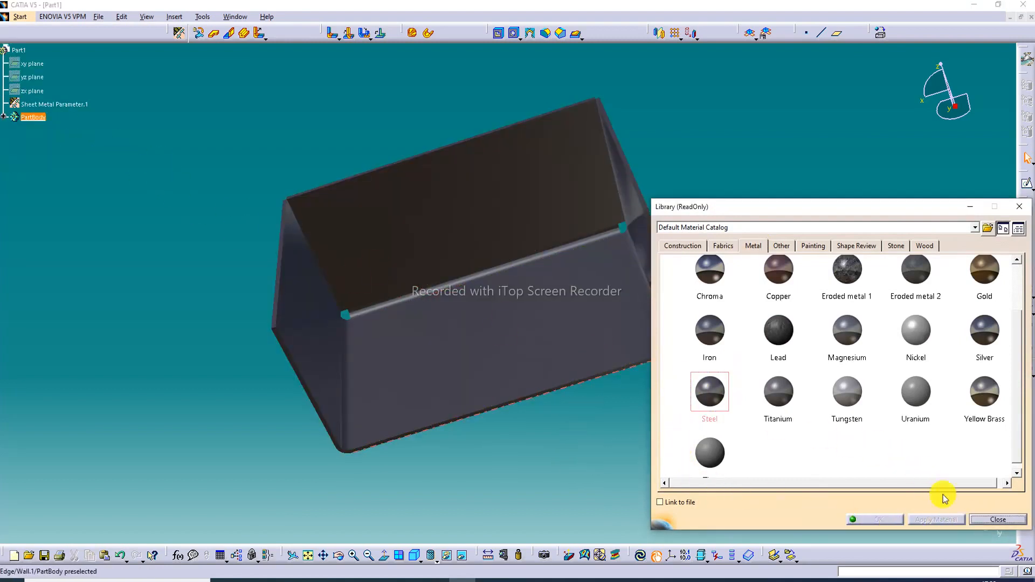
left_click(990, 521)
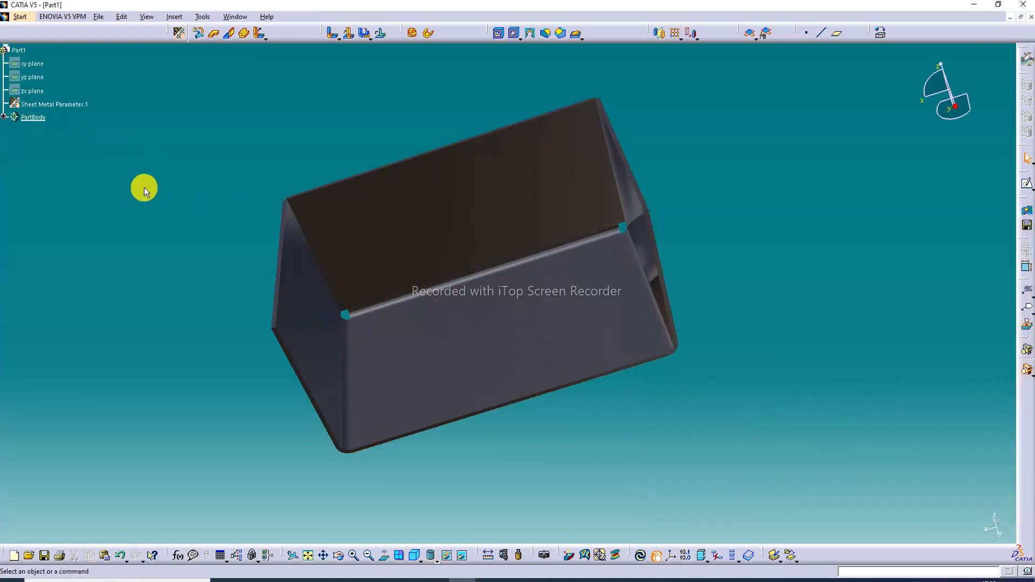
Set the Steel material's reflectivity to 1.00 in its rendering properties and open its advanced reflection settings.
left_click(4, 119)
double_click(38, 131)
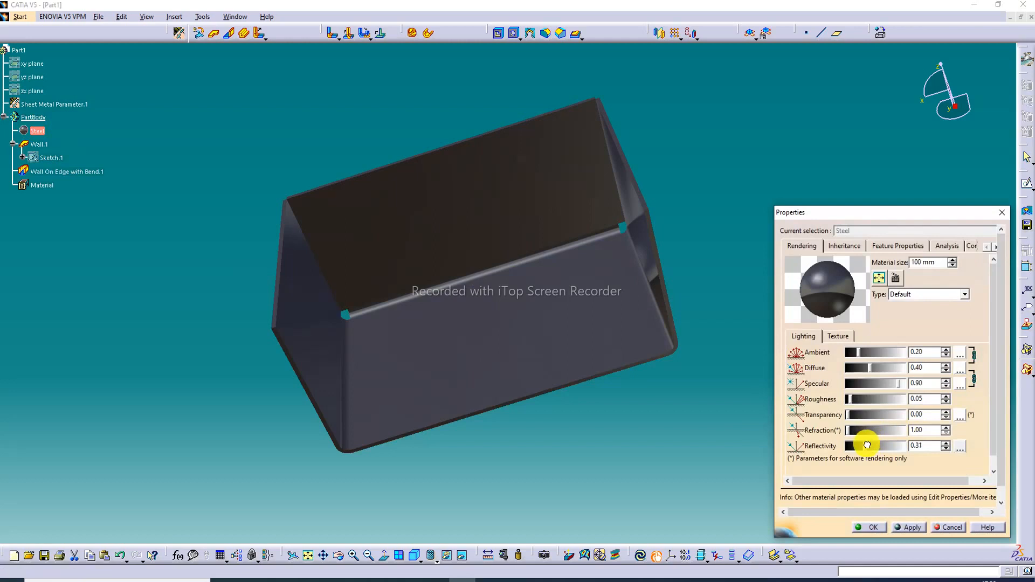
left_click_drag(867, 446, 904, 446)
left_click(961, 446)
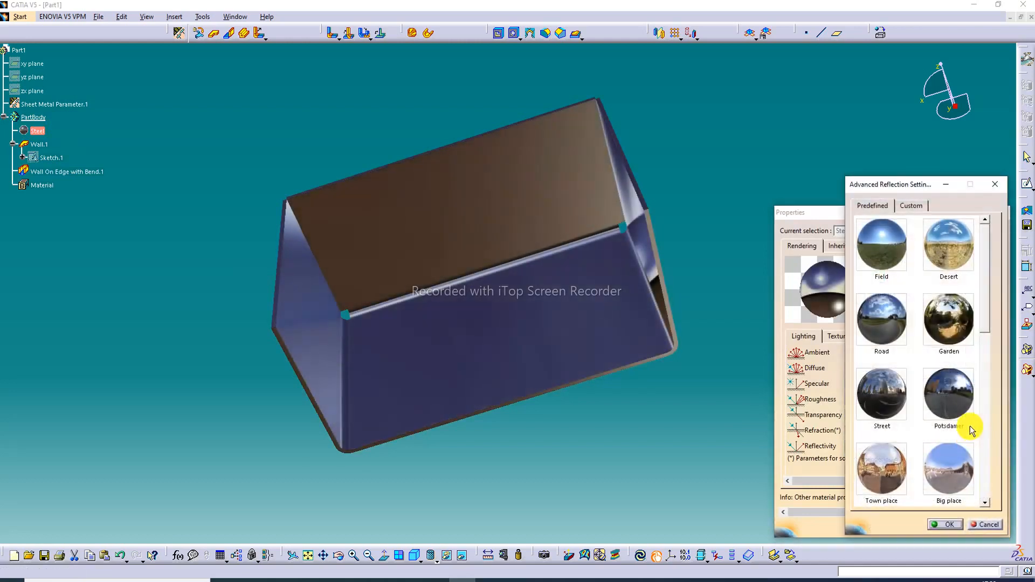
Preview predefined reflection images on the part, including Town place, Field, Road, Garden and Street.
scroll(936, 360, "down", 1)
scroll(935, 358, "down", 3)
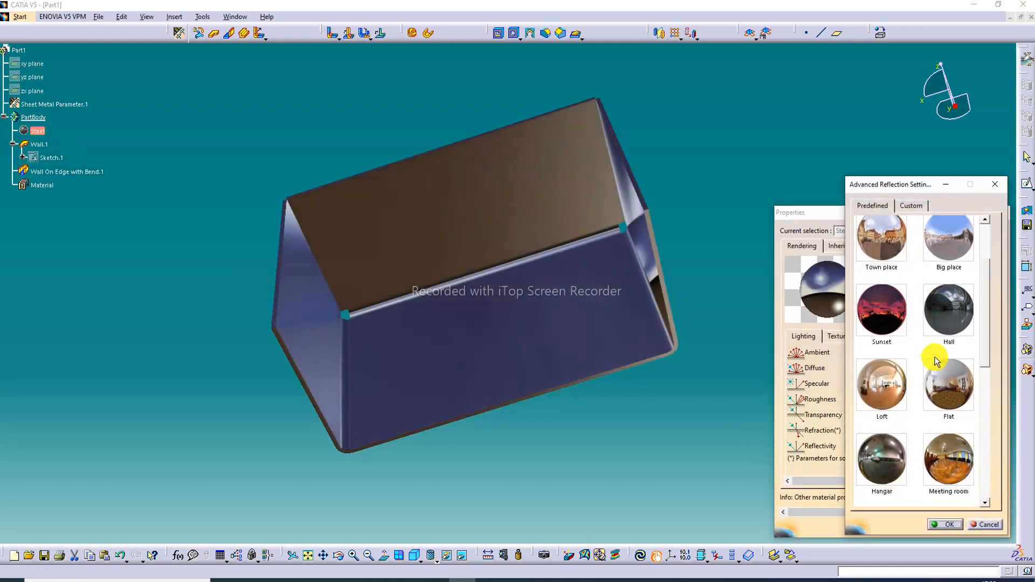
scroll(934, 357, "up", 3)
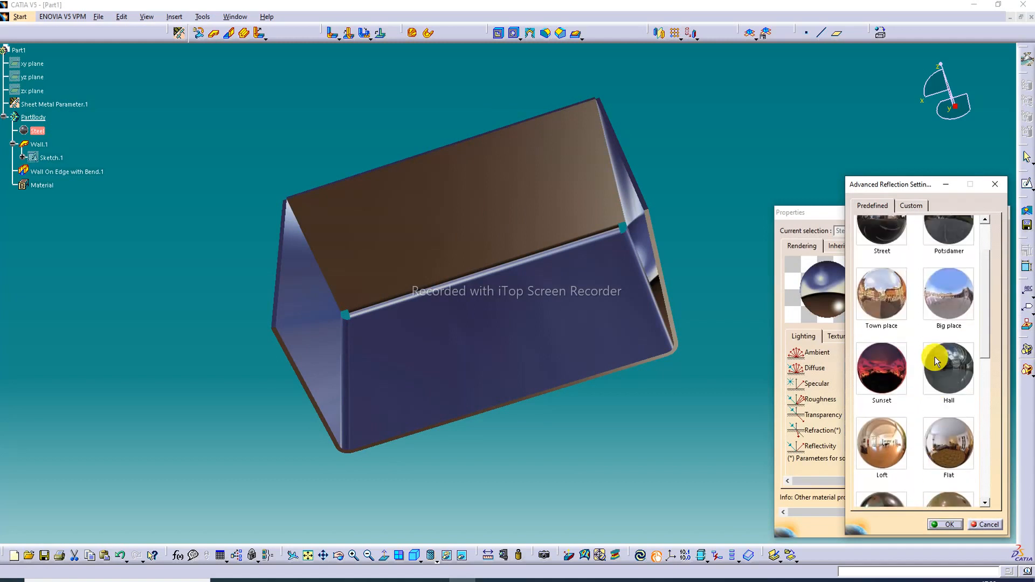
left_click(884, 348)
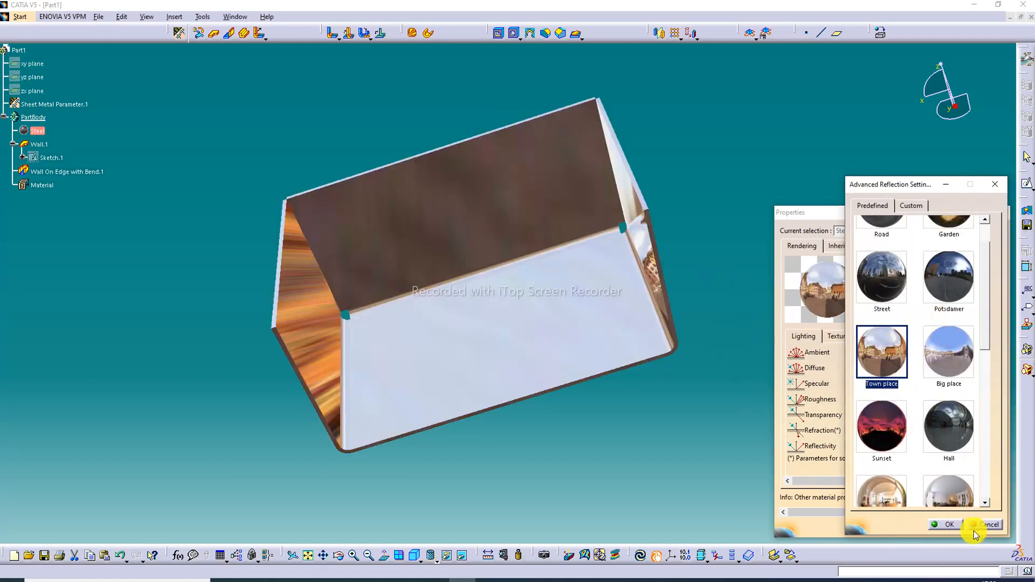
scroll(932, 344, "up", 1)
scroll(964, 302, "up", 1)
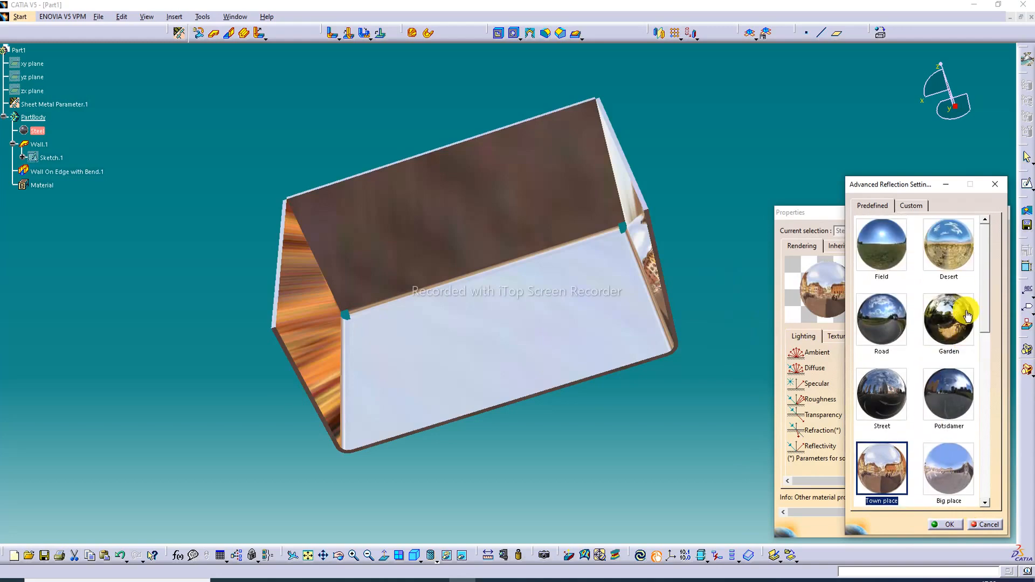
left_click(952, 251)
left_click(894, 254)
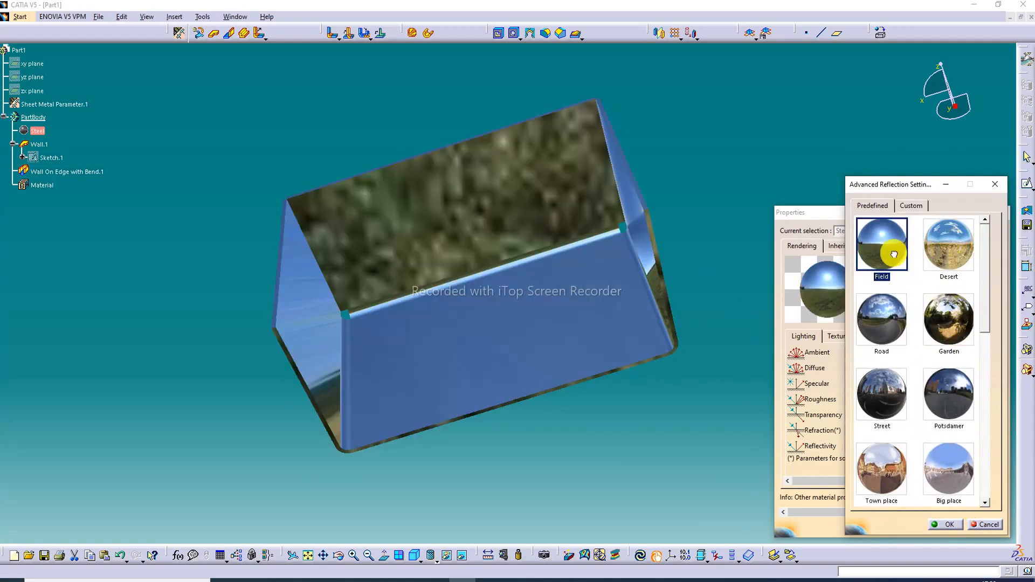
left_click(883, 319)
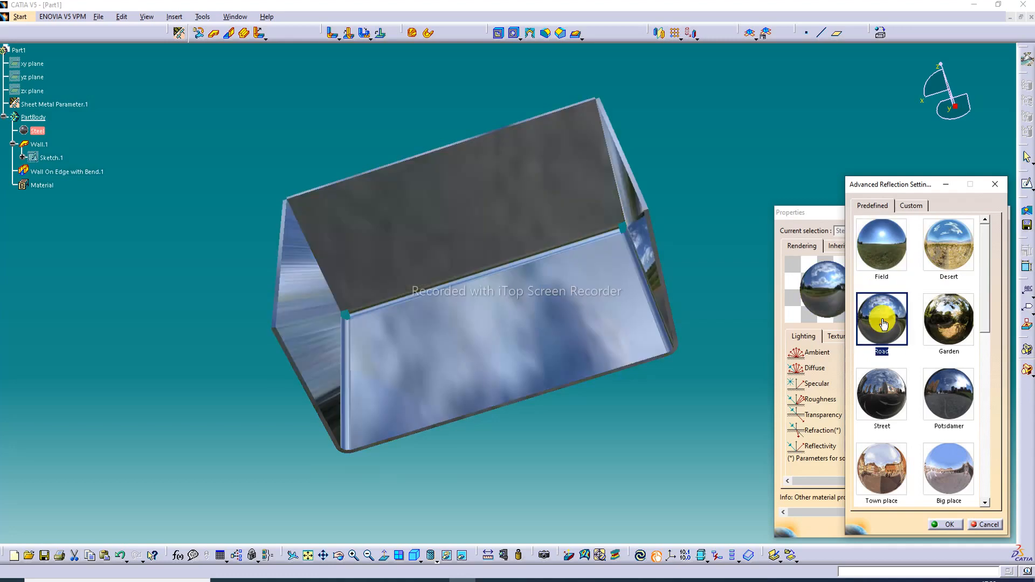
left_click(957, 323)
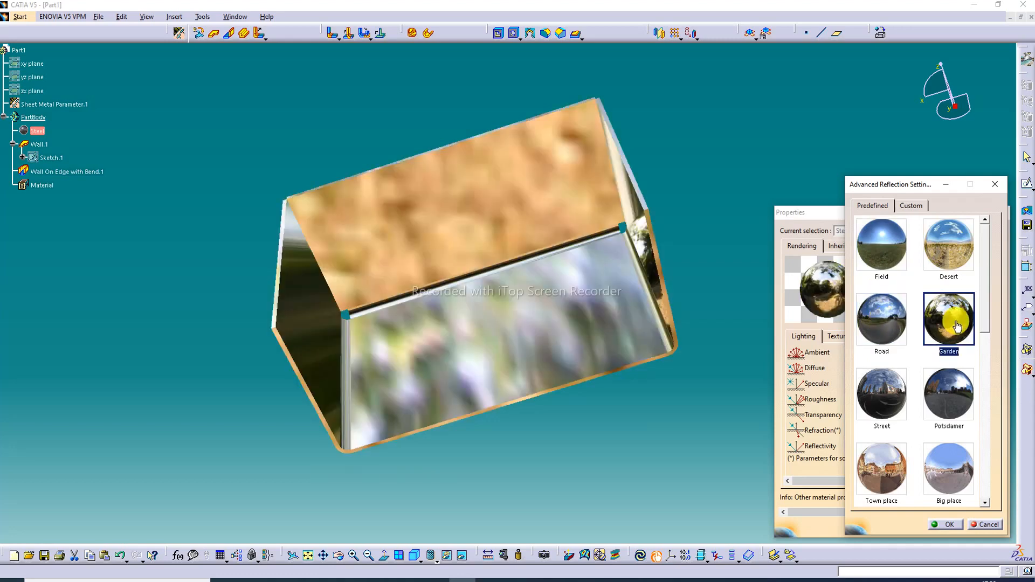
left_click(888, 412)
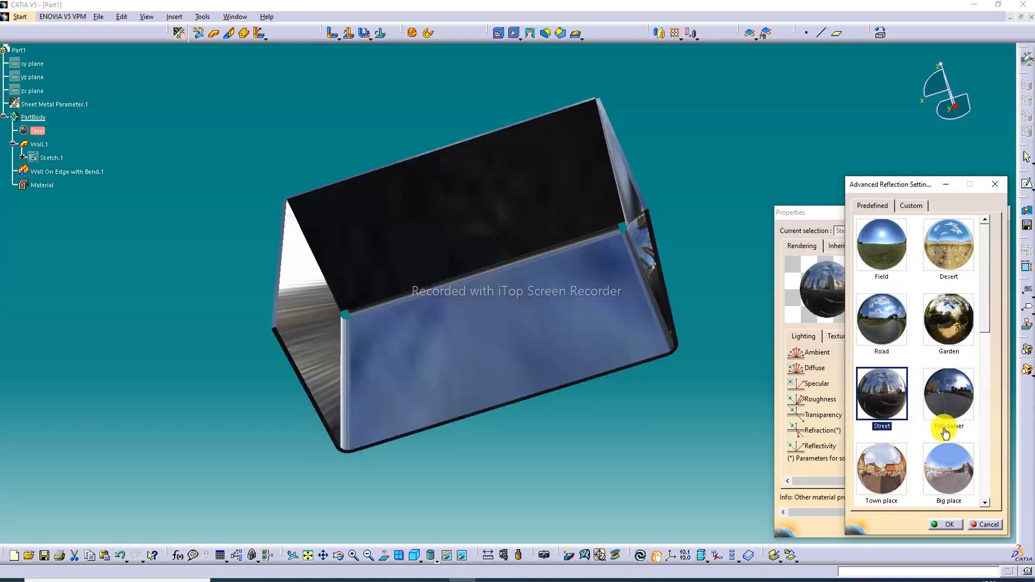
Compare the Sunset and Flat reflection images, choose Sunset for the Steel material and apply the properties.
scroll(948, 439, "down", 2)
left_click(895, 445)
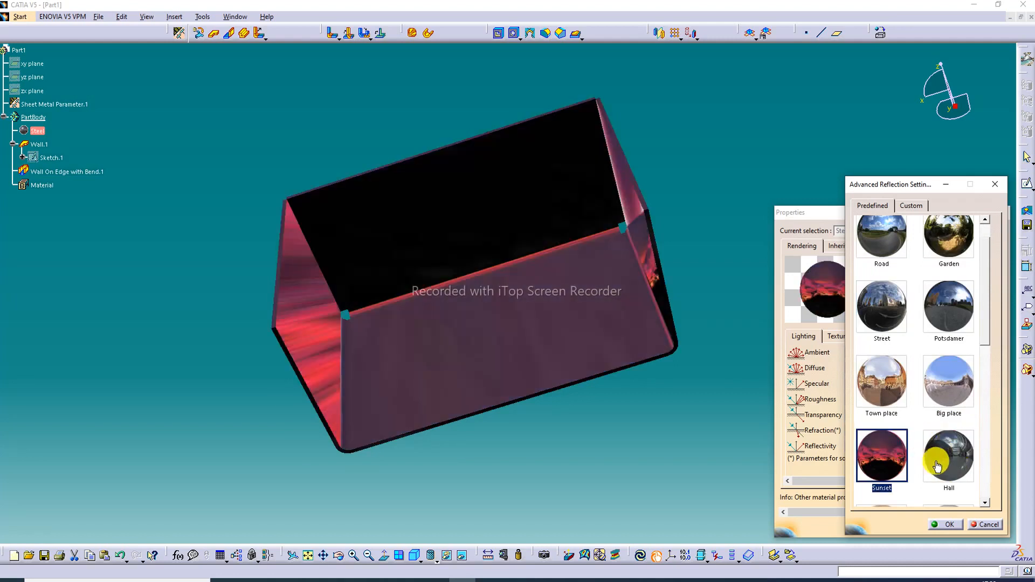
scroll(949, 488, "down", 1)
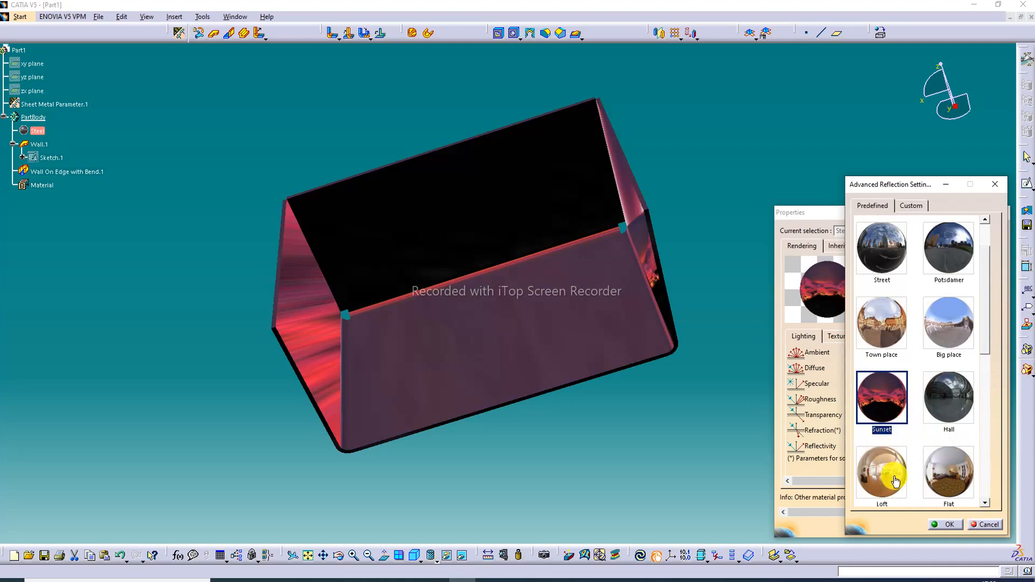
left_click(950, 475)
left_click(889, 396)
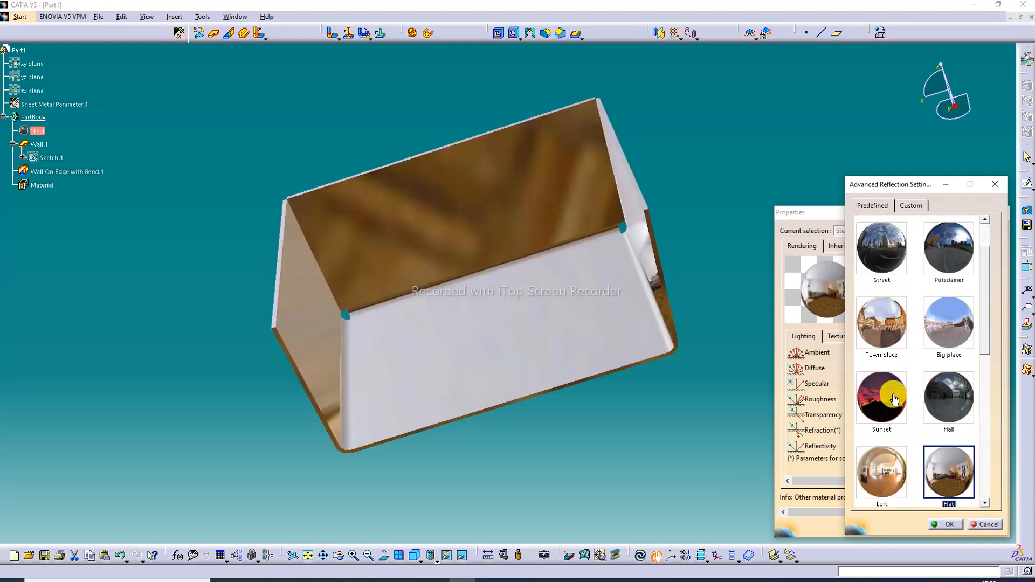
left_click(945, 524)
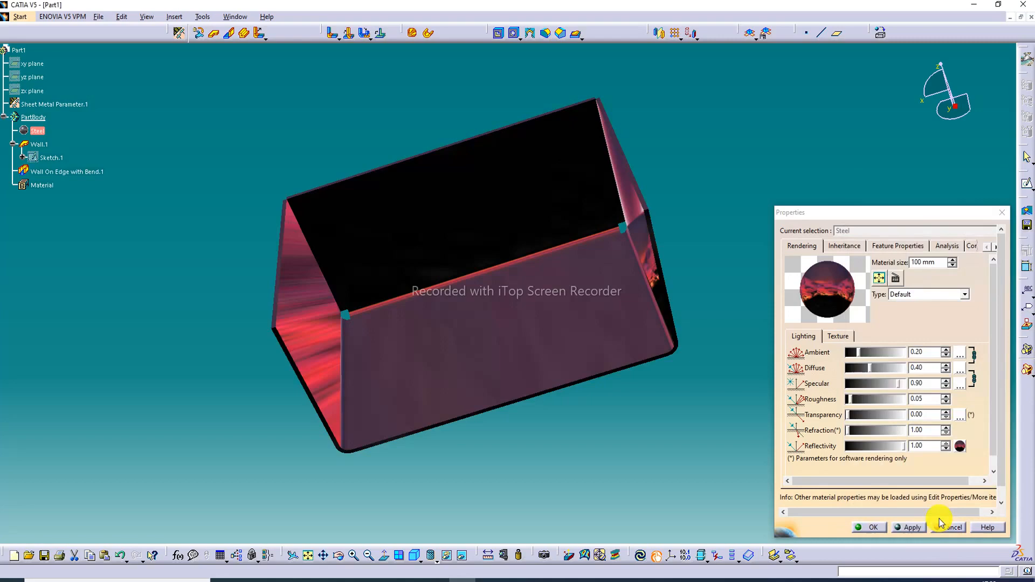
left_click(910, 528)
left_click(882, 527)
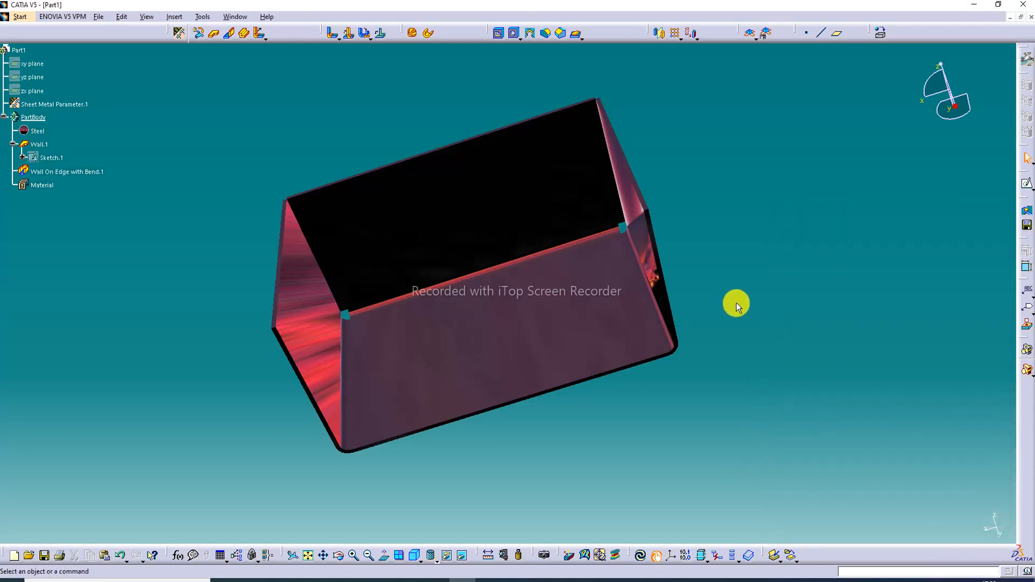
Examine the reflective walls of the part from several angles, including an isometric view.
middle_click_drag(737, 304, 694, 422)
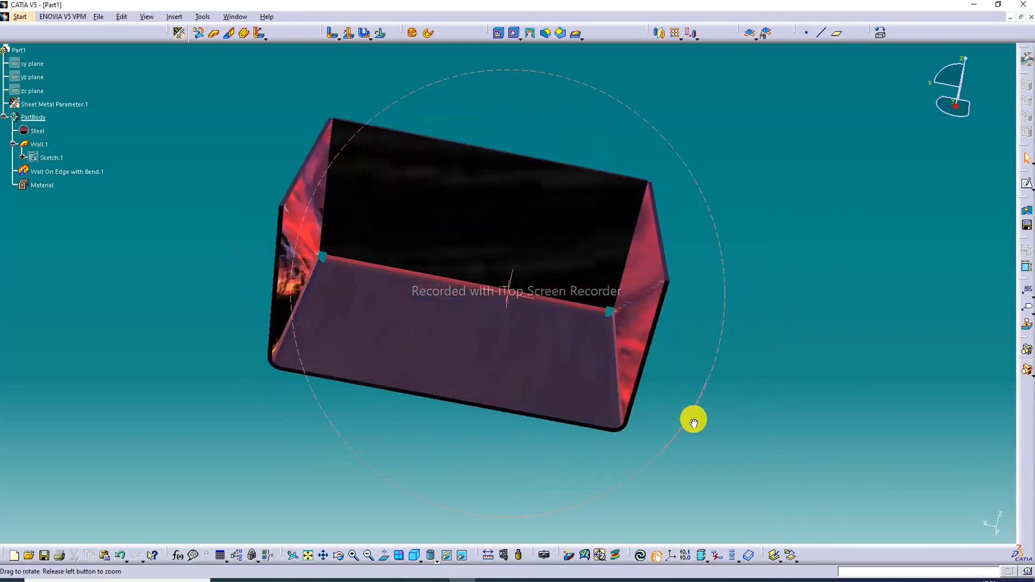
middle_click_drag(479, 317, 455, 368)
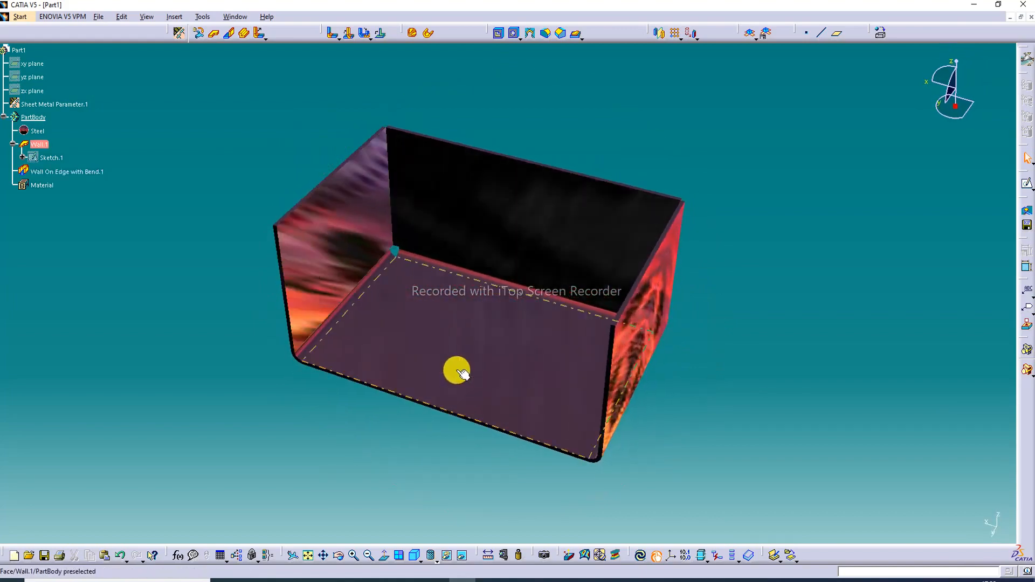
left_click(653, 217)
middle_click_drag(575, 231, 522, 174)
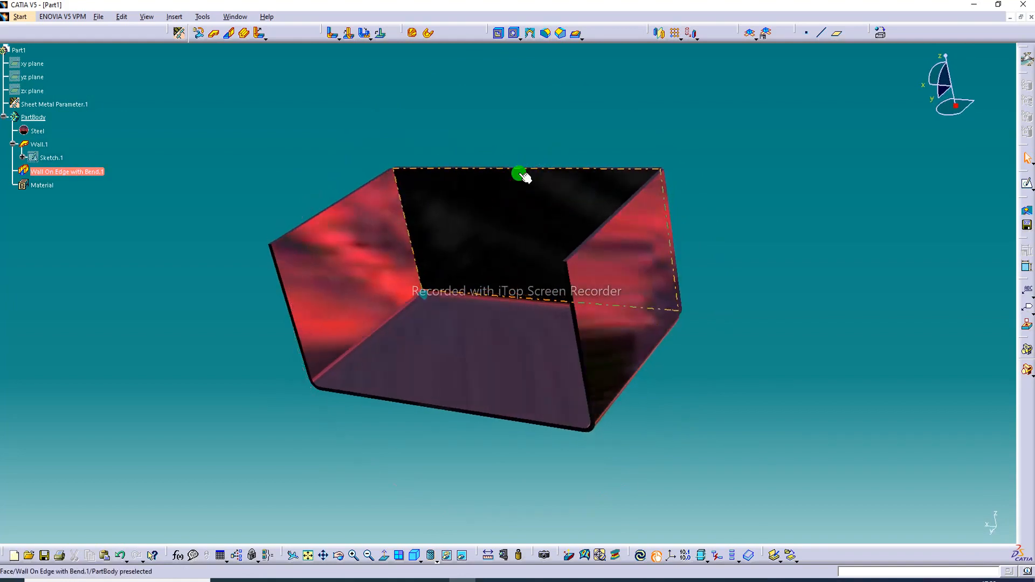
left_click(381, 419)
left_click(415, 556)
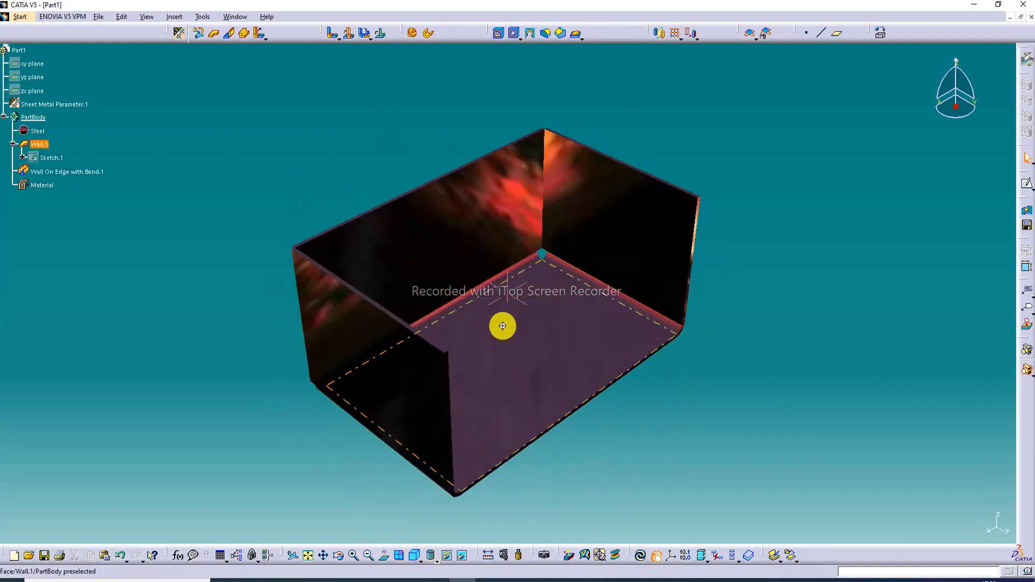
middle_click_drag(502, 326, 504, 303)
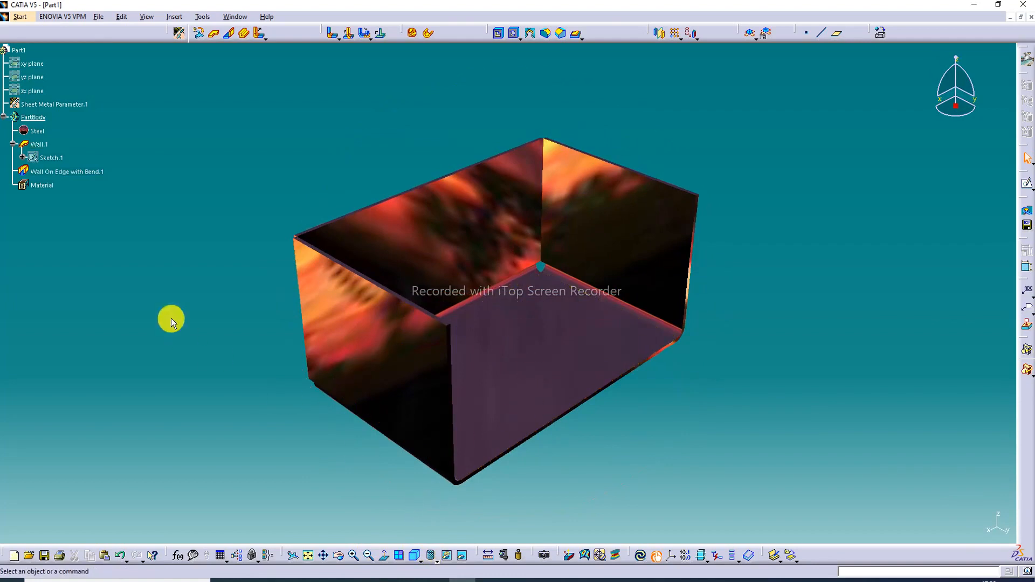
Replace the Steel material's reflection image with the predefined Meeting room image and confirm the properties.
double_click(38, 131)
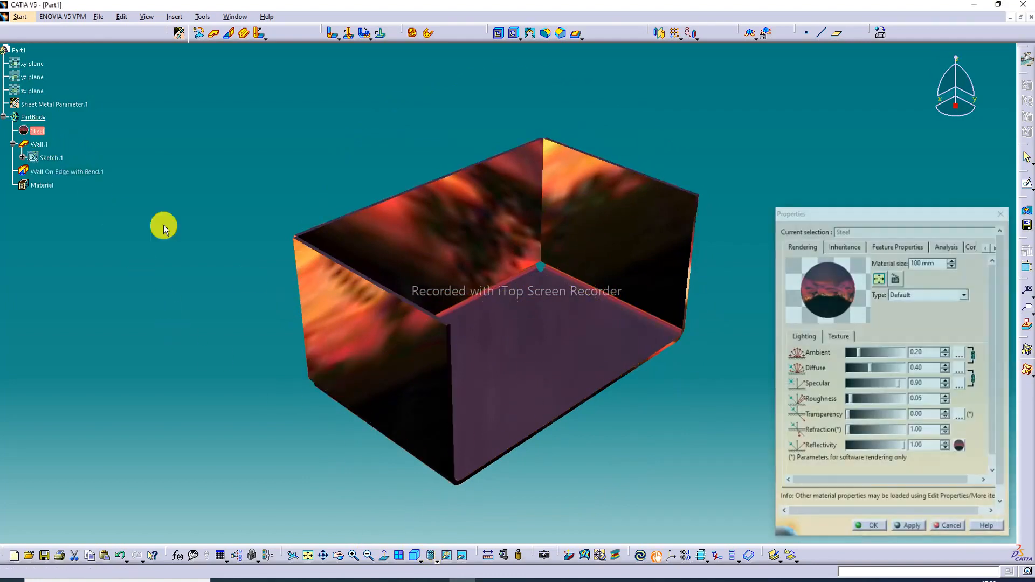
left_click(957, 446)
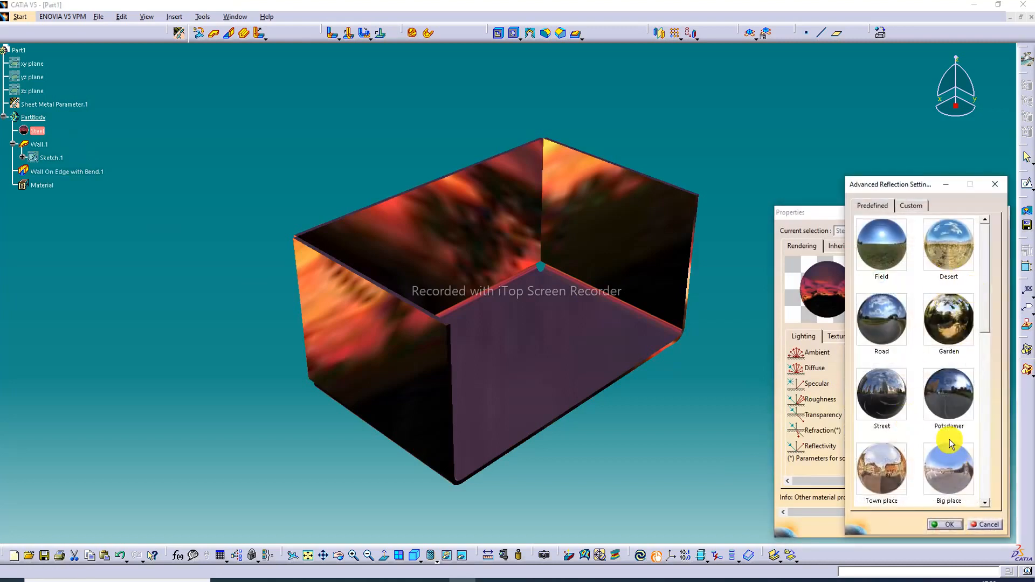
left_click(948, 463)
left_click(884, 469)
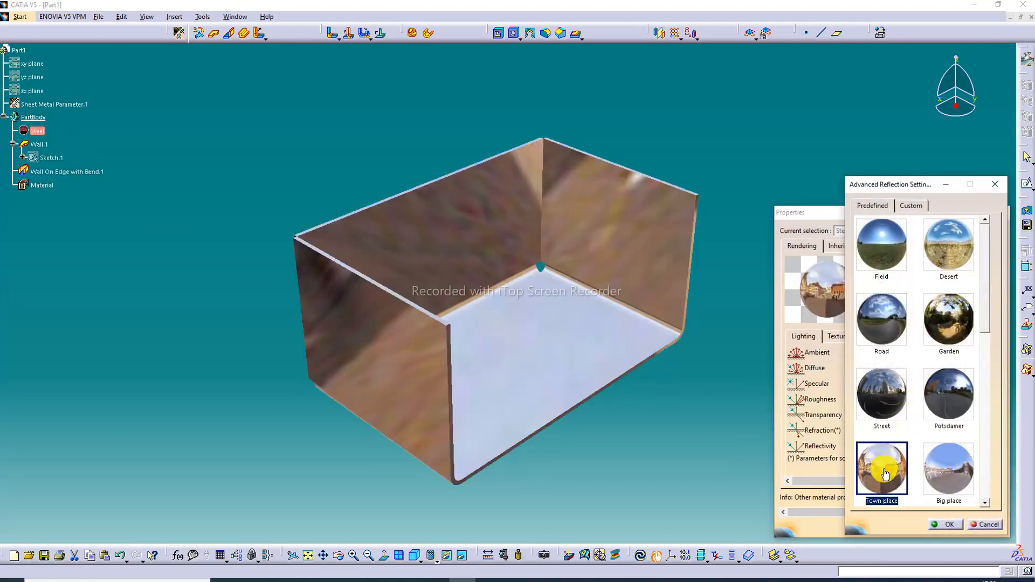
scroll(897, 427, "down", 2)
scroll(899, 427, "down", 2)
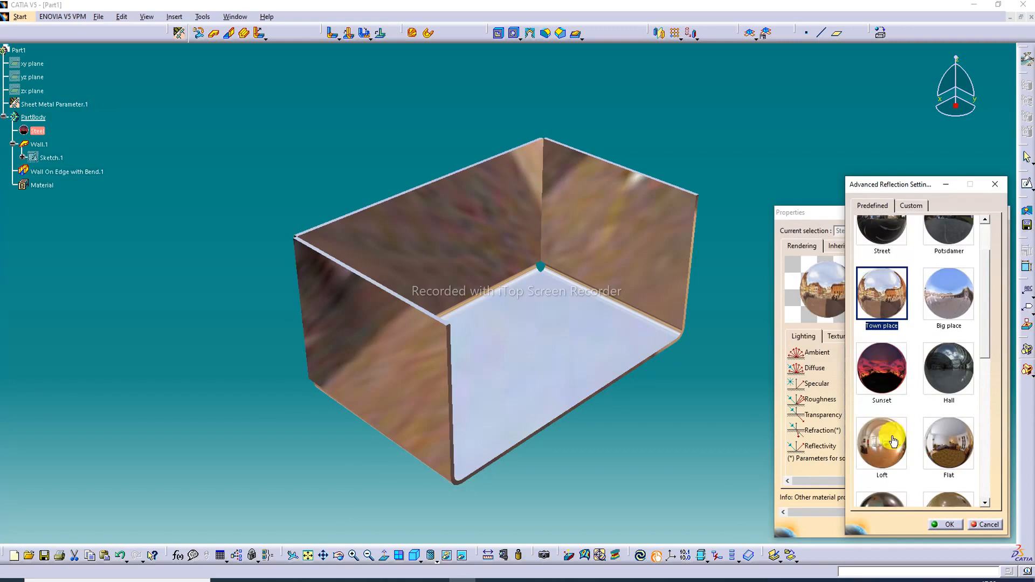
scroll(938, 463, "down", 4)
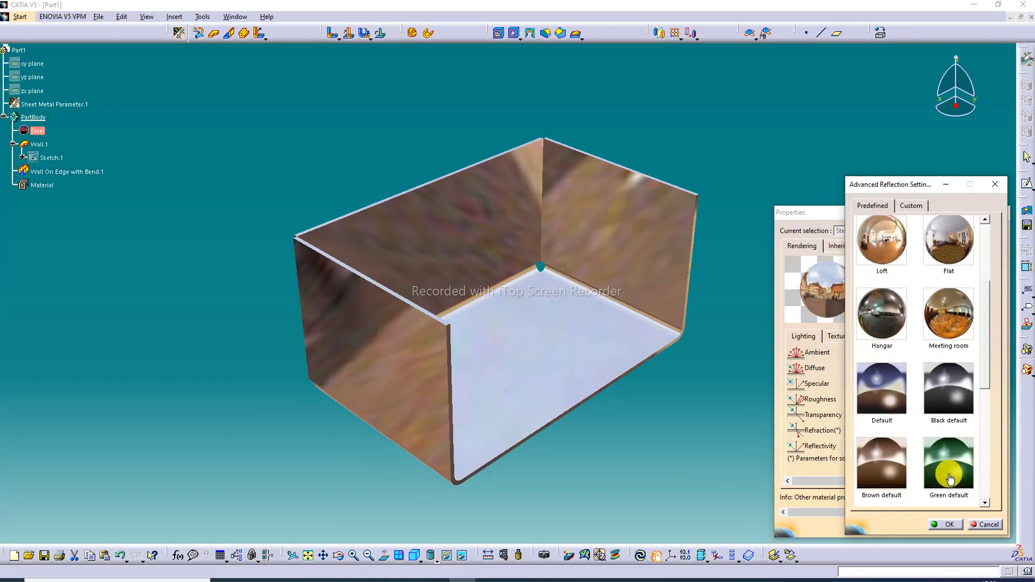
left_click(948, 311)
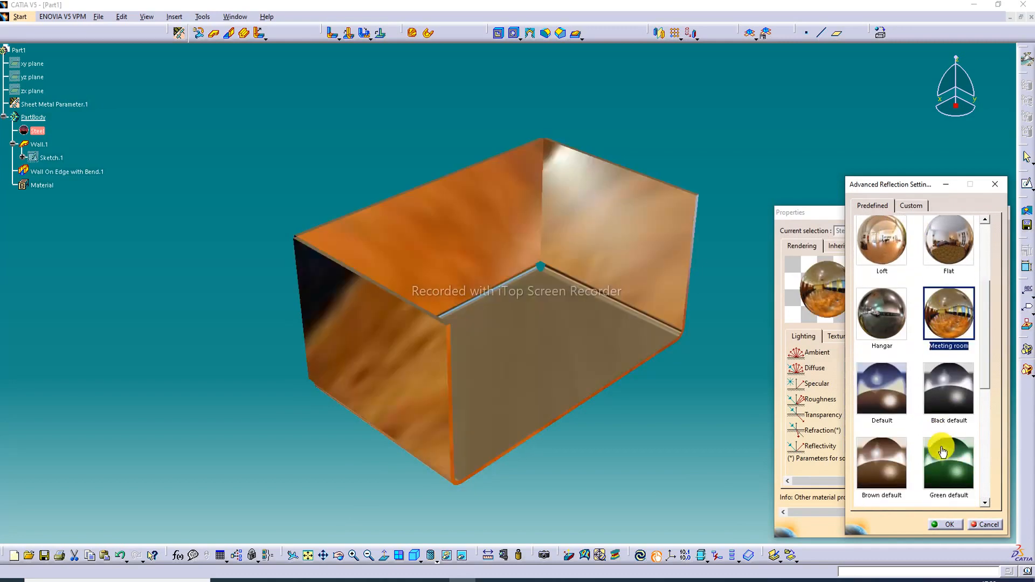
left_click(946, 525)
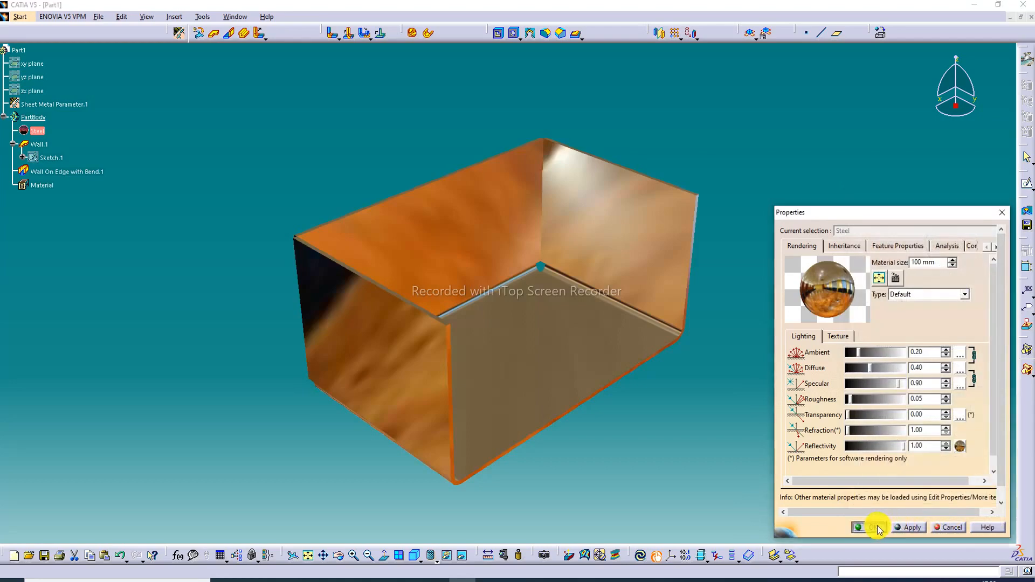
left_click(878, 527)
middle_click_drag(782, 217, 735, 256)
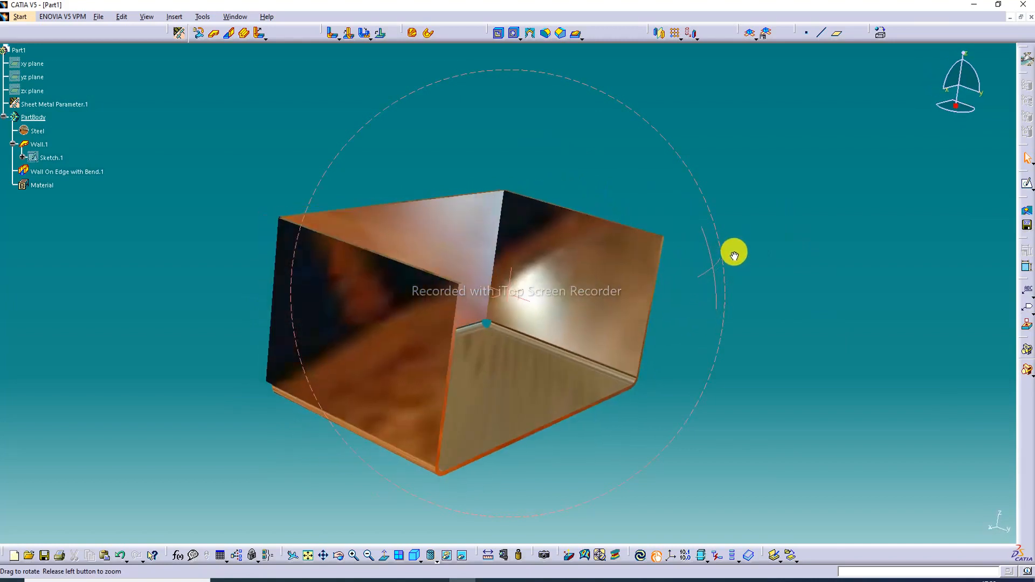
left_click(409, 559)
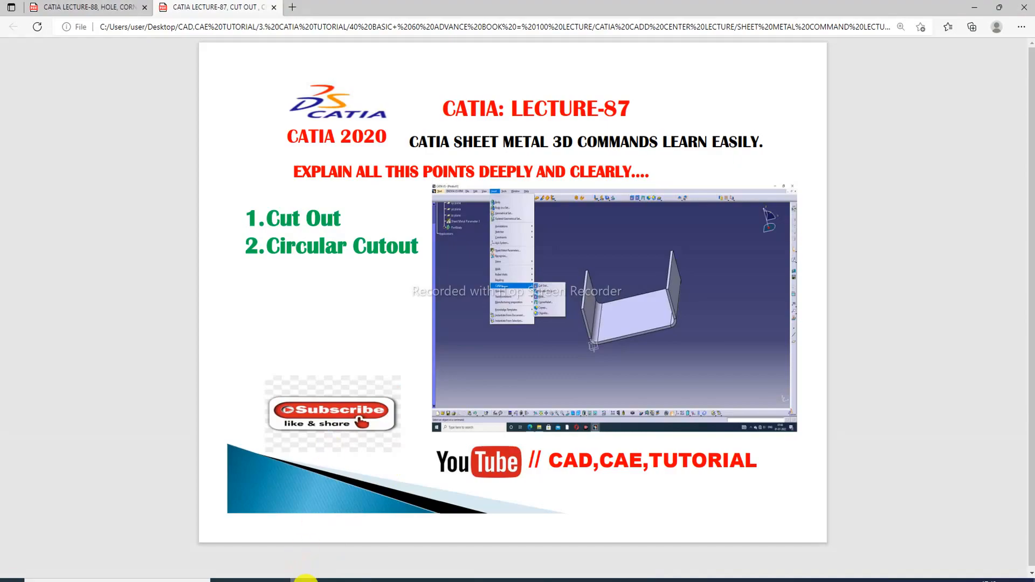
Switch from the lecture slide back to CATIA and start a sketch on the base wall's inner face.
left_click(305, 580)
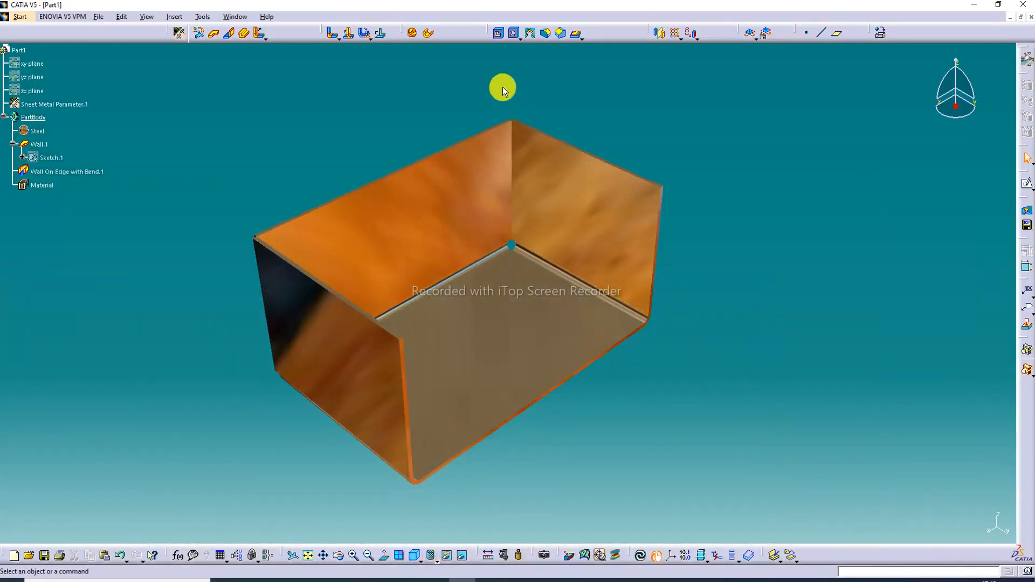
middle_click_drag(430, 221, 495, 190)
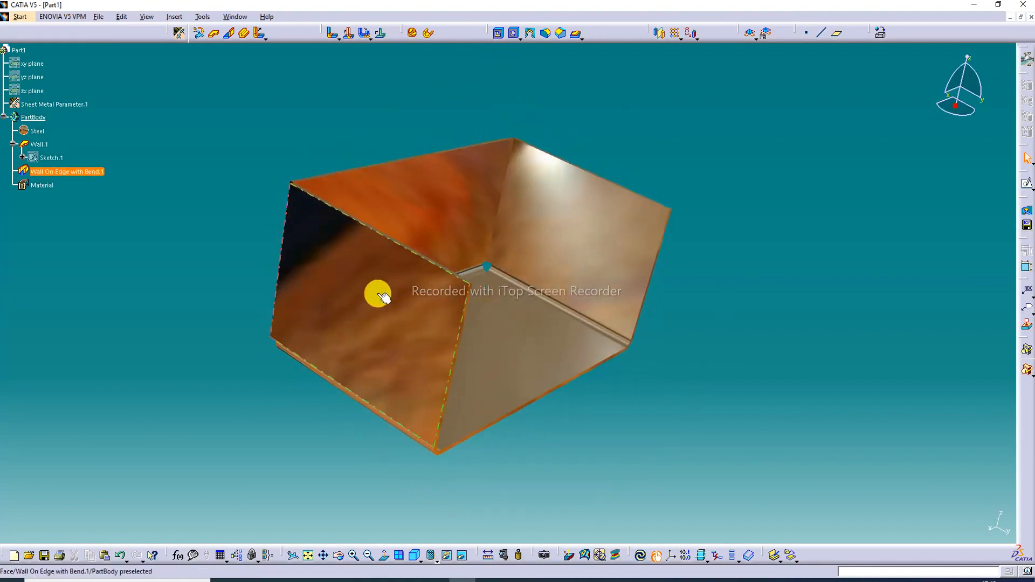
middle_click_drag(528, 322, 455, 300)
left_click(481, 329)
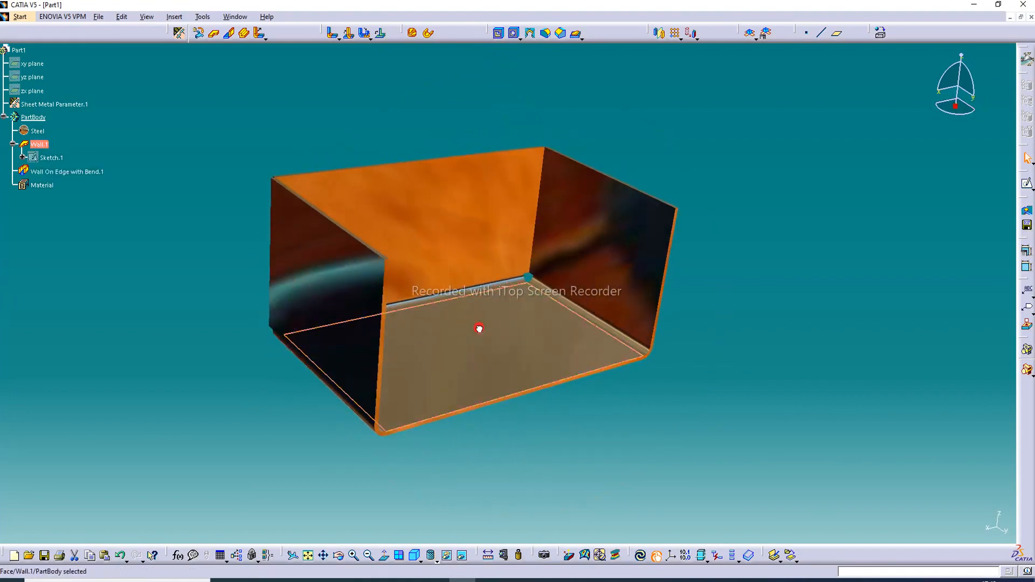
left_click(1025, 184)
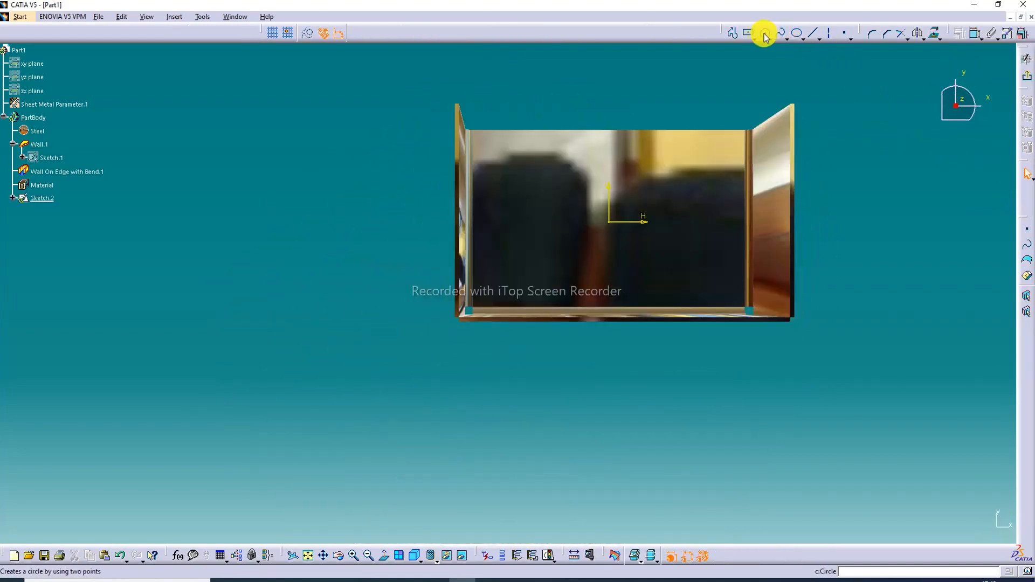
Sketch an ellipse with a major radius of about 33 mm, move its centre close to the sketch origin, and exit the sketch.
left_click(798, 33)
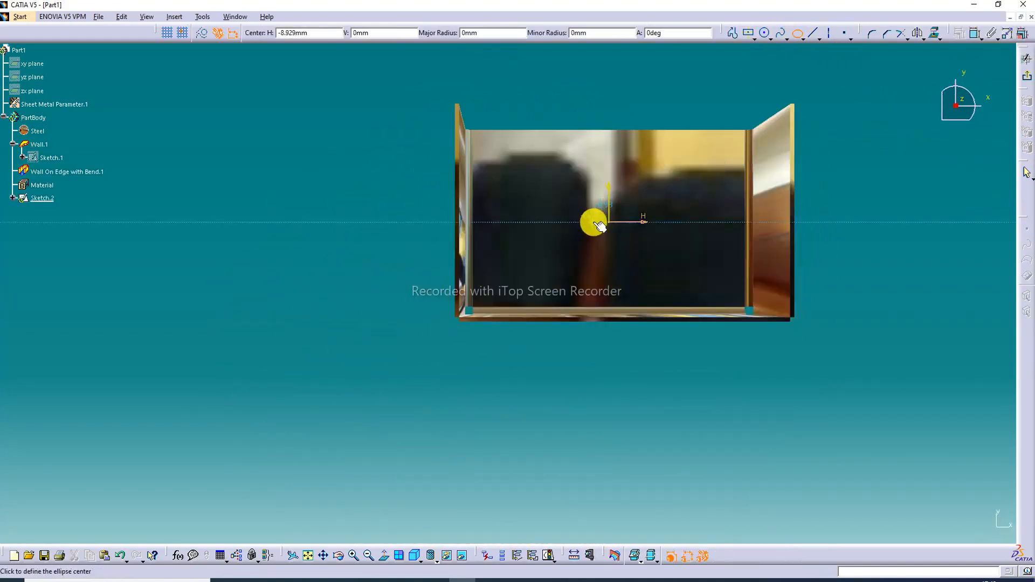
left_click(579, 232)
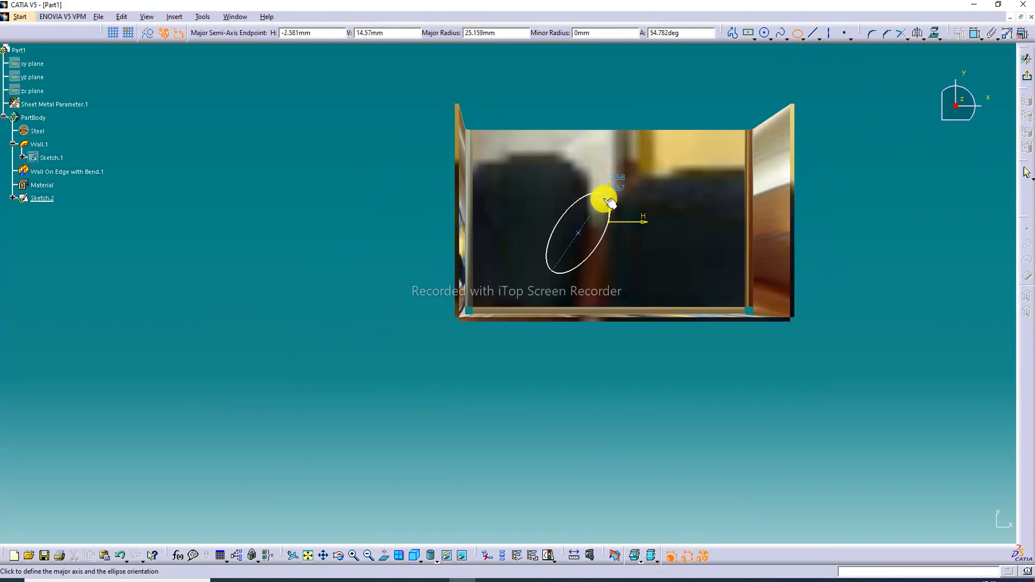
left_click(622, 190)
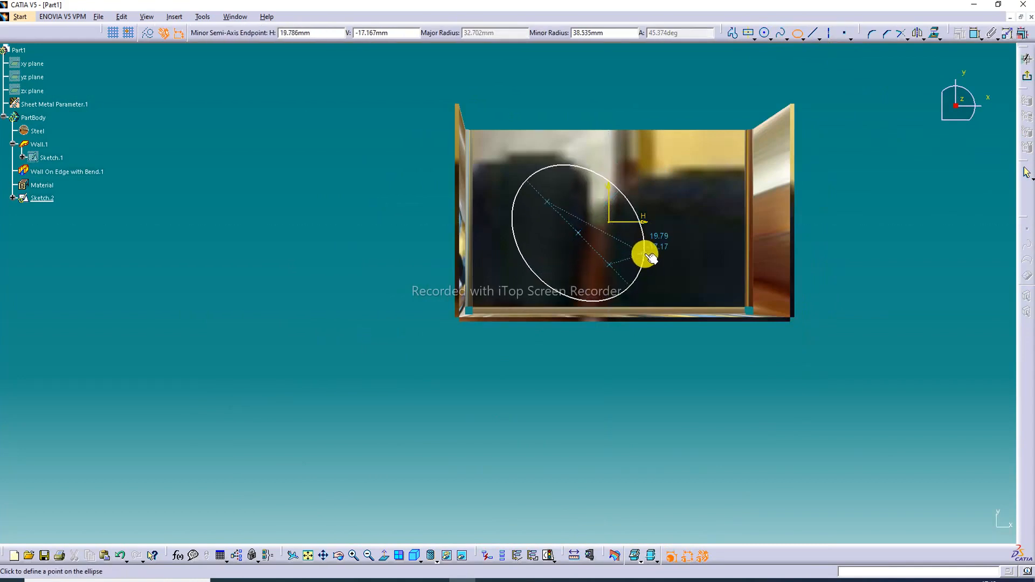
left_click(642, 250)
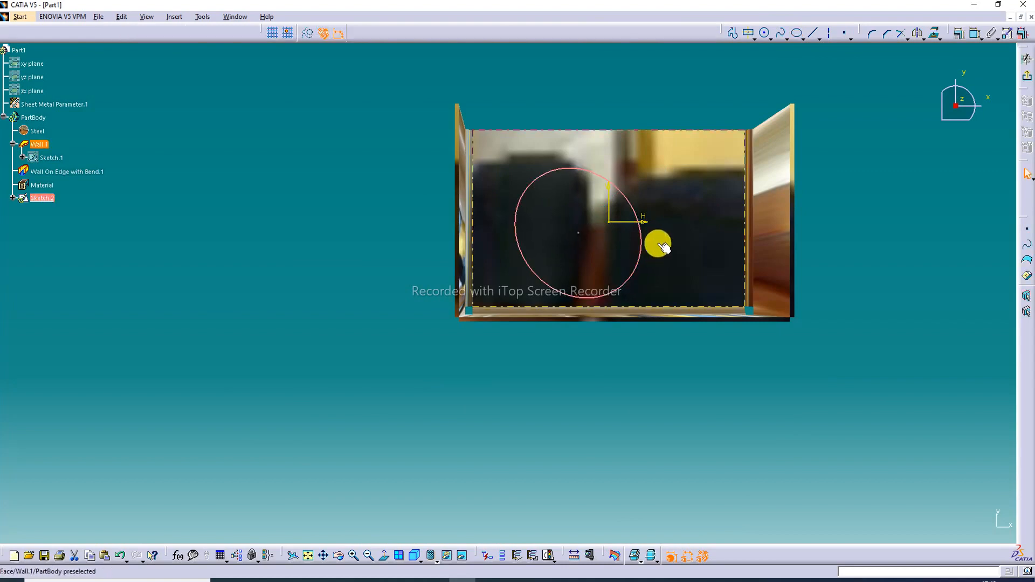
left_click_drag(588, 232, 610, 228)
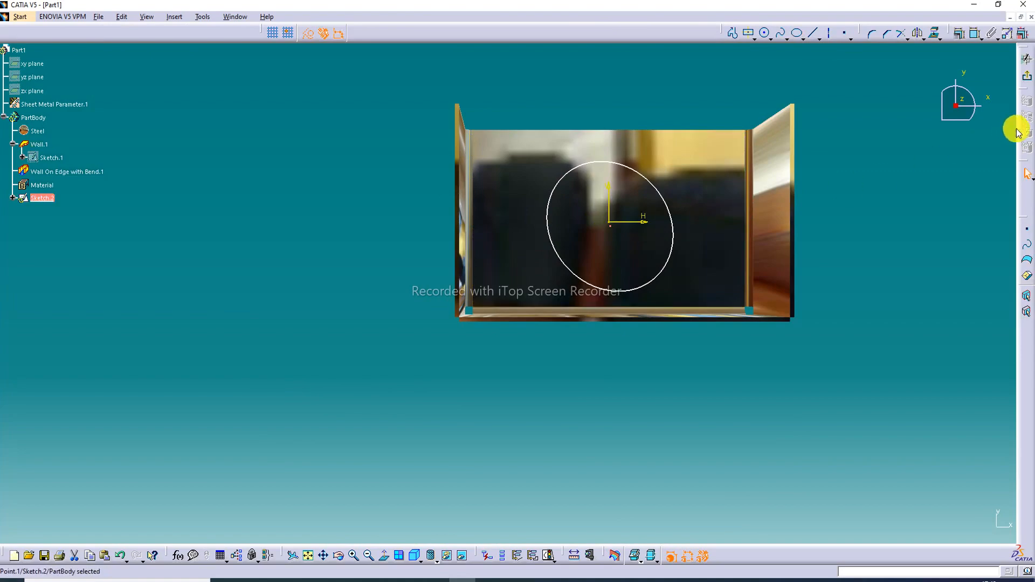
left_click(1027, 58)
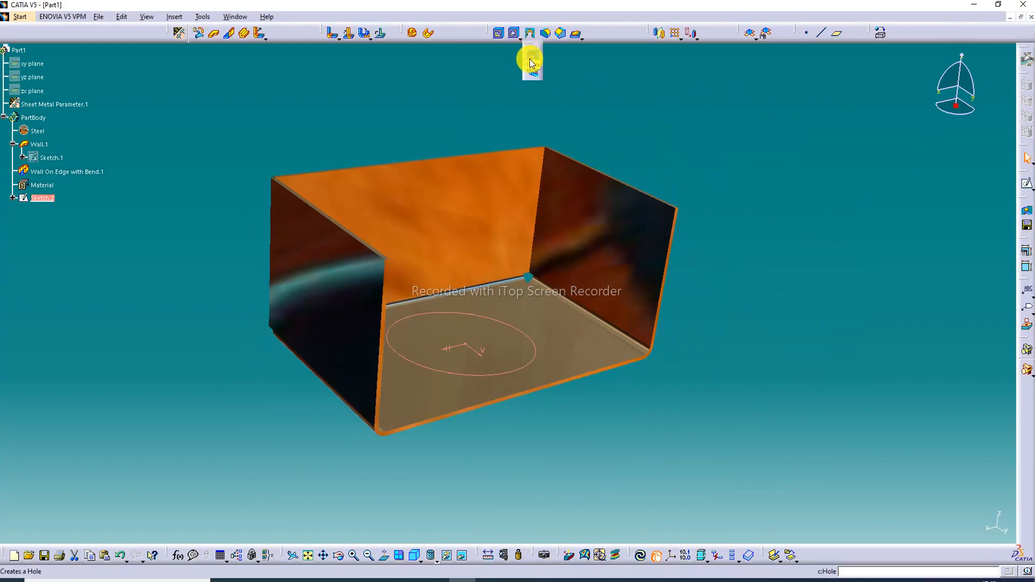
Cut the ellipse sketch out of the base wall with a Sheetmetal standard Cut Out limited Up to next, previewing it before confirming.
left_click_drag(917, 198, 917, 198)
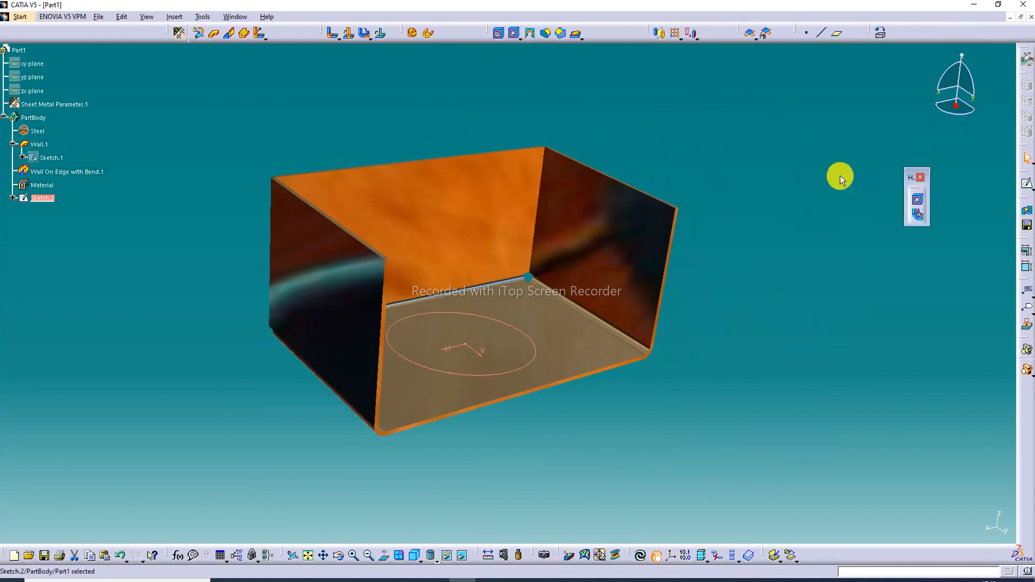
left_click(840, 176)
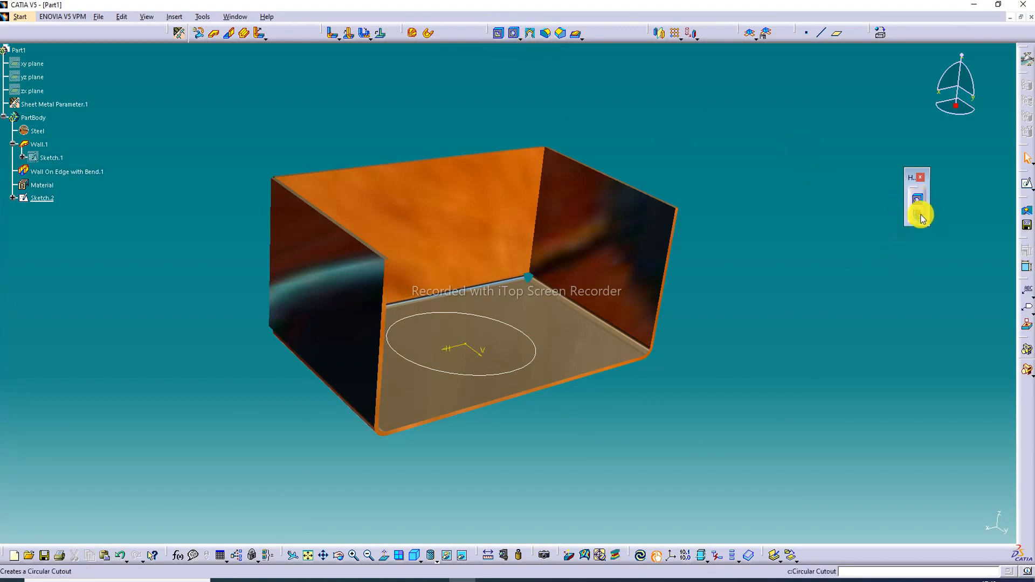
left_click(499, 37)
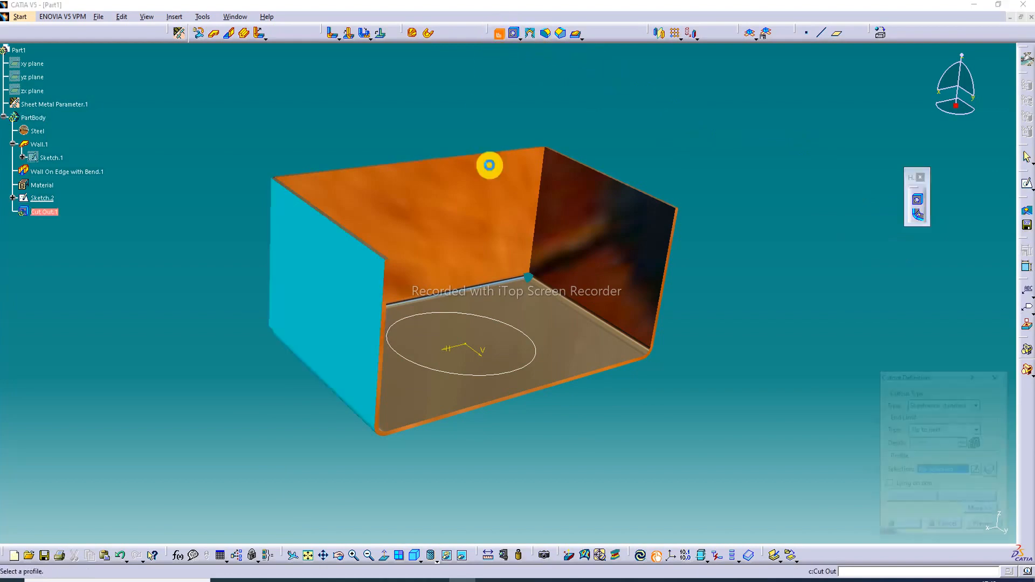
left_click(535, 360)
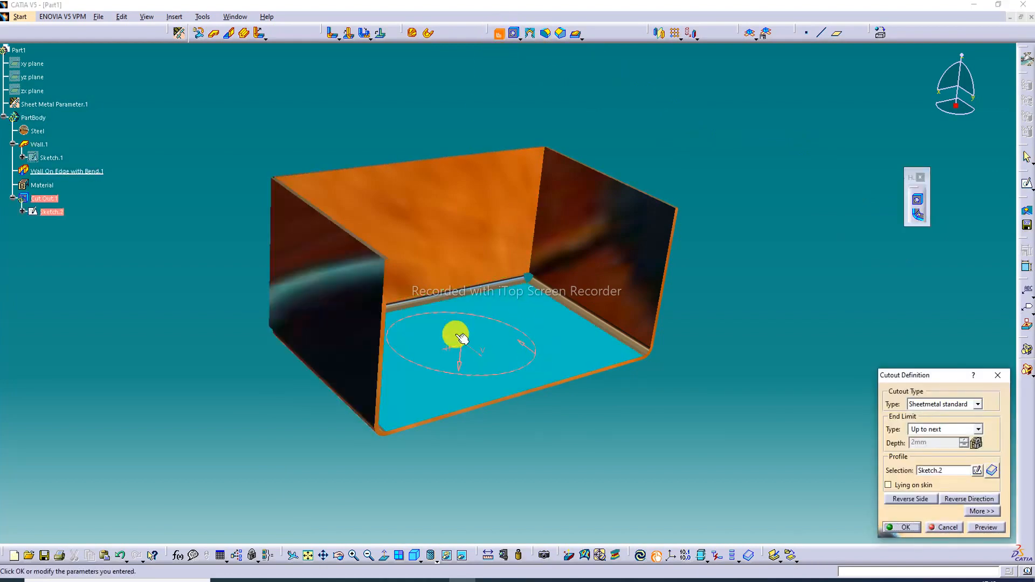
middle_click_drag(550, 393, 497, 428)
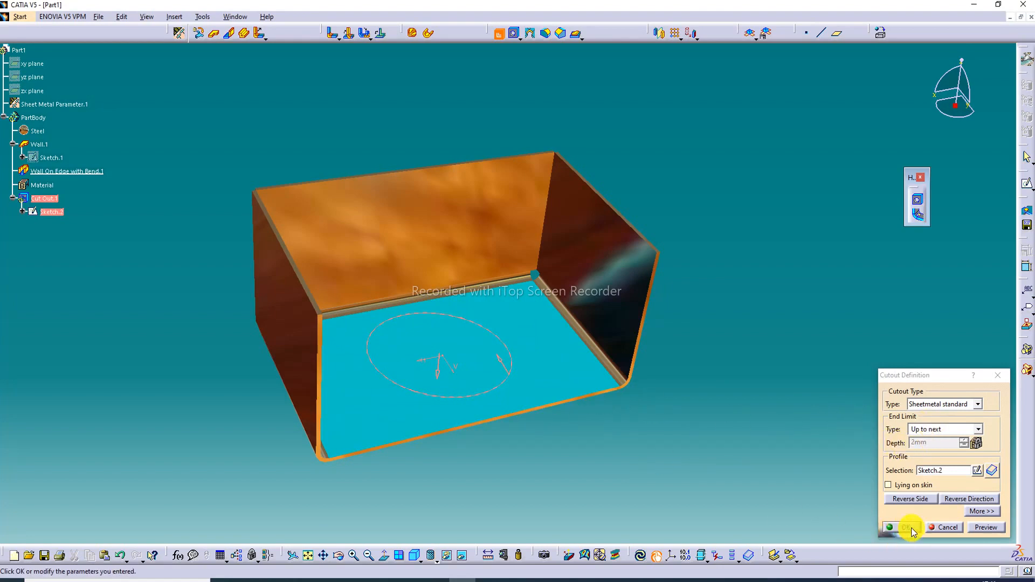
left_click(997, 529)
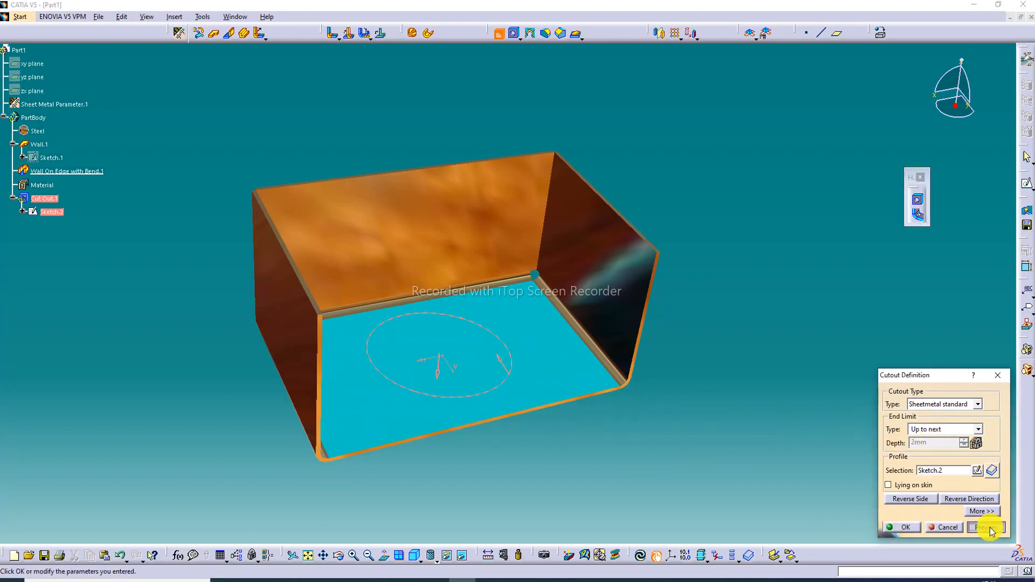
left_click(908, 528)
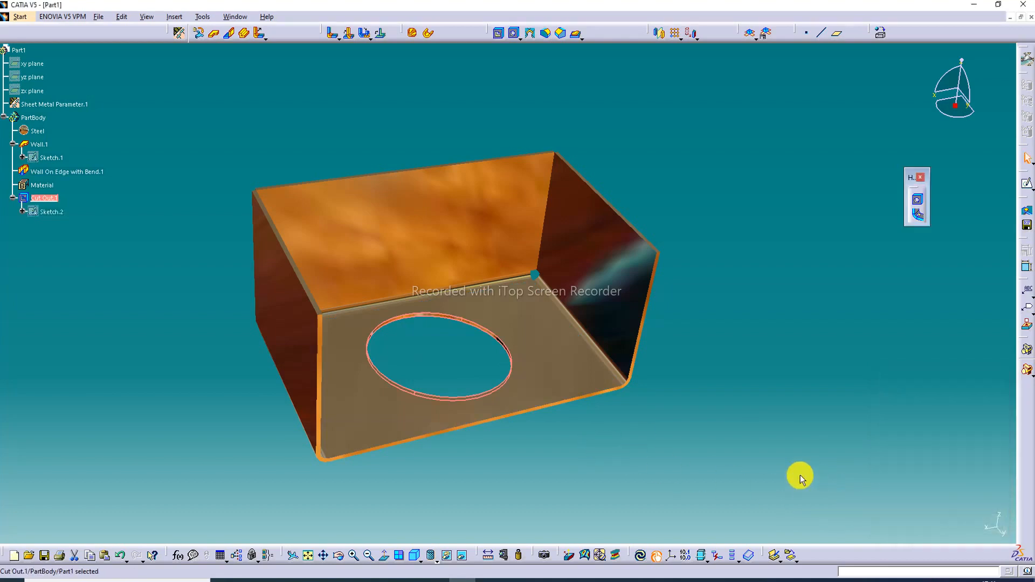
Preview the elliptical cutout with its cut side reversed, discard that change, and reopen and confirm the original definition.
double_click(485, 329)
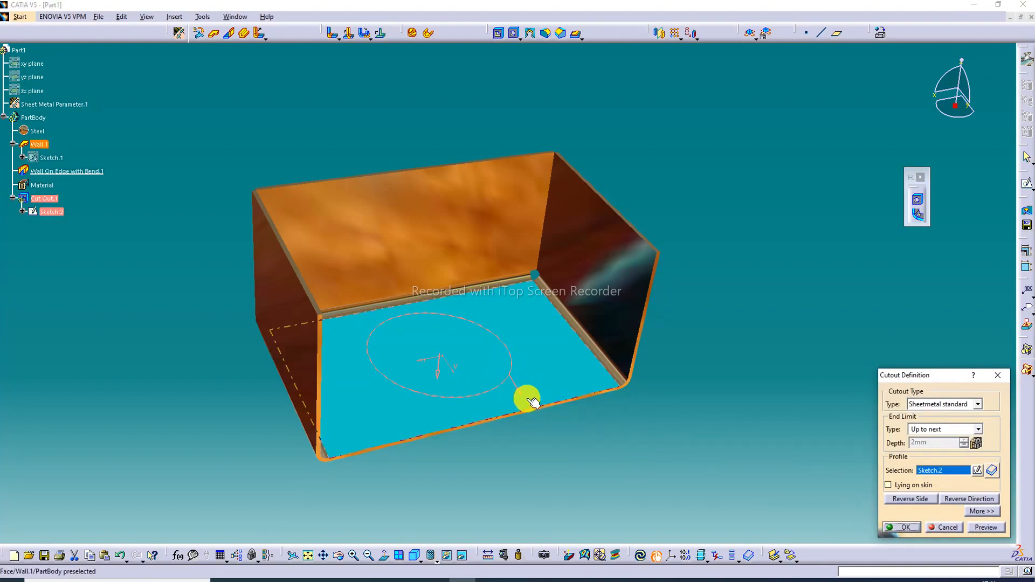
left_click(987, 527)
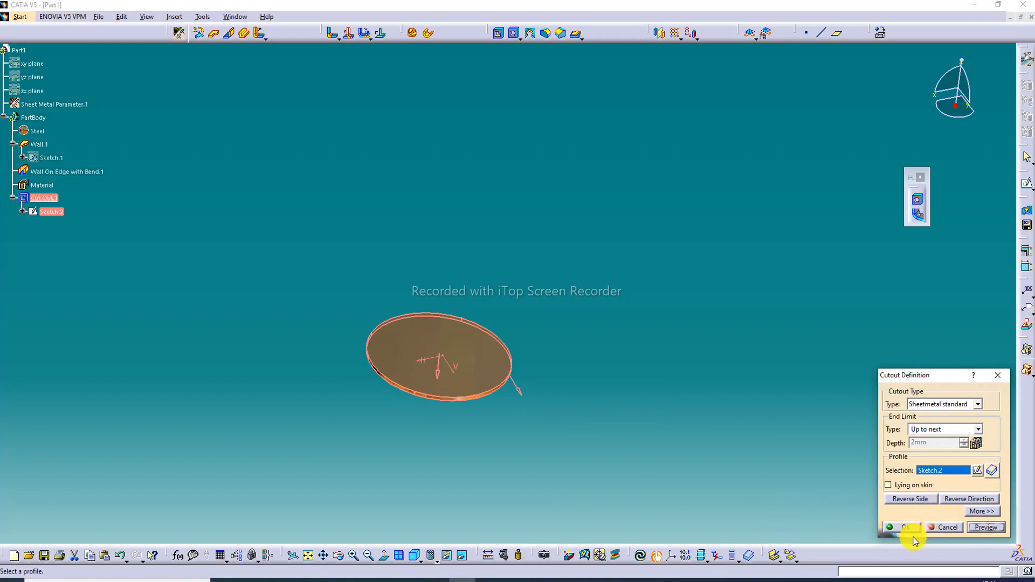
left_click(999, 378)
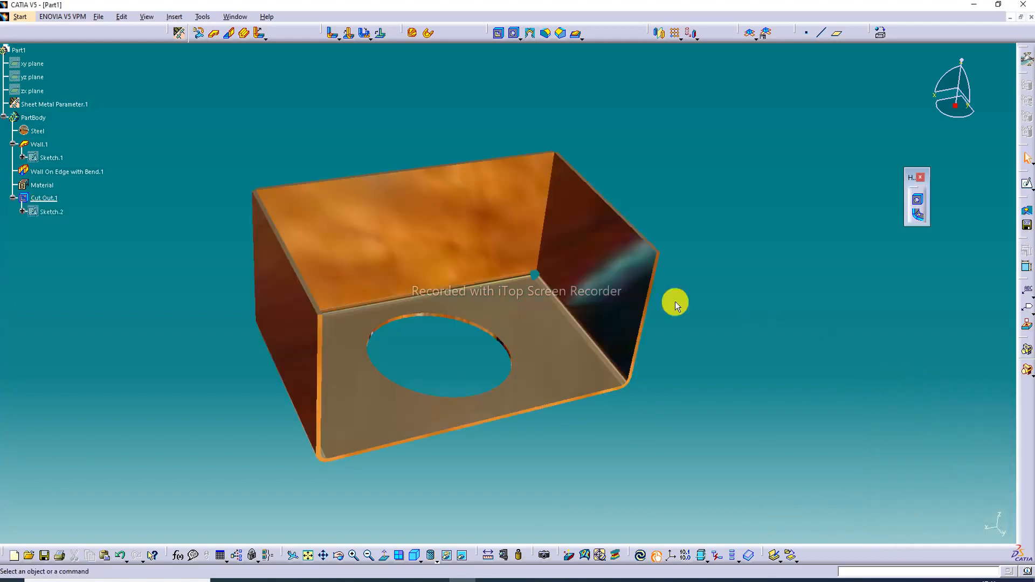
double_click(481, 327)
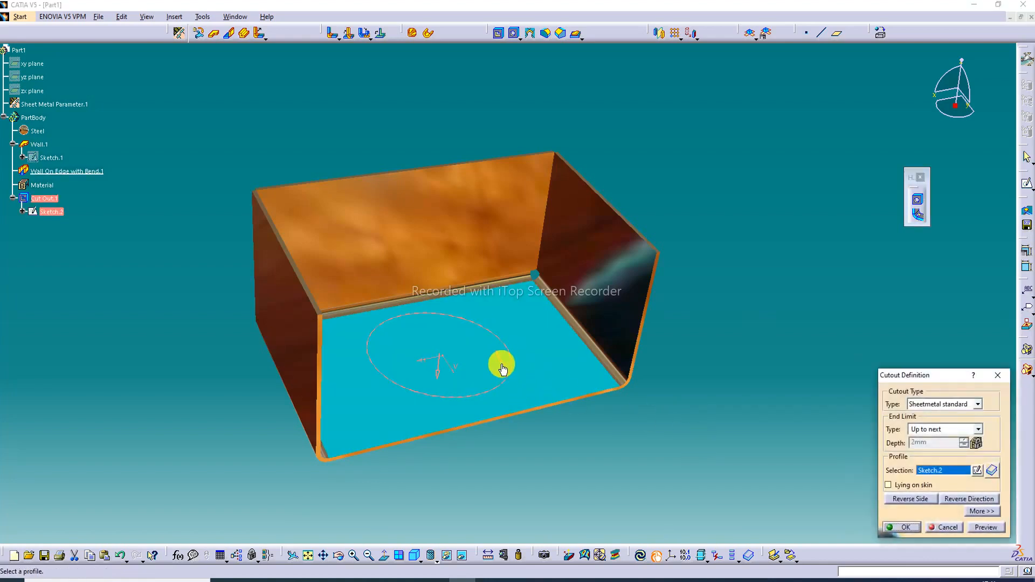
left_click(904, 528)
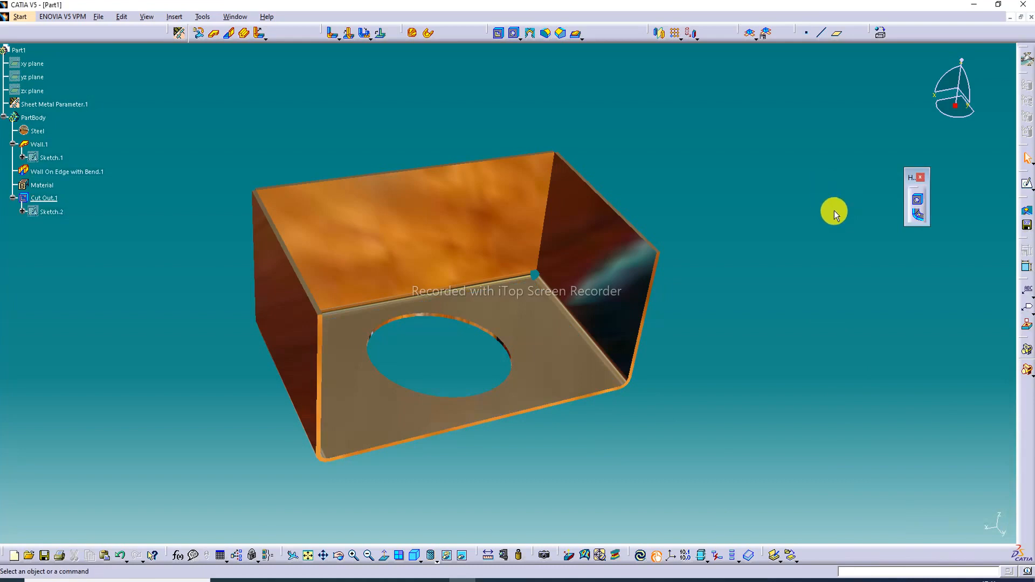
Sketch a circle with a radius of about 24 mm near the middle of one side wall's outer face and exit the sketch.
middle_click_drag(512, 275, 605, 271)
left_click(481, 273)
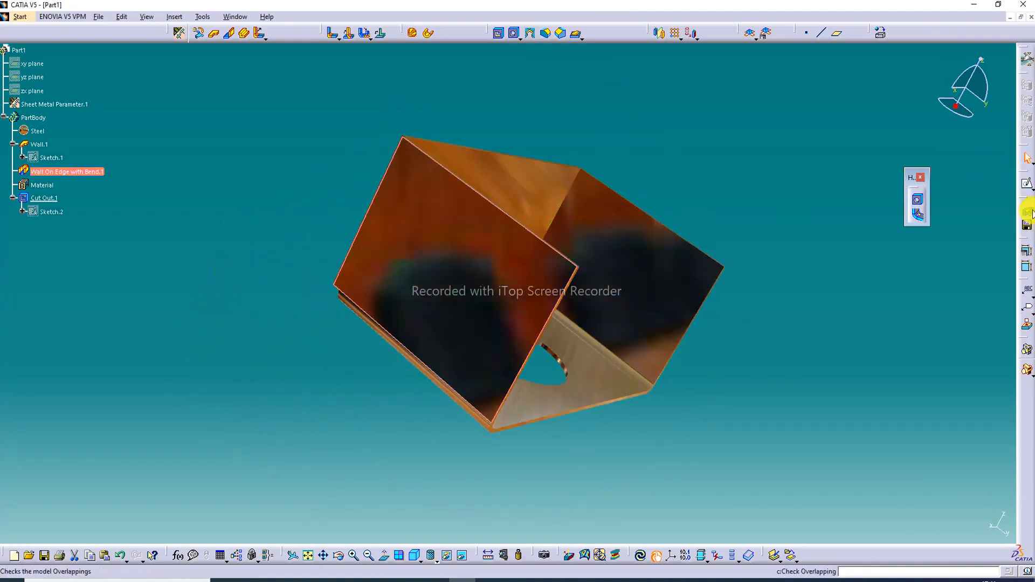
left_click(1029, 184)
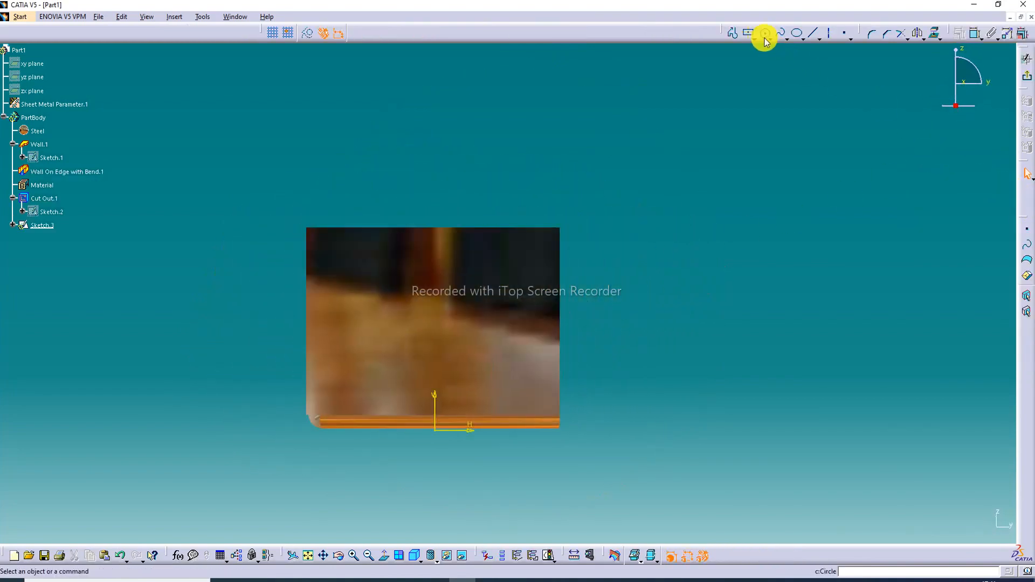
left_click(765, 33)
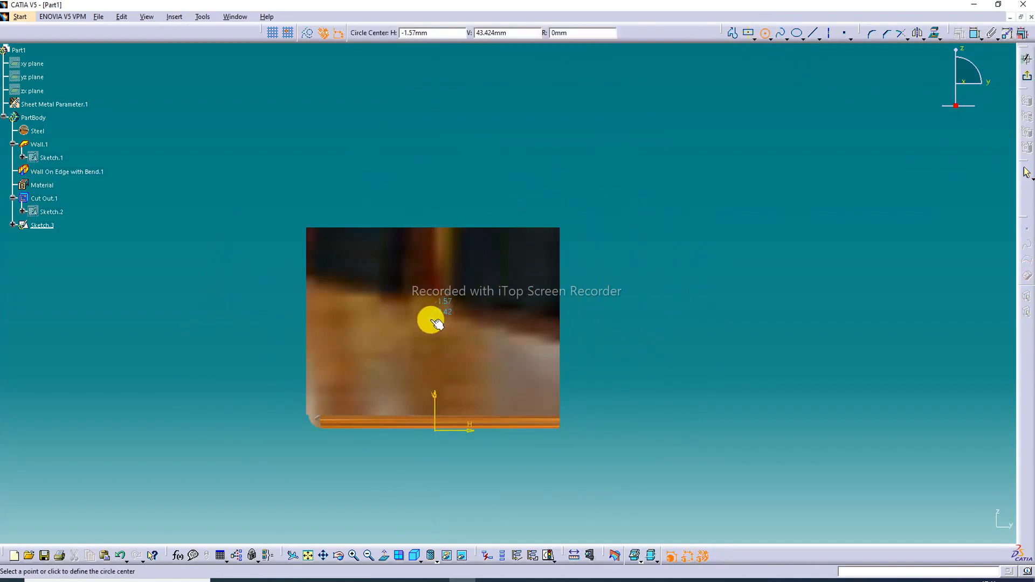
left_click(431, 320)
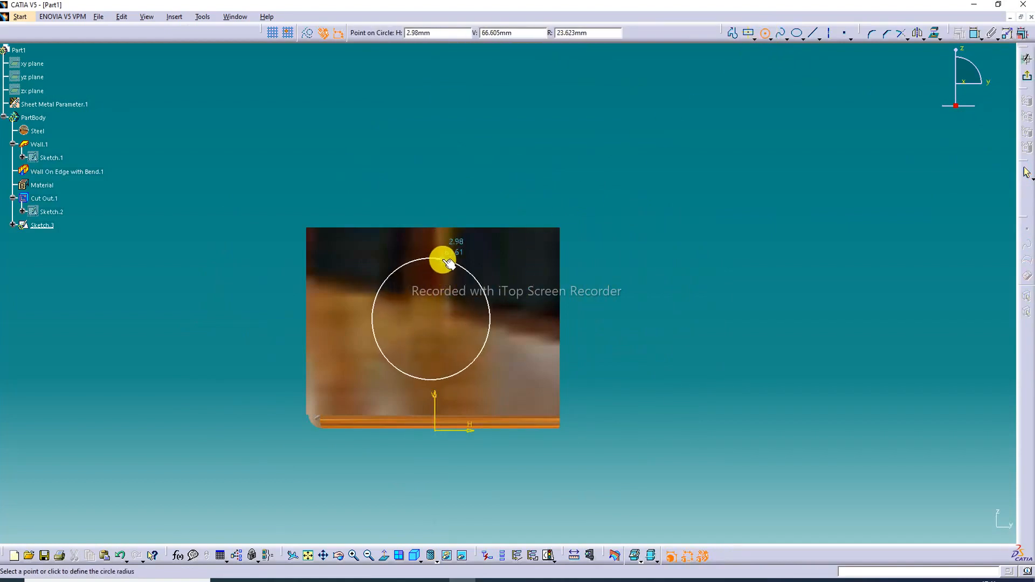
left_click(443, 262)
left_click(1027, 76)
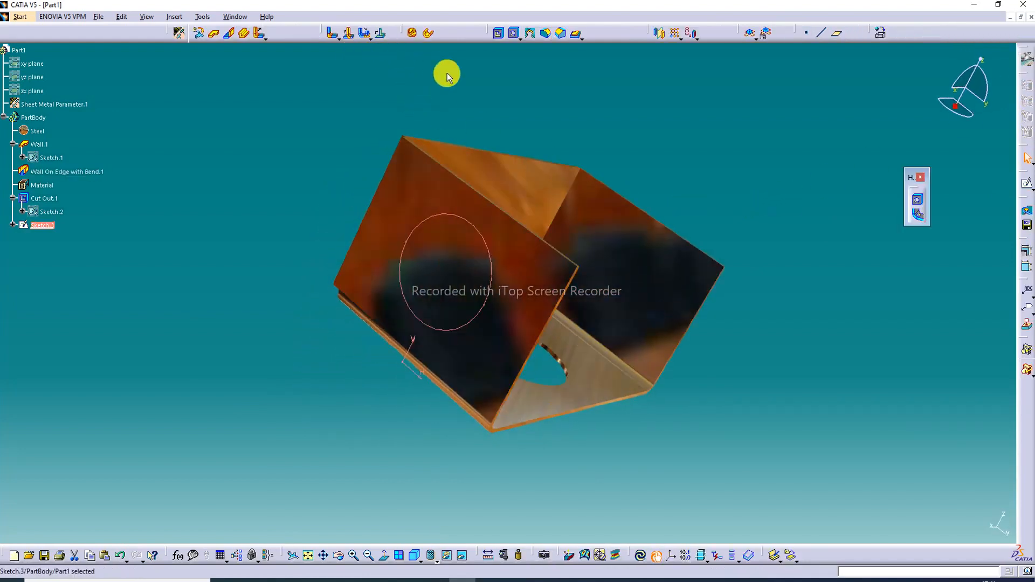
Cut the circle sketch through the side wall with a Sheetmetal standard Cut Out set to Up to next.
left_click(447, 73)
left_click(499, 34)
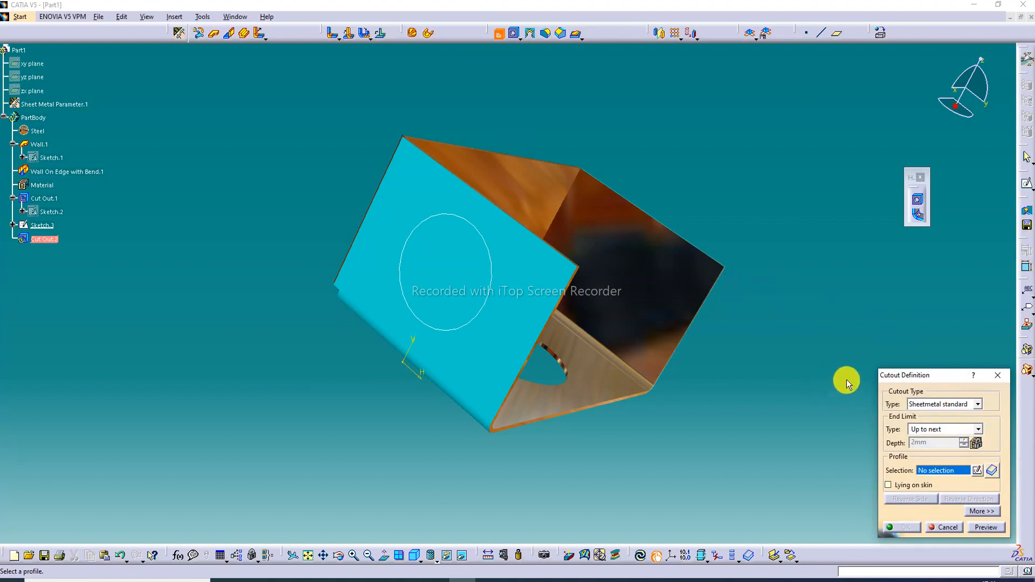
left_click(492, 262)
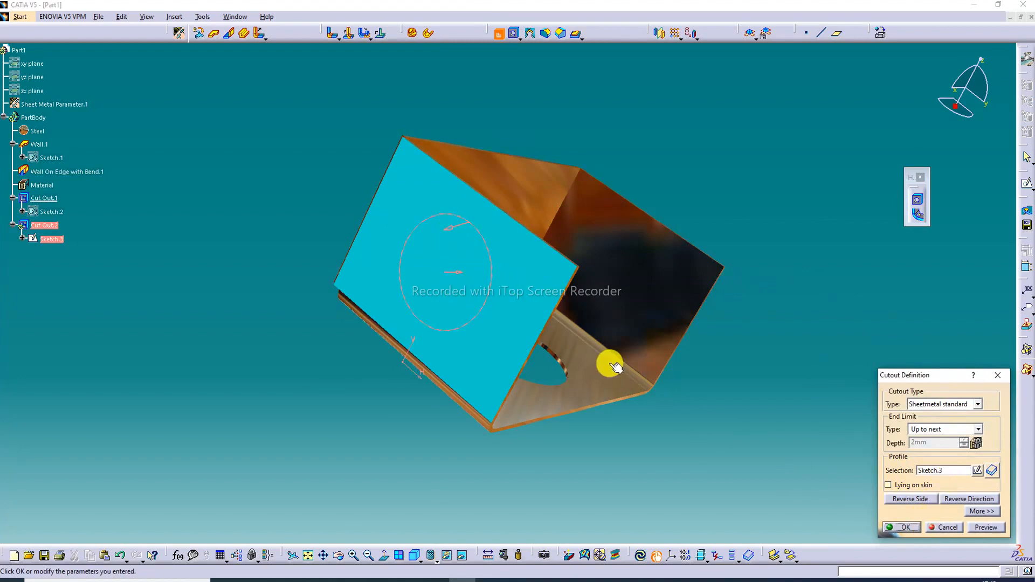
left_click(983, 529)
left_click(908, 527)
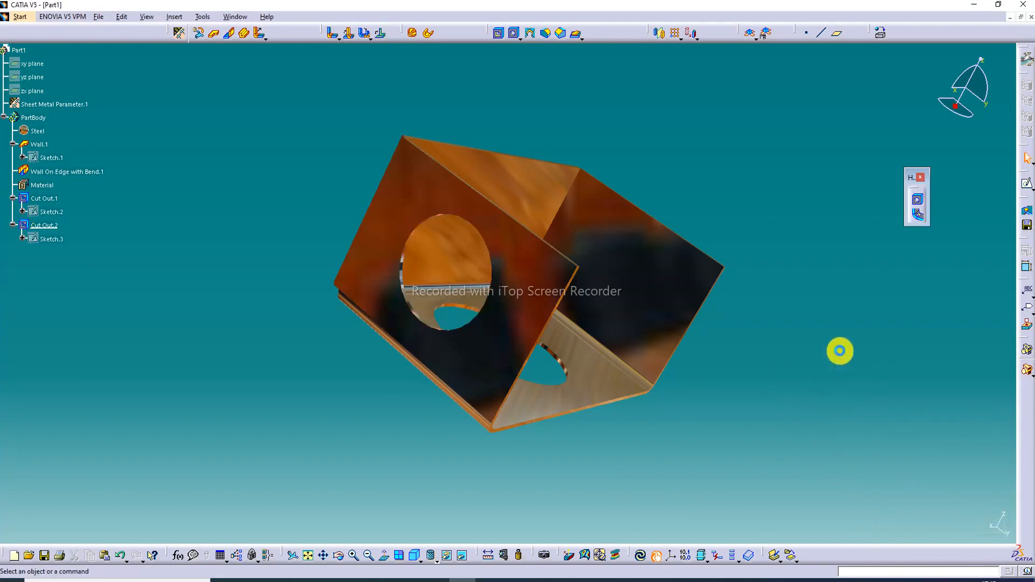
Sketch a closed four-point spline on the inner face of the wall opposite the open side, and shift it slightly towards the wall's centre.
middle_click_drag(719, 184, 624, 150)
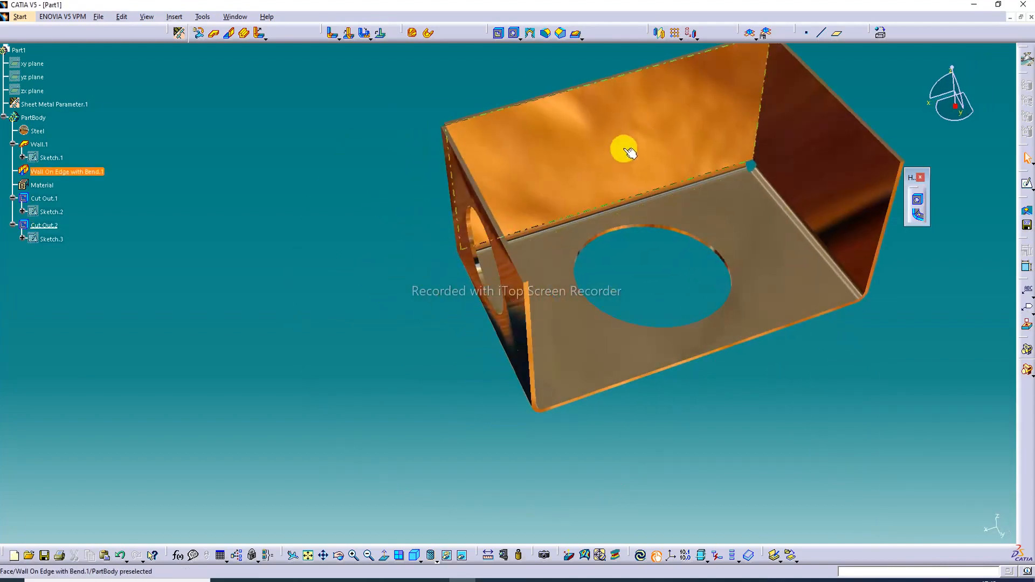
left_click(649, 139)
left_click(1027, 182)
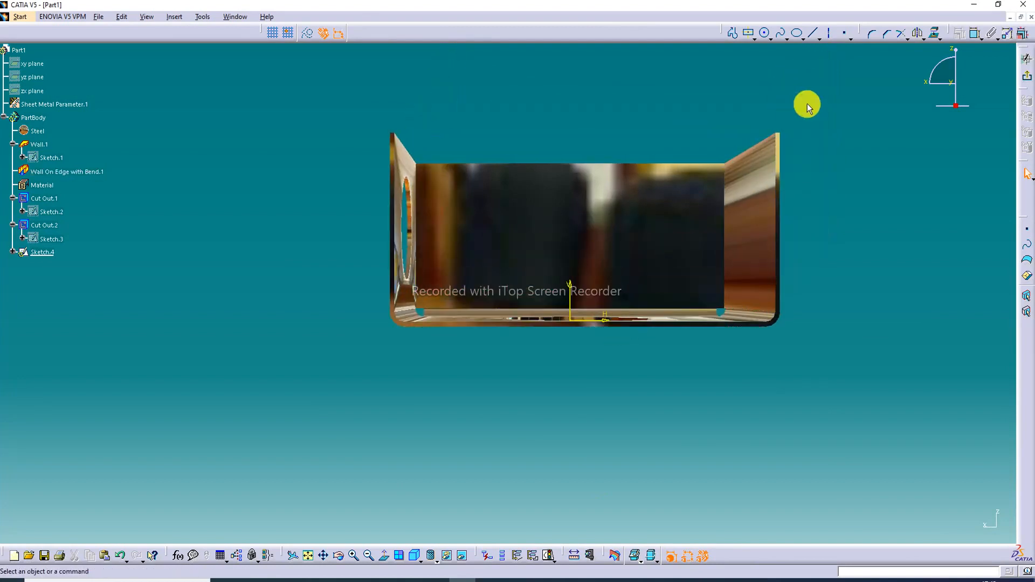
left_click(782, 34)
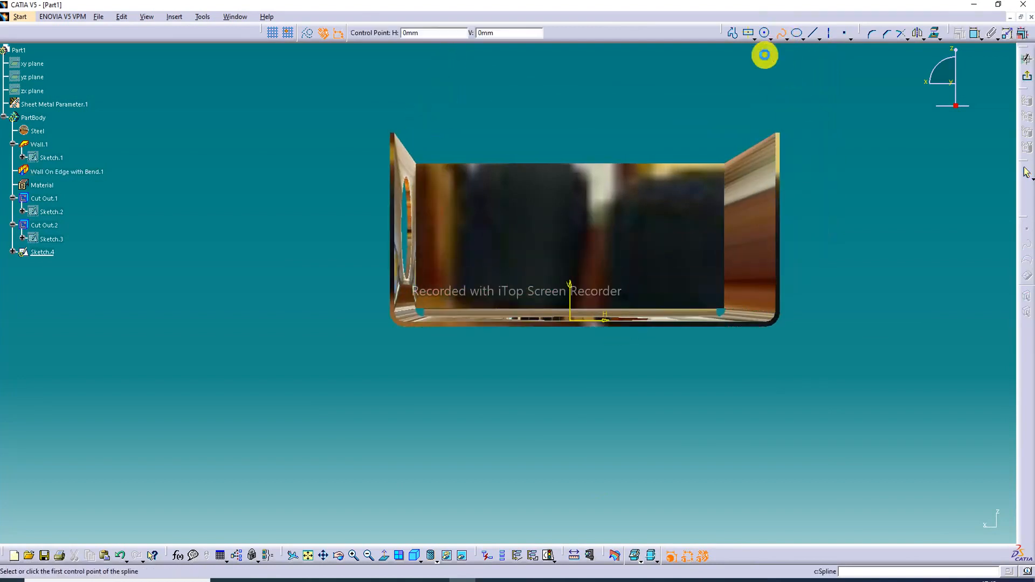
left_click(524, 206)
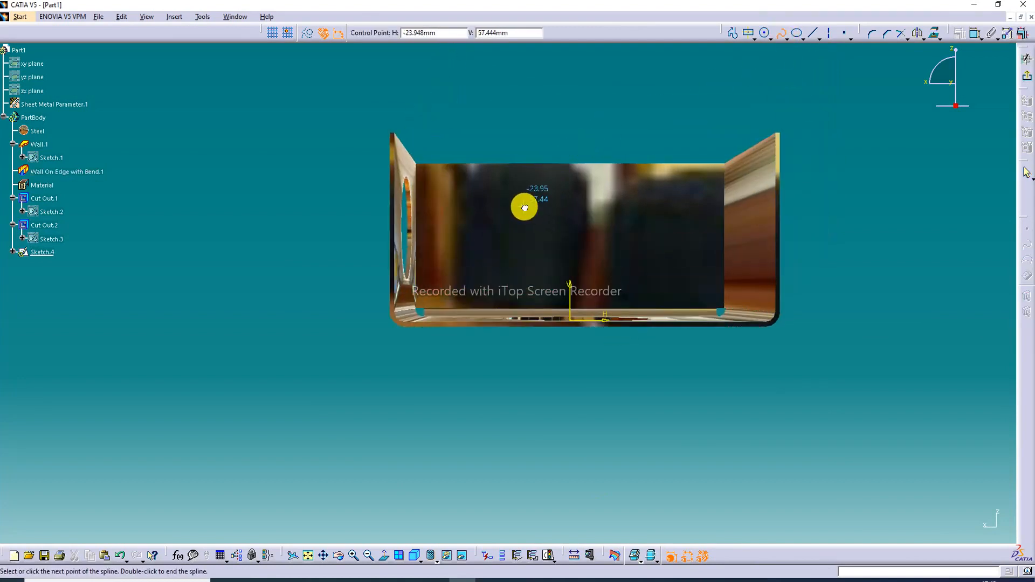
left_click(601, 201)
left_click(593, 256)
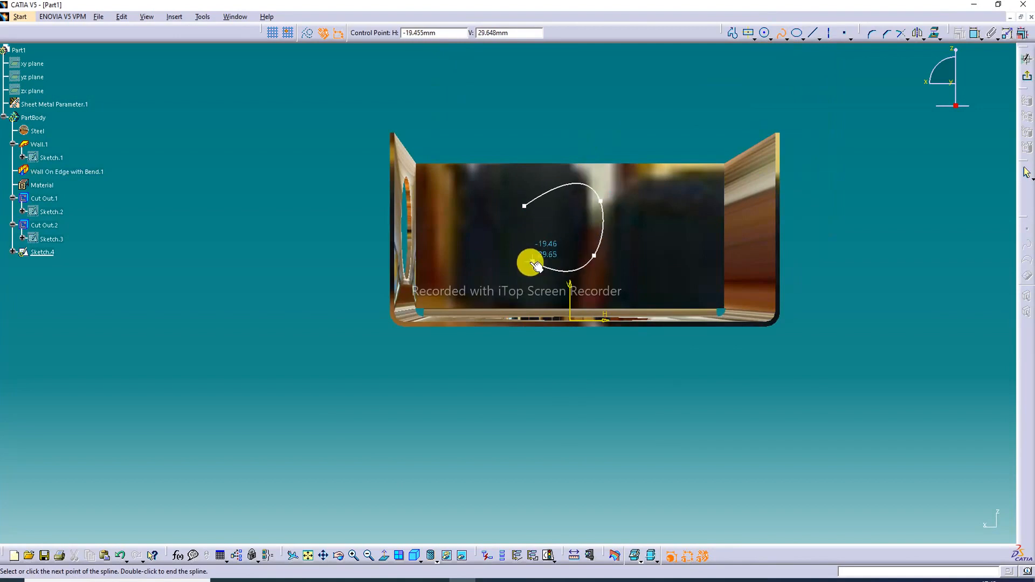
left_click(532, 261)
left_click(526, 206)
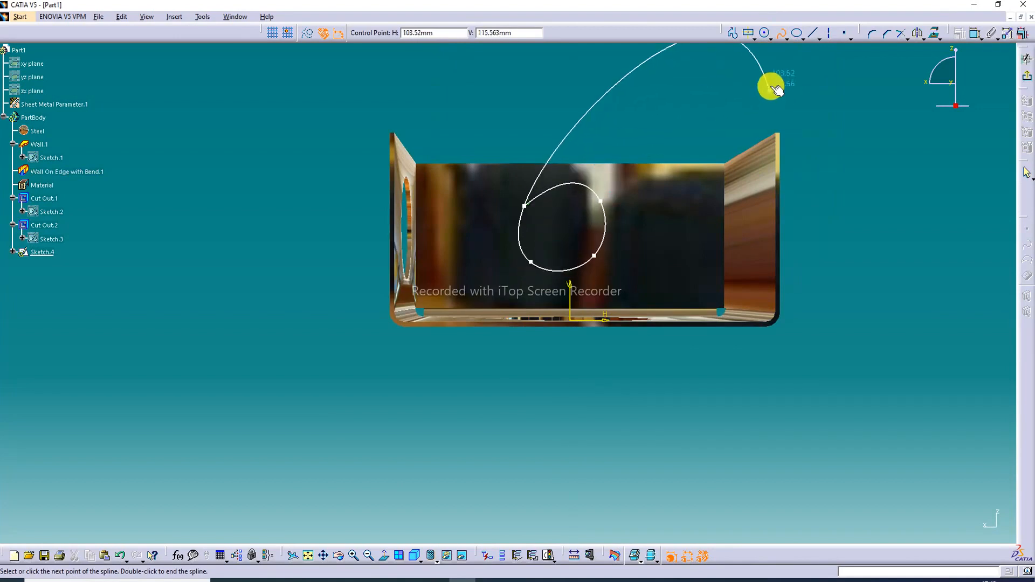
left_click(781, 34)
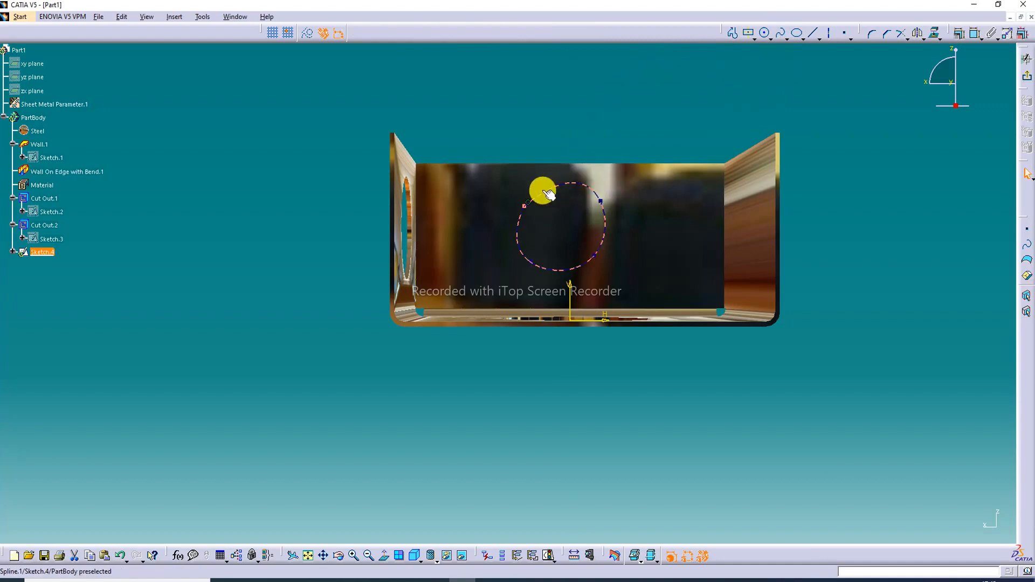
left_click(525, 196)
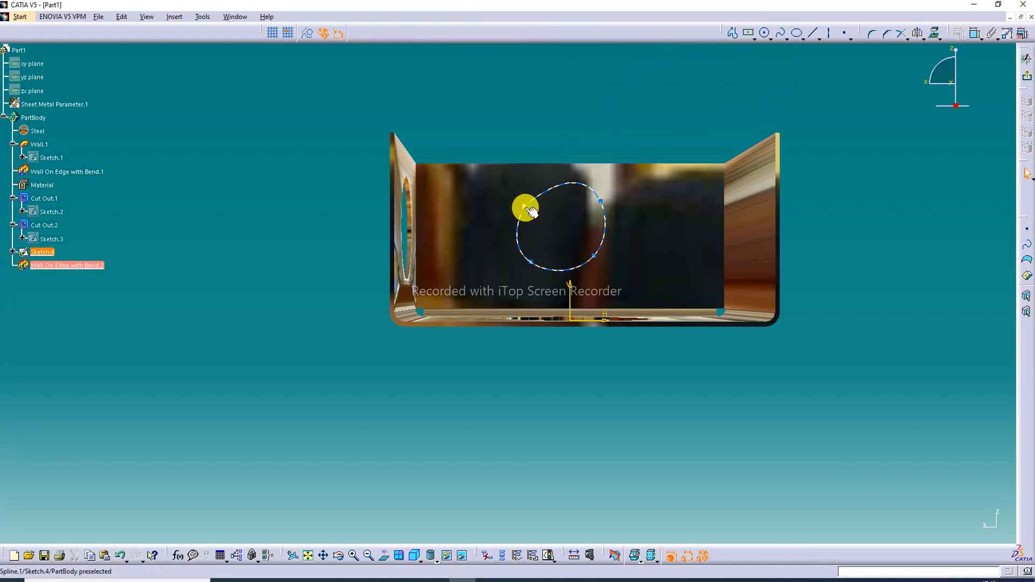
mouse_move(526, 208)
left_mouse_down()
mouse_move(525, 199)
mouse_move(535, 211)
left_mouse_up()
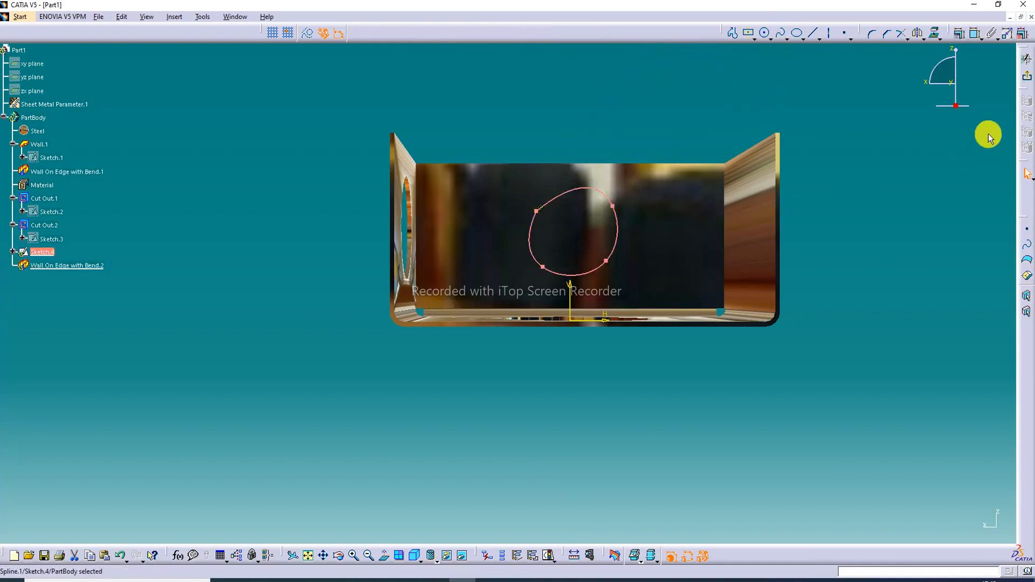
Exit the spline sketch and cut it through its wall with a Sheetmetal standard Cut Out set to Up to next.
left_click(1028, 75)
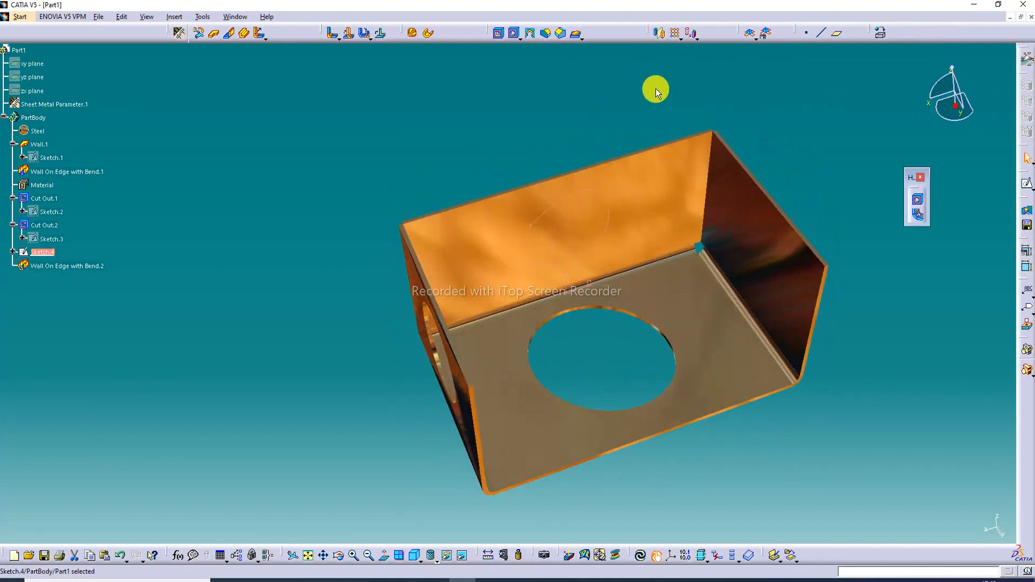
left_click(656, 88)
left_click(499, 34)
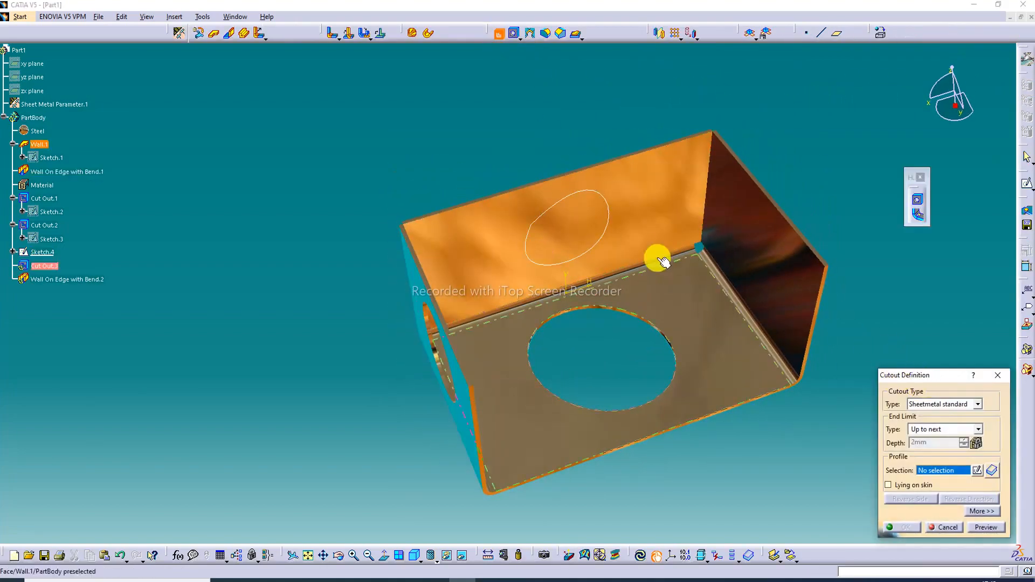
left_click(598, 193)
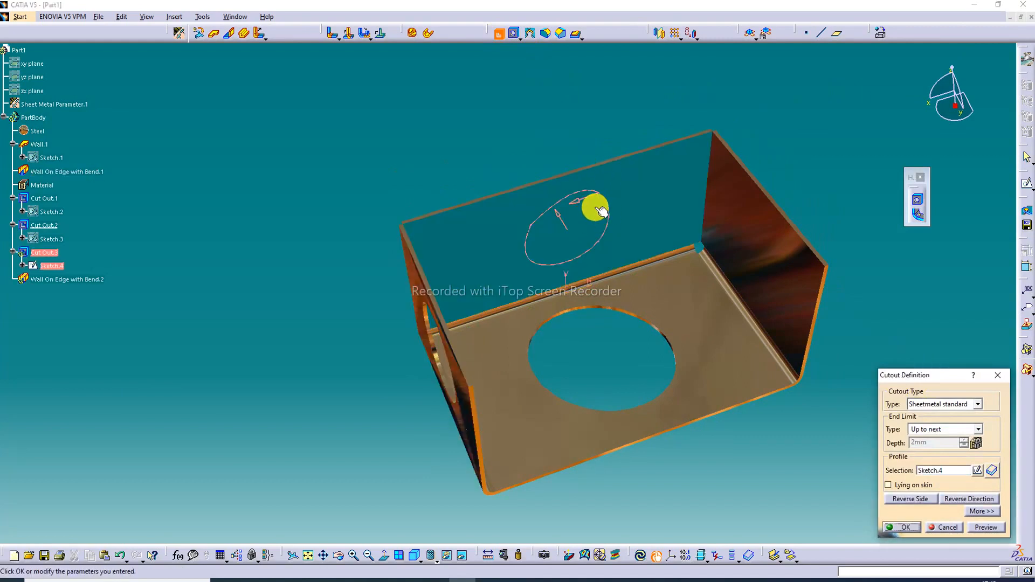
left_click(910, 528)
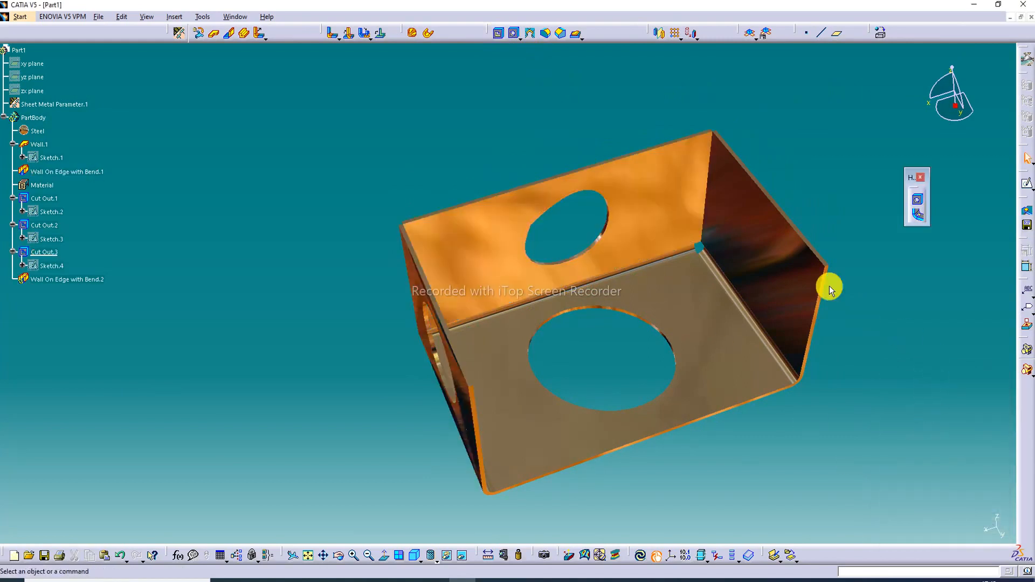
Sketch a centered rectangle near the middle of the outer face of the side wall without a cutout, and exit the sketch.
middle_click_drag(666, 184, 751, 178)
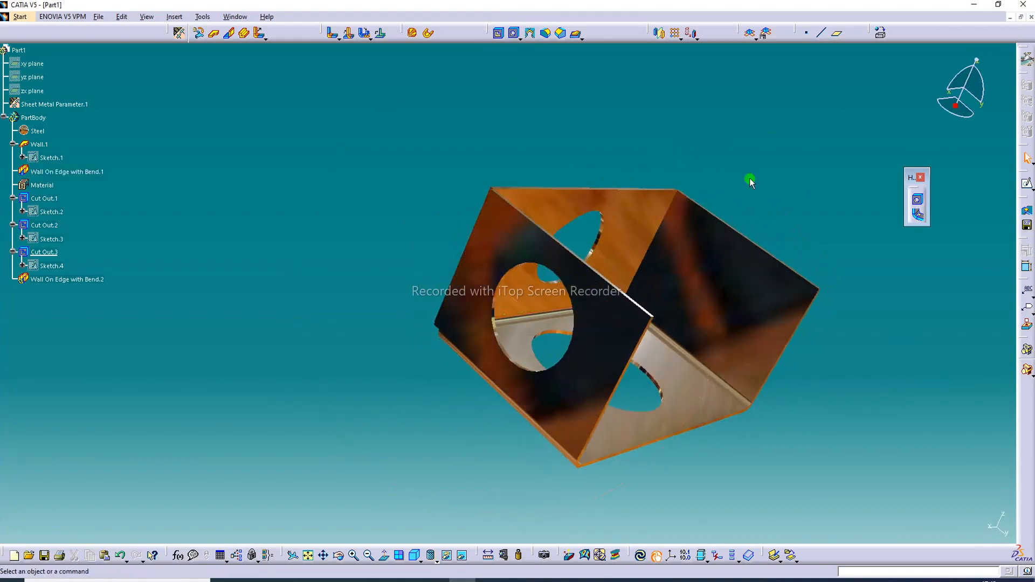
middle_click_drag(867, 280, 631, 278)
middle_click_drag(722, 329, 518, 274)
left_click(518, 272)
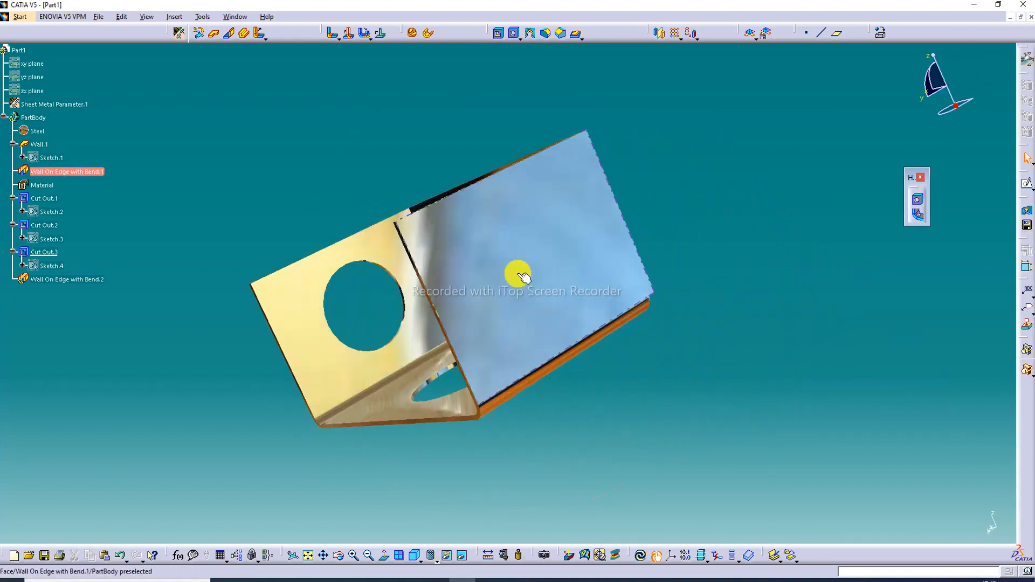
left_click(1026, 183)
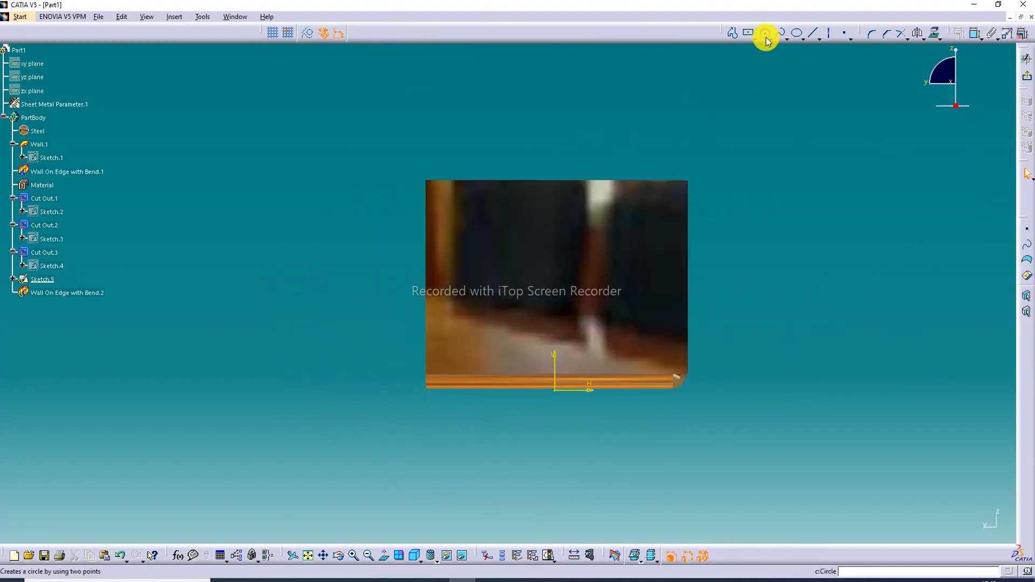
left_click(749, 33)
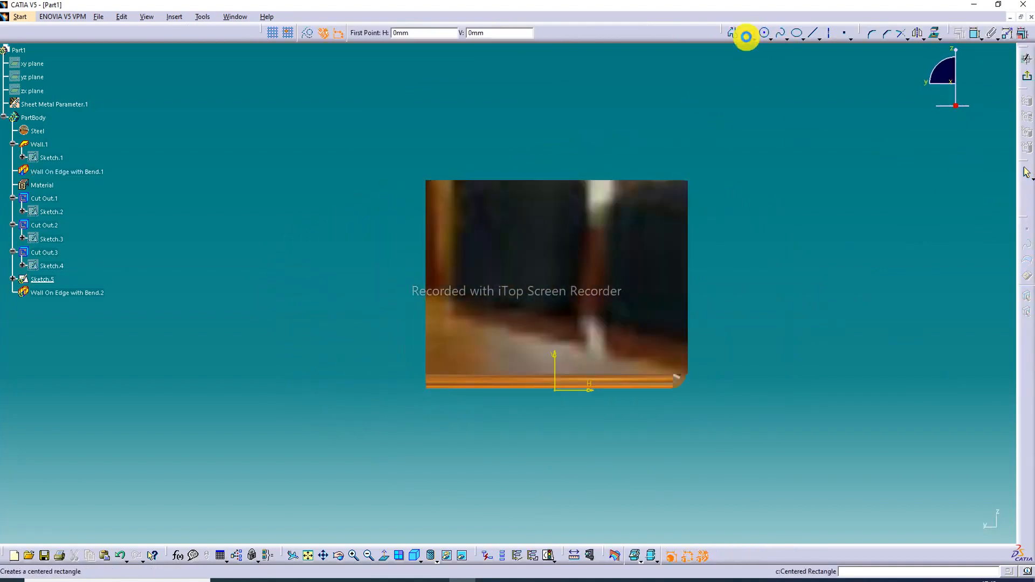
left_click(555, 275)
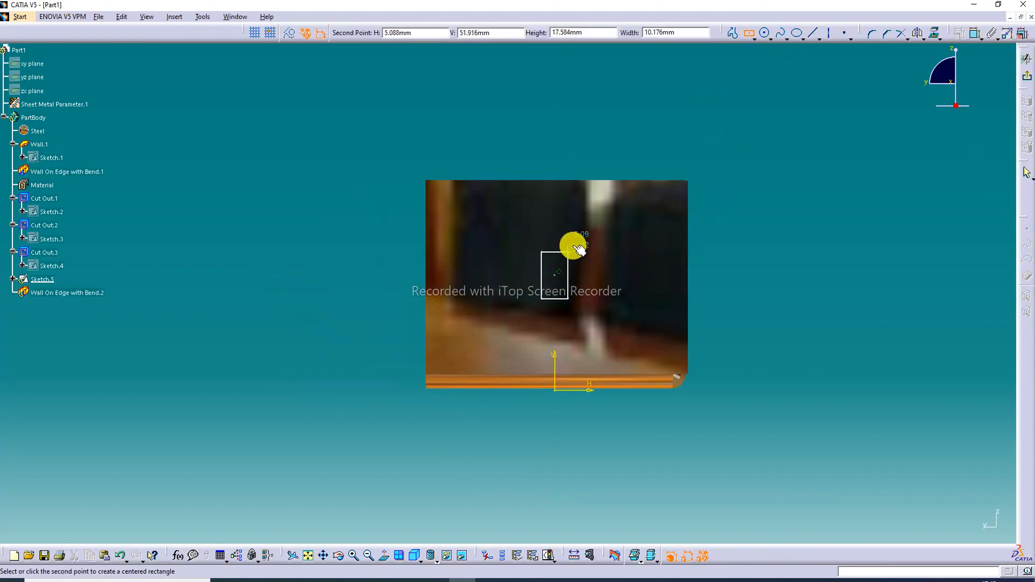
left_click(620, 223)
left_click(1027, 59)
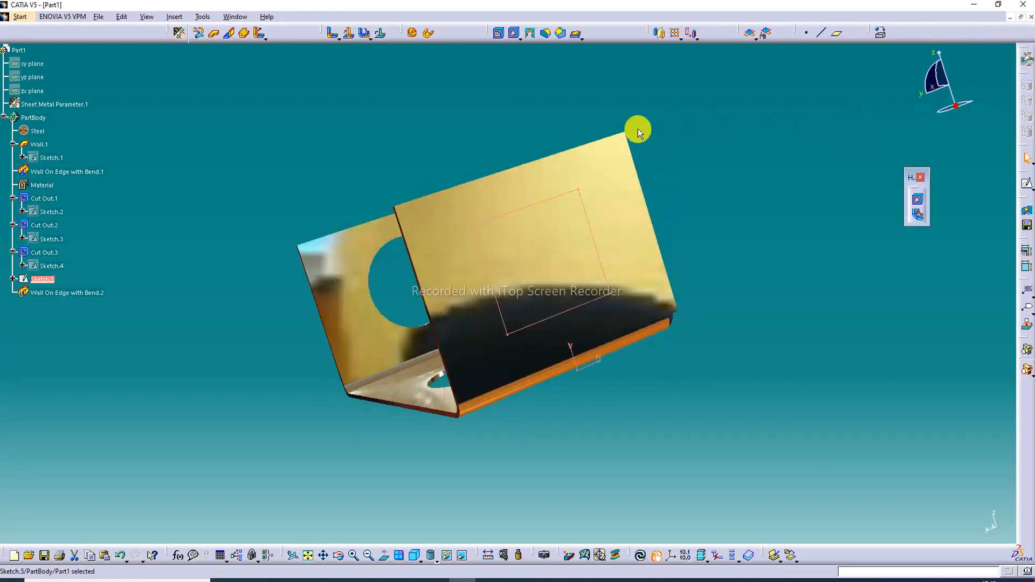
Cut the rectangle sketch through the side wall with a Sheetmetal standard Cut Out set to Up to next.
left_click(499, 33)
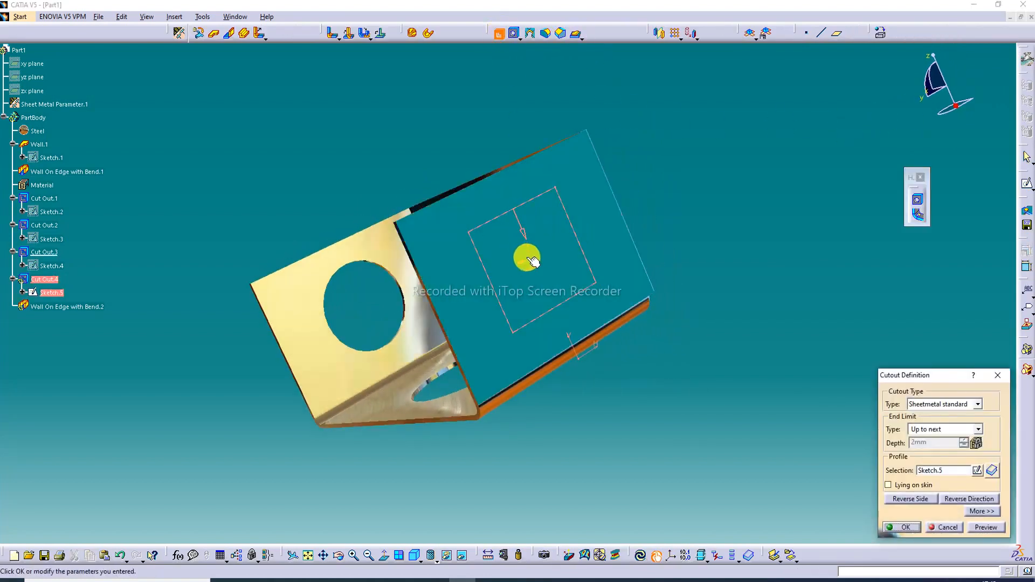
left_click(994, 379)
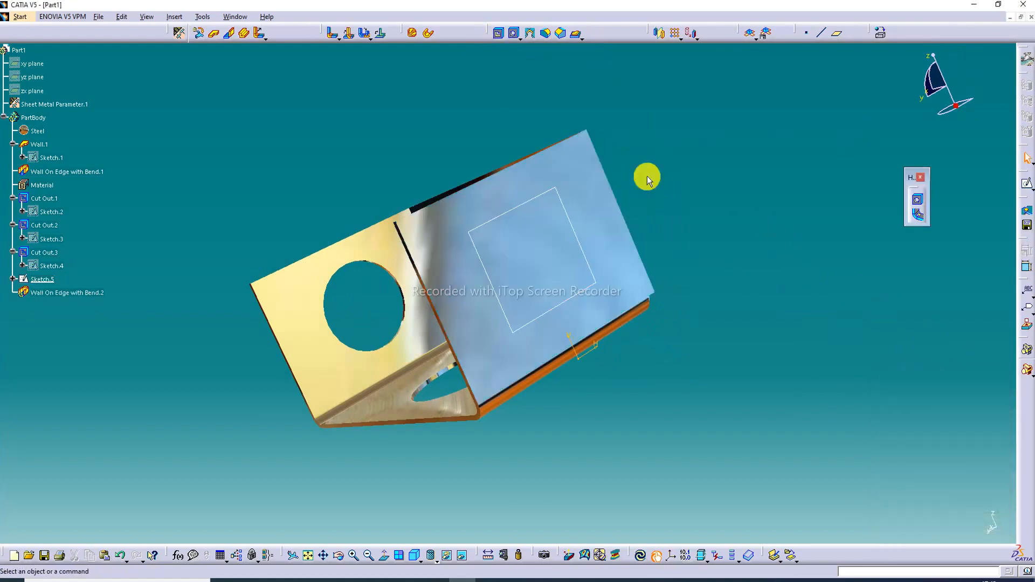
left_click(500, 32)
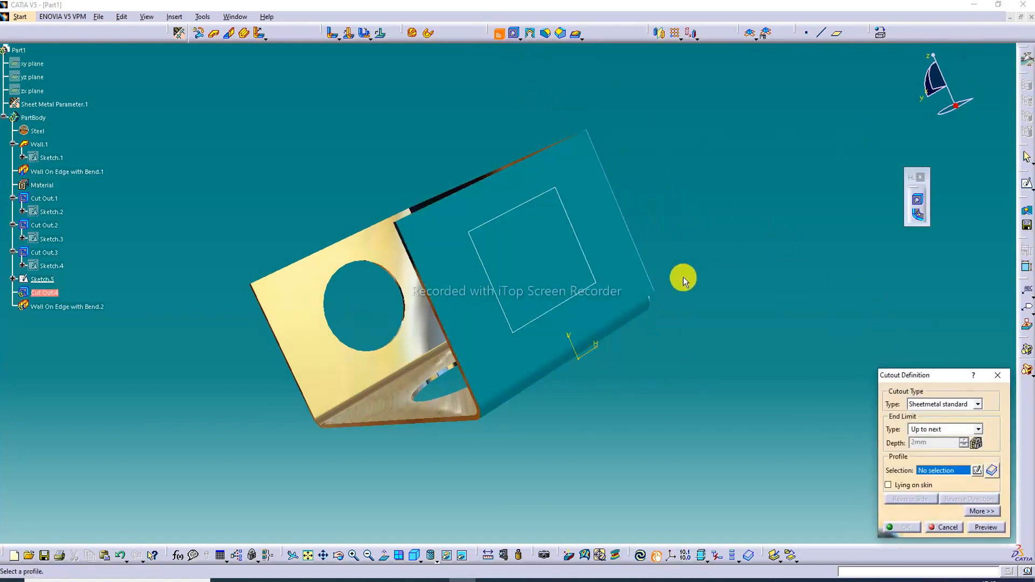
left_click(575, 230)
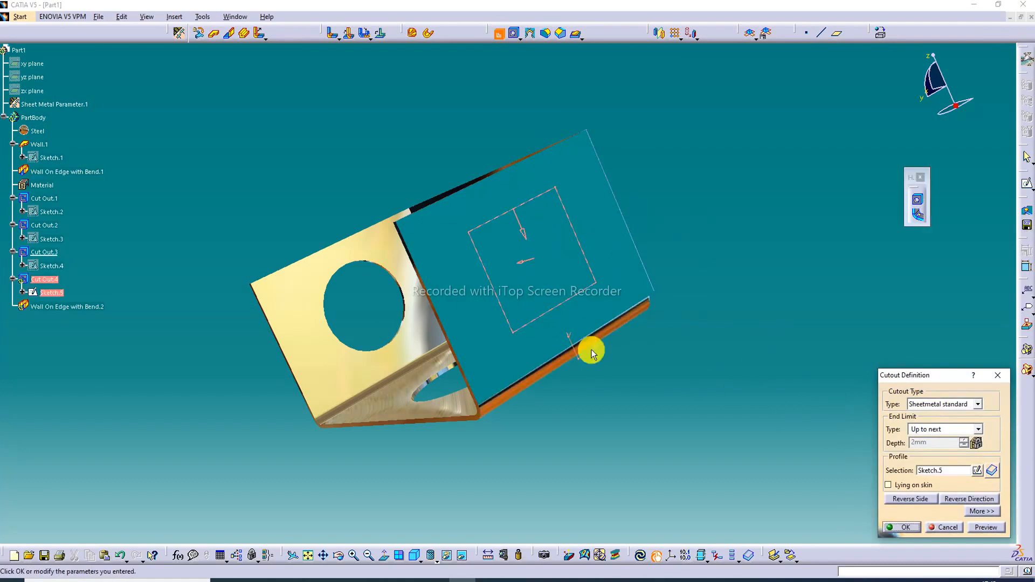
left_click(911, 526)
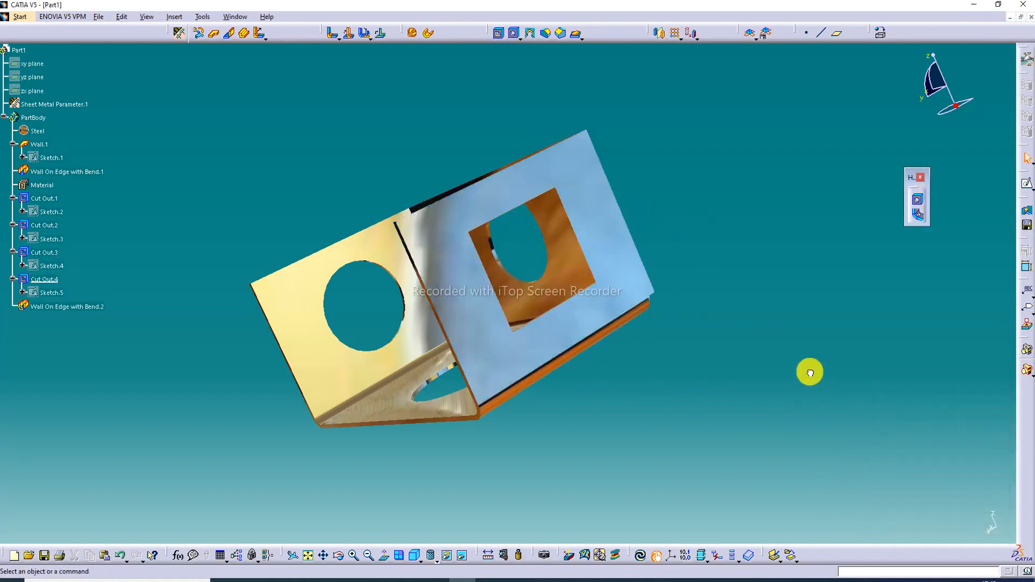
Review the rectangular cutout's definition, close it, and examine the cutouts on all walls, ending in the isometric view.
middle_click_drag(737, 238, 871, 280)
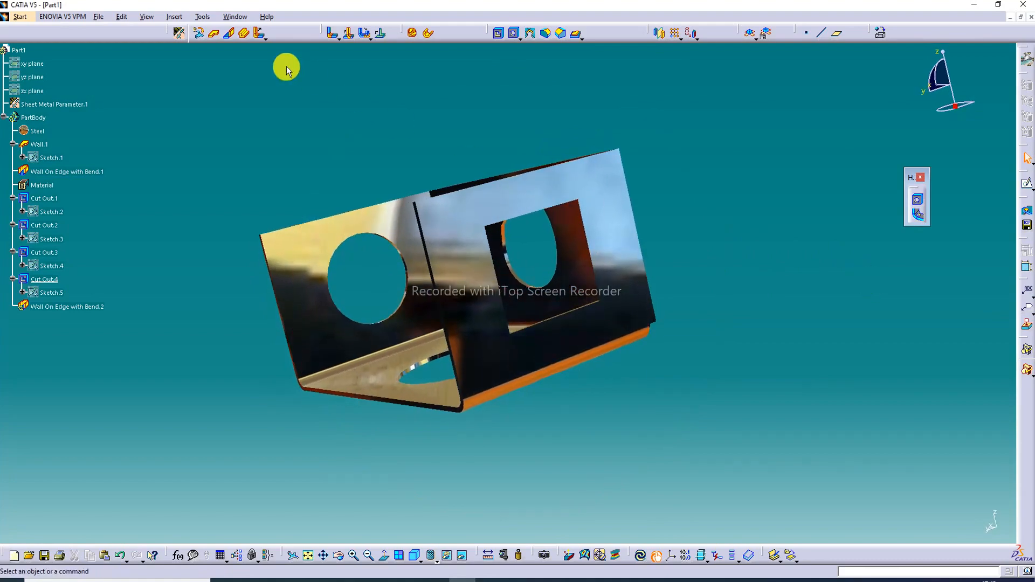
middle_click_drag(303, 118, 332, 176)
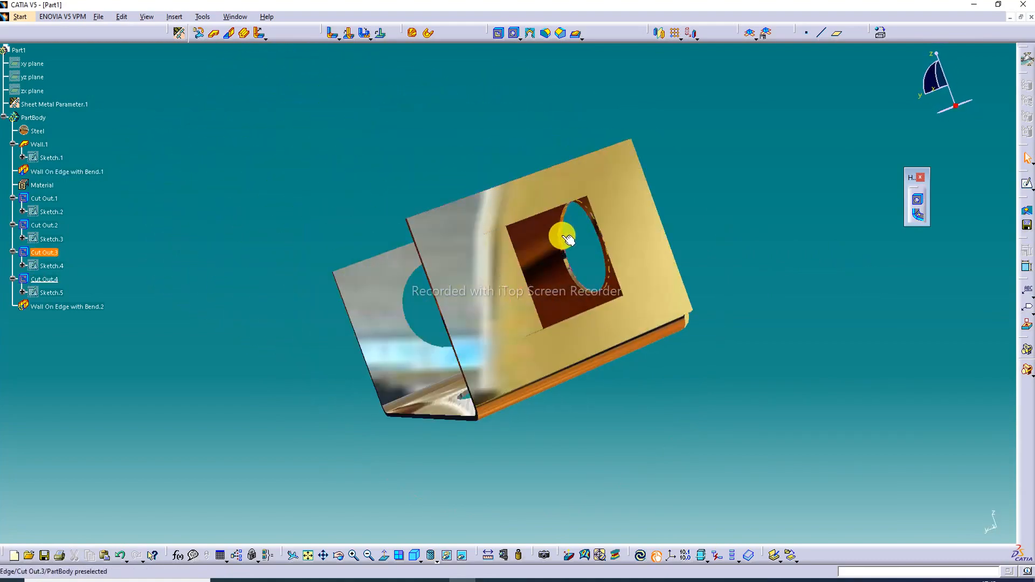
middle_click_drag(548, 226, 480, 190)
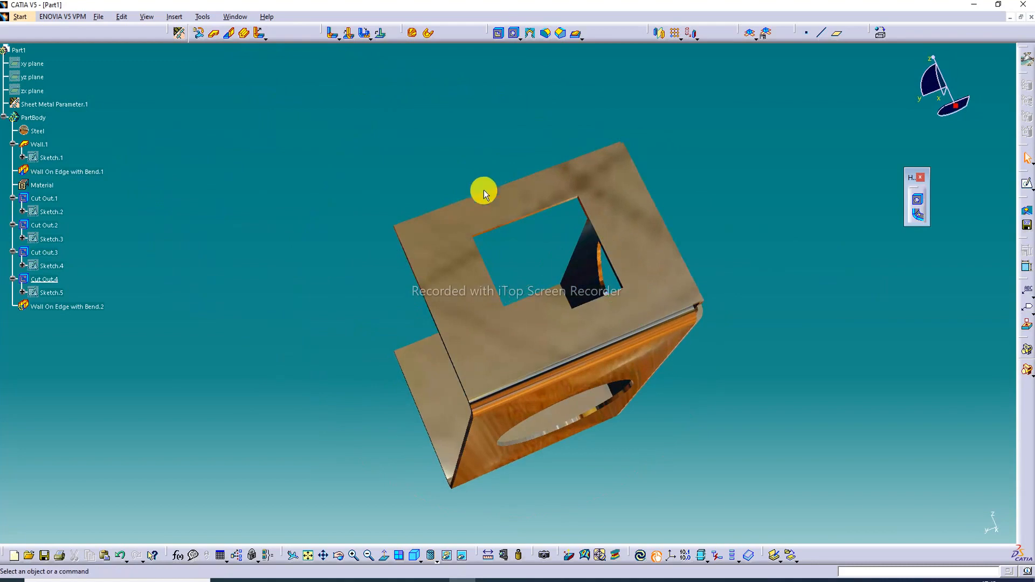
double_click(575, 202)
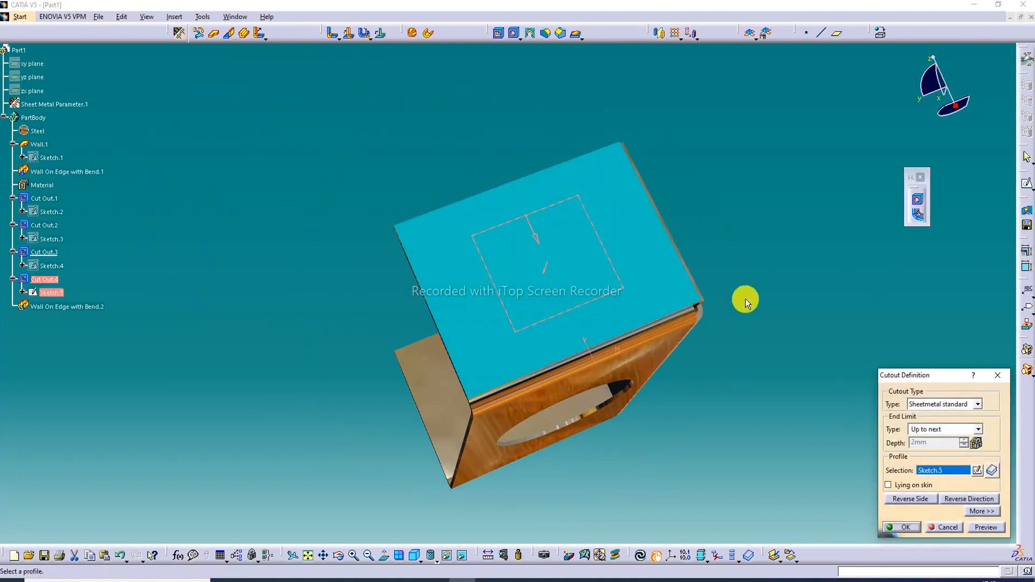
left_click(998, 375)
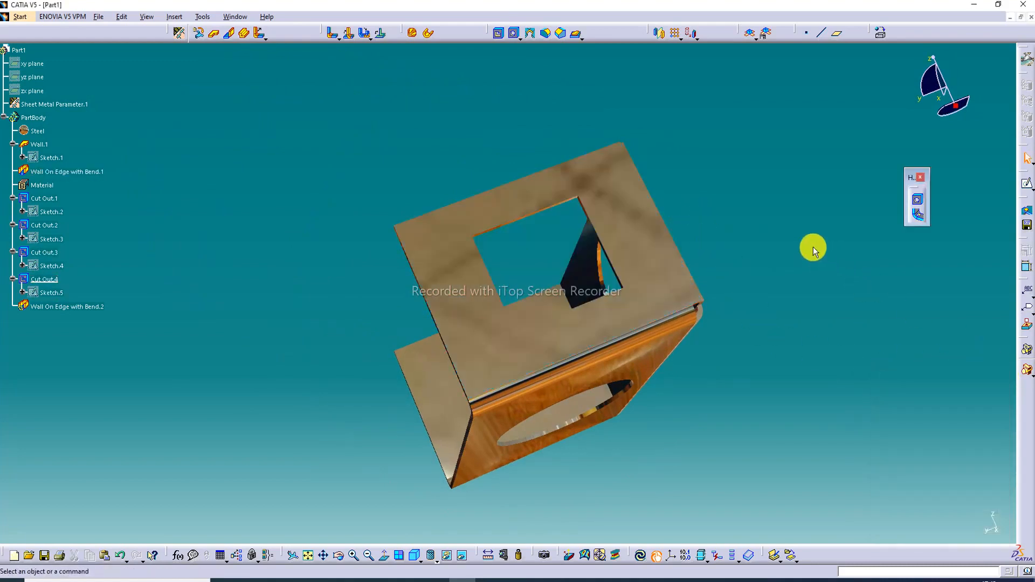
left_click(439, 268)
middle_click_drag(439, 268, 703, 305)
left_click(387, 239)
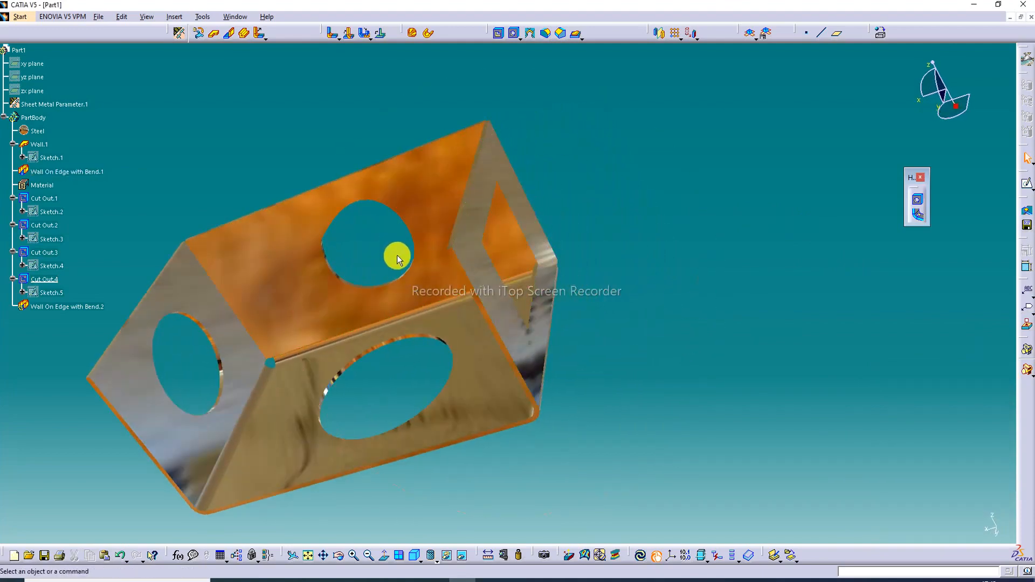
middle_click_drag(398, 257, 416, 317)
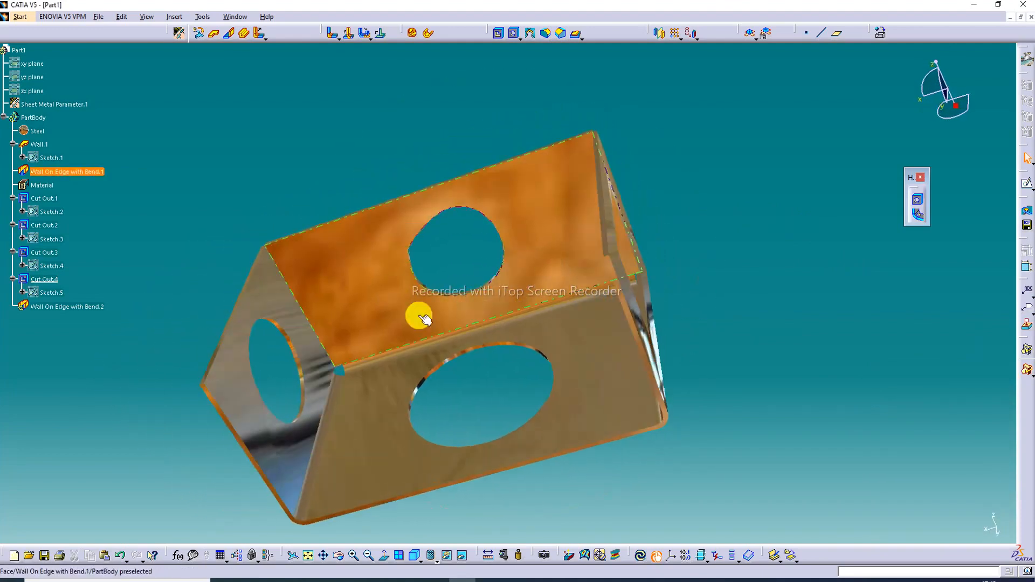
left_click(414, 555)
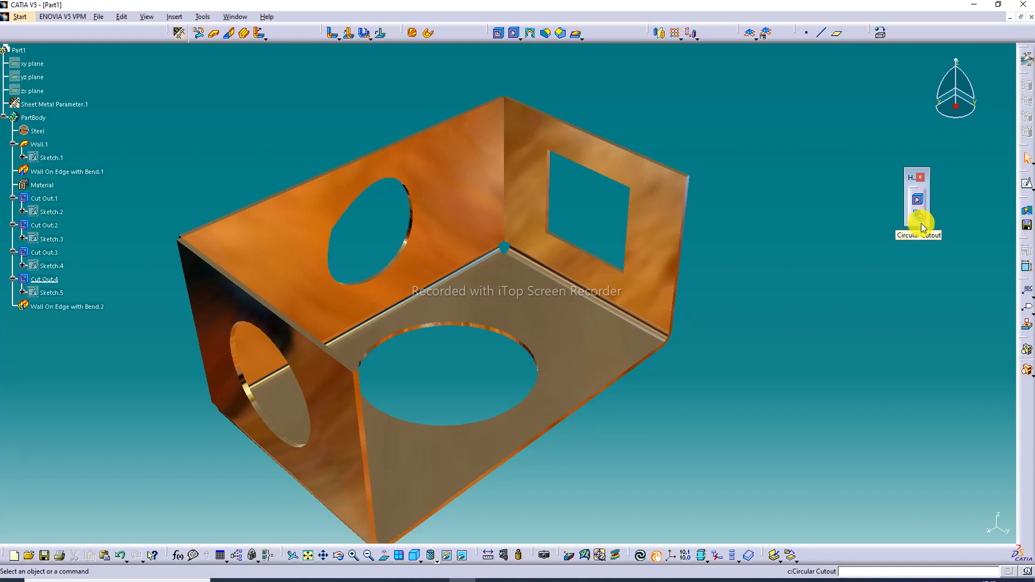
Create a 15 mm diameter Circular Cutout on the bend between the base and the wall with the rectangular opening.
left_click(915, 224)
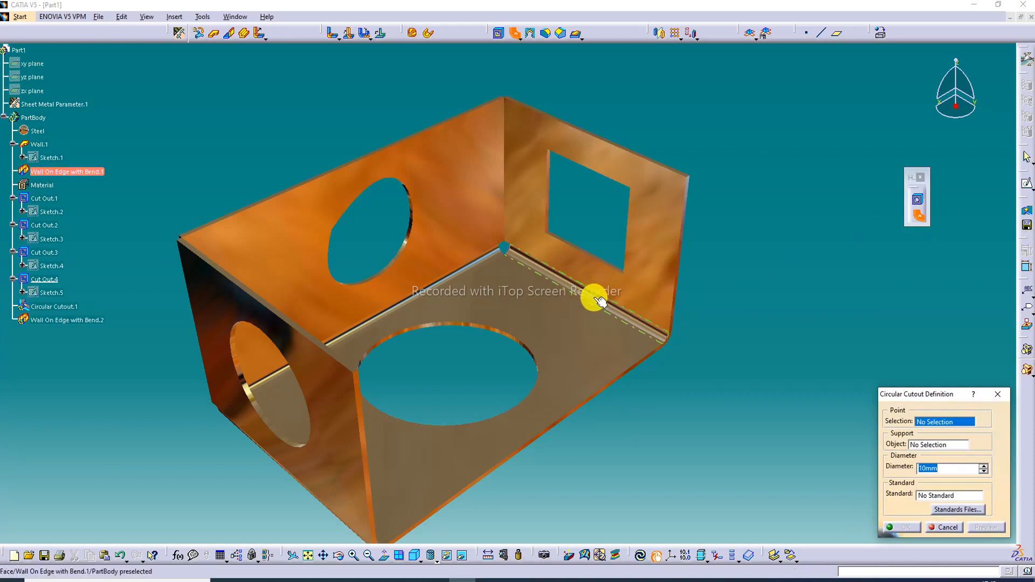
left_click(596, 300)
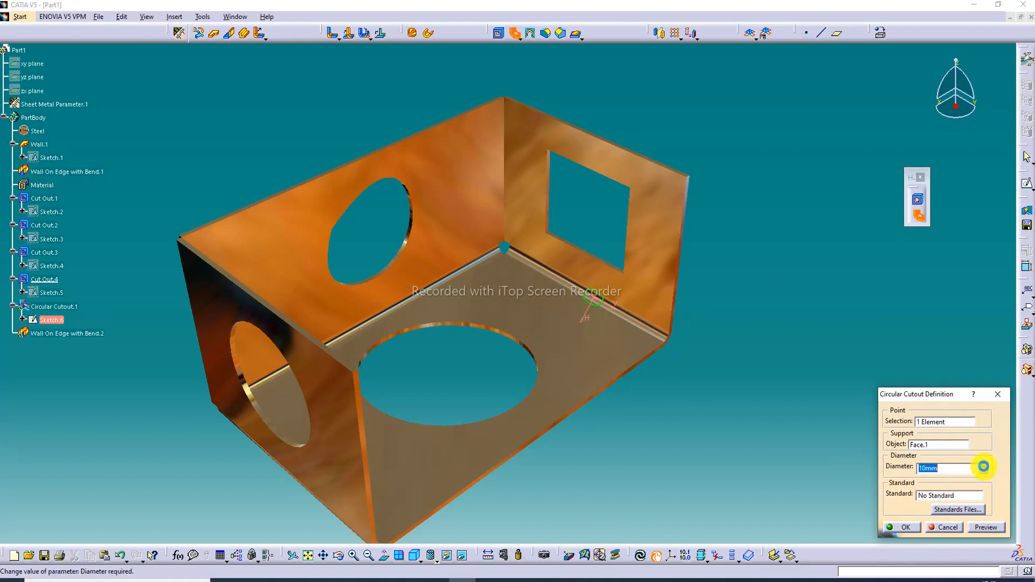
left_click(985, 468)
left_click(984, 466)
left_click(984, 466)
left_click(985, 529)
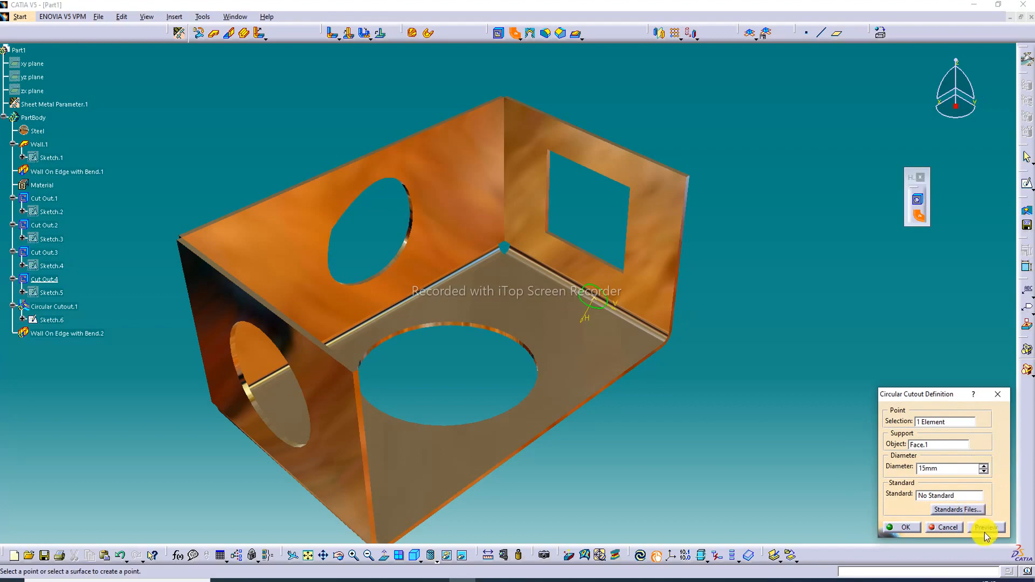
left_click(907, 527)
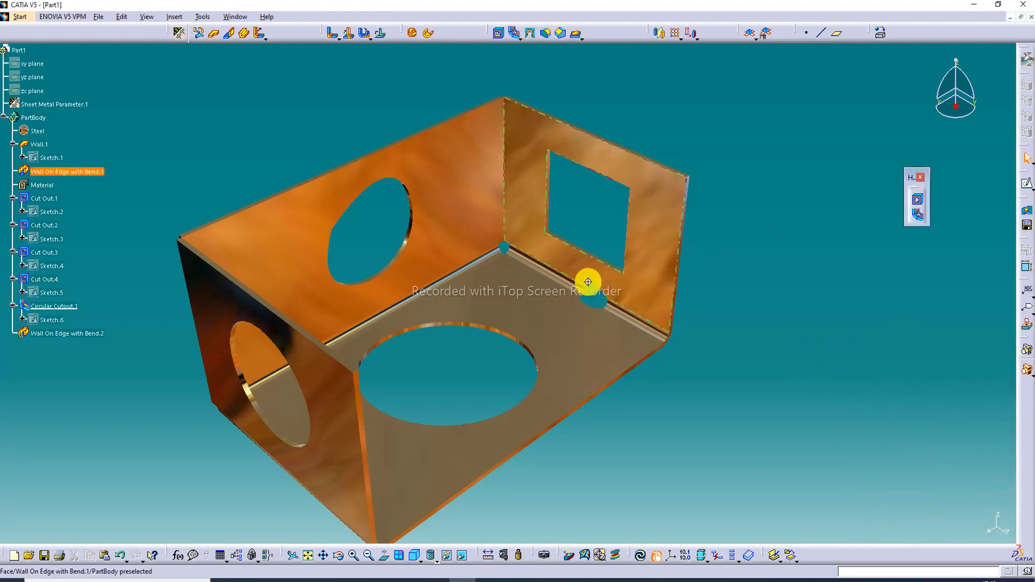
Try to add a blind hole 10 mm in diameter and 10 mm deep on the bend beside the circular cutout.
middle_click_drag(589, 282, 585, 329)
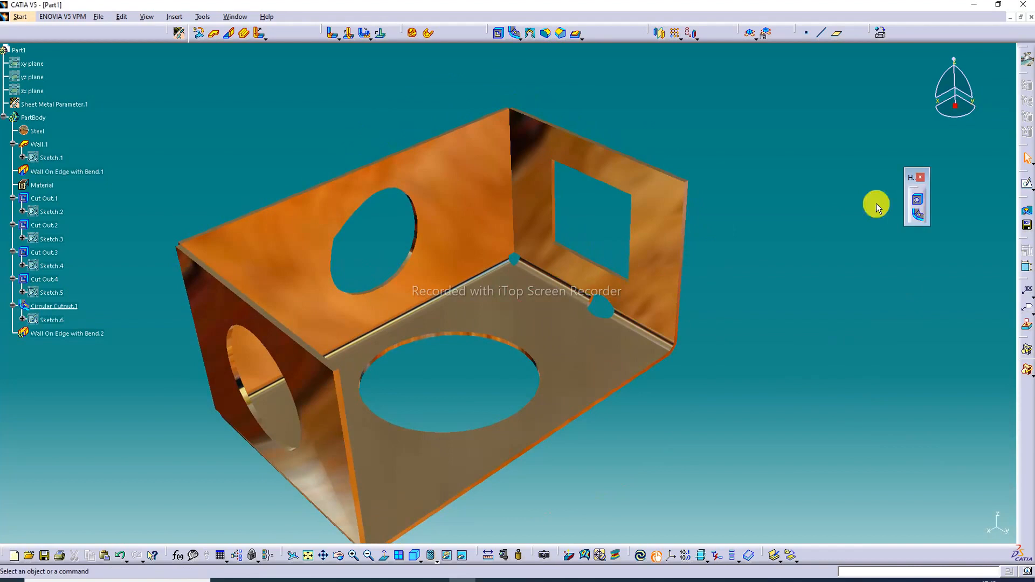
left_click(919, 207)
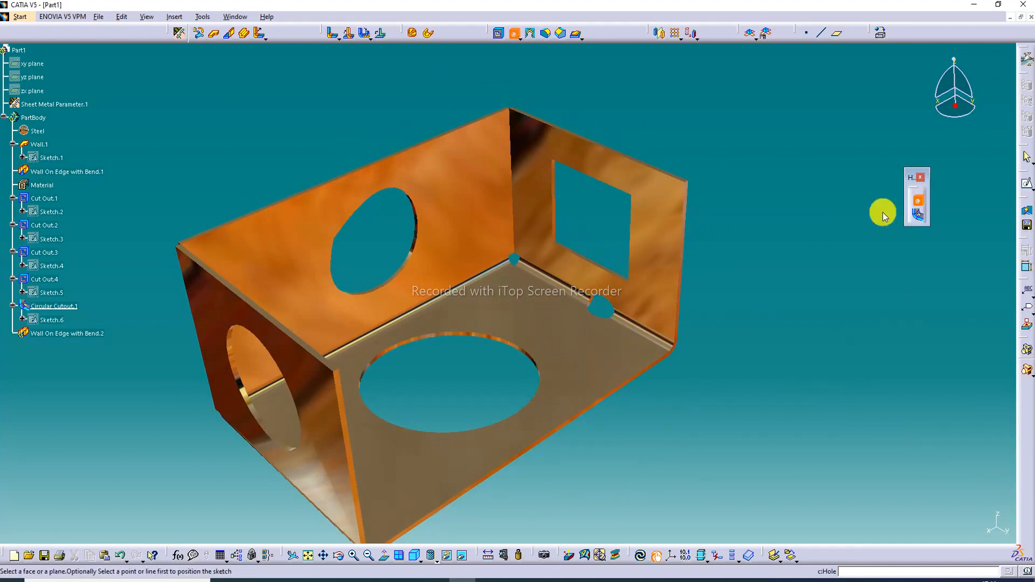
left_click(640, 332)
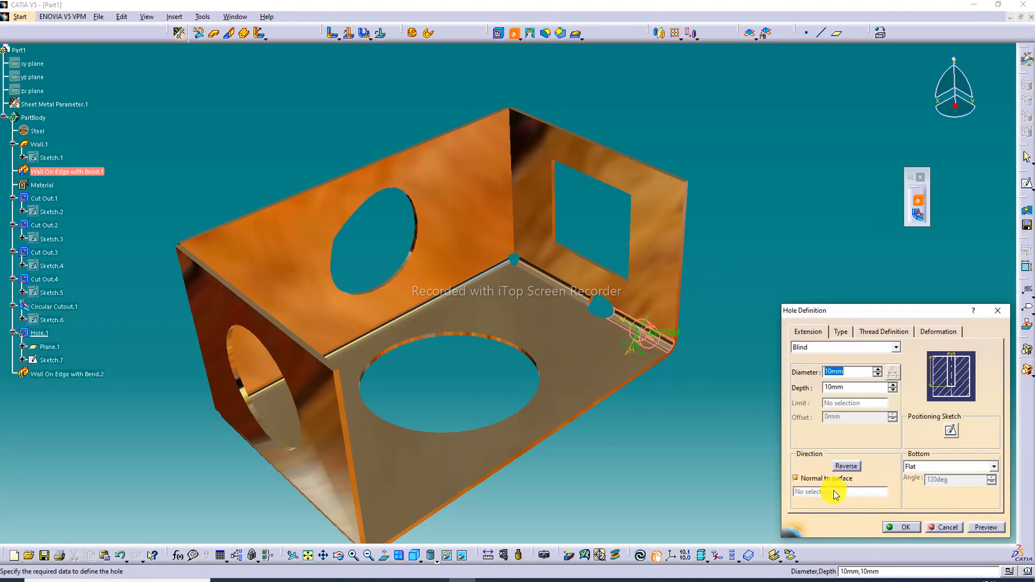
left_click(908, 528)
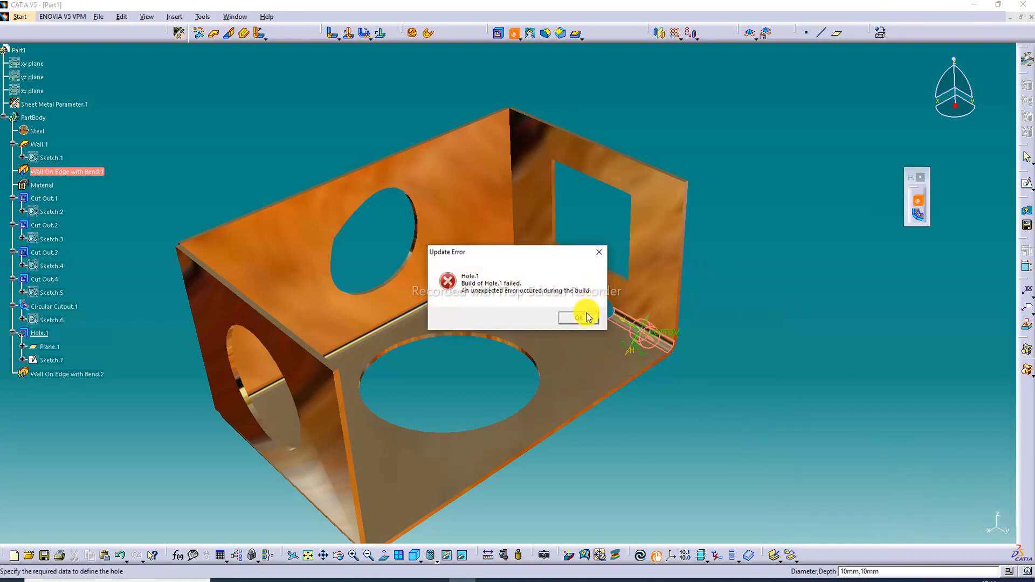
key("Return")
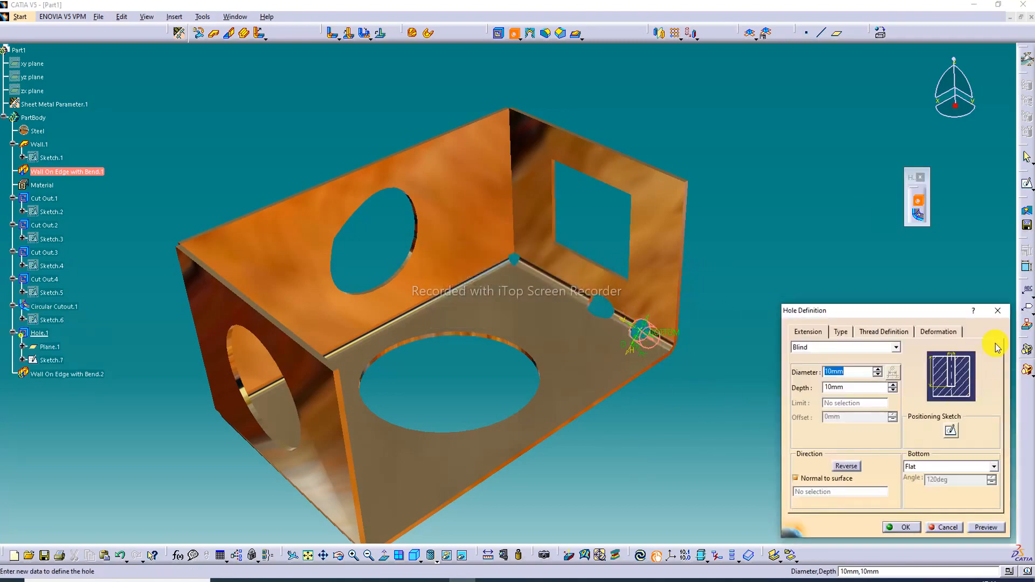
left_click(1000, 312)
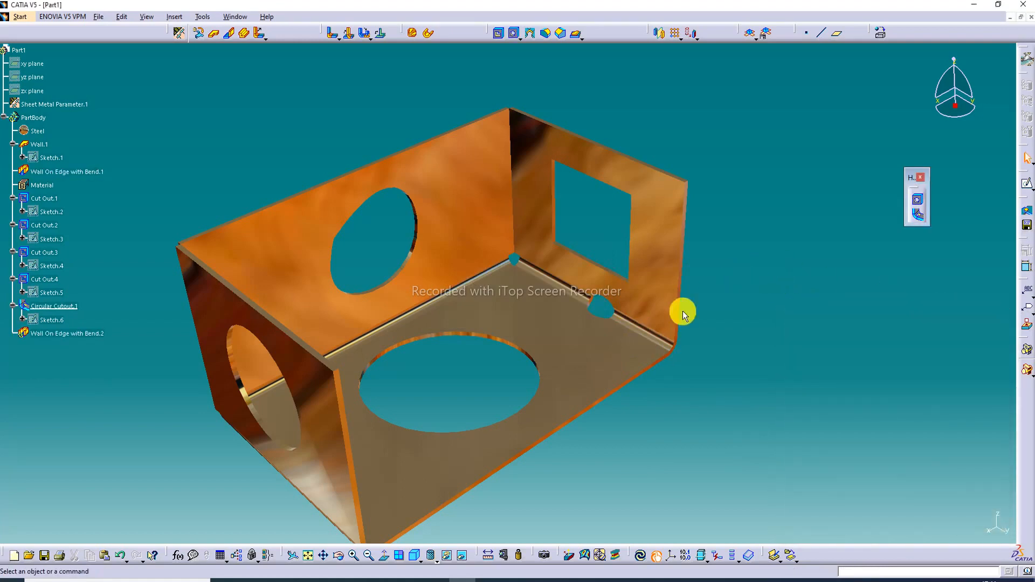
Create two 15 mm diameter Circular Cutouts on the bend between the base and the side wall with the circular opening.
middle_click_drag(566, 356, 395, 387)
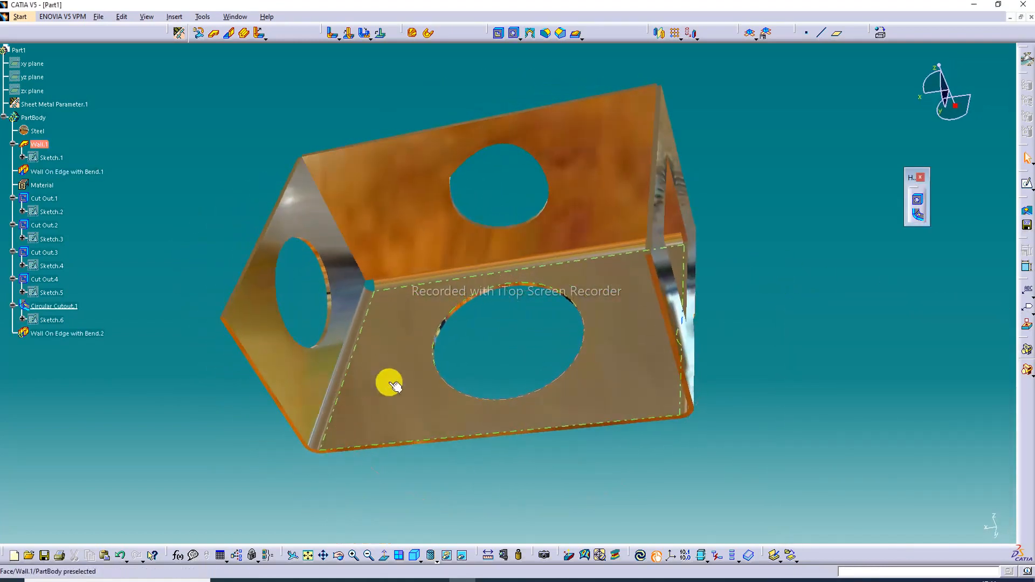
left_click(918, 215)
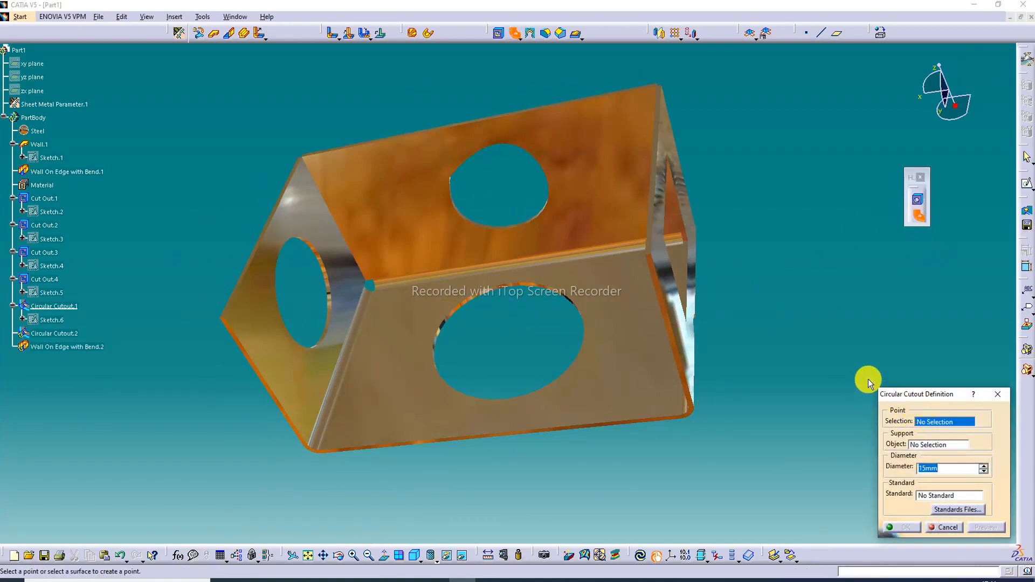
left_click(333, 392)
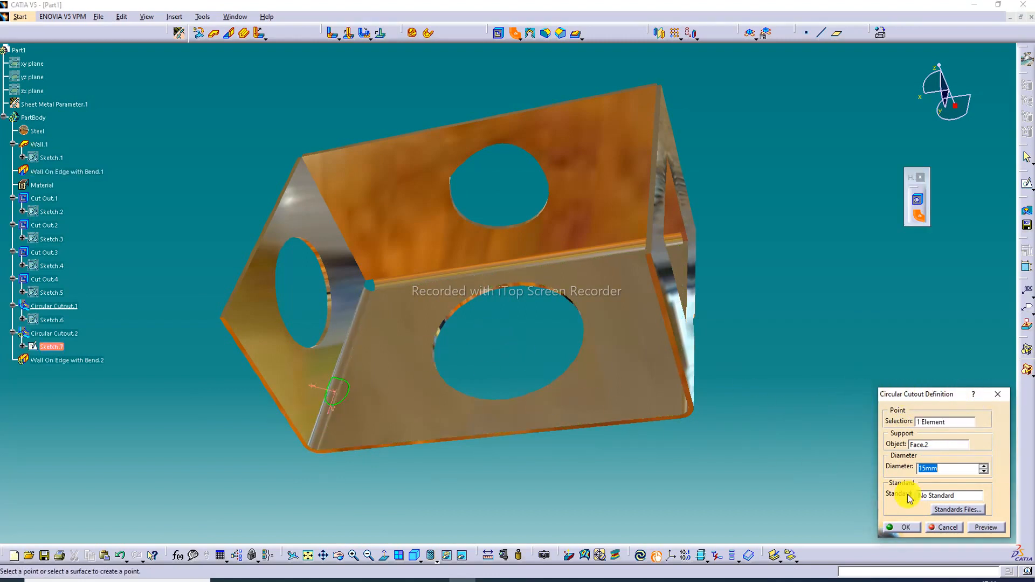
left_click(906, 528)
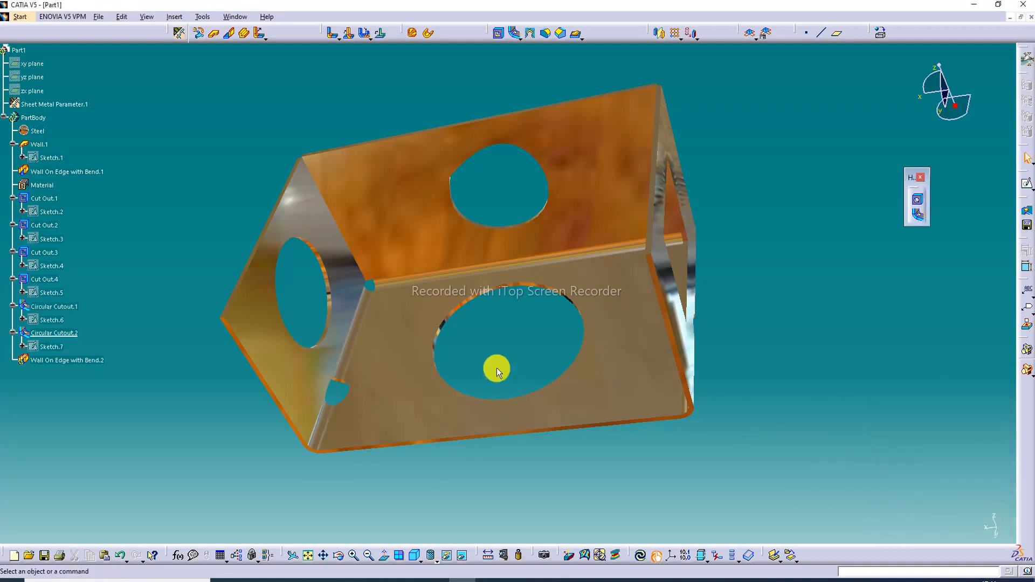
left_click(917, 215)
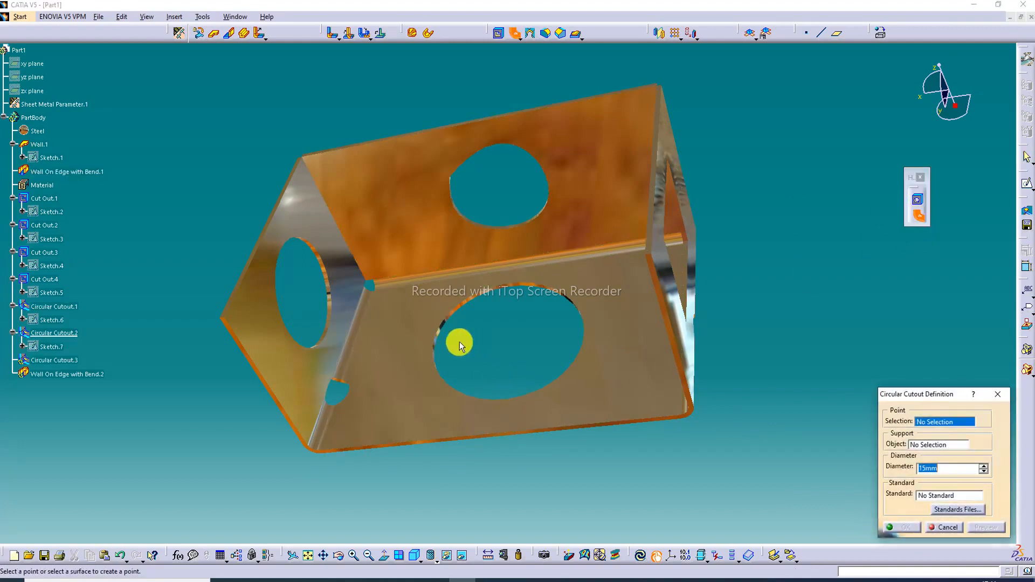
left_click(355, 332)
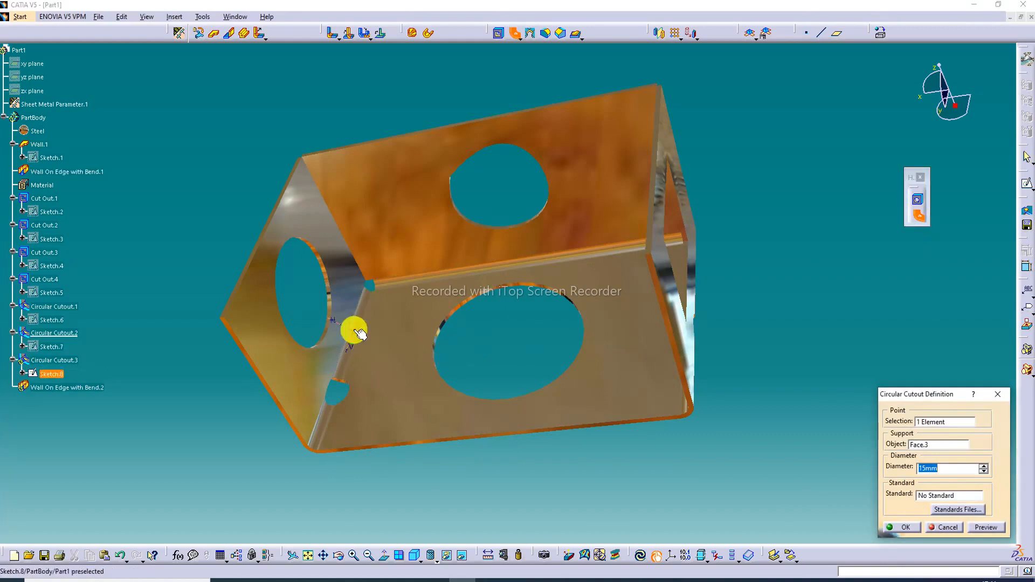
left_click(906, 527)
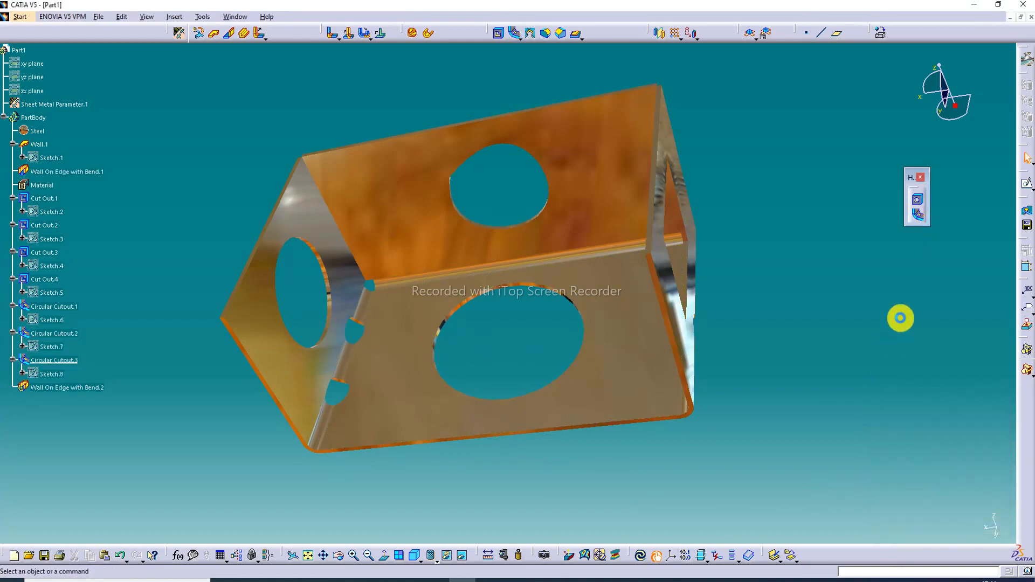
Create two spaced 15 mm diameter Circular Cutouts on the bend between the base and the long back wall.
left_click(918, 216)
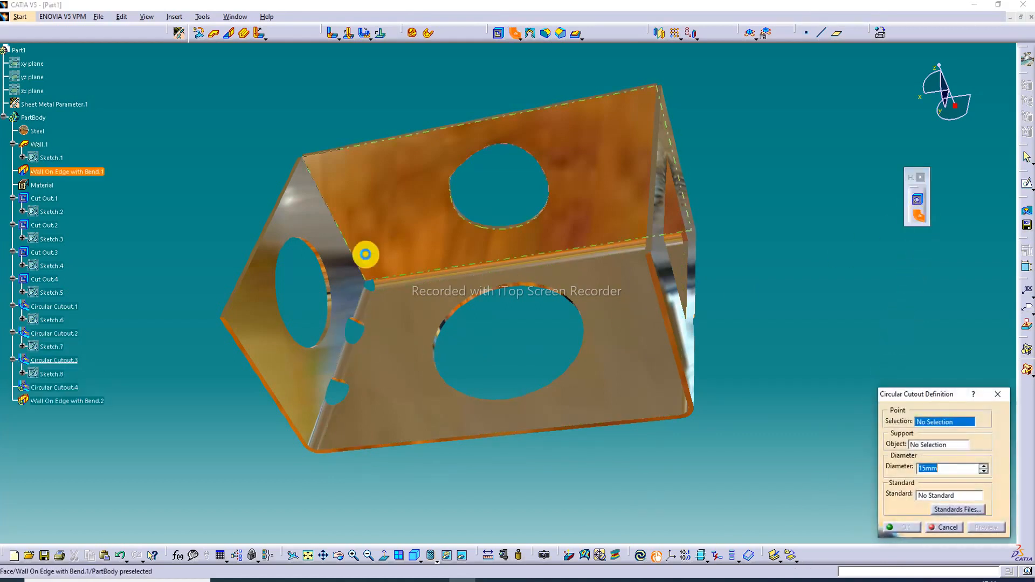
left_click(440, 279)
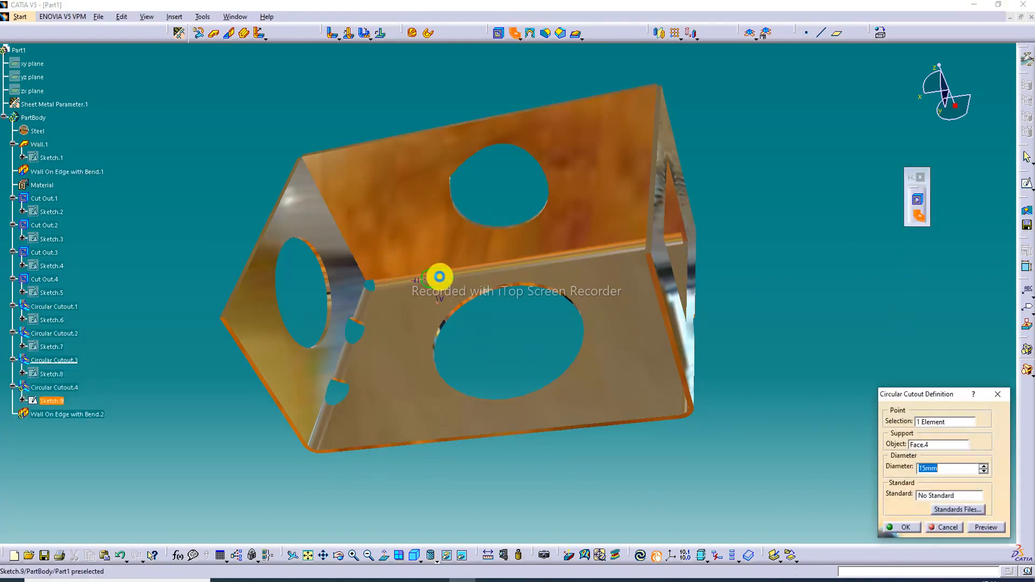
left_click(910, 527)
left_click(918, 216)
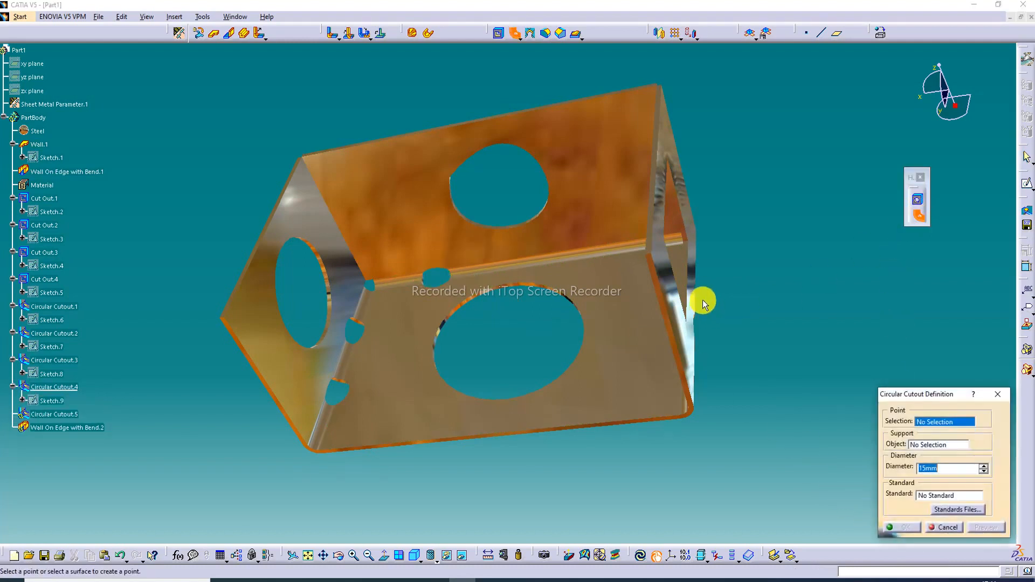
left_click(596, 254)
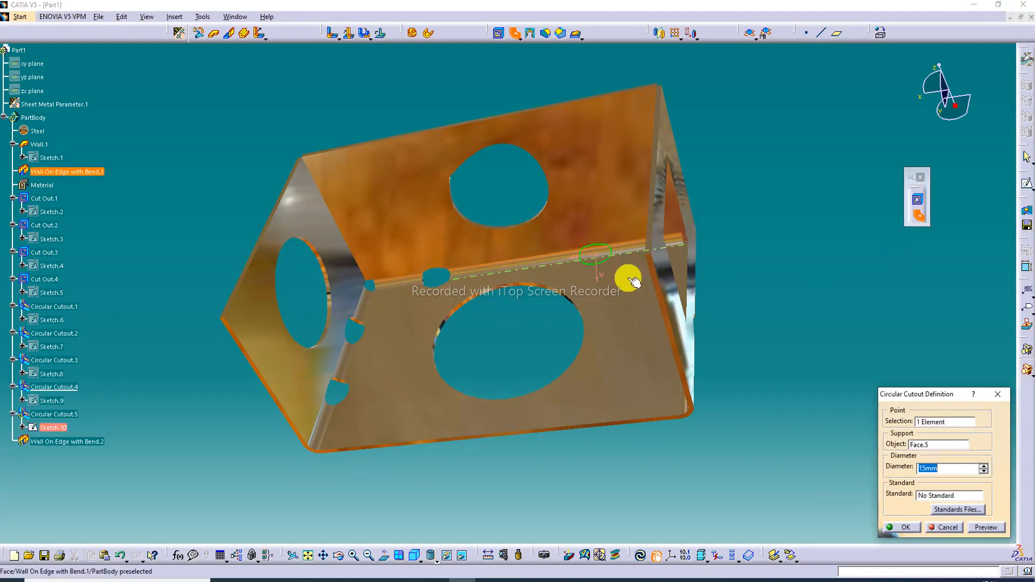
left_click(900, 527)
Add a second 15 mm diameter Circular Cutout on the rectangular-opening wall's bend, between the existing cutout and the back corner.
middle_click_drag(762, 249, 896, 249)
middle_click_drag(397, 209, 585, 241)
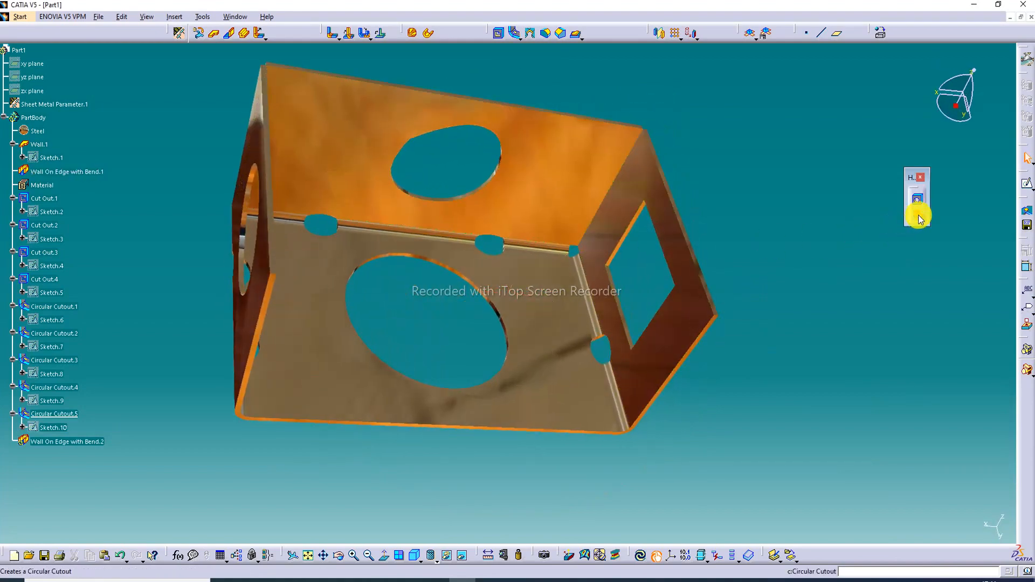
left_click(918, 215)
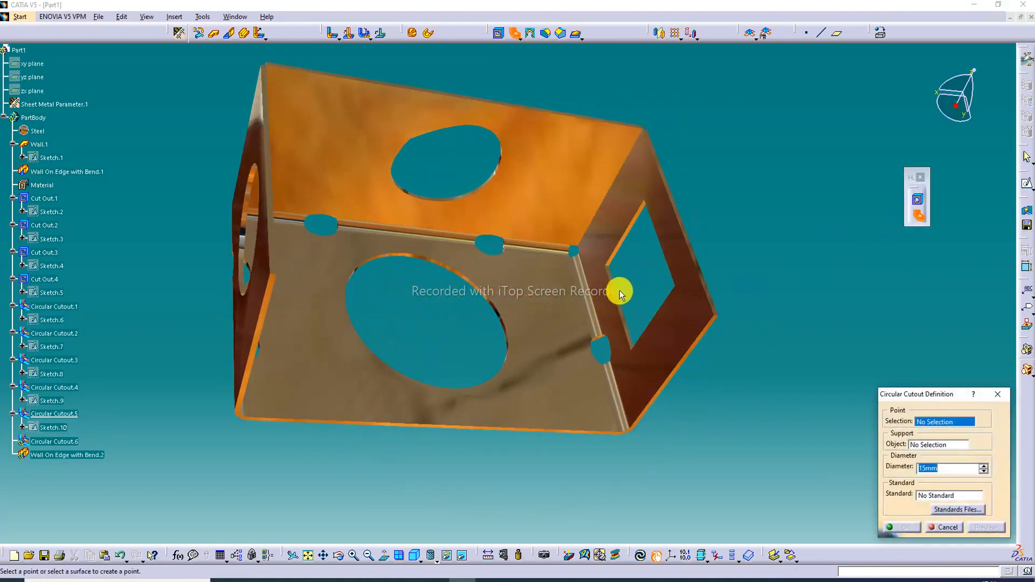
left_click(589, 298)
left_click(903, 528)
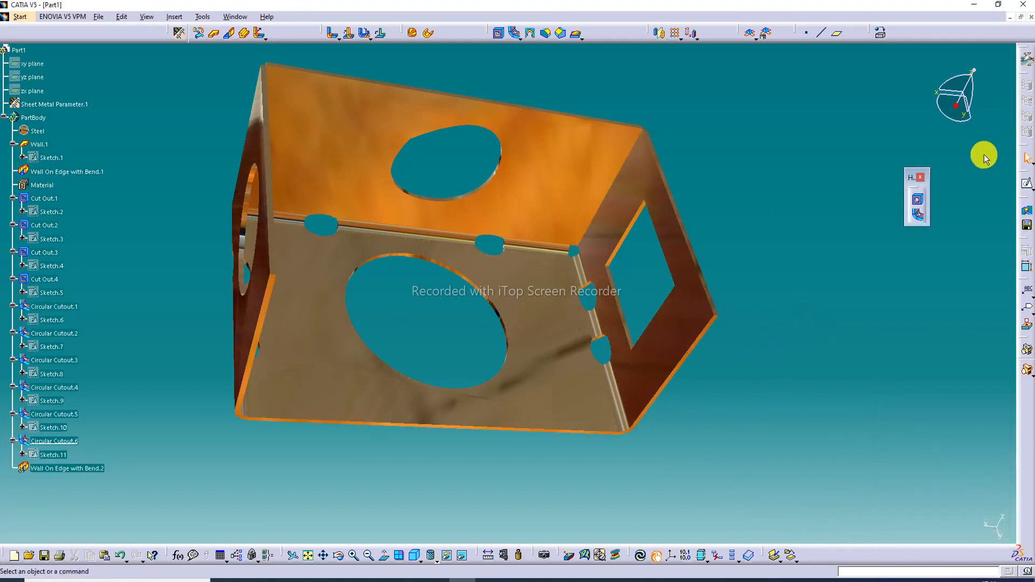
left_click(918, 215)
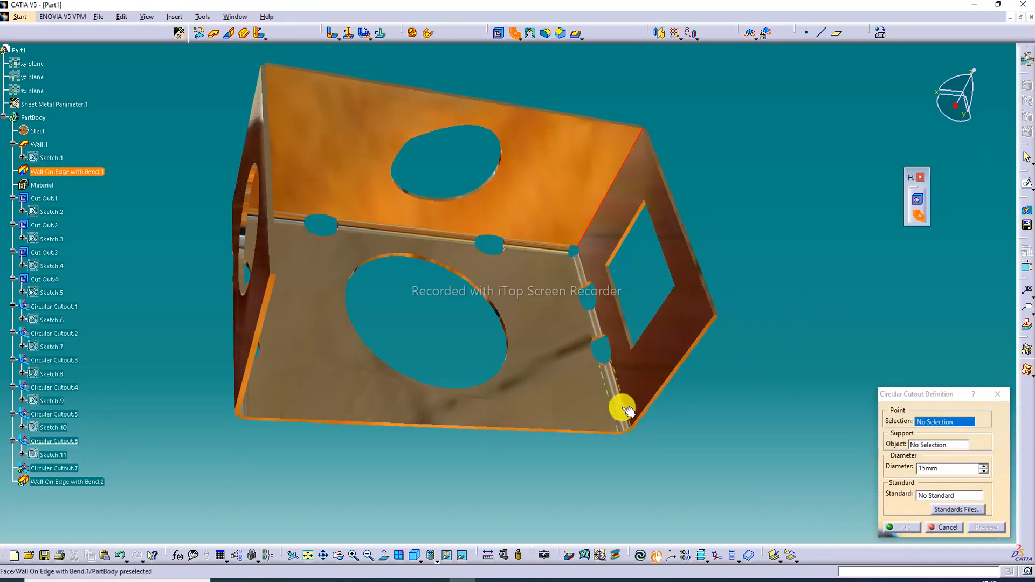
left_click(1008, 397)
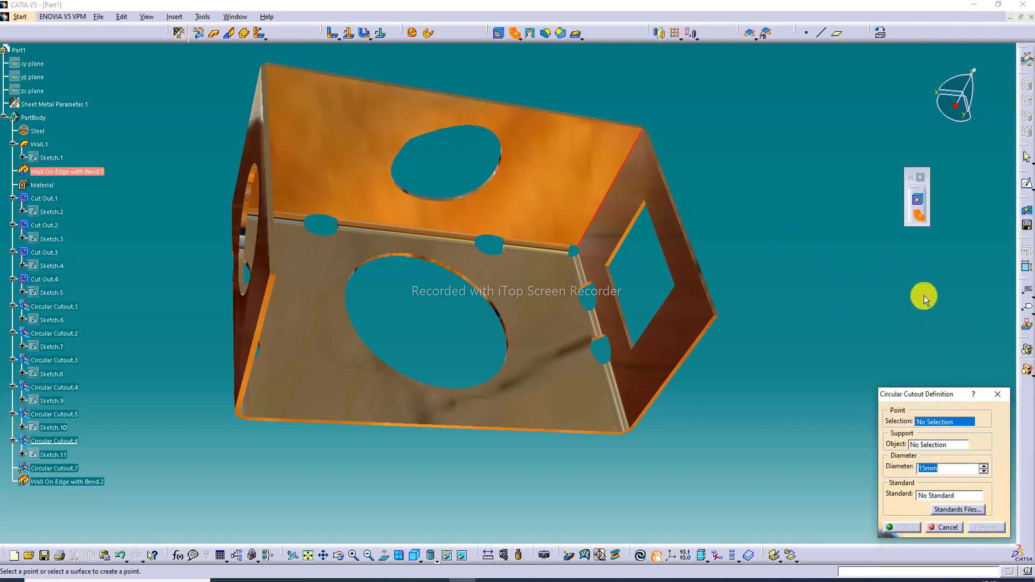
left_click(998, 394)
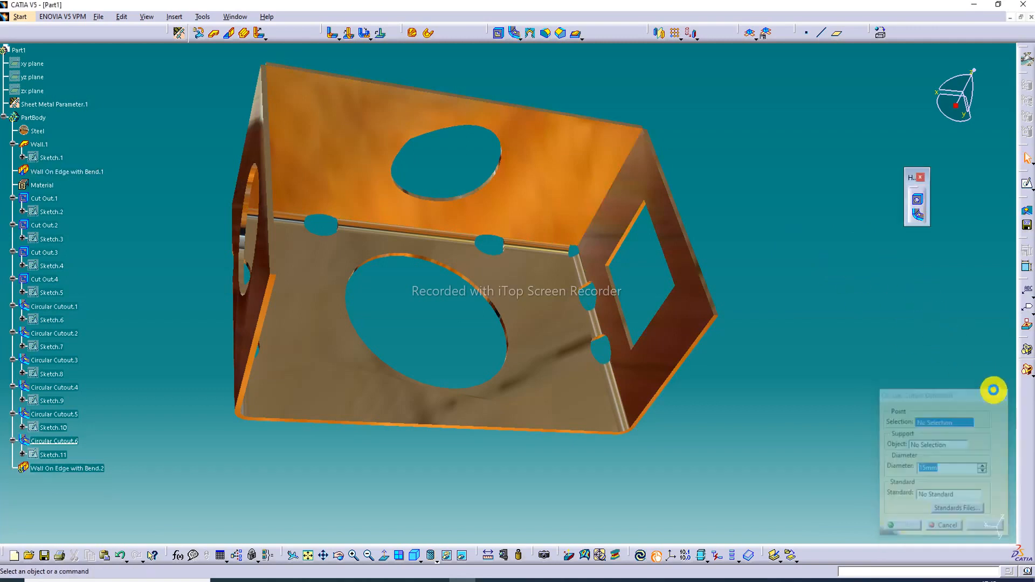
left_click(919, 216)
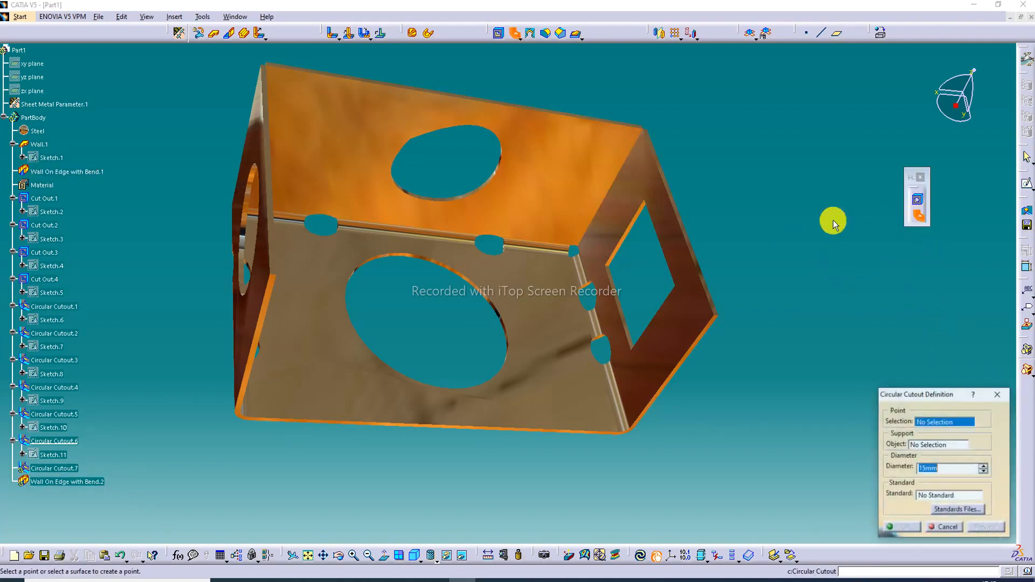
left_click(615, 175)
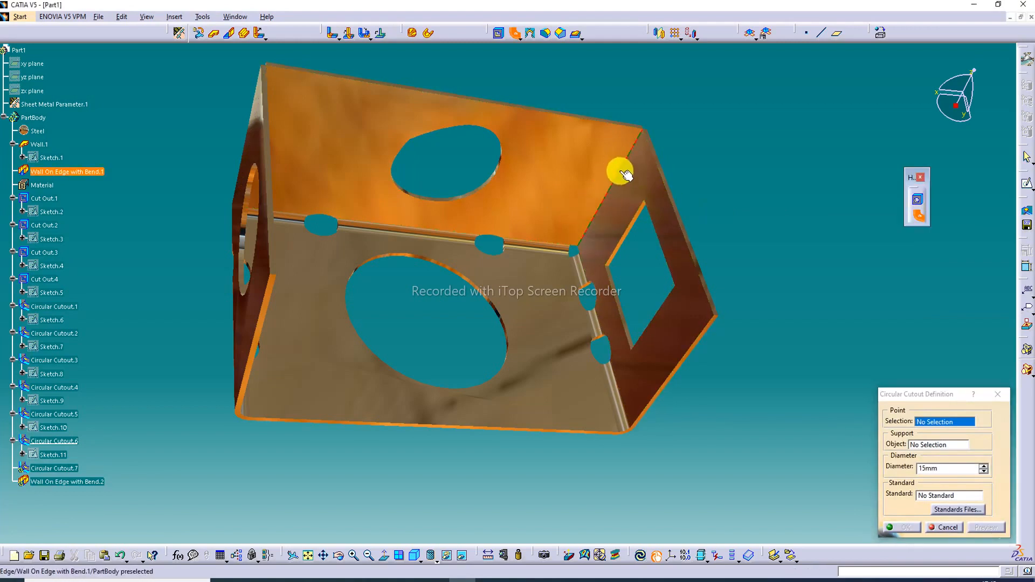
left_click(998, 395)
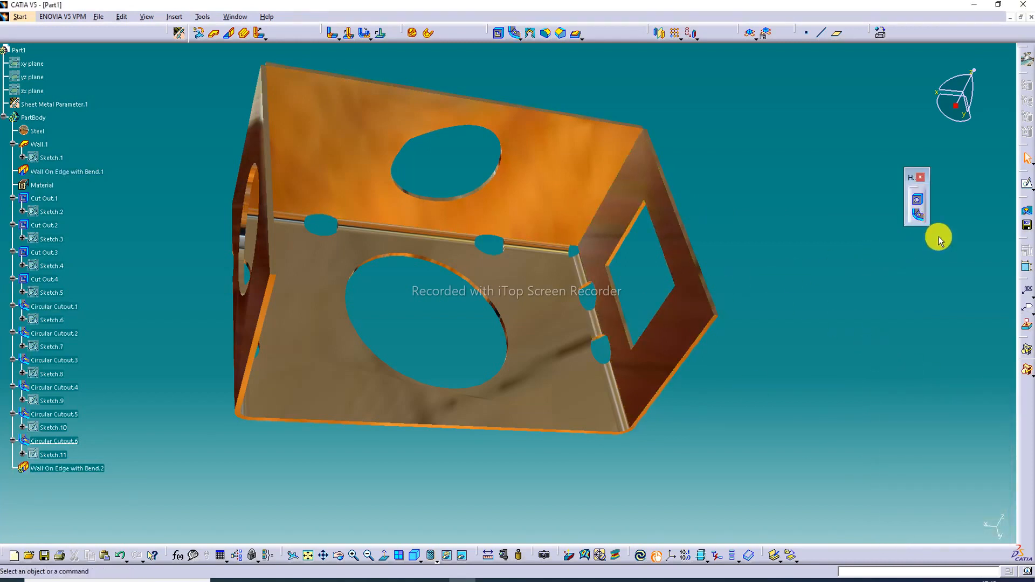
Create a 15 mm diameter Circular Cutout midway between the two existing cutouts on the back wall's bend.
middle_click_drag(758, 257, 669, 237)
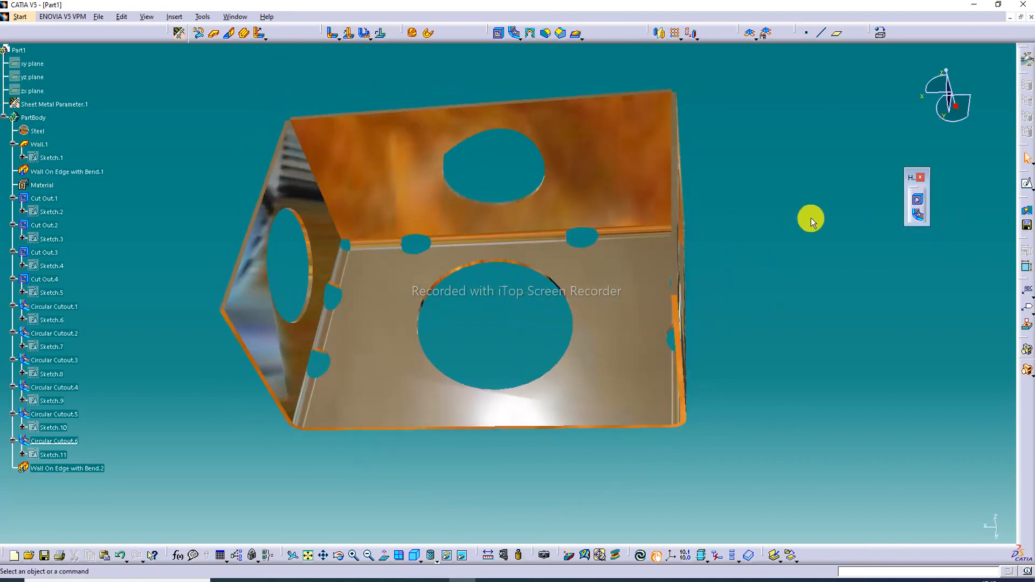
left_click(917, 215)
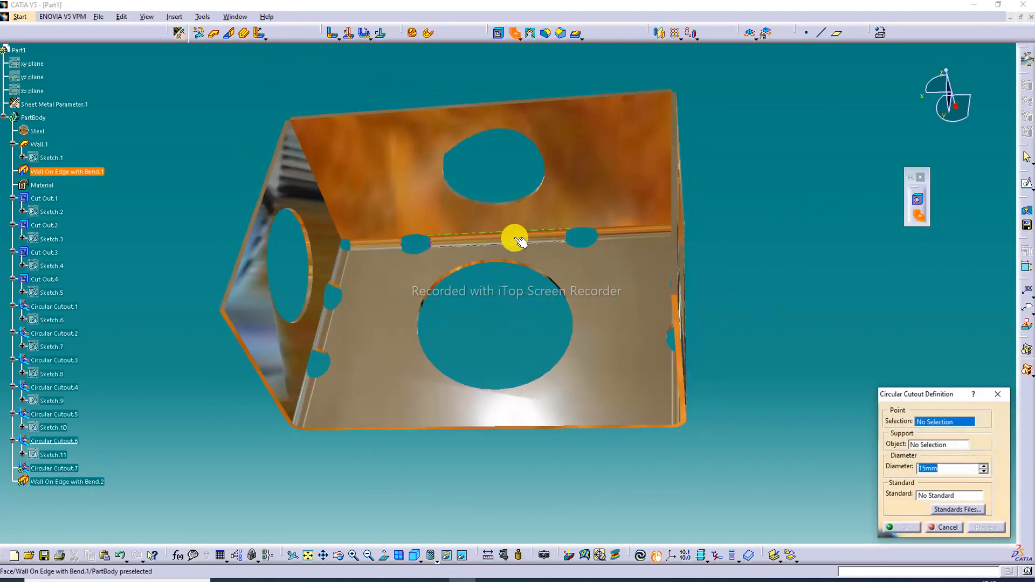
left_click(494, 240)
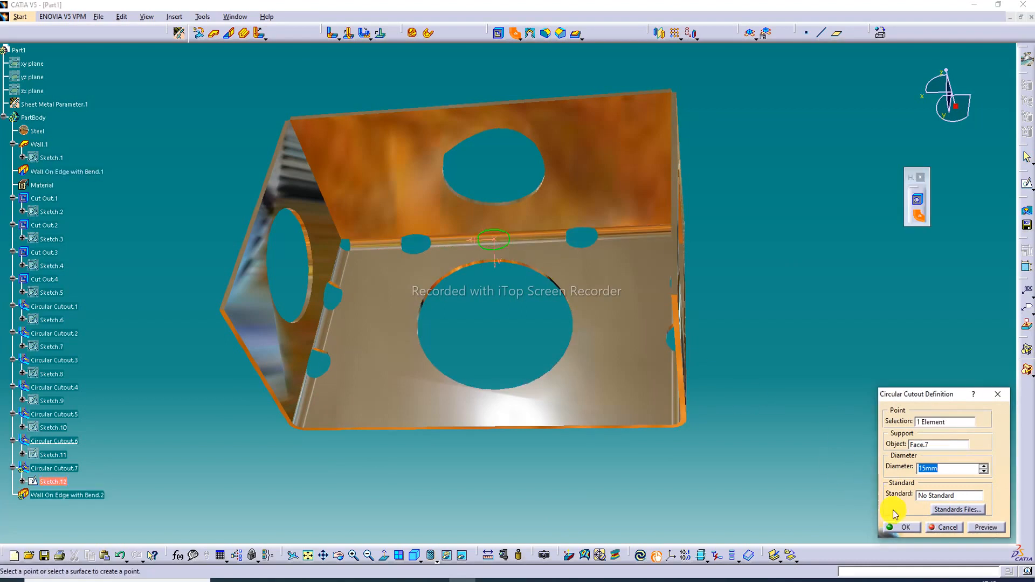
left_click(910, 527)
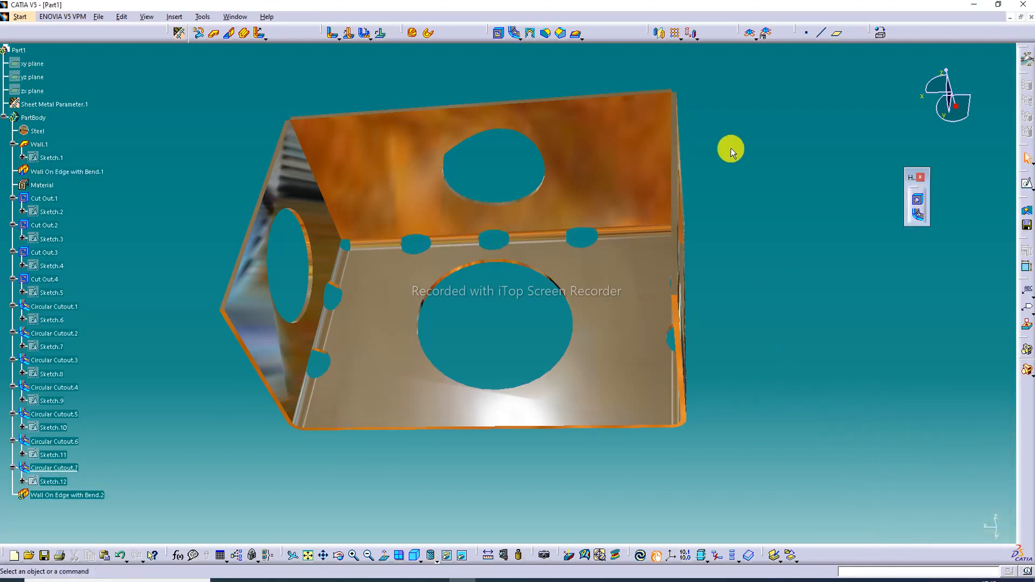
Examine the circular cutouts along the bends in the isometric view, with the floating hole toolbar moved farther from the part.
left_click(414, 554)
middle_click_drag(551, 411, 622, 377)
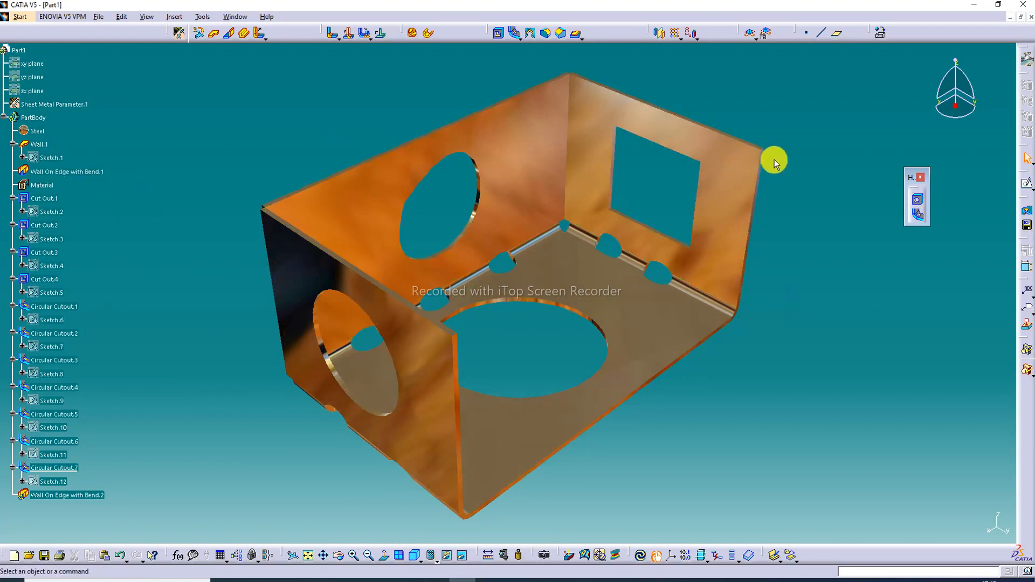
middle_click_drag(739, 169, 761, 160)
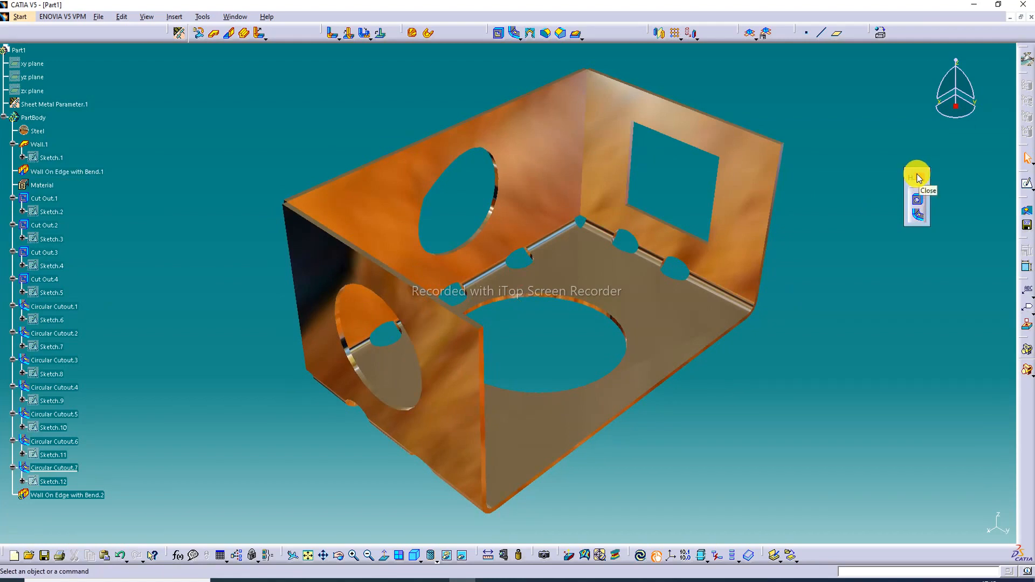
left_click_drag(911, 190, 963, 160)
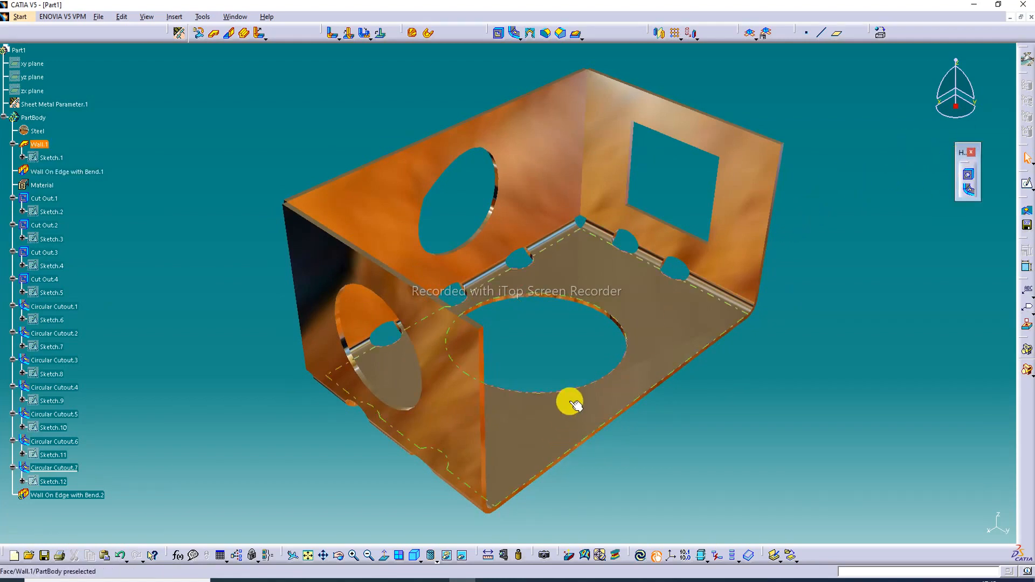
left_click_drag(568, 412, 593, 404)
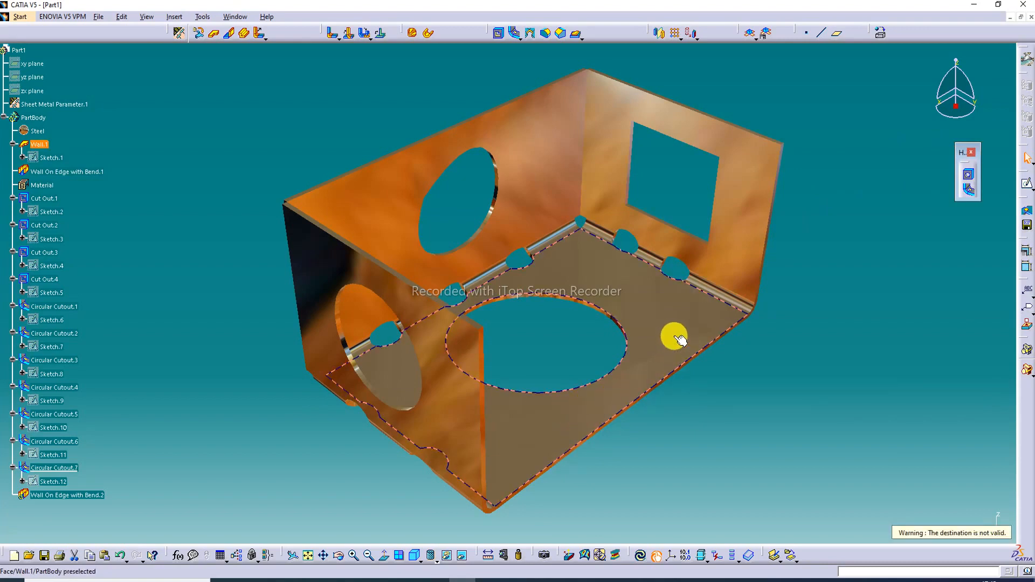
middle_click_drag(677, 337, 665, 345)
left_click(778, 341)
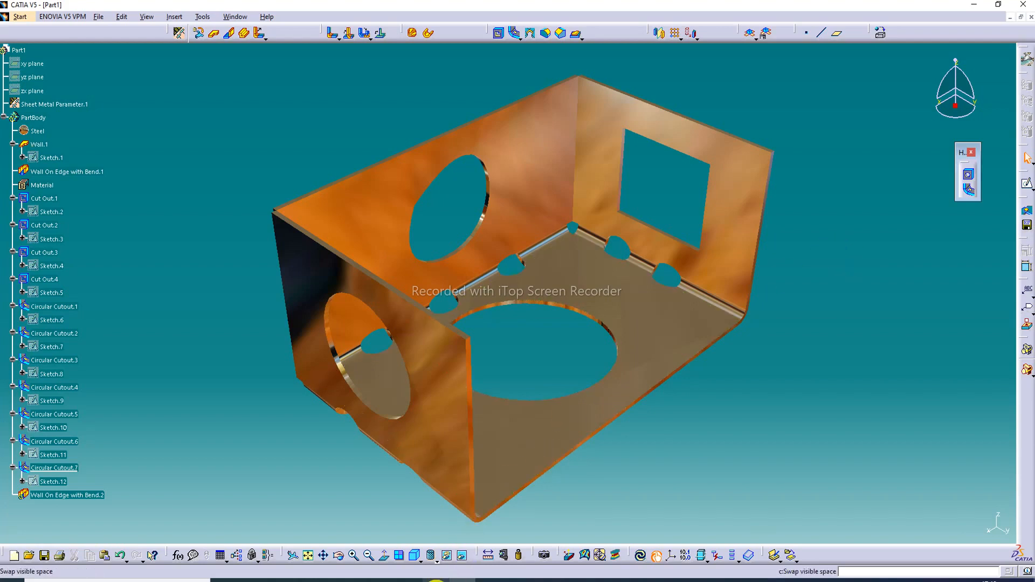
left_click(436, 581)
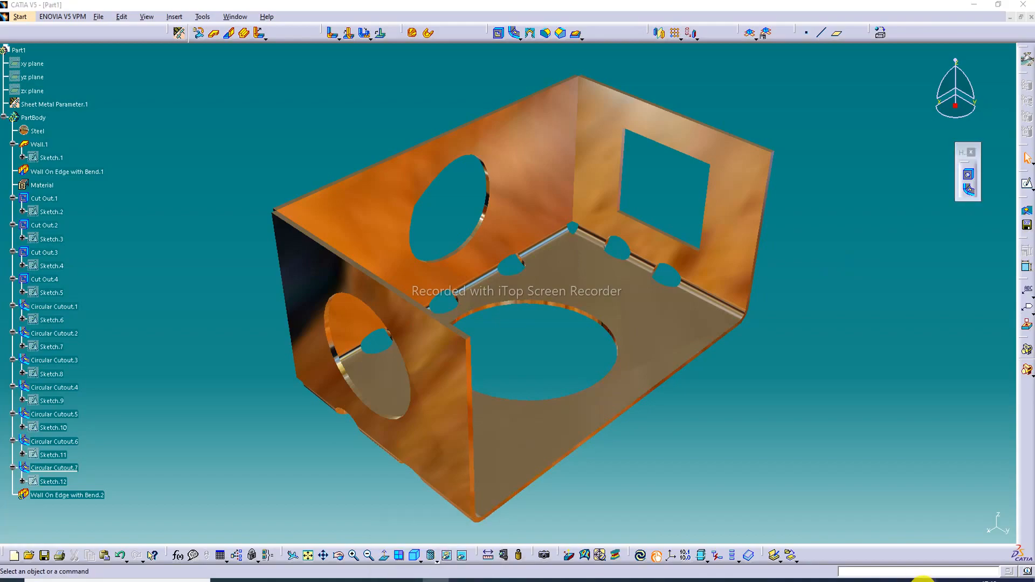
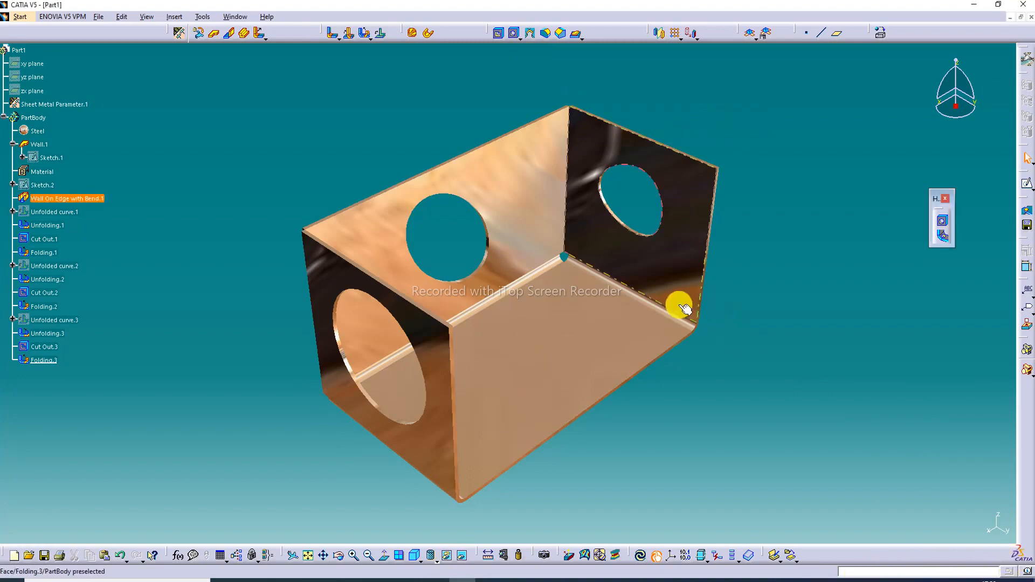
Switch to the browser to read the lecture page's topic list, and return to the CATIA part.
mouse_move(440, 581)
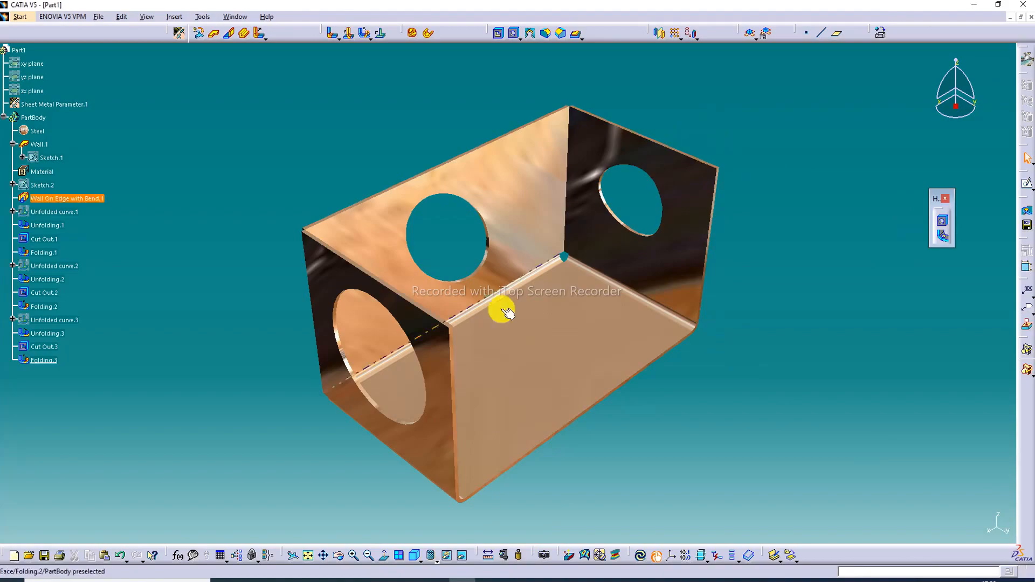
left_click(304, 580)
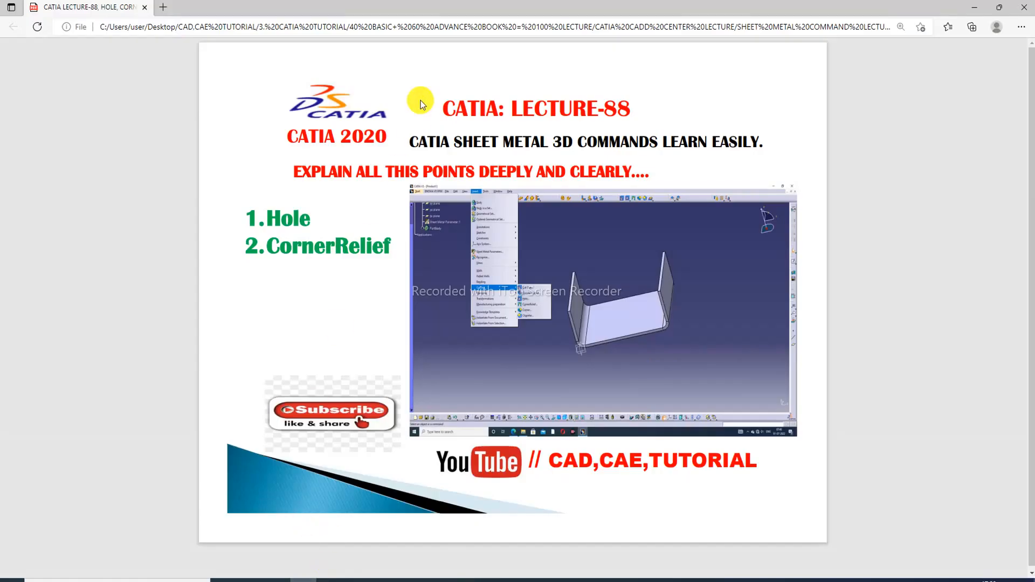
left_click(305, 580)
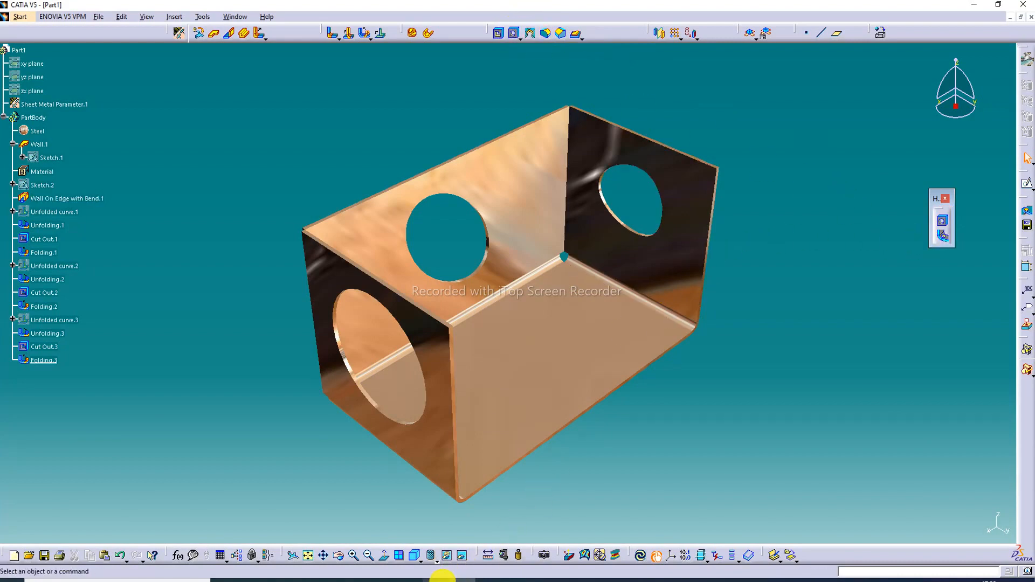
left_click(439, 581)
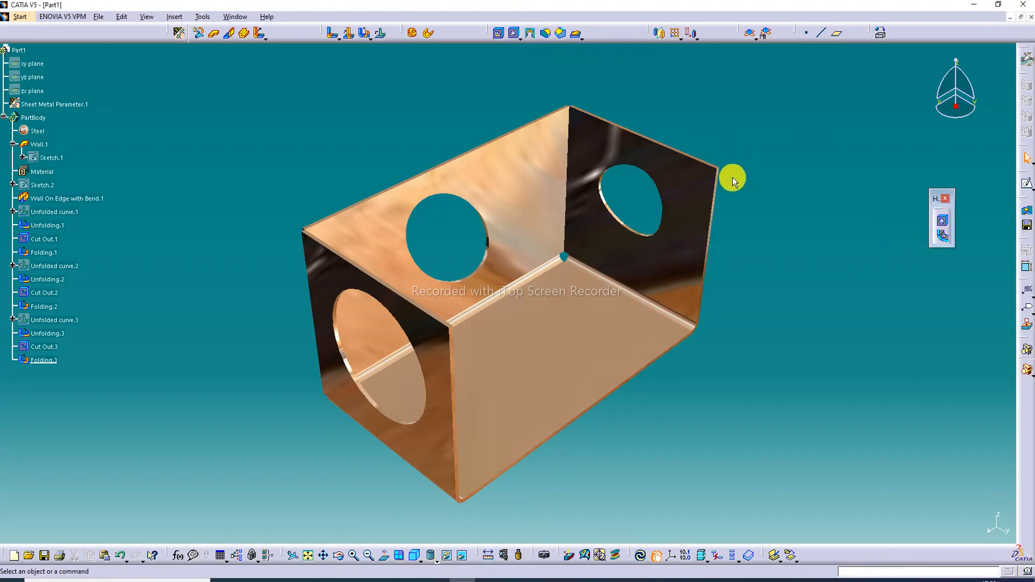
Start a Hole with Blind extension on the base wall, near the end wall with the larger circular cutout.
left_click(947, 225)
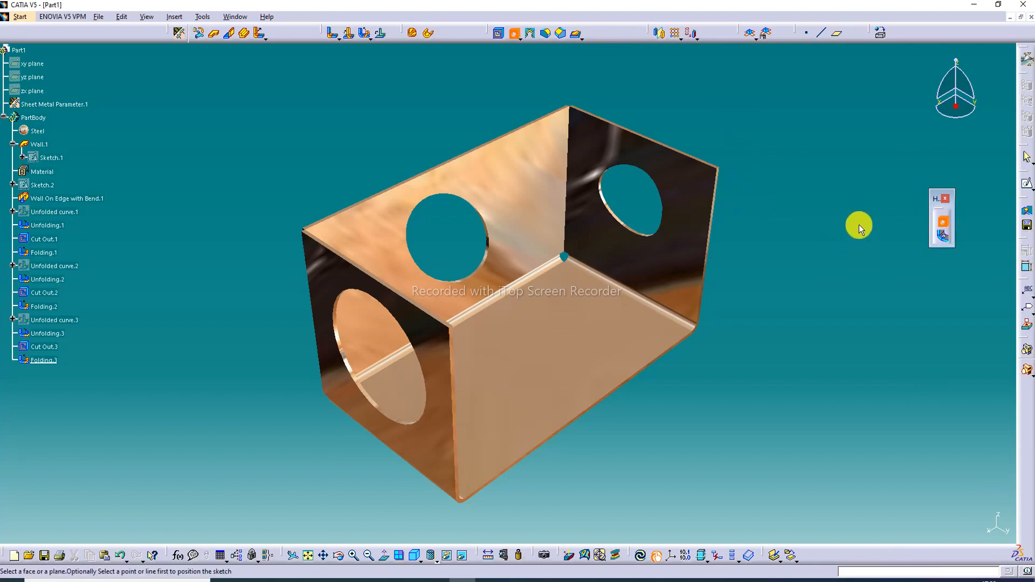
middle_click_drag(701, 237, 601, 286)
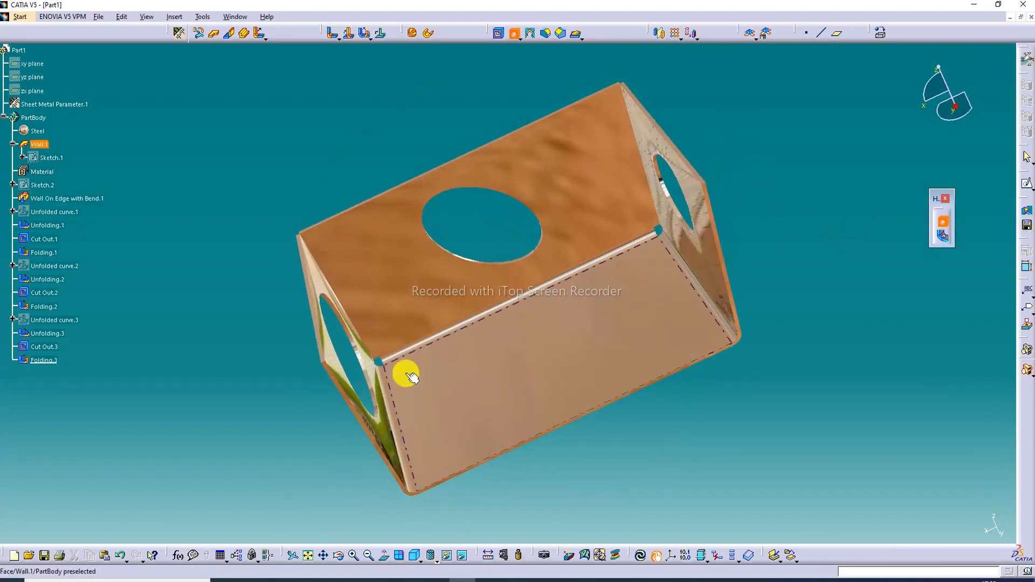
left_click(487, 381)
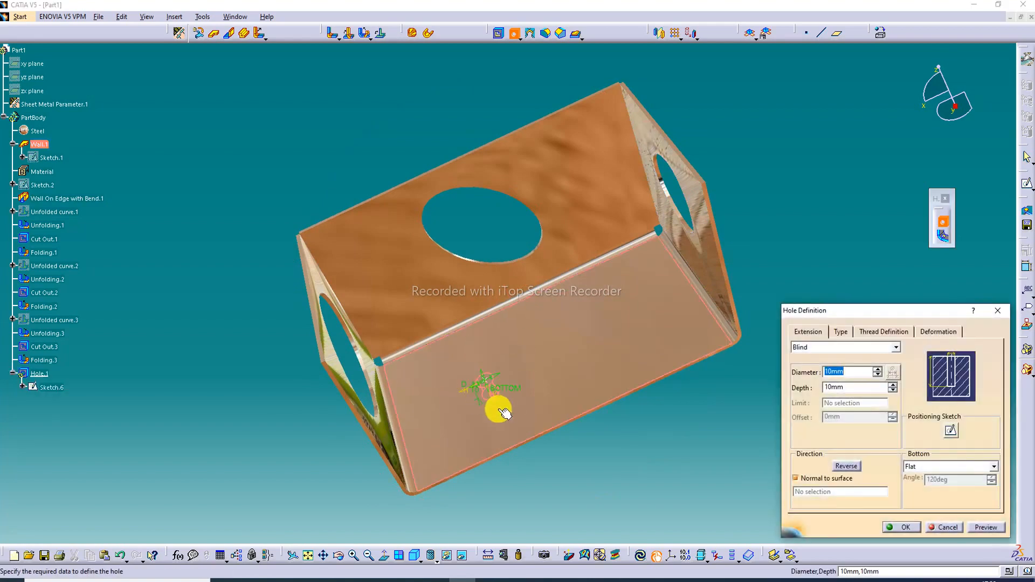
left_click(857, 348)
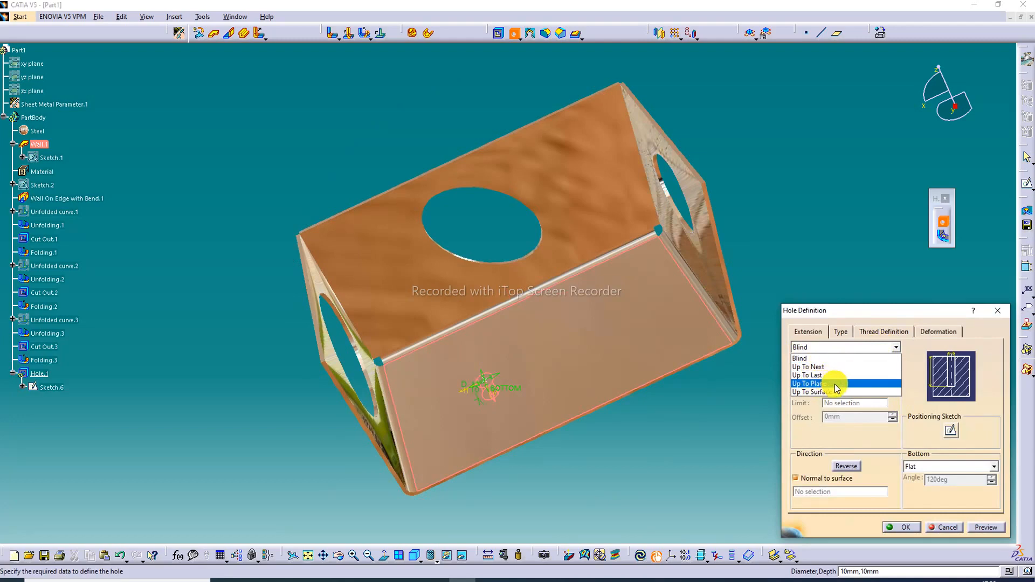
left_click(844, 349)
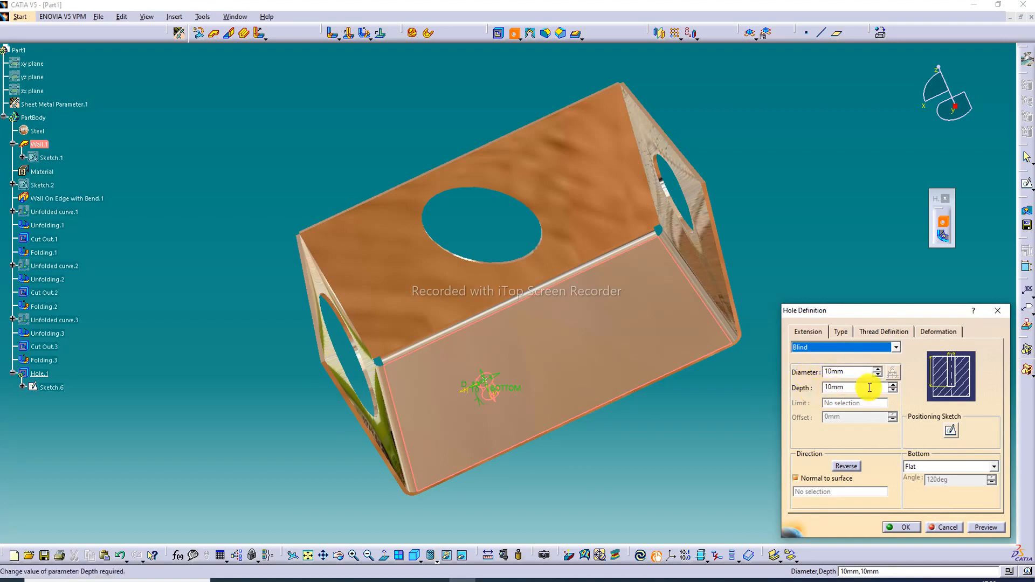
Set the base wall hole's diameter to 21 mm and its depth to 17 mm, and create the hole.
left_click(878, 371)
left_click(878, 371)
left_click(878, 372)
left_click(878, 371)
left_click(893, 385)
left_click(893, 385)
left_click(894, 385)
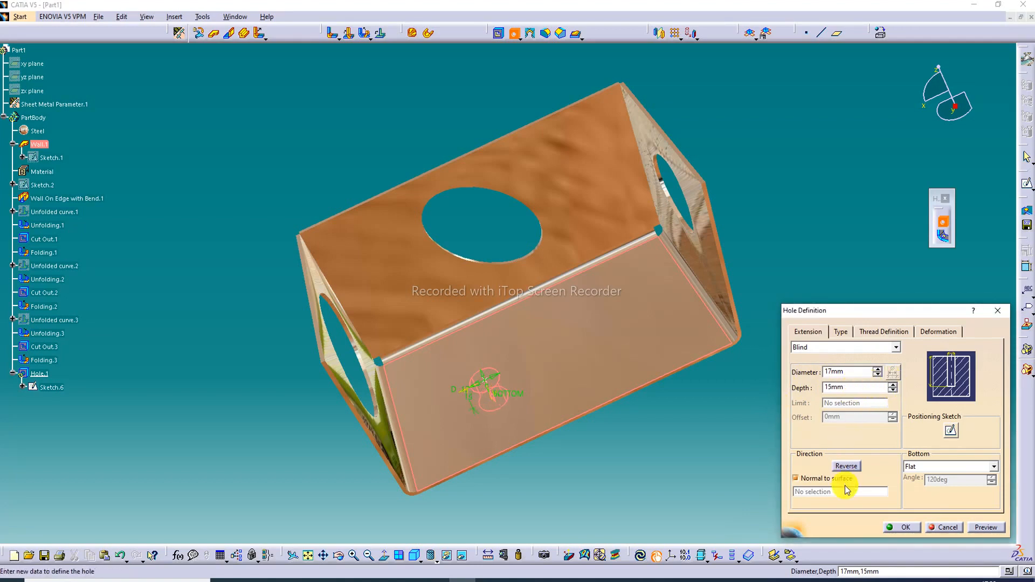
left_click(848, 467)
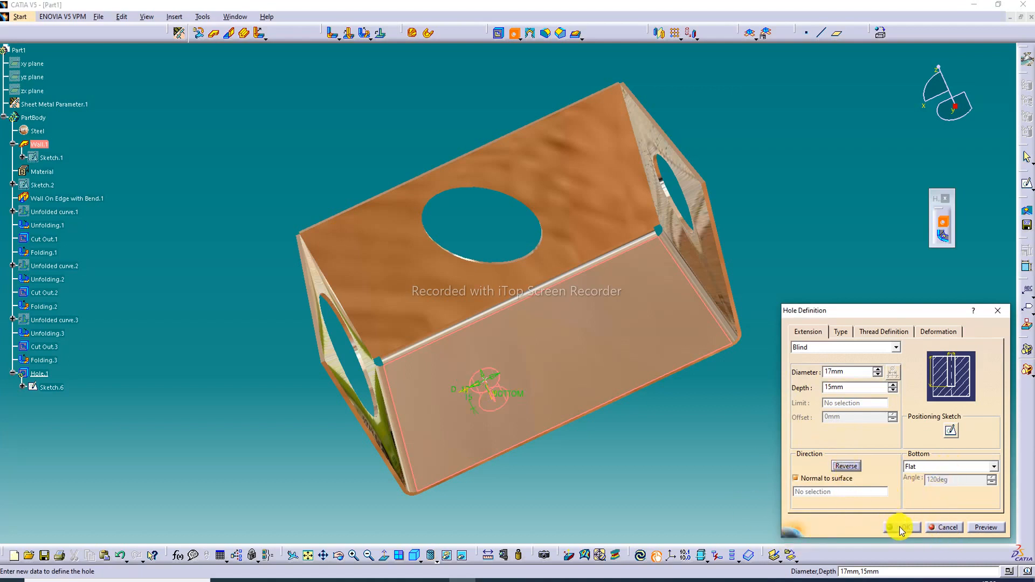
left_click(878, 370)
left_click(878, 369)
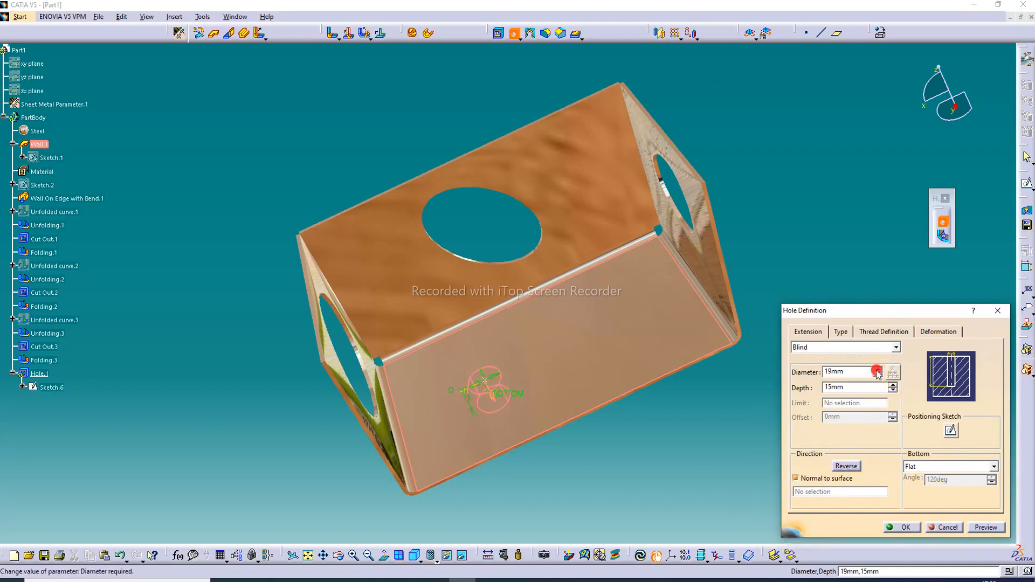
left_click(894, 384)
left_click(893, 384)
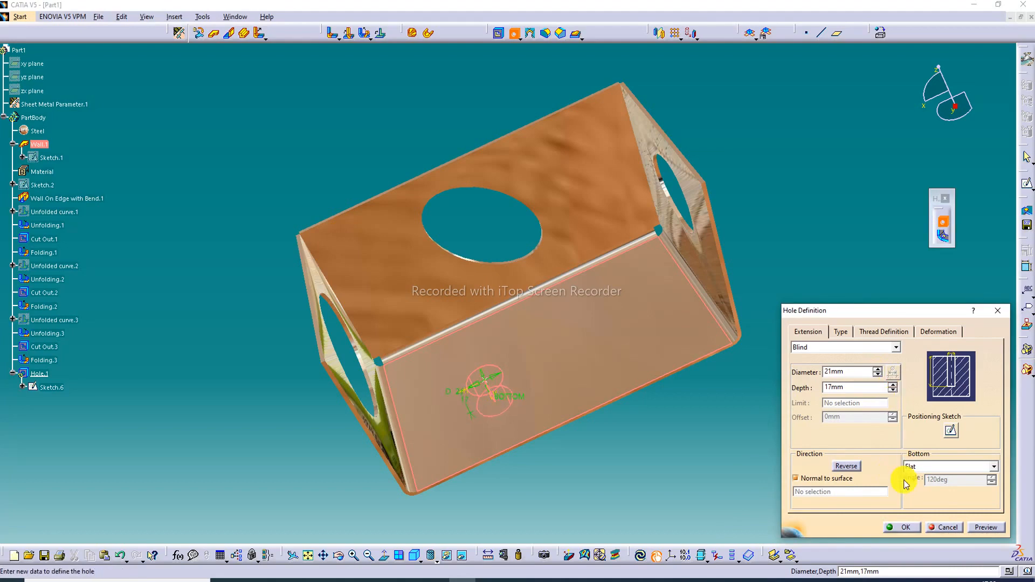
left_click(905, 527)
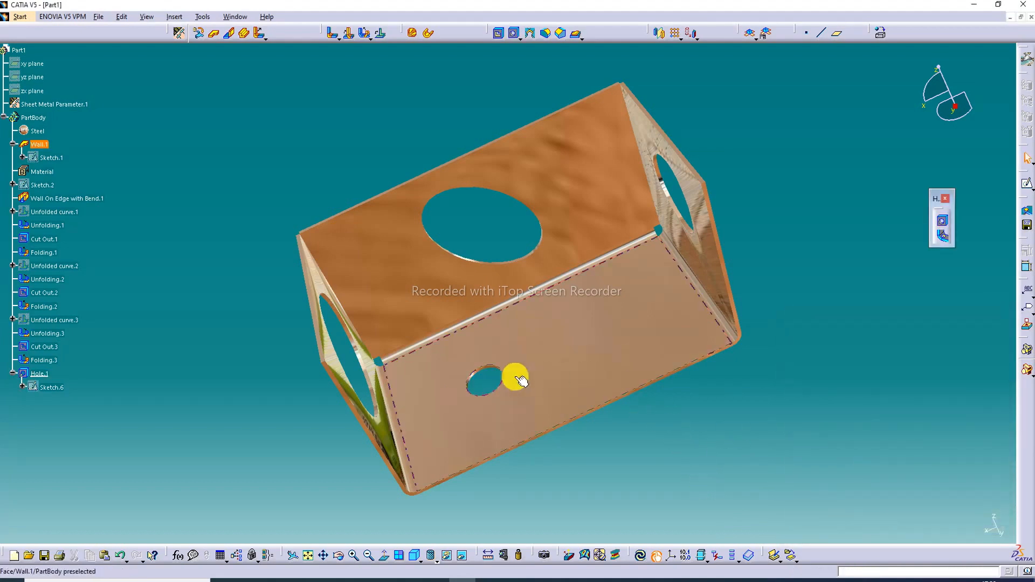
Add a 21 mm diameter, 17 mm deep hole in the long wall's upper corner nearest the end wall with the smaller cutout.
left_click(948, 221)
left_click(578, 158)
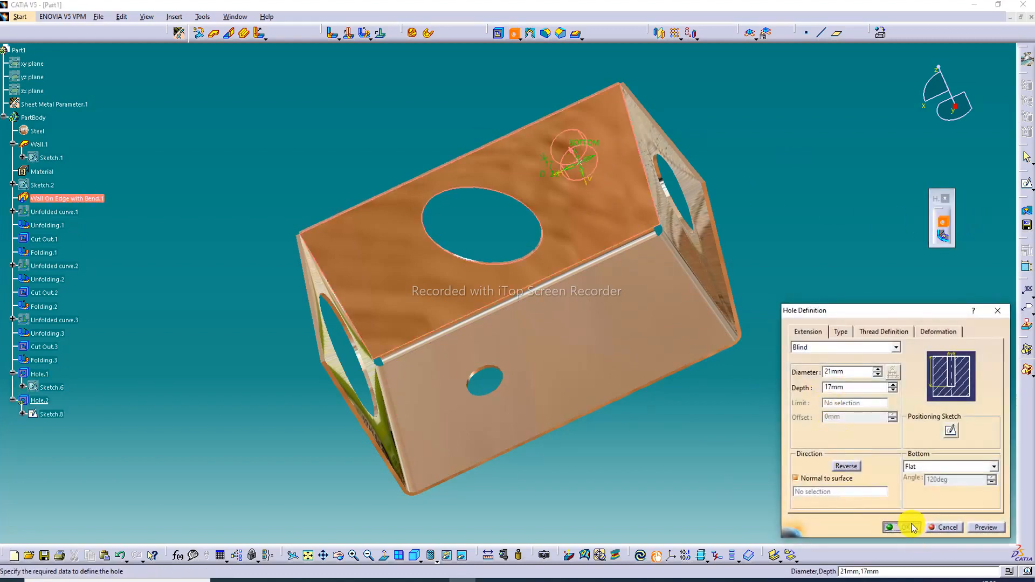
left_click(899, 528)
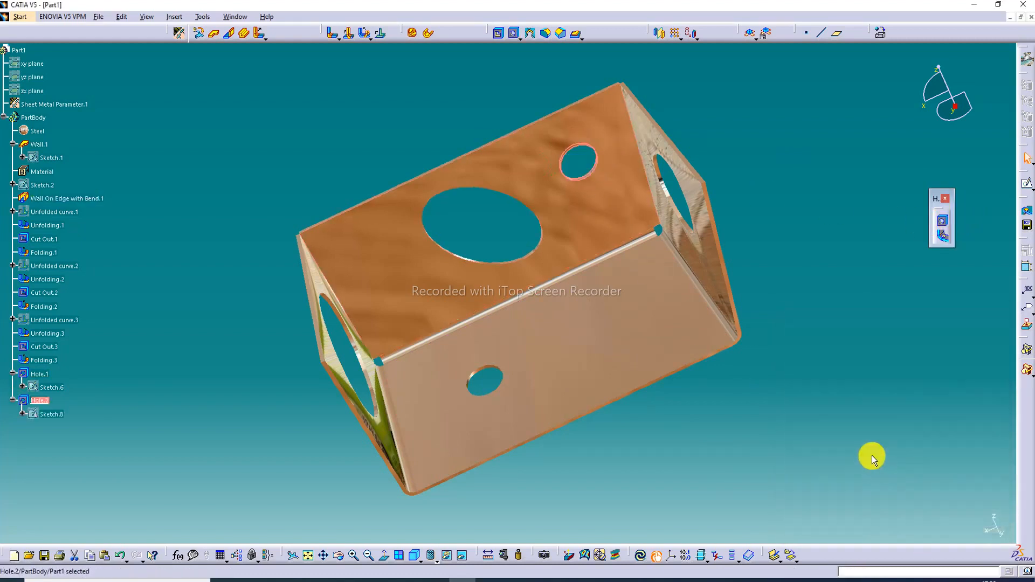
left_click(945, 224)
middle_click_drag(786, 335, 454, 342)
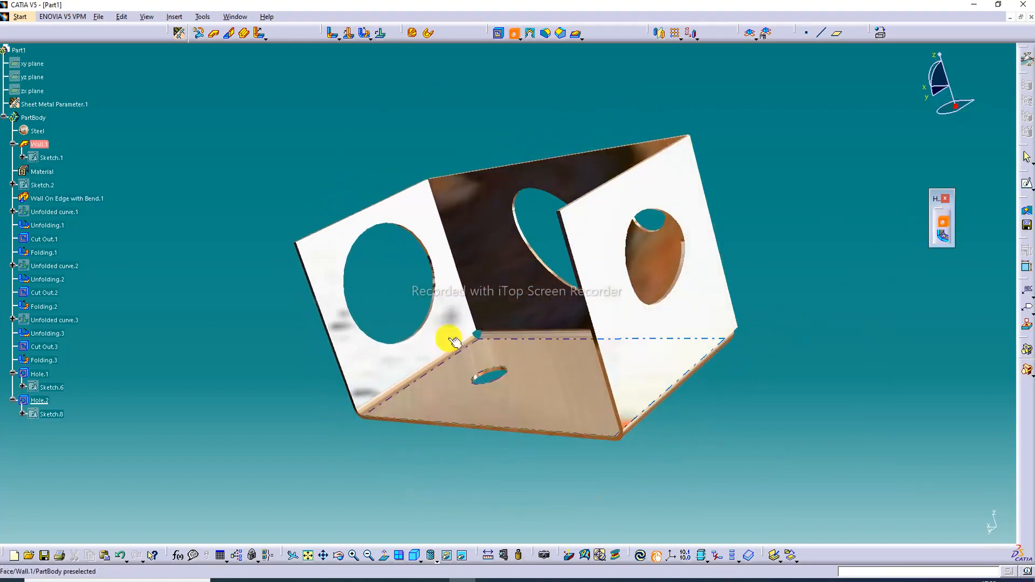
left_click(321, 253)
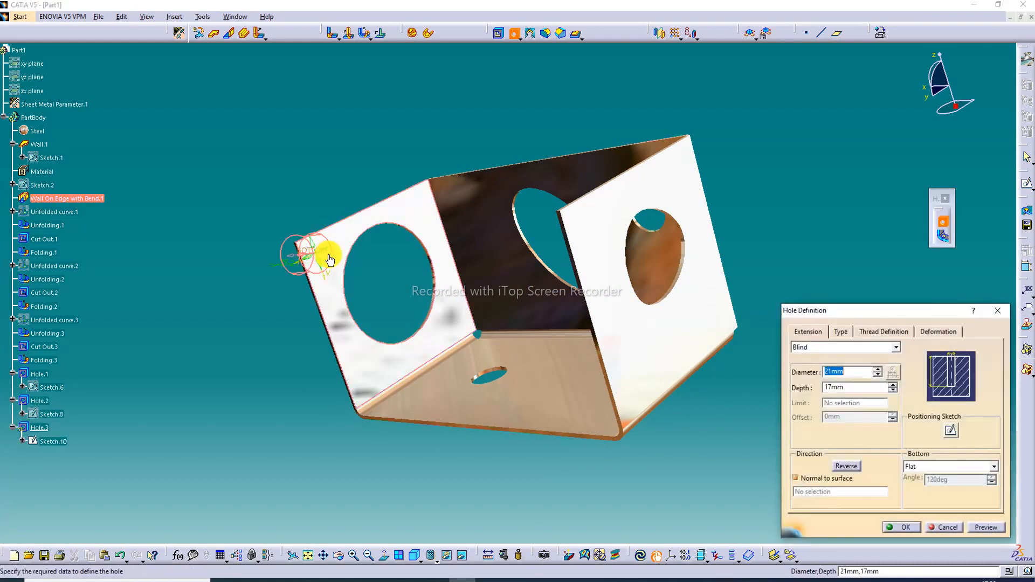
left_click(998, 312)
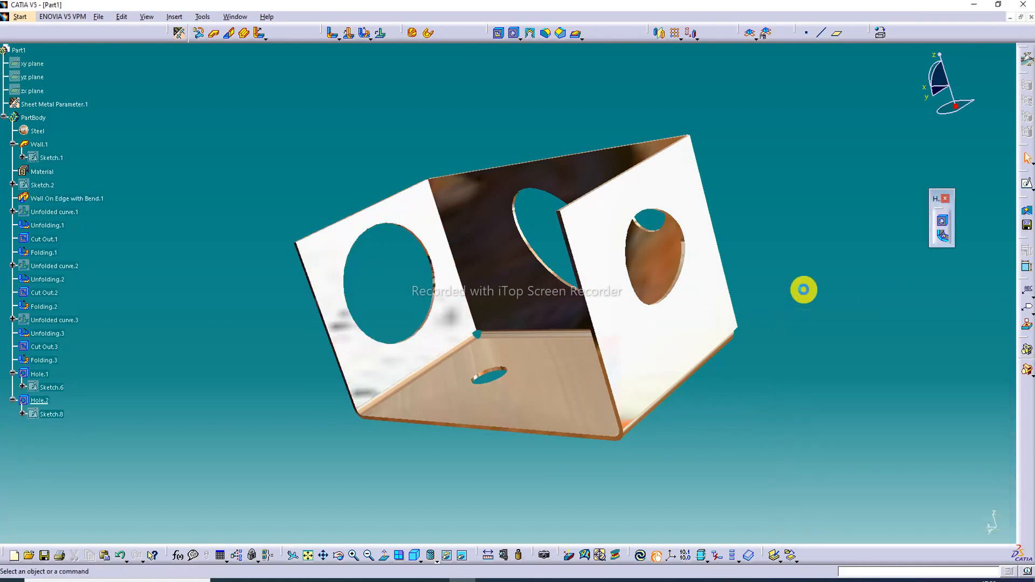
Add a 21 mm diameter, 17 mm deep hole to the smaller-cutout end wall, between the bend and the free side edge.
left_click(944, 222)
middle_click_drag(404, 434, 619, 155)
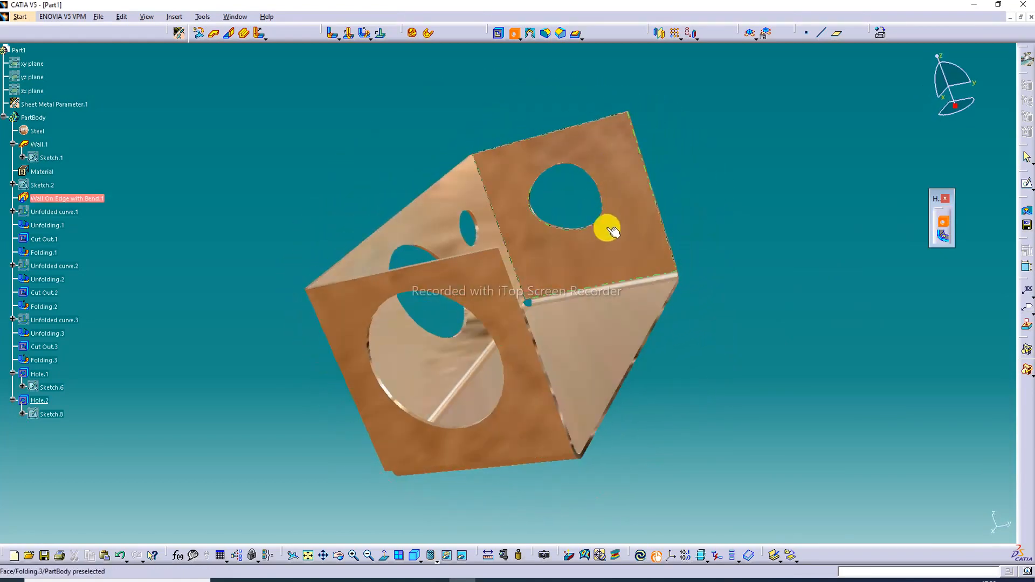
left_click(619, 250)
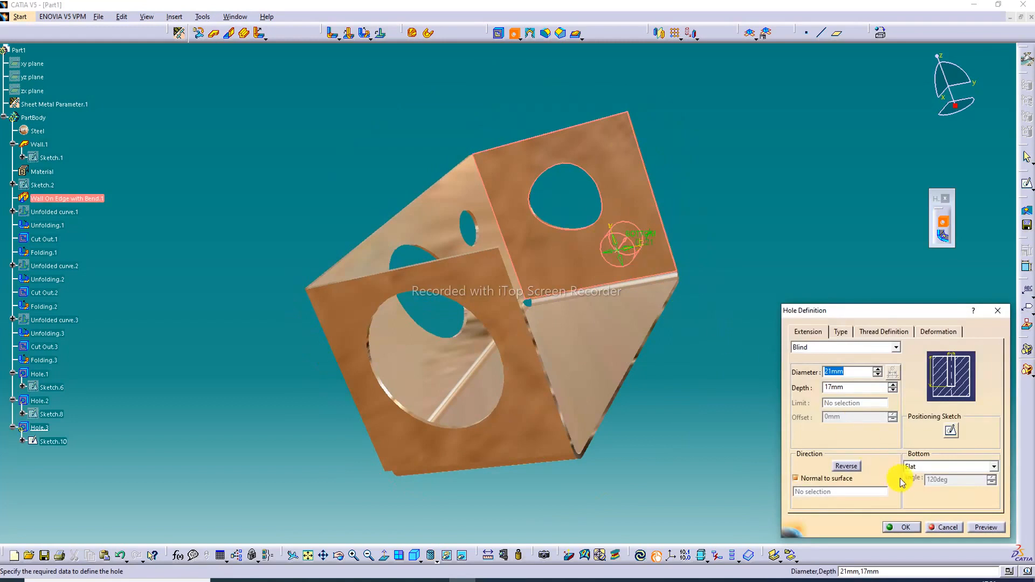
left_click(911, 528)
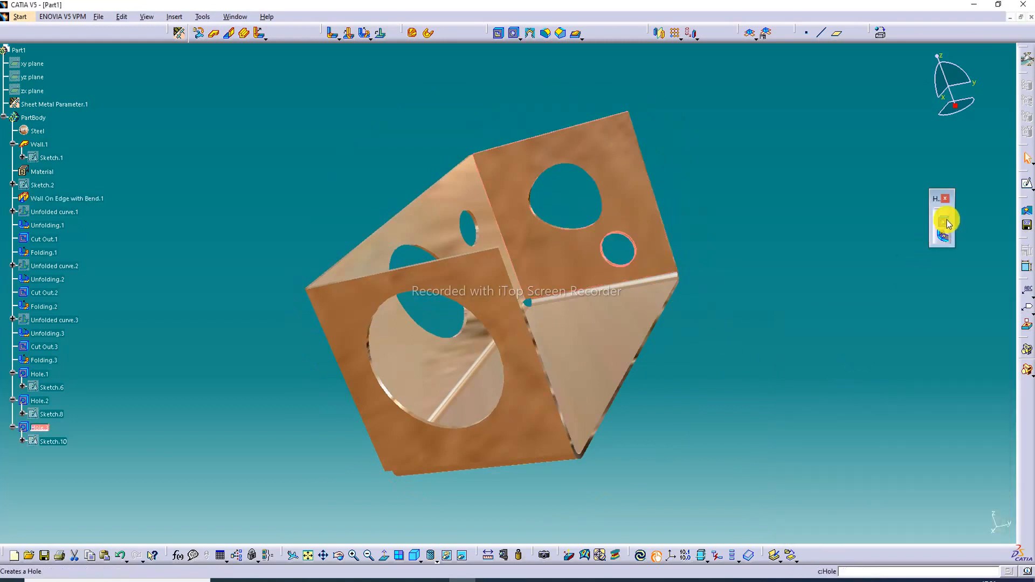
Create another 21 mm hole in the same end wall's upper free corner, shifted slightly inward from the edges.
left_click(944, 222)
left_click(609, 142)
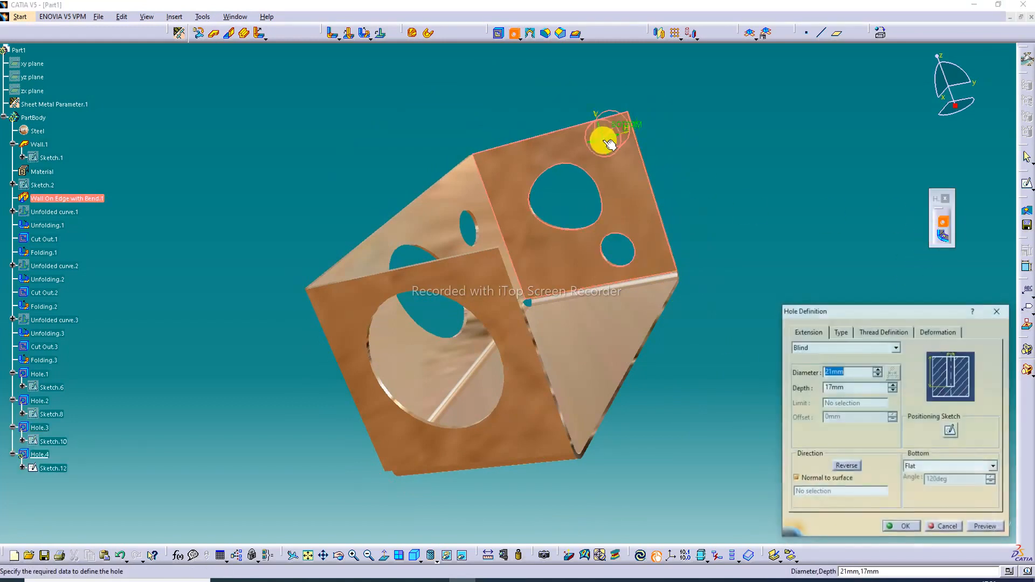
left_click(604, 138)
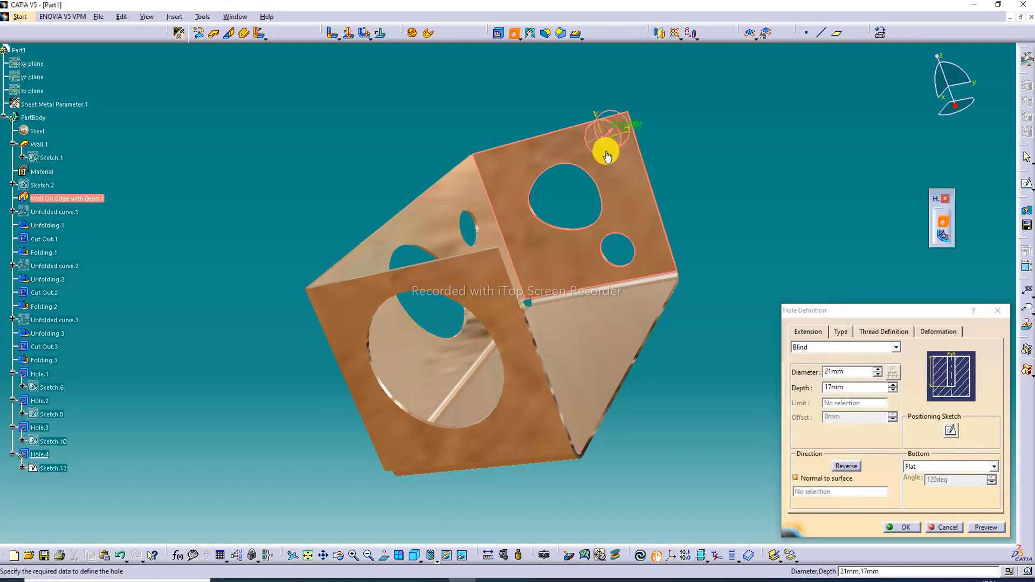
left_click_drag(606, 156, 604, 168)
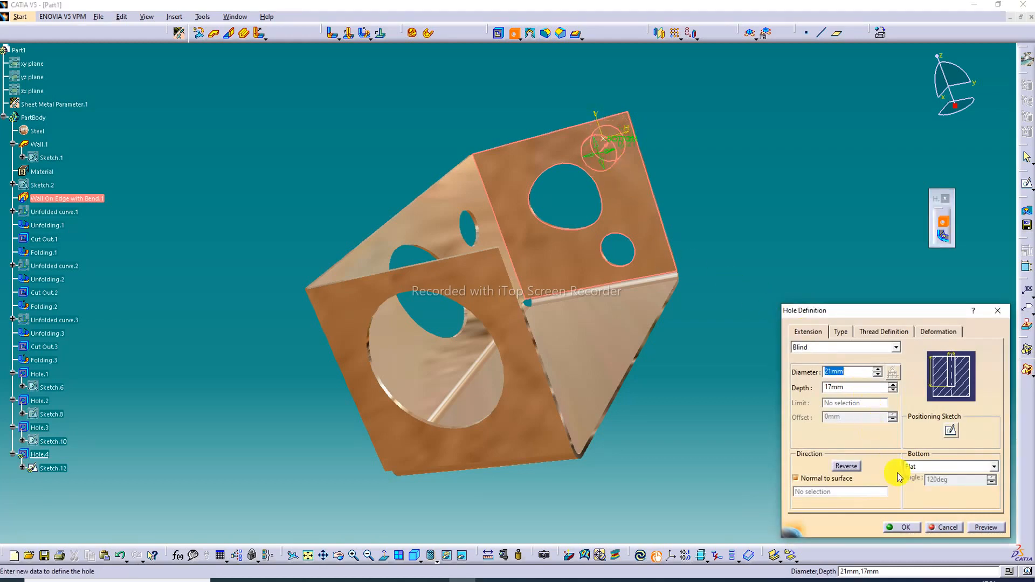
left_click(900, 527)
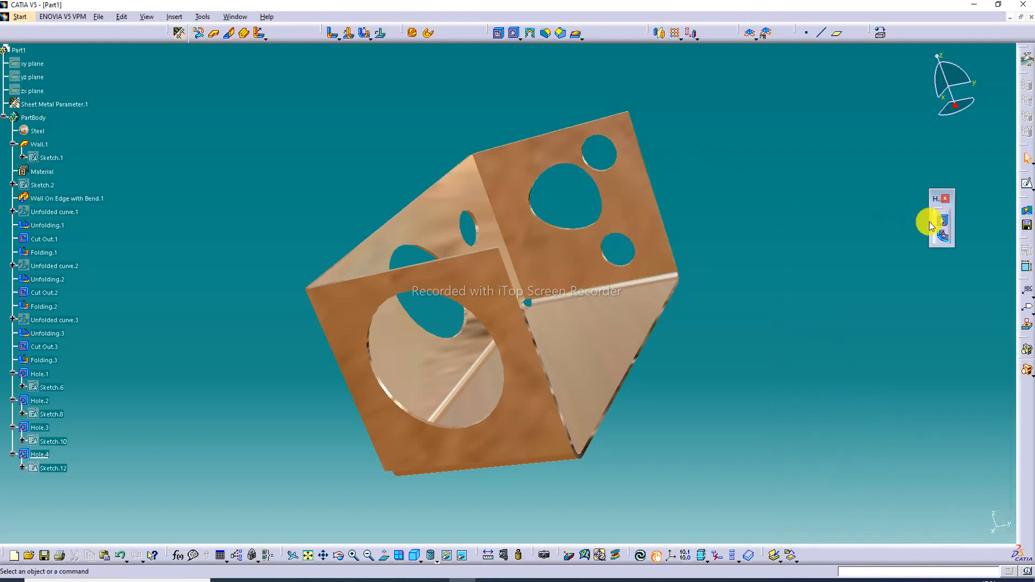
Add a third 21 mm diameter, 17 mm deep hole in that end wall's upper corner beside the long wall.
left_click(944, 223)
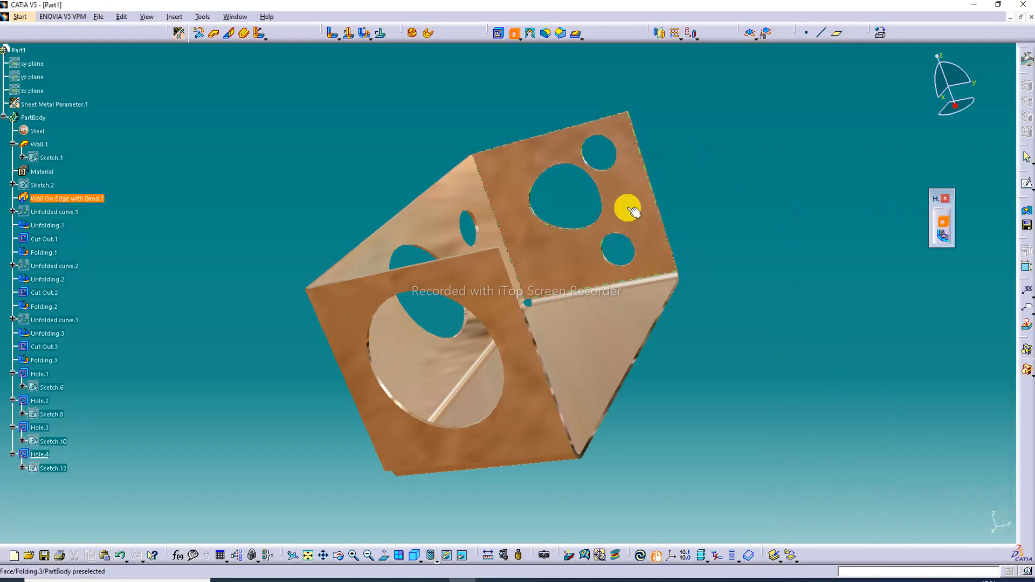
left_click(502, 177)
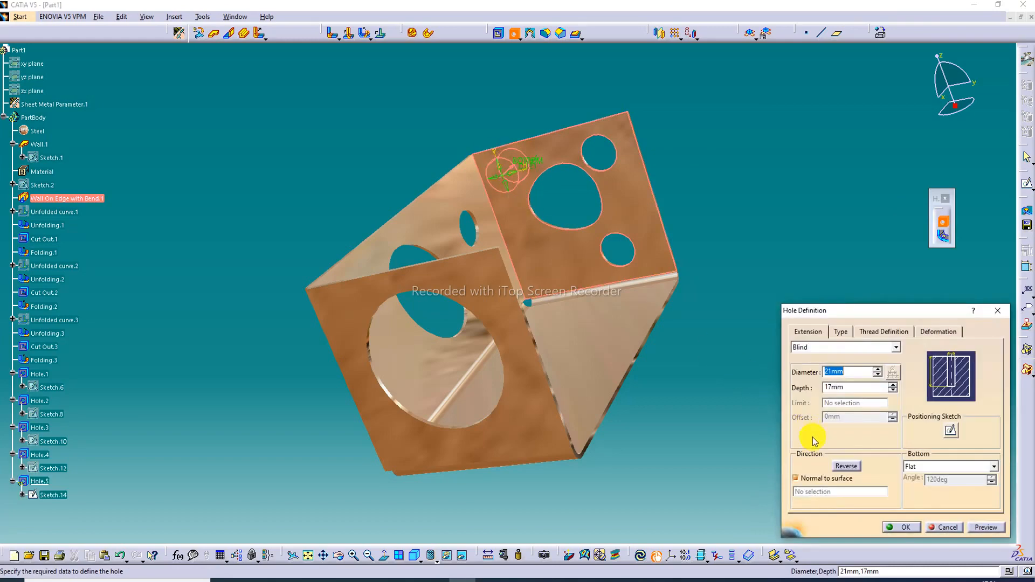
left_click(903, 532)
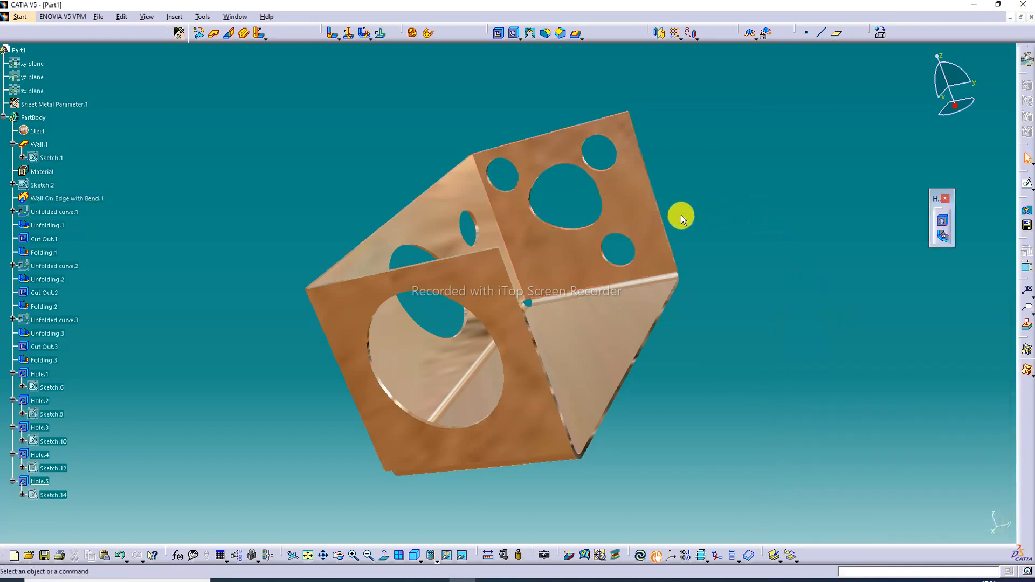
Create a 21 mm diameter, 17 mm deep hole in the long wall's upper corner nearest the end wall with the larger cutout.
middle_click_drag(638, 232, 404, 342)
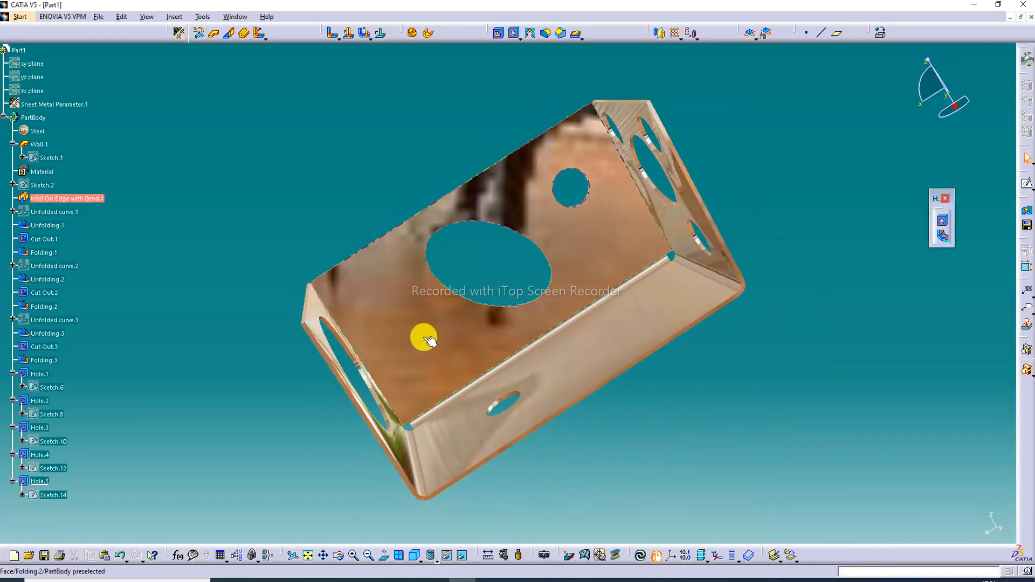
left_click(940, 219)
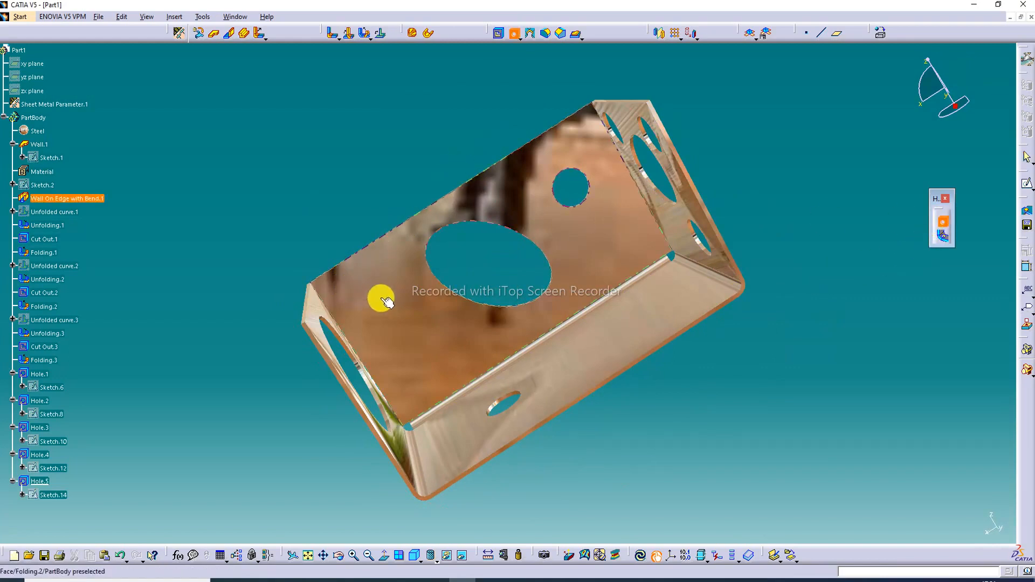
left_click(370, 287)
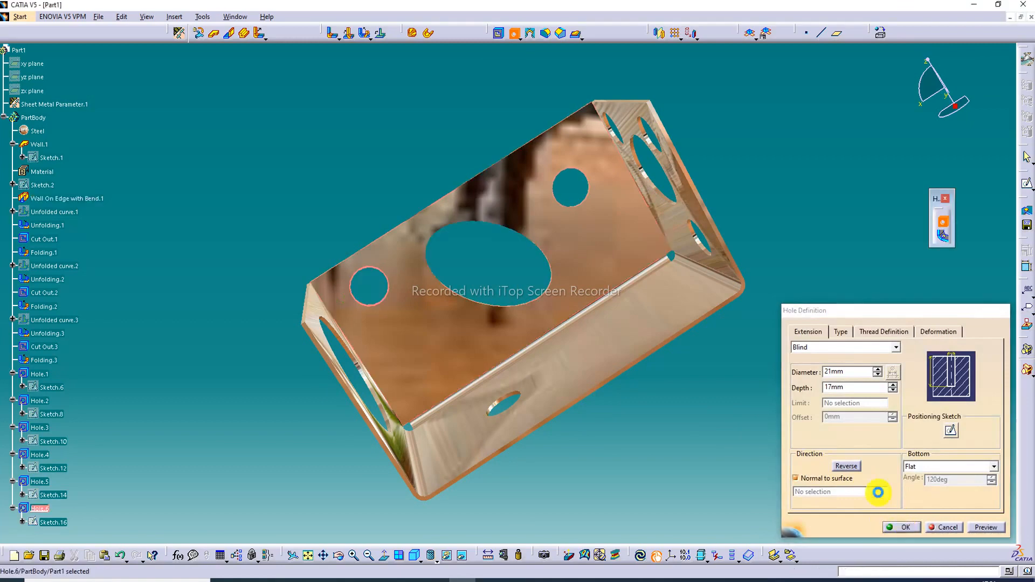
left_click(902, 528)
Add two 21 mm diameter, 17 mm deep holes in the long wall's lower corners, one on each side of its large cutout.
left_click(945, 219)
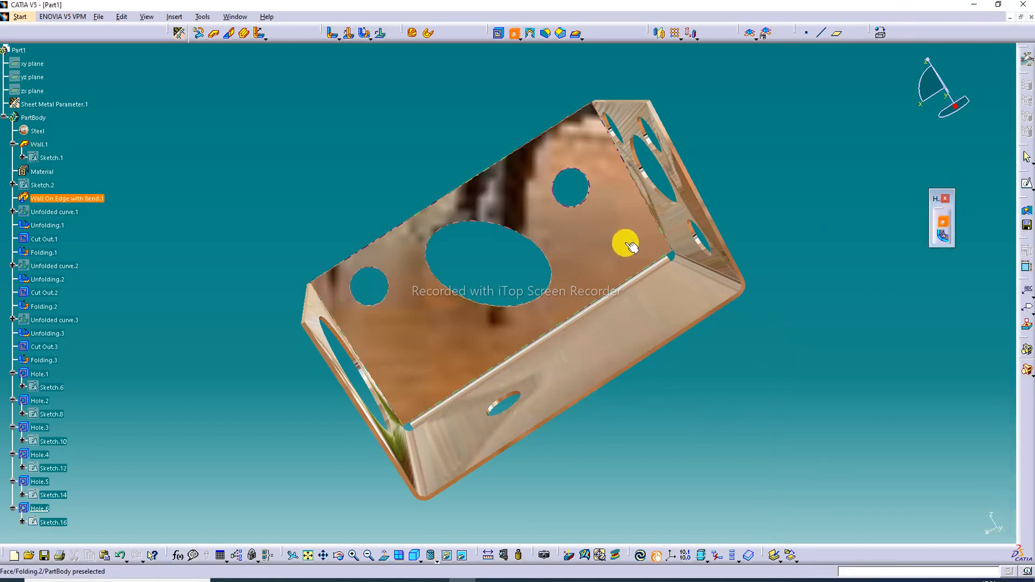
left_click(426, 358)
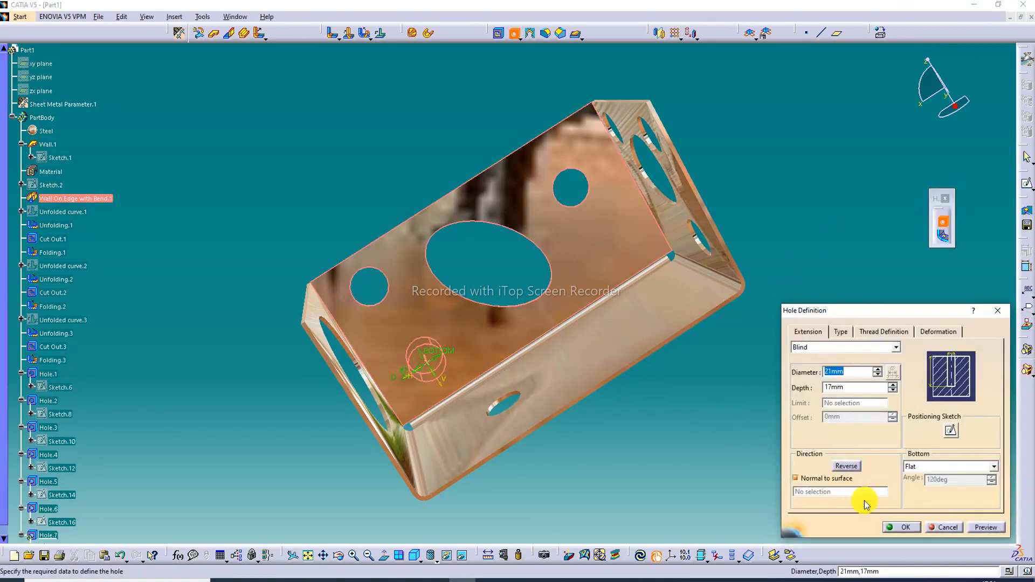
left_click(902, 525)
left_click(943, 222)
left_click(607, 237)
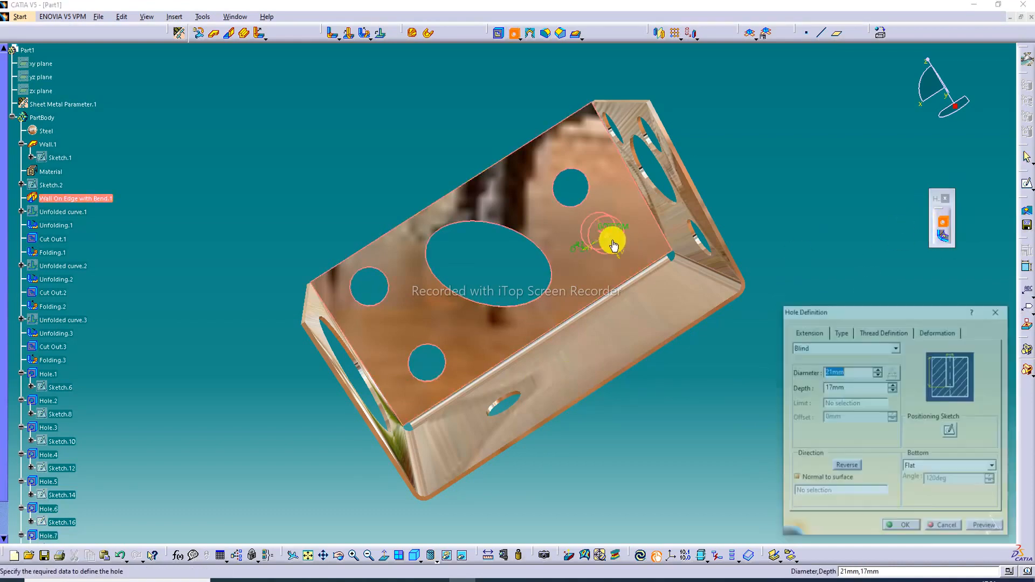
left_click(902, 529)
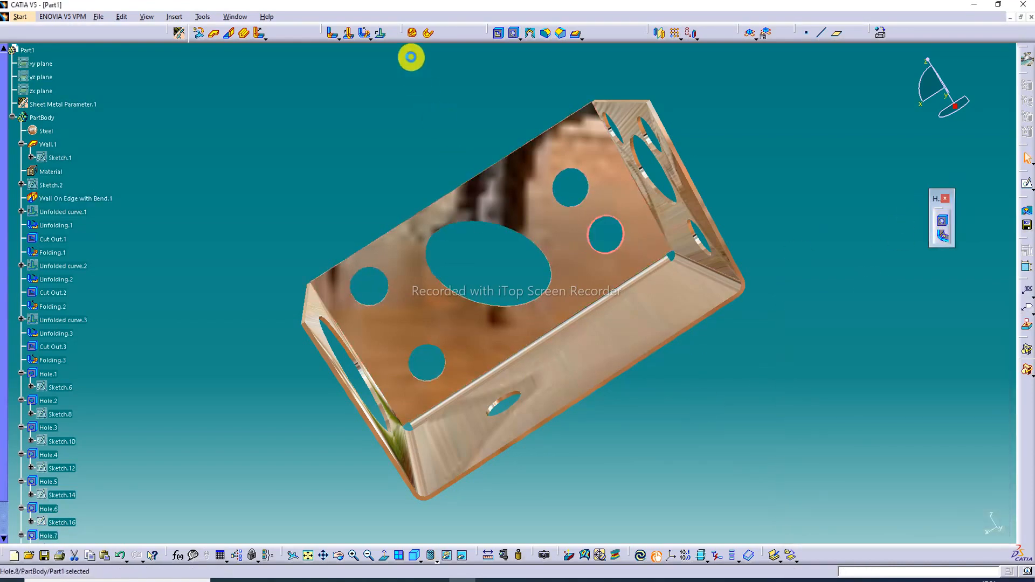
Create a blind hole 25 mm in diameter and 21 mm deep in the base wall, near the end wall with three small holes.
middle_click_drag(436, 109, 467, 203)
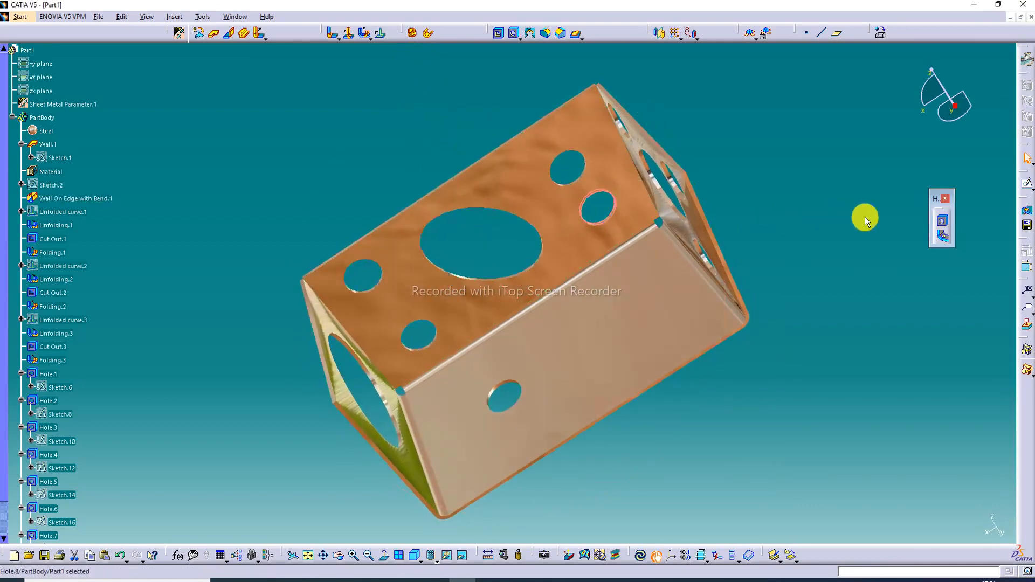
left_click(941, 221)
left_click(661, 309)
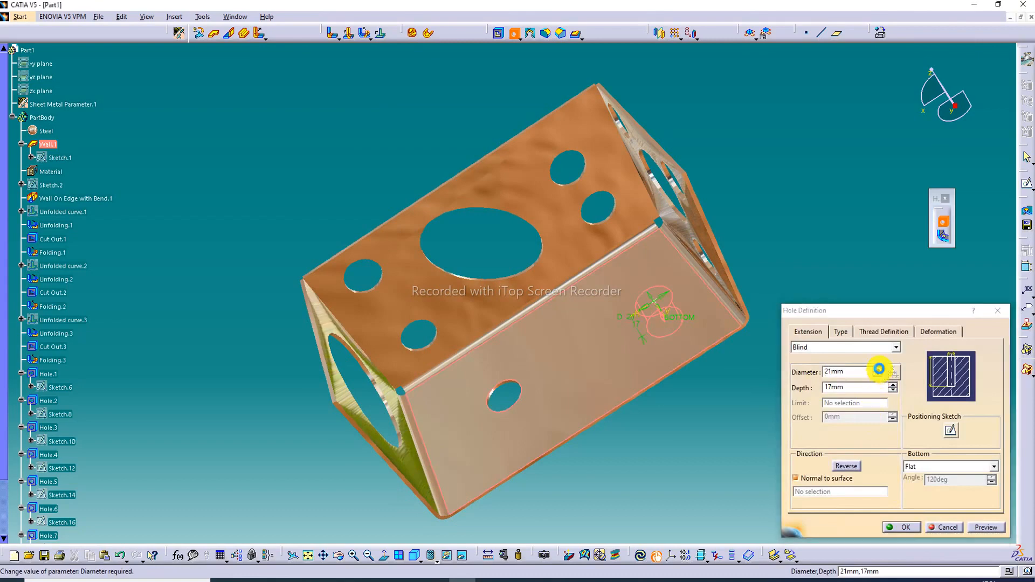
left_click(879, 369)
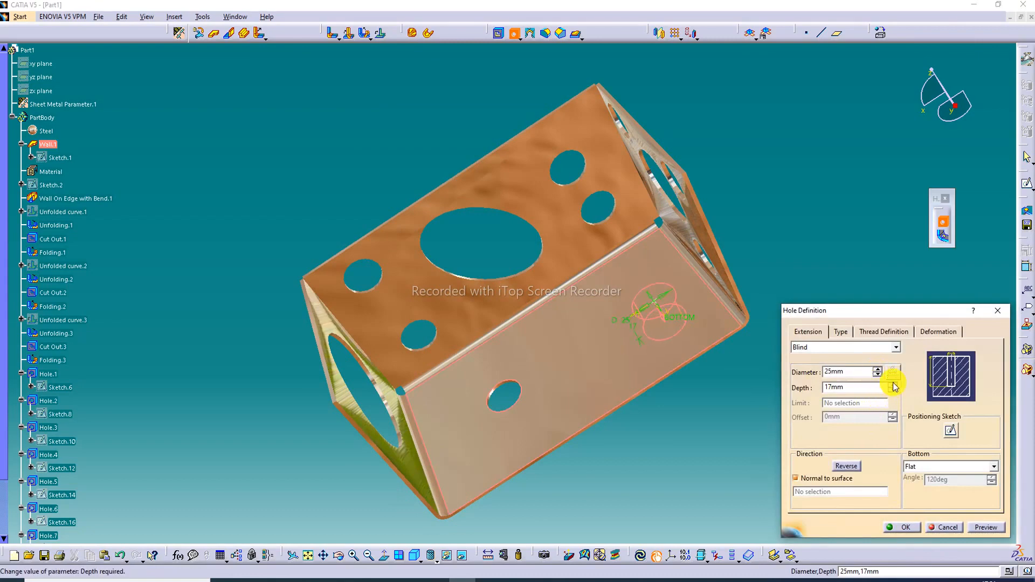
left_click(893, 383)
left_click(893, 383)
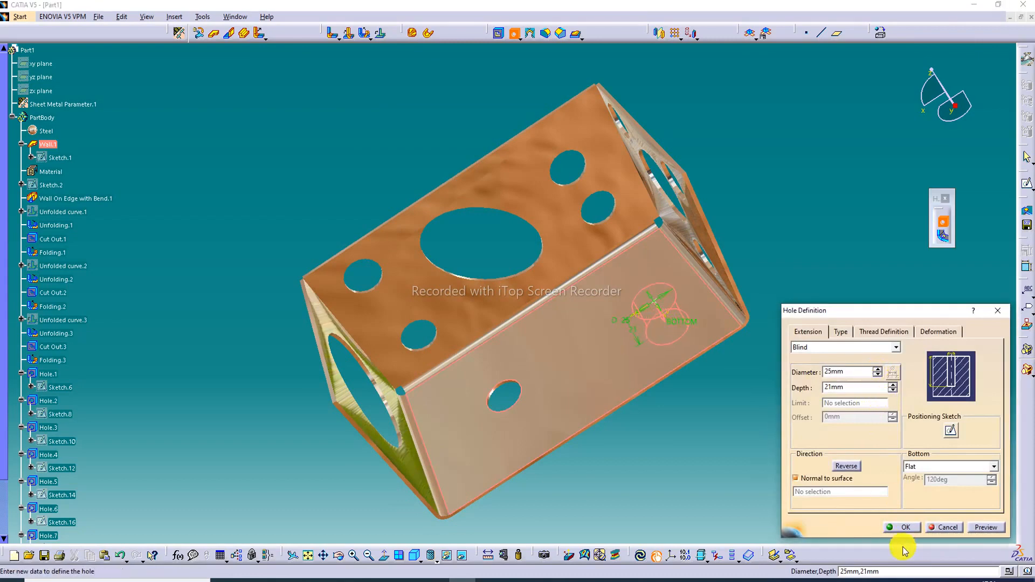
left_click(904, 527)
Add another 25 mm diameter, 21 mm deep hole in the base wall, between its two existing holes and slightly nearer the long wall.
middle_click_drag(761, 191, 733, 328)
left_click(944, 222)
left_click(530, 347)
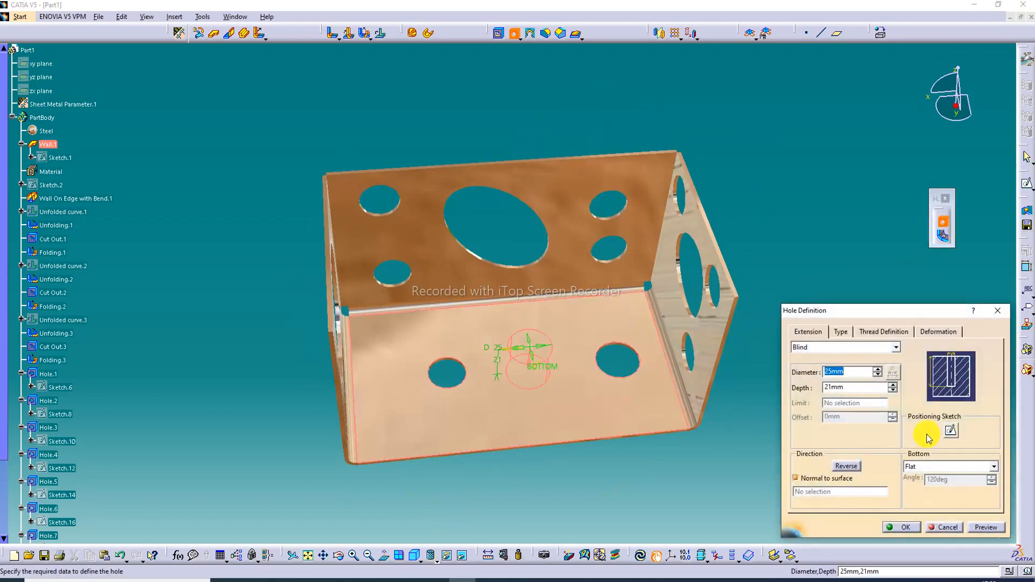
left_click(900, 528)
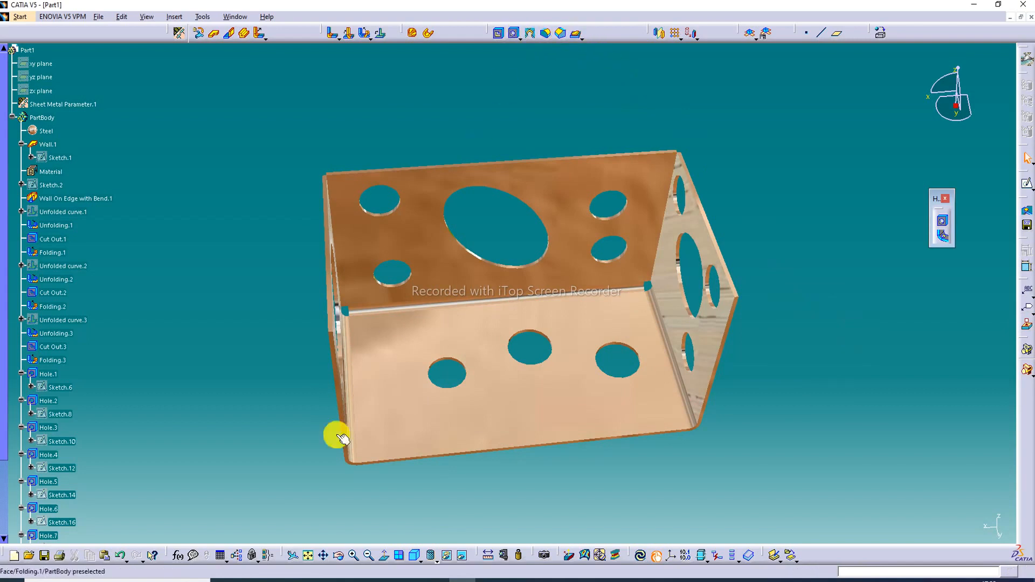
Close the floating palette of hole commands.
mouse_move(332, 571)
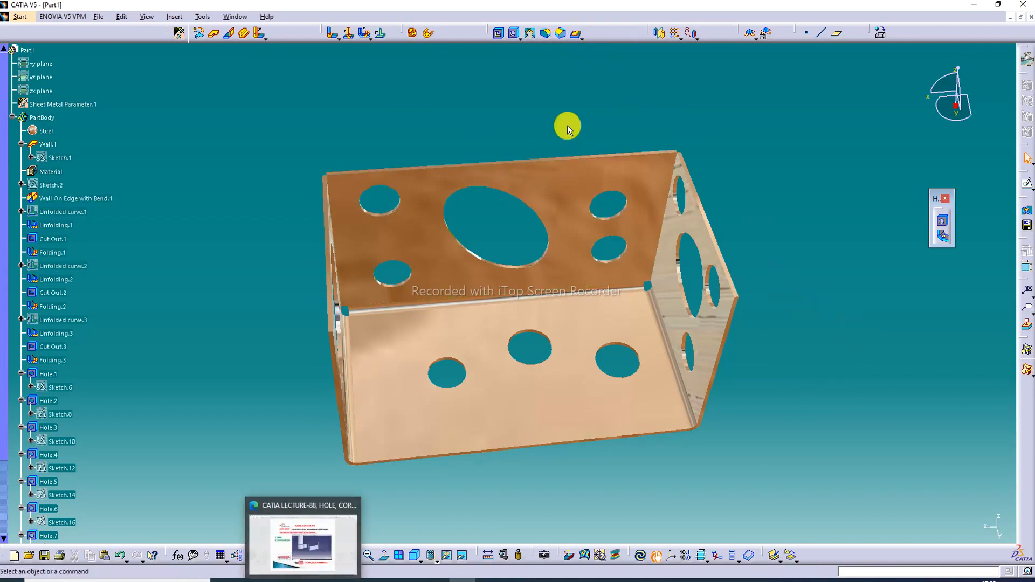
middle_click_drag(561, 286, 481, 264)
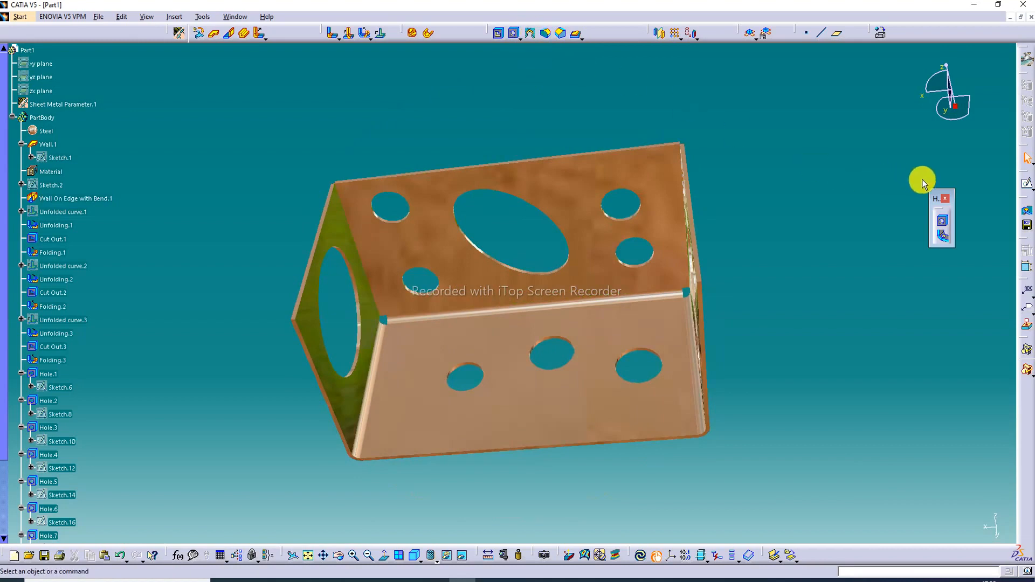
left_click(944, 200)
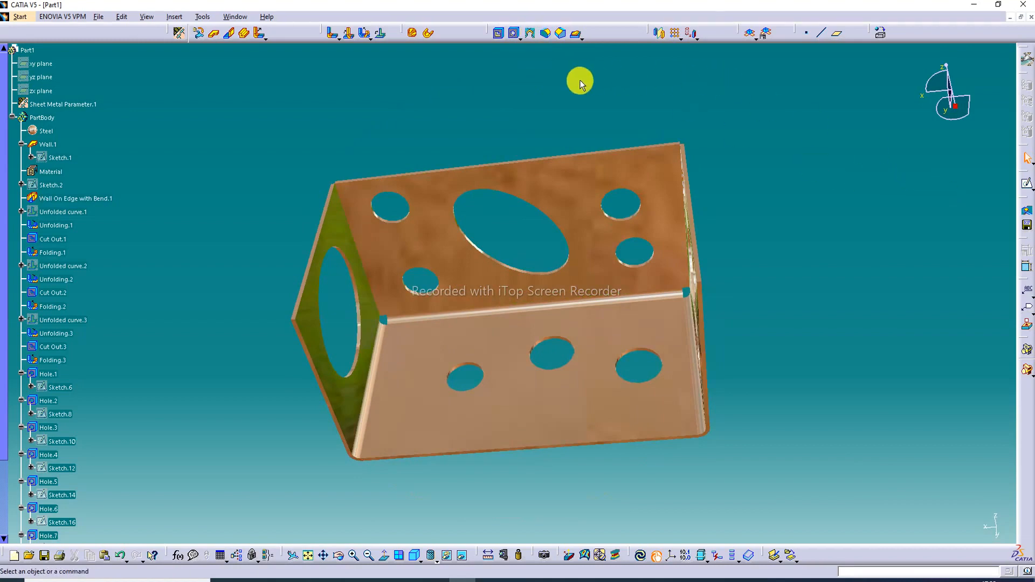
Start a Circular Corner Relief on the two base bends meeting at the long wall and the end wall with only the large cutout.
middle_click_drag(592, 92, 544, 129)
middle_click_drag(403, 298, 366, 192)
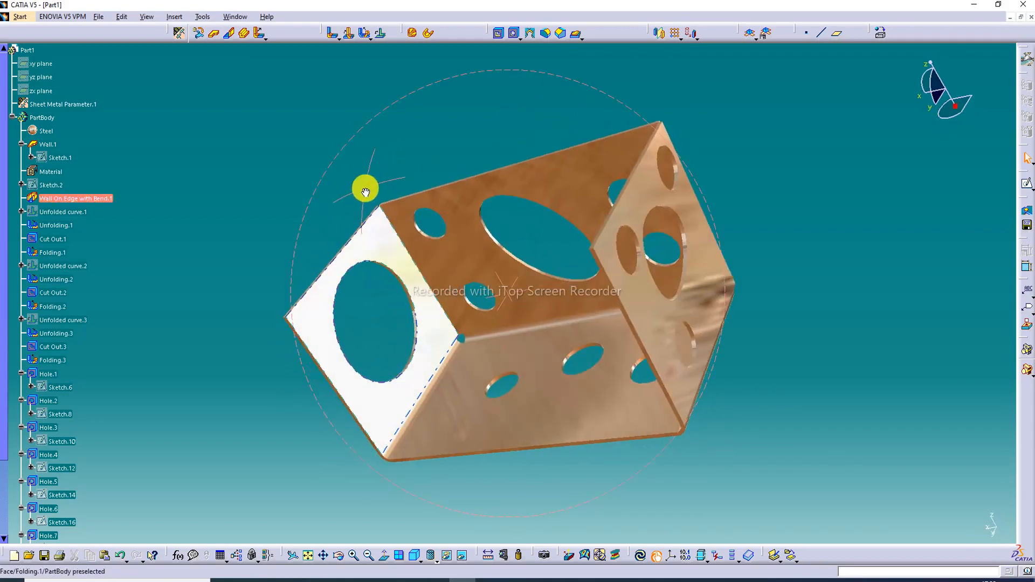
left_click(531, 36)
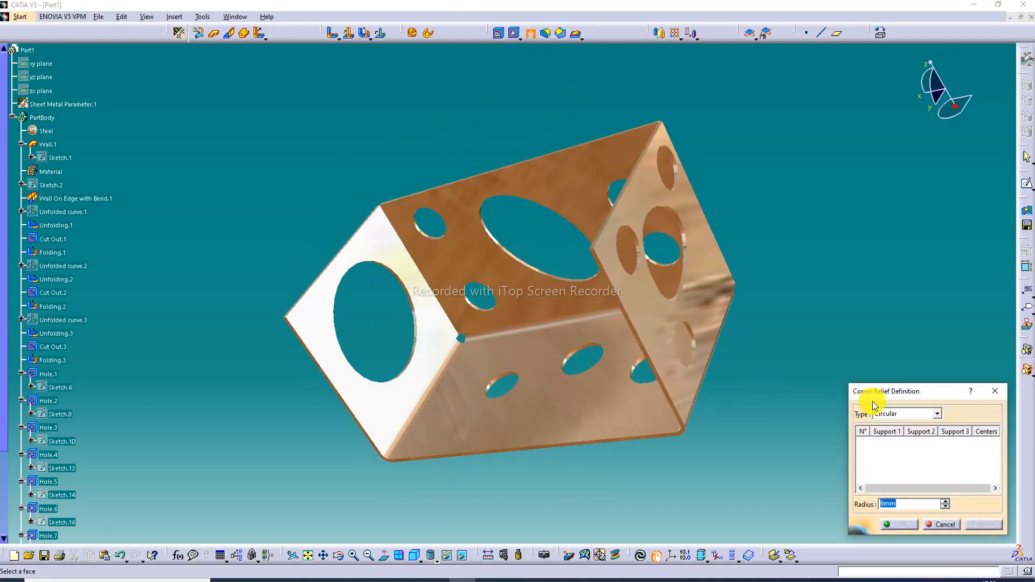
left_click(906, 414)
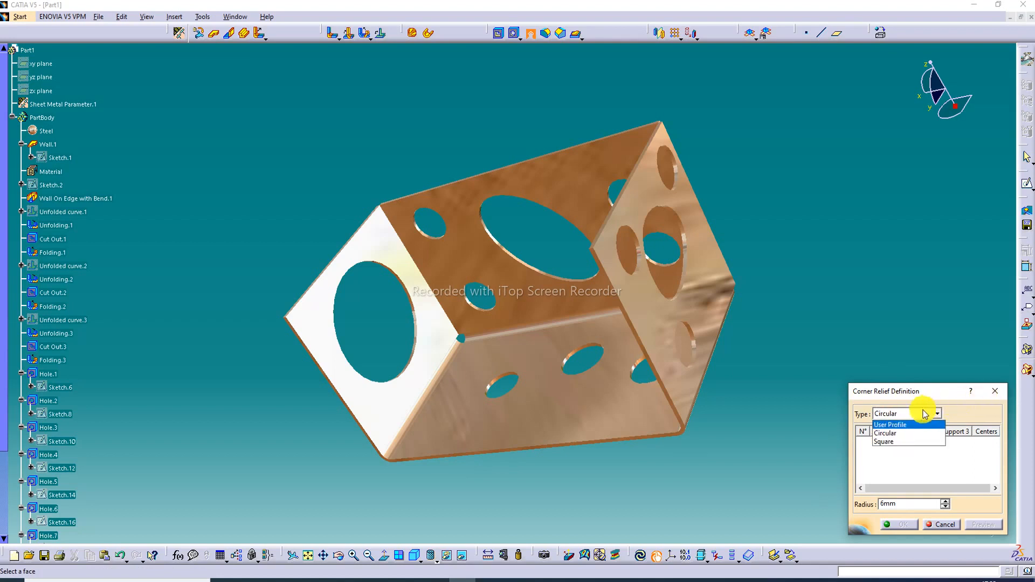
left_click(896, 433)
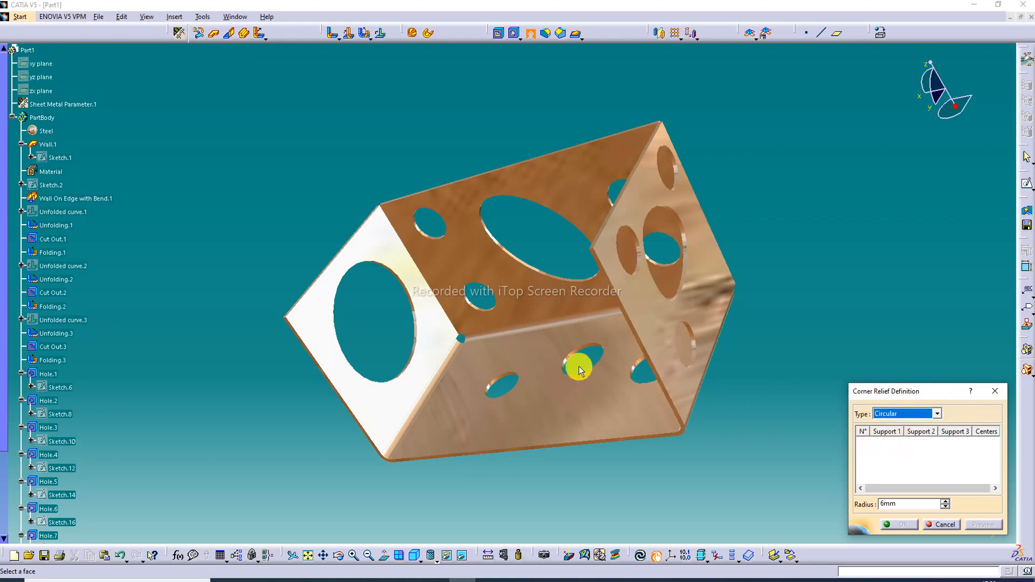
left_click(450, 354)
left_click(476, 333)
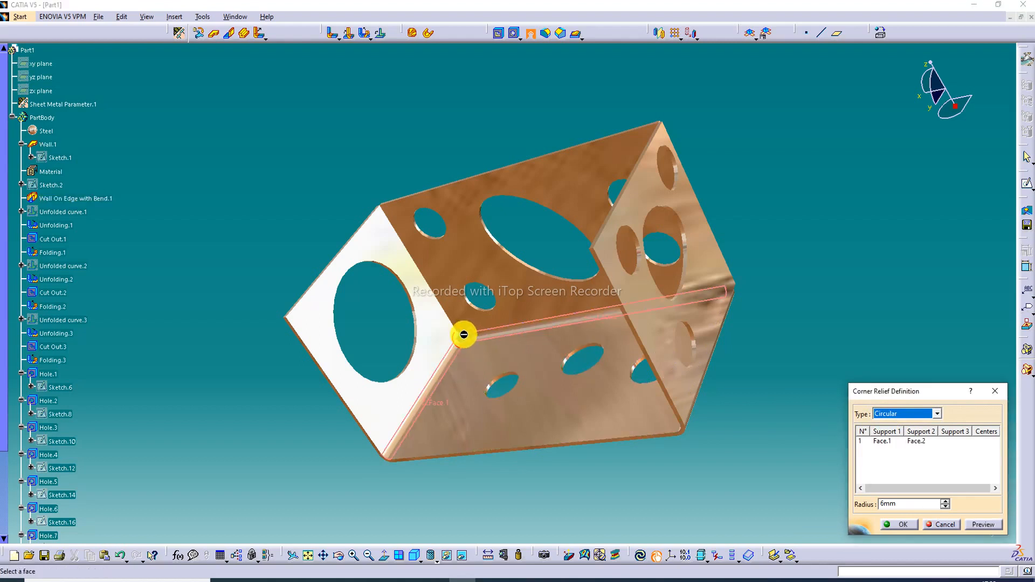
middle_click_drag(471, 342, 493, 342)
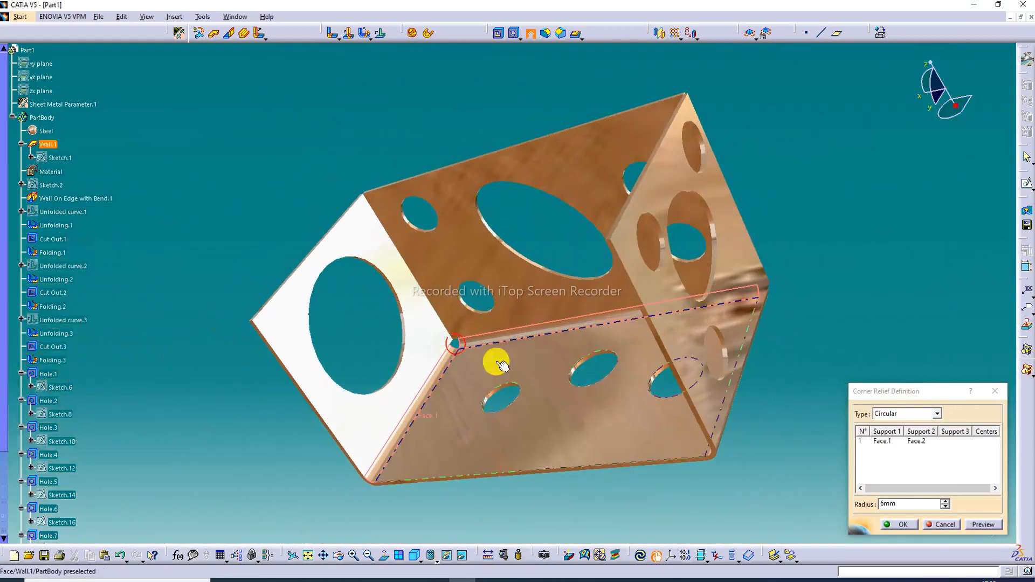
Set the circular corner relief's radius to 11 mm and create it.
left_click(944, 502)
left_click(945, 502)
left_click(945, 501)
left_click(944, 501)
left_click(945, 502)
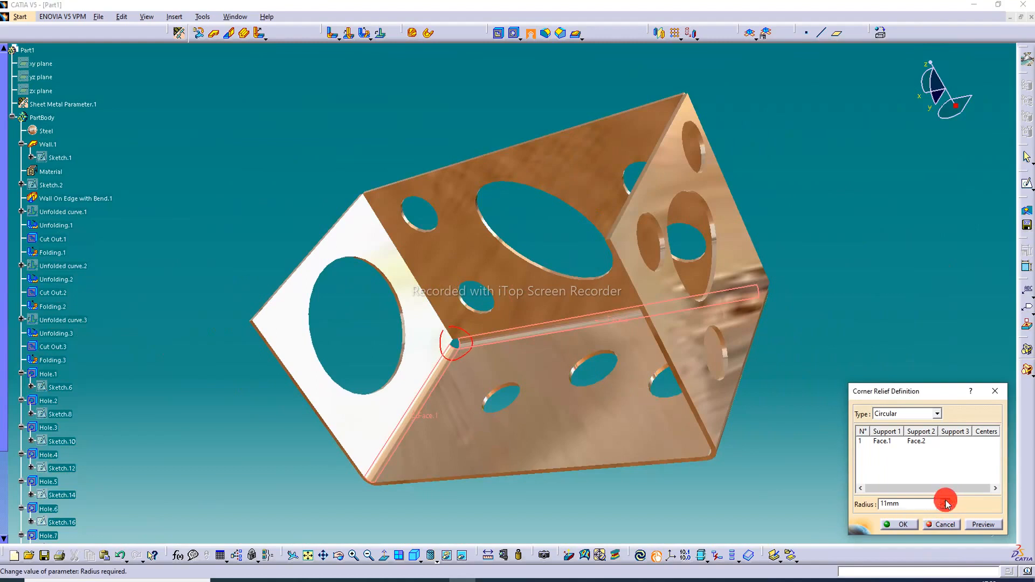
left_click(900, 524)
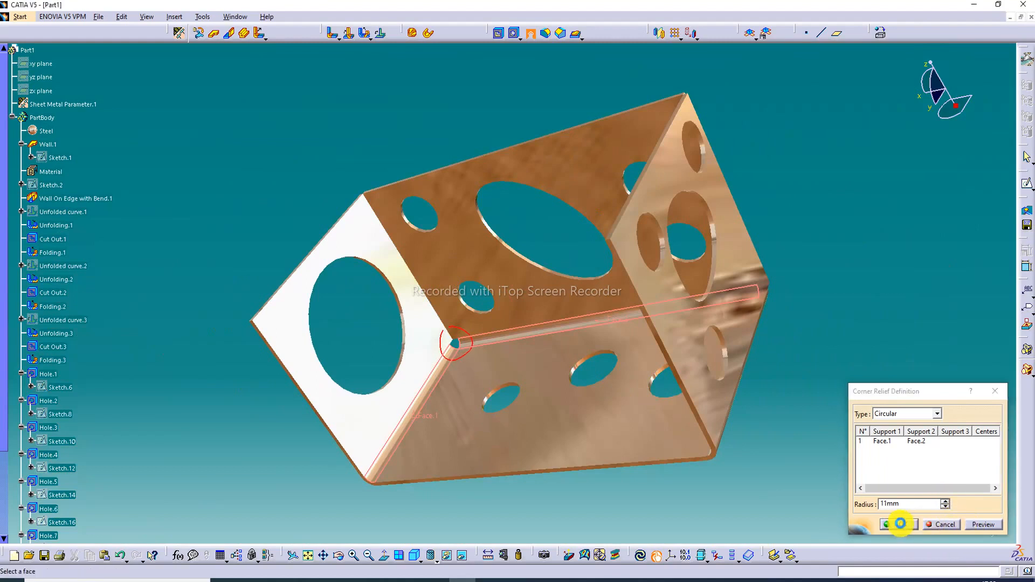
Start a Square Corner Relief on the two base bends meeting at the long wall and the end wall with three small holes.
middle_click_drag(384, 139, 577, 282)
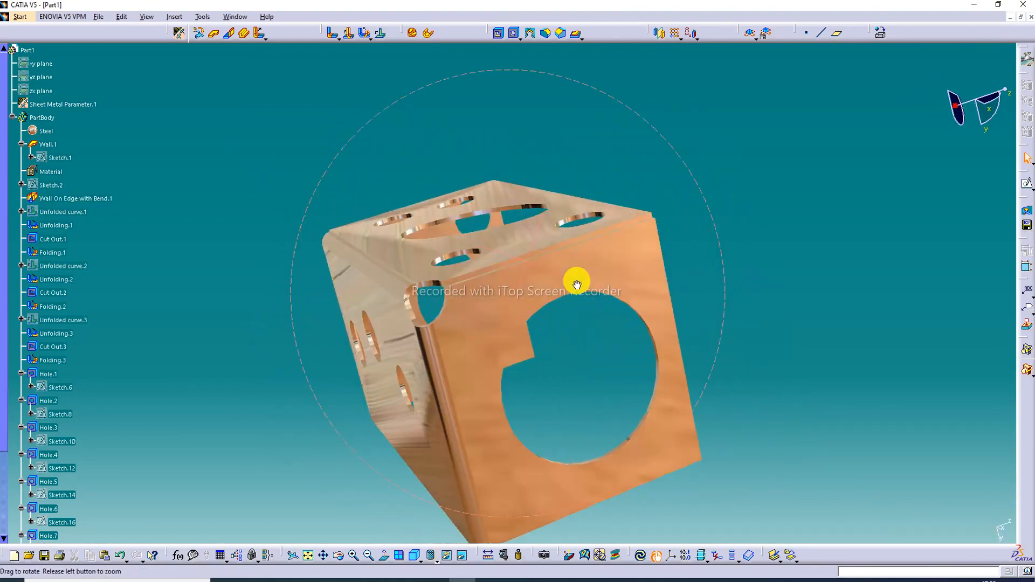
middle_click_drag(437, 302, 210, 266)
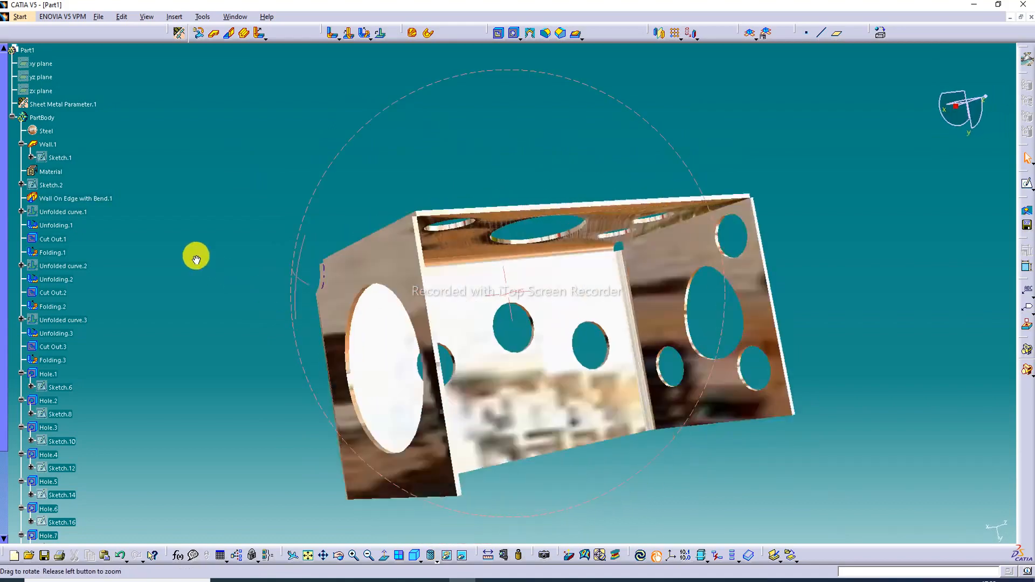
middle_click_drag(668, 316, 648, 161)
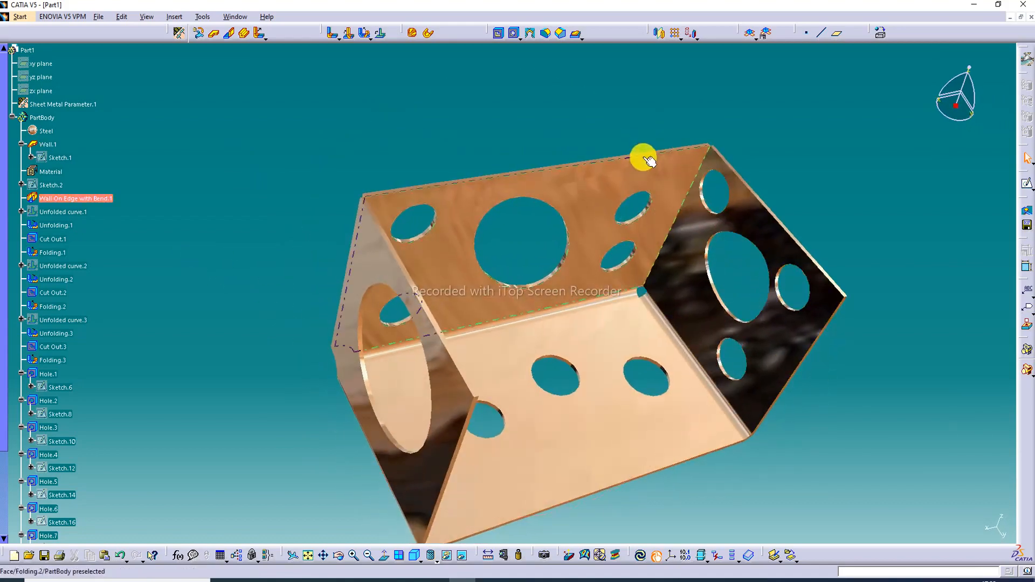
left_click(530, 33)
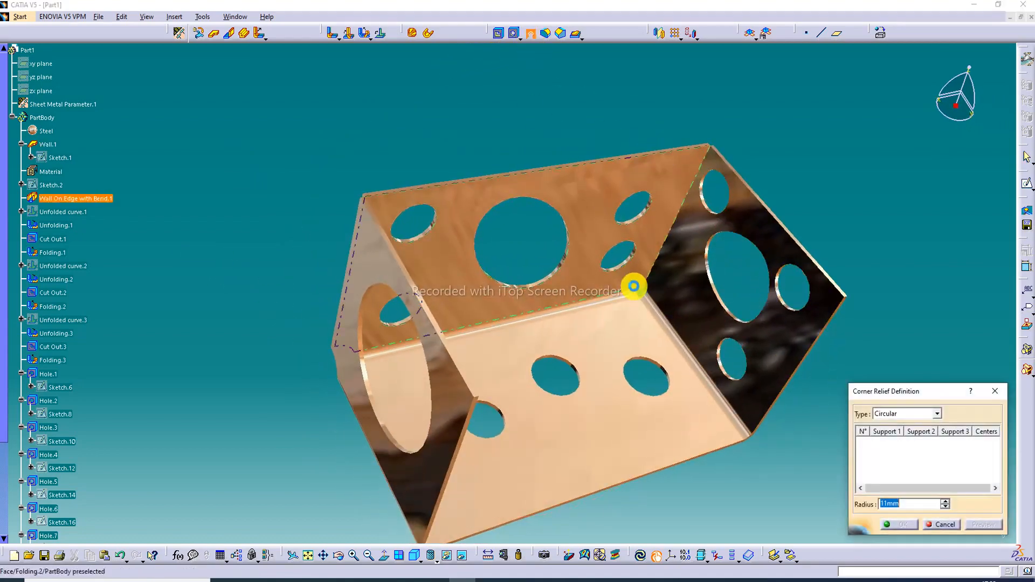
middle_click_drag(641, 296, 628, 240)
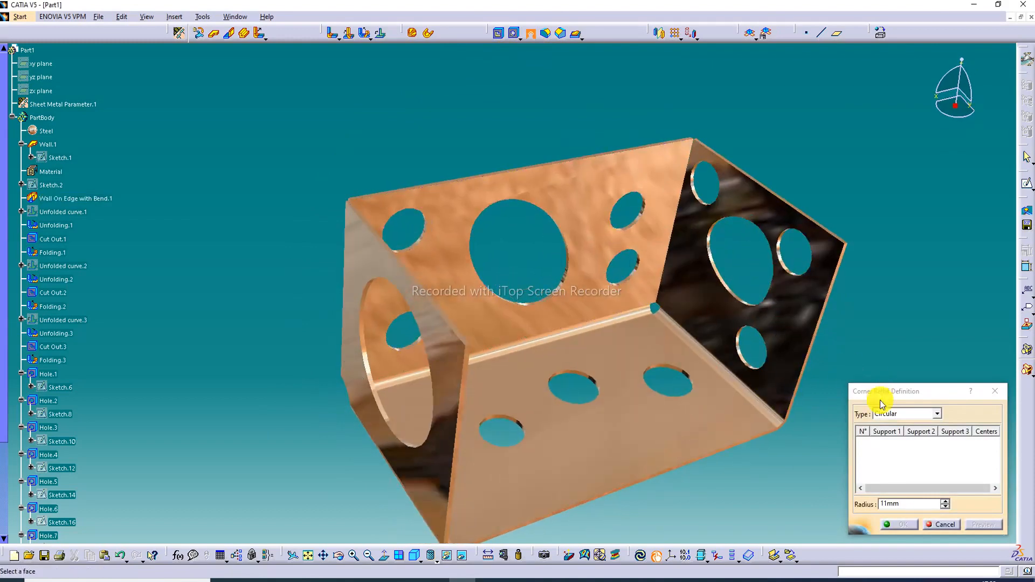
left_click(902, 412)
left_click(892, 438)
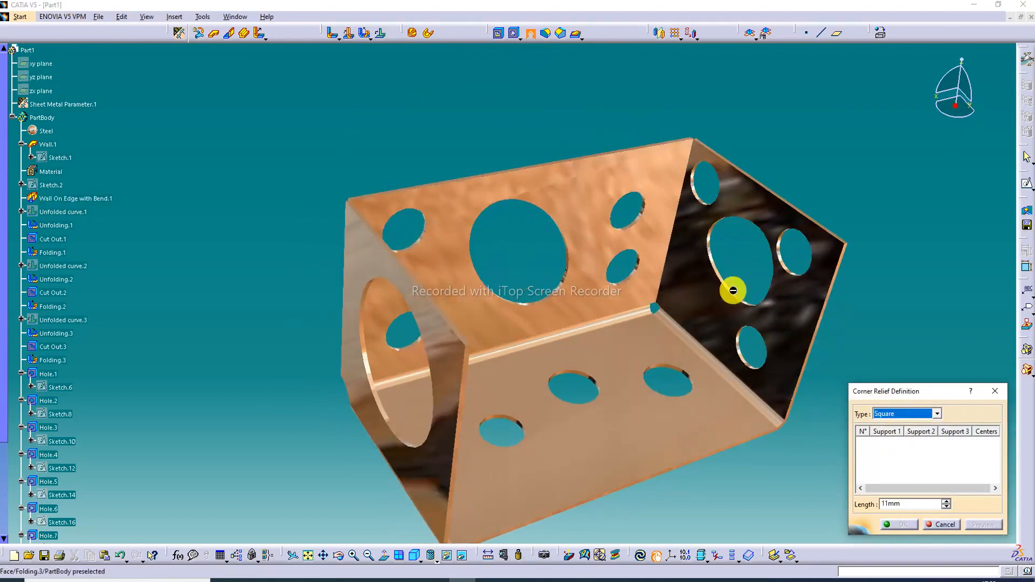
left_click(664, 323)
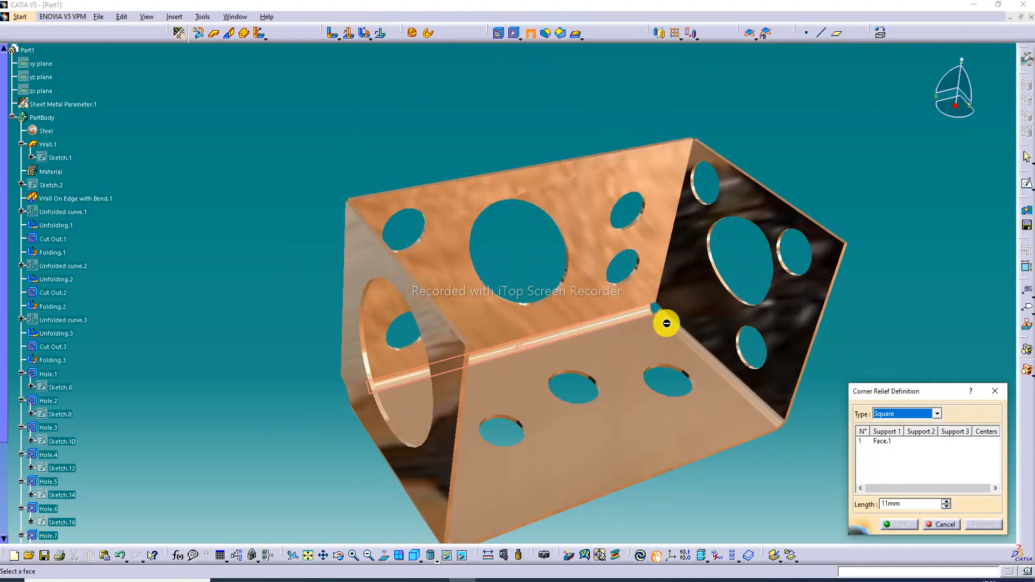
left_click(669, 317)
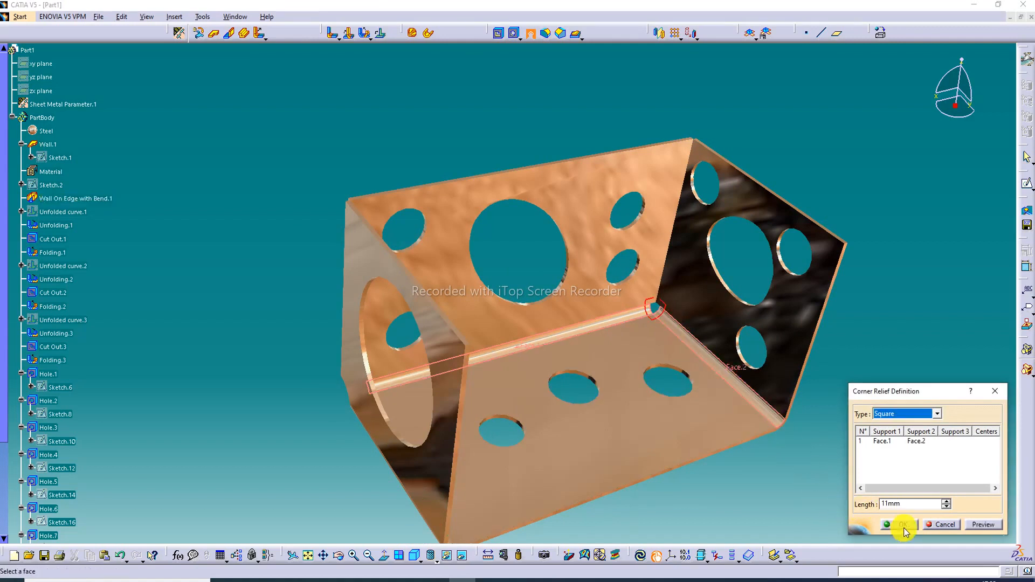
Set the square corner relief's length to 14 mm and create it.
left_click(946, 501)
left_click(946, 501)
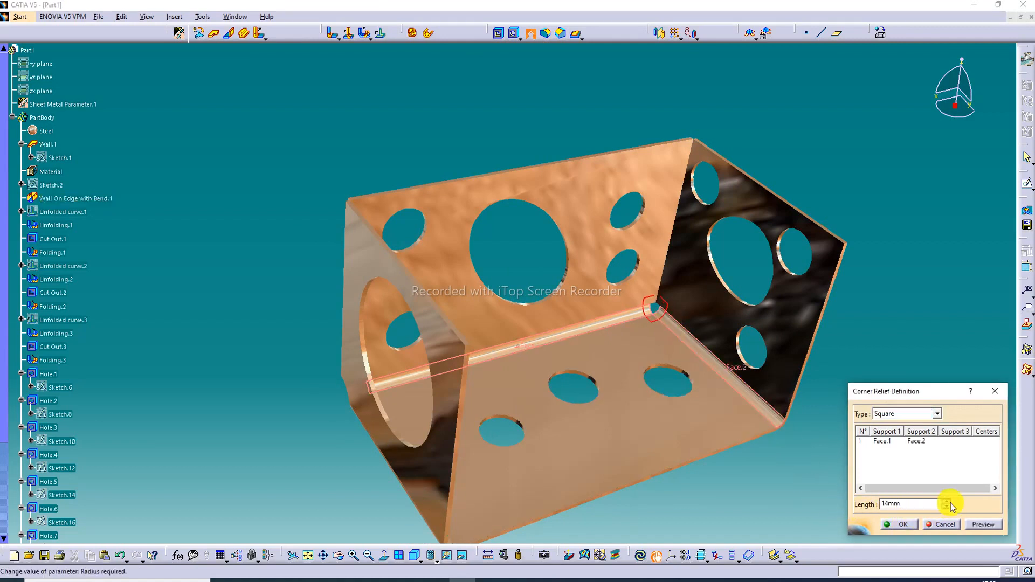
left_click(900, 525)
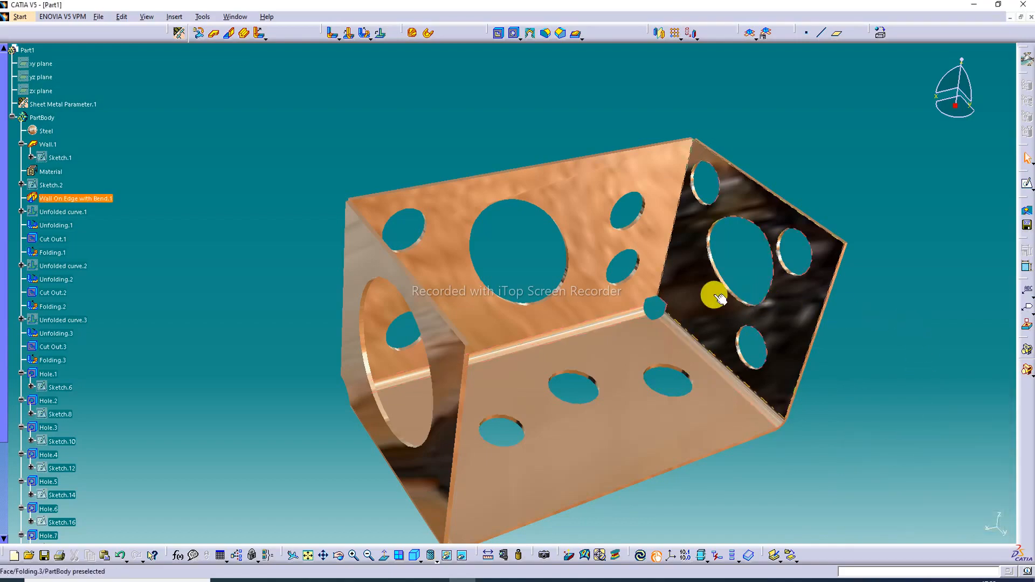
Examine the circular and square corner reliefs from several angles, finishing in an isometric view with the whole part fitted.
middle_click_drag(712, 296, 395, 311)
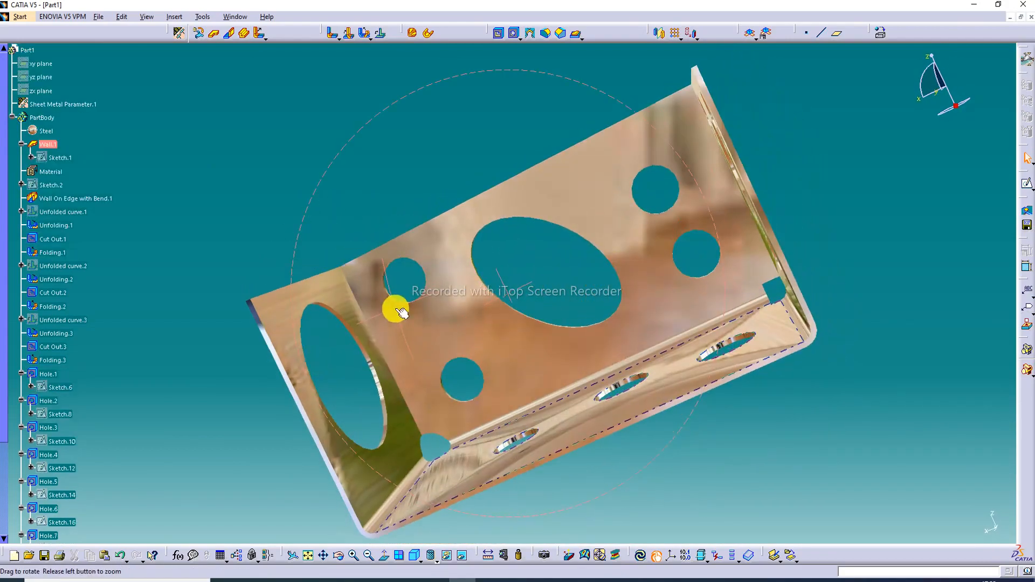
middle_click_drag(767, 283, 568, 303)
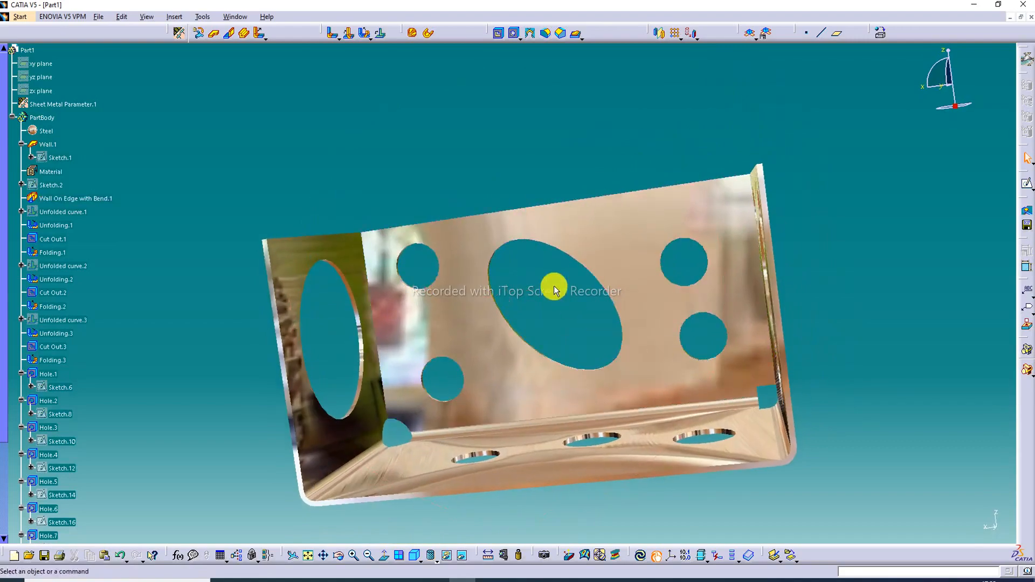
middle_click_drag(614, 248, 665, 294)
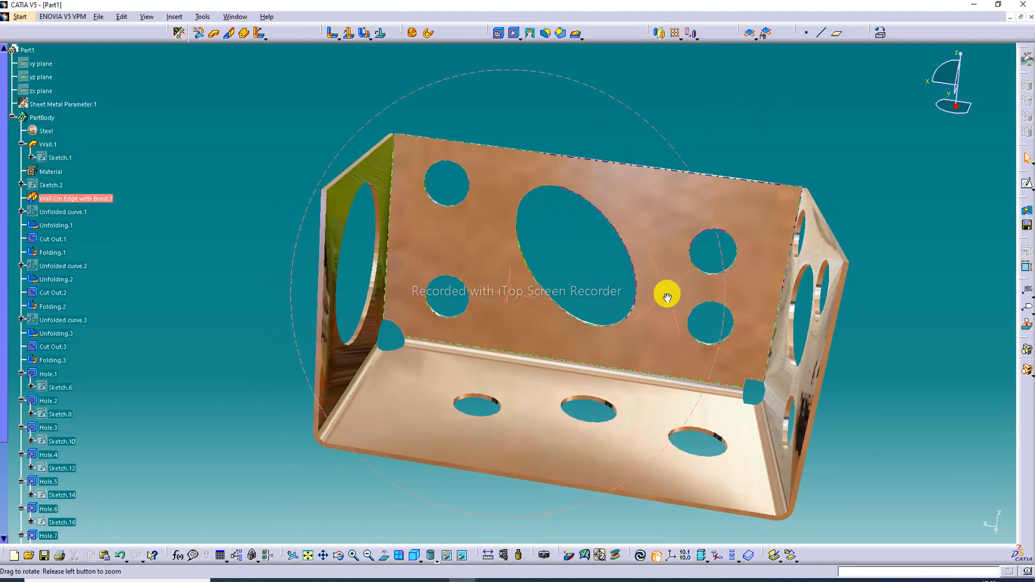
left_click(915, 127)
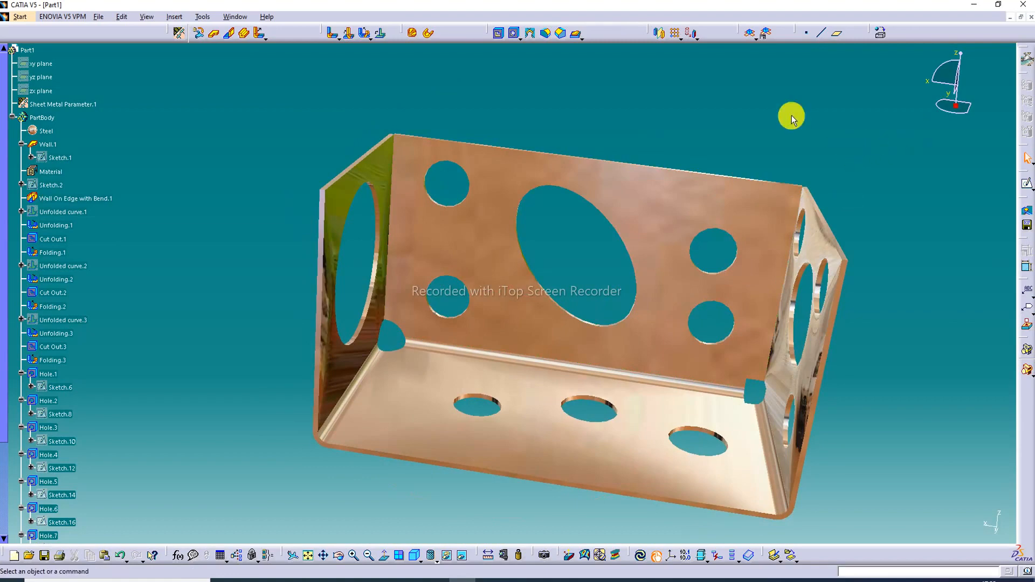
left_click(510, 34)
middle_click_drag(651, 213, 583, 224)
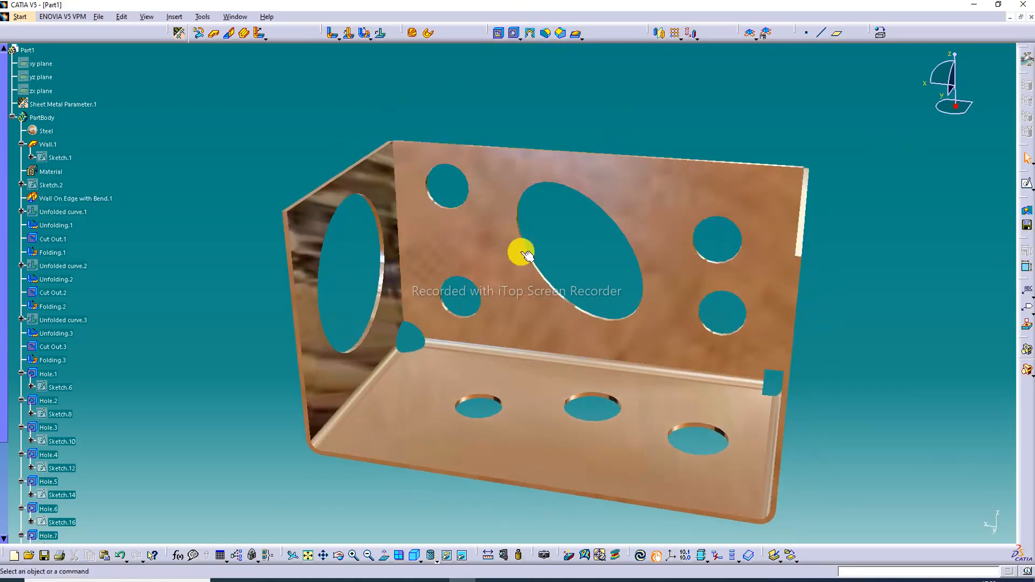
left_click(417, 555)
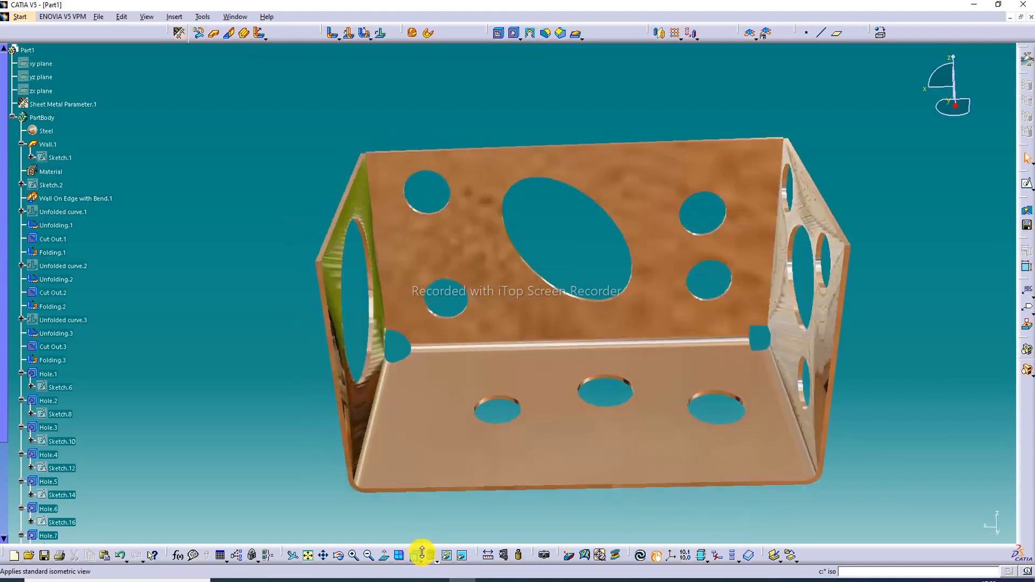
middle_click_drag(709, 365, 664, 363)
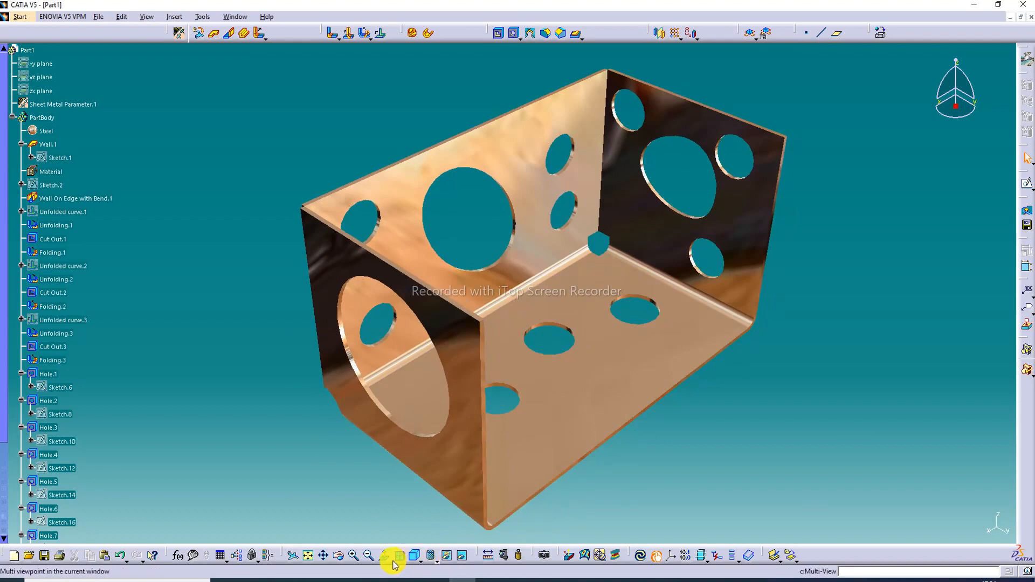
left_click(309, 557)
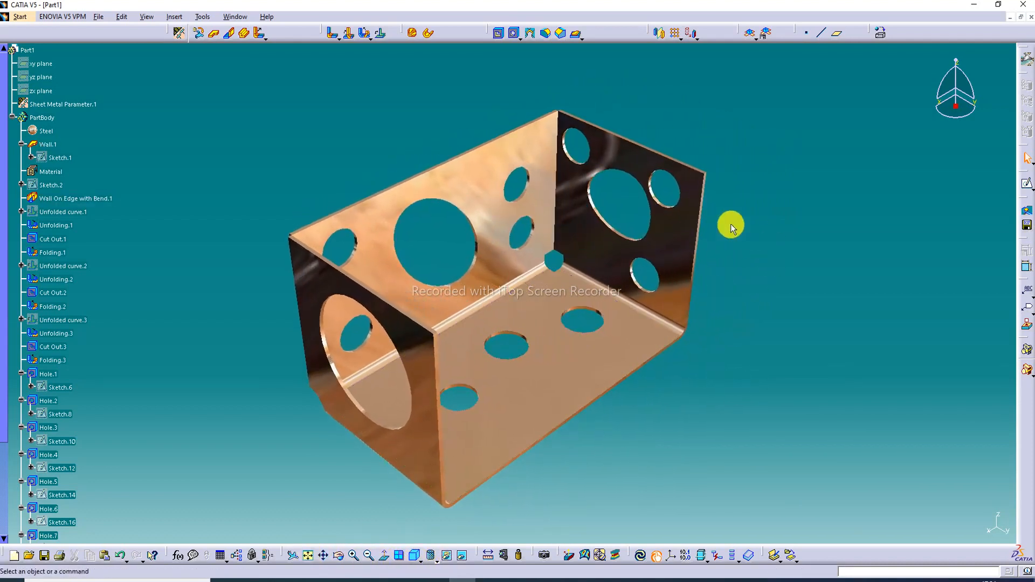
middle_click_drag(667, 231, 684, 232)
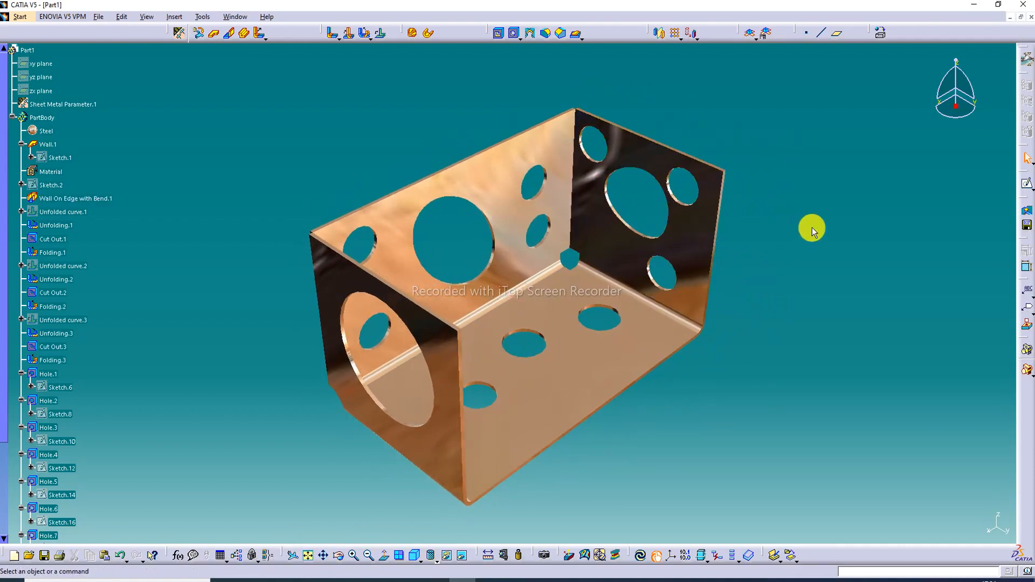